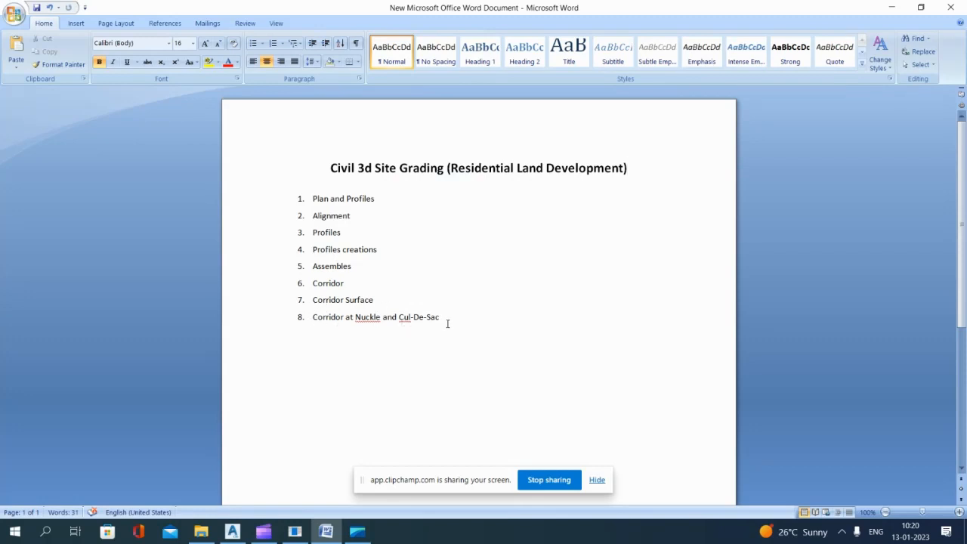
Step: Switch to AutoCAD Civil 3D and examine the residential site plan's road layout, lots, roundabout, detention ponds and surrounding contours
click(891, 7)
click(232, 531)
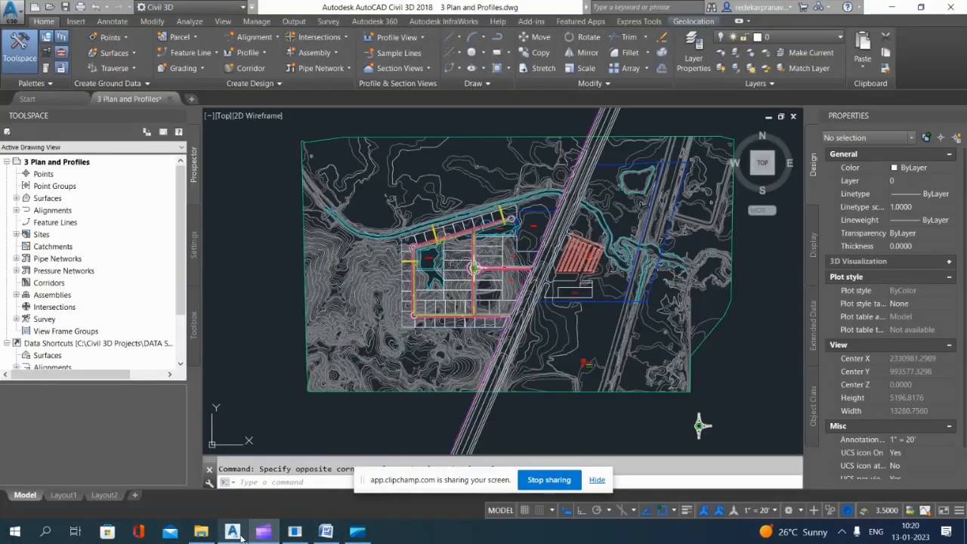
scroll(427, 260, down, 1)
scroll(427, 260, down, 1)
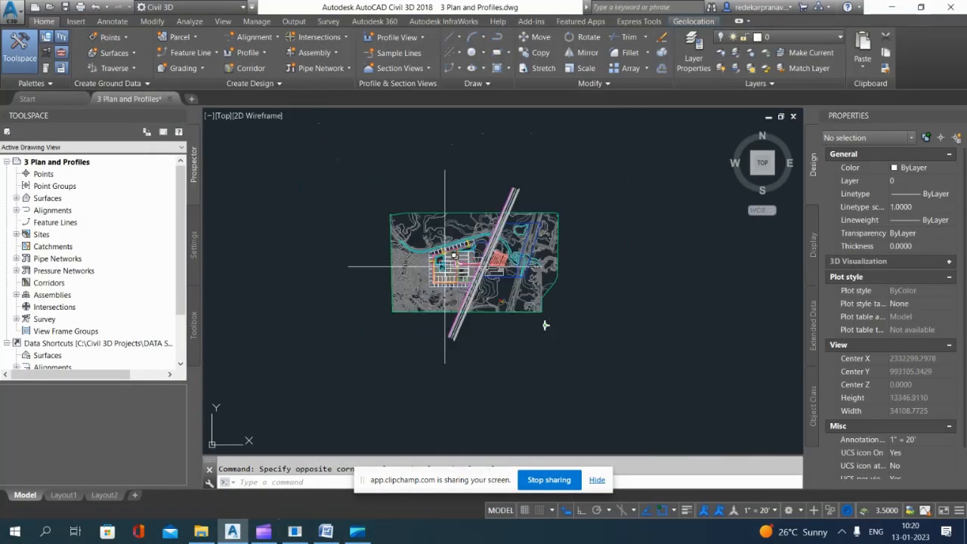
scroll(454, 257, up, 7)
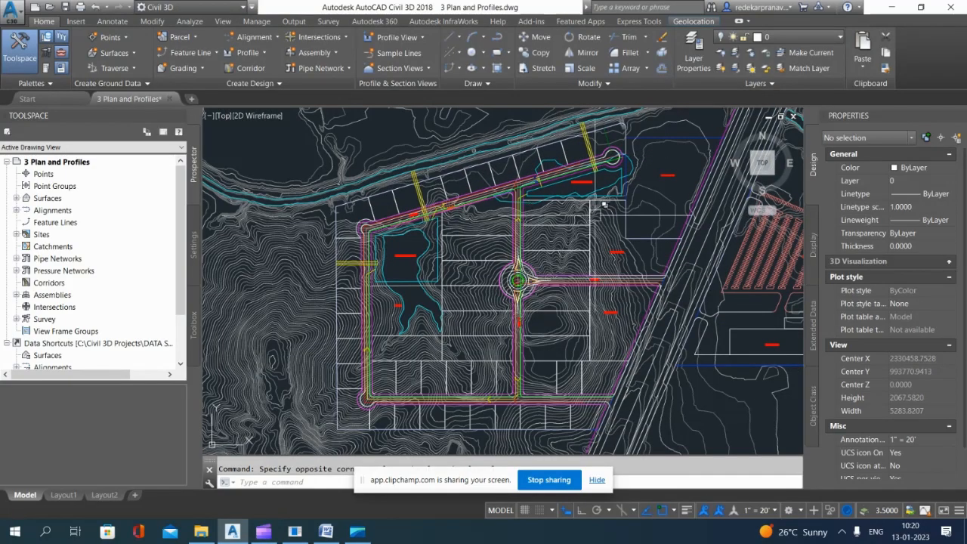
scroll(545, 207, down, 6)
scroll(537, 209, up, 6)
scroll(538, 220, down, 2)
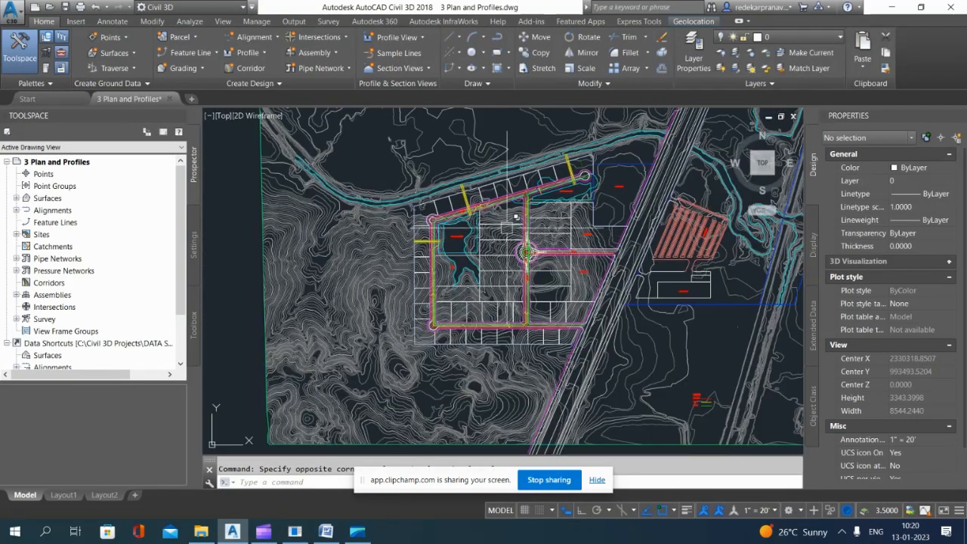
scroll(507, 227, up, 4)
scroll(511, 362, up, 4)
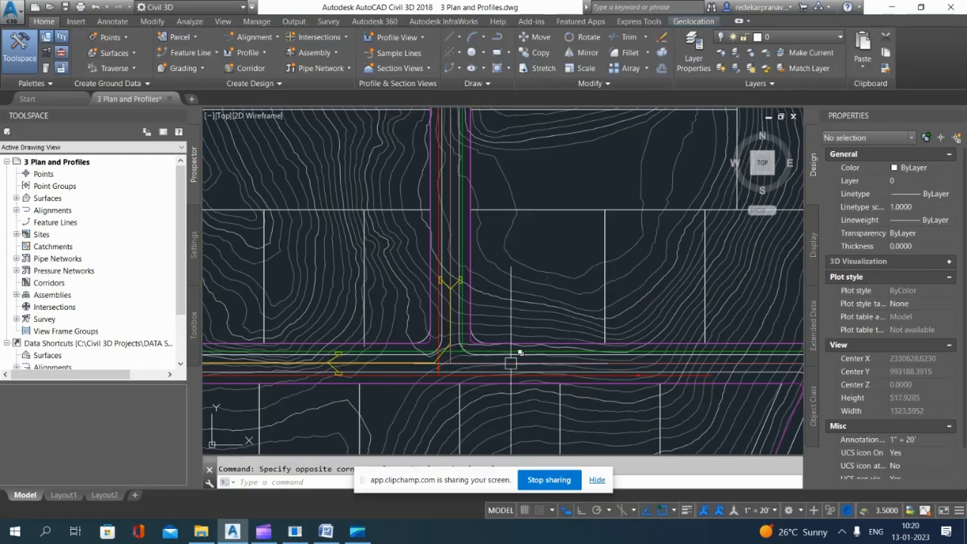
scroll(511, 348, down, 5)
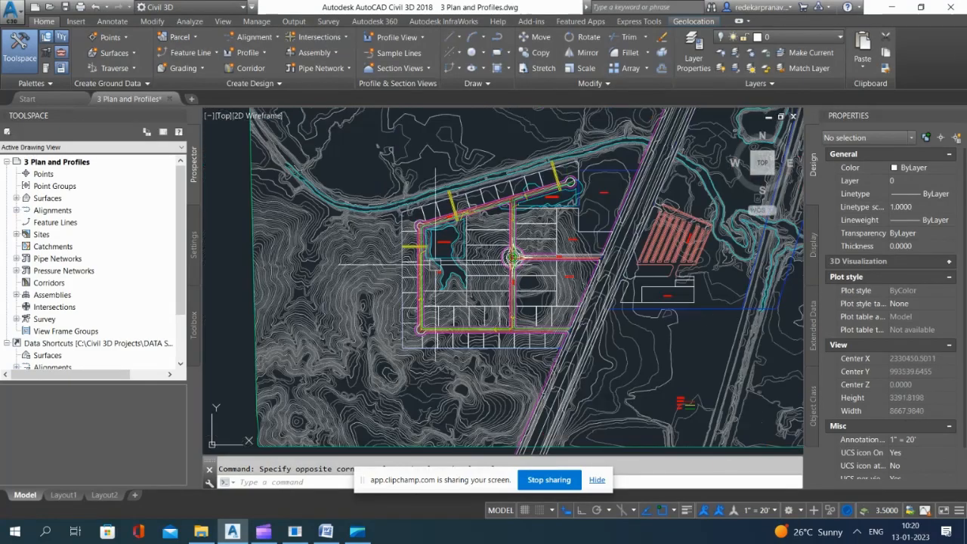
scroll(491, 249, up, 5)
scroll(454, 227, down, 5)
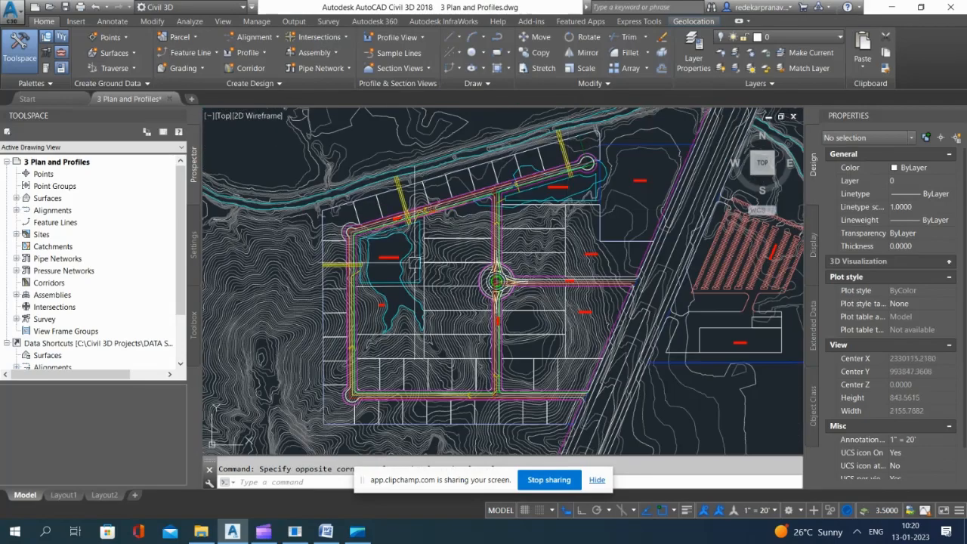
scroll(557, 209, up, 3)
scroll(548, 196, down, 5)
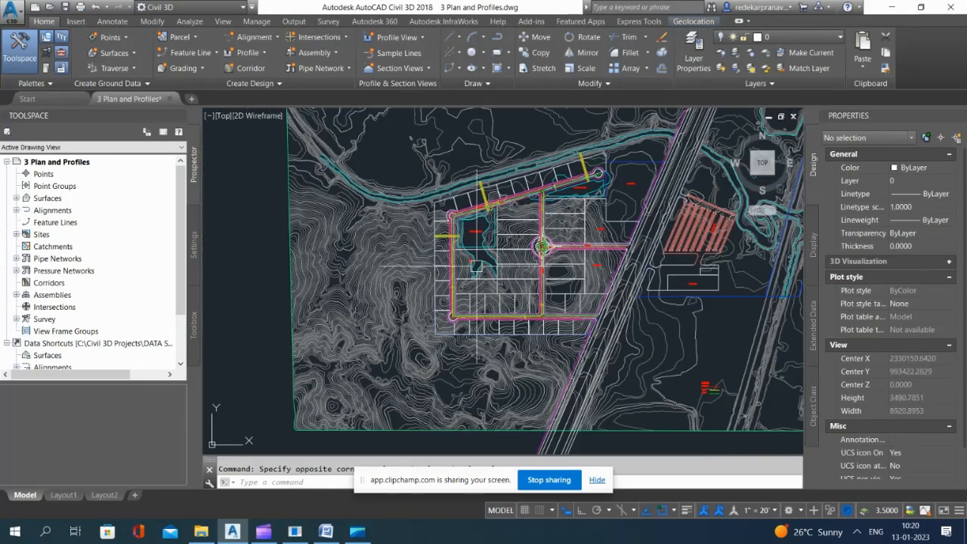
scroll(468, 283, up, 5)
scroll(467, 284, up, 2)
scroll(457, 257, down, 5)
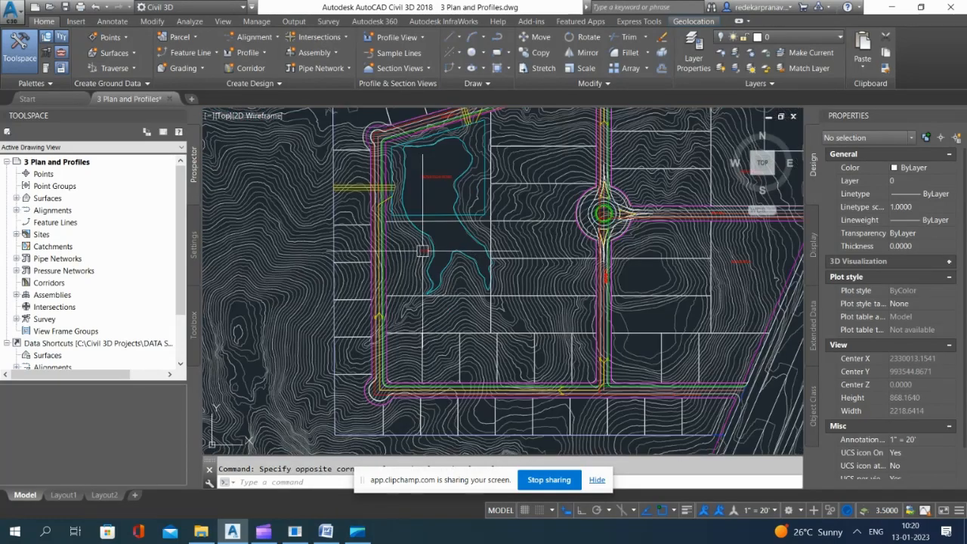
scroll(474, 225, up, 2)
scroll(458, 261, up, 3)
scroll(468, 249, down, 3)
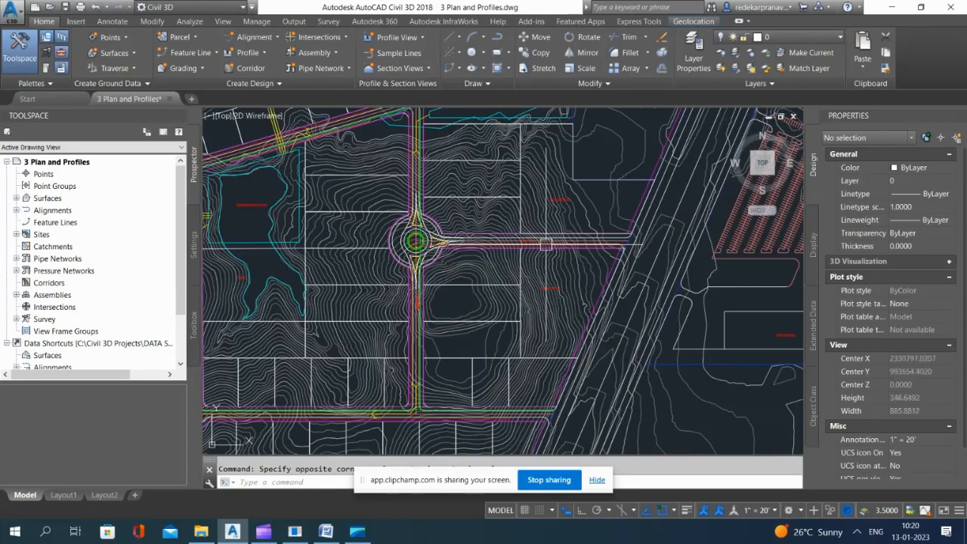
scroll(637, 341, down, 5)
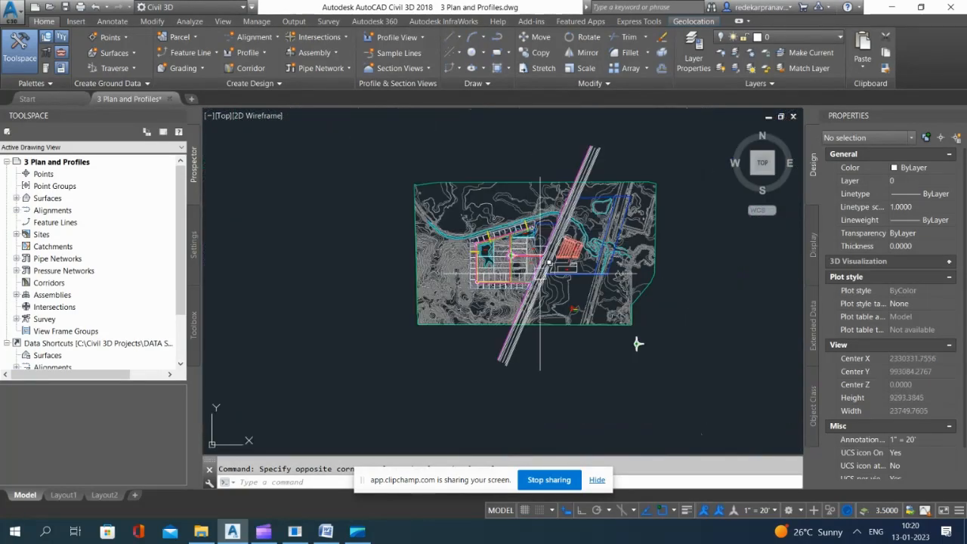
scroll(696, 388, up, 2)
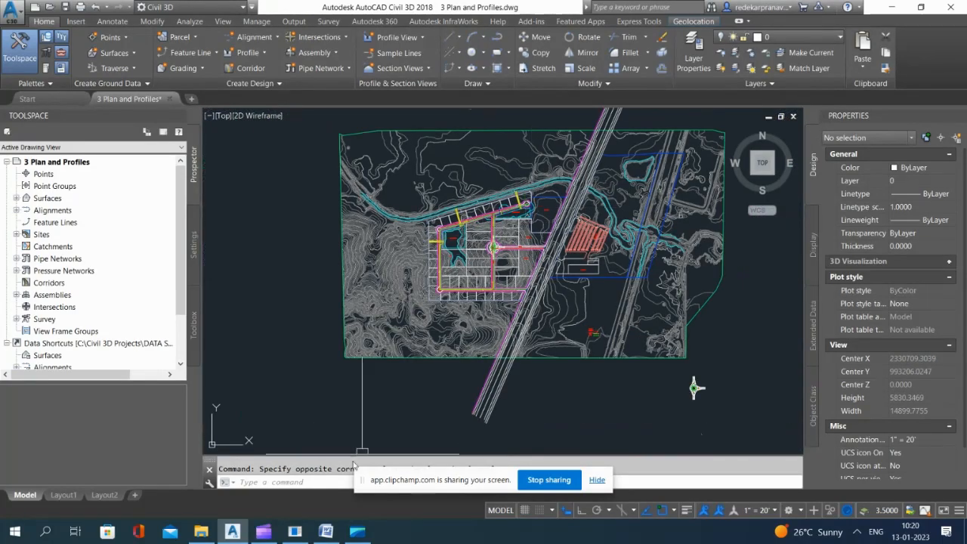
Step: Switch to Google Maps in the browser, collapse the place details and show the project area as satellite imagery
click(295, 531)
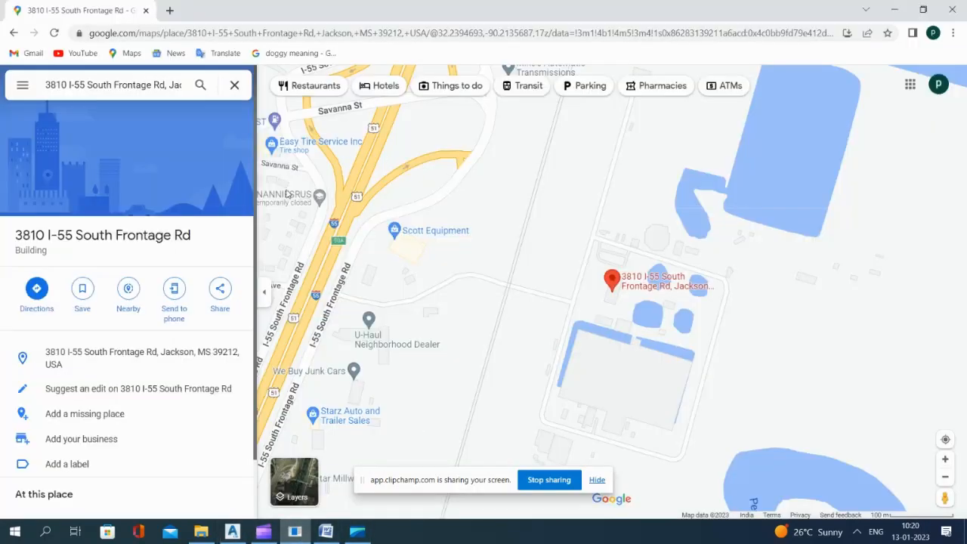
click(264, 292)
scroll(522, 211, down, 4)
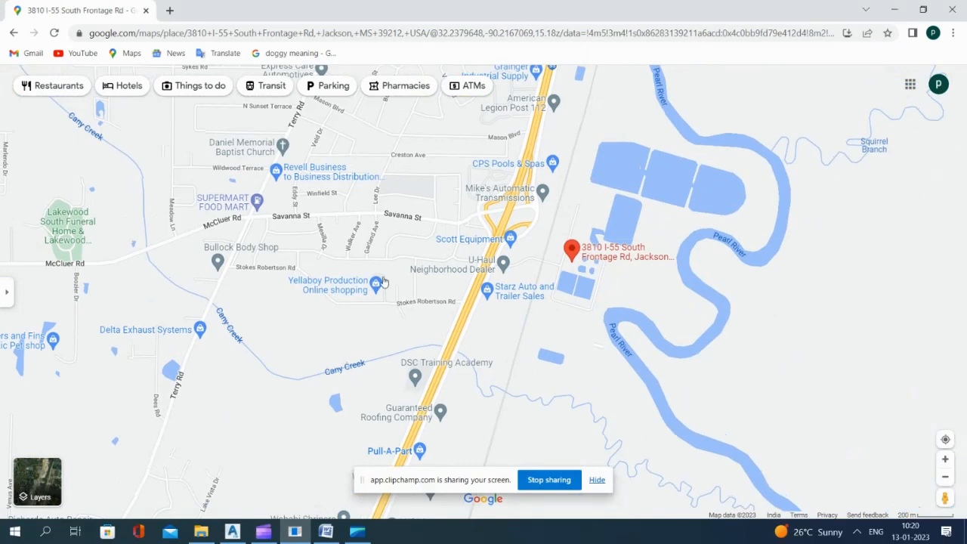
scroll(405, 303, up, 1)
scroll(460, 249, down, 1)
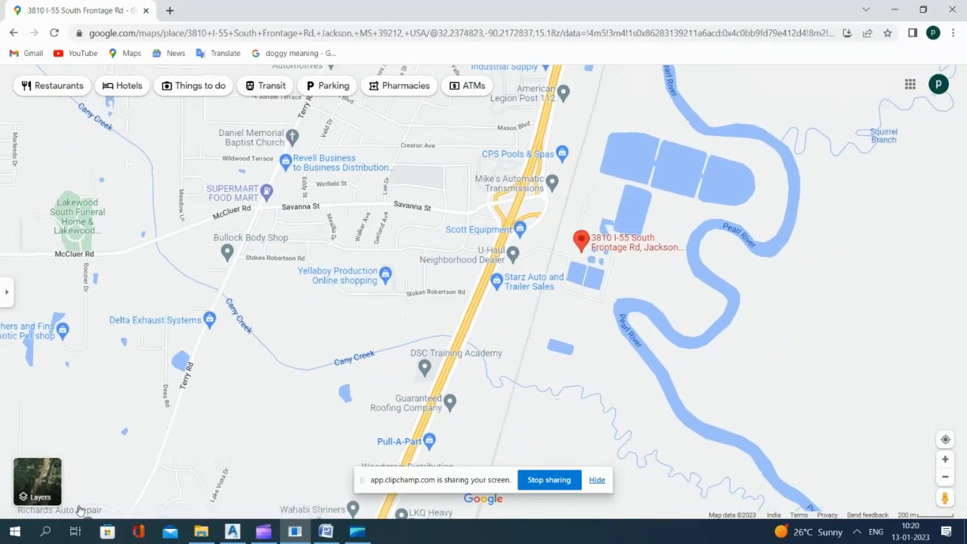
click(42, 487)
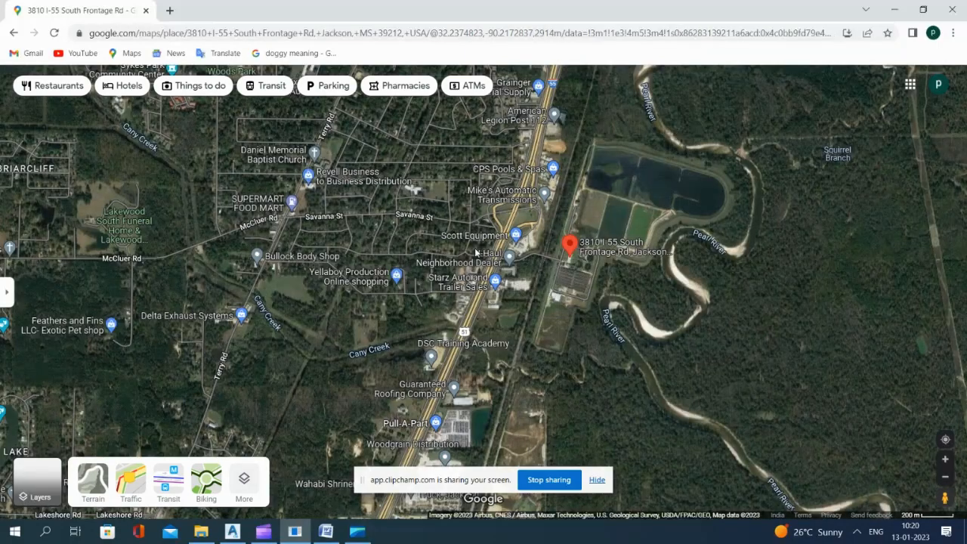
Step: Examine the satellite imagery of the wooded land west of I-55, between Cany Creek and the Pull-A-Part yard
scroll(477, 262, down, 1)
scroll(440, 279, up, 2)
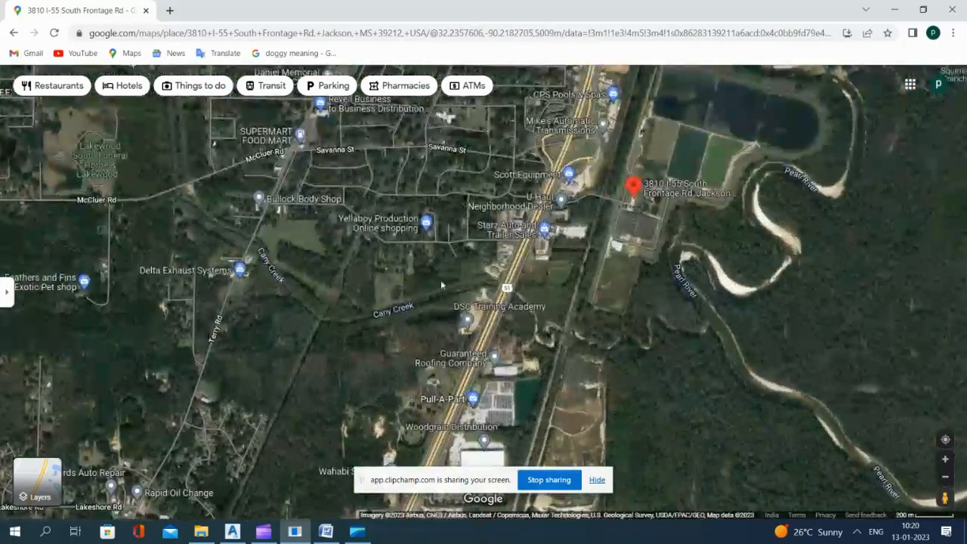
scroll(468, 272, up, 3)
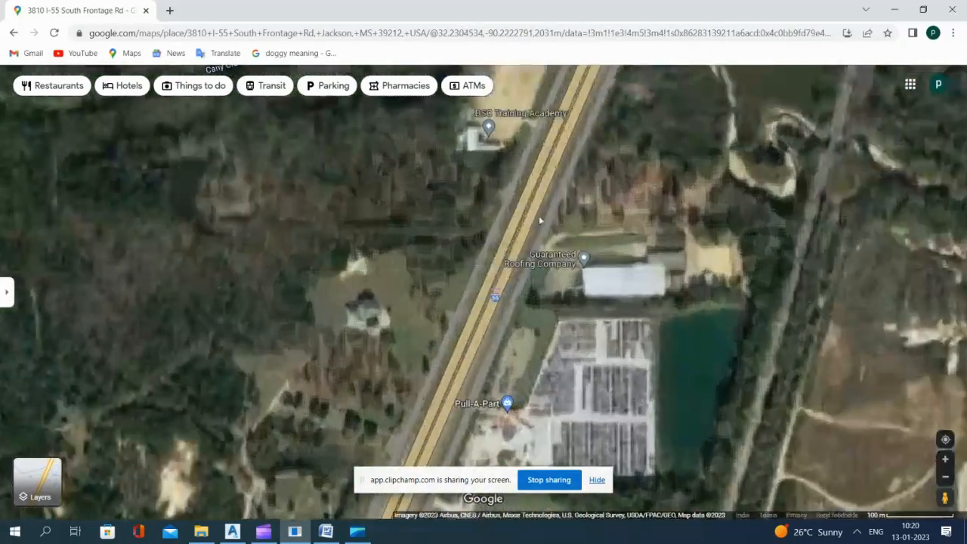
scroll(500, 320, up, 2)
scroll(489, 290, down, 4)
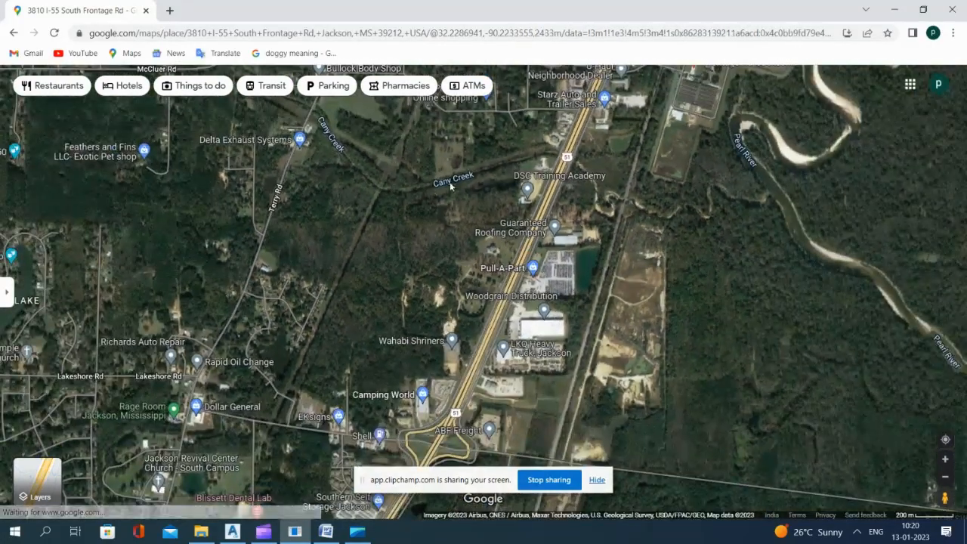
scroll(520, 155, up, 2)
scroll(386, 255, up, 2)
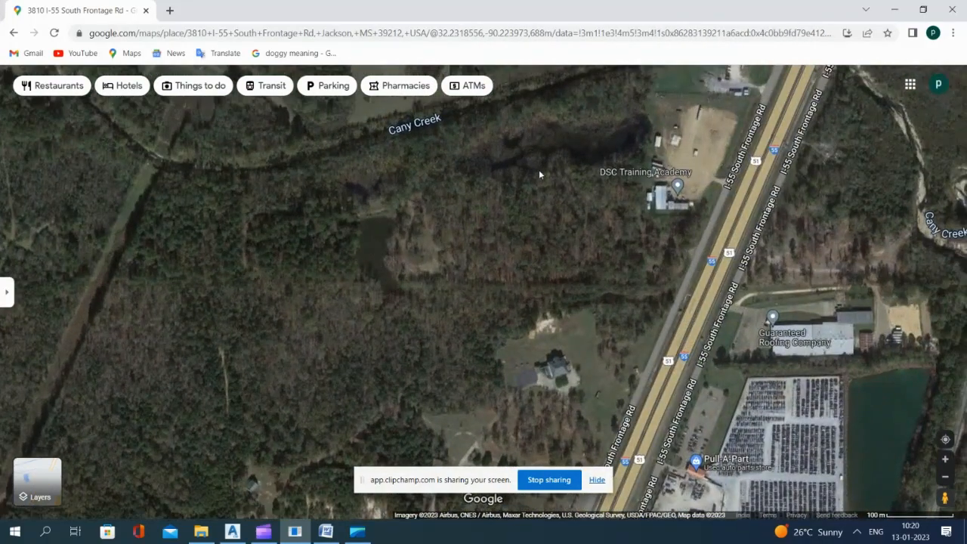
scroll(539, 175, down, 3)
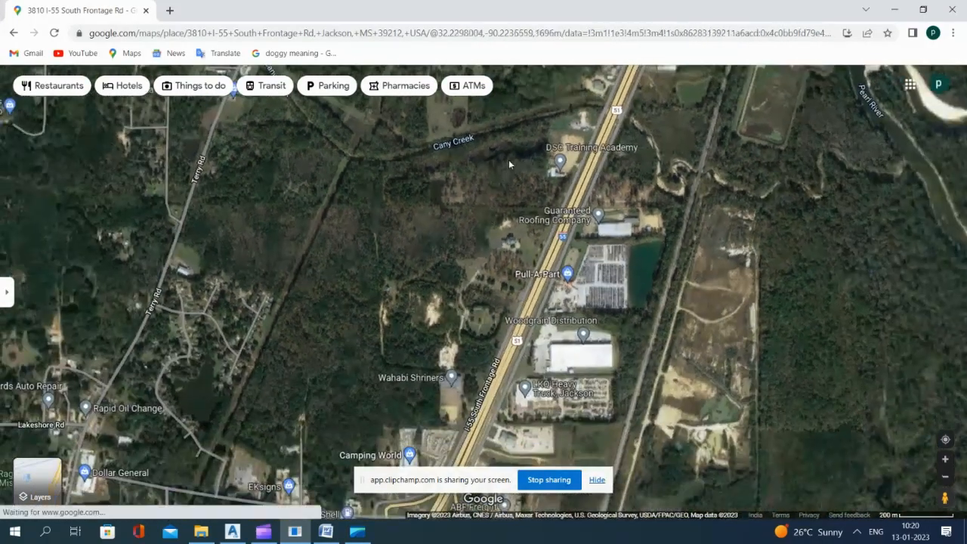
Step: Switch back to AutoCAD Civil 3D and examine the creek, the highway and the western detention pond in the site plan
click(232, 532)
scroll(526, 198, up, 6)
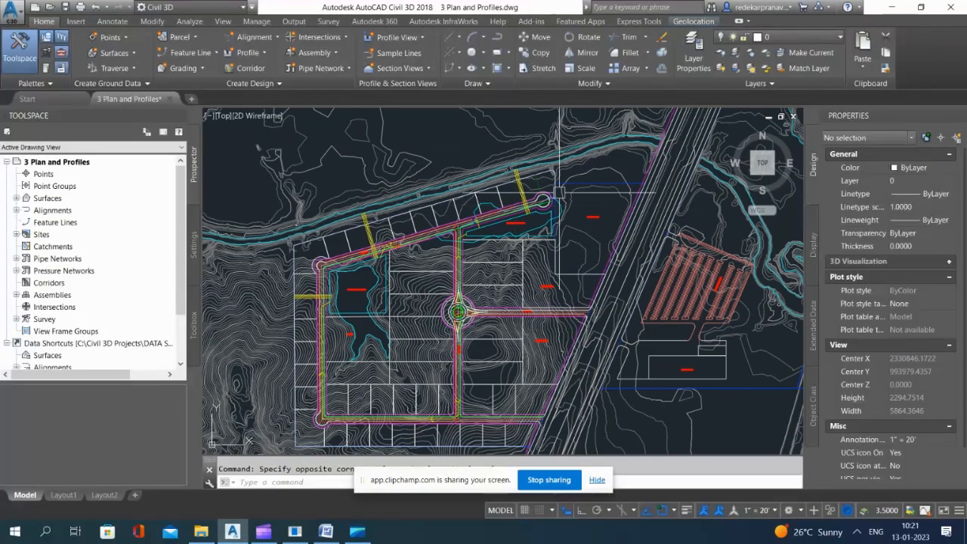
scroll(642, 147, down, 2)
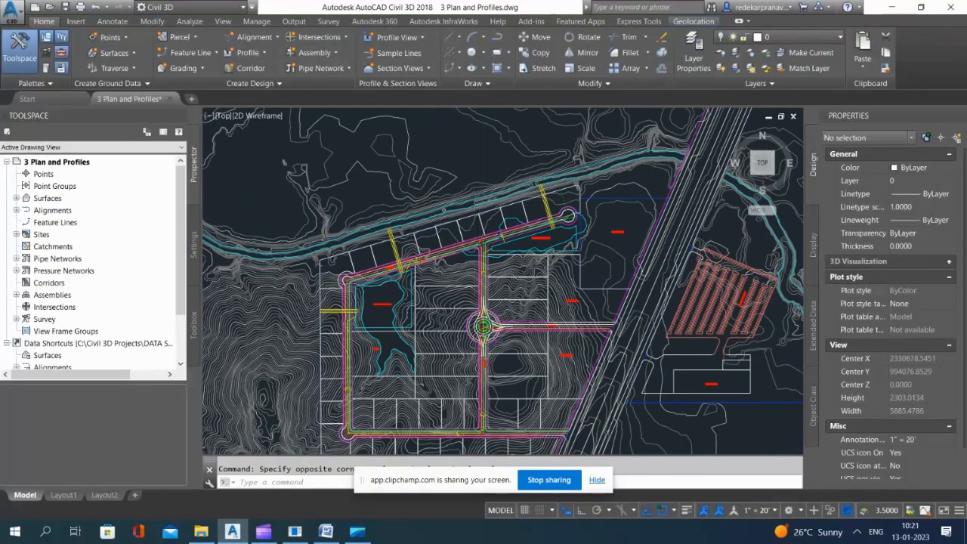
scroll(472, 212, down, 4)
scroll(589, 181, up, 2)
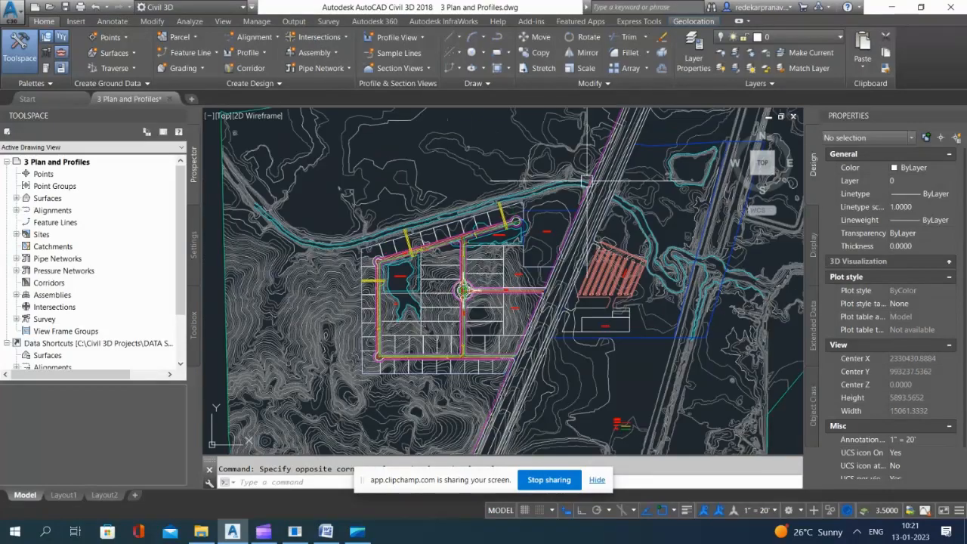
scroll(441, 280, up, 6)
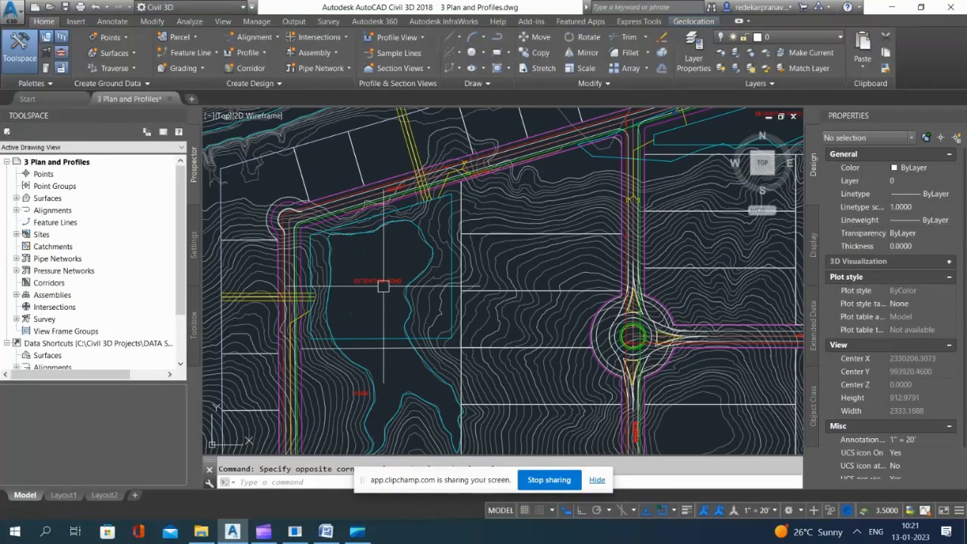
scroll(358, 282, up, 2)
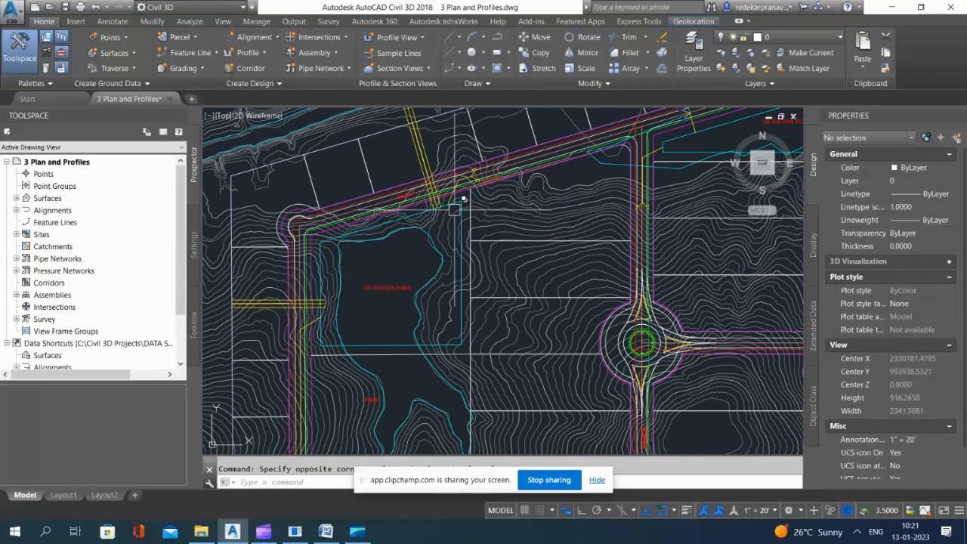
scroll(429, 256, up, 4)
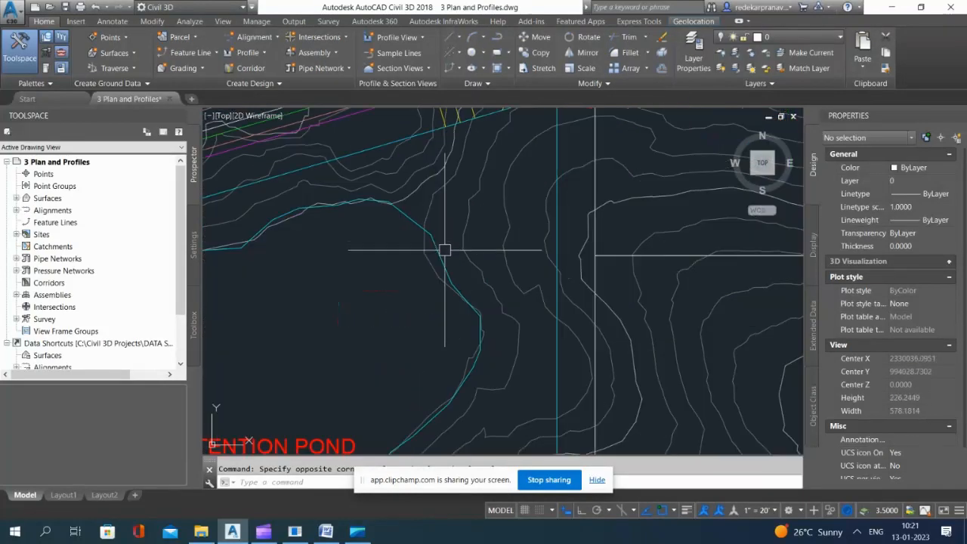
Step: Change the color of the irregular existing pond outline at the western detention pond to Color 9, and clear the selection
click(439, 249)
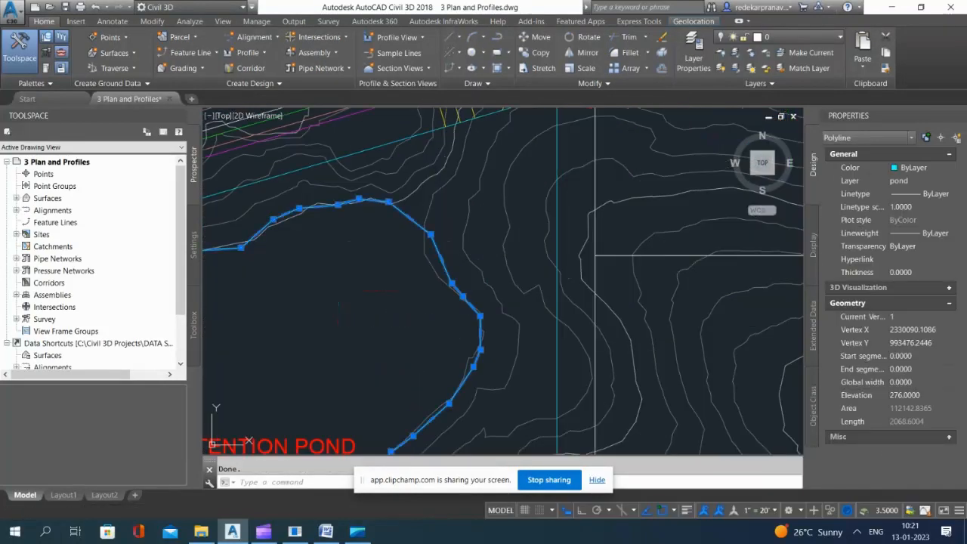
scroll(390, 135, down, 8)
click(917, 169)
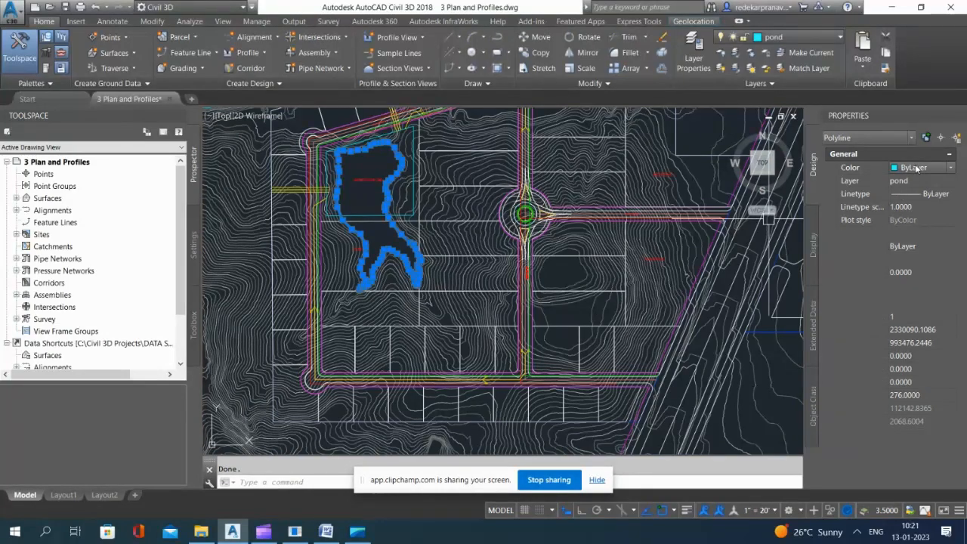
click(910, 277)
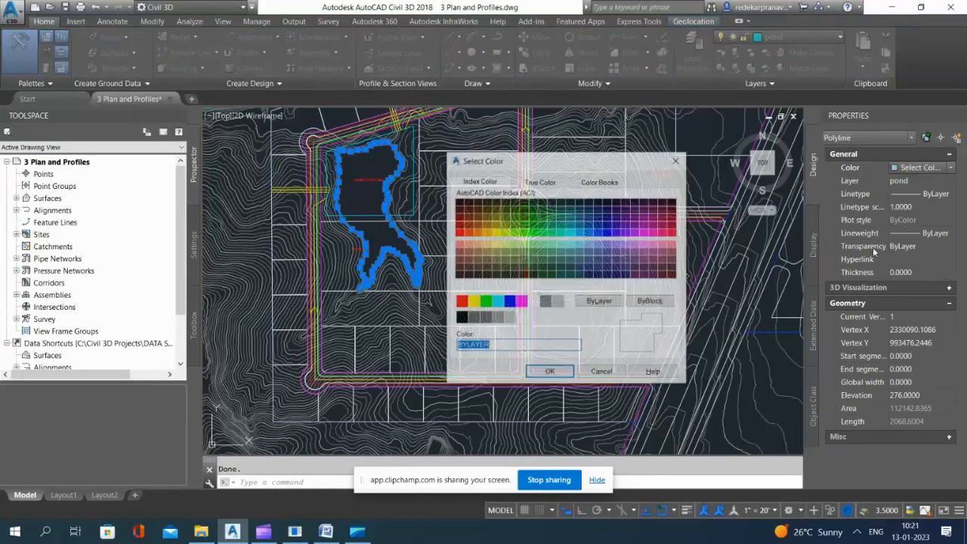
click(559, 302)
click(559, 372)
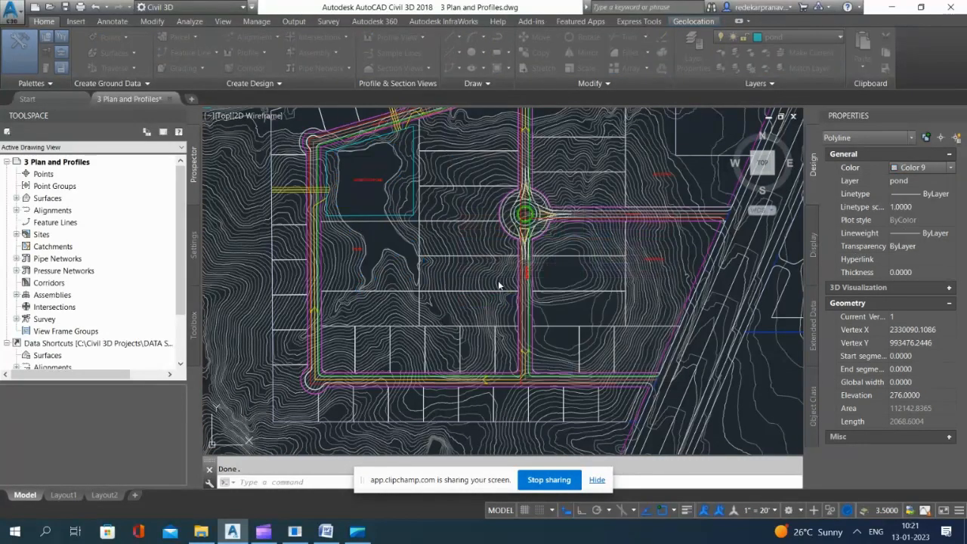
scroll(385, 226, down, 7)
scroll(392, 235, up, 7)
key(Escape)
Step: Change the color of the irregular existing pond outline at the northern detention pond to Color 9, and clear the selection
scroll(411, 234, down, 6)
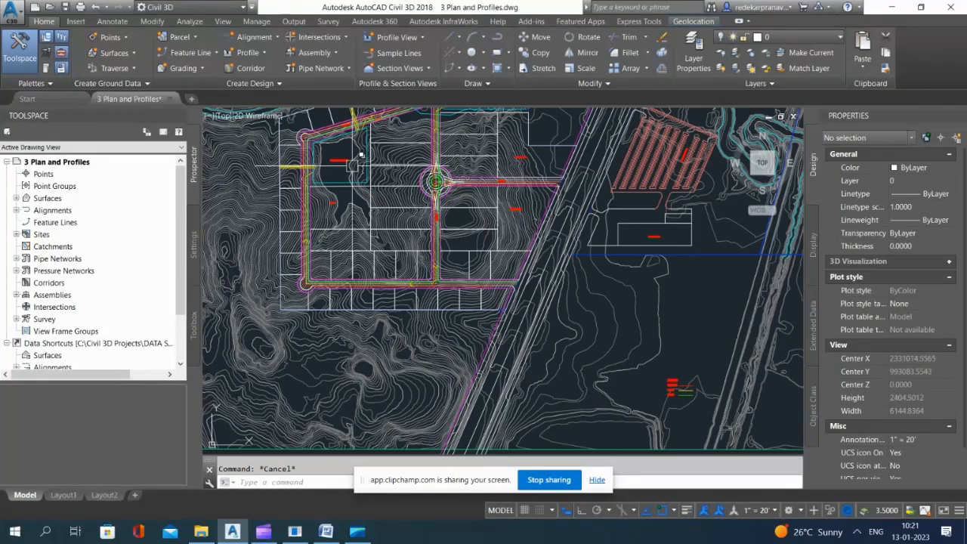
scroll(430, 234, up, 7)
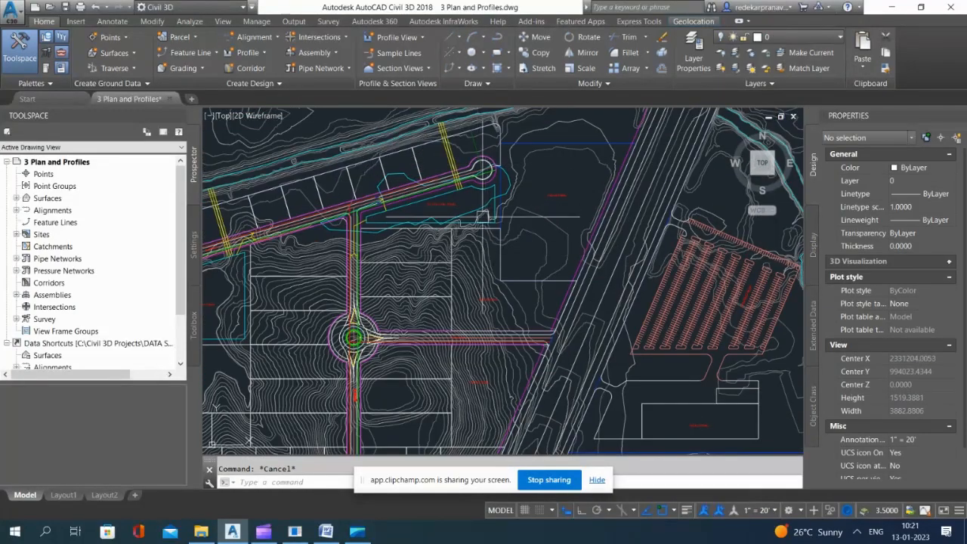
click(479, 216)
scroll(596, 236, down, 4)
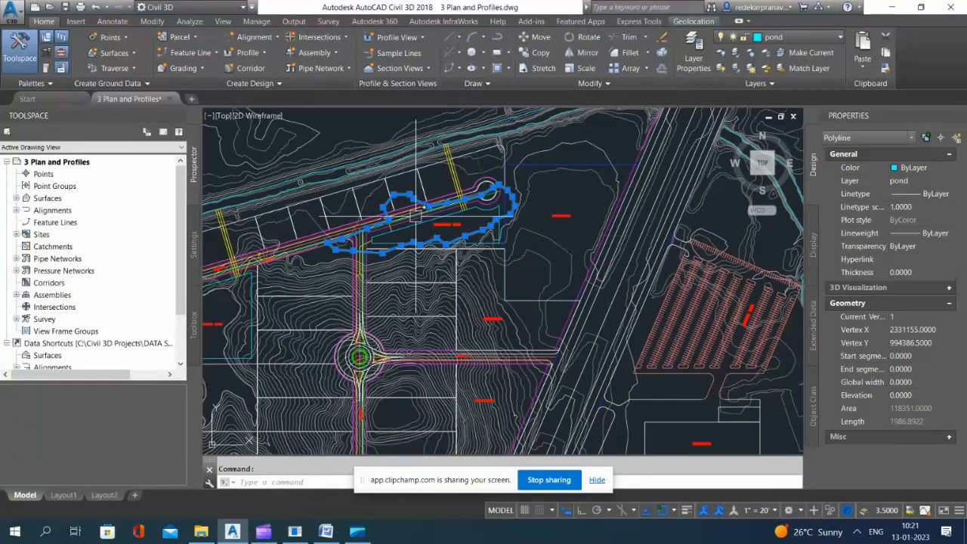
scroll(416, 217, up, 2)
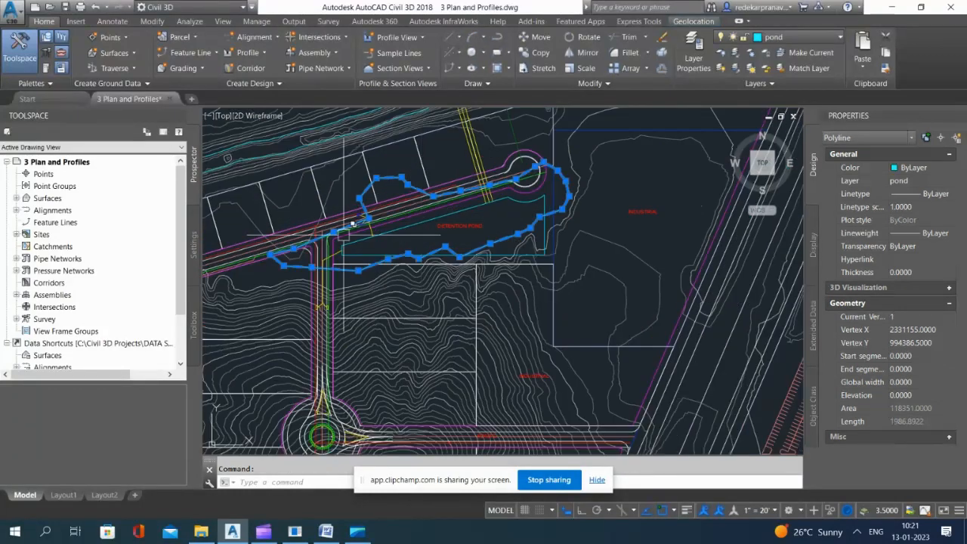
click(936, 167)
click(909, 277)
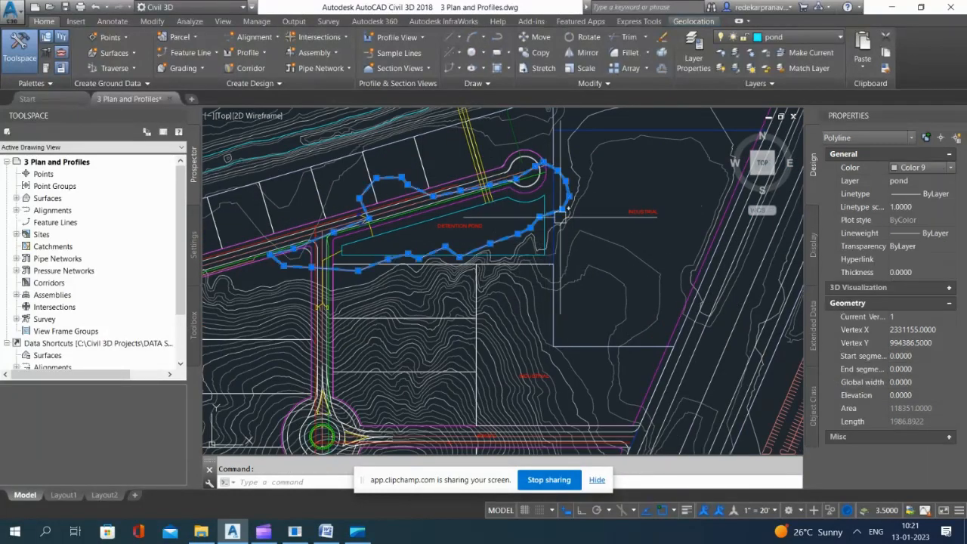
key(Escape)
Step: Close the Toolspace to enlarge the drawing area around the subdivision plan
scroll(560, 217, down, 5)
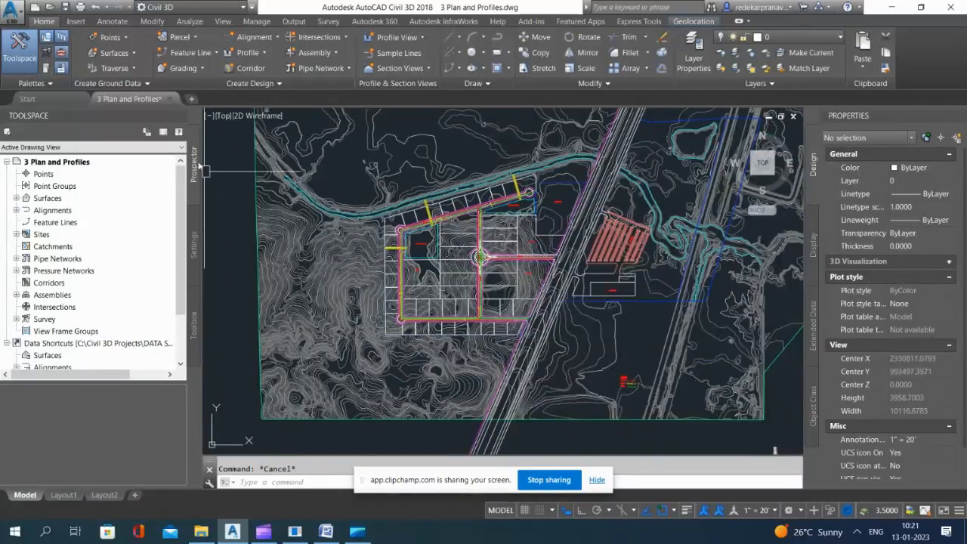
click(180, 114)
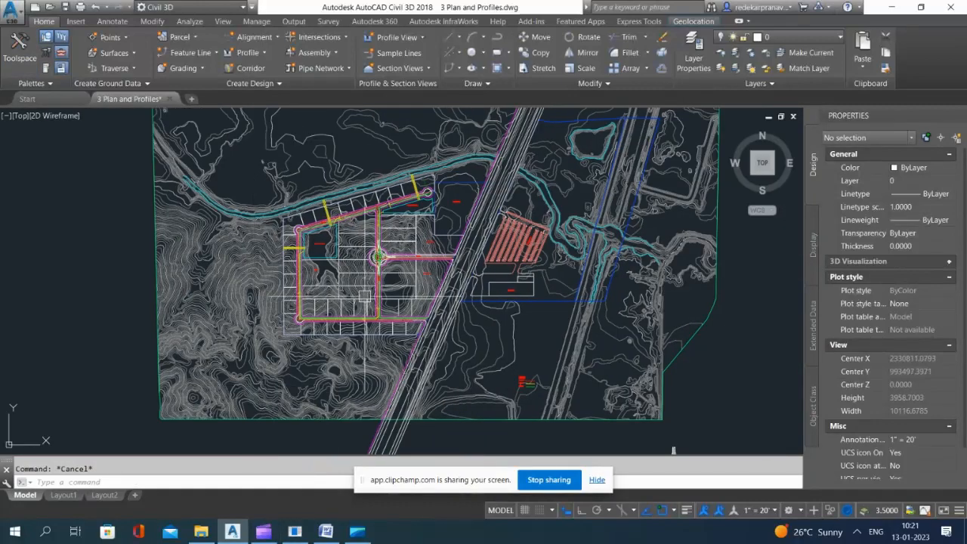
scroll(331, 246, up, 2)
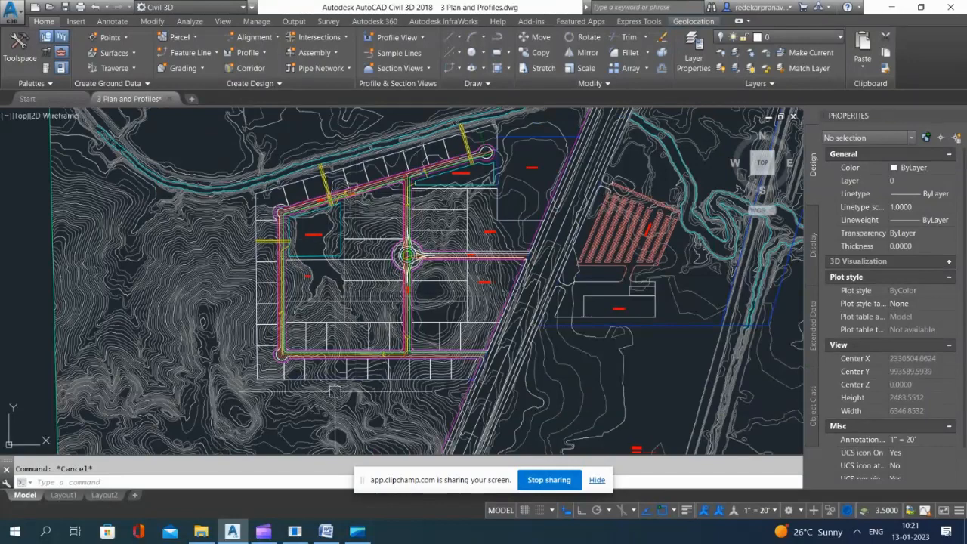
Step: Isolate the Road CL layer using the outer loop road's centerline polyline
scroll(385, 294, up, 12)
scroll(231, 328, up, 8)
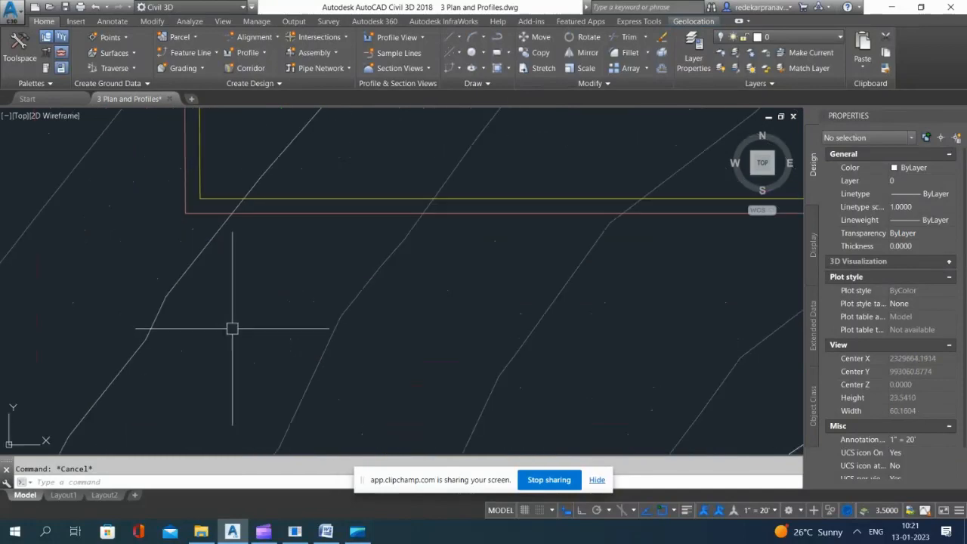
scroll(302, 303, down, 4)
scroll(312, 268, up, 4)
click(313, 256)
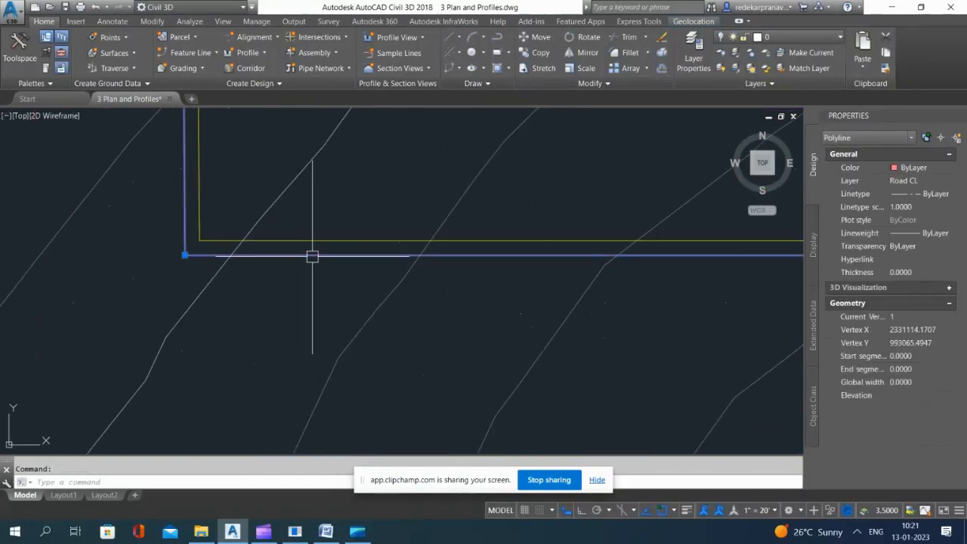
scroll(552, 135, down, 6)
click(734, 54)
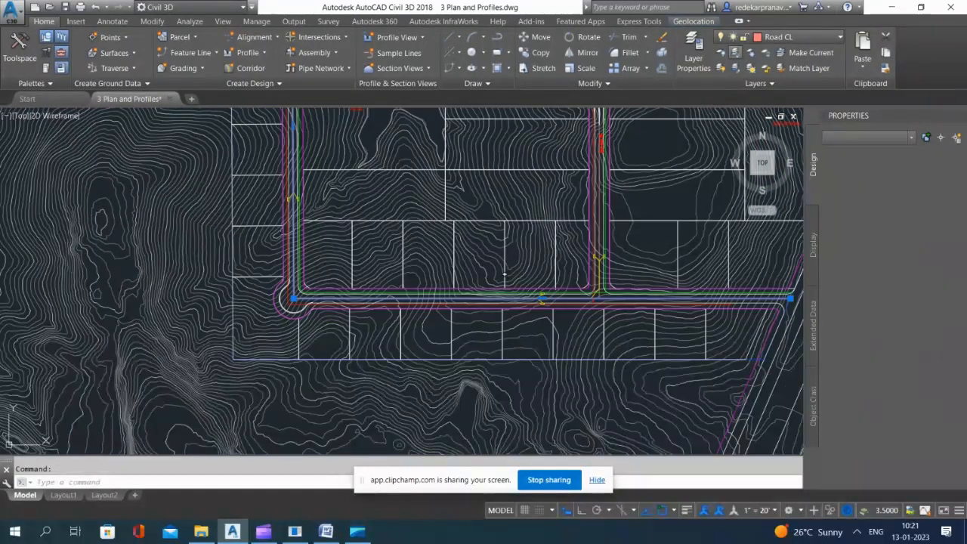
Step: Inspect the isolated road centerline polylines by selecting them, and restore the hidden layers
scroll(469, 295, down, 8)
scroll(524, 219, up, 2)
click(526, 224)
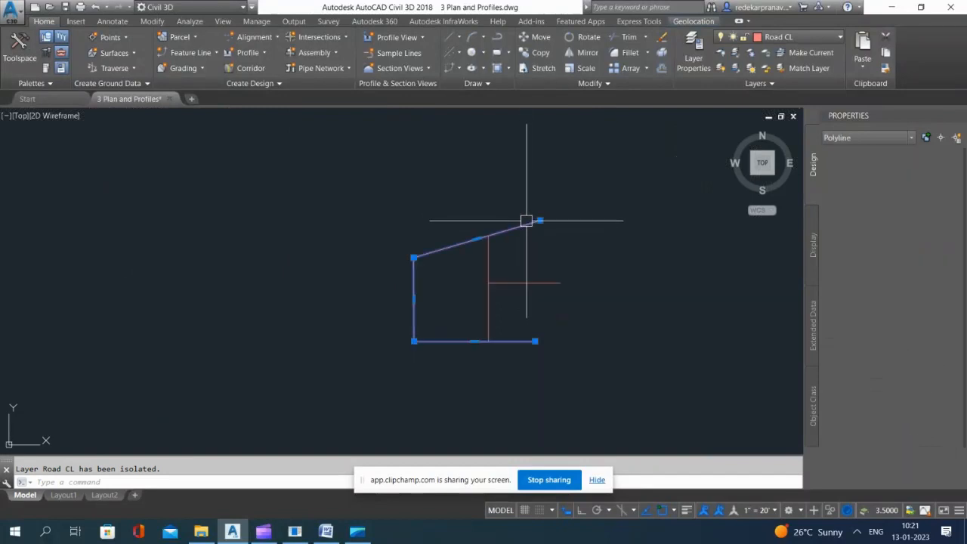
key(Escape)
click(490, 307)
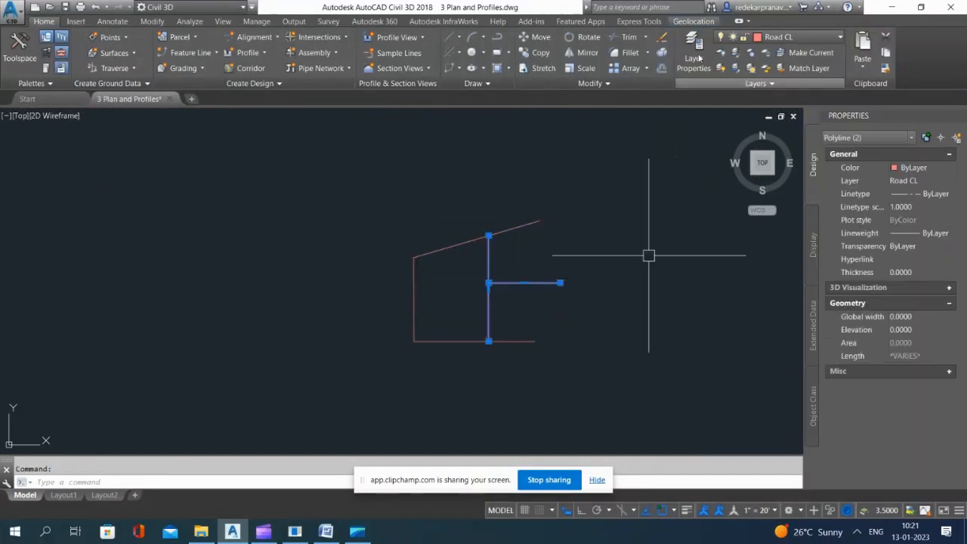
key(Escape)
click(734, 68)
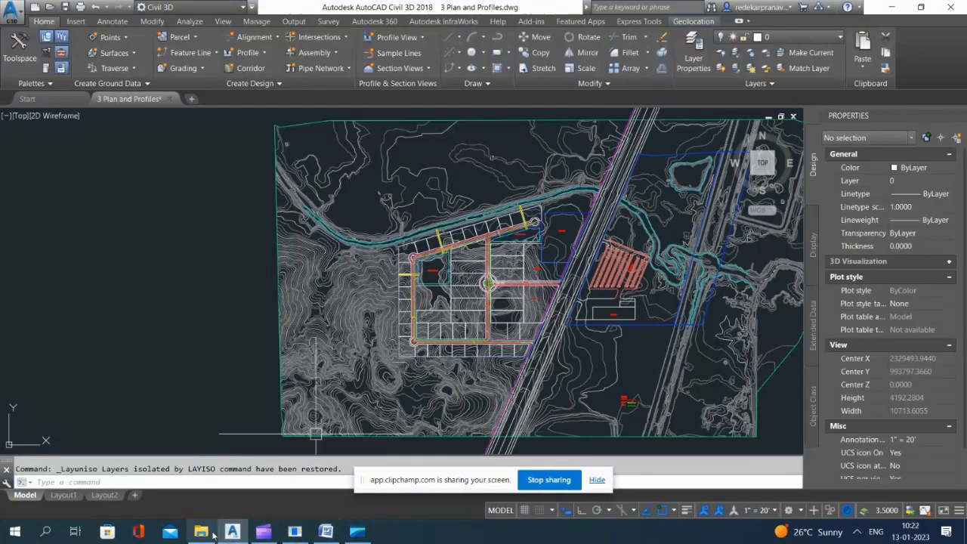
Step: Switch to Google Maps and examine the satellite imagery along I-55 around the Pull-A-Part yard
click(295, 532)
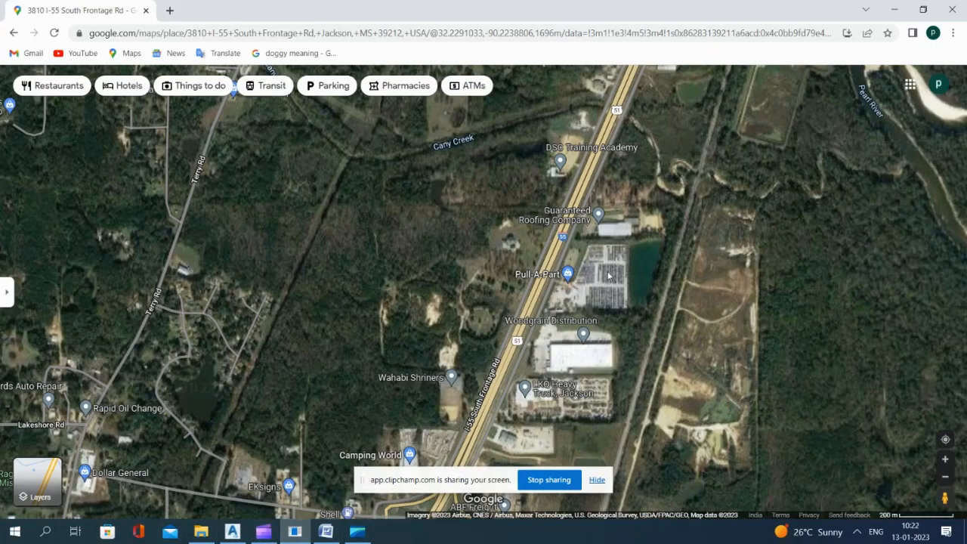
scroll(549, 276, up, 5)
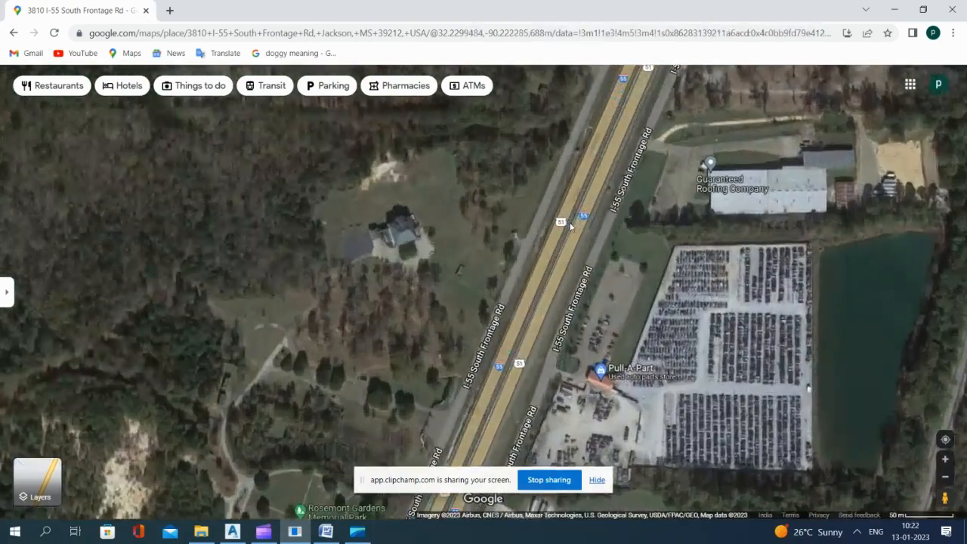
scroll(562, 264, down, 5)
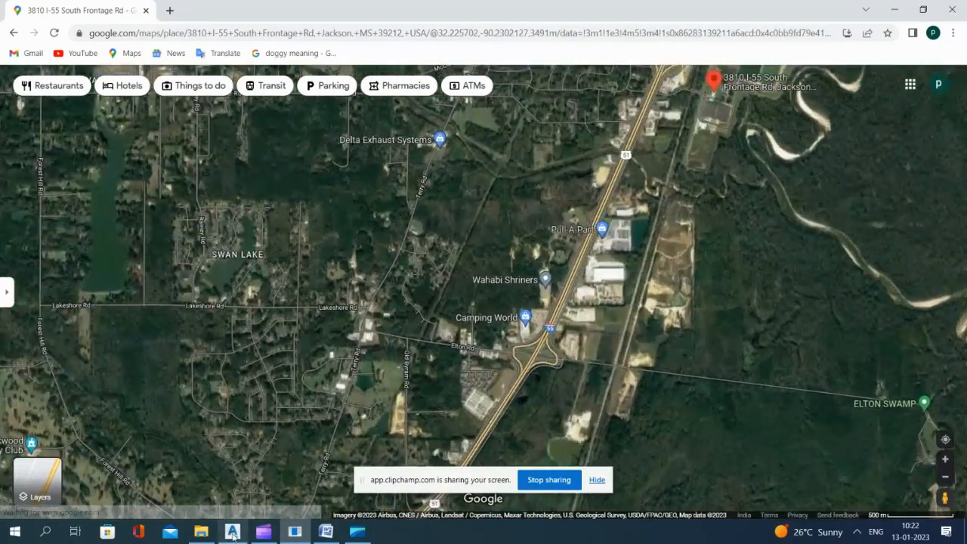
Step: Switch back to AutoCAD Civil 3D and examine the southern road and its junction with the central north-south road
click(233, 532)
scroll(458, 329, up, 6)
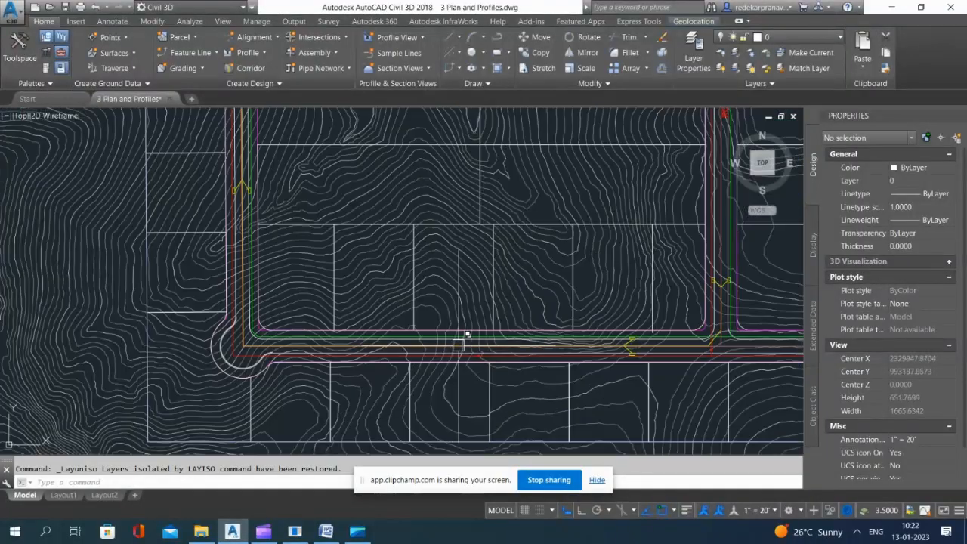
scroll(559, 341, up, 5)
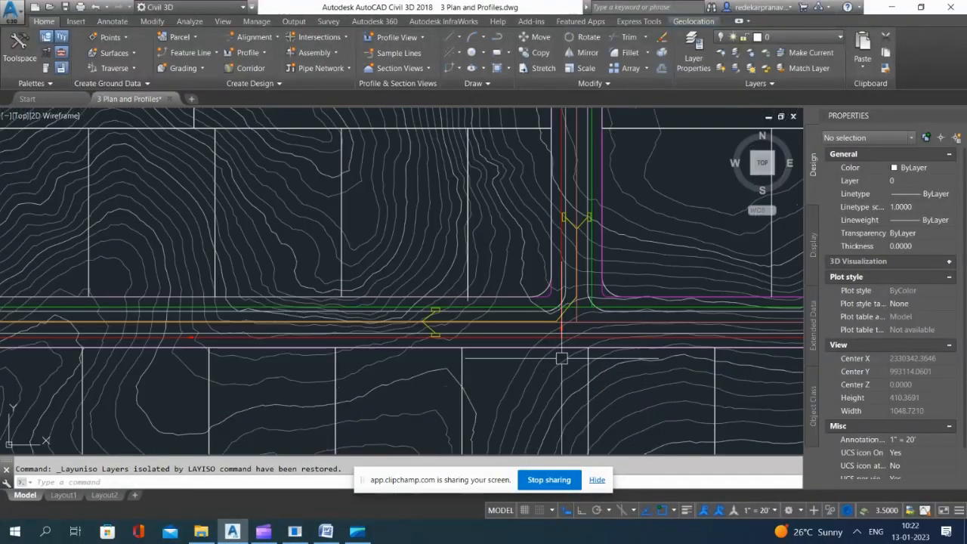
scroll(597, 328, up, 3)
scroll(684, 266, down, 10)
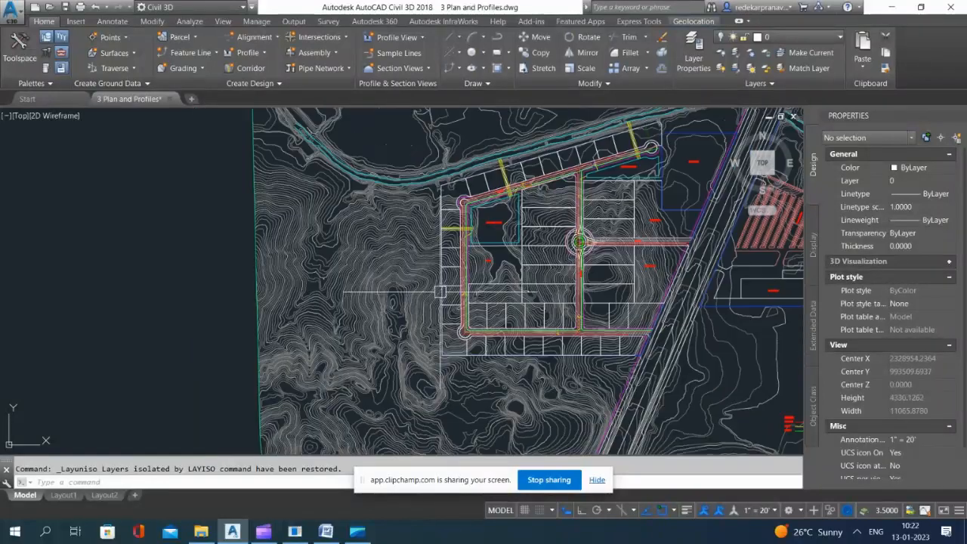
Step: Set the EG surface's style to _No Display to hide the contours, and clear the selection
click(684, 266)
click(921, 184)
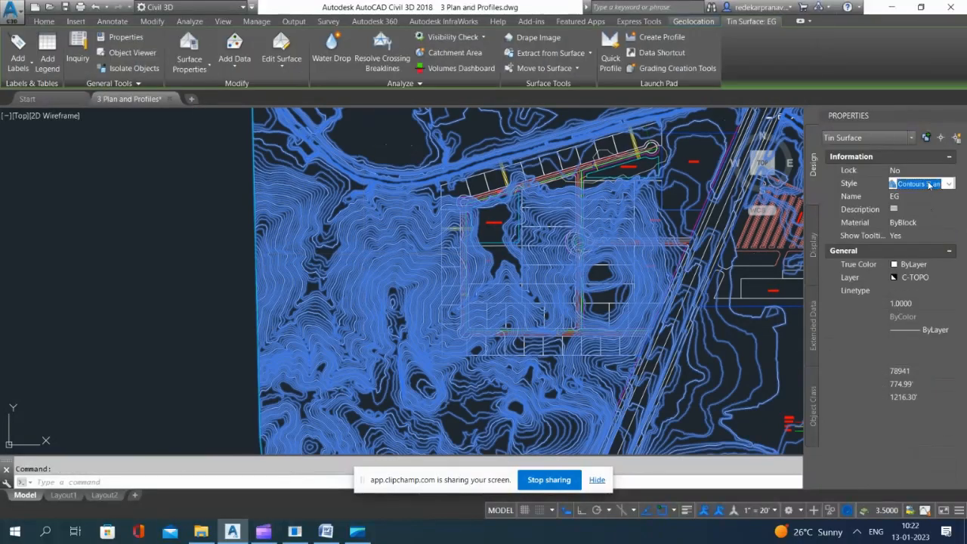
click(948, 184)
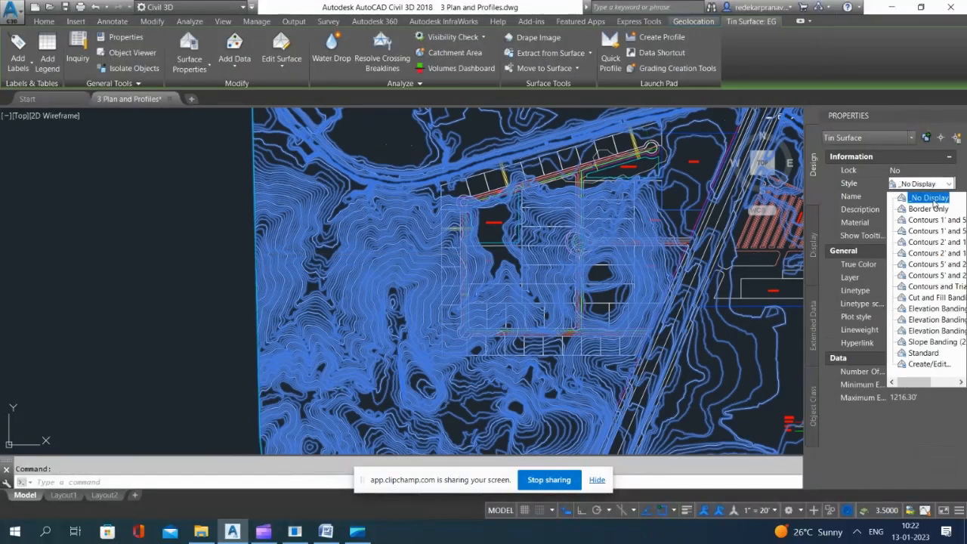
click(934, 199)
scroll(652, 320, up, 7)
scroll(591, 299, down, 4)
key(Escape)
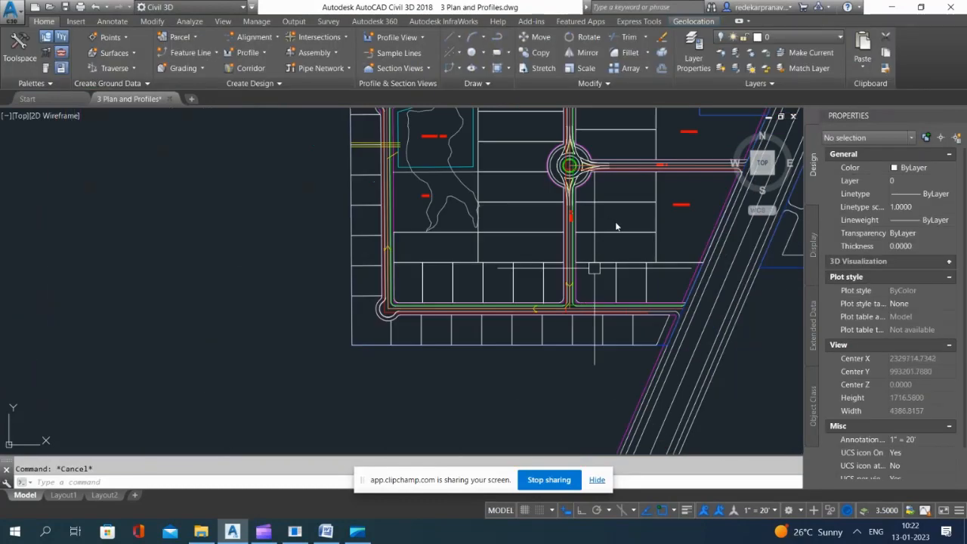
Step: Start Create Alignment from Objects and pick the outer loop road's centerline polyline as its source
click(615, 225)
scroll(584, 324, up, 4)
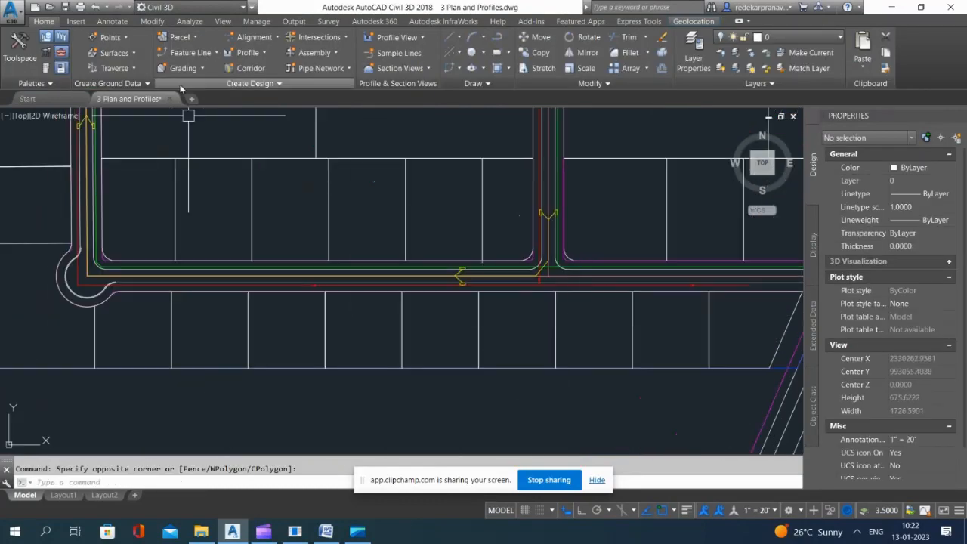
click(225, 53)
click(254, 37)
click(254, 37)
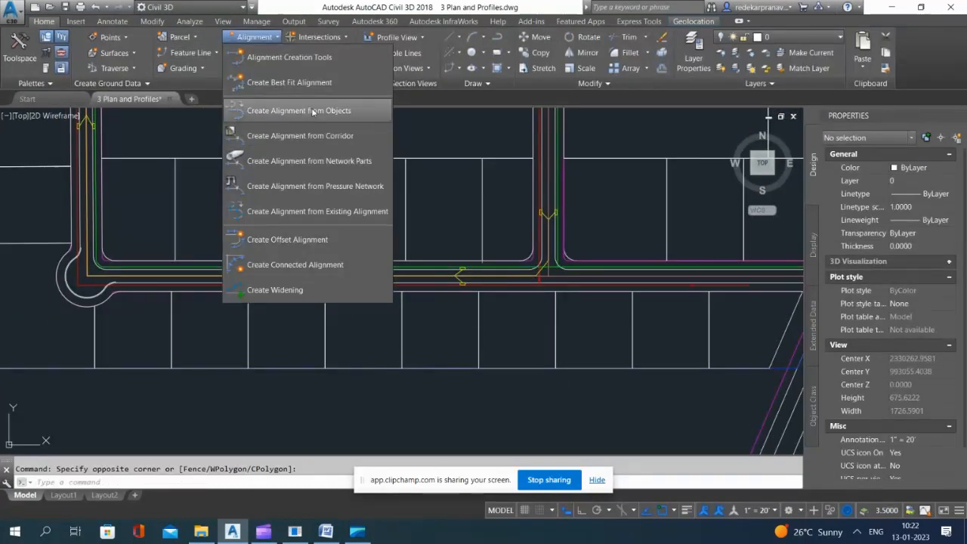
click(313, 111)
scroll(529, 241, up, 5)
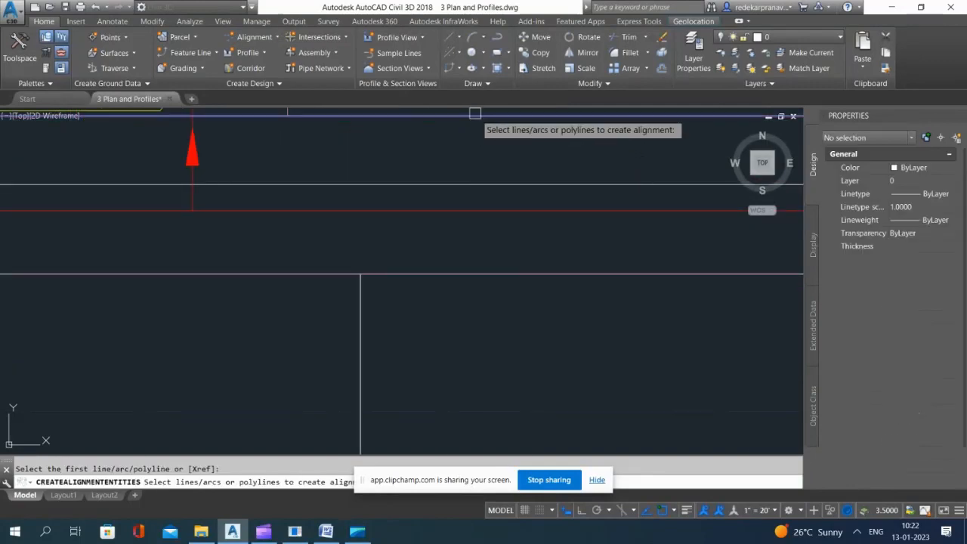
scroll(475, 113, down, 8)
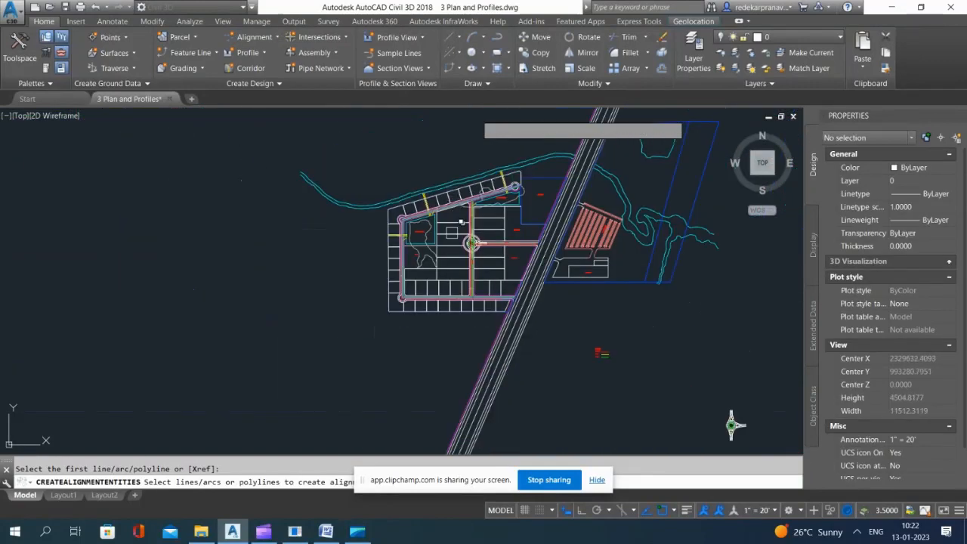
scroll(455, 235, up, 2)
click(471, 243)
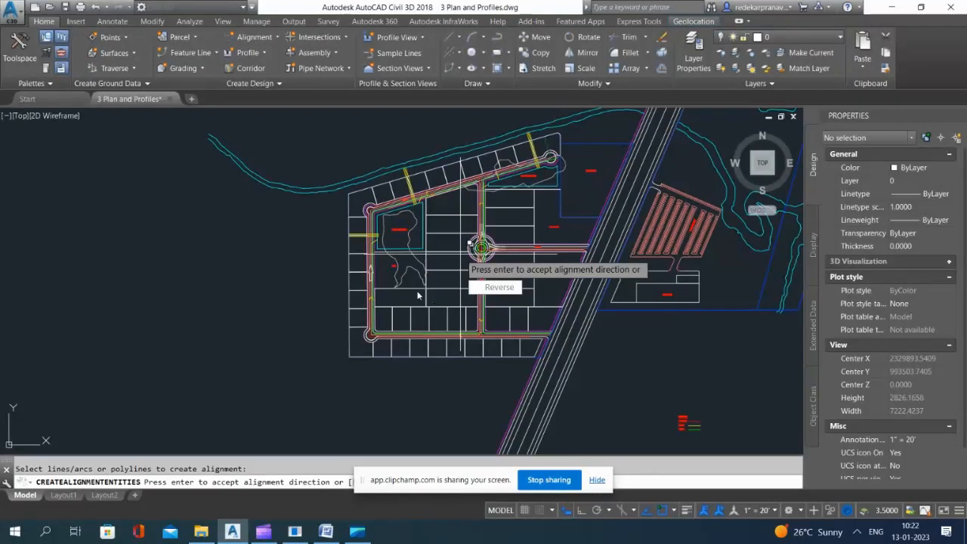
Step: Accept the direction and create the centerline alignment Raod A without curves between tangents and without erasing existing entities
key(Return)
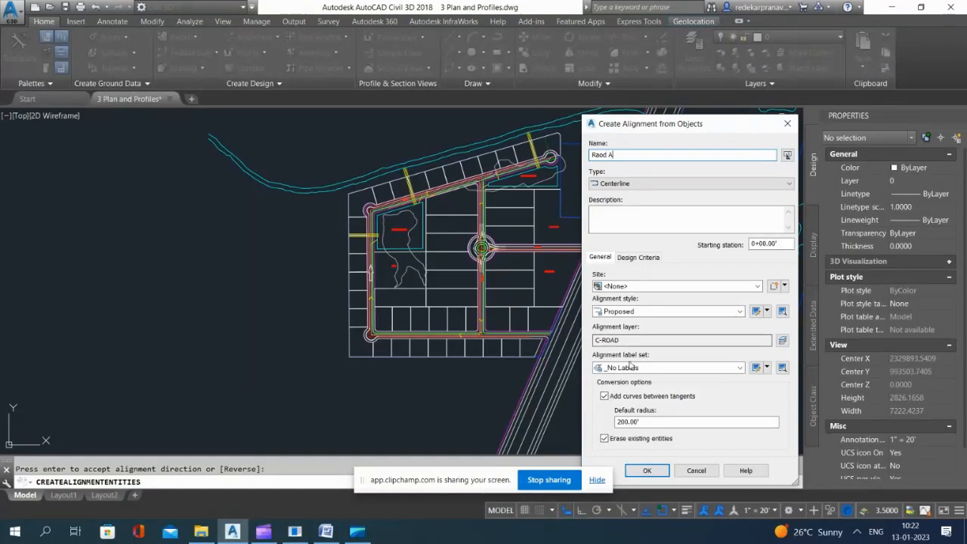
click(604, 397)
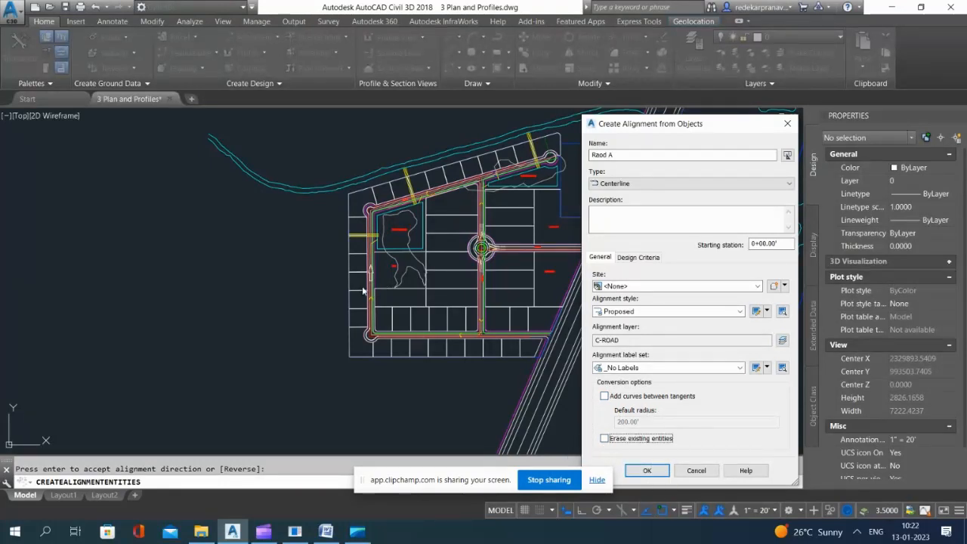
click(648, 470)
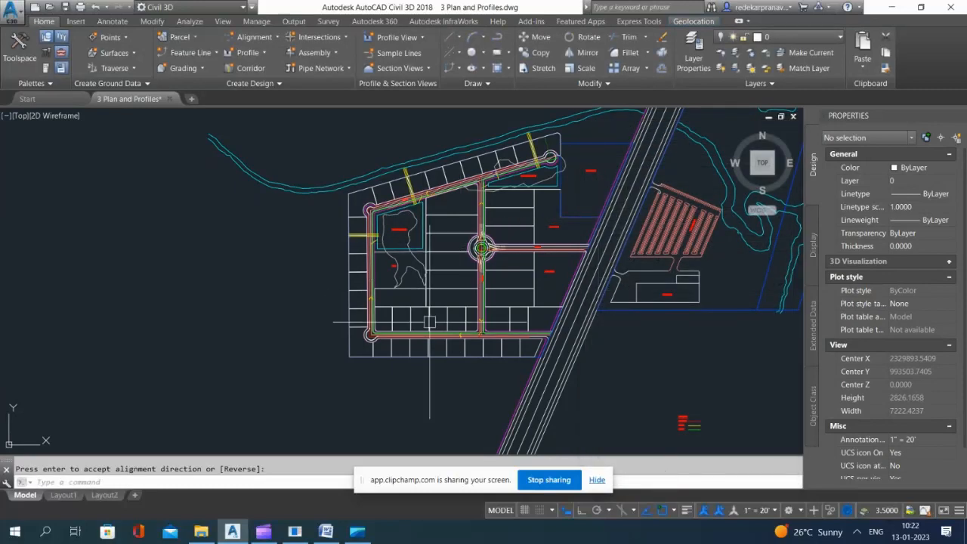
scroll(210, 326, up, 10)
scroll(103, 321, down, 6)
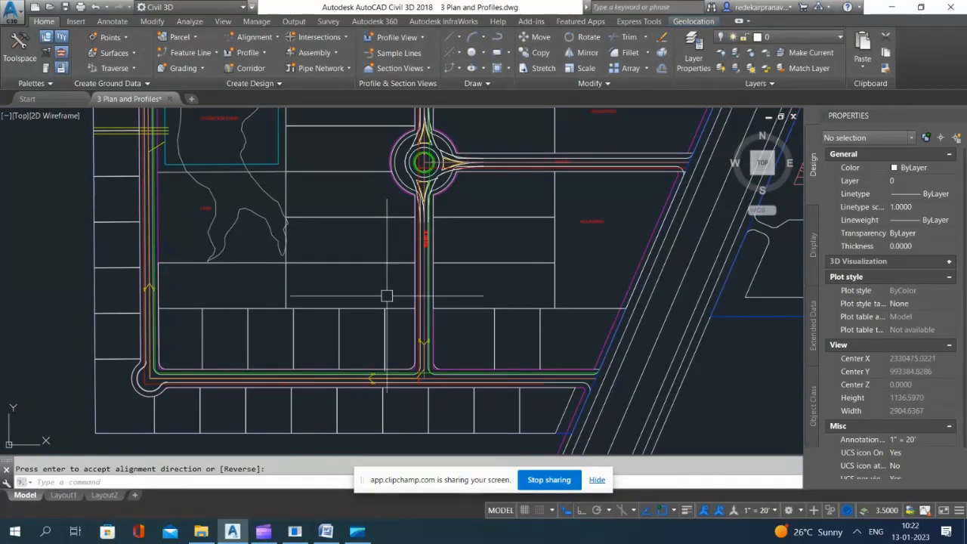
click(254, 36)
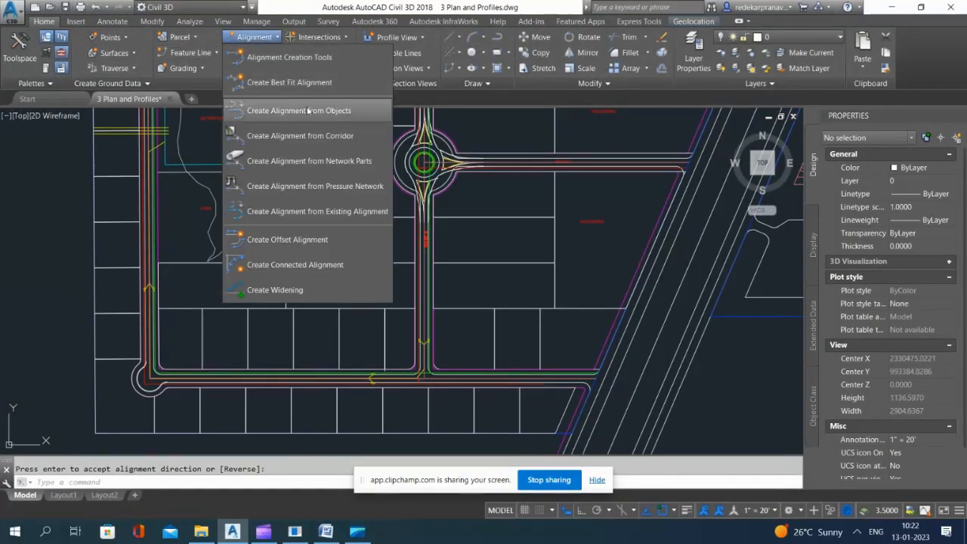
click(306, 104)
scroll(420, 211, up, 5)
scroll(420, 211, up, 3)
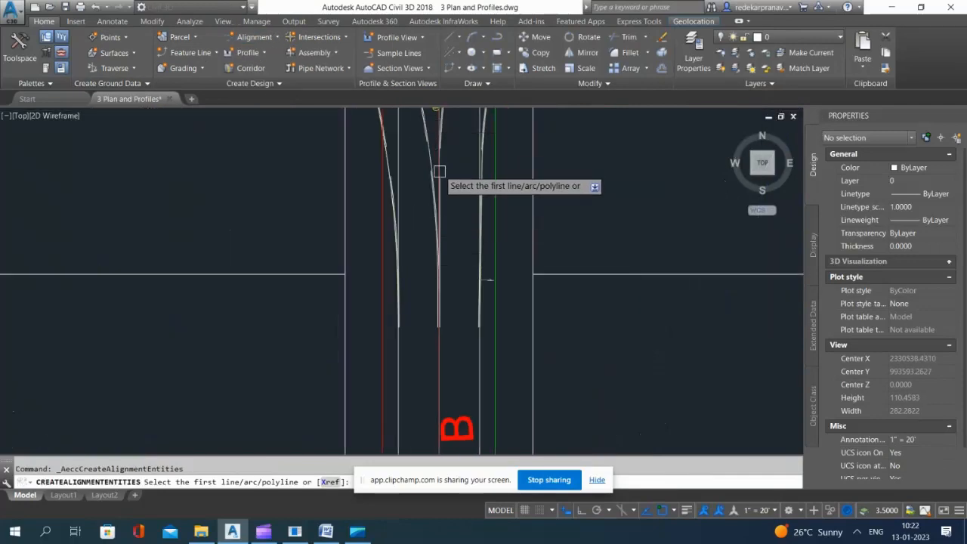
scroll(439, 170, up, 5)
click(423, 217)
scroll(437, 240, down, 12)
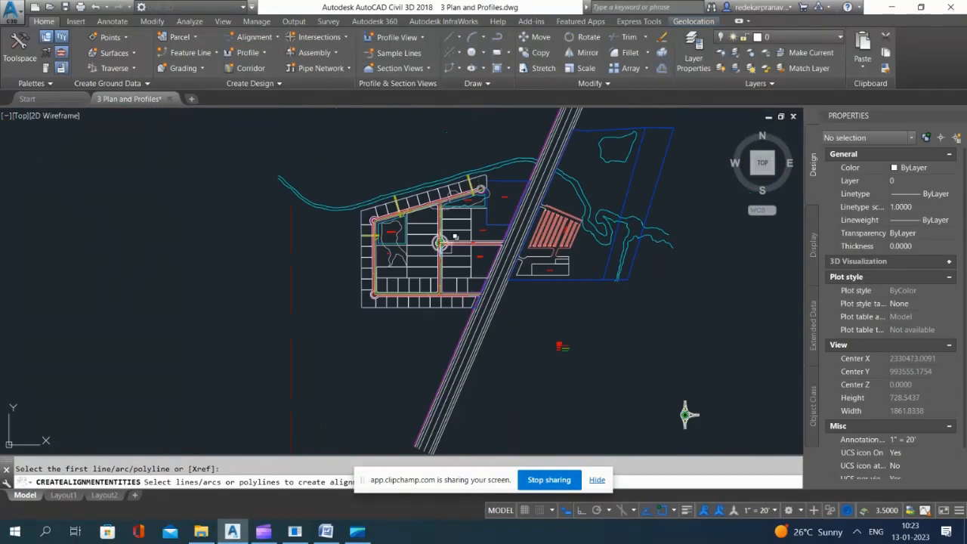
scroll(444, 239, up, 8)
key(Escape)
Step: Restart Create Alignment from Objects, pick the central north-south road's centerline polyline through the roundabout, and reverse the alignment direction
key(Return)
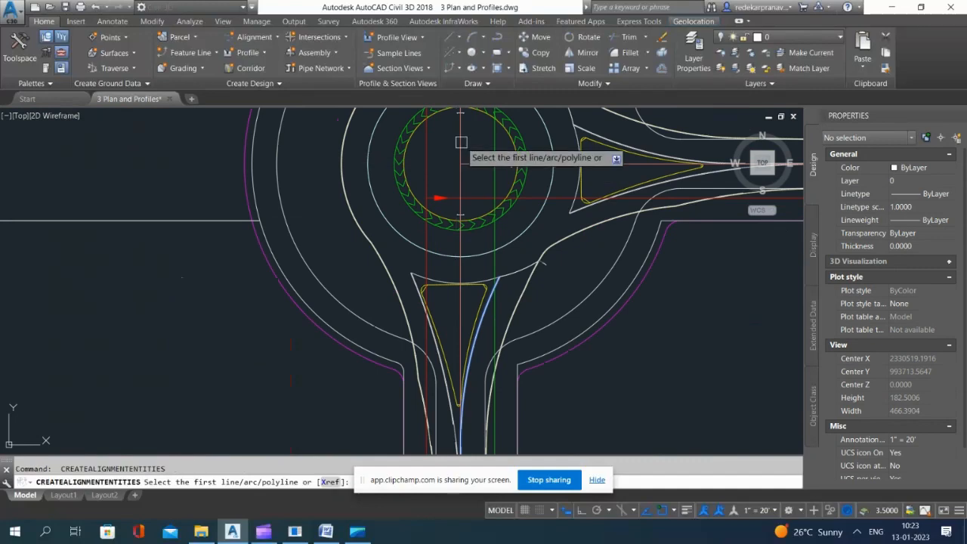
click(461, 142)
scroll(460, 189, down, 10)
key(Return)
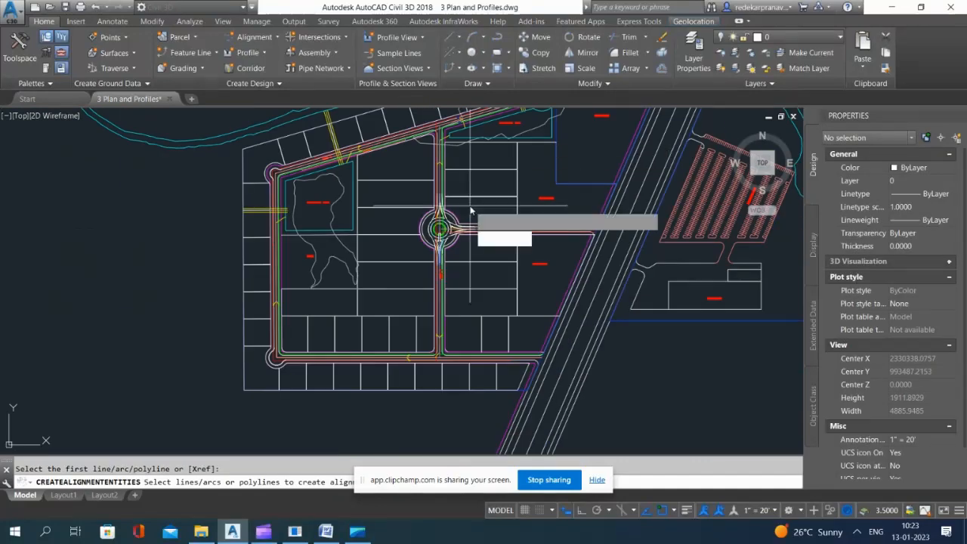
scroll(440, 244, up, 4)
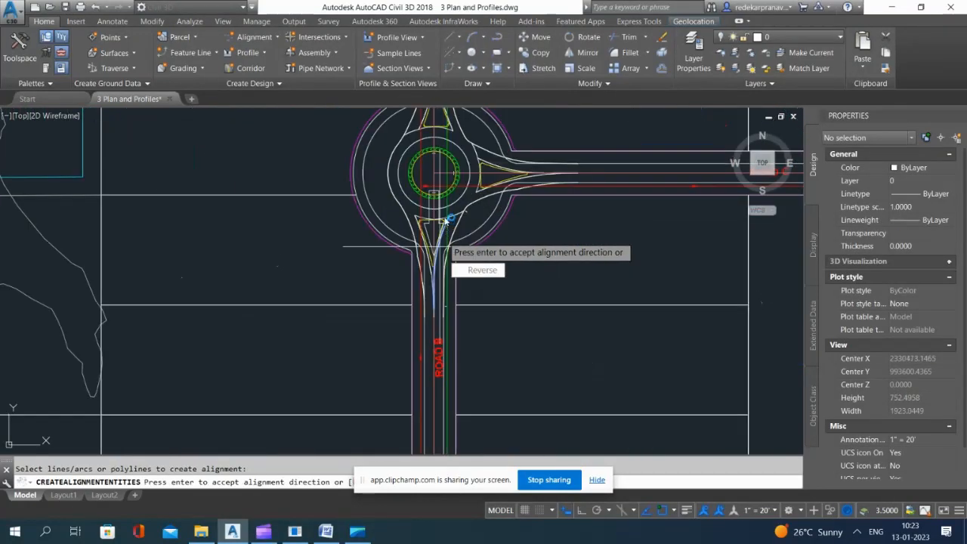
scroll(442, 272, down, 6)
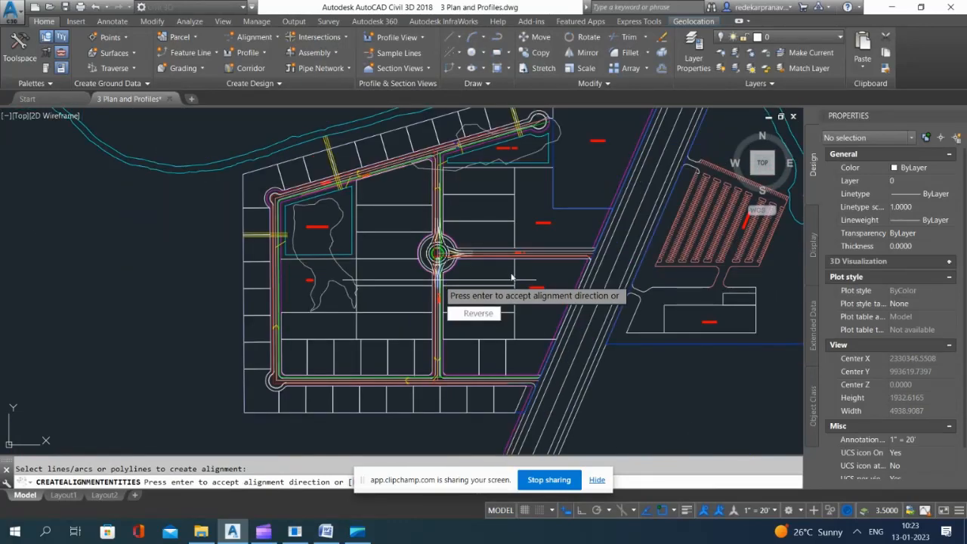
click(482, 313)
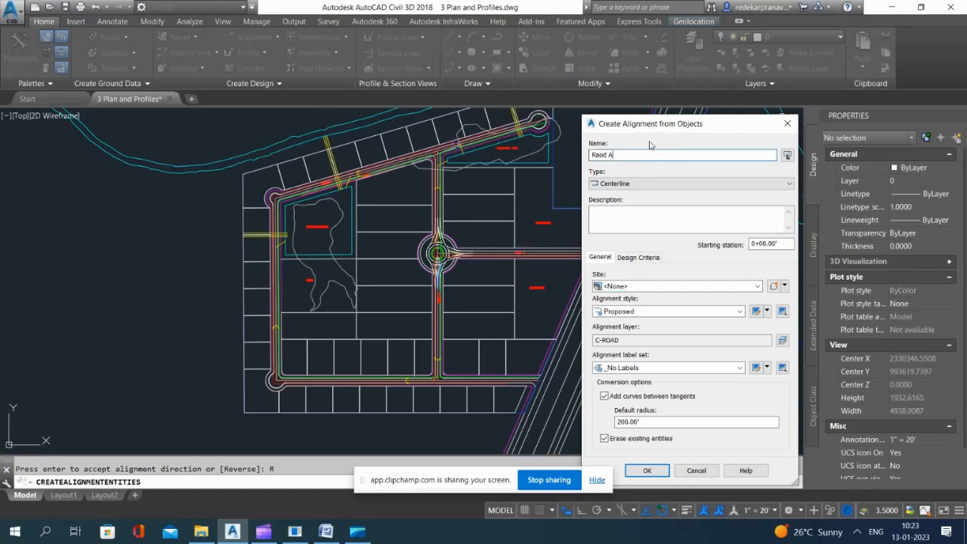
Step: Create the centerline alignment Raod B with the _No Labels set, without curves between tangents and without erasing existing entities
click(604, 397)
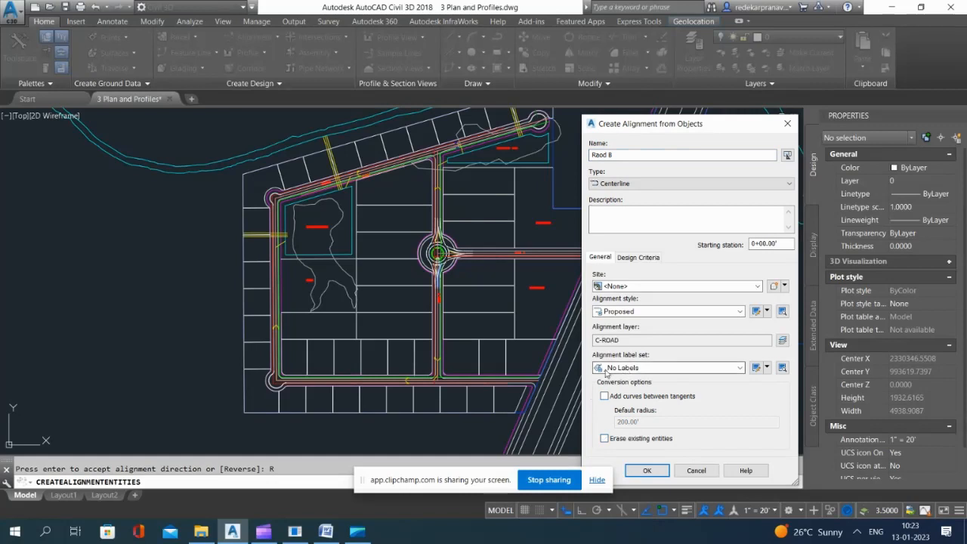
click(659, 368)
click(658, 368)
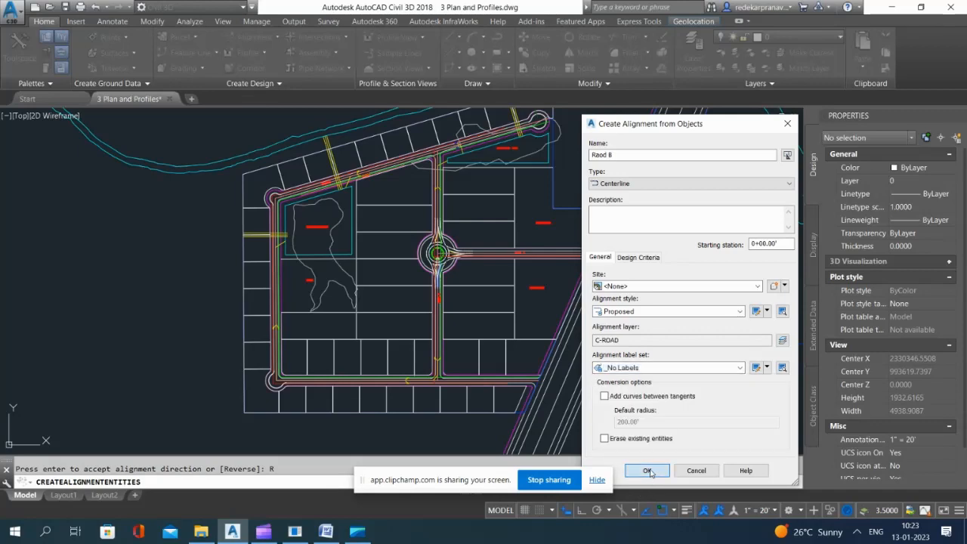
click(647, 470)
Step: Create centerline alignment Raod C from the road centerline east of the roundabout, accepting its direction, without curves between tangents or erasing existing entities
scroll(438, 257, up, 8)
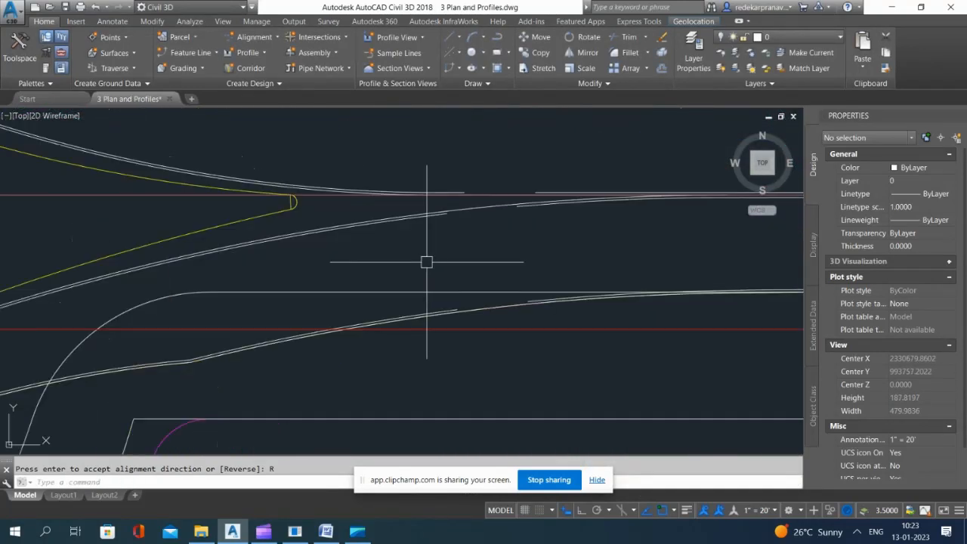
key(Return)
scroll(453, 257, down, 10)
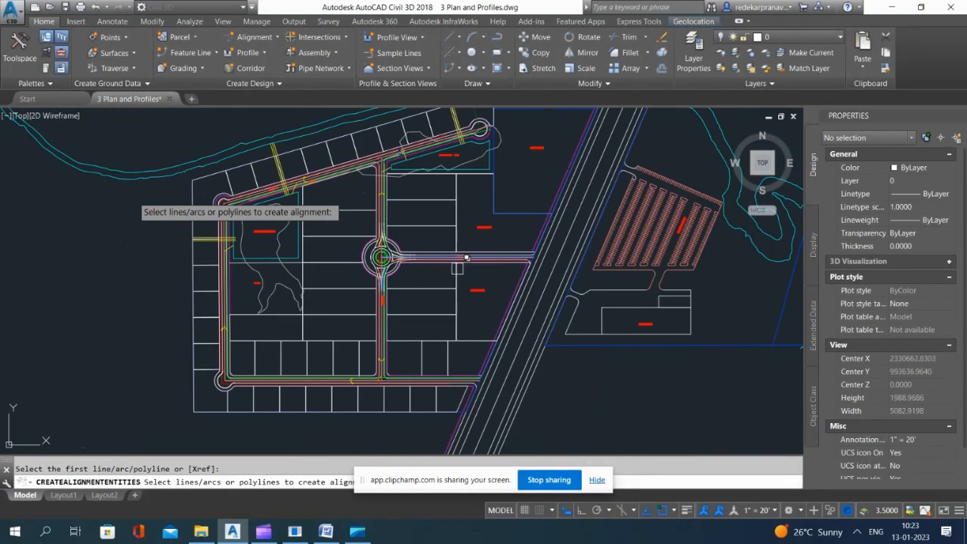
click(466, 258)
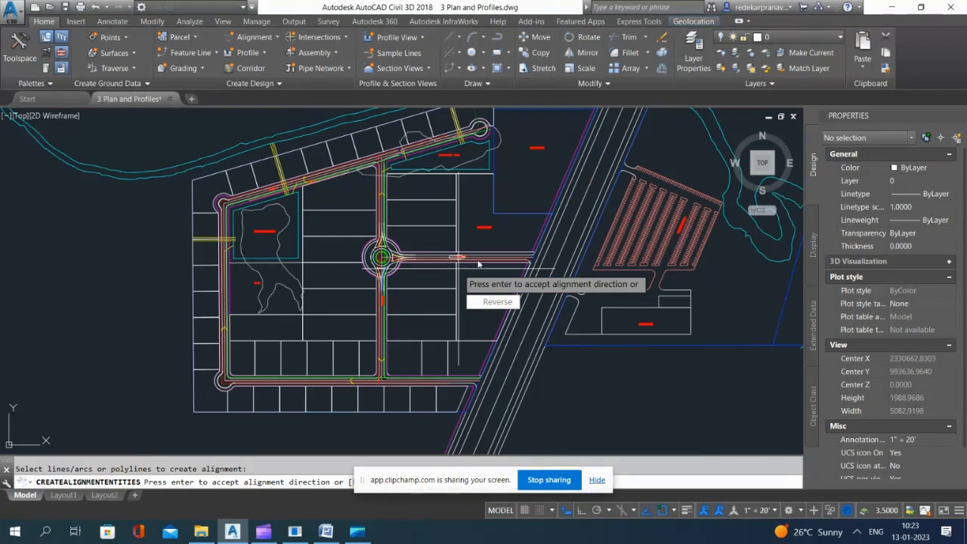
key(Return)
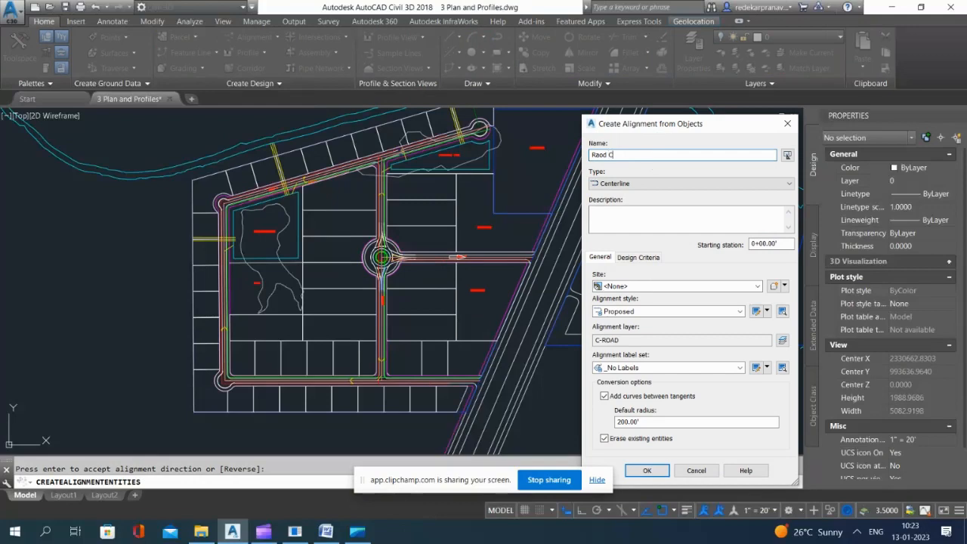
click(605, 396)
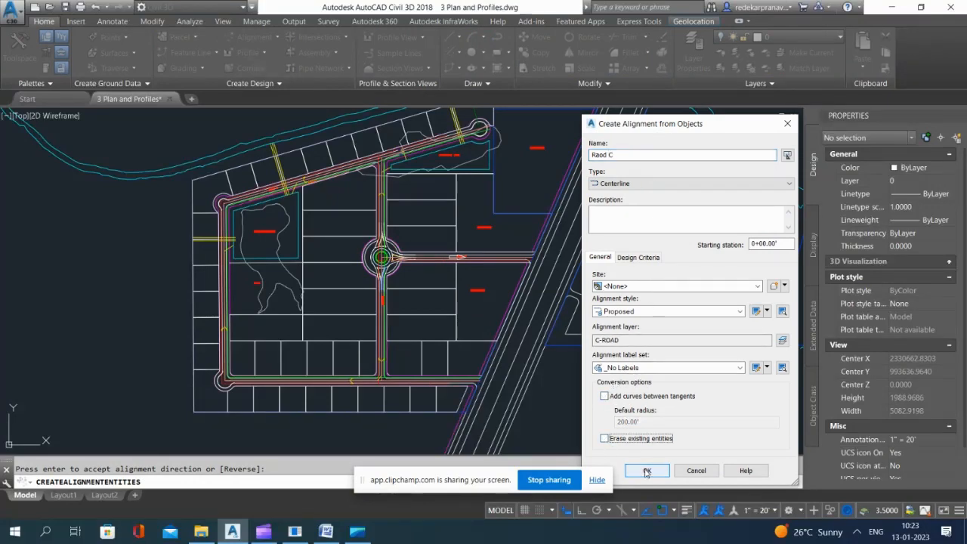
click(646, 471)
Step: Examine the rectangular frames north of the site plan and read their titles to locate the area for road profiles
scroll(484, 355, down, 10)
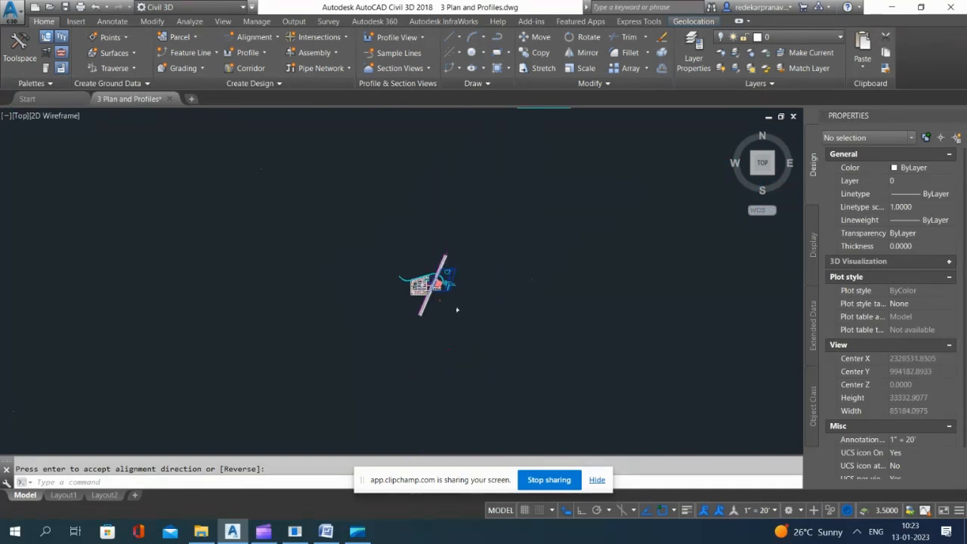
scroll(456, 310, up, 12)
scroll(469, 236, down, 2)
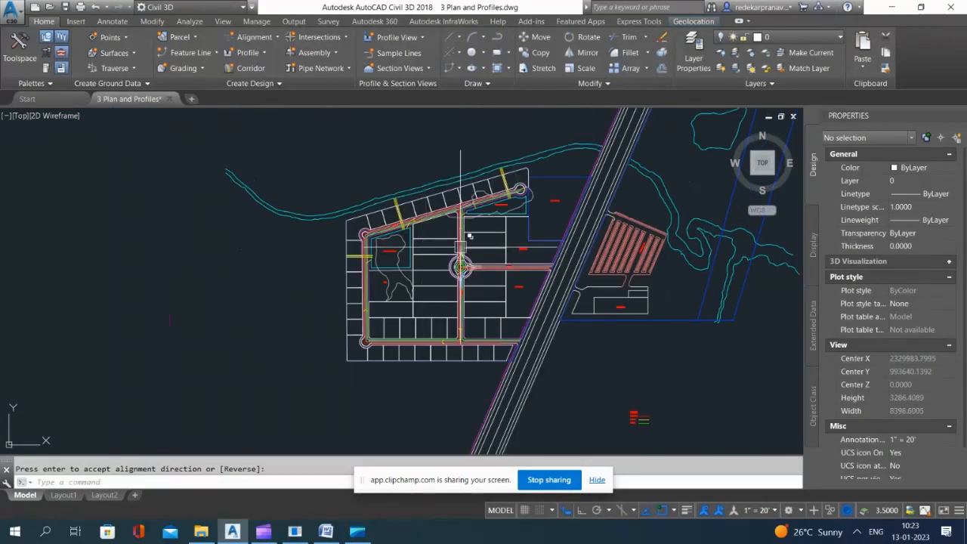
scroll(470, 237, up, 2)
scroll(479, 249, down, 10)
scroll(495, 218, up, 3)
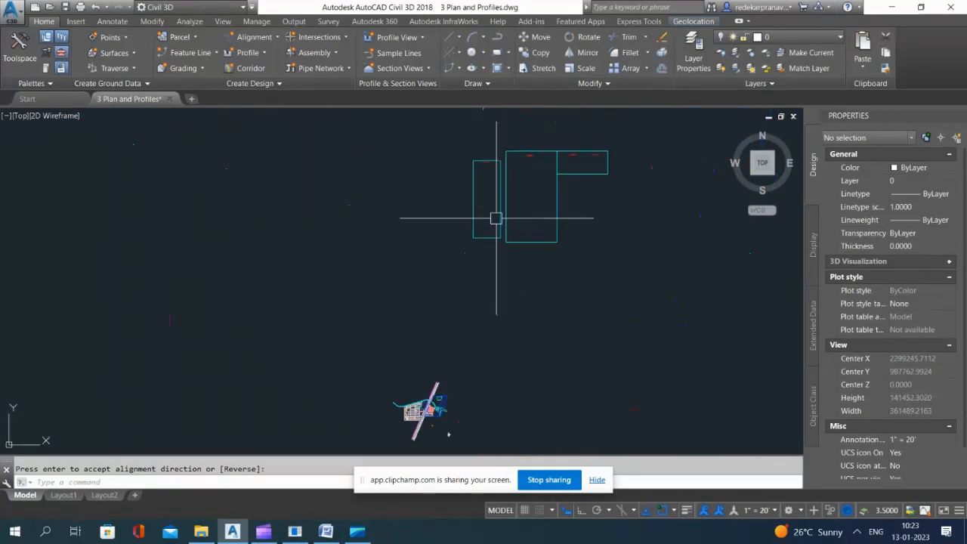
scroll(496, 218, up, 4)
scroll(492, 164, down, 3)
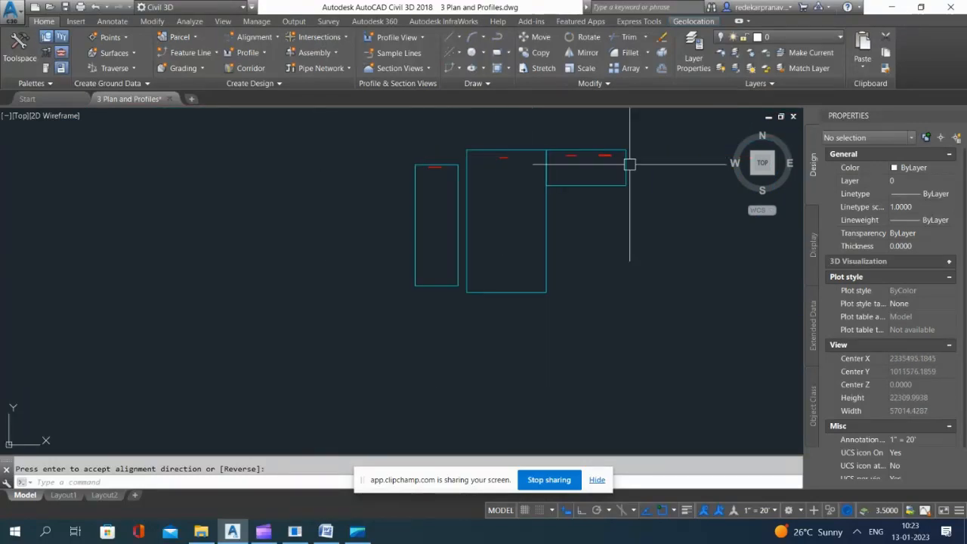
scroll(436, 162, up, 7)
scroll(542, 174, down, 5)
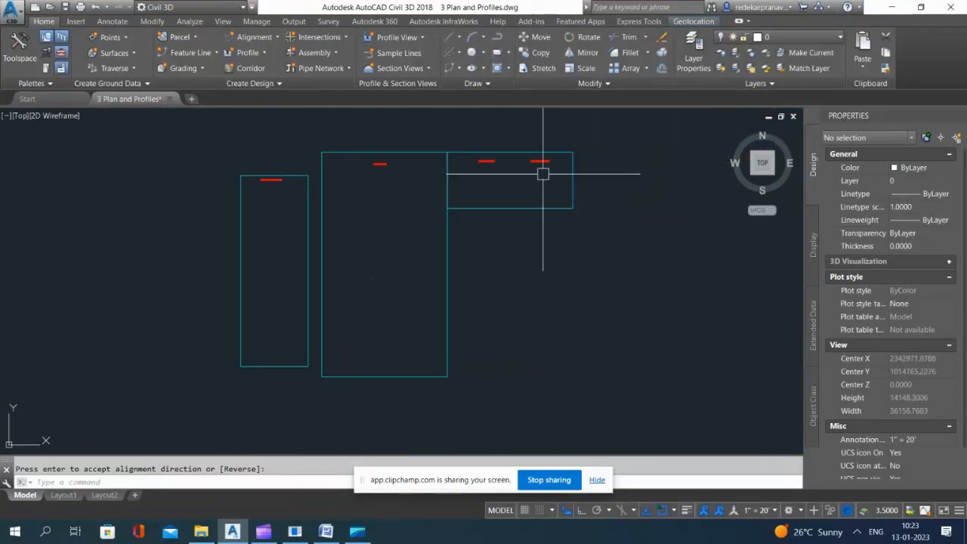
scroll(543, 173, up, 6)
scroll(438, 170, down, 4)
scroll(319, 162, up, 6)
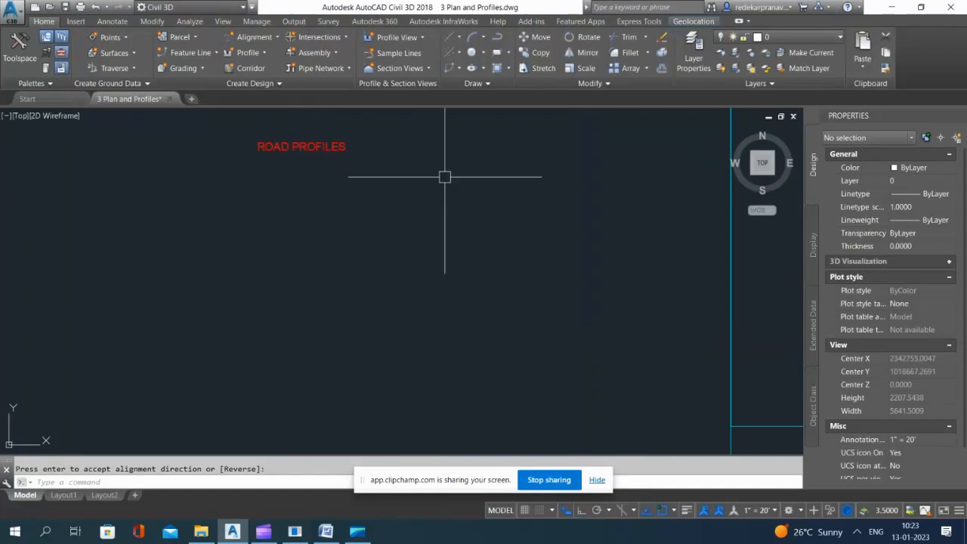
scroll(444, 176, down, 7)
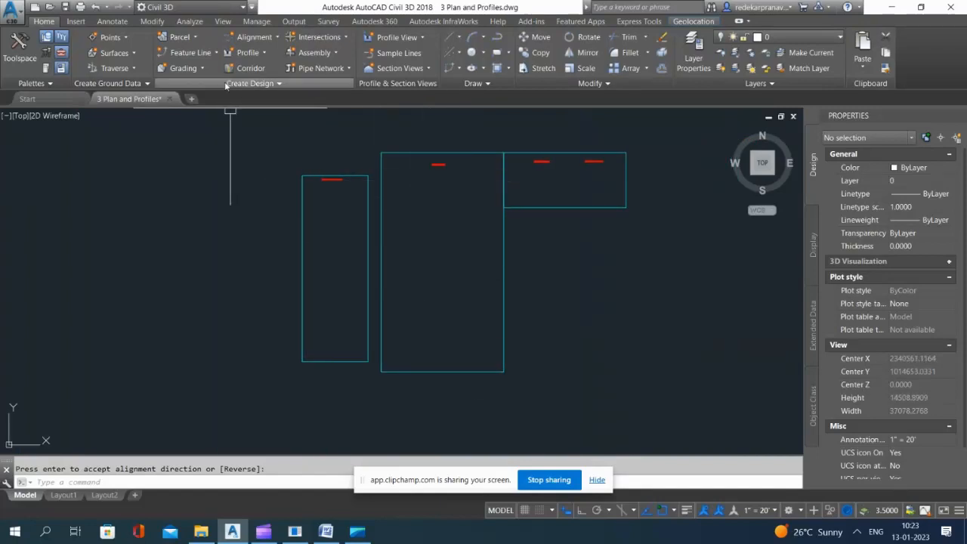
Step: Create a surface profile for alignment Raod A from the EG surface and continue to drawing it in a profile view
click(264, 53)
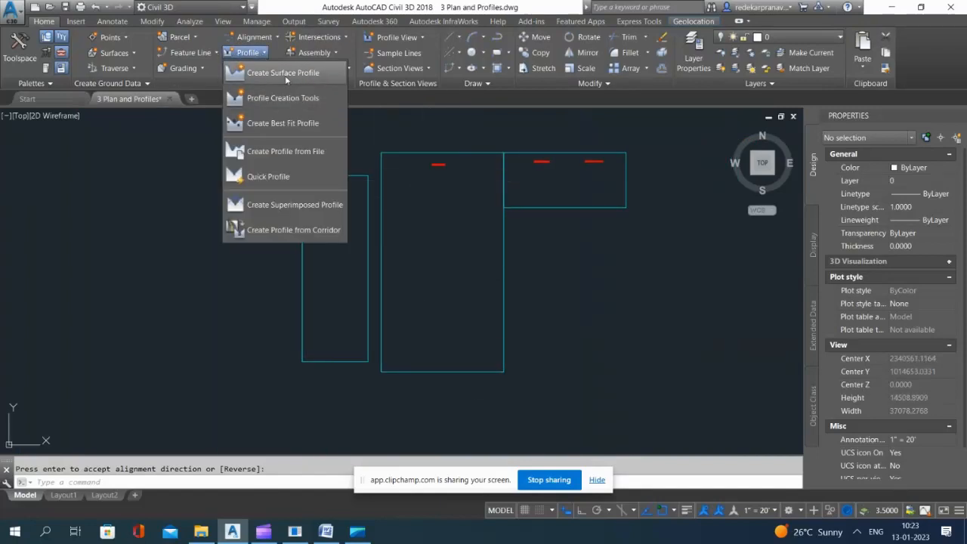
click(284, 75)
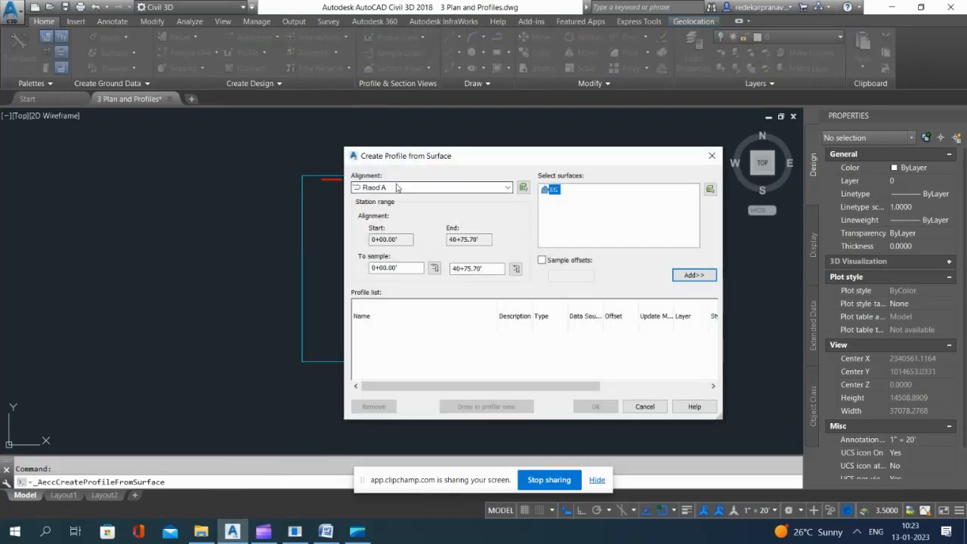
click(694, 276)
click(491, 407)
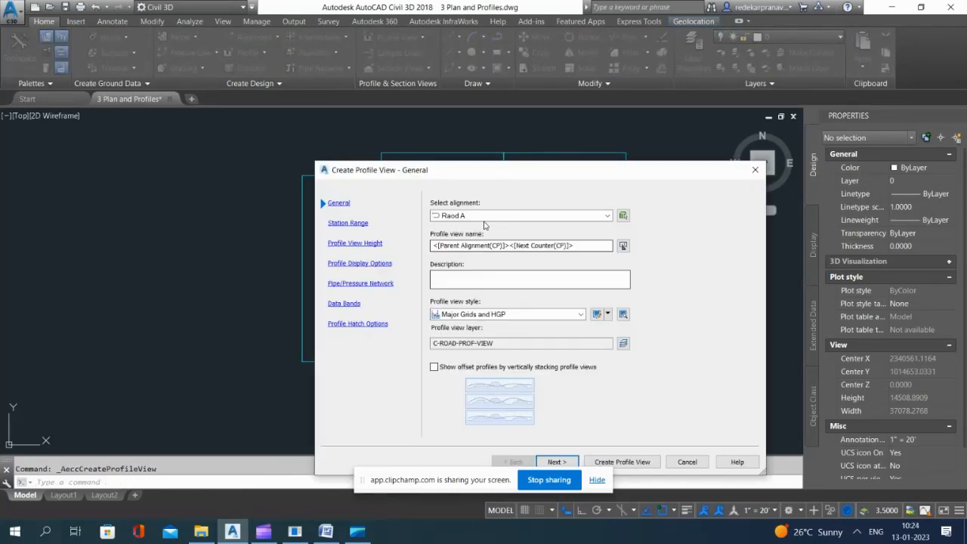
Step: Create Raod A's profile view with the default settings and place it near the upper edge of the ROAD PROFILES frame
drag(590, 176, 592, 140)
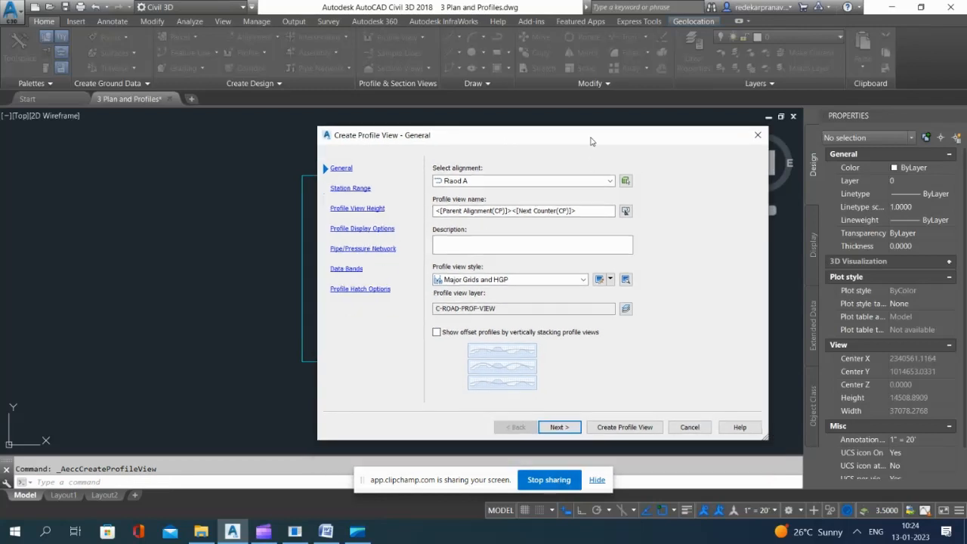
click(561, 428)
click(561, 428)
click(561, 428)
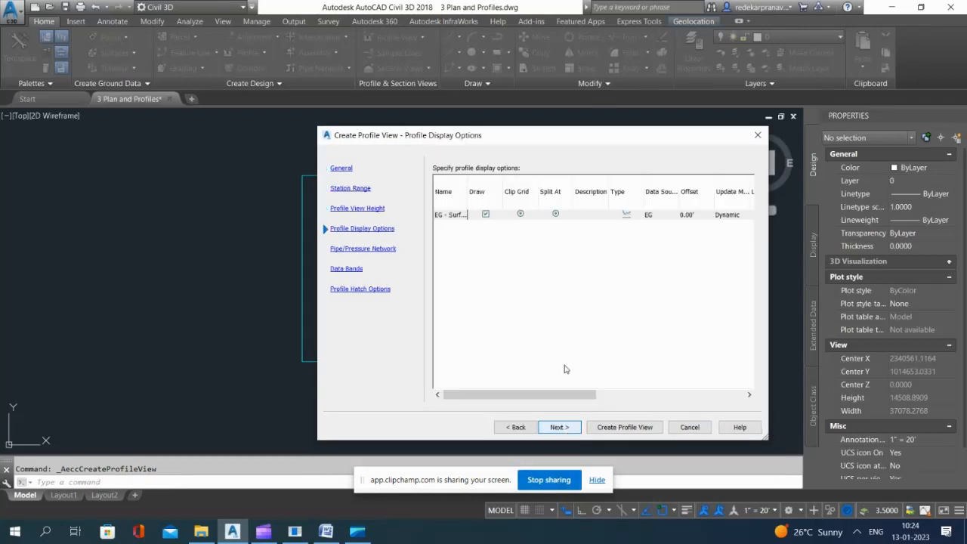
click(558, 428)
click(557, 428)
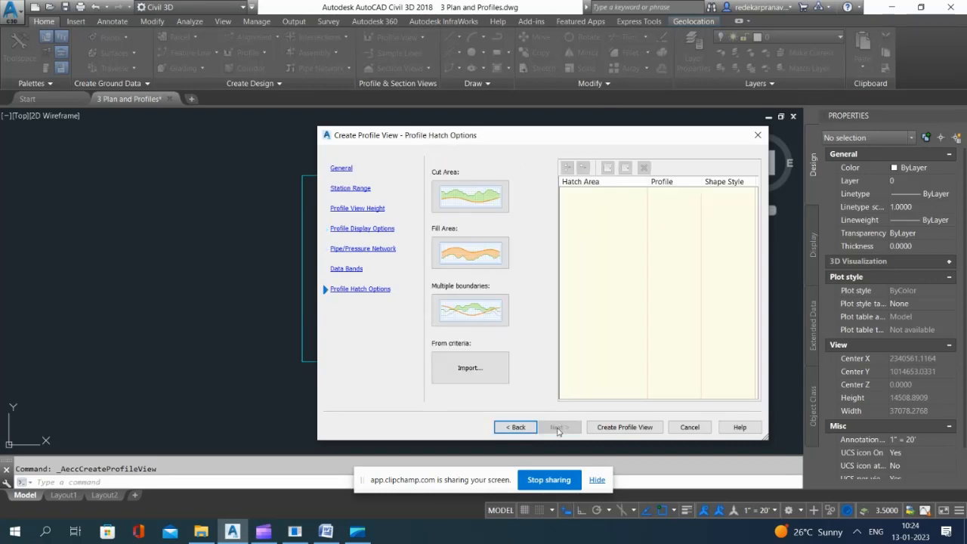
click(625, 427)
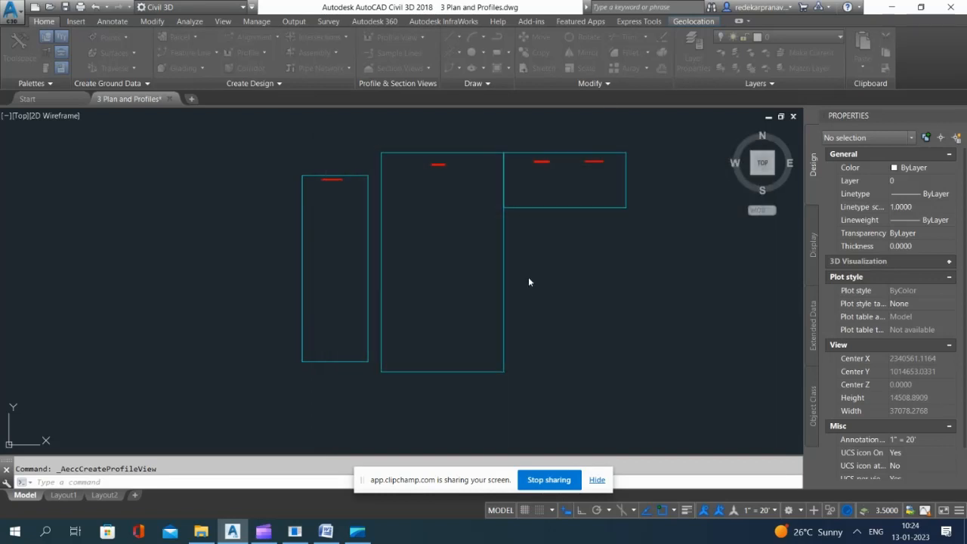
click(392, 213)
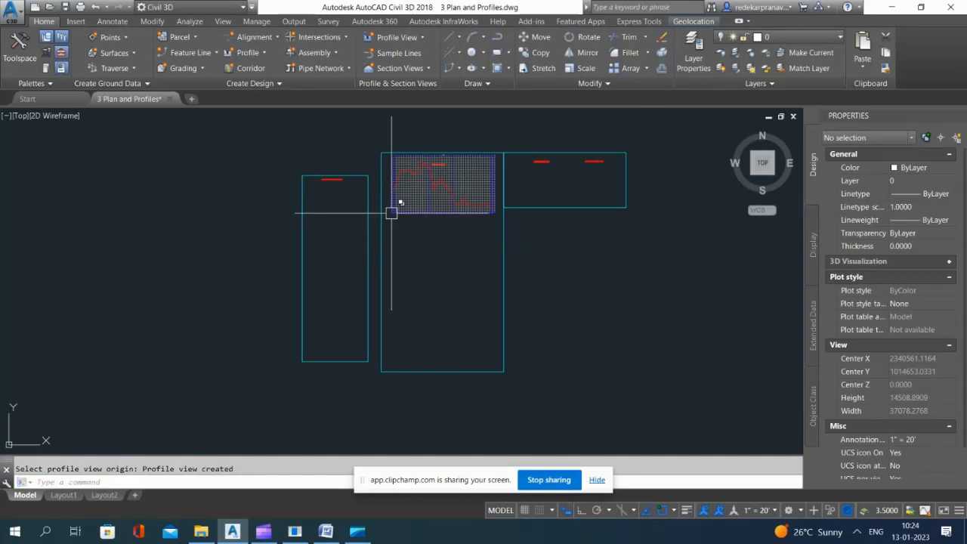
Step: Move the ROAD PROFILES frame, the adjoining frame east of it and their titles straight up about 900 units, clear of Raod A's profile view
scroll(453, 164, up, 6)
scroll(296, 142, down, 4)
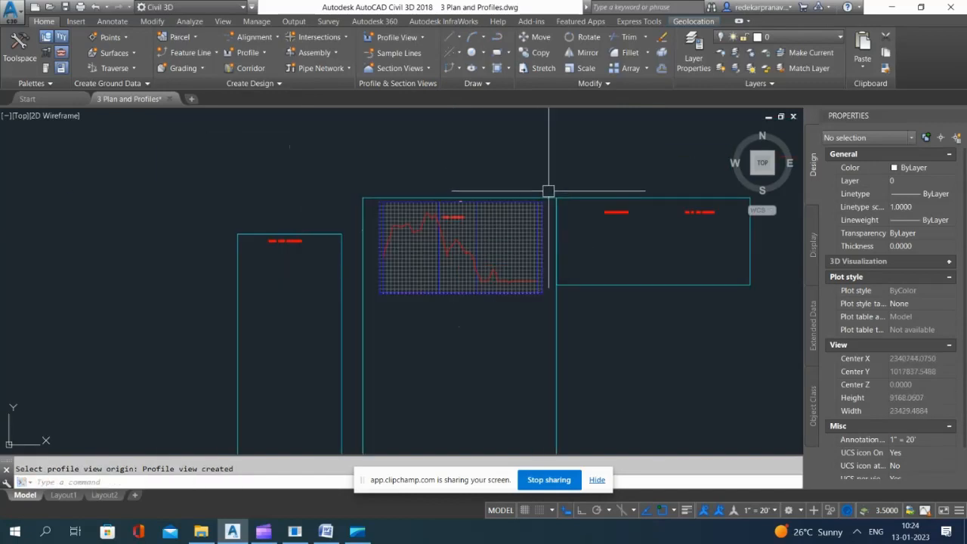
scroll(548, 191, up, 4)
click(550, 197)
scroll(634, 224, down, 4)
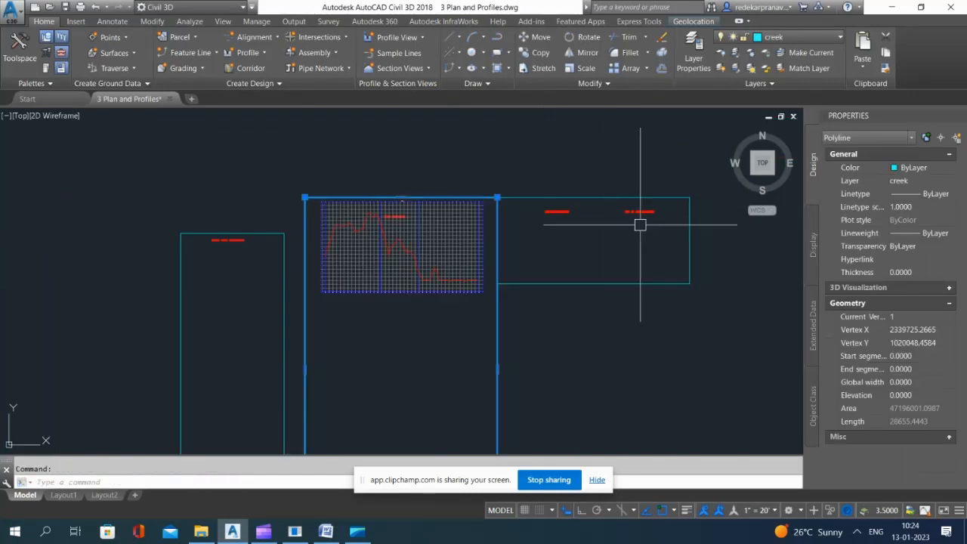
click(658, 225)
click(562, 153)
click(363, 160)
click(418, 227)
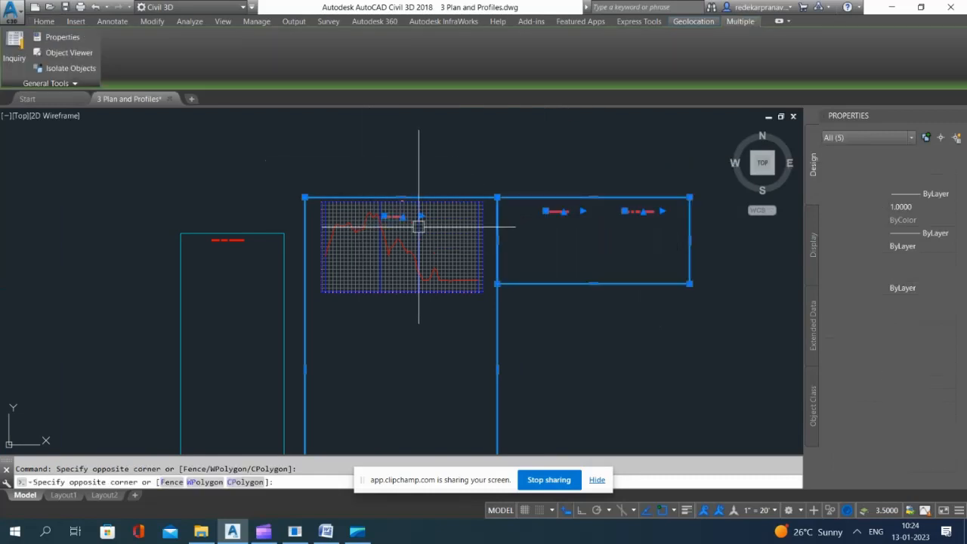
text(m)
key(Return)
click(713, 381)
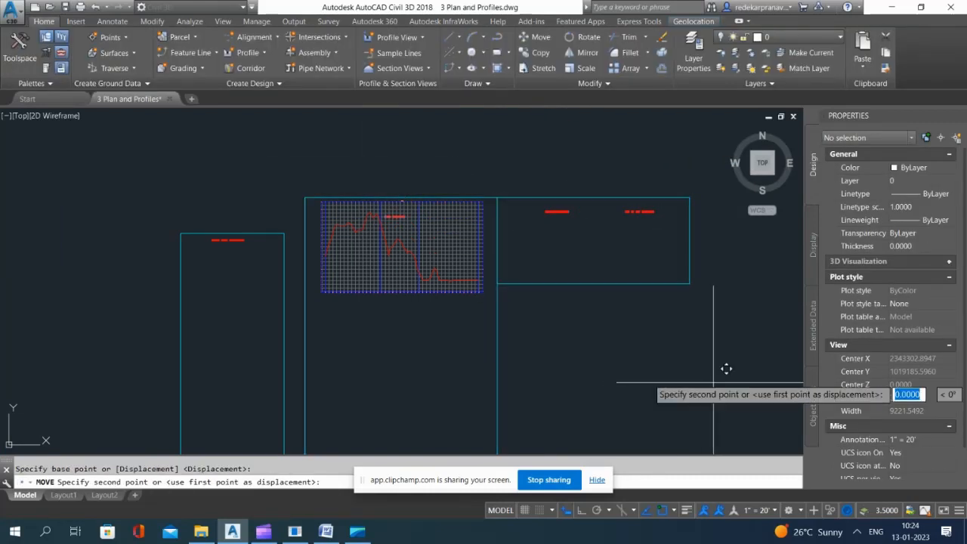
key(F8)
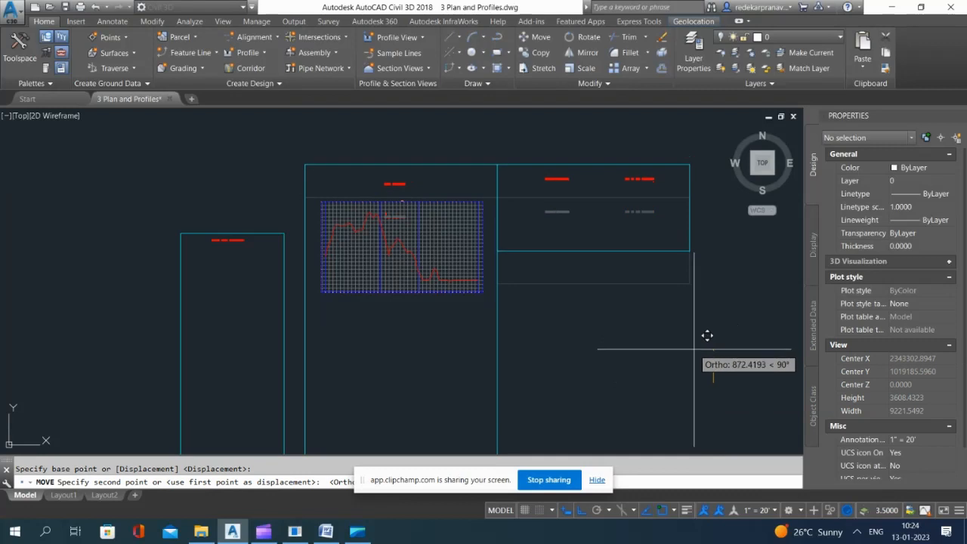
click(706, 336)
Step: Create a surface profile for alignment Raod B from the EG surface and continue to drawing it in a profile view
click(255, 59)
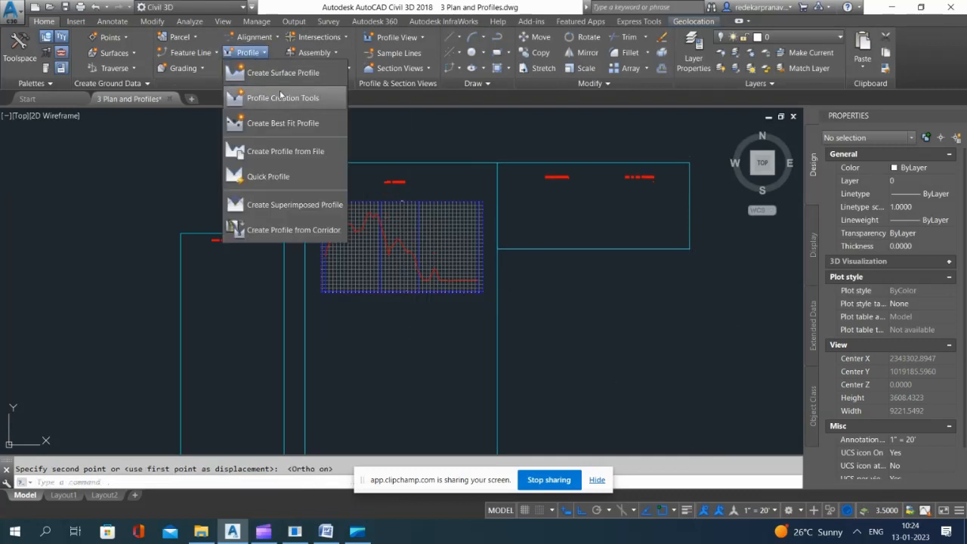
click(275, 68)
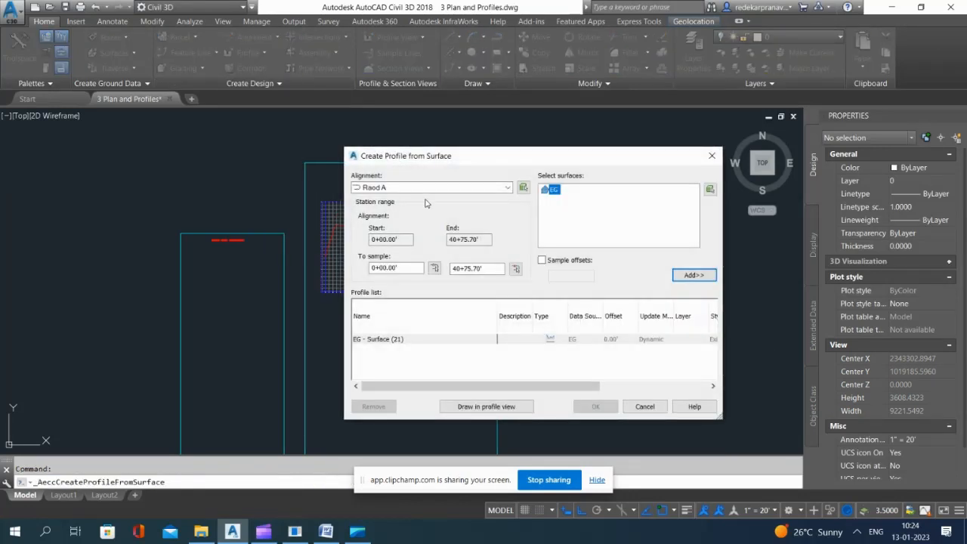
click(412, 188)
click(387, 206)
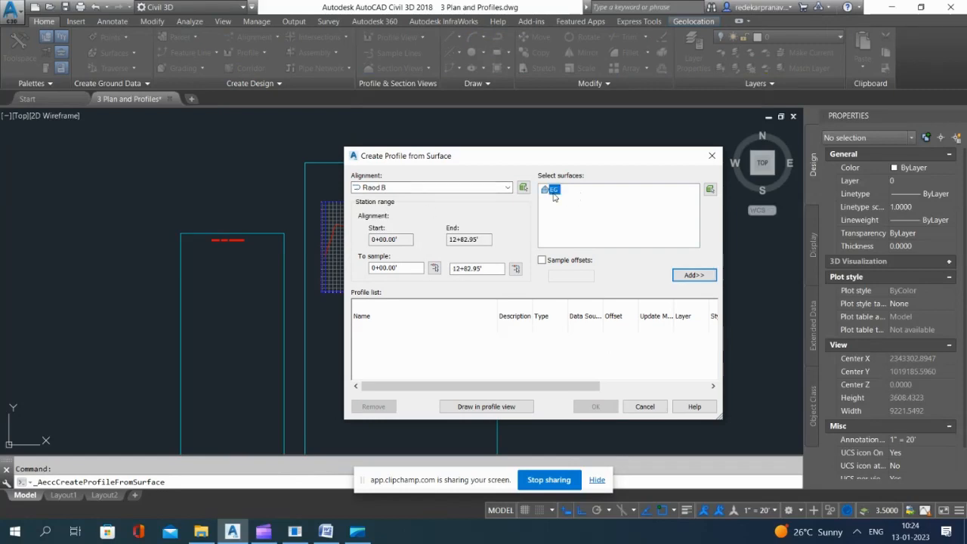
click(697, 276)
click(484, 408)
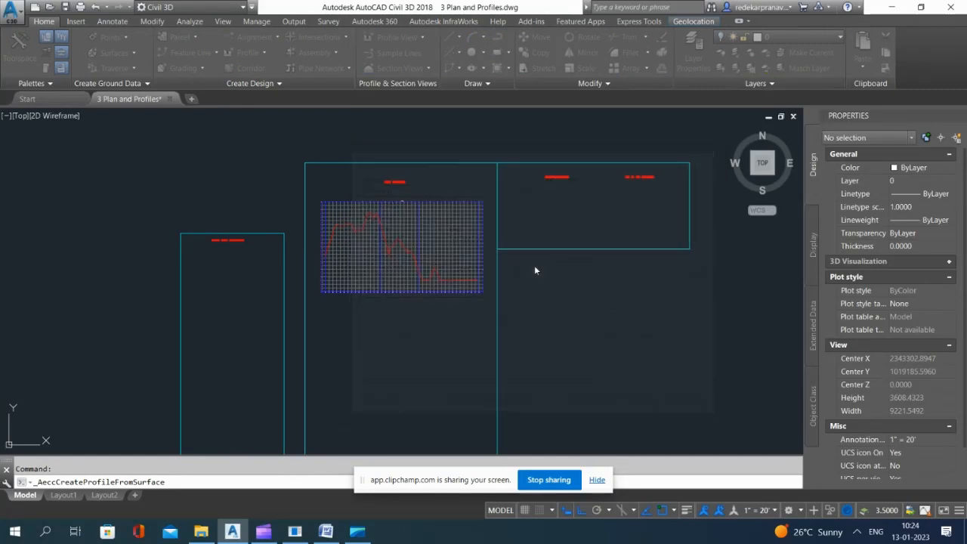
Step: Create Raod B's profile view with the default settings and place it directly beneath Raod A's profile view
click(559, 428)
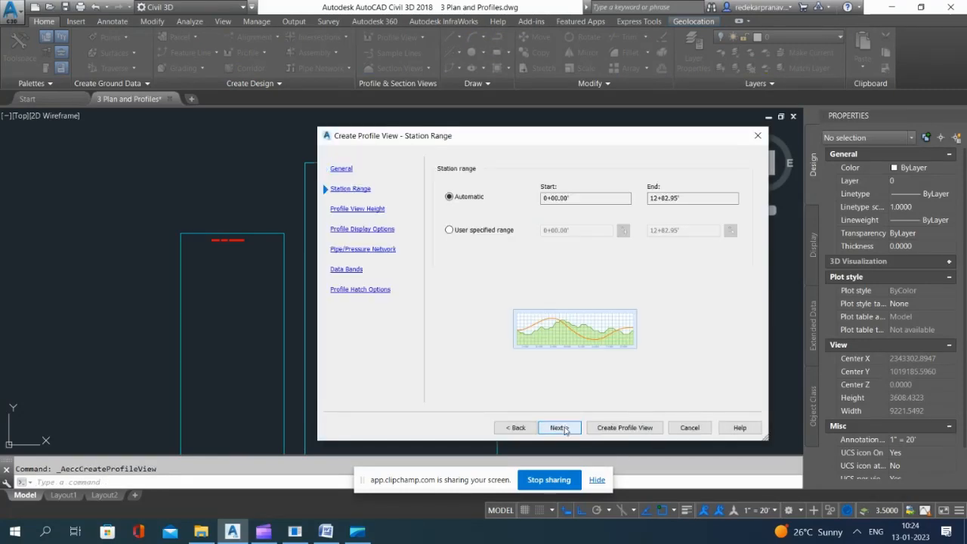
click(559, 427)
click(559, 427)
click(559, 428)
click(559, 428)
click(559, 428)
click(609, 428)
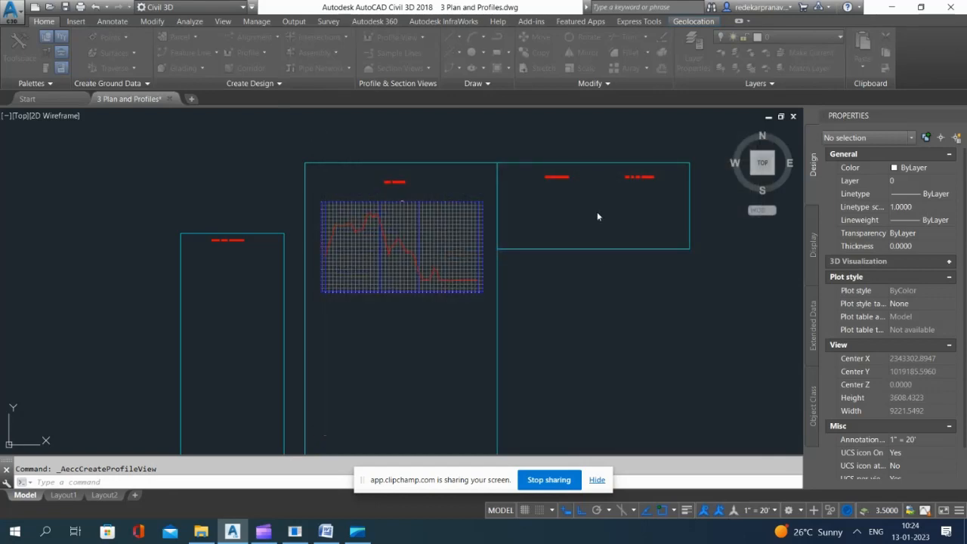
scroll(597, 212, down, 2)
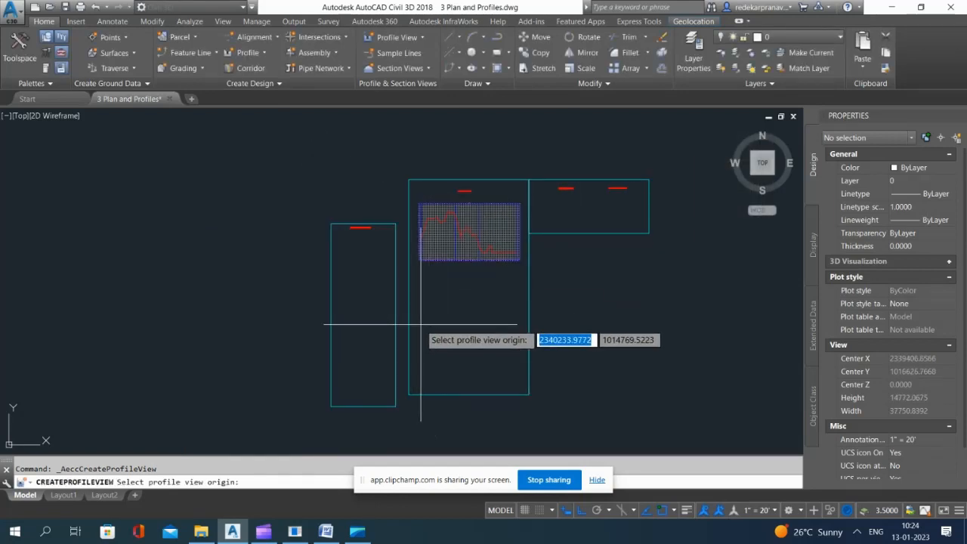
click(421, 374)
scroll(442, 280, up, 5)
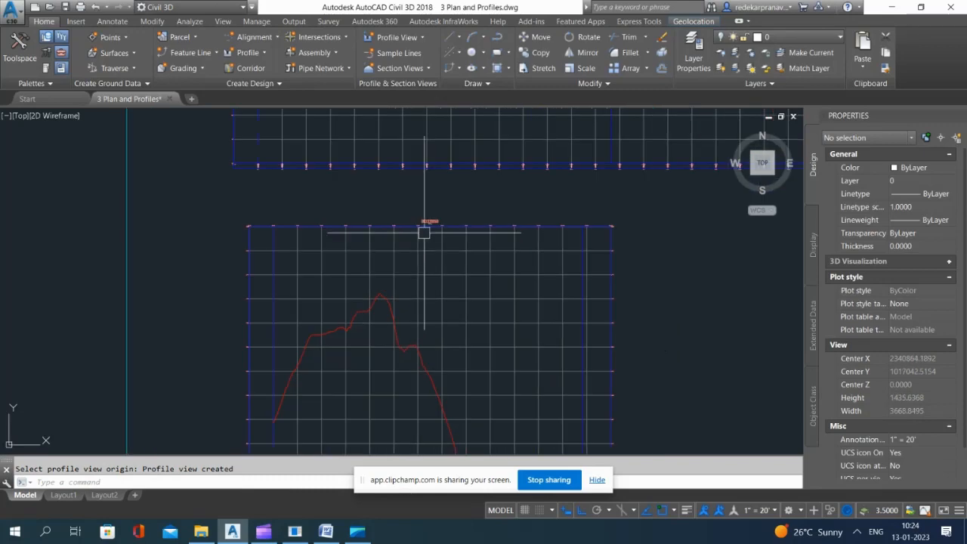
Step: Stretch the lower edge of the ROAD PROFILES frame straight down to make room for another profile view
scroll(424, 233, down, 10)
click(464, 363)
click(439, 289)
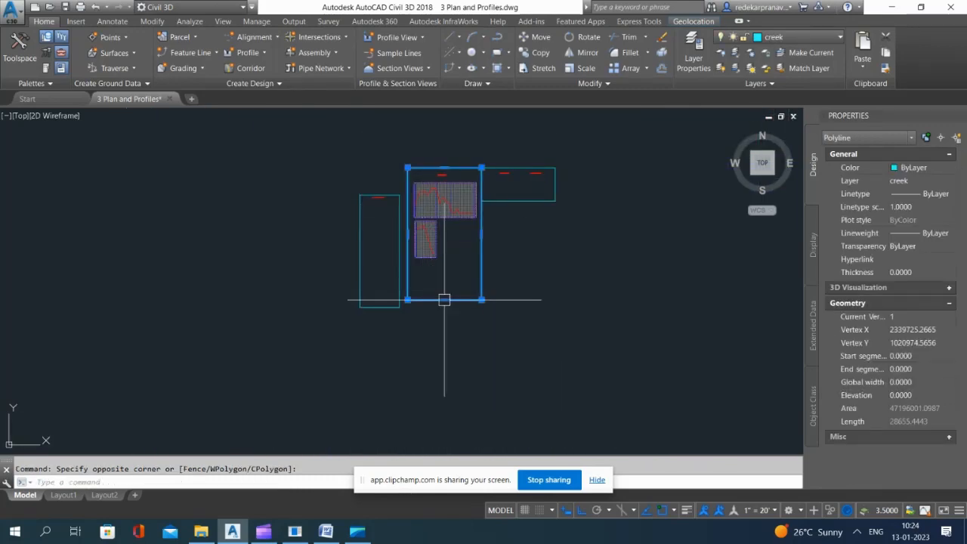
click(445, 300)
click(444, 351)
key(Escape)
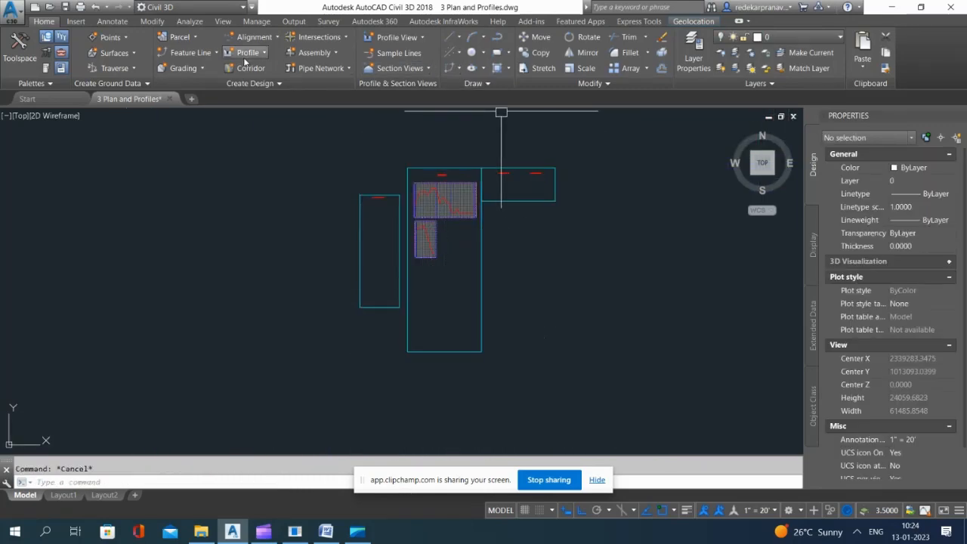
Step: Create a surface profile for alignment Raod C from the EG surface and continue to drawing it in a profile view
click(245, 57)
click(287, 71)
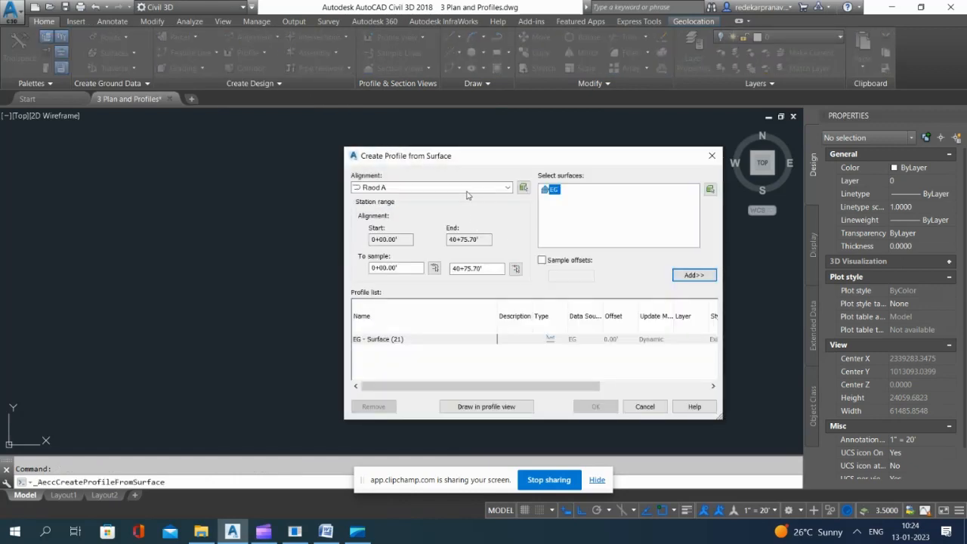
click(466, 189)
click(381, 217)
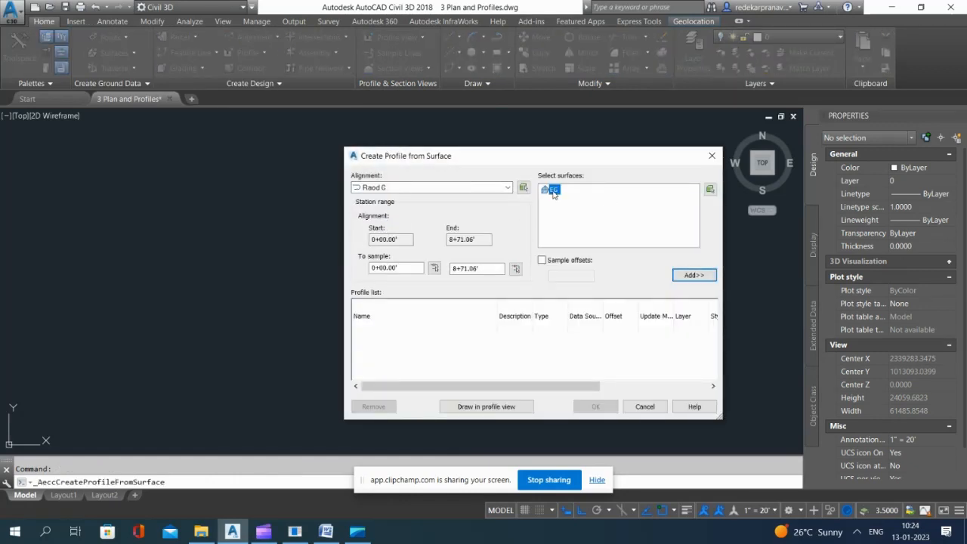
click(693, 276)
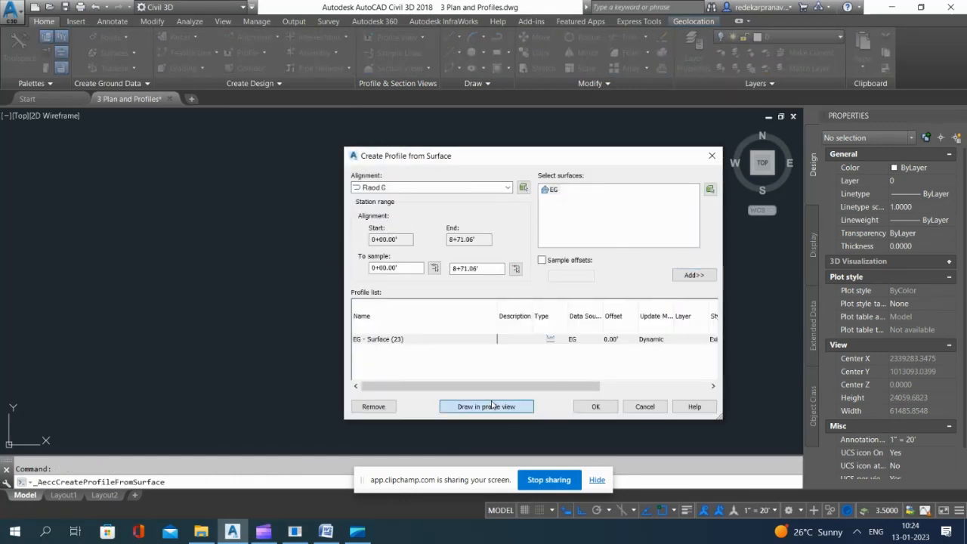
click(492, 406)
Step: Create Raod C's profile view with the default settings and place it below Raod B's view, near the lower end of the frame
click(559, 428)
click(559, 428)
click(559, 428)
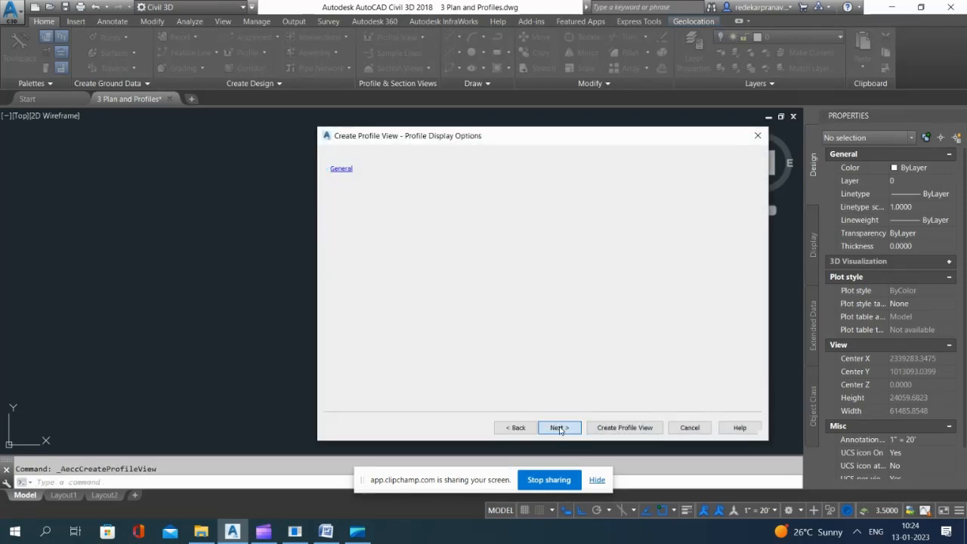
click(559, 429)
click(560, 429)
click(562, 429)
click(624, 427)
scroll(408, 317, up, 3)
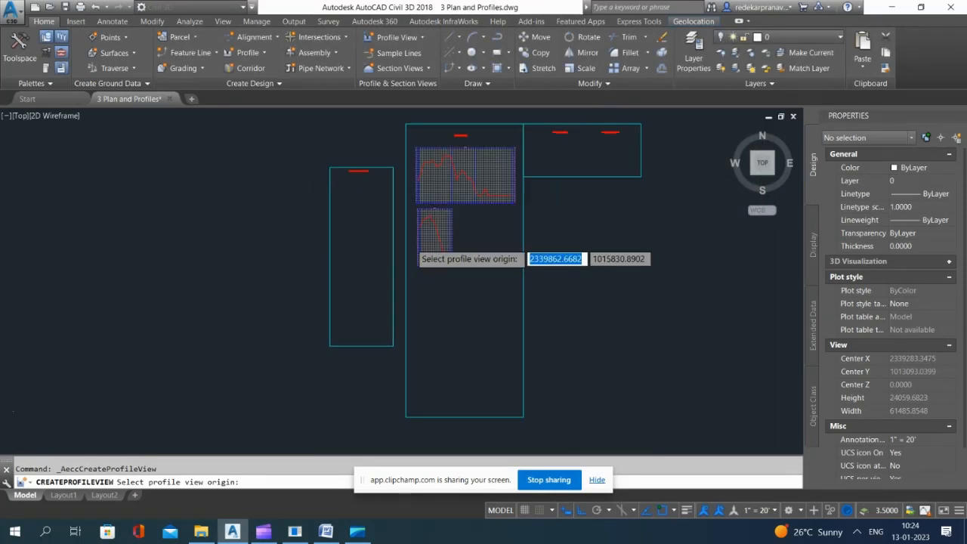
scroll(421, 276, down, 4)
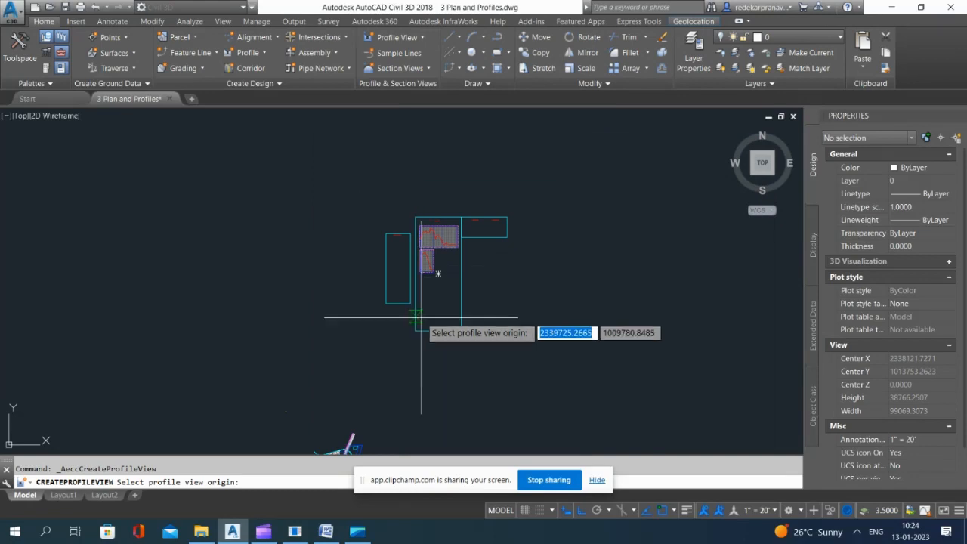
scroll(422, 313, up, 2)
click(423, 313)
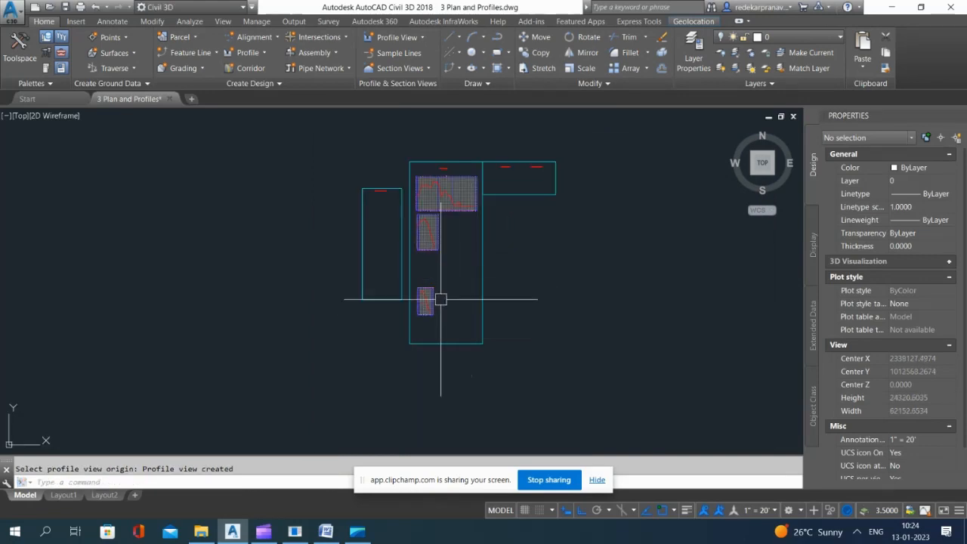
scroll(434, 300, up, 3)
scroll(493, 249, down, 2)
scroll(492, 249, down, 2)
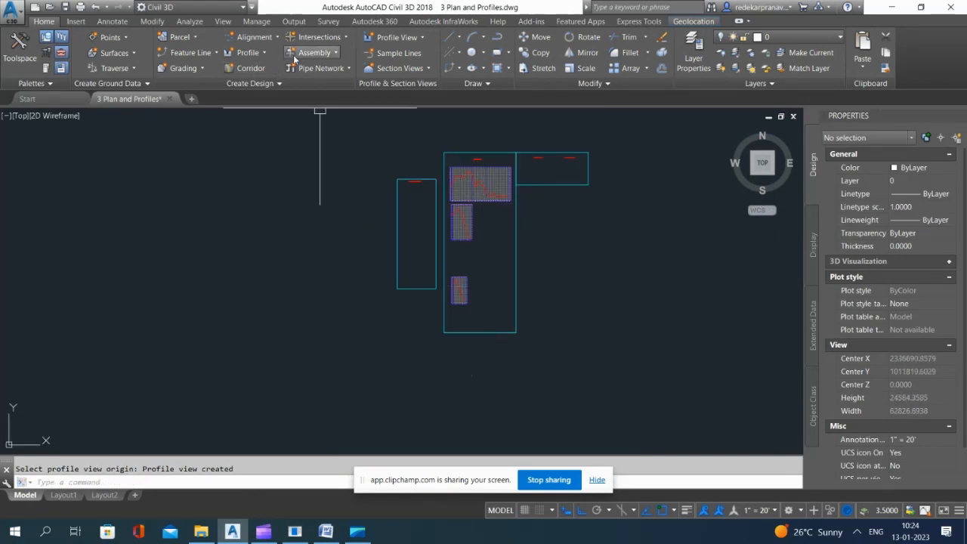
Step: Create a layout profile named Road A - FG on Raod A's profile view, with the Design Profile style and Complete Label Set
scroll(487, 173, up, 5)
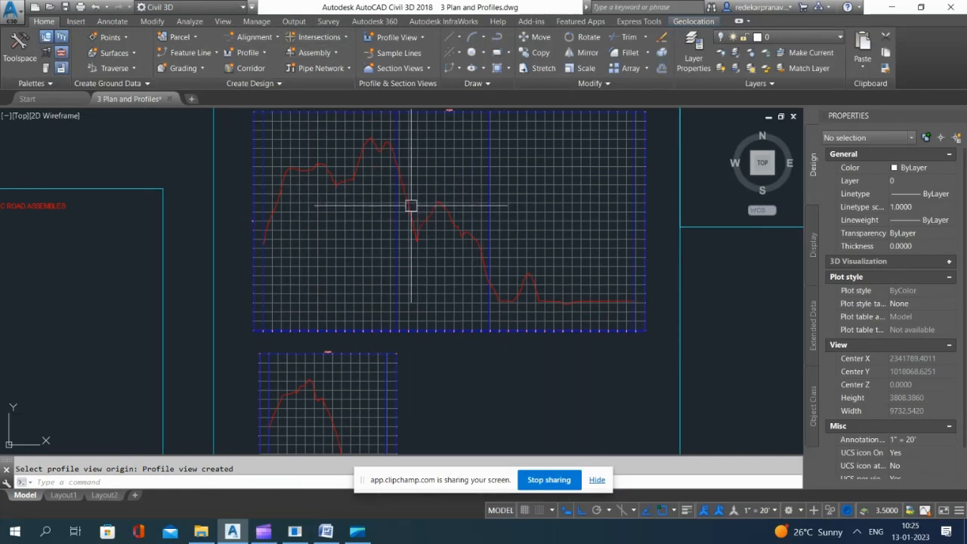
click(260, 53)
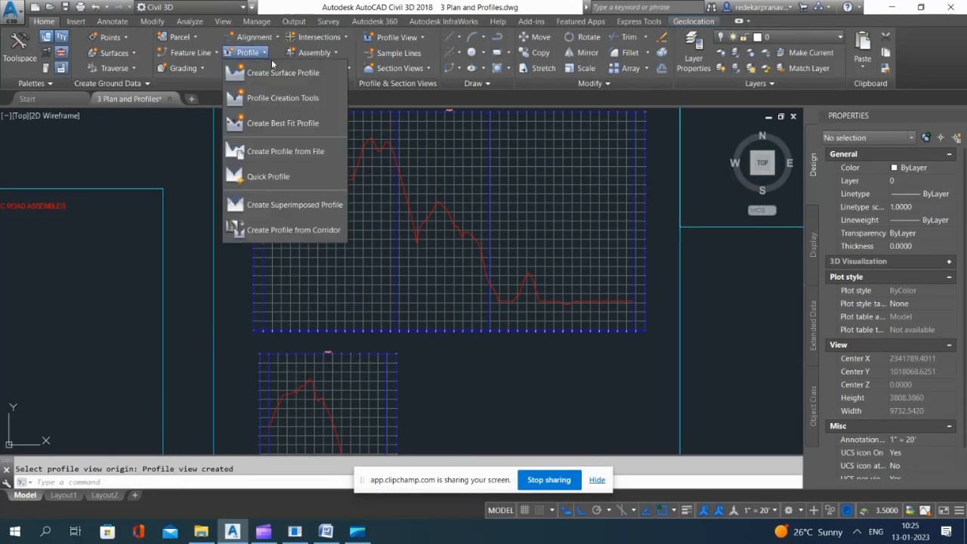
click(286, 99)
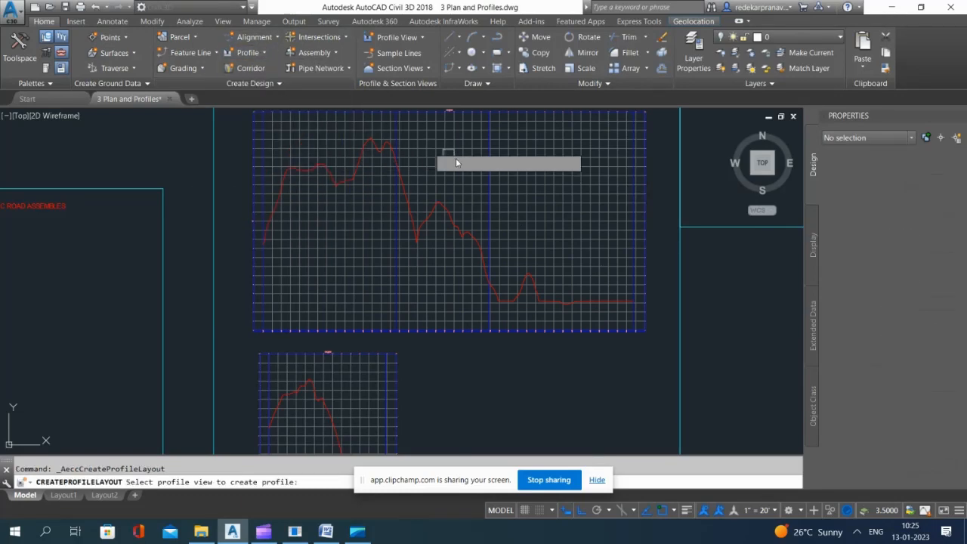
scroll(446, 195, down, 5)
scroll(436, 197, up, 4)
scroll(434, 159, down, 4)
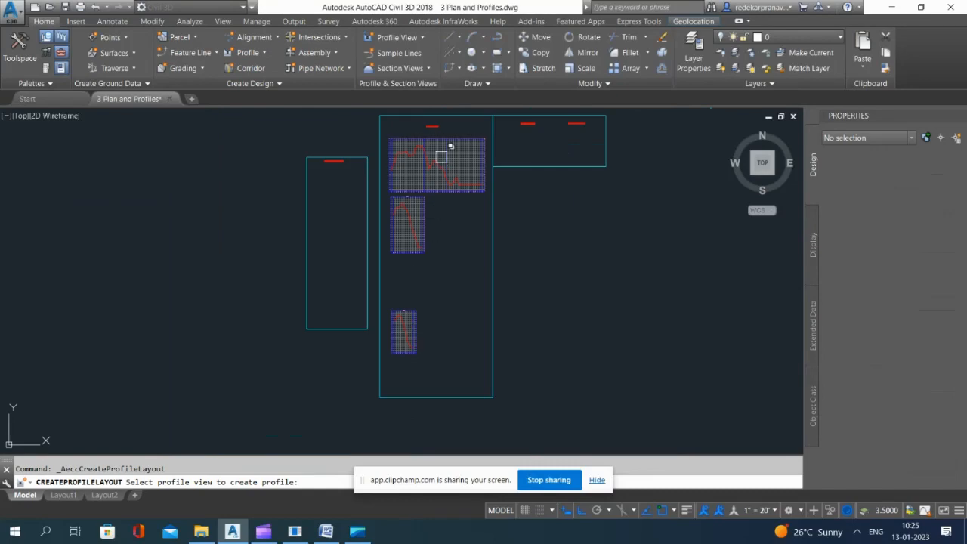
scroll(443, 155, up, 5)
scroll(449, 166, down, 3)
scroll(446, 193, up, 7)
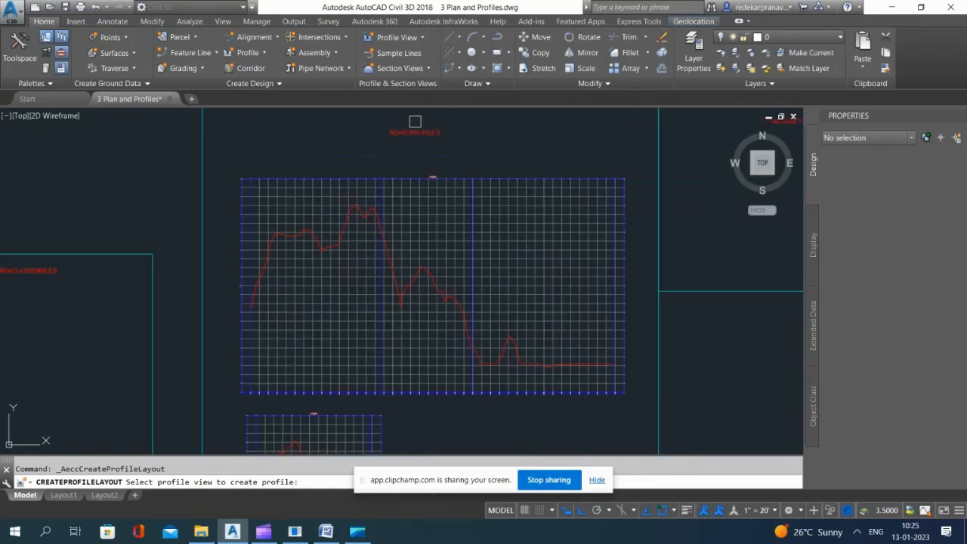
scroll(451, 209, up, 2)
scroll(400, 193, down, 7)
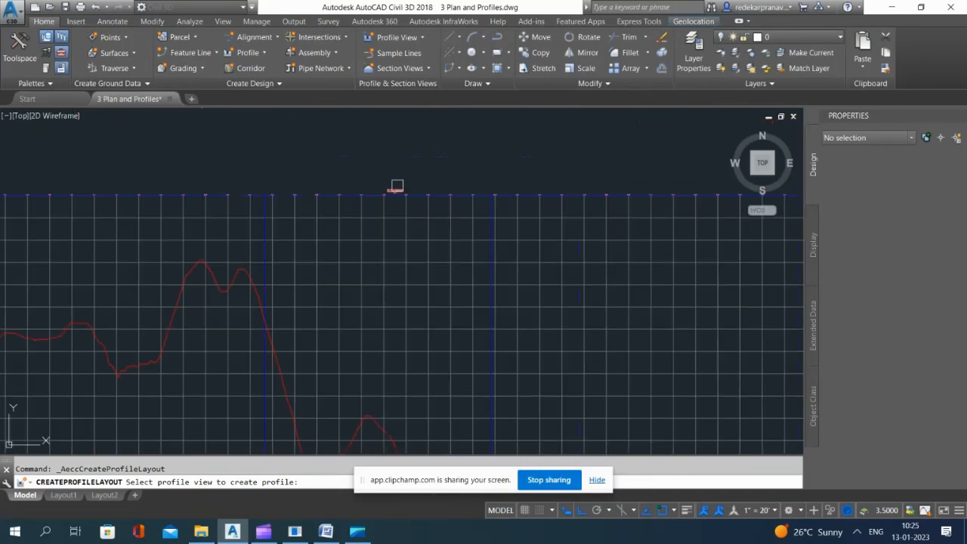
click(424, 214)
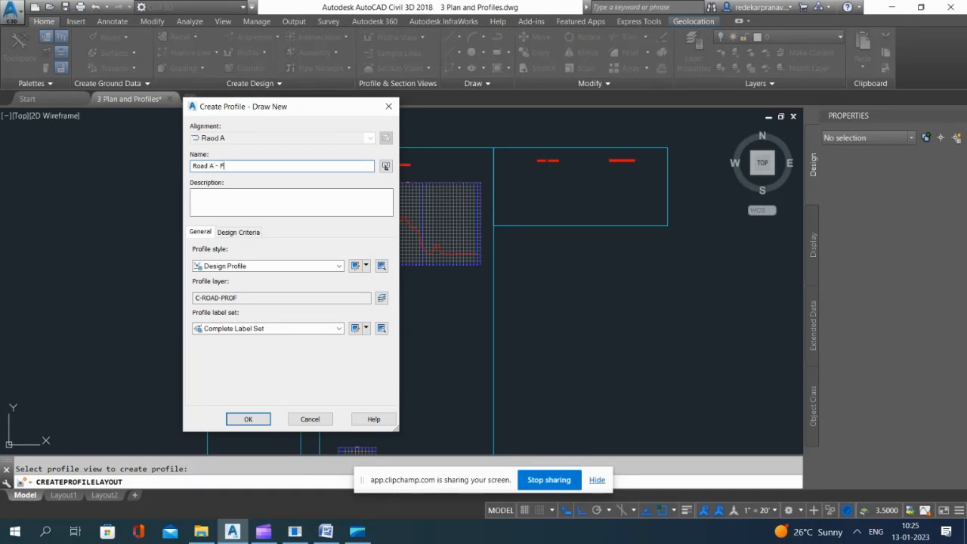
click(248, 421)
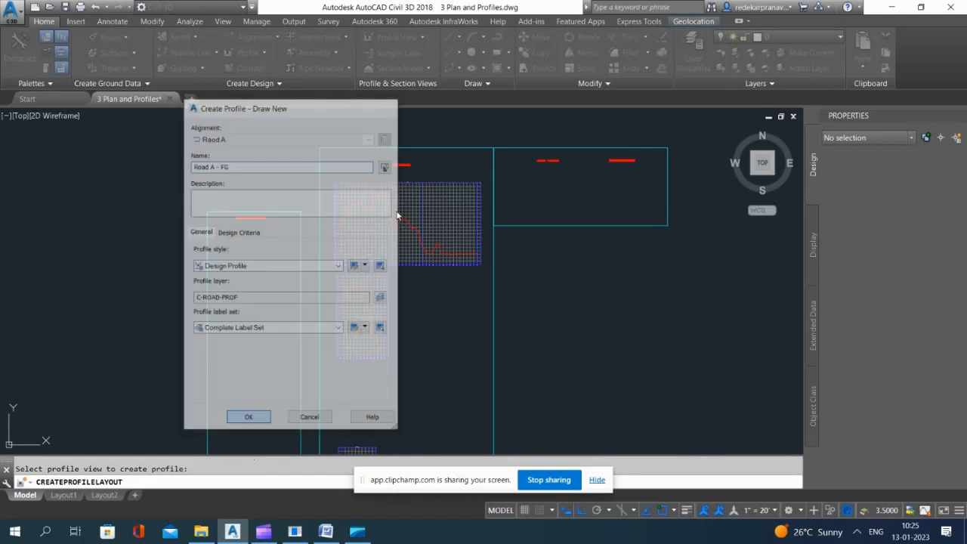
Step: Use Draw Tangents With Curves for Road A - FG, rising about 1020 at 11° from the road's start and descending through two more PVIs
click(563, 131)
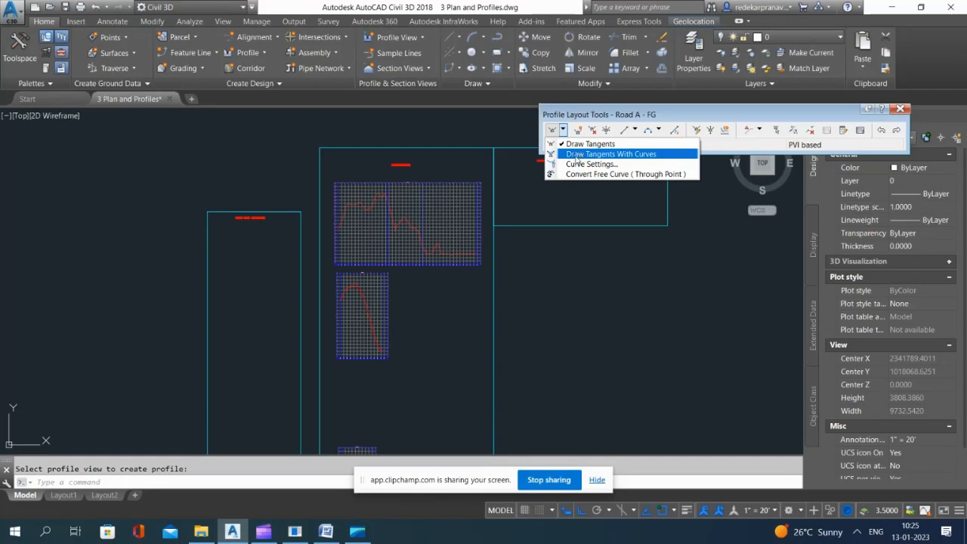
click(618, 155)
scroll(229, 238, up, 8)
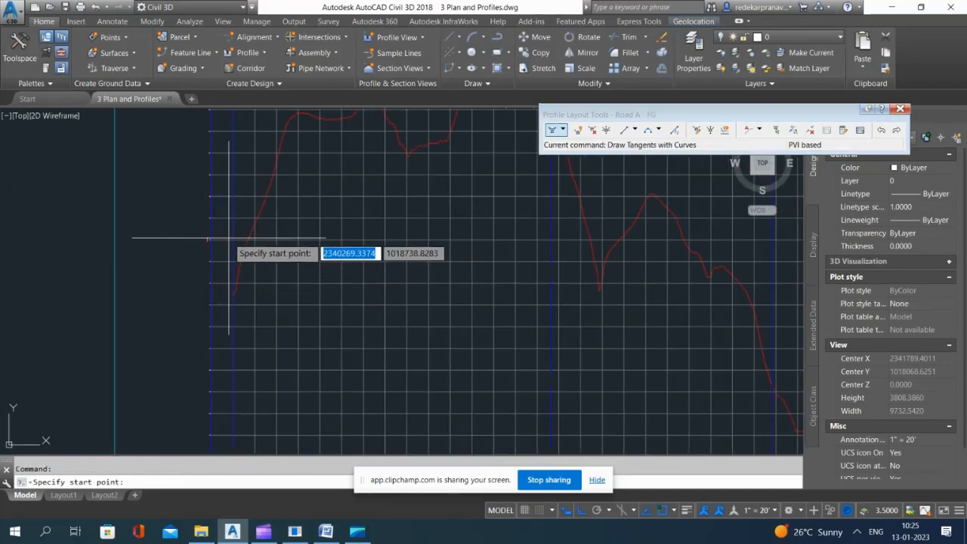
scroll(232, 249, up, 5)
click(238, 226)
scroll(196, 326, down, 7)
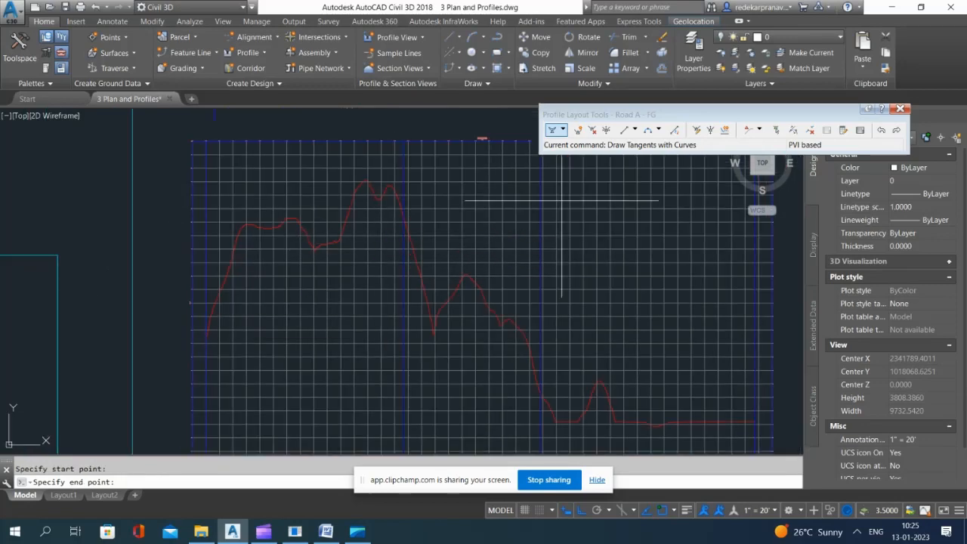
click(341, 277)
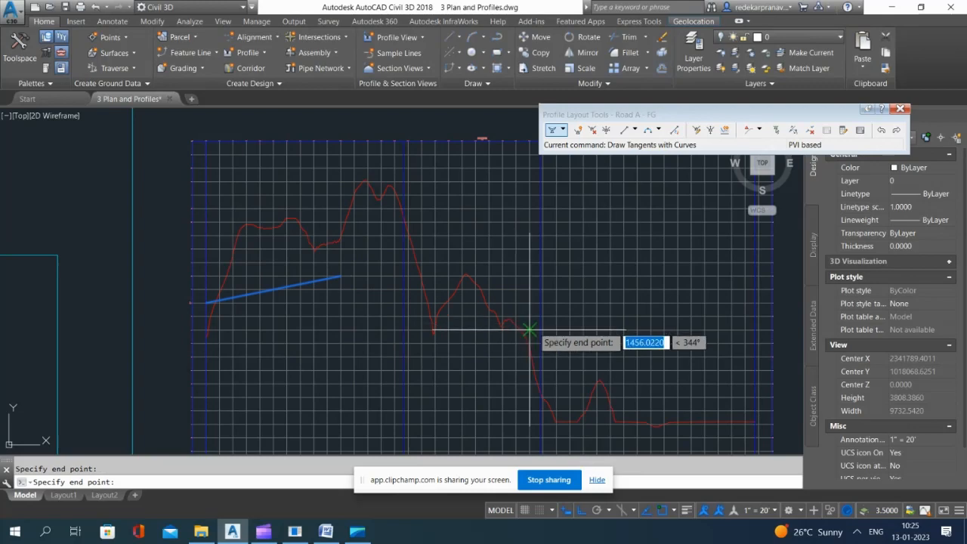
click(540, 329)
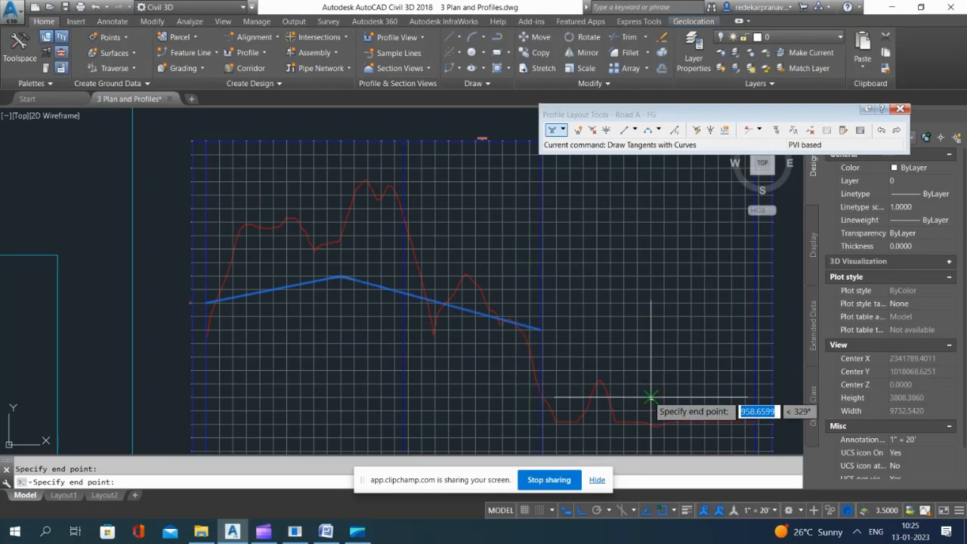
click(650, 397)
Step: Complete Road A - FG with a gently falling last tangent to the road's end station and close the layout tools
scroll(718, 412, up, 5)
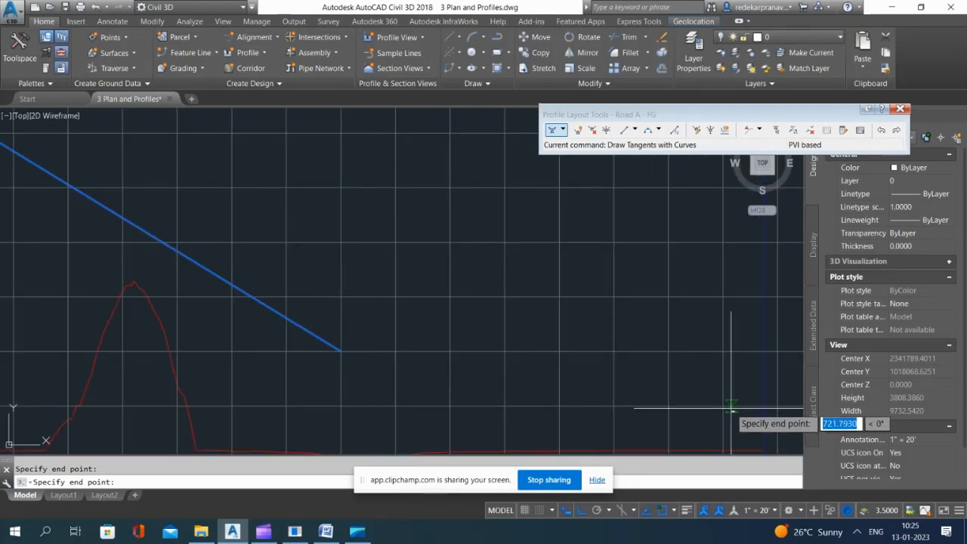
click(765, 408)
key(Return)
scroll(760, 390, down, 5)
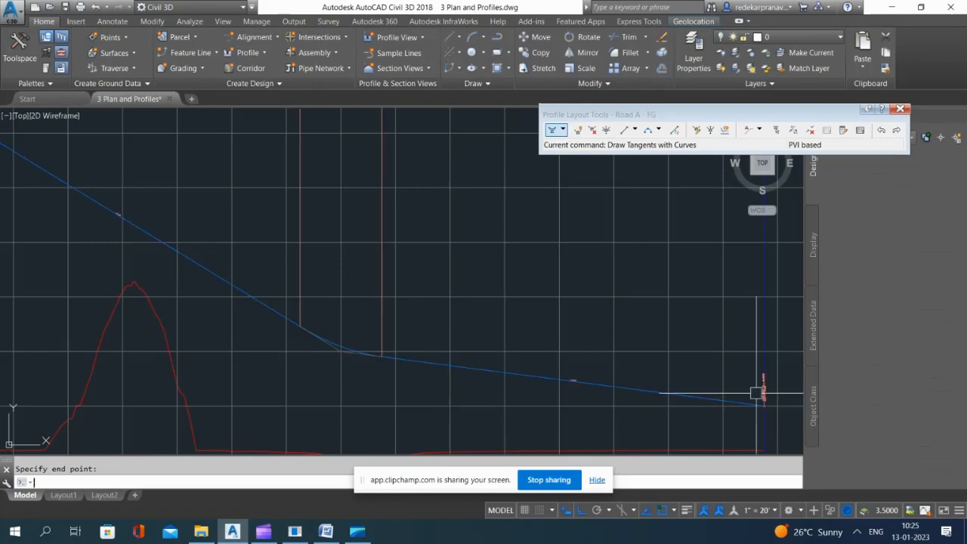
scroll(458, 287, down, 2)
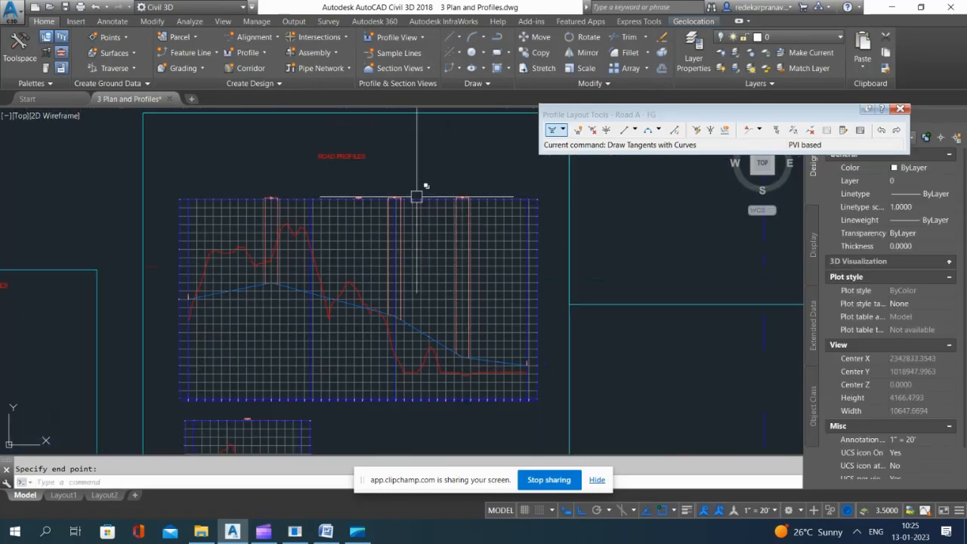
click(899, 109)
Step: Raise the crest PVI of the Road A - FG profile slightly
scroll(353, 262, up, 2)
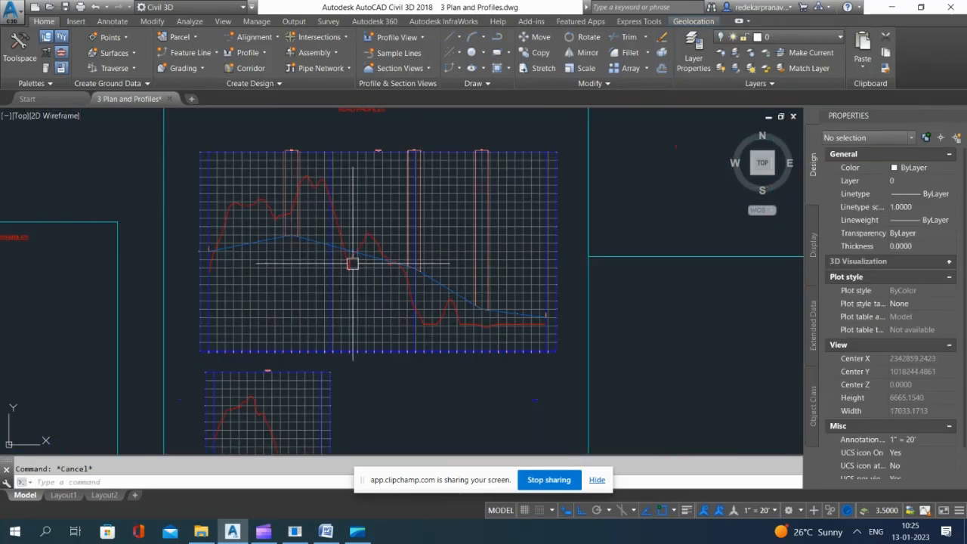
scroll(321, 234, up, 2)
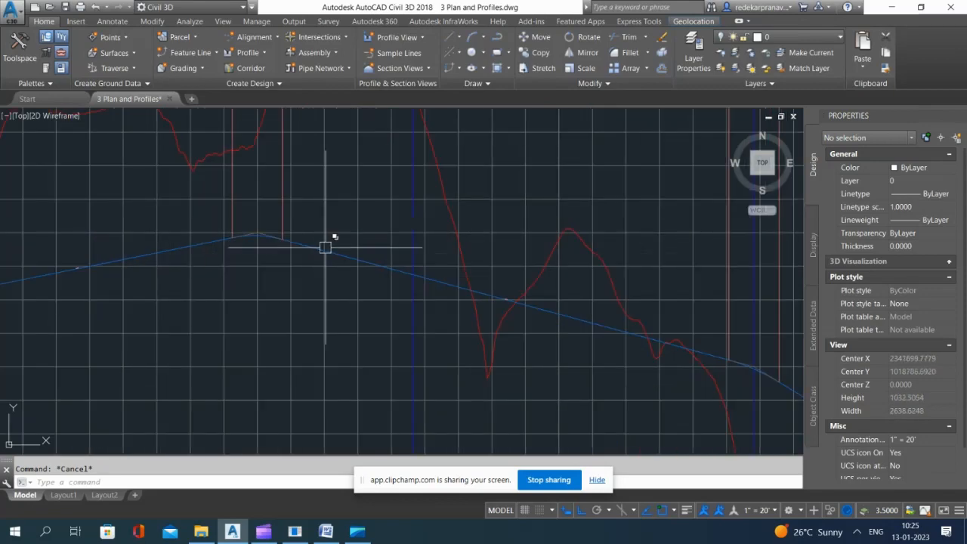
click(335, 254)
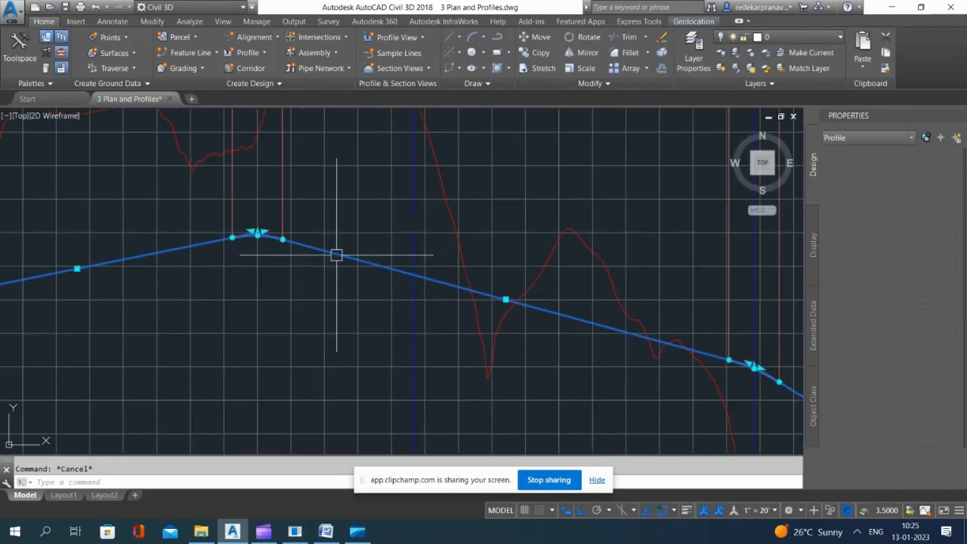
click(258, 232)
click(259, 217)
scroll(593, 302, down, 3)
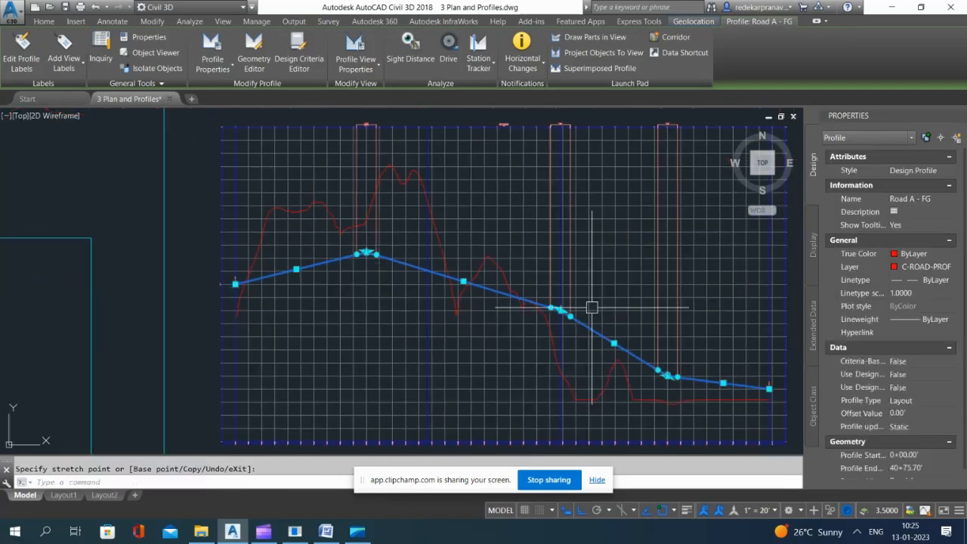
Step: Raise the middle PVI of Road A - FG slightly, keeping its station, and deselect the profile
scroll(641, 322, up, 2)
scroll(506, 291, up, 2)
scroll(543, 301, up, 4)
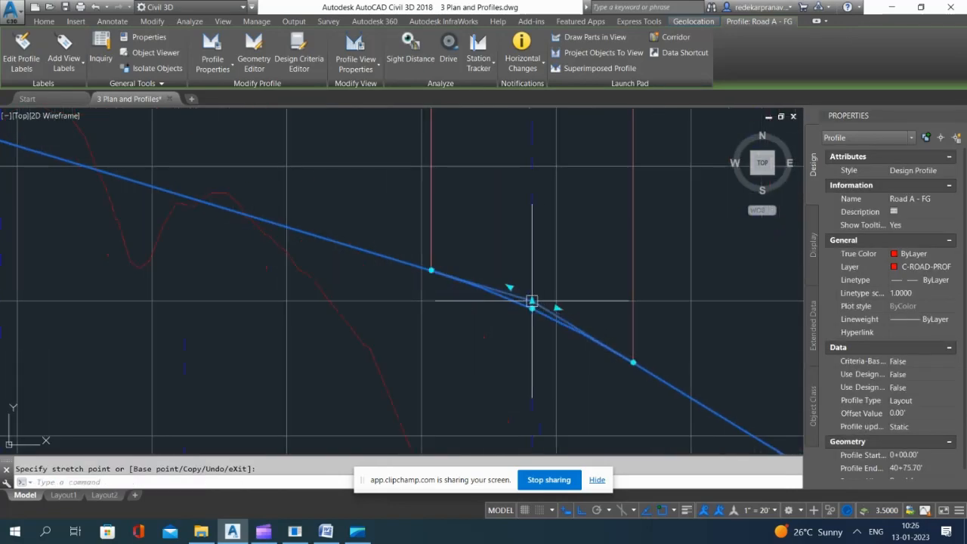
click(532, 301)
click(534, 213)
scroll(495, 244, down, 12)
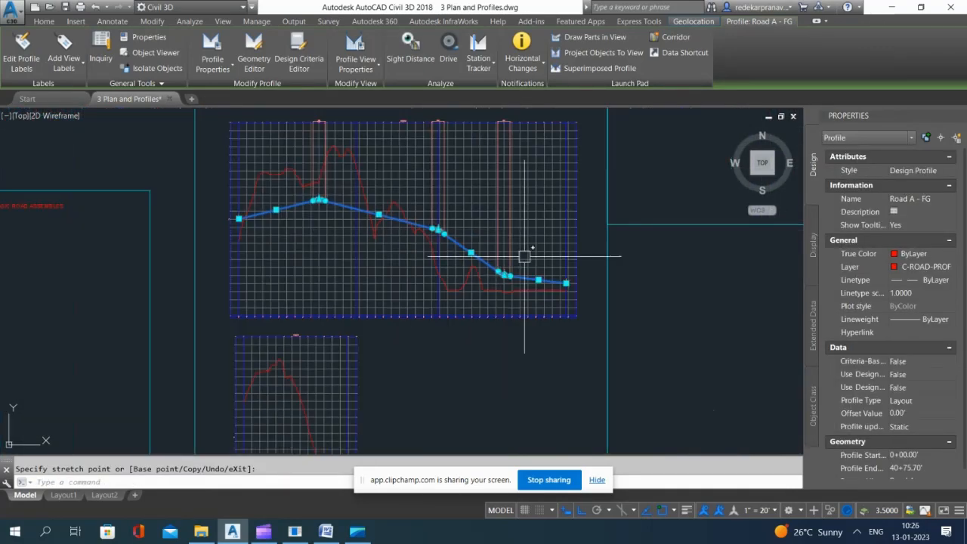
scroll(525, 256, up, 4)
scroll(539, 277, down, 5)
scroll(560, 281, up, 1)
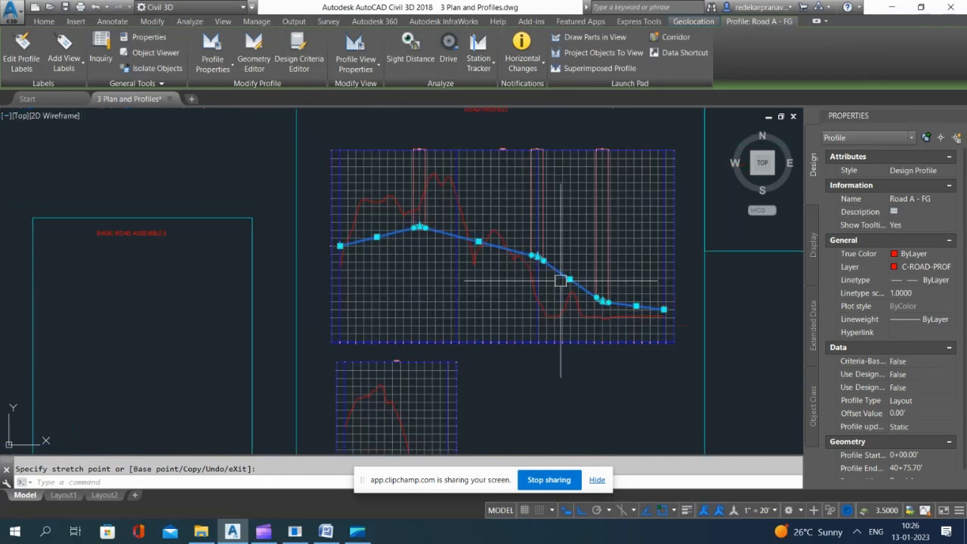
key(Escape)
key(Escape)
click(349, 236)
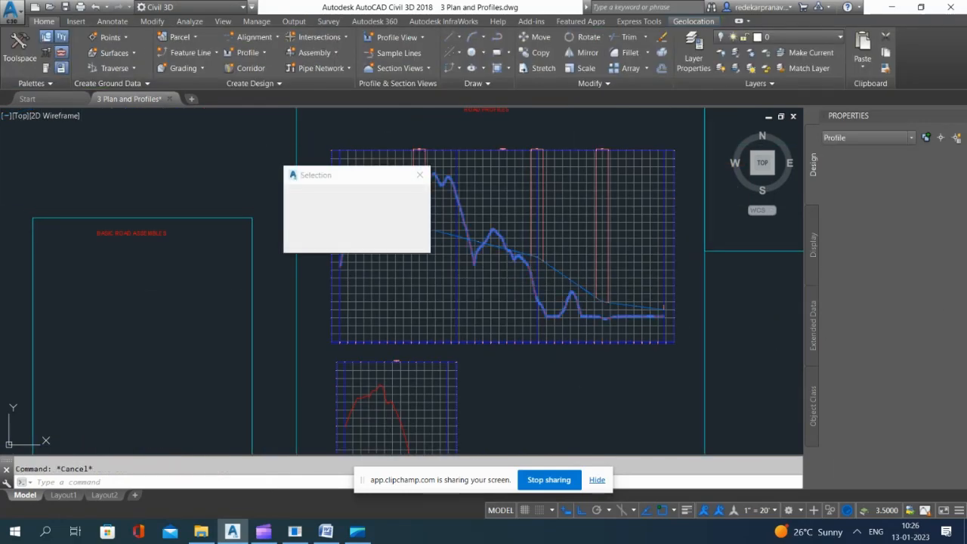
click(420, 175)
click(421, 228)
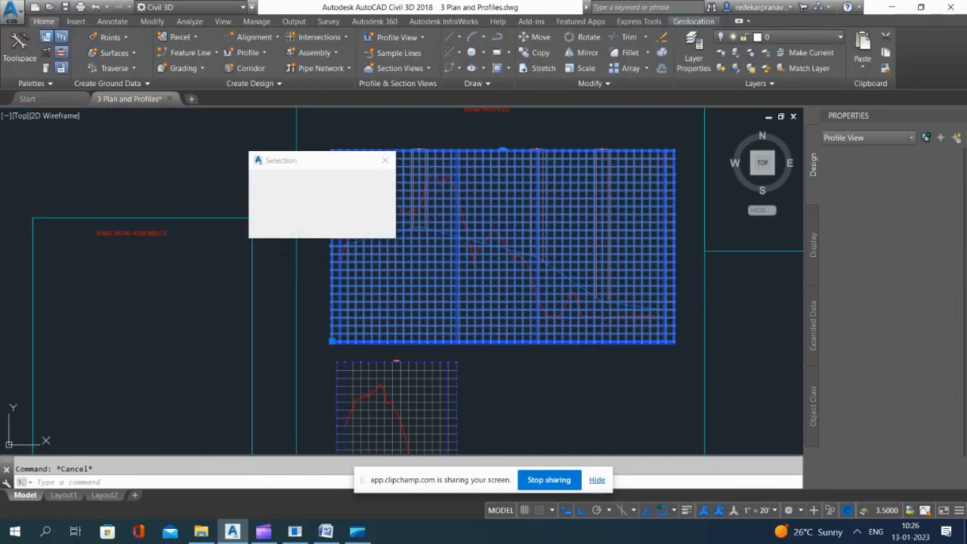
click(387, 160)
click(169, 164)
Step: Examine the Road A - FG profile and its vertical curves against the existing ground line
scroll(443, 220, up, 5)
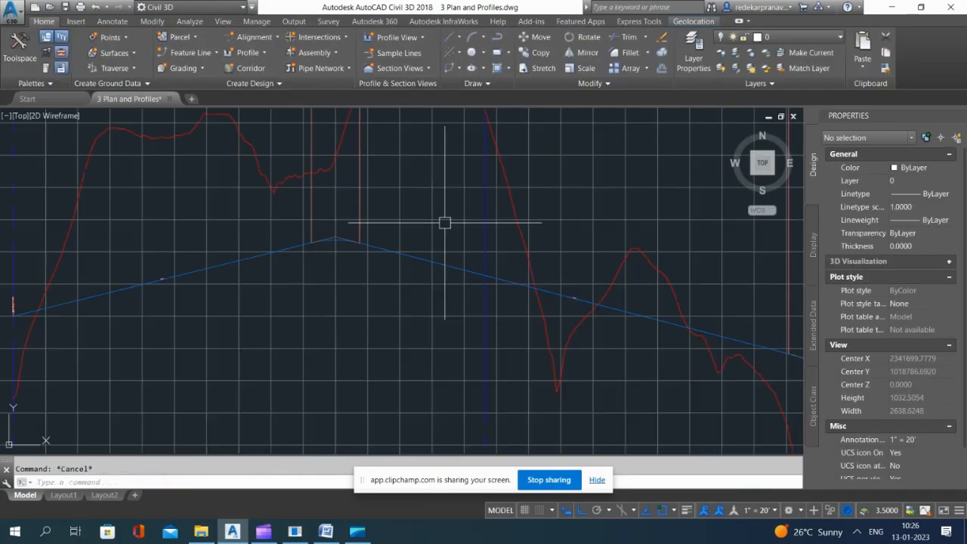
scroll(491, 257, down, 12)
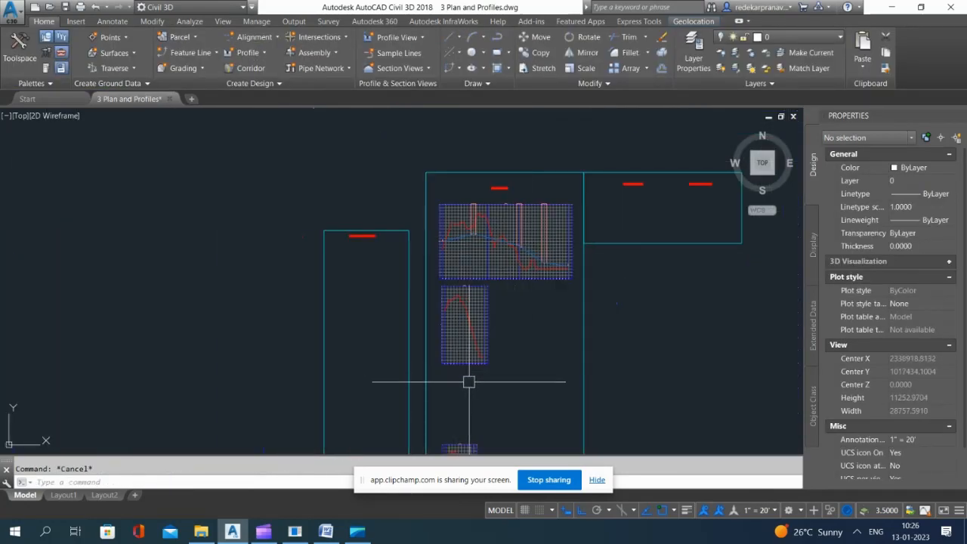
scroll(535, 183, up, 8)
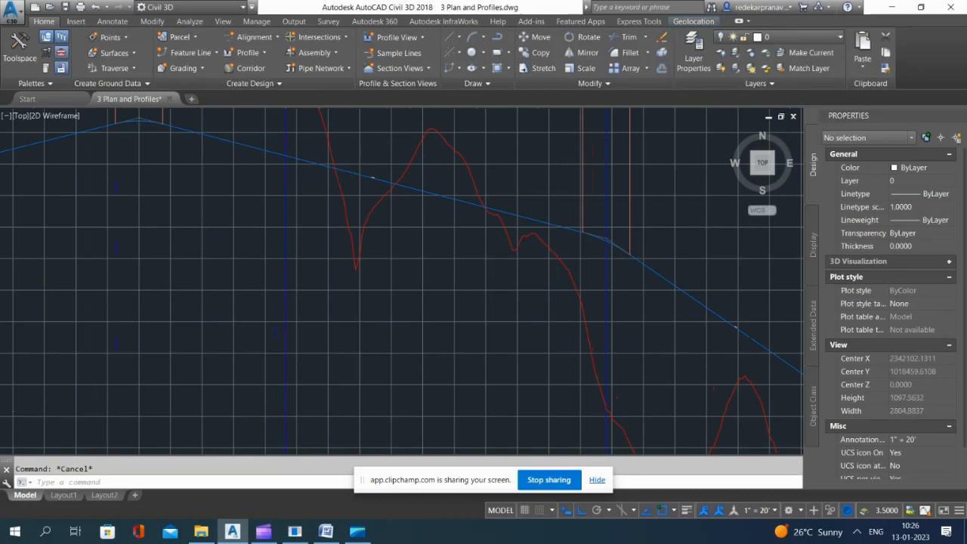
scroll(240, 147, up, 5)
click(349, 159)
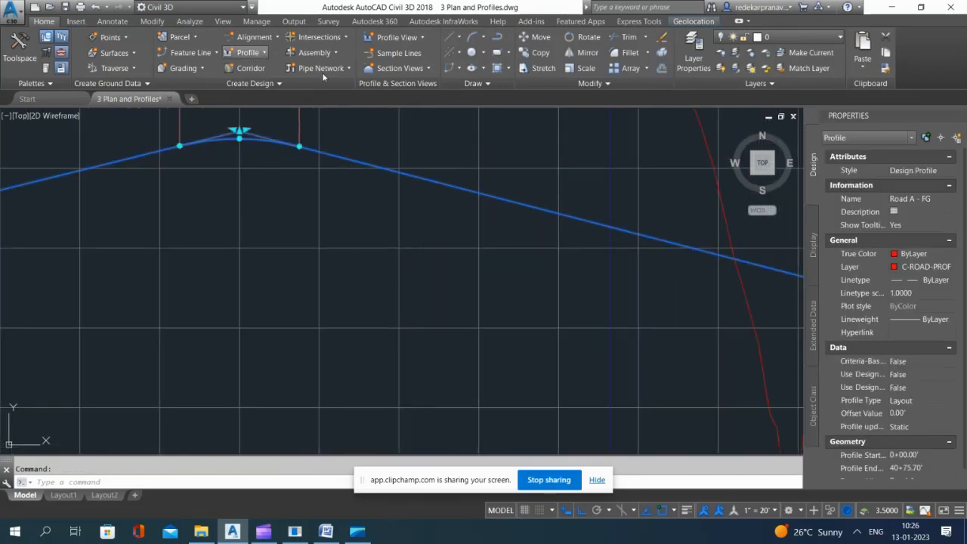
scroll(460, 218, down, 6)
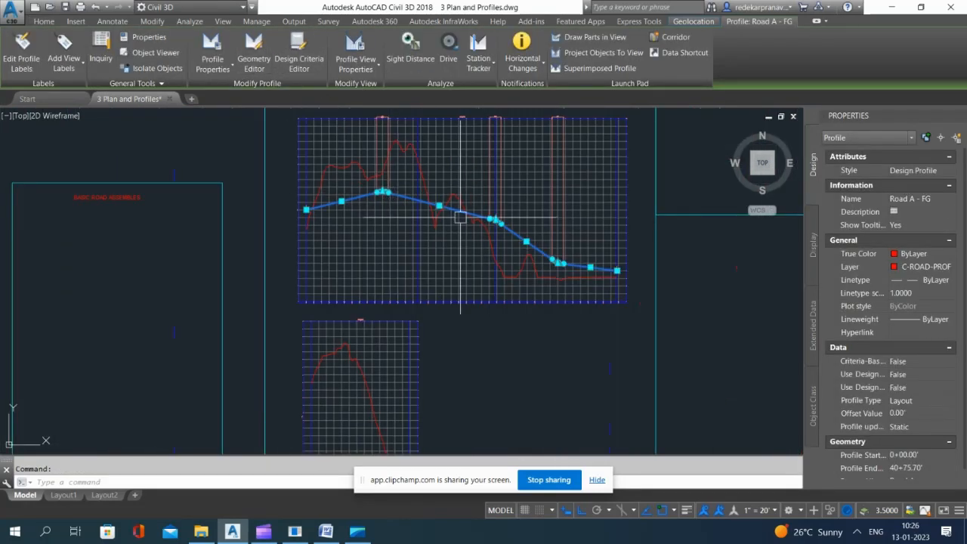
key(Escape)
click(567, 360)
click(550, 377)
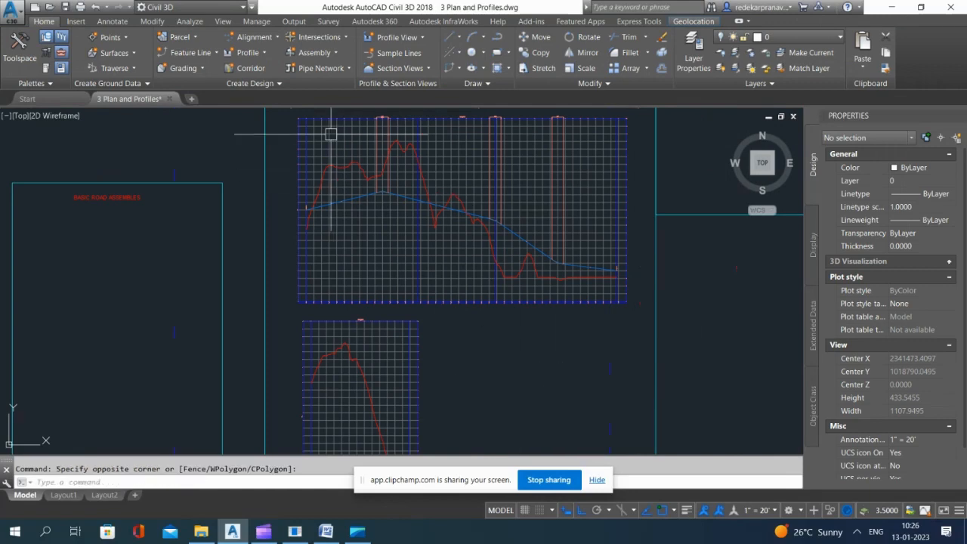
Step: Create a layout profile named Road B on Raod B's profile view, with the Design Profile style and Complete Label Set
click(247, 52)
click(277, 99)
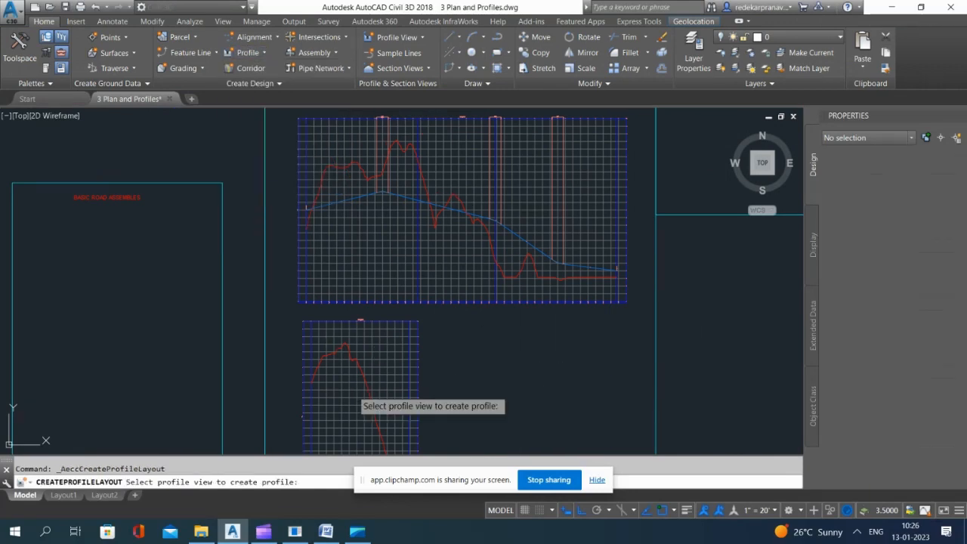
click(348, 393)
triple_click(337, 164)
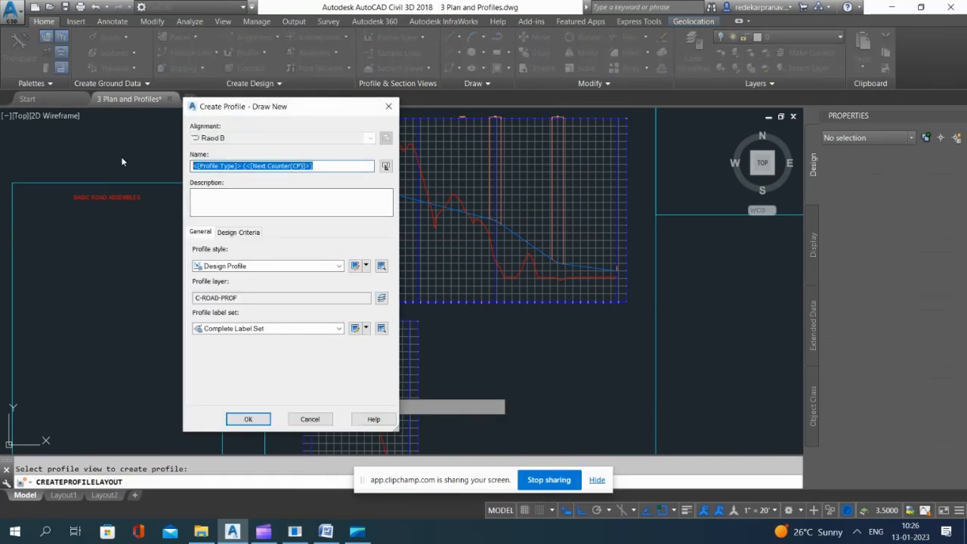
text(Road B)
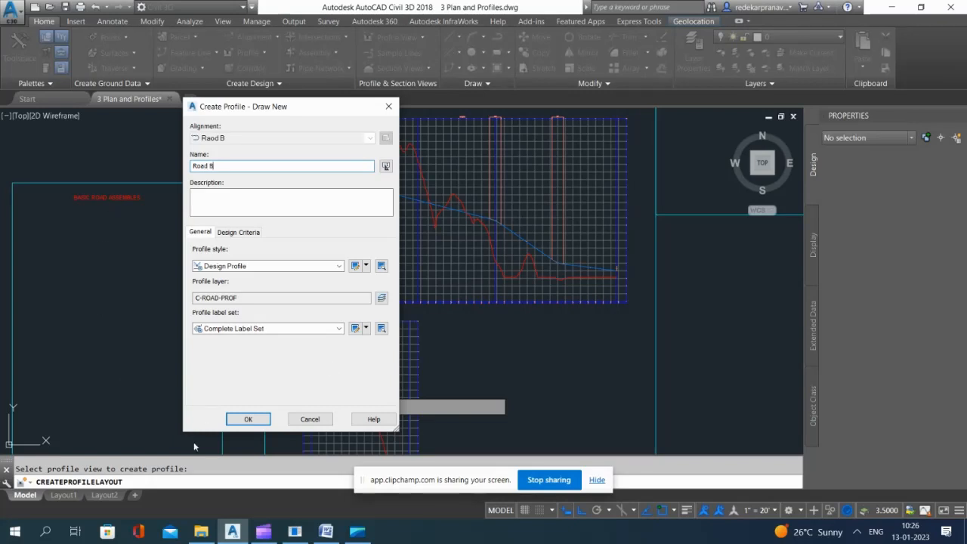
key(Return)
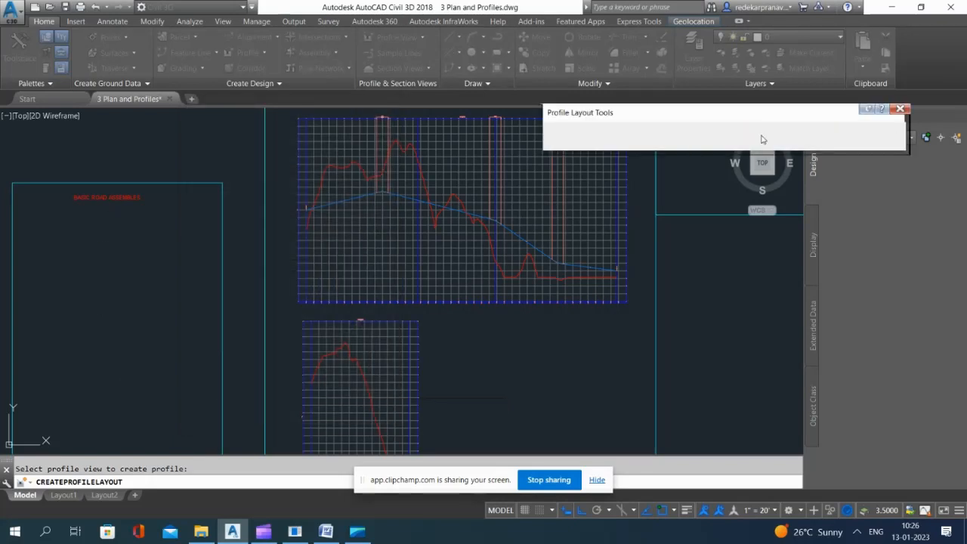
Step: Draw Road B's tangents with curves, falling about 1030 at 331° to one PVI and more steeply to the end station, and close the layout tools
scroll(348, 305, down, 2)
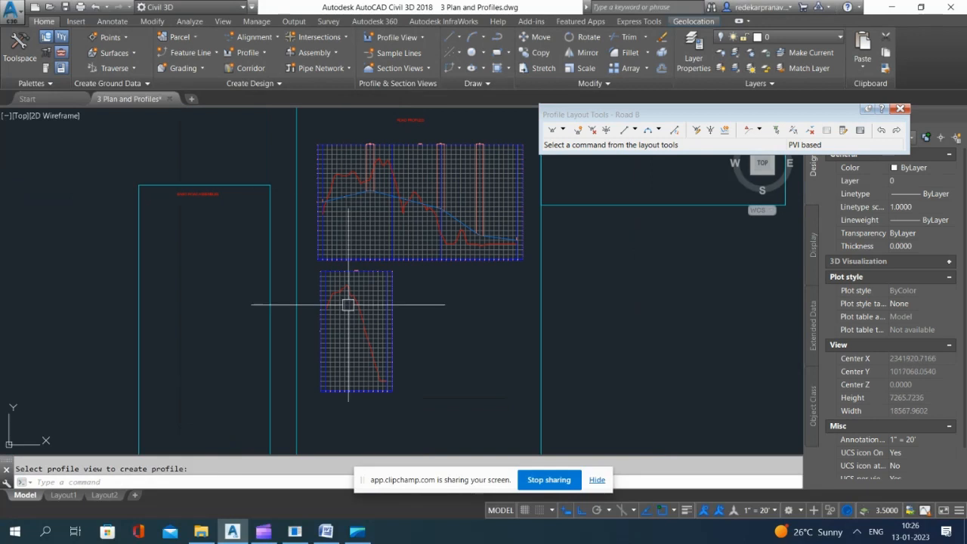
click(562, 130)
click(597, 151)
scroll(349, 334, up, 5)
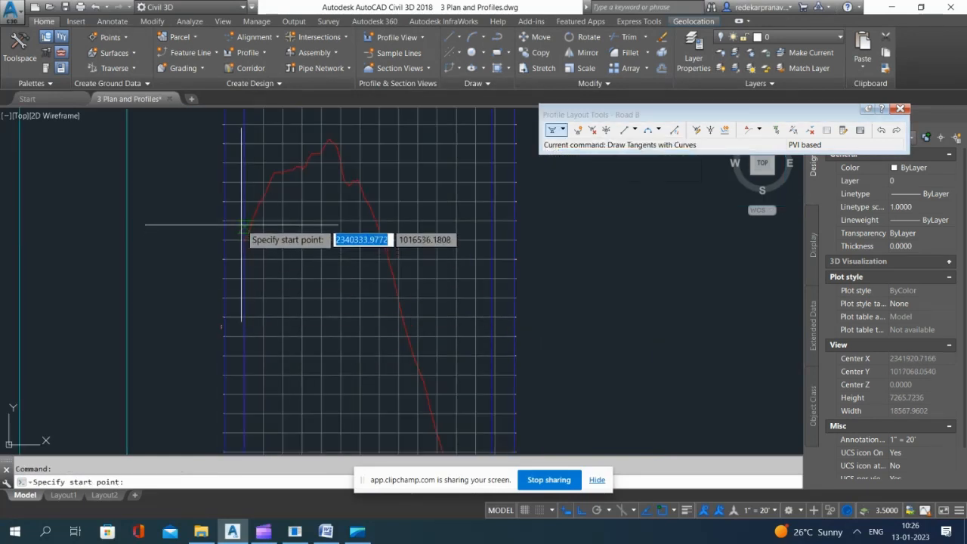
click(381, 295)
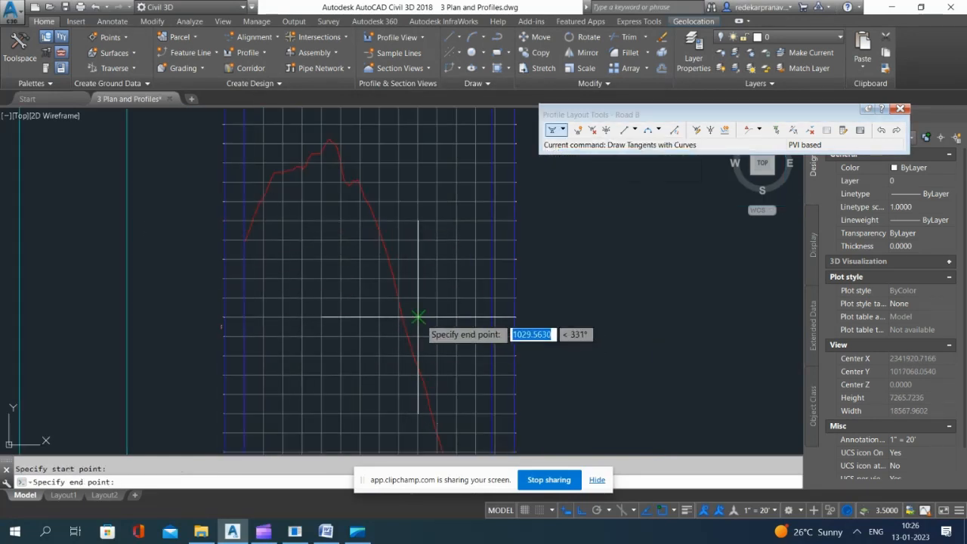
click(418, 317)
click(492, 413)
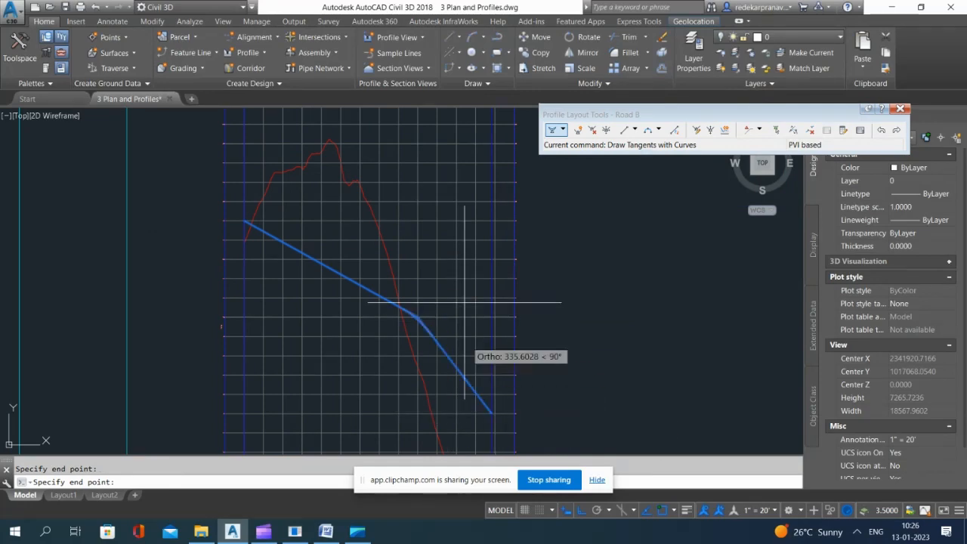
scroll(469, 303, down, 5)
scroll(482, 349, up, 5)
key(Return)
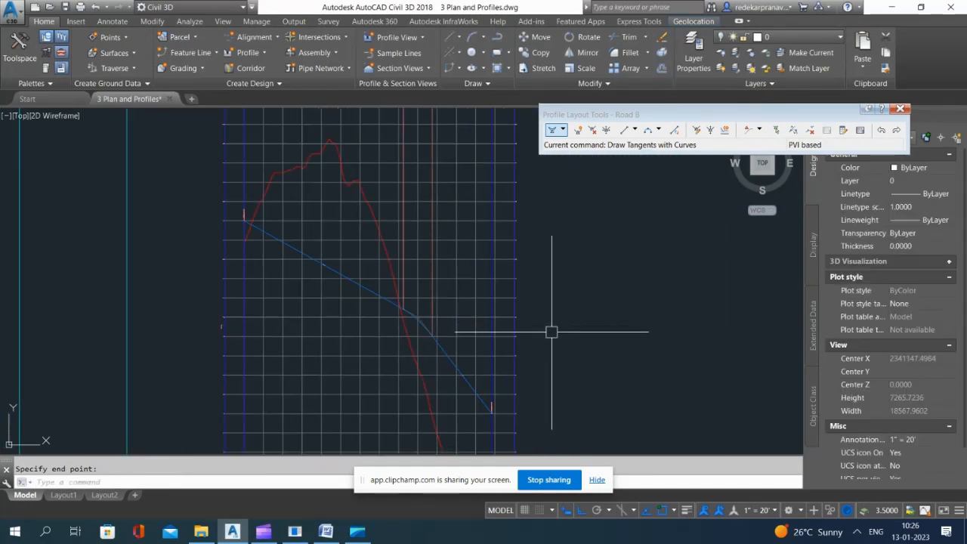
scroll(552, 330, down, 2)
click(900, 110)
Step: Create a layout profile named Road C on Raod C's profile view, with the Design Profile style and Complete Label Set
scroll(378, 249, down, 4)
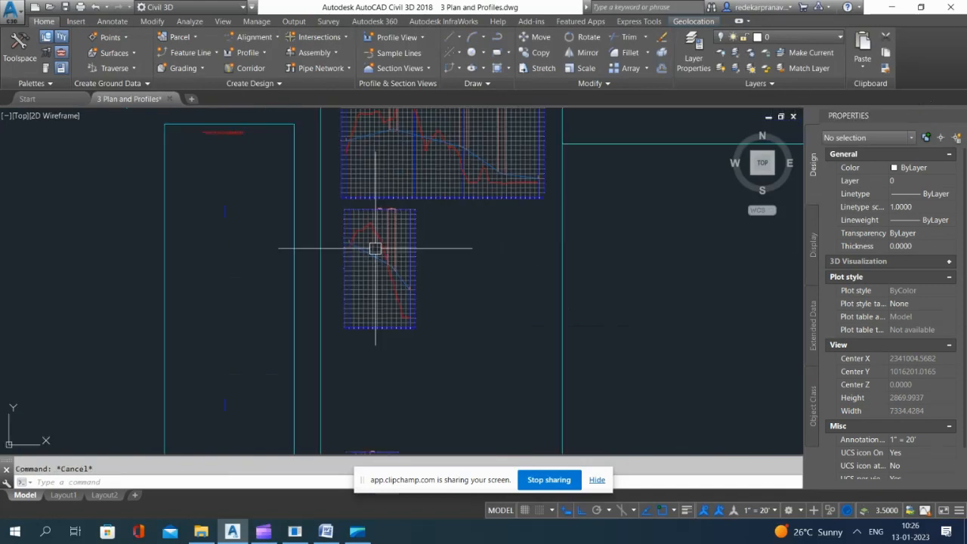
scroll(401, 291, up, 3)
scroll(421, 255, up, 2)
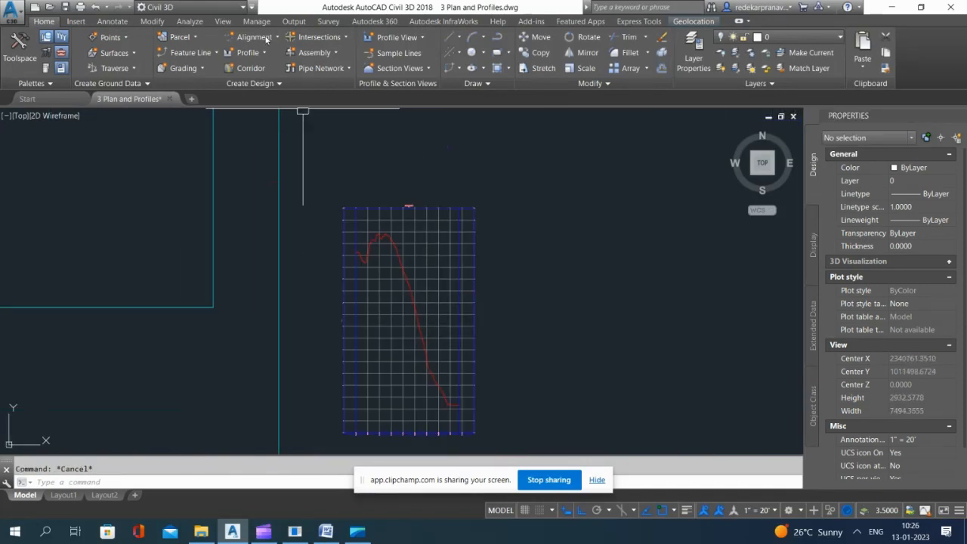
scroll(412, 125, down, 3)
scroll(414, 178, up, 3)
click(265, 53)
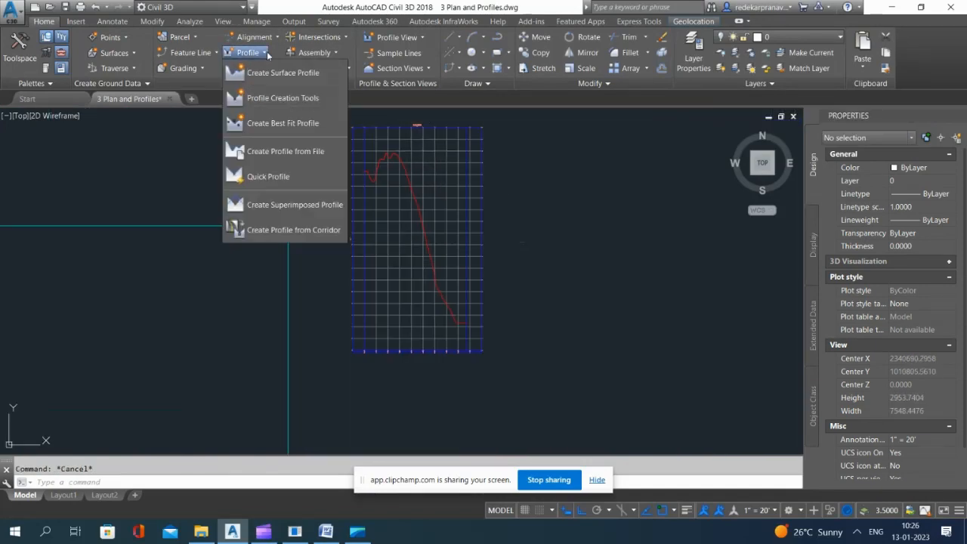
scroll(446, 216, down, 3)
scroll(445, 225, up, 5)
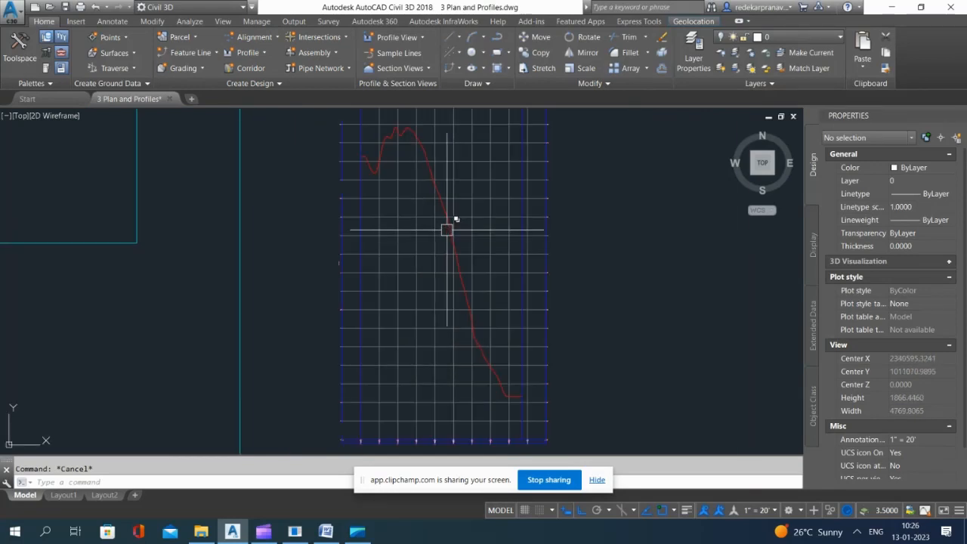
click(251, 50)
click(297, 99)
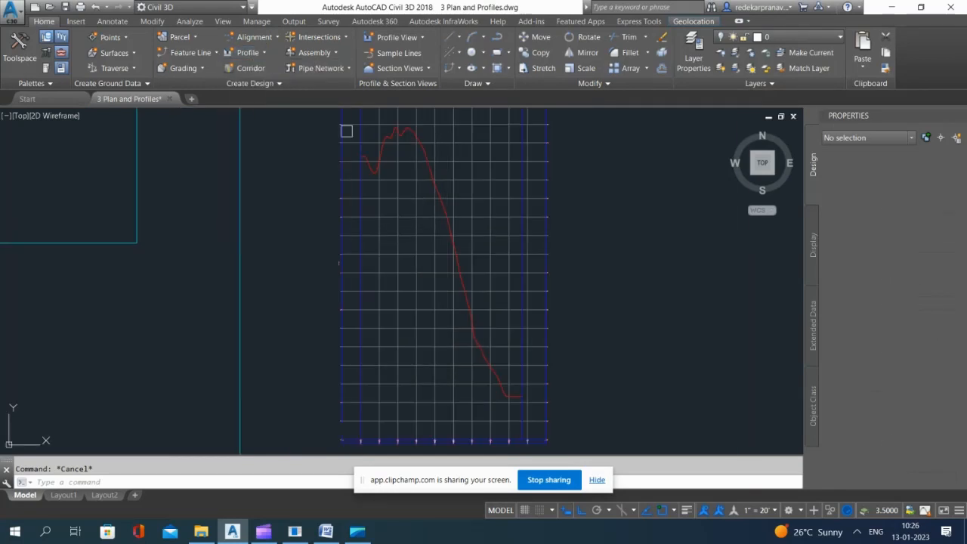
click(412, 162)
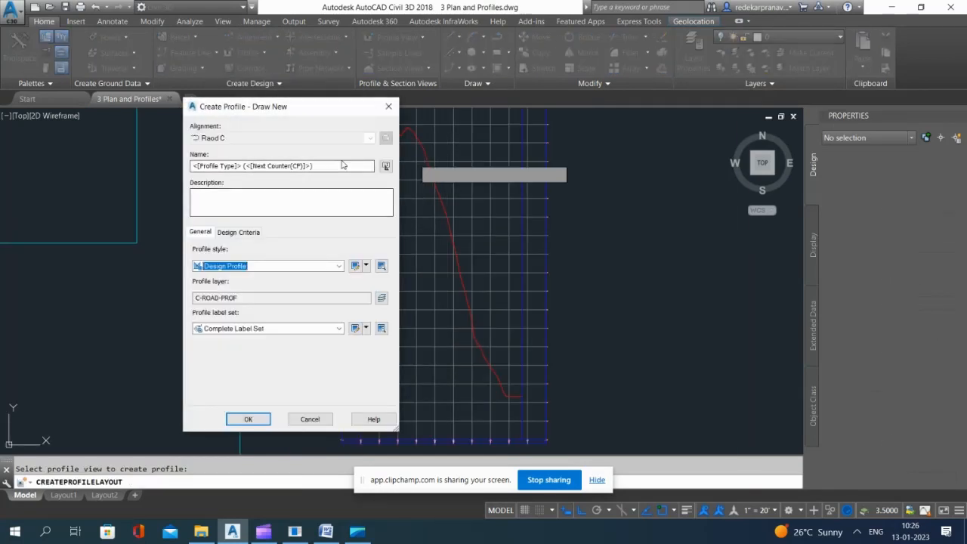
drag(340, 169, 166, 170)
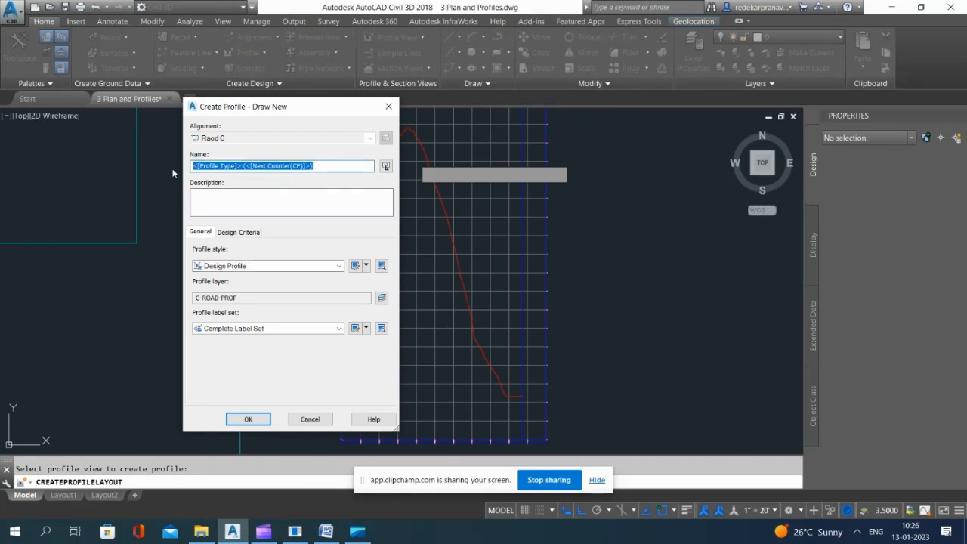
click(247, 421)
Step: Draw Road C's tangents with curves, falling to one PVI and about 483 at 304° to the end station, and save the drawing
click(561, 132)
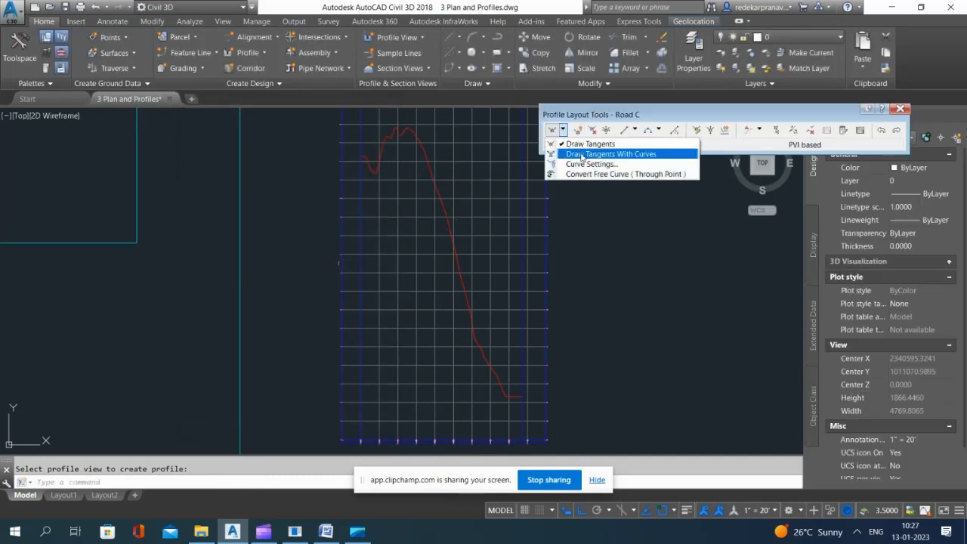
click(571, 154)
click(361, 180)
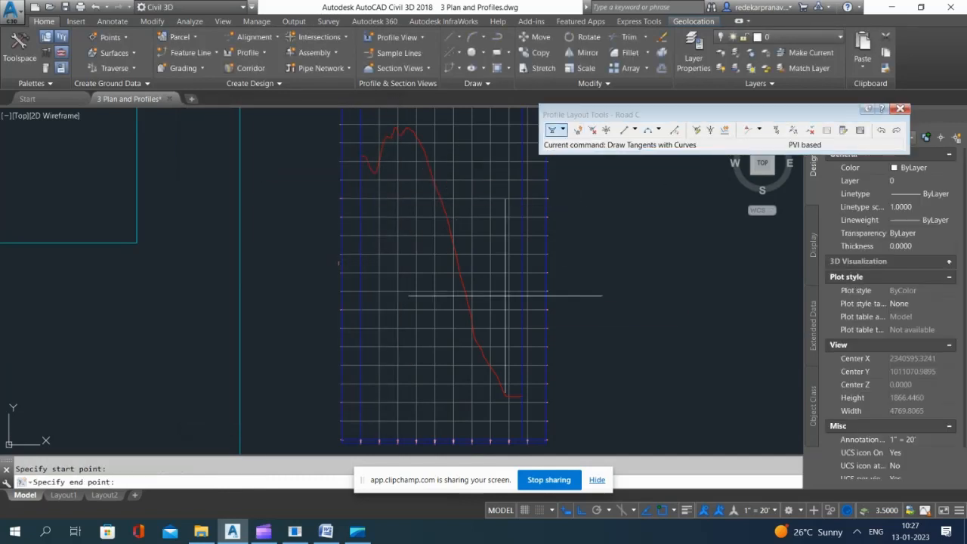
click(523, 346)
key(Return)
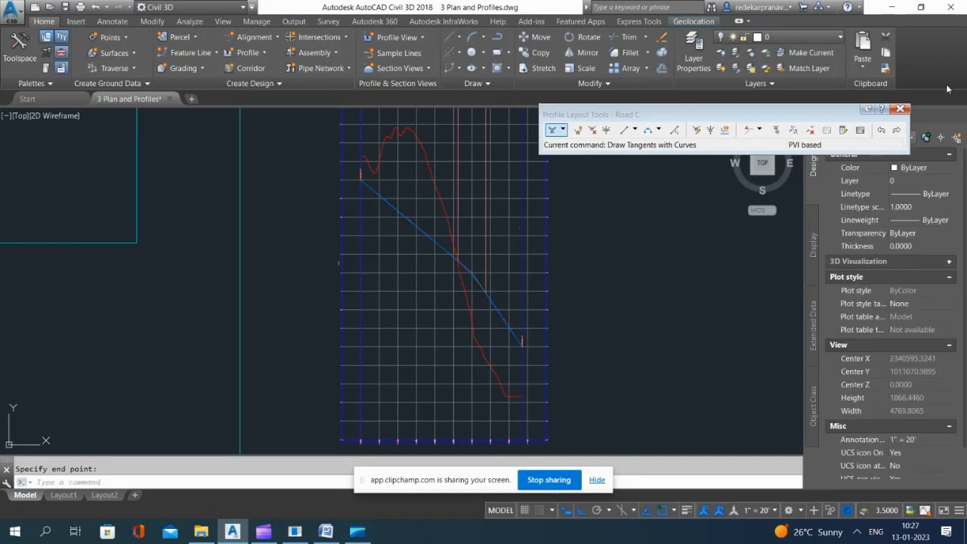
key(Escape)
middle_drag(413, 300, 448, 284)
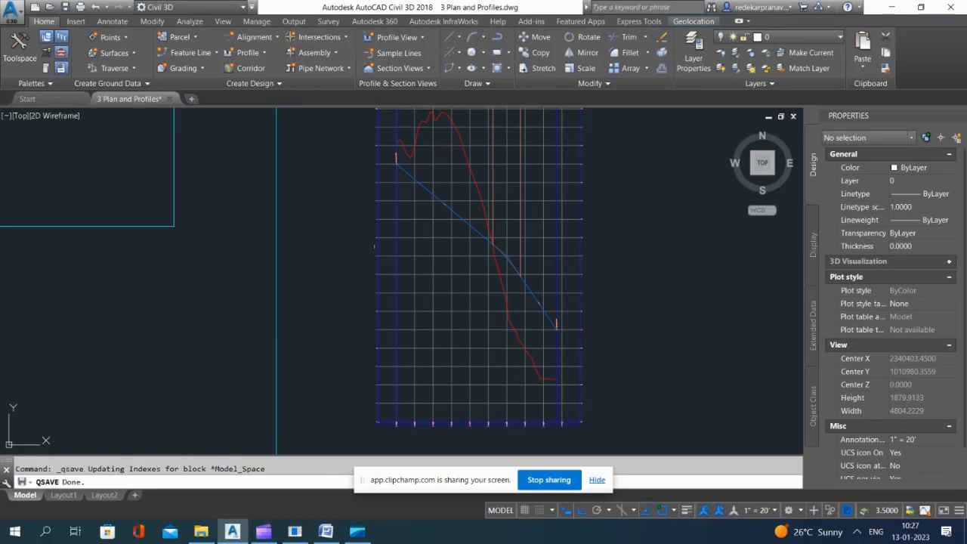
Step: Place a Primary Road Full Section assembly from the subassembly tool palettes below the title in the BASIC ROAD ASSEMBLES frame
scroll(635, 233, down, 5)
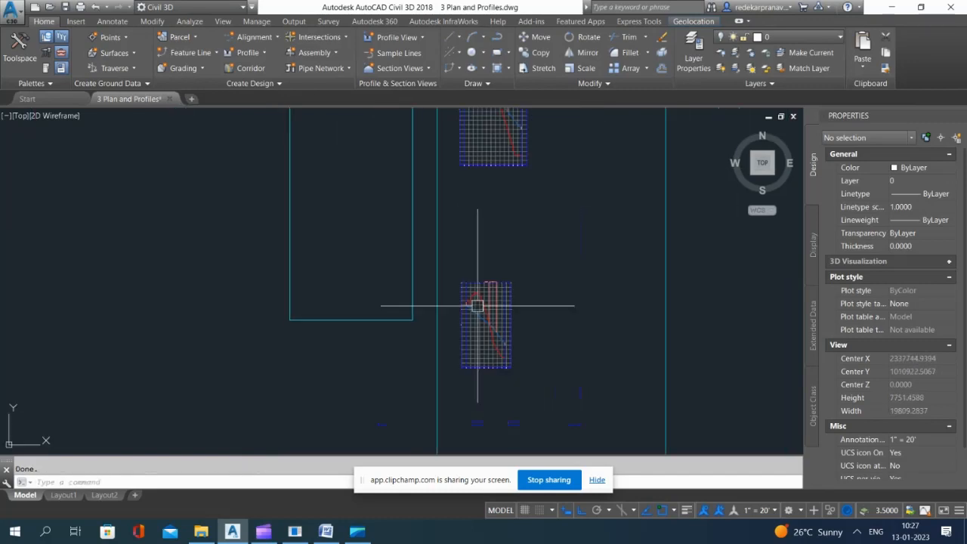
scroll(515, 204, down, 4)
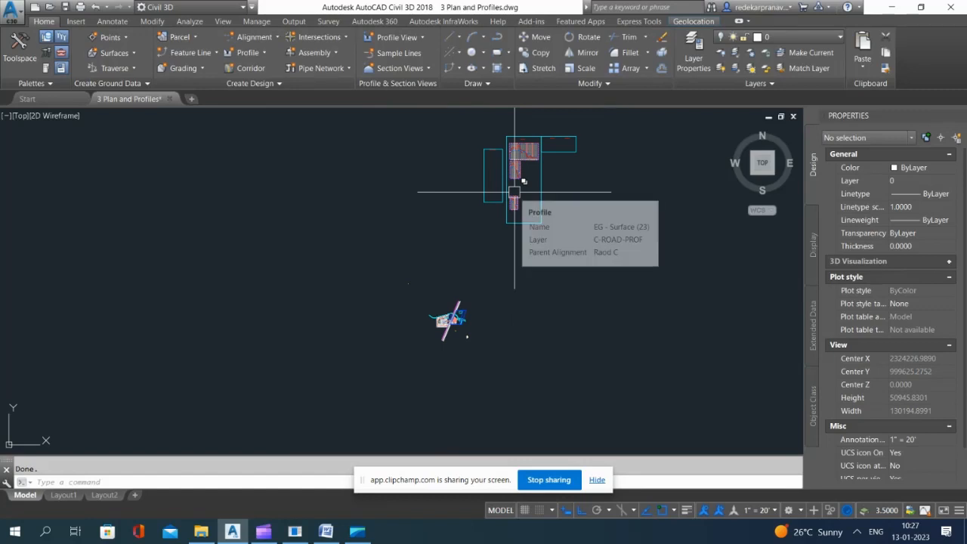
scroll(516, 198, up, 7)
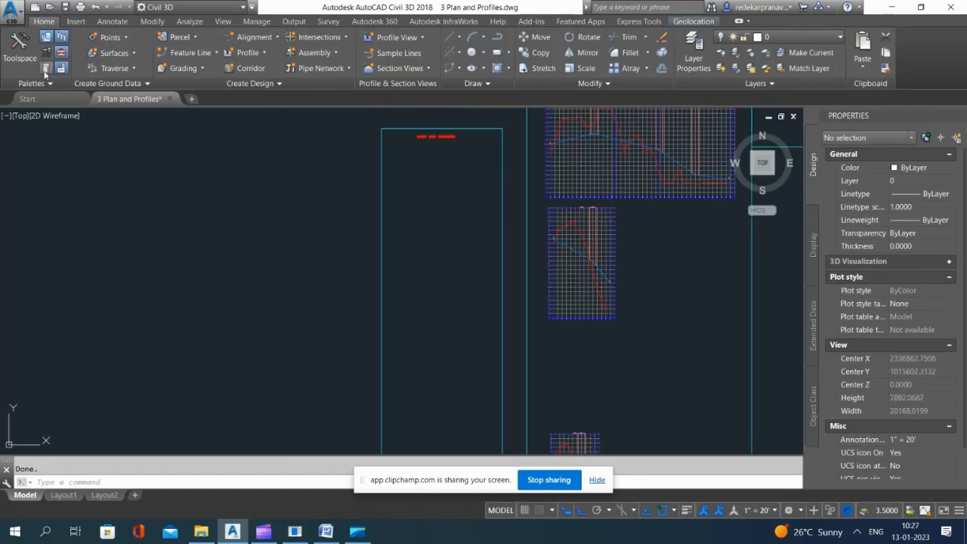
click(46, 68)
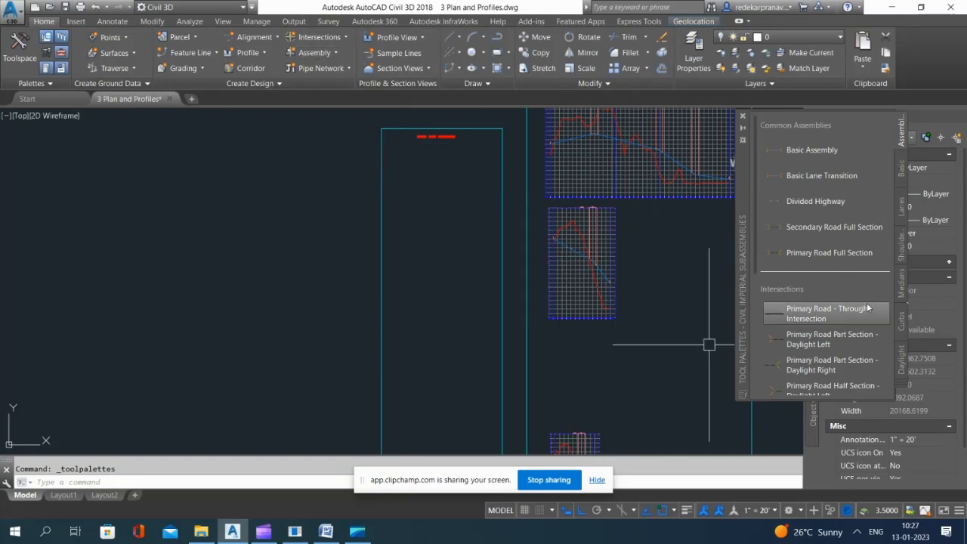
click(829, 253)
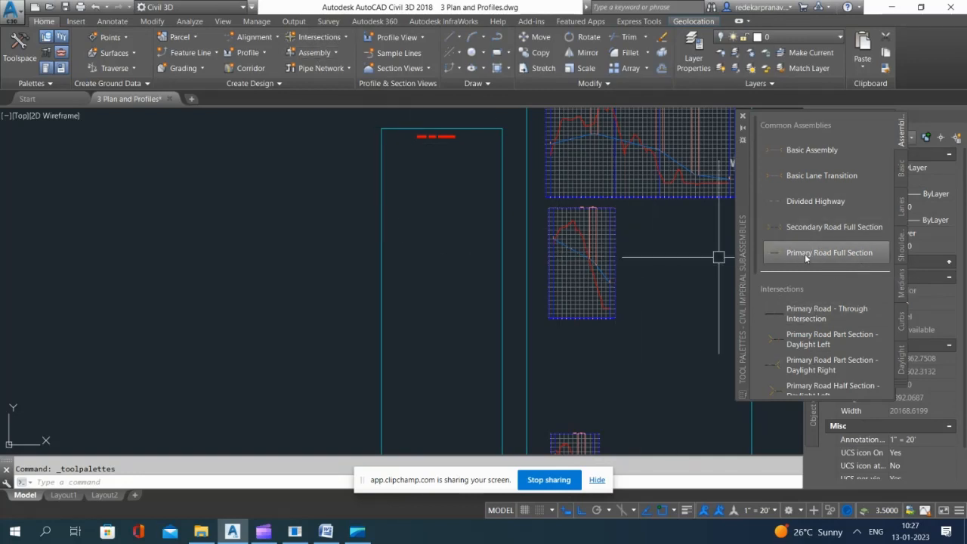
scroll(438, 151, up, 4)
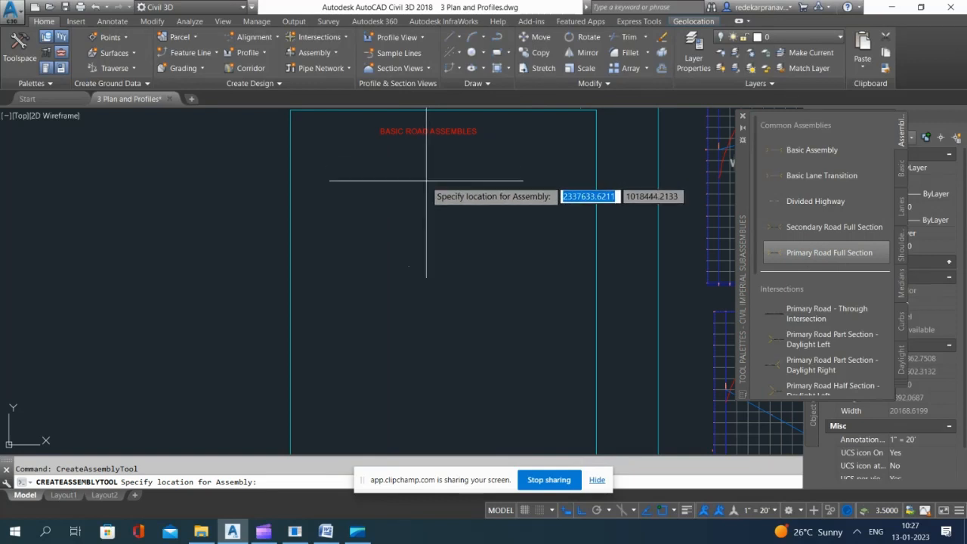
scroll(450, 204, up, 3)
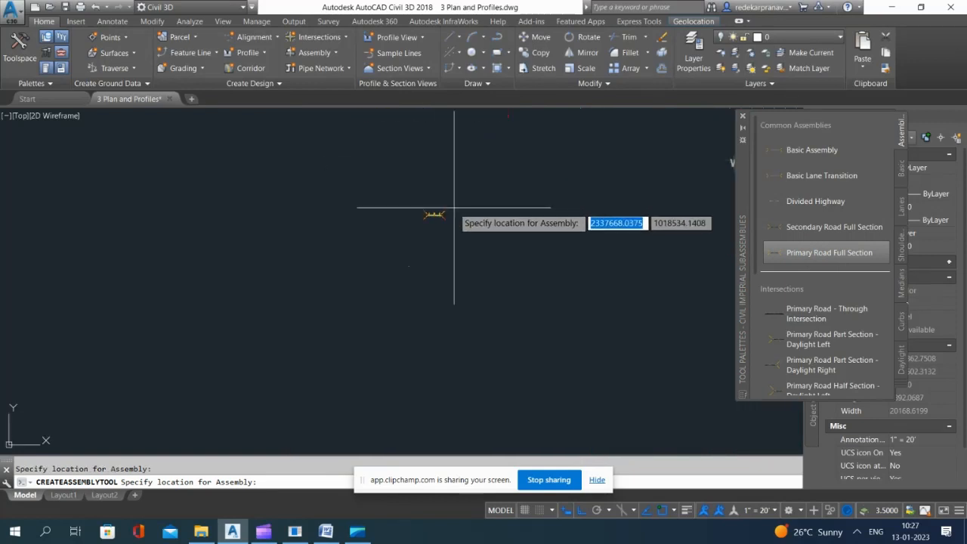
click(451, 223)
scroll(457, 219, up, 3)
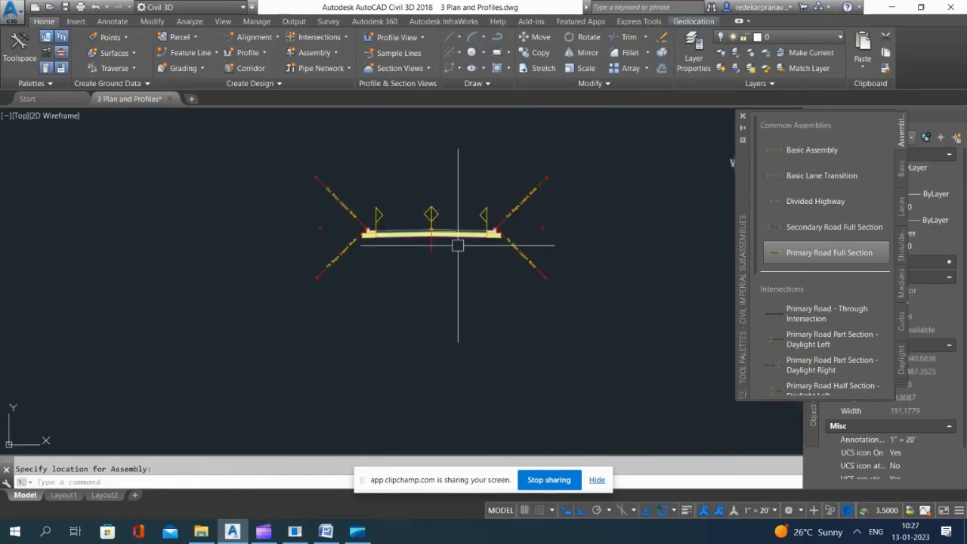
Step: Place a Secondary Road Full Section assembly directly below the primary road assembly and close the tool palettes
scroll(360, 210, down, 1)
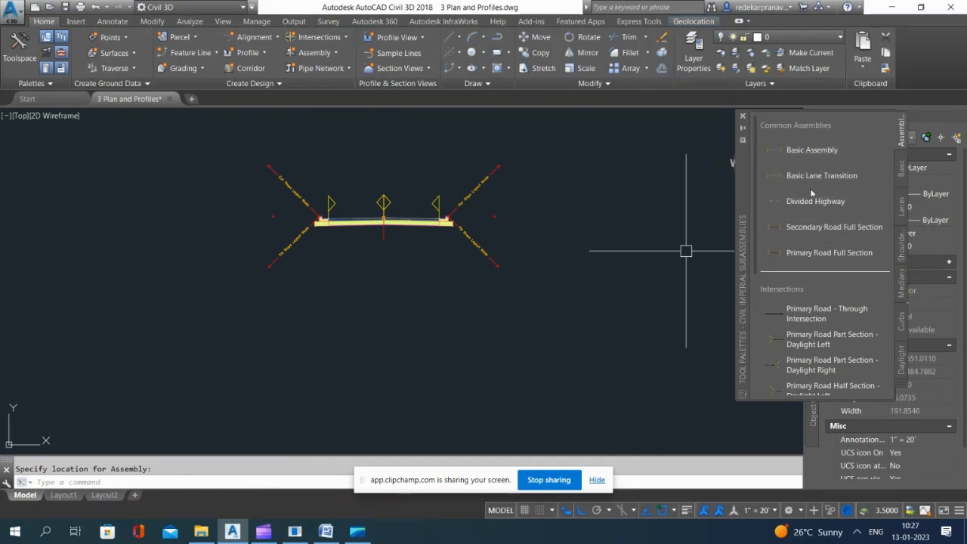
click(831, 227)
scroll(392, 344, down, 2)
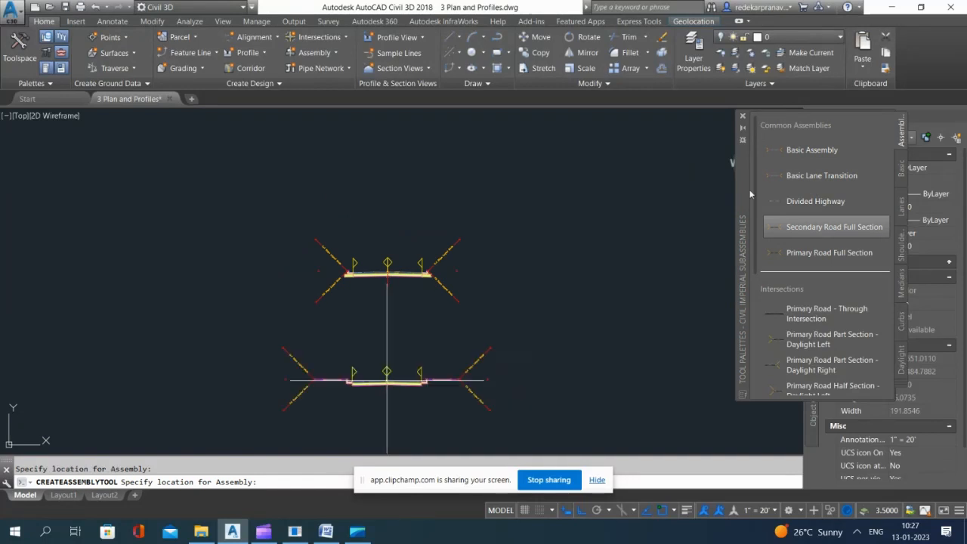
key(Escape)
scroll(415, 243, down, 4)
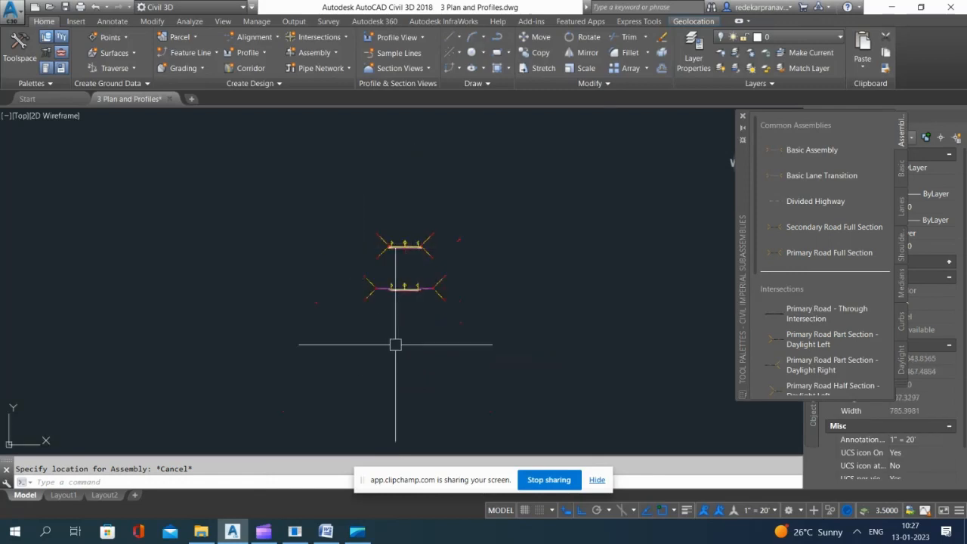
scroll(397, 321, up, 4)
scroll(351, 229, down, 3)
scroll(373, 232, up, 3)
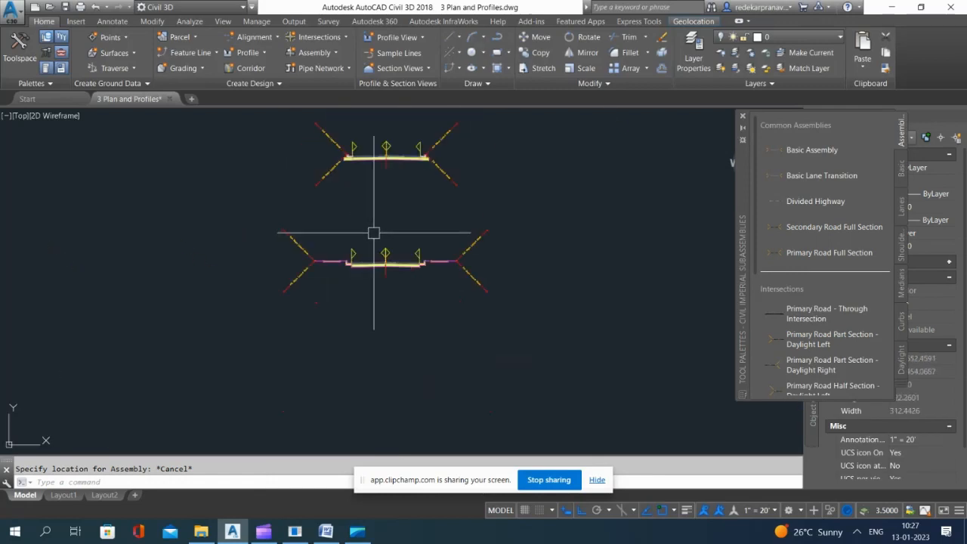
click(744, 118)
Step: Examine the properties of the secondary road assembly and of its right lane subassembly
scroll(399, 255, down, 2)
scroll(320, 204, up, 2)
click(311, 204)
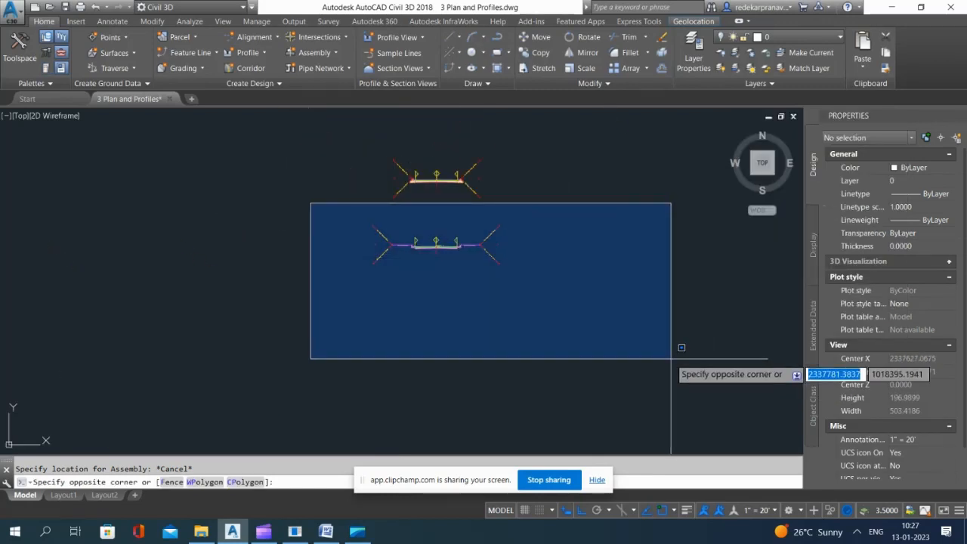
key(Escape)
scroll(399, 252, up, 8)
scroll(76, 318, down, 4)
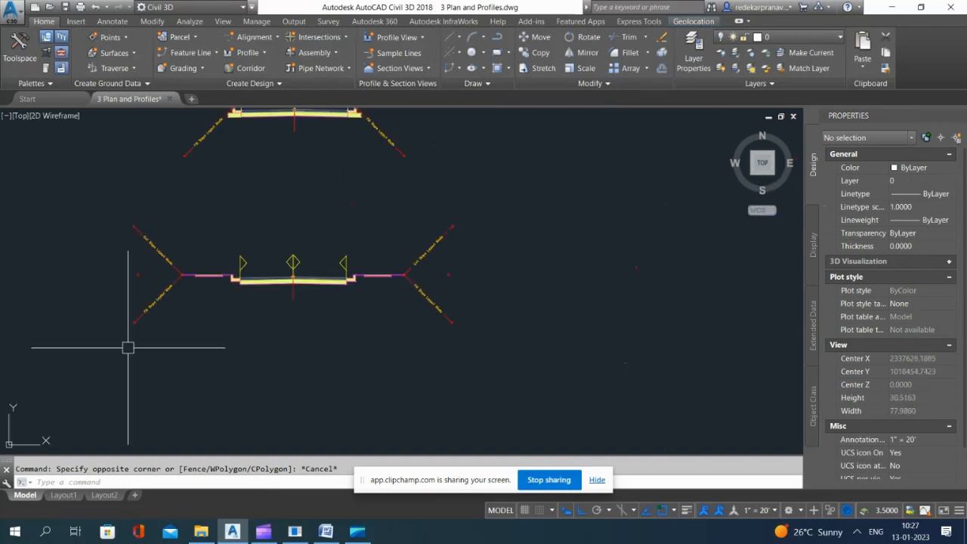
scroll(291, 302, up, 3)
click(297, 287)
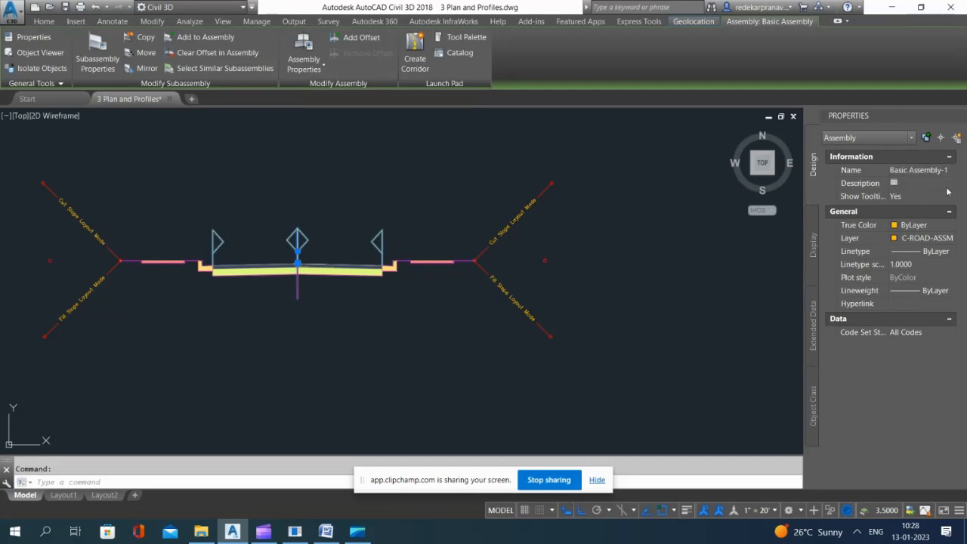
key(Escape)
click(367, 321)
click(346, 353)
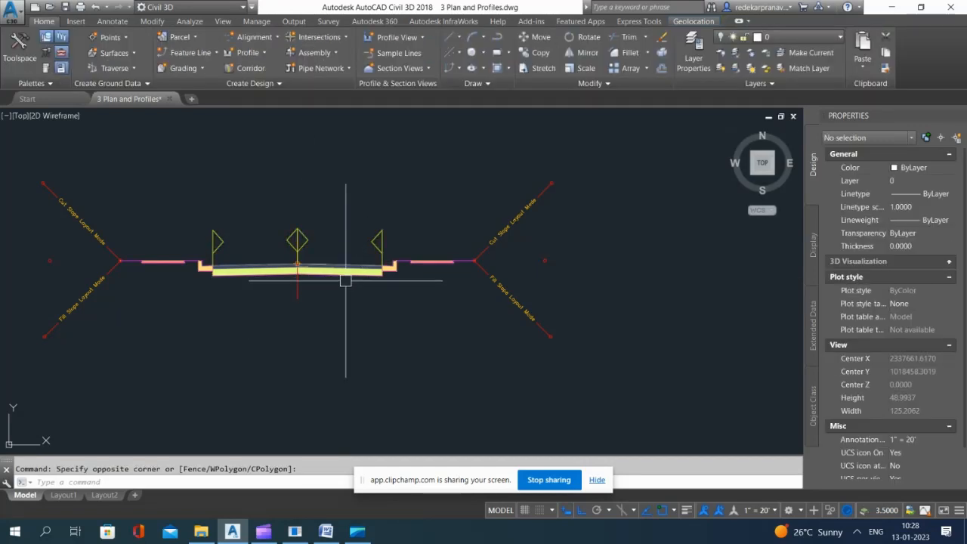
click(346, 270)
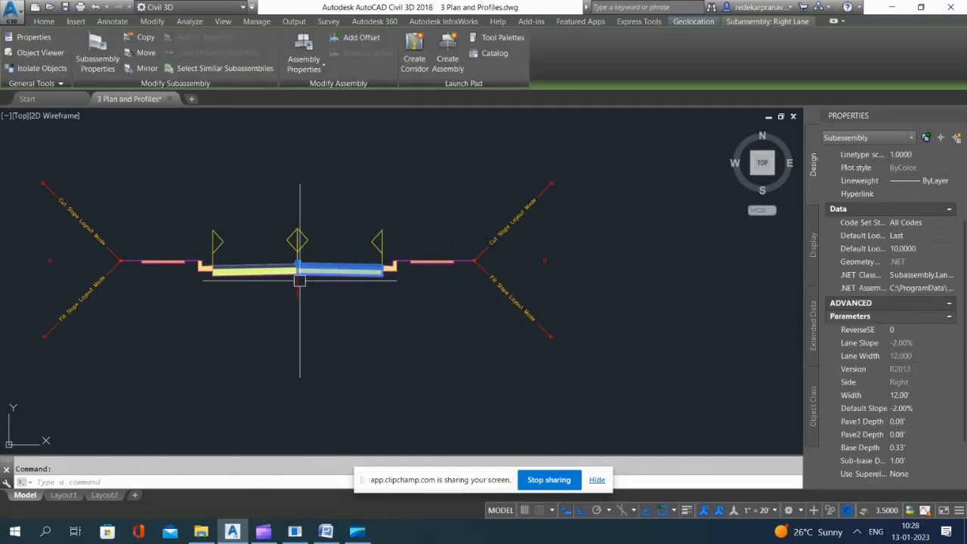
key(Escape)
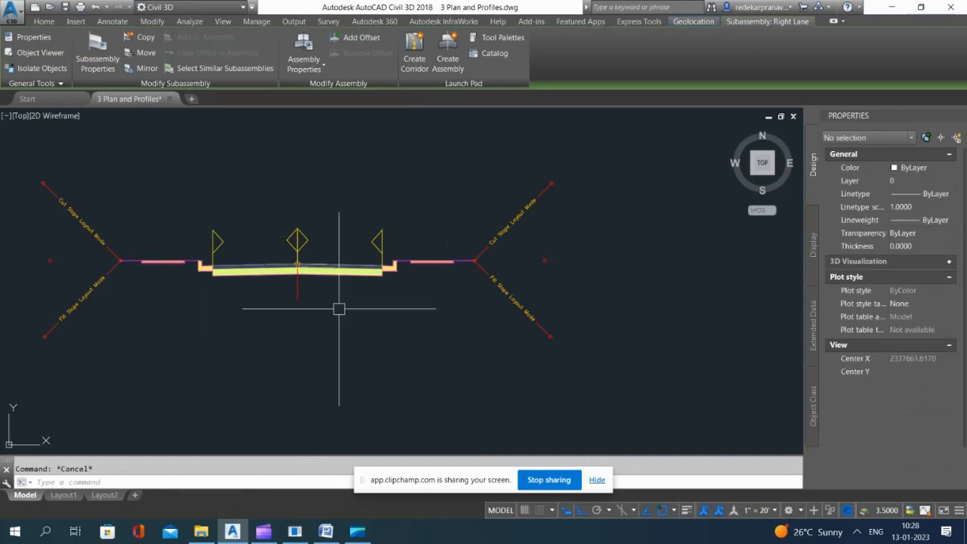
text(xl)
key(Return)
text(v)
key(Return)
key(Escape)
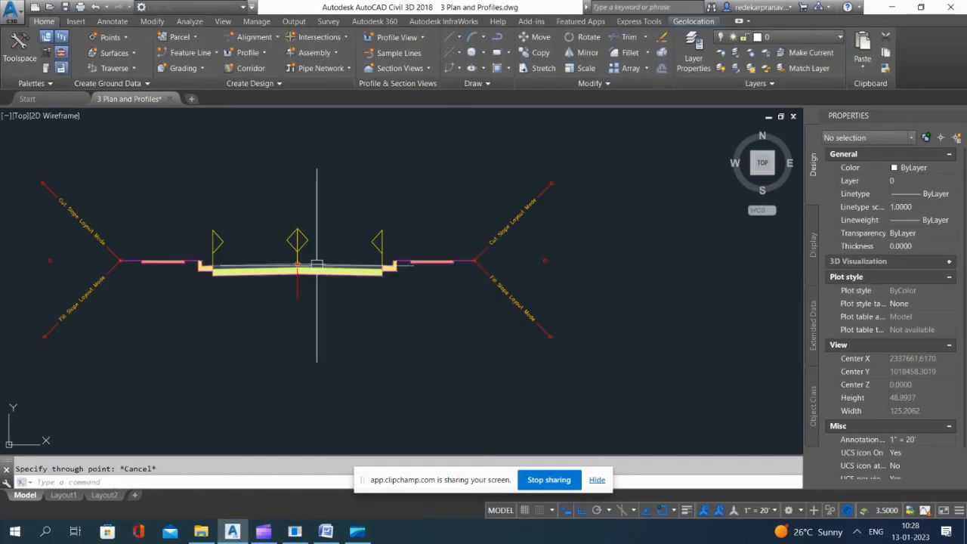
Step: Try to draw a vertical construction line through the centre of the secondary road assembly
text(xl)
key(Return)
text(v)
key(Return)
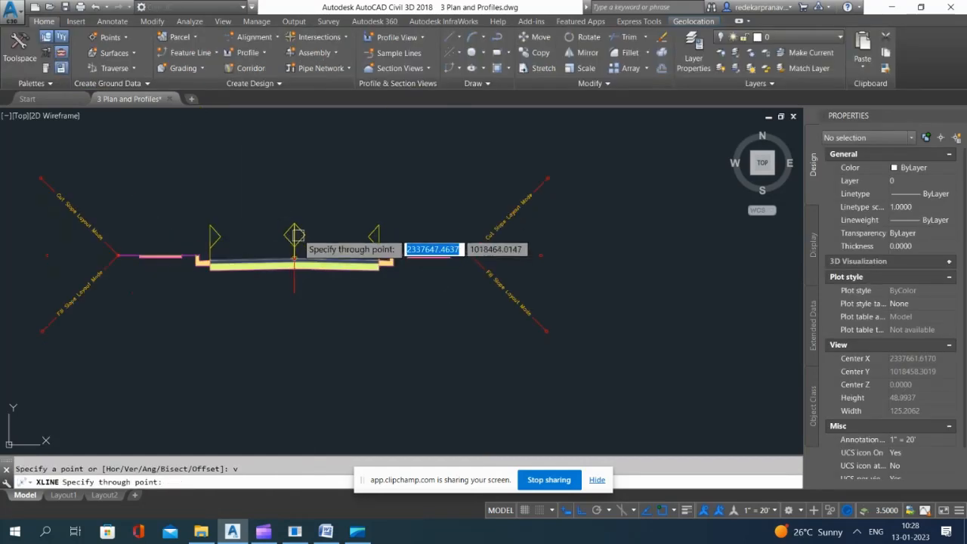
scroll(361, 237, down, 4)
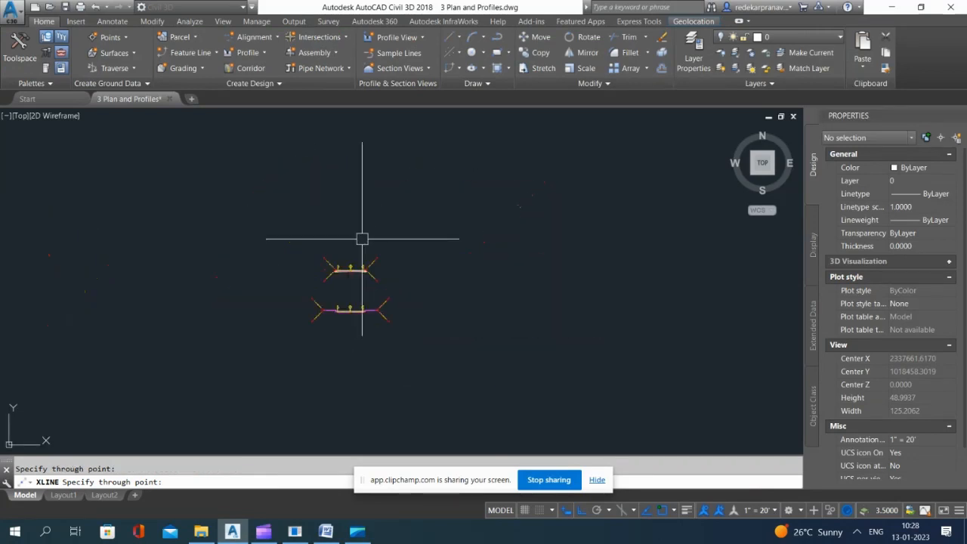
key(Escape)
scroll(345, 339, up, 6)
click(356, 242)
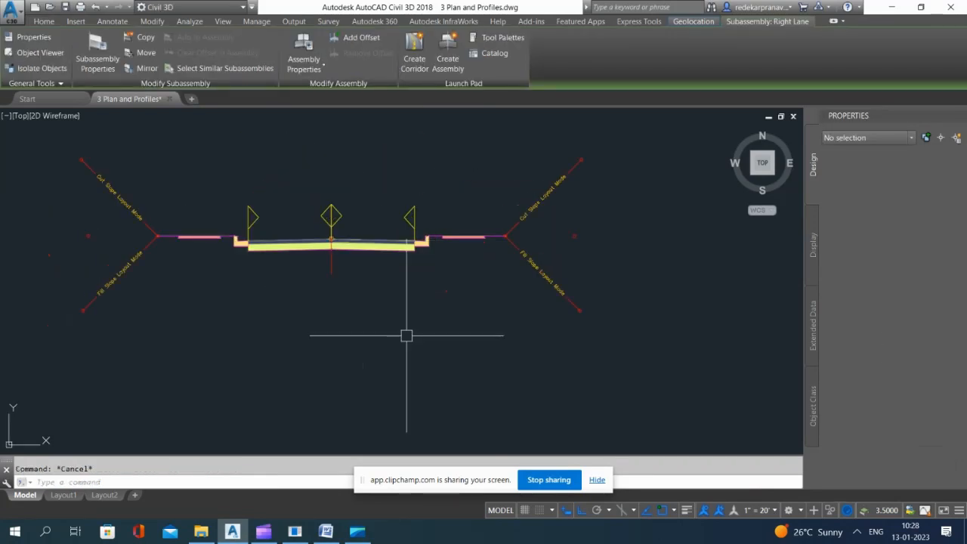
key(Escape)
Step: Try again to place a vertical construction line at the secondary road assembly's baseline marker
text(xl)
key(Return)
text(v)
key(Return)
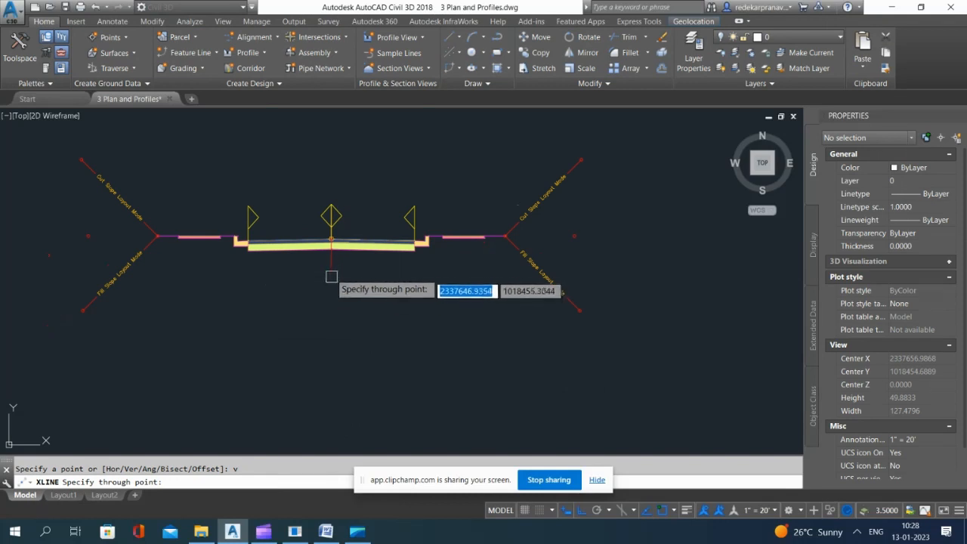
scroll(378, 363, down, 5)
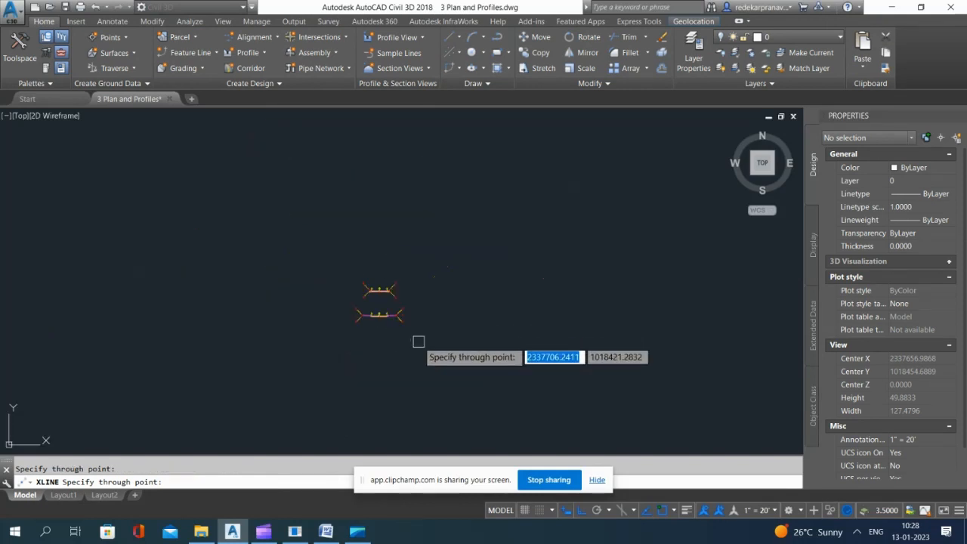
key(Escape)
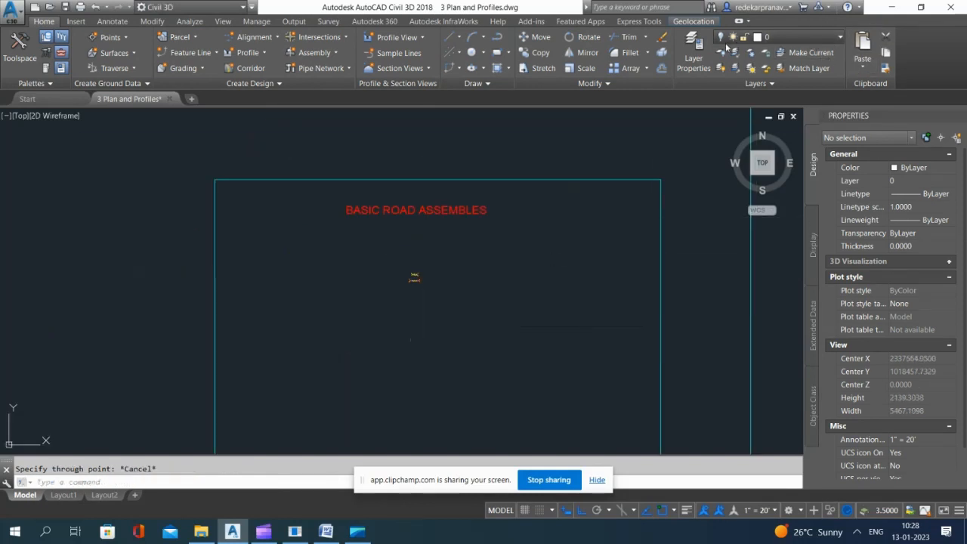
Step: Turn layer 0 on and erase the vertical construction lines running through the road assemblies
click(725, 39)
click(467, 286)
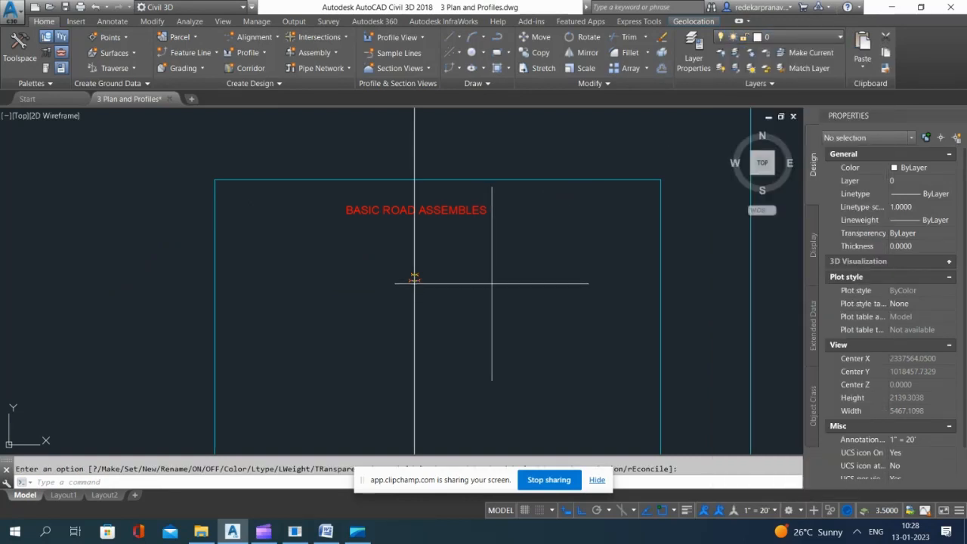
click(422, 287)
scroll(432, 287, up, 5)
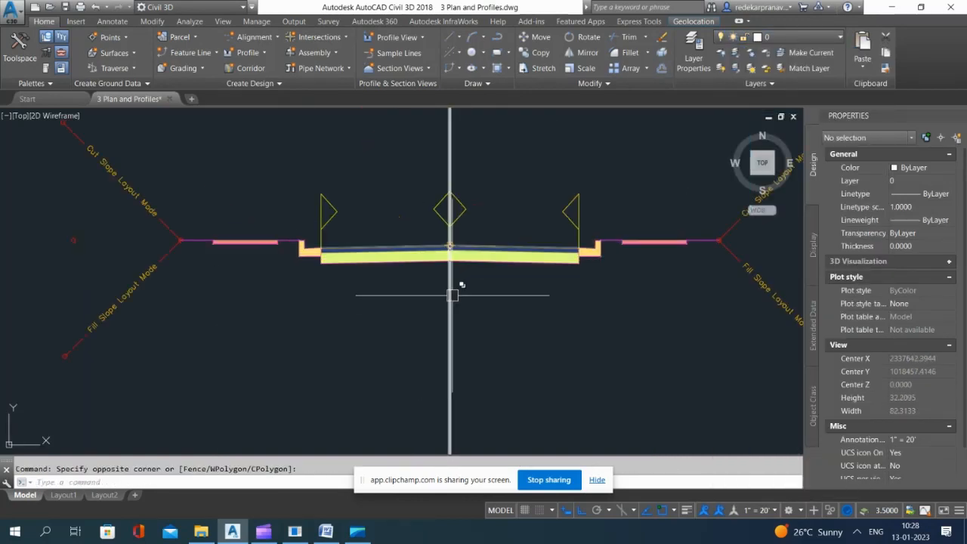
scroll(452, 296, up, 3)
scroll(452, 182, down, 3)
click(345, 350)
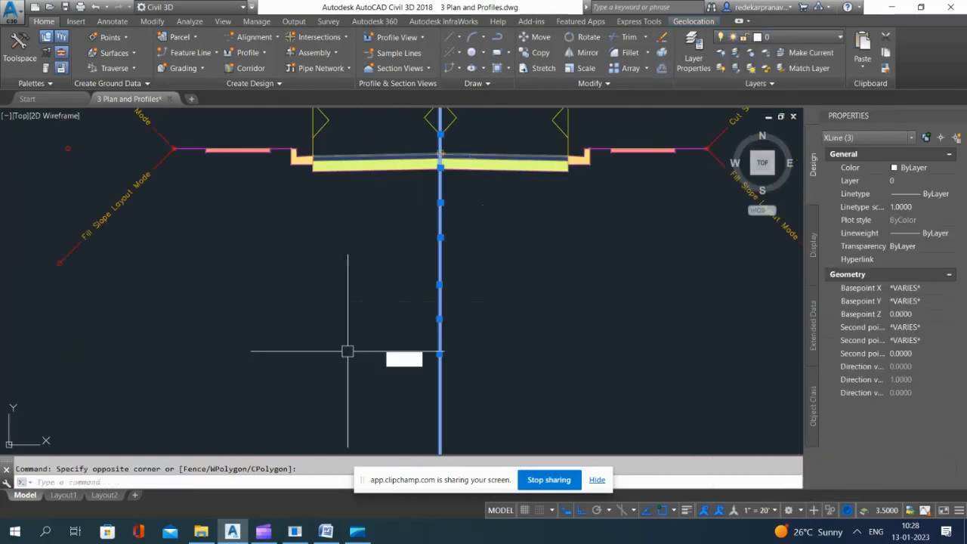
key(Delete)
Step: Copy the secondary road assembly twice straight down, with the first copy about 56 ft below the original
scroll(422, 163, down, 5)
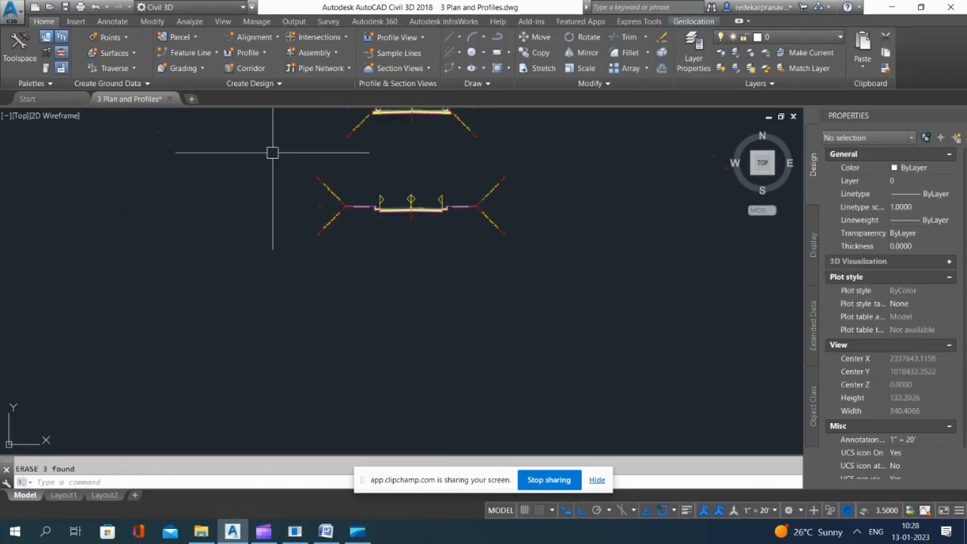
click(271, 151)
click(563, 263)
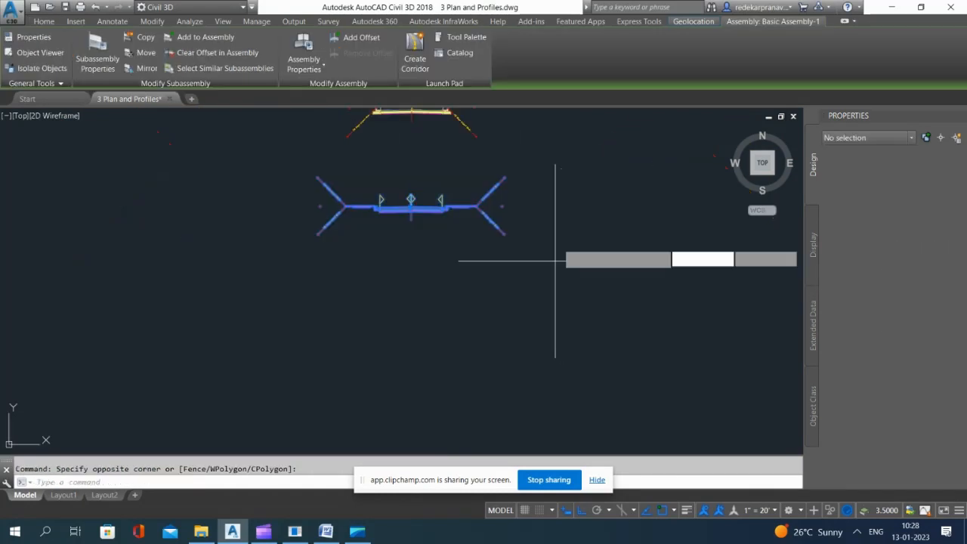
text(co)
key(Return)
click(564, 219)
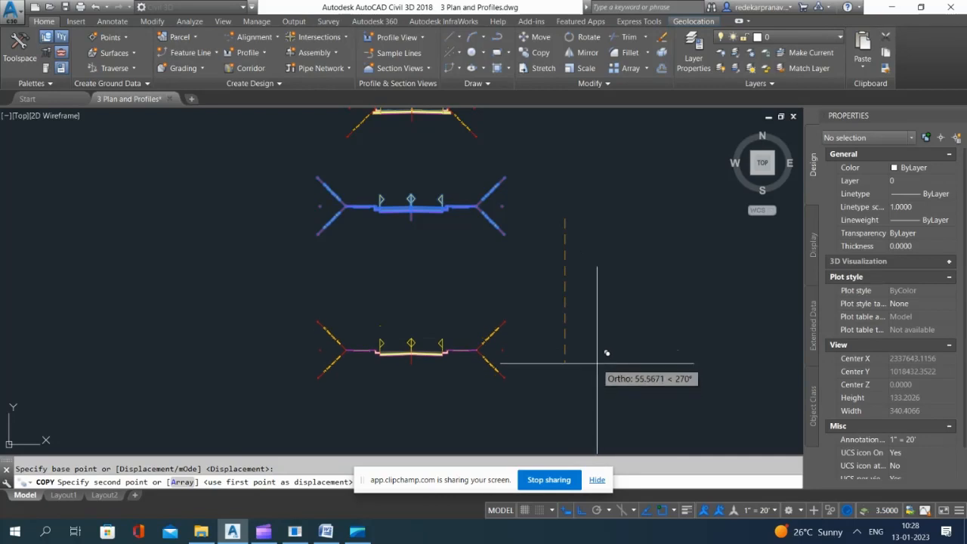
click(597, 363)
scroll(571, 233, down, 5)
click(600, 303)
key(Escape)
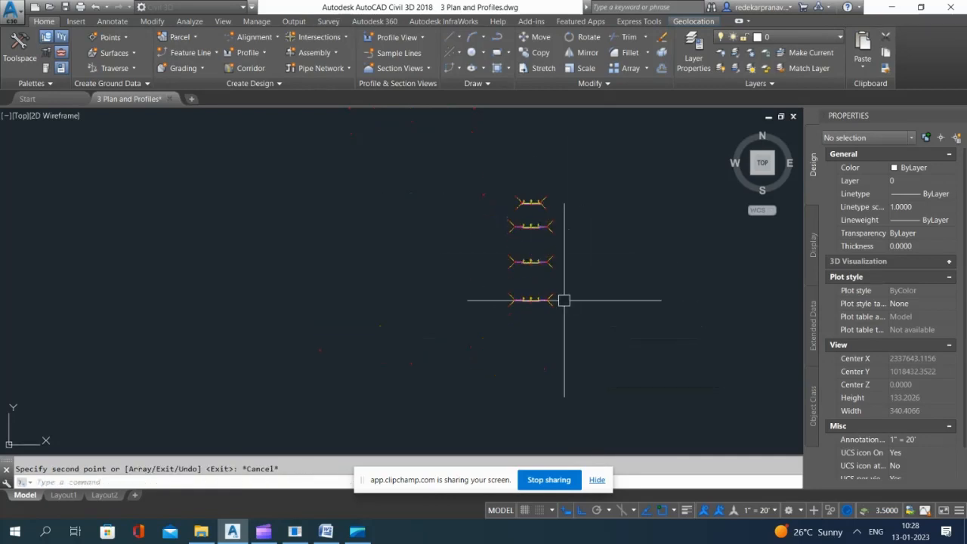
Step: Try to erase the right half of the upper assembly copy with one crossing selection
scroll(563, 300, up, 8)
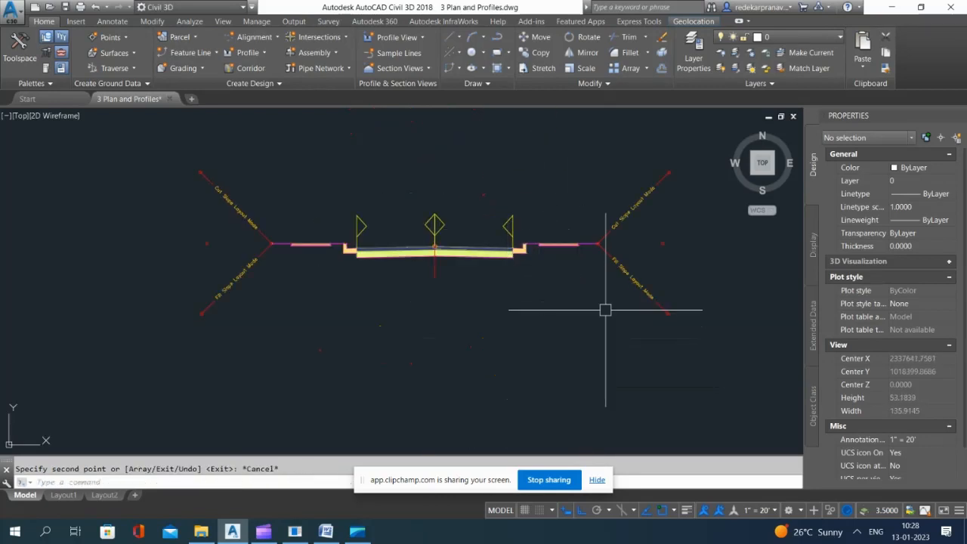
click(625, 324)
click(488, 163)
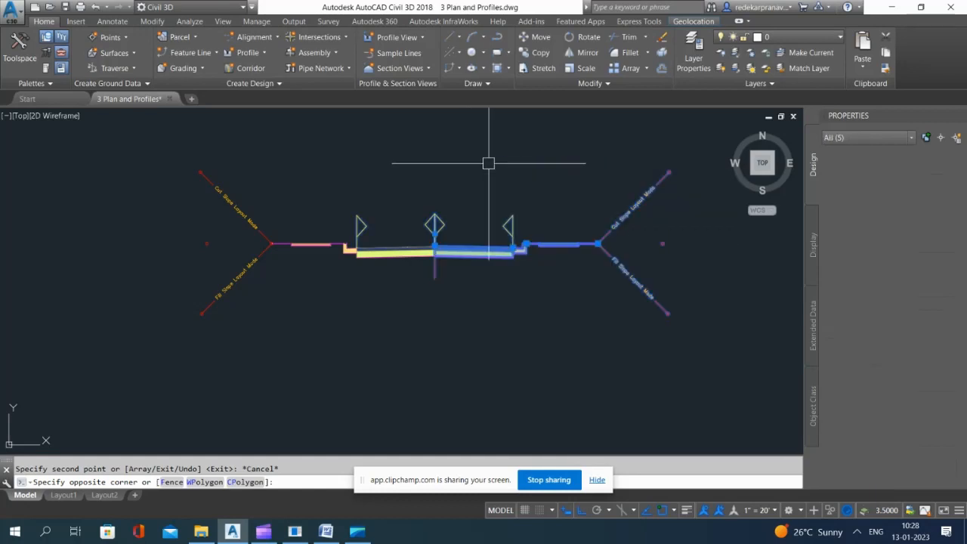
key(Delete)
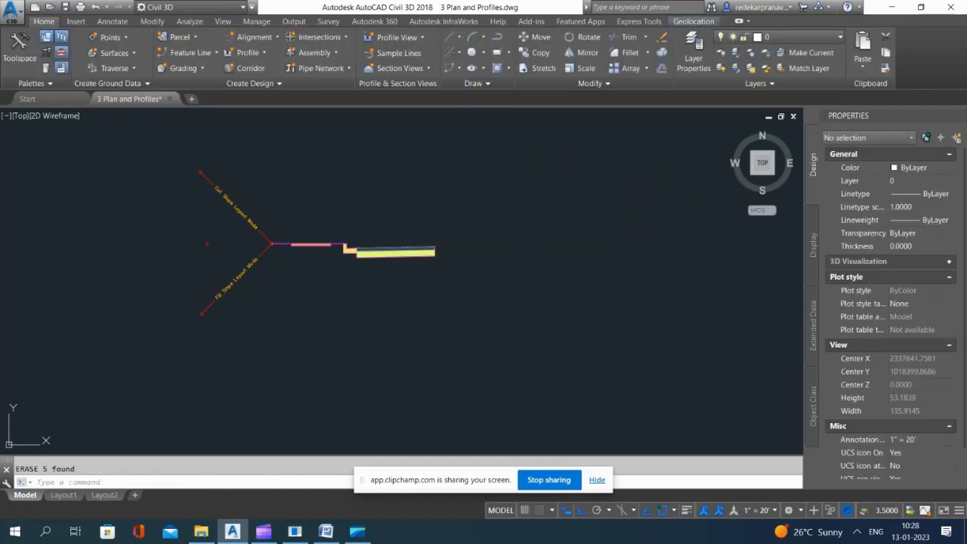
key(ctrl+z)
key(Escape)
Step: Erase the right-side daylight, sidewalk, curb and lane subassemblies from the upper copy, keeping its baseline and left half
text(e)
key(Return)
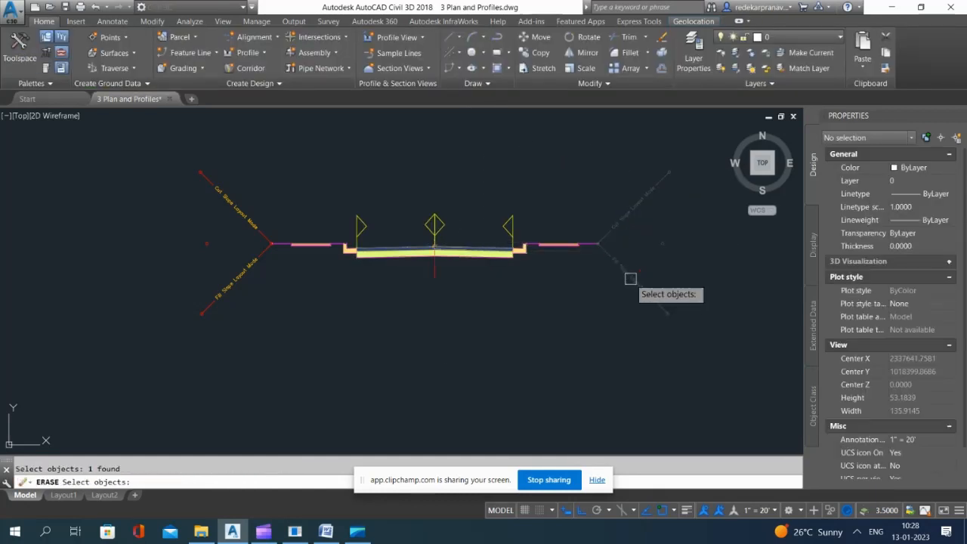
key(Return)
key(Return)
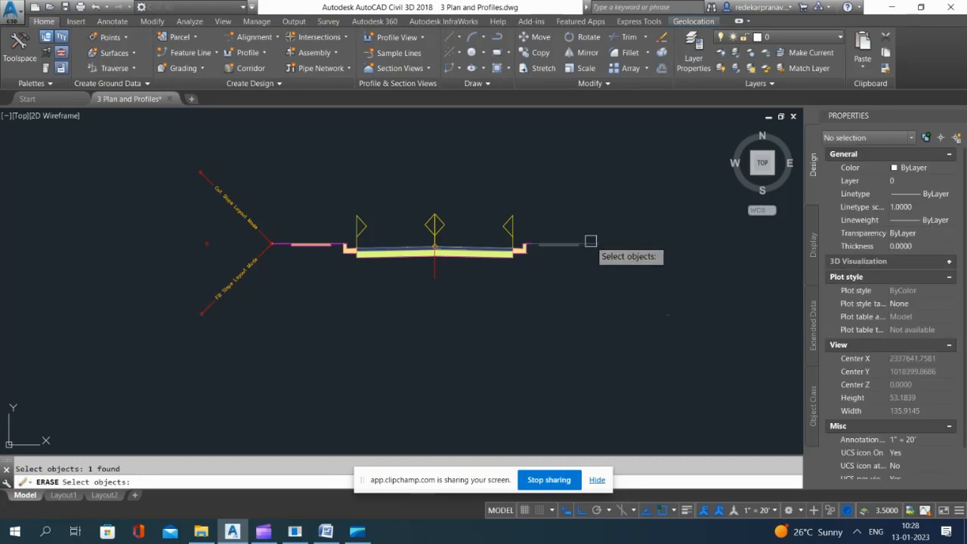
key(Return)
key(Return)
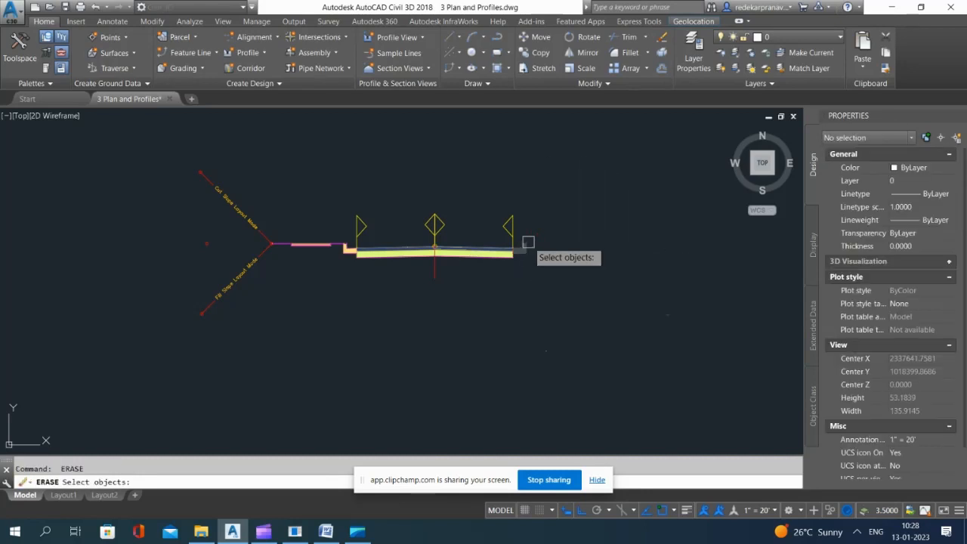
key(Return)
key(Return)
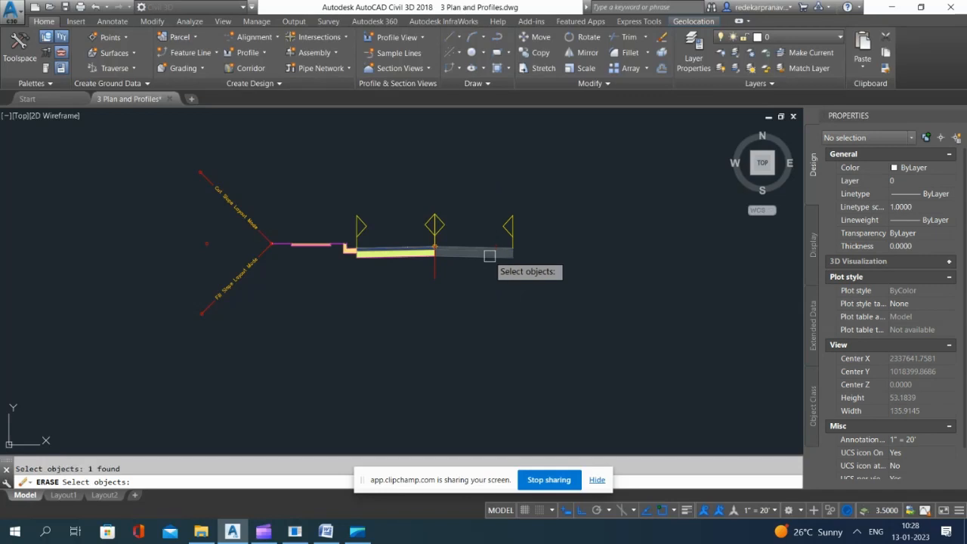
key(Return)
scroll(503, 247, down, 6)
key(Escape)
Step: Rename the left-half assembly as Basic Assembly-Left
scroll(493, 247, up, 4)
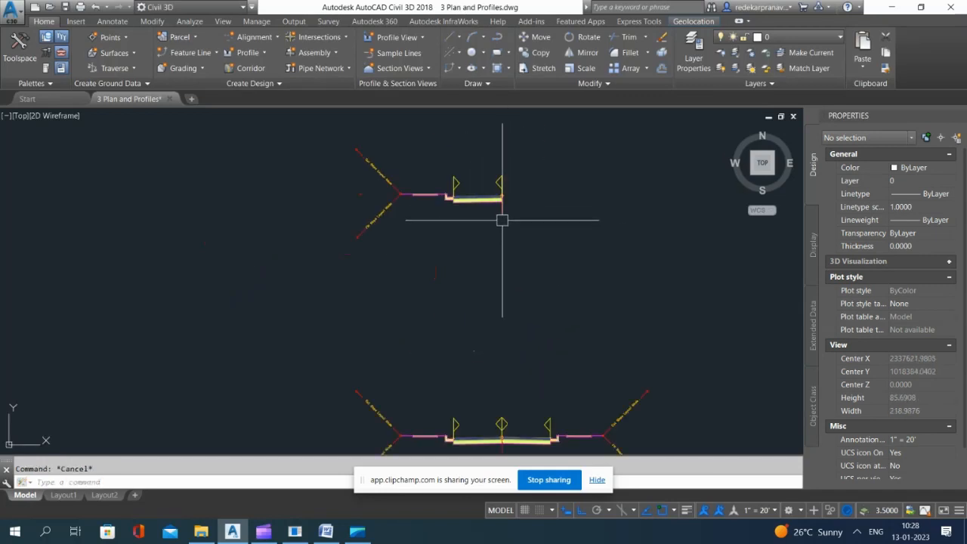
click(503, 219)
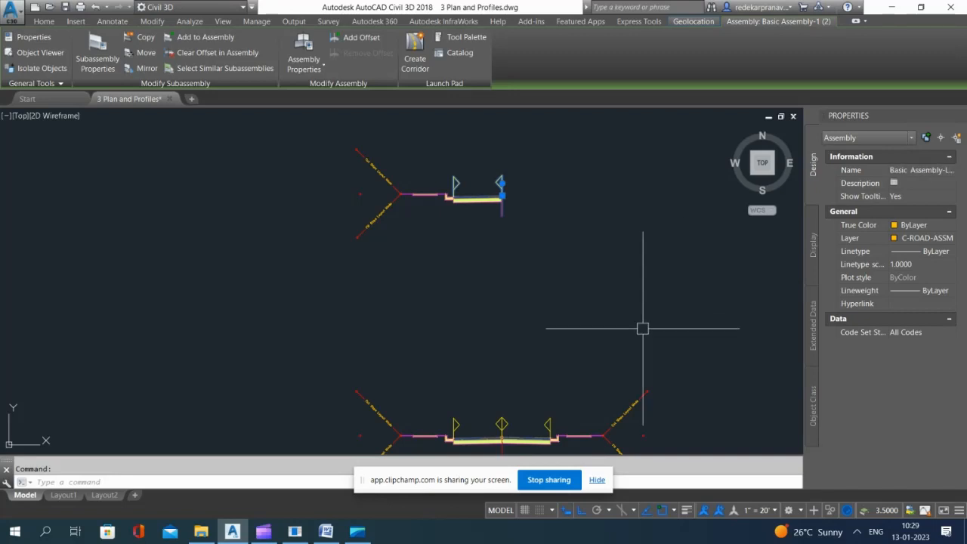
click(623, 257)
scroll(567, 294, down, 6)
key(Escape)
Step: Erase the left-side daylight, sidewalk, curb and lane subassemblies from the lower copy, keeping its baseline and right half
scroll(489, 287, up, 8)
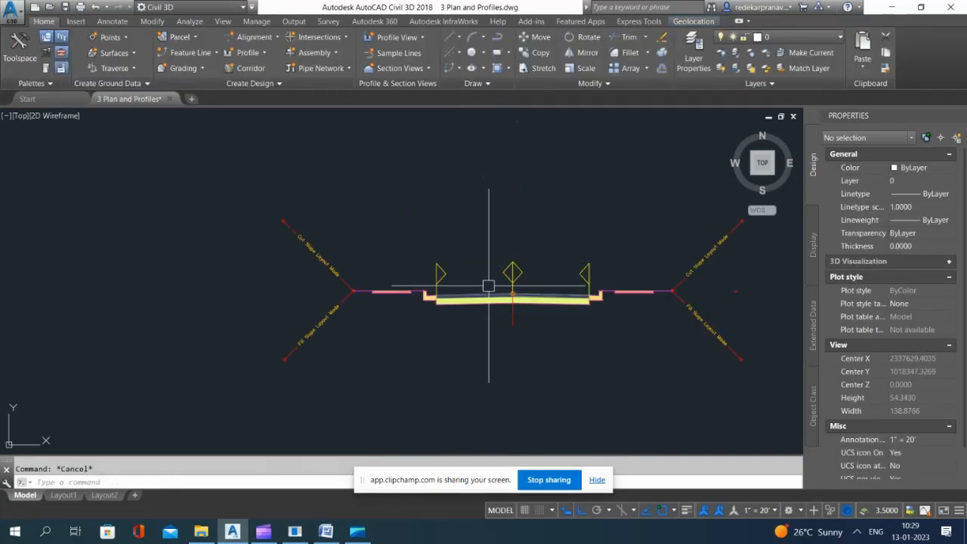
text(e)
key(Return)
click(328, 275)
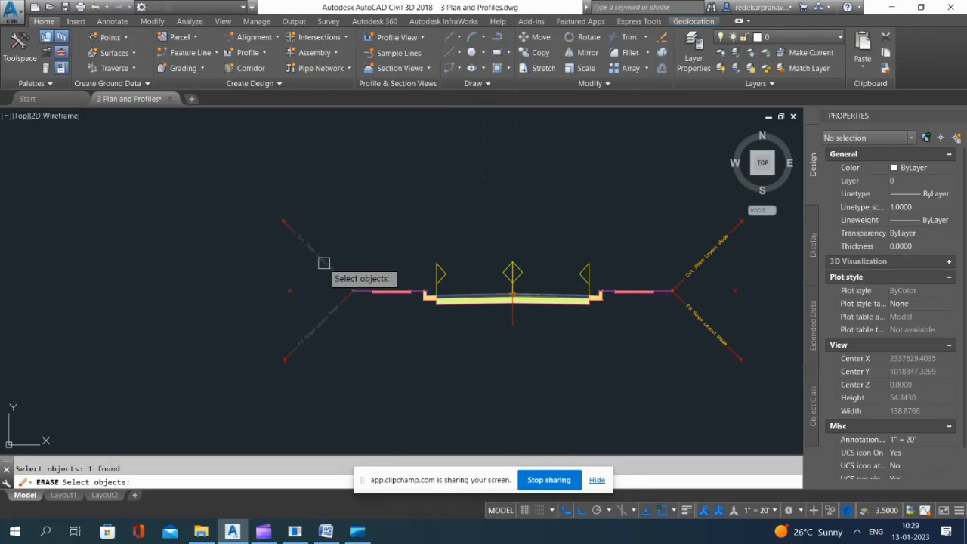
key(Return)
key(Return)
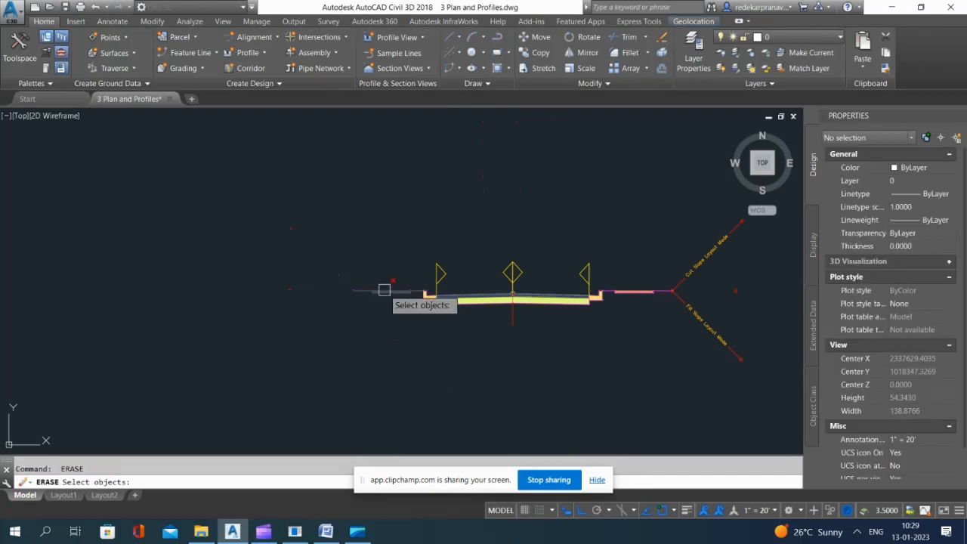
scroll(423, 301, up, 6)
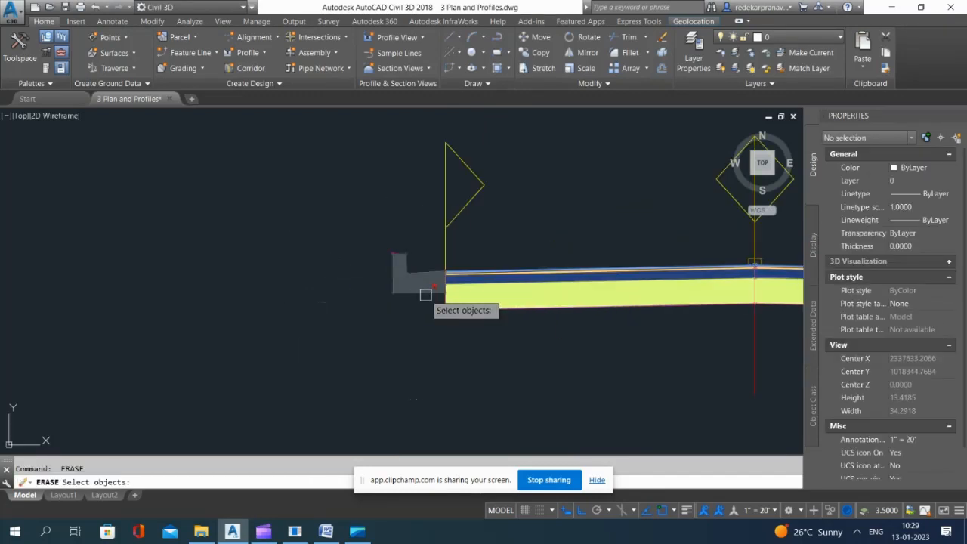
scroll(426, 293, down, 2)
click(481, 299)
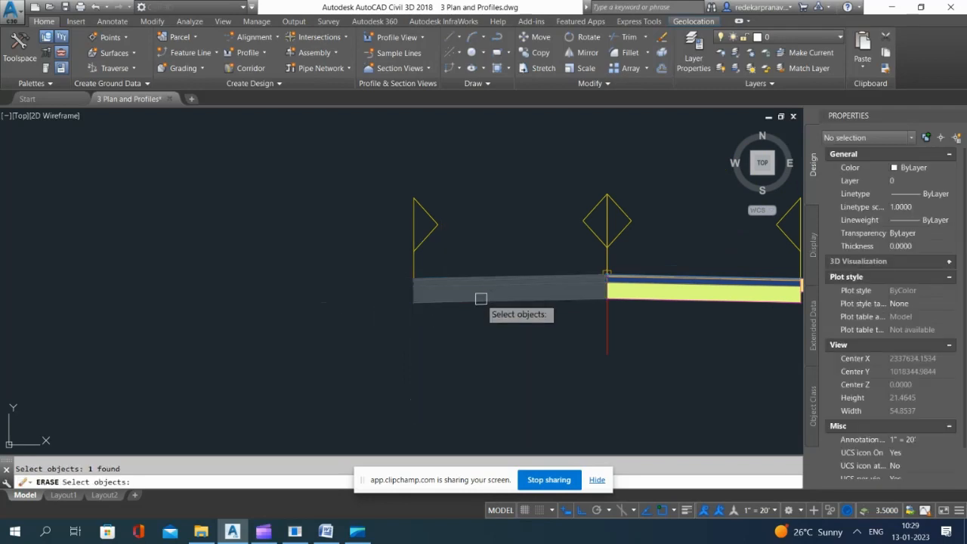
key(Return)
scroll(481, 300, down, 10)
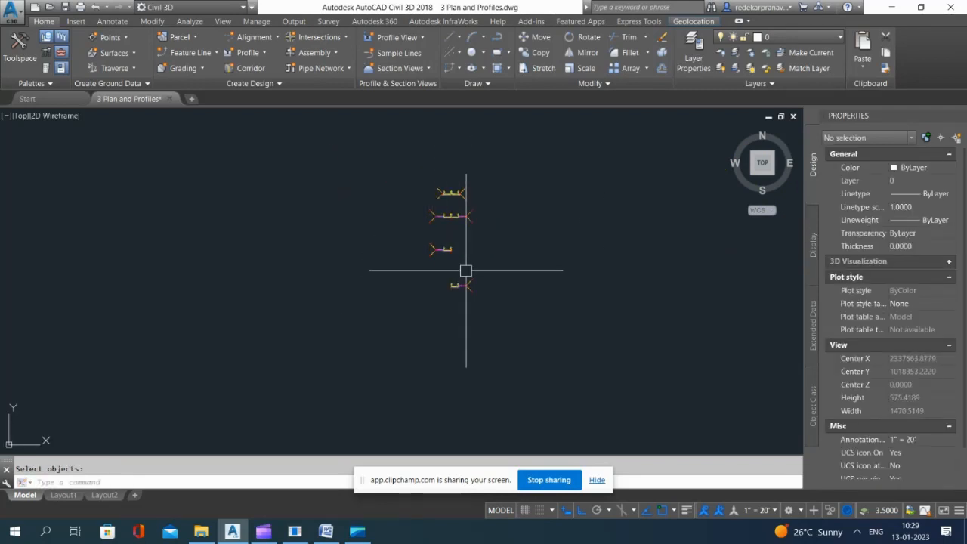
Step: Review the common and intersection assemblies offered in the tool palettes beside the placed road assemblies, then close the palettes
scroll(467, 274, up, 2)
scroll(469, 290, down, 5)
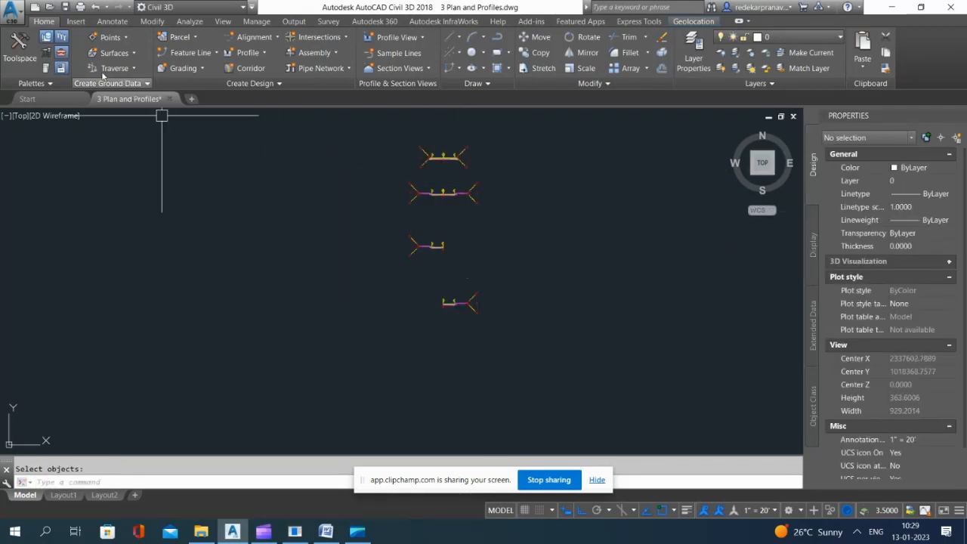
click(47, 68)
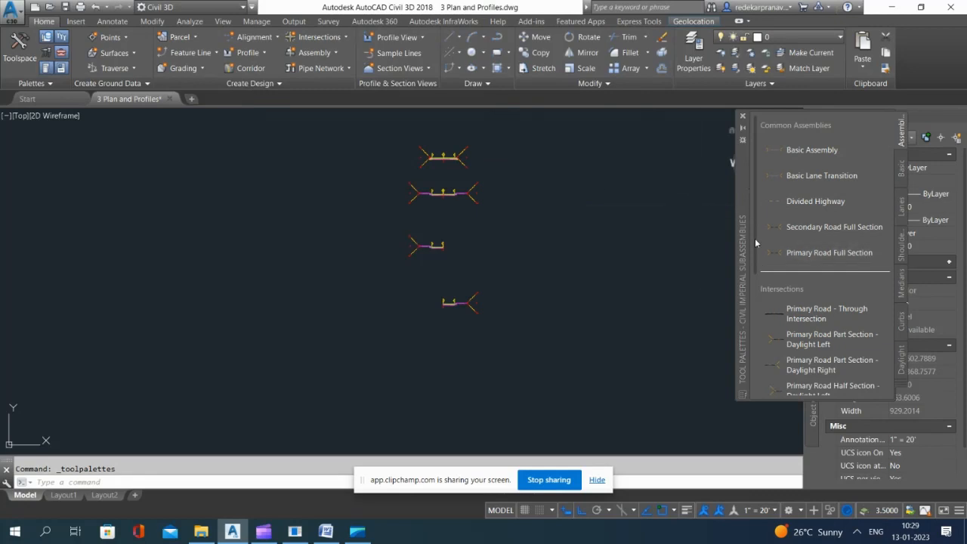
scroll(452, 192, up, 10)
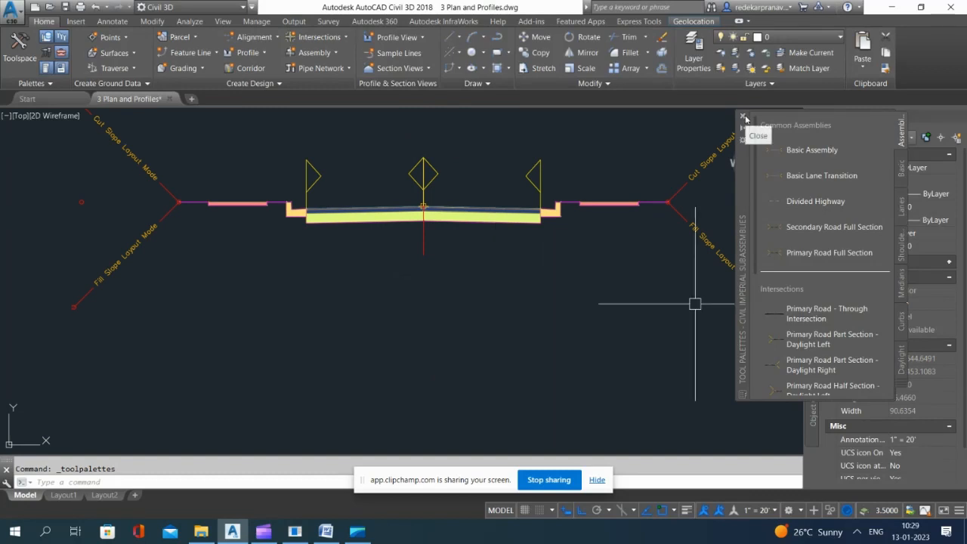
click(745, 119)
scroll(559, 263, down, 5)
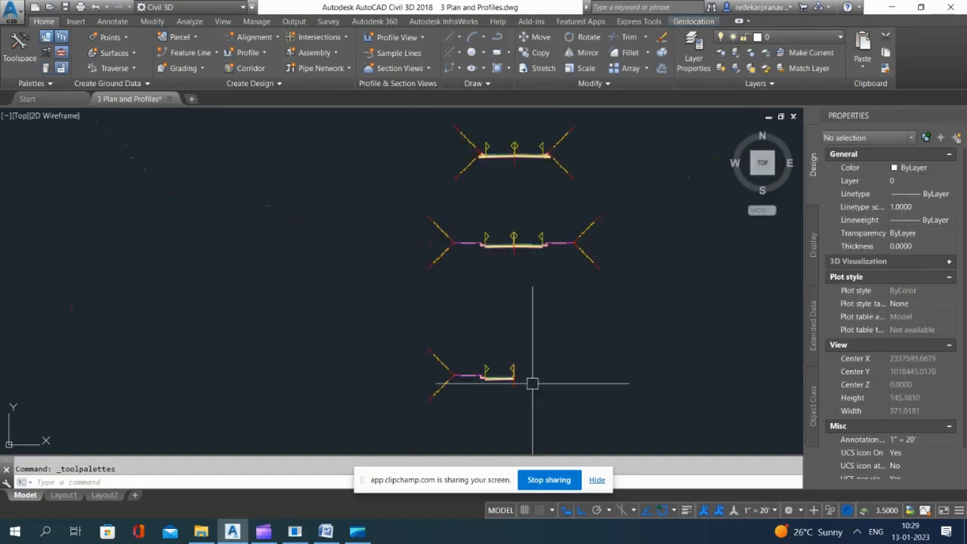
Step: Rename the right-half assembly at the bottom of the column as Basic Assembly-Rigth
scroll(554, 206, down, 6)
scroll(554, 296, up, 8)
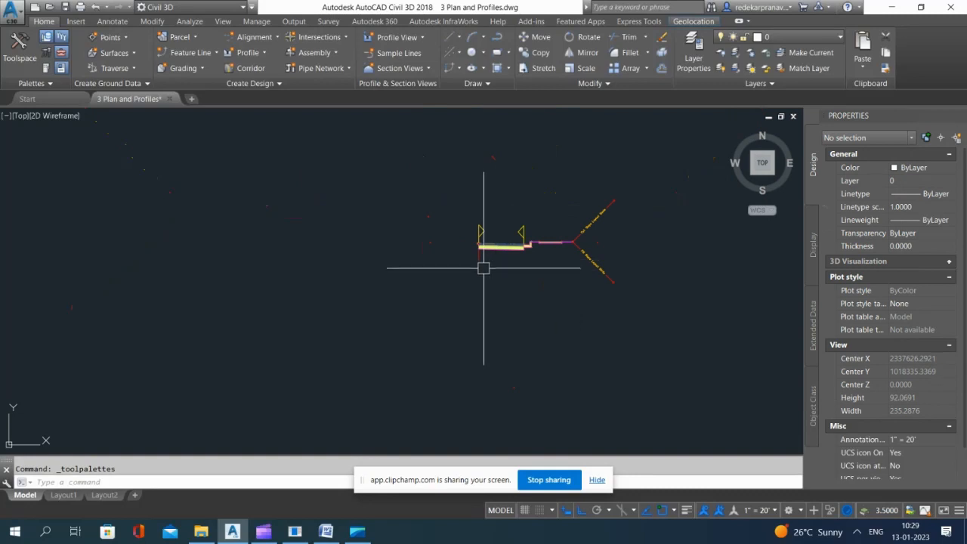
click(482, 265)
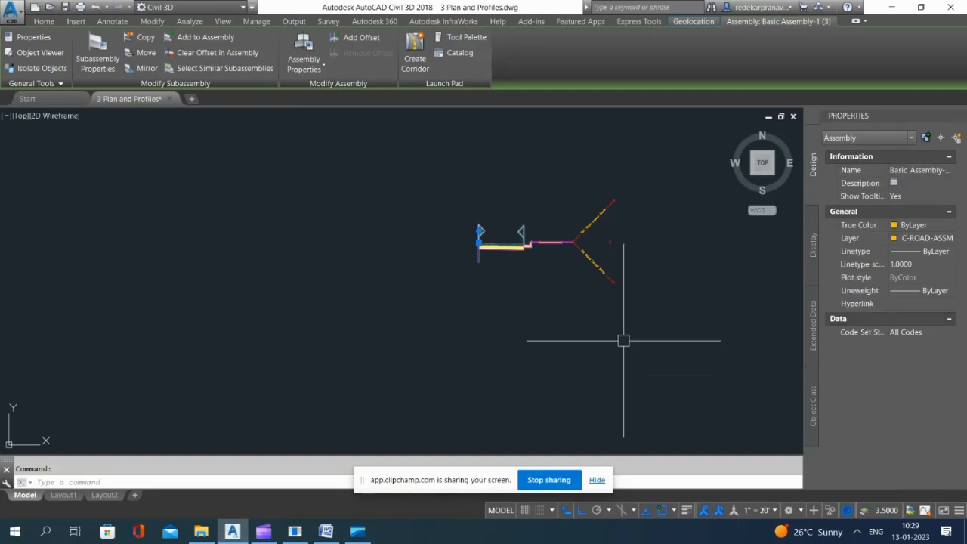
double_click(559, 367)
key(Escape)
Step: Change the name of the left-half assembly to Basic Left
scroll(553, 359, down, 4)
scroll(521, 251, up, 6)
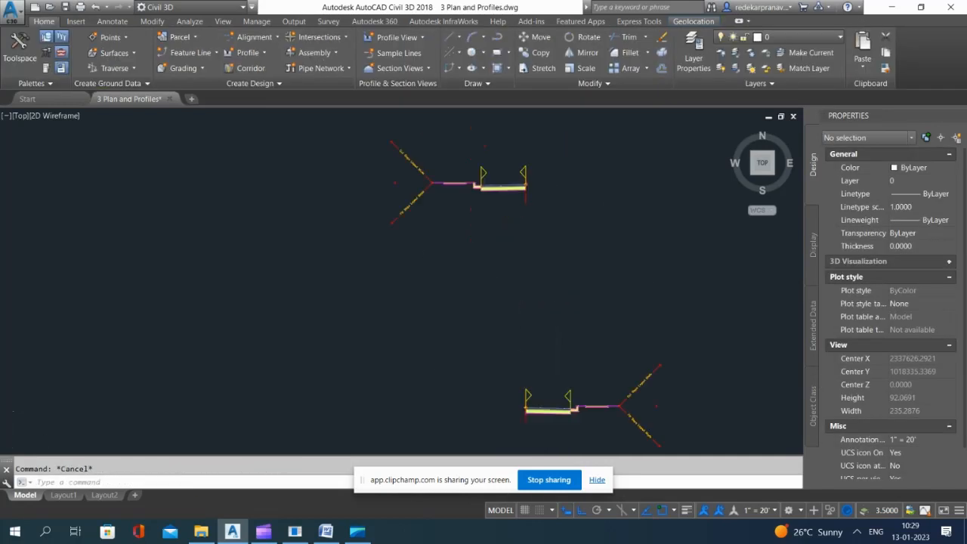
click(527, 168)
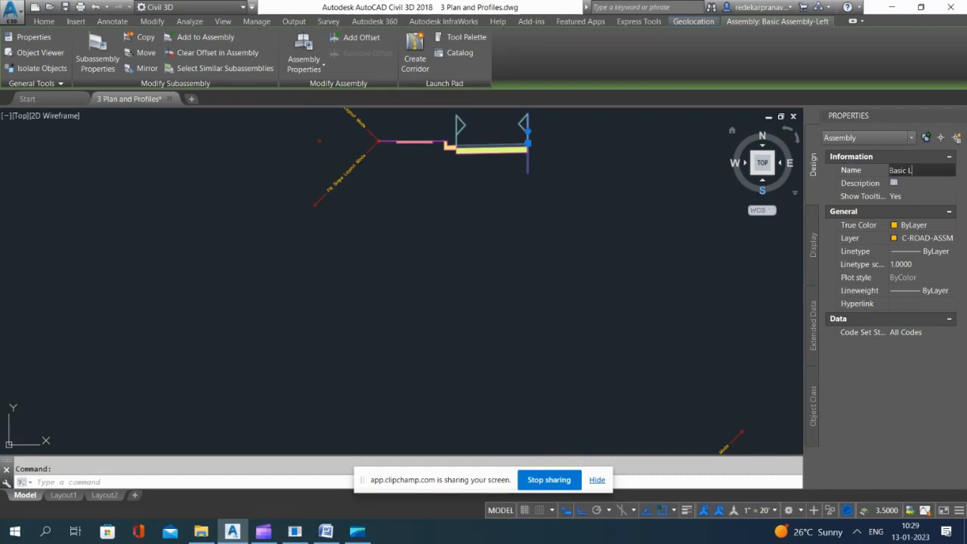
key(Return)
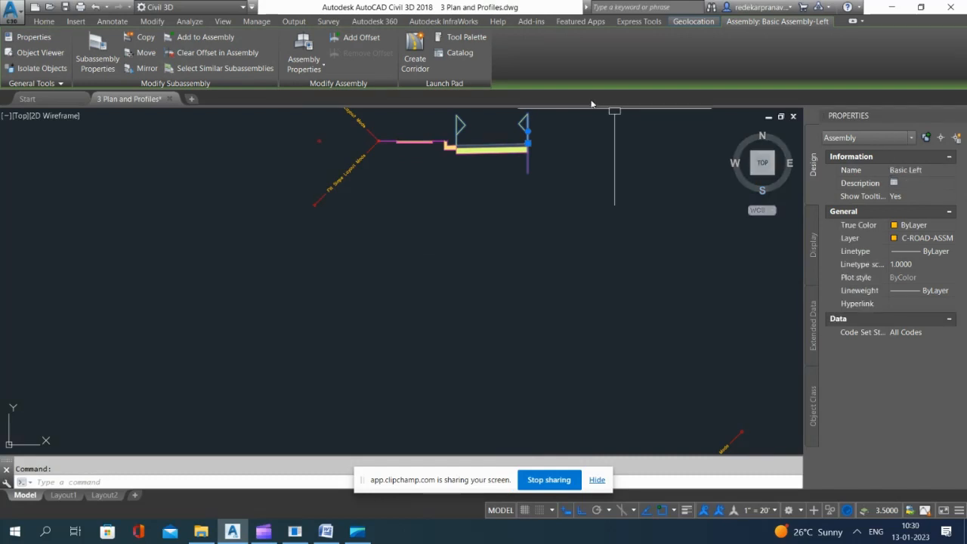
scroll(500, 189, down, 5)
key(Escape)
Step: Open the name of the right-half assembly for editing
scroll(496, 284, up, 5)
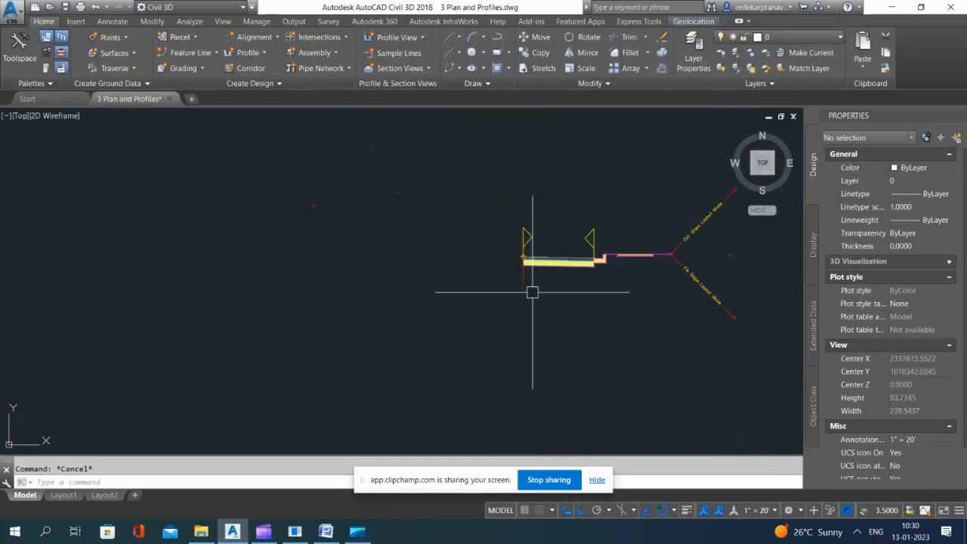
click(524, 287)
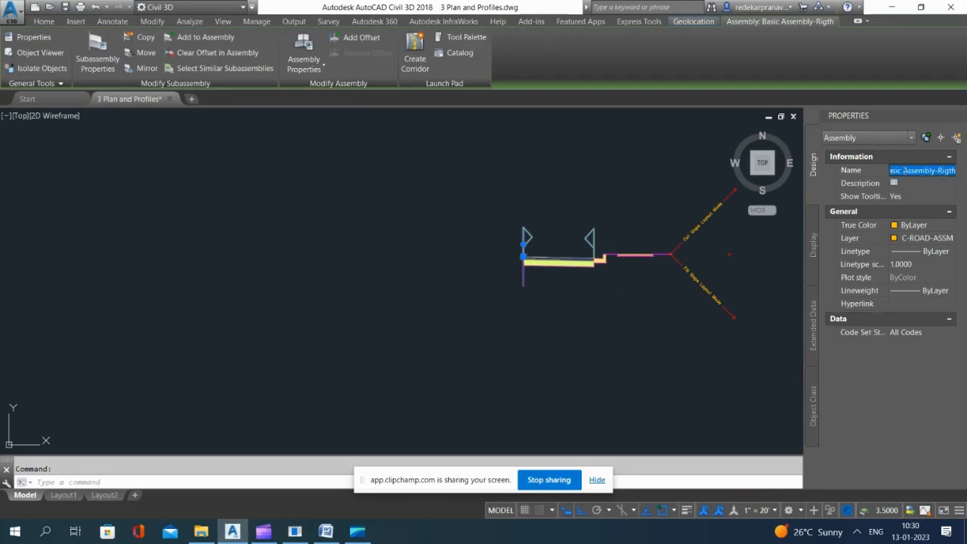
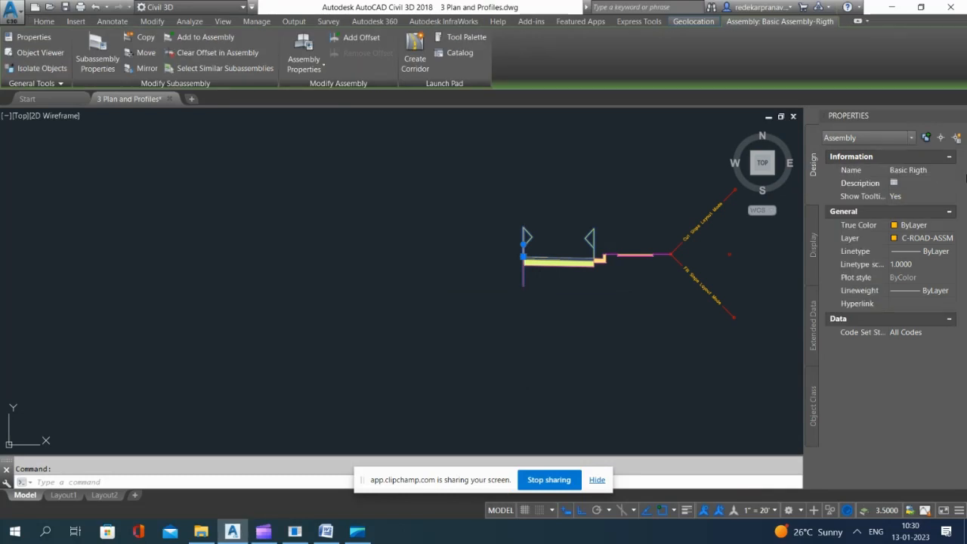
Step: Deselect the right-half assembly and erase the cut and fill slope subassembly from the left-half road assembly
click(550, 180)
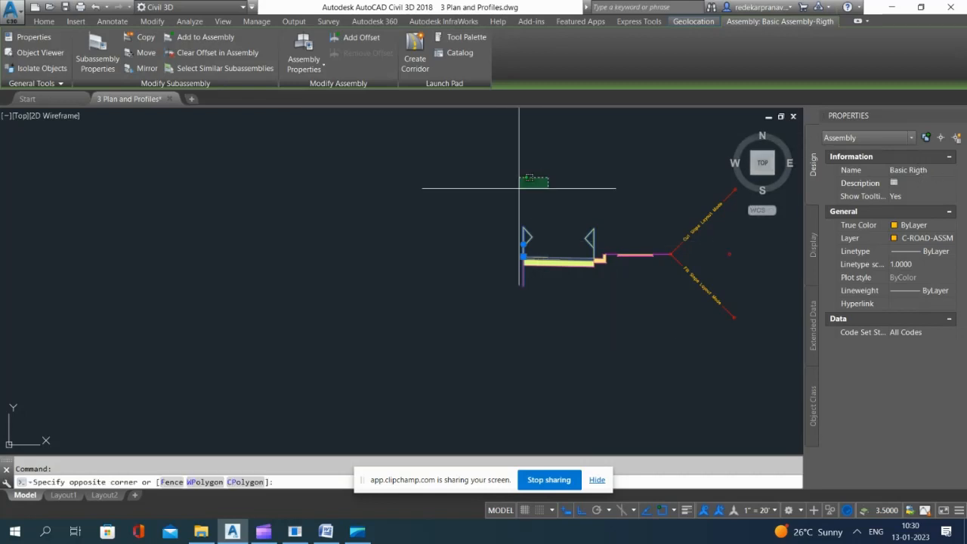
scroll(585, 229, down, 4)
key(Escape)
scroll(420, 143, up, 2)
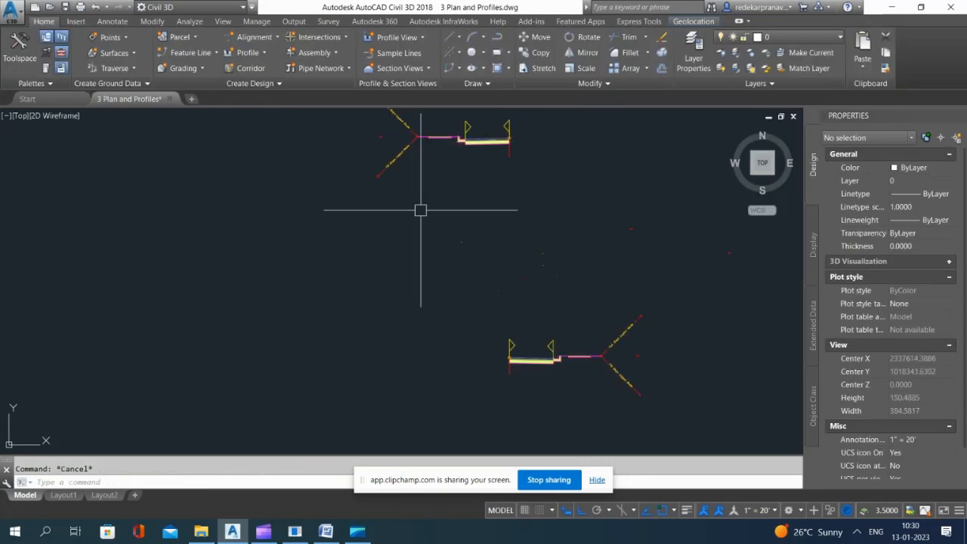
scroll(420, 292, down, 2)
scroll(410, 197, up, 2)
text(e)
key(Return)
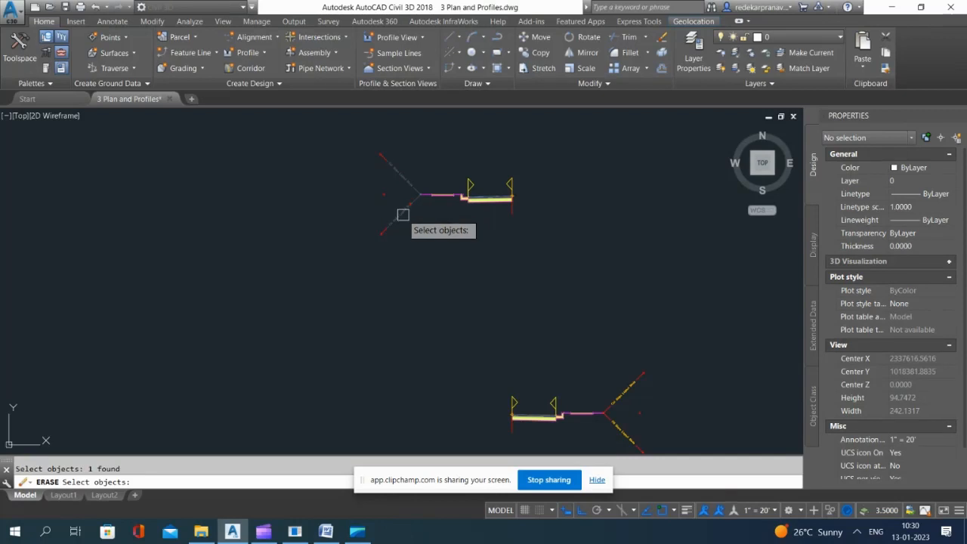
key(Return)
Step: Erase the cut and fill slope subassembly from the outer end of the right-half road assembly
text(e)
key(Return)
click(643, 380)
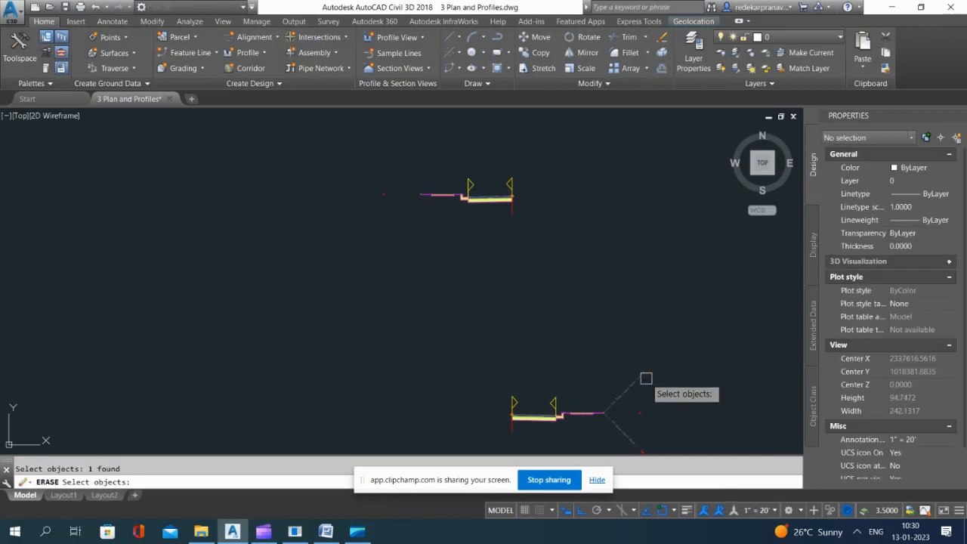
key(Return)
Step: Erase the cut and fill slope subassemblies from both sides of the full road assembly with sidewalks
scroll(514, 322, down, 2)
scroll(552, 181, up, 2)
key(Return)
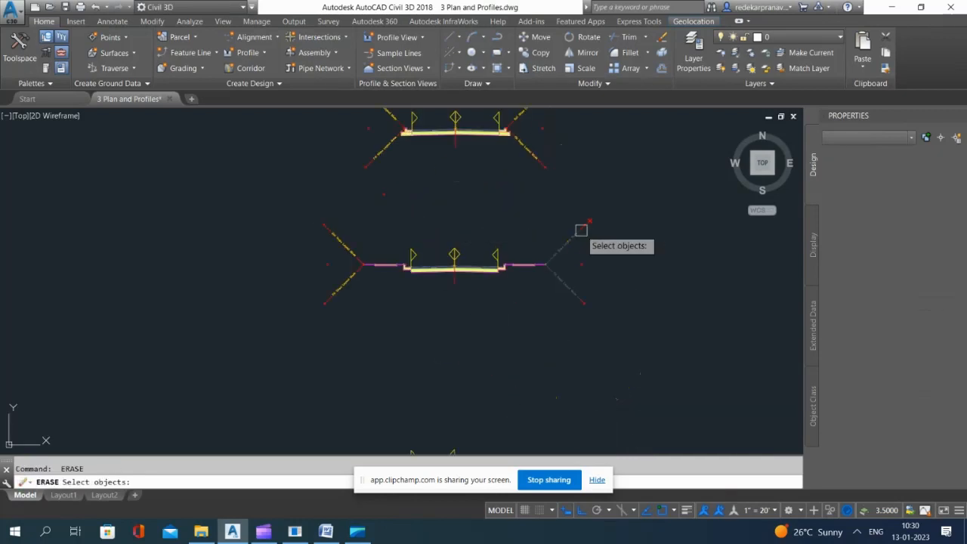
click(581, 231)
click(334, 239)
key(Return)
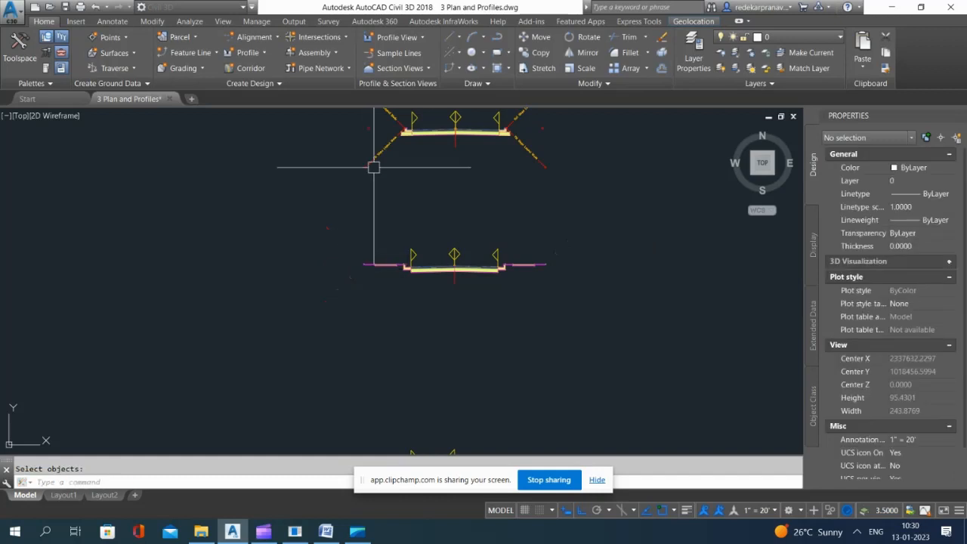
Step: Erase the cut and fill slopes from both sides of the full road assembly without sidewalks
key(Return)
click(379, 158)
key(Return)
key(Return)
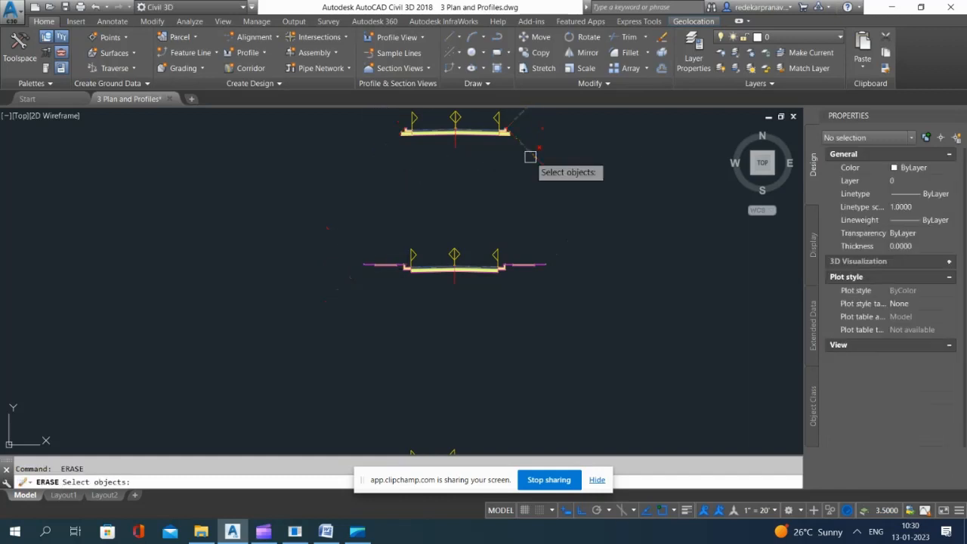
click(532, 155)
key(Return)
scroll(482, 179, down, 4)
key(Escape)
scroll(481, 359, up, 8)
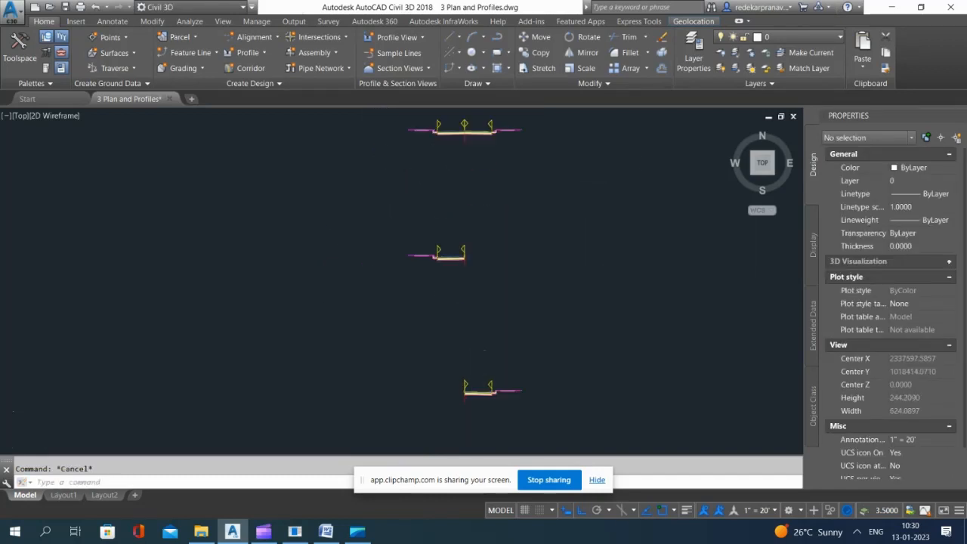
Step: Draw a vertical construction line through the baseline of the right-half assembly
scroll(482, 259, down, 7)
scroll(514, 194, down, 8)
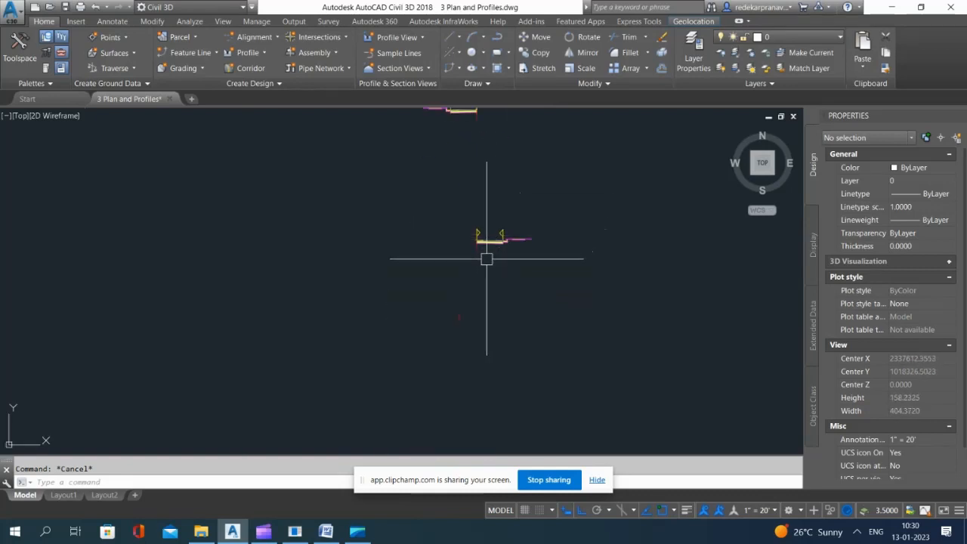
key(Return)
text(v)
key(Return)
scroll(479, 251, up, 4)
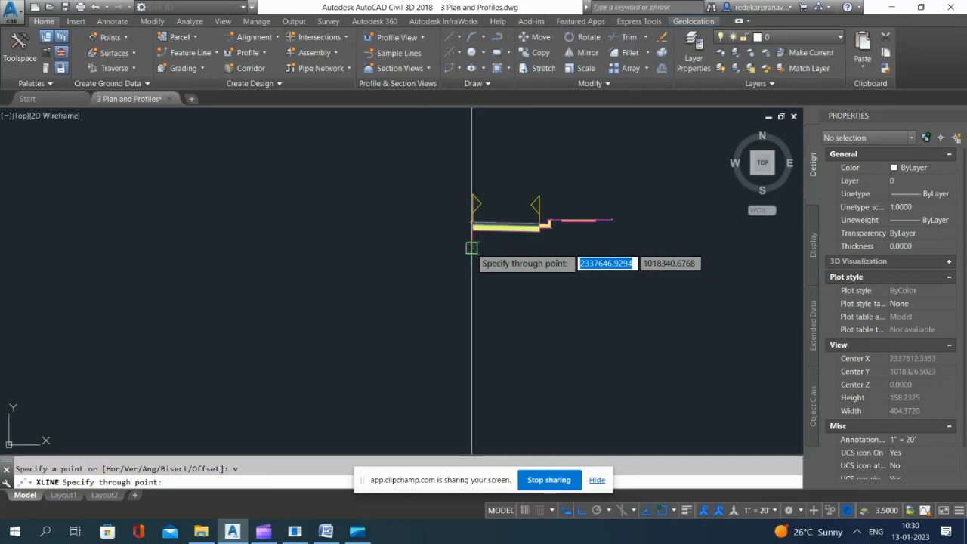
click(472, 247)
key(Escape)
Step: Offset the vertical construction line 13 units towards the curb side of the right-half assembly
text(o)
key(Return)
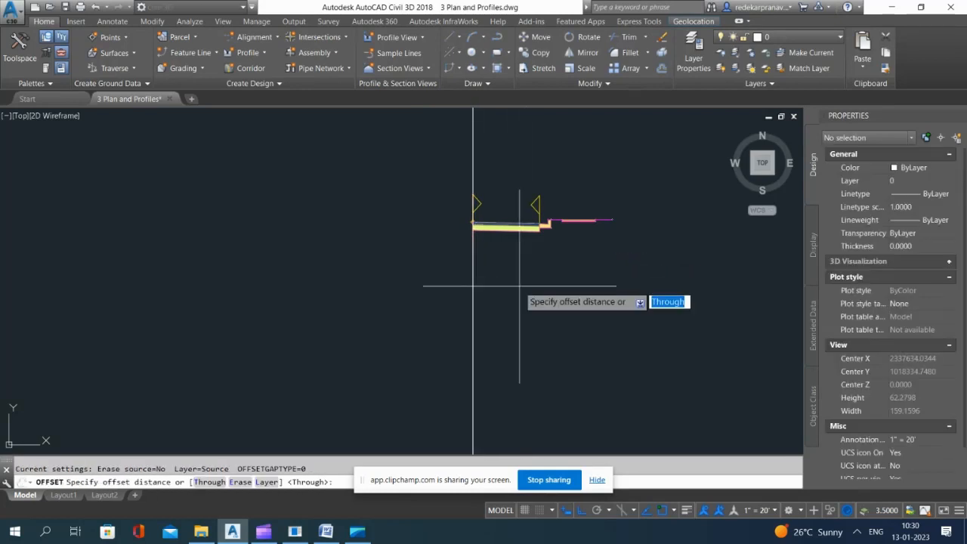
text(13)
key(Return)
click(473, 327)
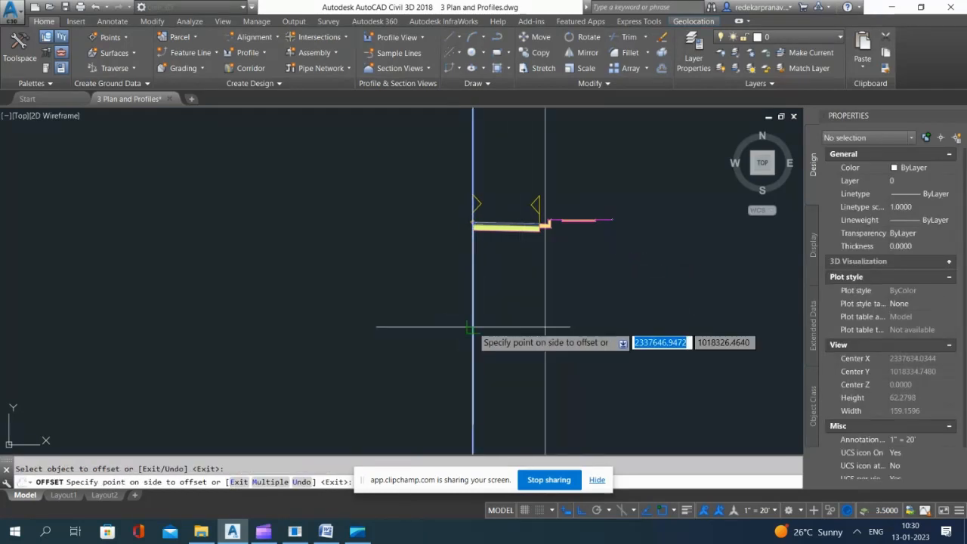
click(585, 330)
key(Escape)
Step: Measure the distance between the two vertical construction lines on the right-half assembly
scroll(520, 219, up, 5)
scroll(529, 276, down, 5)
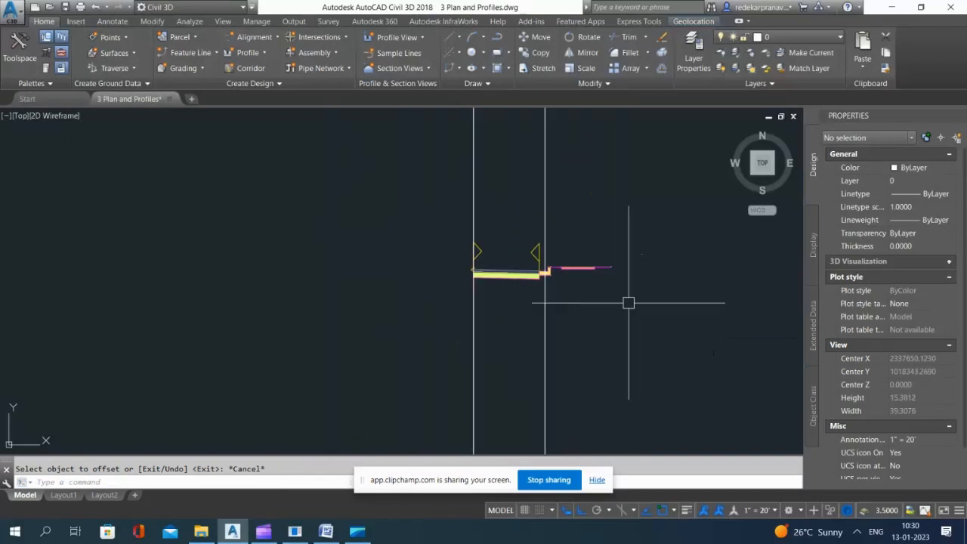
text(di)
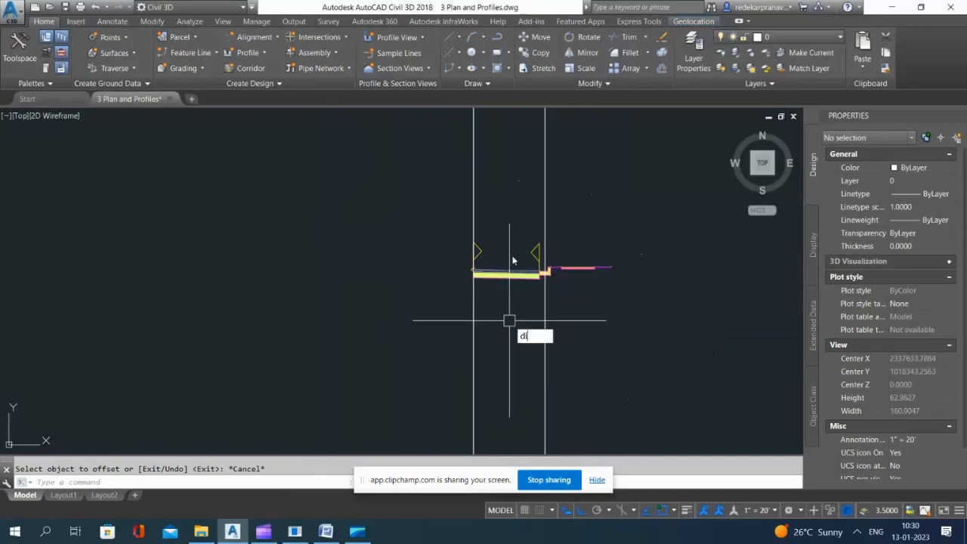
text(st)
key(Return)
click(474, 201)
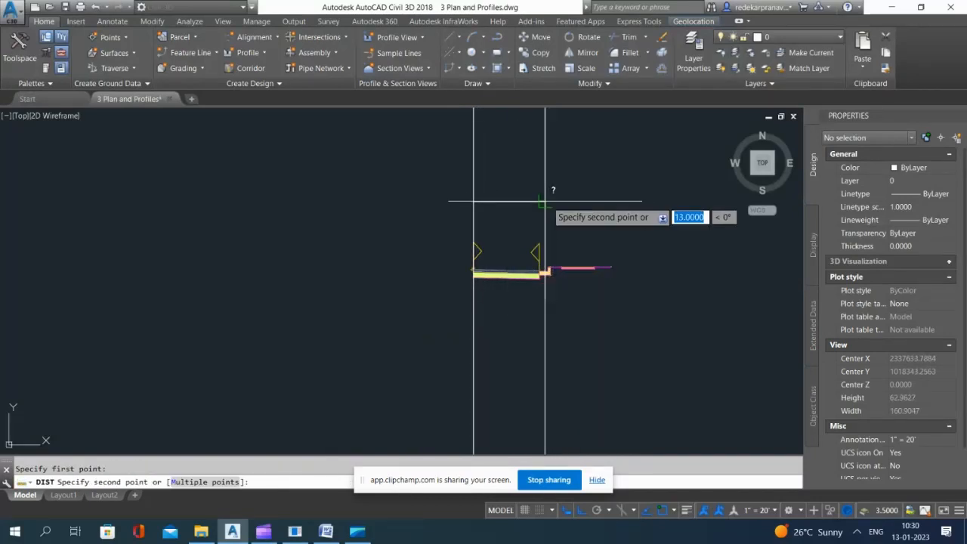
click(545, 275)
key(Escape)
Step: Set the width of the right-half assembly's lane to 10.5 ft and regenerate the drawing
scroll(541, 273, up, 6)
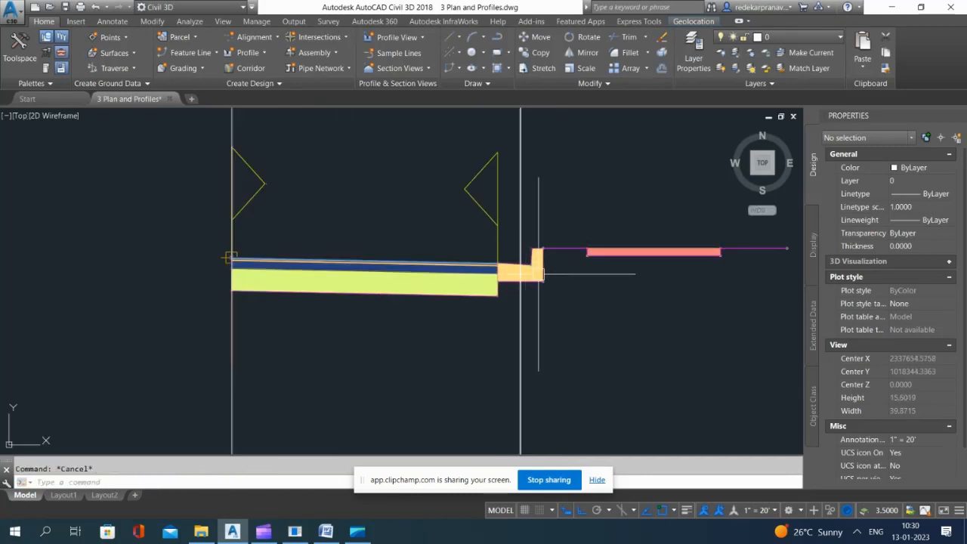
scroll(538, 274, up, 2)
scroll(492, 308, down, 1)
click(384, 302)
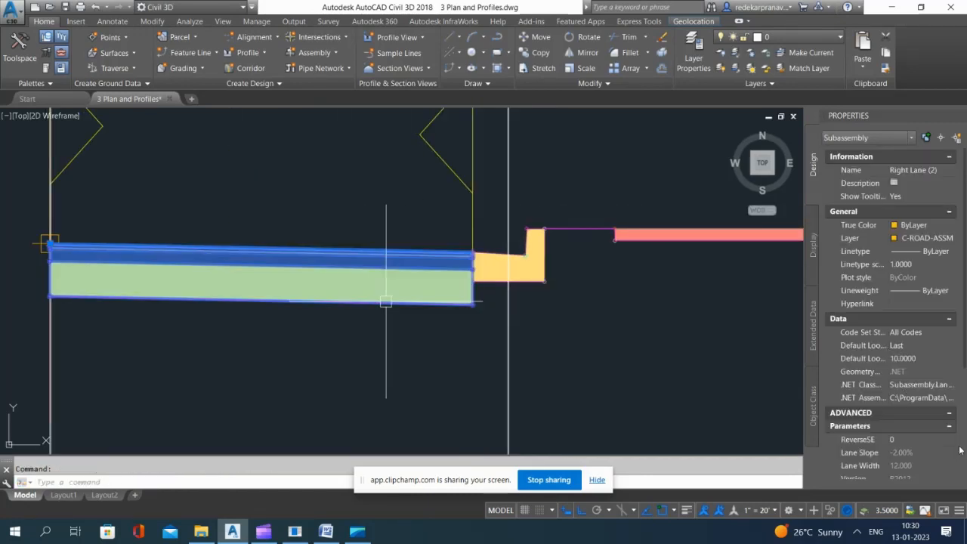
scroll(919, 425, down, 3)
click(915, 381)
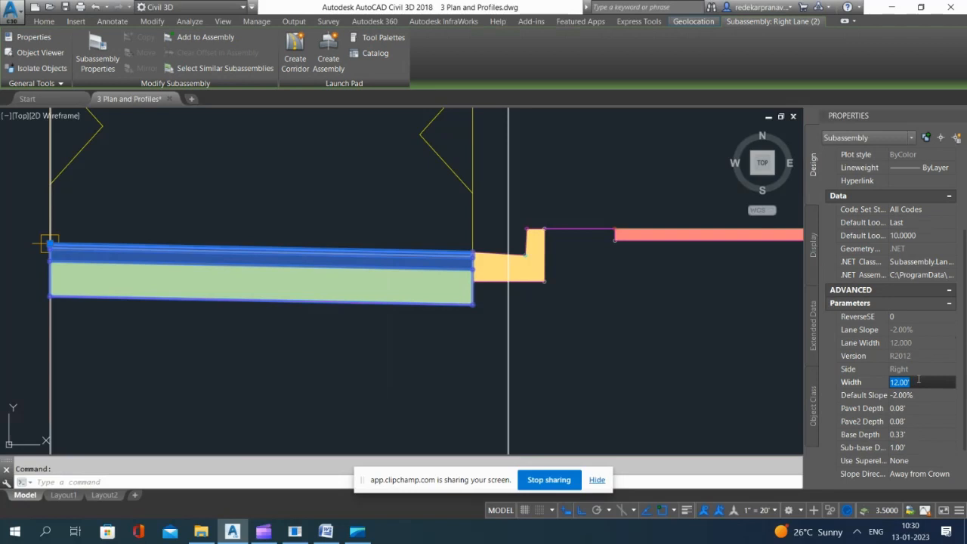
text(10.5)
key(Return)
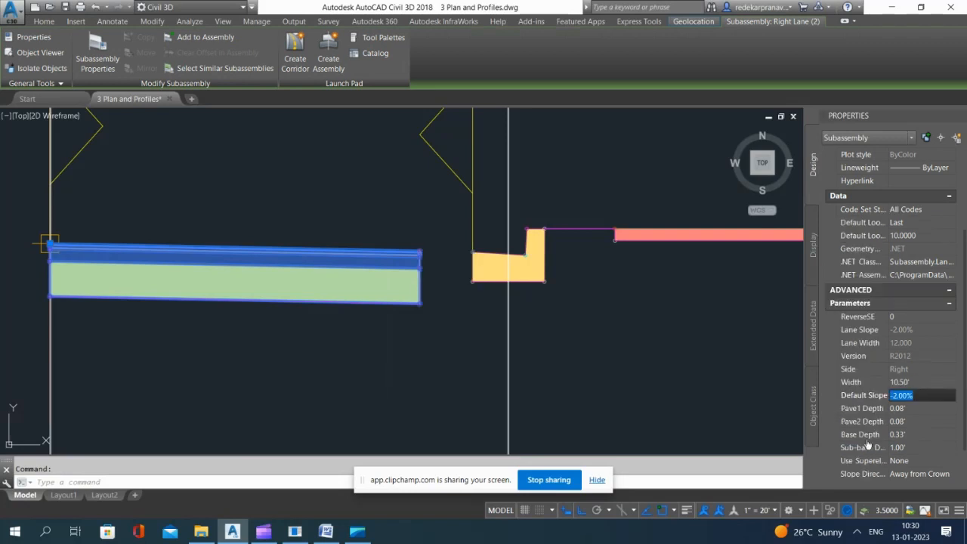
key(Escape)
text(re)
key(Return)
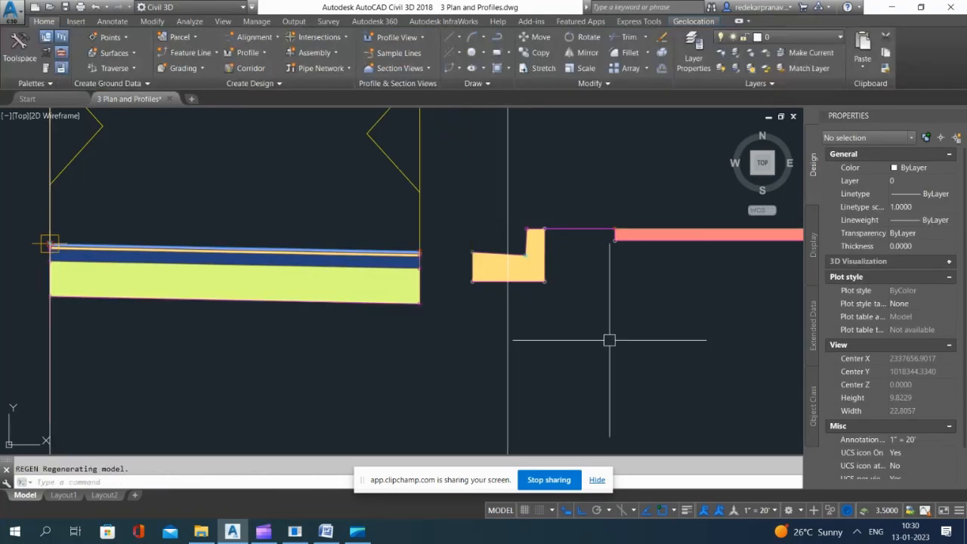
click(476, 273)
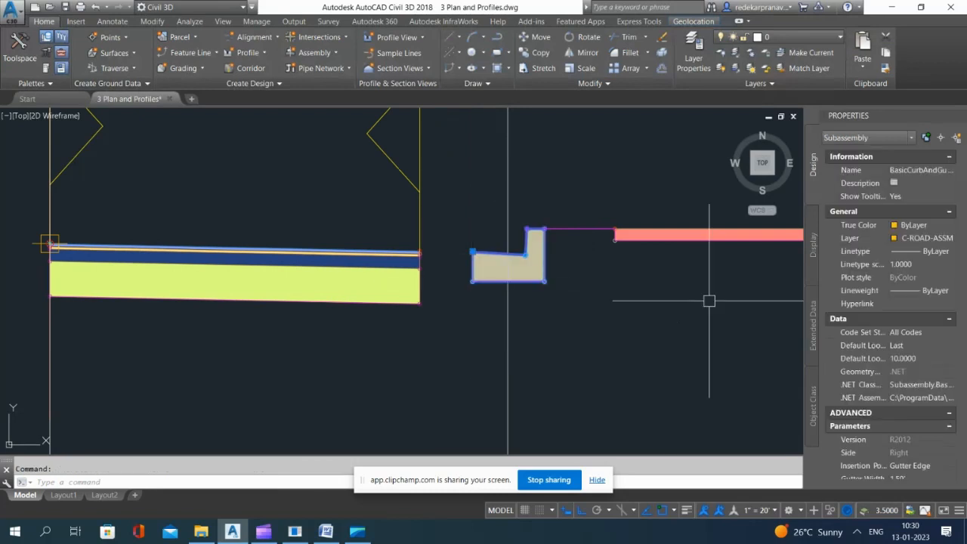
key(Escape)
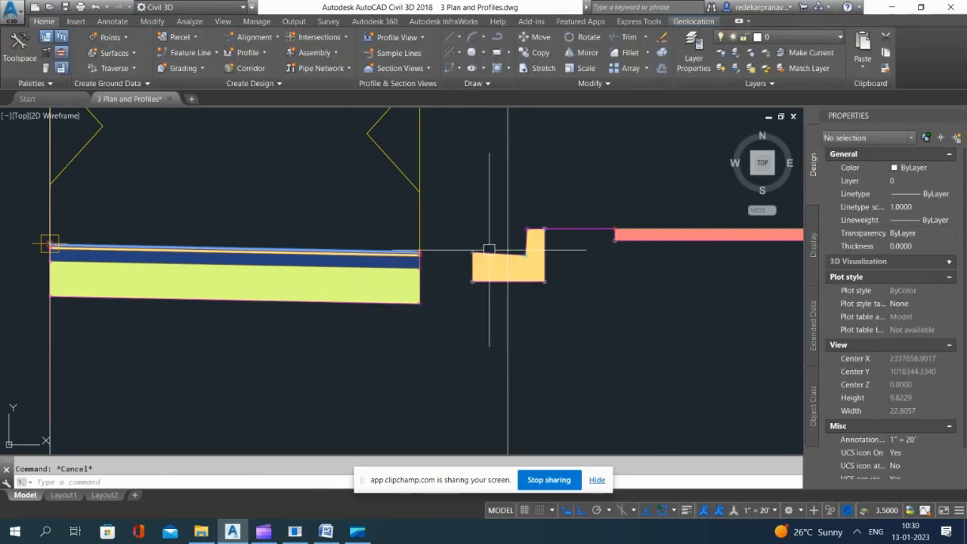
click(487, 261)
click(487, 261)
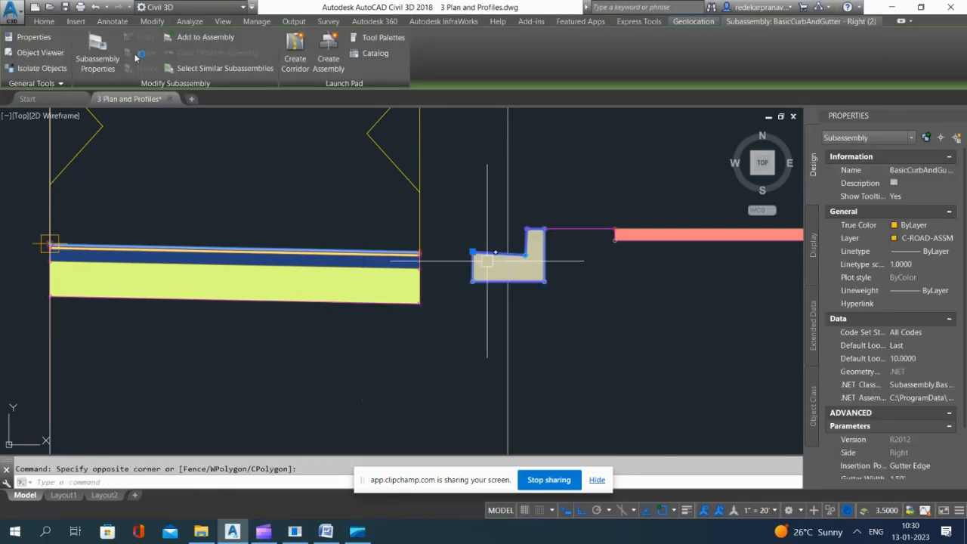
key(Escape)
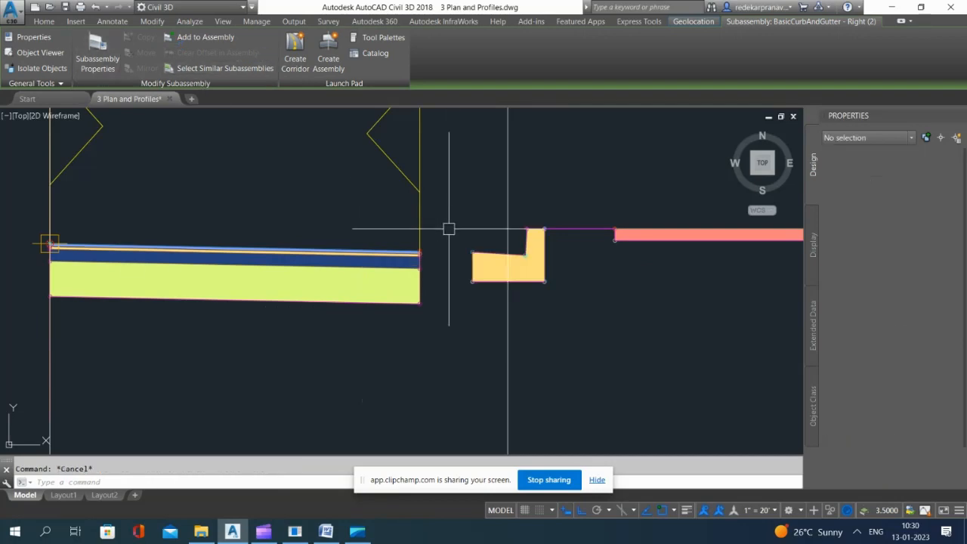
Step: Move the curb and gutter from its inner top corner to the outer top corner of the 10.5 ft lane
click(473, 269)
click(486, 269)
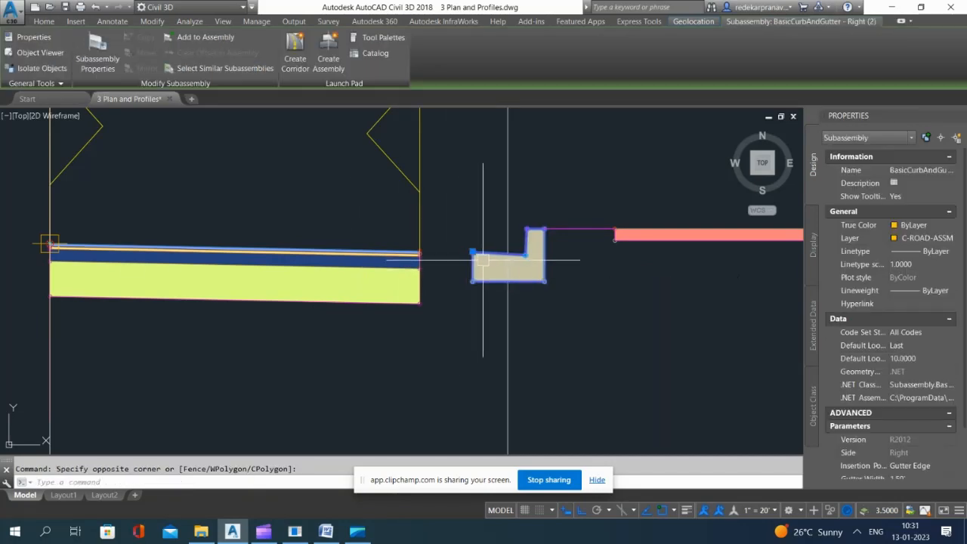
text(m)
key(Return)
scroll(481, 258, up, 2)
scroll(474, 253, up, 4)
click(461, 241)
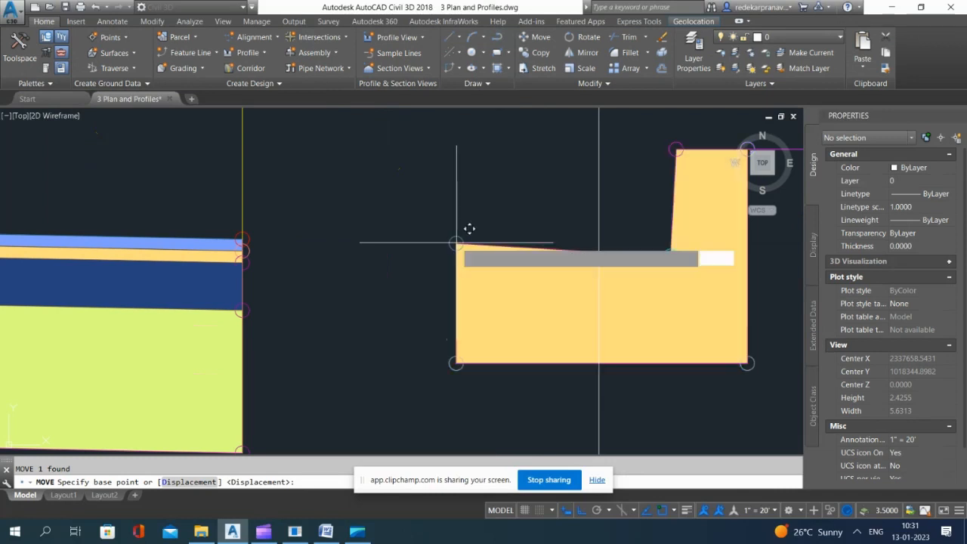
click(239, 242)
scroll(540, 257, down, 4)
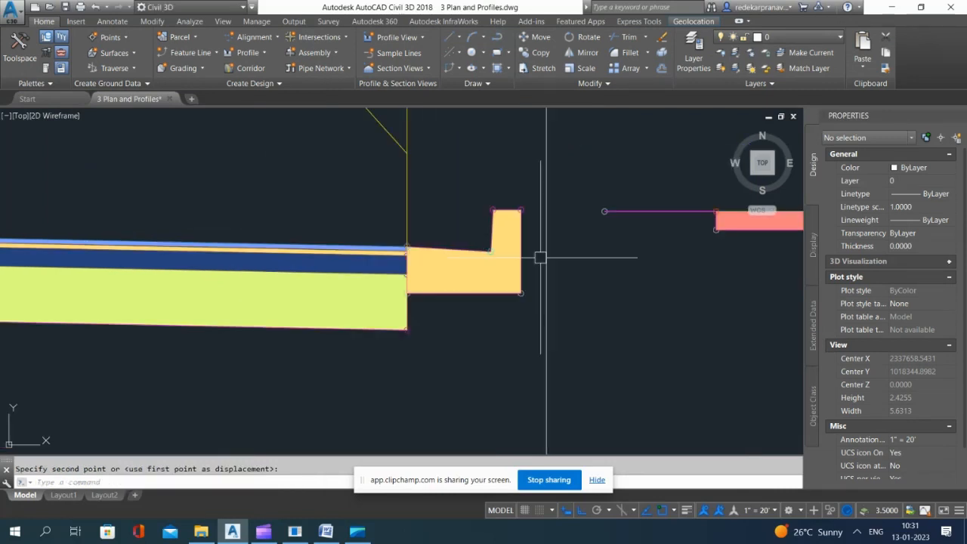
Step: Set the width of the right-half assembly's lane to 11.5 ft and deselect it
click(363, 327)
scroll(906, 394, down, 5)
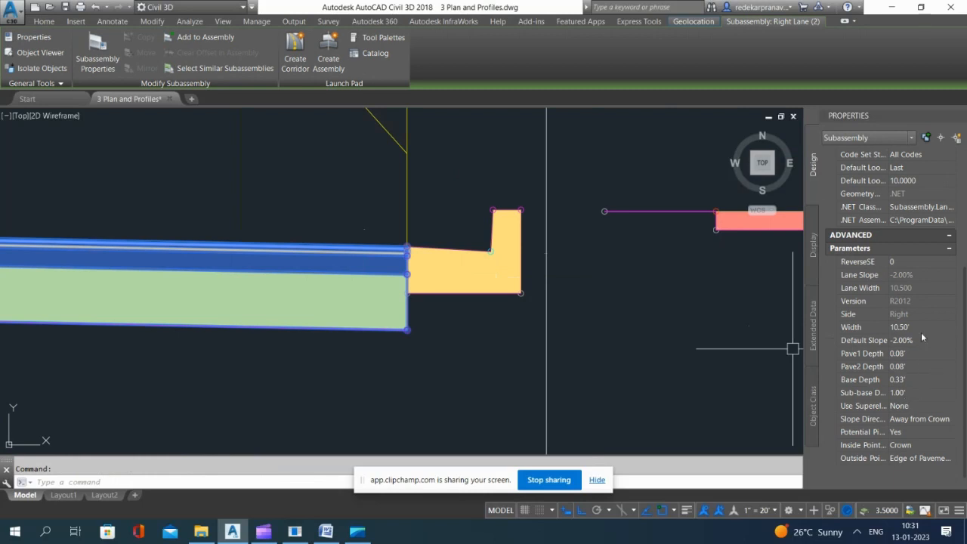
click(923, 329)
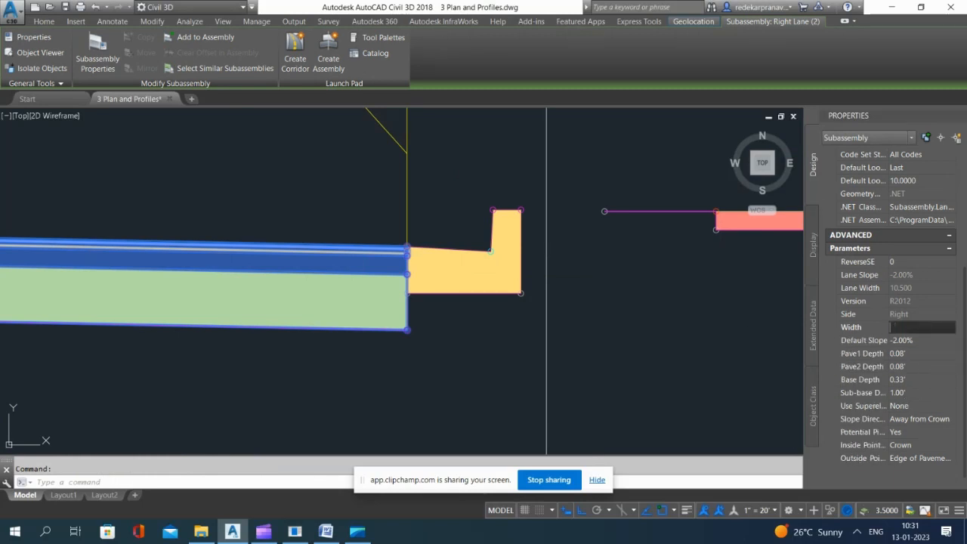
text(11.5)
key(Return)
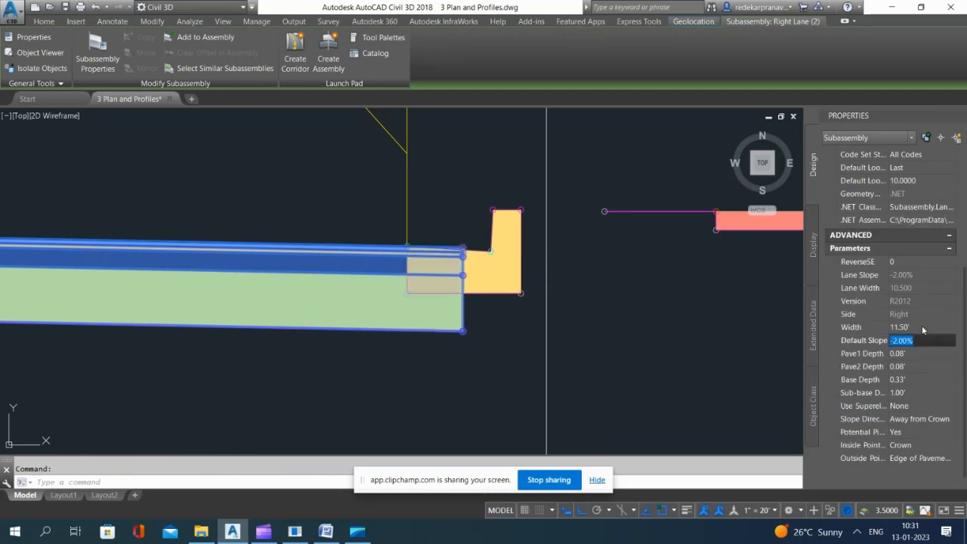
click(702, 281)
key(Escape)
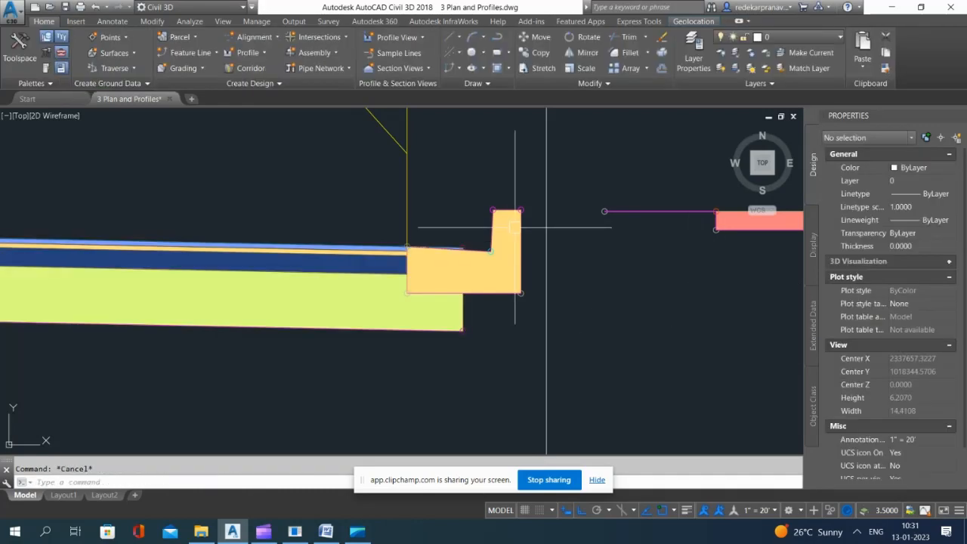
Step: Move the curb and gutter 1 ft outward from its inner top corner to the outer edge of the 11.5 ft lane
click(522, 205)
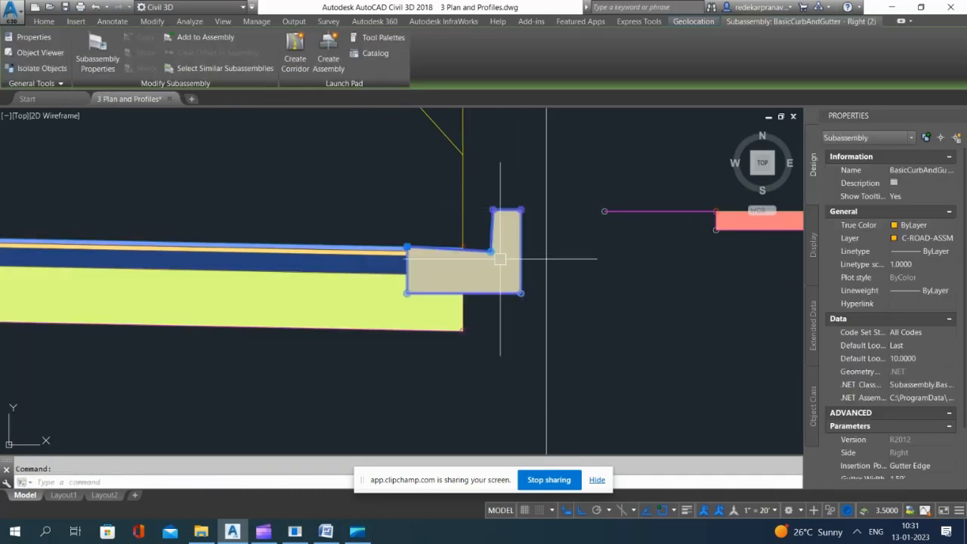
key(m)
key(space)
scroll(408, 240, up, 2)
scroll(409, 240, up, 1)
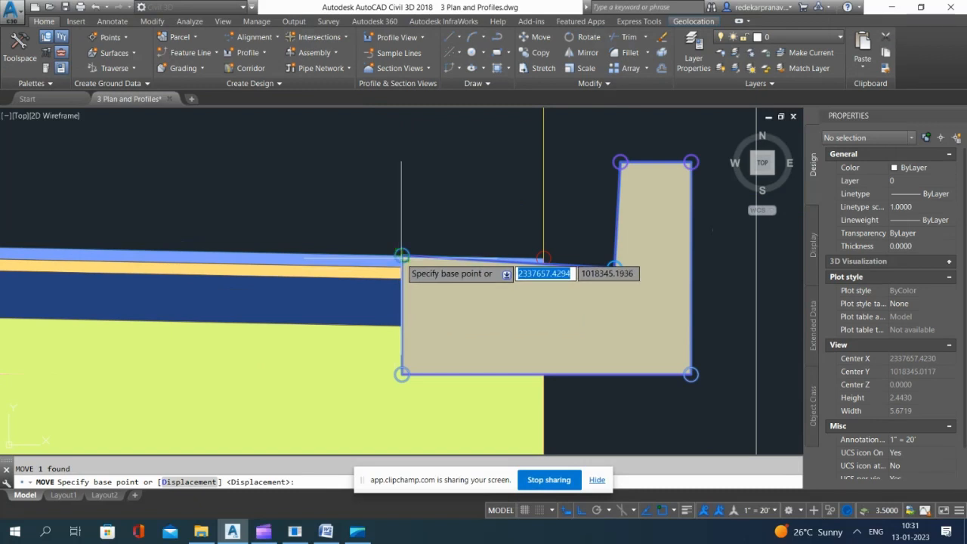
click(401, 258)
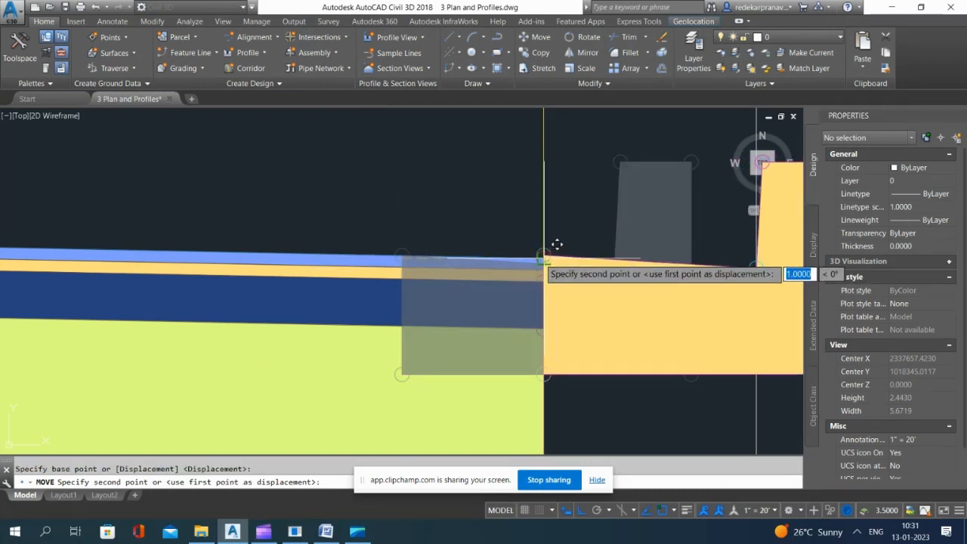
click(557, 255)
Step: Move the right-half assembly's curb and gutter again so its inner top corner meets the lane's outer top corner exactly
scroll(557, 313, up, 3)
scroll(581, 265, up, 2)
click(573, 240)
click(562, 219)
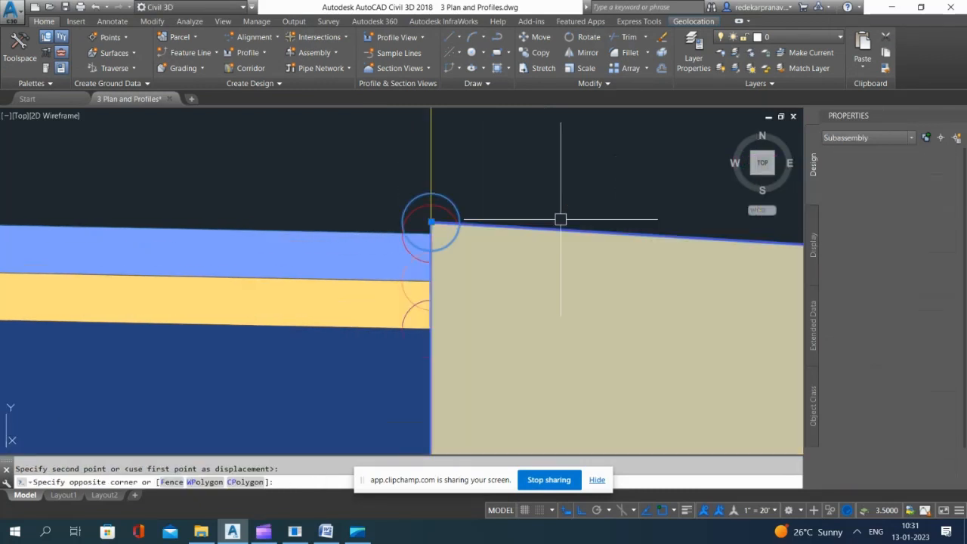
key(space)
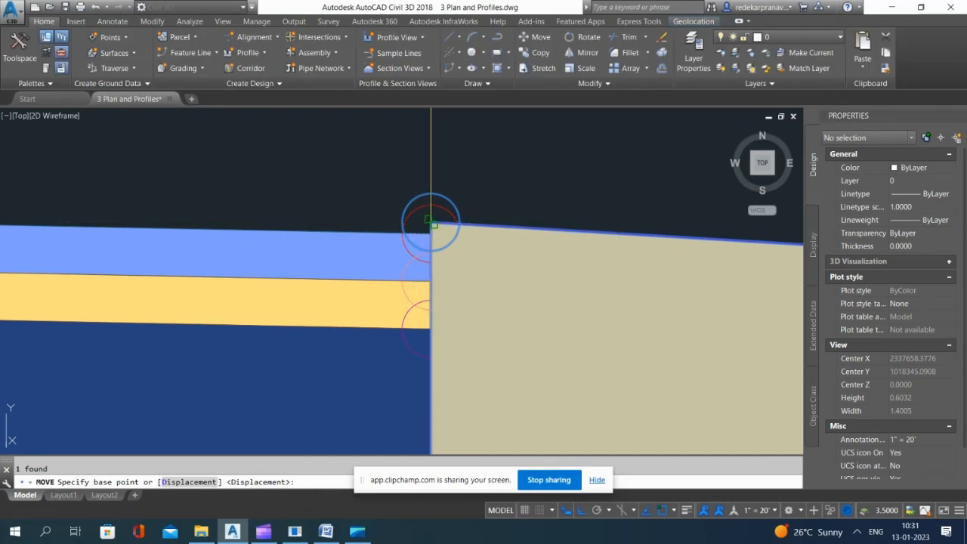
click(430, 224)
scroll(491, 261, down, 5)
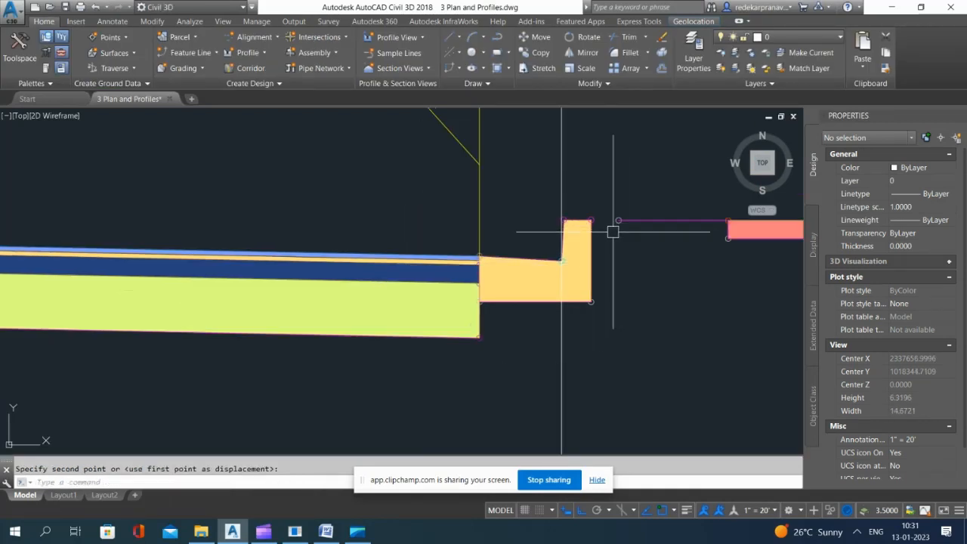
scroll(559, 256, up, 4)
scroll(570, 250, down, 11)
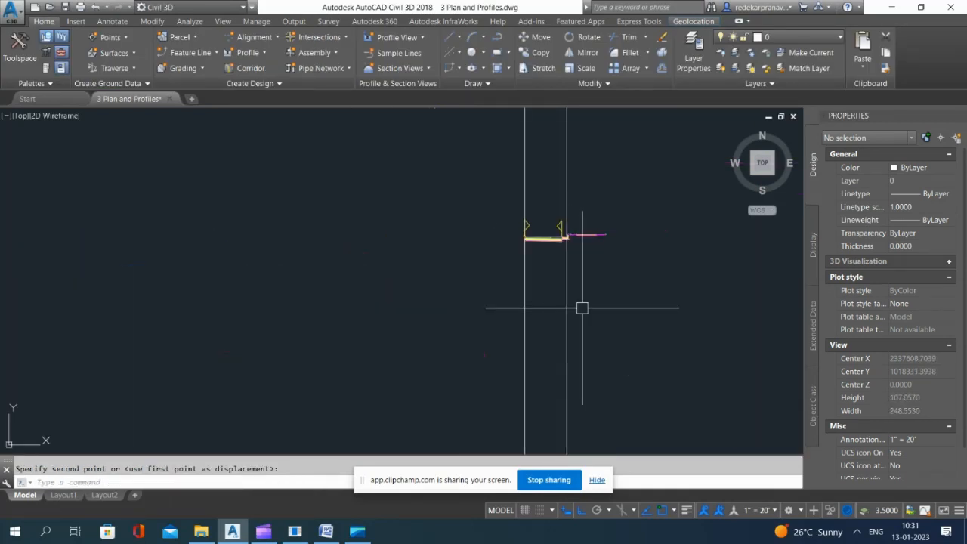
Step: Erase the two vertical construction lines through the right-half assembly
key(Escape)
click(630, 328)
click(477, 360)
key(Delete)
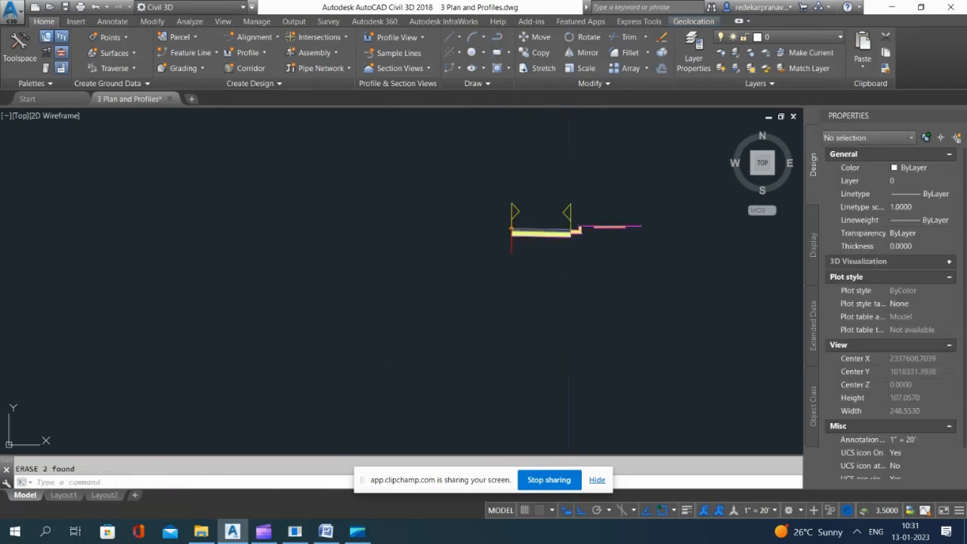
click(537, 233)
key(Escape)
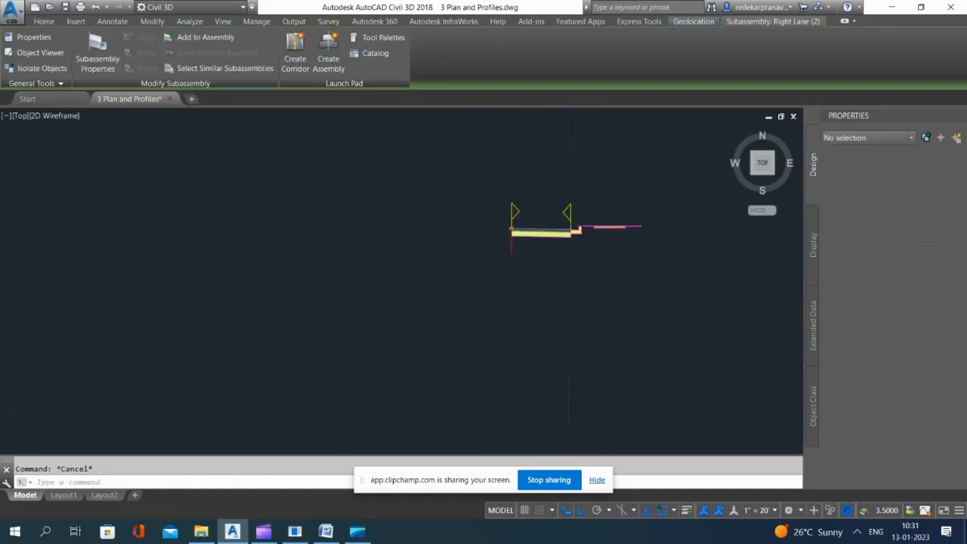
Step: Set the width of the left-half assembly's lane to 11.5 ft and deselect it
scroll(554, 355, down, 6)
scroll(542, 261, up, 8)
click(548, 289)
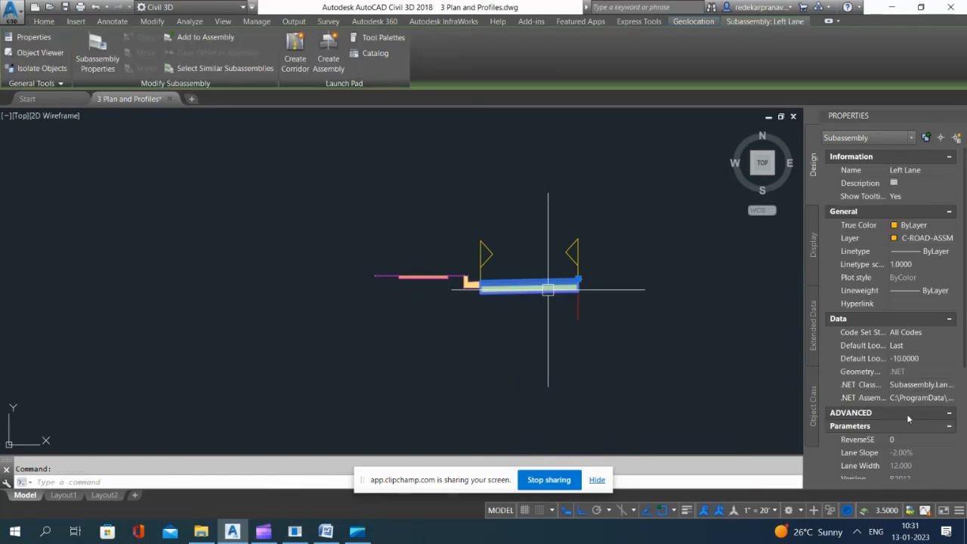
scroll(910, 419, down, 5)
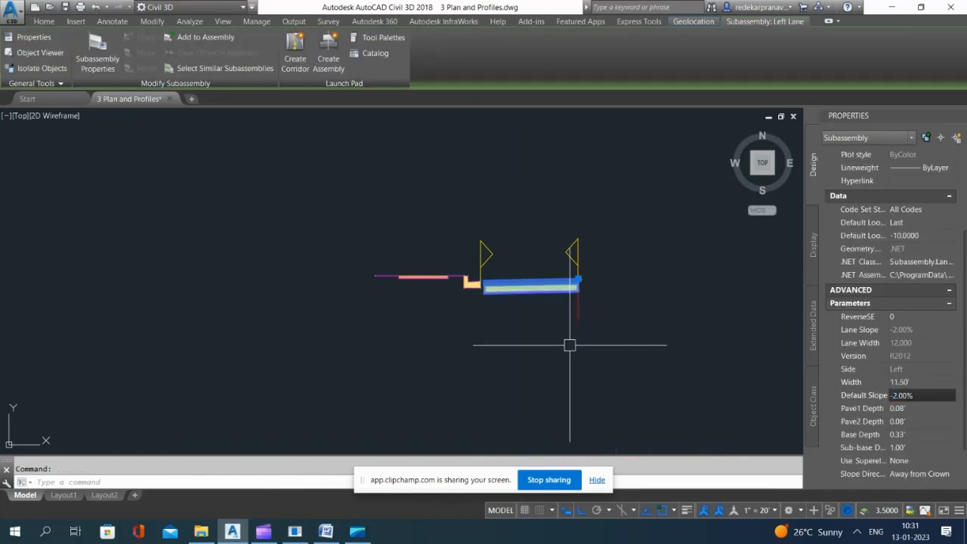
scroll(570, 345, down, 5)
key(Escape)
Step: Set the left lane's width to 11.5 ft in the full assembly with sidewalks on both sides
scroll(563, 139, up, 5)
click(547, 192)
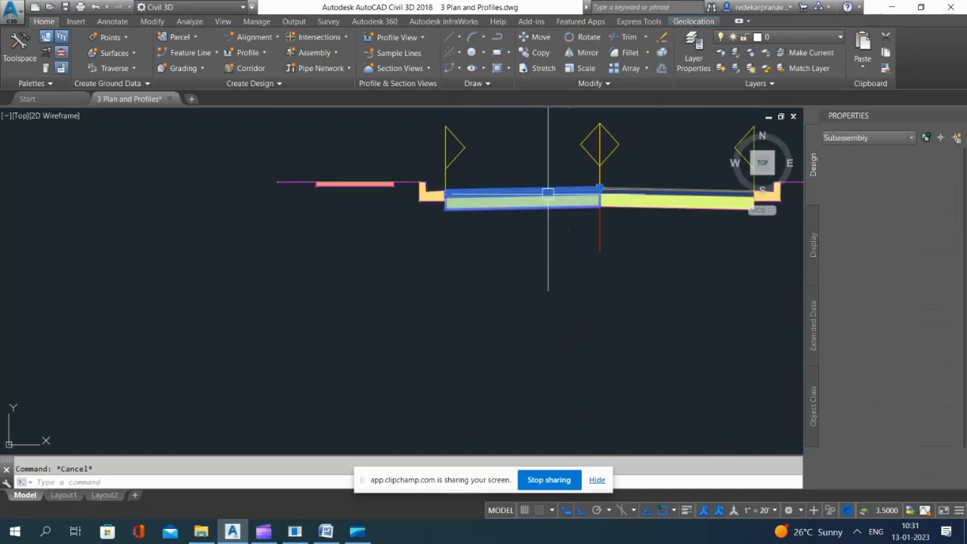
scroll(910, 414, down, 5)
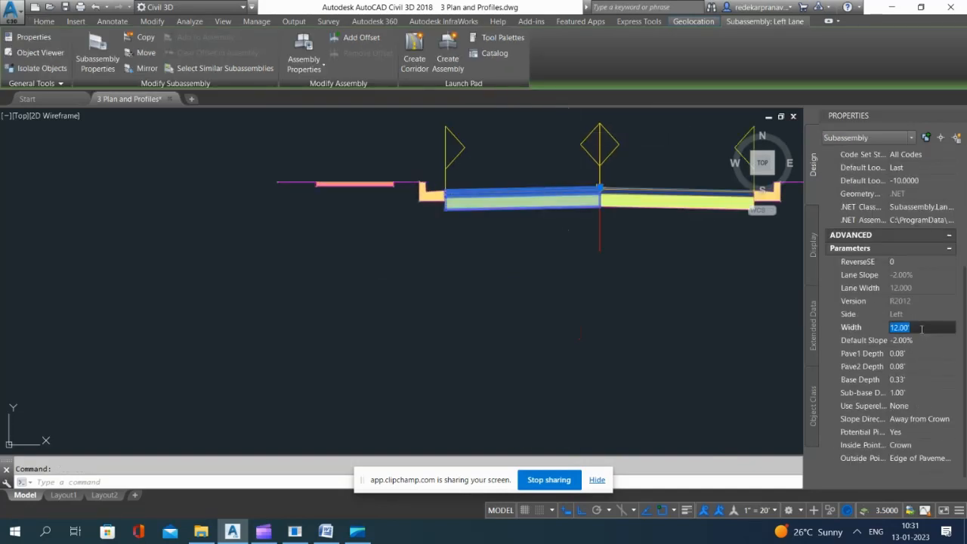
text(11.50)
key(Tab)
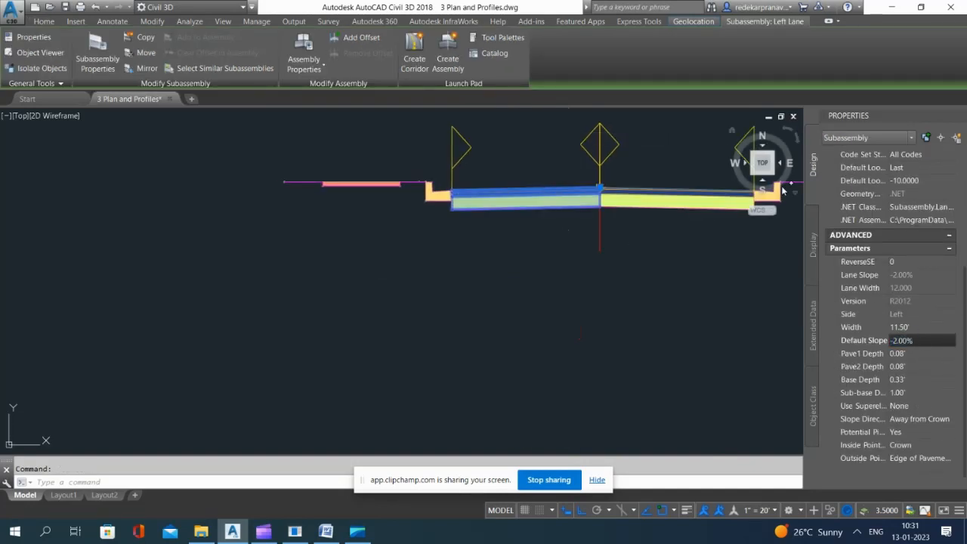
key(Escape)
Step: Set the right lane's width to 11.5 ft in the full assembly with sidewalks and deselect it
click(684, 195)
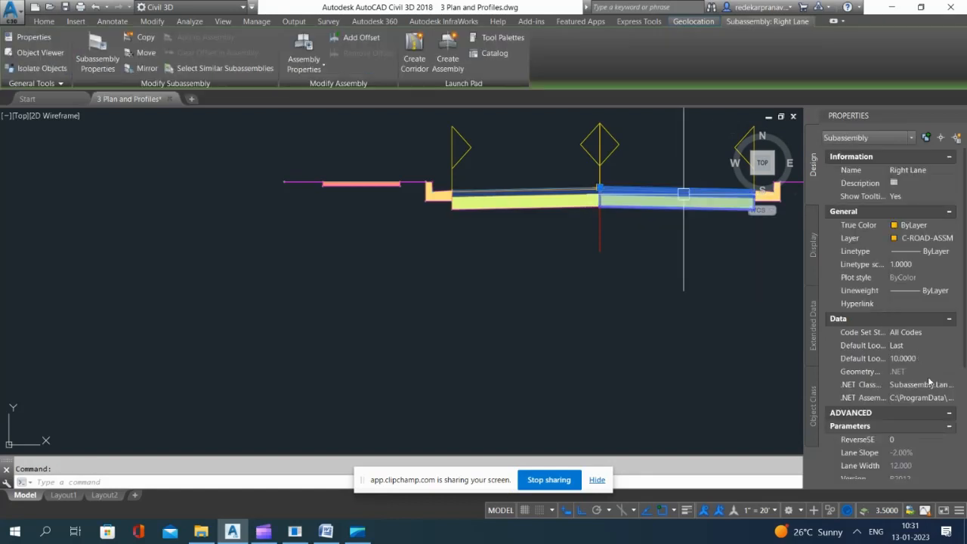
scroll(923, 456, down, 3)
click(915, 381)
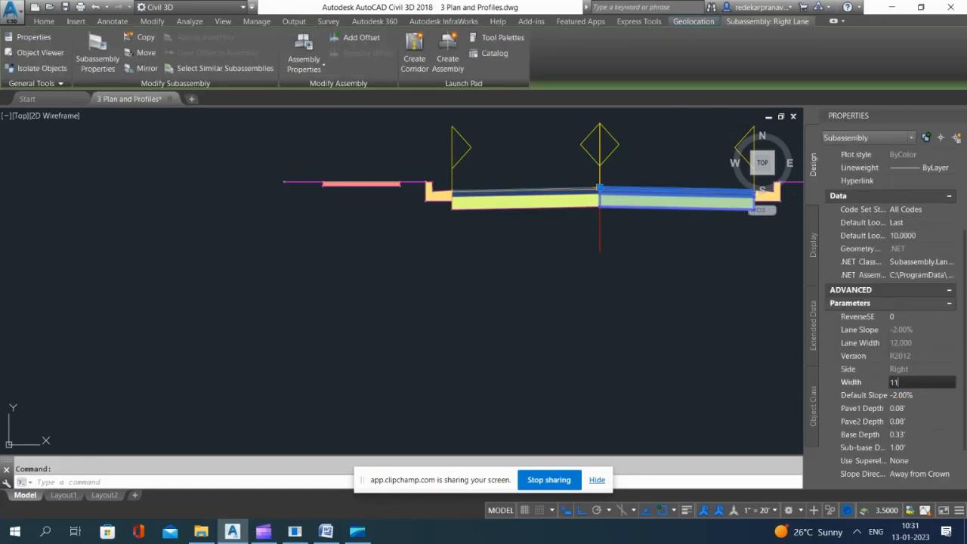
text(11.5)
key(Return)
scroll(414, 334, down, 6)
key(Escape)
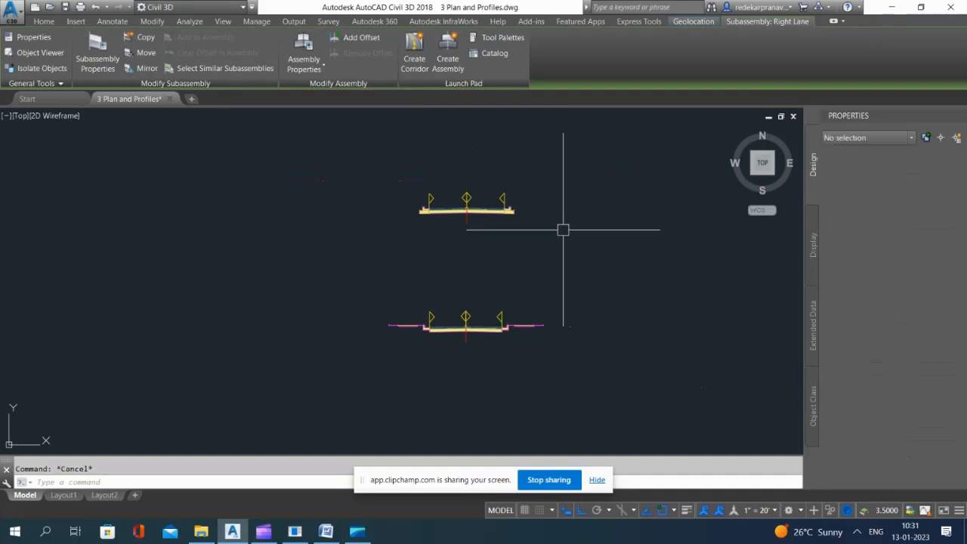
Step: Set the right lane's width to 11.5 ft in the assembly without sidewalks and deselect it
scroll(473, 202, up, 4)
click(486, 219)
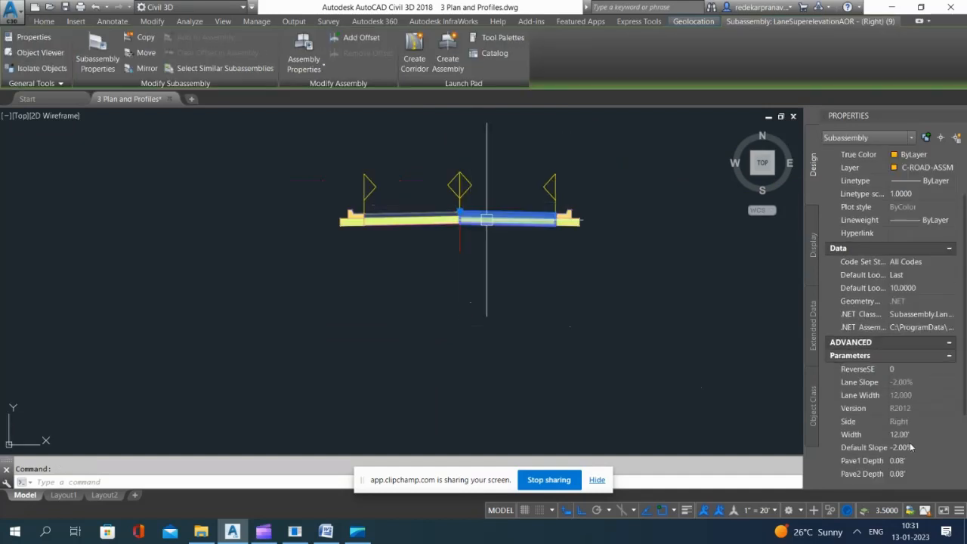
click(921, 436)
text(11.5)
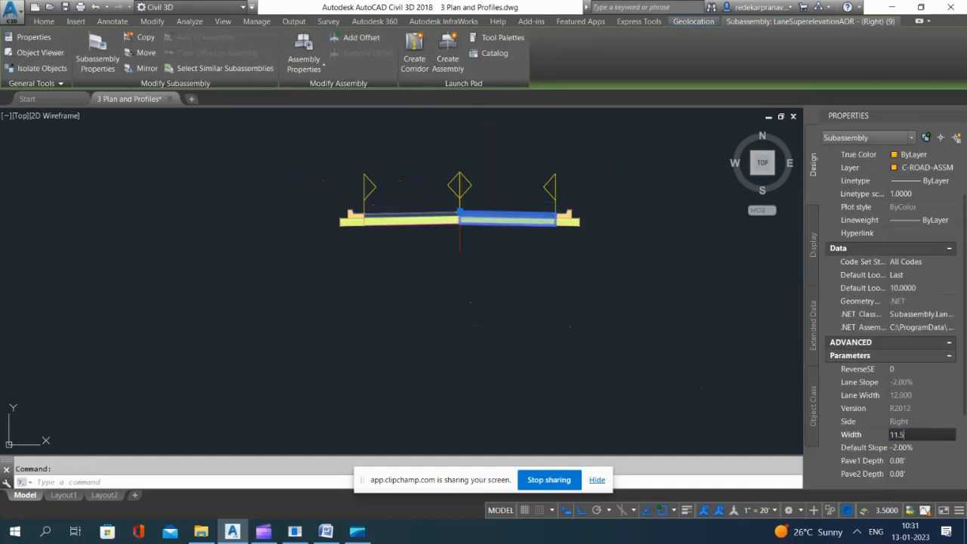
key(Return)
key(Escape)
Step: Set the left lane's width to 11.5 ft in the assembly without sidewalks, then recheck its right lane
click(425, 226)
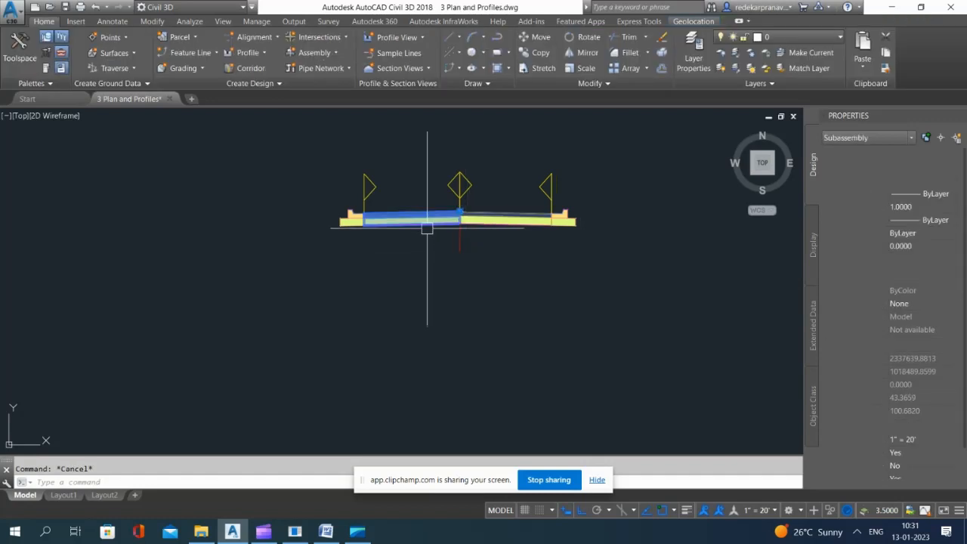
scroll(915, 401, down, 5)
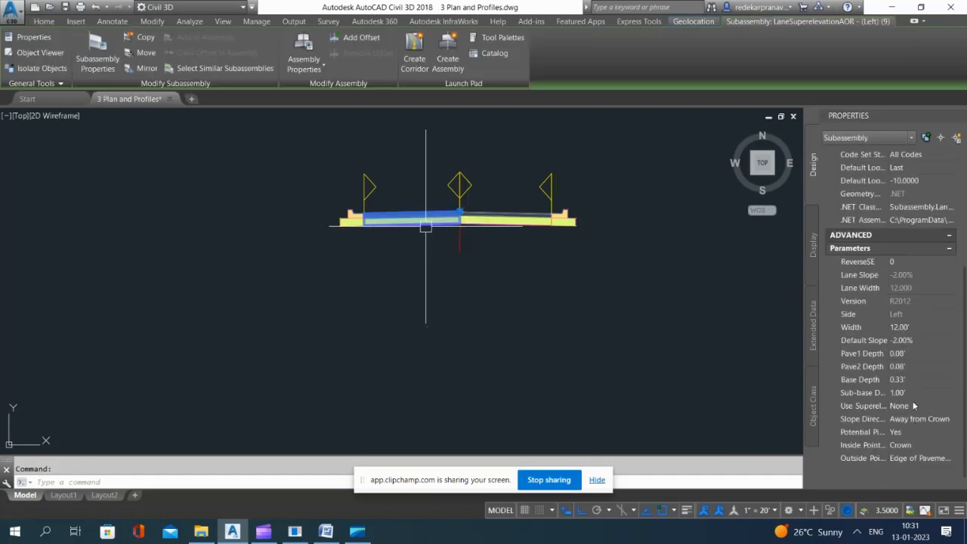
click(918, 326)
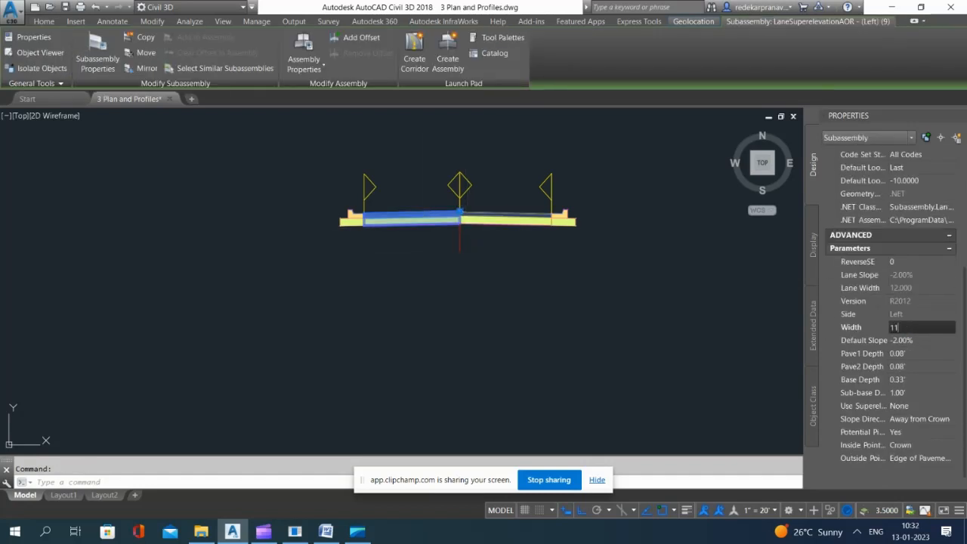
key(Tab)
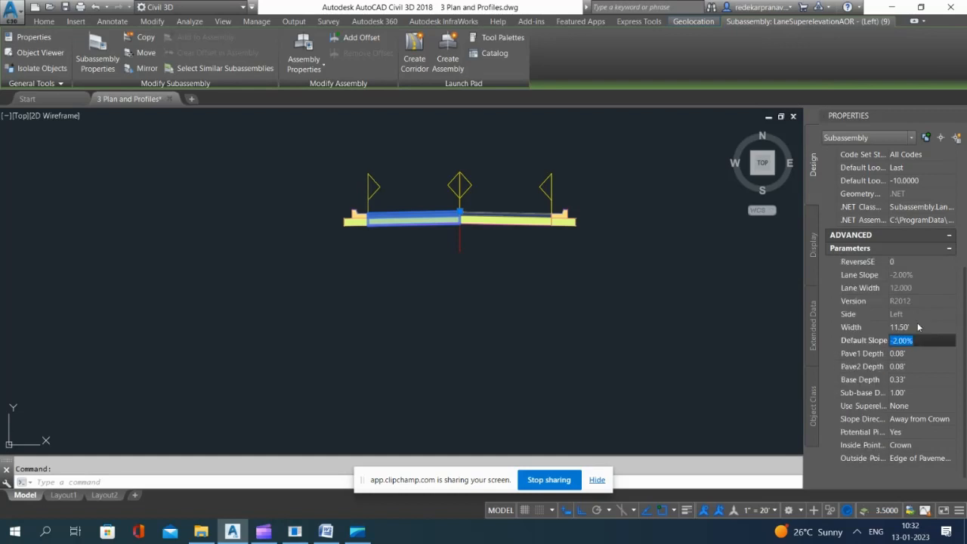
key(Escape)
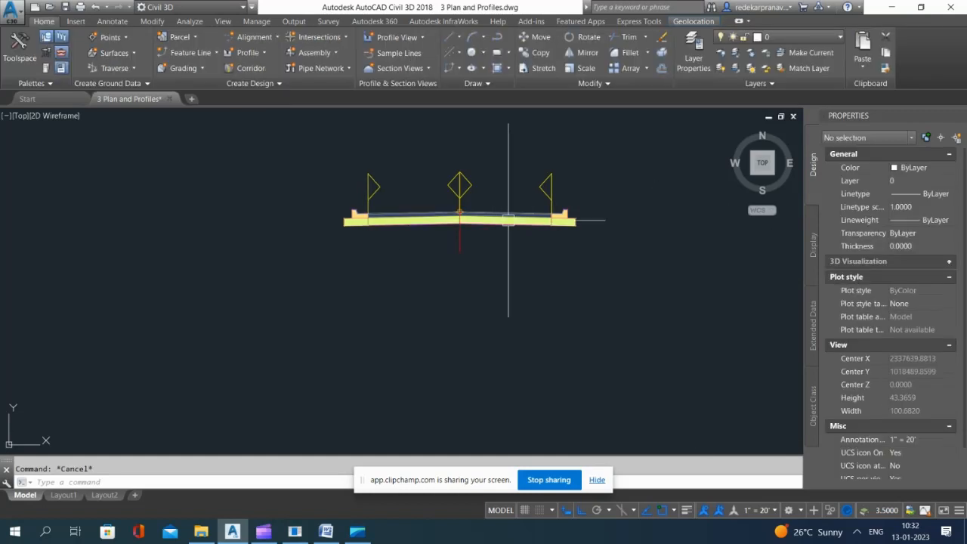
click(510, 220)
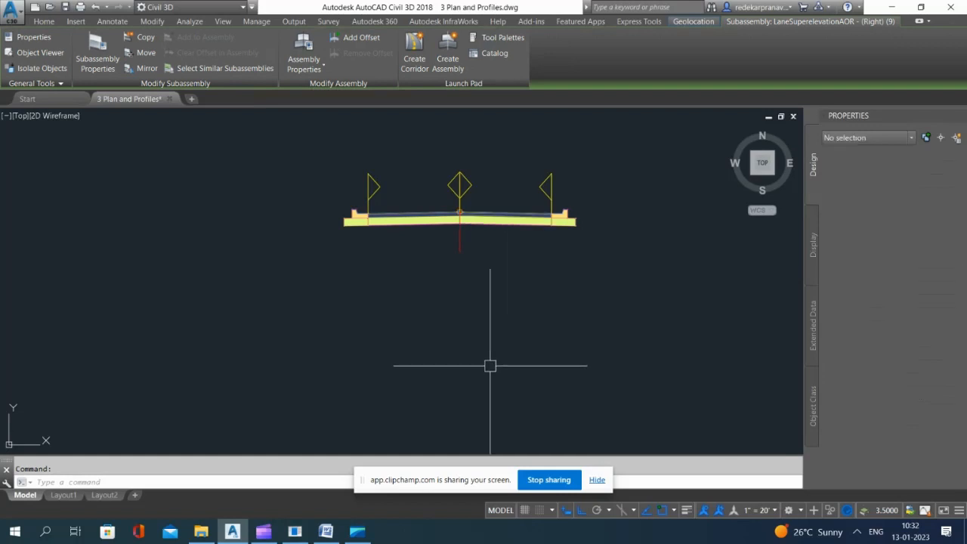
key(Escape)
Step: Add a linear dimension from the centerline to the east edge of the north-south road above the roundabout
scroll(499, 325, down, 5)
scroll(492, 229, up, 4)
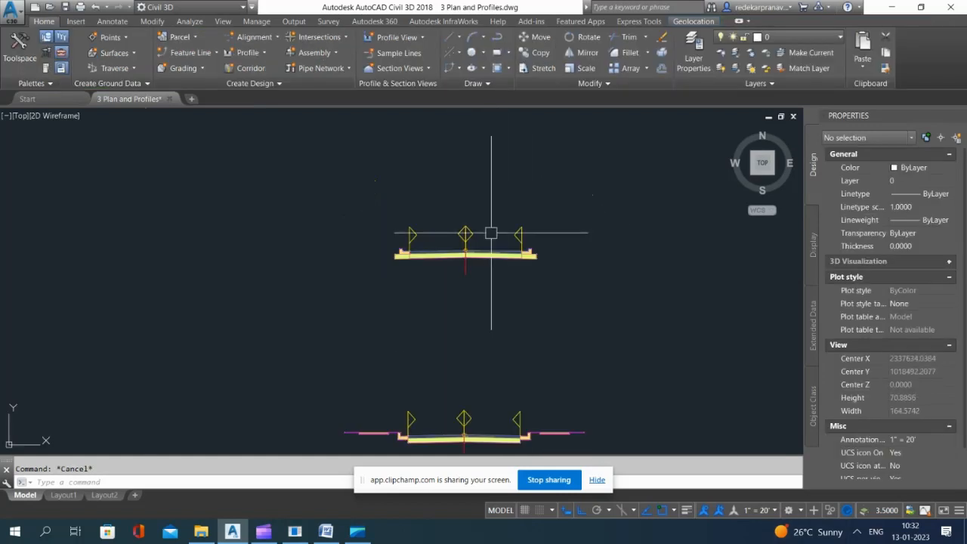
scroll(542, 224, down, 10)
scroll(567, 177, down, 14)
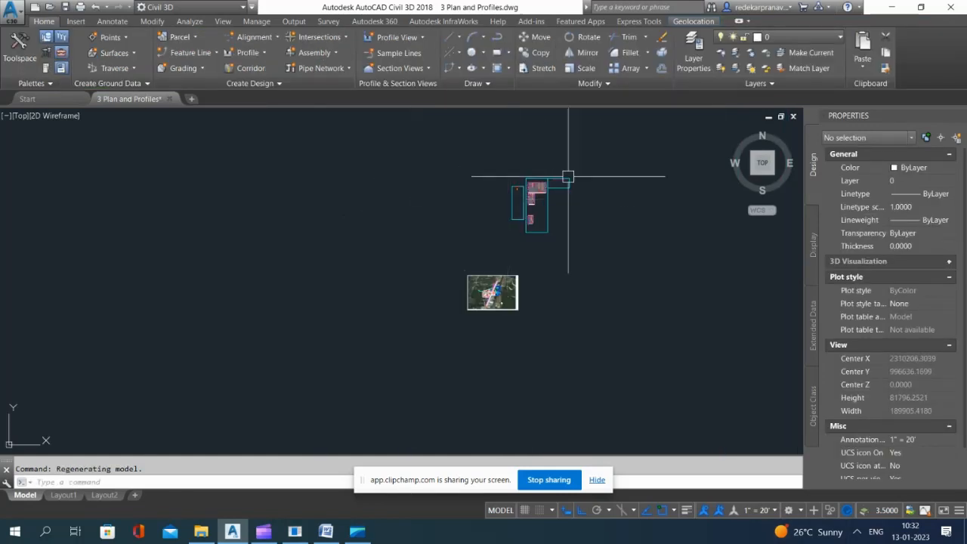
scroll(557, 196, up, 9)
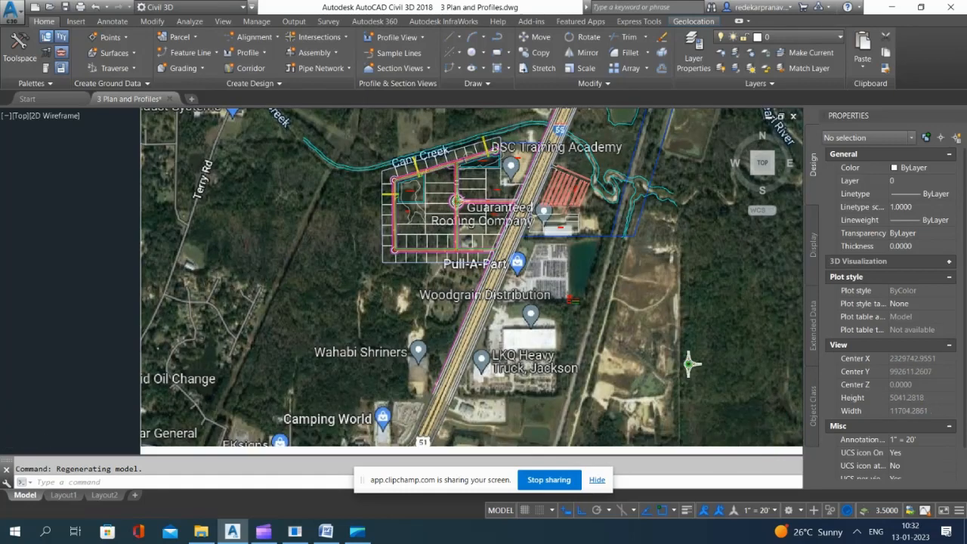
scroll(447, 160, up, 4)
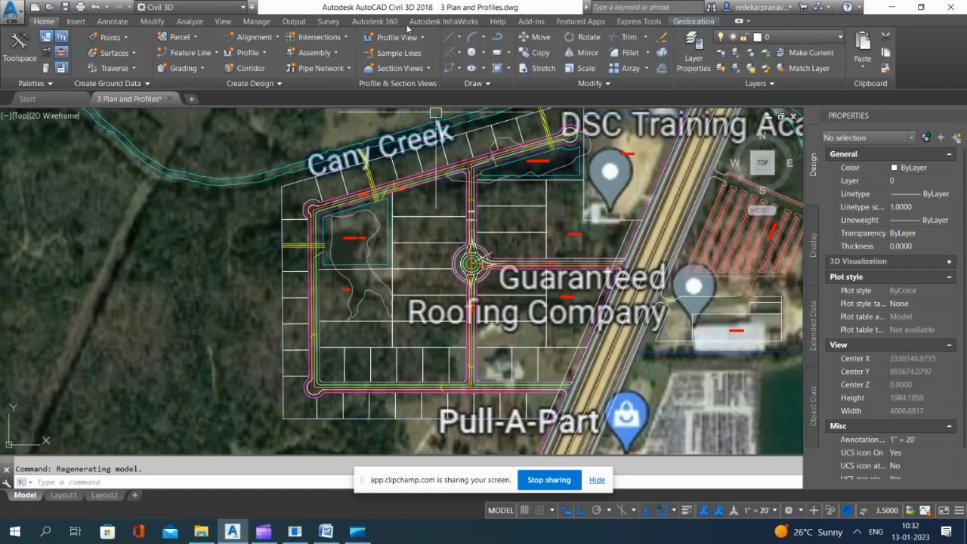
click(111, 21)
scroll(469, 201, up, 15)
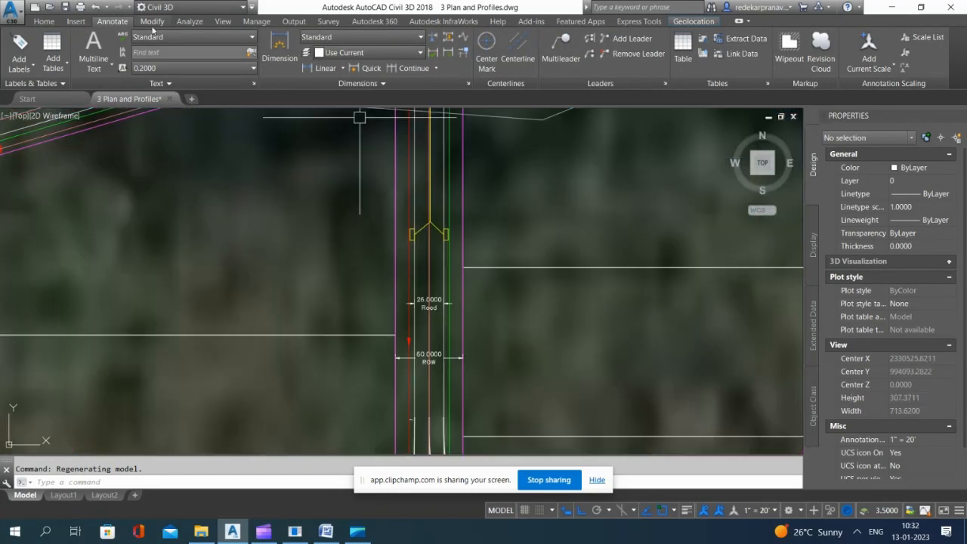
click(326, 68)
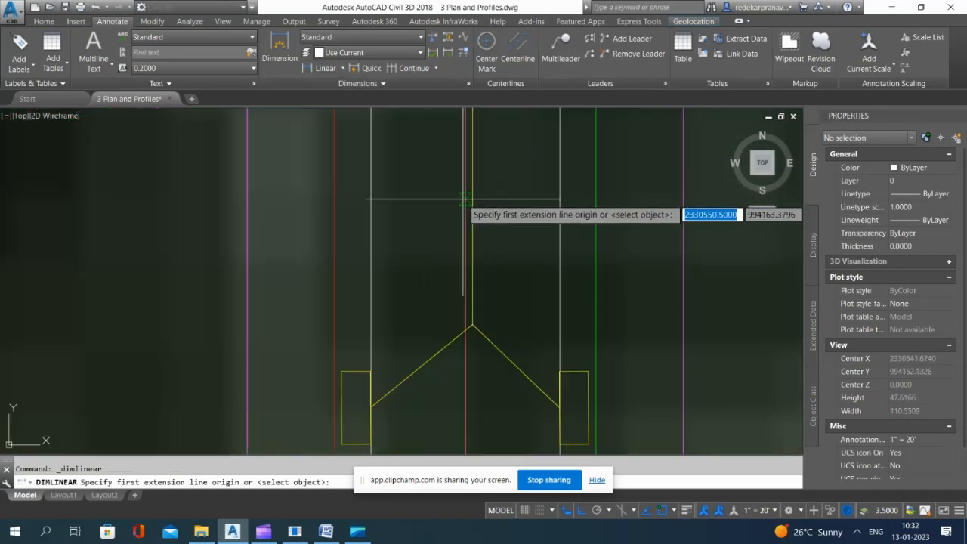
click(468, 200)
click(557, 199)
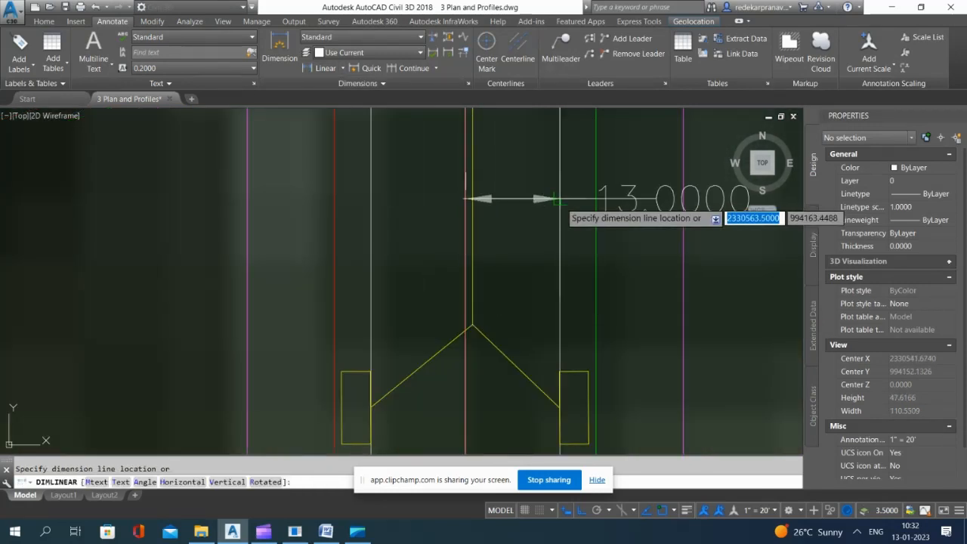
click(552, 200)
Step: Add a linear dimension from the centerline to the west edge of the same north-south road
key(Return)
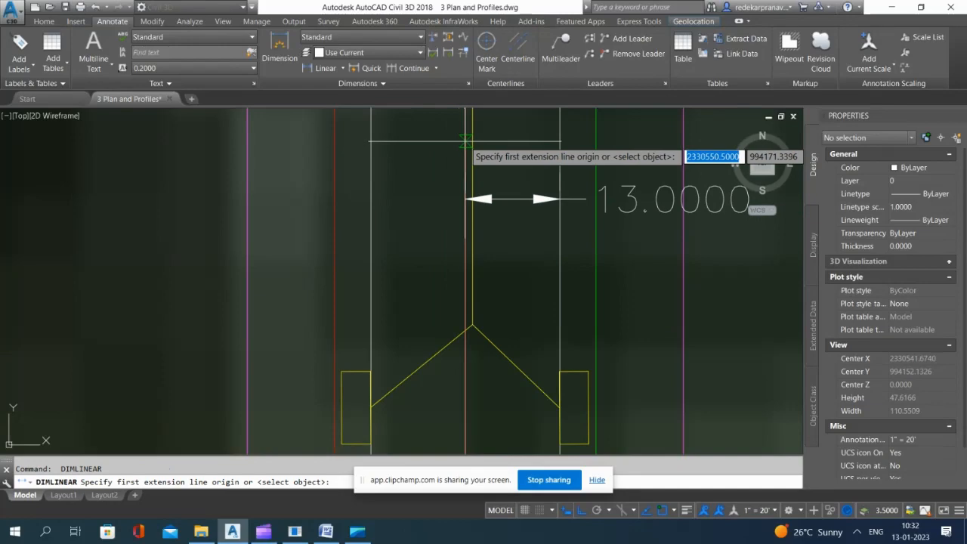
click(466, 140)
click(371, 152)
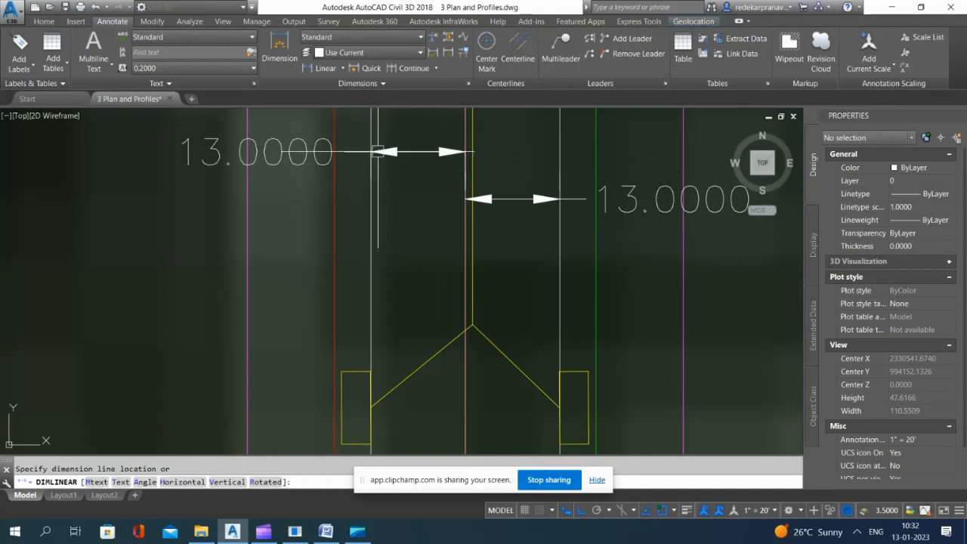
click(378, 151)
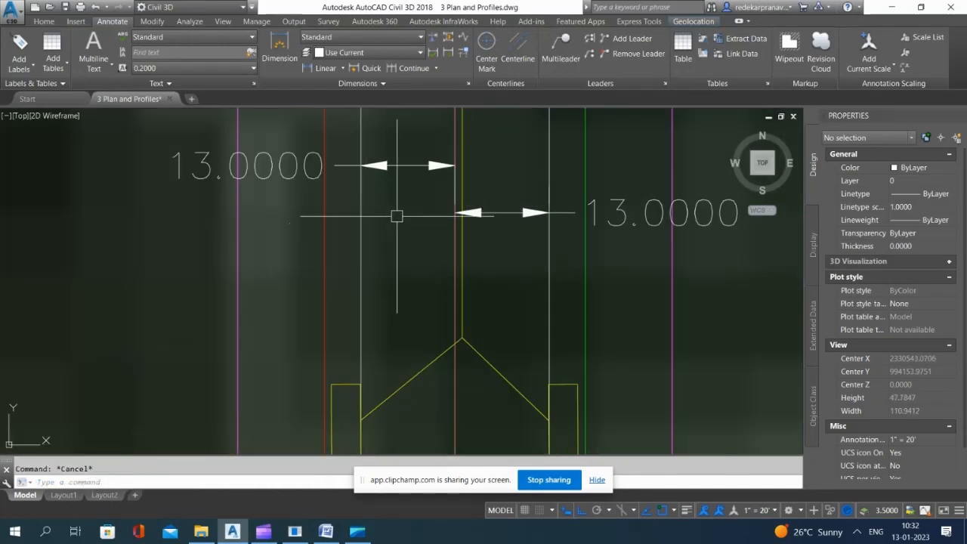
Step: Return to the road assemblies and examine the full assembly with sidewalks on both sides
scroll(396, 216, down, 20)
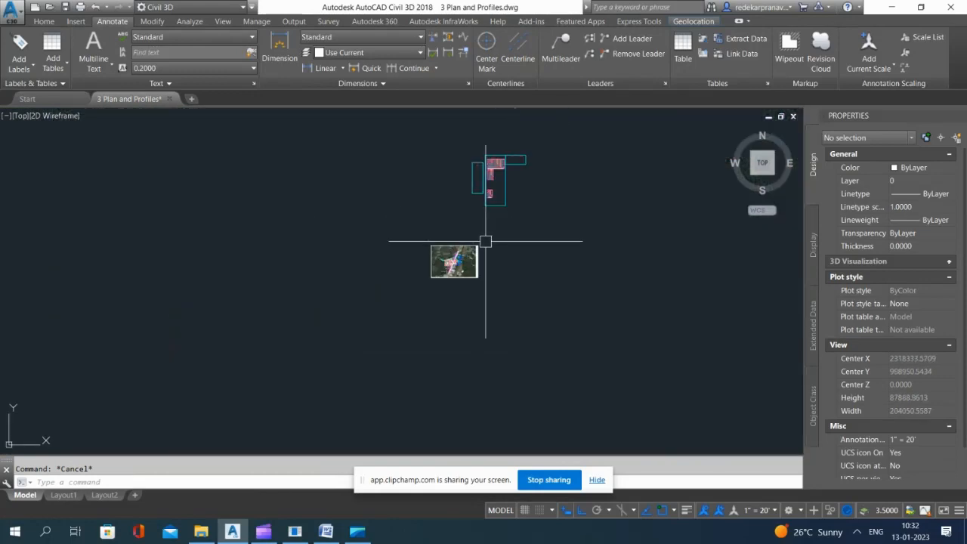
scroll(454, 174, up, 15)
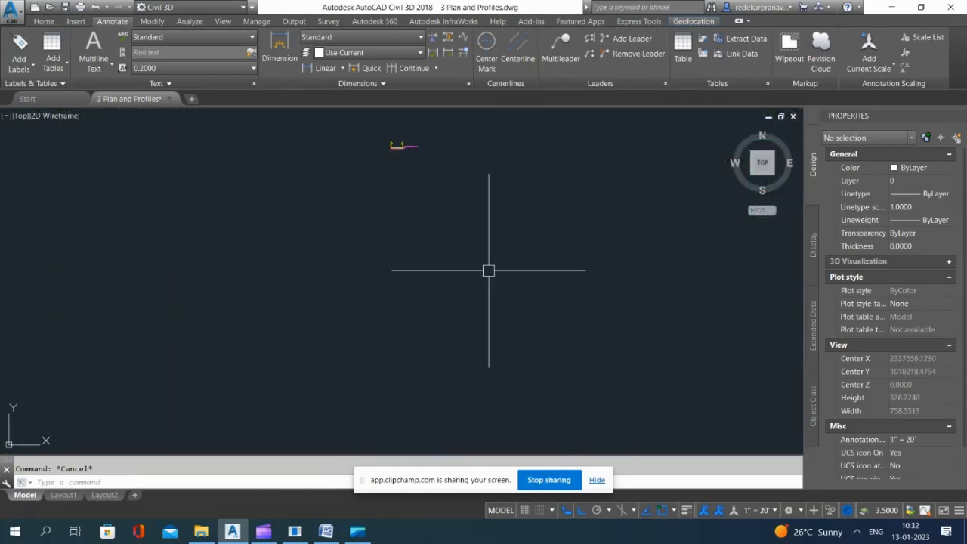
scroll(415, 177, up, 6)
middle_drag(415, 177, 497, 359)
scroll(493, 269, down, 6)
scroll(477, 151, up, 4)
scroll(464, 177, up, 7)
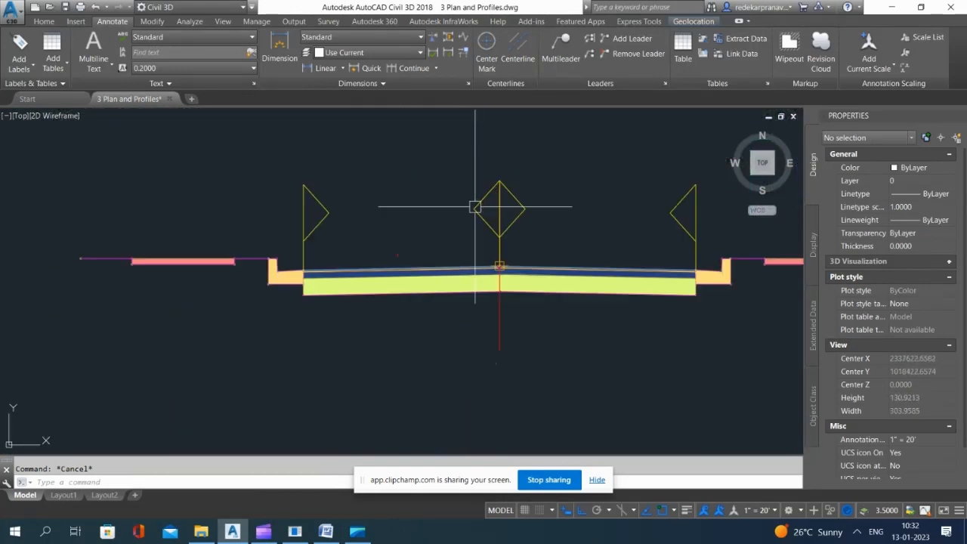
Step: Draw a vertical construction line through the centerline of the full assembly with sidewalks on both sides
key(Return)
click(499, 266)
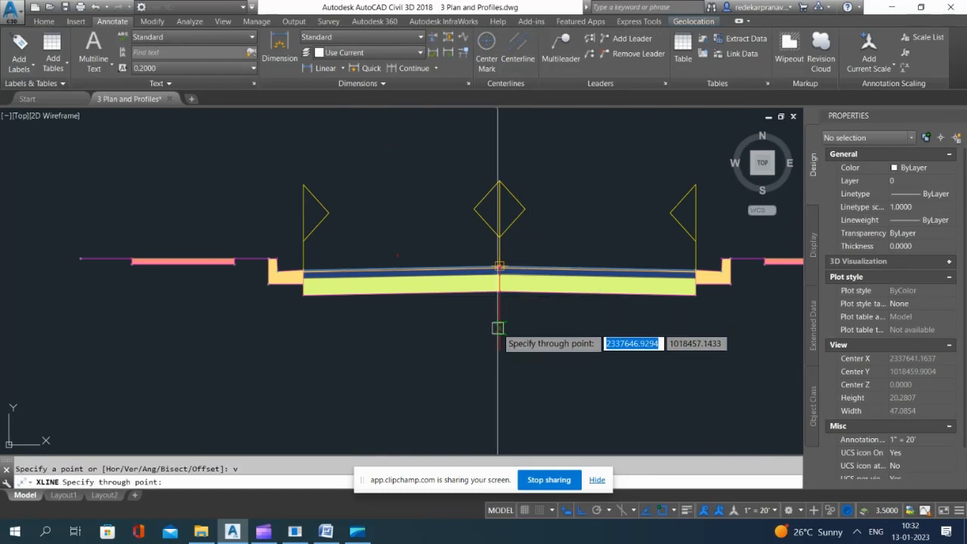
click(500, 333)
key(Escape)
Step: Offset the vertical construction line 13 ft to both sides of the assembly's centerline
text(o)
key(Return)
text(13)
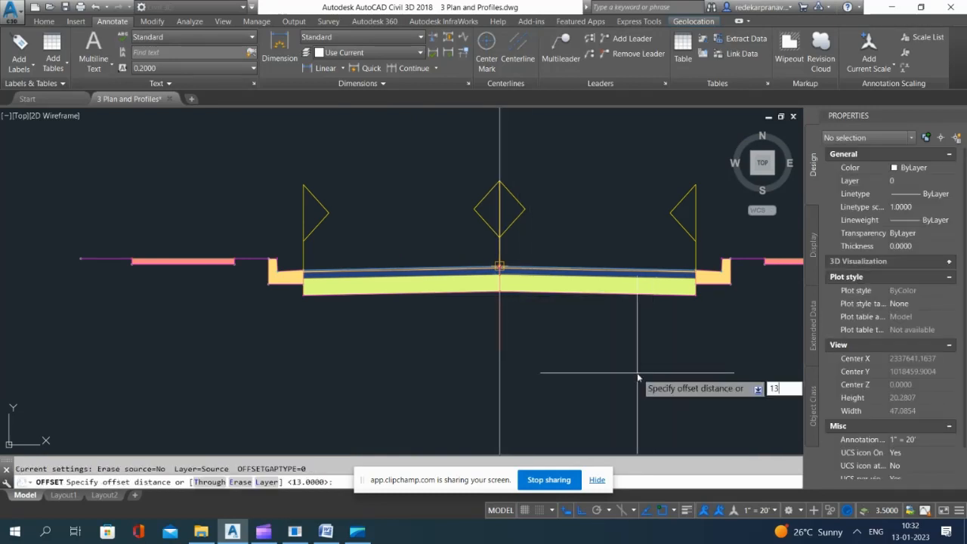
key(Return)
scroll(594, 415, down, 2)
click(528, 415)
click(635, 414)
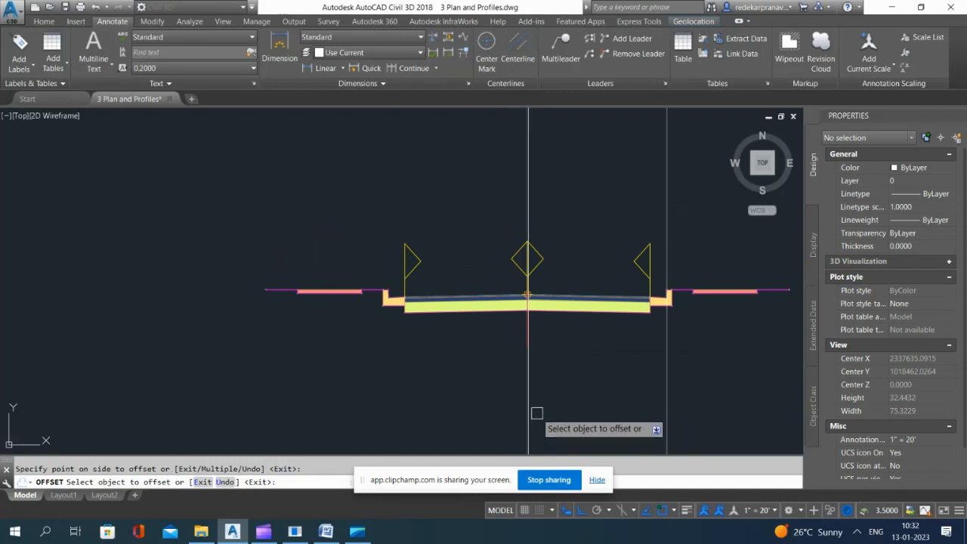
click(528, 415)
key(Escape)
Step: Check the offset line against the right curb's gutter corner and measure the distance from the lane edge to that line
scroll(669, 297, up, 8)
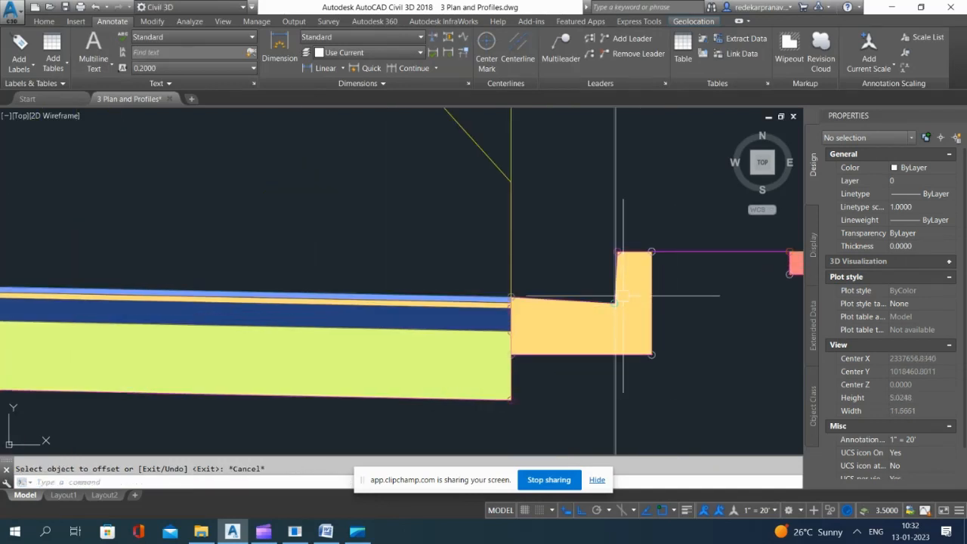
scroll(620, 279, up, 8)
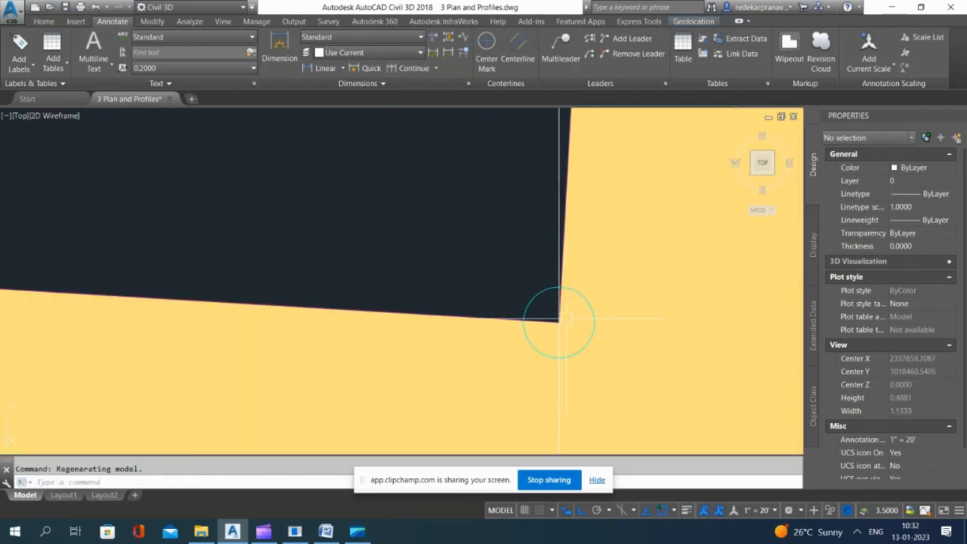
scroll(559, 318, down, 8)
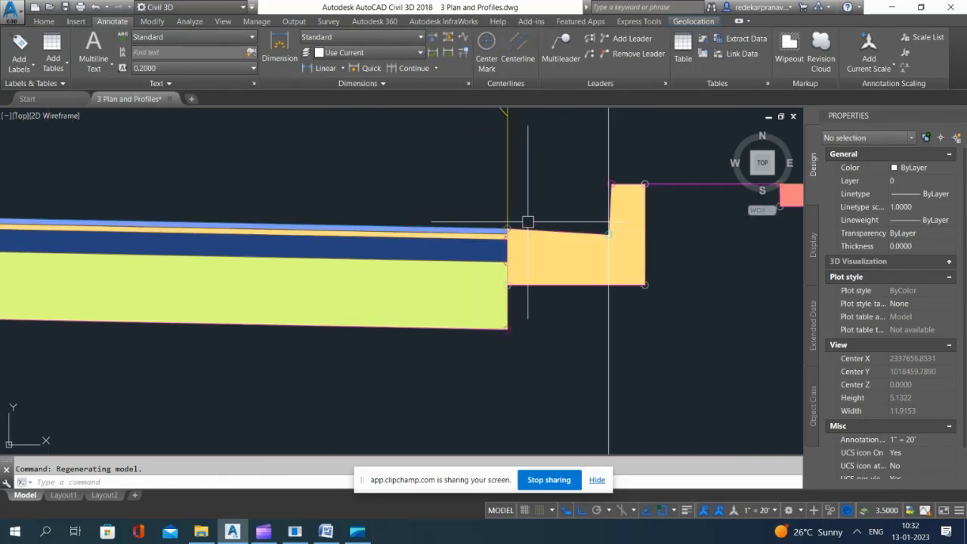
text(dist)
key(Return)
click(507, 148)
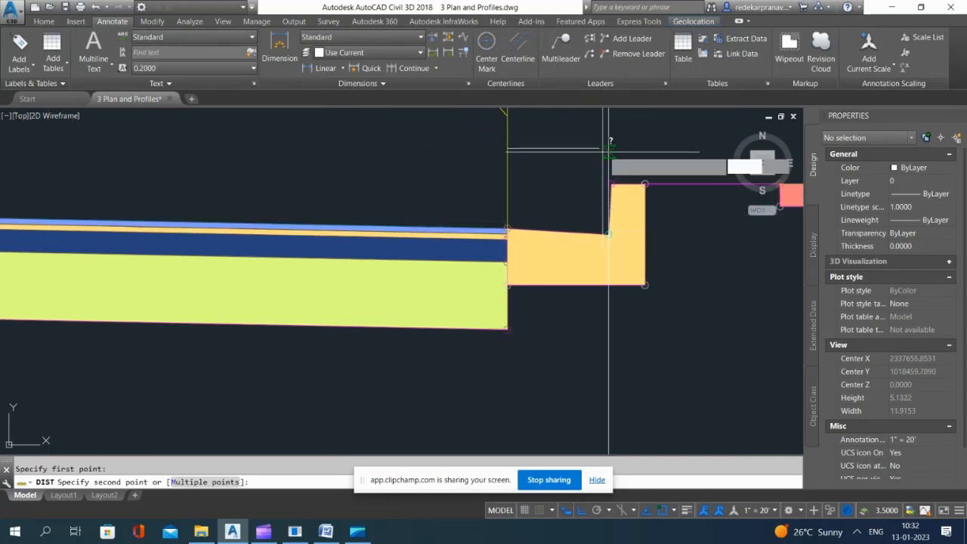
click(608, 148)
scroll(608, 230, down, 5)
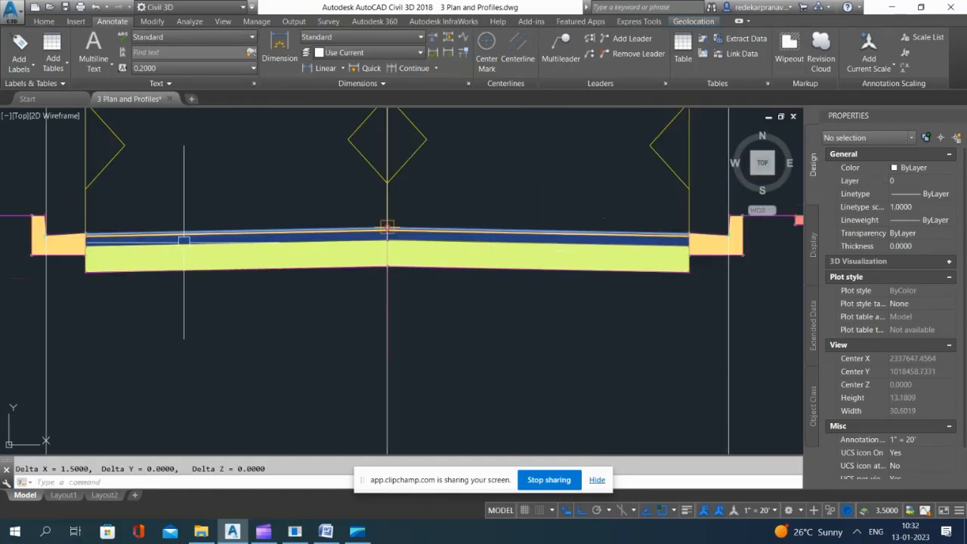
Step: Check the properties of the right and left lanes in the full assembly
click(387, 227)
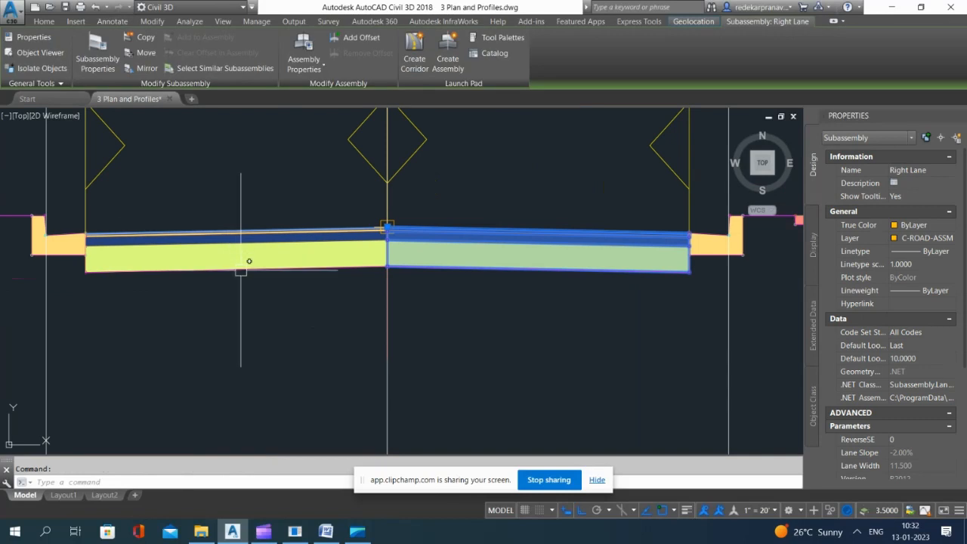
click(243, 267)
key(Escape)
Step: Erase the three vertical construction lines from the full assembly
scroll(447, 243, down, 5)
click(595, 355)
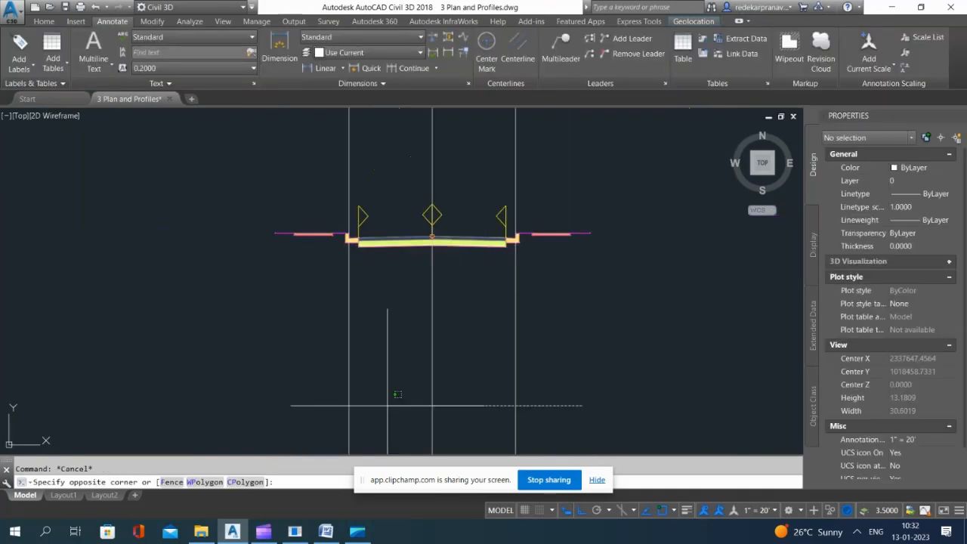
click(218, 406)
key(Delete)
Step: Examine the two half-road assemblies that have a lane and sidewalk on one side only
scroll(475, 194, down, 4)
scroll(476, 307, up, 2)
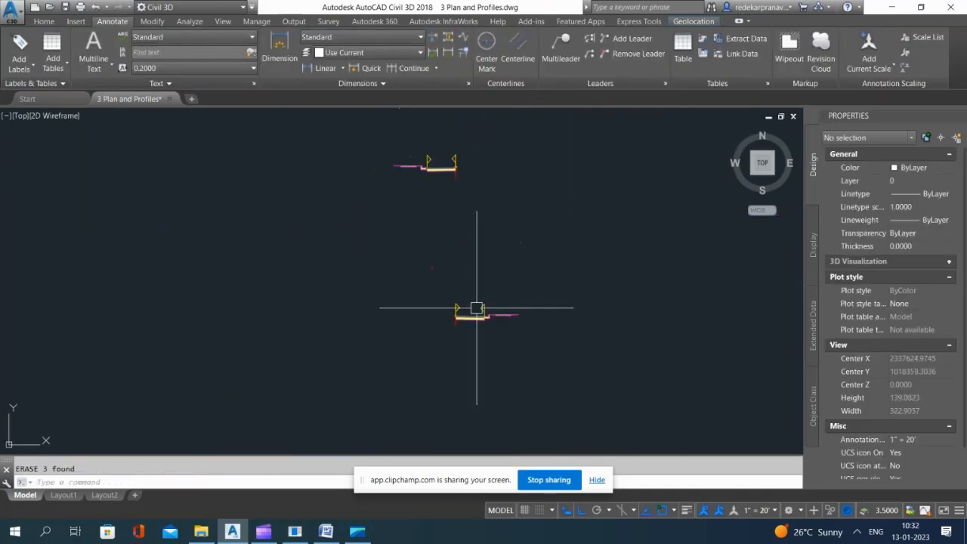
scroll(480, 261, down, 2)
scroll(491, 297, up, 1)
scroll(491, 298, up, 2)
scroll(481, 303, down, 2)
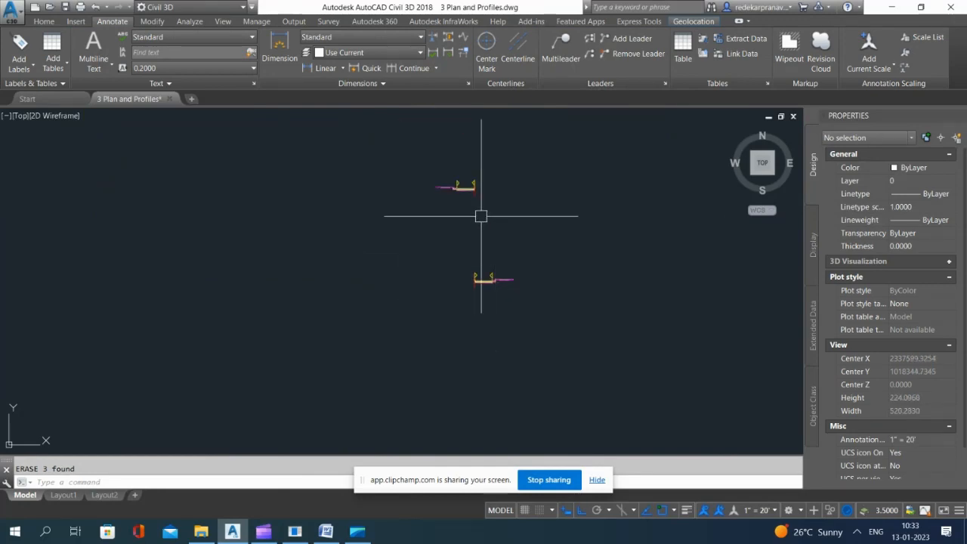
scroll(547, 259, down, 2)
scroll(479, 185, down, 6)
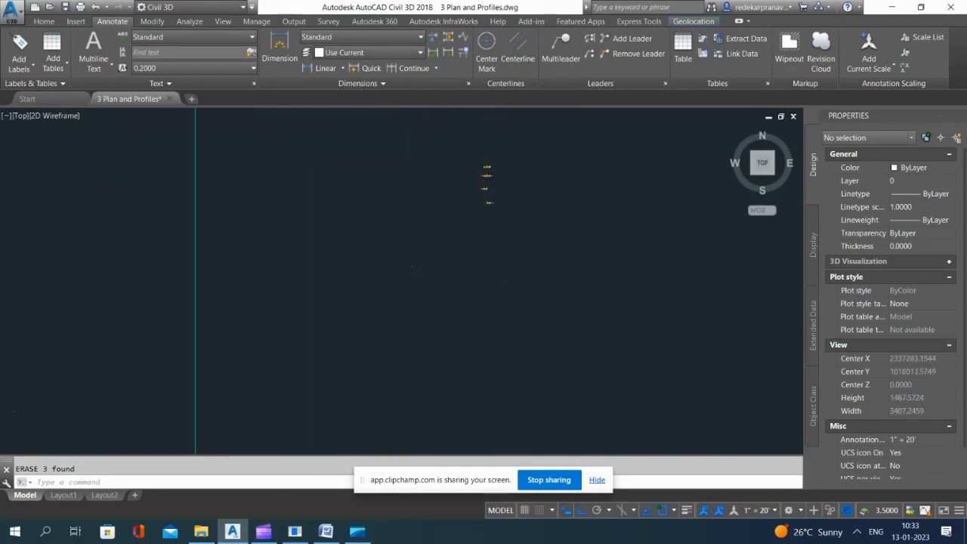
Step: Return to the site plan and examine the western road corners and the cul-de-sac beside the detention pond
scroll(389, 229, down, 11)
scroll(384, 337, up, 8)
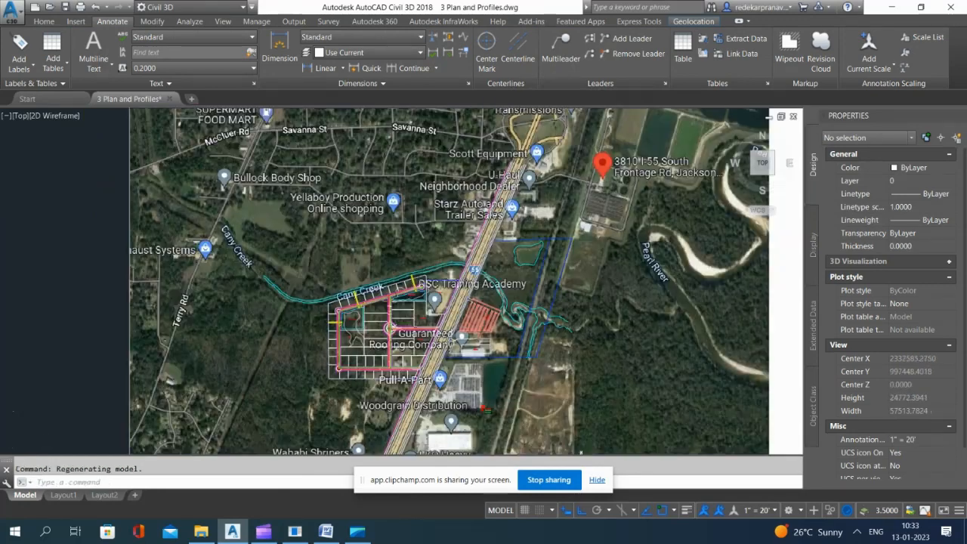
scroll(312, 408, up, 8)
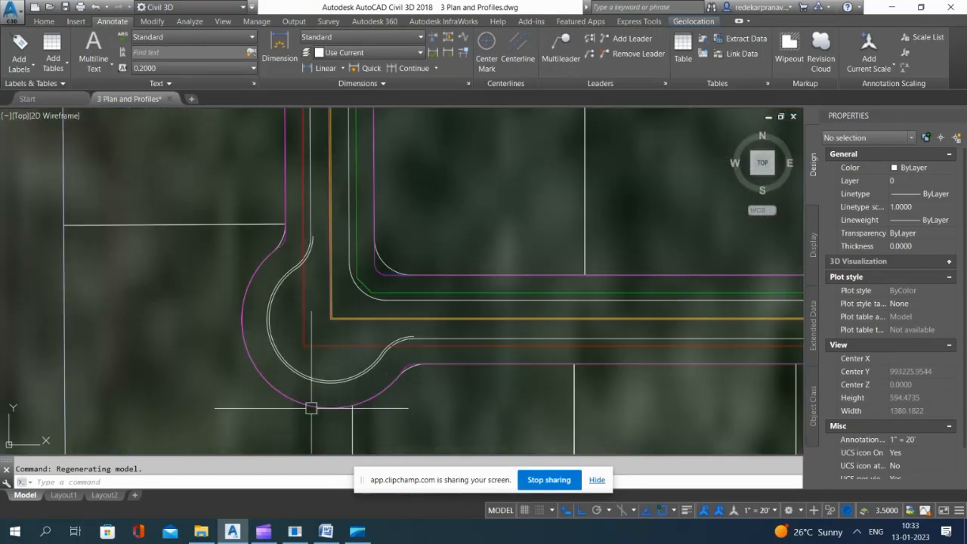
scroll(315, 339, down, 8)
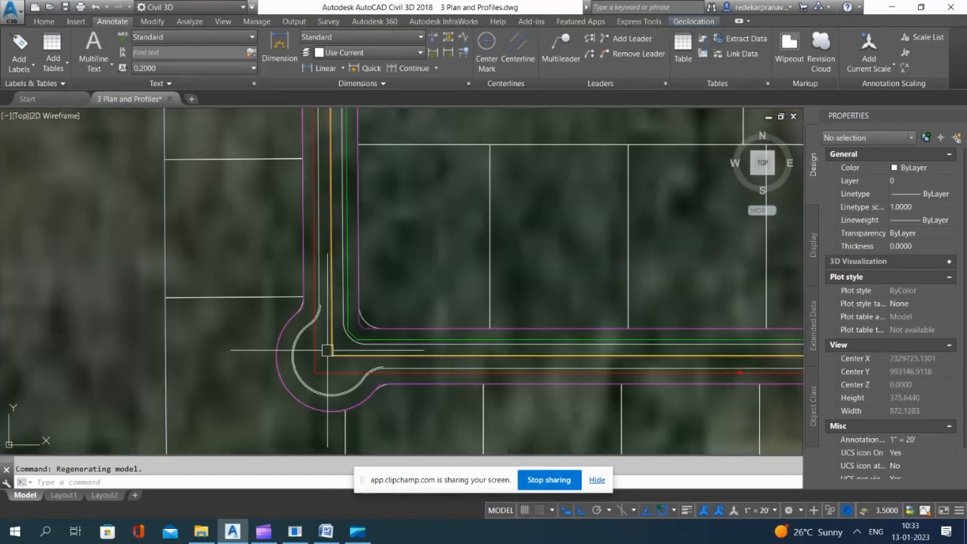
scroll(340, 251, up, 8)
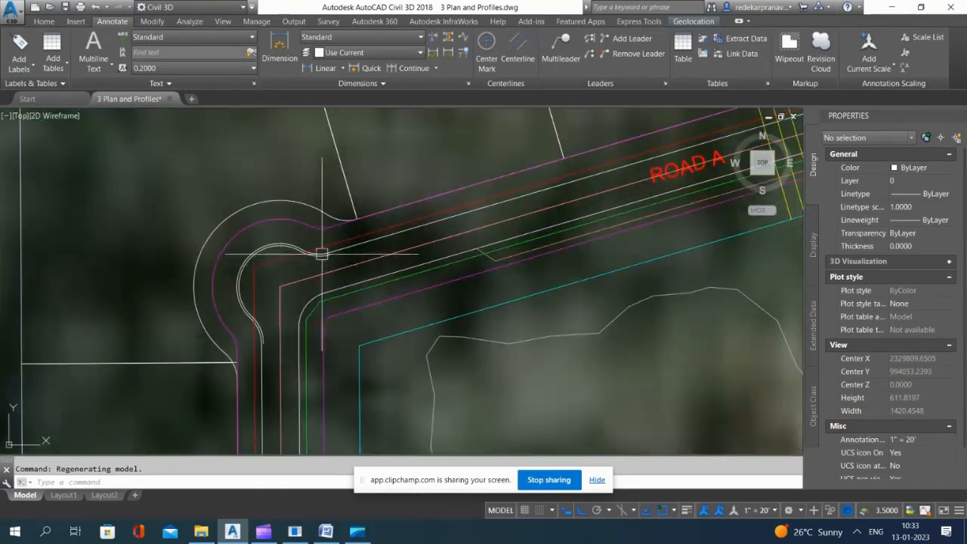
scroll(265, 277, down, 10)
scroll(471, 226, up, 2)
scroll(476, 225, up, 10)
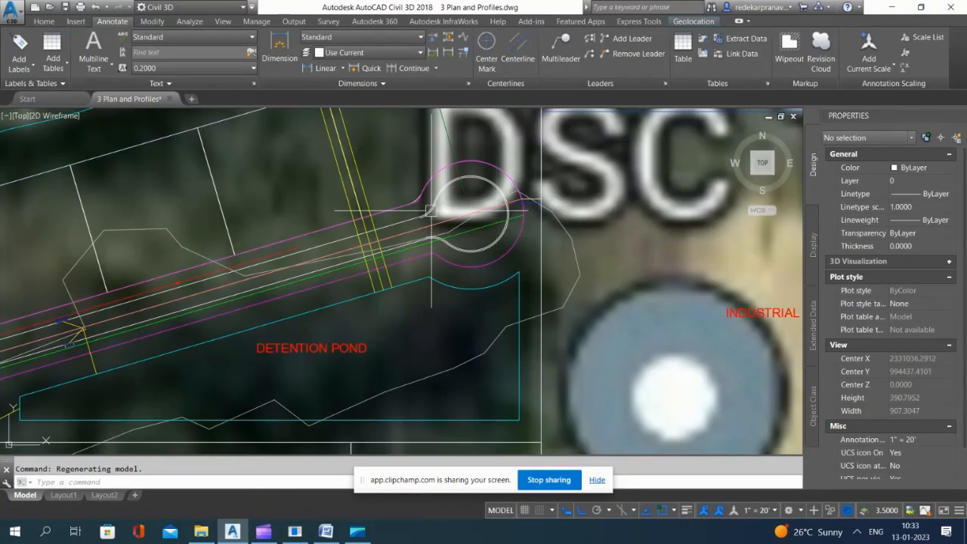
Step: Measure the gap between the two parallel curb lines at the cul-de-sac's entrance
scroll(419, 228, down, 2)
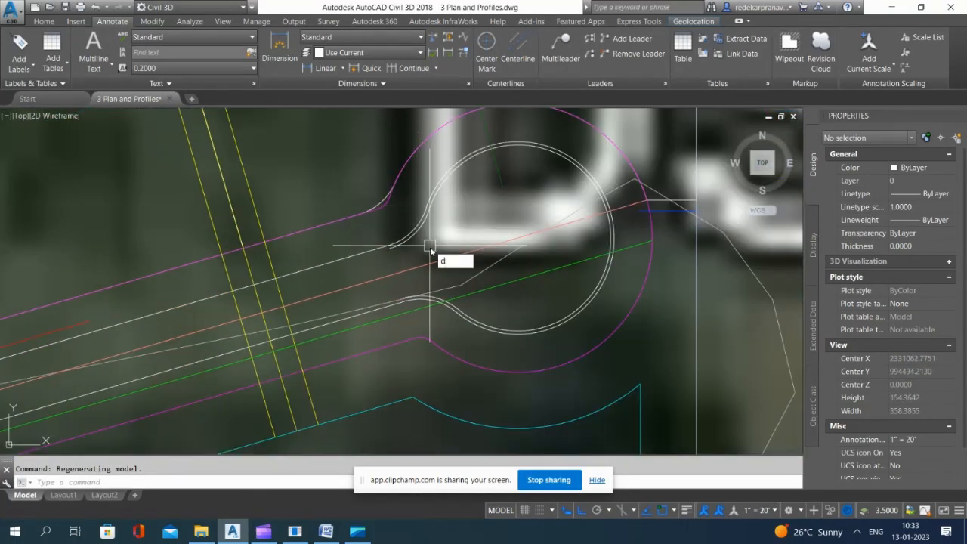
text(i)
key(Return)
scroll(427, 219, up, 3)
click(436, 204)
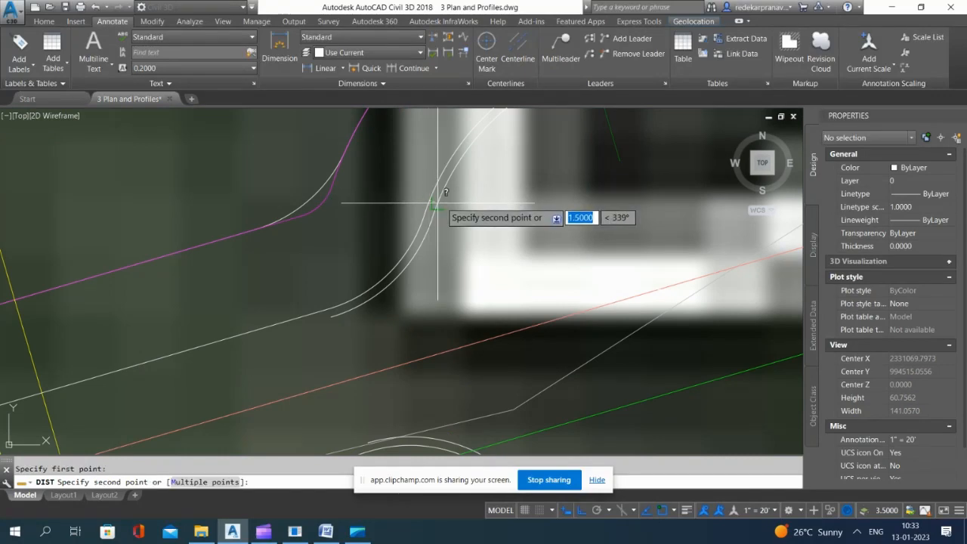
click(444, 206)
scroll(469, 209, down, 4)
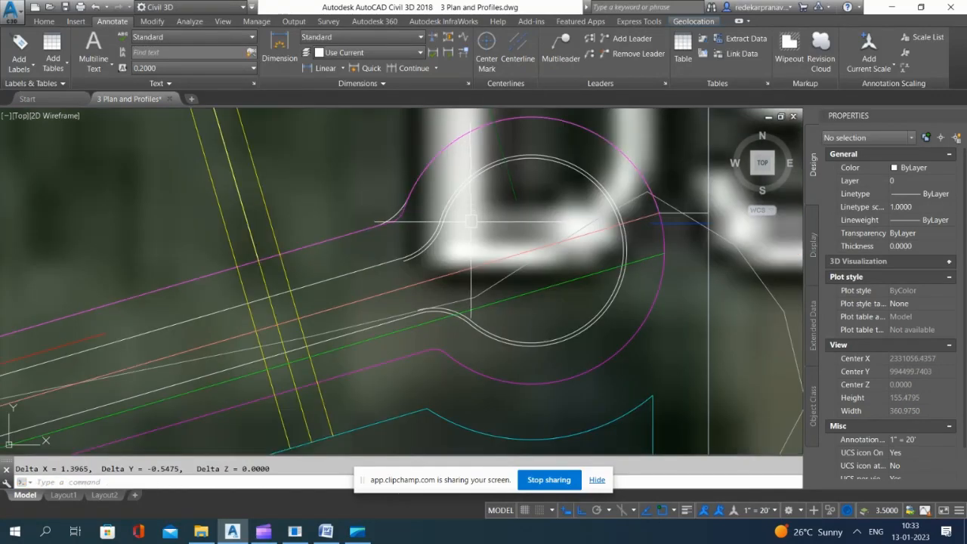
Step: Assign the aerial site image to the Arial layer
scroll(527, 198, down, 8)
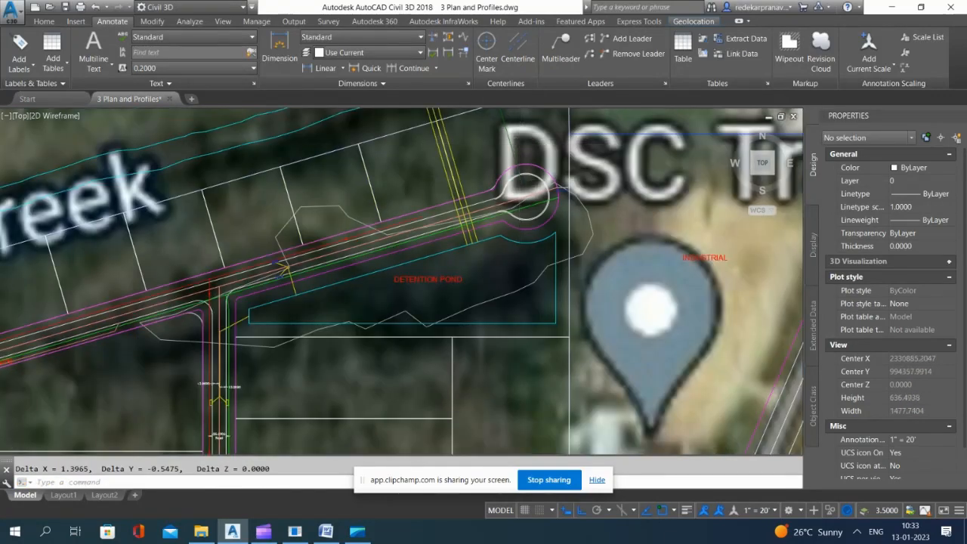
scroll(457, 277, up, 5)
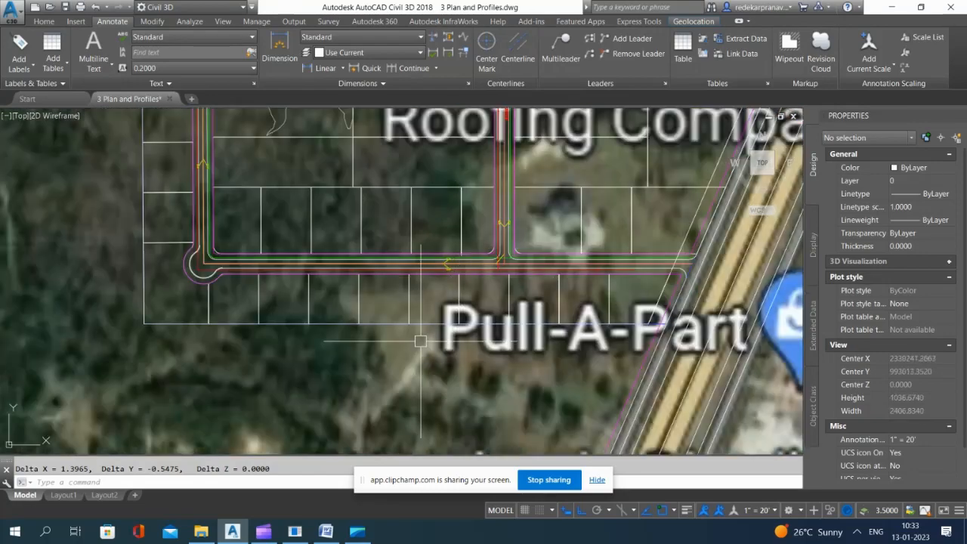
scroll(456, 276, down, 6)
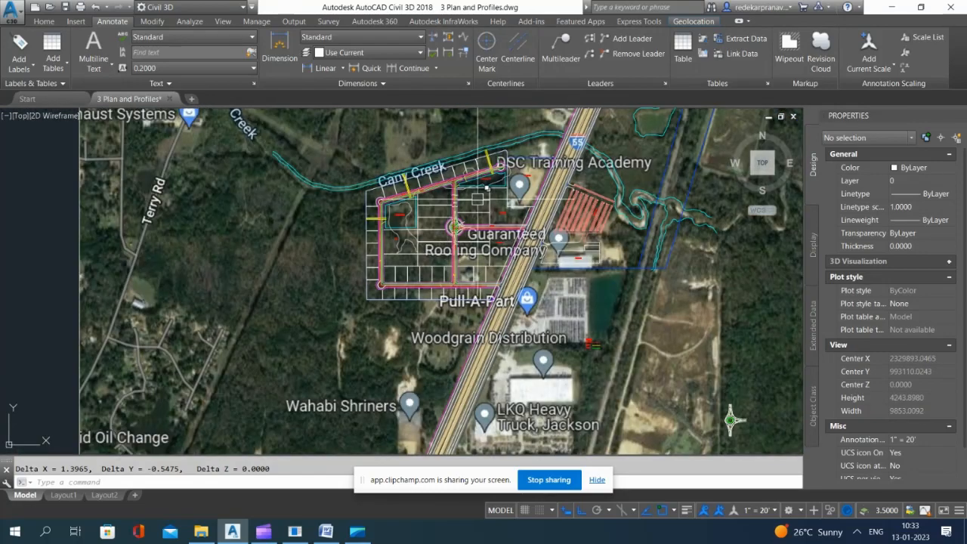
scroll(325, 257, down, 4)
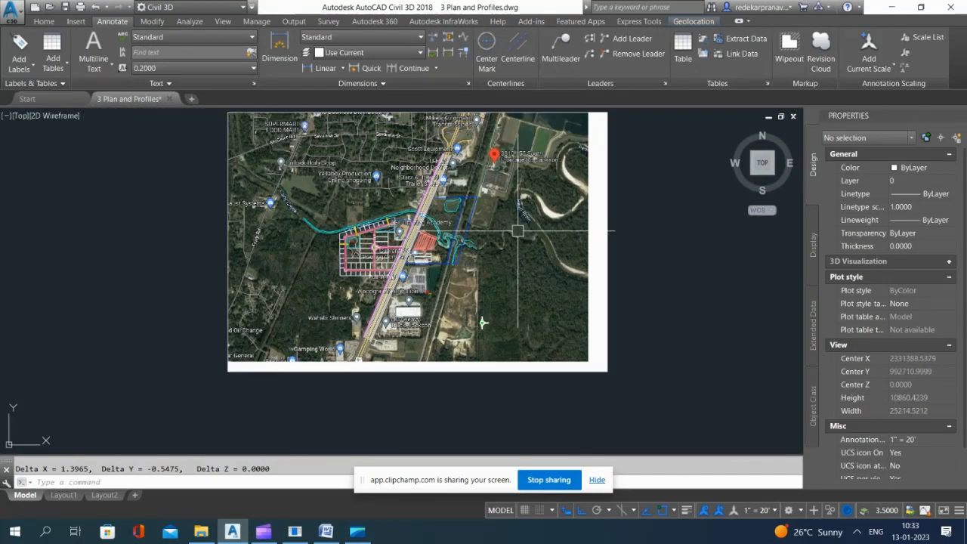
click(608, 165)
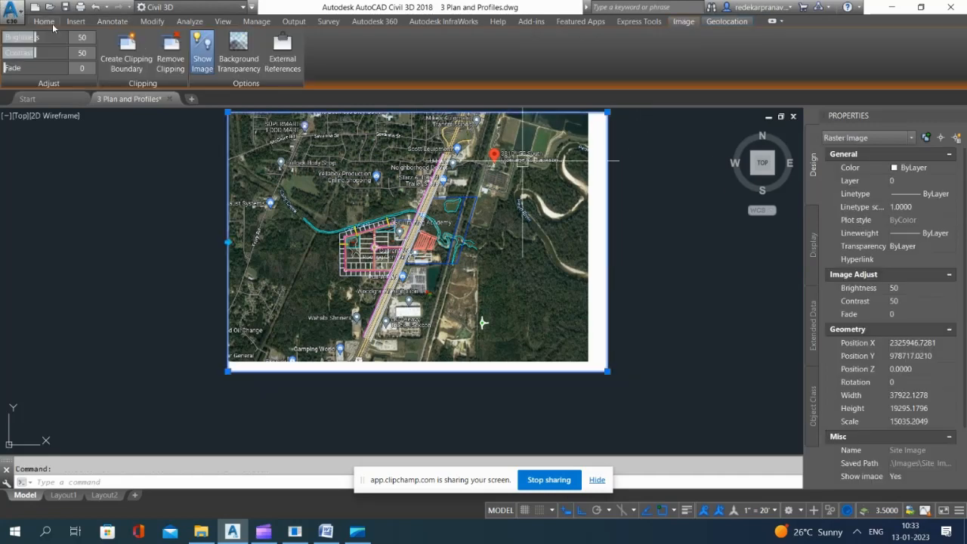
click(47, 23)
click(793, 37)
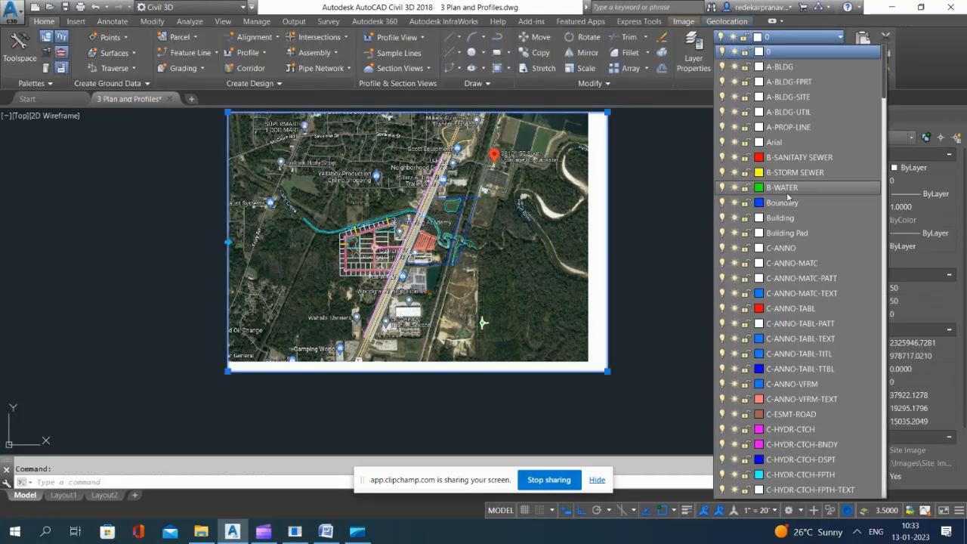
click(786, 143)
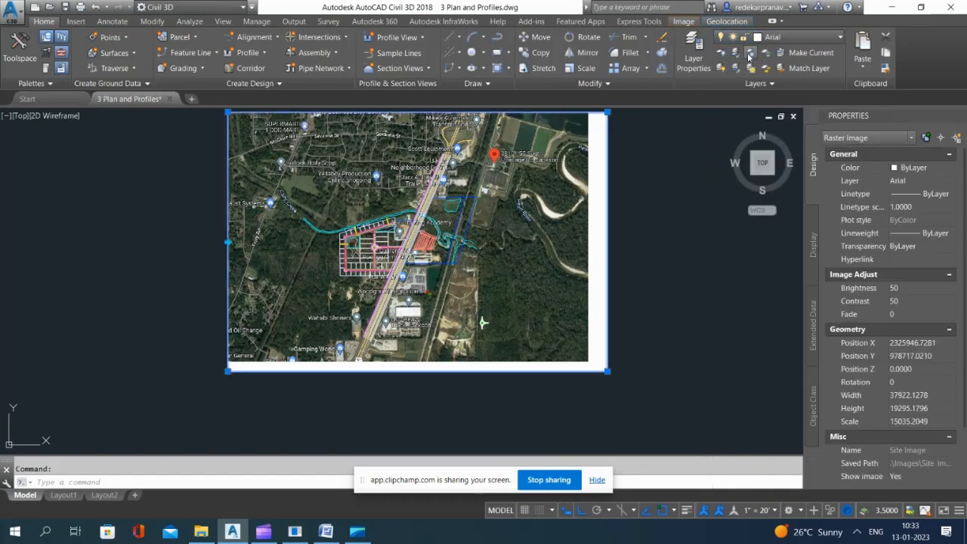
Step: Turn off the aerial image's layer
click(721, 53)
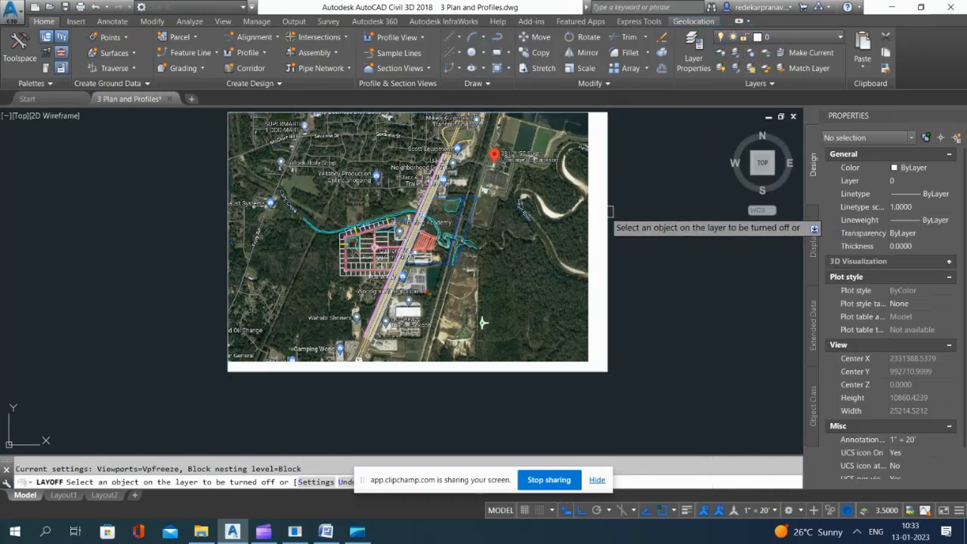
click(607, 213)
key(Escape)
Step: Examine the road network around the roundabout and Road A's junction, and go to the profile views
scroll(264, 213, up, 3)
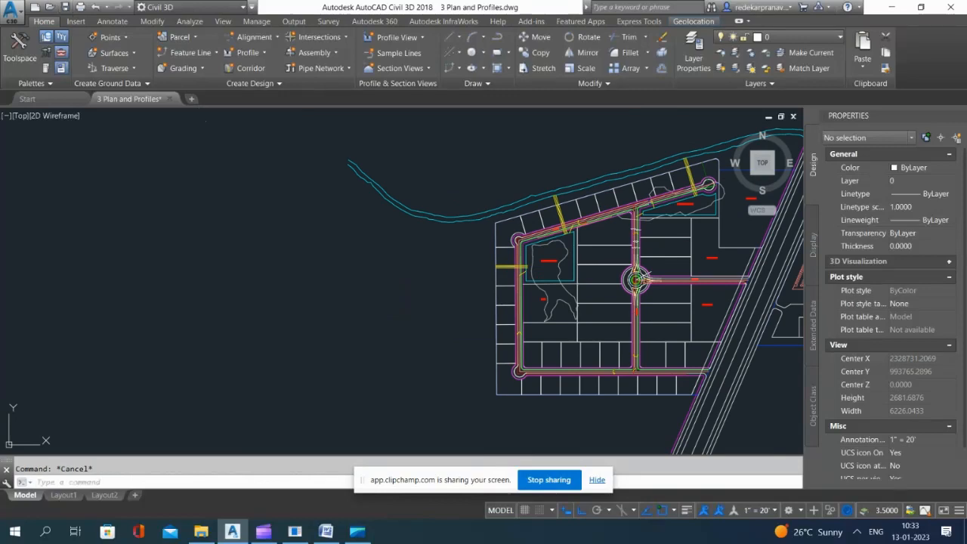
scroll(621, 206, up, 3)
middle_drag(620, 204, 533, 214)
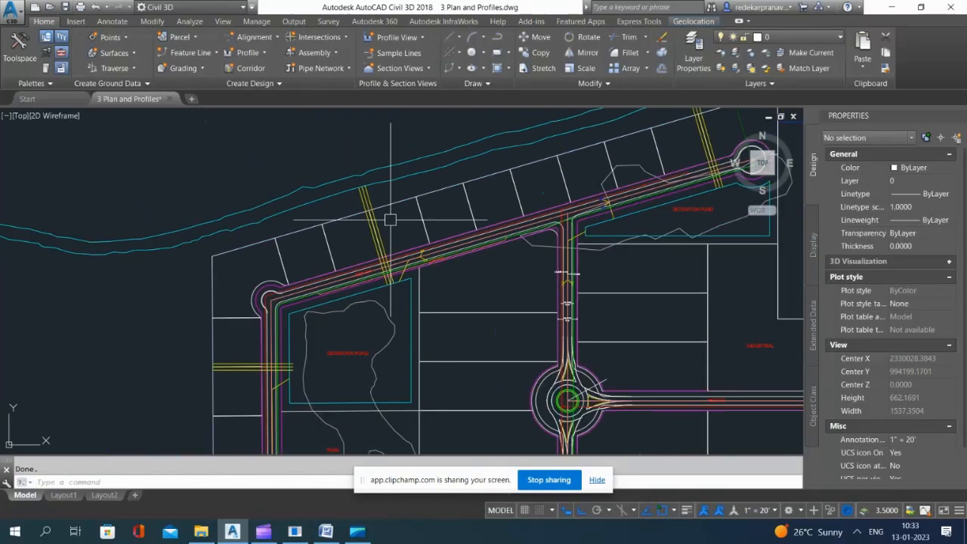
scroll(408, 155, down, 6)
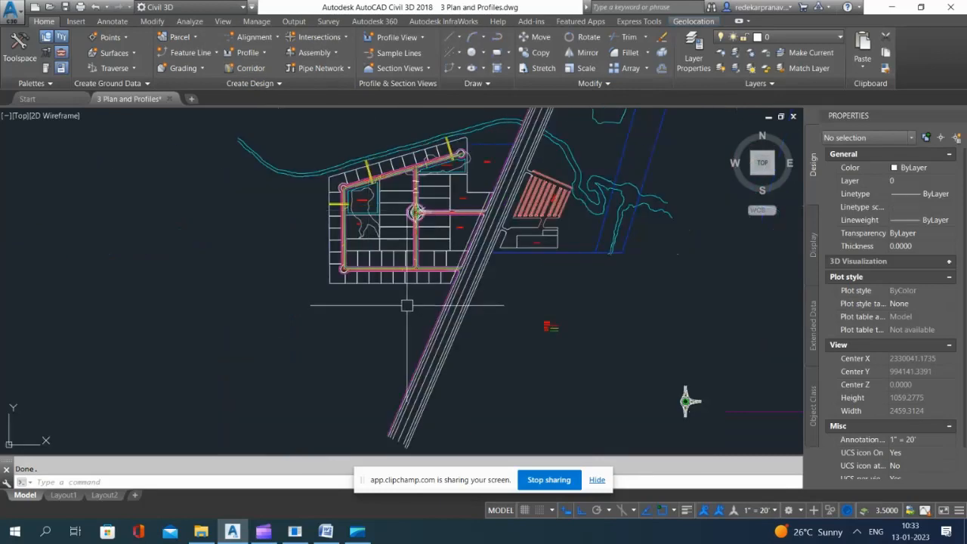
scroll(432, 173, up, 6)
scroll(432, 174, up, 2)
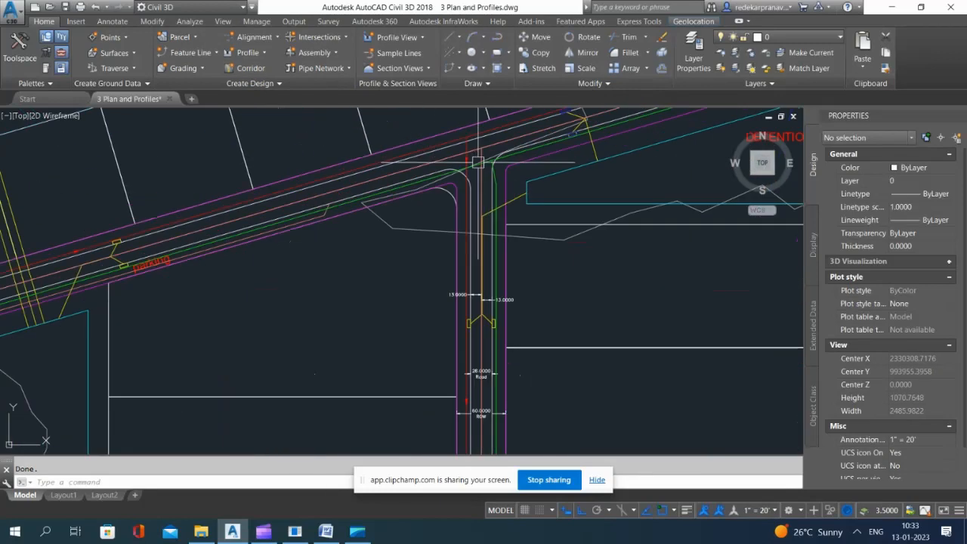
scroll(462, 189, down, 1)
scroll(469, 187, down, 10)
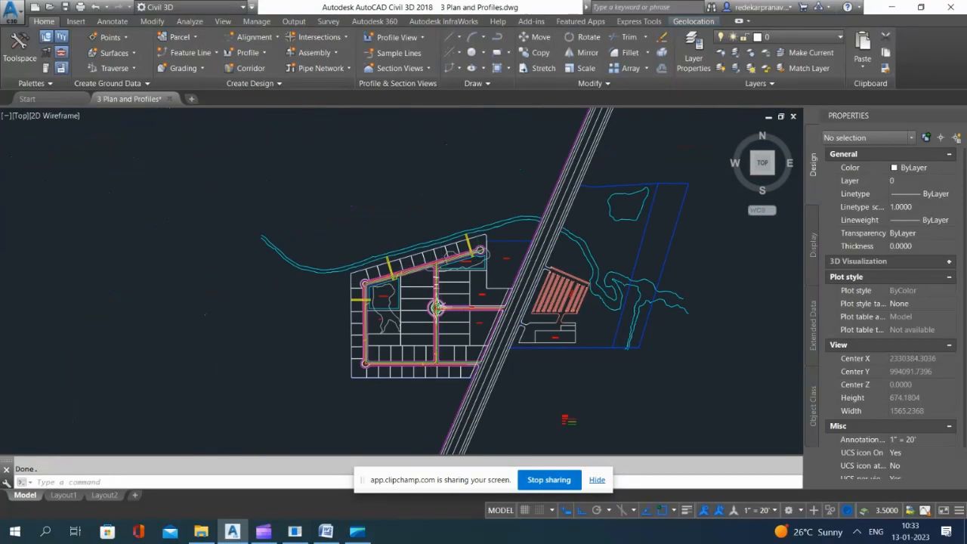
scroll(581, 170, up, 4)
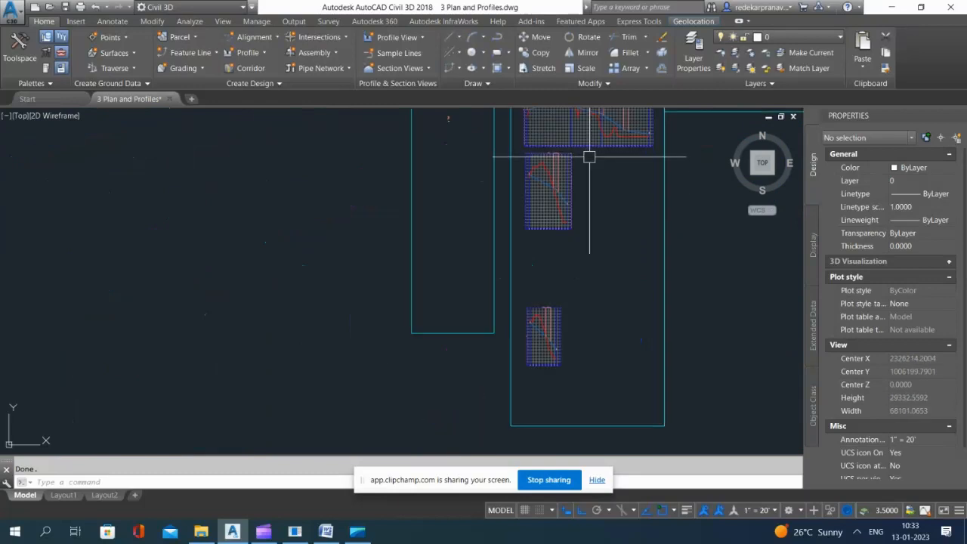
Step: Start a corridor named Road A using the Raod A alignment and the Road A - FG profile
scroll(461, 133, up, 2)
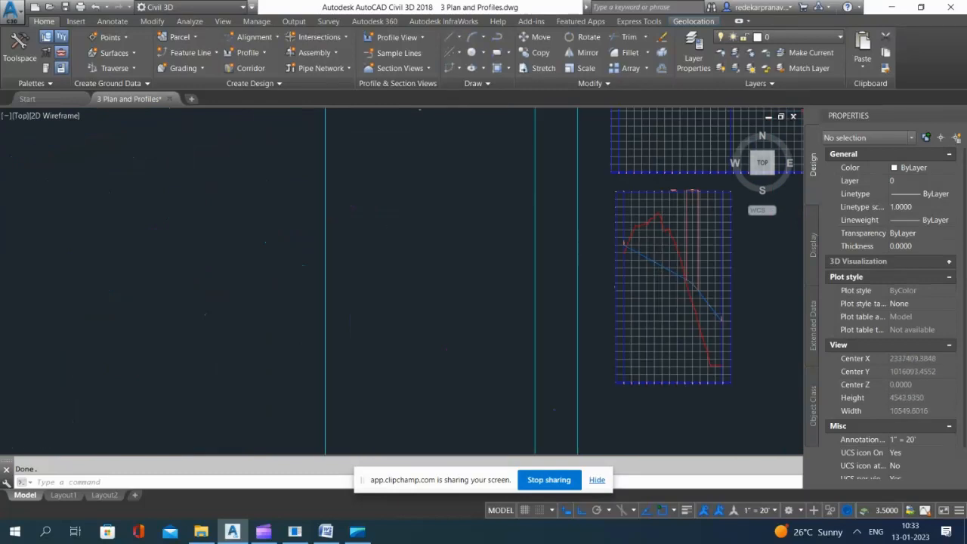
scroll(453, 188, down, 5)
scroll(444, 214, up, 5)
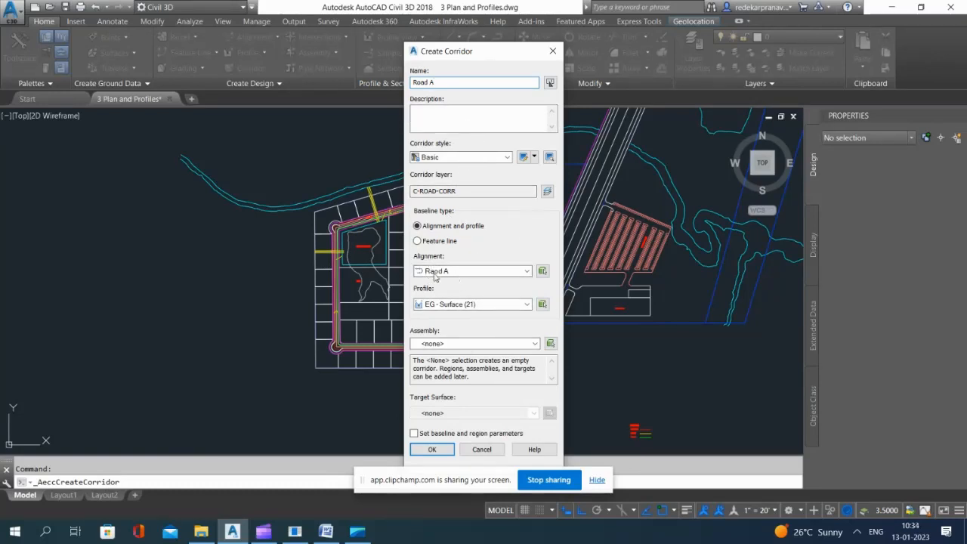
click(471, 272)
click(470, 280)
click(457, 304)
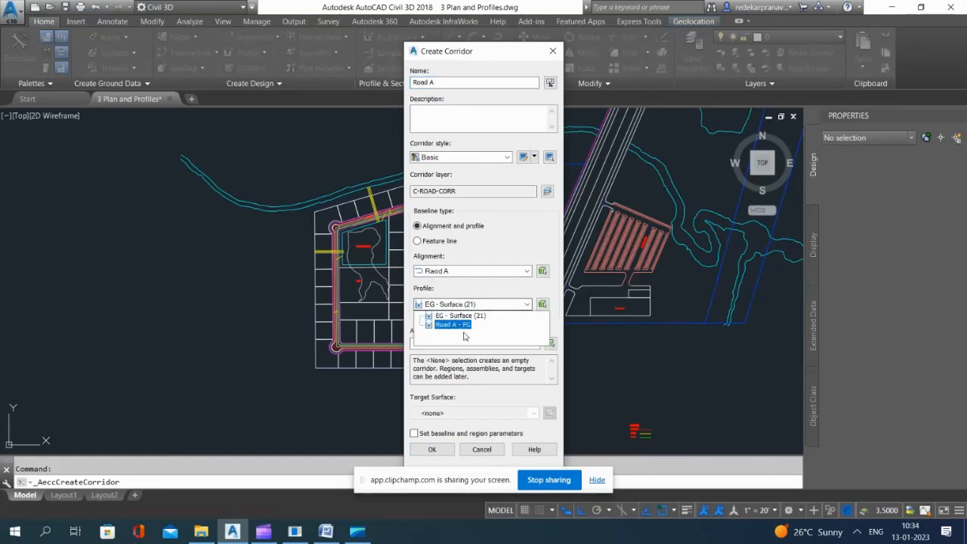
click(452, 325)
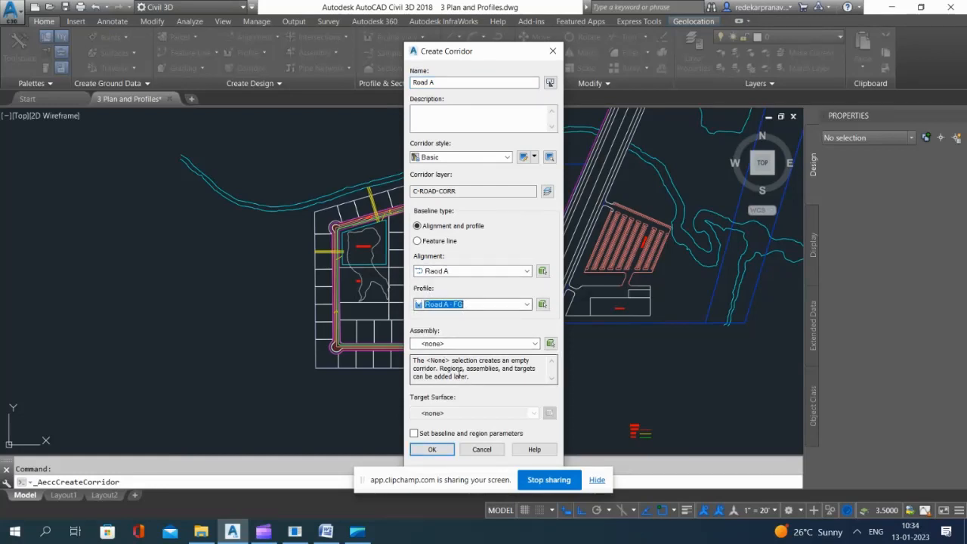
Step: Assign Basic Assembly-1 and the EG target surface to the Road A corridor, and build it with the default baseline and region parameters
click(466, 346)
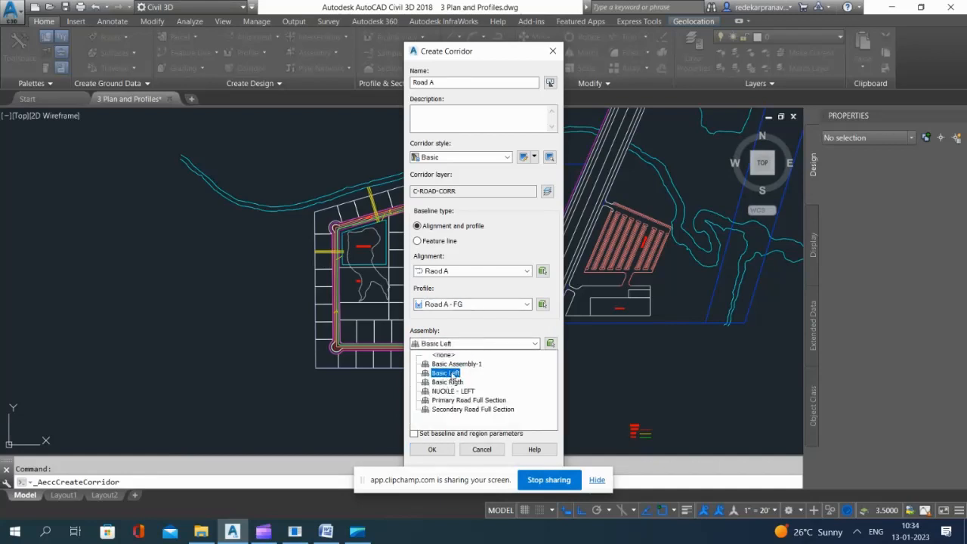
click(457, 365)
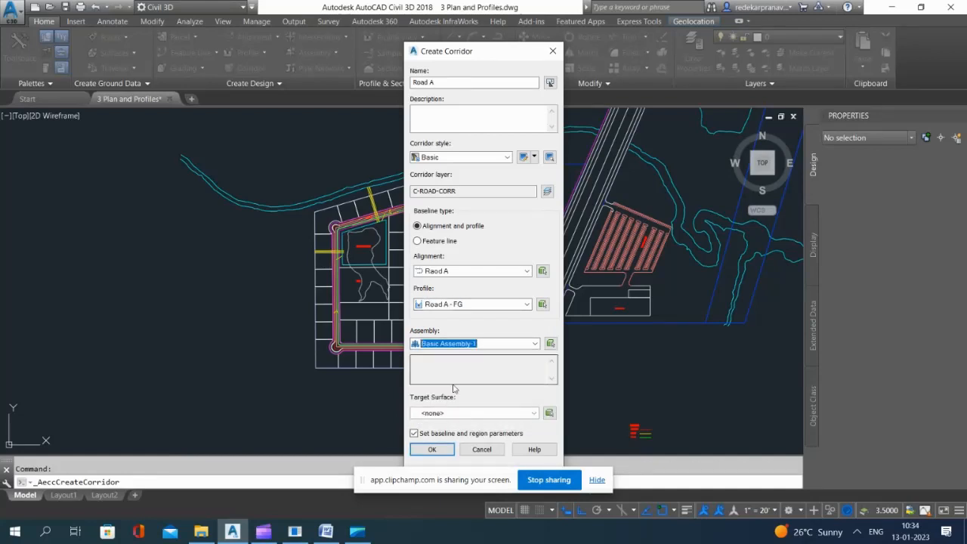
click(442, 416)
click(436, 434)
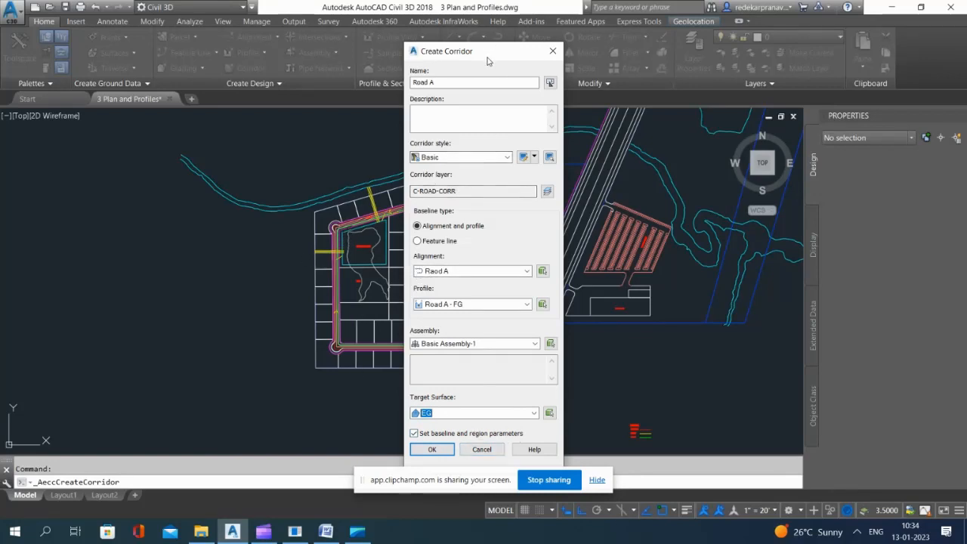
drag(488, 60, 596, 60)
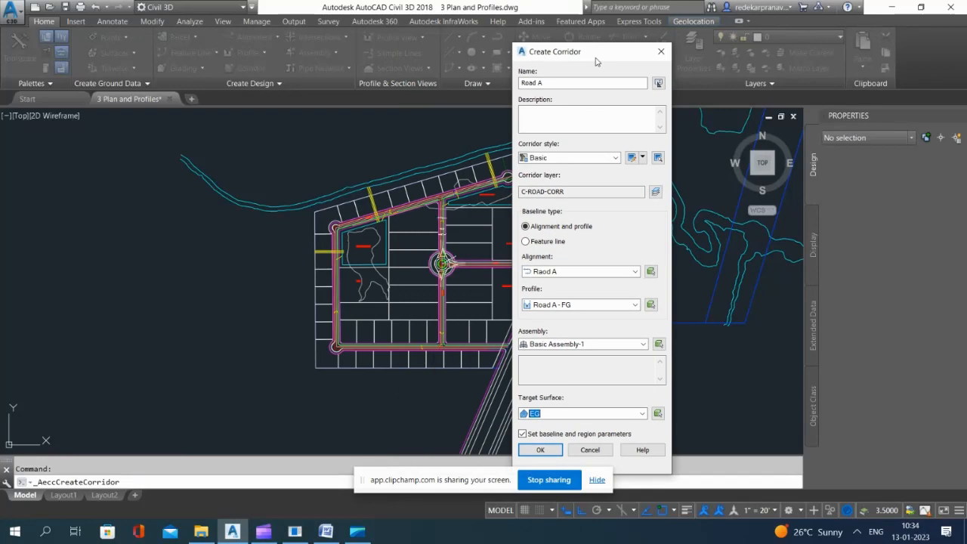
click(540, 449)
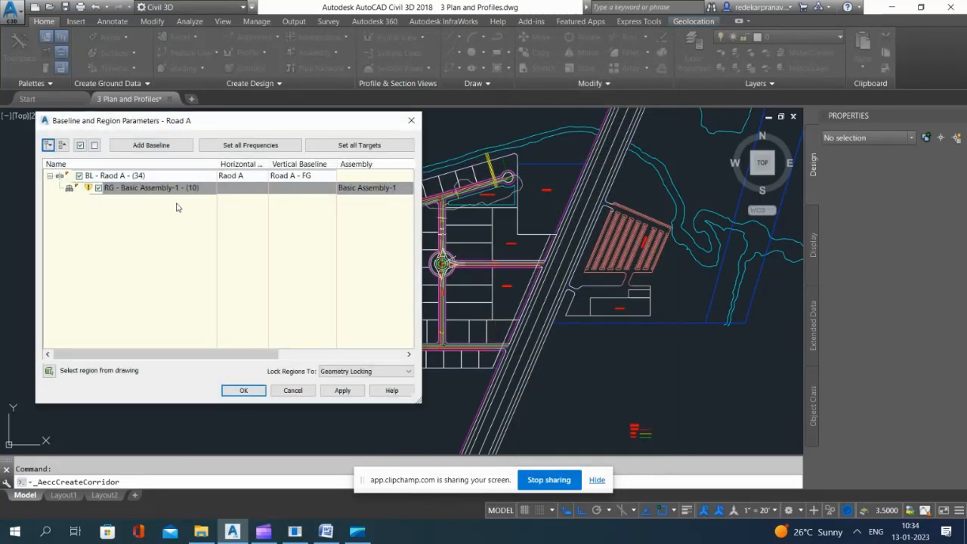
click(344, 391)
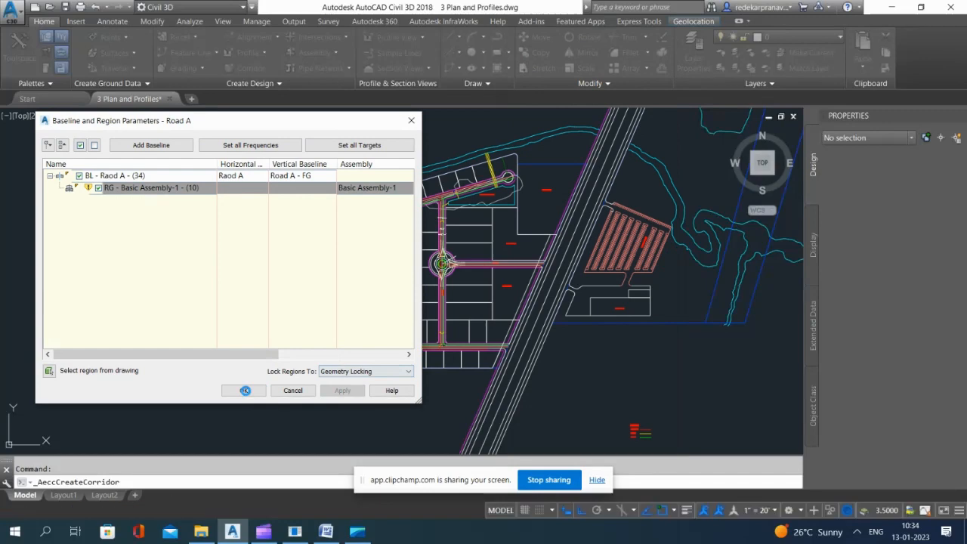
click(245, 391)
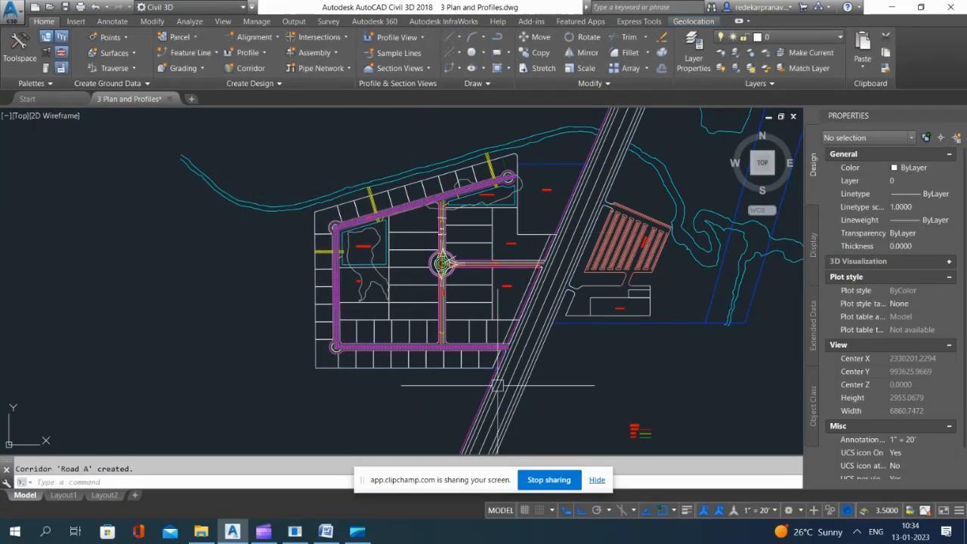
Step: Start a corridor named Road B using the Raod B alignment and the Road B profile
scroll(279, 231, up, 10)
scroll(280, 231, down, 8)
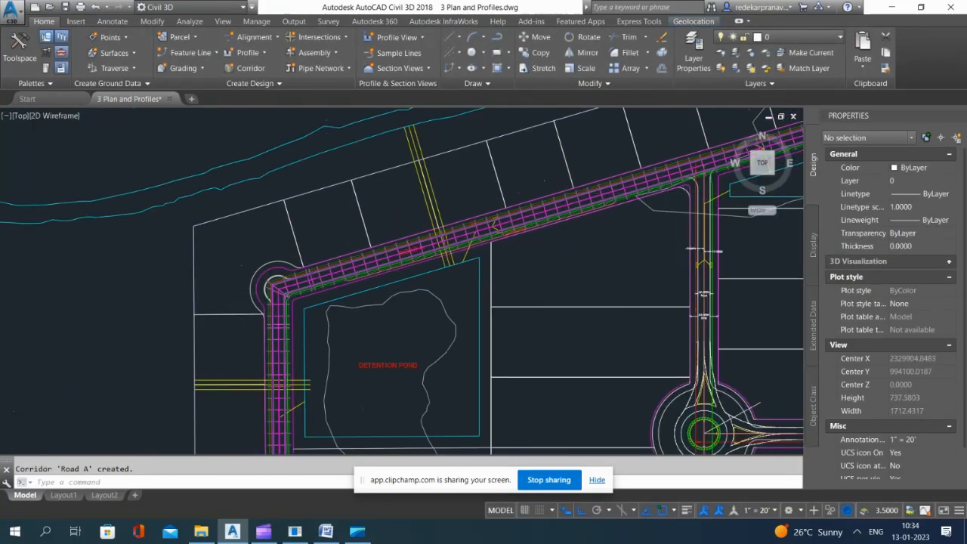
scroll(595, 156, up, 8)
scroll(594, 156, down, 6)
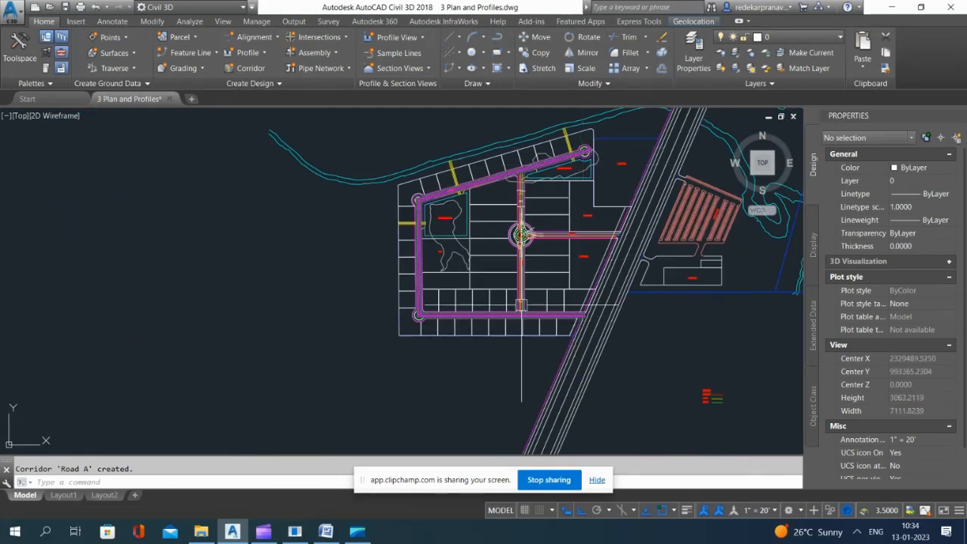
scroll(521, 213, up, 4)
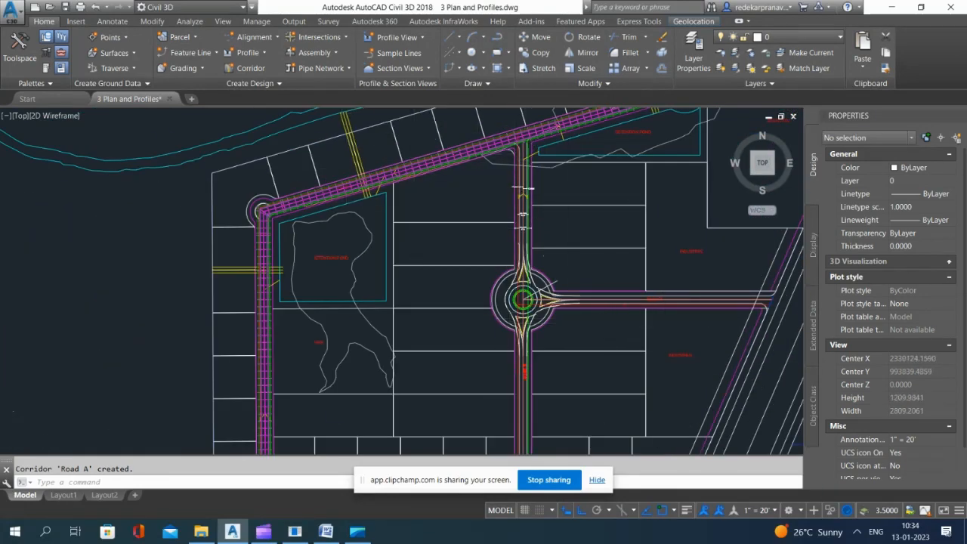
scroll(604, 321, down, 2)
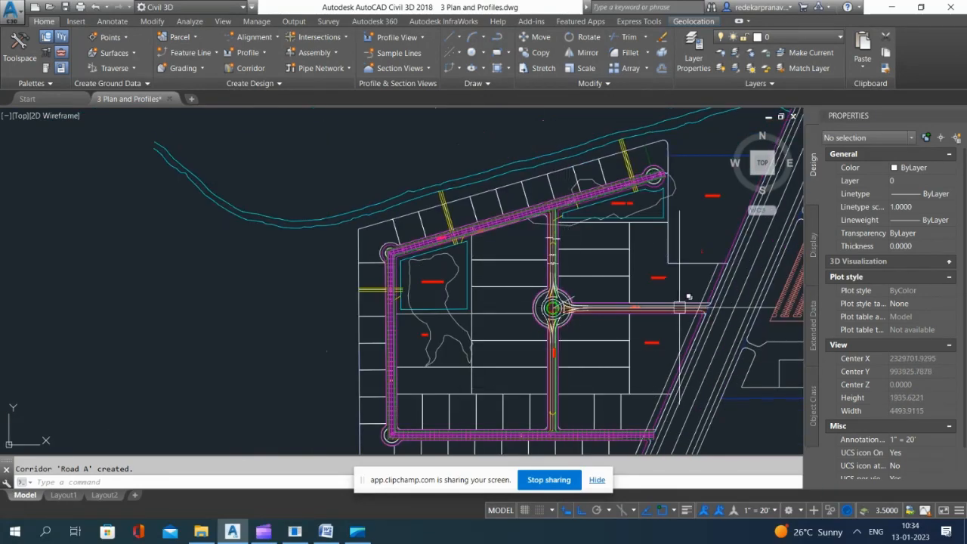
click(262, 71)
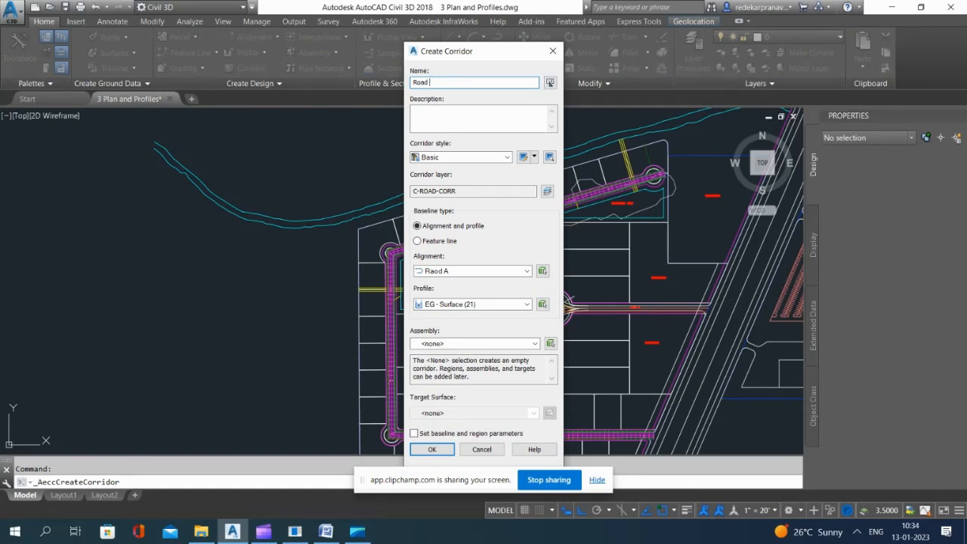
click(479, 272)
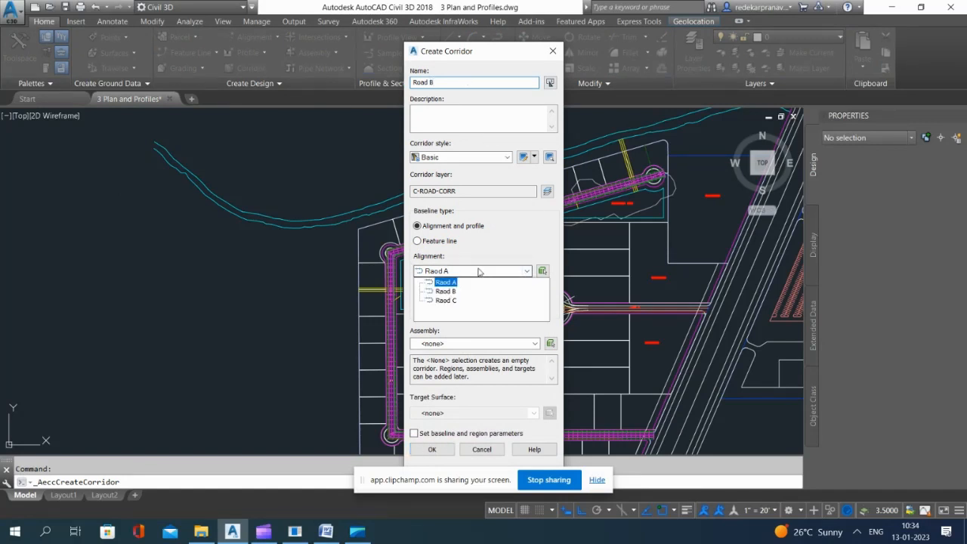
click(446, 292)
click(456, 305)
click(446, 326)
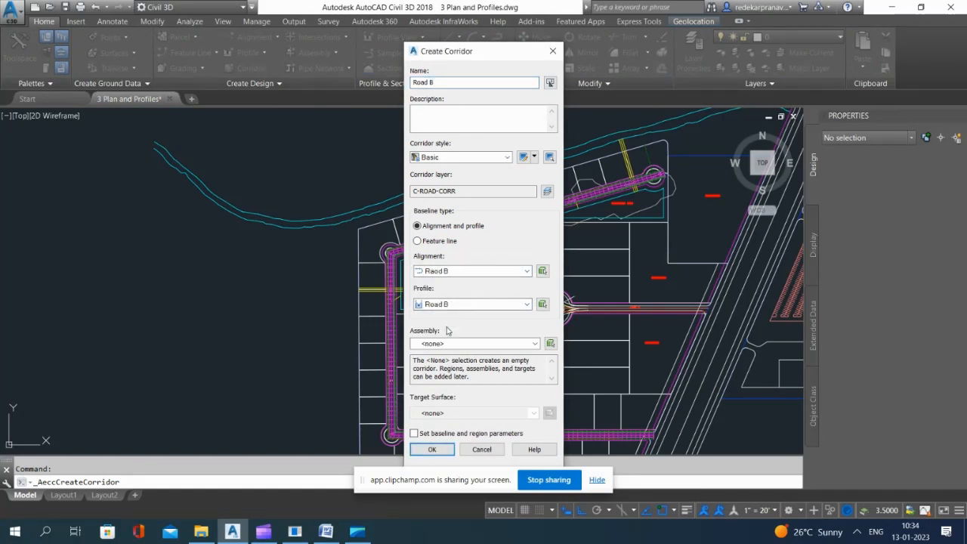
Step: Assign Basic Assembly-1 and the EG target surface to the Road B corridor, and build it with the default region parameters
click(453, 345)
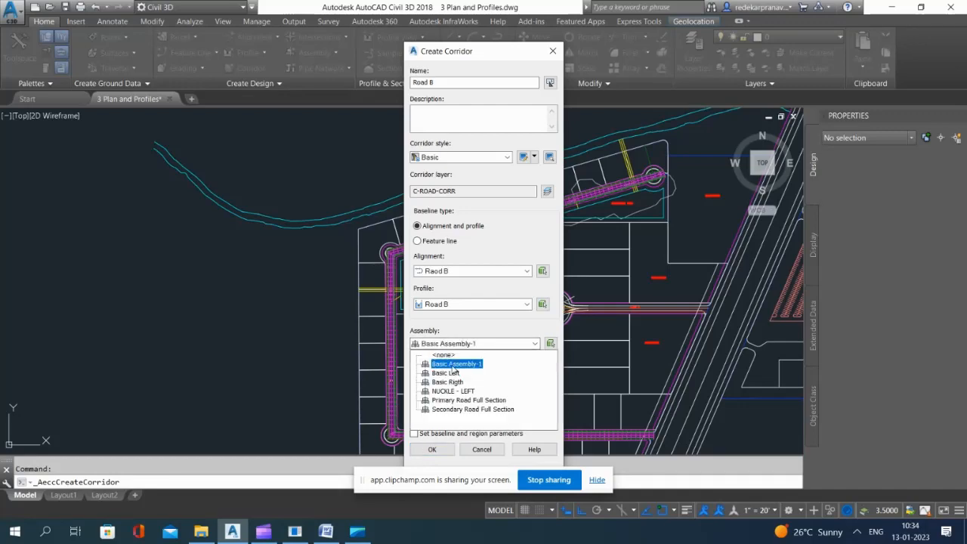
click(452, 365)
click(436, 413)
click(433, 429)
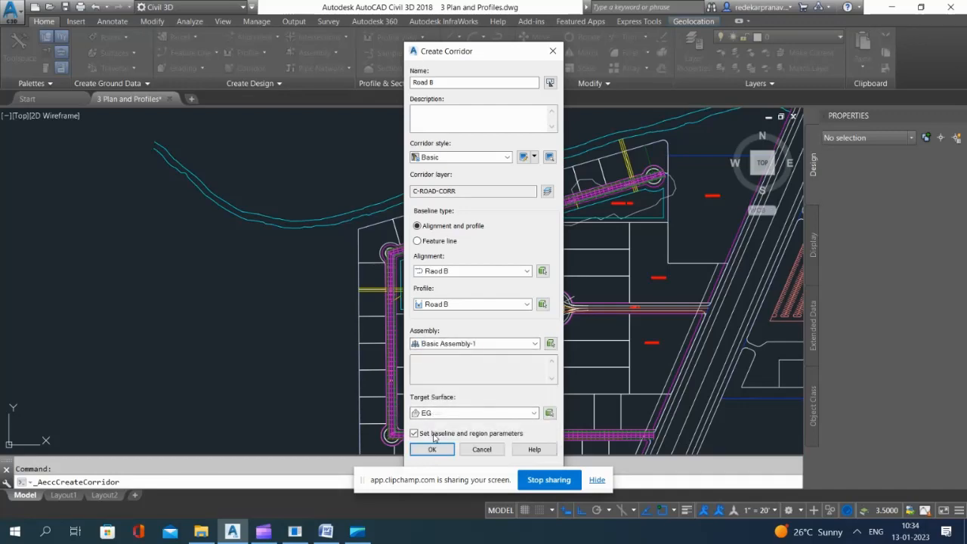
click(432, 450)
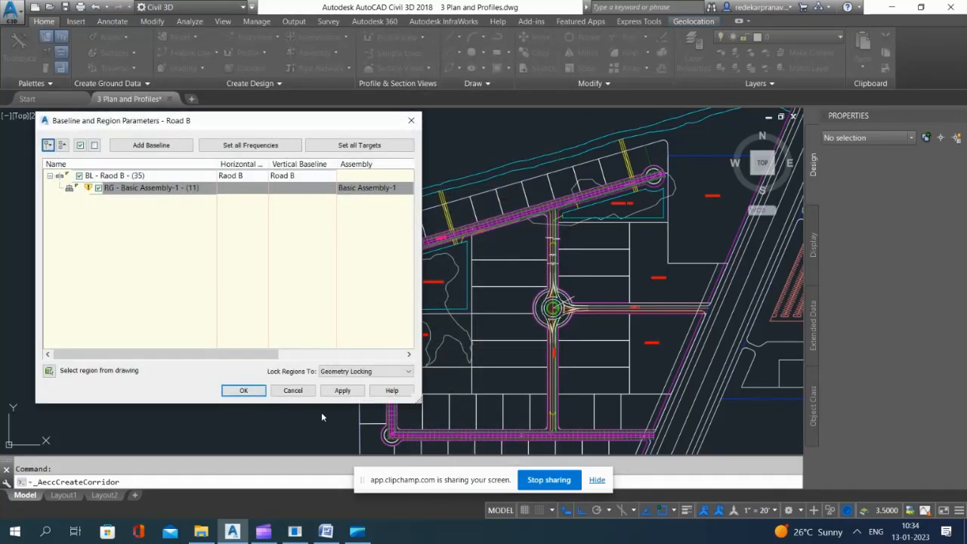
click(244, 390)
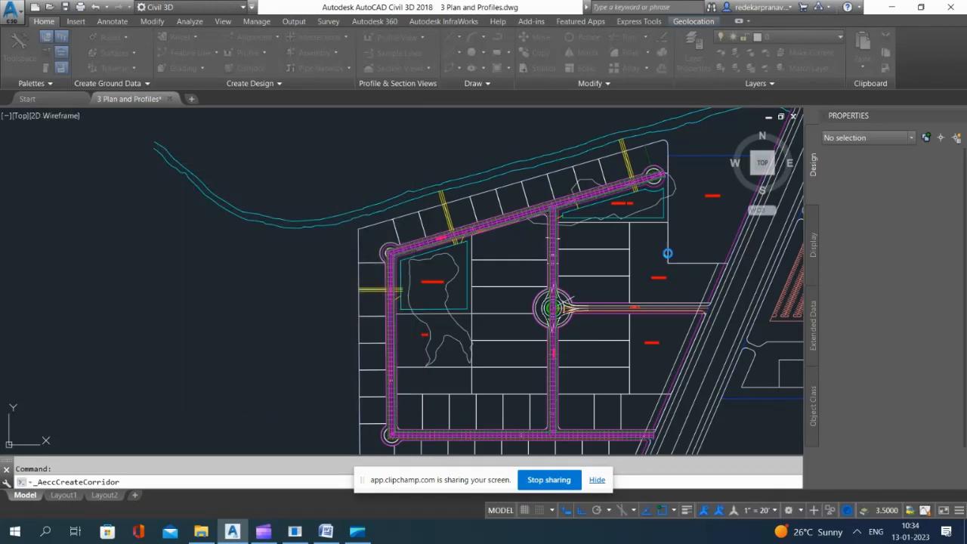
scroll(531, 208, up, 4)
scroll(604, 200, up, 4)
scroll(471, 216, down, 6)
key(Escape)
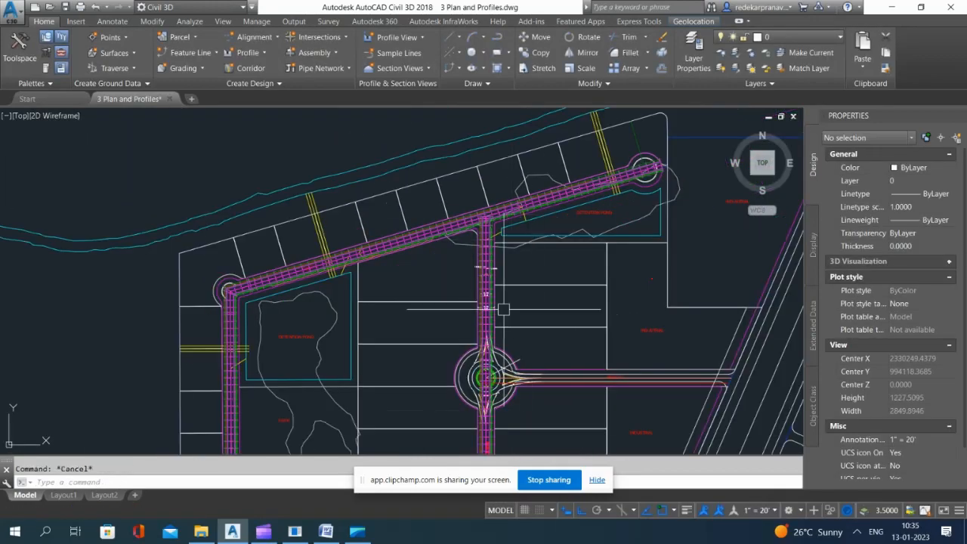
Step: Rename the design profile in Road B's profile view as Road B FG
scroll(504, 309, up, 3)
scroll(504, 200, down, 20)
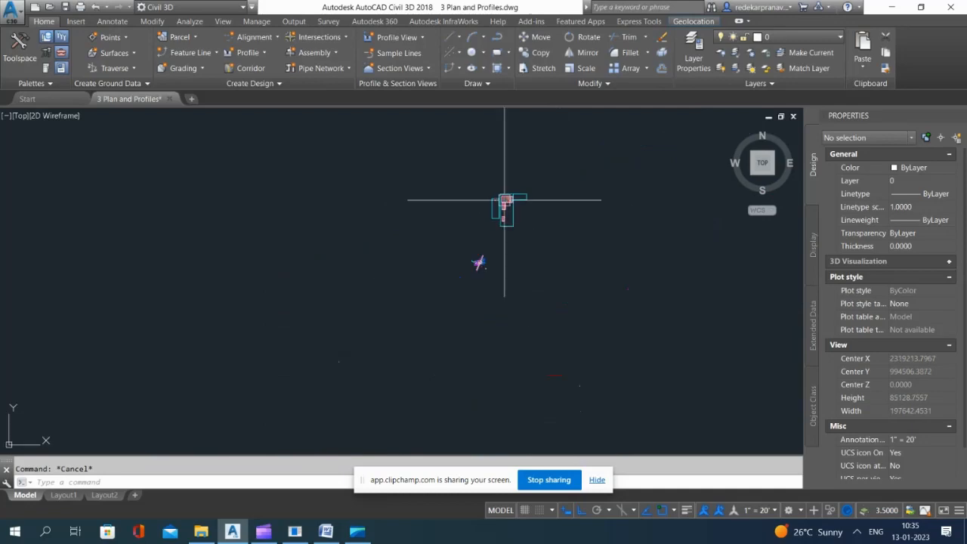
scroll(505, 200, up, 20)
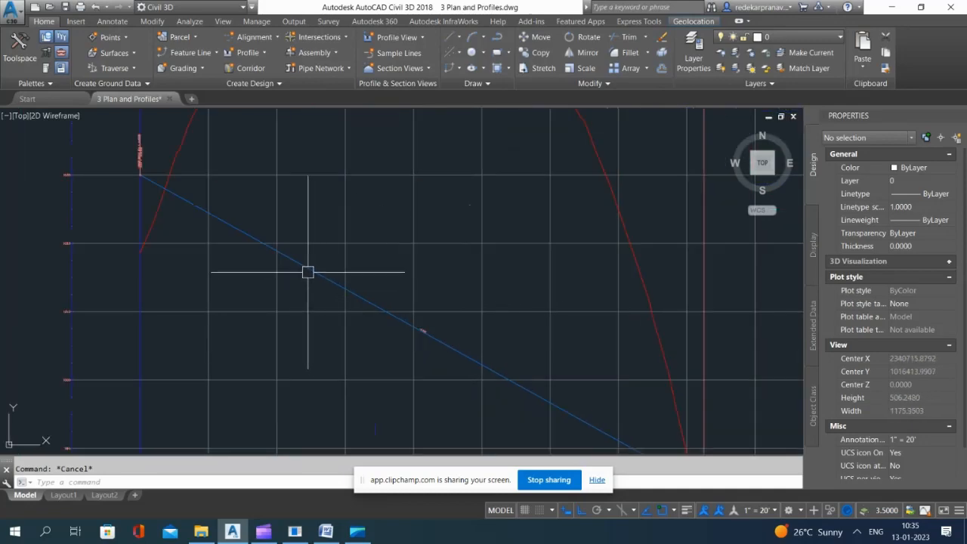
click(307, 272)
scroll(461, 221, down, 2)
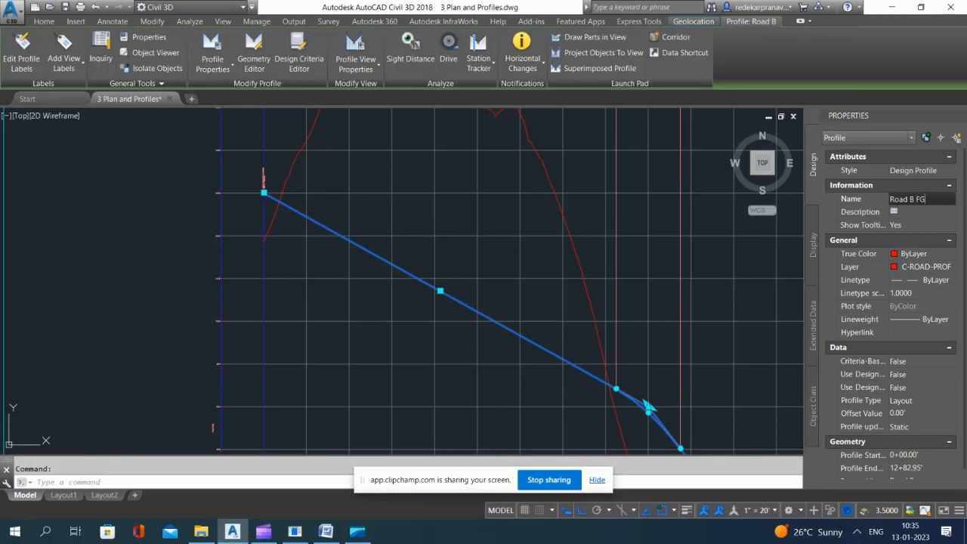
key(Escape)
Step: Rename the design profile in Road C's profile view as Road C FG
scroll(464, 244, down, 8)
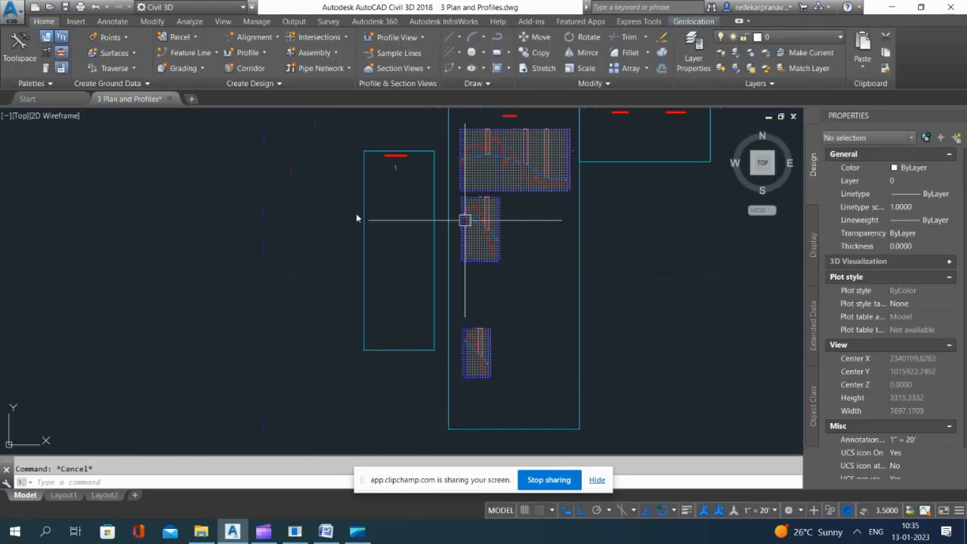
click(295, 207)
scroll(476, 369, up, 9)
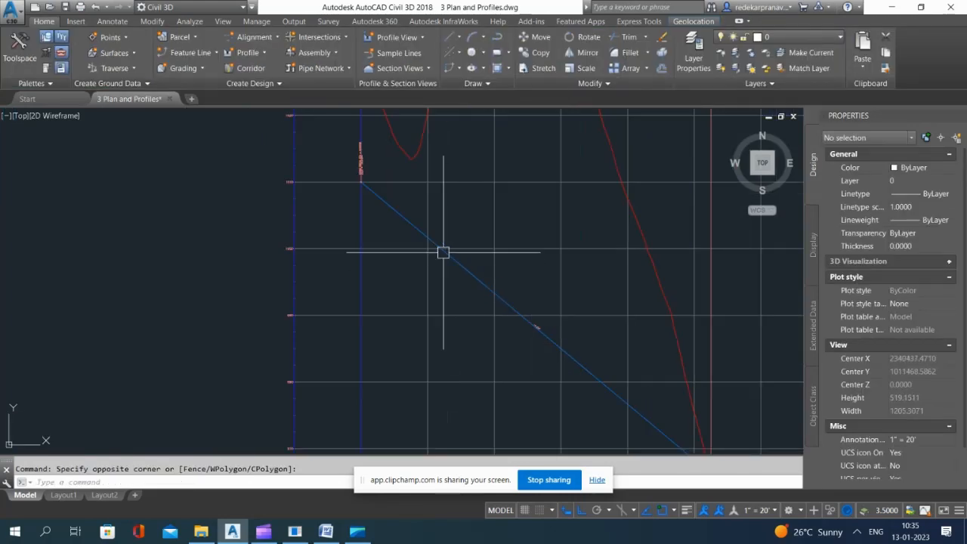
click(459, 270)
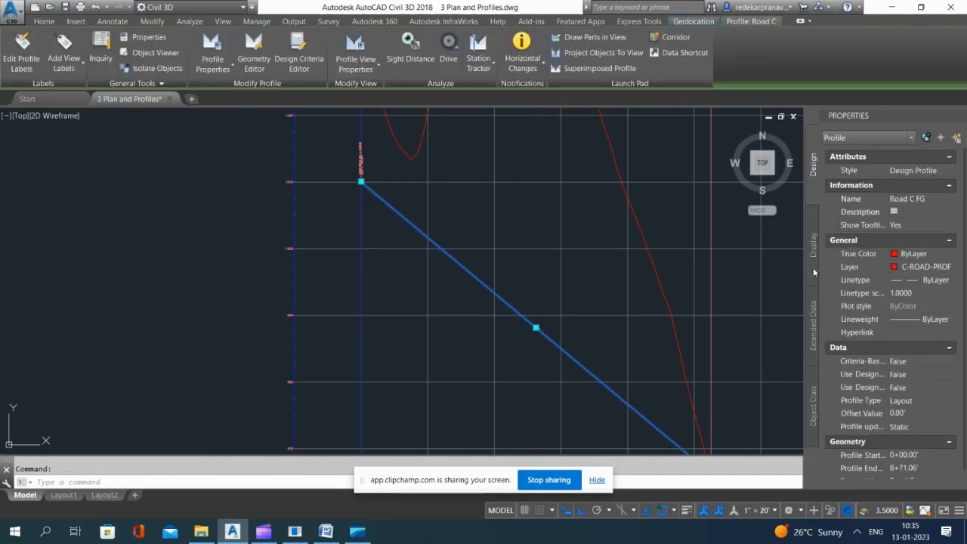
key(Escape)
Step: Start a corridor named Road C using the Raod C alignment and the Road C FG profile
scroll(465, 230, down, 8)
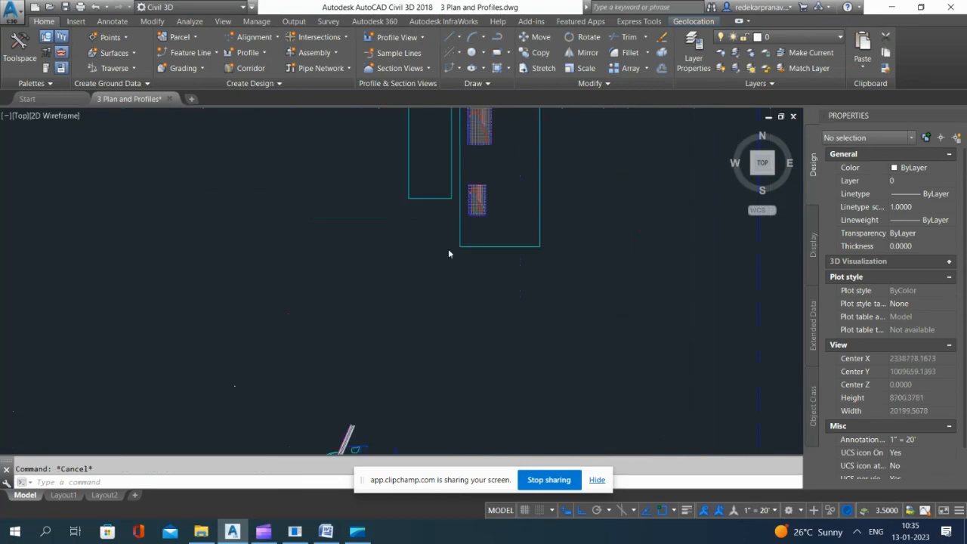
click(357, 379)
scroll(410, 247, up, 10)
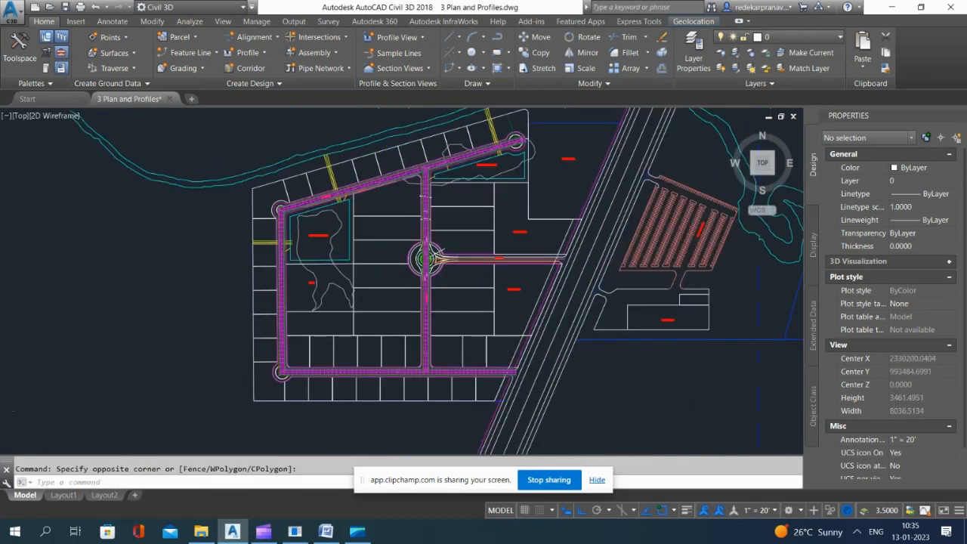
scroll(410, 247, down, 2)
scroll(411, 247, up, 5)
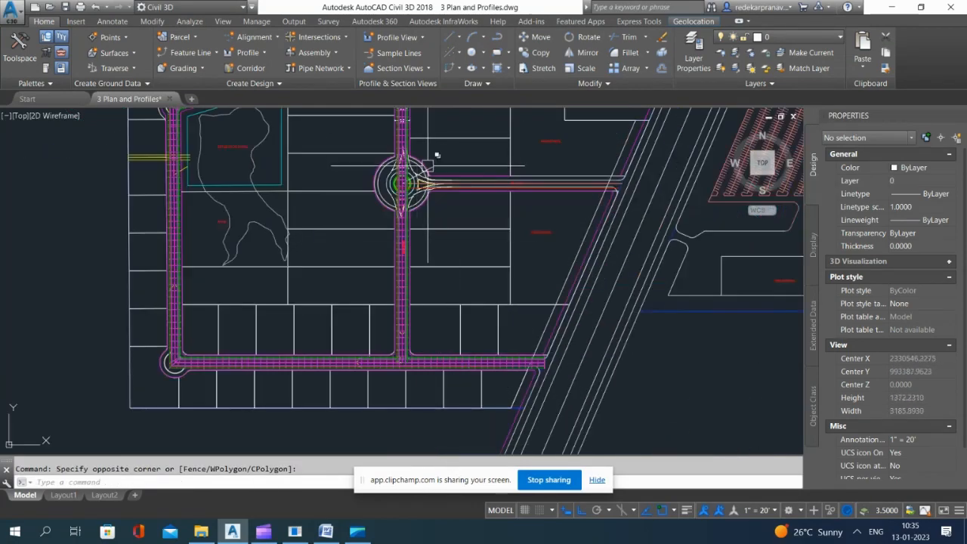
scroll(431, 157, up, 5)
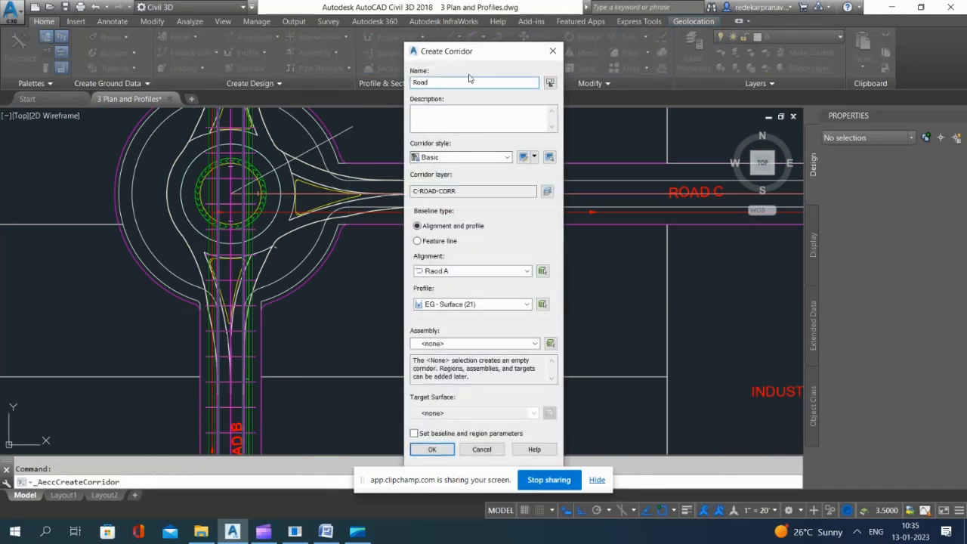
click(463, 272)
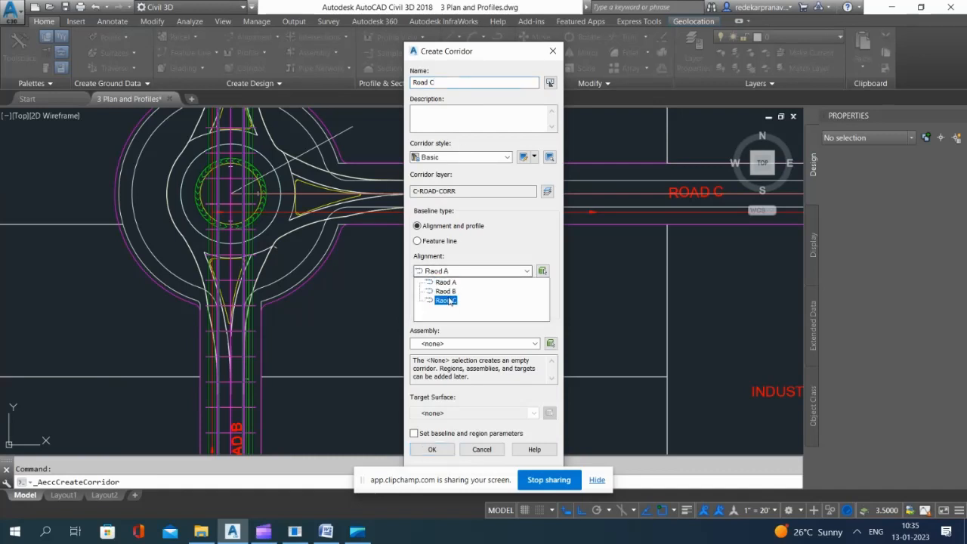
click(447, 302)
click(446, 305)
click(450, 325)
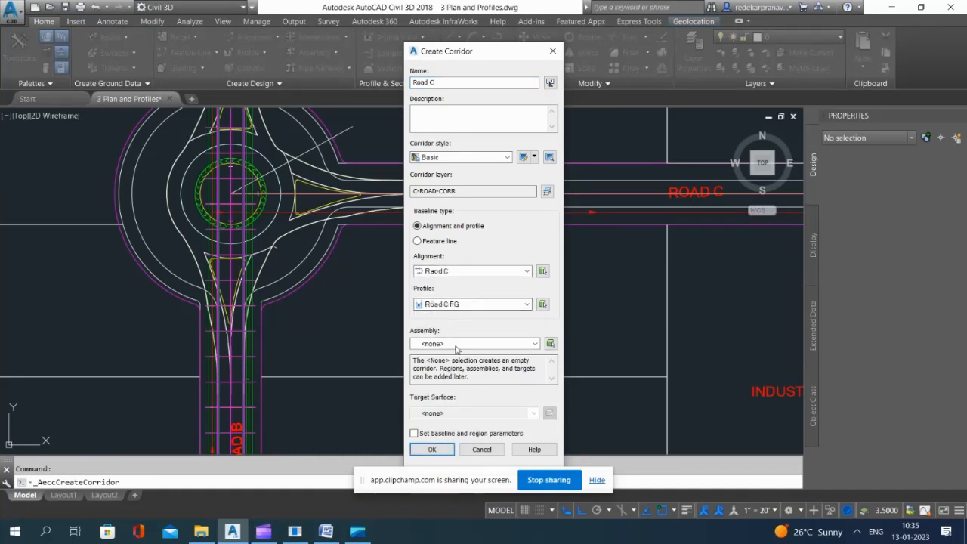
Step: Assign Basic Assembly-1 and the EG target surface to the Road C corridor, and build it with the default region parameters
click(457, 344)
click(450, 365)
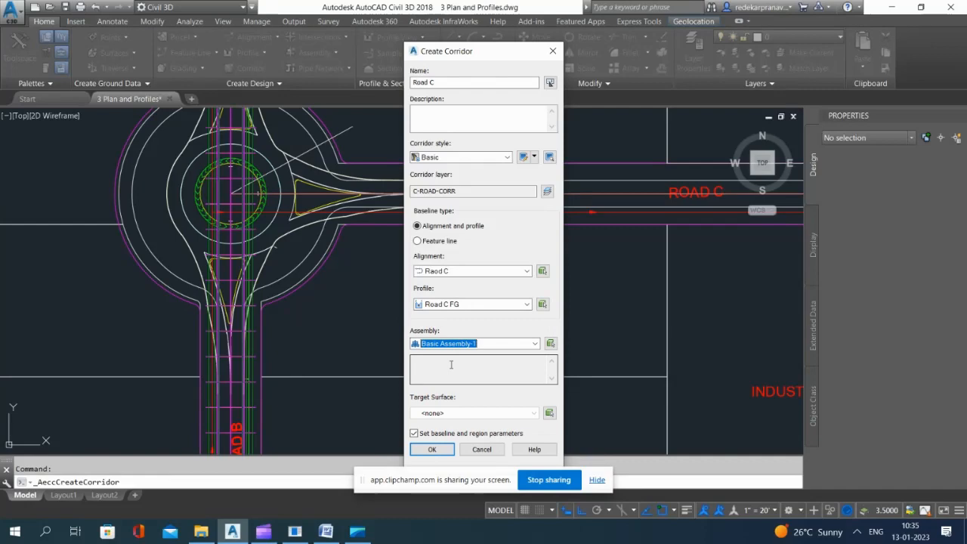
click(443, 416)
click(436, 438)
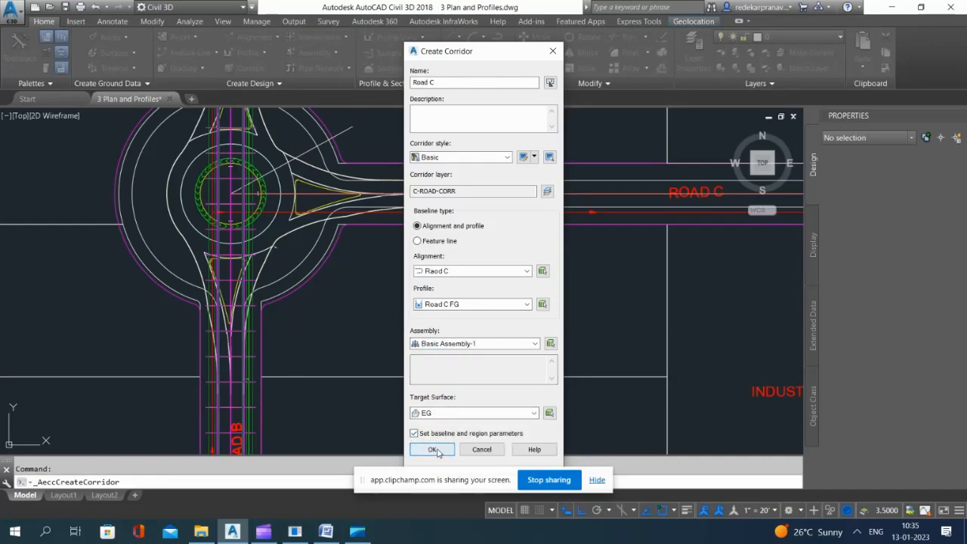
click(435, 450)
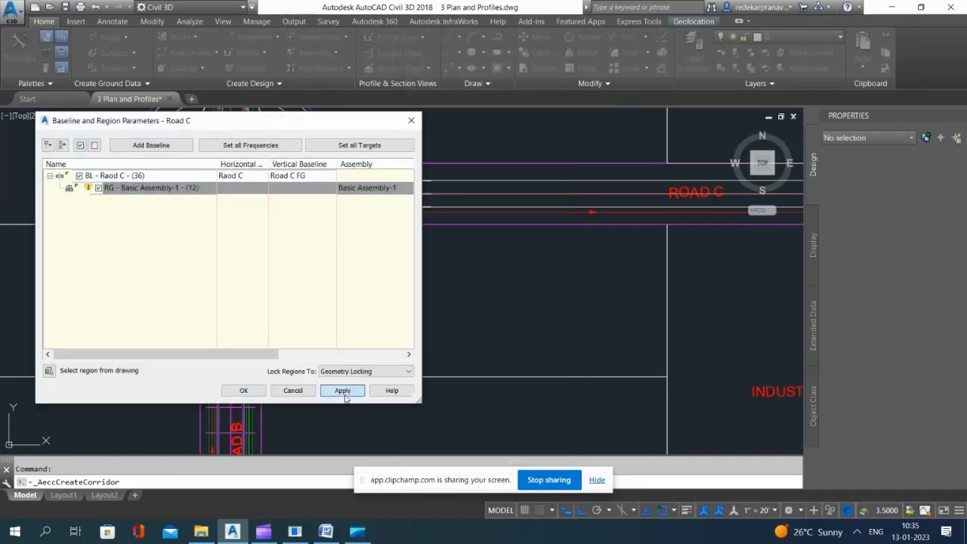
click(243, 390)
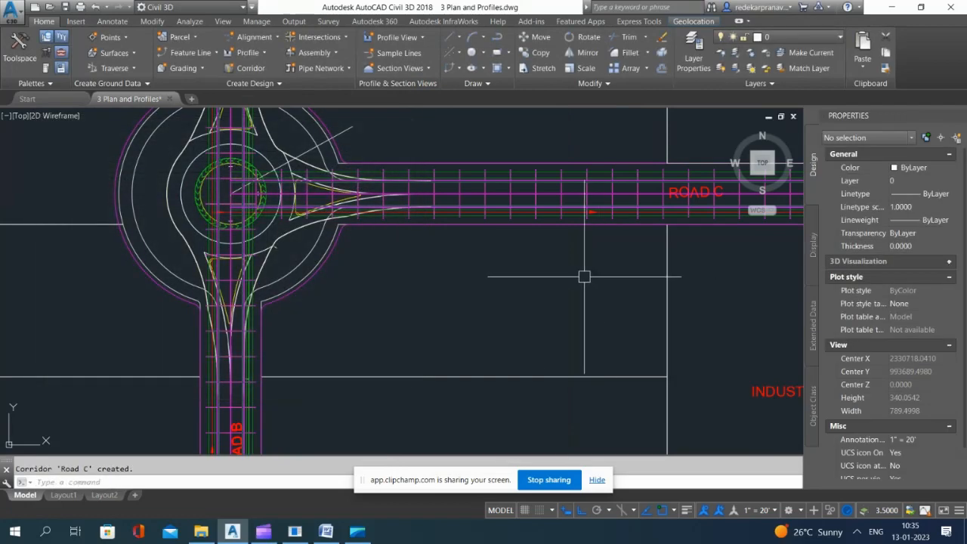
Step: Examine the finished corridors in plan, including the junctions, the roundabout and the Road A bend beside the detention pond
scroll(584, 276, down, 8)
scroll(435, 189, up, 2)
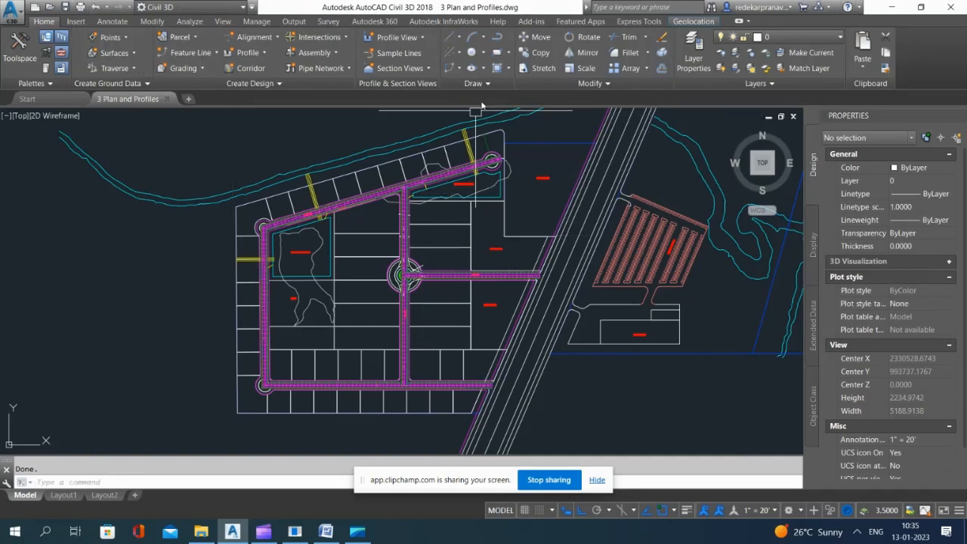
scroll(291, 363, up, 5)
scroll(286, 332, down, 4)
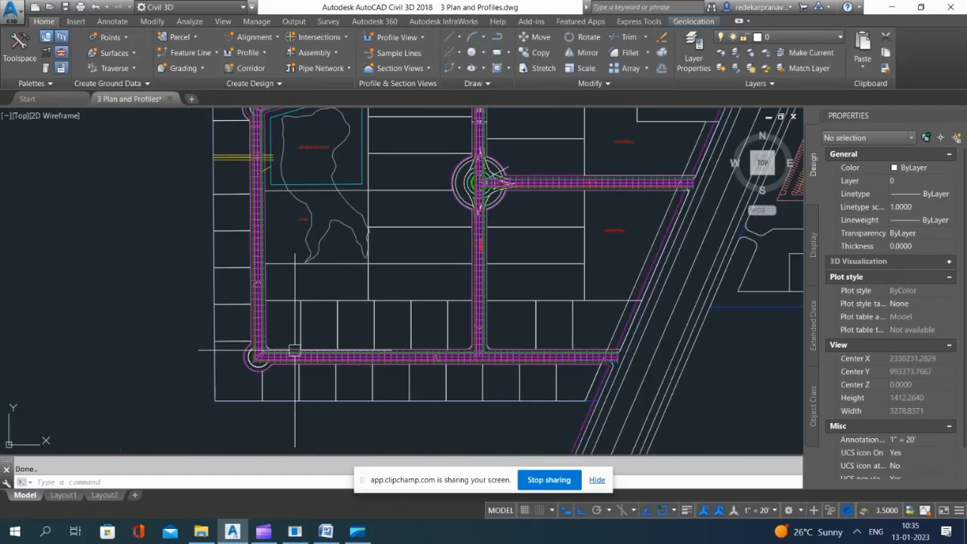
scroll(277, 367, up, 4)
scroll(277, 376, down, 4)
scroll(290, 176, up, 4)
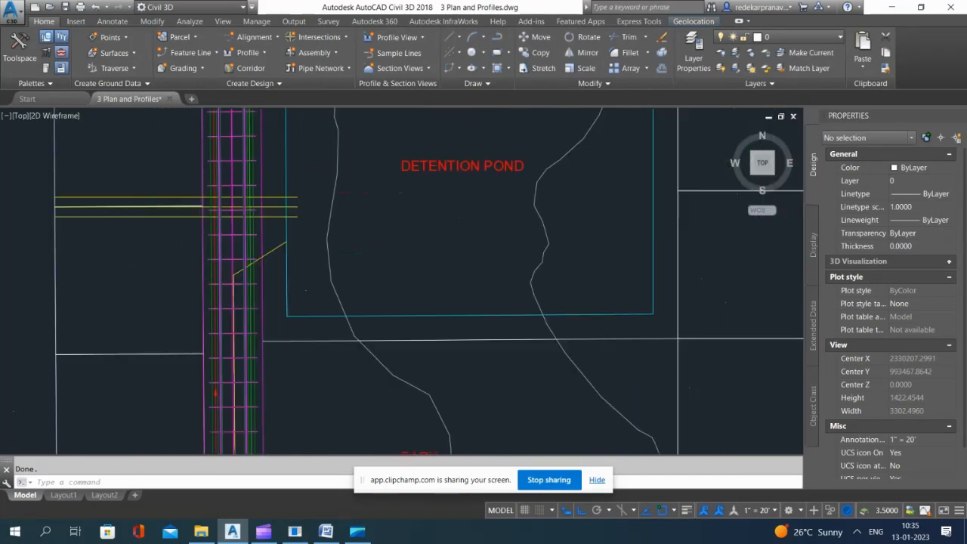
scroll(378, 166, down, 6)
scroll(451, 133, up, 4)
scroll(451, 134, up, 4)
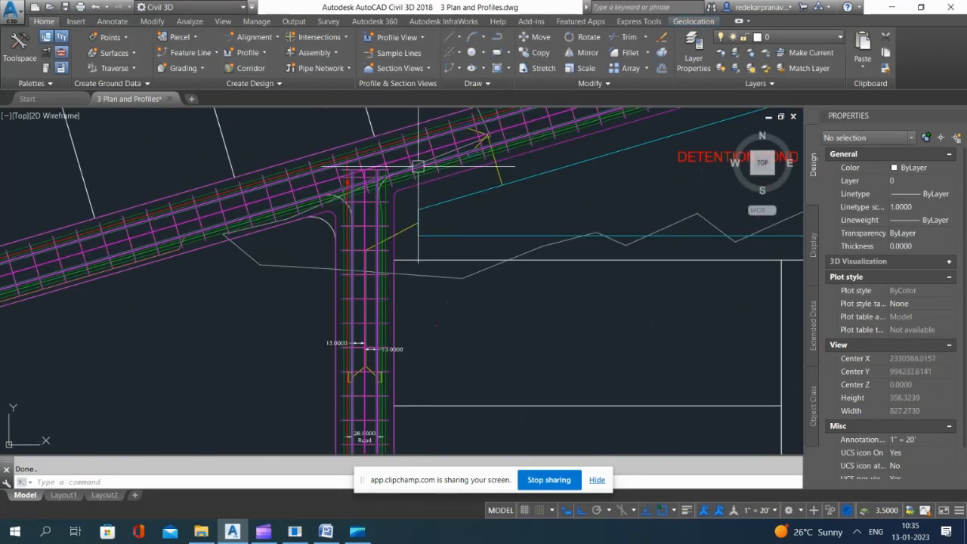
scroll(423, 148, down, 4)
scroll(260, 210, down, 4)
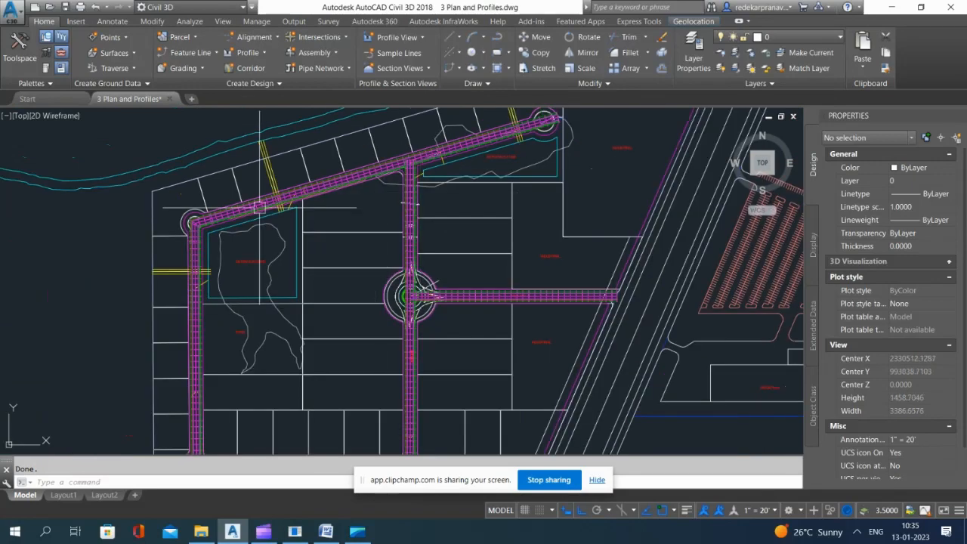
scroll(327, 189, up, 2)
scroll(328, 188, down, 1)
scroll(209, 244, up, 6)
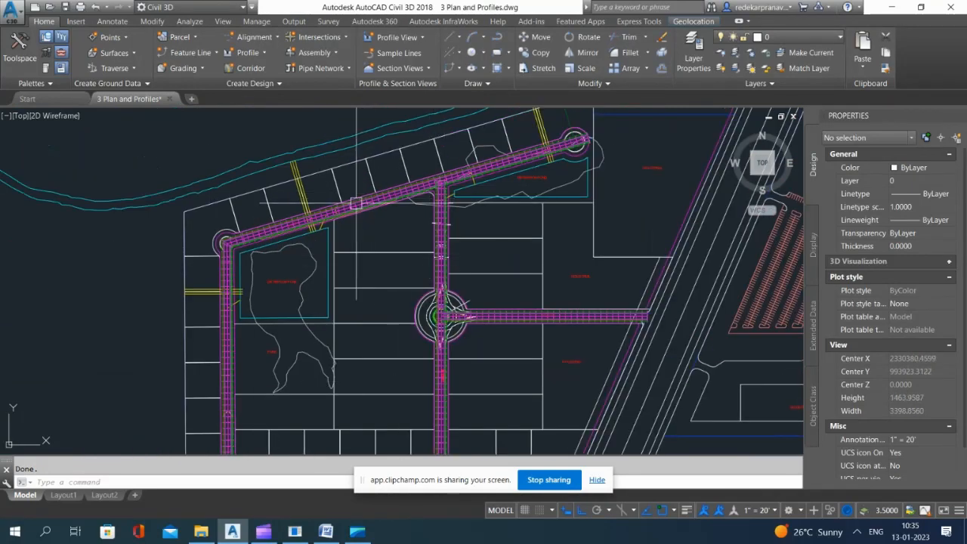
scroll(212, 248, down, 4)
scroll(207, 260, up, 6)
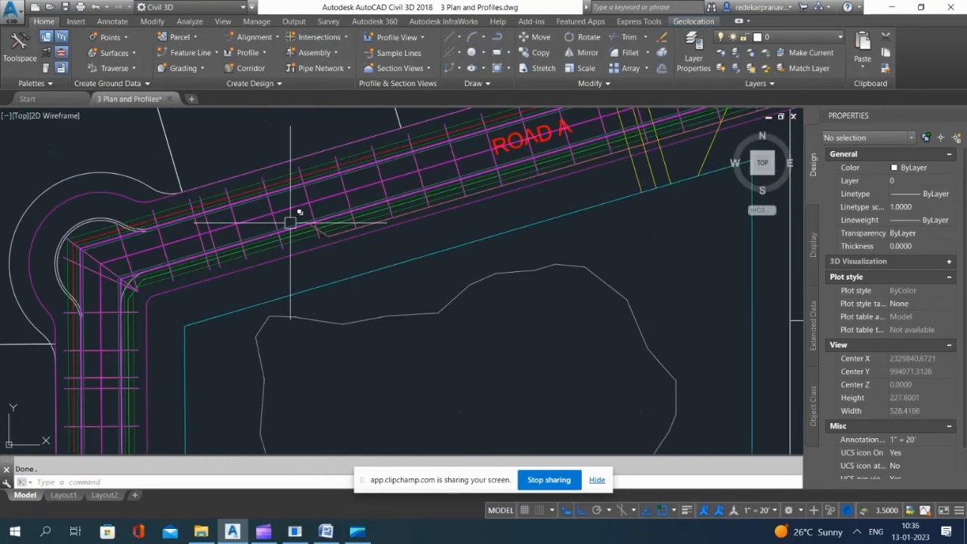
scroll(295, 209, down, 4)
scroll(287, 224, up, 4)
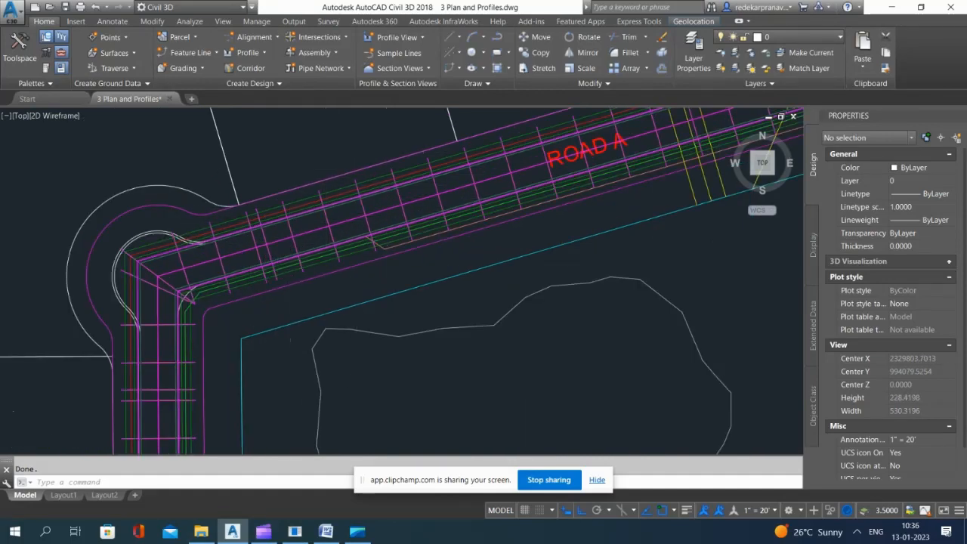
scroll(329, 242, down, 8)
scroll(343, 204, up, 4)
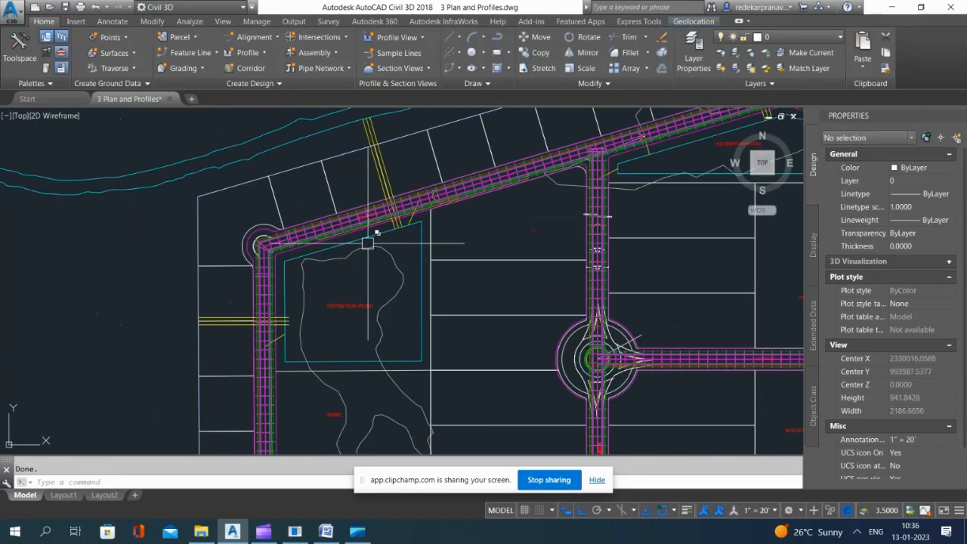
scroll(335, 281, up, 4)
scroll(344, 272, down, 6)
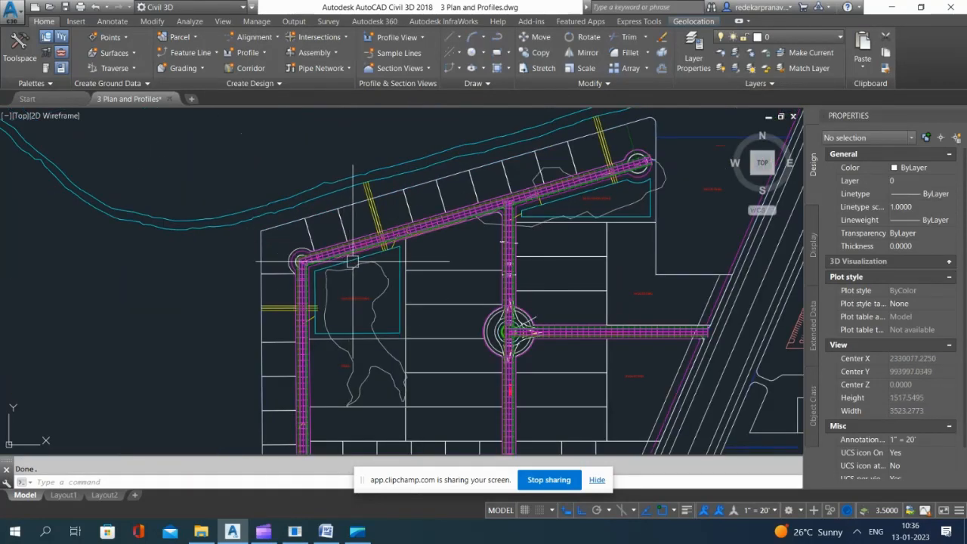
scroll(352, 262, up, 6)
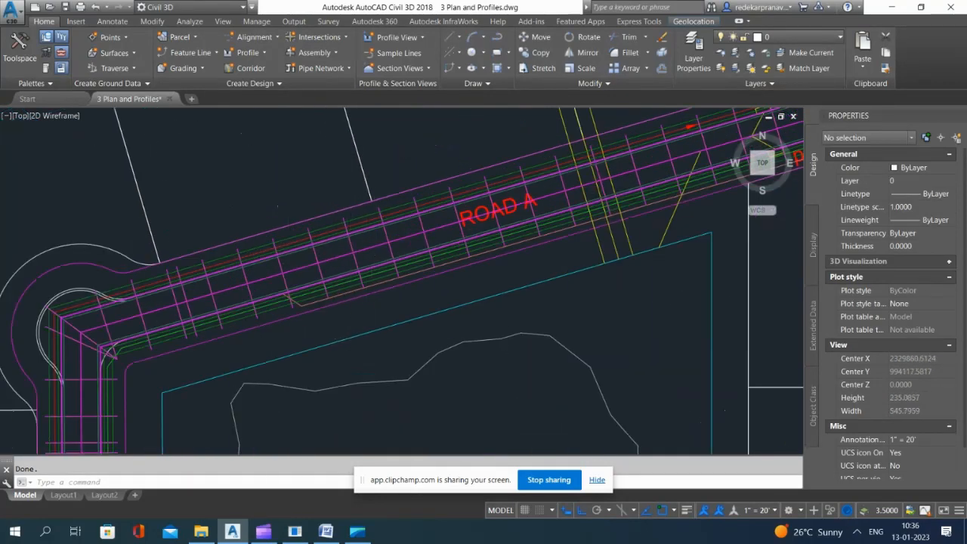
Step: Extract the left Sidewalk_Out feature line from the Road A corridor with Create Feature Line from Corridor, keeping the default extraction options
scroll(352, 230, down, 2)
click(204, 51)
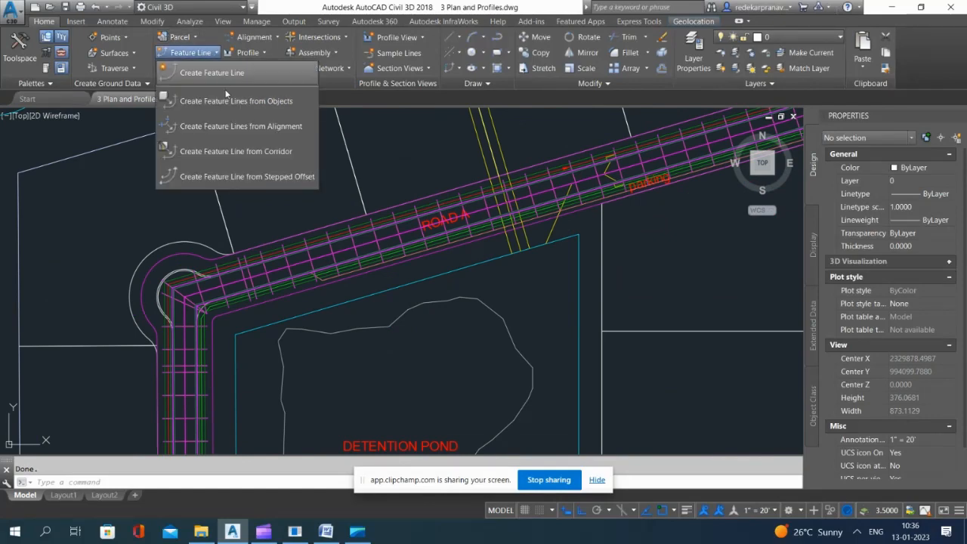
click(231, 154)
scroll(255, 261, up, 5)
scroll(285, 241, up, 2)
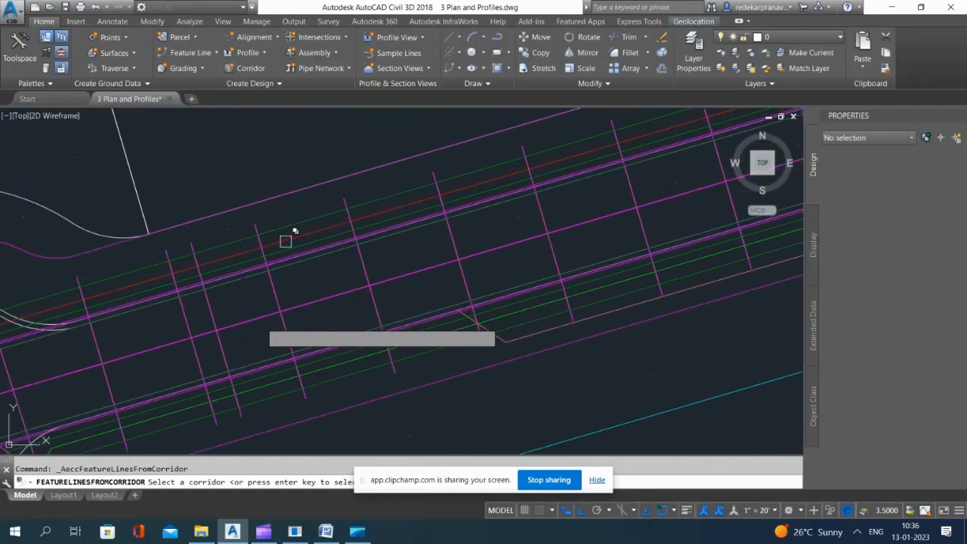
click(293, 225)
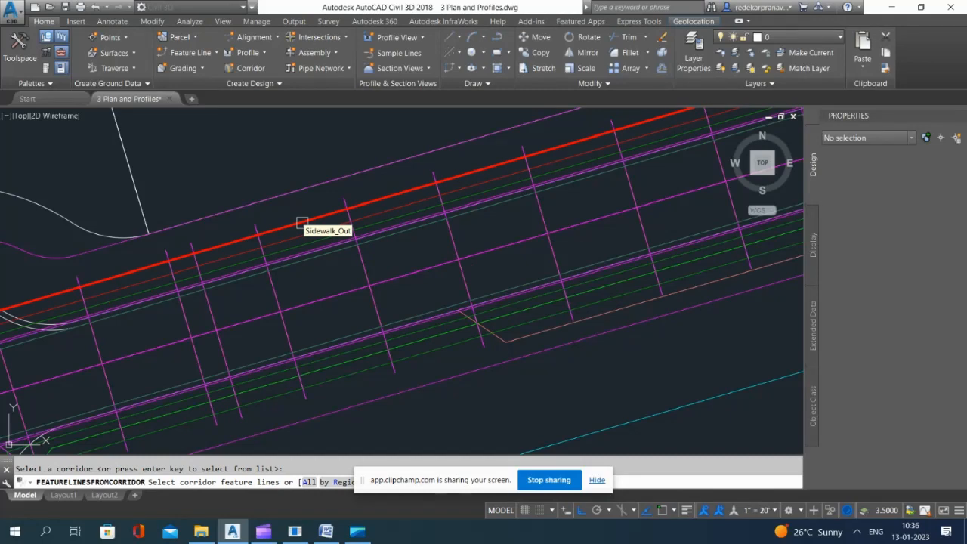
click(302, 223)
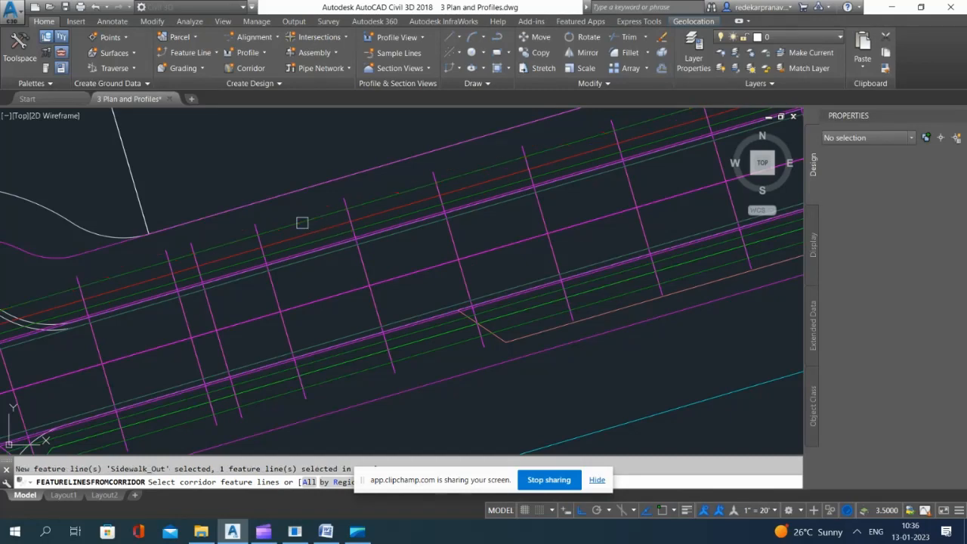
key(Return)
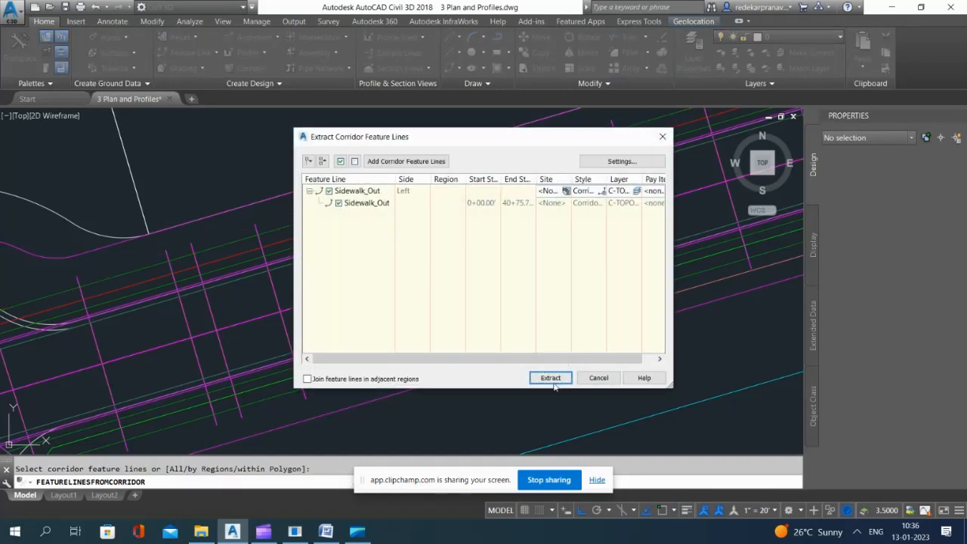
click(551, 378)
Step: Select the extracted Sidewalk_Out auto corridor feature line near the Road A bend, not the sanitary sewer polyline or the corridor
scroll(287, 238, up, 2)
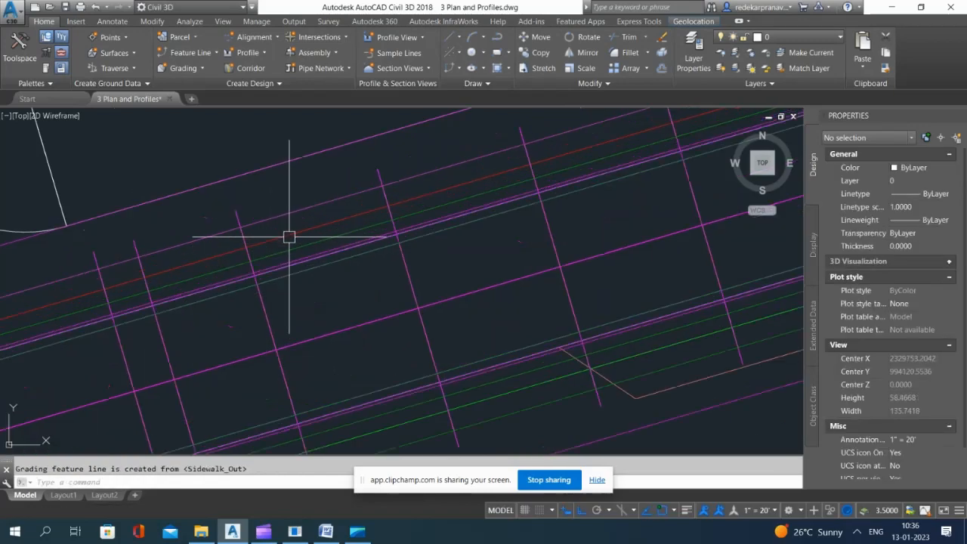
click(289, 235)
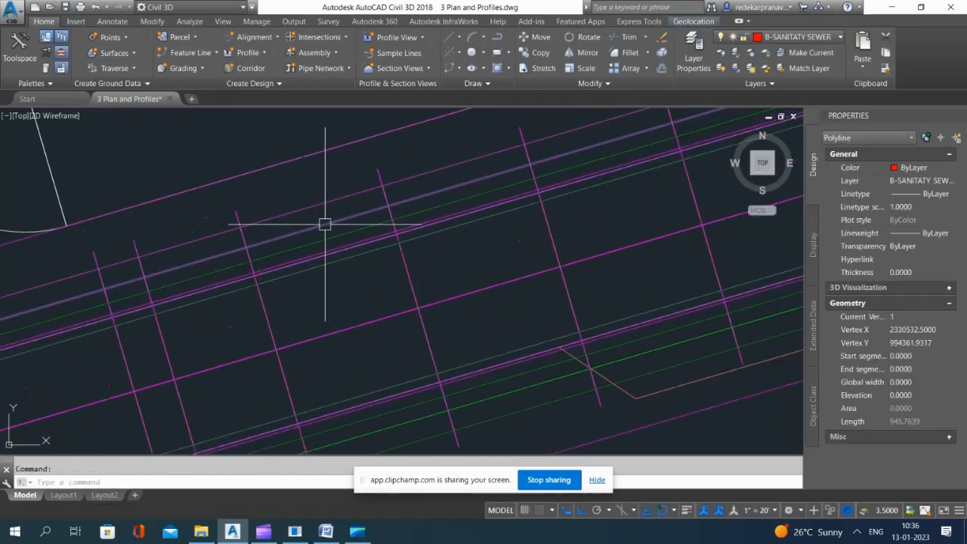
scroll(451, 216, down, 4)
scroll(230, 289, up, 2)
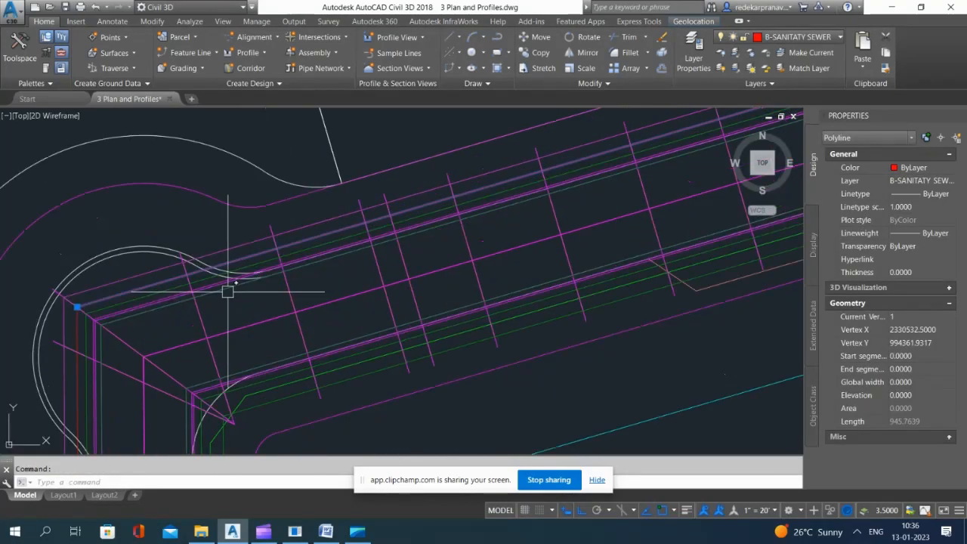
key(Escape)
click(313, 220)
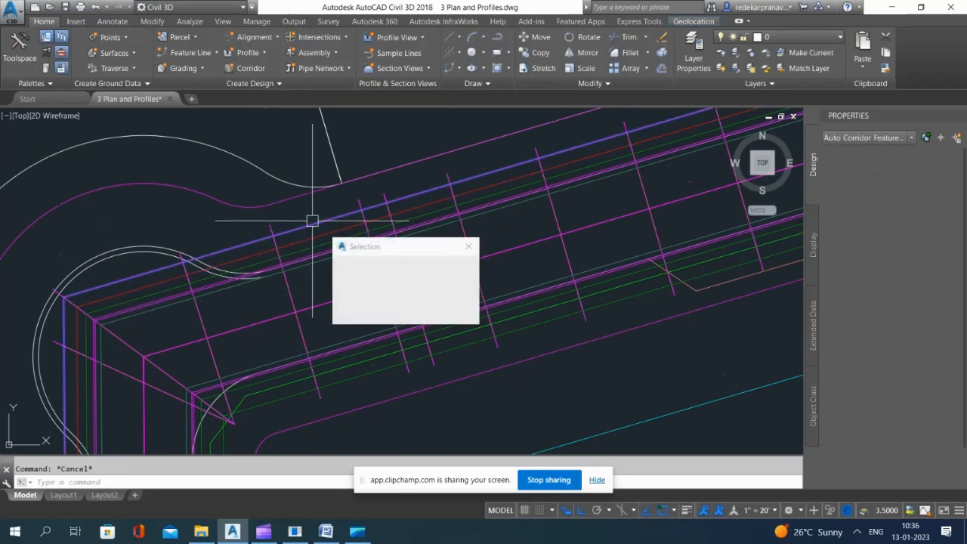
click(303, 240)
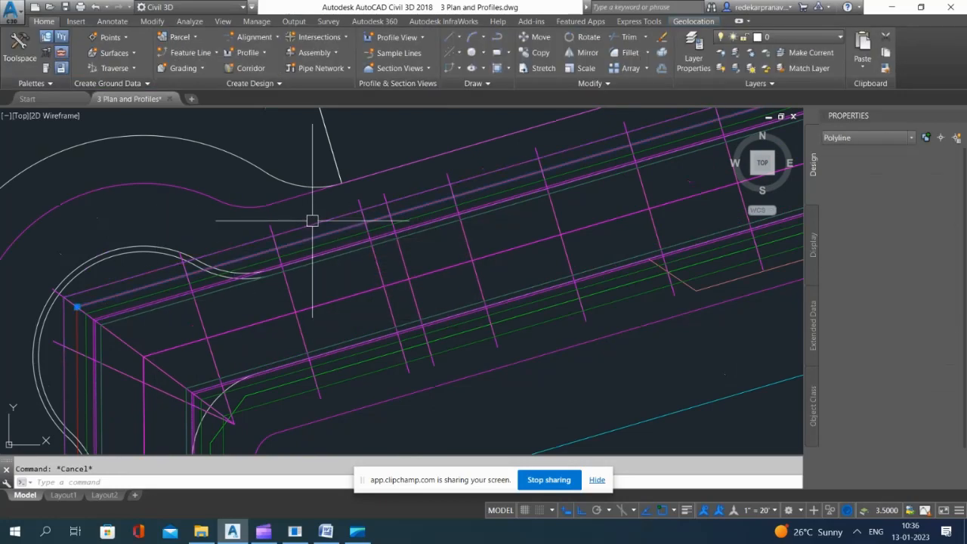
key(Escape)
click(310, 224)
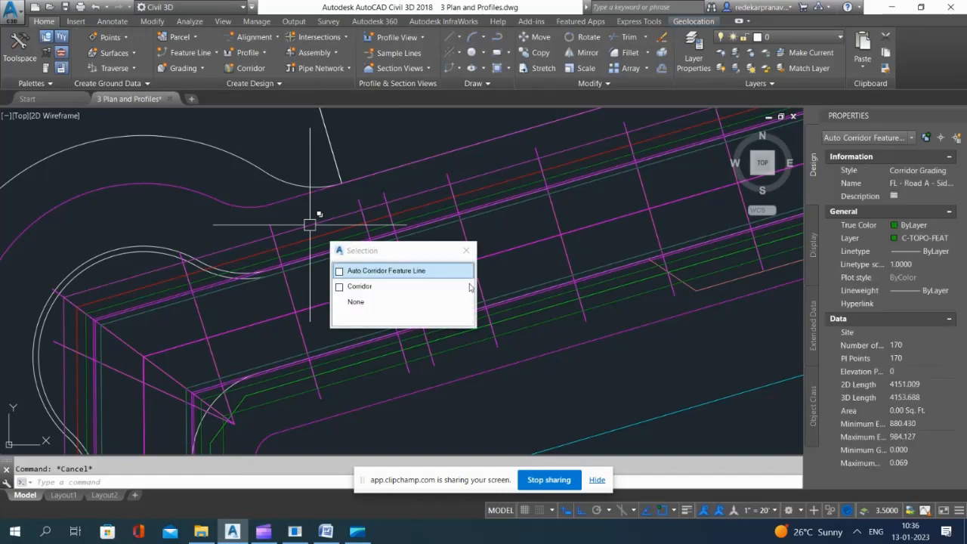
click(415, 271)
Step: Check the course of the selected Sidewalk_Out feature line along the whole of Road A
scroll(552, 219, down, 6)
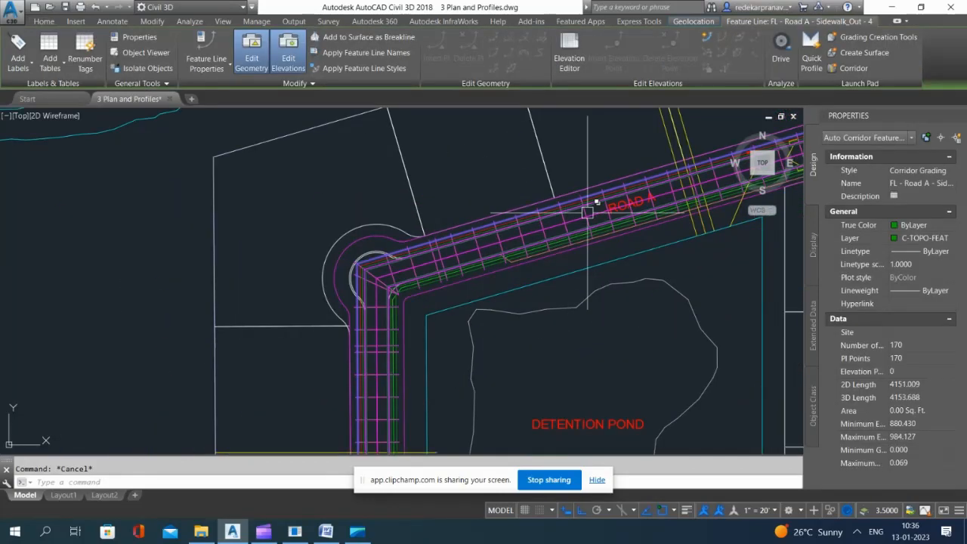
scroll(702, 158, up, 8)
scroll(527, 177, down, 12)
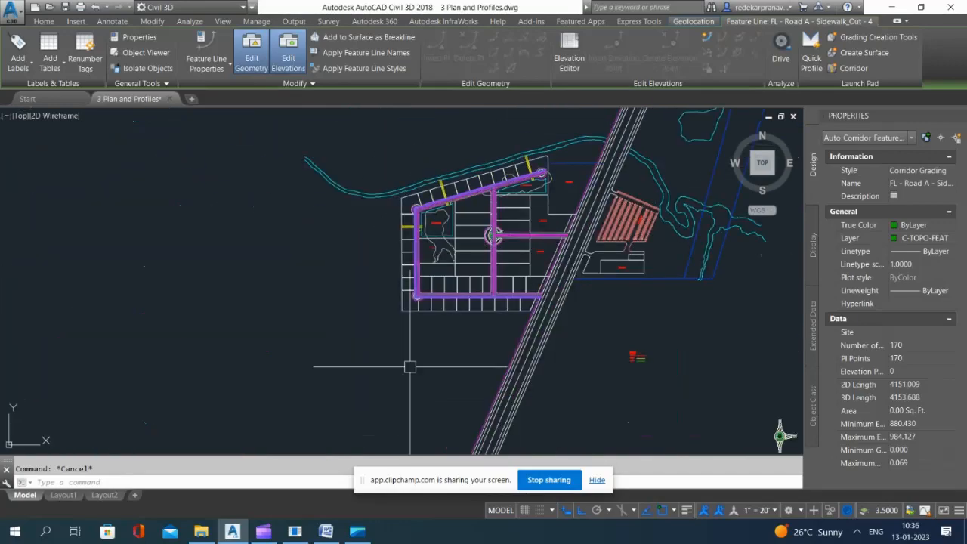
scroll(441, 295, up, 8)
scroll(382, 393, up, 3)
scroll(418, 325, down, 8)
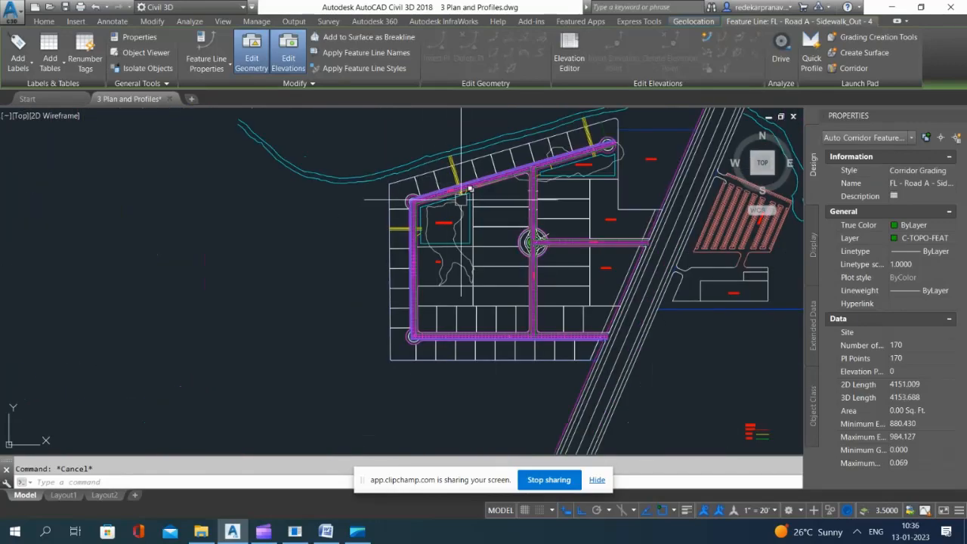
scroll(337, 175, up, 8)
scroll(337, 175, down, 6)
scroll(375, 261, up, 6)
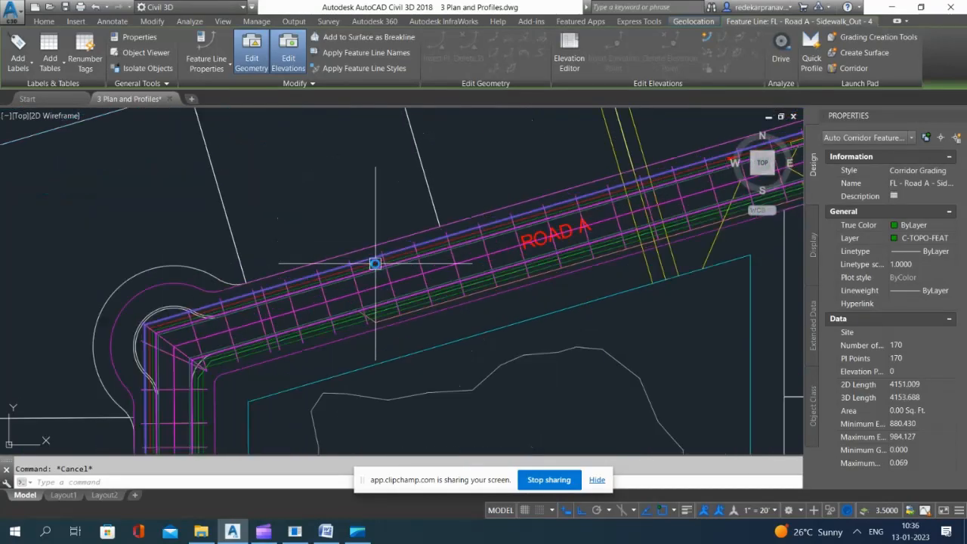
Step: Try to explode the selected Road A sidewalk feature line with the XPLODE command
text(xplode)
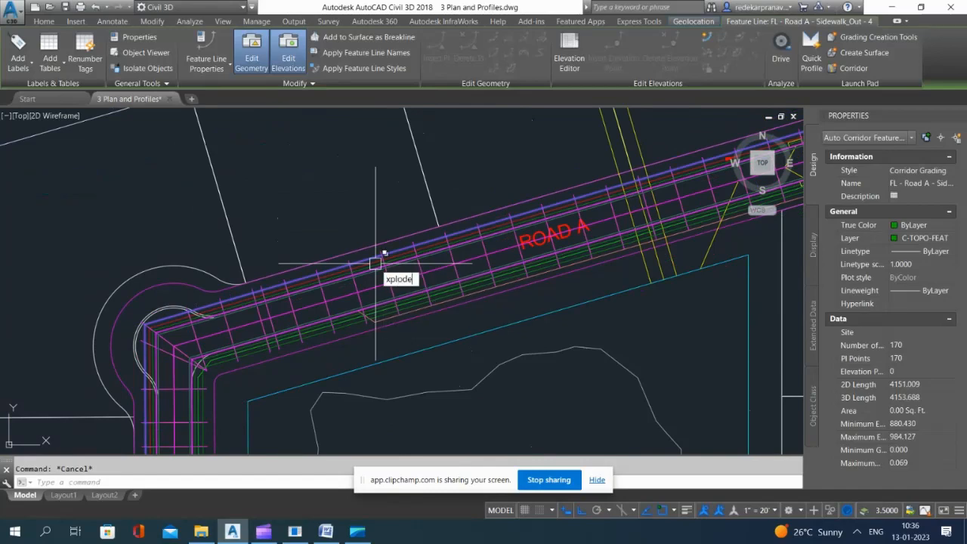
key(Return)
scroll(340, 259, up, 3)
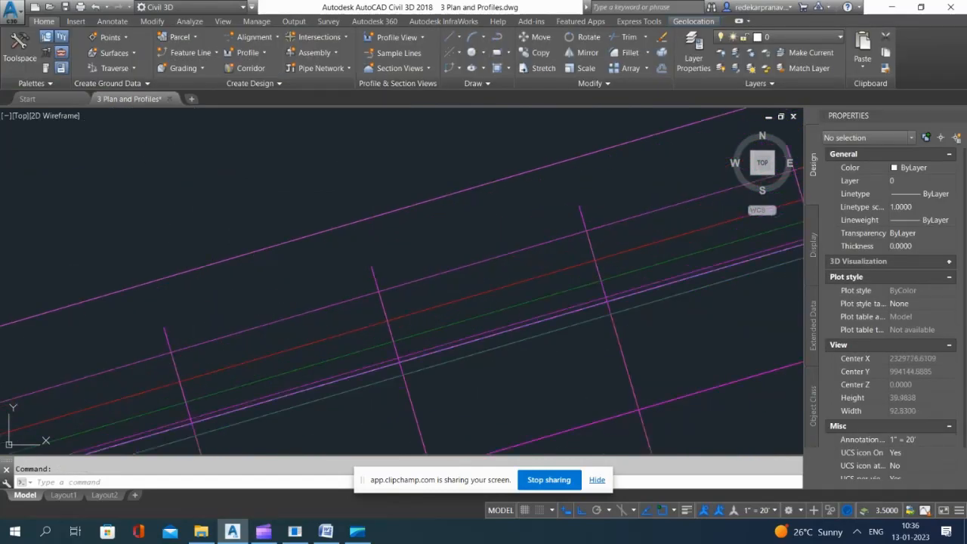
click(346, 300)
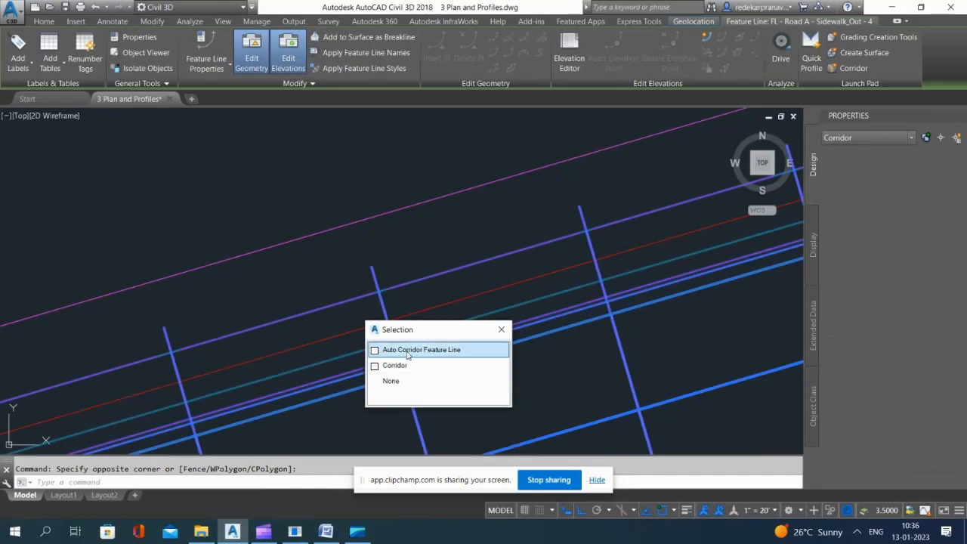
click(396, 349)
key(Escape)
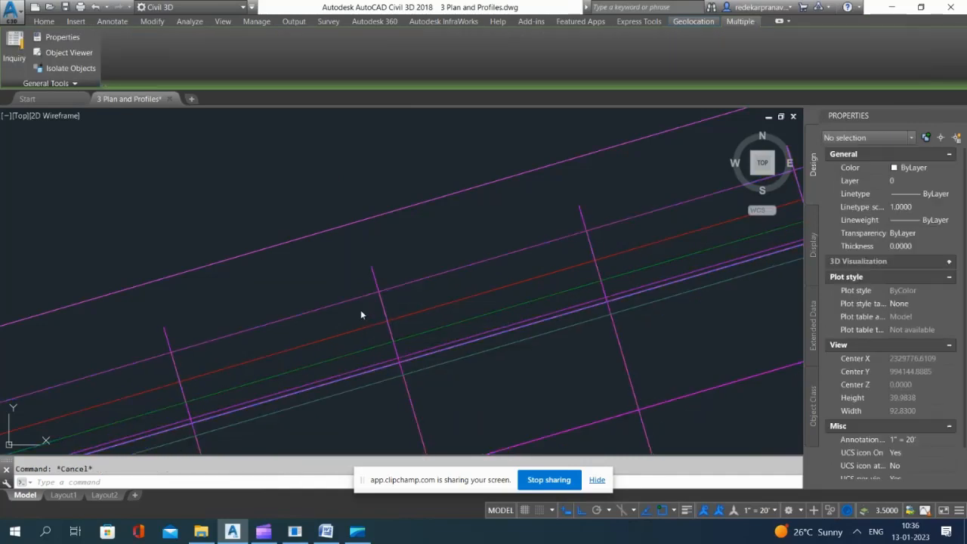
Step: Select the Road A Sidewalk_Out auto corridor feature line instead of the corridor and explode it with the EXPLODE command
click(366, 295)
click(353, 299)
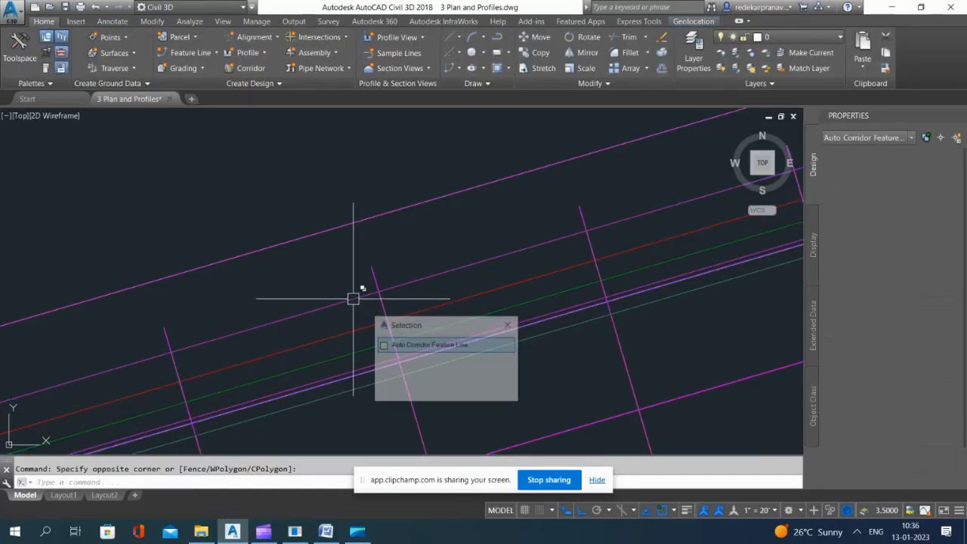
click(405, 346)
scroll(333, 210, down, 4)
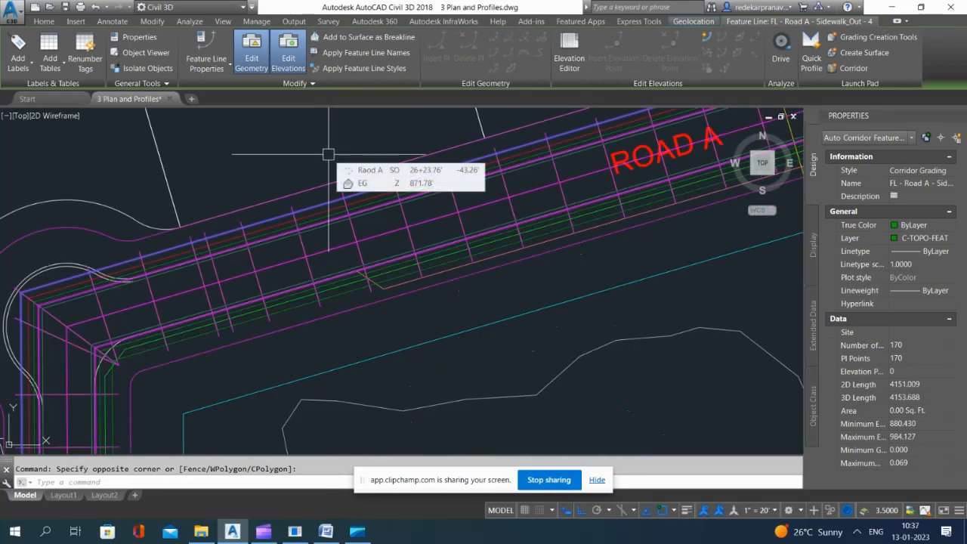
text(xplo)
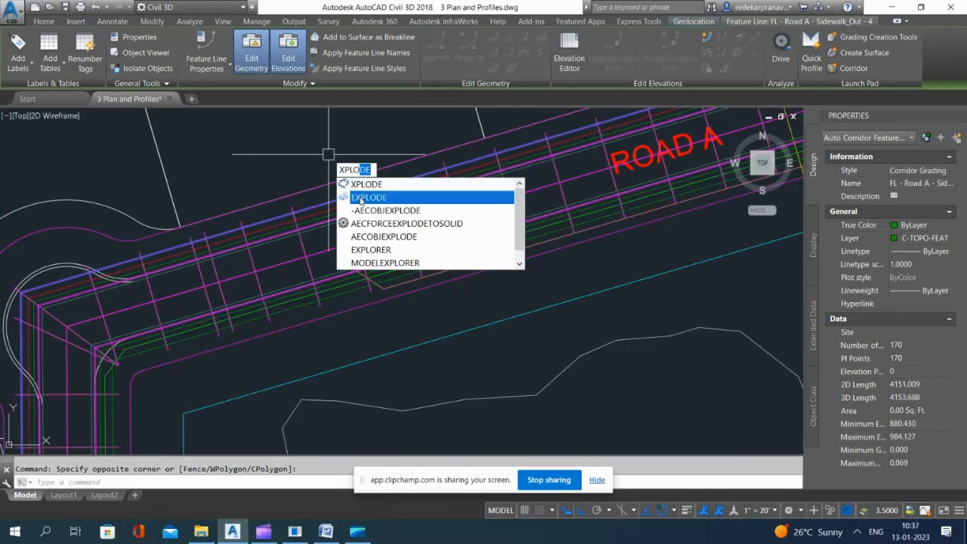
click(363, 198)
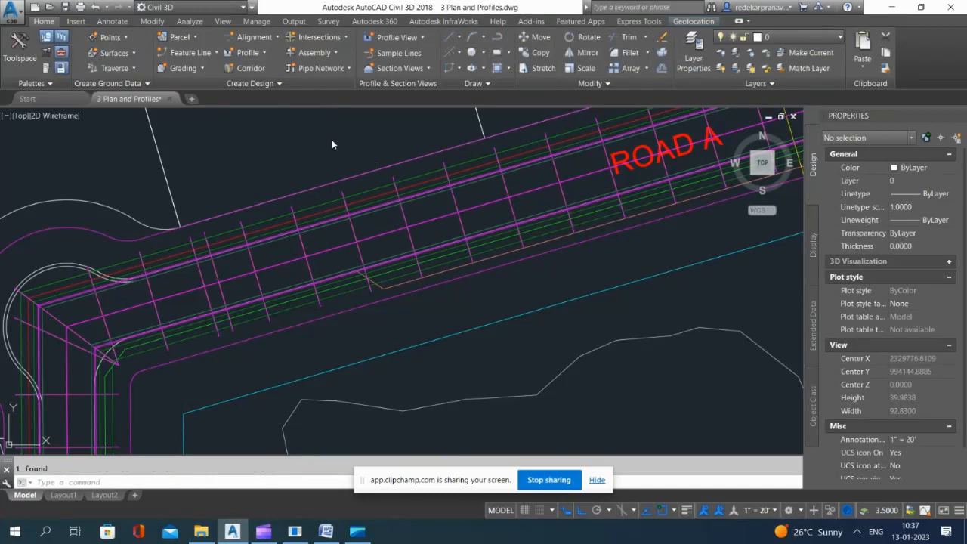
key(Escape)
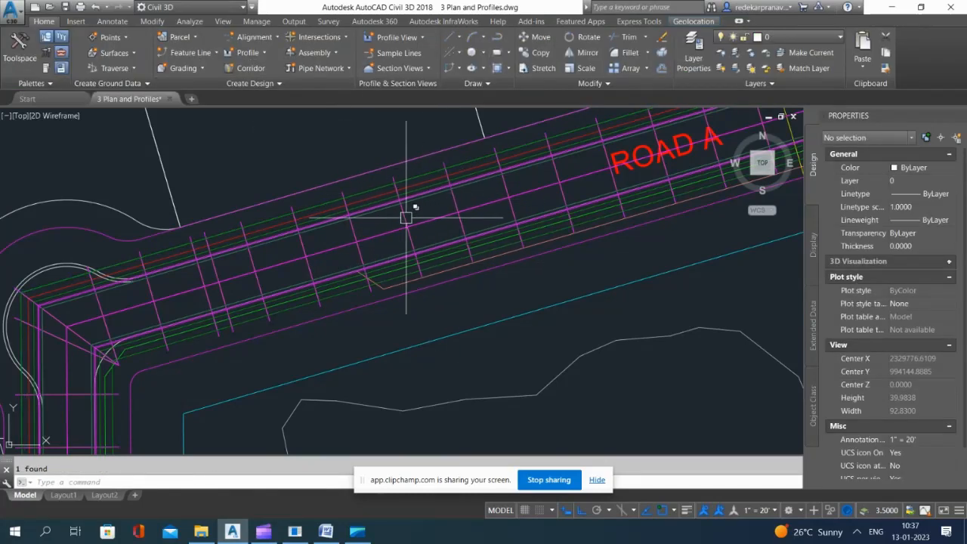
click(407, 216)
right_click(302, 129)
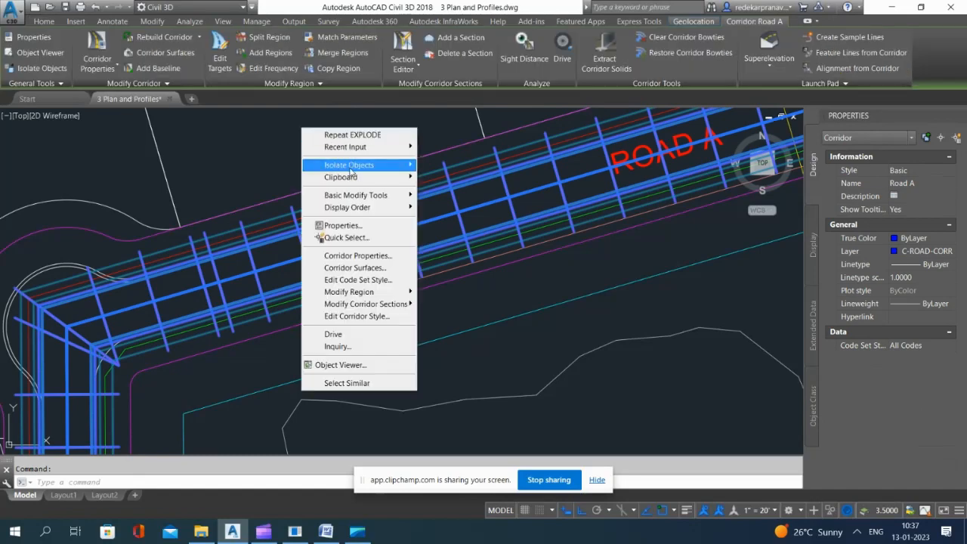
click(357, 268)
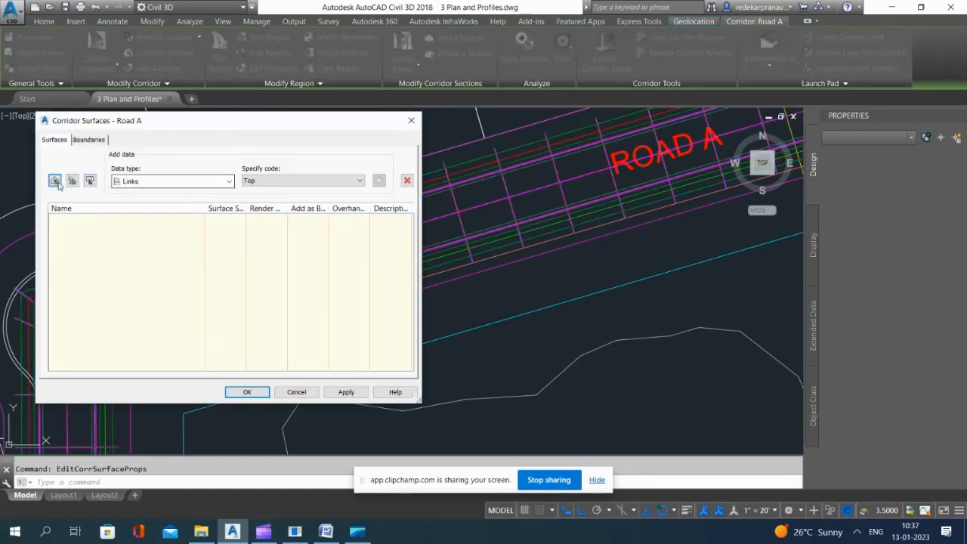
click(411, 121)
Step: Select the Road A corridor near the parking label, choosing the corridor rather than the overlapping polyline
scroll(479, 234, down, 2)
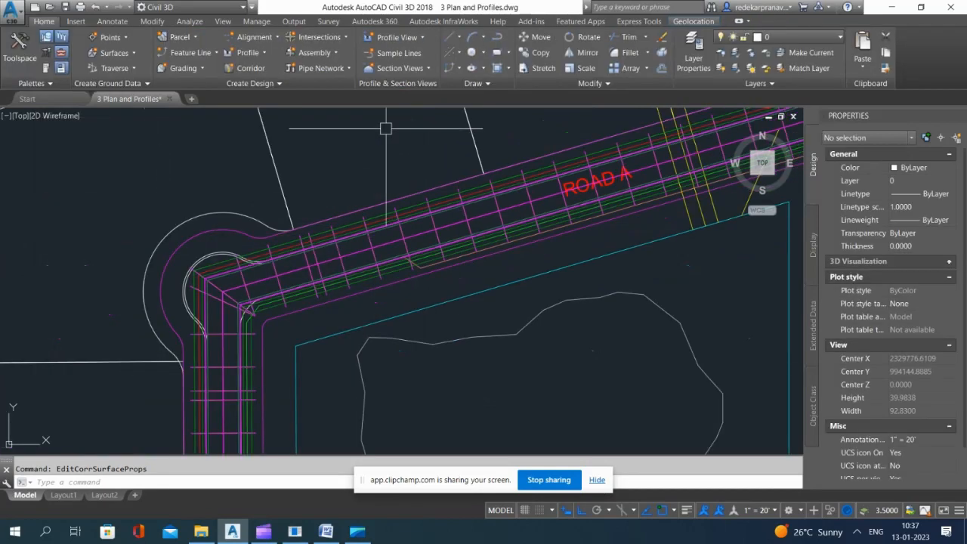
double_click(349, 136)
scroll(348, 136, down, 5)
scroll(448, 322, up, 6)
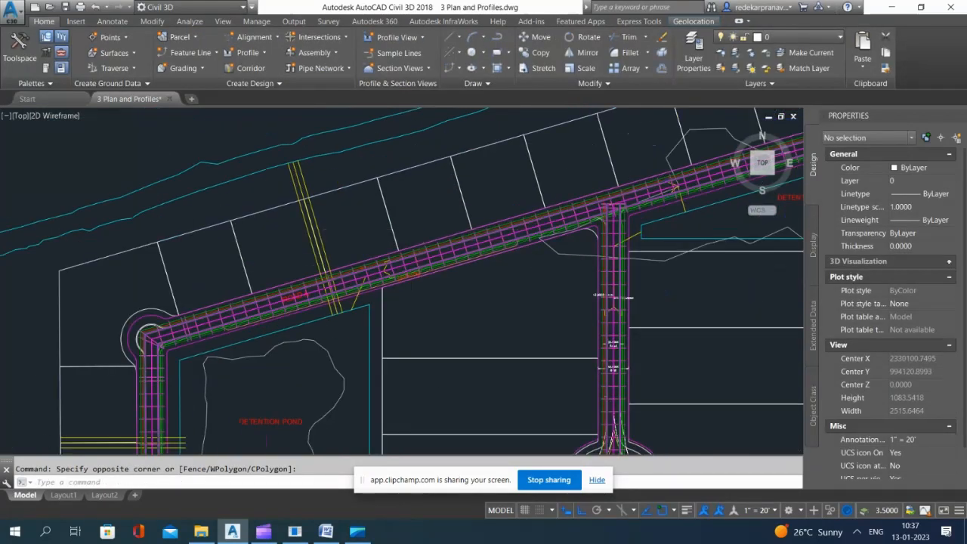
click(452, 286)
click(453, 311)
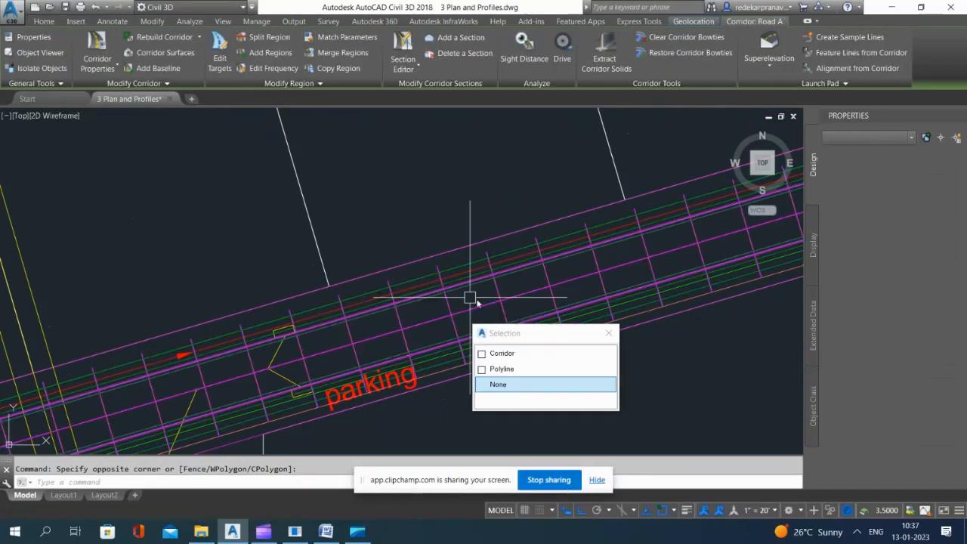
click(518, 355)
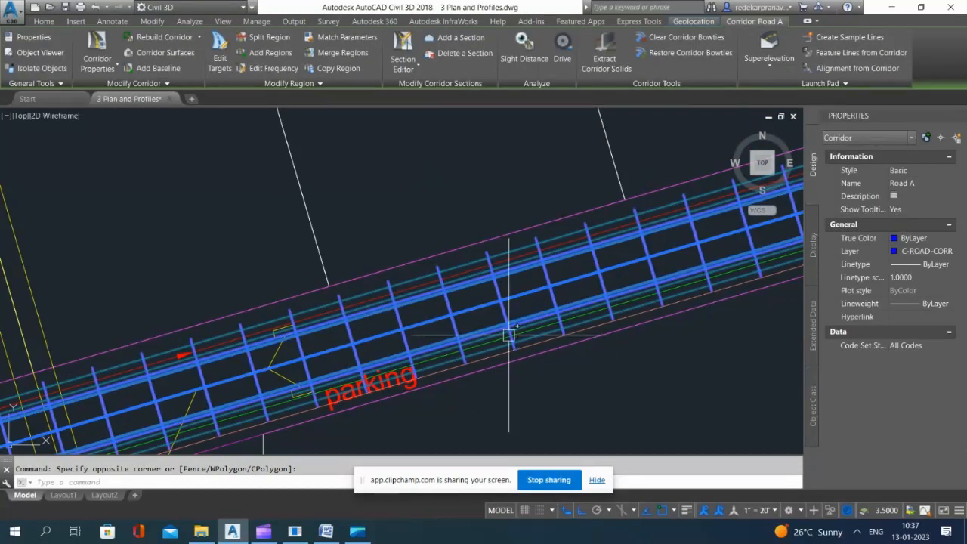
Step: Create a corridor surface for Road A and add Links data with the Top code to it
click(166, 53)
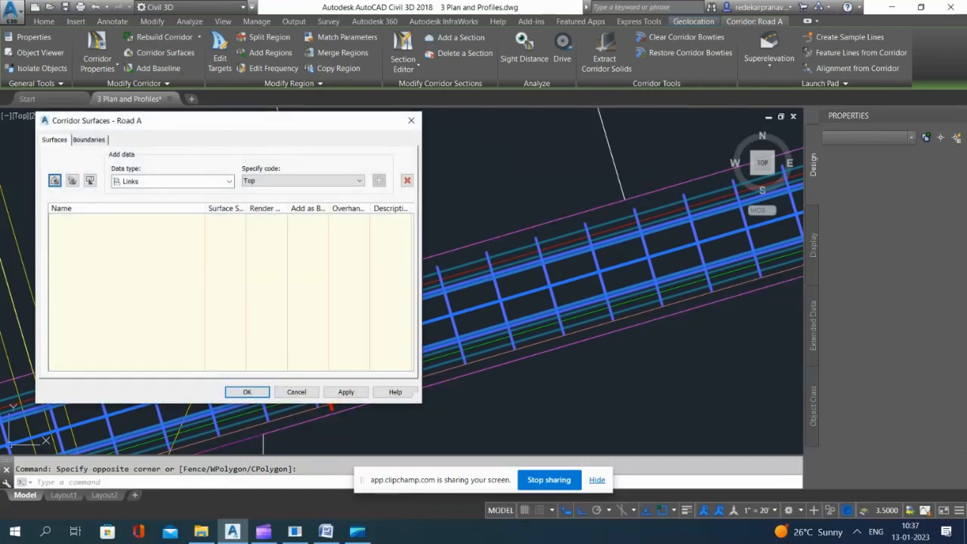
click(54, 182)
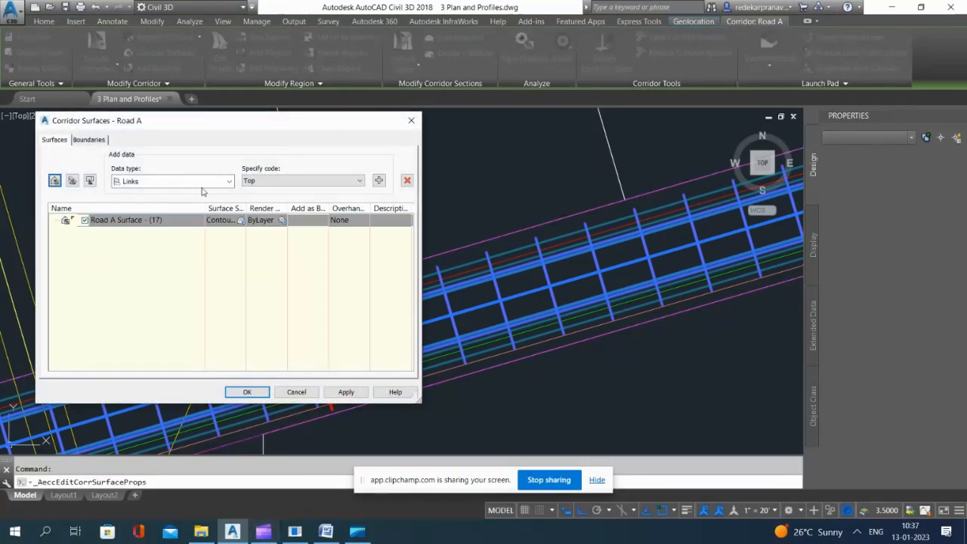
click(283, 181)
click(281, 180)
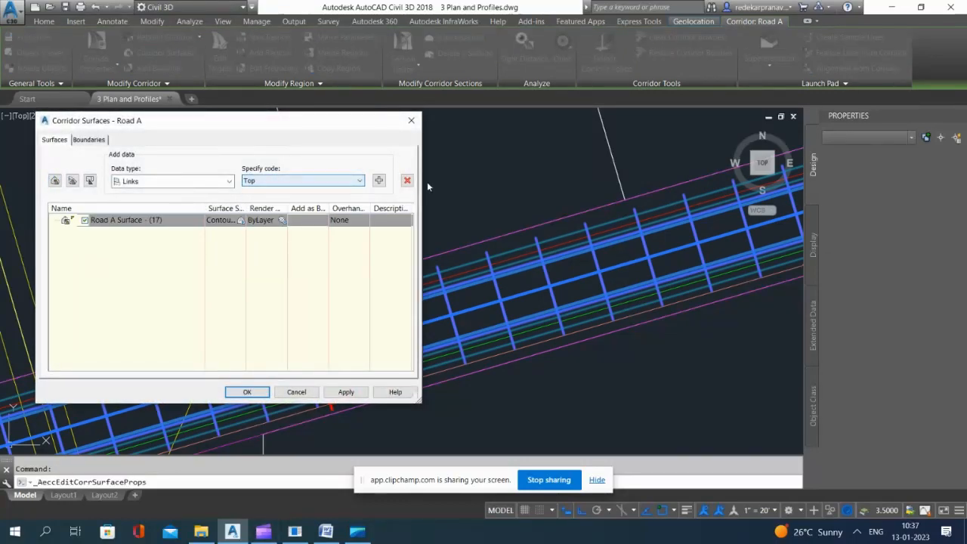
click(379, 180)
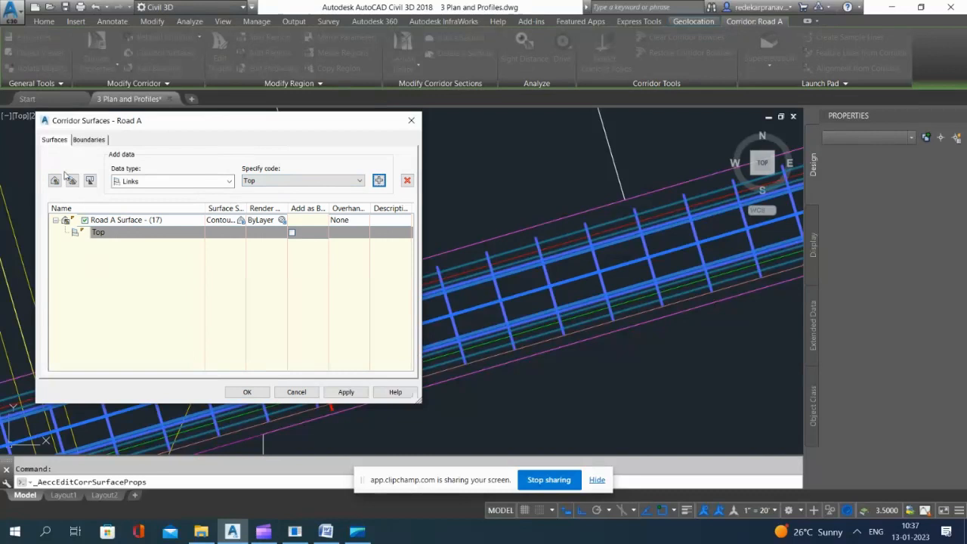
Step: Add the corridor extents as the outer boundary of the Road A surface and apply the corridor surface settings
click(88, 140)
click(114, 173)
right_click(115, 173)
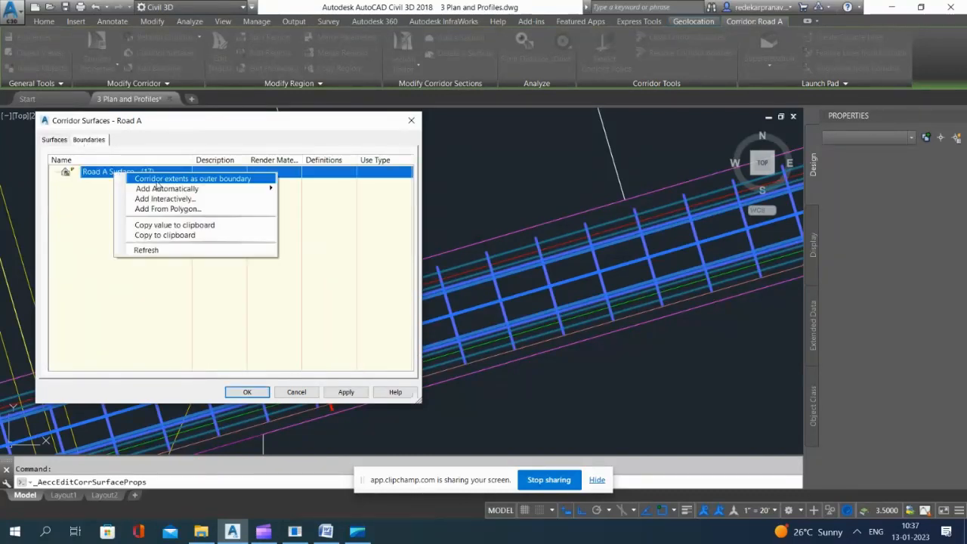
click(165, 180)
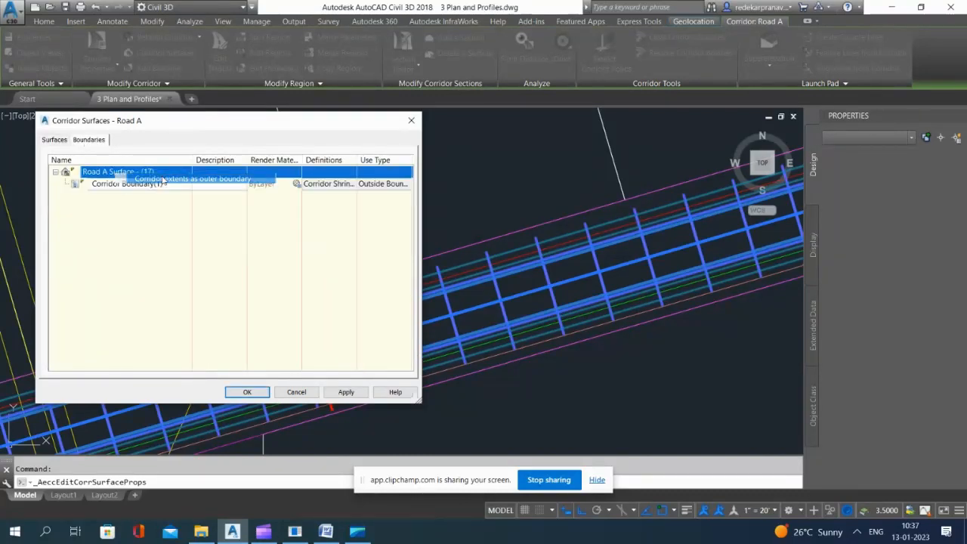
click(346, 392)
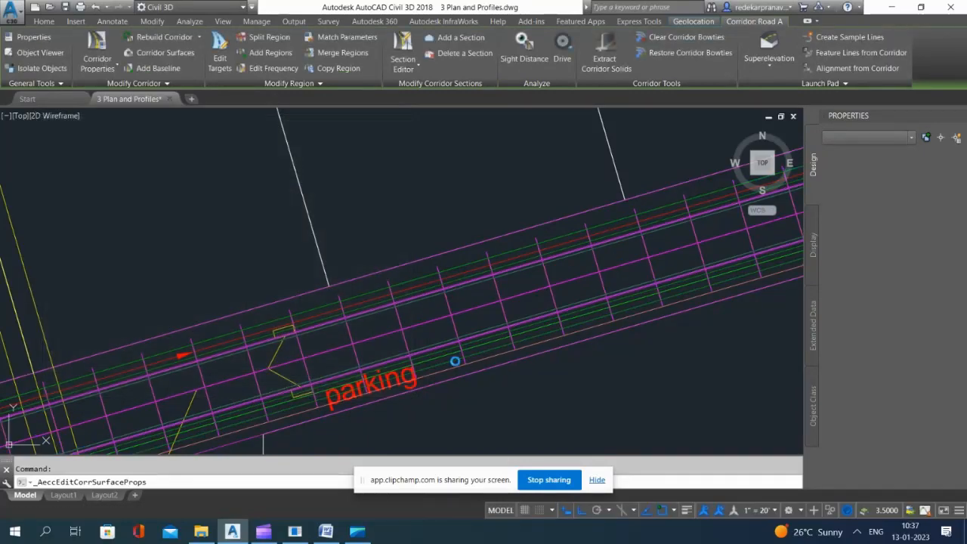
scroll(432, 319, up, 5)
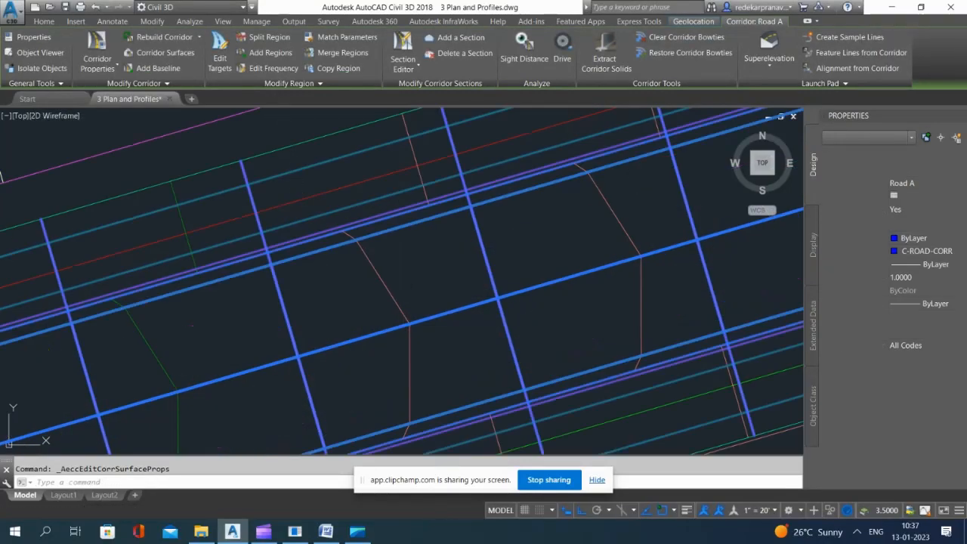
Step: Open the Road A TIN surface in the Object Viewer and turn it to an isometric view
key(Escape)
click(397, 303)
scroll(453, 282, down, 7)
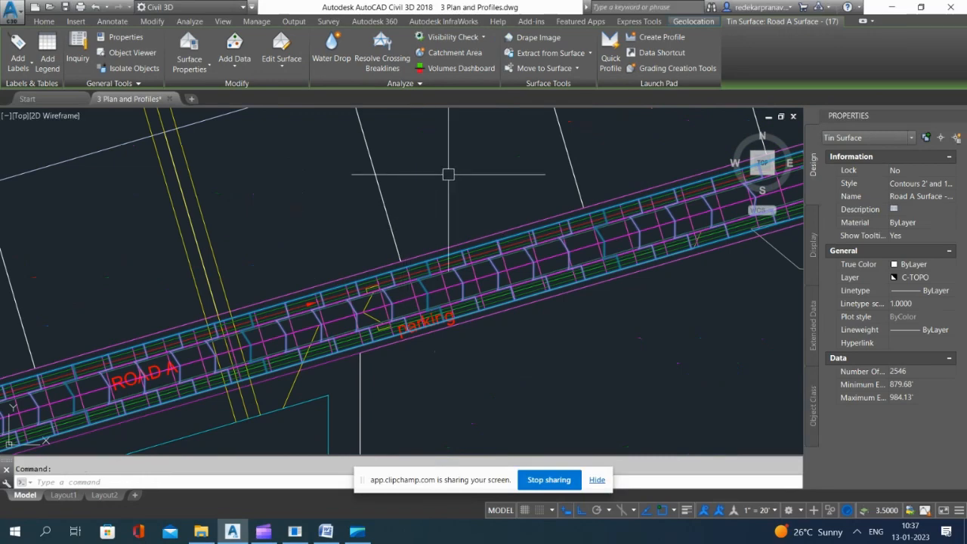
scroll(446, 298, down, 5)
right_click(258, 285)
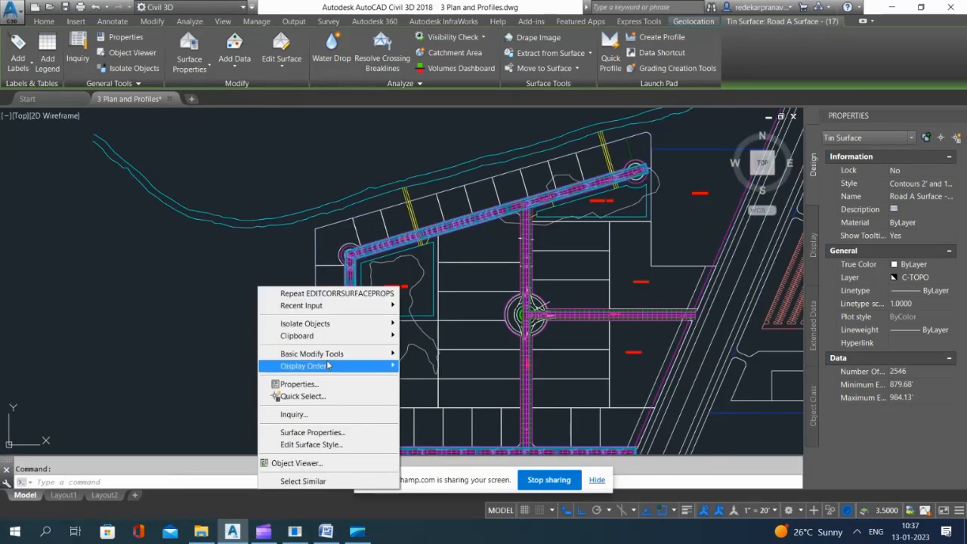
click(331, 464)
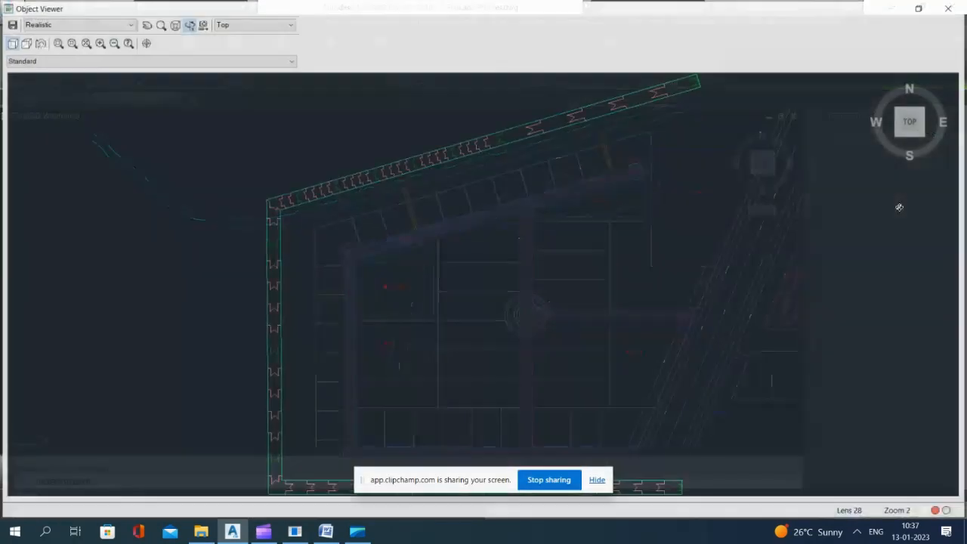
click(900, 135)
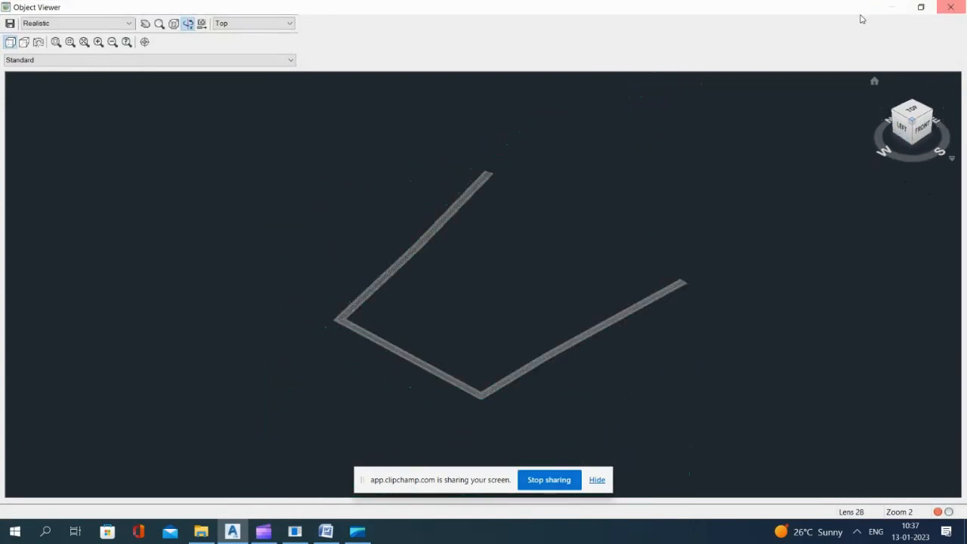
Step: Examine the Road A surface's triangulation, corner and curb lines up close in 3D, and close the Object Viewer
scroll(494, 376, up, 8)
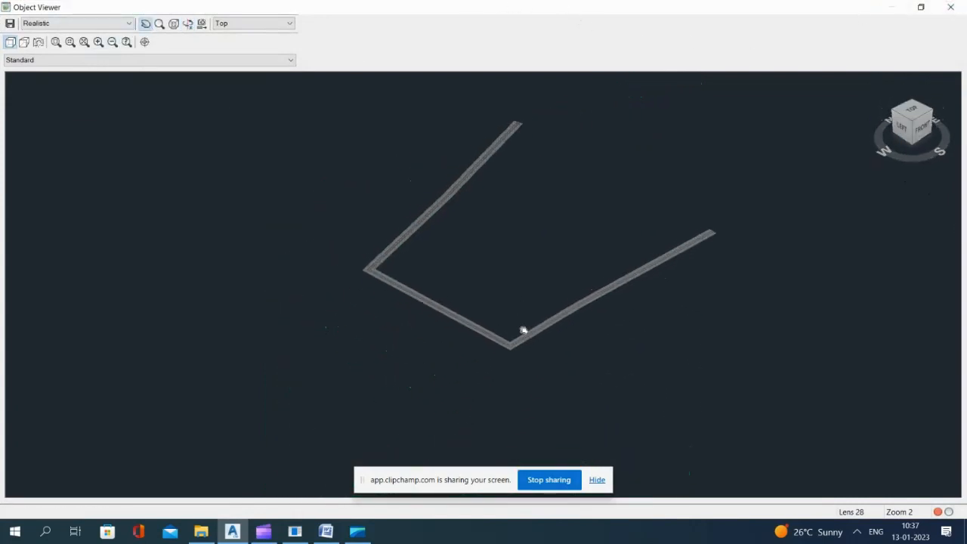
scroll(574, 367, up, 4)
middle_drag(593, 374, 436, 217)
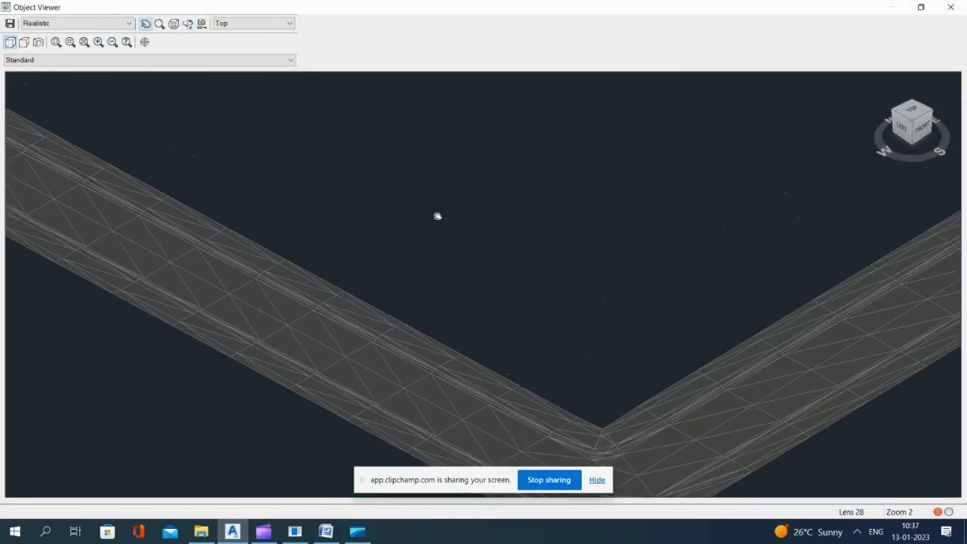
scroll(436, 339, down, 8)
middle_drag(748, 110, 542, 224)
scroll(543, 221, up, 8)
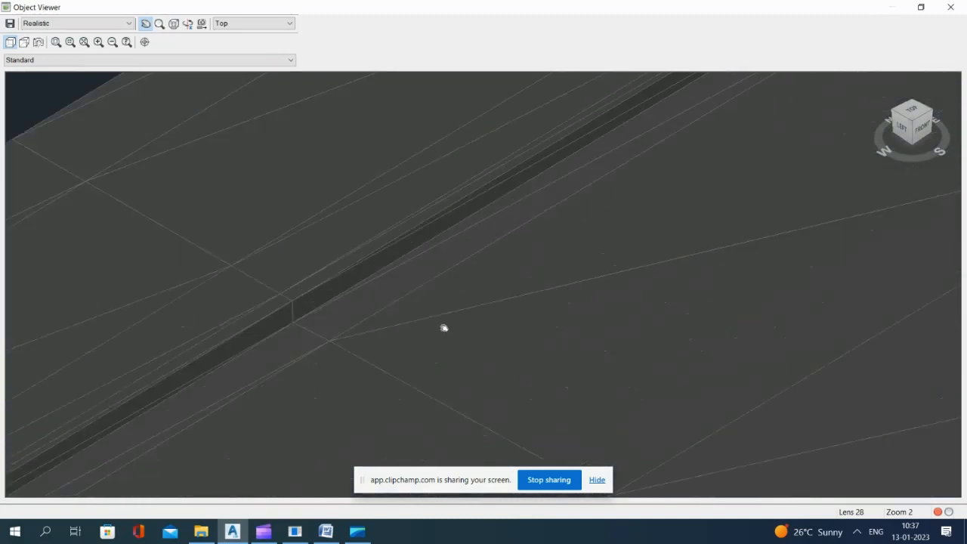
drag(446, 329, 417, 178)
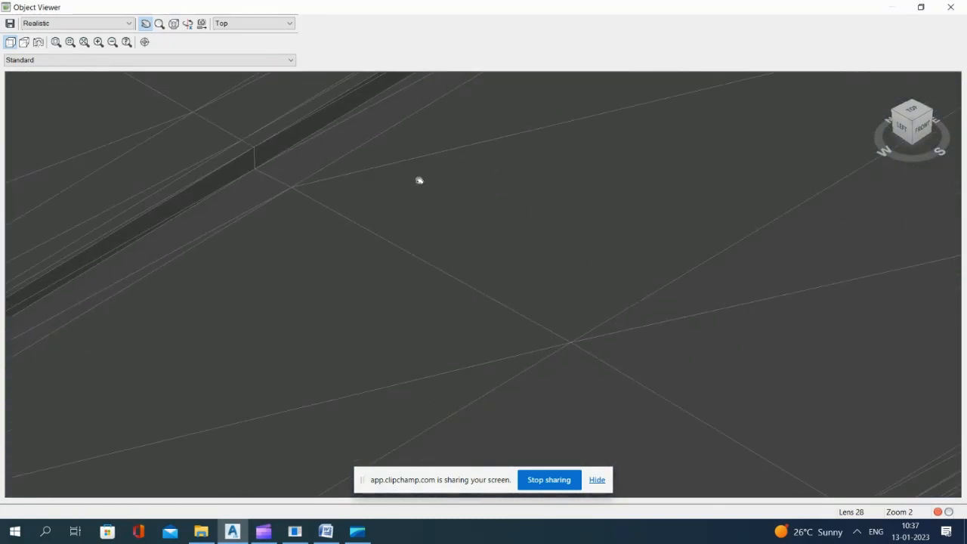
scroll(417, 181, down, 2)
scroll(576, 335, down, 3)
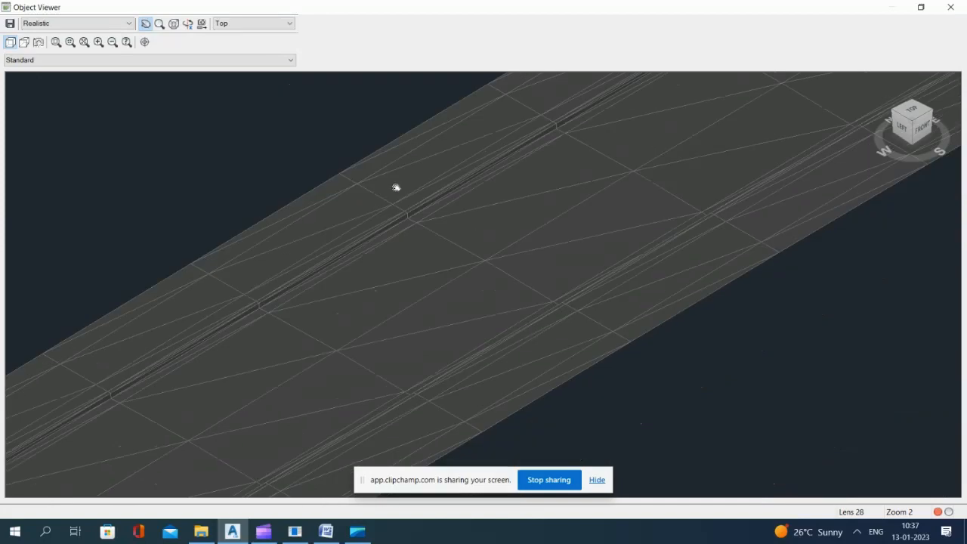
scroll(370, 219, up, 2)
scroll(420, 287, down, 10)
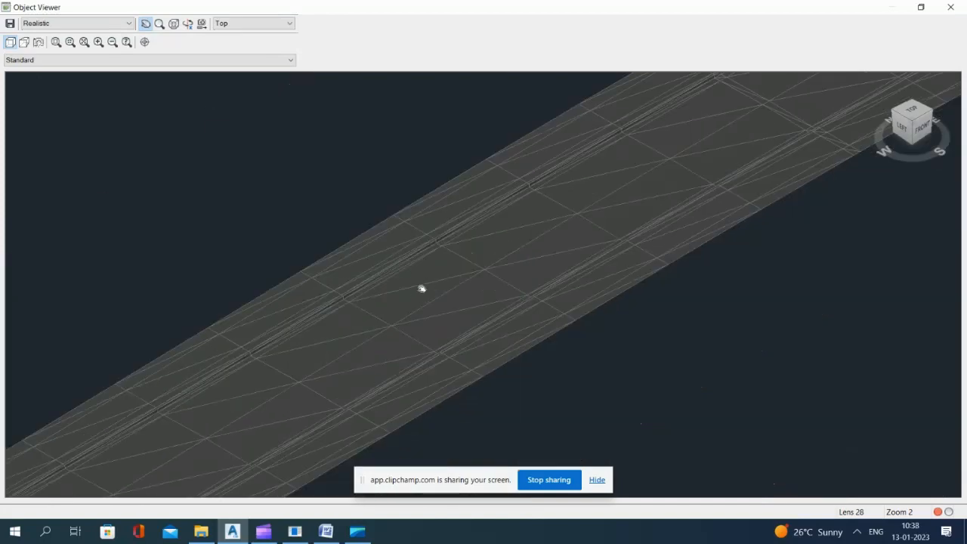
key(Escape)
Step: Select the 3D polyline from the exploded sidewalk feature line along the outer side of Road A
scroll(403, 217, down, 1)
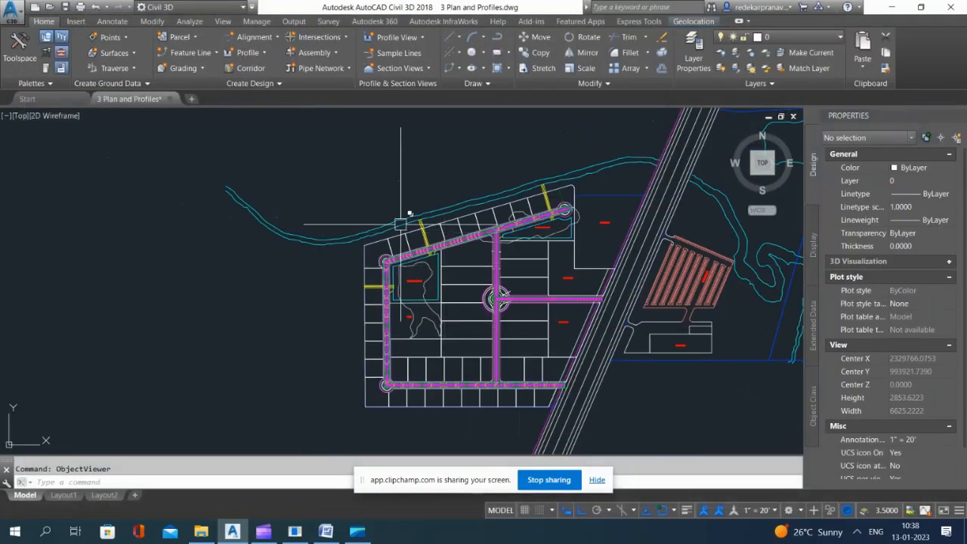
scroll(251, 198, up, 10)
scroll(362, 284, down, 3)
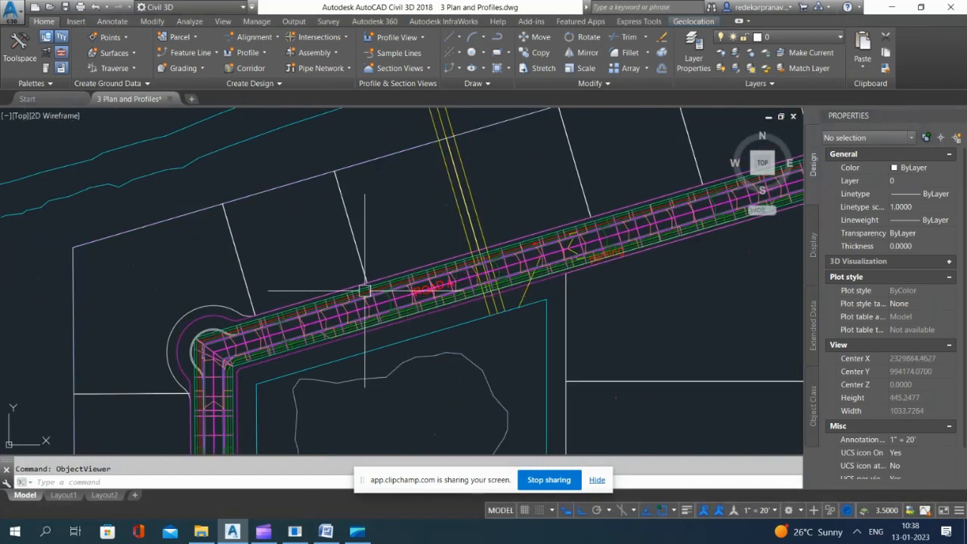
scroll(378, 248, up, 10)
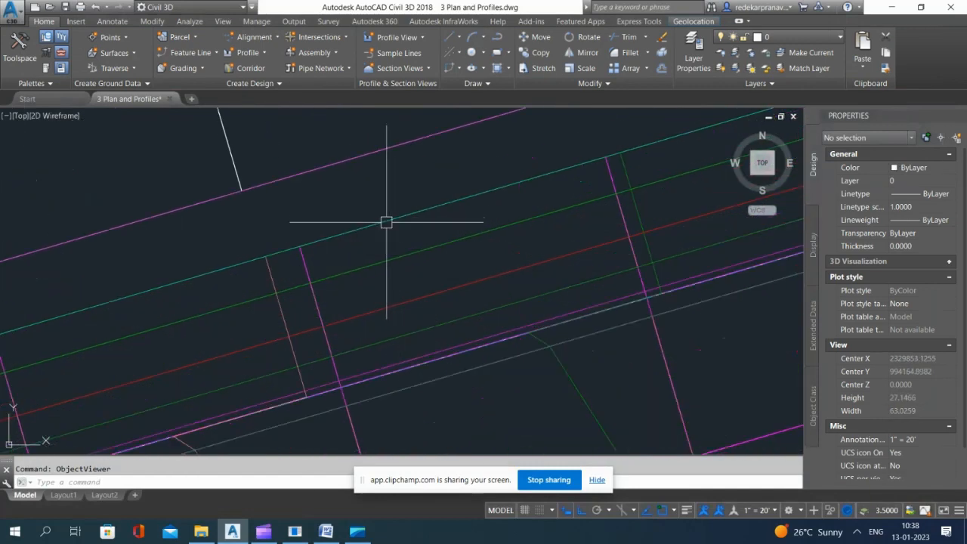
scroll(384, 222, down, 1)
click(390, 245)
click(455, 295)
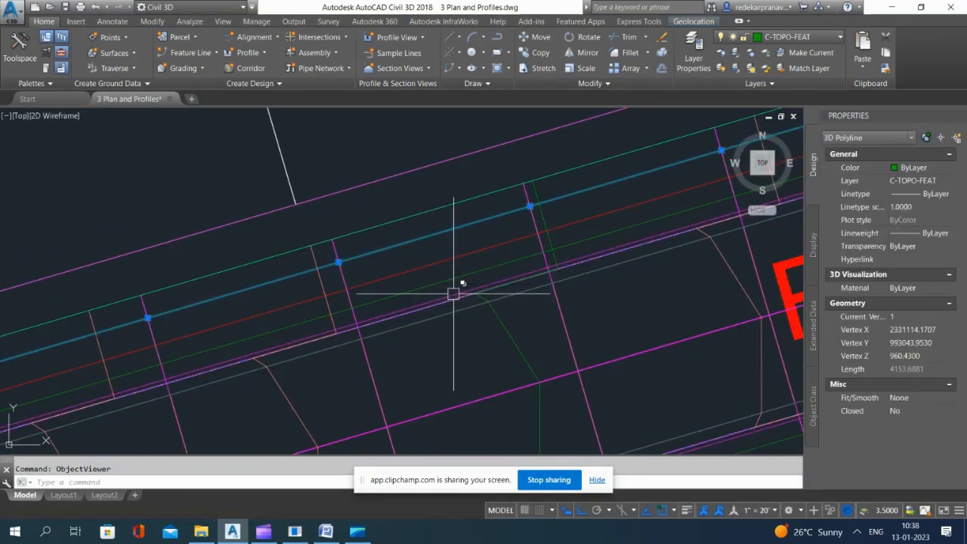
Step: Erase the 3D polyline left from the exploded sidewalk feature line along the outer side of Road A
key(Escape)
click(389, 251)
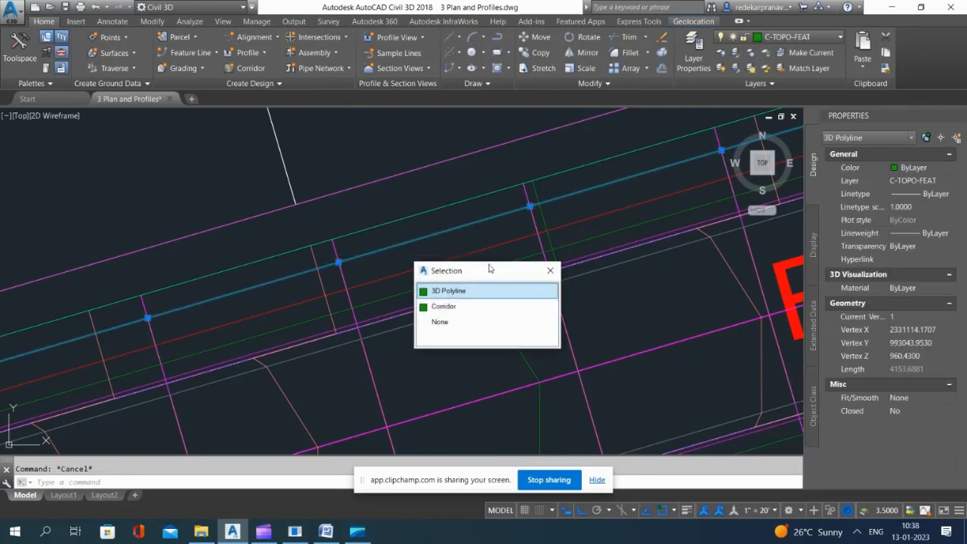
click(456, 291)
key(Delete)
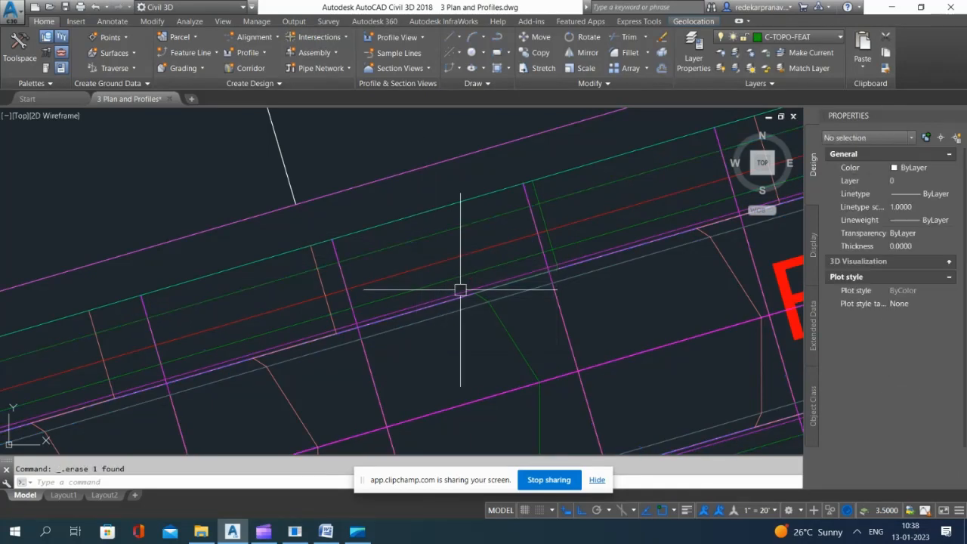
click(419, 241)
key(Escape)
Step: Examine the outer edge of the sidewalk in the road assembly cross-sections
scroll(431, 253, down, 2)
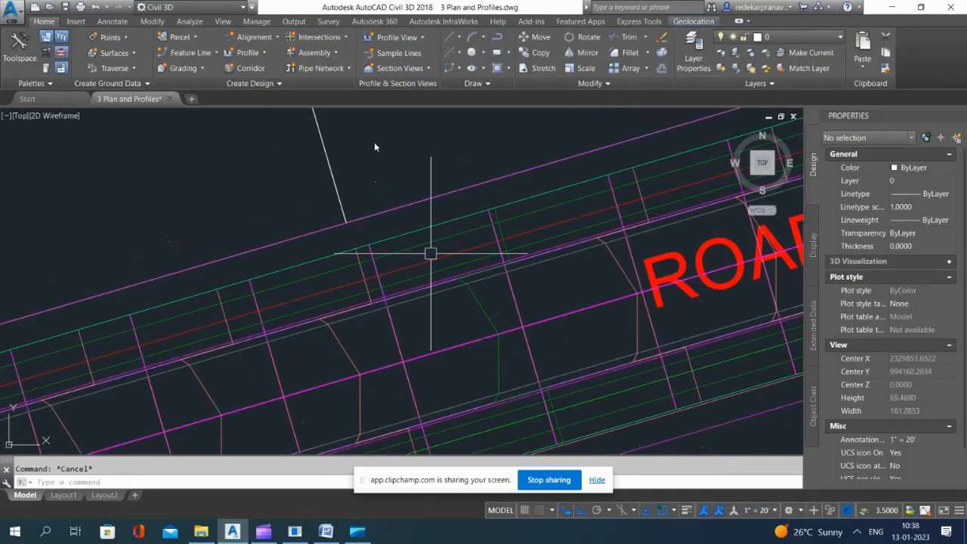
click(356, 132)
click(356, 133)
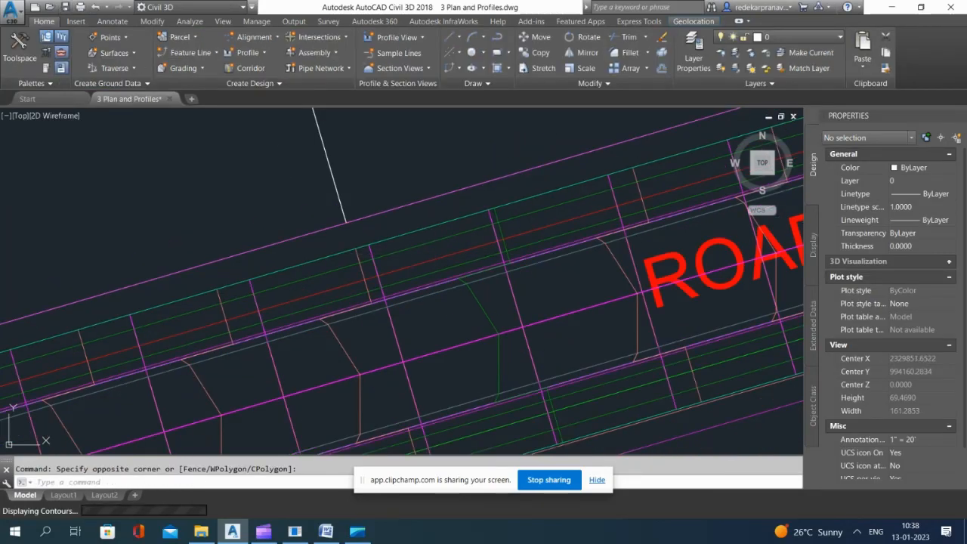
scroll(427, 266, up, 2)
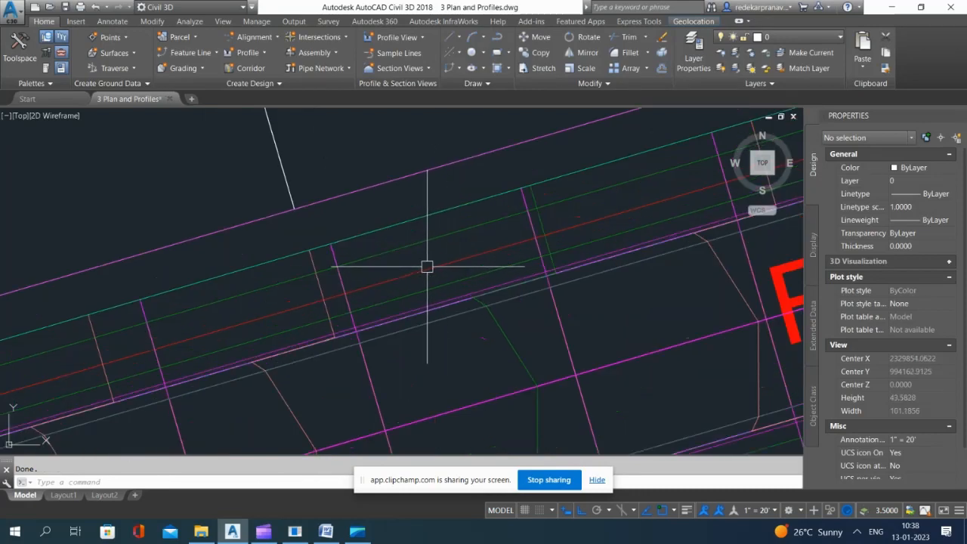
scroll(453, 249, down, 3)
scroll(434, 265, up, 3)
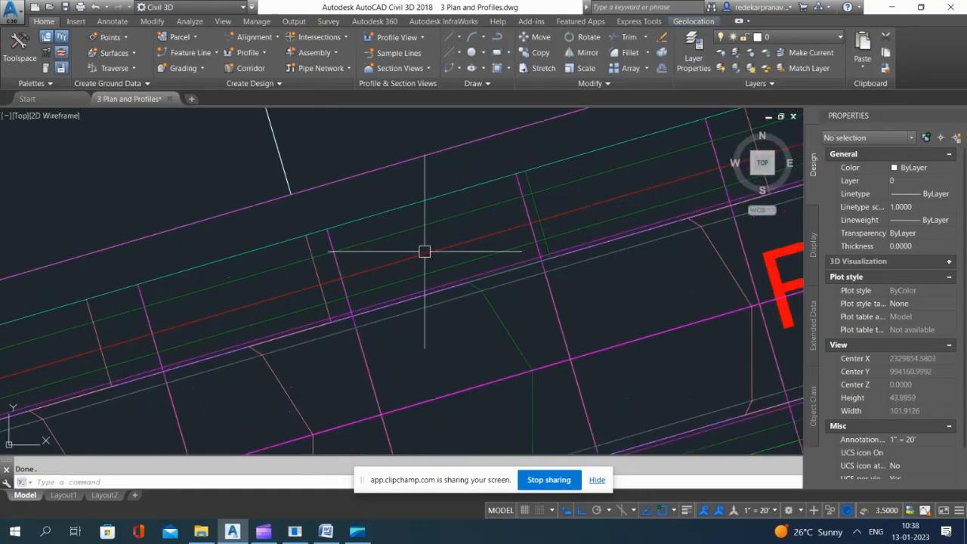
scroll(423, 230, down, 2)
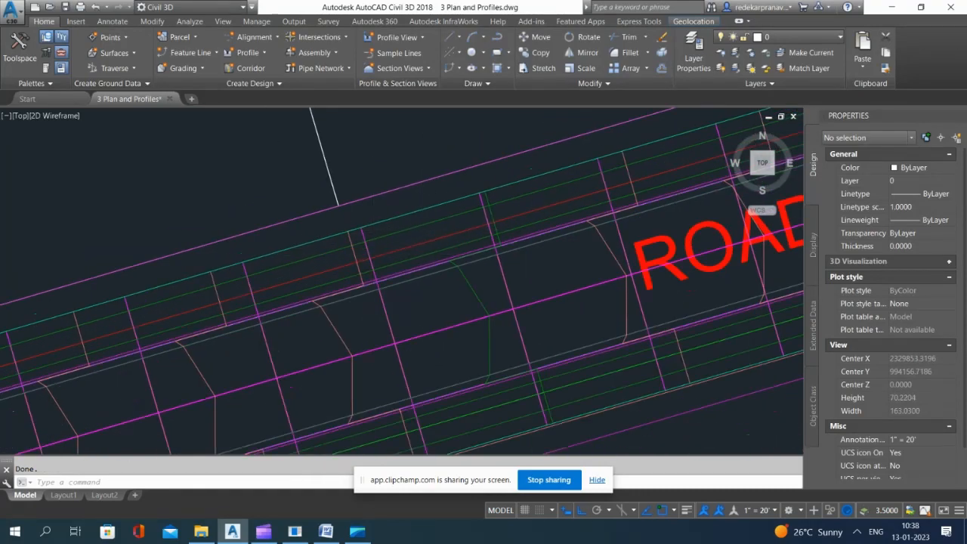
scroll(432, 270, down, 10)
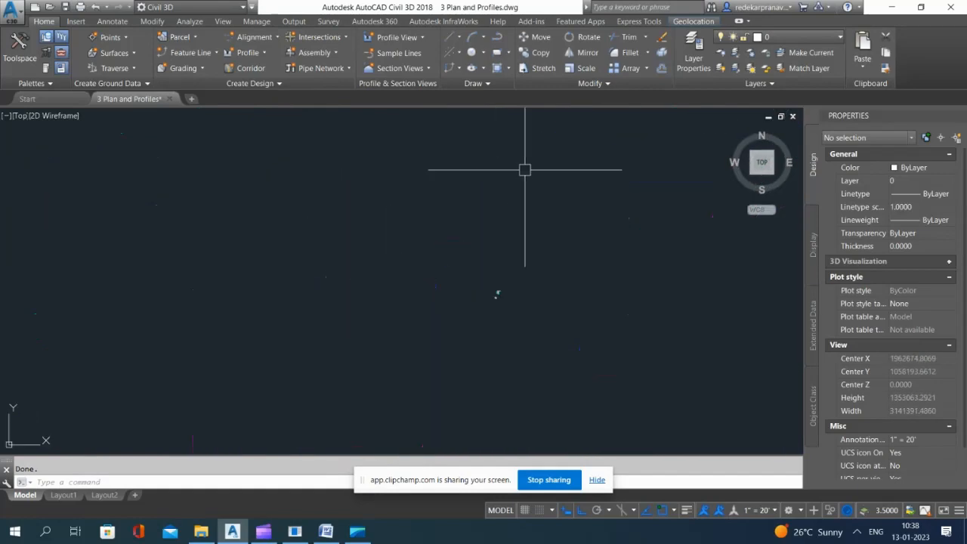
scroll(515, 371, down, 3)
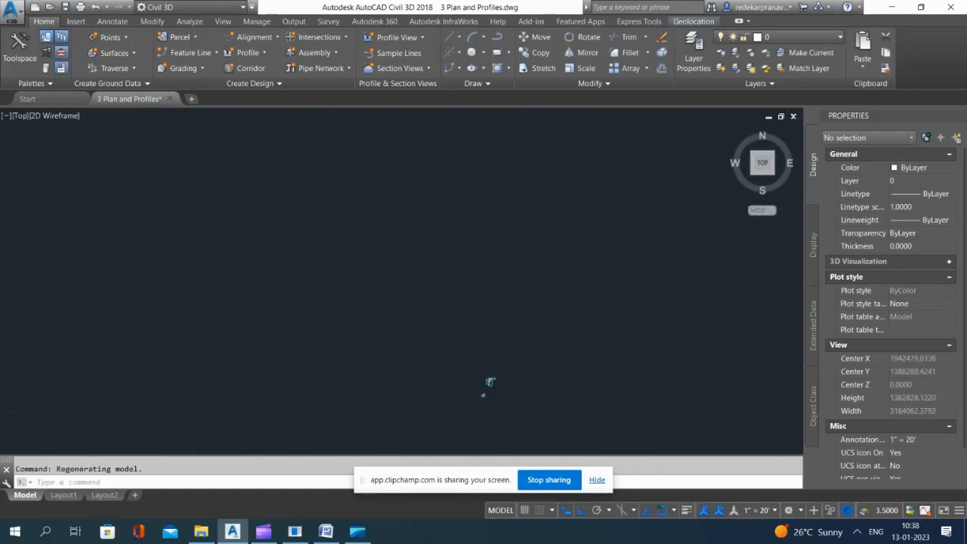
scroll(490, 382, up, 15)
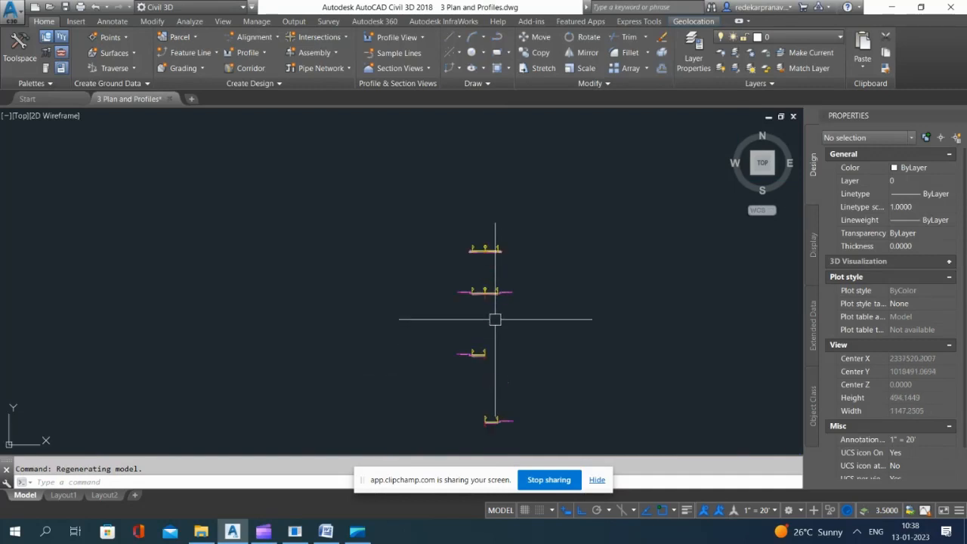
scroll(495, 319, up, 10)
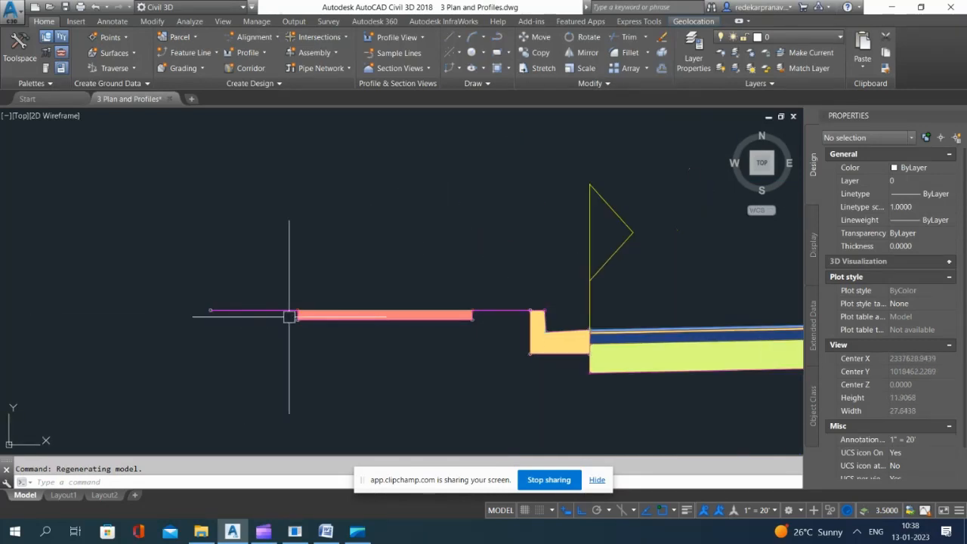
Step: Mark the sidewalk's outer top corner in the assembly with a circle, and erase the circle
scroll(289, 316, up, 5)
text(c)
key(Return)
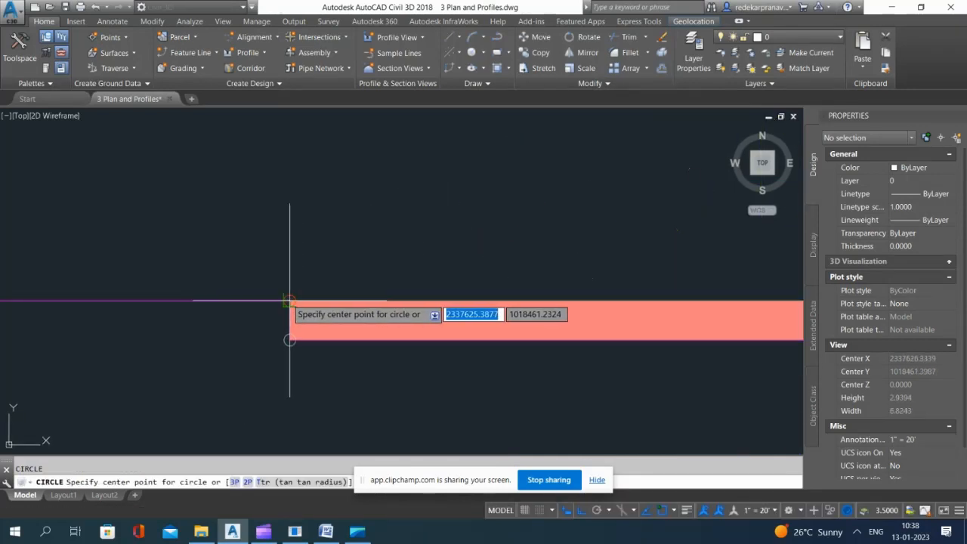
click(289, 300)
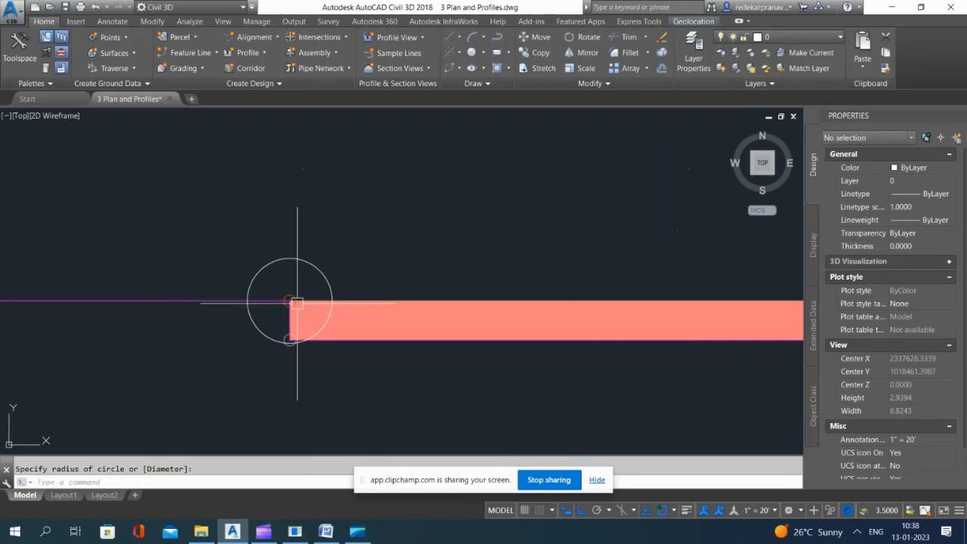
click(332, 270)
click(330, 278)
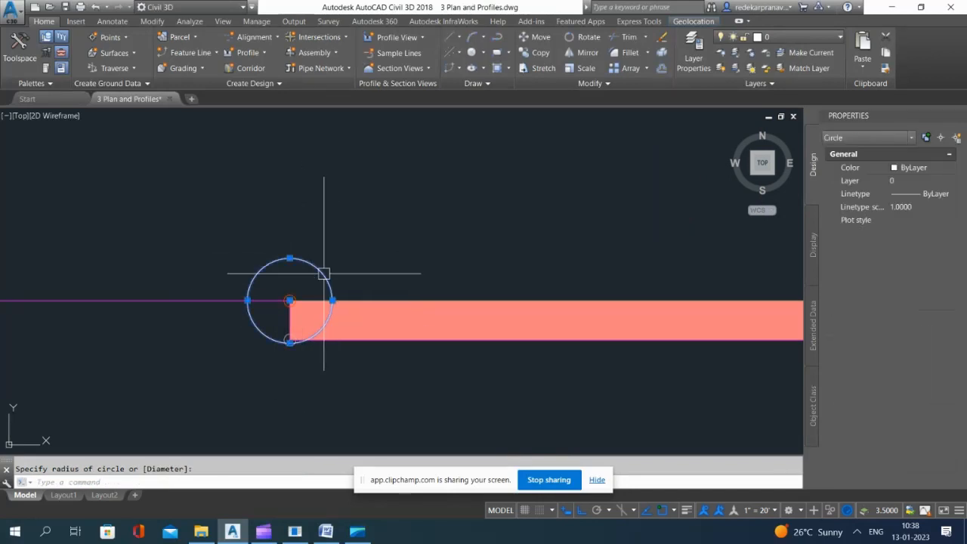
text(e)
key(Return)
Step: Create a dynamic feature line from the Road A corridor's left-side Sidewalk_Out line
scroll(381, 244, down, 4)
scroll(495, 229, down, 3)
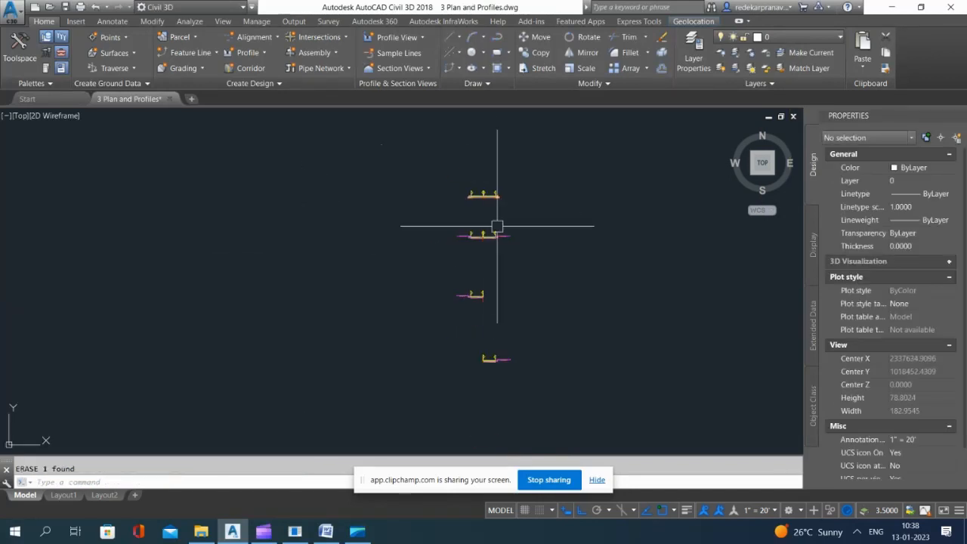
scroll(491, 238, up, 3)
scroll(451, 204, down, 3)
scroll(450, 227, down, 5)
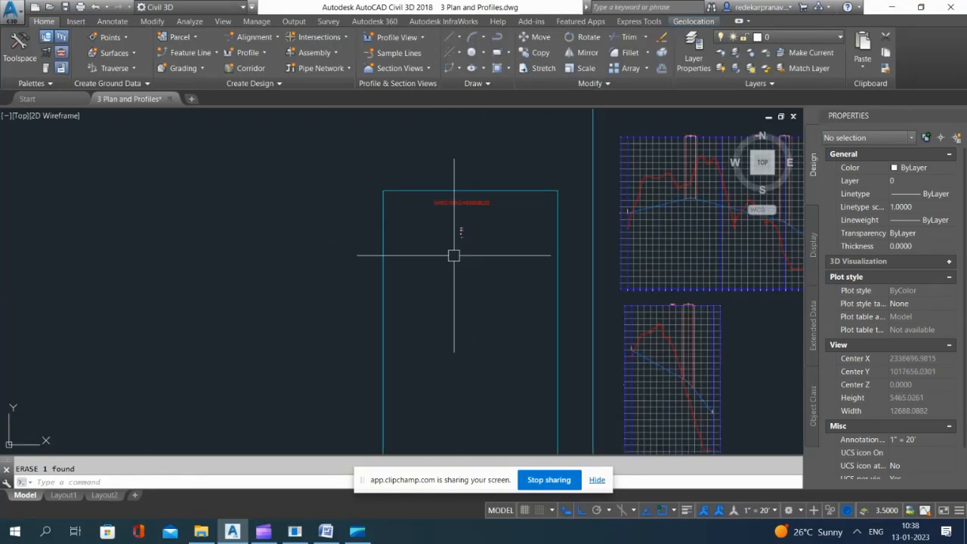
scroll(410, 234, down, 4)
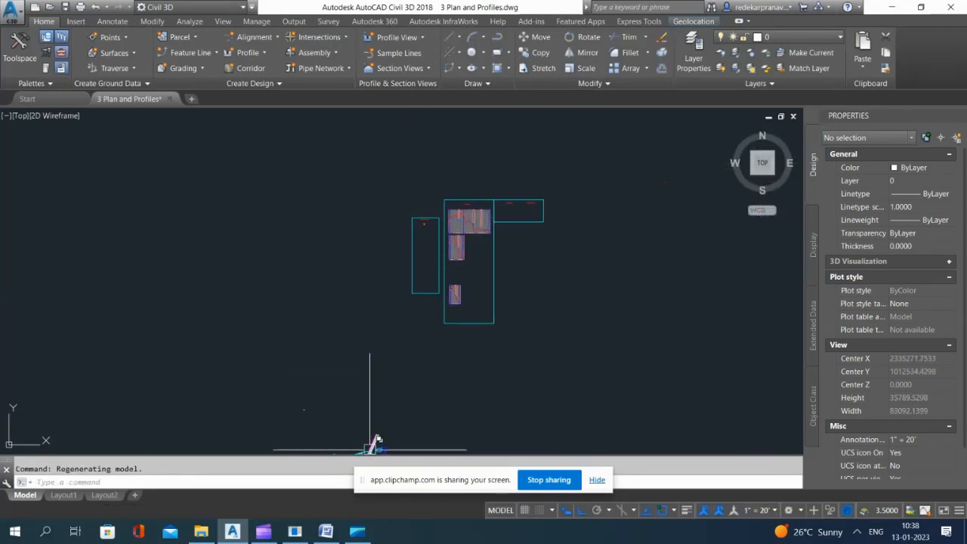
scroll(377, 312, down, 2)
scroll(401, 287, up, 8)
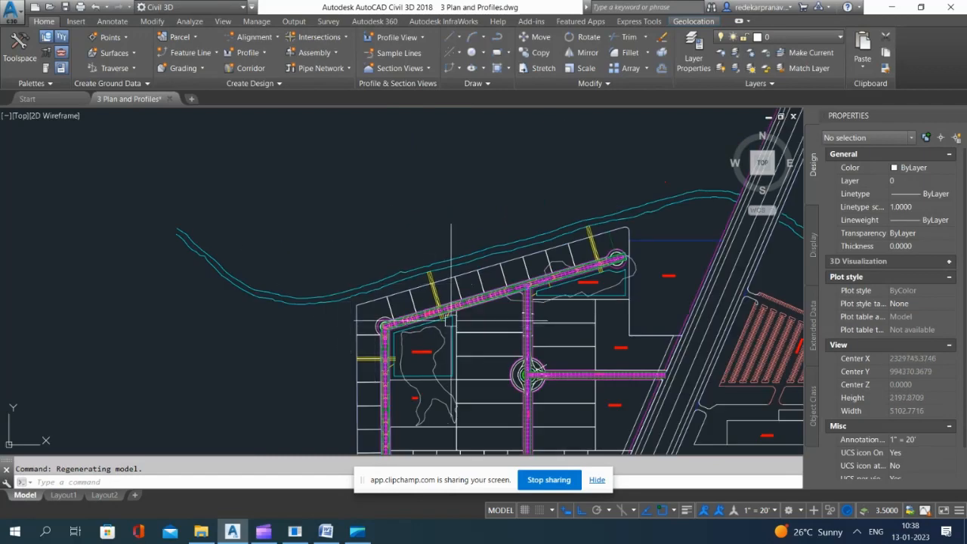
scroll(452, 318, up, 7)
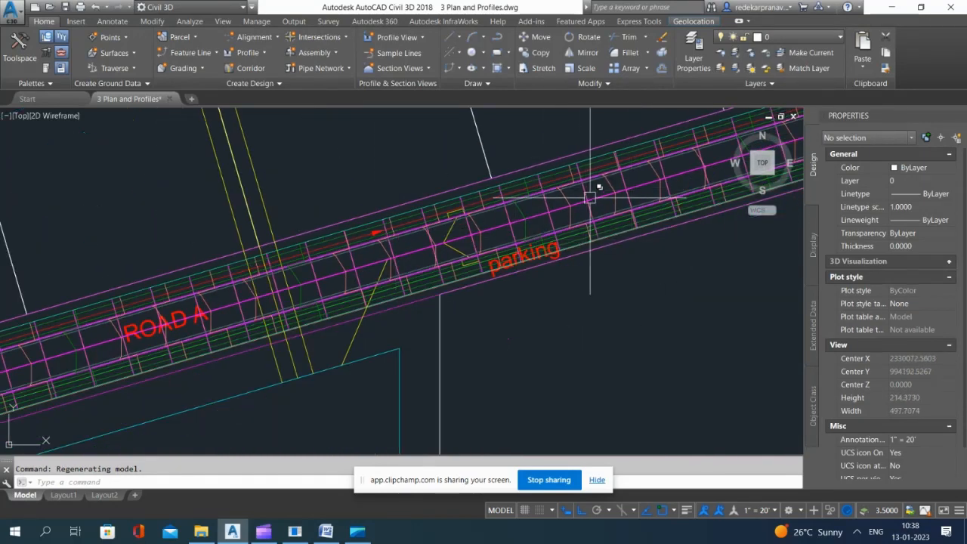
scroll(590, 198, down, 4)
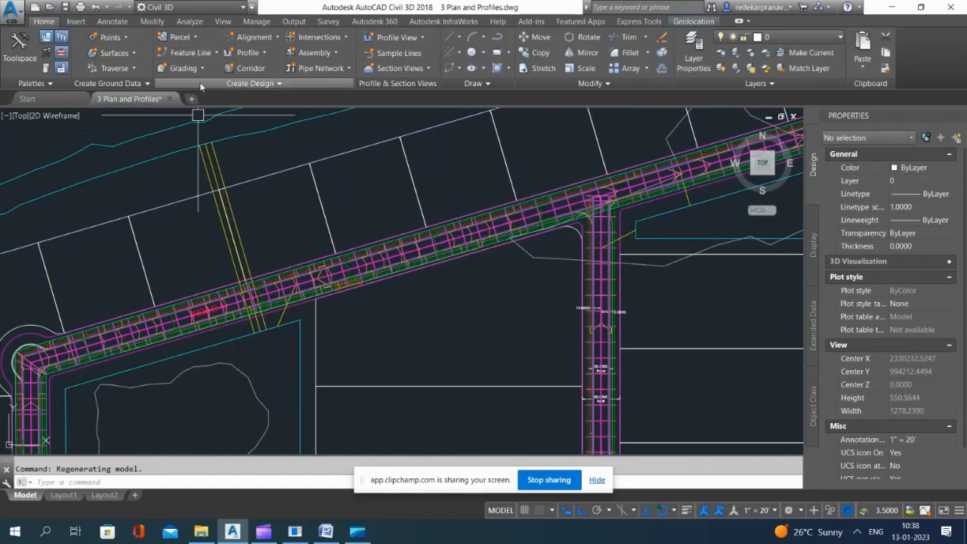
click(215, 54)
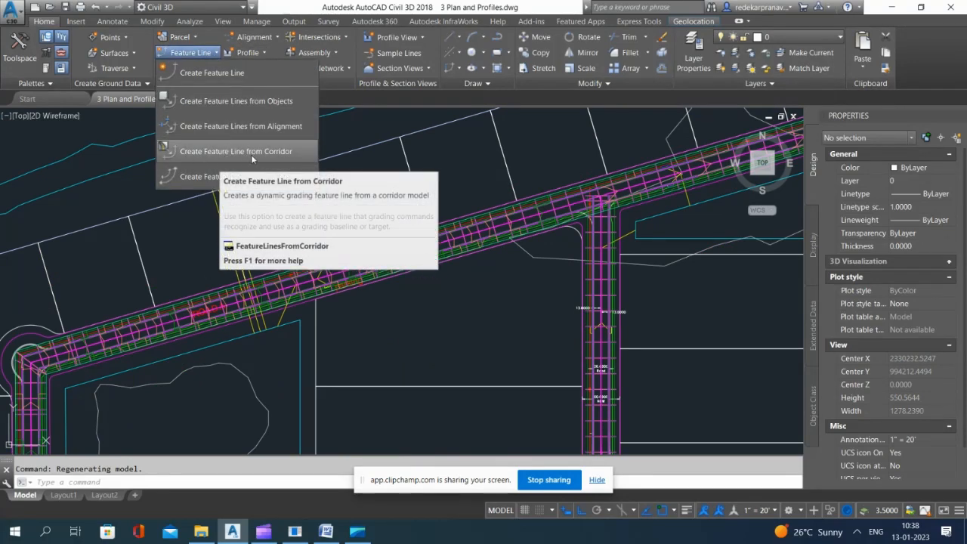
click(260, 153)
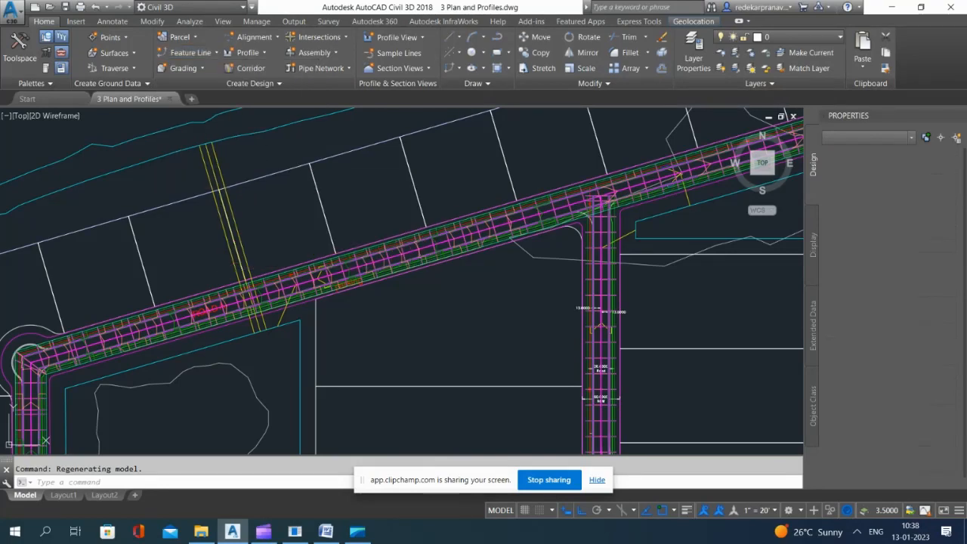
scroll(398, 242, up, 6)
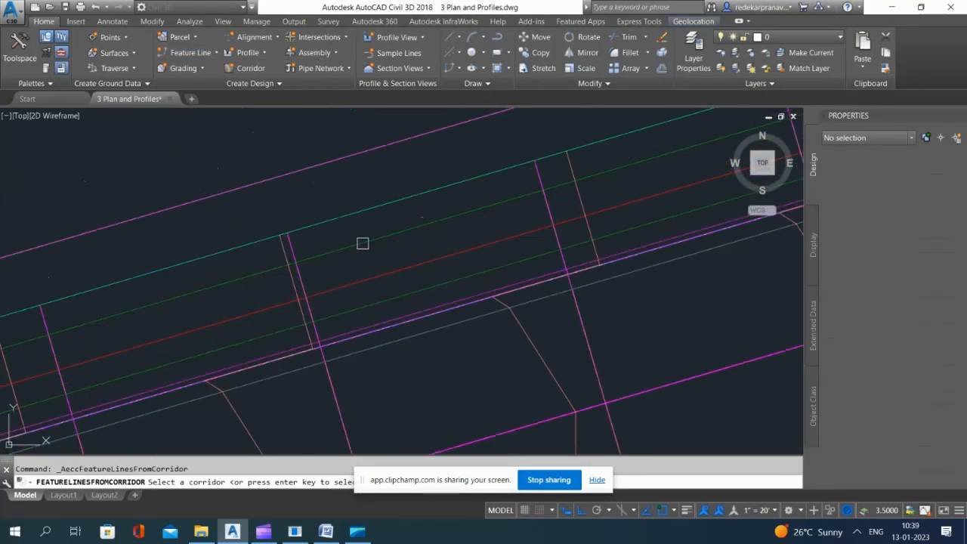
click(362, 243)
scroll(387, 250, down, 3)
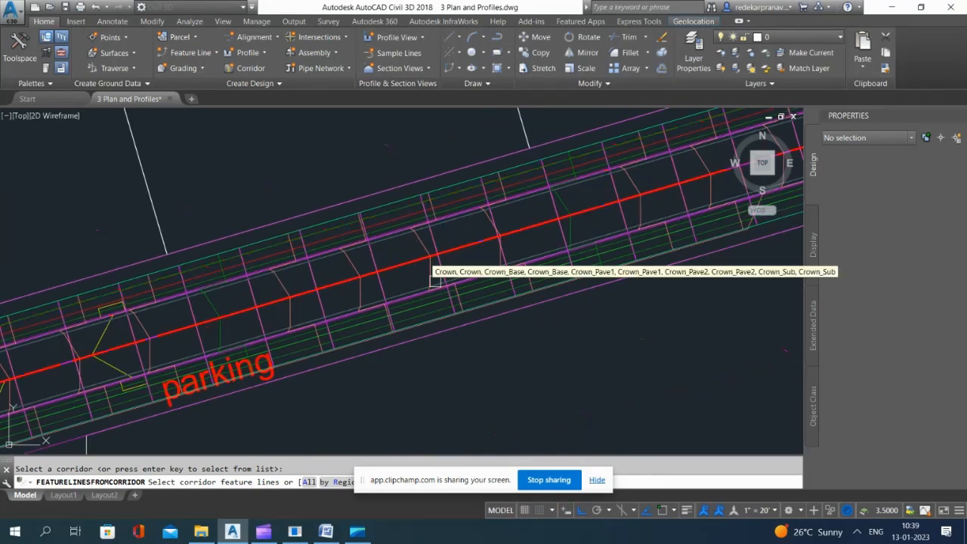
scroll(427, 334, up, 3)
scroll(413, 324, down, 3)
scroll(389, 225, up, 3)
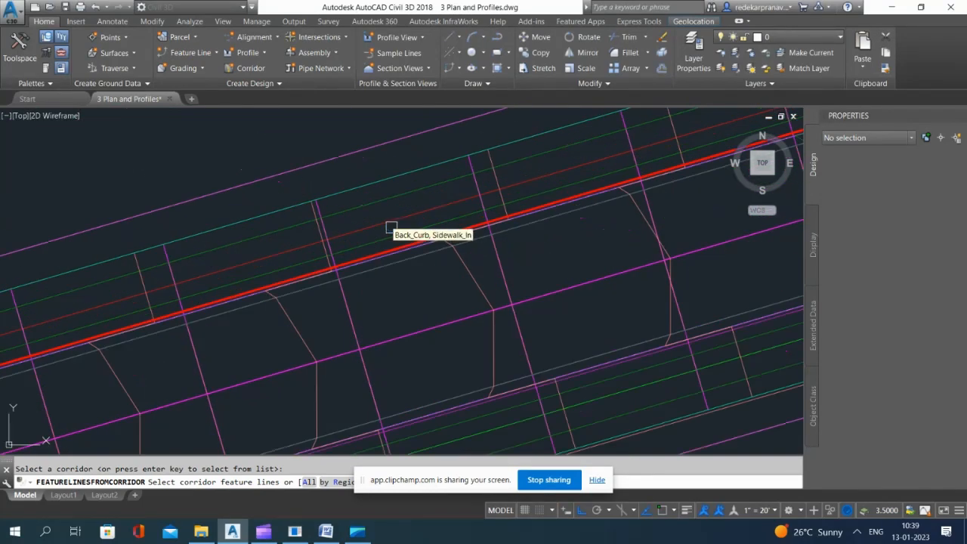
click(370, 203)
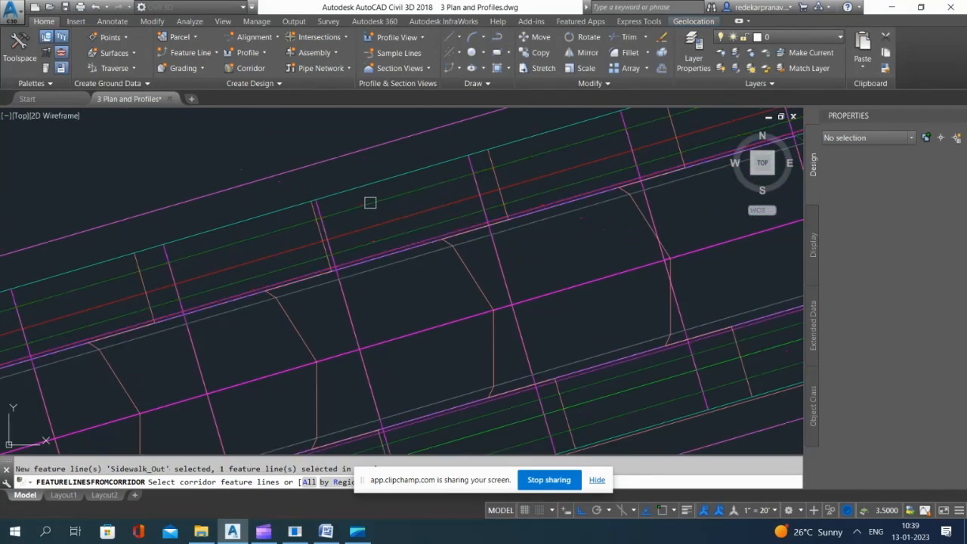
key(Return)
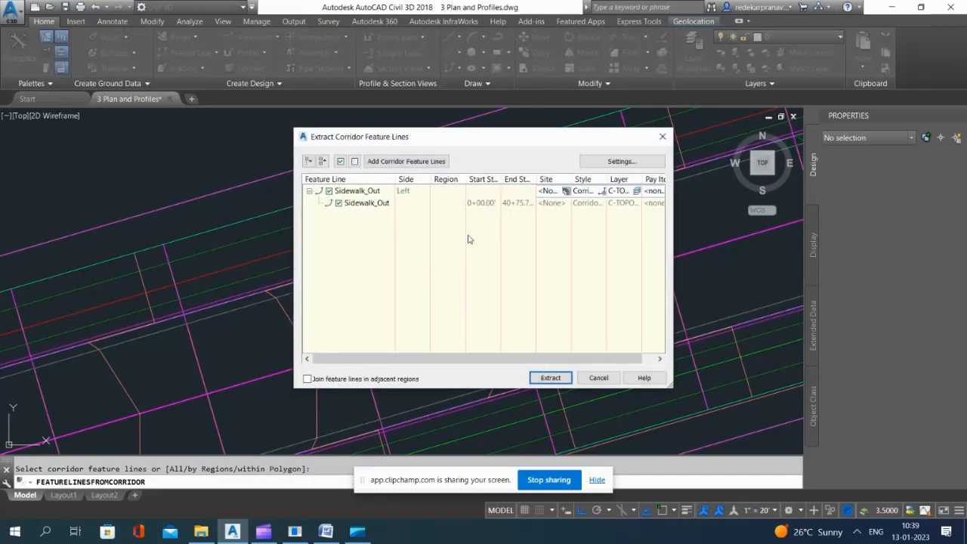
click(550, 378)
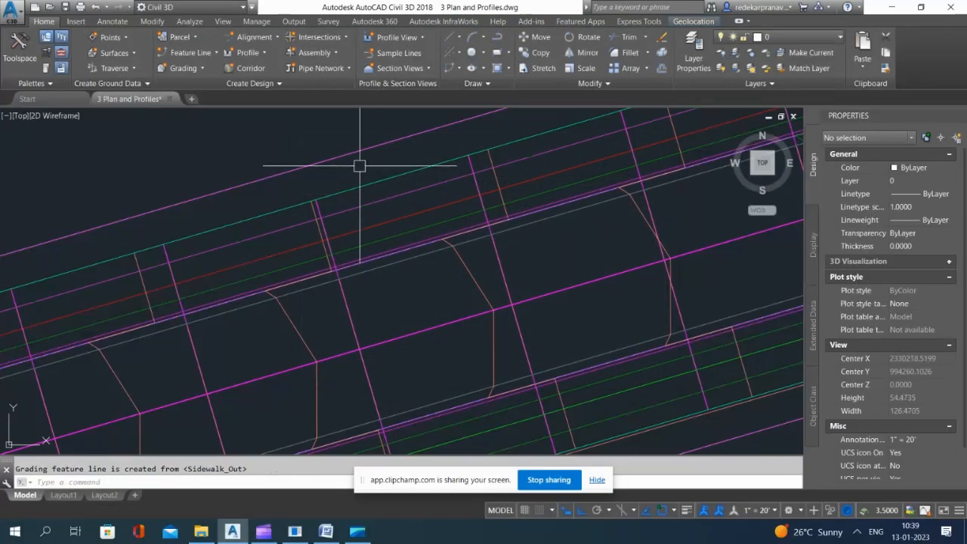
Step: Create a dynamic feature line from the Road A corridor's right-side Sidewalk_Out line
scroll(360, 166, down, 2)
scroll(369, 243, up, 4)
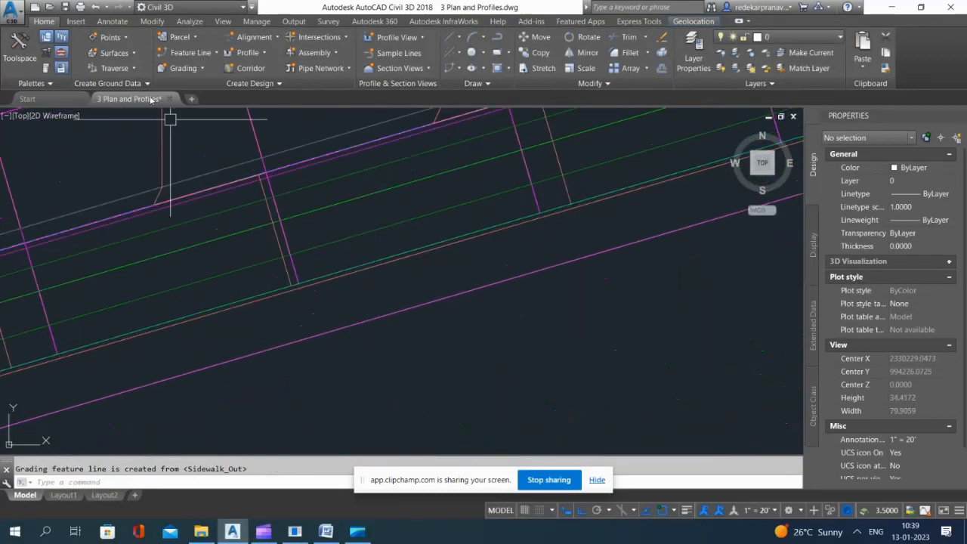
click(205, 55)
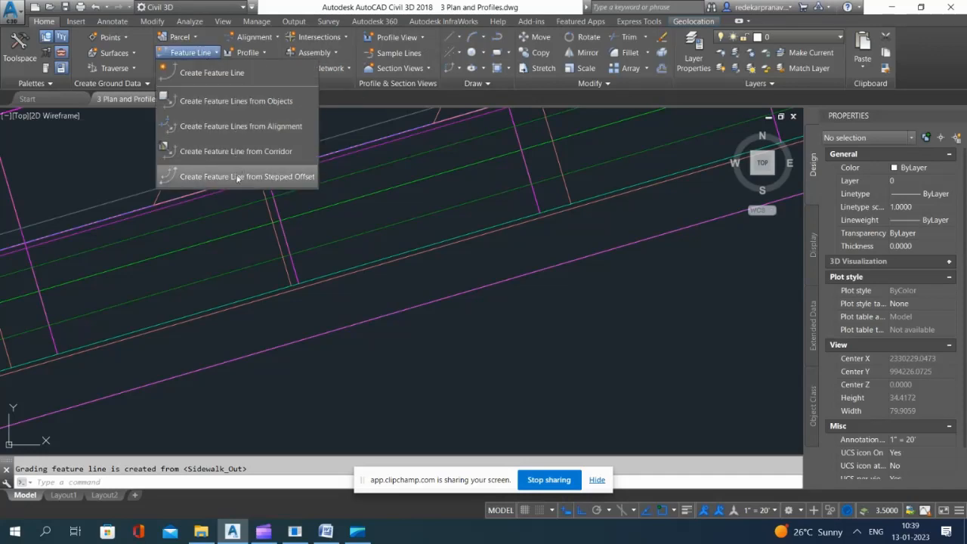
click(242, 150)
click(358, 243)
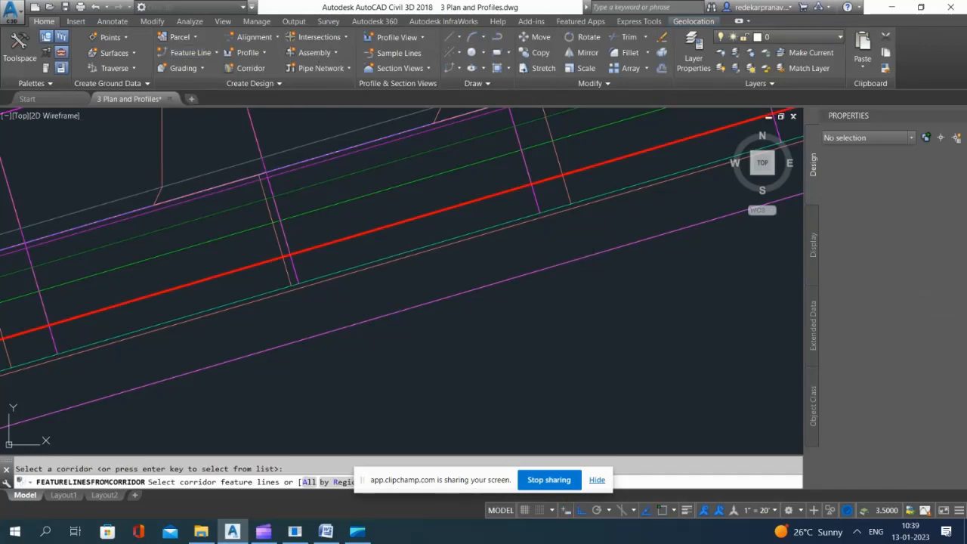
click(352, 240)
key(Return)
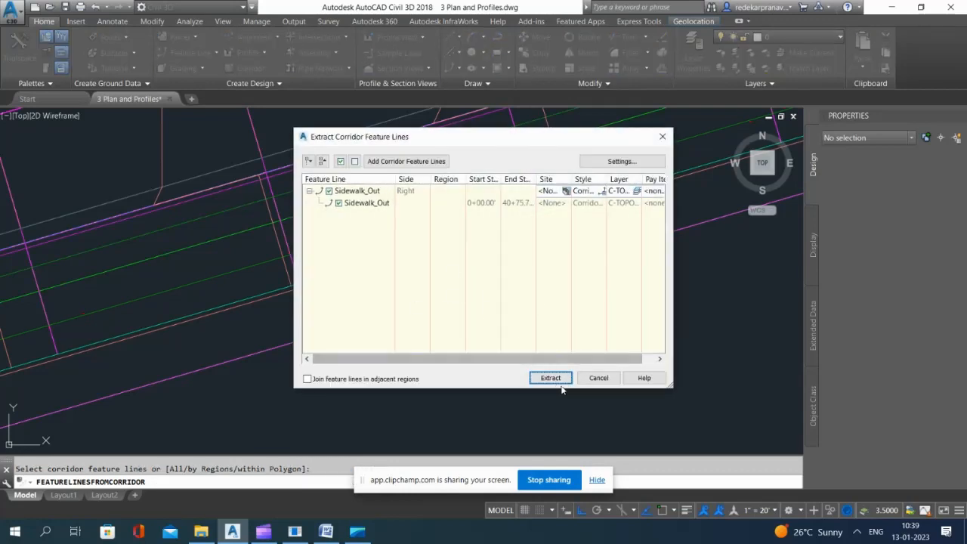
key(Return)
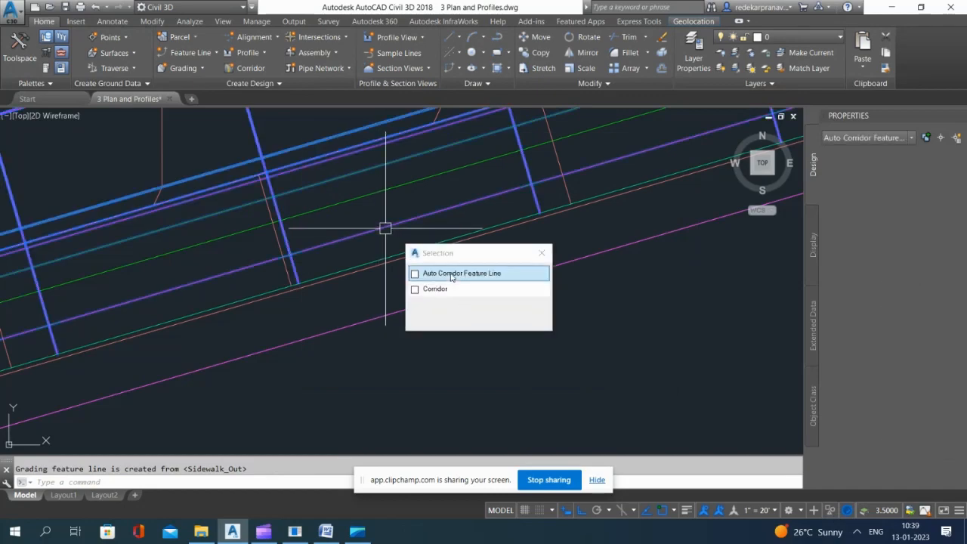
Step: Explode Road A's two Sidewalk_Out corridor feature lines into 3D polylines and check the object type of the lower line
click(452, 273)
scroll(475, 318, down, 3)
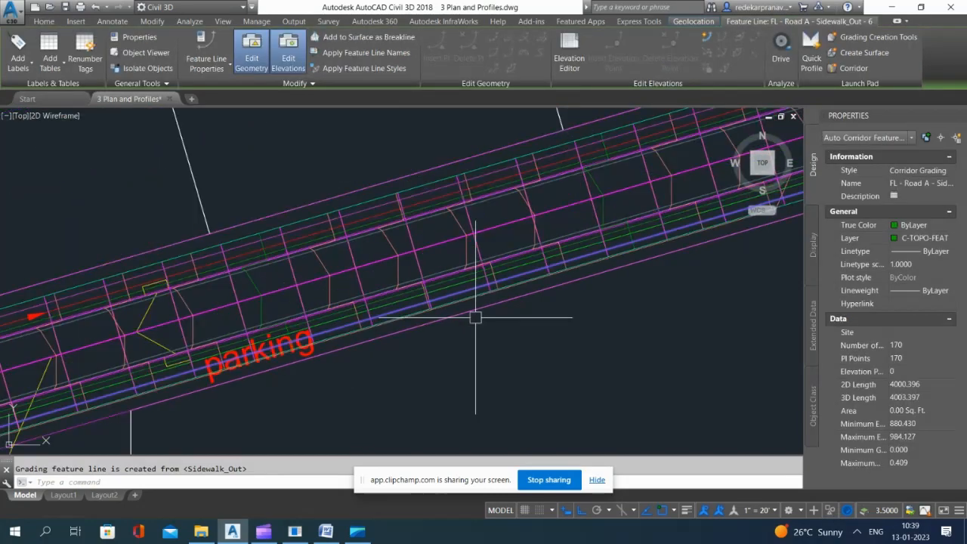
scroll(414, 207, up, 5)
click(388, 170)
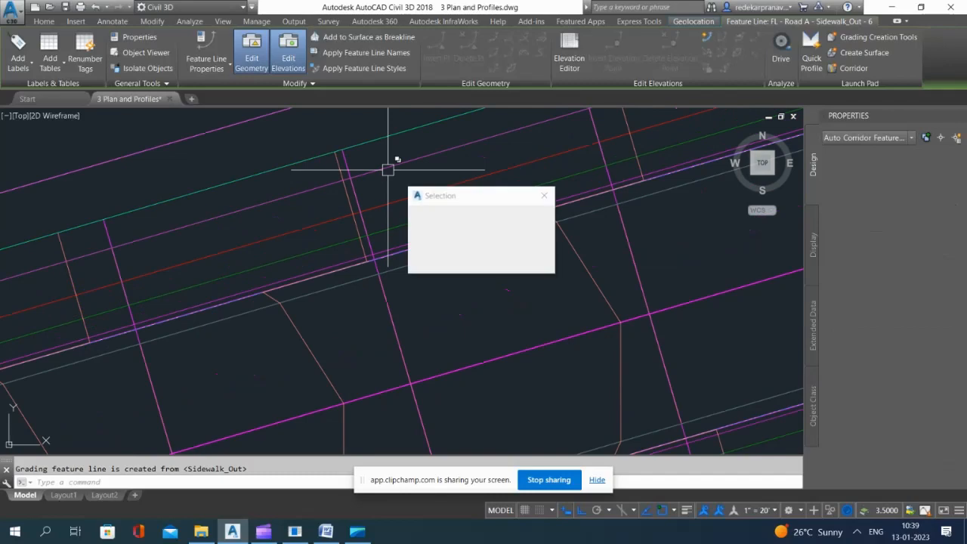
click(460, 214)
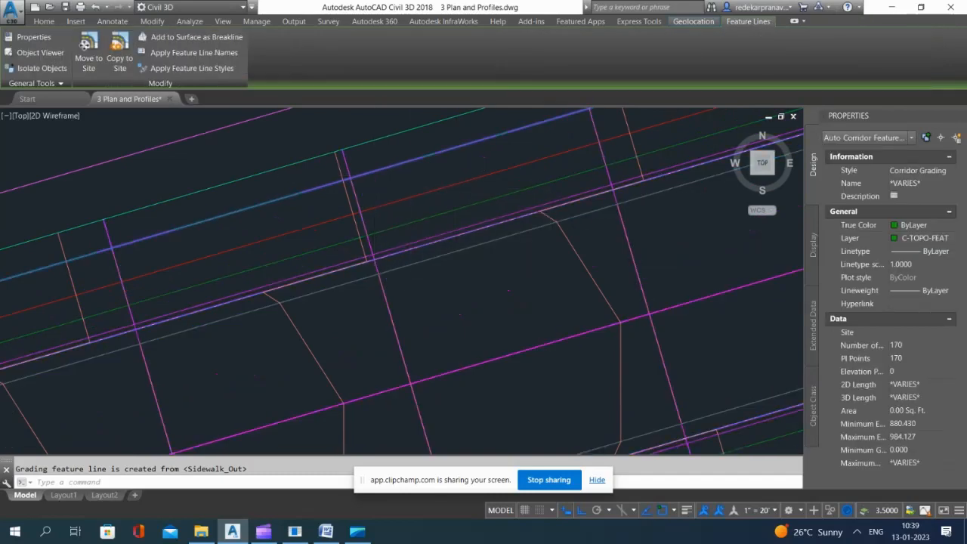
scroll(492, 303, down, 3)
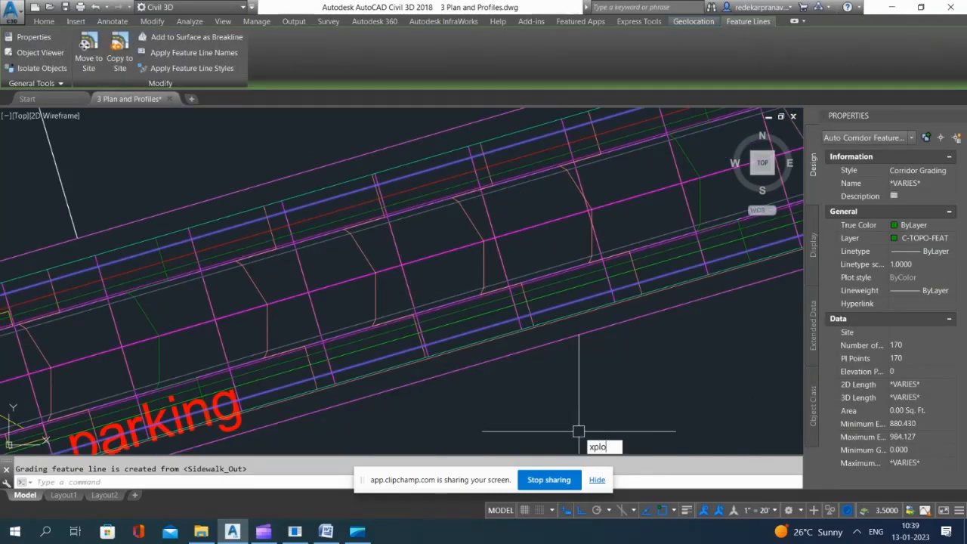
key(Return)
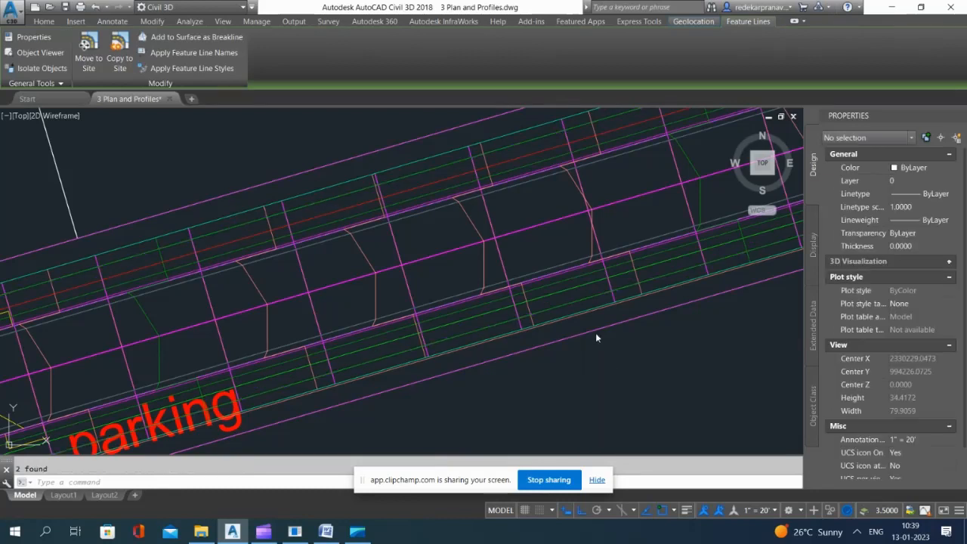
click(529, 199)
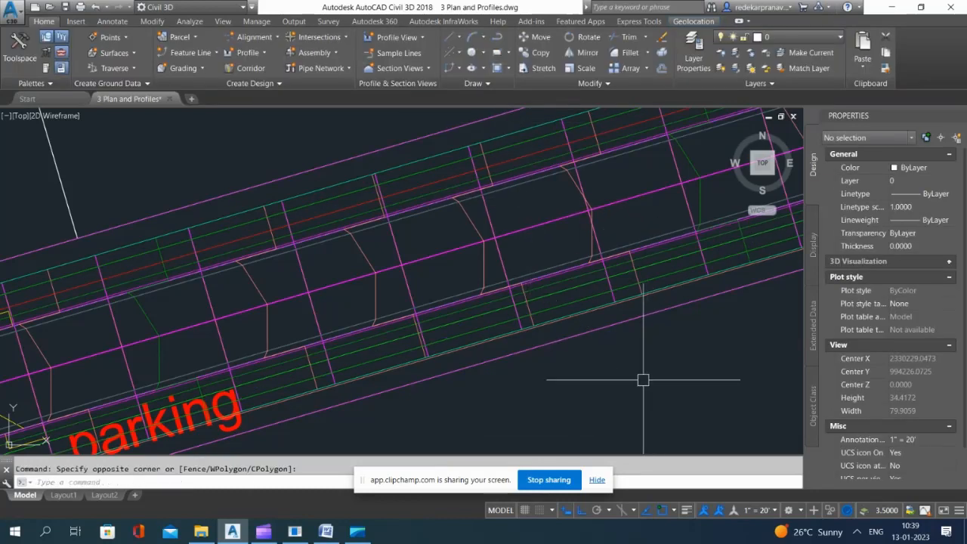
click(557, 309)
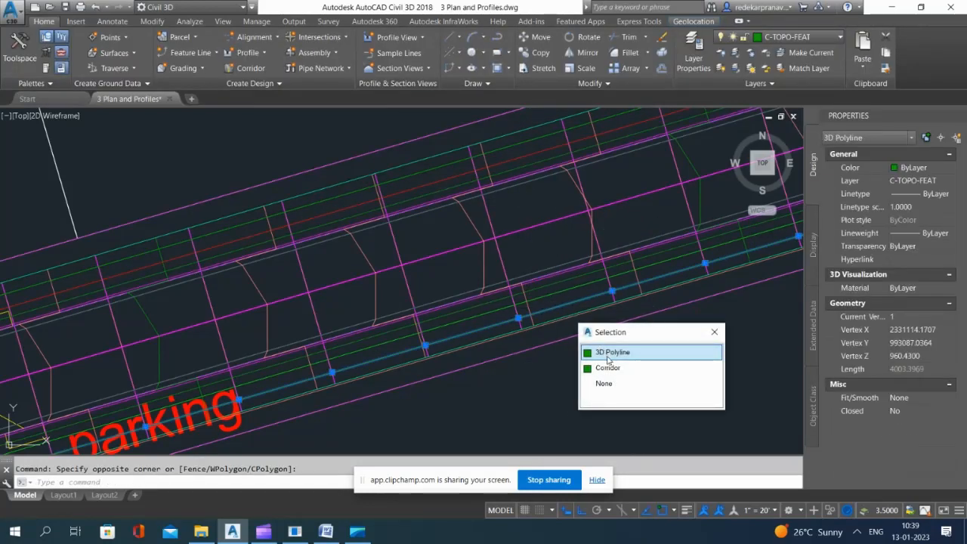
key(Escape)
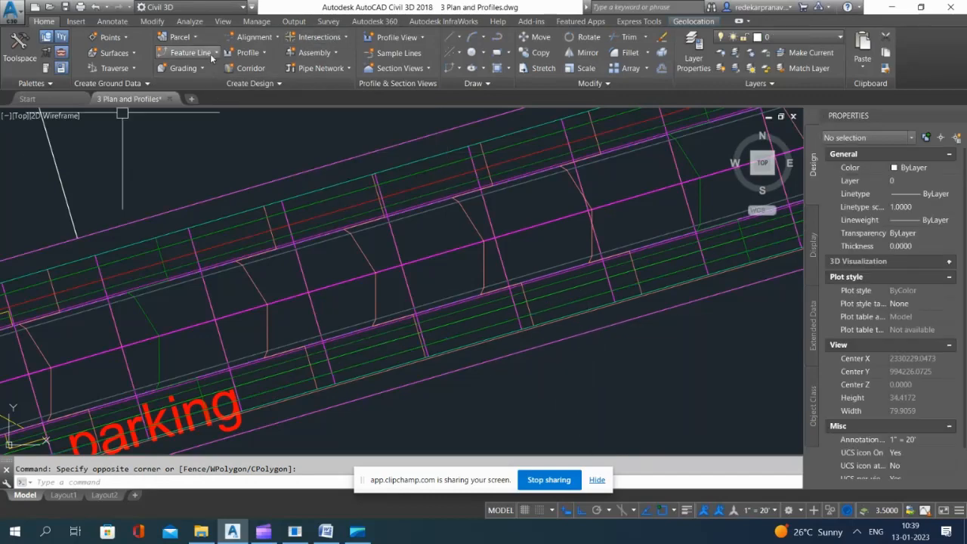
Step: Start creating feature lines from objects, using the 3D polylines along both outer sidewalk edges of Road A
click(208, 53)
click(226, 101)
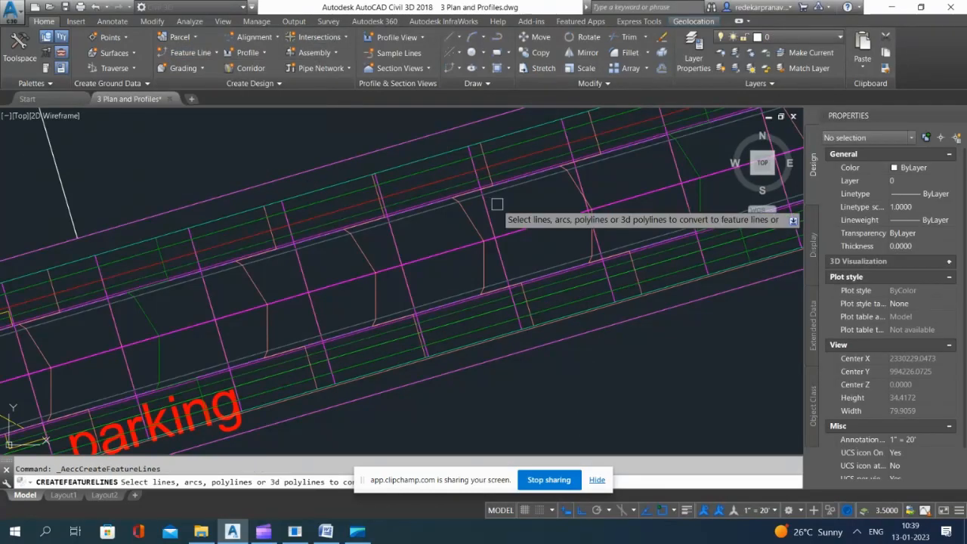
scroll(424, 190, up, 3)
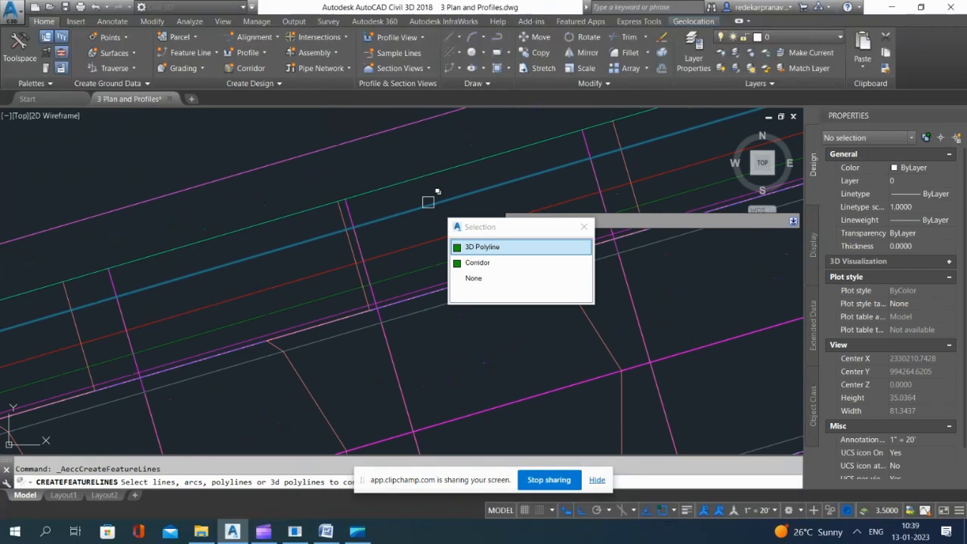
click(483, 248)
scroll(455, 180, down, 2)
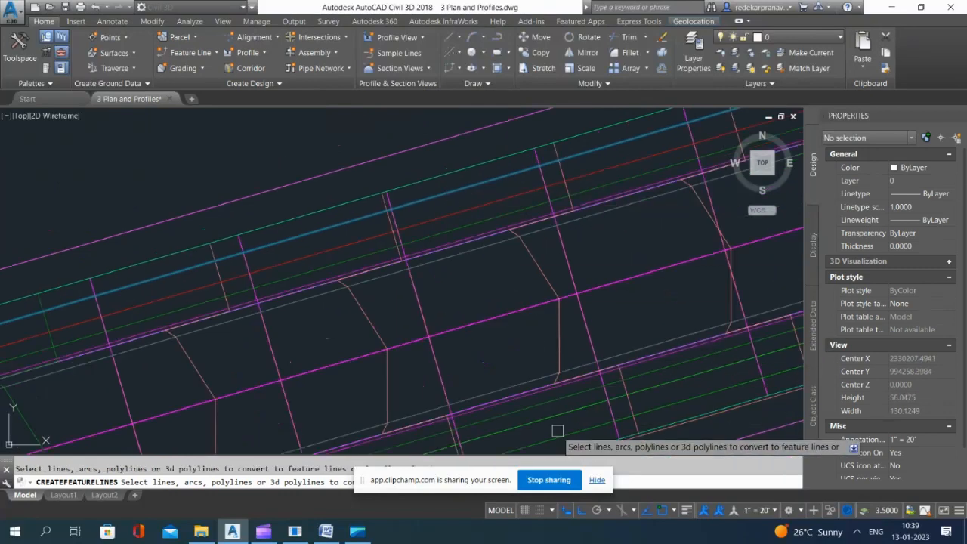
scroll(506, 287, down, 3)
click(535, 378)
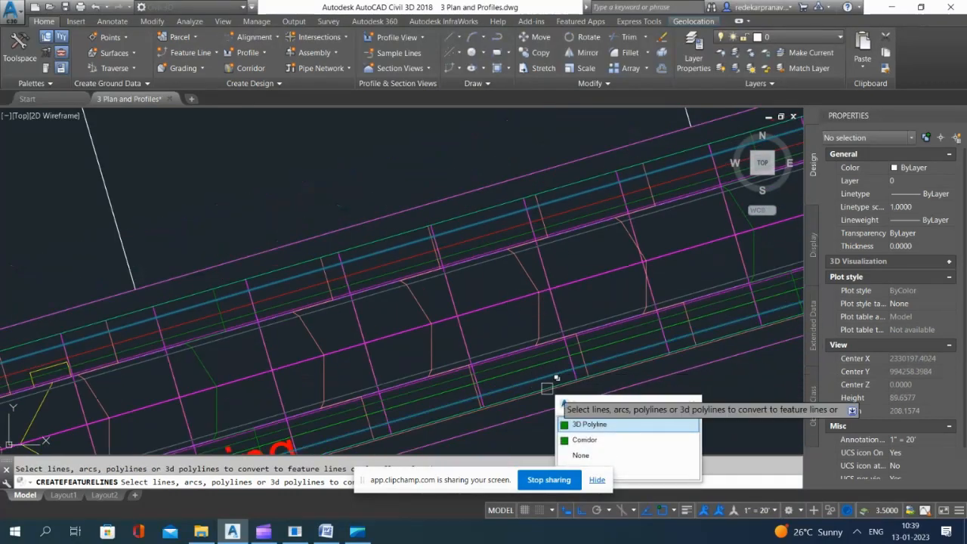
click(589, 424)
key(Return)
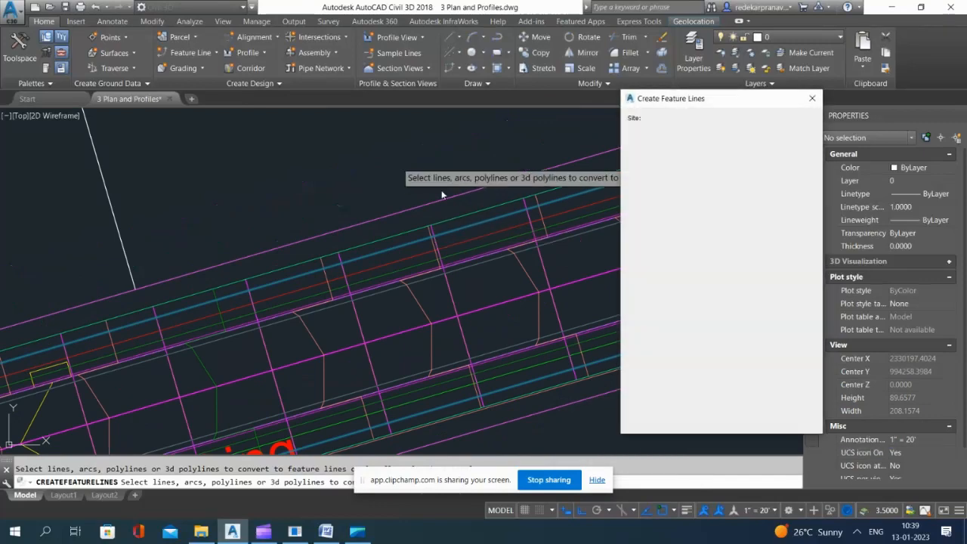
Step: Create a new site named Site-1 to hold the feature lines
click(729, 132)
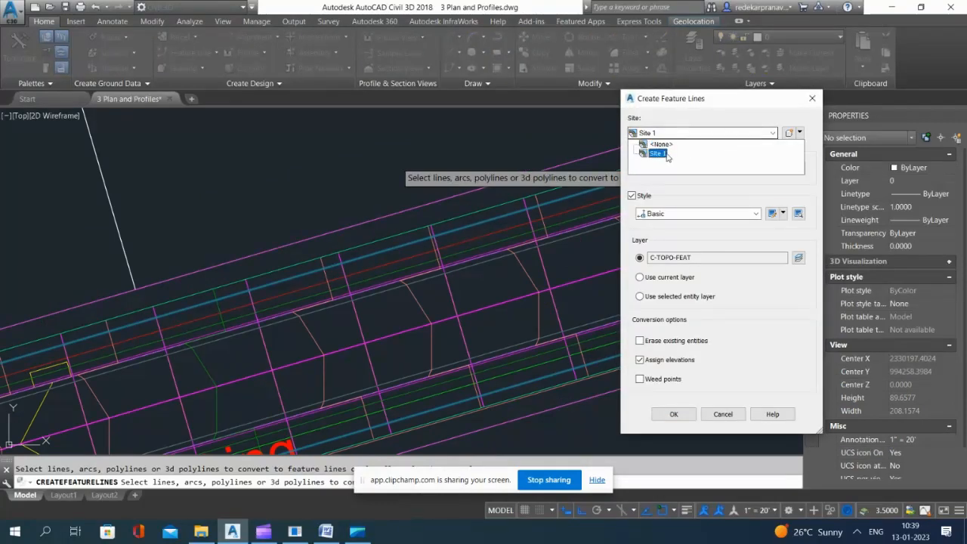
click(791, 136)
click(791, 136)
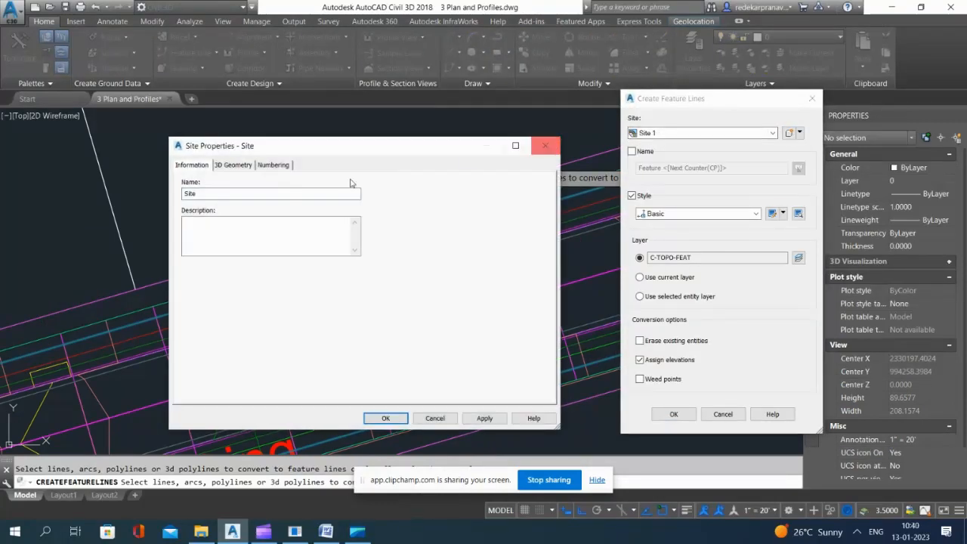
click(212, 195)
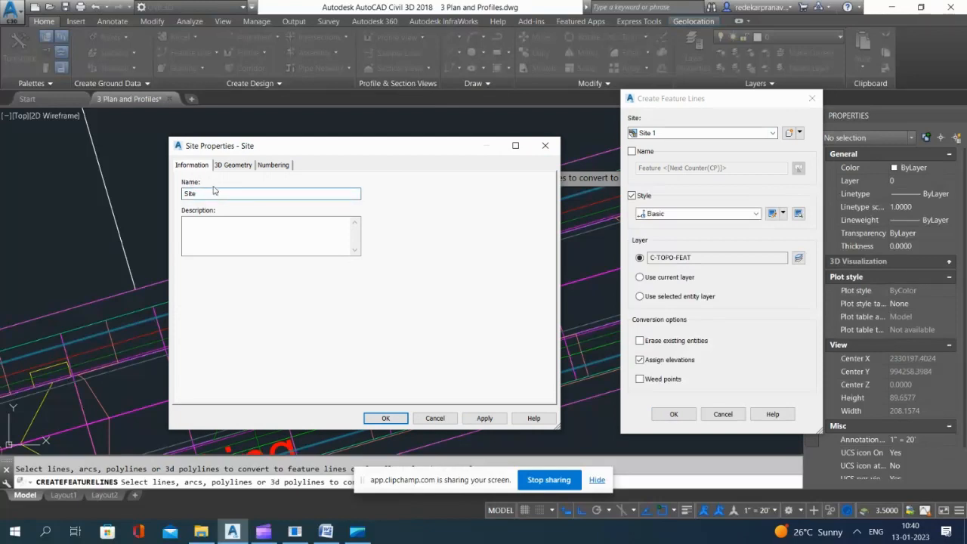
click(386, 418)
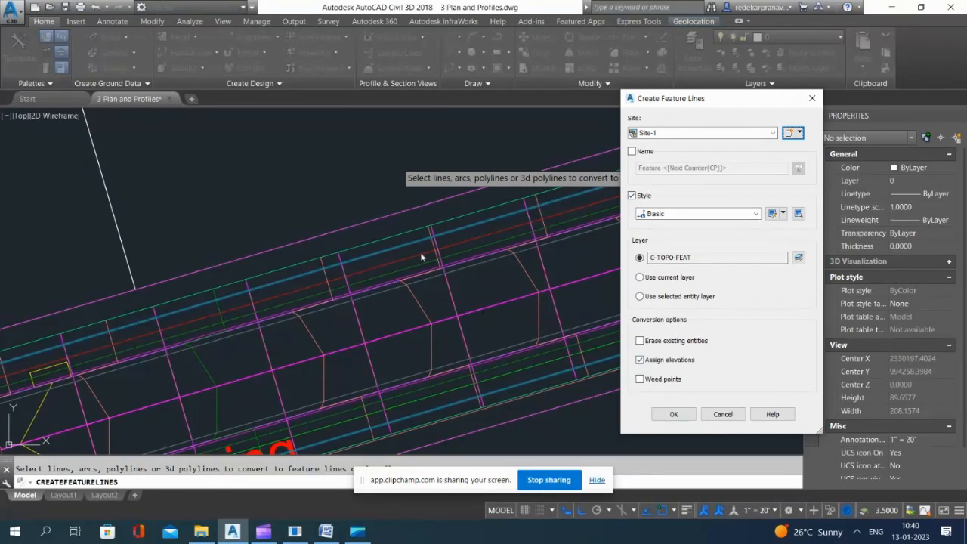
Step: Create the two feature lines with elevations assigned from Road A Surface - (17)
click(675, 414)
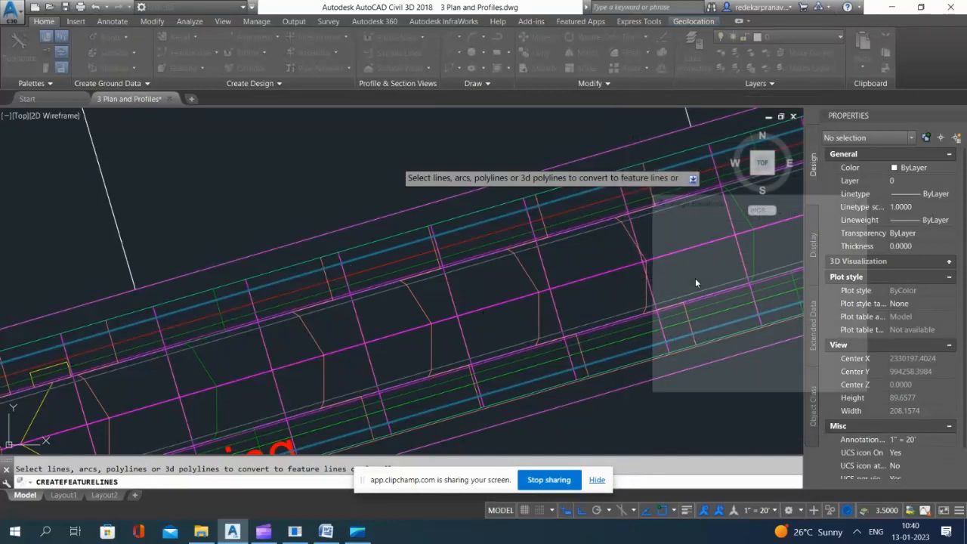
click(710, 300)
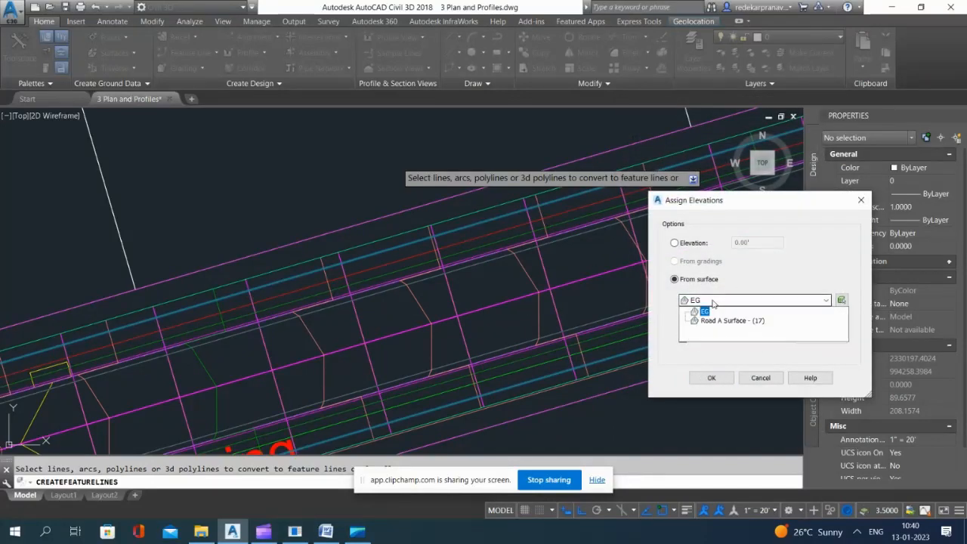
click(724, 321)
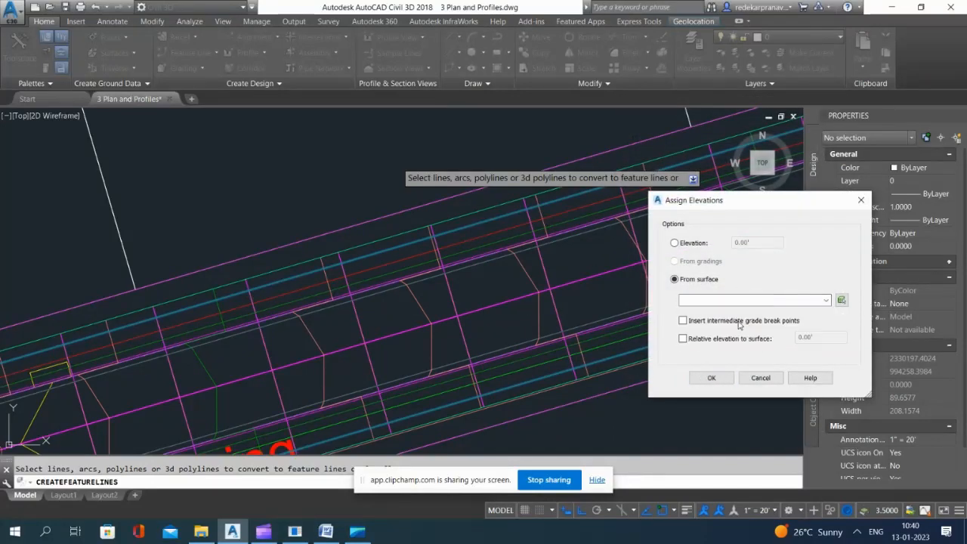
click(711, 378)
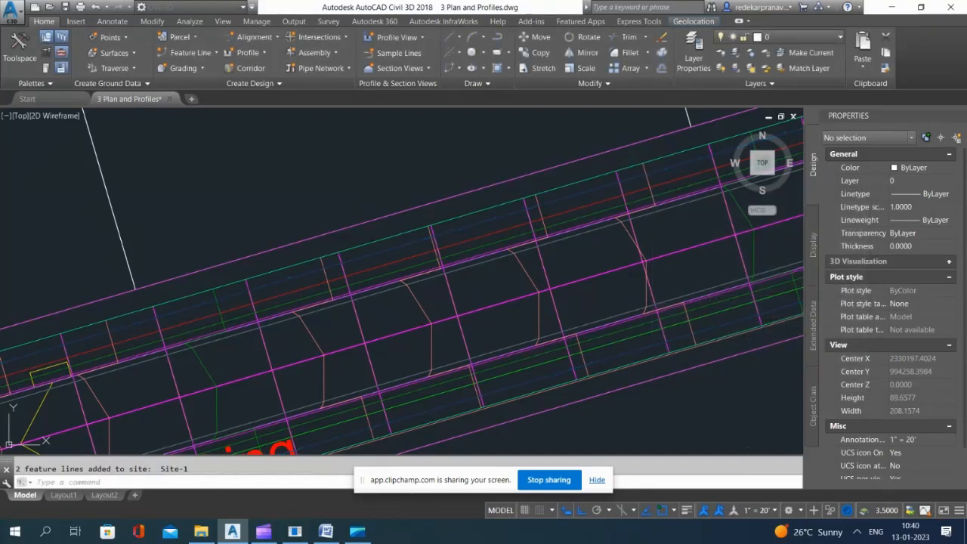
Step: Save the drawing with the whole road layout in view
scroll(427, 214, down, 6)
scroll(426, 214, down, 6)
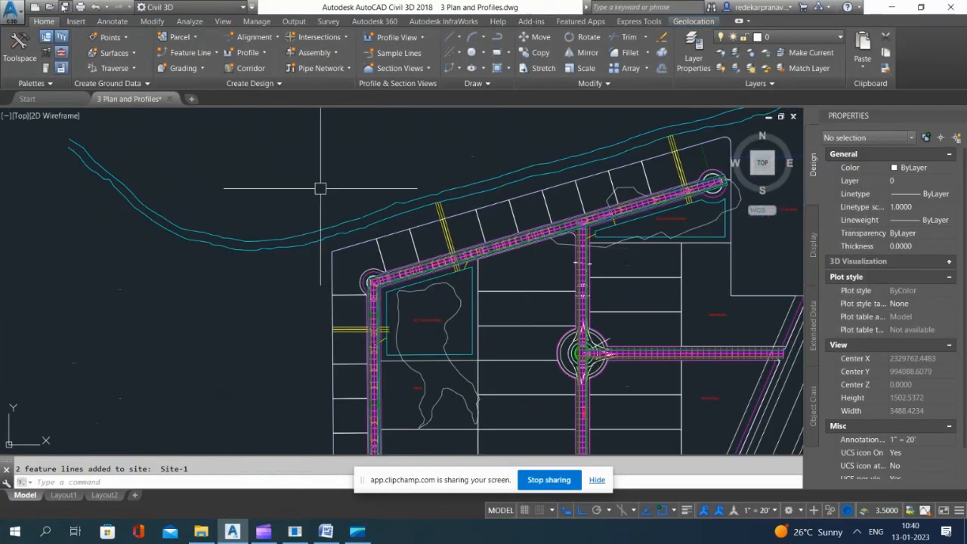
key(ctrl+s)
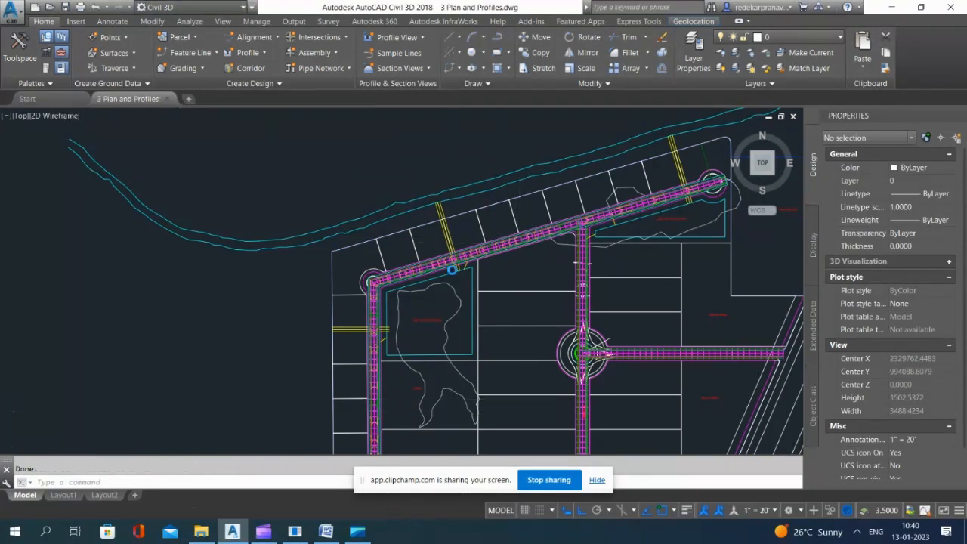
scroll(537, 290, down, 6)
scroll(537, 289, up, 5)
scroll(328, 179, up, 3)
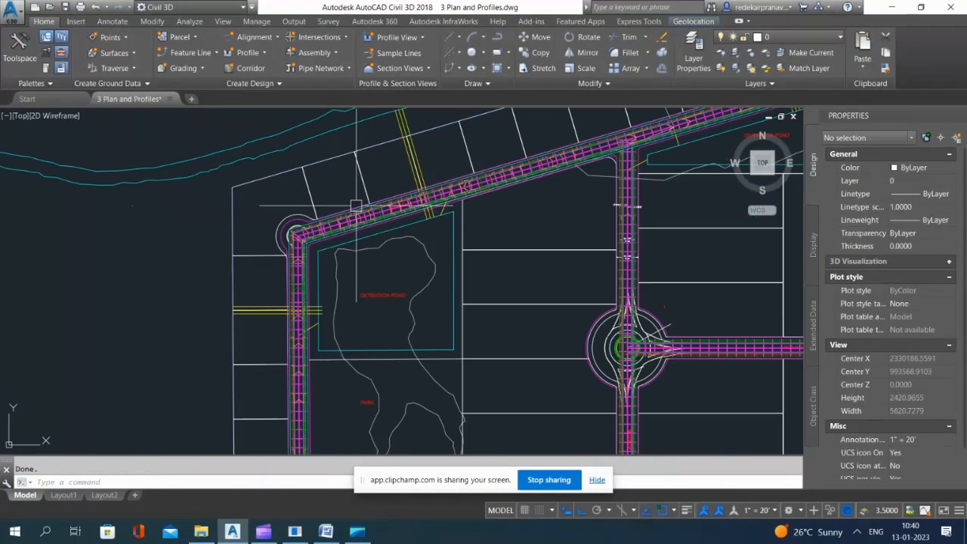
scroll(328, 179, up, 3)
scroll(377, 280, up, 3)
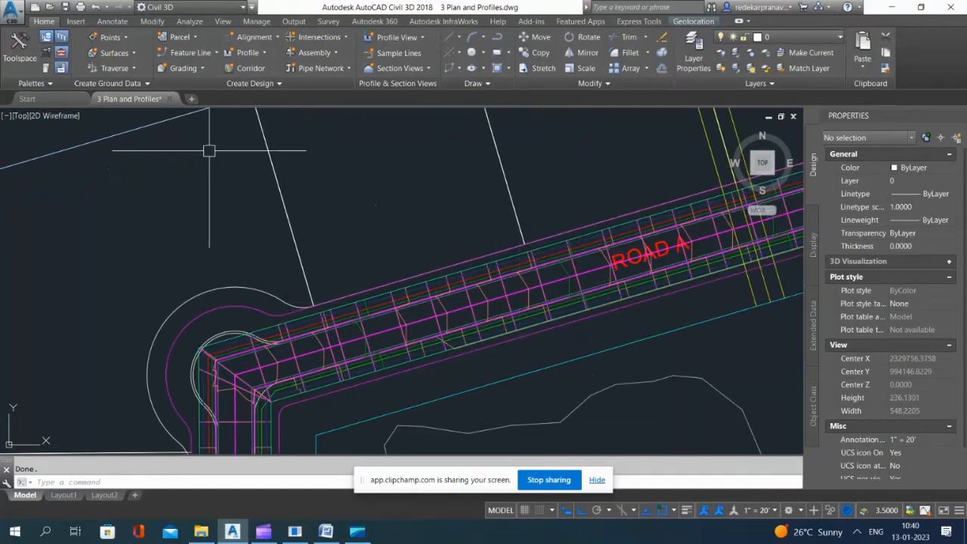
scroll(325, 227, down, 3)
scroll(408, 264, down, 3)
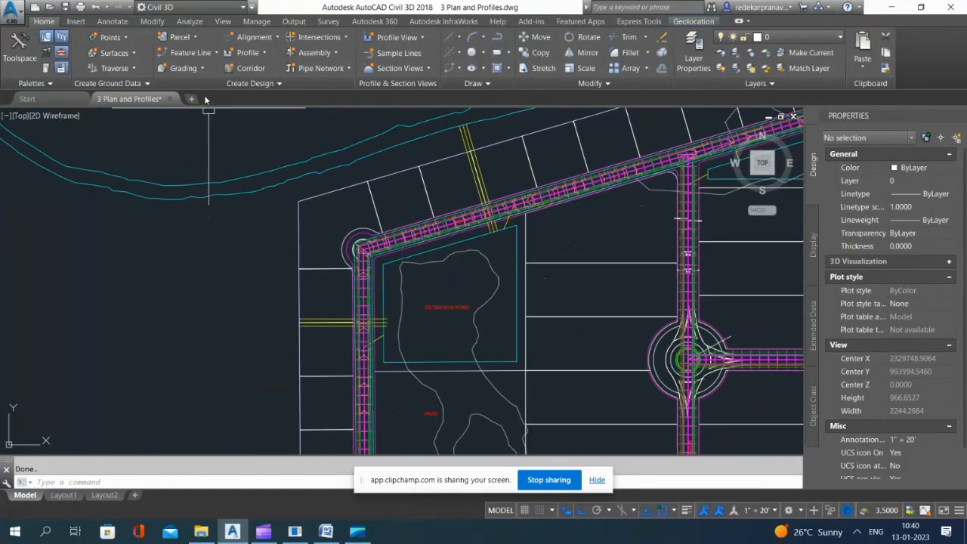
Step: Start the grading creation tools and choose Site-1 as the site for the grading group
click(186, 69)
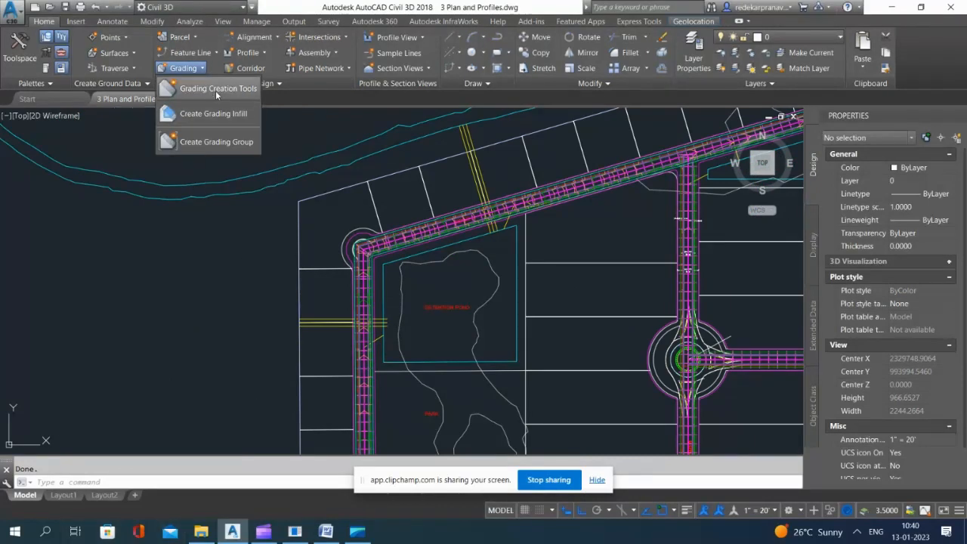
click(215, 89)
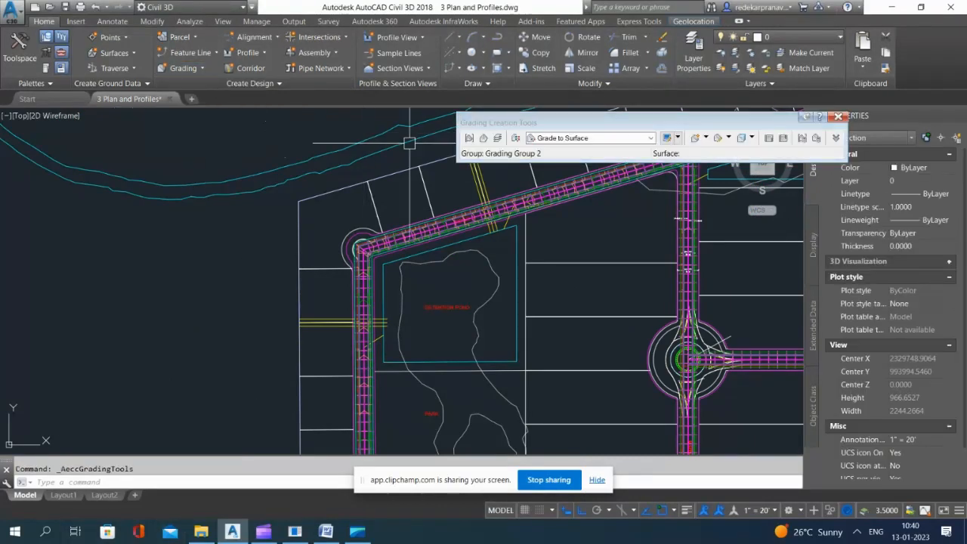
click(470, 138)
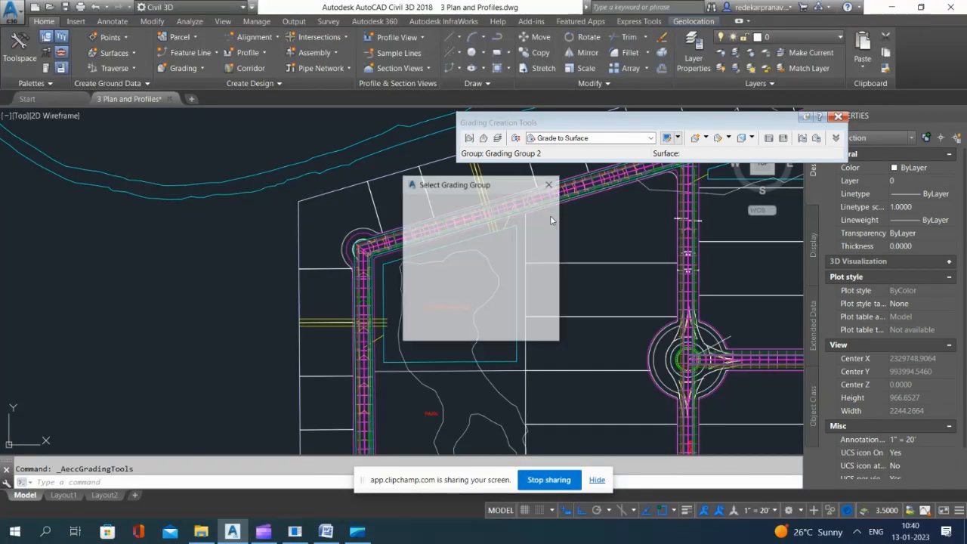
click(454, 216)
click(454, 219)
click(453, 218)
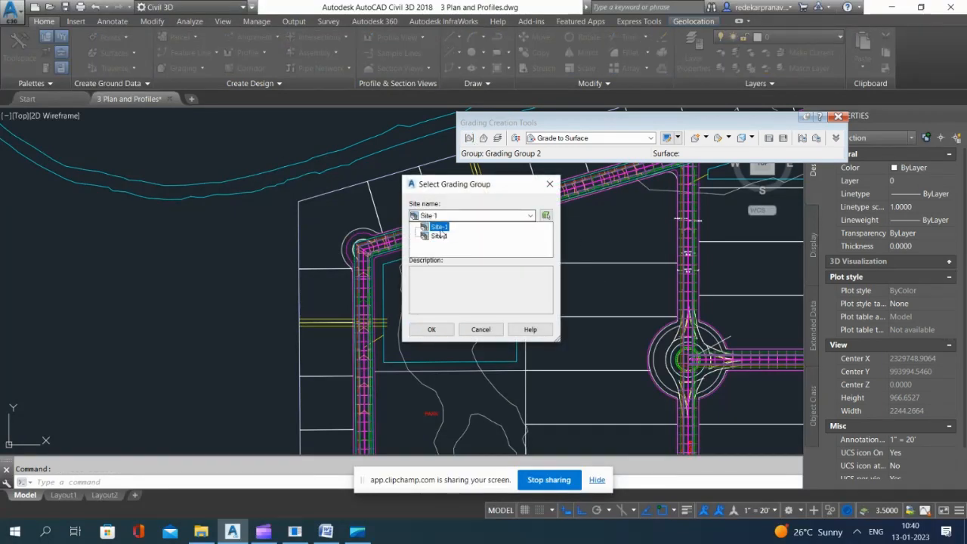
click(442, 228)
Step: Create a new grading group in Site-1 and enter its name
click(547, 248)
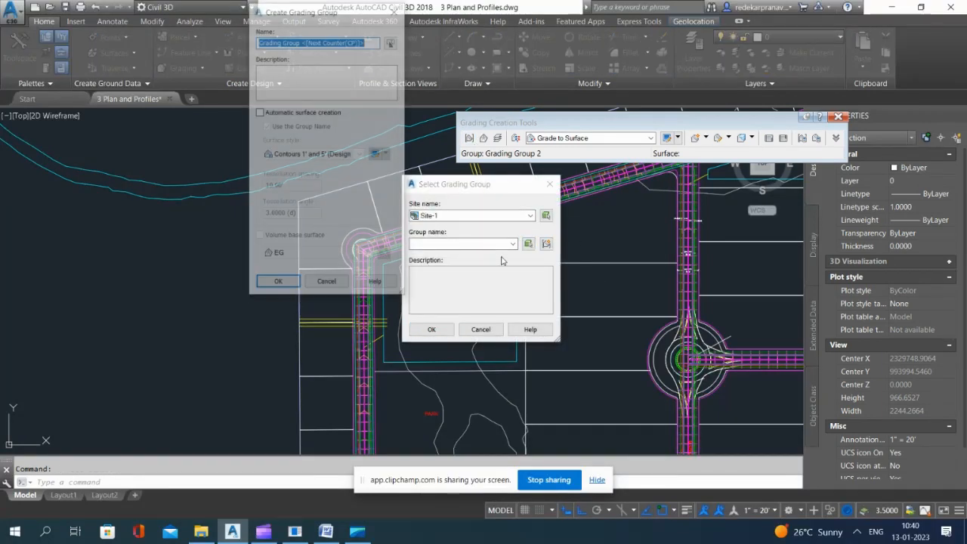
text(Site-1)
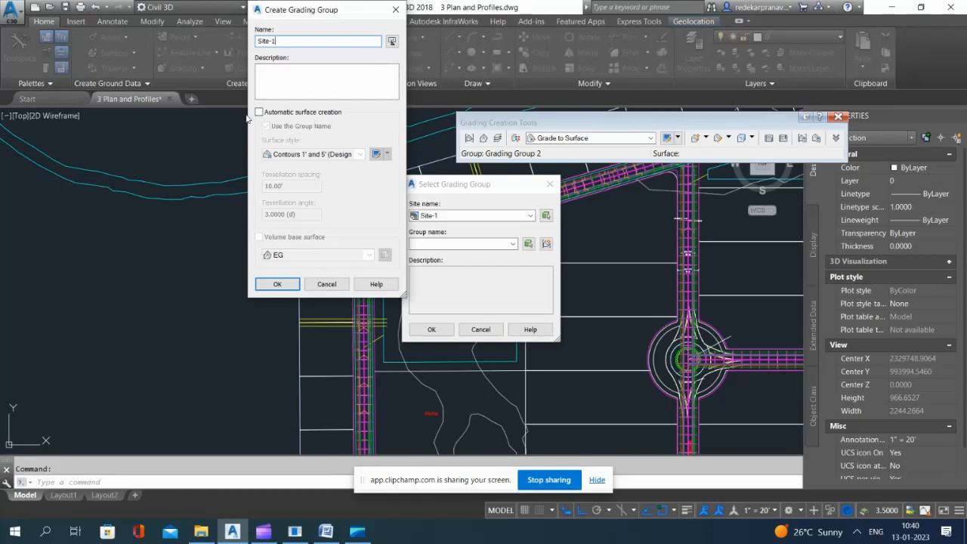
Step: Enable automatic surface creation and the EG volume base surface for the Site-1 grading group, and create its TIN surface and the group
click(258, 113)
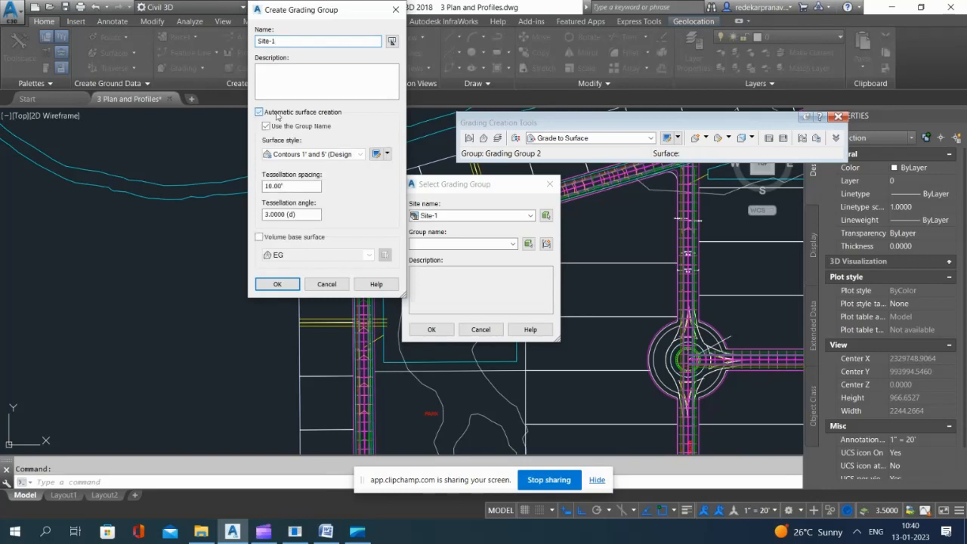
click(259, 237)
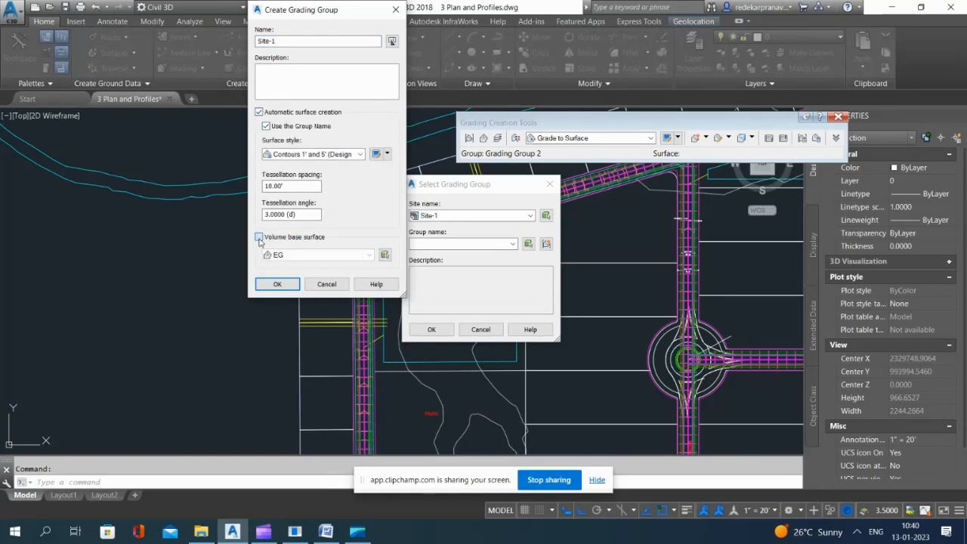
click(277, 284)
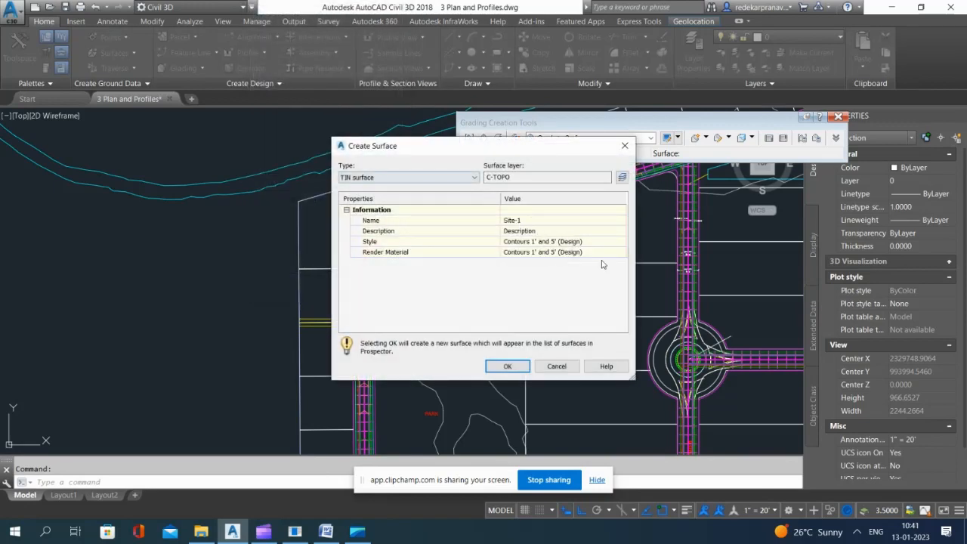
click(507, 368)
click(430, 328)
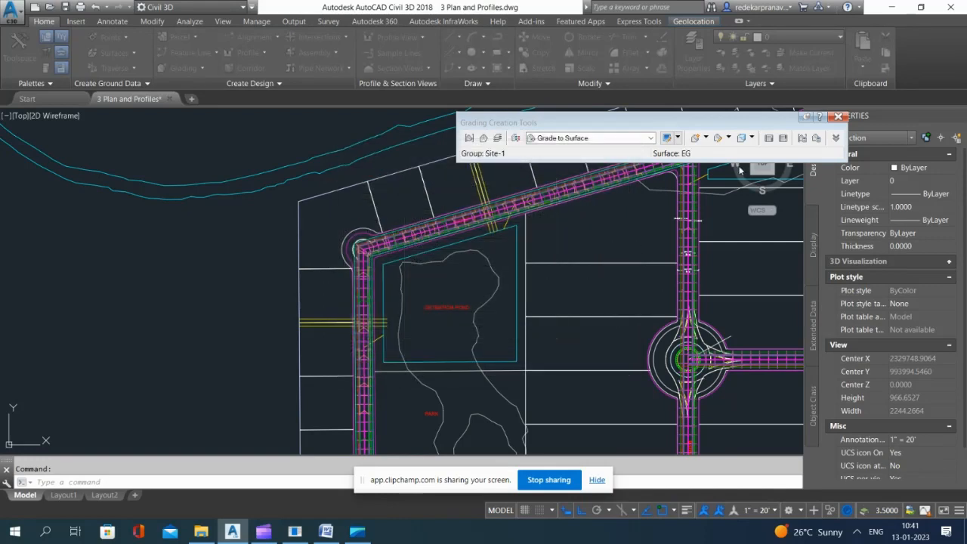
Step: Set EG as the target surface for the Site-1 grading group
click(496, 139)
click(414, 196)
click(414, 196)
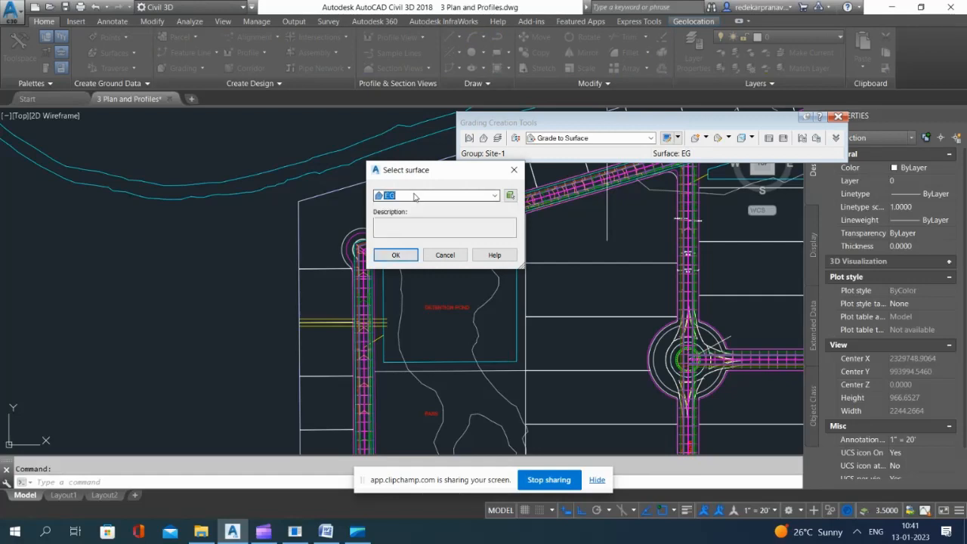
click(395, 255)
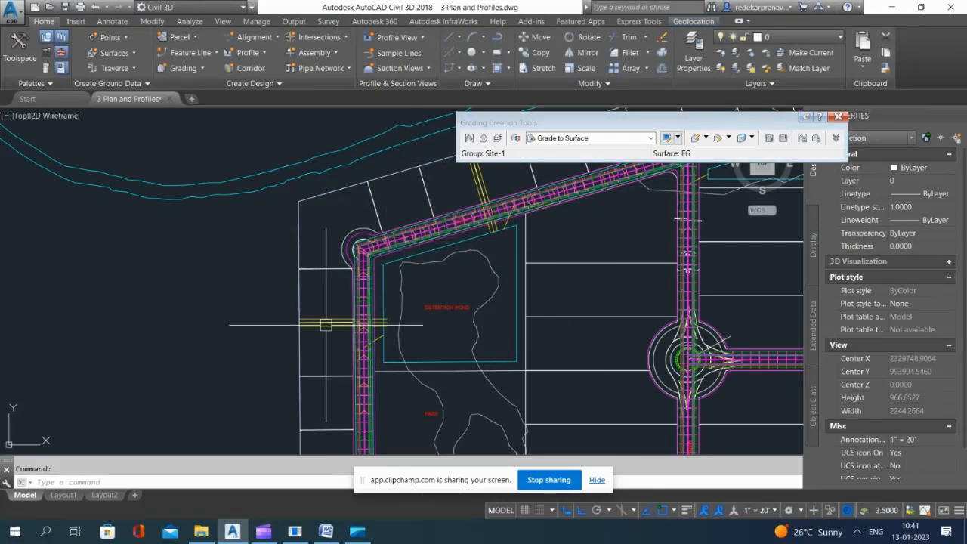
Step: Start a Grade to Distance grading from the feature line on Road A's lot side, continuing without weeding it
scroll(398, 242, down, 2)
scroll(394, 290, up, 4)
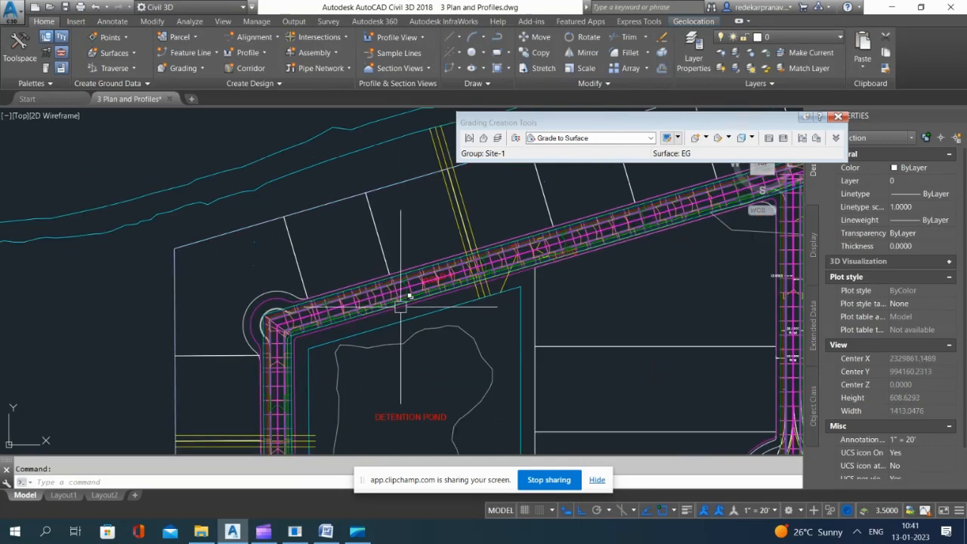
scroll(356, 295, up, 6)
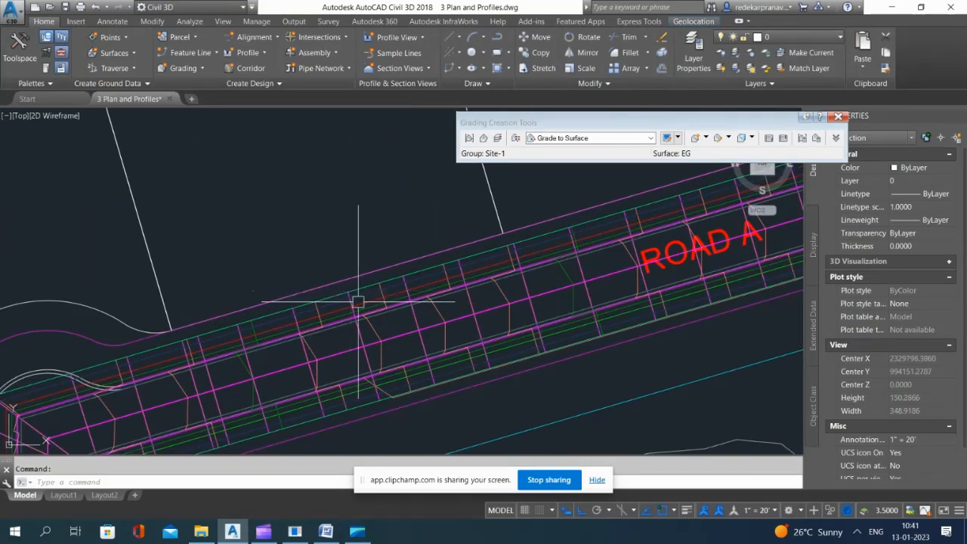
scroll(368, 250, down, 4)
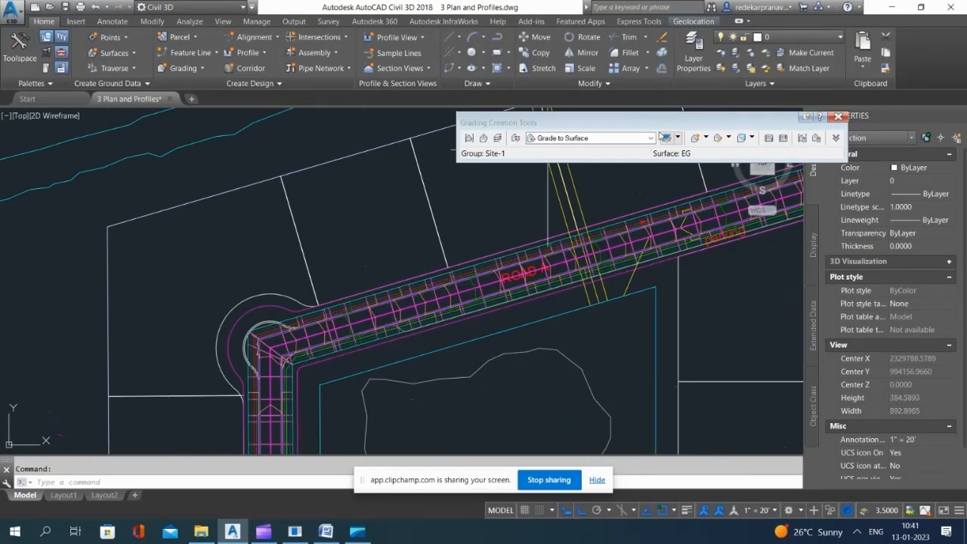
click(616, 138)
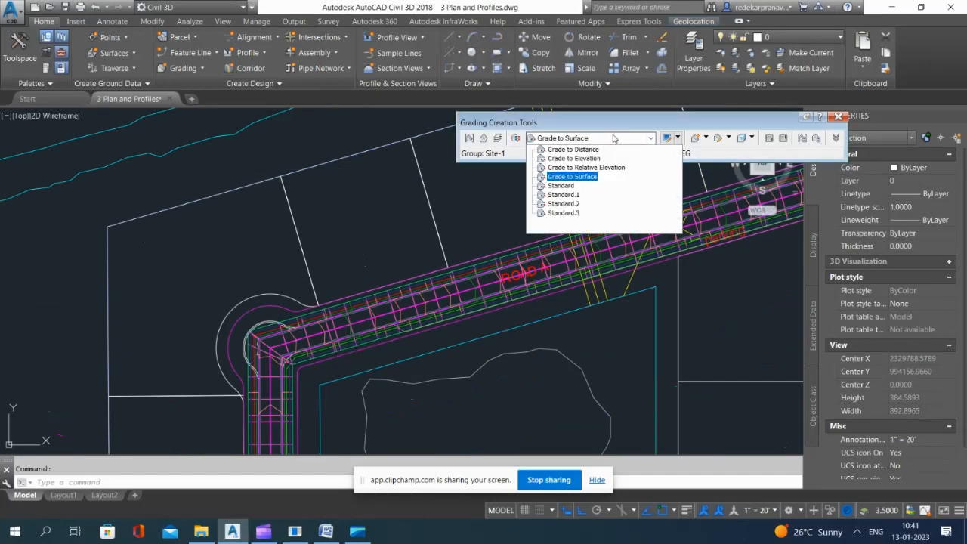
click(572, 150)
click(707, 139)
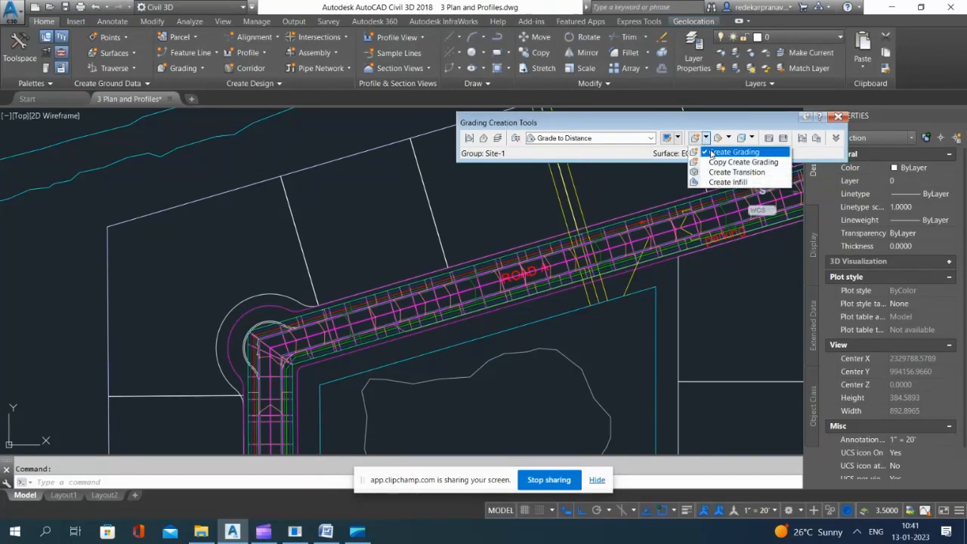
click(722, 151)
scroll(399, 294, up, 4)
scroll(376, 267, up, 5)
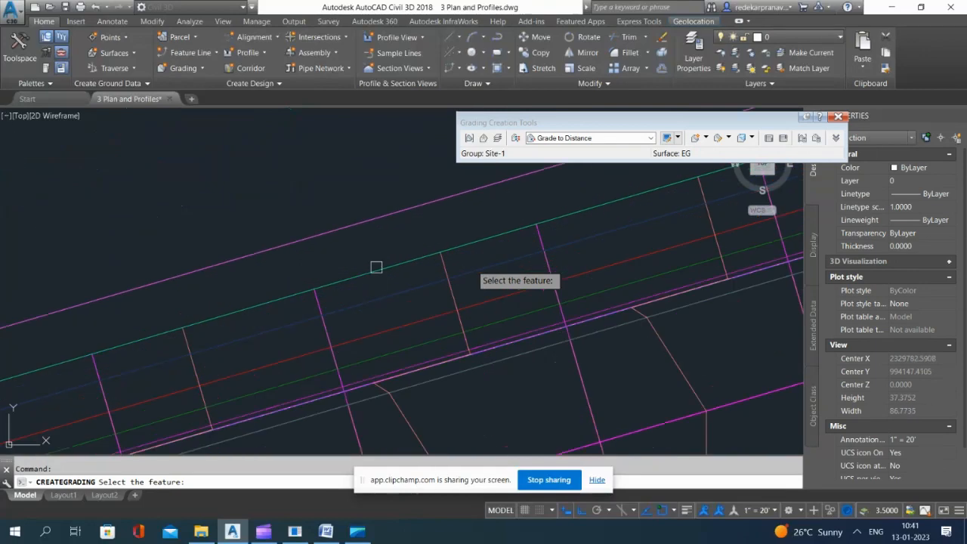
click(382, 294)
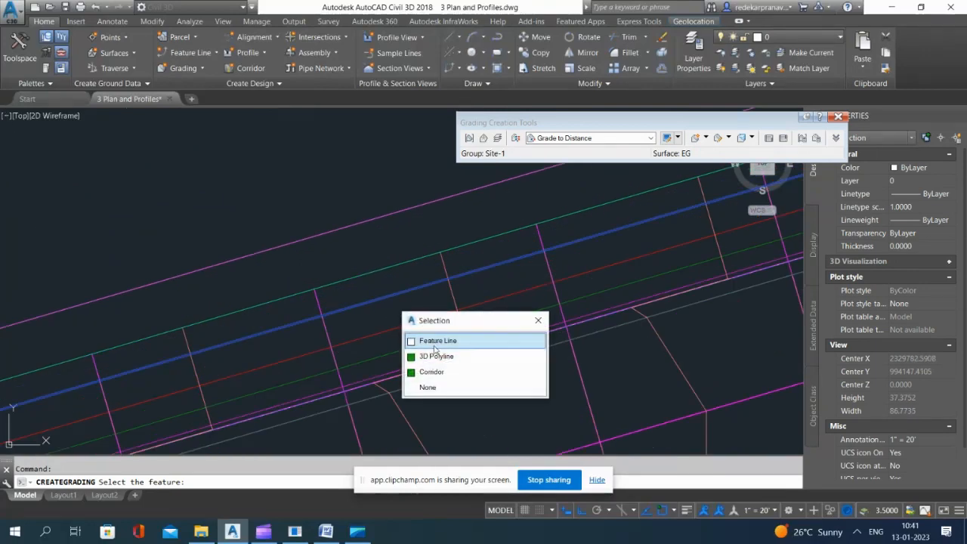
click(435, 346)
click(434, 289)
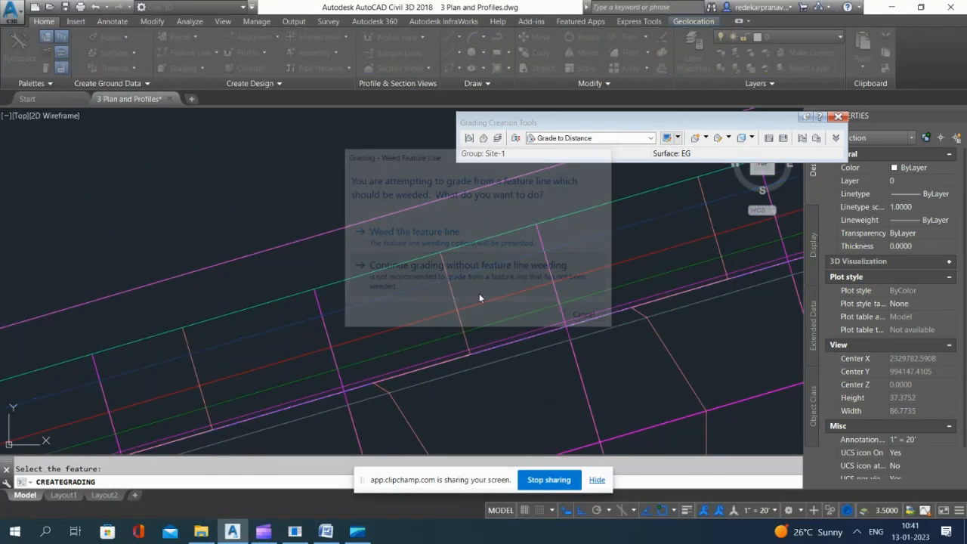
Step: Grade towards the outer lots along the feature line's entire length, using the slope format with a 3:1 slope
scroll(479, 293, down, 2)
scroll(415, 286, down, 5)
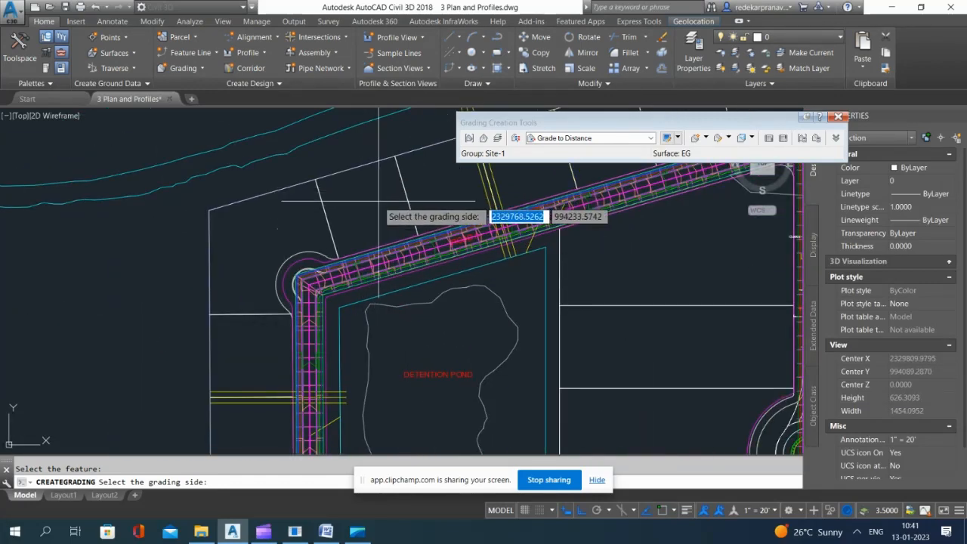
click(379, 202)
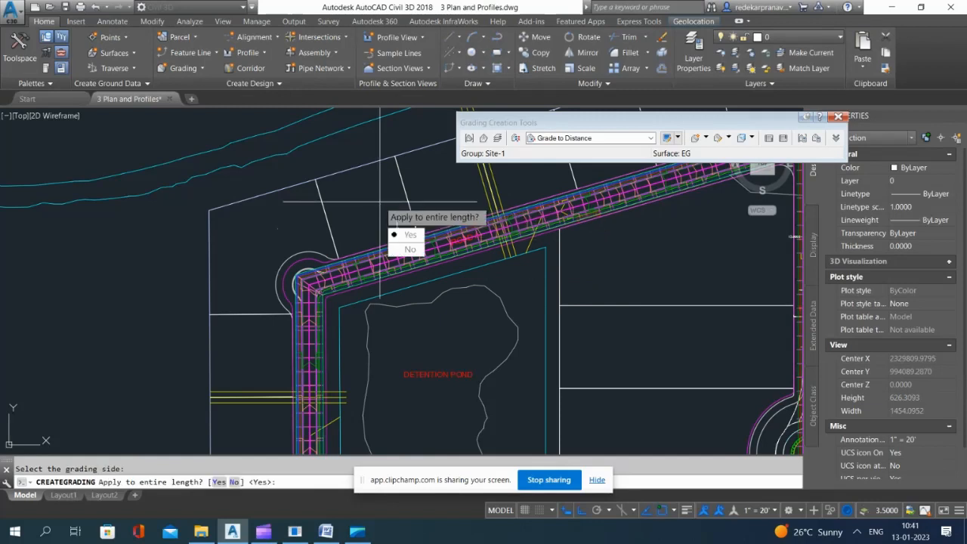
key(Return)
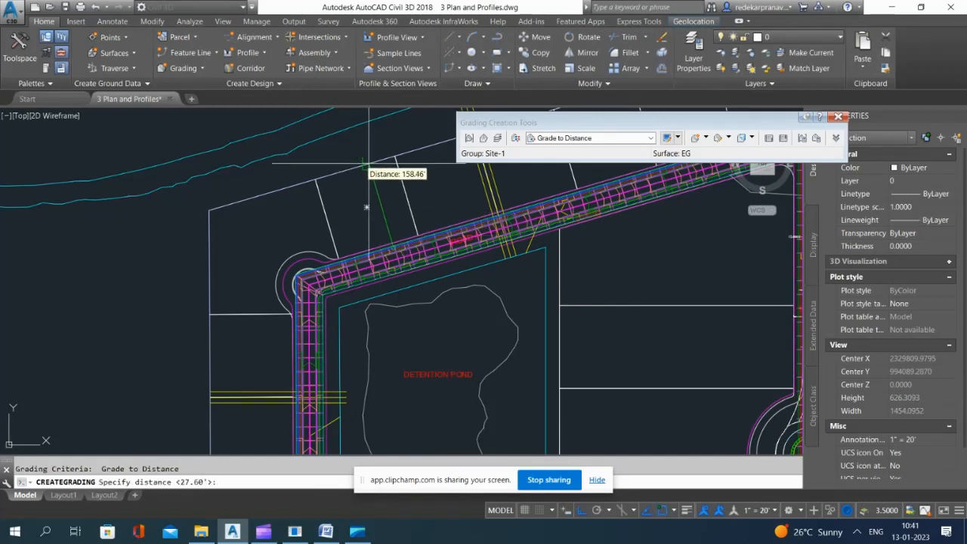
key(Return)
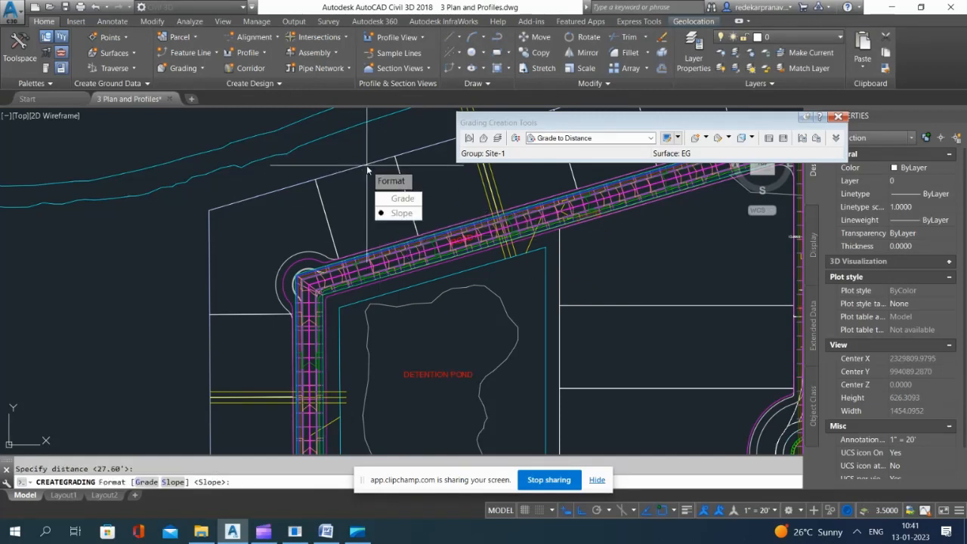
click(399, 213)
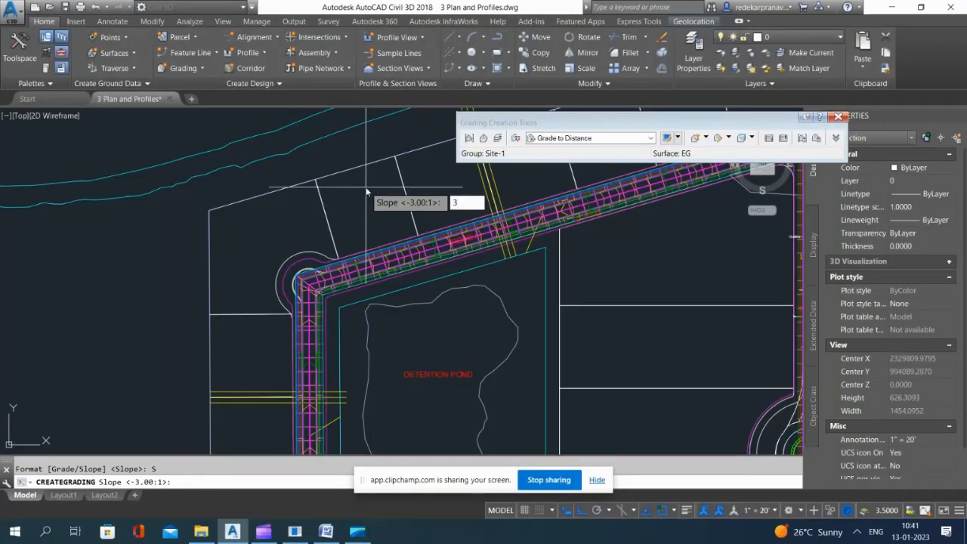
key(Return)
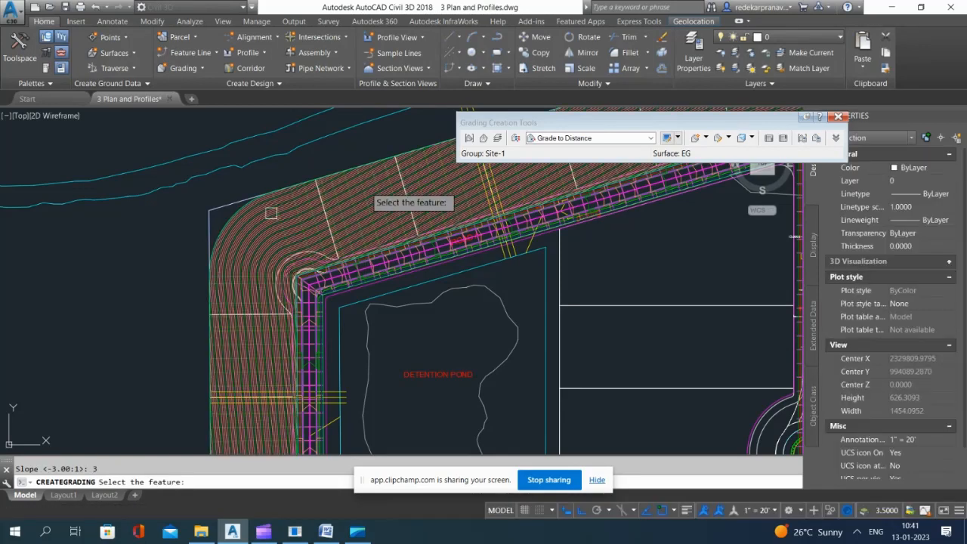
scroll(272, 214, down, 5)
scroll(268, 239, up, 5)
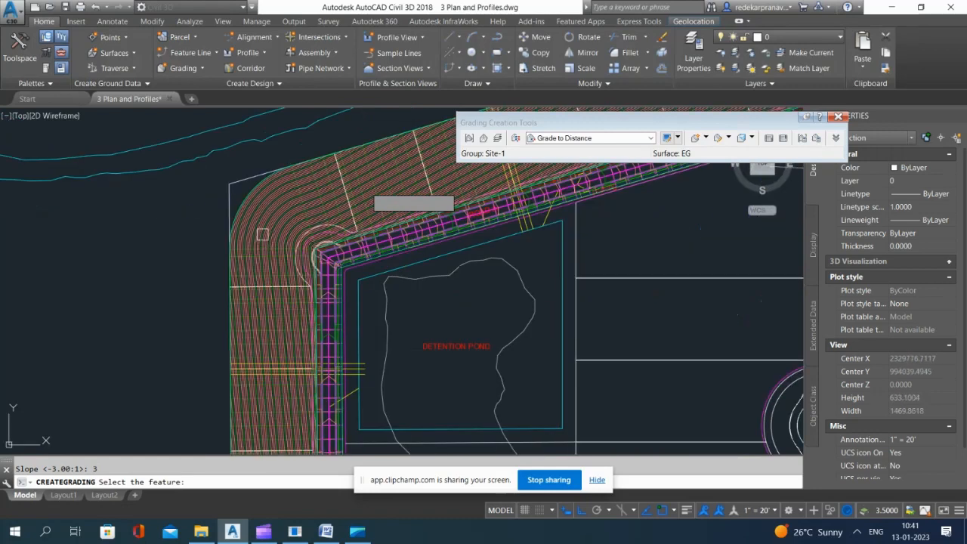
key(Escape)
Step: Examine the Site-1 grading surface in 3D in the Object Viewer
scroll(302, 211, down, 3)
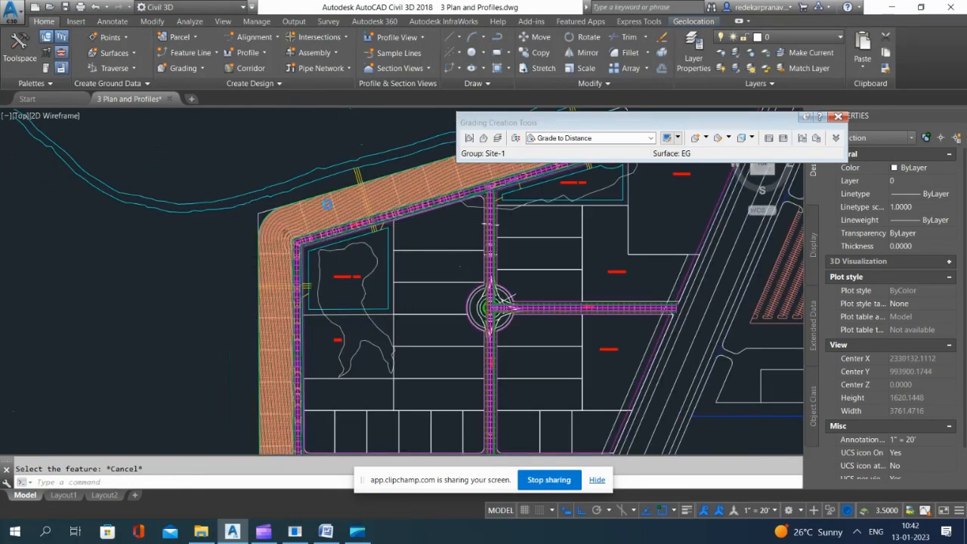
scroll(294, 220, up, 3)
click(310, 217)
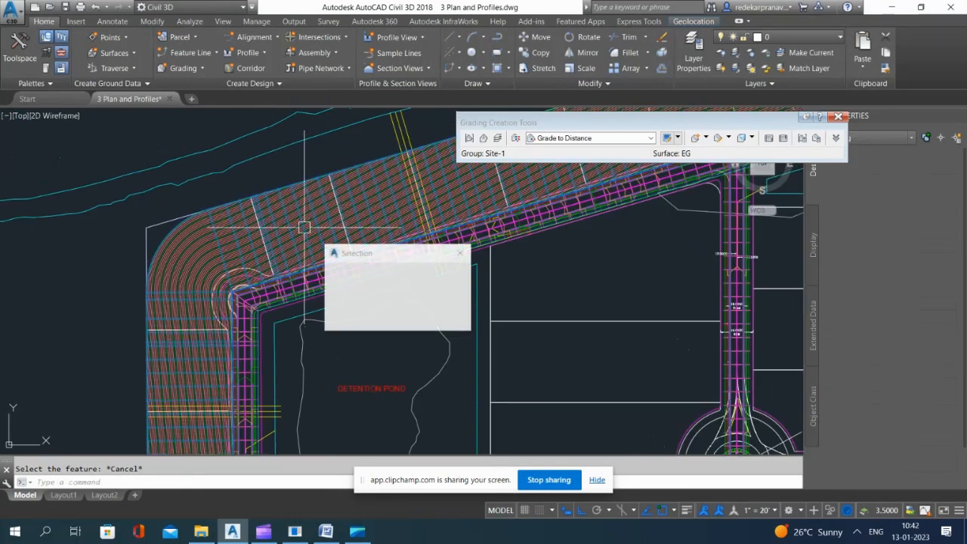
key(Escape)
click(177, 243)
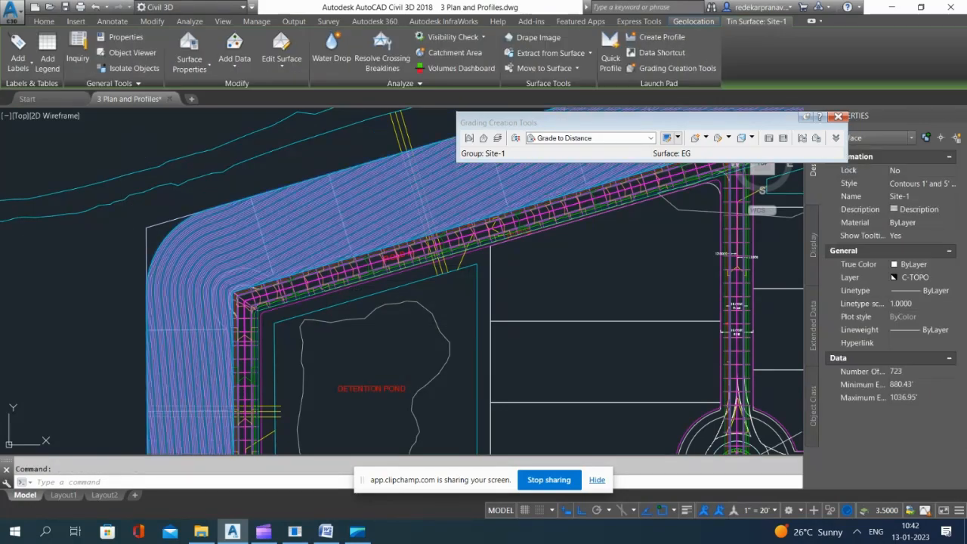
right_click(192, 216)
click(270, 394)
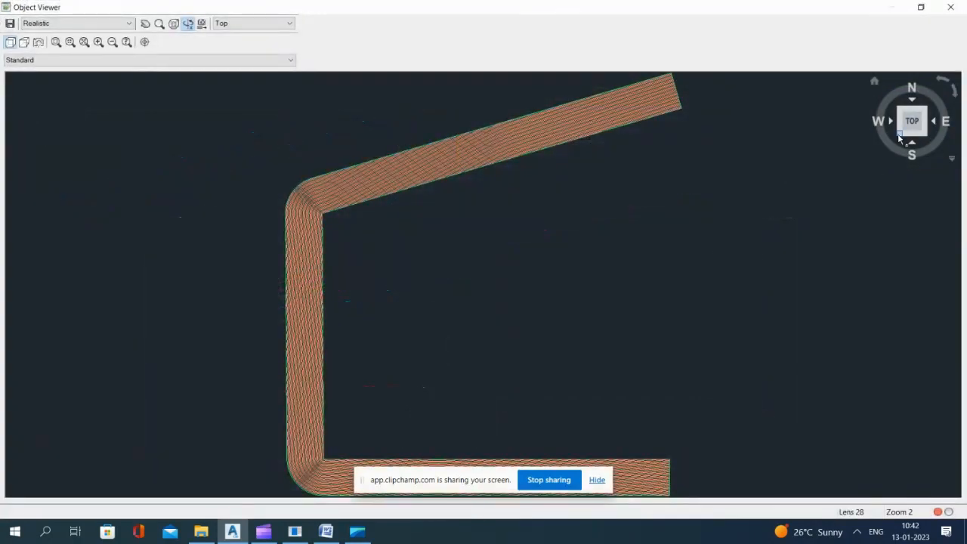
click(899, 137)
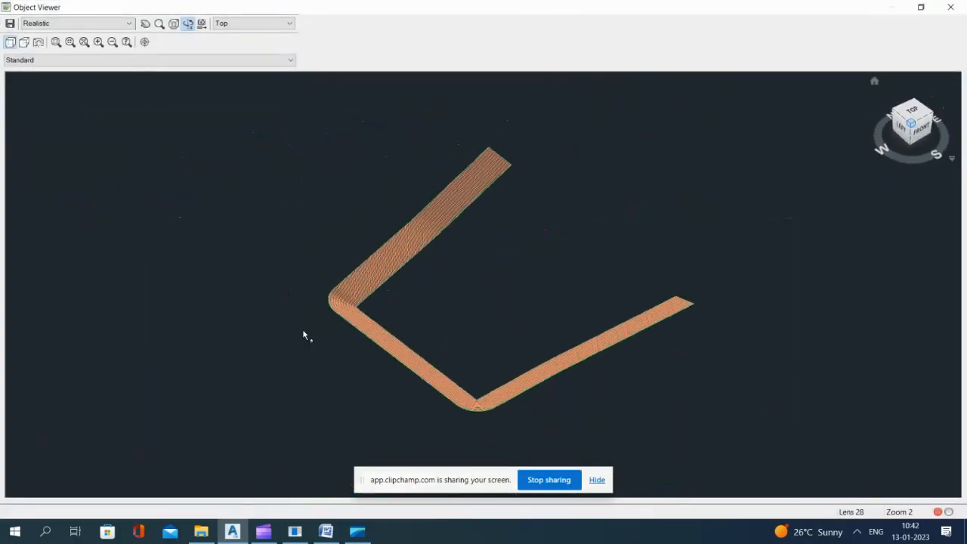
scroll(339, 322, up, 4)
scroll(332, 276, down, 2)
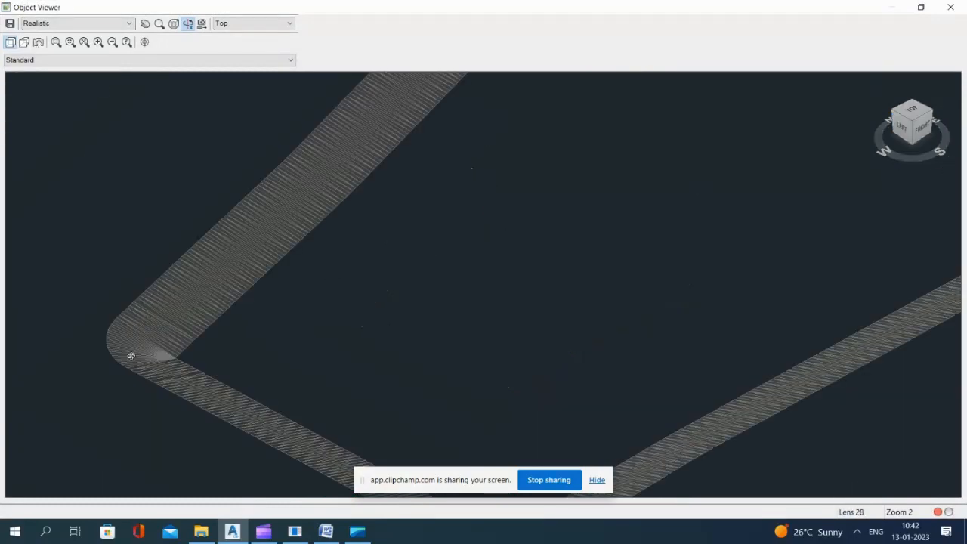
key(Escape)
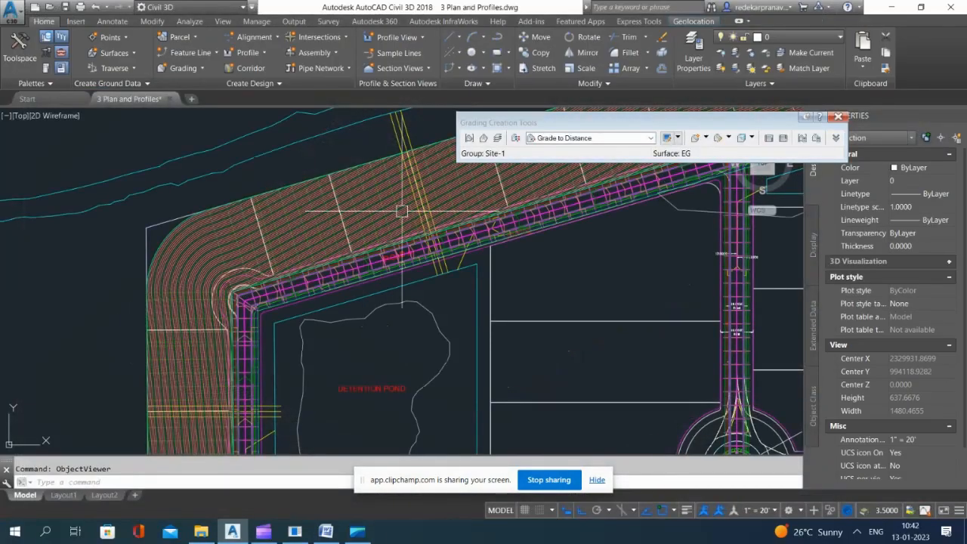
Step: Undo the grading created along Road A's outer lots
middle_drag(347, 278, 432, 234)
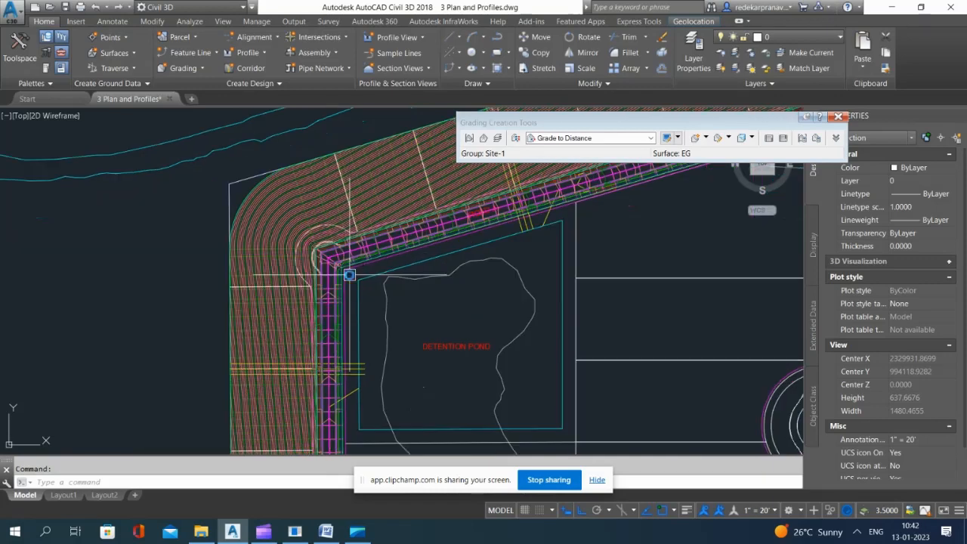
scroll(328, 238, up, 2)
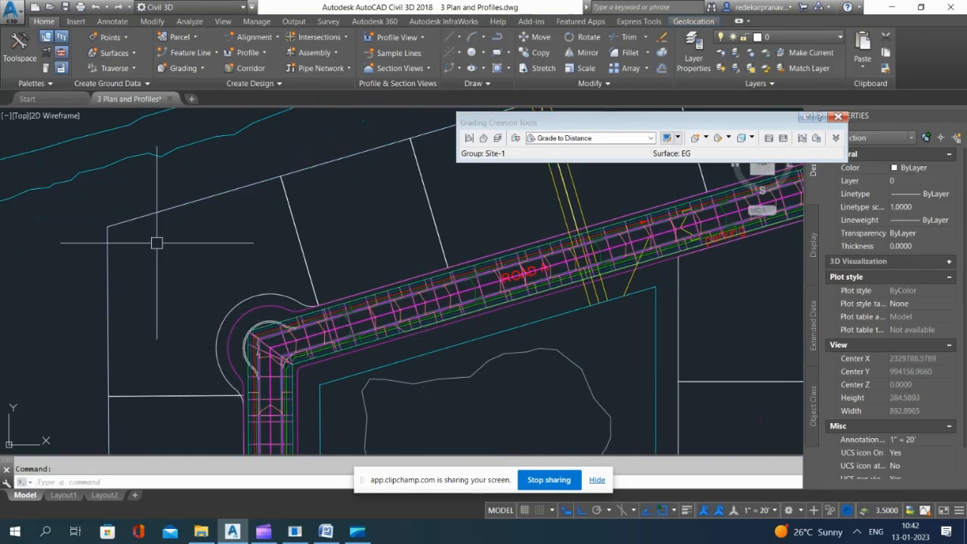
scroll(393, 327, up, 4)
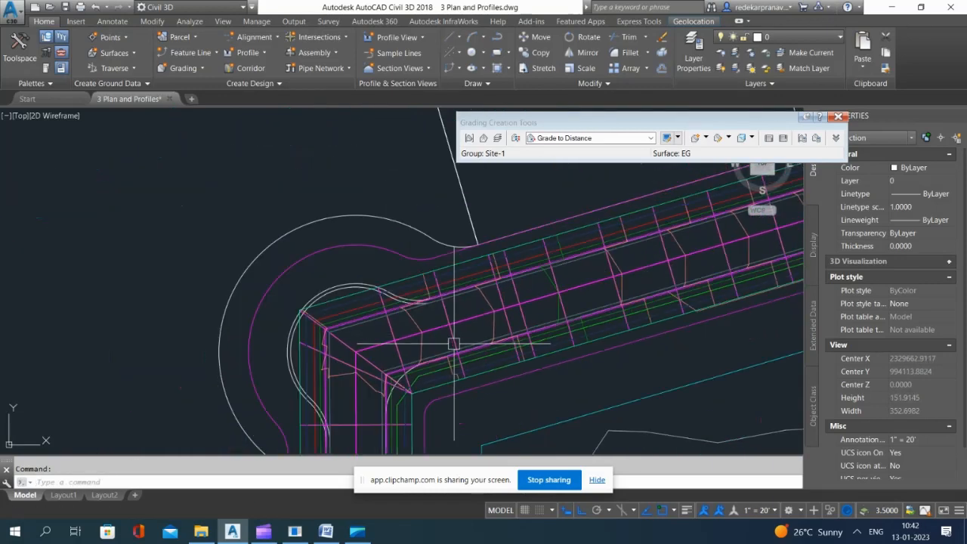
scroll(423, 275, down, 2)
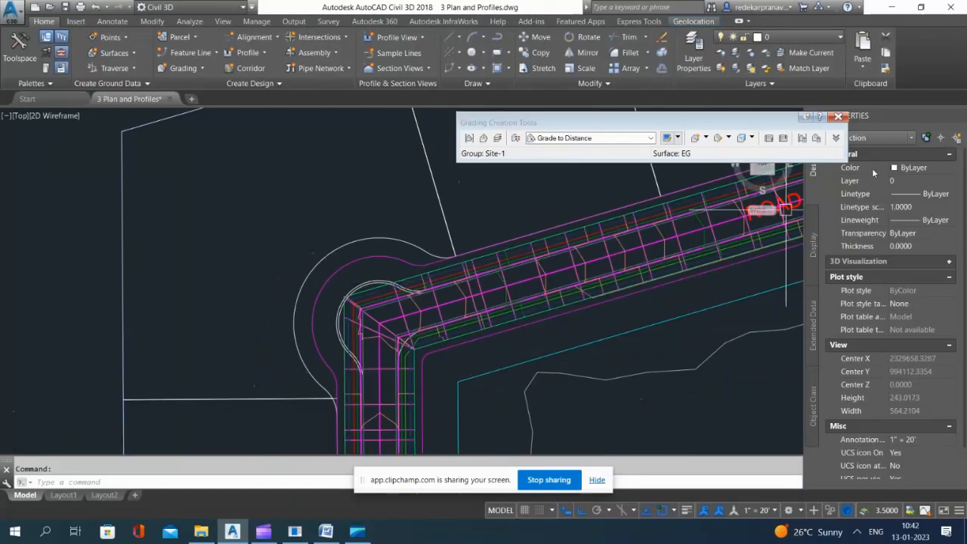
Step: Check the feature line around Road A's corner, close the grading creation tools and clear the selection
scroll(398, 272, up, 3)
click(372, 293)
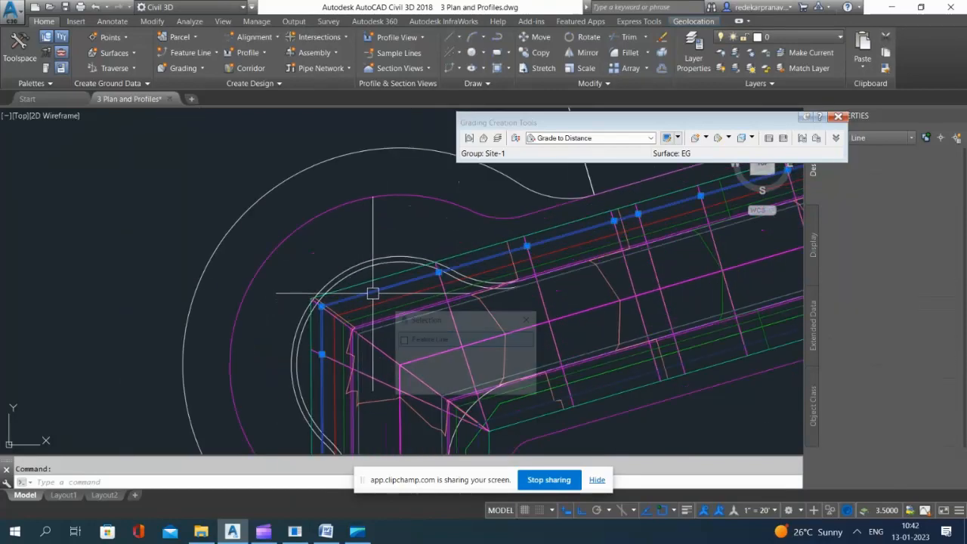
click(838, 117)
scroll(443, 302, down, 6)
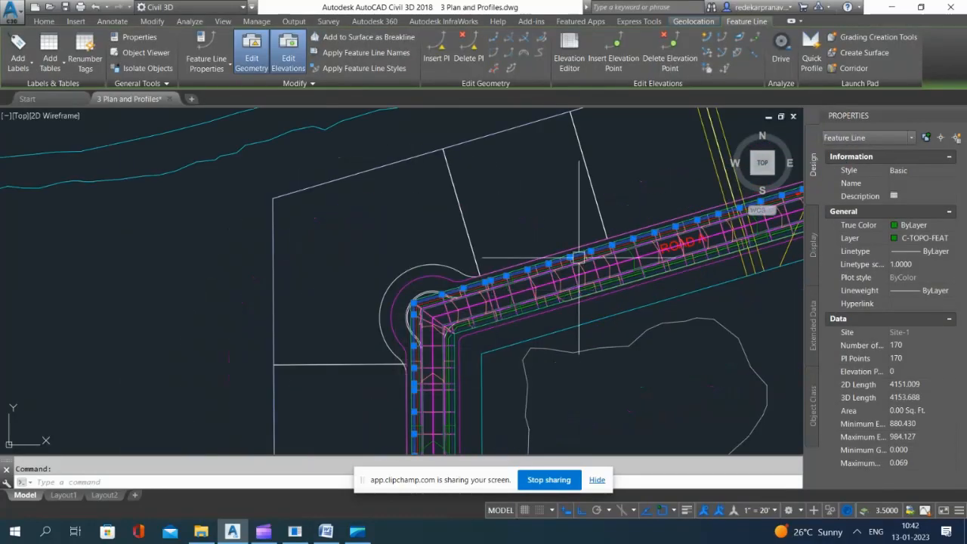
key(Escape)
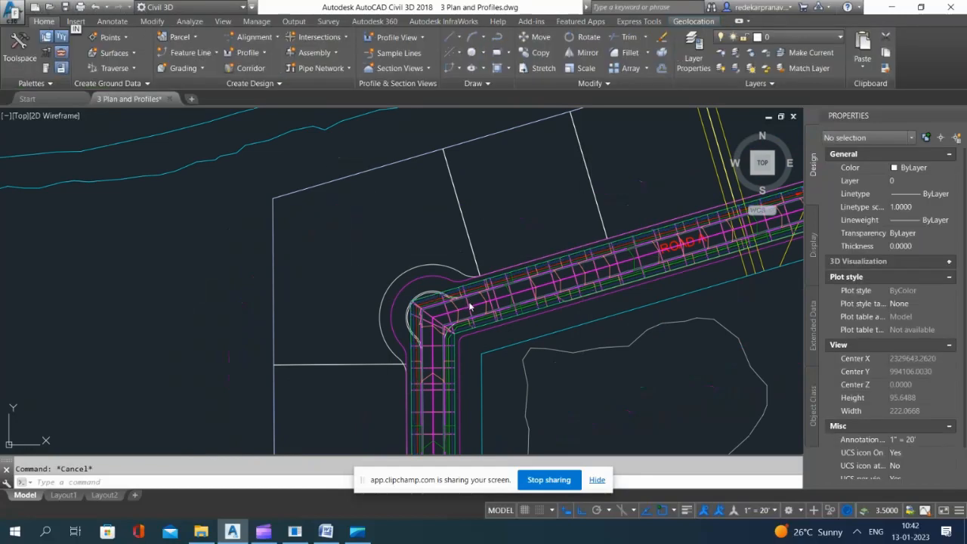
Step: Draw a polyline about 155.46 long across the middle lot, from Road A's outer sidewalk edge to the rear lot boundary
click(538, 181)
key(Escape)
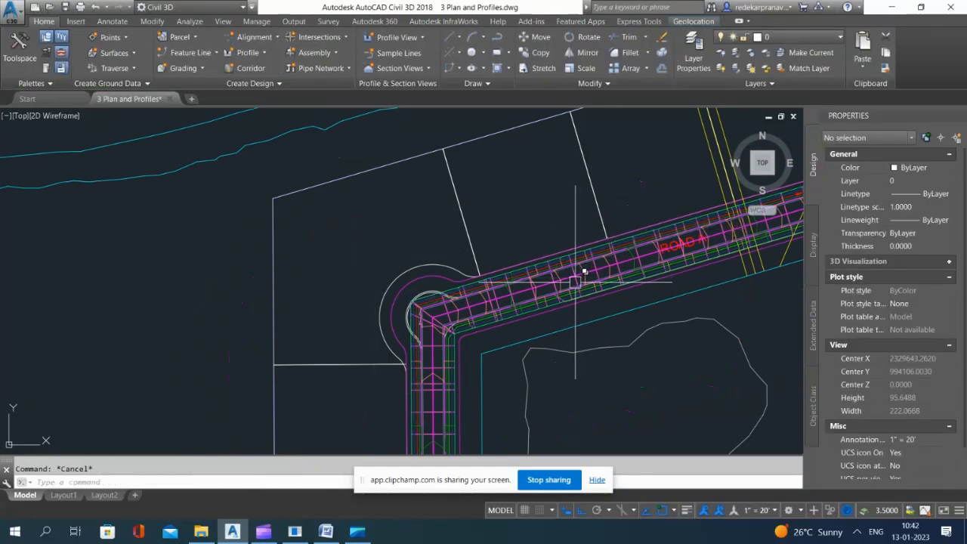
text(pl)
key(Return)
scroll(539, 265, up, 2)
scroll(526, 281, up, 2)
click(500, 266)
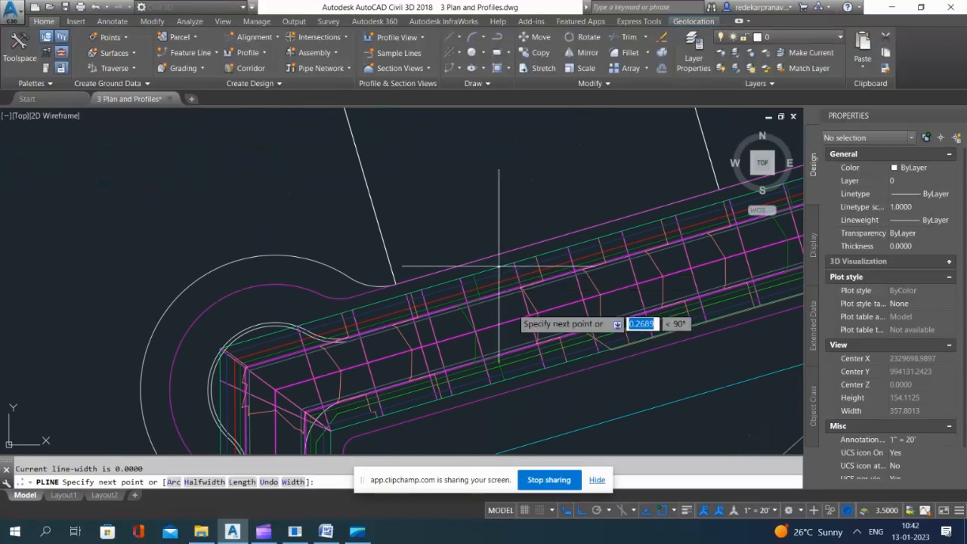
scroll(530, 337, down, 4)
click(481, 179)
key(Escape)
Step: Multiply the new polyline's length of 155.4583 by .2 in QuickCalc and erase the polyline
click(510, 226)
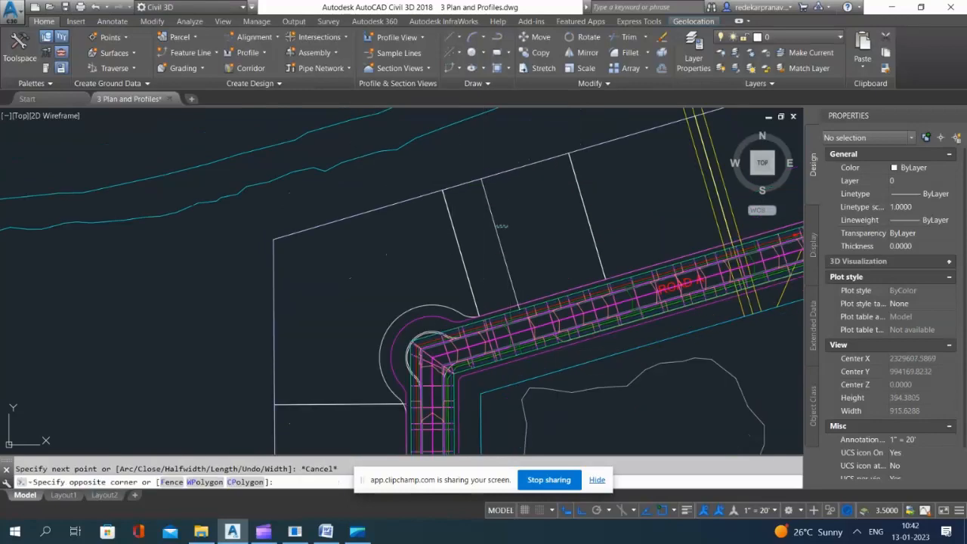
click(487, 230)
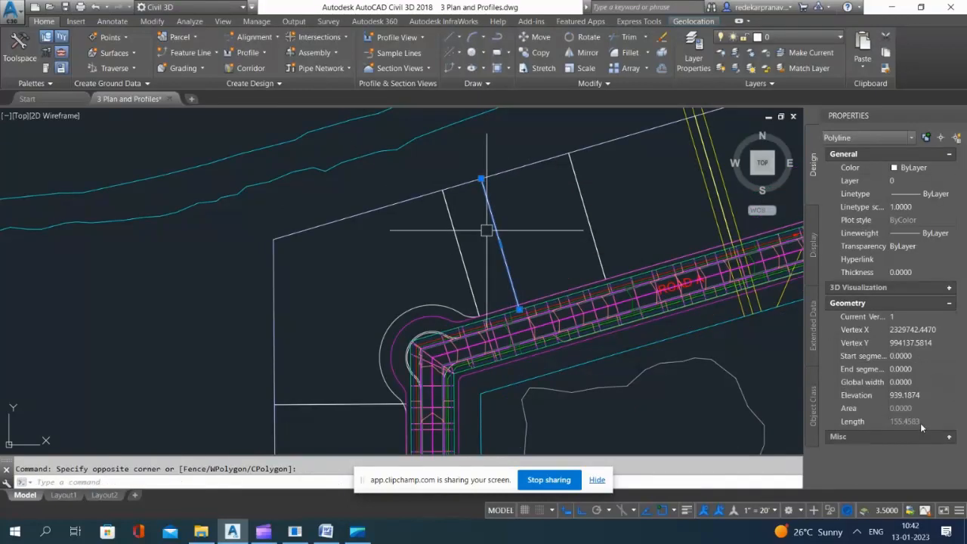
click(921, 421)
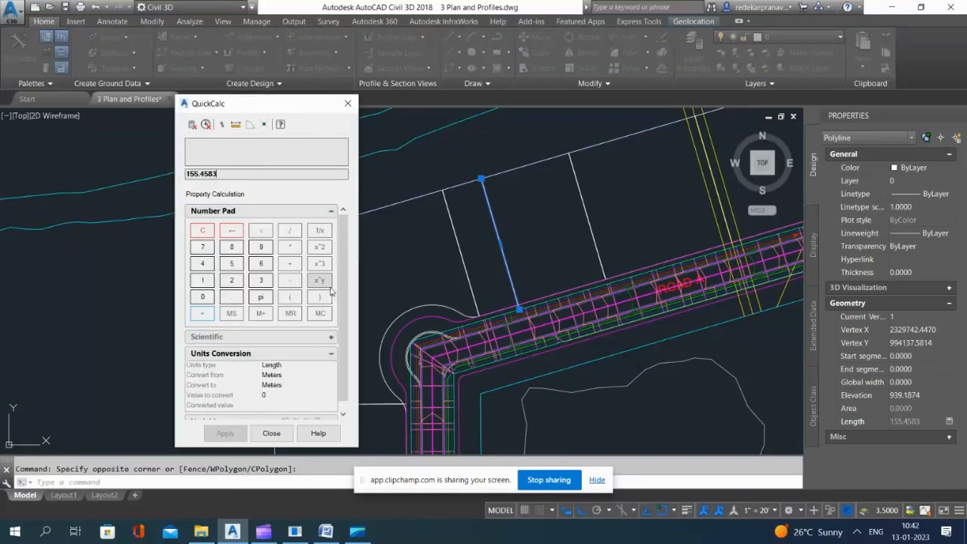
click(295, 246)
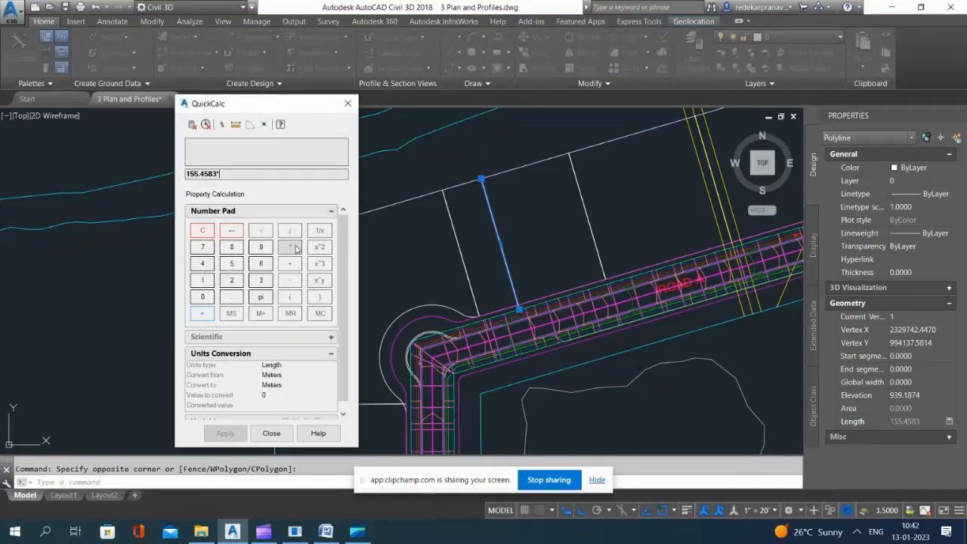
click(231, 296)
click(231, 280)
click(202, 313)
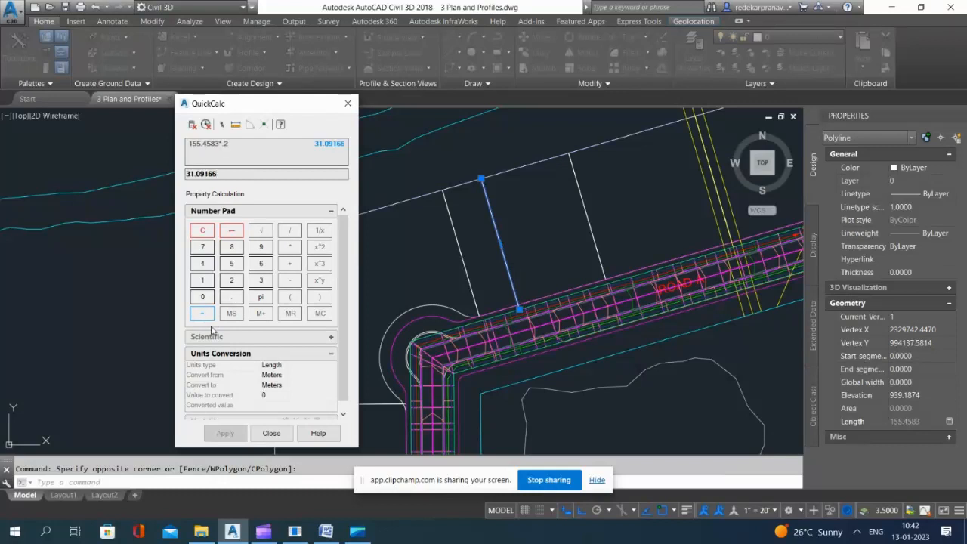
click(347, 104)
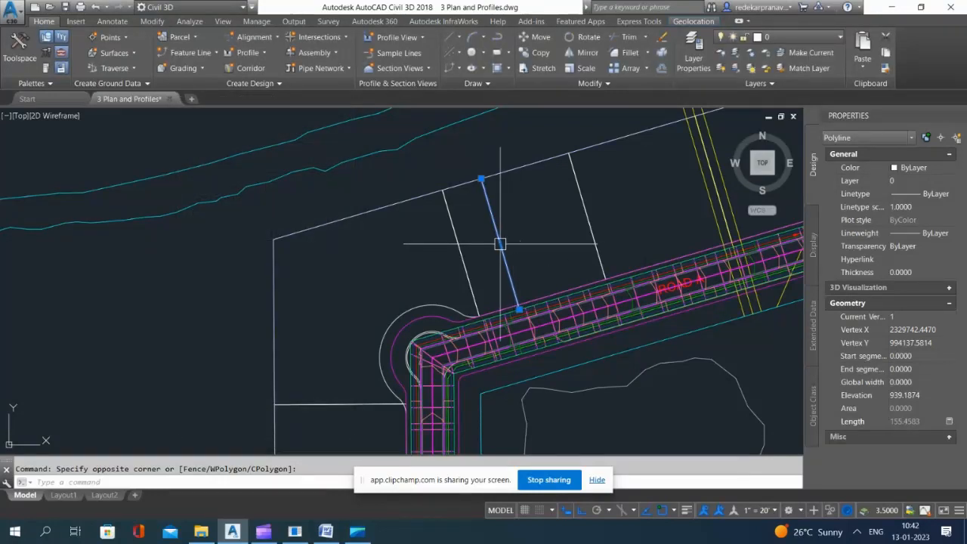
key(Escape)
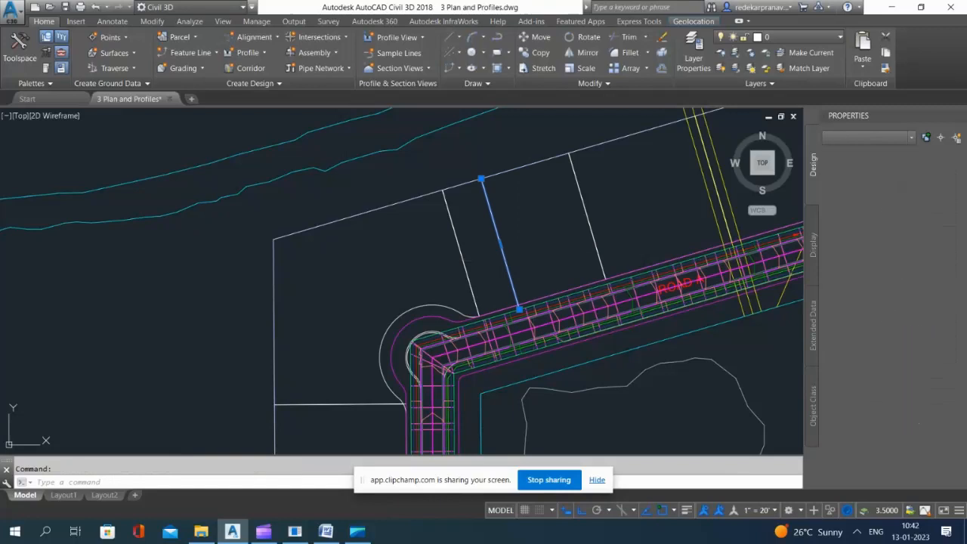
key(Delete)
click(191, 53)
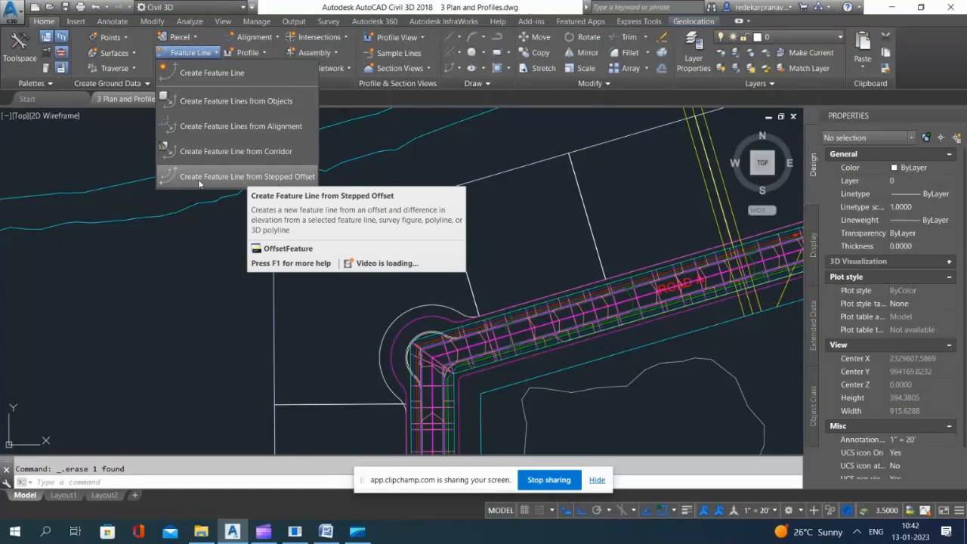
click(230, 179)
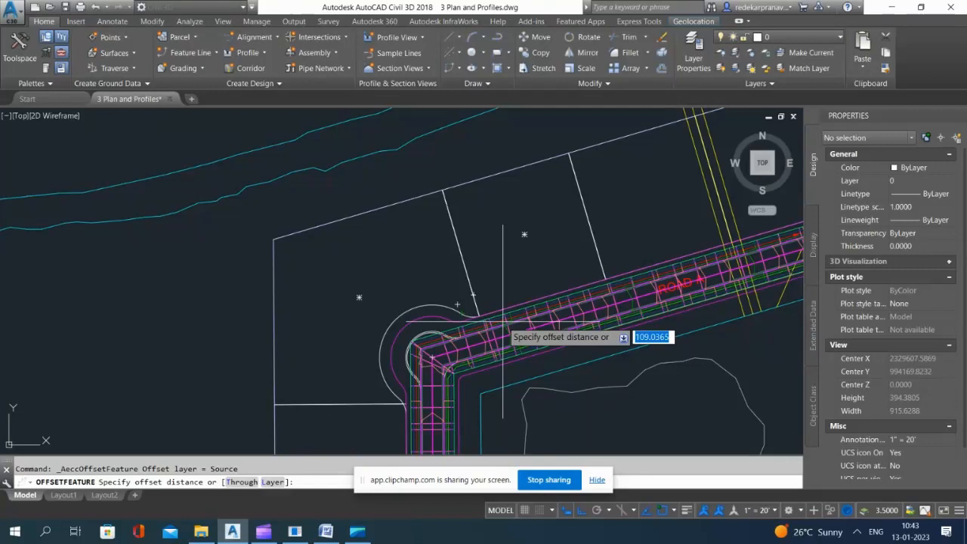
scroll(579, 245, up, 6)
scroll(493, 204, down, 4)
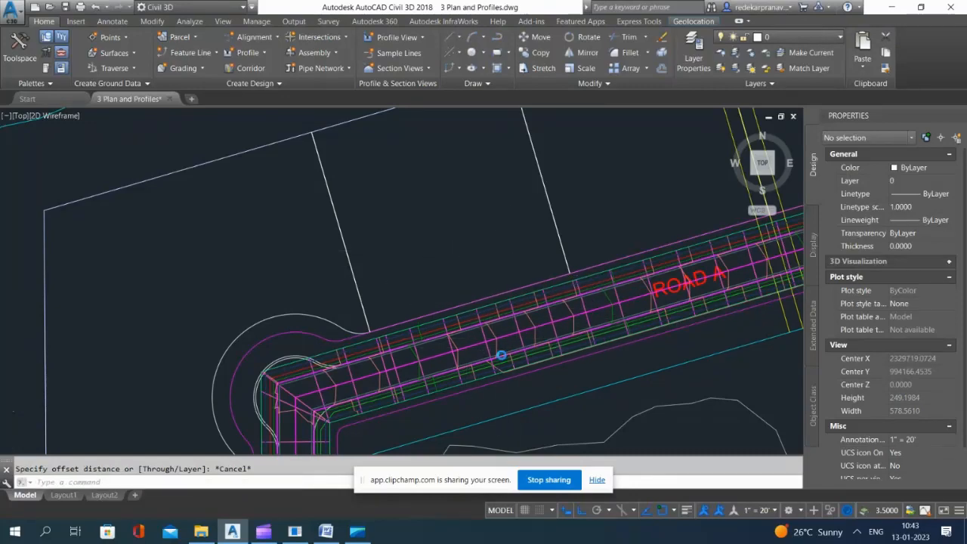
scroll(496, 350, up, 4)
scroll(393, 328, down, 2)
scroll(387, 326, up, 1)
scroll(387, 326, down, 2)
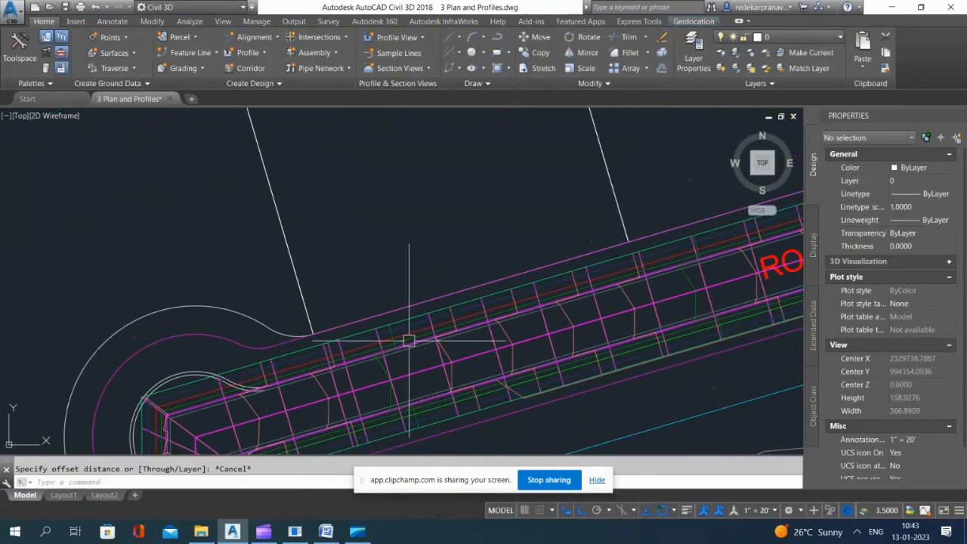
scroll(404, 332, up, 1)
scroll(399, 324, down, 1)
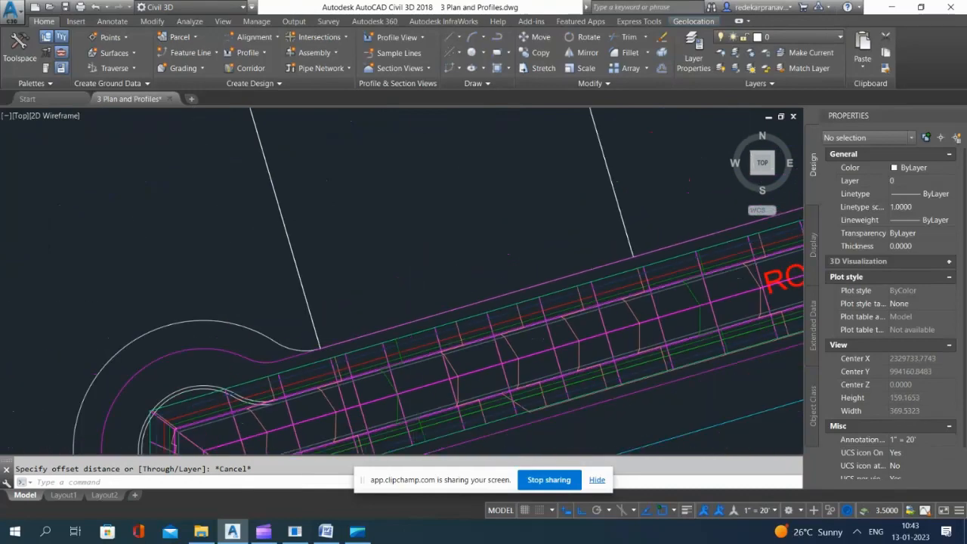
Step: Draw a polyline about 158.46 long from Road A's outer sidewalk edge perpendicular to the middle lot's rear boundary
scroll(417, 343, down, 2)
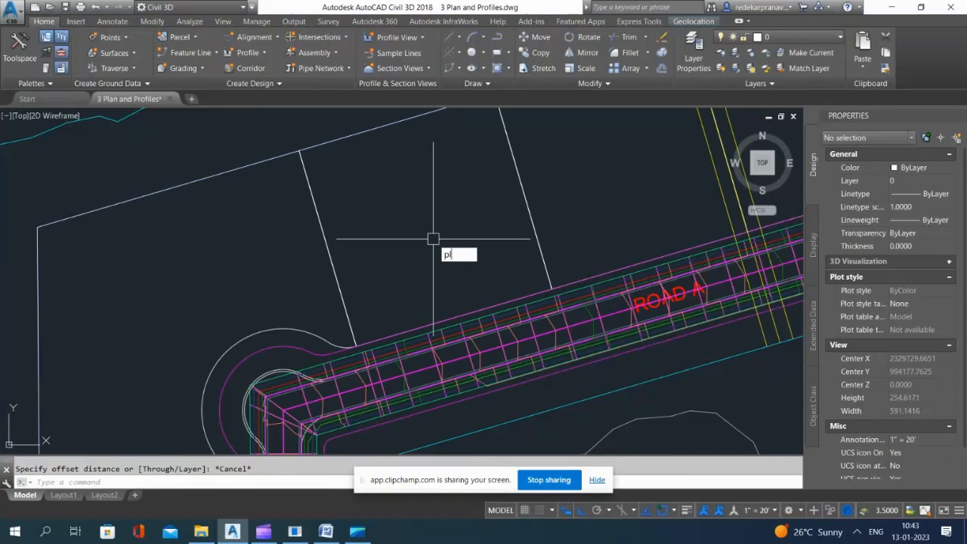
key(Return)
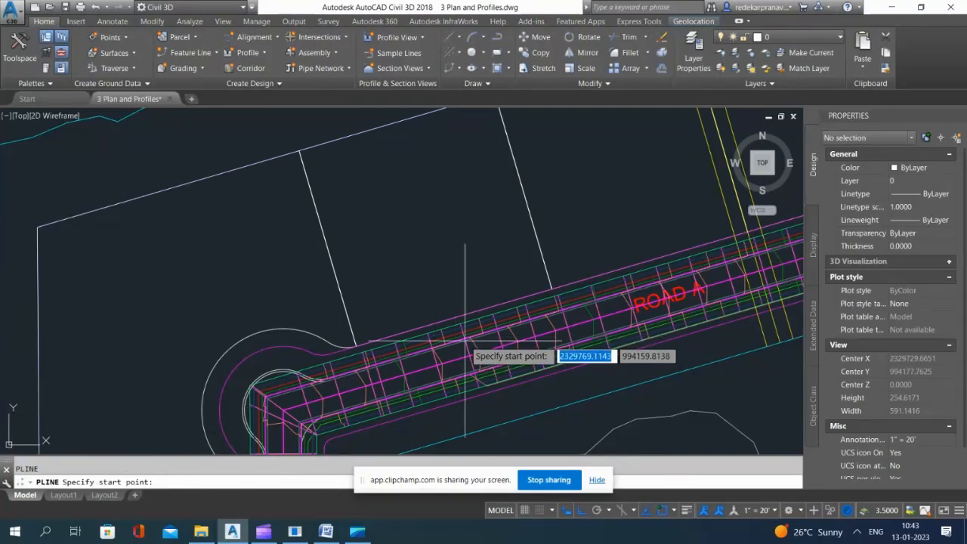
scroll(465, 341, up, 4)
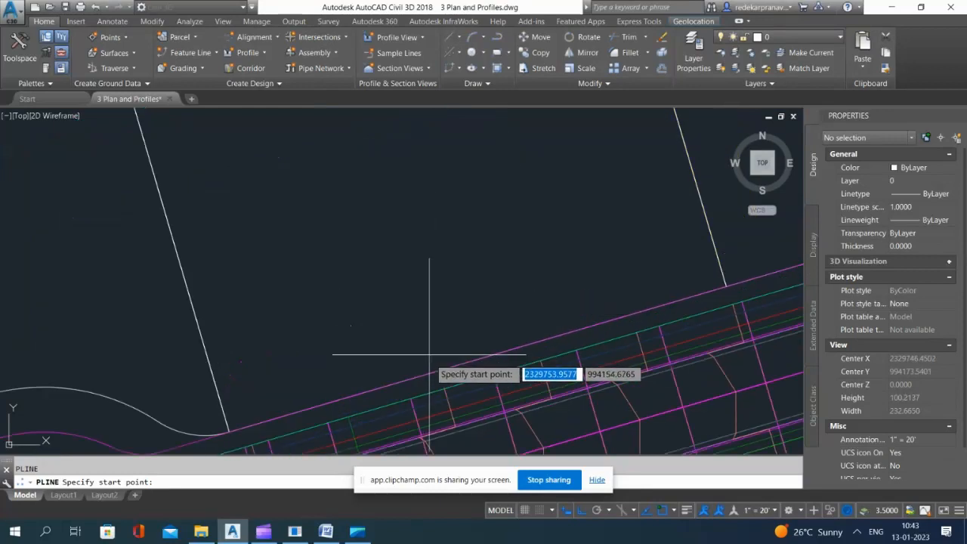
click(466, 391)
scroll(466, 391, down, 2)
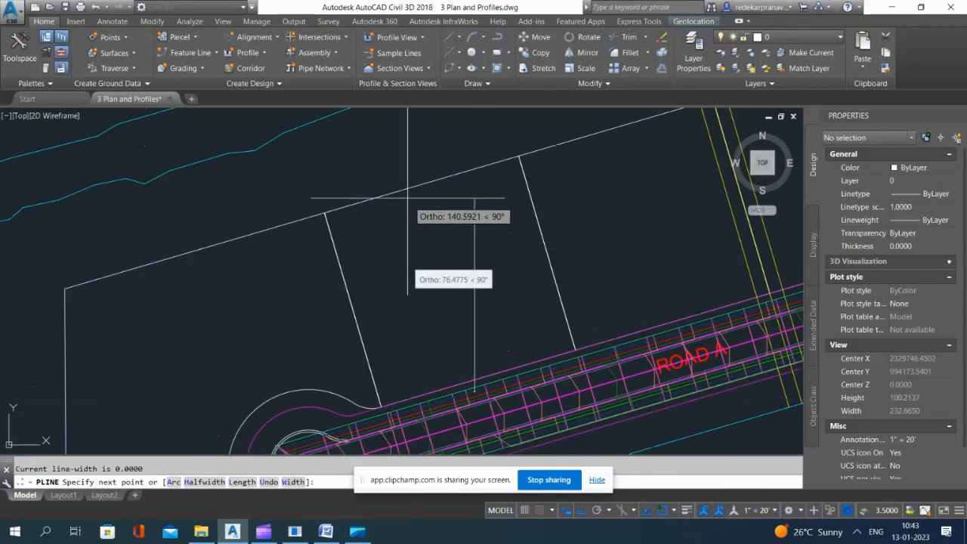
click(414, 185)
key(Escape)
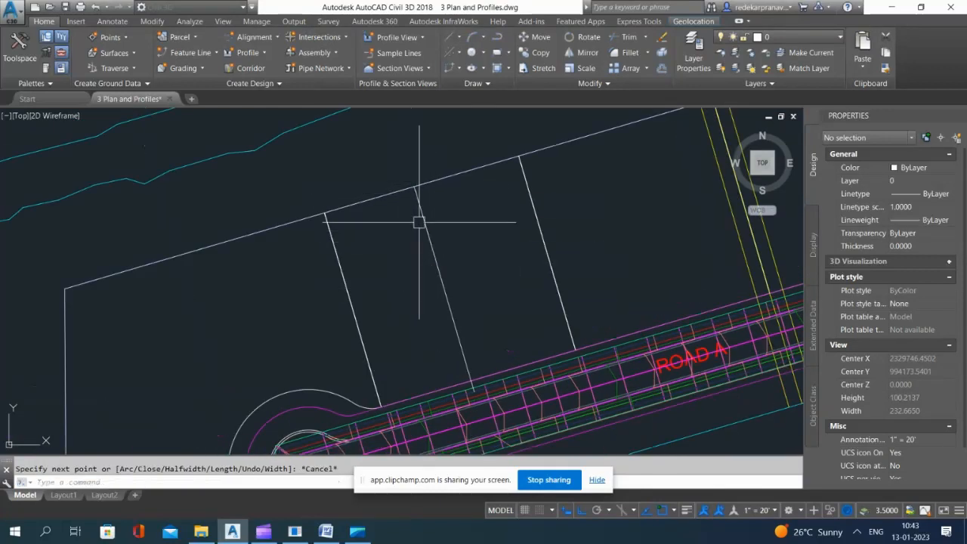
Step: Read the new polyline's length and calculate 3% of 158.45 in the Windows Calculator
click(420, 216)
scroll(417, 193, down, 6)
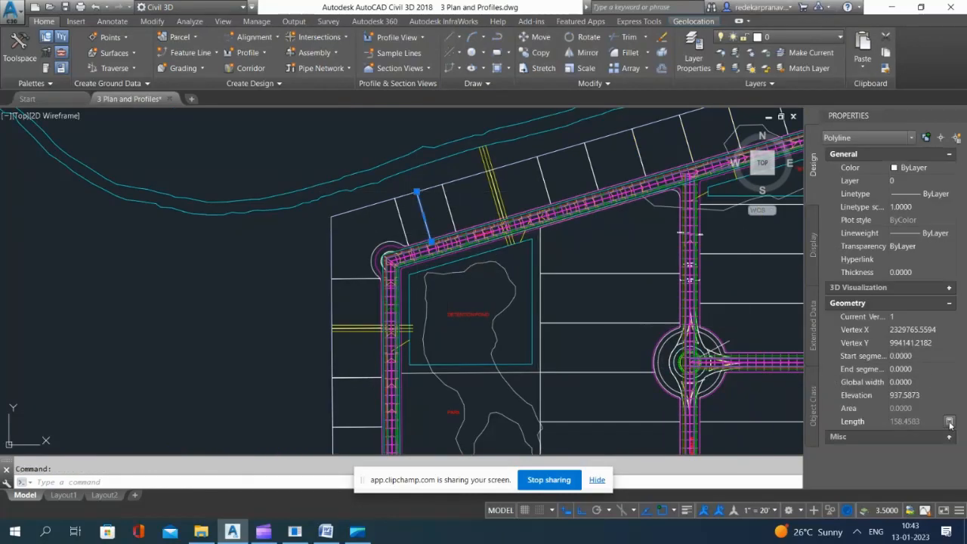
click(950, 421)
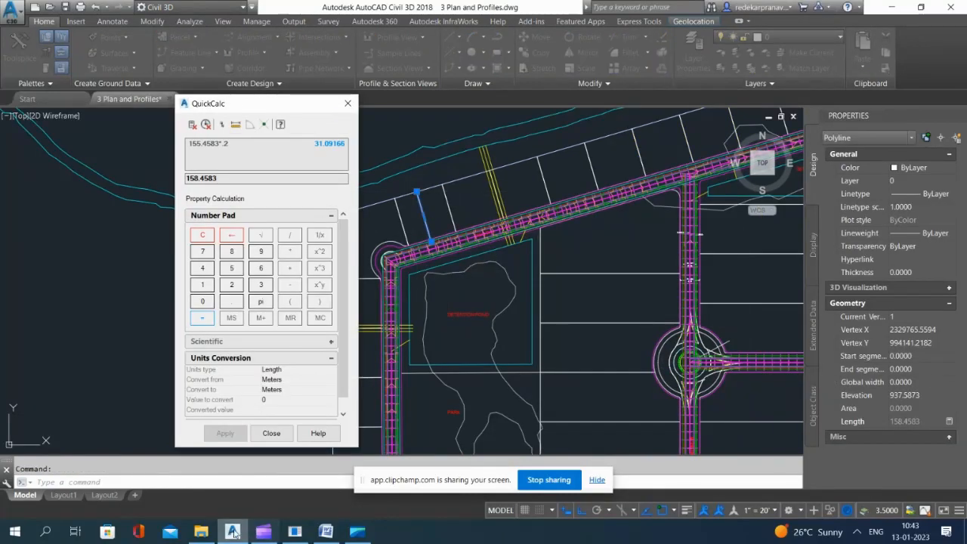
click(15, 532)
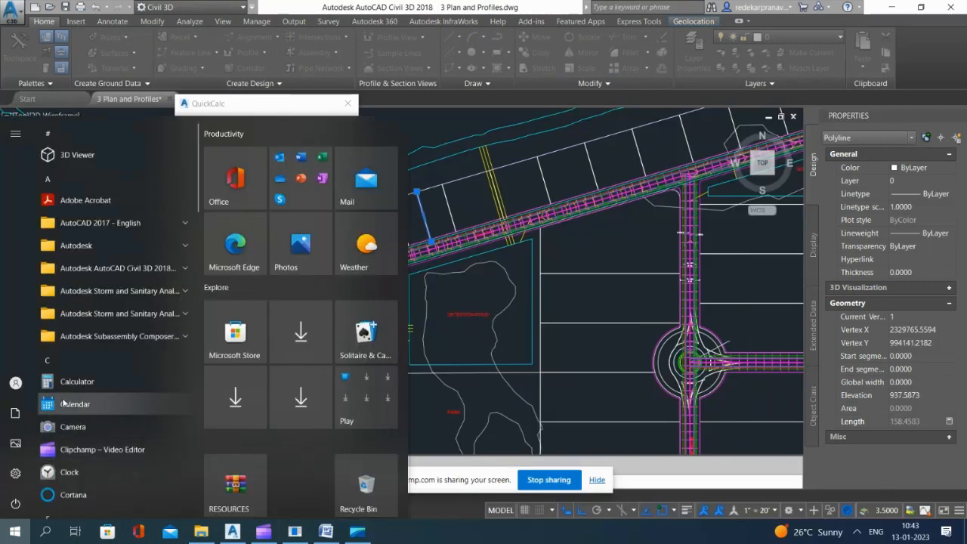
click(76, 381)
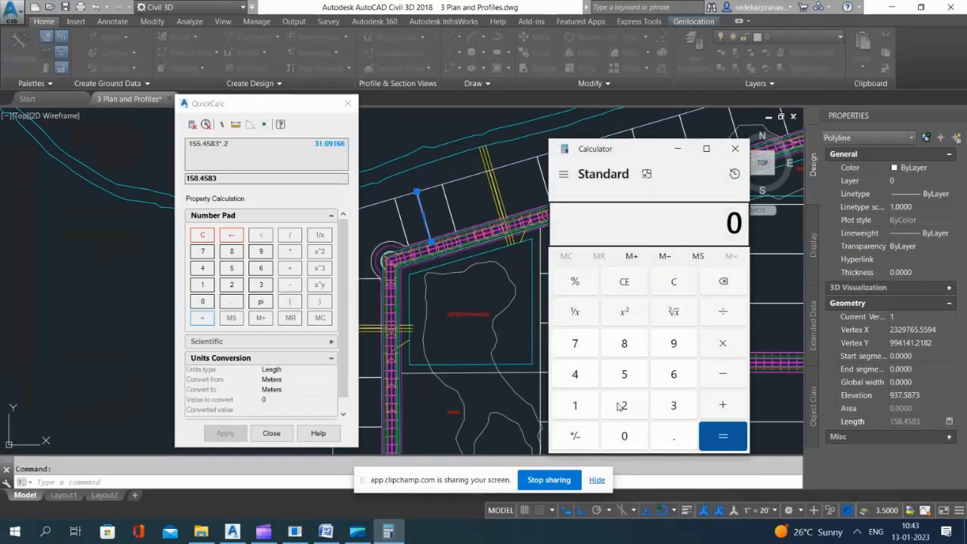
click(684, 411)
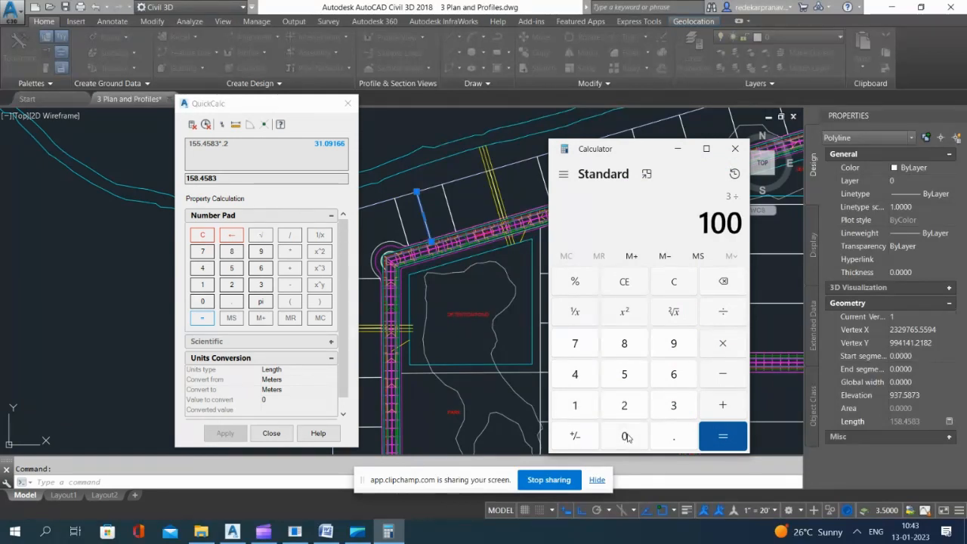
click(740, 433)
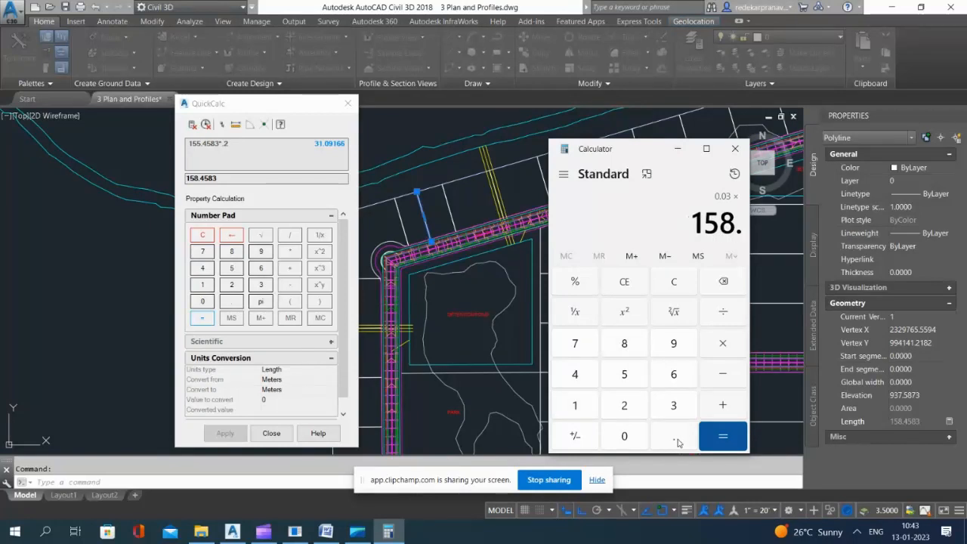
click(723, 438)
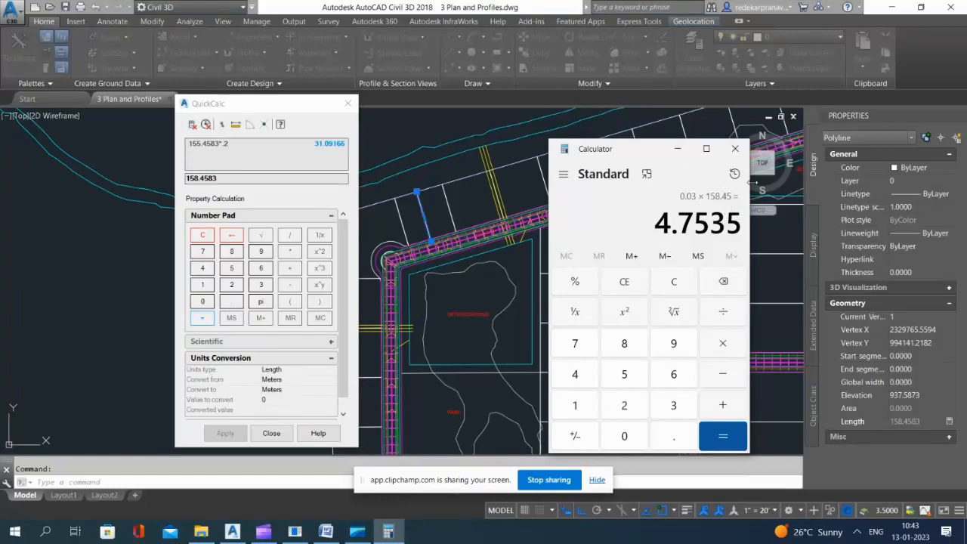
Step: Close both calculators and erase the measuring polyline from the middle lot
click(735, 148)
key(Escape)
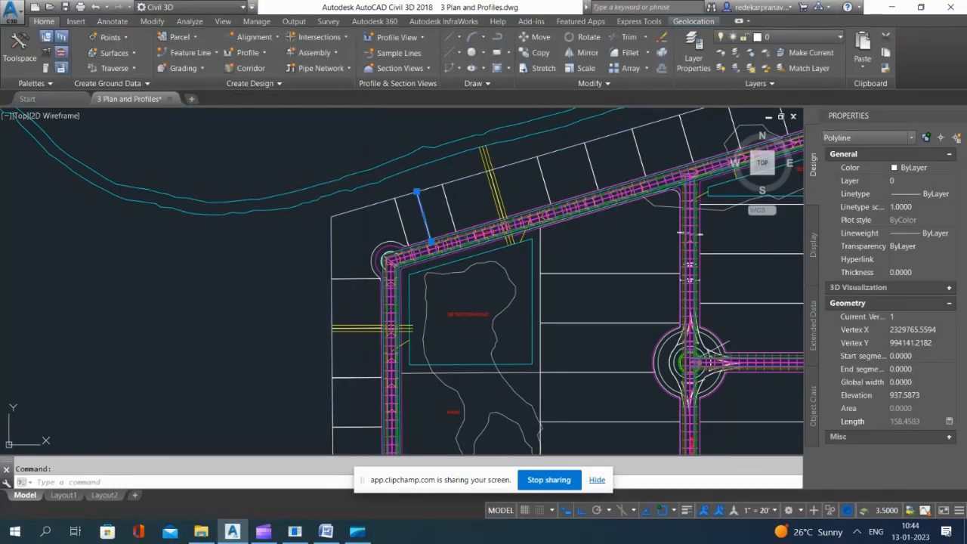
key(Delete)
scroll(434, 234, up, 4)
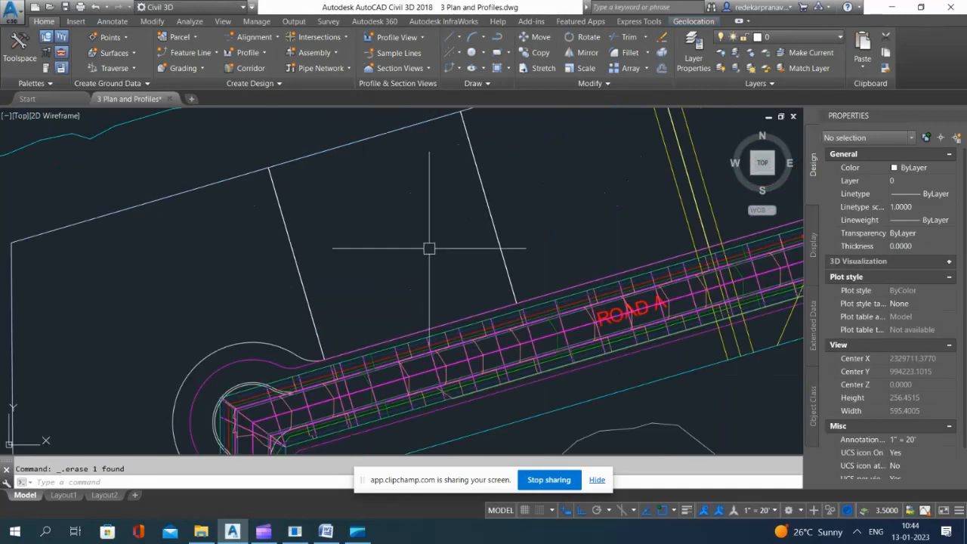
scroll(427, 245, down, 3)
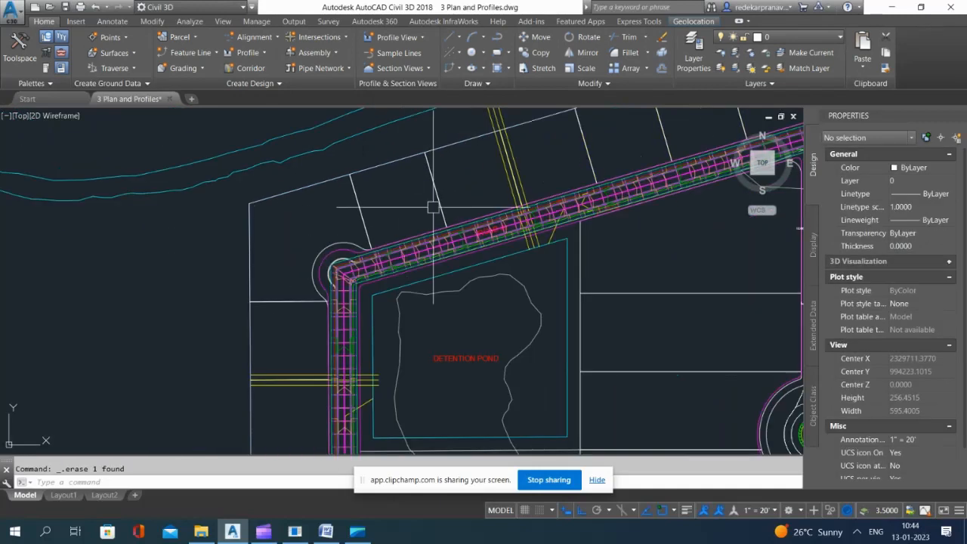
Step: Start a feature line from stepped offset, picking its 158.4583 distance from Road A's outer sidewalk edge to the rear lot boundary
click(191, 53)
click(226, 179)
scroll(385, 248, up, 2)
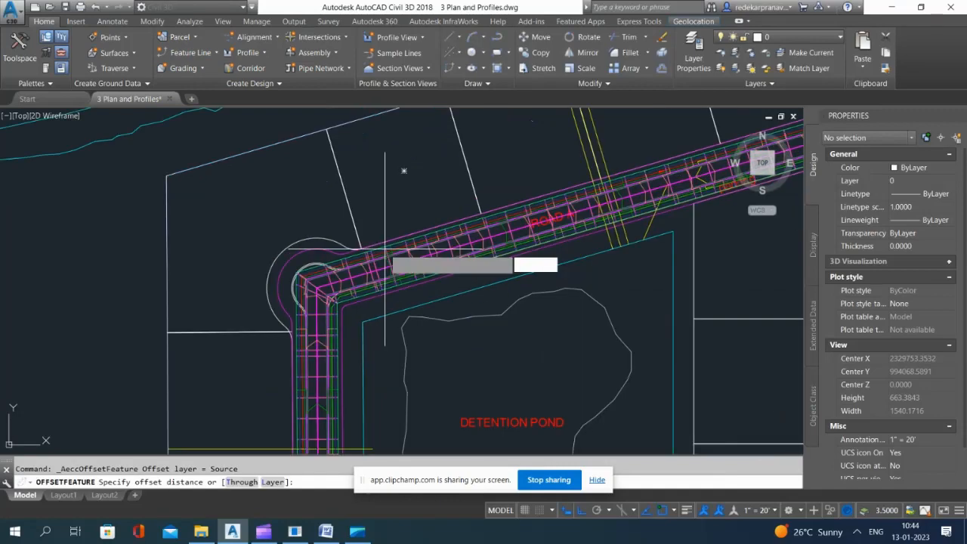
scroll(385, 248, up, 5)
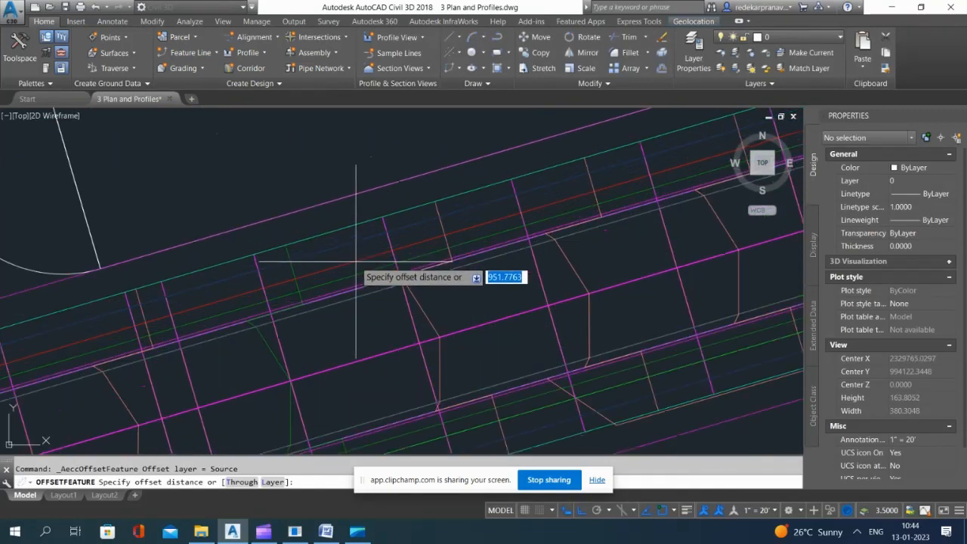
click(345, 243)
scroll(407, 317, down, 5)
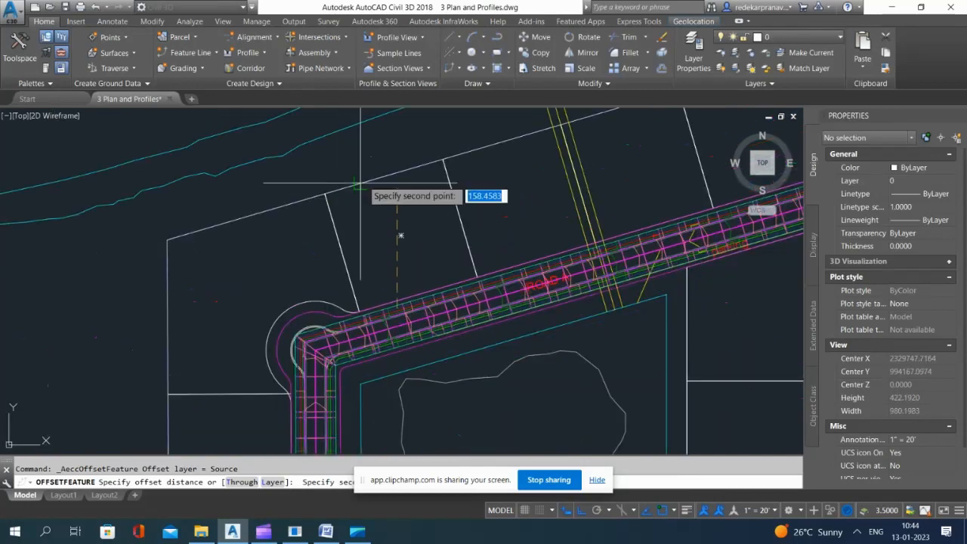
click(360, 184)
Step: Offset Road A's outer sidewalk feature line toward the outer lots with an elevation difference of 4.75
scroll(402, 313, up, 3)
scroll(345, 335, up, 2)
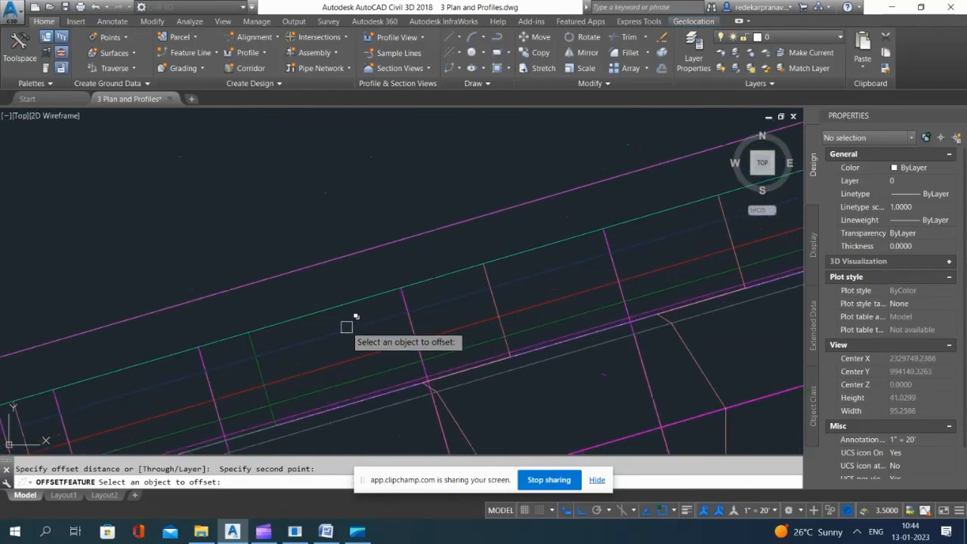
click(357, 332)
click(403, 372)
scroll(378, 216, down, 3)
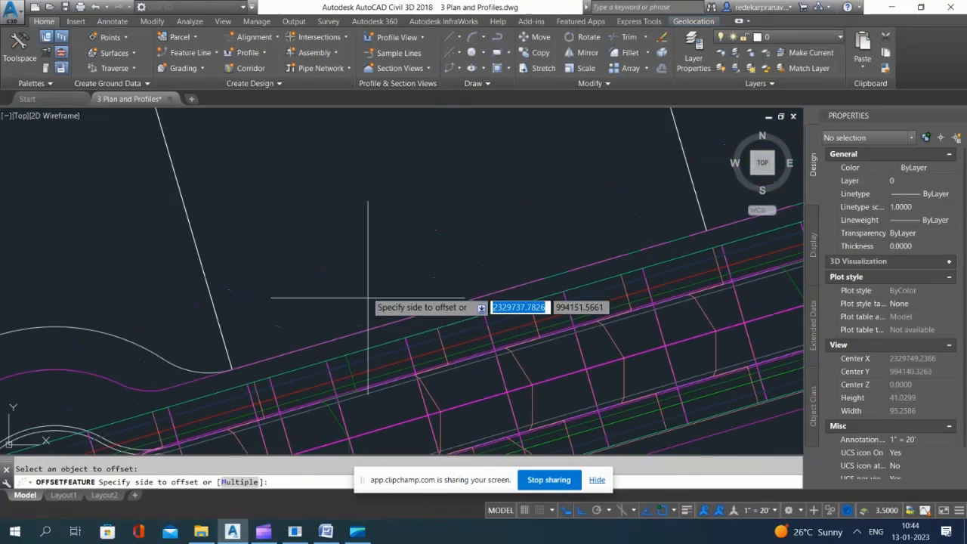
scroll(376, 211, down, 3)
click(370, 204)
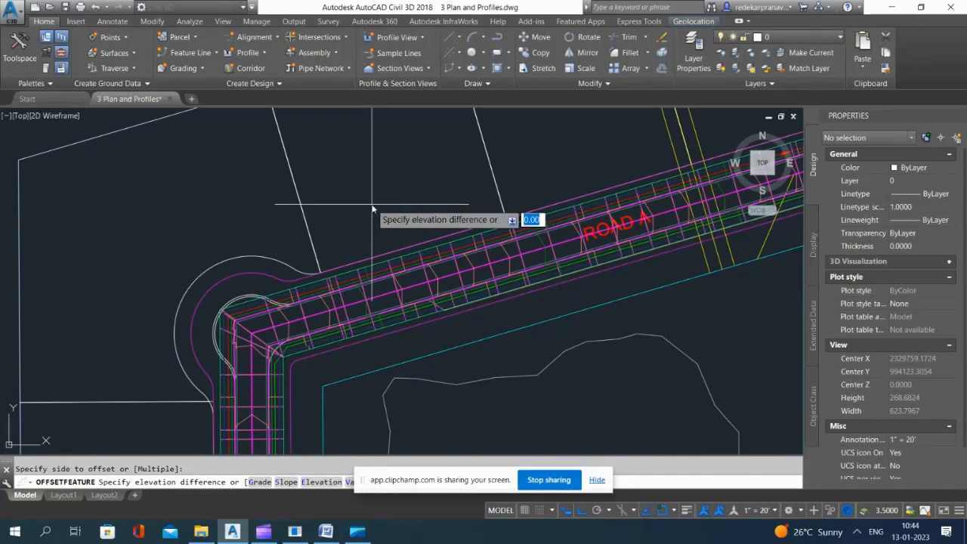
text(4.75)
key(Return)
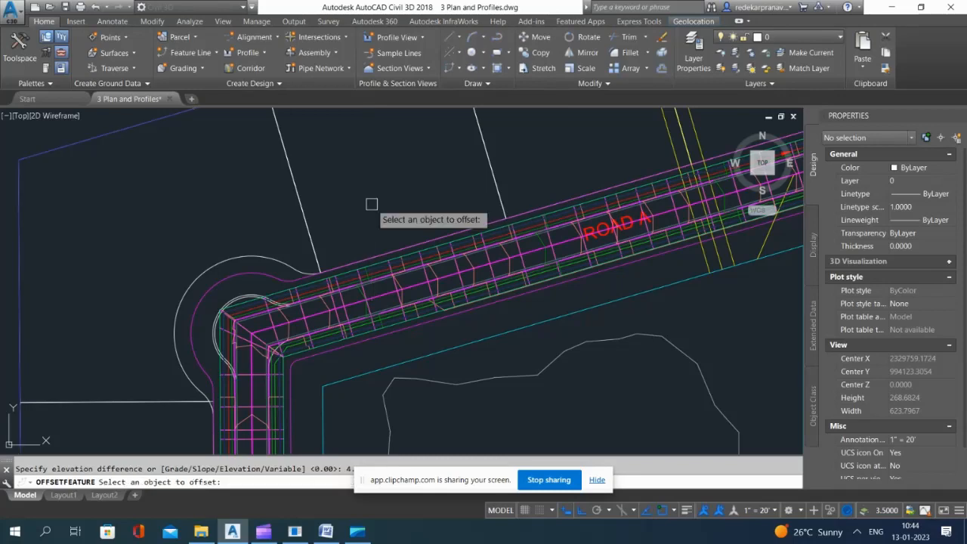
scroll(371, 215, down, 10)
scroll(410, 293, up, 2)
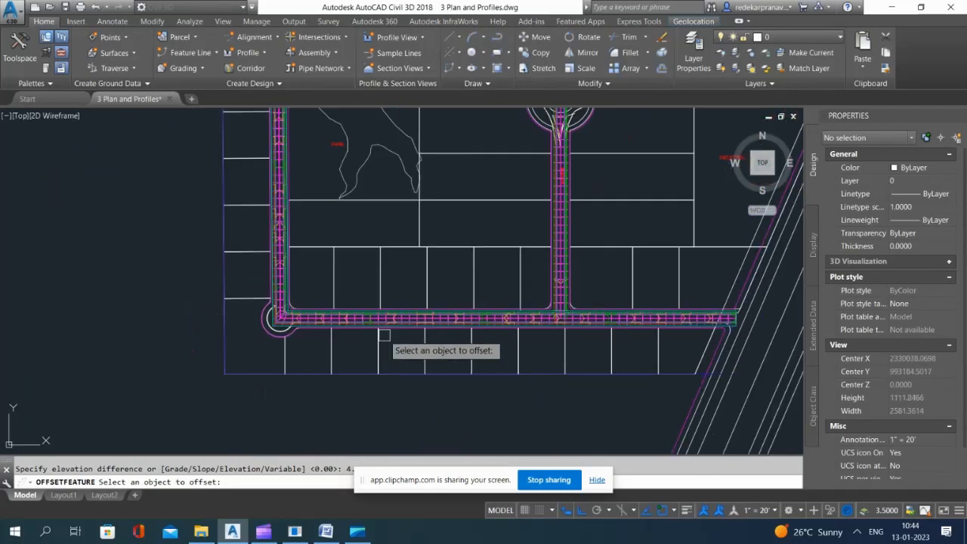
scroll(384, 334, down, 2)
key(Escape)
Step: Examine the offset feature line along the outer lots and around the cul-de-sac at Road A's east end
scroll(535, 134, up, 4)
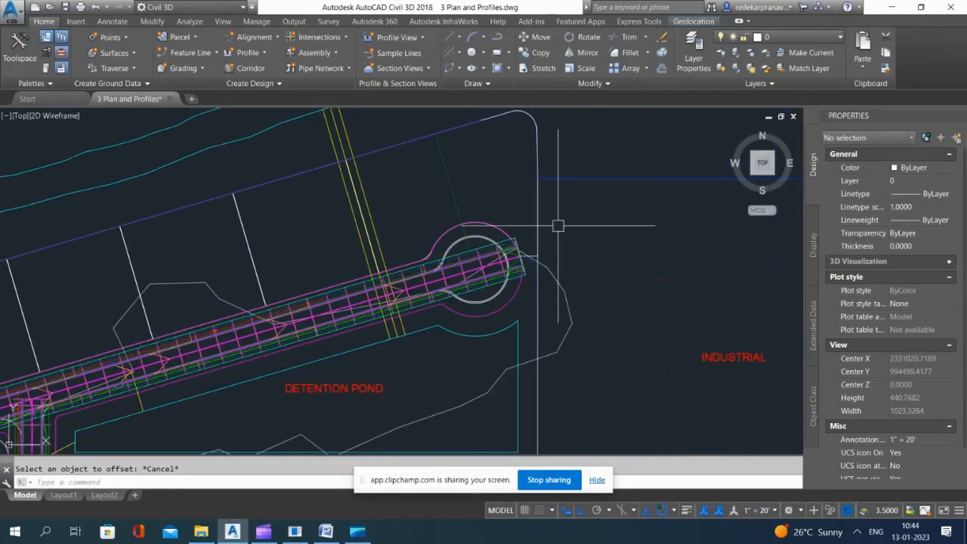
scroll(535, 263, up, 4)
scroll(536, 276, down, 6)
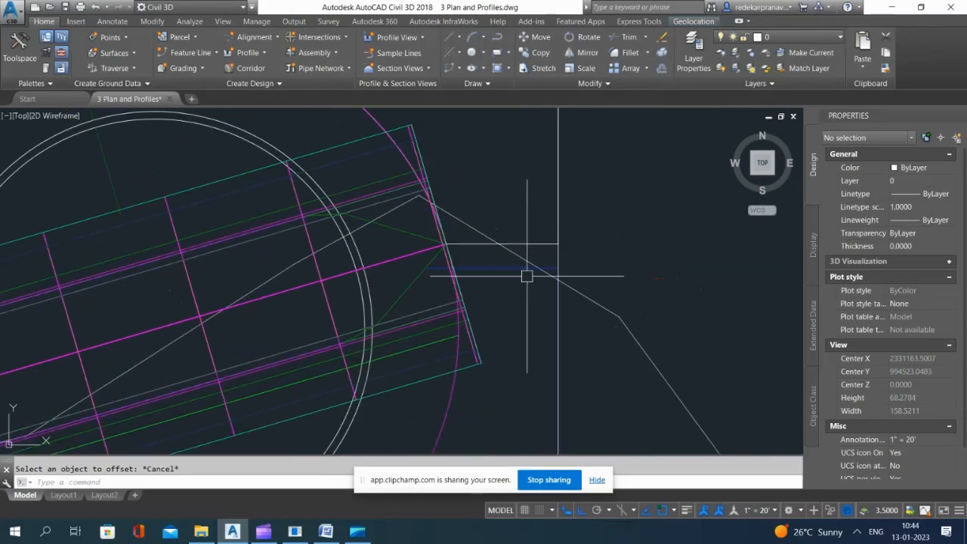
scroll(436, 171, down, 3)
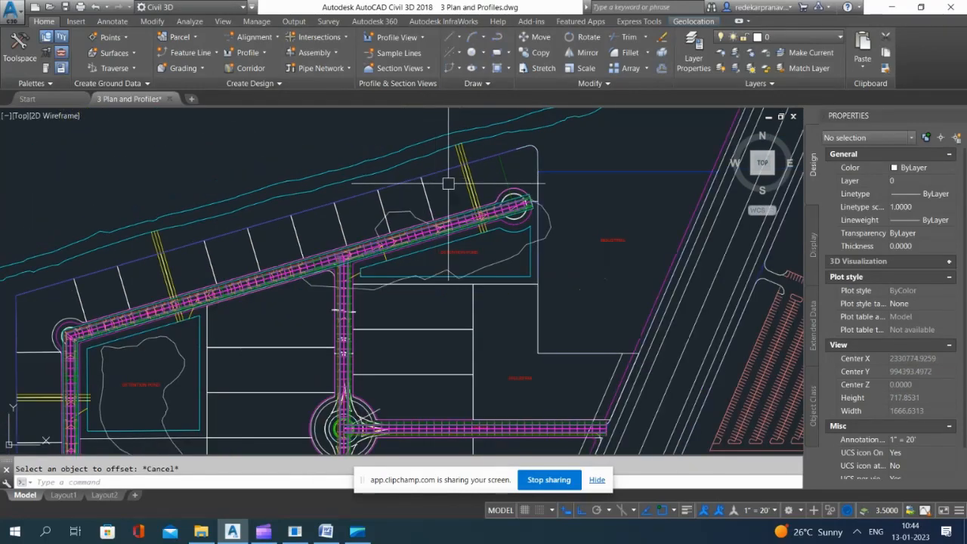
scroll(368, 189, down, 3)
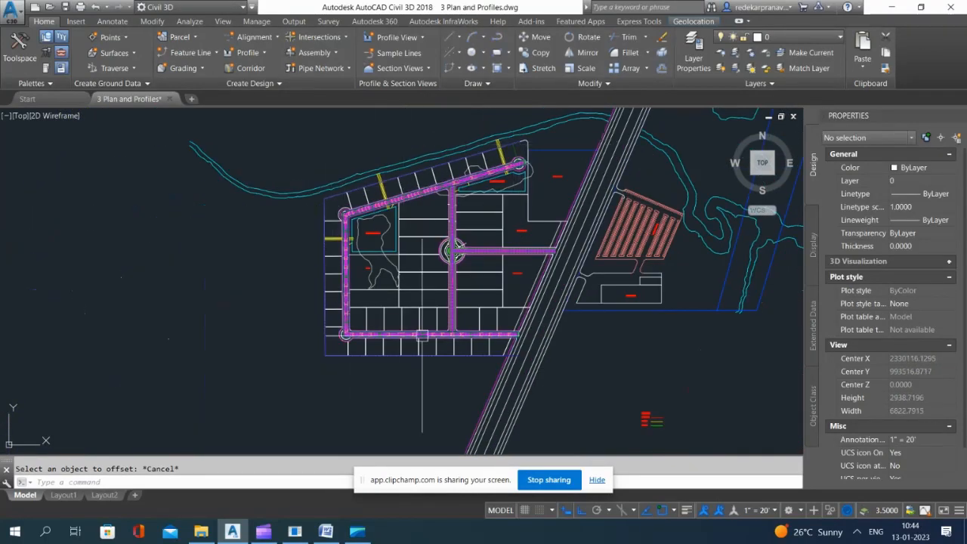
scroll(511, 347, up, 4)
scroll(248, 368, down, 4)
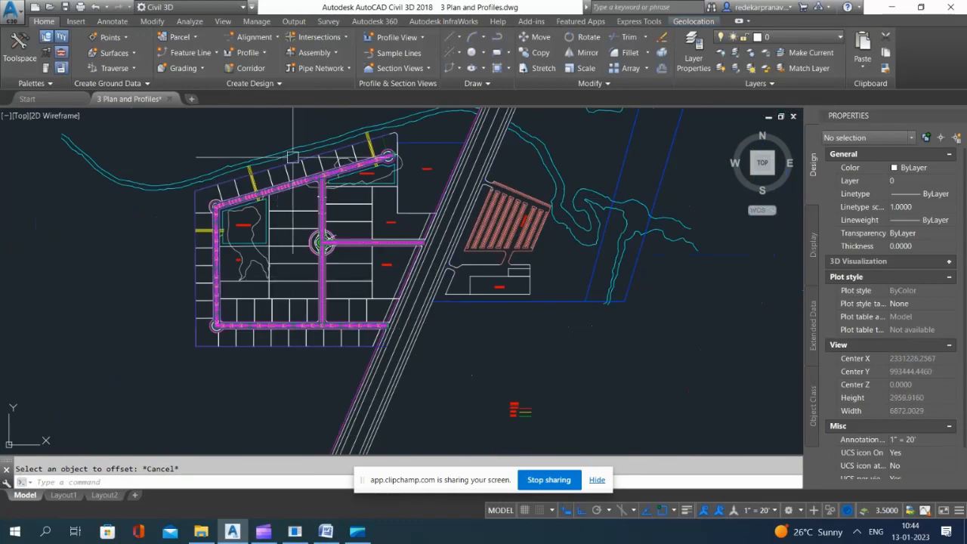
scroll(454, 317, up, 3)
scroll(453, 317, down, 2)
scroll(558, 161, up, 3)
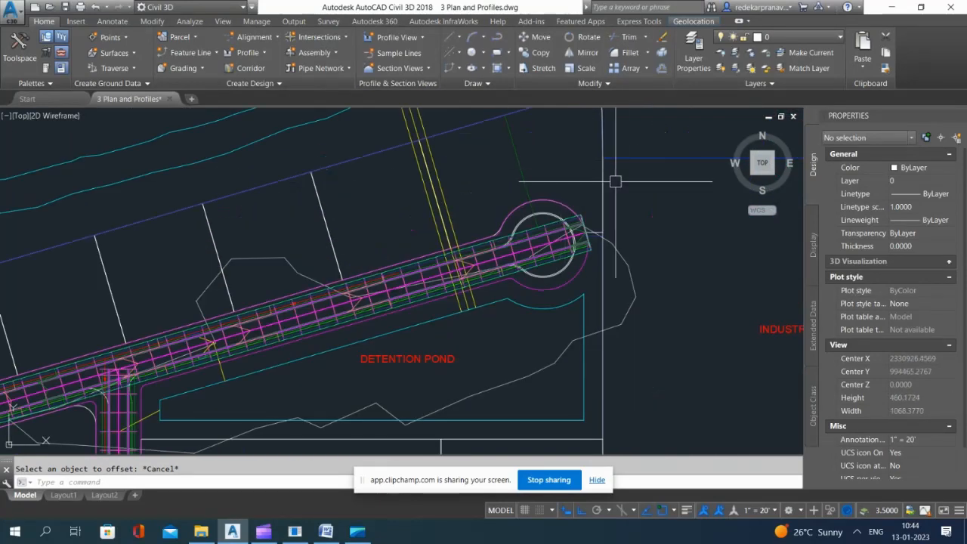
text(pl)
key(Return)
scroll(549, 182, down, 3)
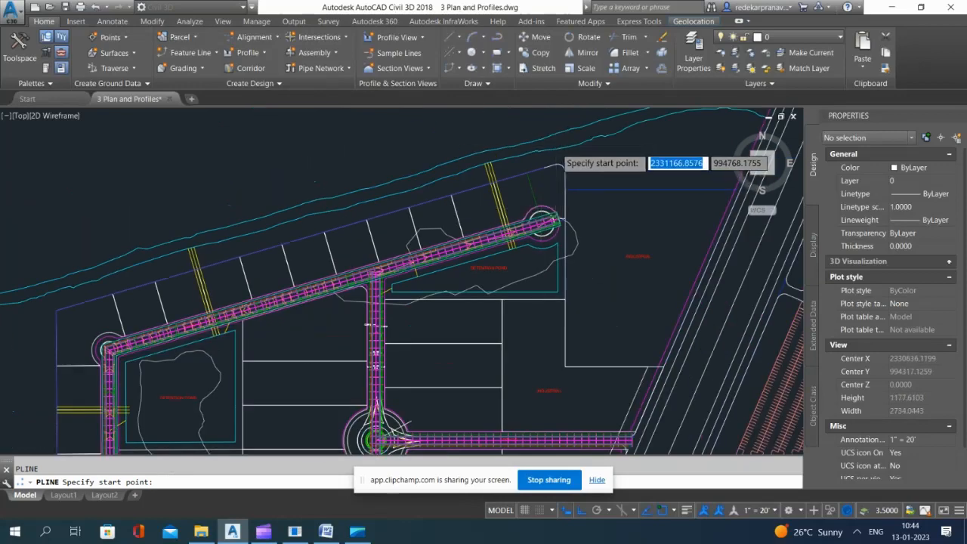
scroll(508, 225, up, 5)
click(497, 230)
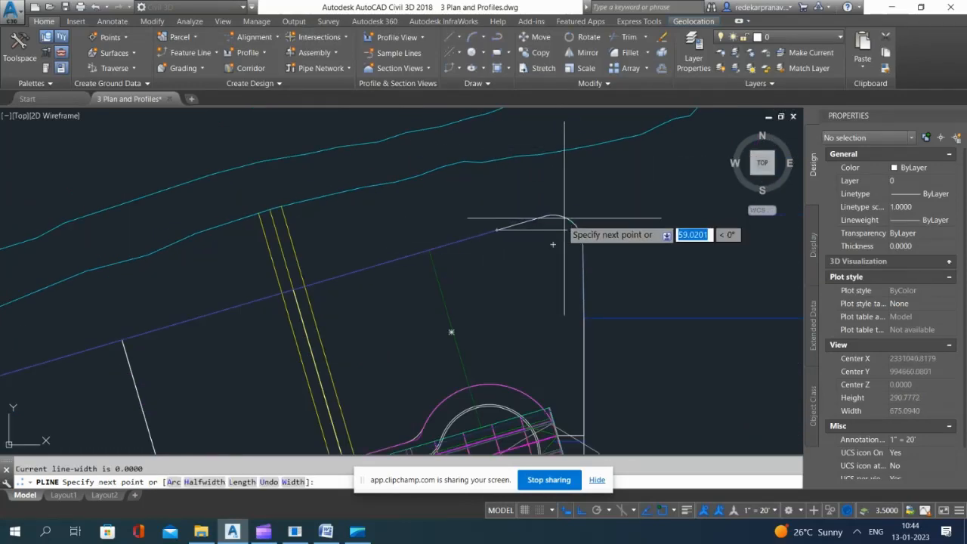
scroll(513, 227, up, 2)
text(a)
key(Return)
text(s)
key(Return)
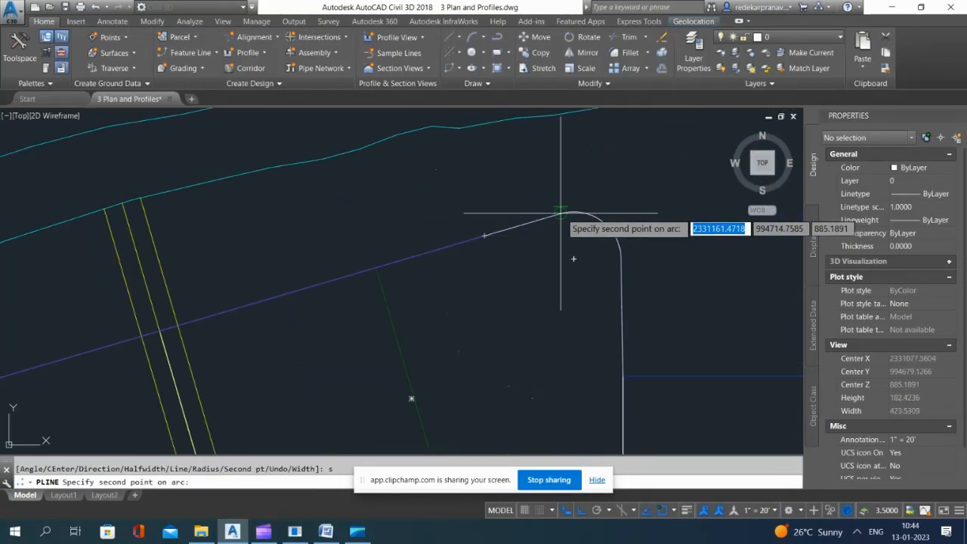
click(557, 215)
key(Return)
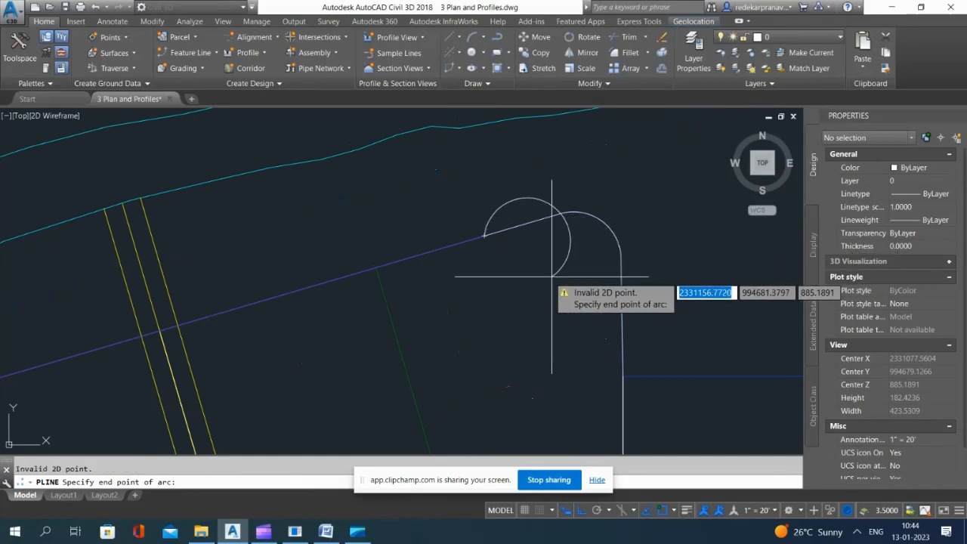
click(545, 277)
key(Escape)
scroll(571, 275, down, 2)
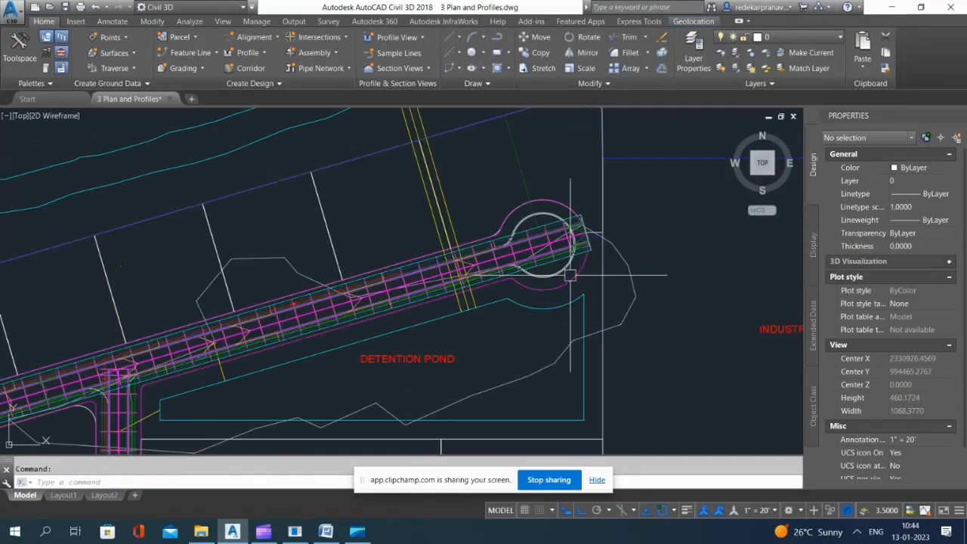
key(Return)
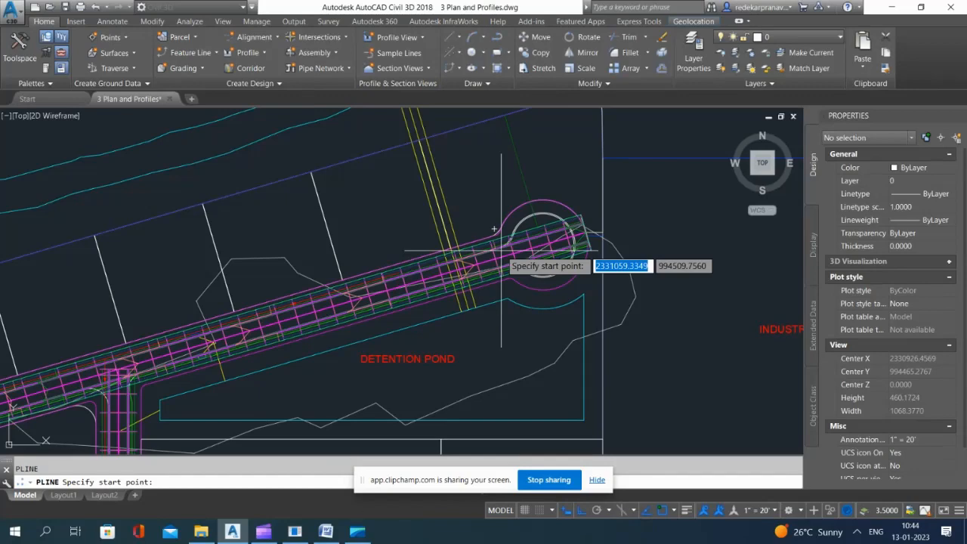
key(Escape)
Step: Freeze the corridor's layer by picking a magenta corridor line near Road A's east cul-de-sac
scroll(456, 289, down, 4)
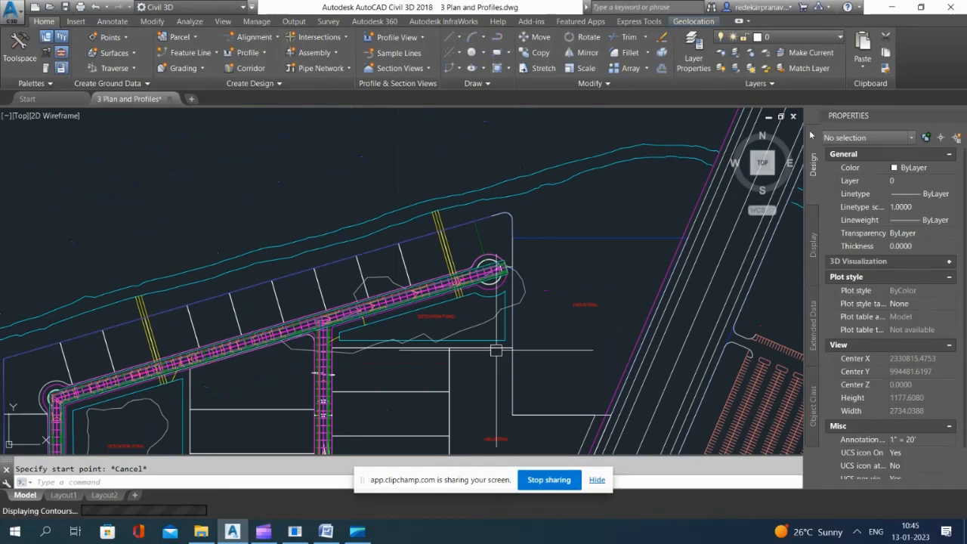
click(750, 53)
scroll(477, 285, up, 12)
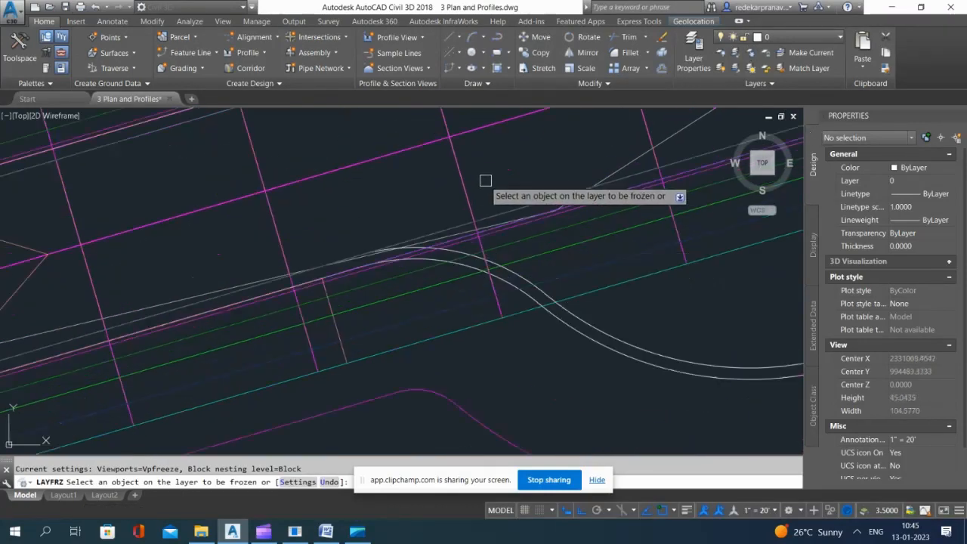
click(458, 172)
scroll(464, 226, down, 14)
key(Escape)
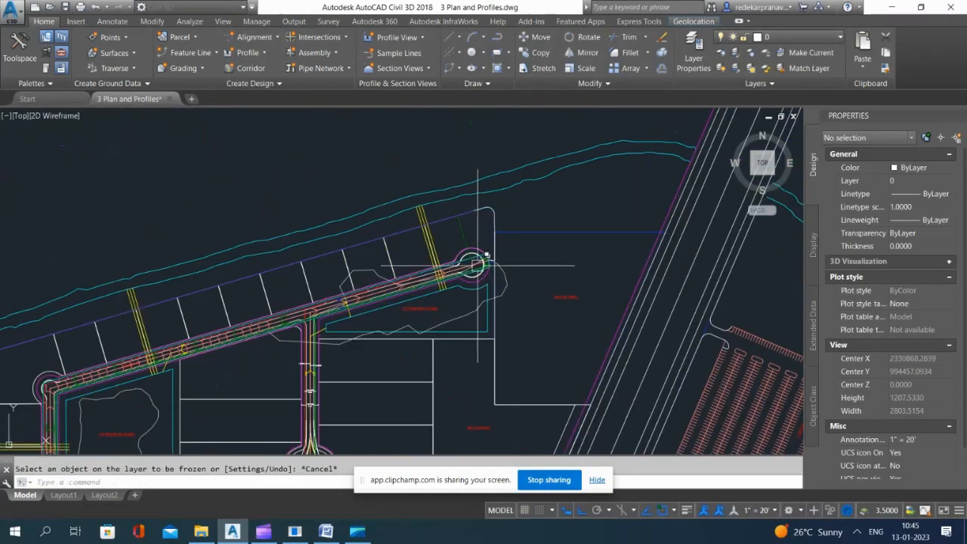
Step: Start a polyline at the rear feature line's east end, tracing the lot boundary and its rounded corner with a line and a second-point arc
scroll(478, 265, up, 3)
scroll(529, 261, up, 3)
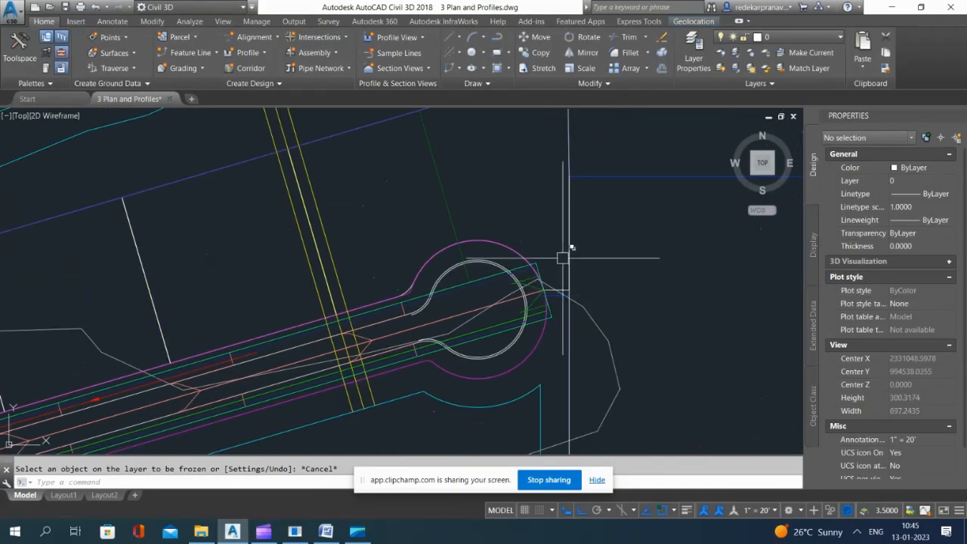
text(pl)
key(Return)
scroll(460, 265, down, 7)
scroll(472, 187, up, 10)
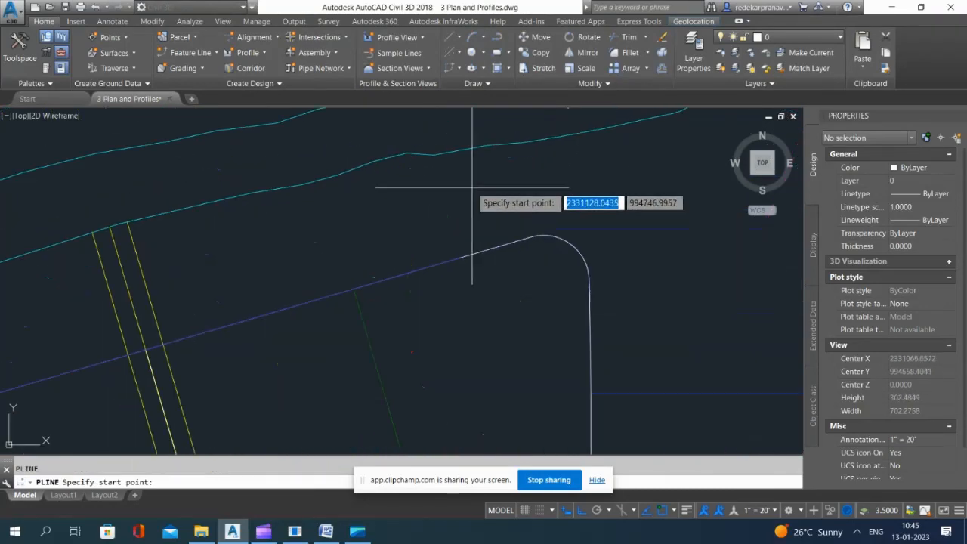
click(456, 258)
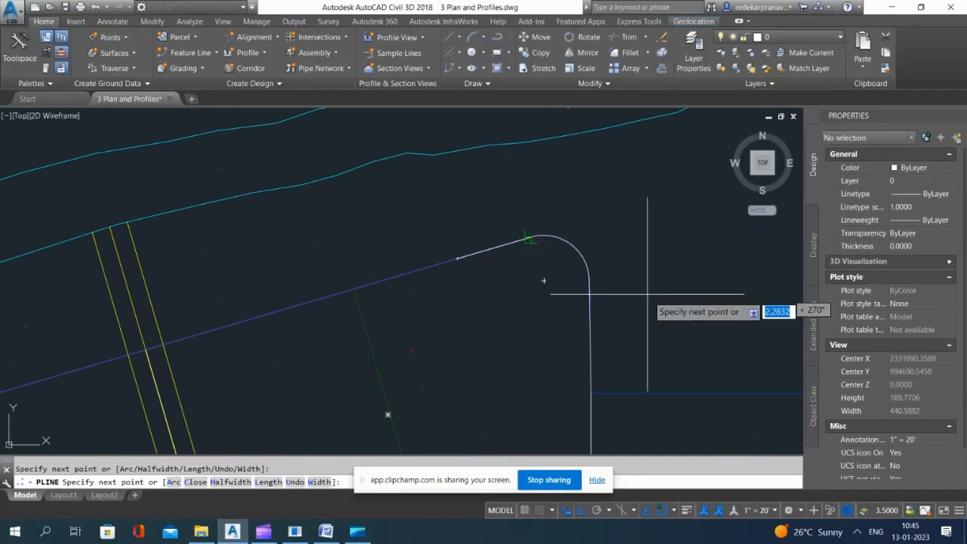
text(a)
key(Return)
text(s)
key(Return)
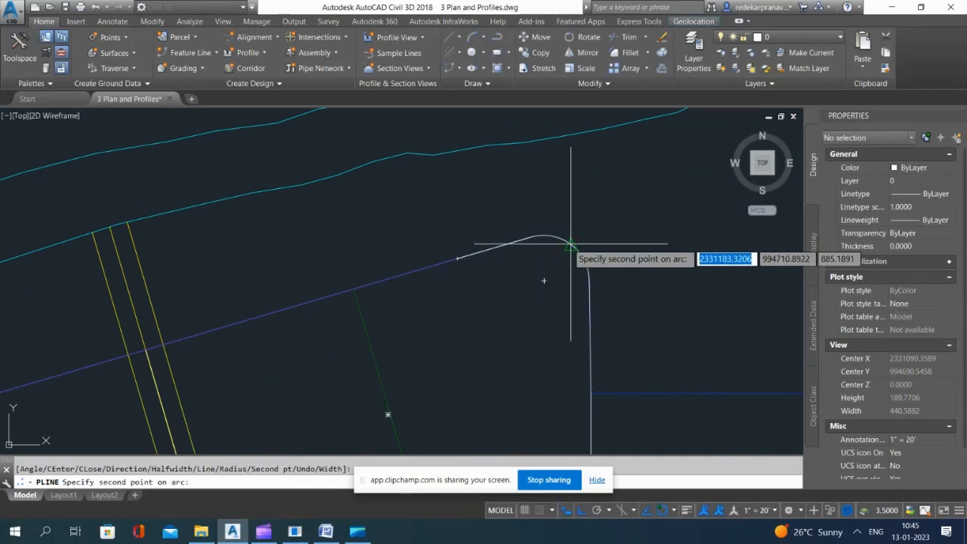
click(571, 244)
click(589, 278)
scroll(618, 241, down, 5)
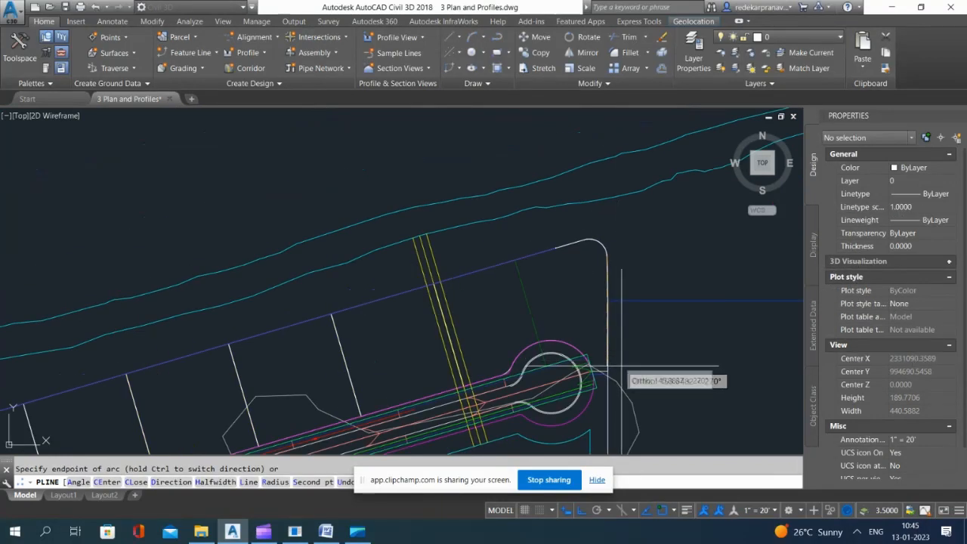
Step: Continue the polyline with straight segments south along the lot's east boundary and west to the cul-de-sac's magenta outer line
text(l)
key(Return)
scroll(612, 366, up, 2)
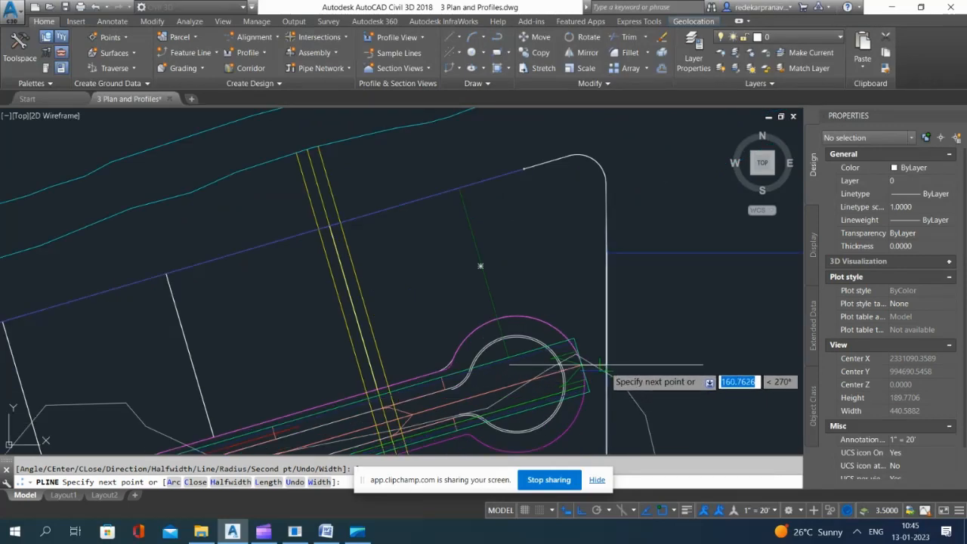
click(603, 366)
scroll(594, 374, up, 4)
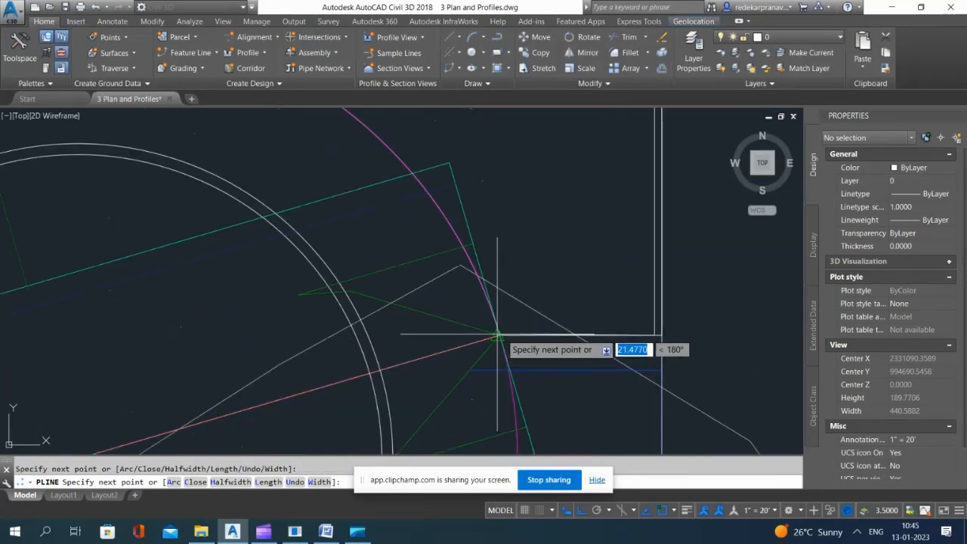
scroll(497, 335, up, 3)
scroll(506, 341, down, 3)
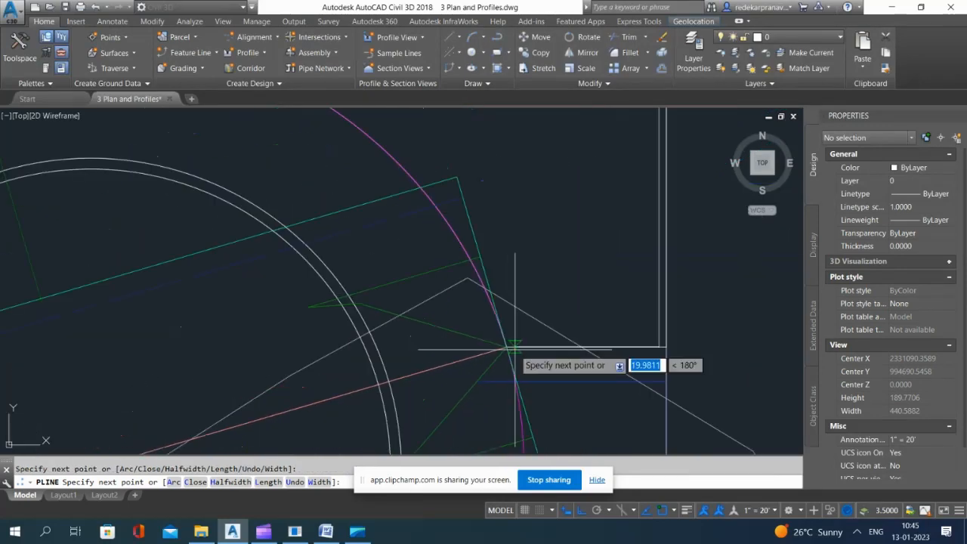
scroll(505, 352, up, 3)
scroll(506, 346, down, 3)
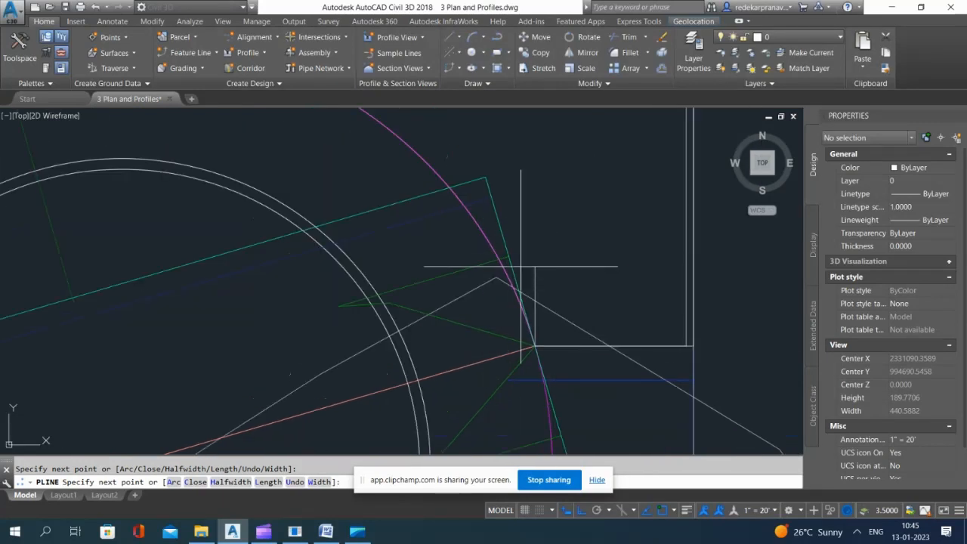
Step: Add a second-point arc segment to the polyline, following the cul-de-sac's magenta outer line northwest, and end the polyline
text(a)
key(Return)
text(s)
key(Return)
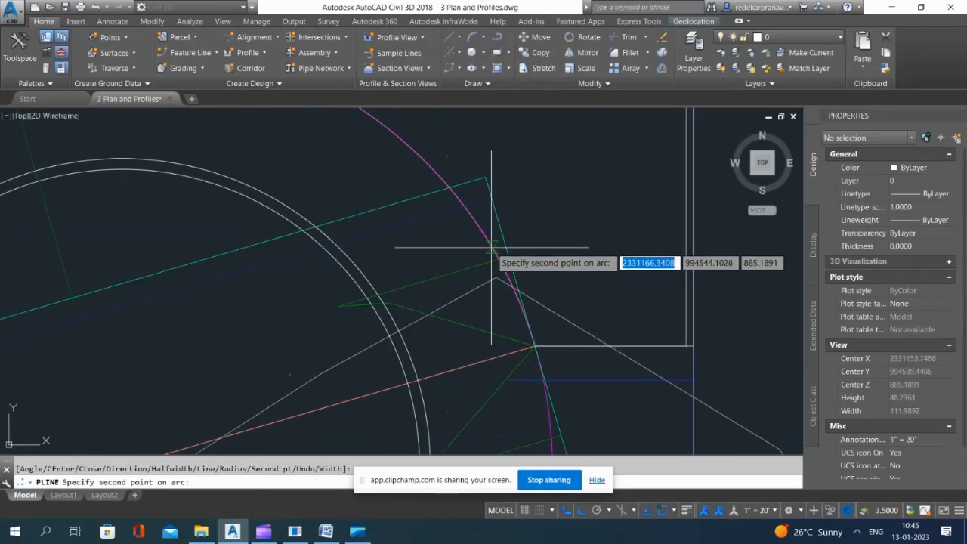
click(491, 247)
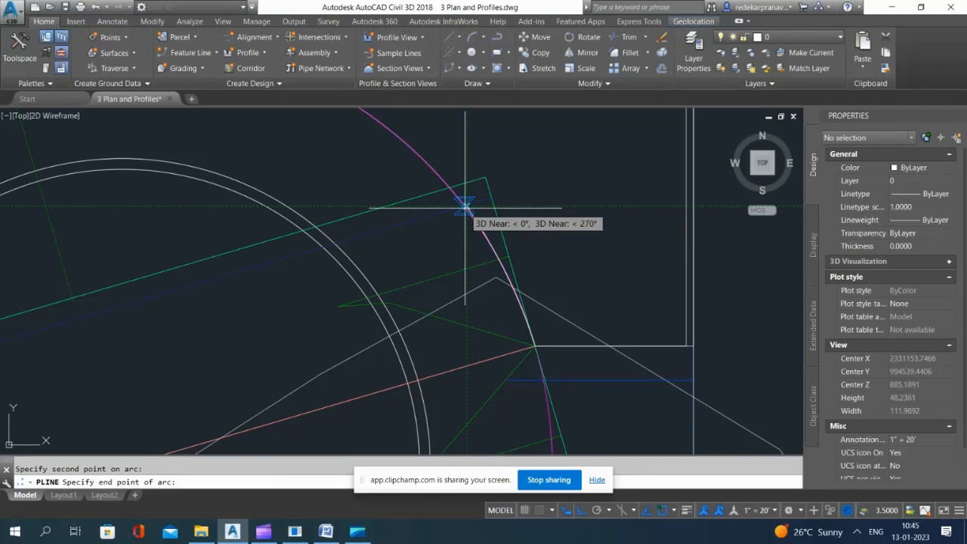
click(464, 206)
scroll(469, 211, up, 6)
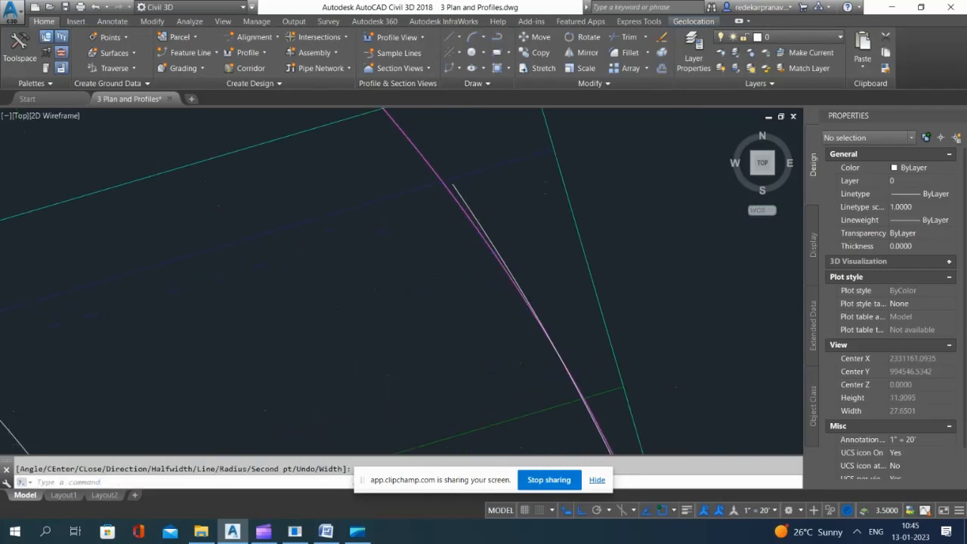
Step: Stretch the polyline's end vertex onto the cul-de-sac's magenta outer line where the dark blue line crosses it
click(465, 213)
click(451, 183)
click(452, 188)
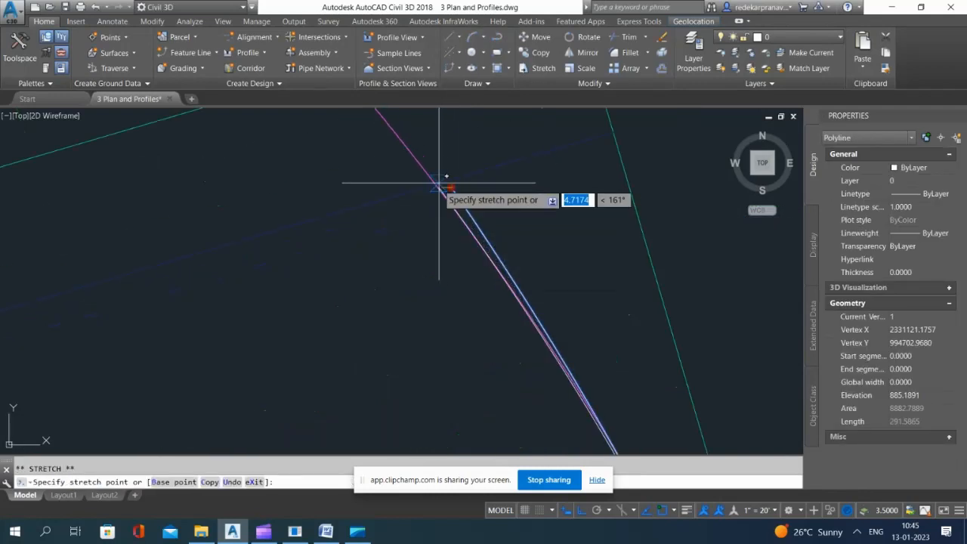
click(435, 183)
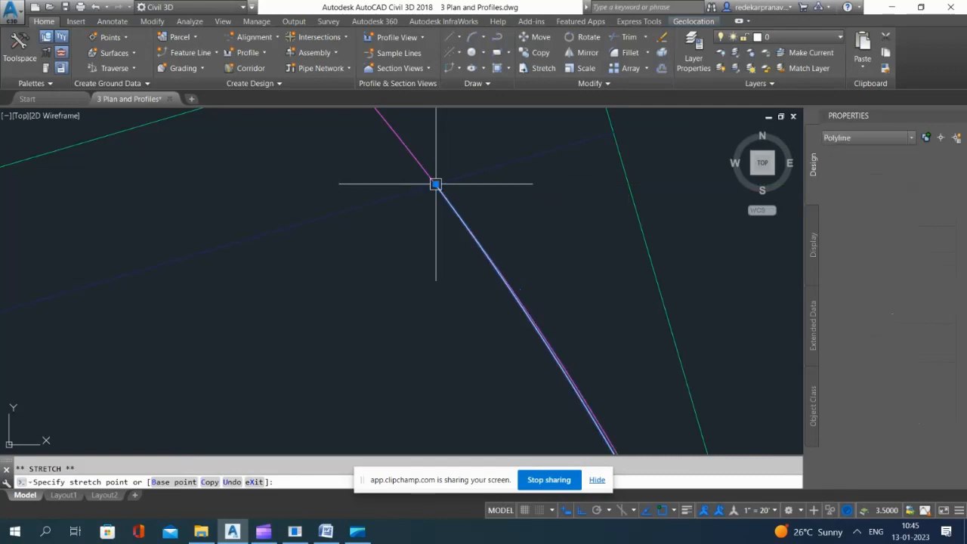
scroll(505, 280, down, 8)
key(Escape)
key(Escape)
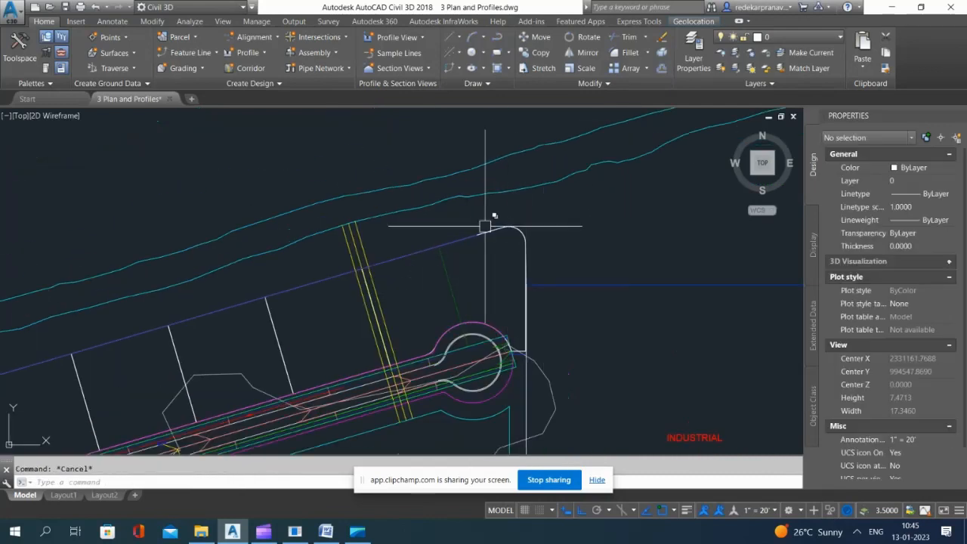
click(202, 56)
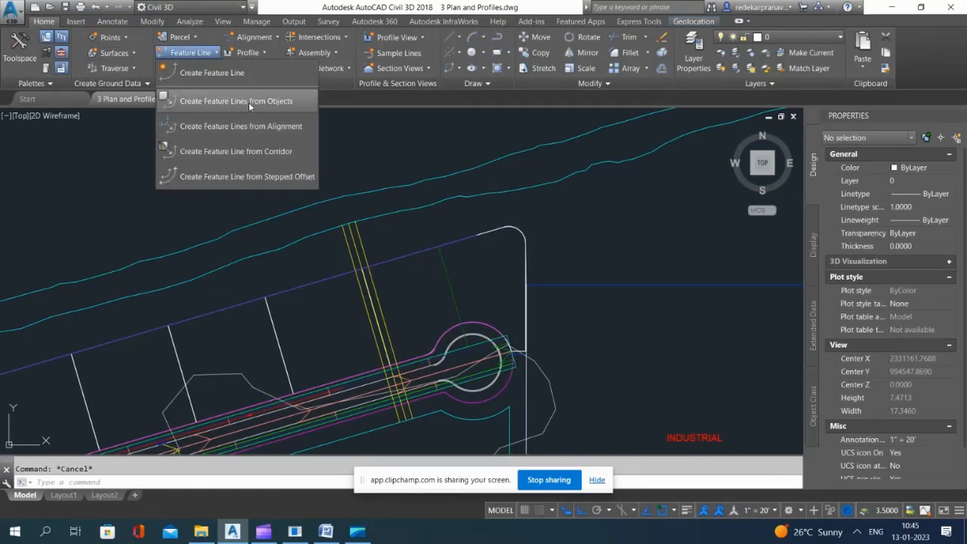
click(270, 110)
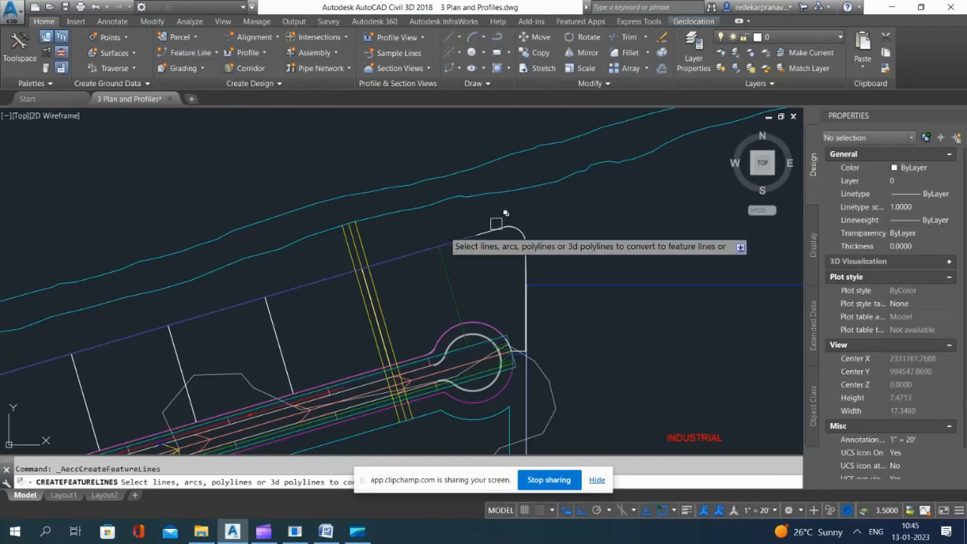
click(507, 226)
click(545, 270)
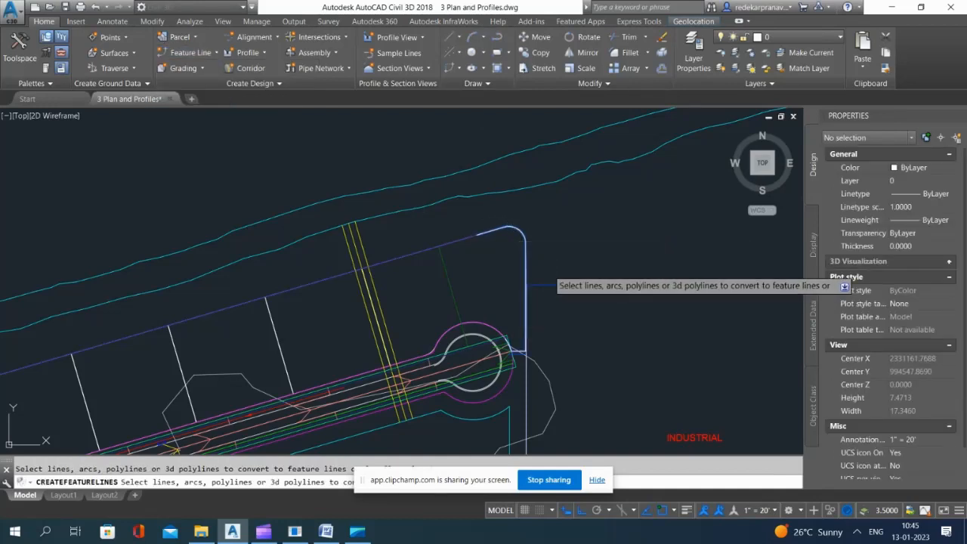
key(Return)
click(683, 133)
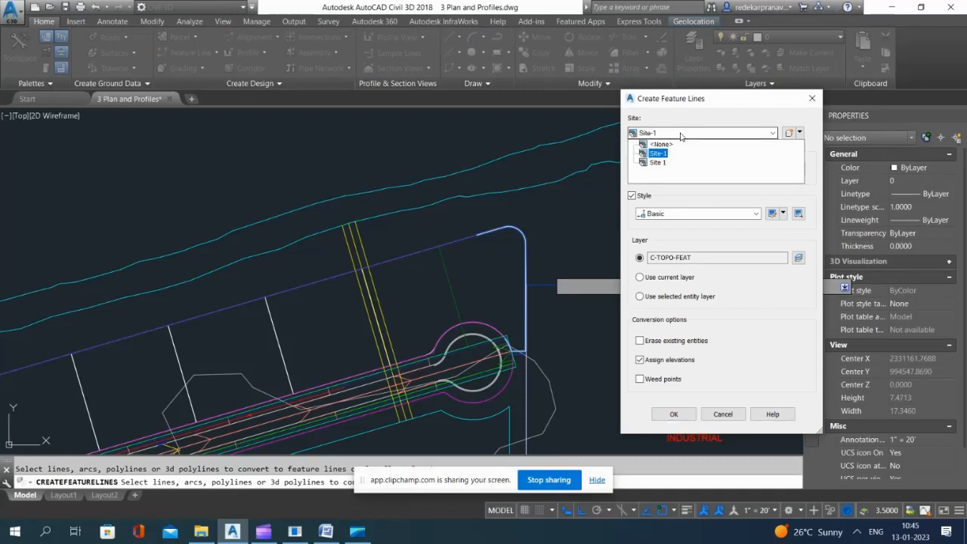
click(681, 135)
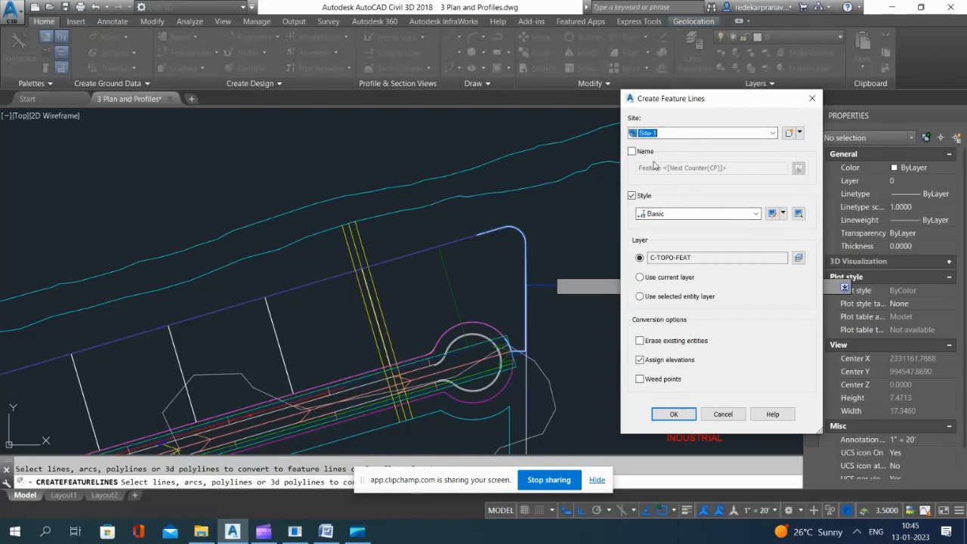
click(814, 99)
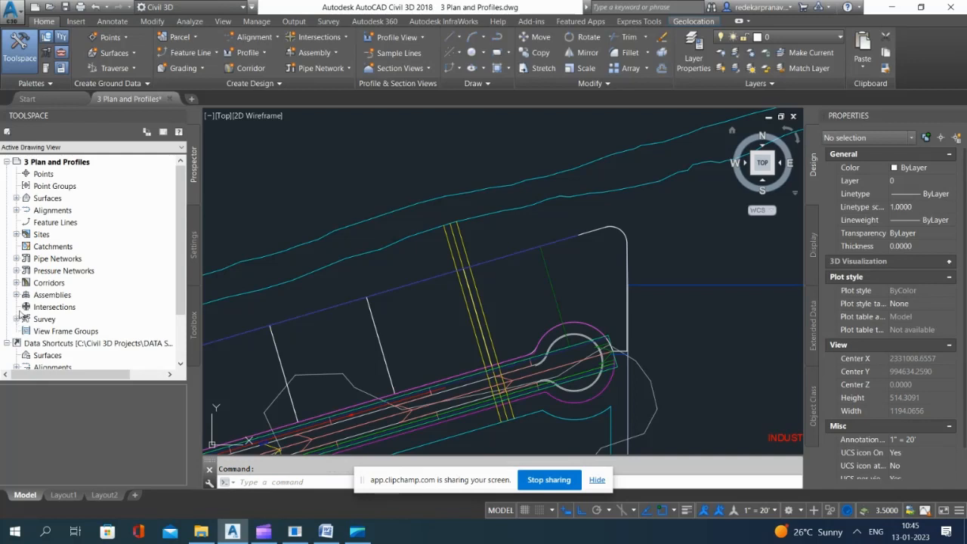
Step: Rename the site Site 1 as Site 11 in its site properties
scroll(53, 323, down, 2)
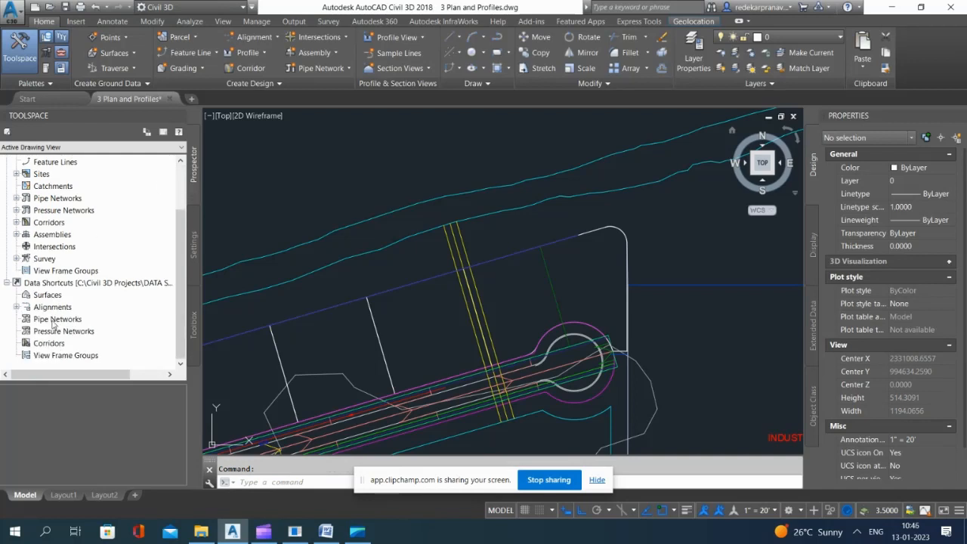
click(15, 173)
click(26, 188)
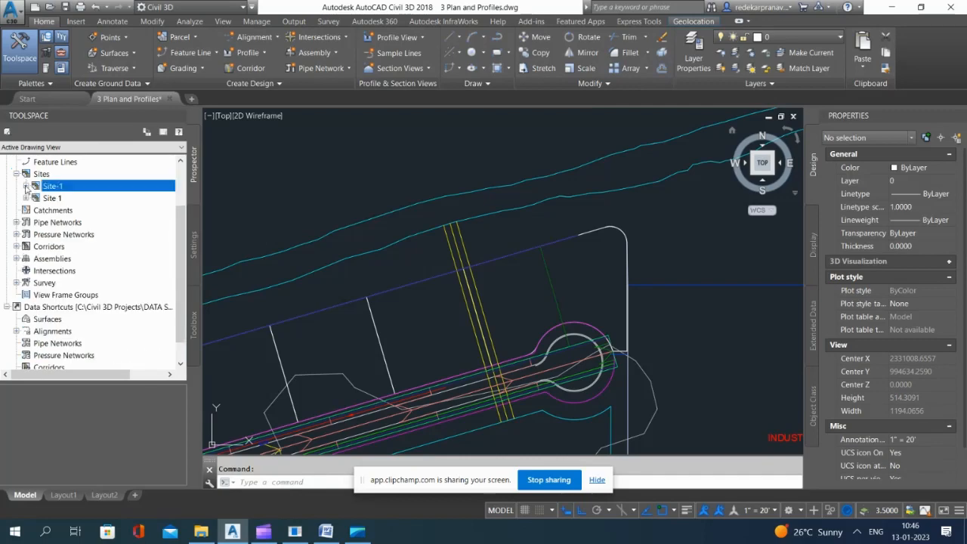
right_click(50, 199)
click(68, 203)
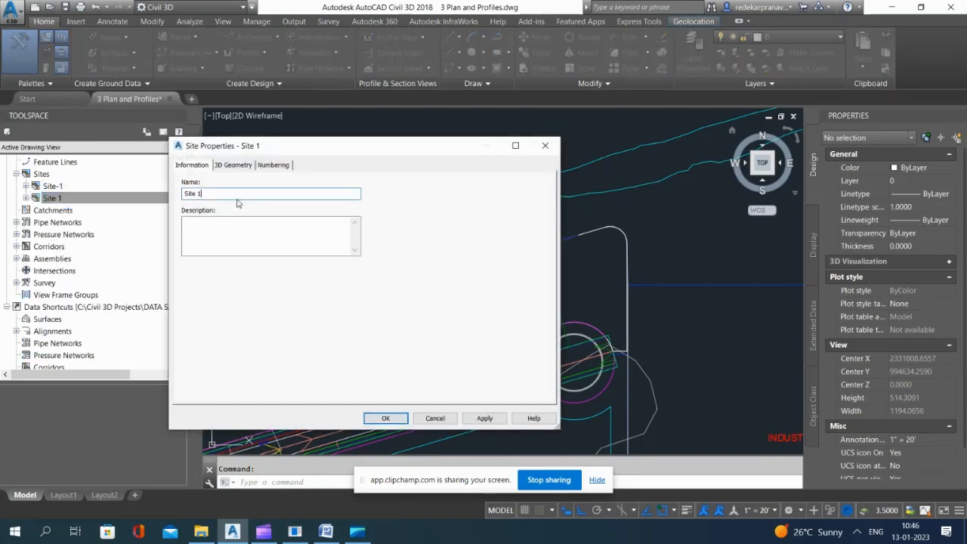
click(392, 420)
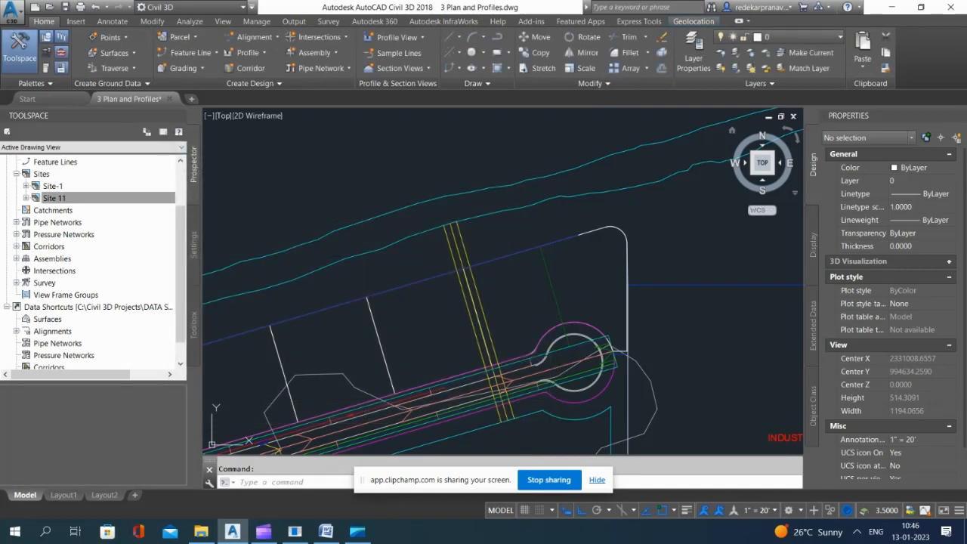
Step: Create a feature line in Site 11 from the northeast lot boundary polyline, taking its elevations from Road A Surface - (17)
scroll(547, 243, up, 2)
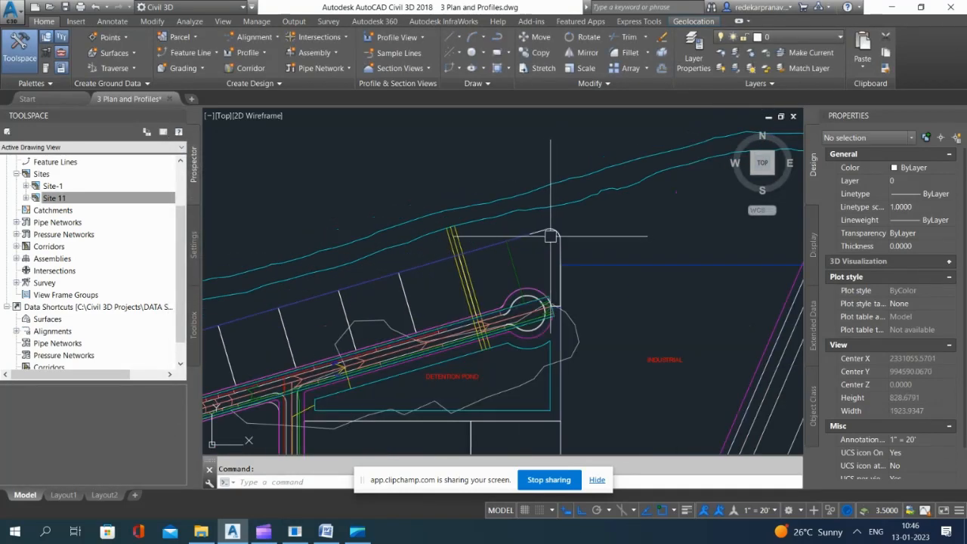
click(182, 54)
click(262, 175)
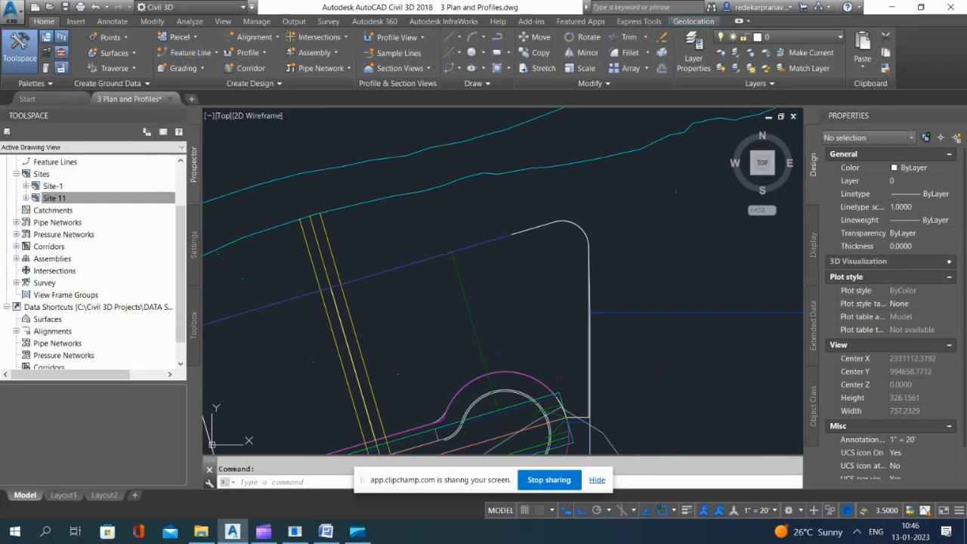
click(189, 53)
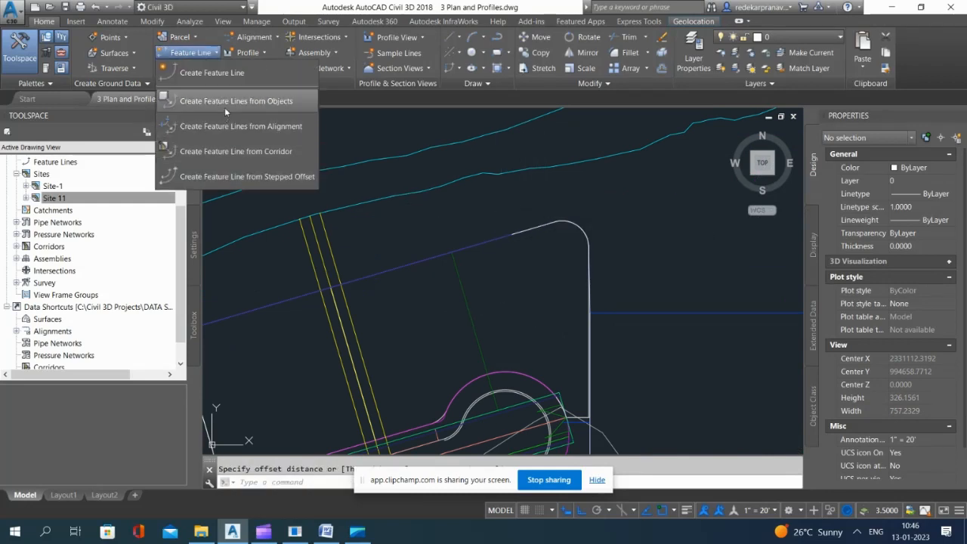
click(235, 101)
click(544, 227)
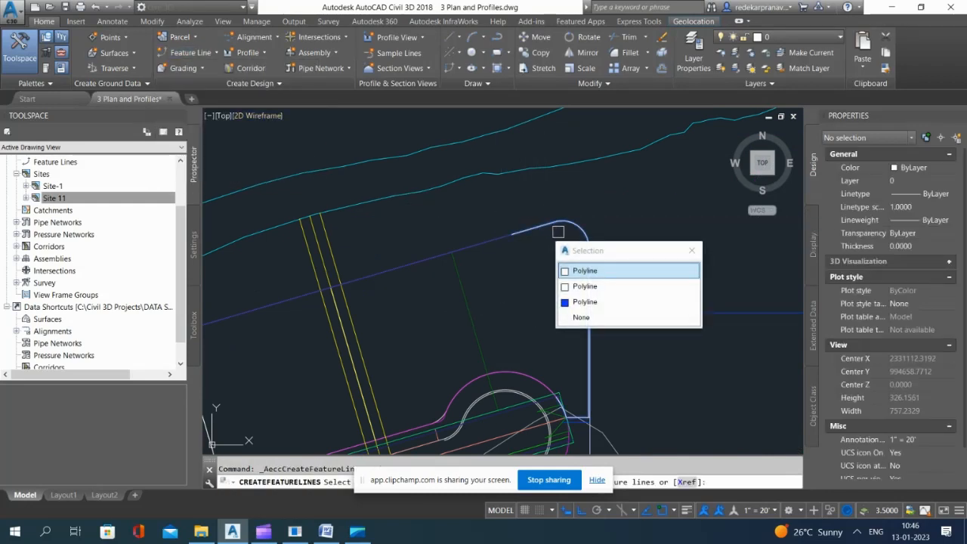
click(605, 272)
key(Return)
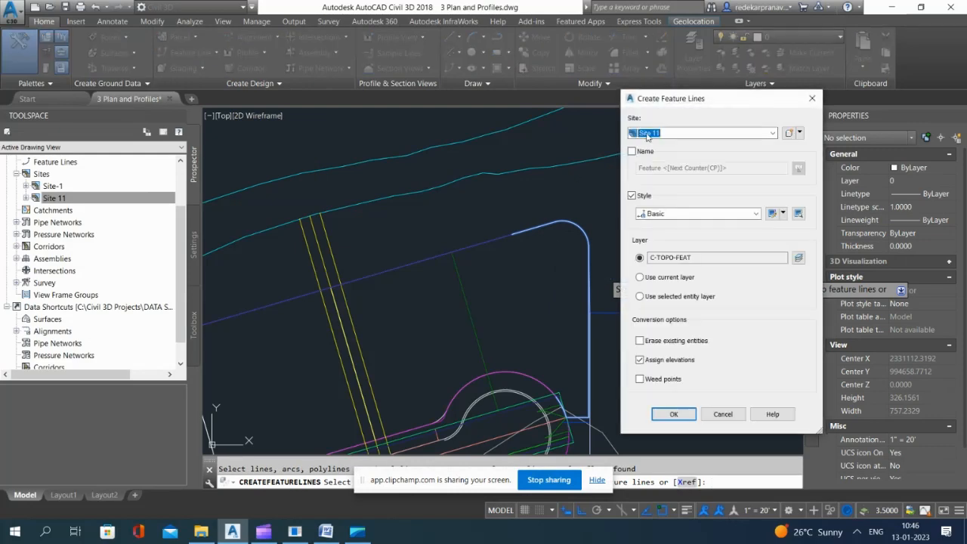
click(676, 413)
click(744, 303)
click(745, 303)
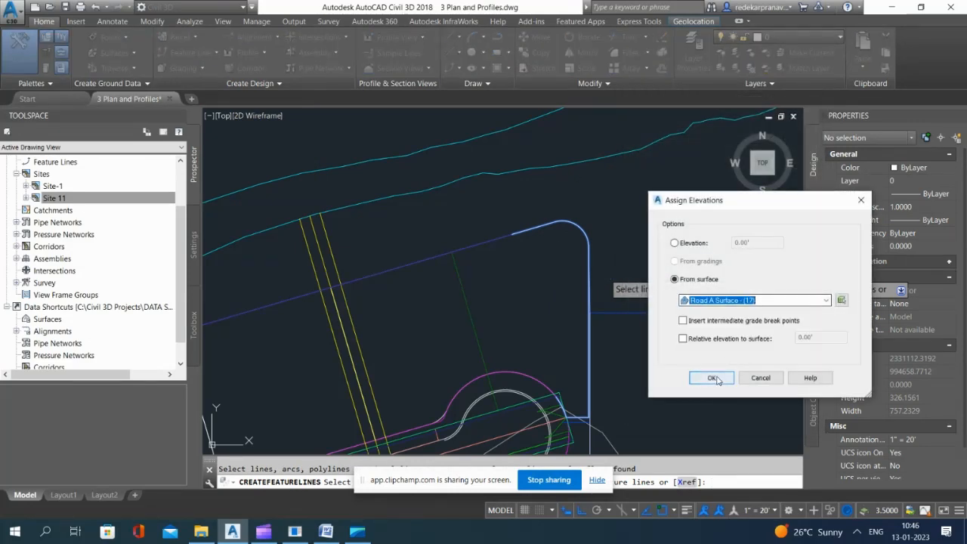
click(710, 377)
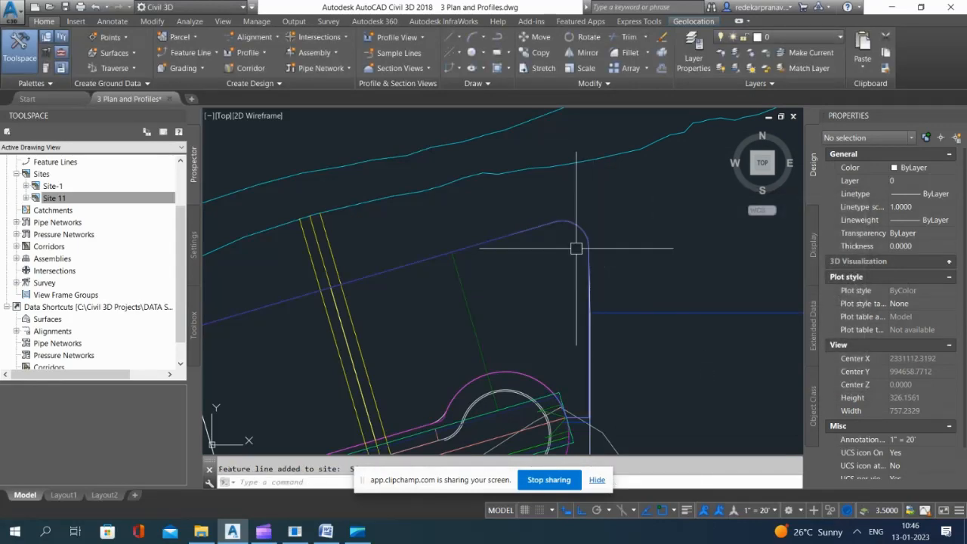
Step: Draw a polyline along the southeast lot's slanted boundary, from the rear feature line's end to the dark blue line beside Road A
scroll(557, 358, up, 4)
scroll(557, 357, down, 6)
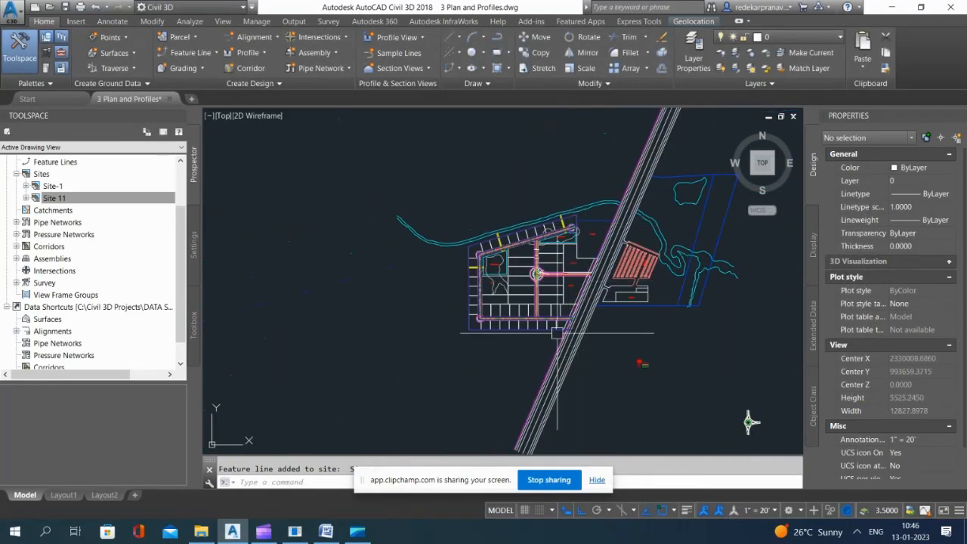
scroll(578, 399, up, 4)
scroll(573, 351, down, 4)
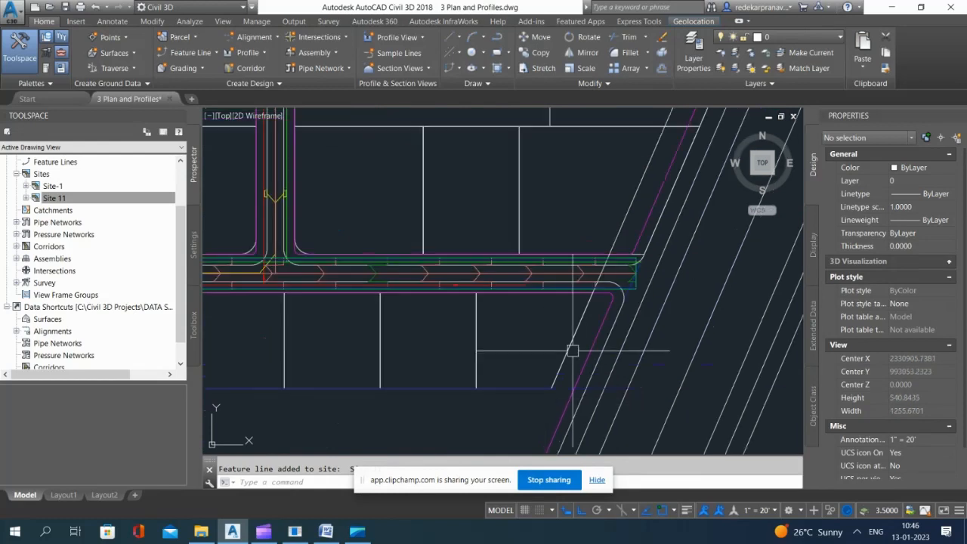
scroll(587, 303, up, 2)
text(pline)
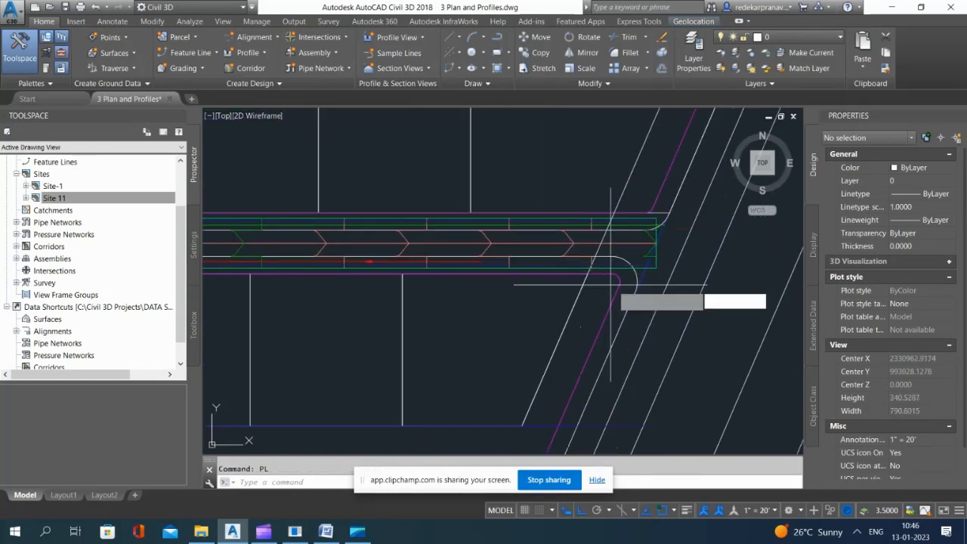
key(Return)
click(523, 425)
scroll(592, 267, up, 11)
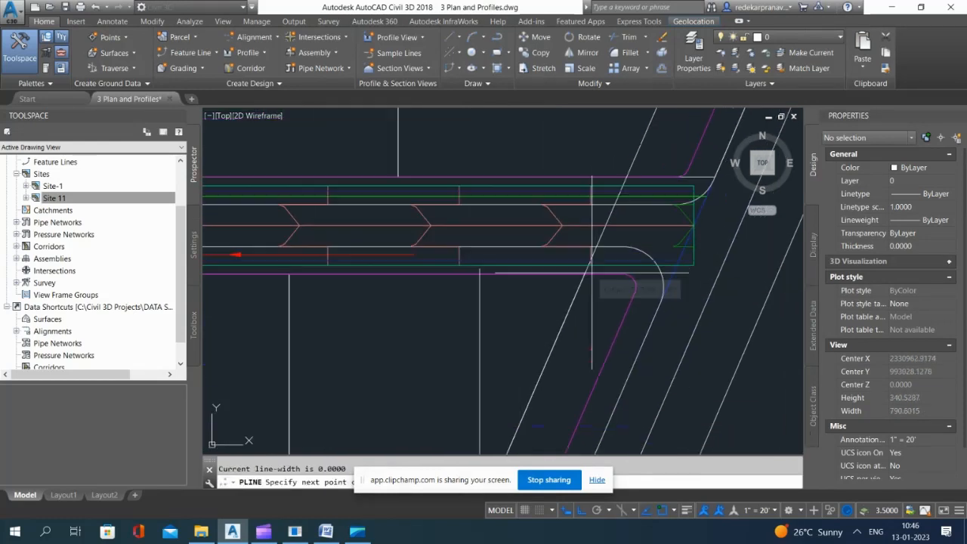
scroll(588, 240, up, 2)
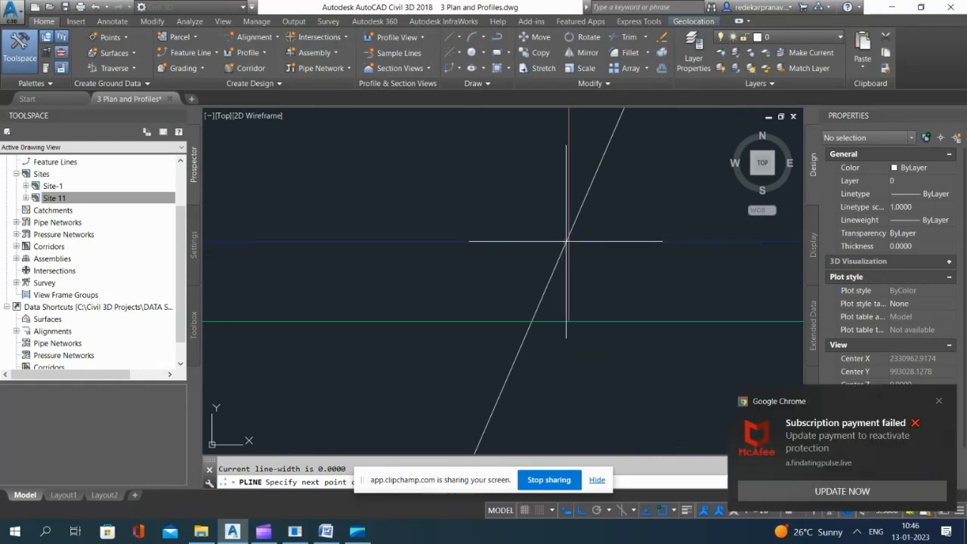
click(566, 241)
key(Return)
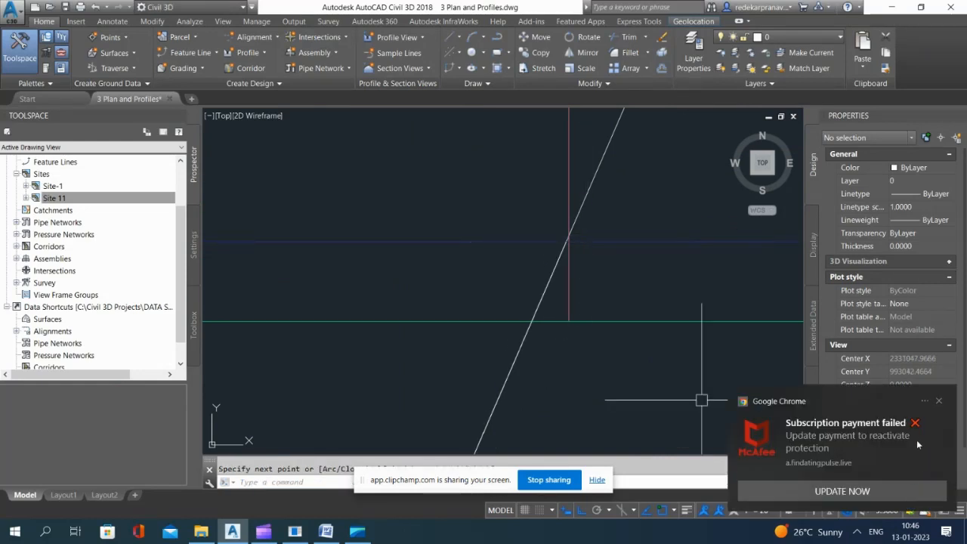
click(939, 401)
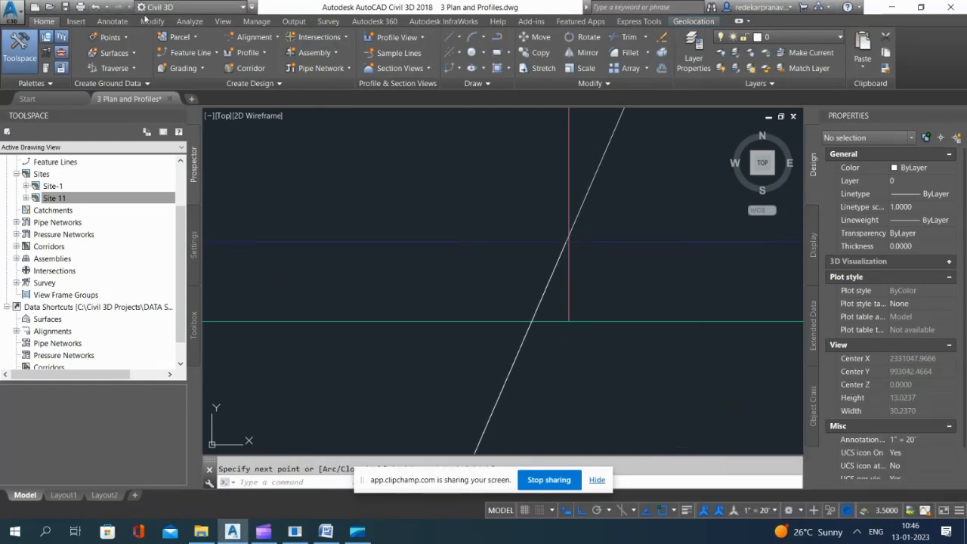
Step: Create a feature line in Site 11 from the southeast boundary polyline, with elevations from Road A Surface - (17)
click(216, 56)
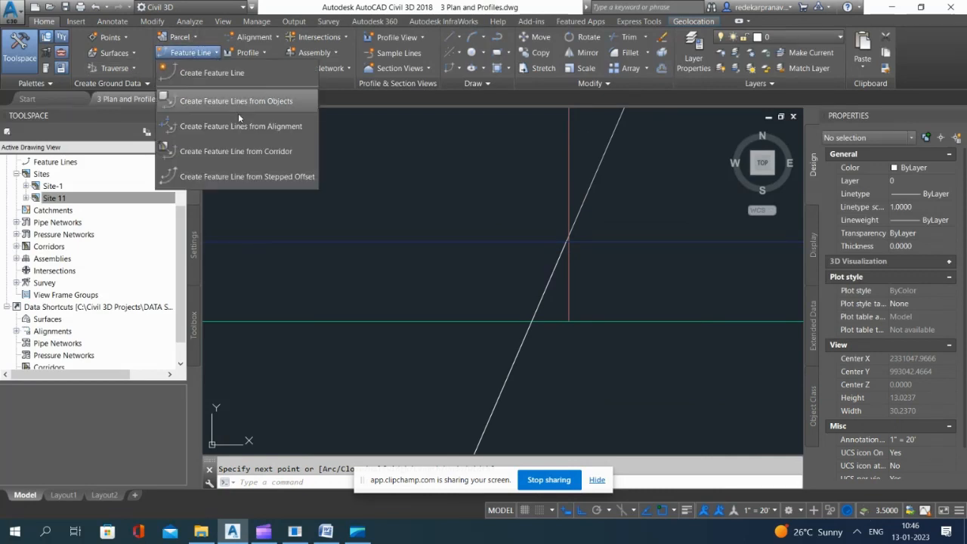
click(249, 101)
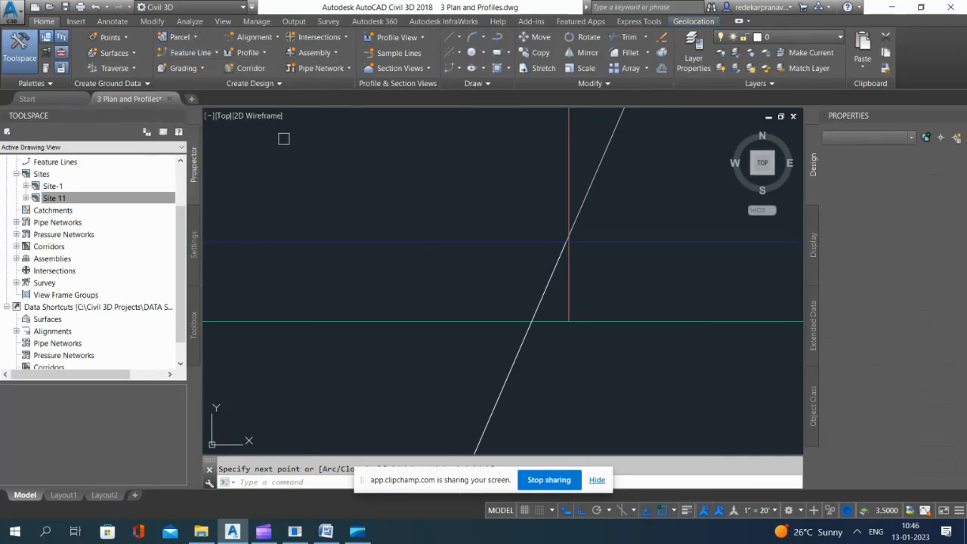
click(511, 365)
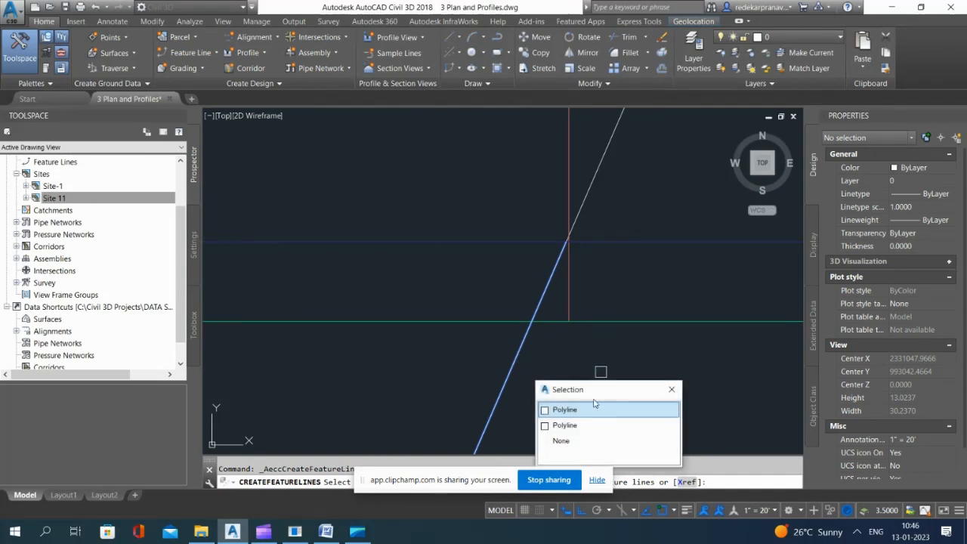
click(578, 411)
key(Return)
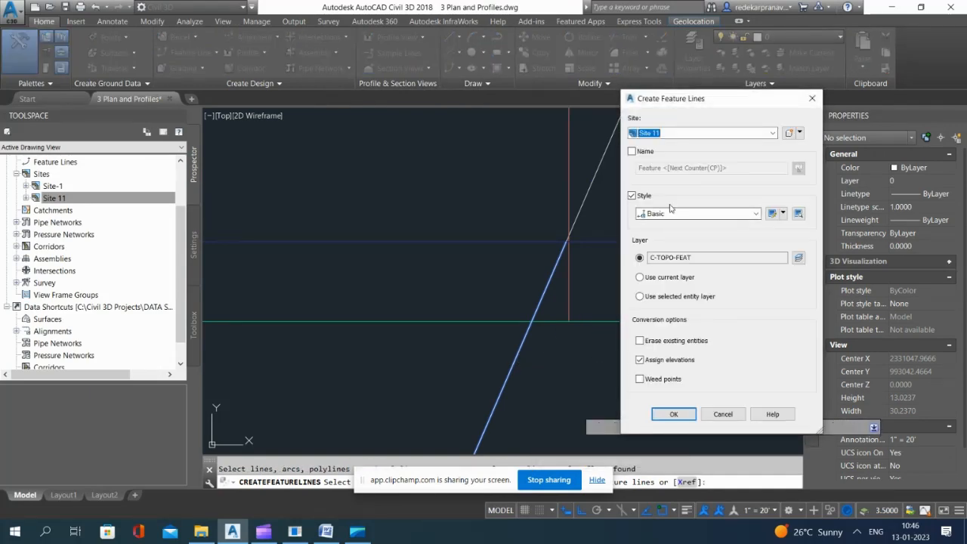
click(674, 414)
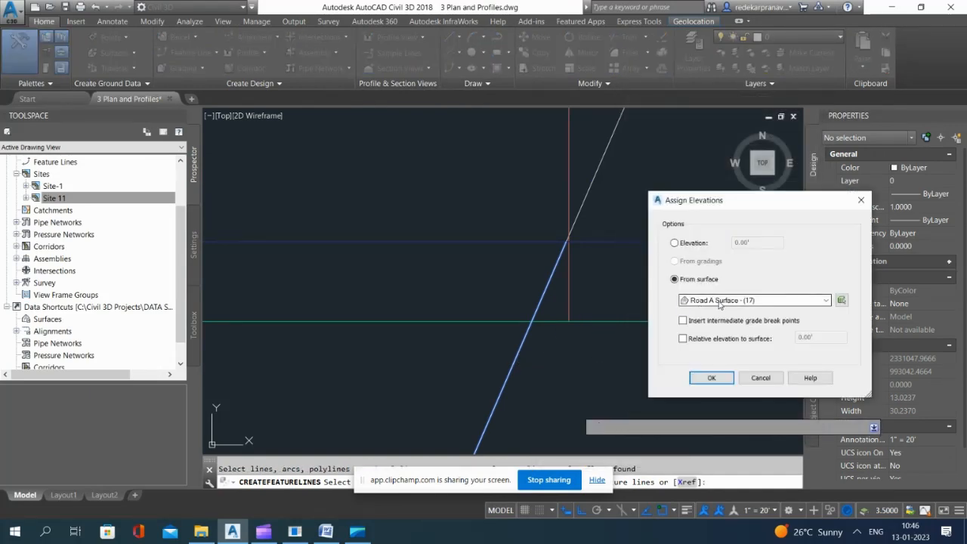
click(711, 377)
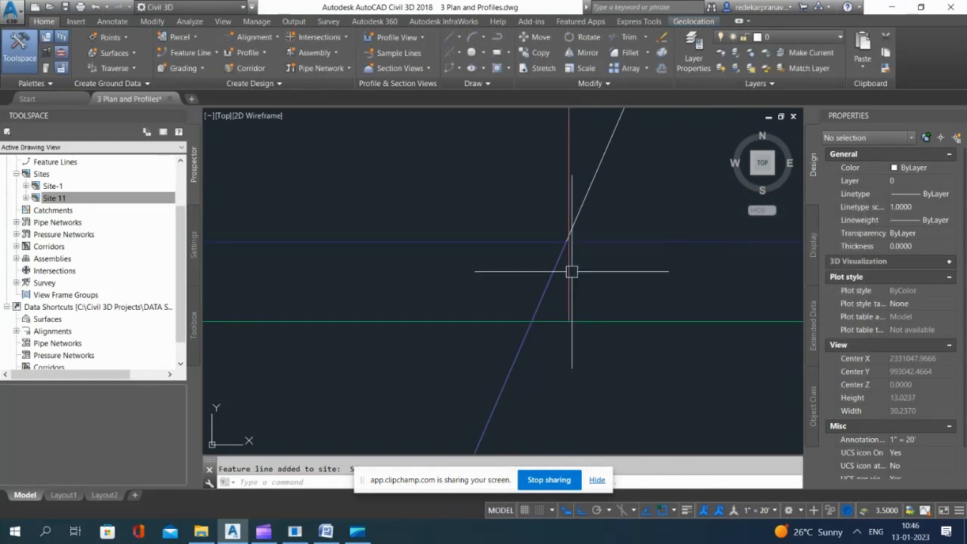
Step: Try to create a grading infill in the northern lot area between the rear feature line and Road A
scroll(571, 271, down, 15)
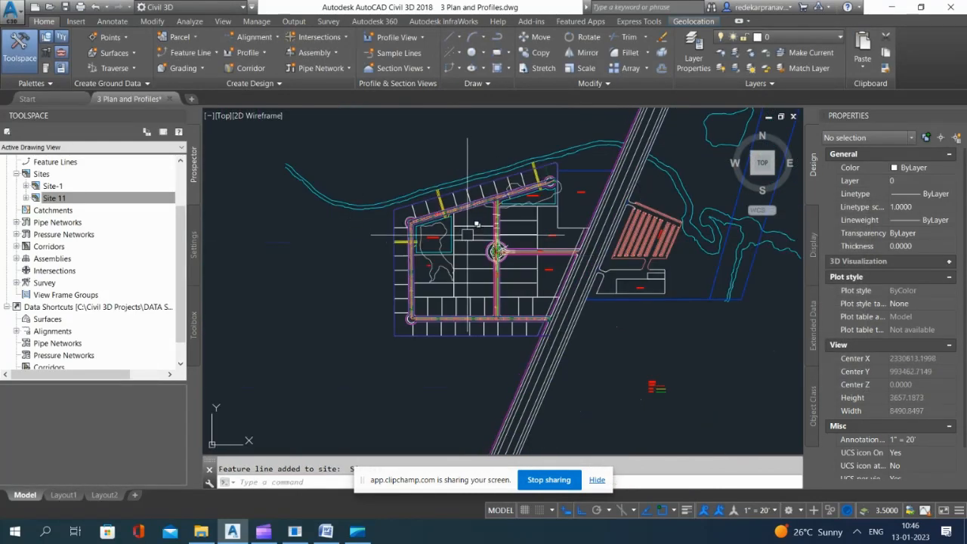
click(185, 68)
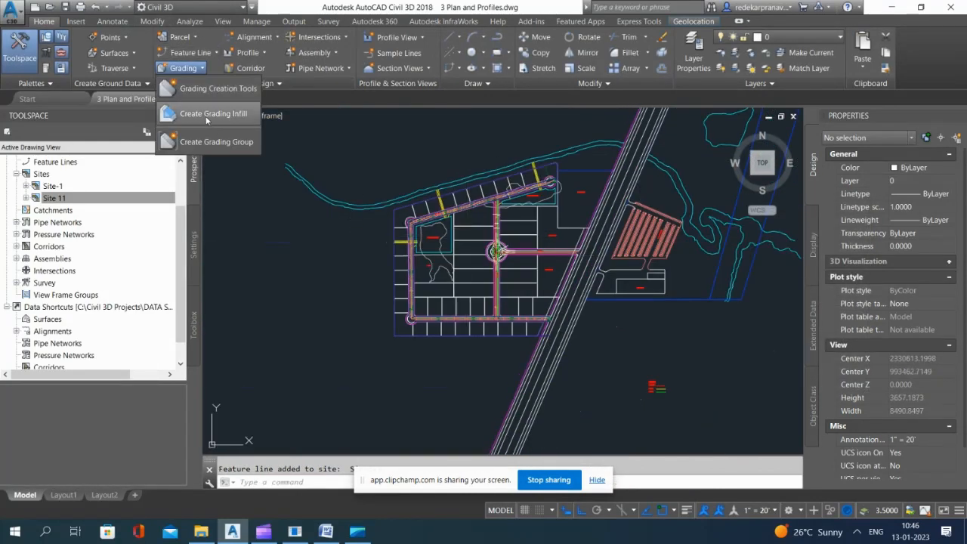
click(207, 115)
scroll(502, 200, up, 2)
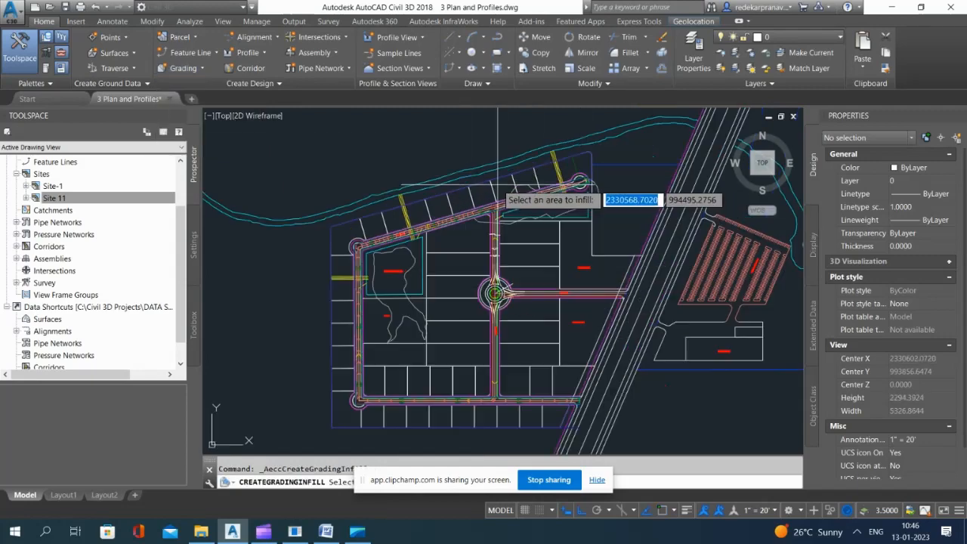
click(503, 187)
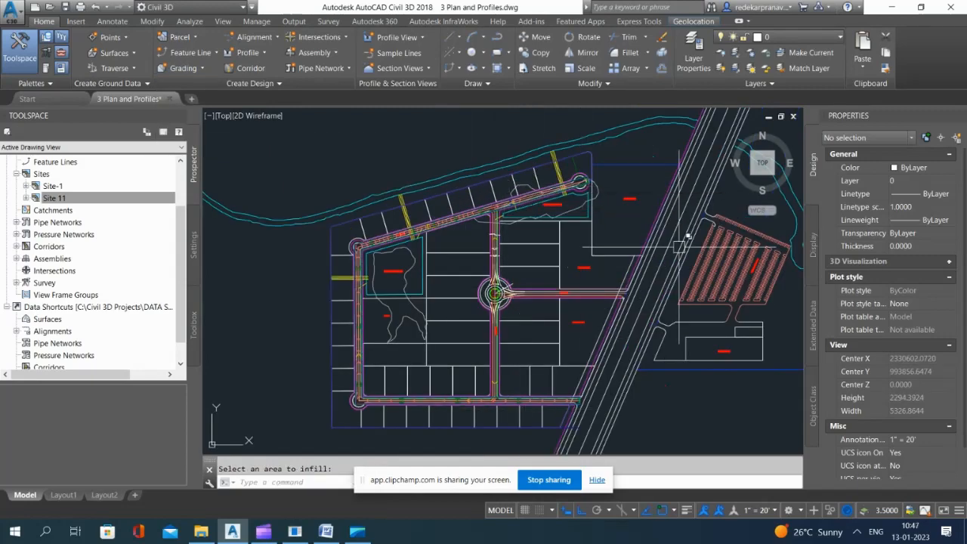
Step: Examine the joint where the rear feature line meets the northeast lot feature line
scroll(634, 182, up, 10)
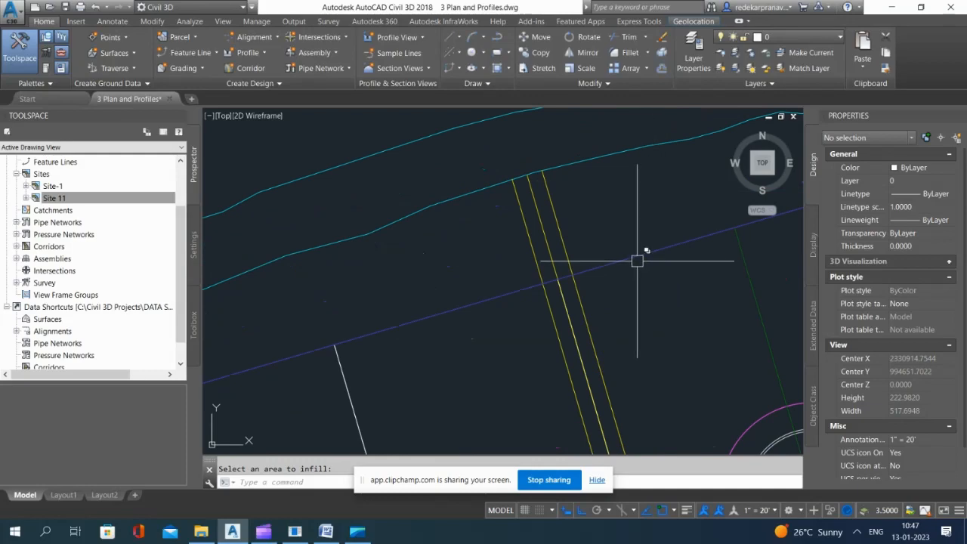
click(636, 261)
scroll(482, 216, down, 5)
scroll(482, 216, up, 2)
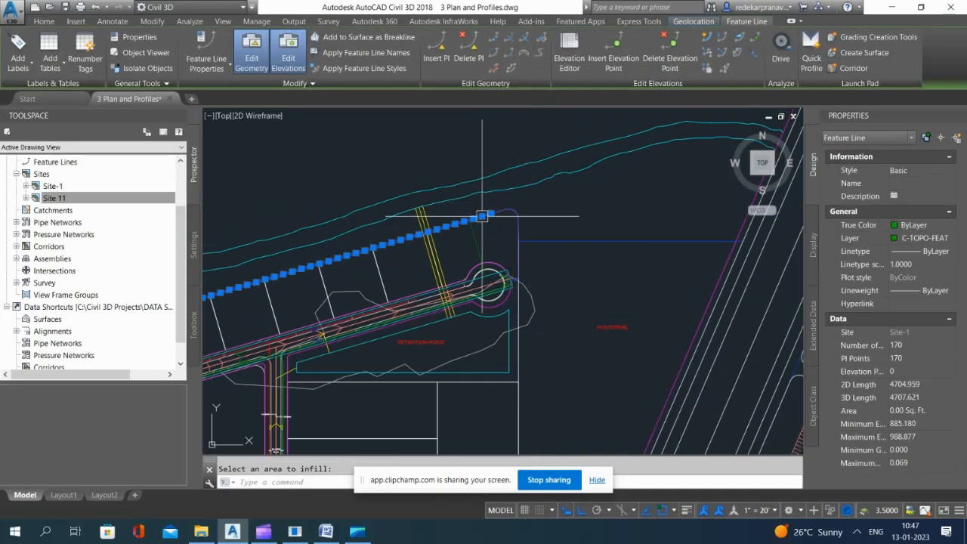
scroll(482, 216, up, 8)
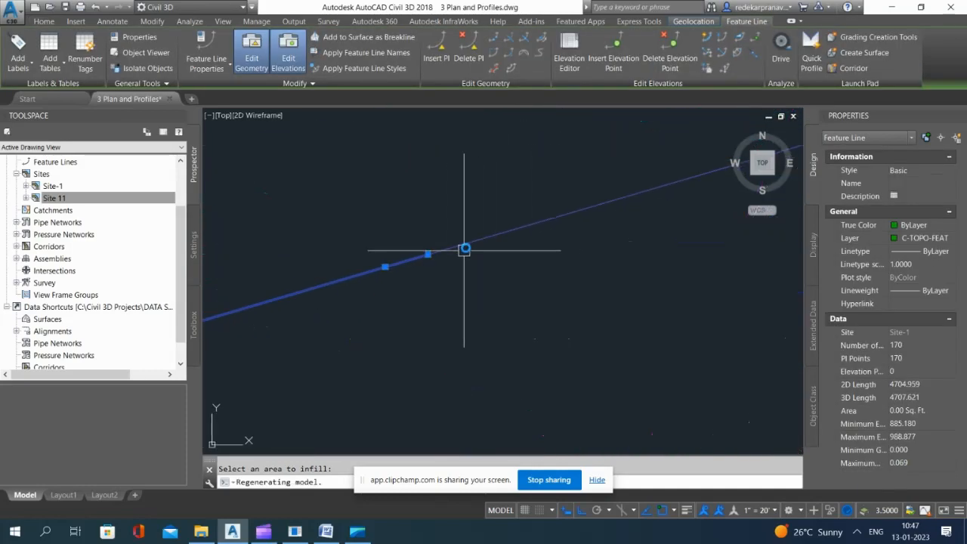
scroll(464, 250, up, 2)
click(471, 242)
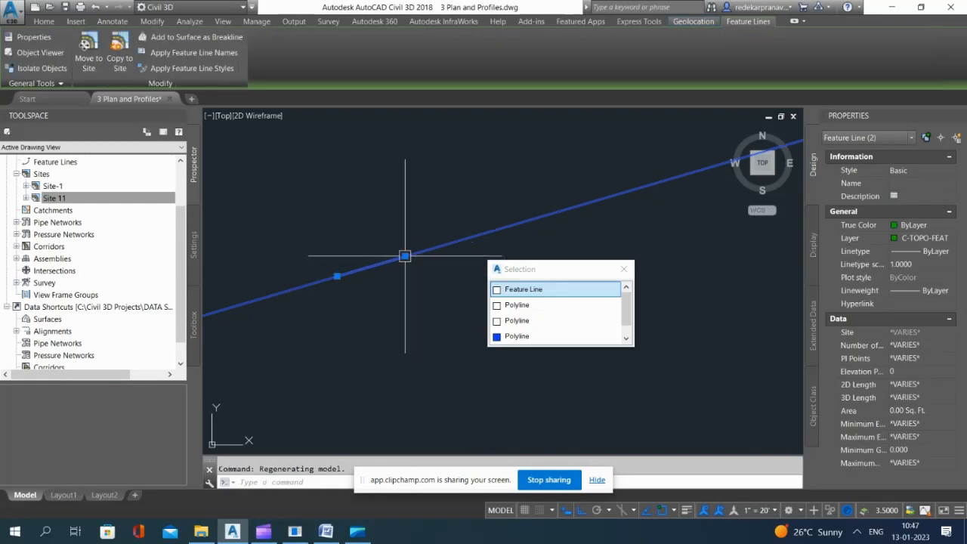
click(338, 276)
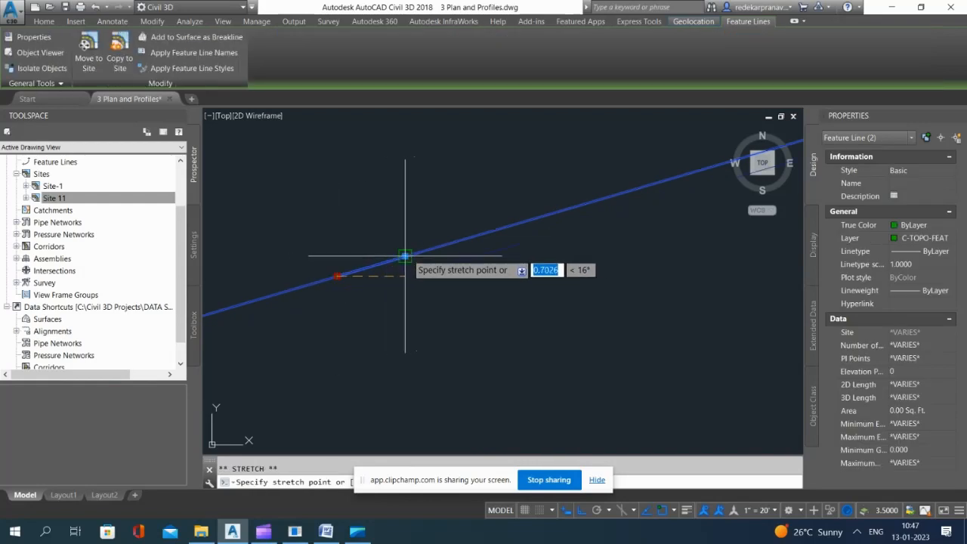
key(Escape)
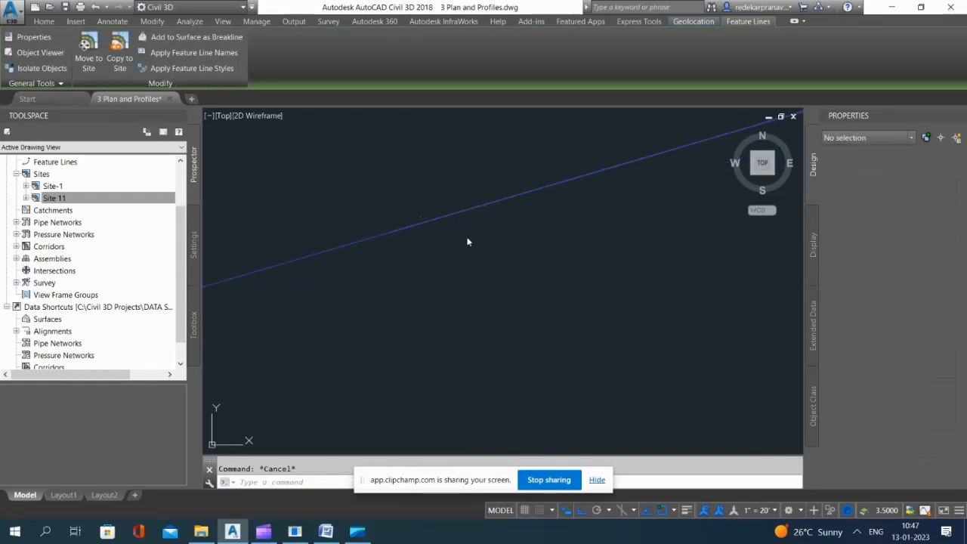
Step: Examine the extent of the northeast feature line and its end at Road A's northeast cul-de-sac
scroll(485, 200, down, 4)
scroll(476, 184, down, 4)
click(483, 193)
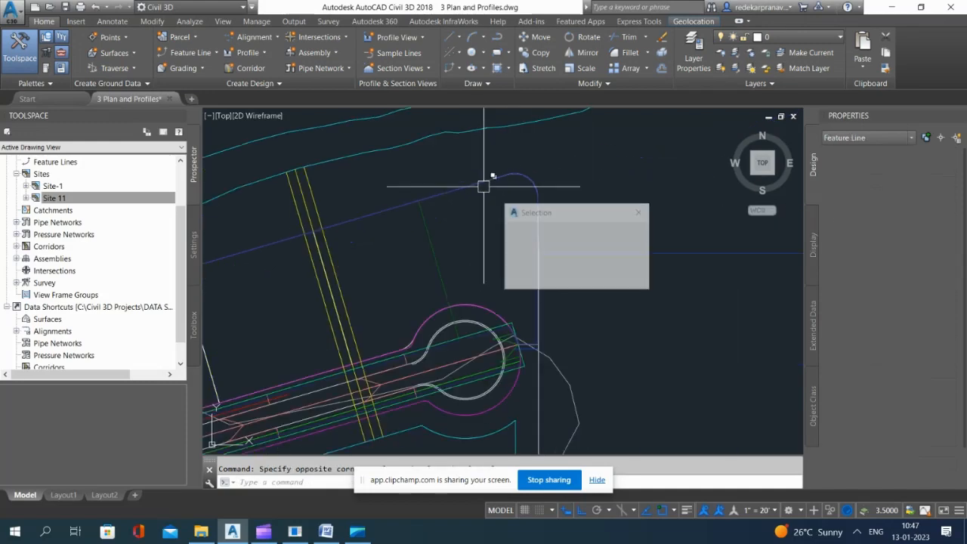
click(540, 235)
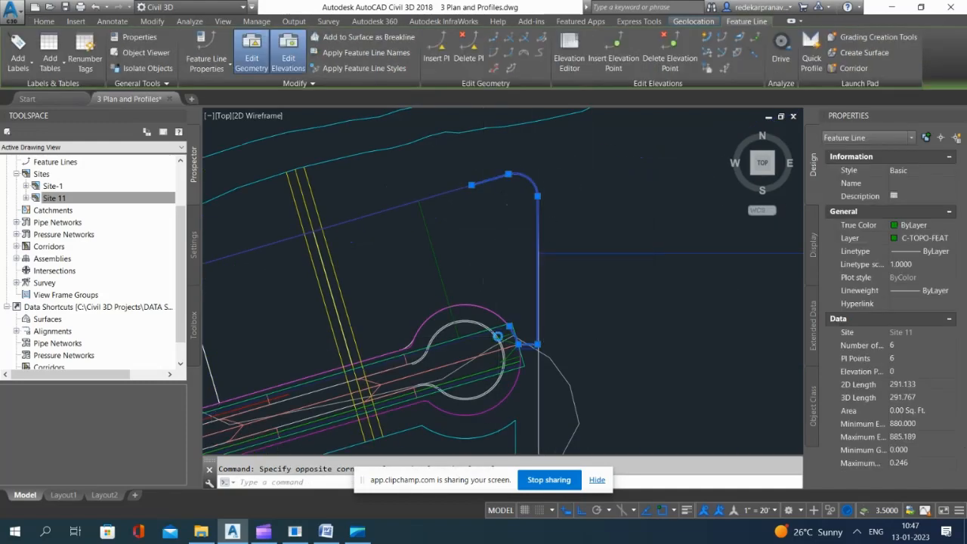
scroll(552, 302, up, 6)
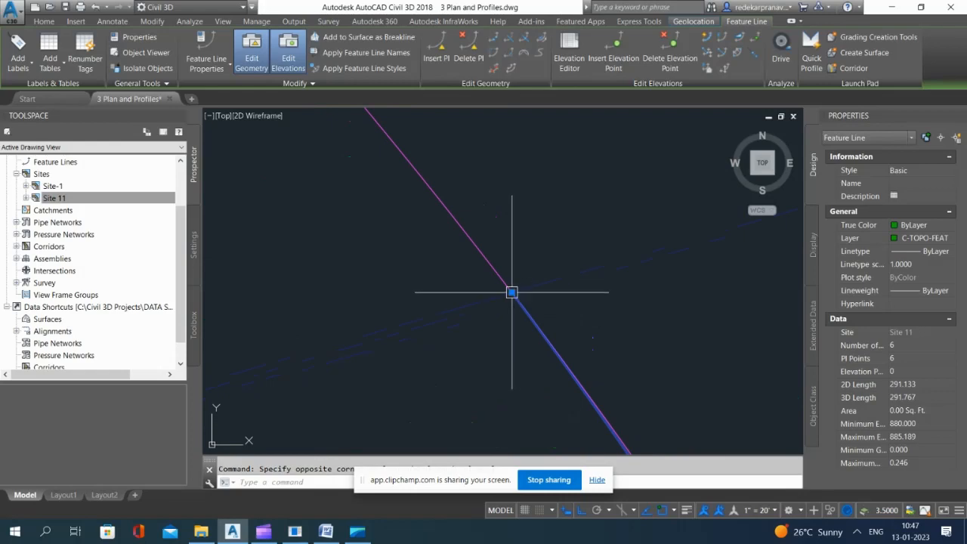
click(512, 292)
scroll(540, 184, down, 6)
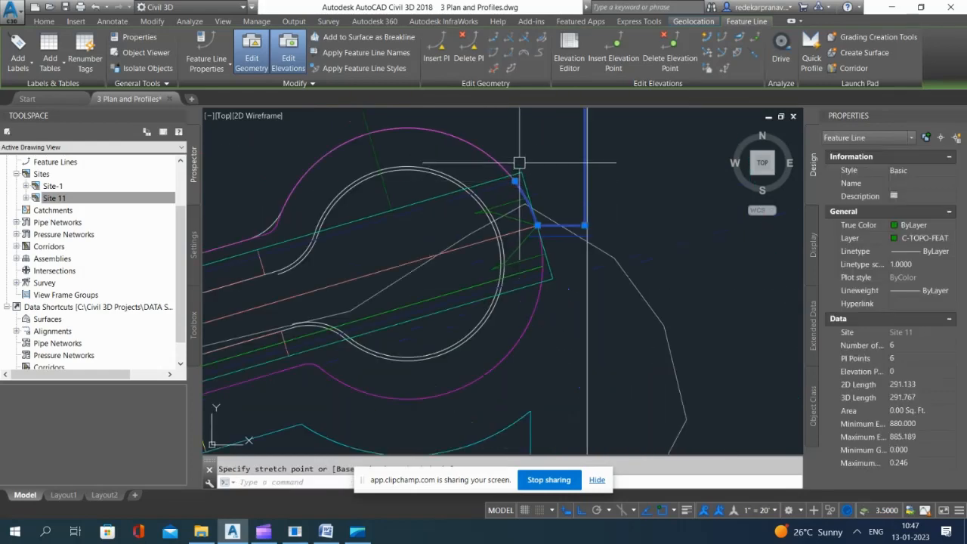
scroll(528, 176, down, 10)
key(Escape)
Step: Thaw all layers and turn off the layer of the aerial map image
scroll(497, 232, up, 3)
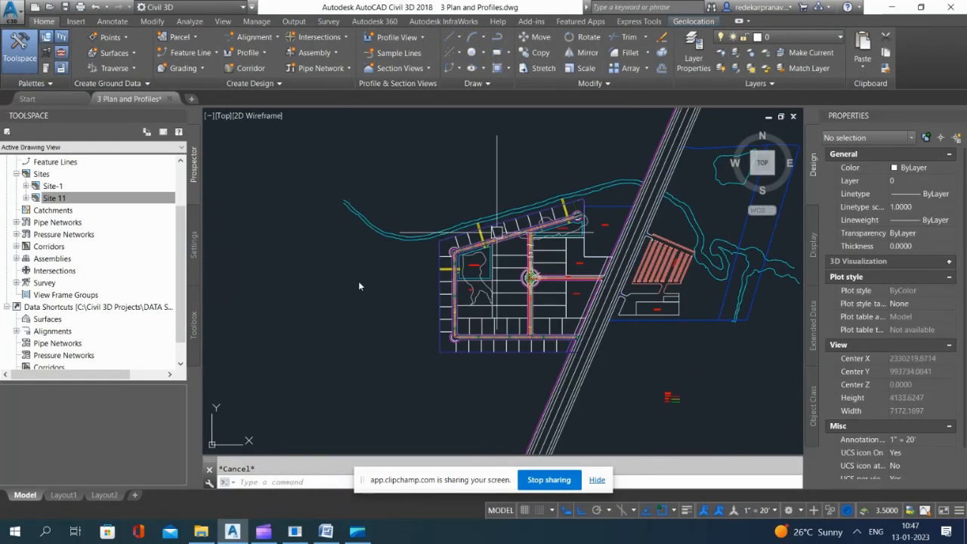
click(750, 69)
click(750, 69)
scroll(420, 418, down, 2)
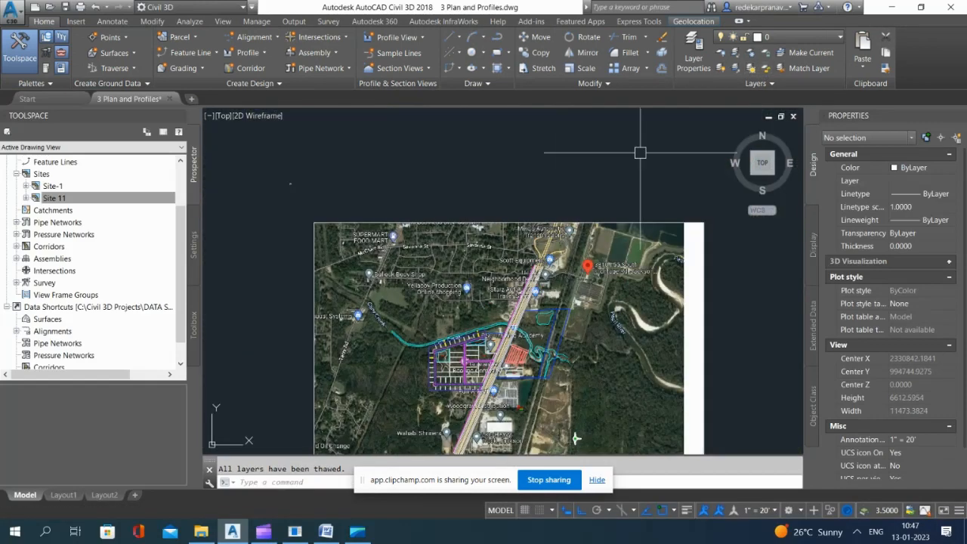
click(720, 53)
click(669, 219)
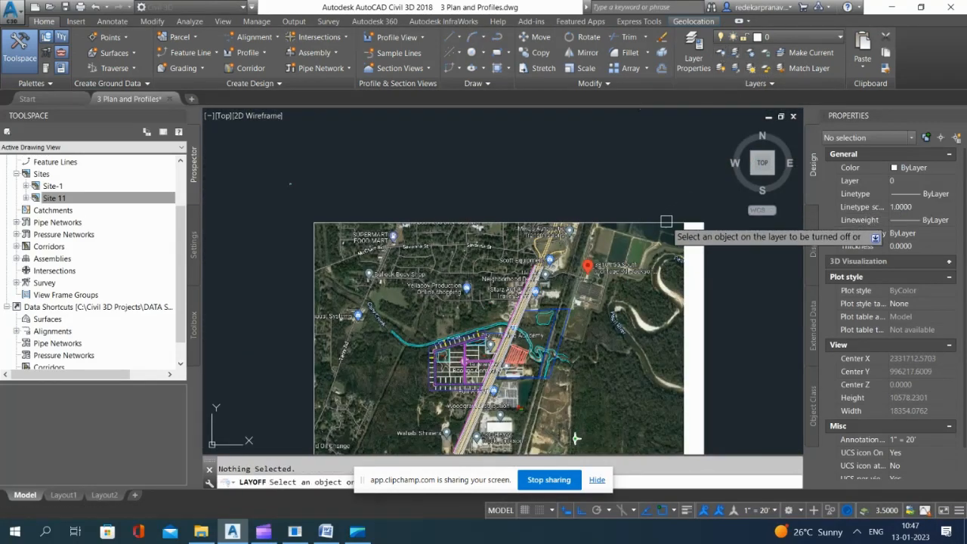
click(665, 222)
scroll(484, 345, up, 5)
scroll(448, 358, up, 2)
key(Escape)
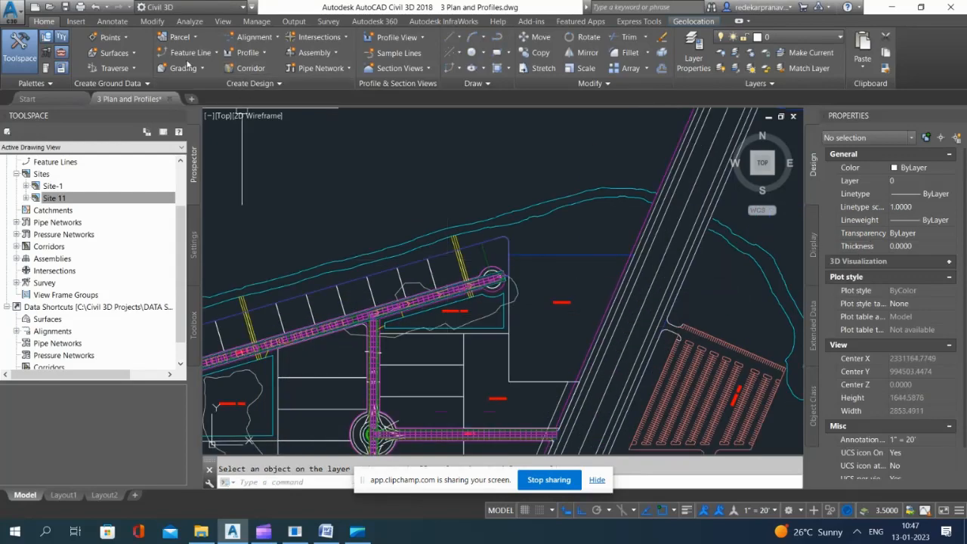
Step: Create a grading group named LOt in Site 11 with automatic surface creation, using the Contours 1' and 5' (Design) style
click(183, 68)
click(204, 85)
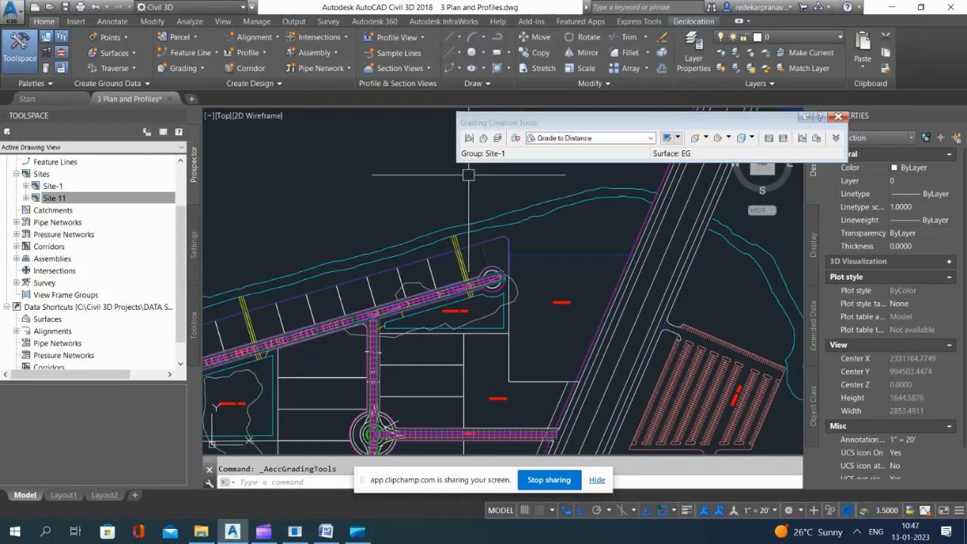
click(468, 138)
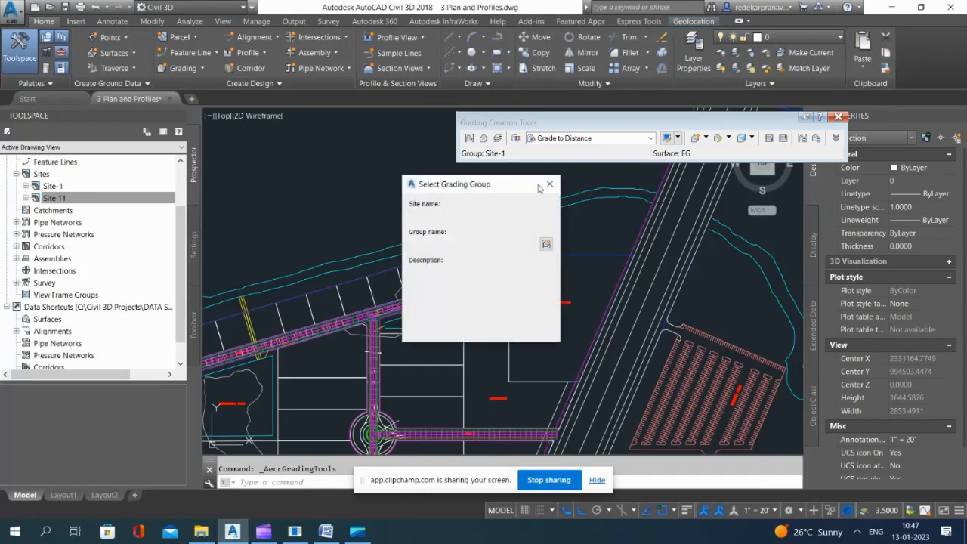
click(531, 215)
click(440, 237)
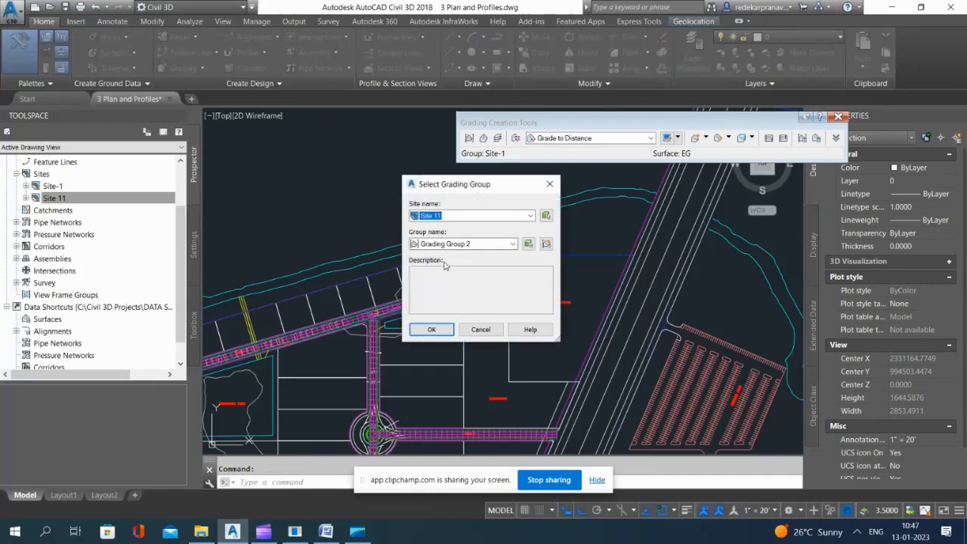
click(512, 244)
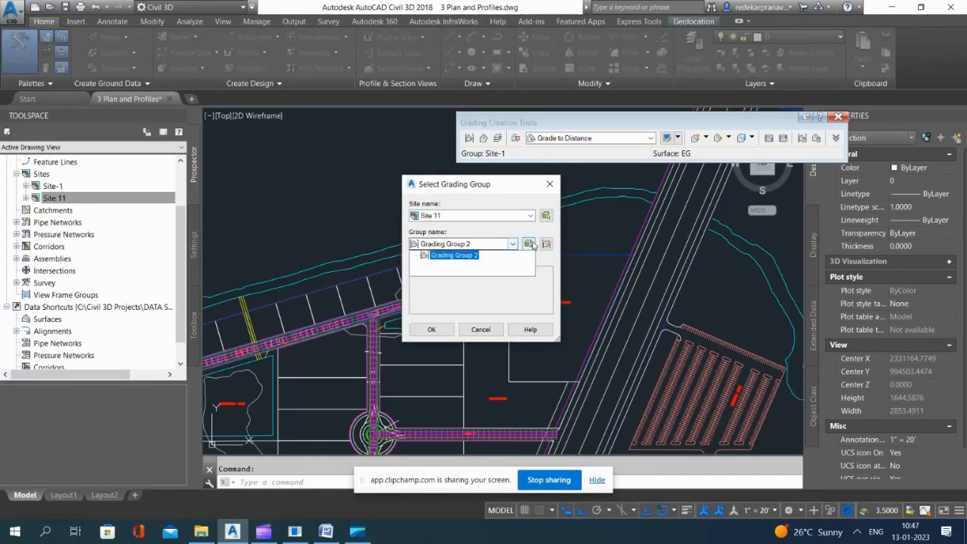
click(546, 244)
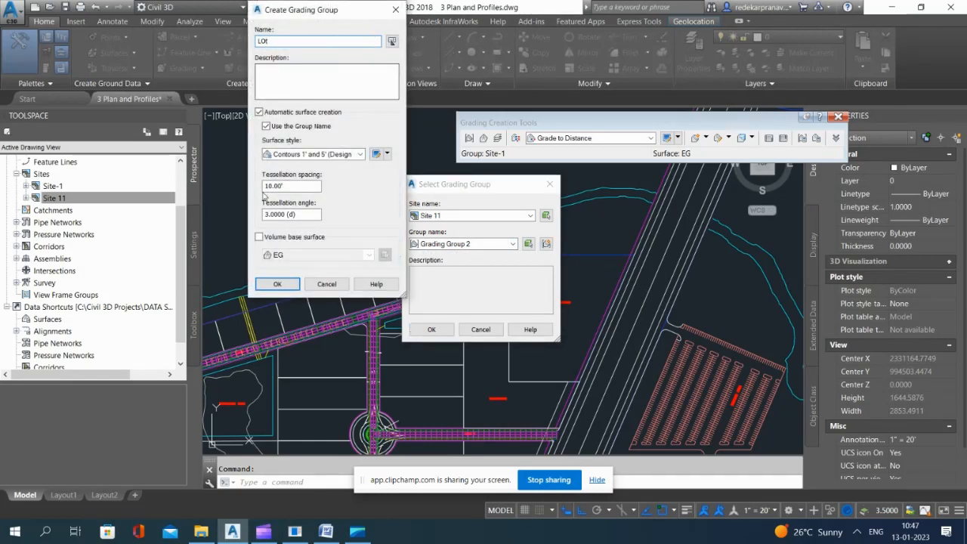
click(276, 285)
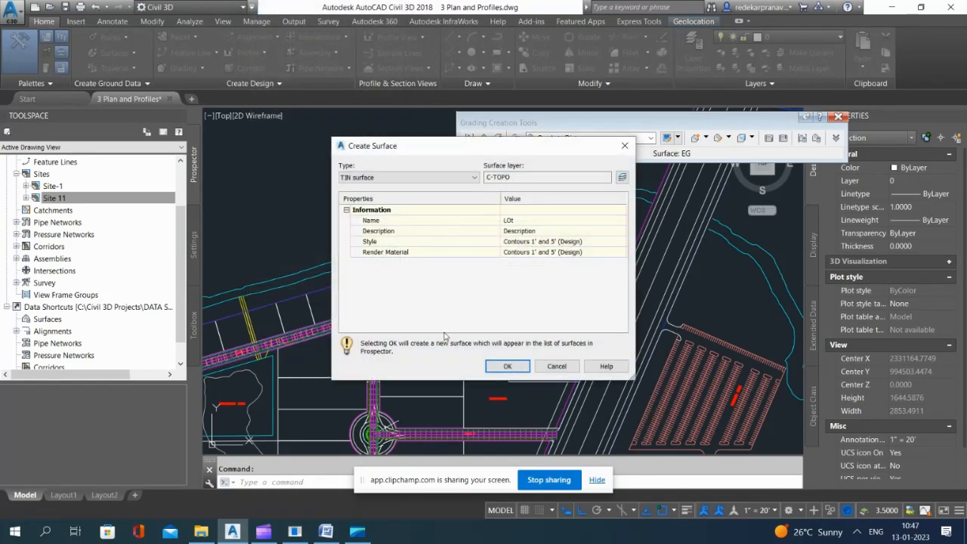
click(509, 366)
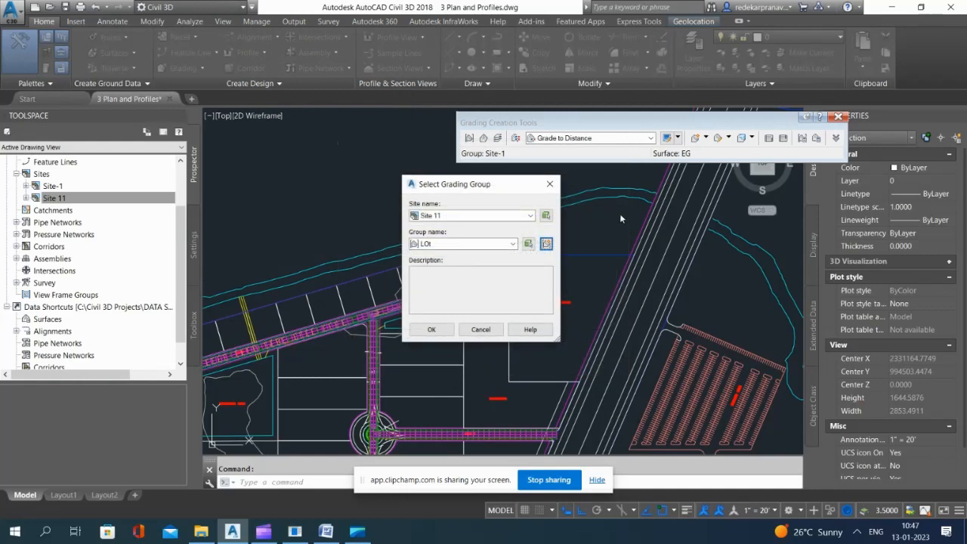
click(431, 330)
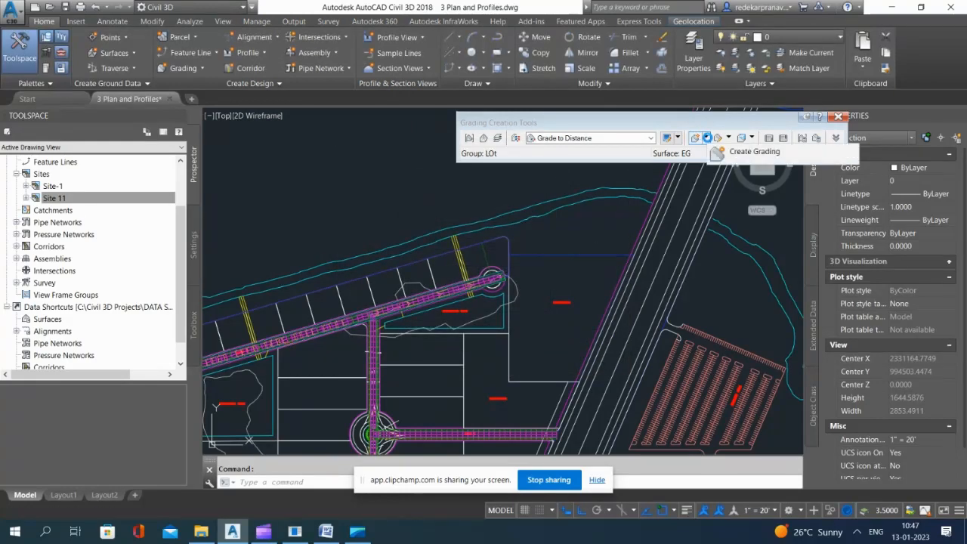
Step: Try to create a grading infill in the LOt group for the outer lot area beside Road A
click(729, 138)
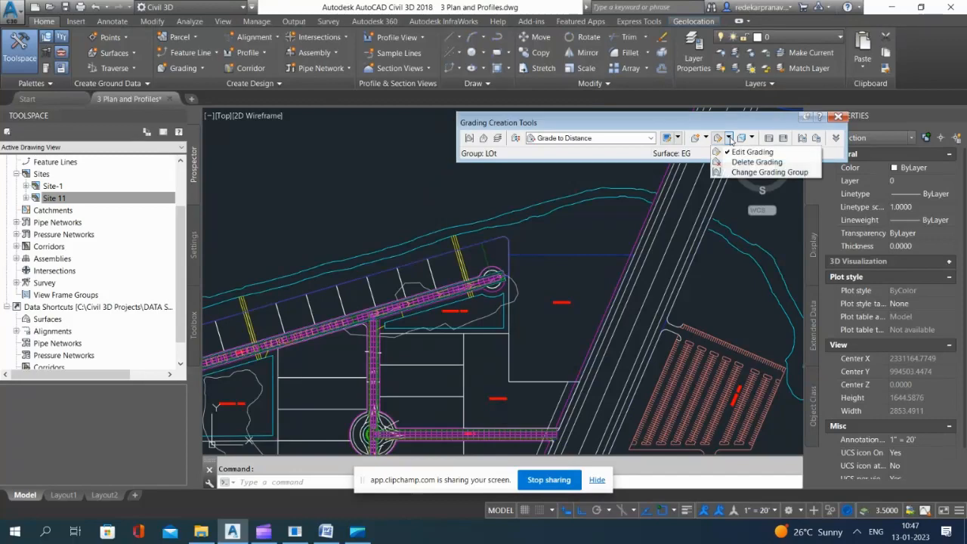
click(704, 138)
click(725, 182)
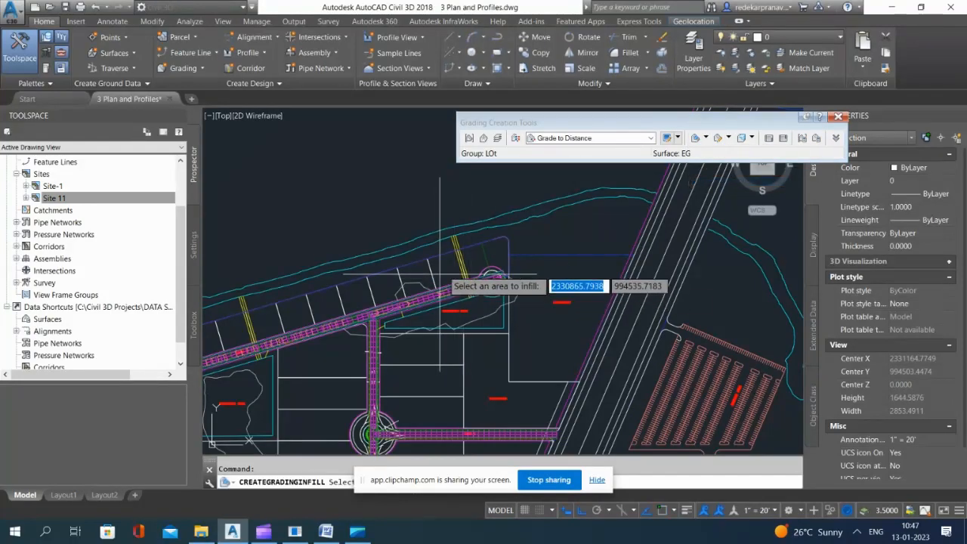
scroll(454, 266, down, 5)
scroll(499, 272, up, 8)
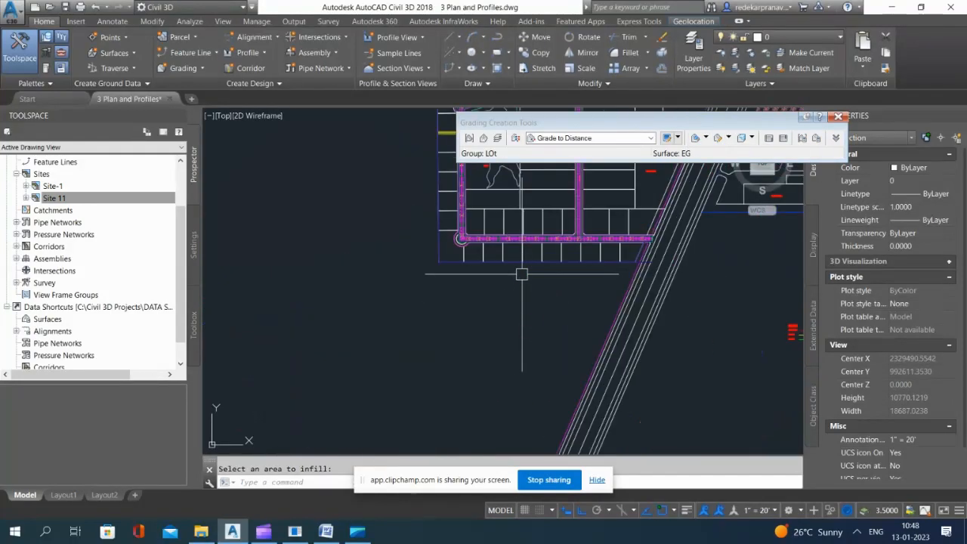
scroll(490, 270, down, 6)
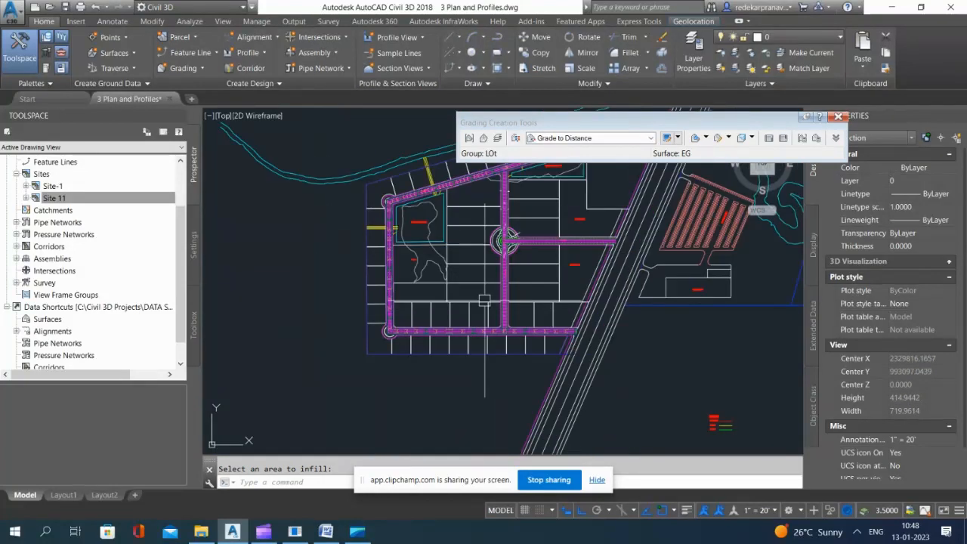
scroll(435, 299, up, 6)
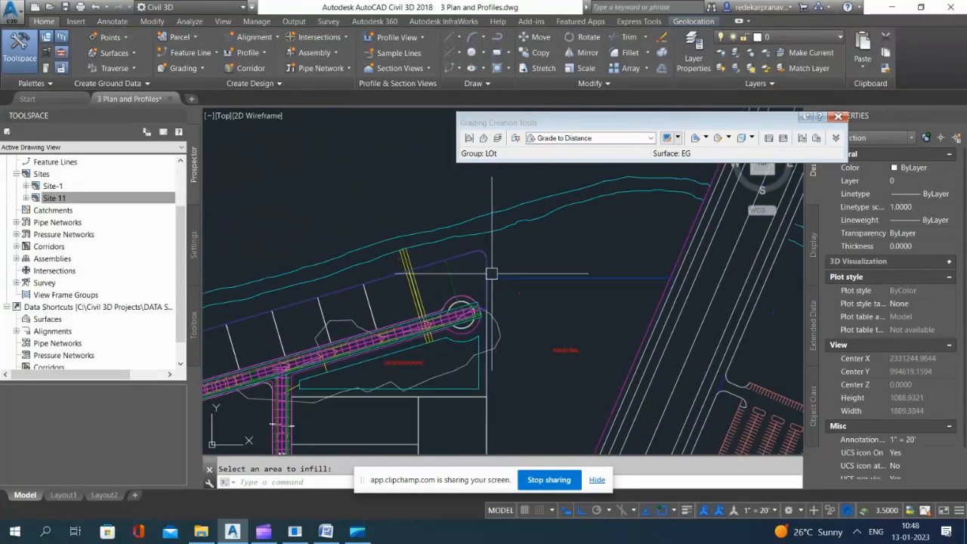
scroll(530, 243, up, 3)
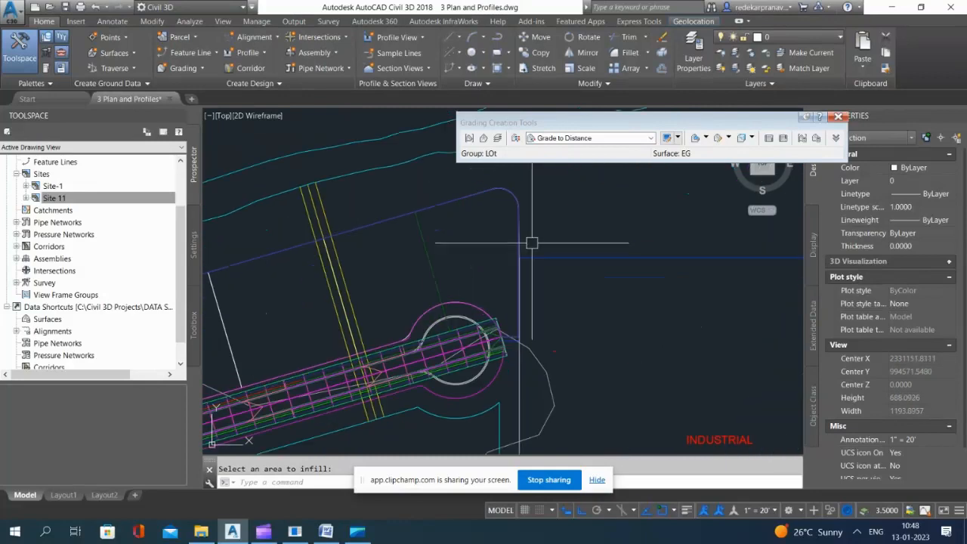
Step: Delete the northeast lot feature line and one of the polylines overlapping it
click(523, 218)
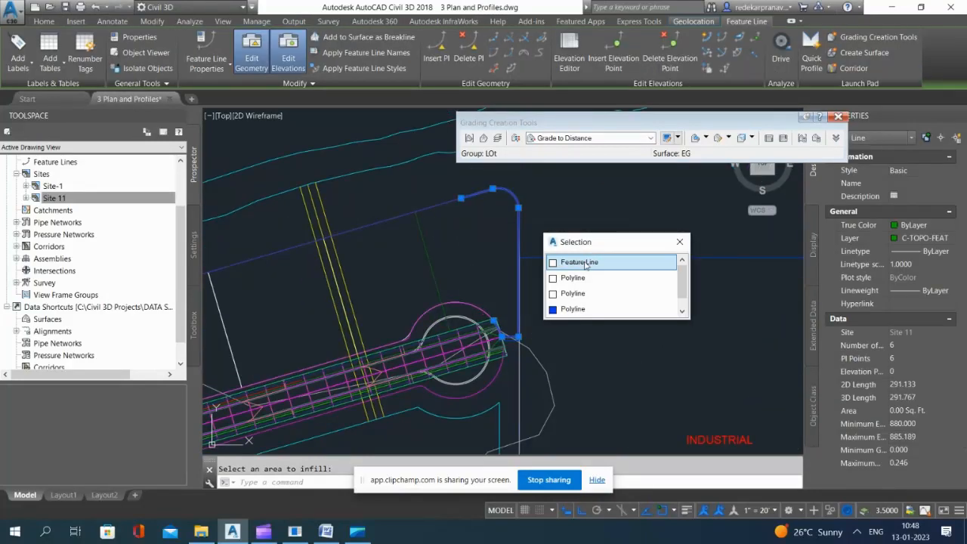
click(586, 261)
key(Delete)
click(517, 211)
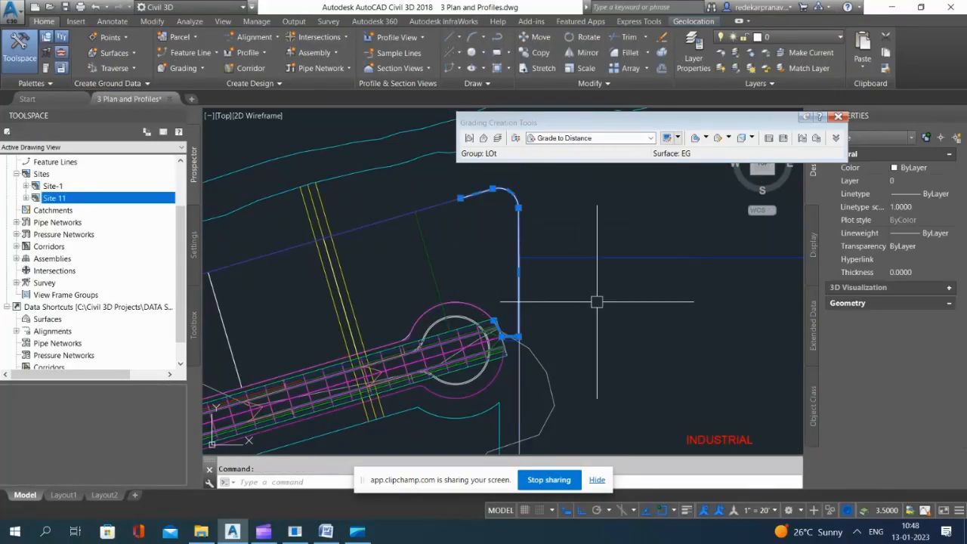
key(Delete)
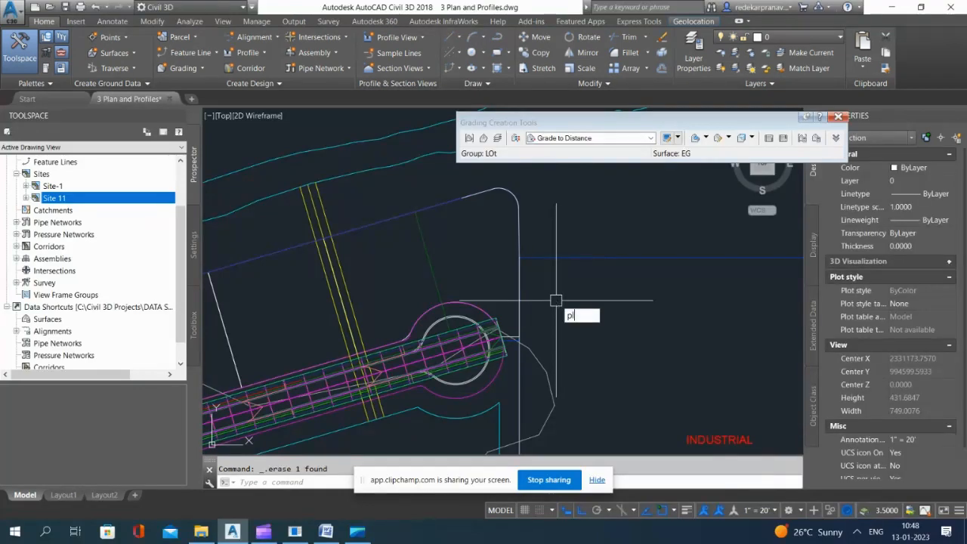
Step: Draw a polyline from Road A's northeast corridor end to the outer lot corner where the blue boundary meets the curved line
key(Return)
scroll(556, 300, up, 10)
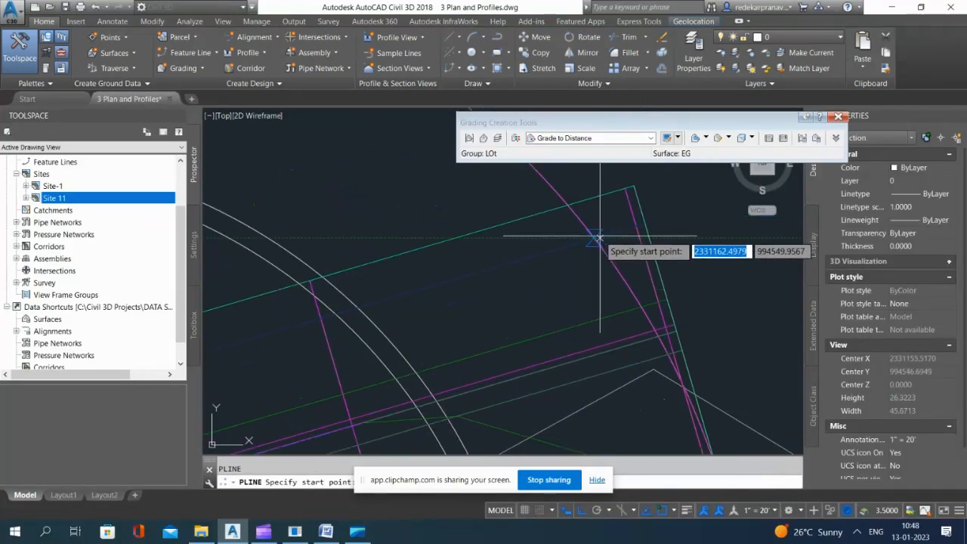
click(636, 225)
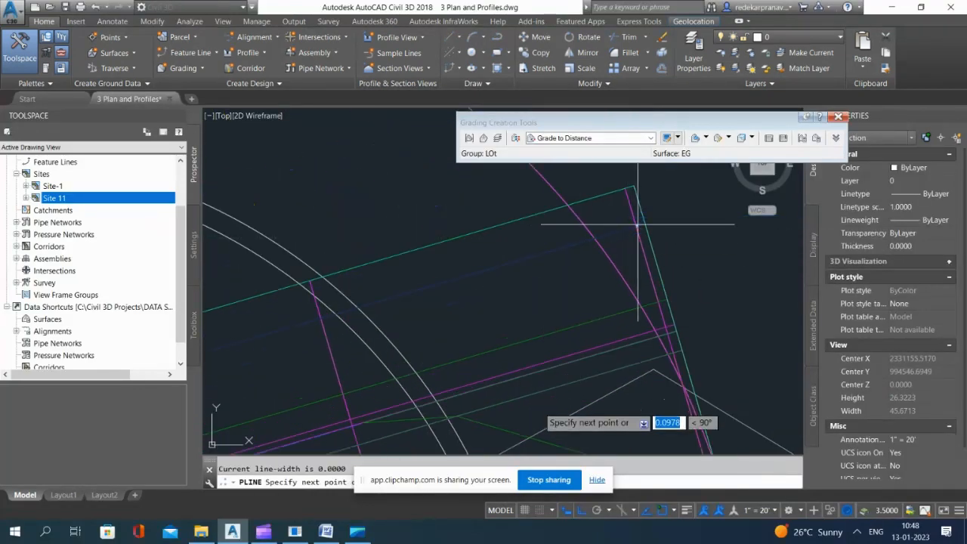
scroll(514, 370, down, 5)
scroll(541, 334, up, 4)
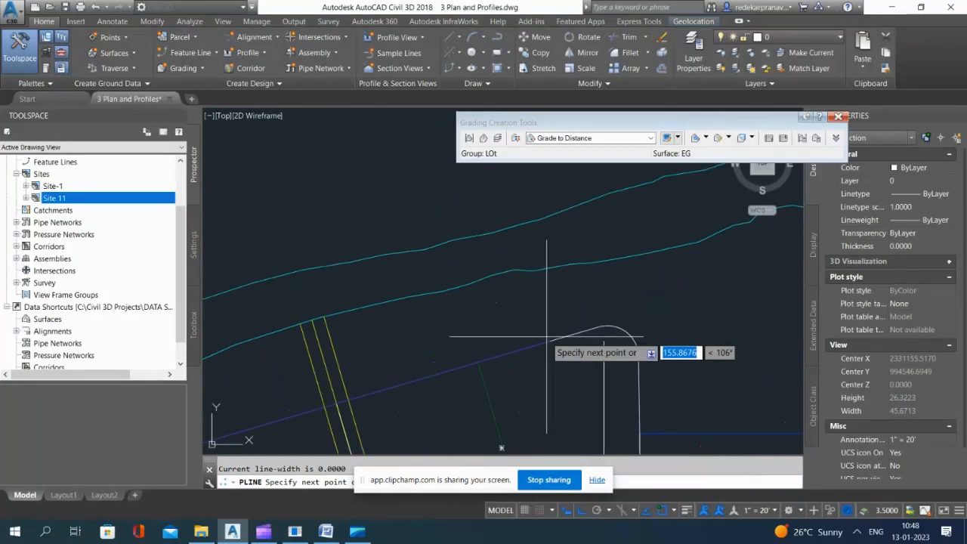
click(548, 341)
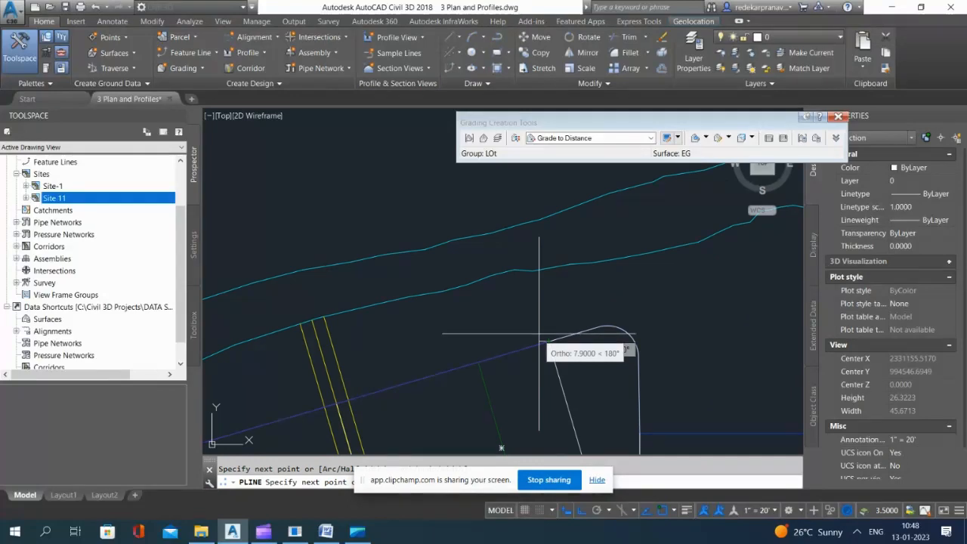
scroll(442, 253, down, 2)
key(Return)
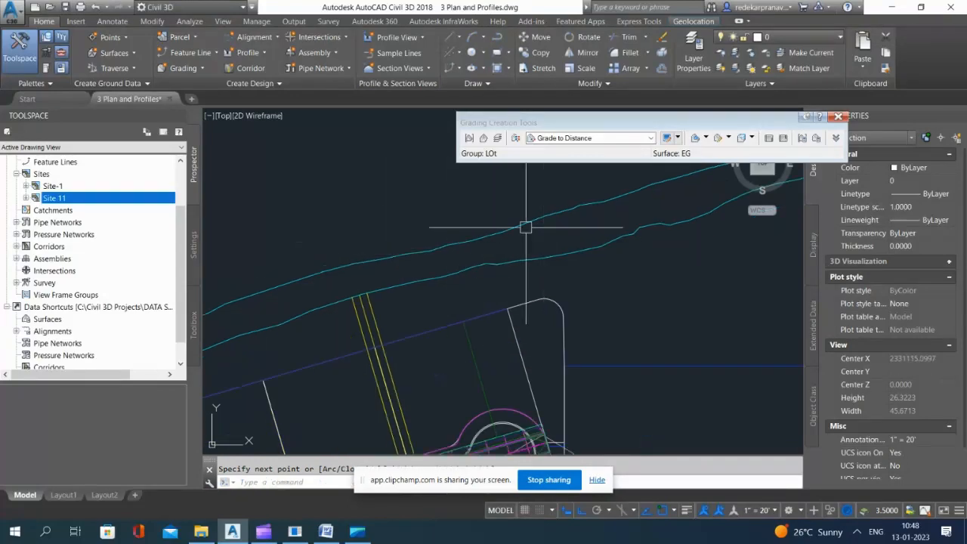
Step: Delete the short slanted feature line closing the southeast lot below Road A's eastern end
scroll(526, 227, down, 5)
scroll(503, 416, up, 3)
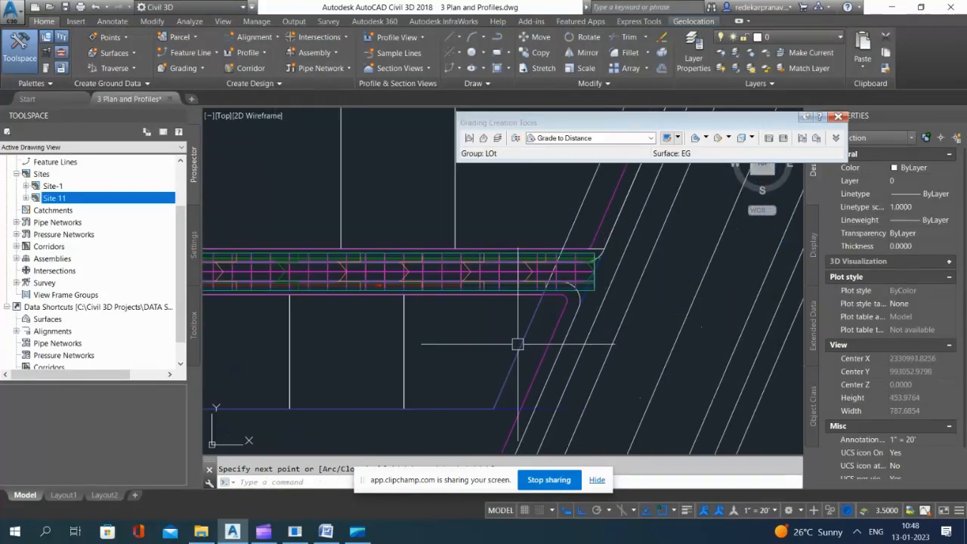
click(523, 346)
click(576, 391)
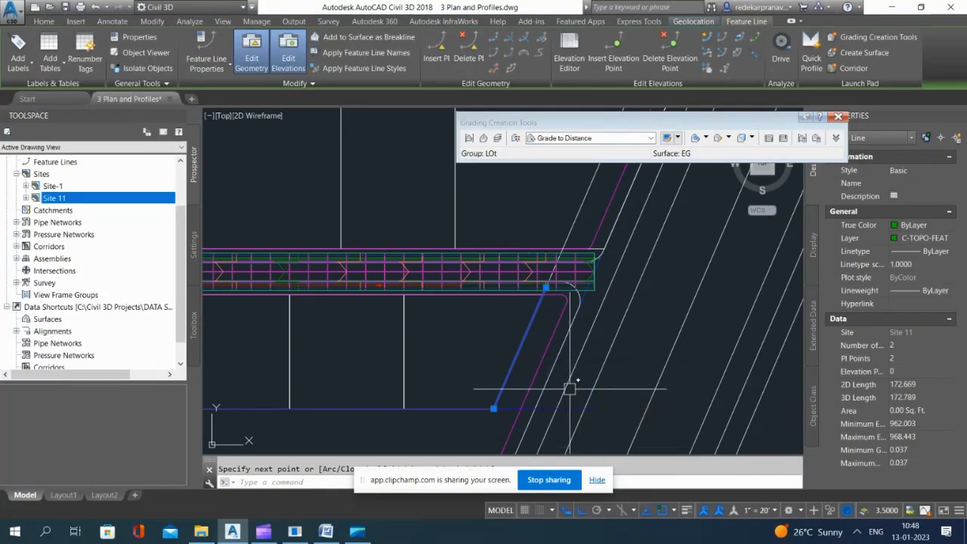
key(Delete)
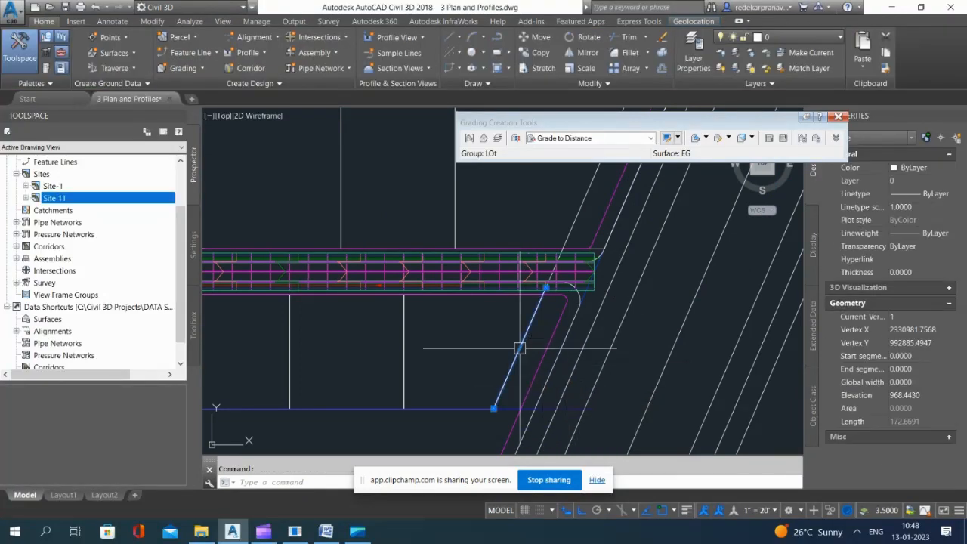
Step: Draw a polyline from the southeast lot corner along the slanted lot line into Road A's corridor and close the grading creation tools
text(pl)
key(Return)
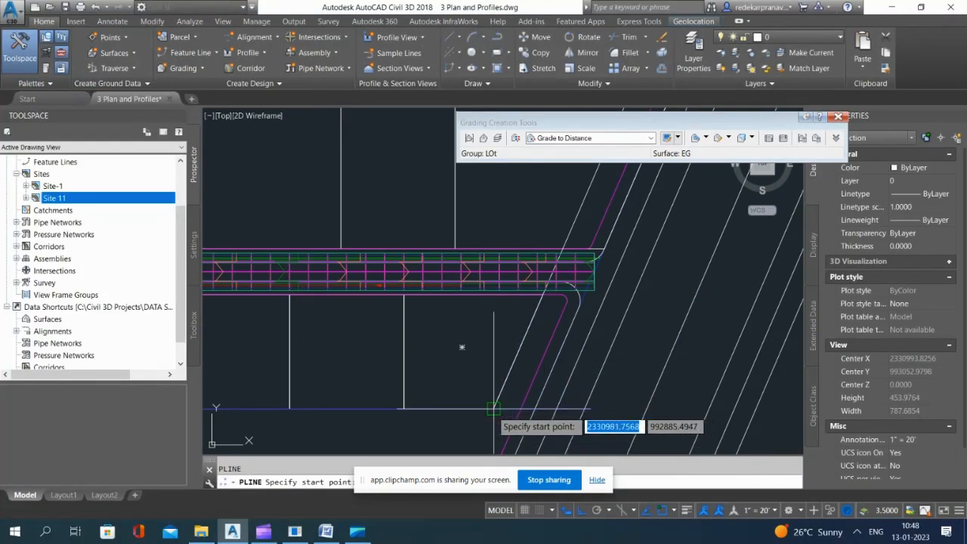
click(494, 408)
scroll(561, 301, up, 3)
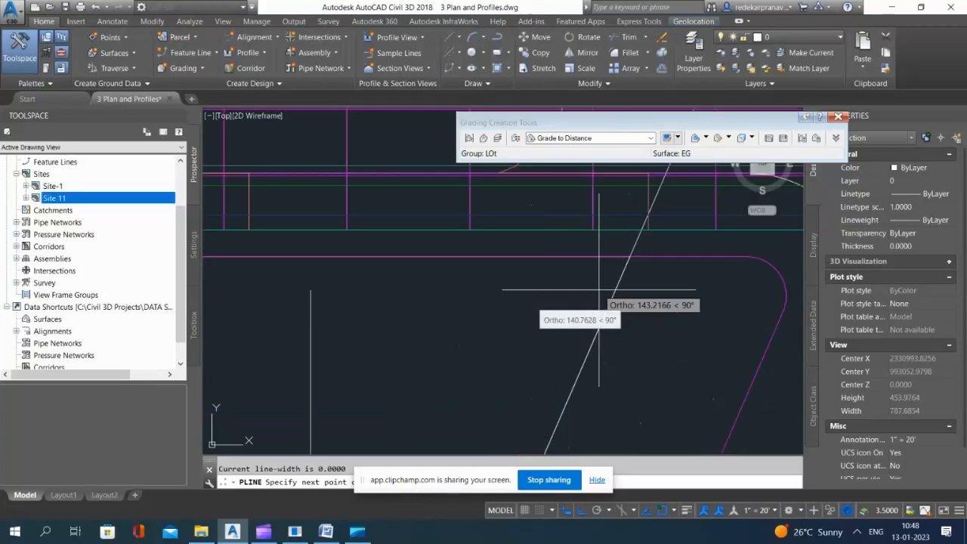
scroll(650, 219, up, 4)
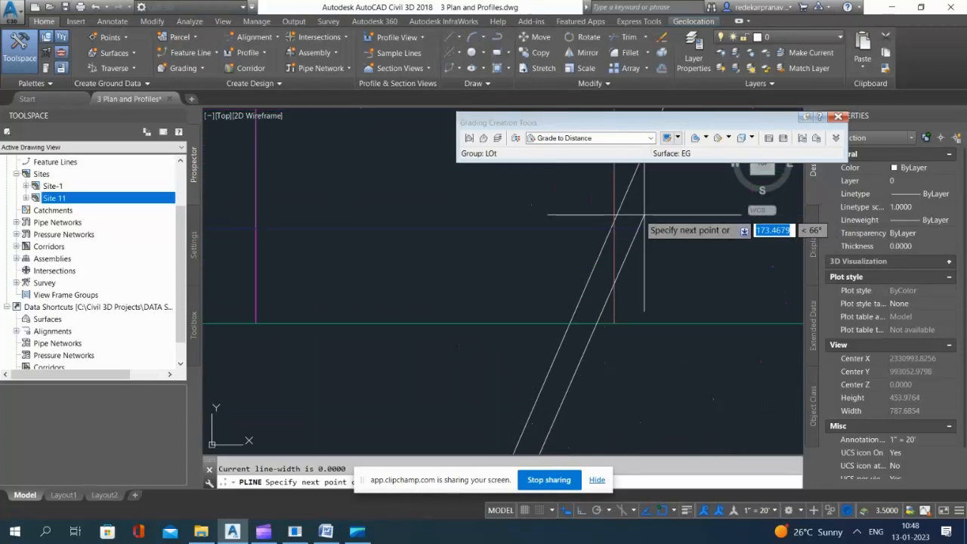
shift+right_click(538, 250)
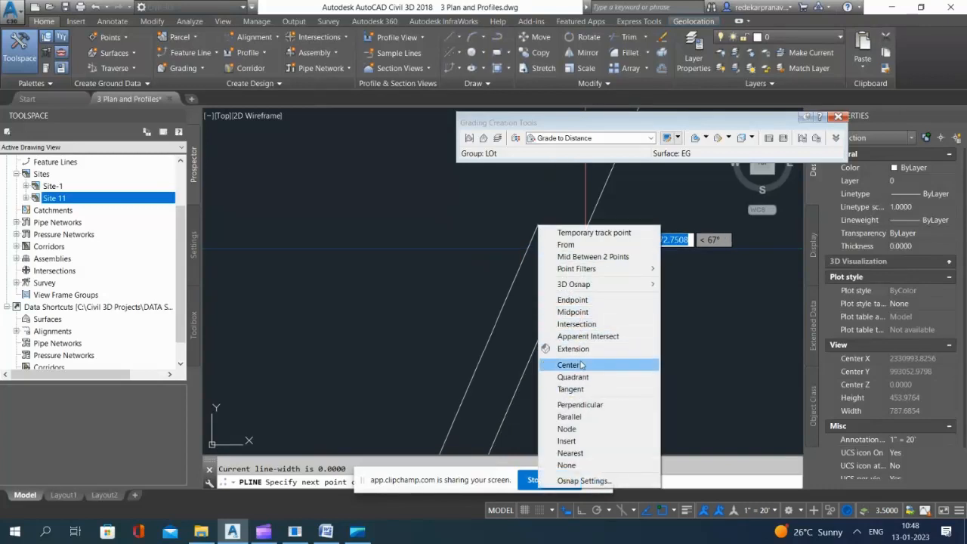
click(577, 324)
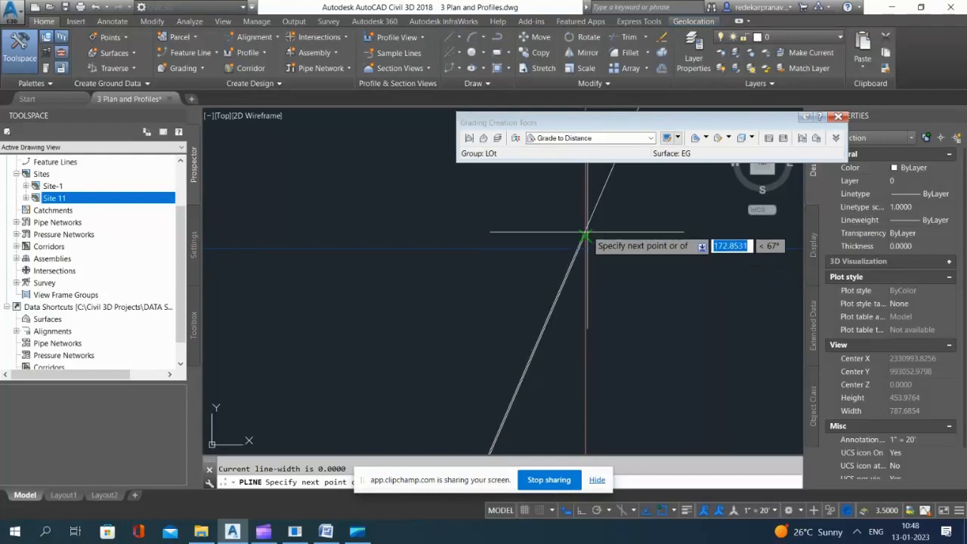
click(595, 219)
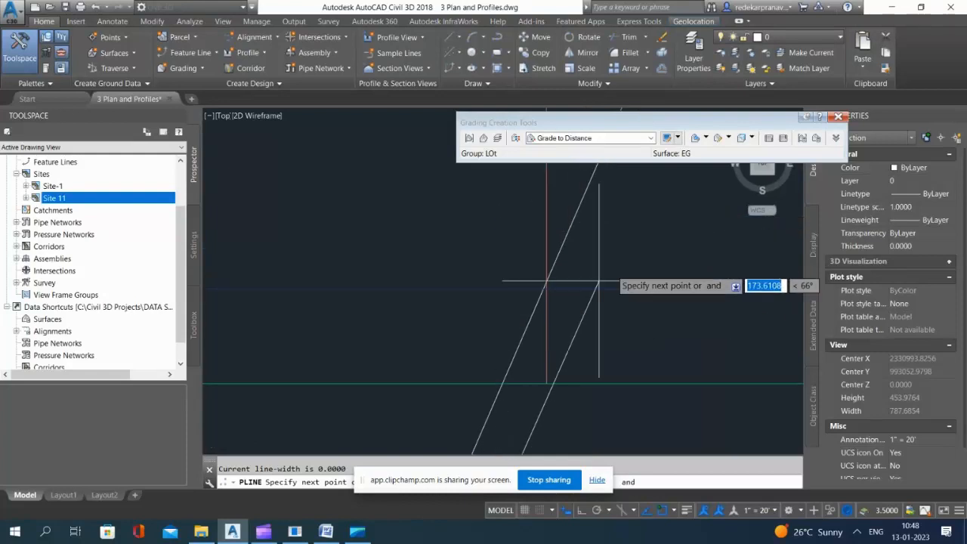
click(574, 220)
click(598, 238)
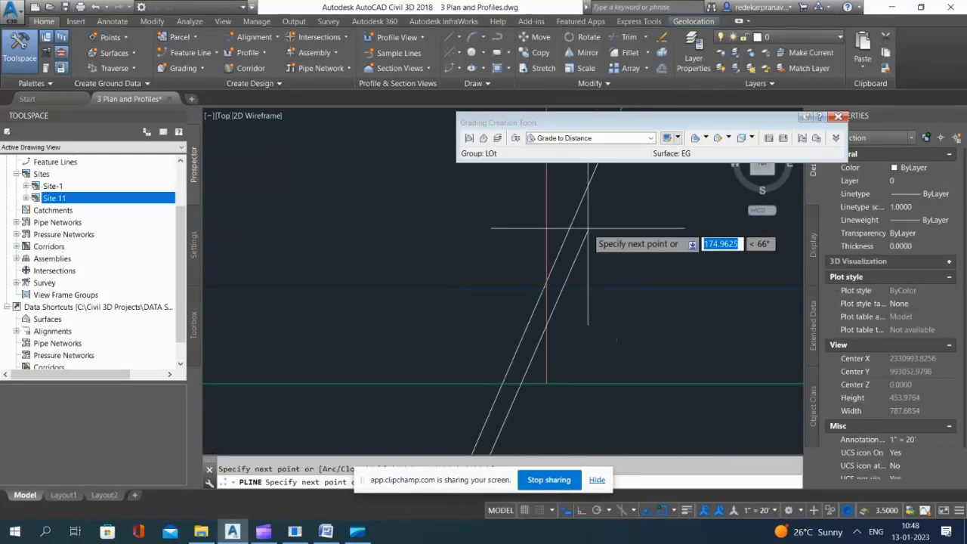
click(572, 226)
scroll(570, 227, down, 4)
scroll(495, 356, up, 8)
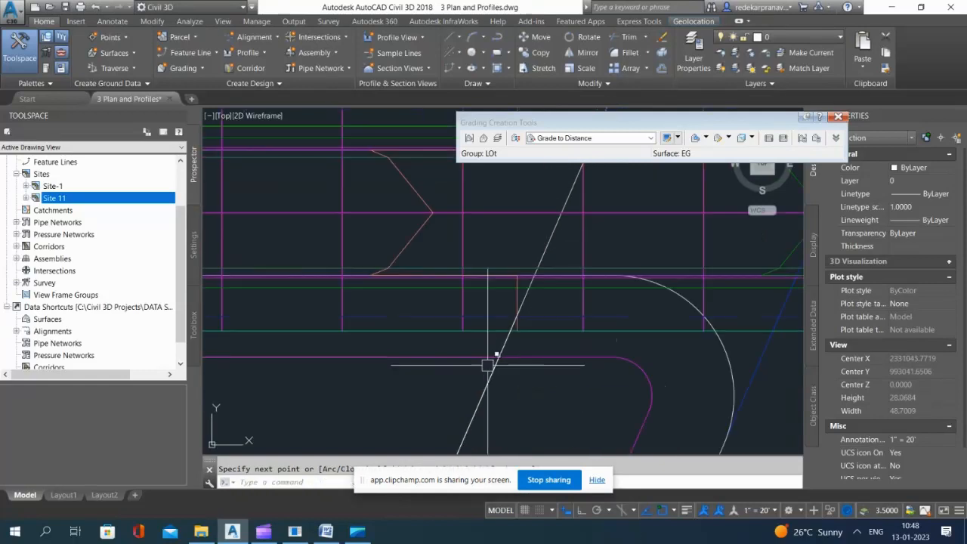
key(Return)
click(836, 117)
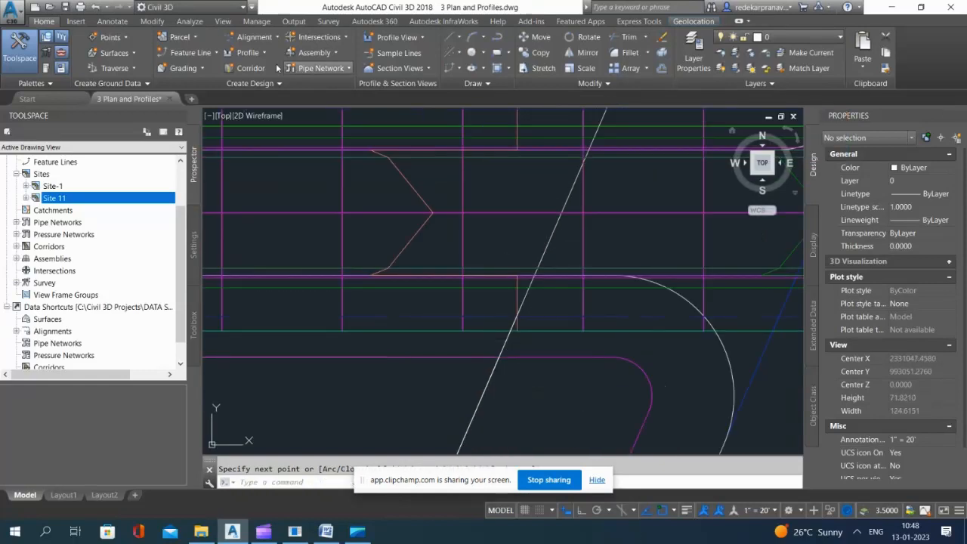
Step: Convert the new southeast and northeast polylines to Basic-style feature lines in Site 11, with elevations assigned from a surface
click(189, 53)
click(234, 102)
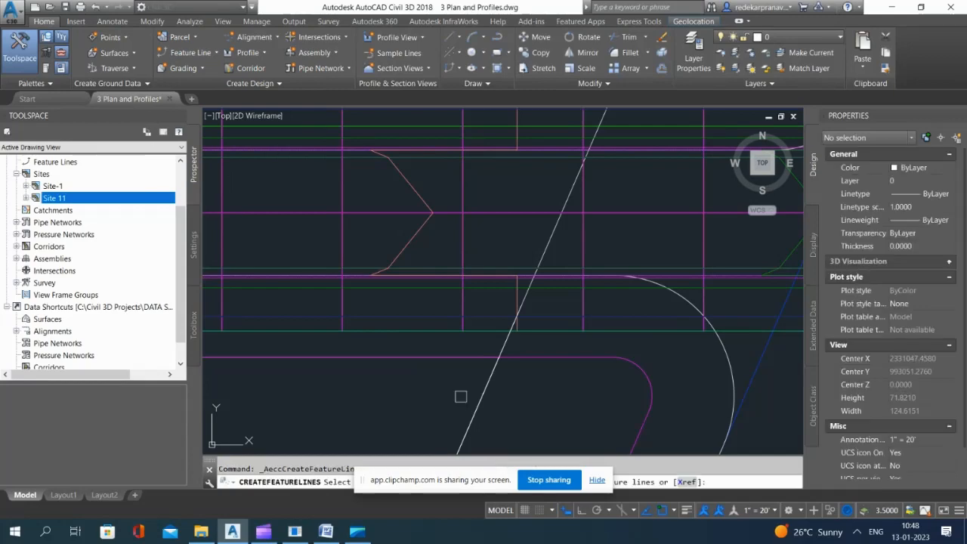
scroll(453, 374, down, 12)
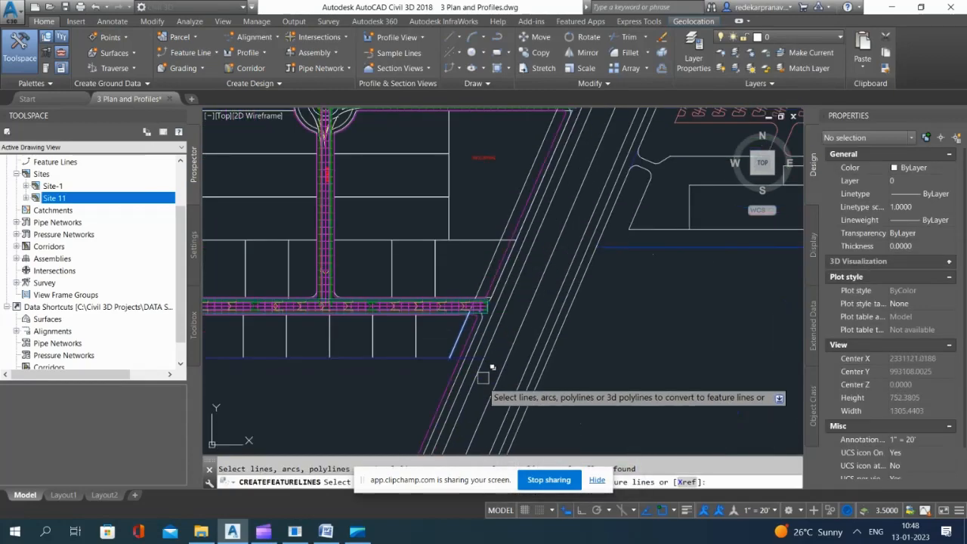
scroll(502, 273, up, 5)
scroll(403, 294, up, 6)
click(425, 277)
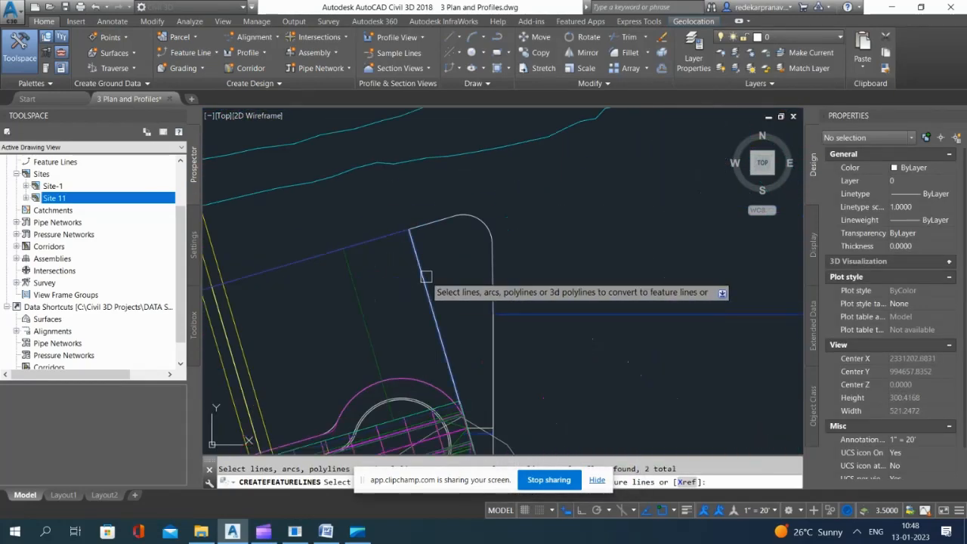
scroll(465, 181, down, 6)
key(Return)
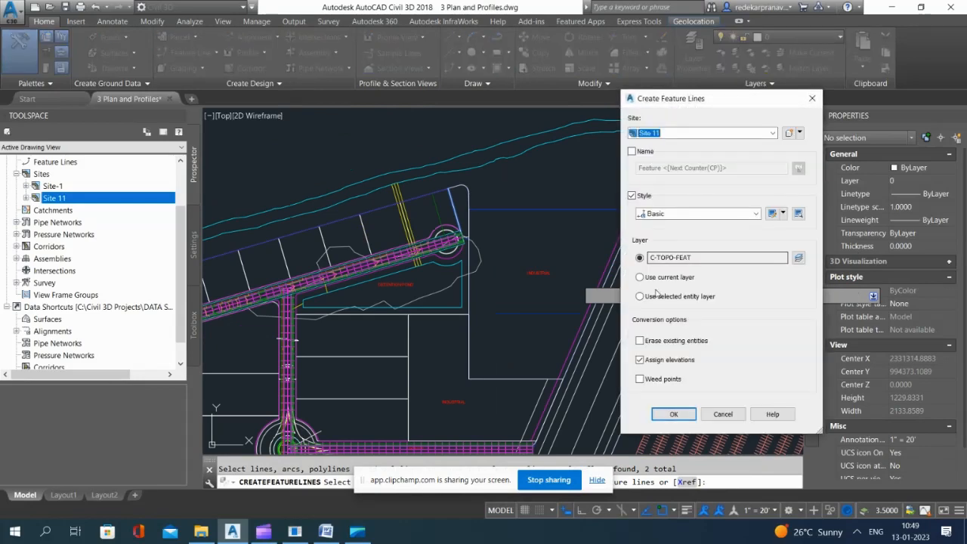
click(674, 416)
click(720, 300)
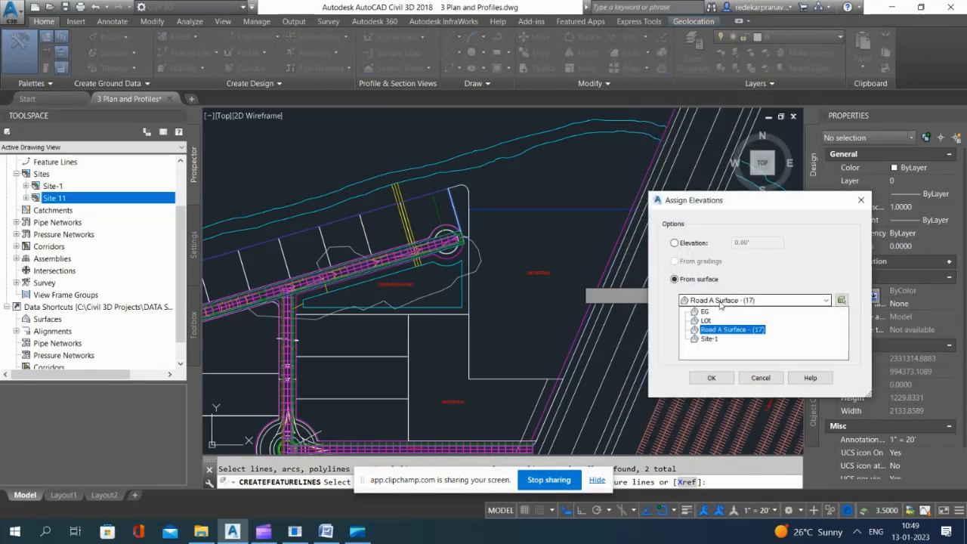
click(721, 323)
click(711, 378)
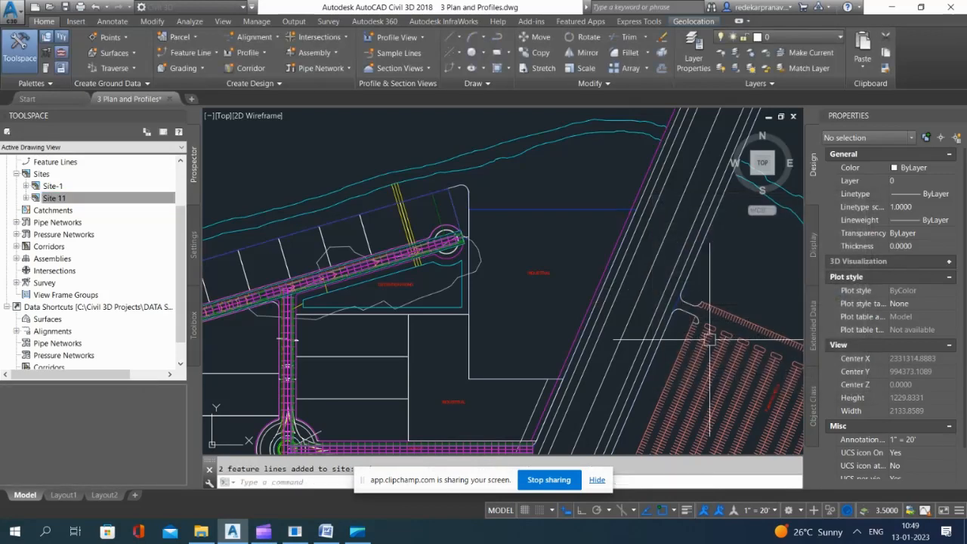
Step: Try again to create a grading infill for the enclosed outer lots north of Road A
scroll(562, 191, down, 8)
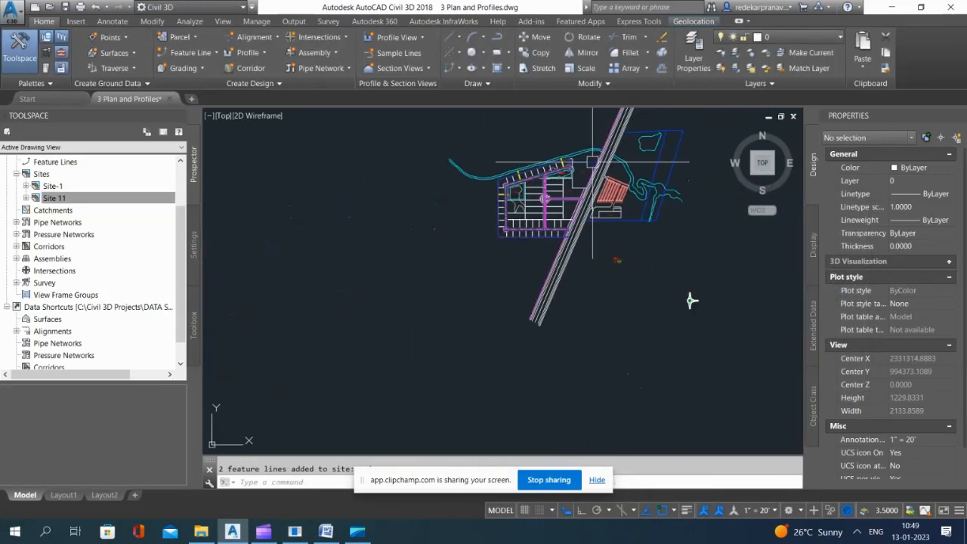
click(192, 68)
click(215, 135)
scroll(763, 386, up, 2)
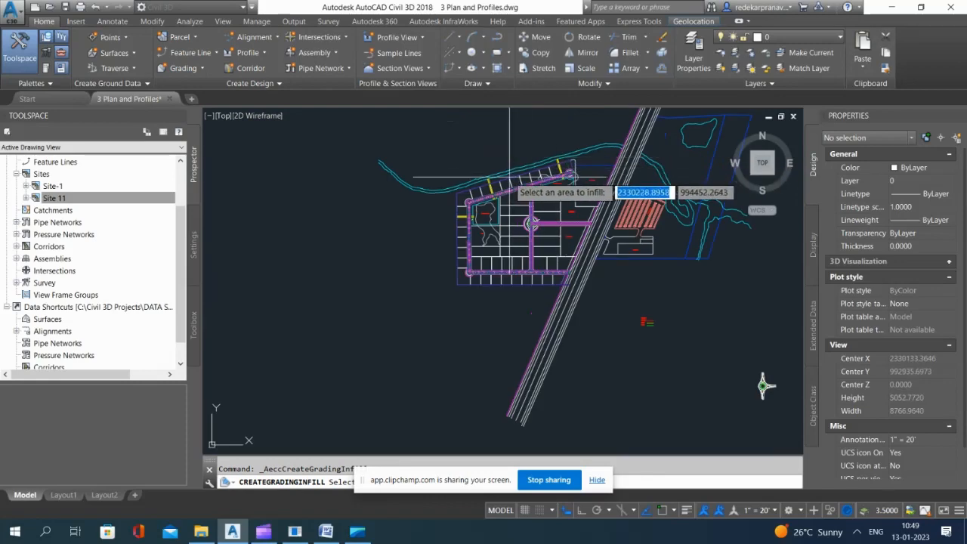
scroll(505, 187, up, 4)
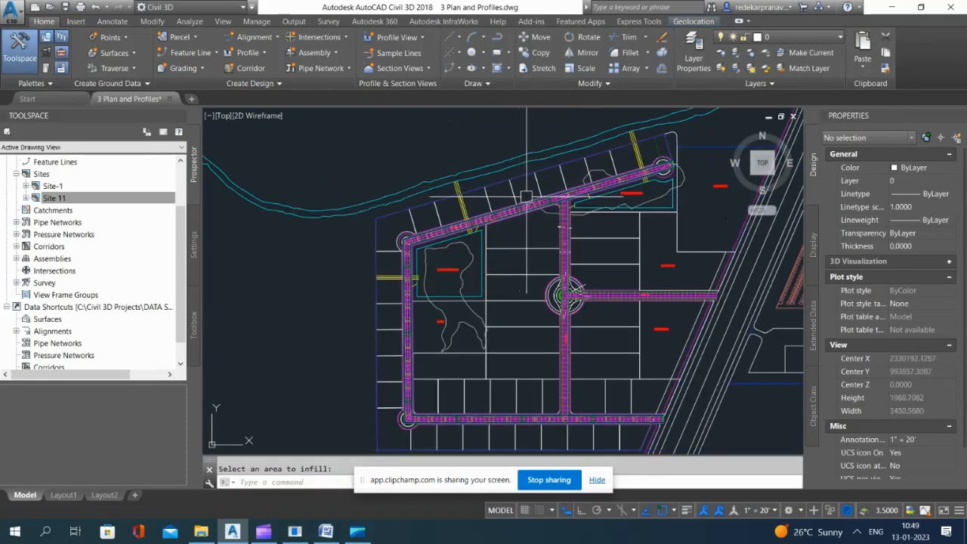
Step: Turn on and thaw all layers, and turn off the aerial site image's layer
click(766, 68)
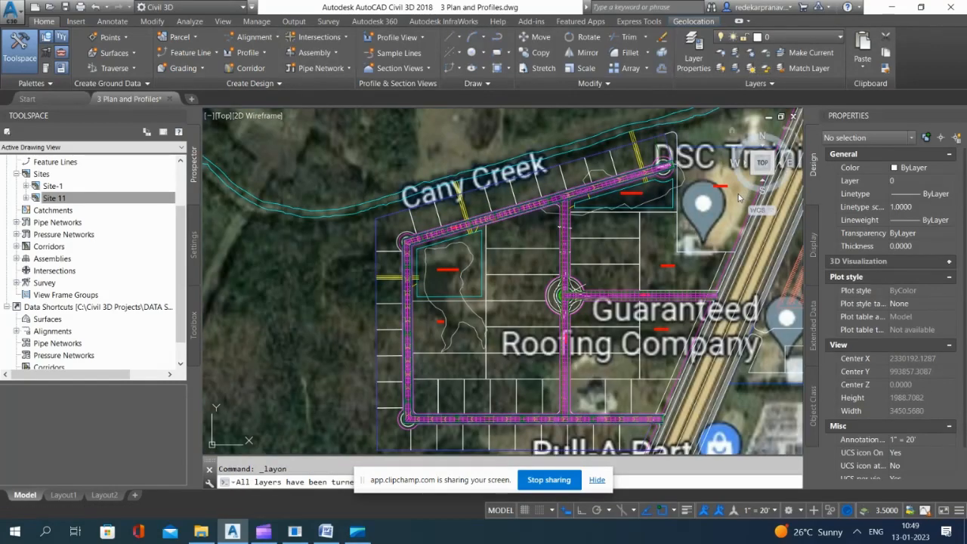
scroll(426, 273, down, 4)
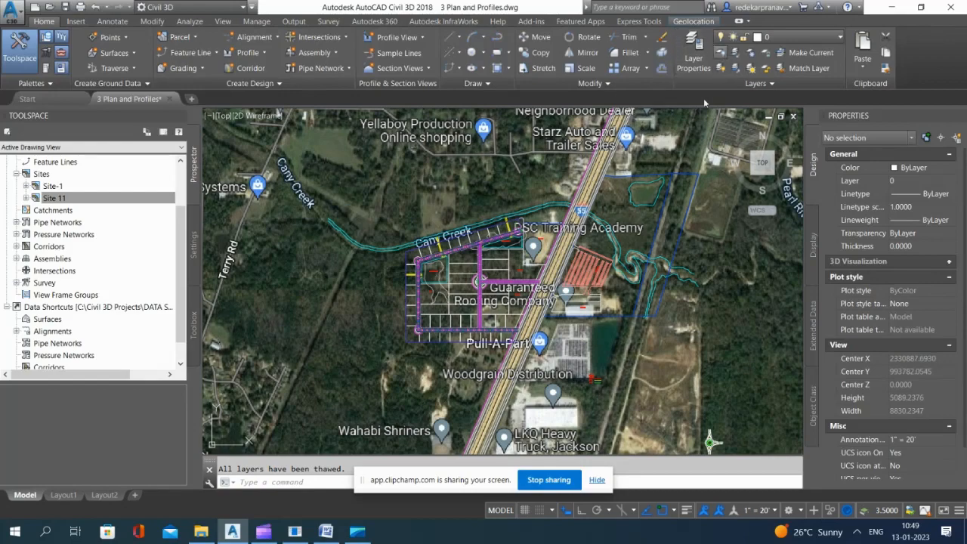
click(720, 53)
scroll(560, 226, down, 6)
key(Escape)
click(491, 166)
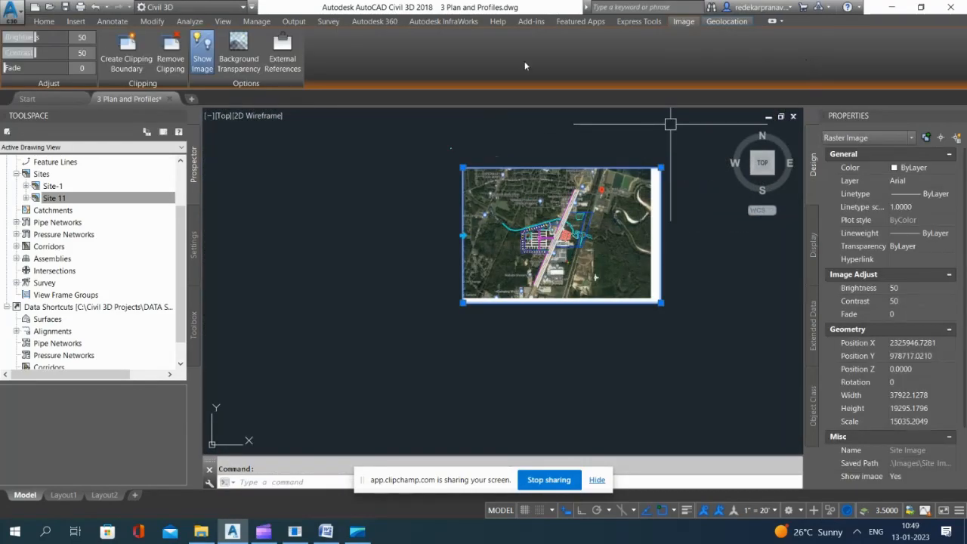
click(43, 21)
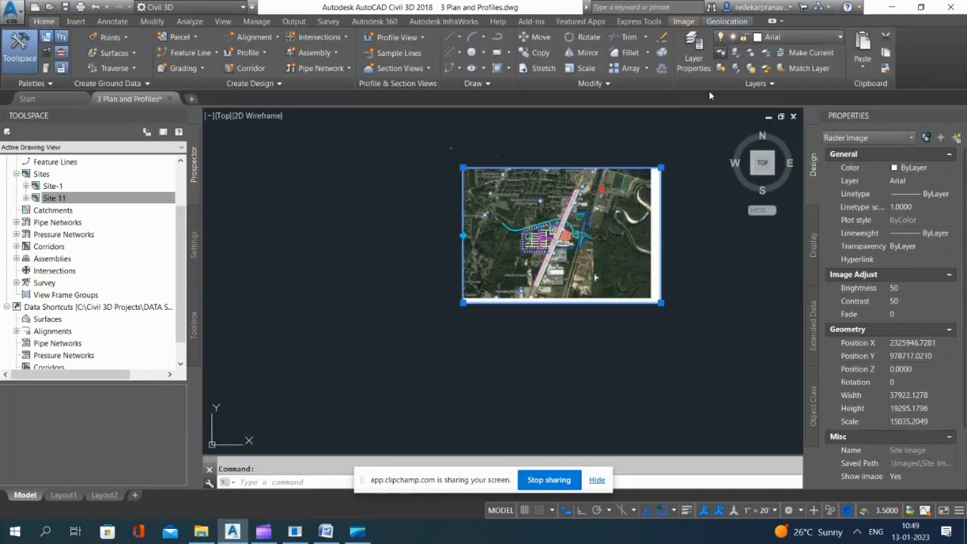
click(721, 53)
click(660, 178)
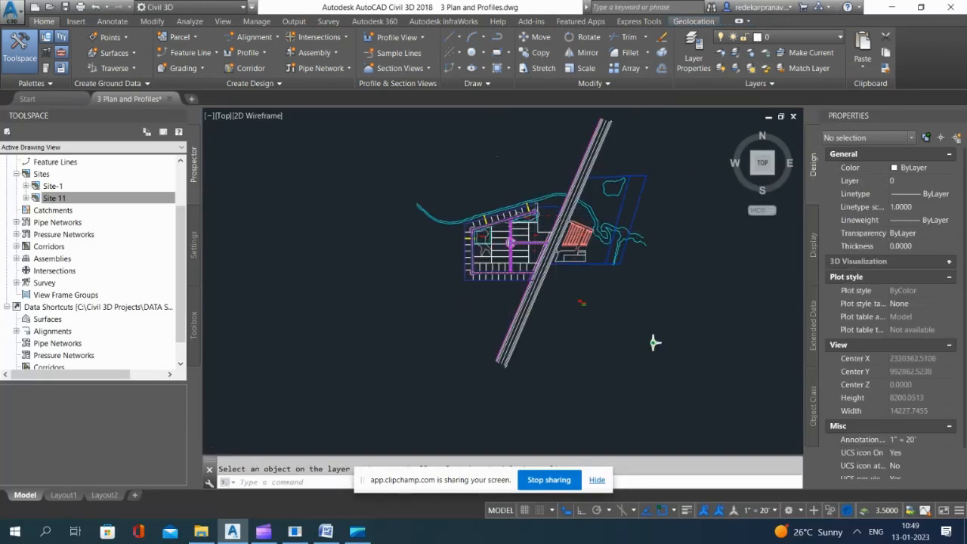
Step: Try to break the southern boundary feature line at its intersection with the slanted lot line near the site's southeast corner
scroll(472, 227, up, 10)
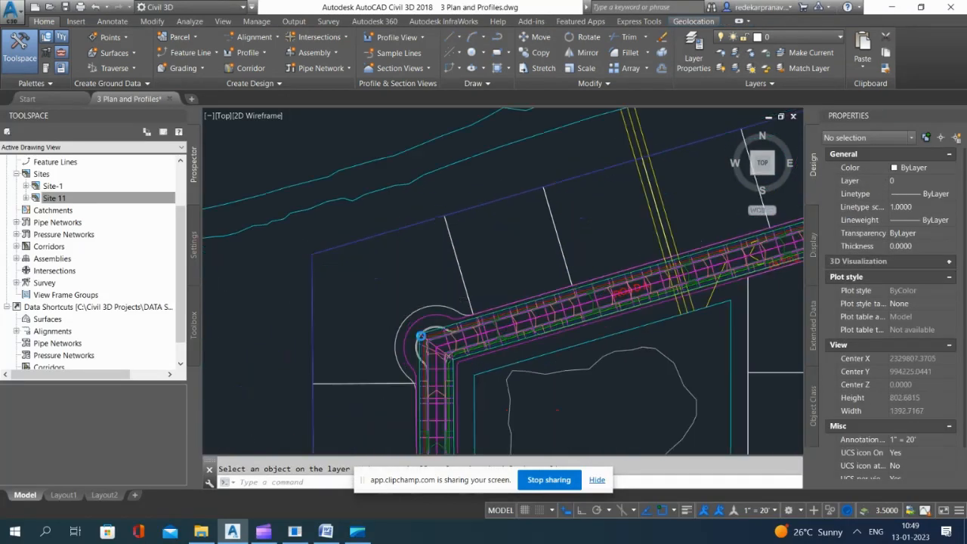
scroll(408, 393, up, 3)
scroll(440, 231, down, 6)
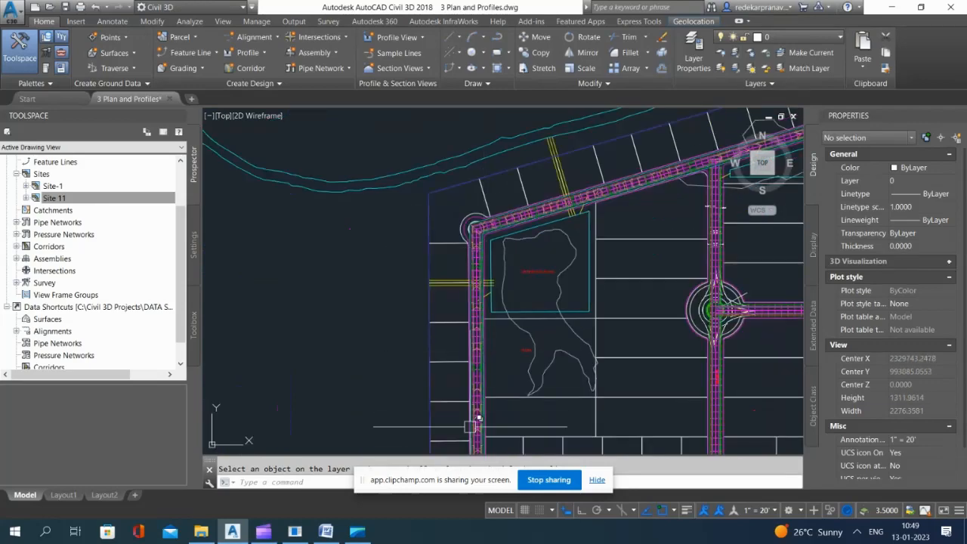
scroll(469, 427, down, 2)
scroll(469, 342, up, 5)
scroll(331, 256, down, 6)
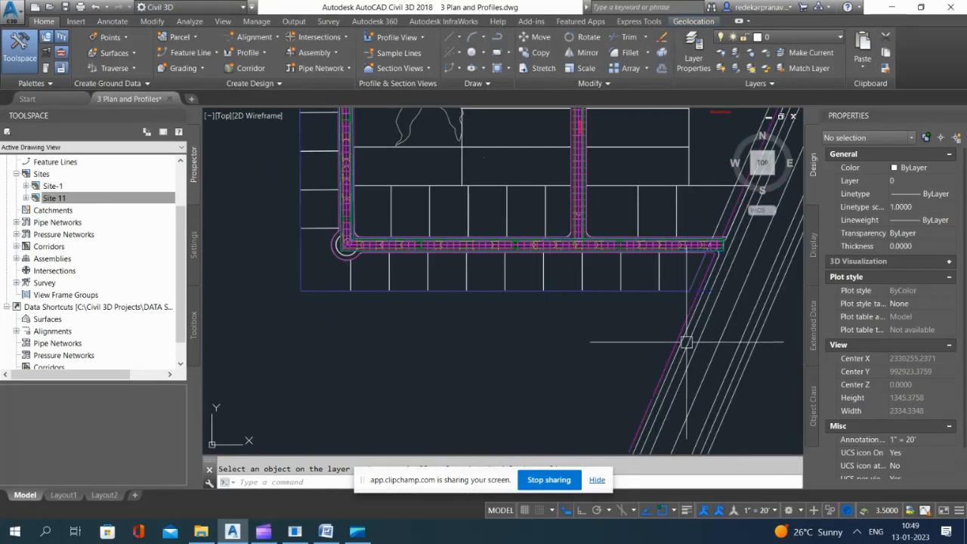
scroll(686, 295, up, 8)
click(662, 256)
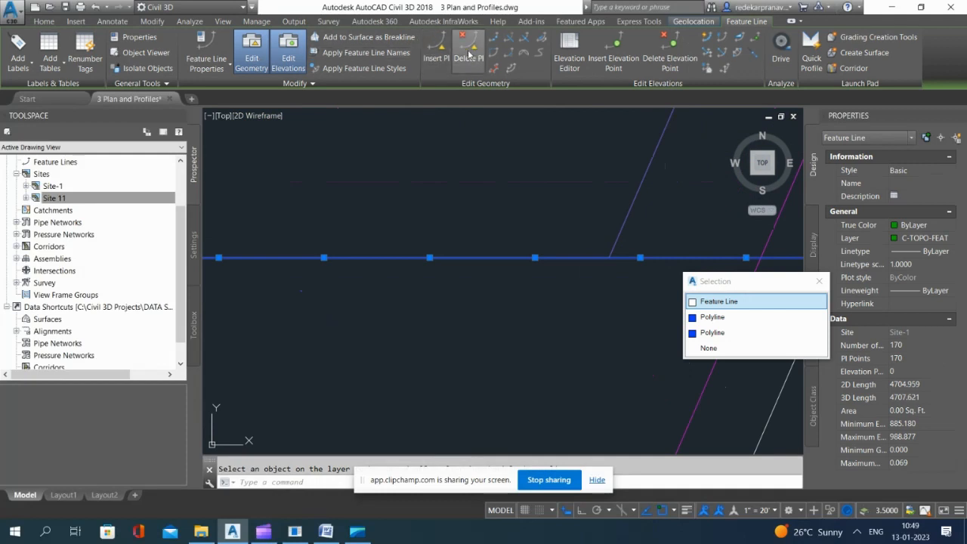
click(494, 37)
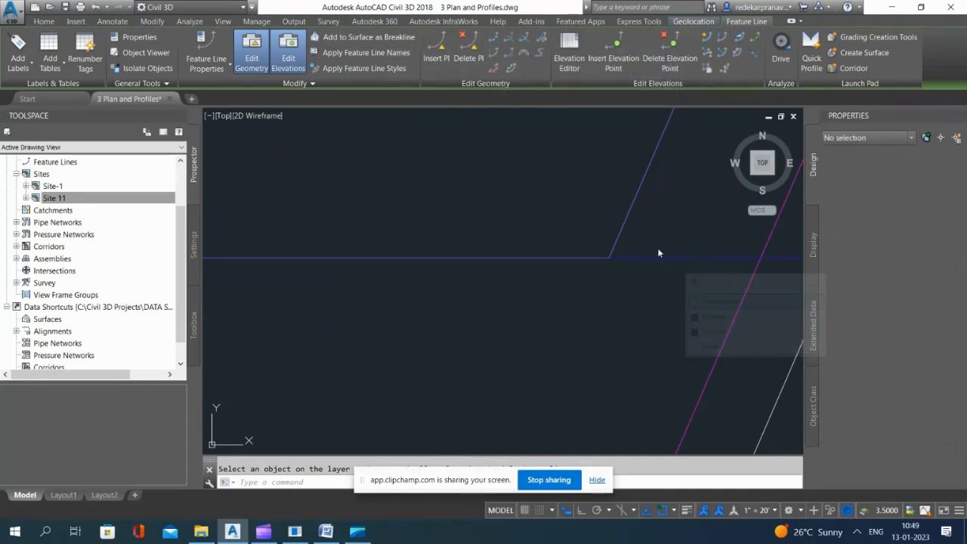
click(615, 258)
key(Escape)
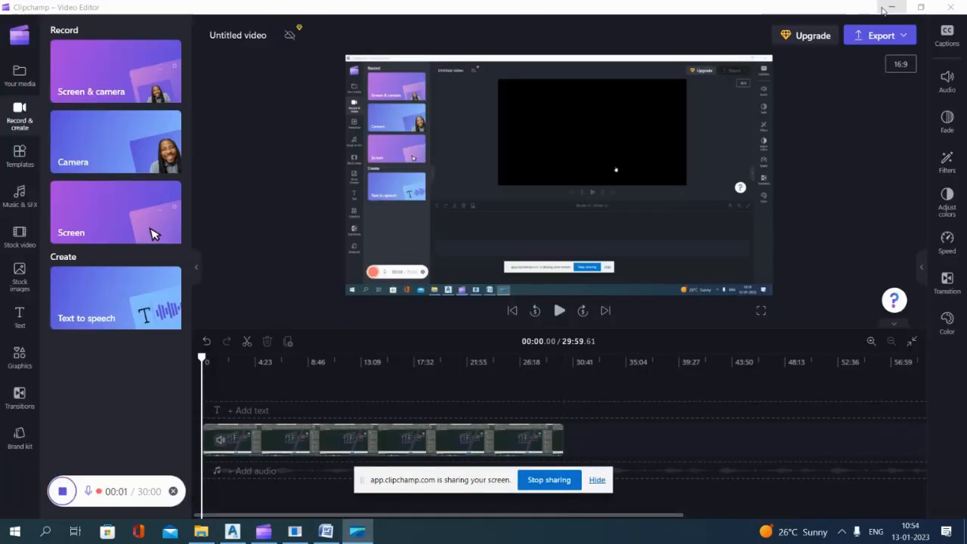
Step: Switch to Civil 3D and examine the outer lots along the northern stretch of Road A's corridor
click(884, 9)
scroll(454, 203, up, 3)
click(403, 138)
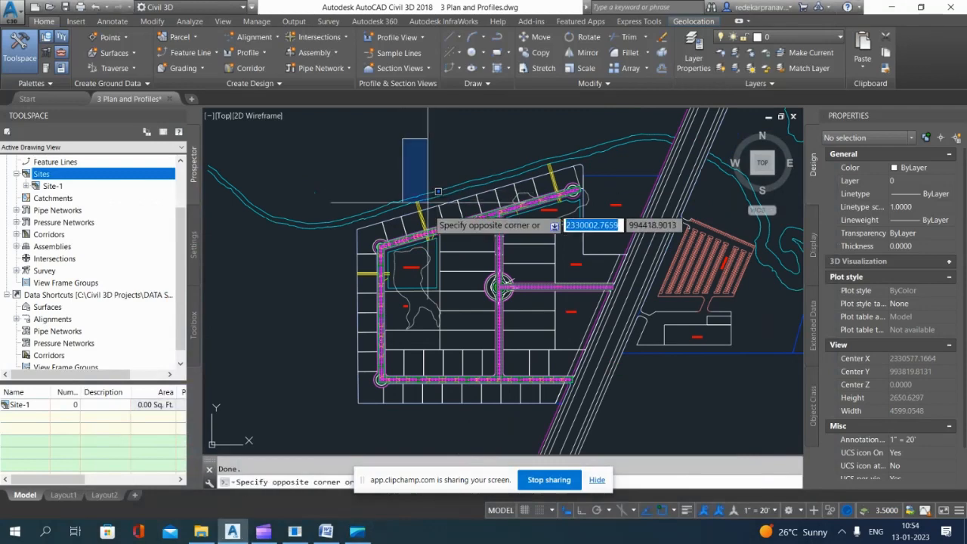
scroll(452, 217, up, 2)
scroll(492, 241, up, 3)
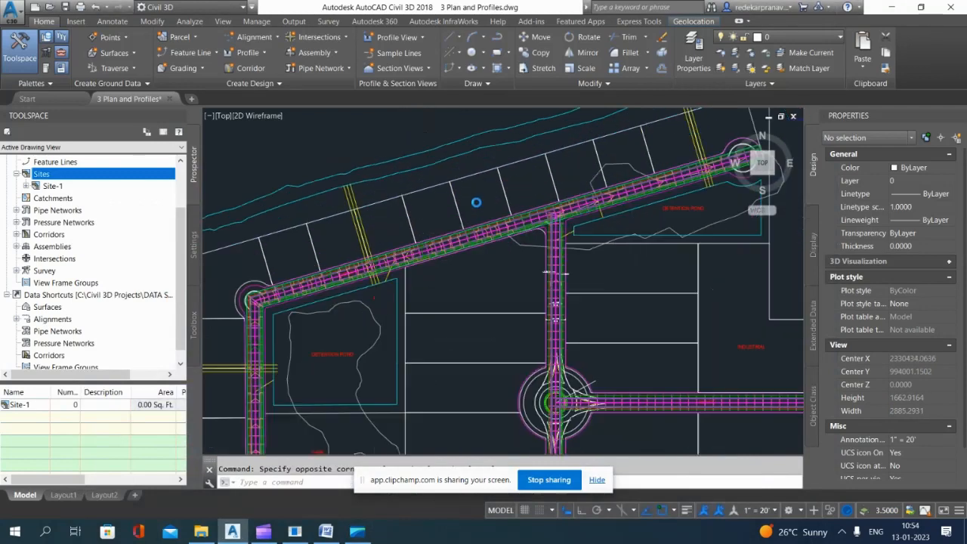
scroll(472, 233, down, 2)
scroll(523, 270, up, 4)
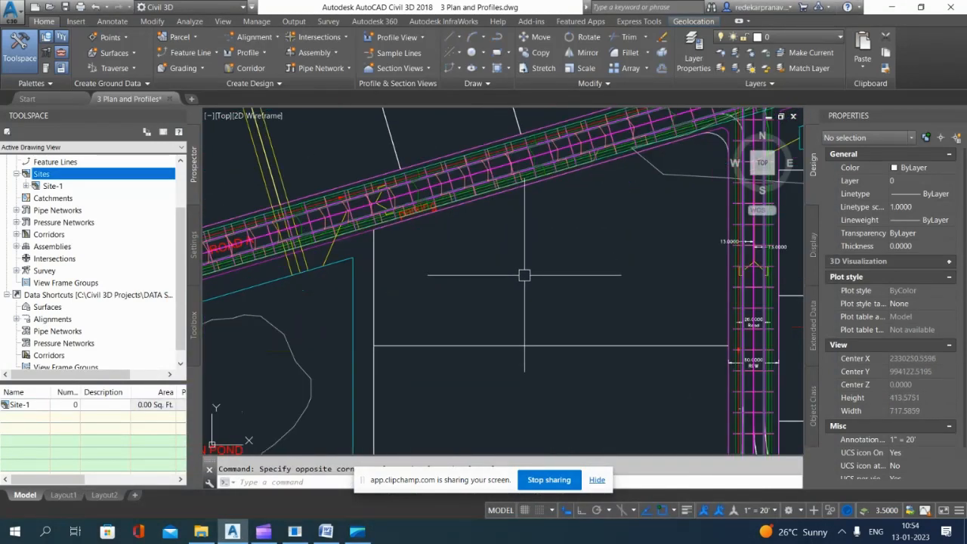
scroll(553, 289, down, 2)
scroll(440, 244, up, 4)
scroll(560, 230, down, 2)
scroll(577, 211, up, 1)
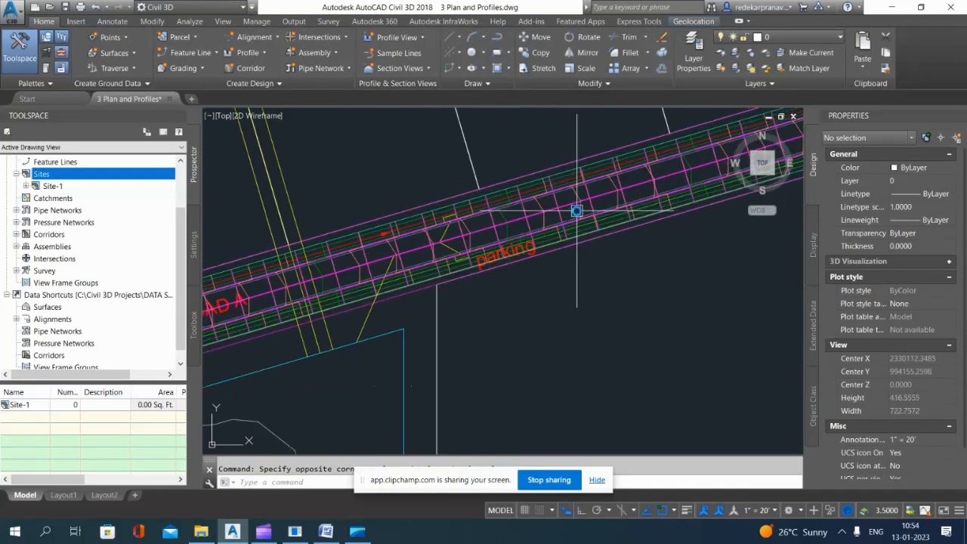
scroll(577, 214, down, 2)
Step: Extract the left-side Sidewalk_Out feature line from Road A's corridor, using no site
click(188, 53)
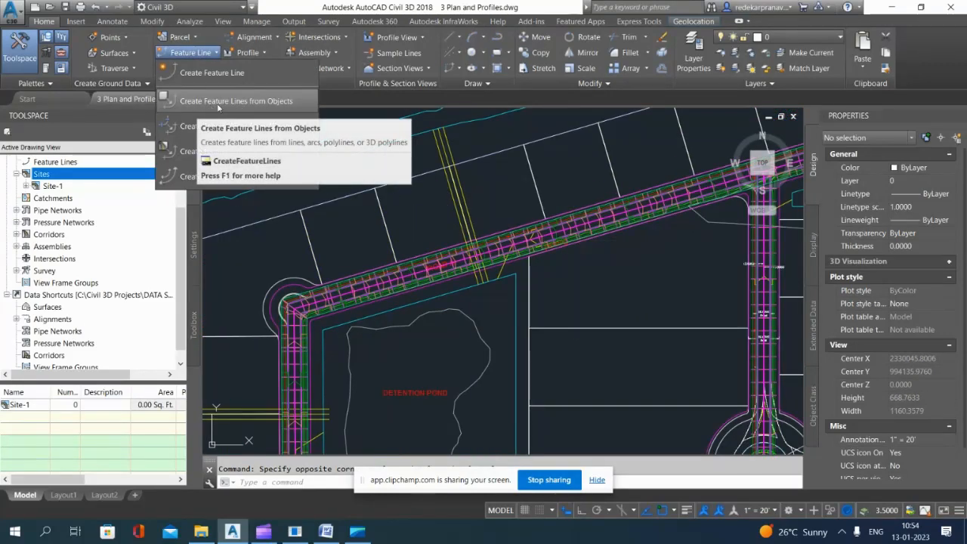
click(227, 151)
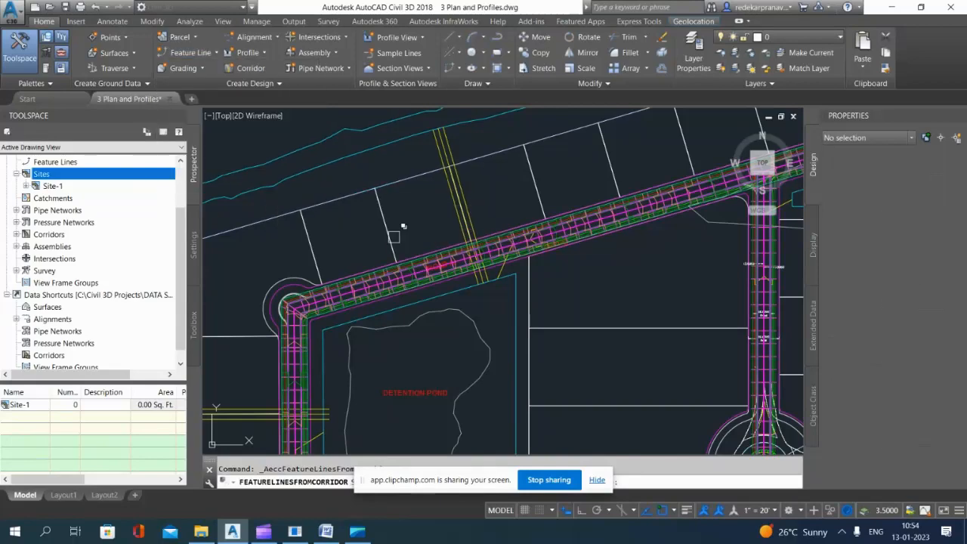
scroll(522, 227, up, 3)
scroll(529, 222, up, 5)
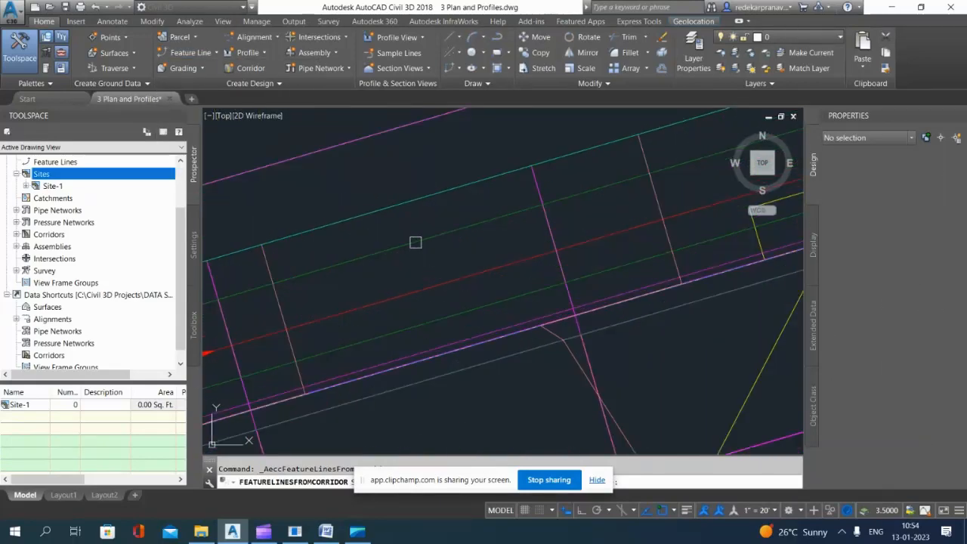
click(432, 238)
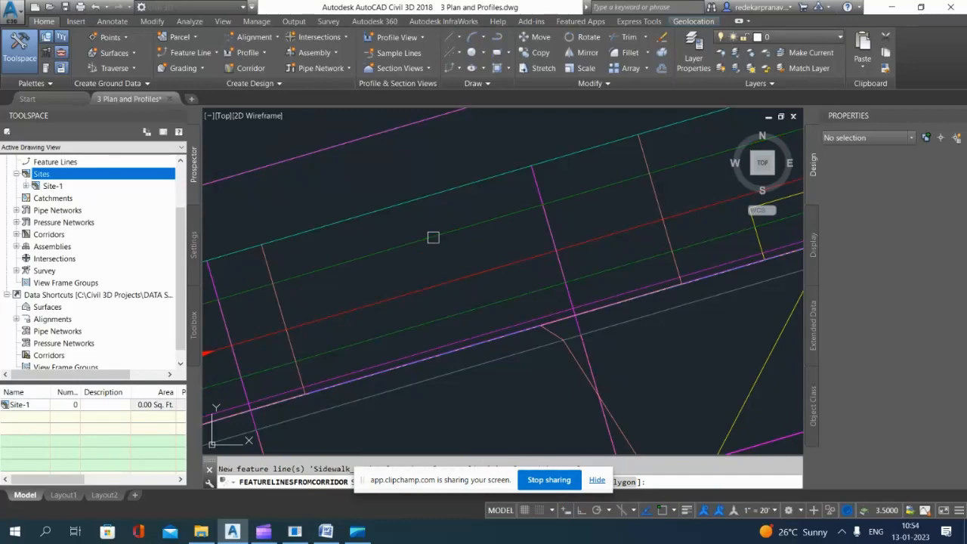
key(Return)
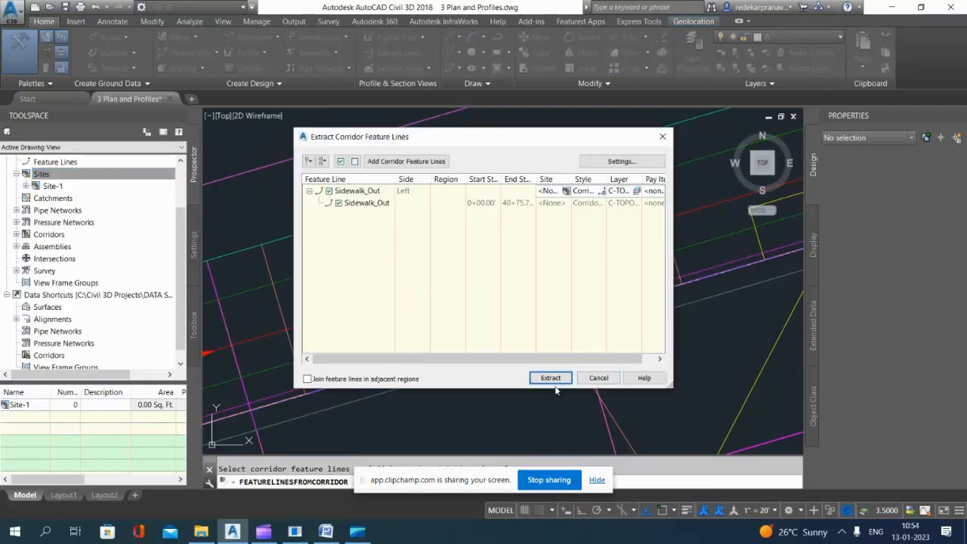
click(557, 379)
scroll(482, 236, down, 2)
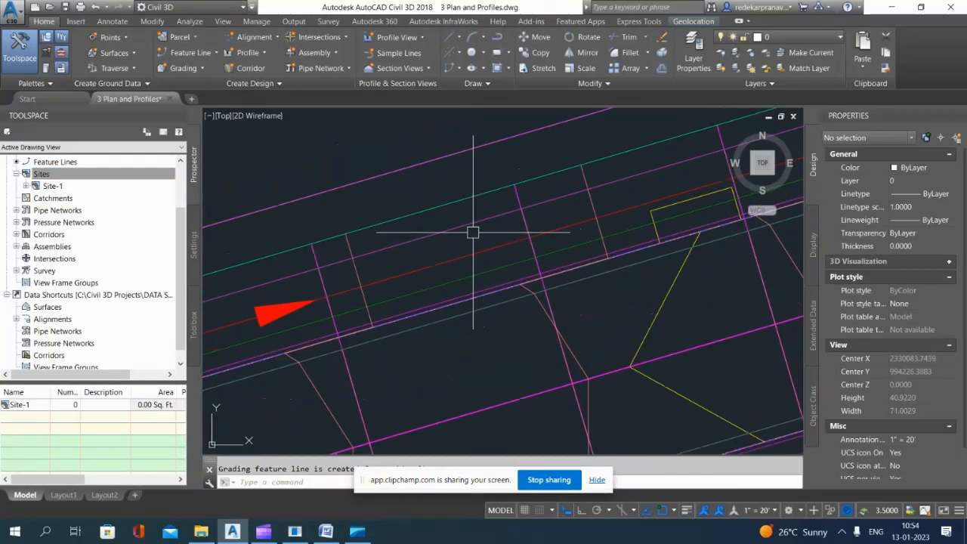
Step: Explode the extracted sidewalk feature line into a 3D polyline and check its object type
click(463, 226)
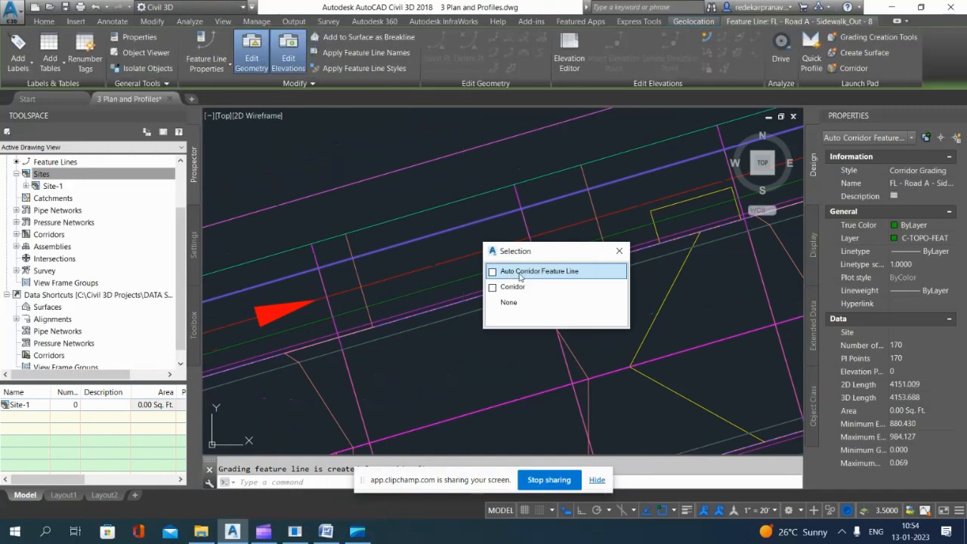
click(557, 272)
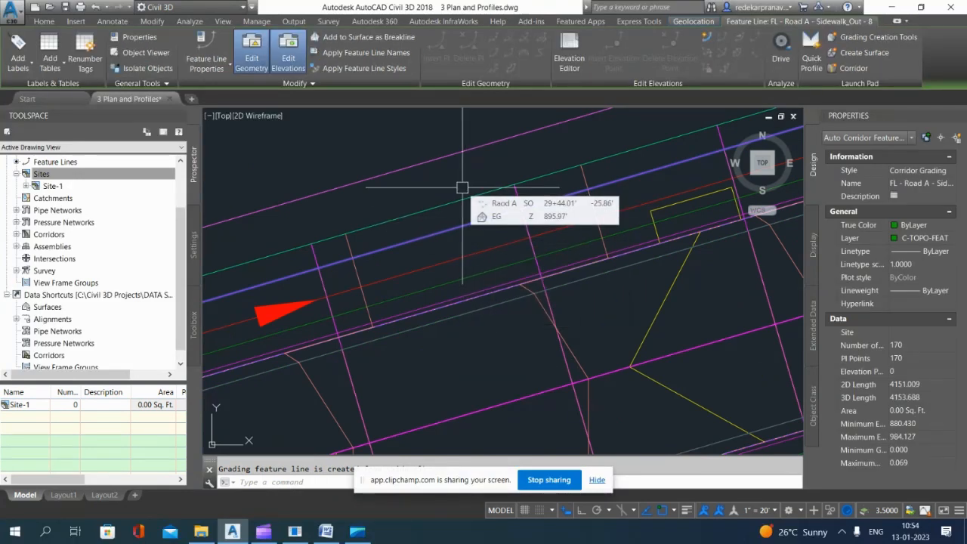
text(expl)
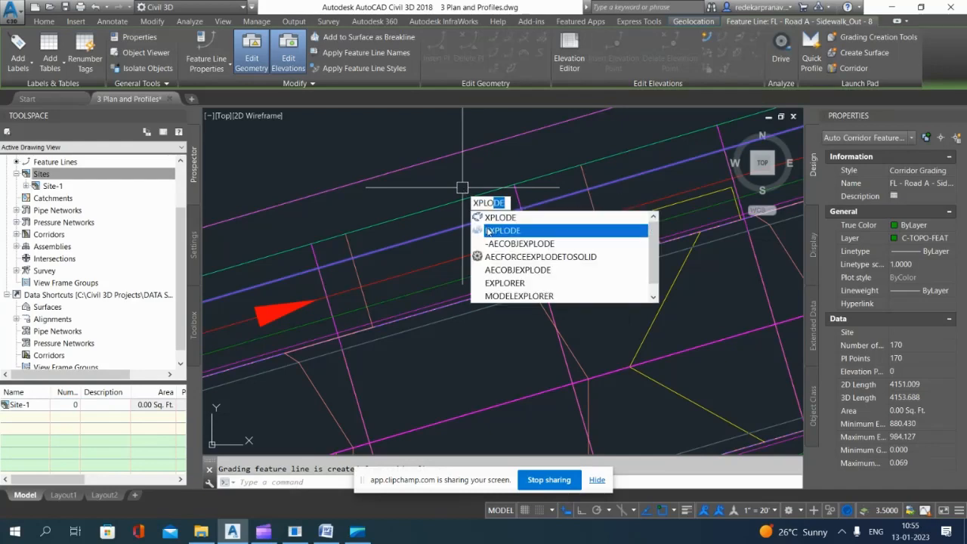
key(Return)
click(473, 241)
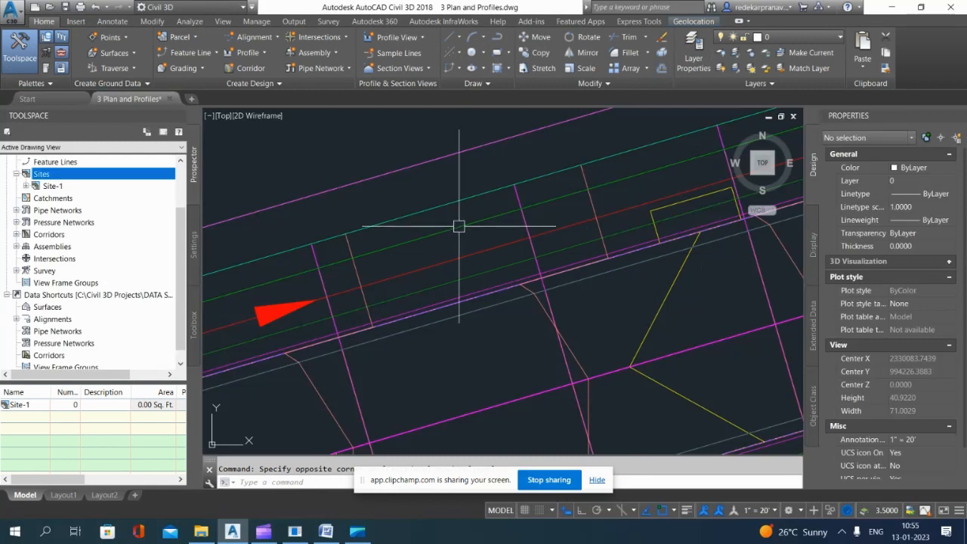
click(459, 226)
click(513, 272)
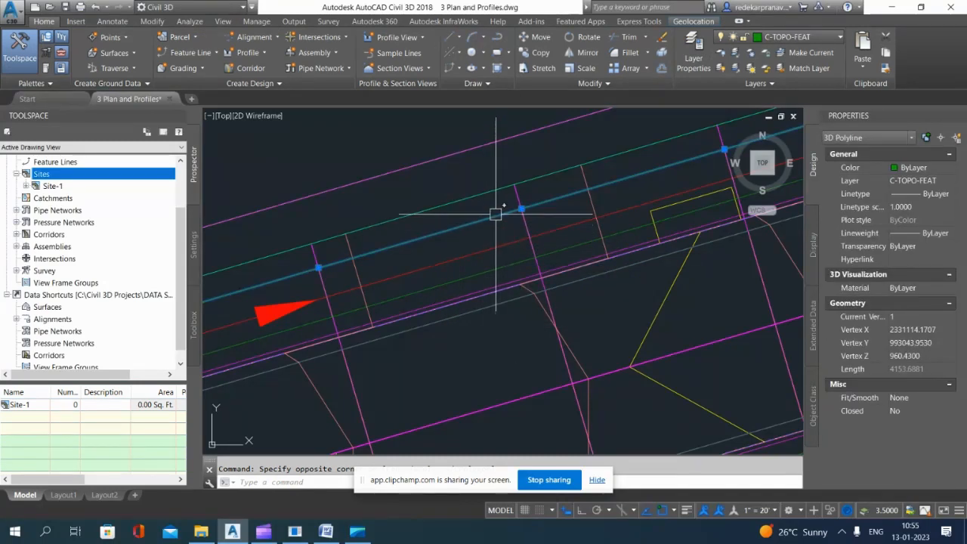
key(Escape)
click(208, 58)
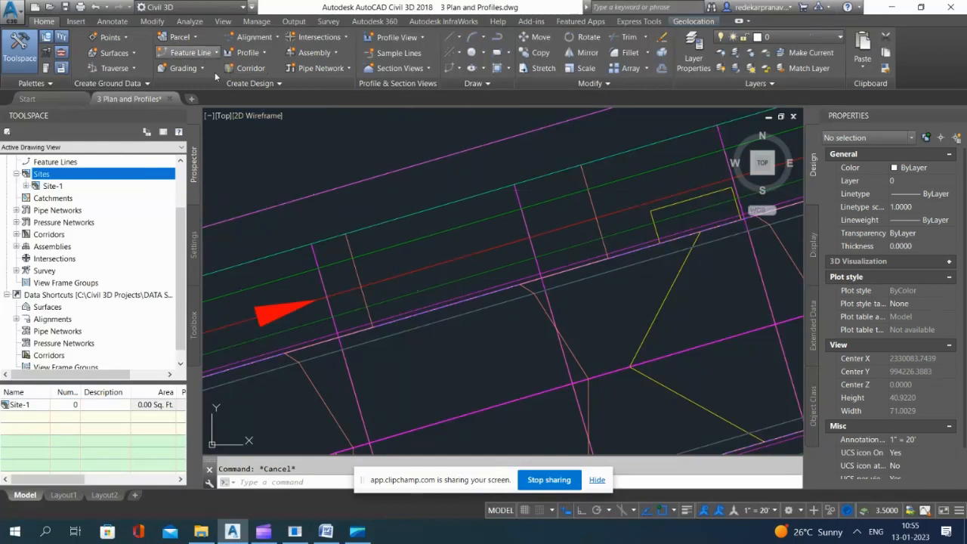
click(209, 53)
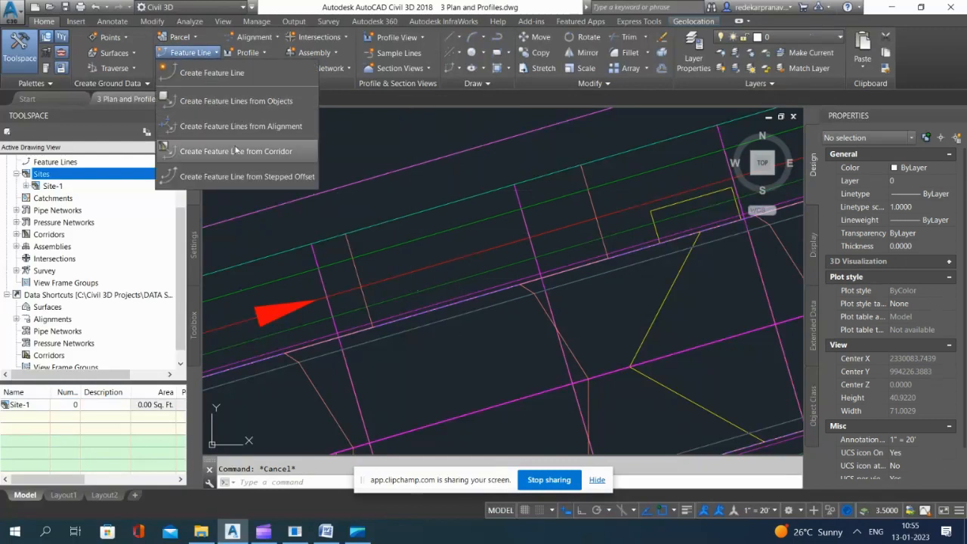
click(251, 101)
click(416, 237)
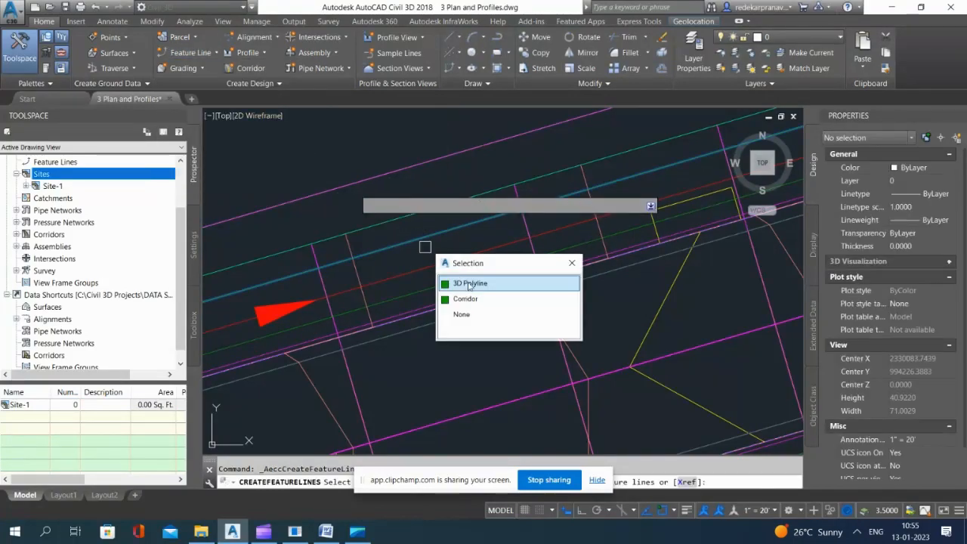
click(469, 283)
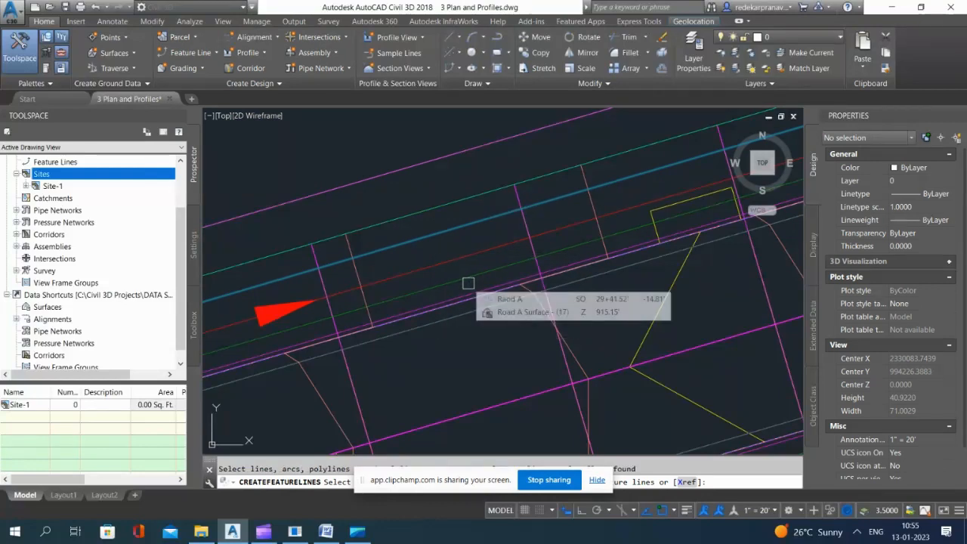
key(Return)
click(686, 135)
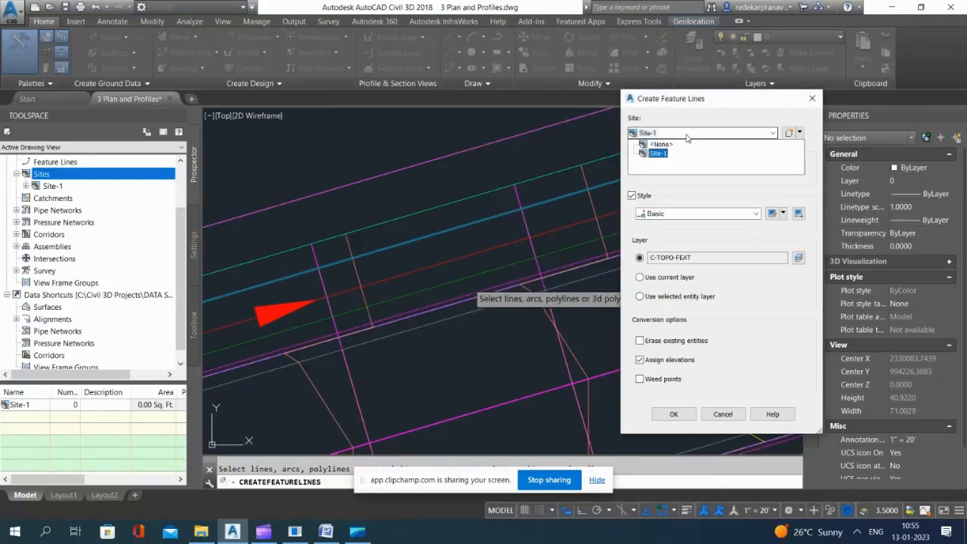
click(799, 133)
click(812, 98)
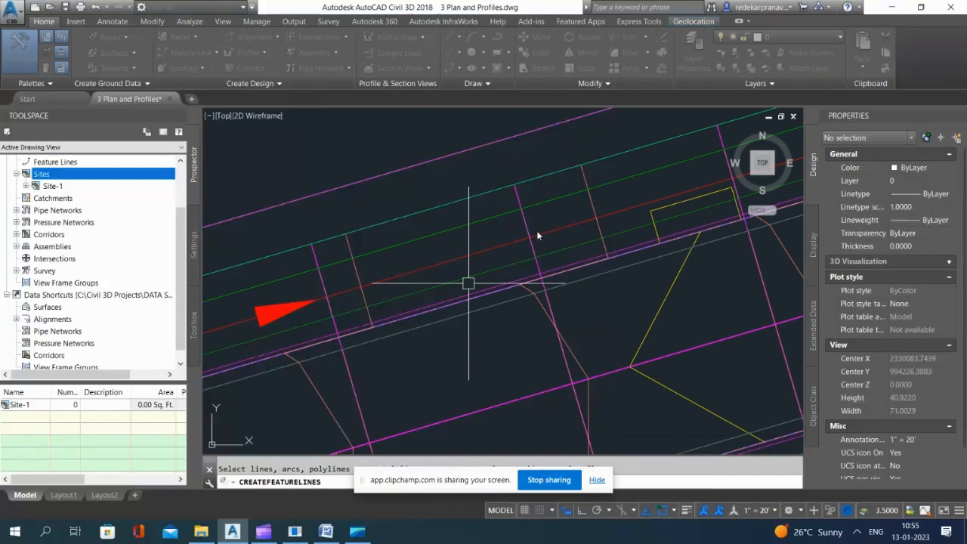
Step: Erase the 3D polyline along Road A's sidewalk edge and clear the corridor selection
click(466, 225)
click(520, 270)
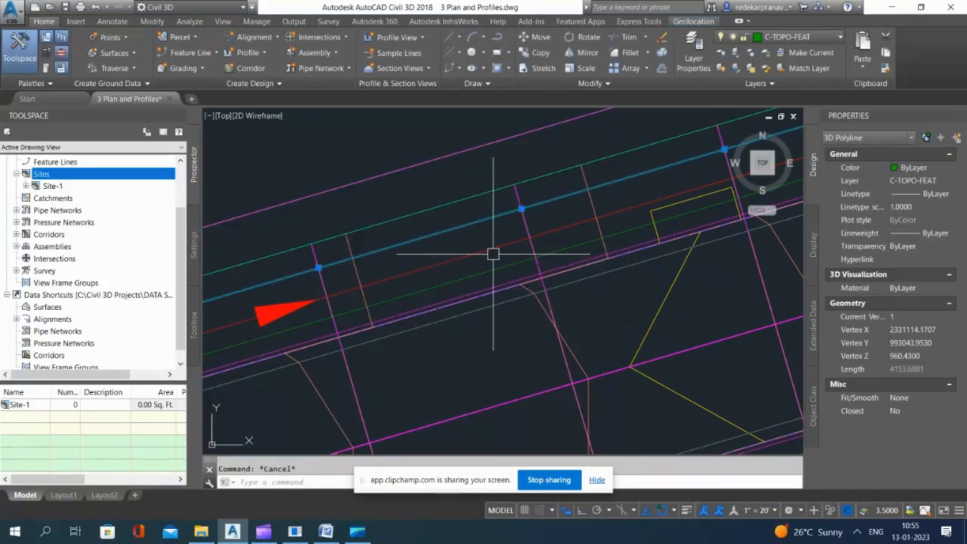
key(Escape)
click(464, 232)
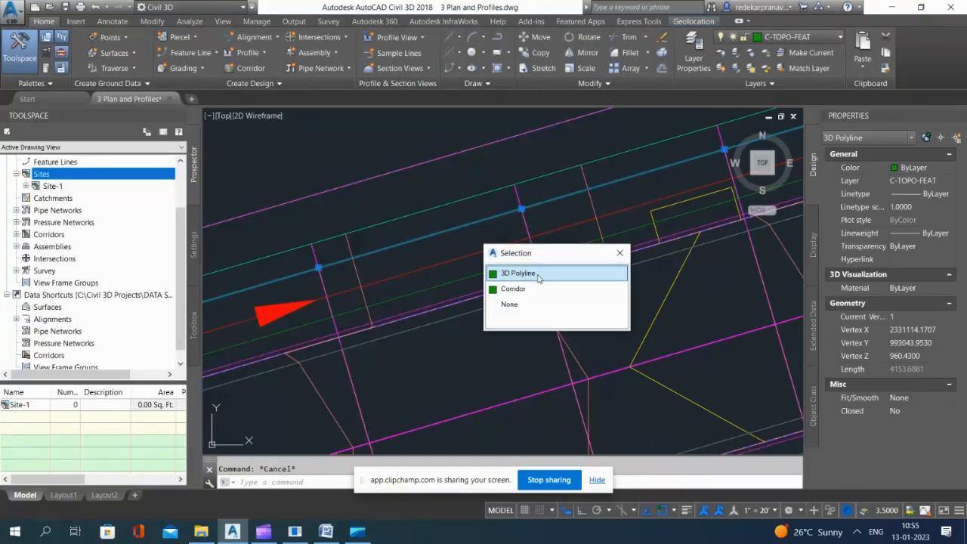
click(513, 289)
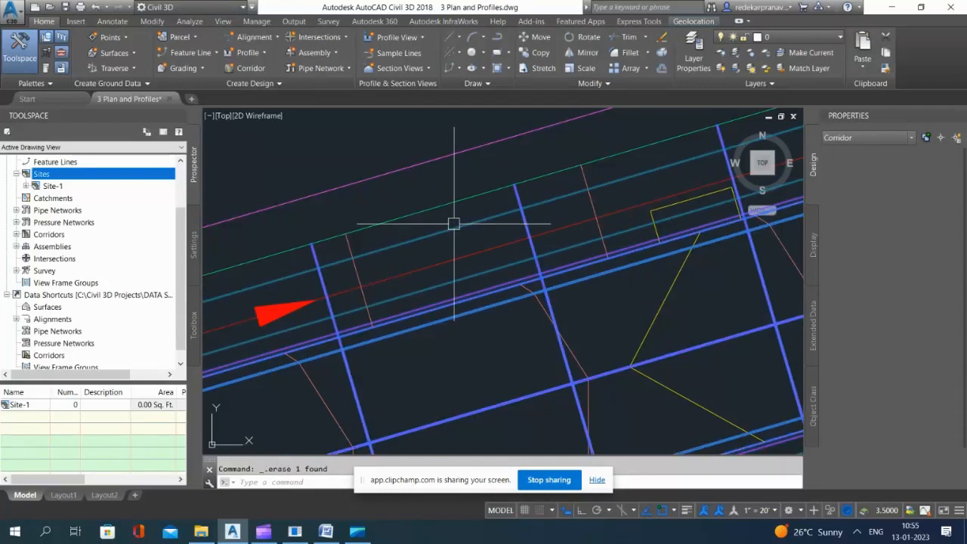
key(Escape)
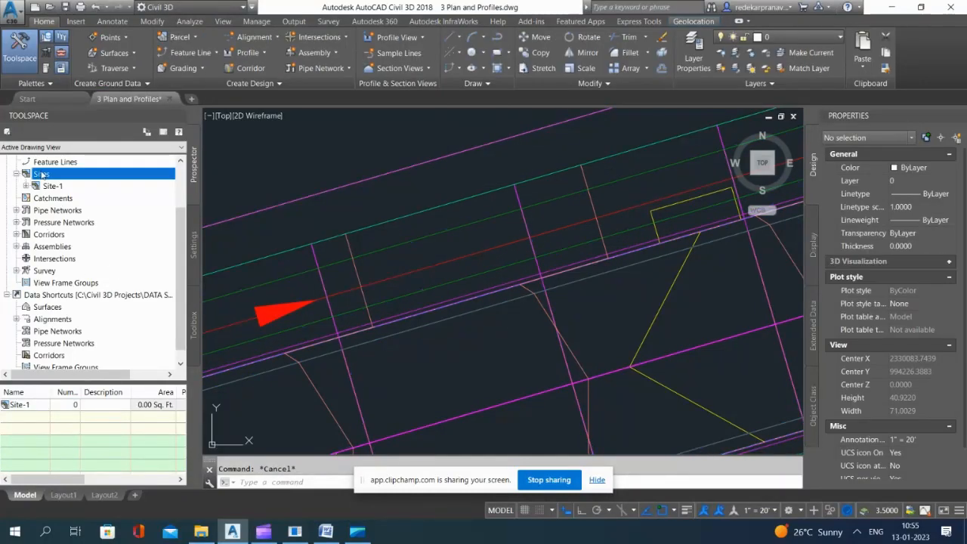
right_click(51, 178)
click(70, 181)
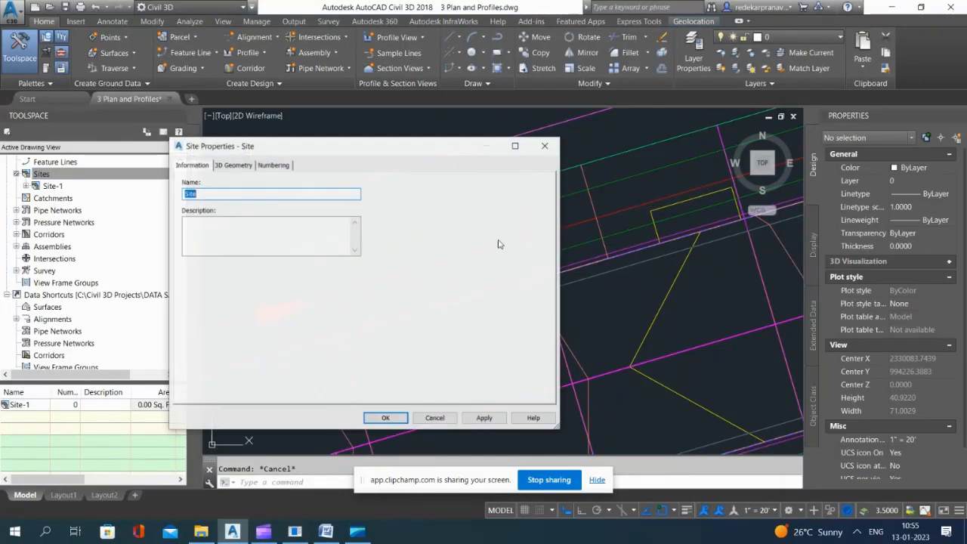
click(443, 147)
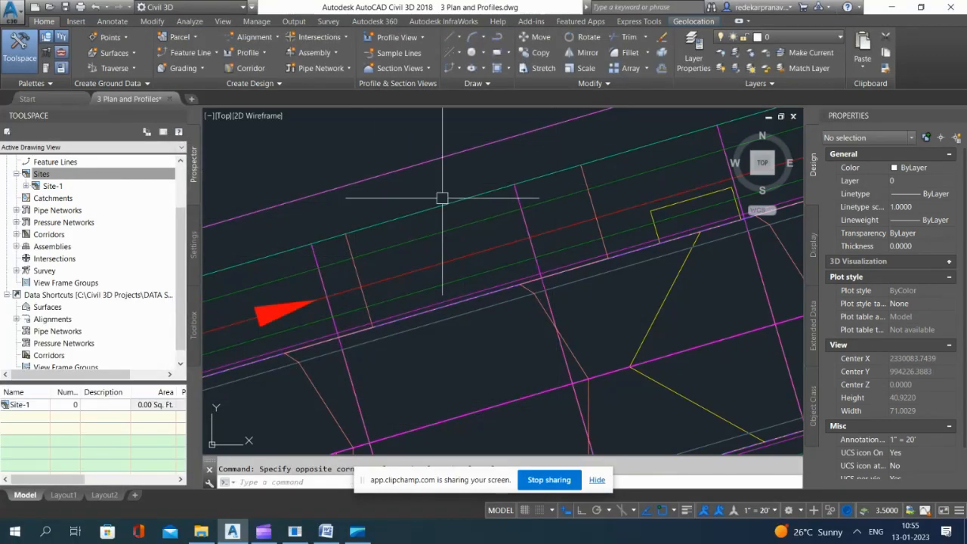
Step: Create a new site named Site Grading in the drawing
right_click(47, 174)
click(68, 181)
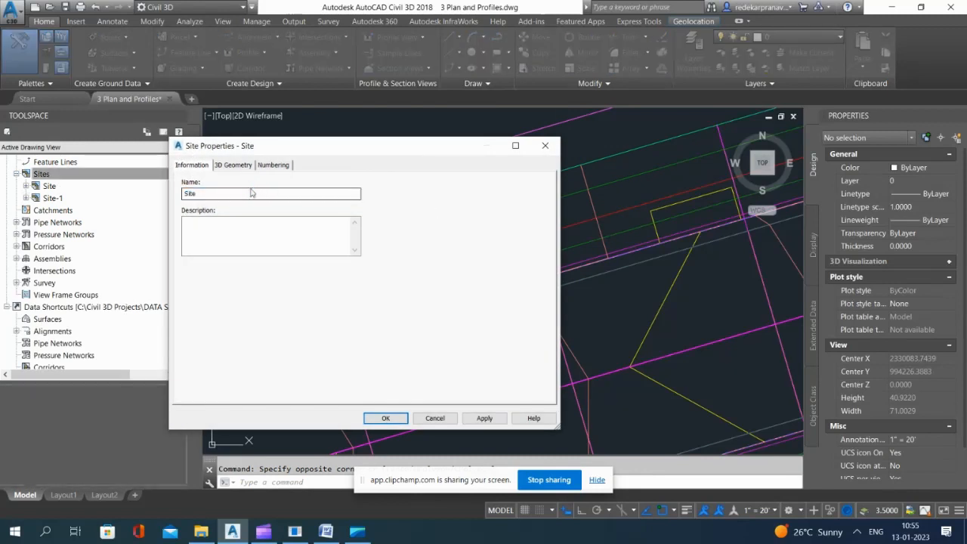
drag(251, 193, 171, 196)
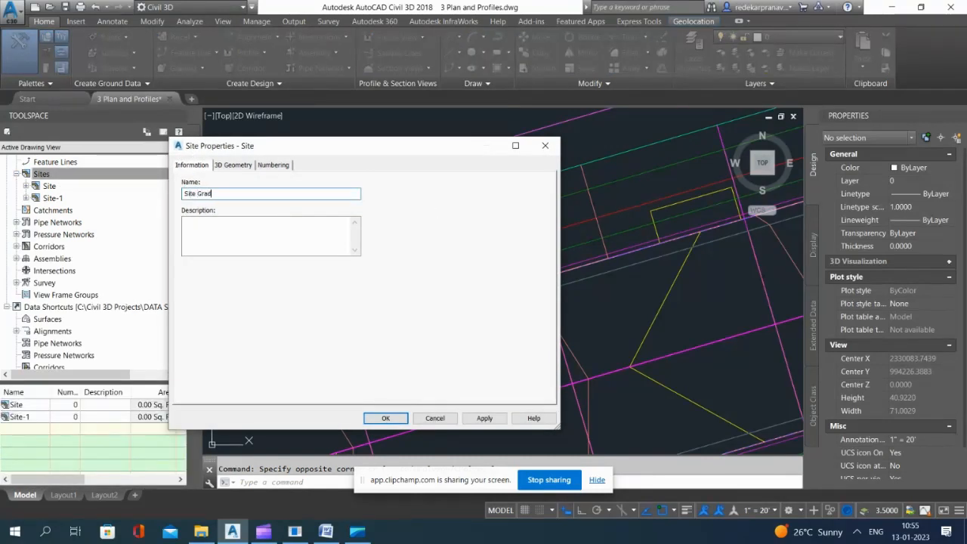
click(471, 419)
click(386, 418)
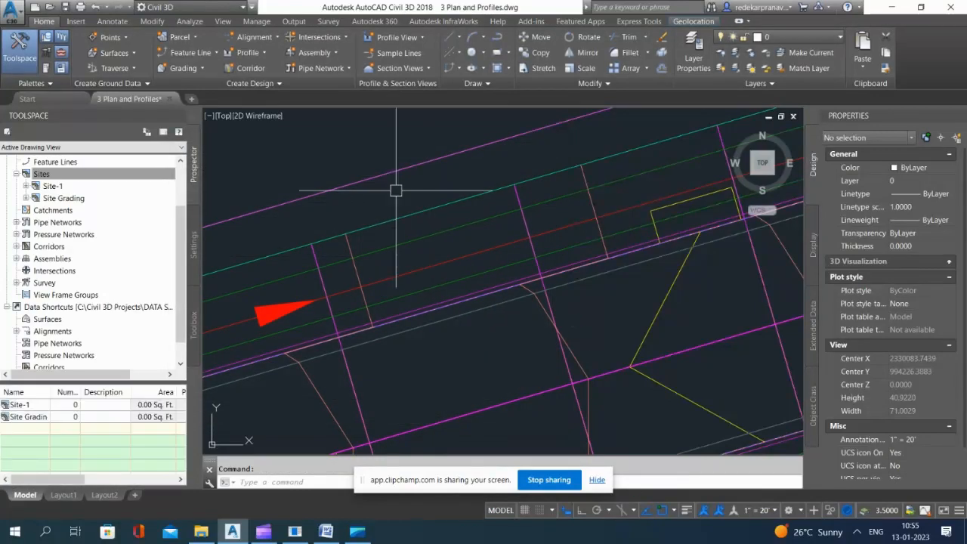
click(190, 53)
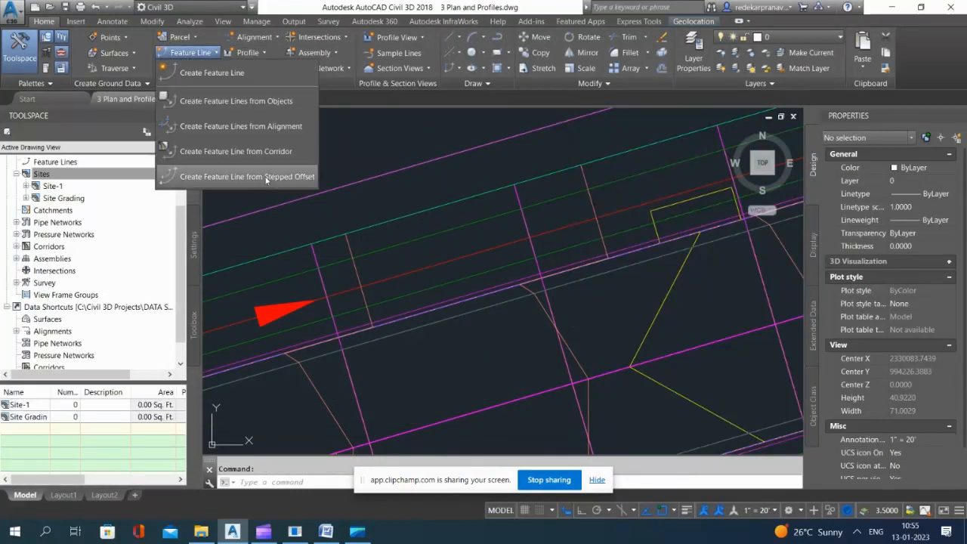
click(236, 151)
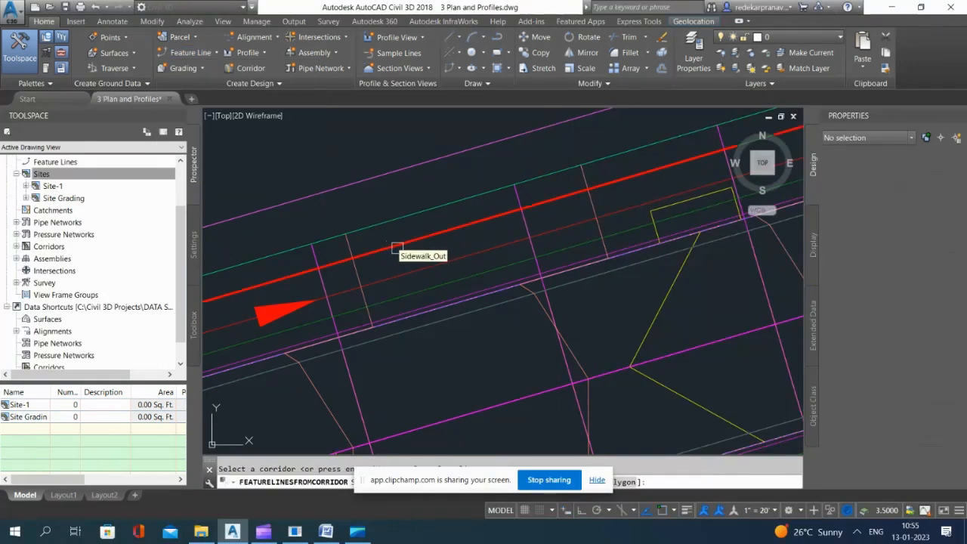
click(392, 245)
key(Return)
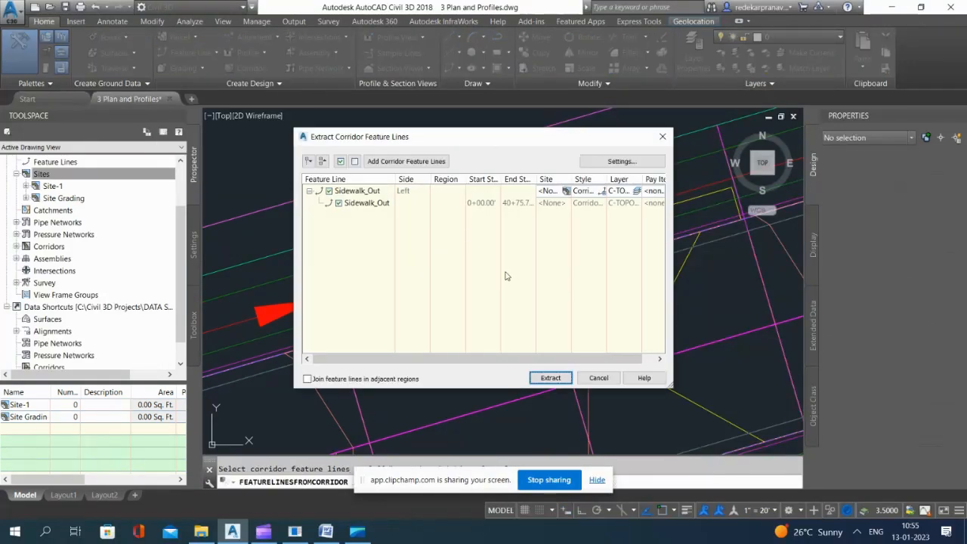
click(598, 378)
Step: Start extracting a feature line from Road A's corridor and locate the outer sidewalk edge along its northern stretch
click(189, 53)
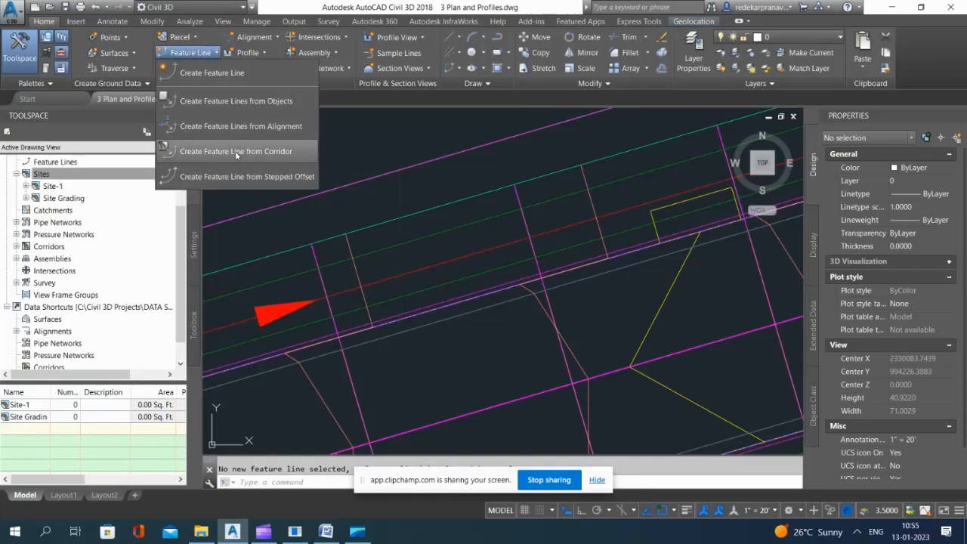
click(237, 154)
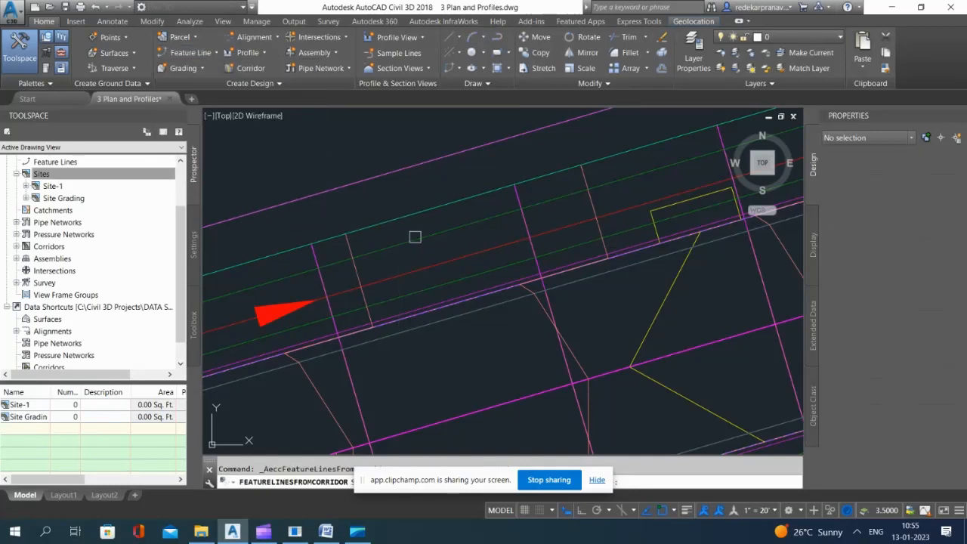
scroll(464, 241, down, 5)
scroll(491, 309, up, 3)
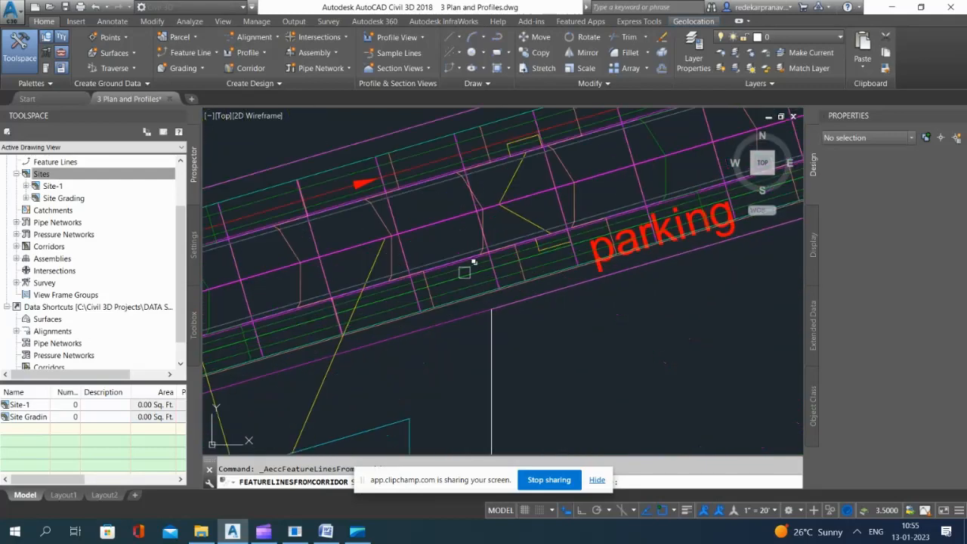
scroll(410, 141, up, 3)
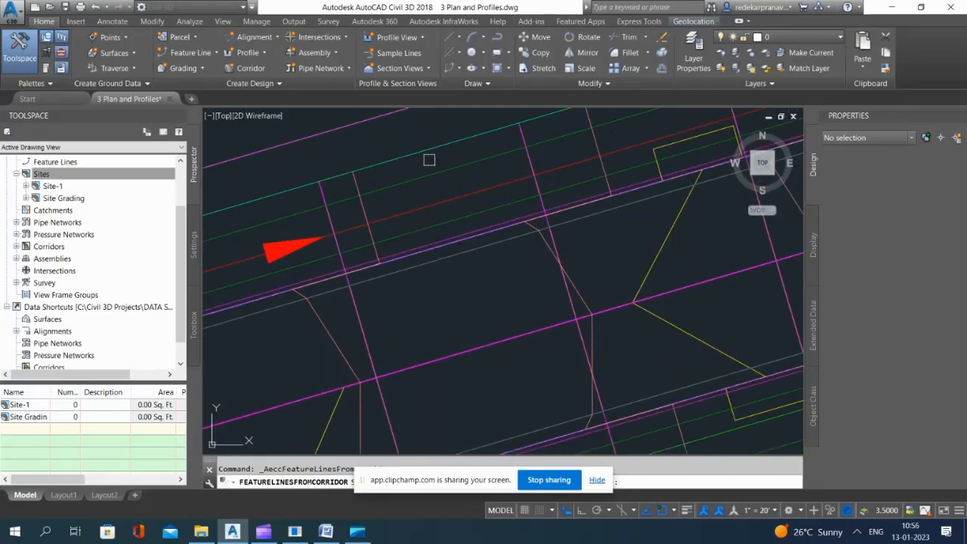
scroll(407, 202, down, 2)
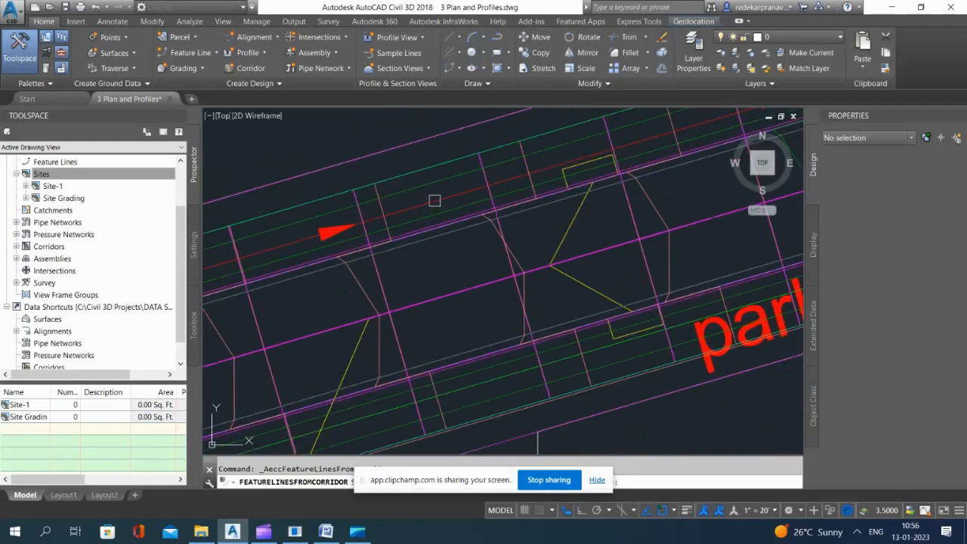
scroll(421, 172, up, 2)
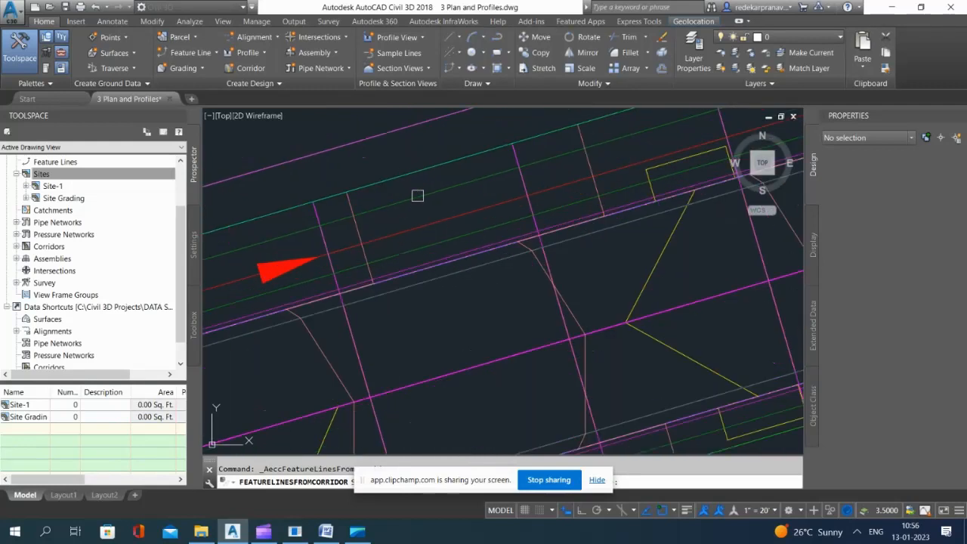
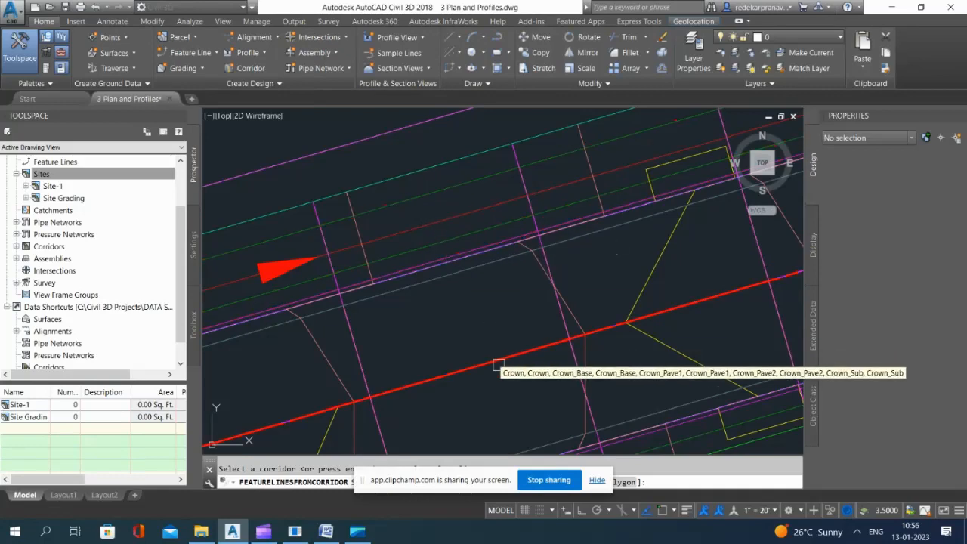
Step: Extract the Sidewalk_Out feature line along the north side of Road A from its corridor
scroll(451, 242, down, 2)
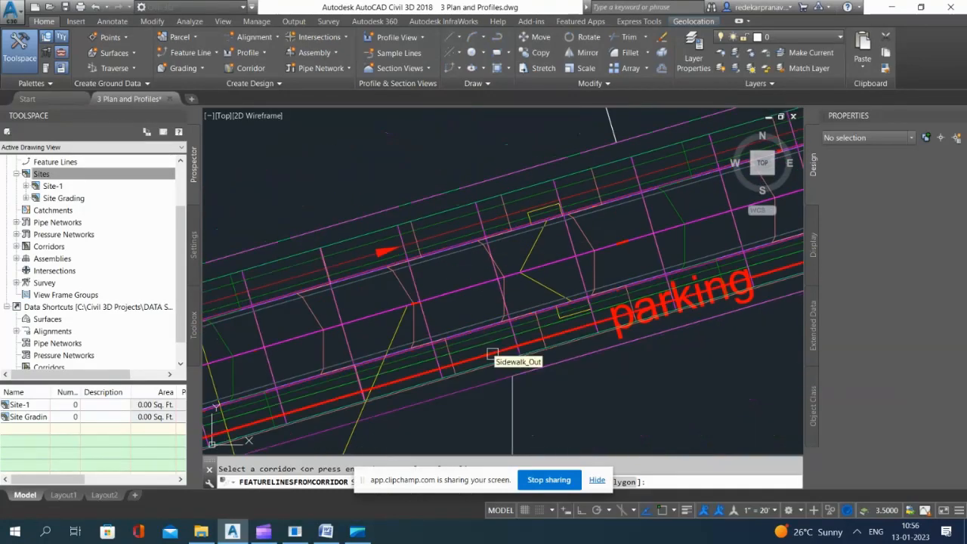
scroll(493, 353, up, 1)
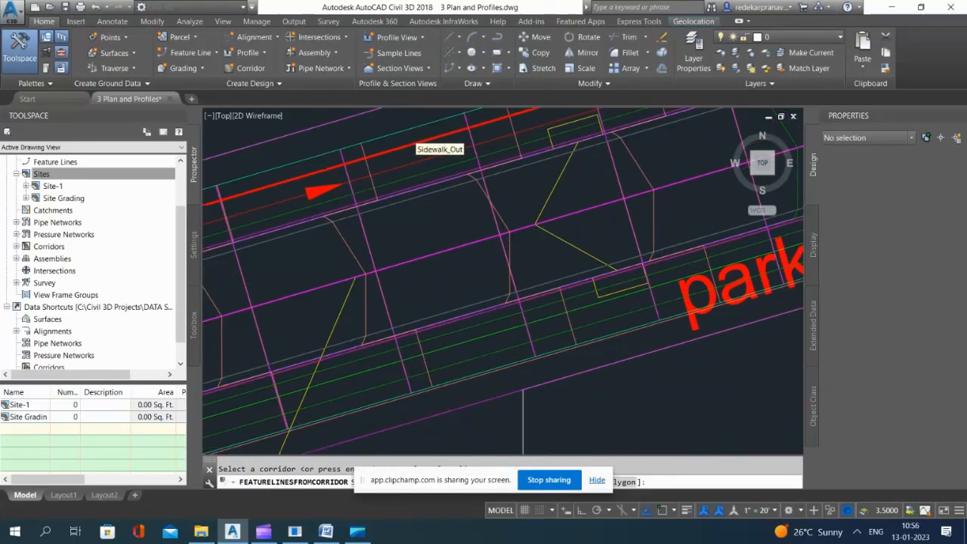
scroll(479, 229, up, 2)
scroll(523, 219, down, 5)
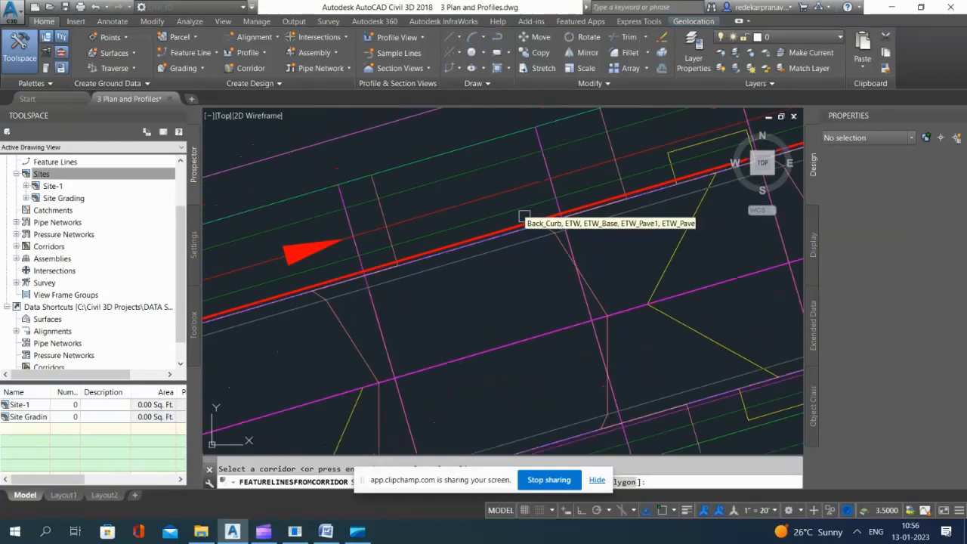
scroll(501, 170, up, 5)
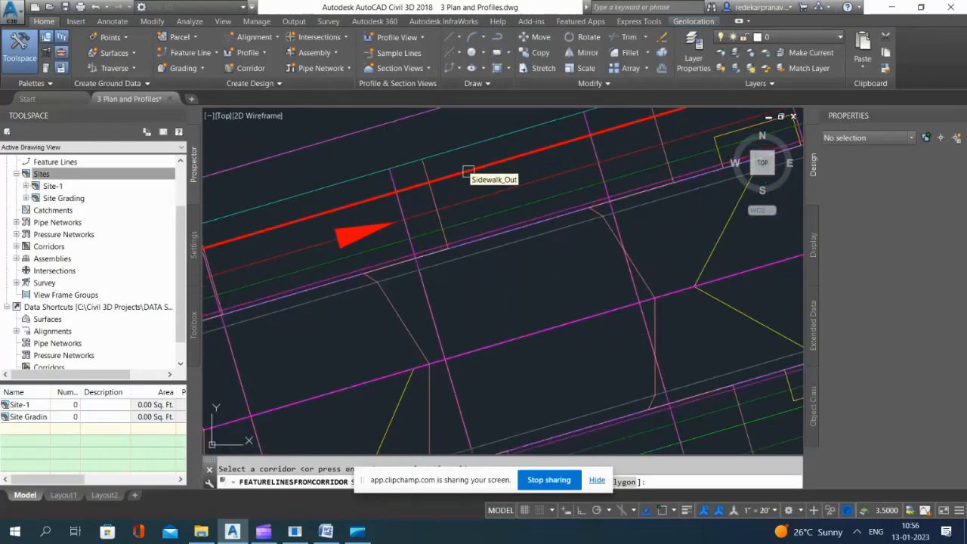
click(469, 172)
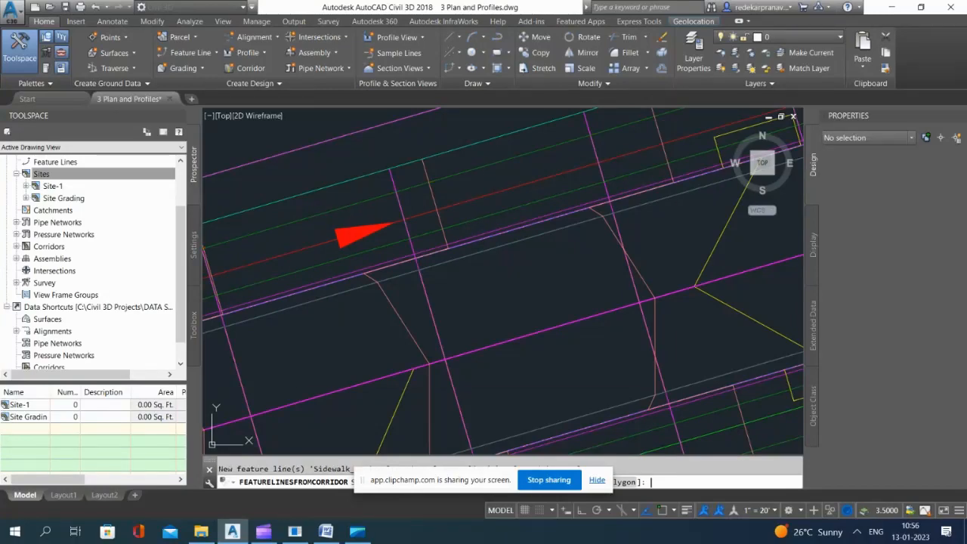
key(Return)
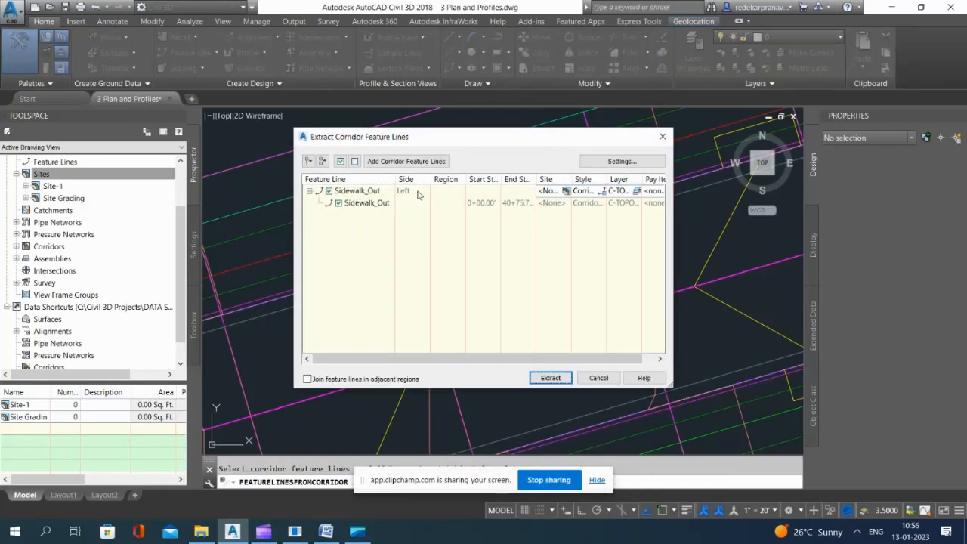
click(552, 378)
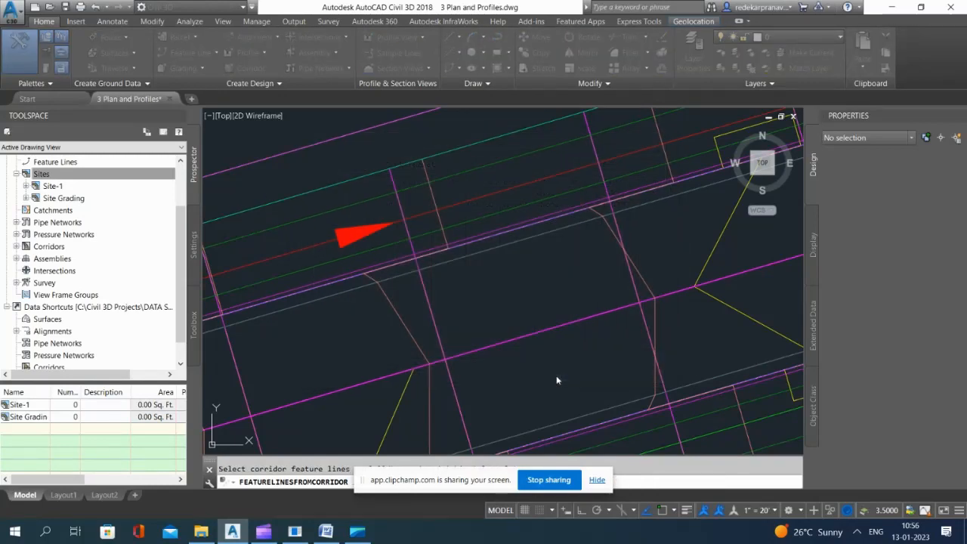
Step: Explode the extracted auto corridor feature line on the sidewalk edge into a 3D polyline
click(488, 162)
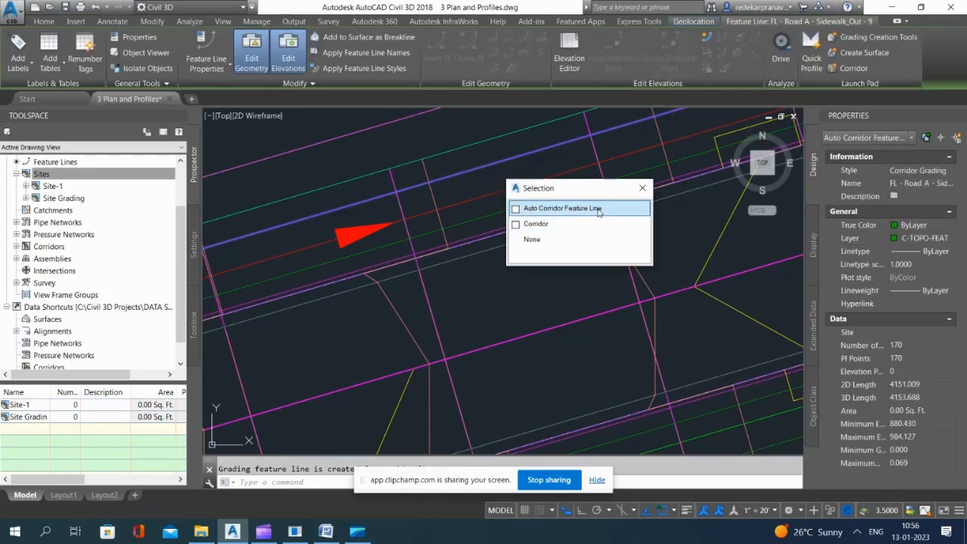
click(537, 207)
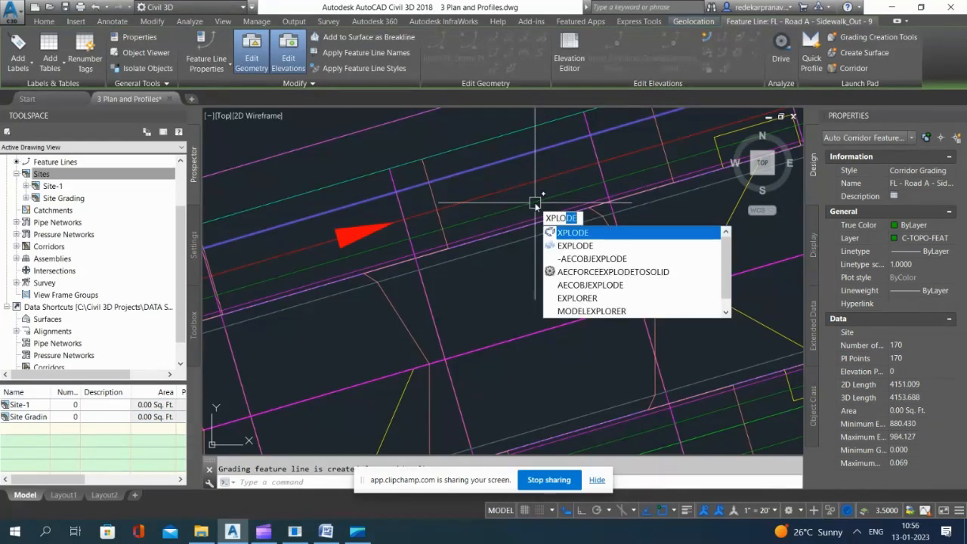
key(Down)
key(Return)
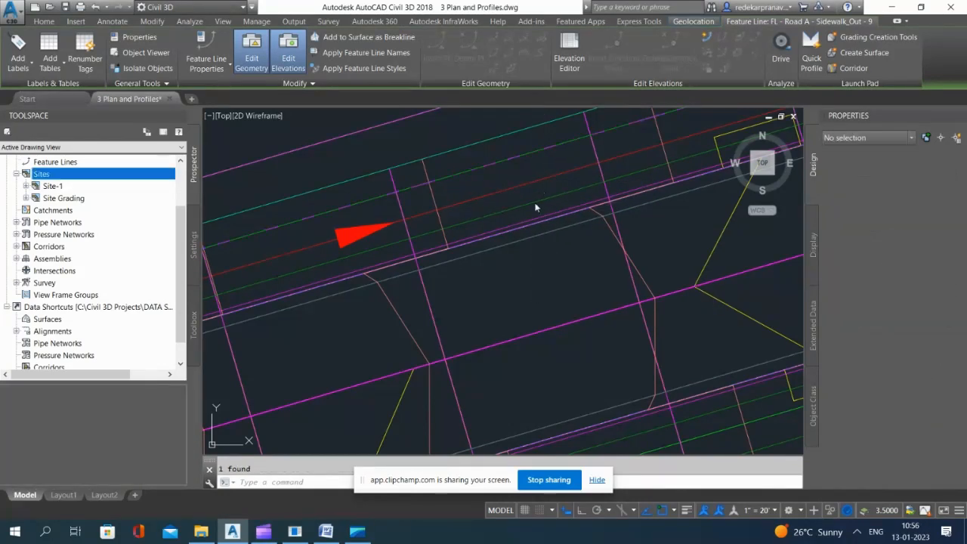
key(Escape)
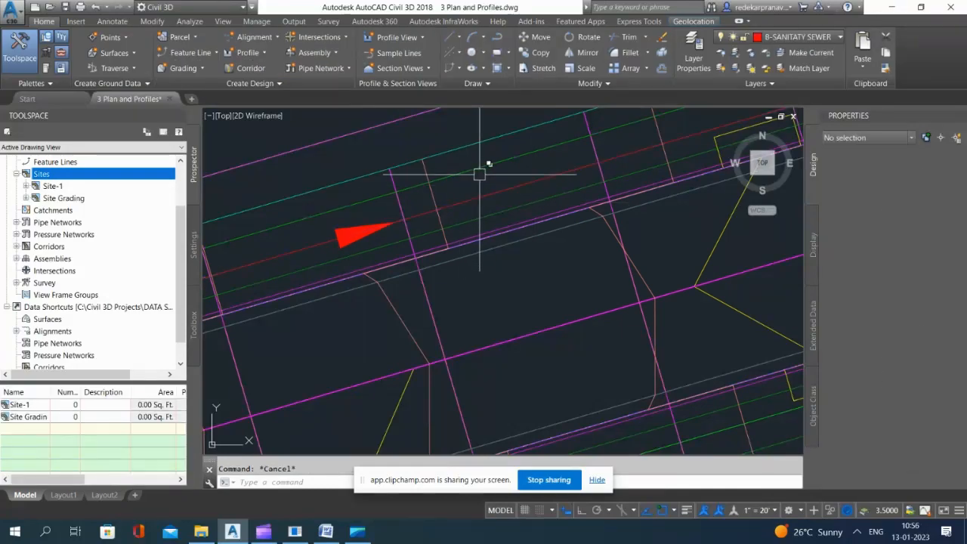
Step: Select the exploded line along Road A's sidewalk edge and check its object type
click(477, 184)
key(Escape)
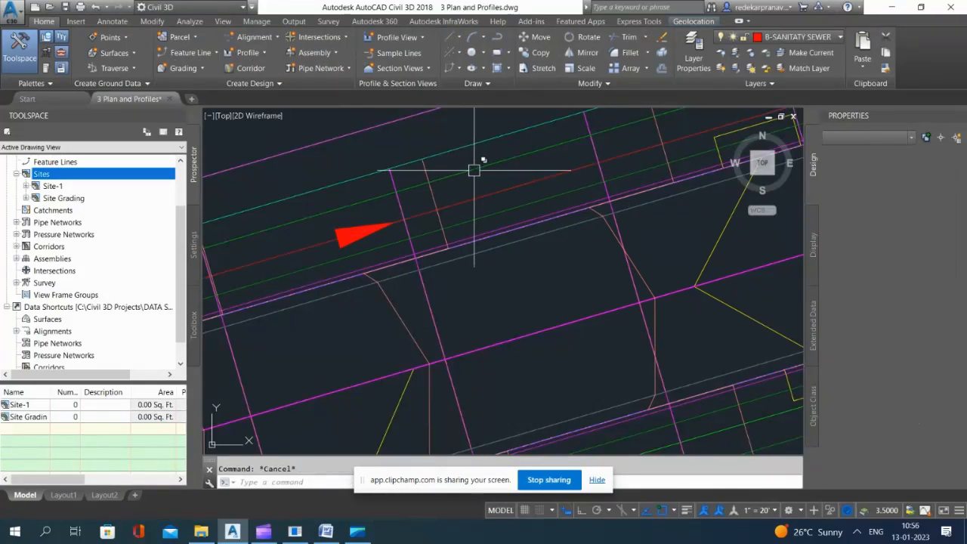
click(469, 170)
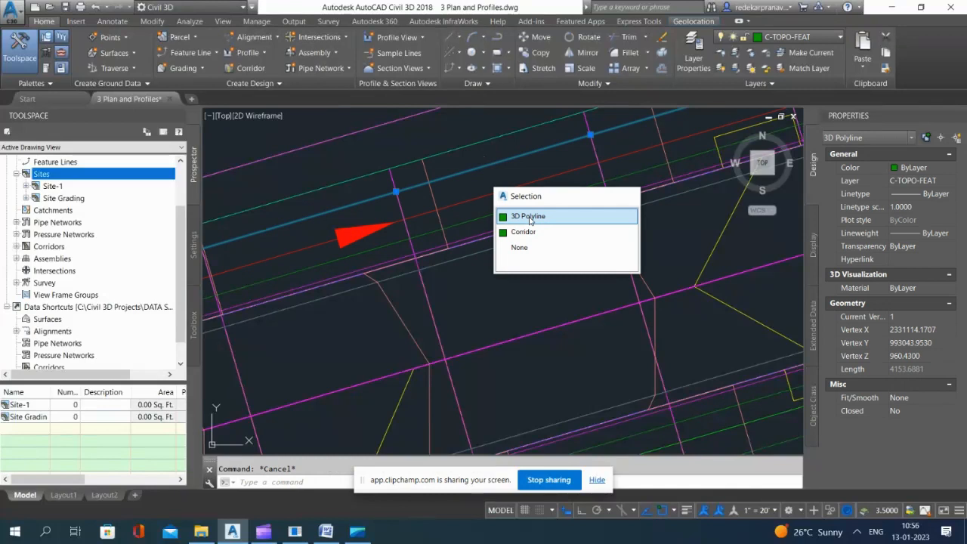
click(530, 216)
key(Delete)
Step: Convert the sidewalk 3D polyline to a feature line in the Site Grading site with Basic style, C-TOPO-FEAT layer and assigned elevations
click(190, 52)
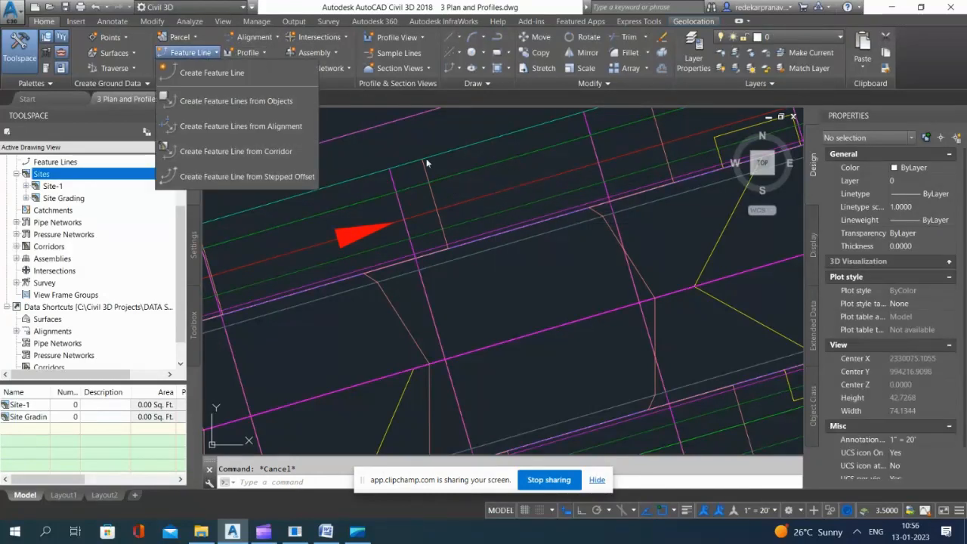
click(219, 101)
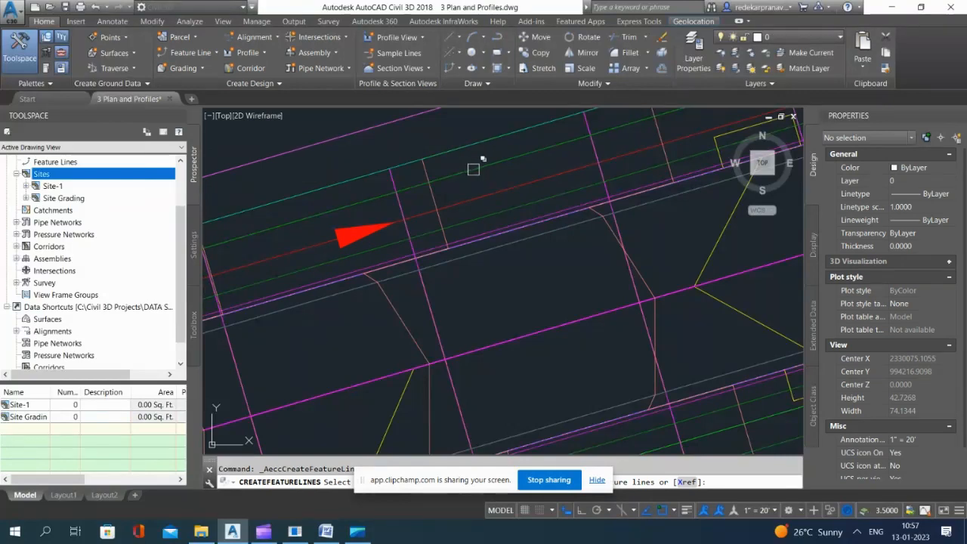
click(472, 169)
click(523, 216)
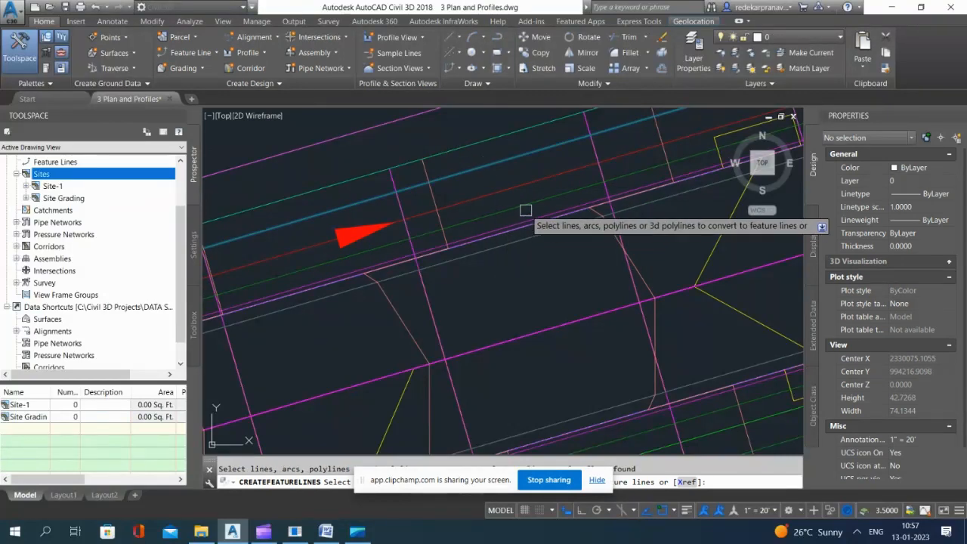
key(Return)
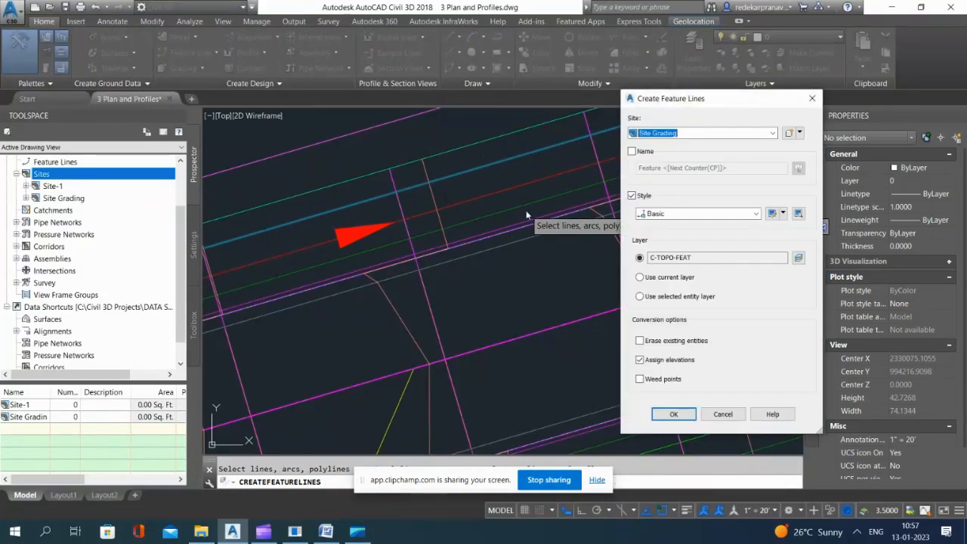
click(716, 135)
click(664, 162)
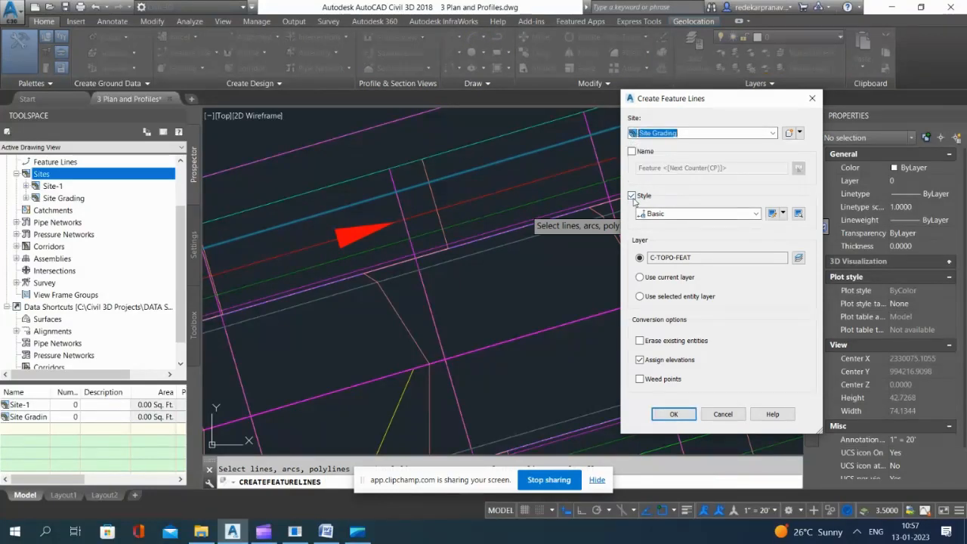
click(675, 415)
Step: Assign the new feature line's elevations from the Road A Surface - (17)
click(715, 301)
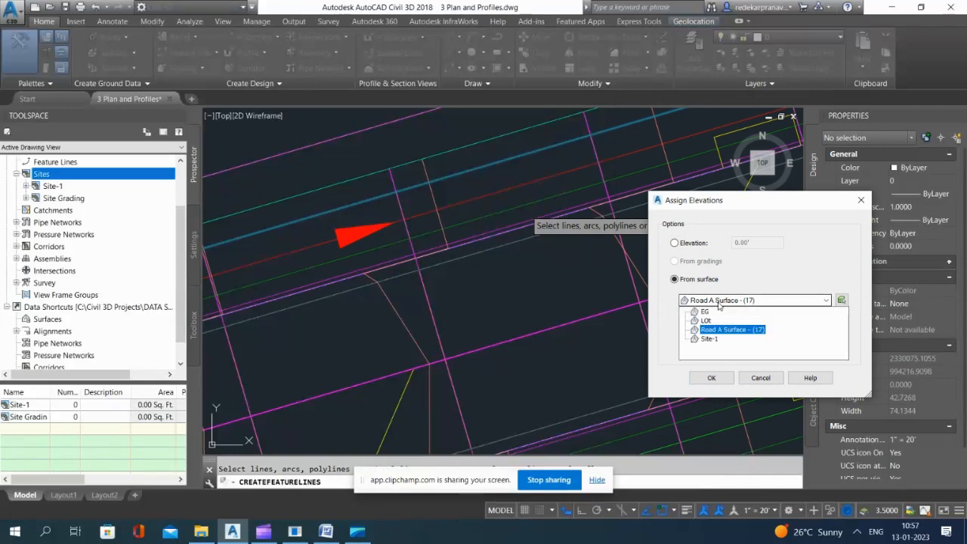
click(722, 331)
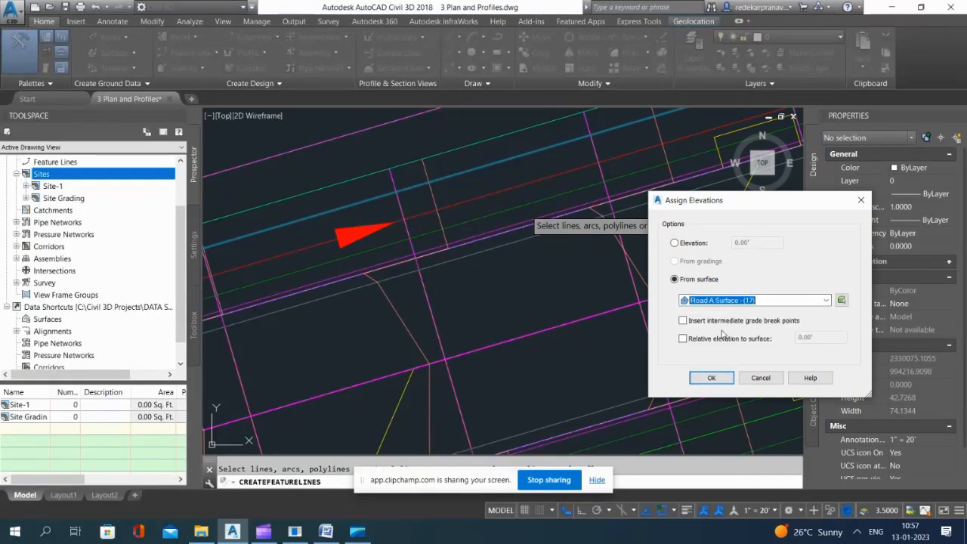
click(714, 378)
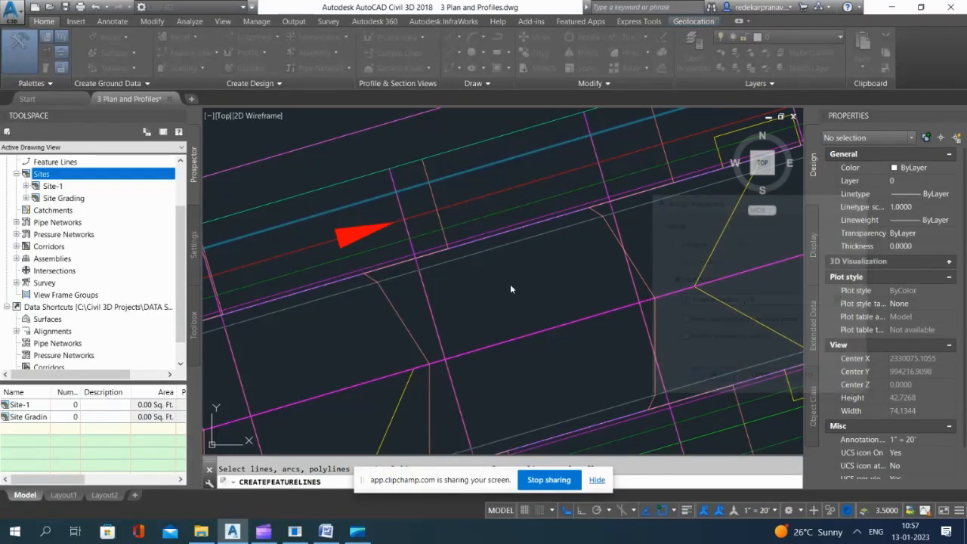
Step: Select the new sidewalk feature line to check its properties and extent around the site, and clear the selection
click(495, 159)
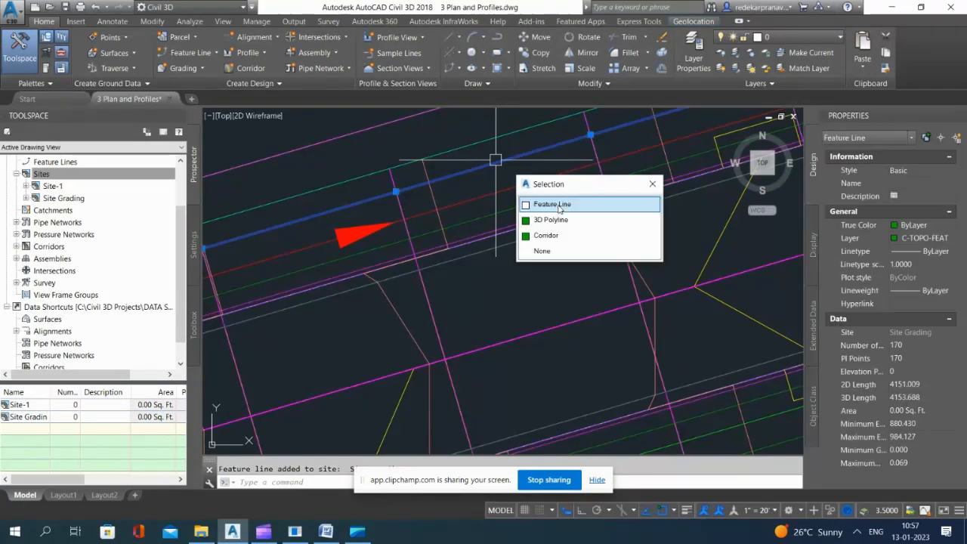
click(560, 205)
scroll(561, 199, down, 6)
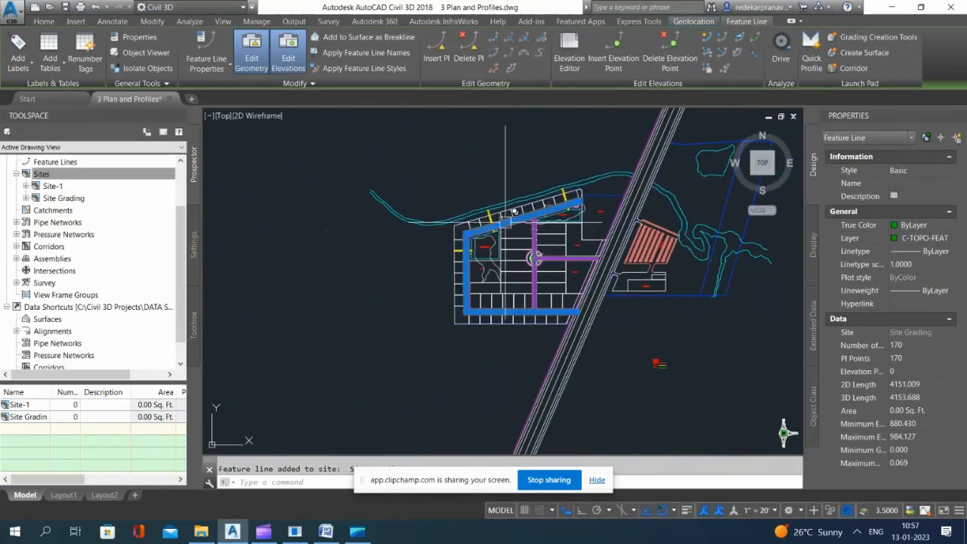
key(Escape)
click(634, 211)
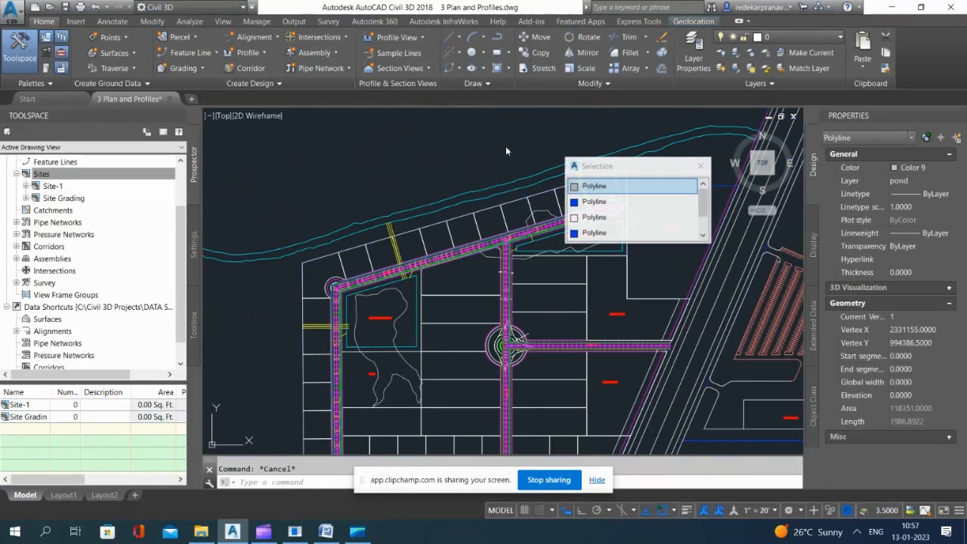
key(Escape)
click(509, 126)
click(474, 148)
Step: Draw a polyline about 158 ft long from Road A's northern sidewalk edge to the rear boundary of an outer lot
scroll(466, 222, up, 6)
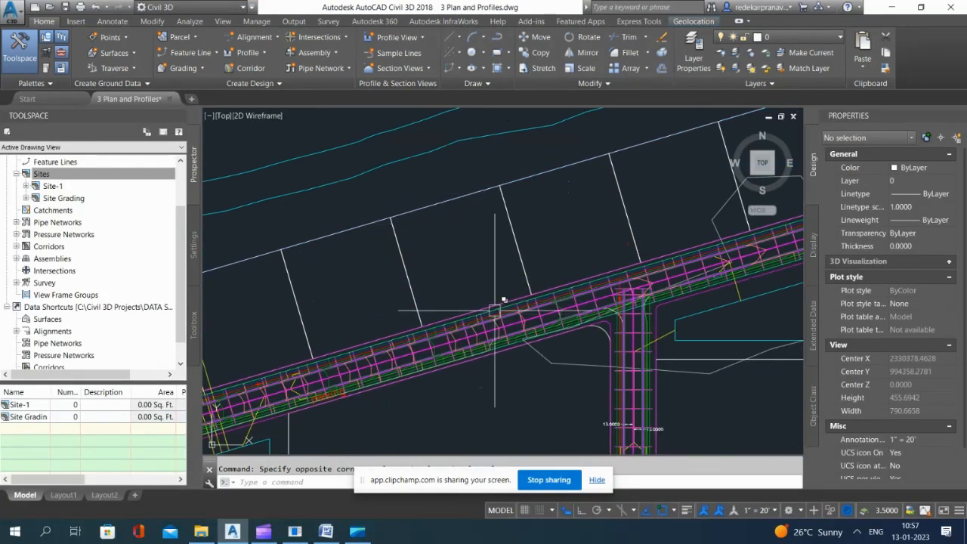
scroll(482, 280, down, 6)
scroll(482, 280, up, 2)
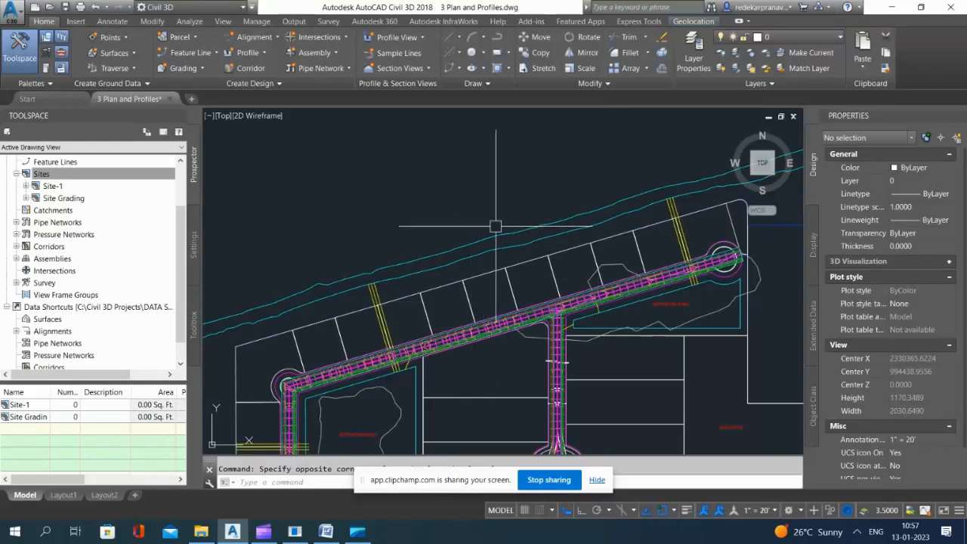
scroll(499, 241, down, 4)
scroll(475, 263, up, 8)
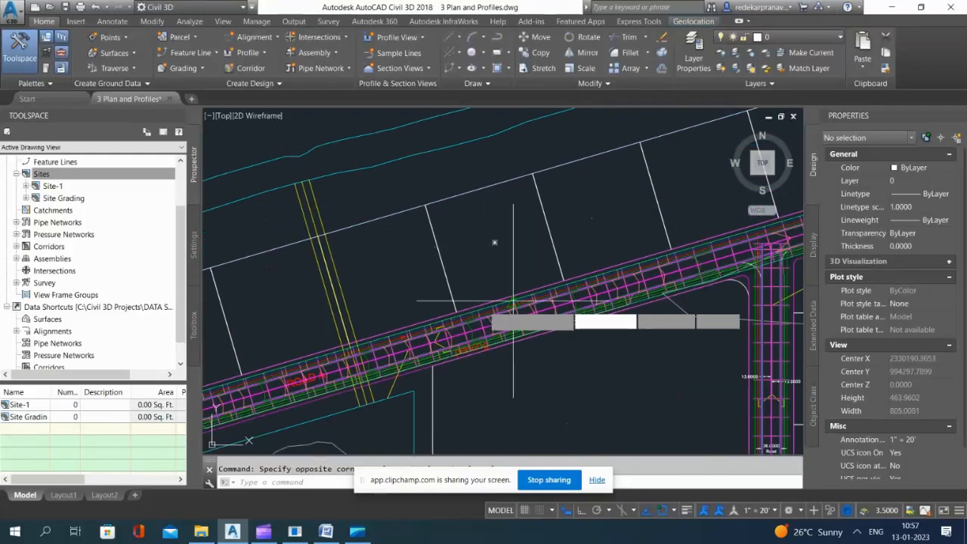
scroll(511, 307, up, 8)
text(pl)
key(Return)
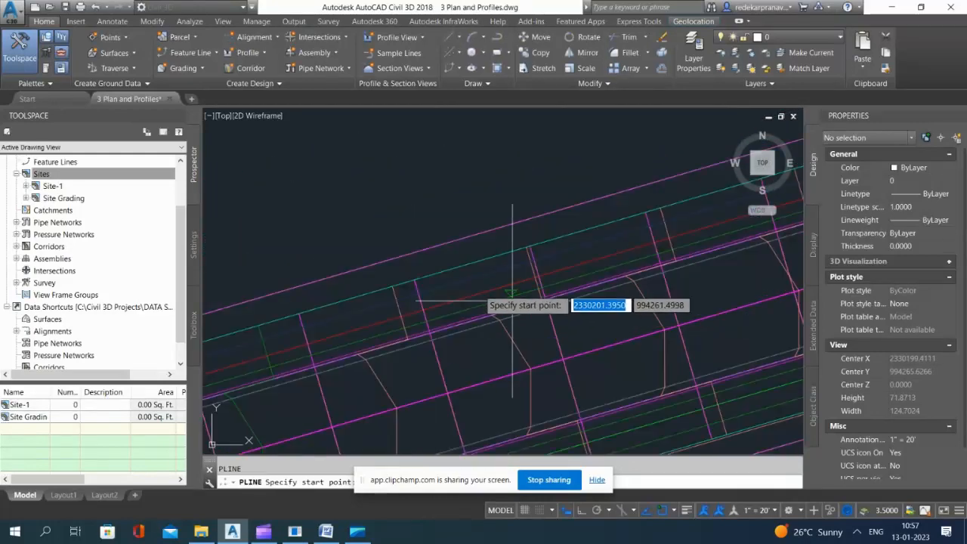
click(465, 280)
scroll(533, 327, down, 6)
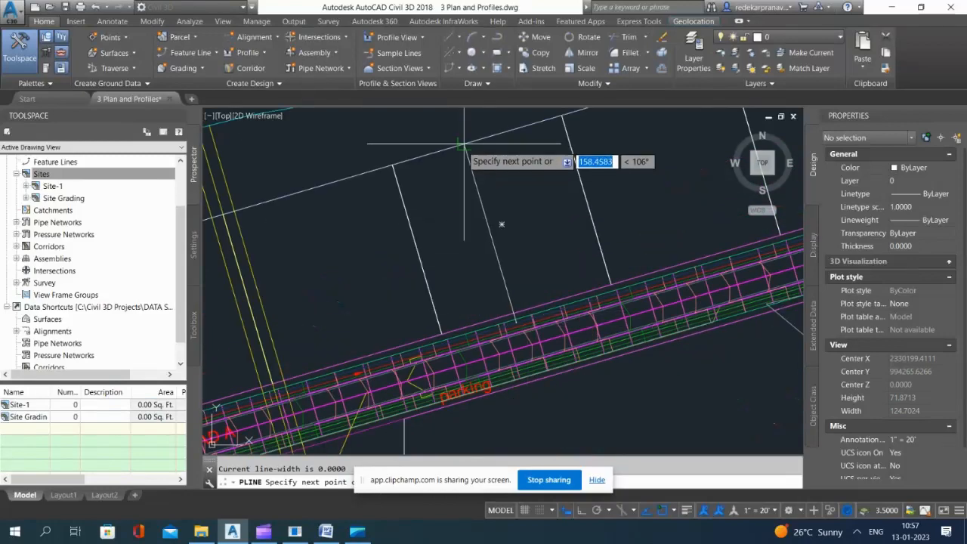
Step: Check the length of the polyline drawn across the outer lot in its properties and deselect it
click(497, 258)
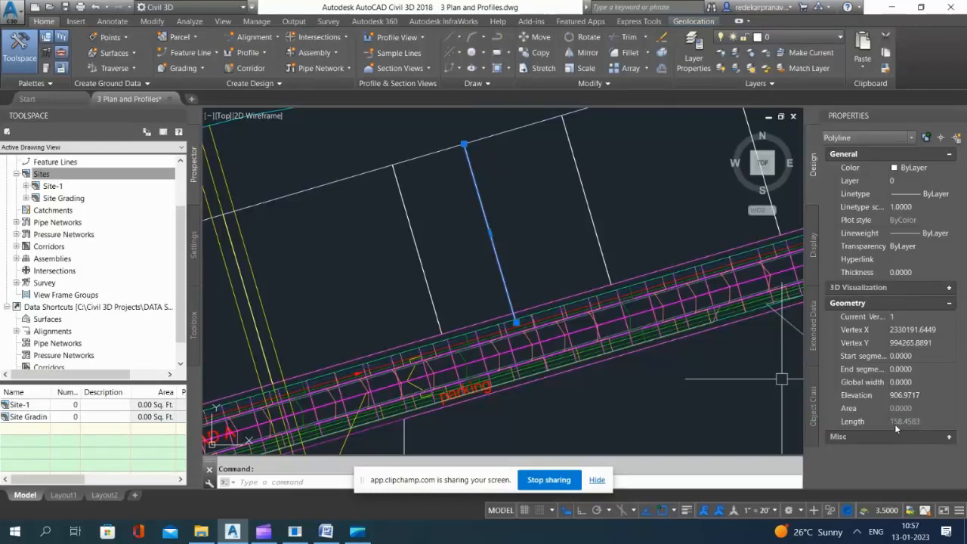
scroll(437, 308, down, 5)
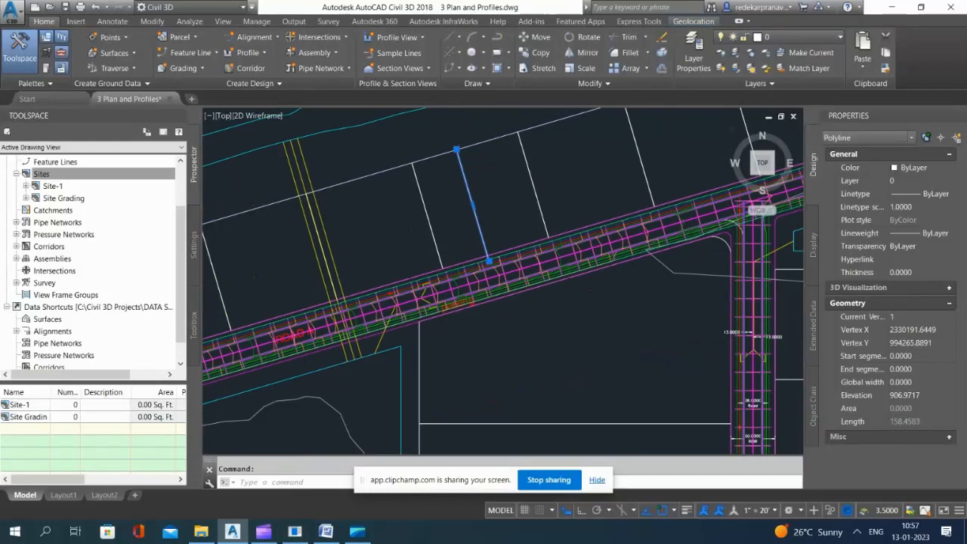
key(Escape)
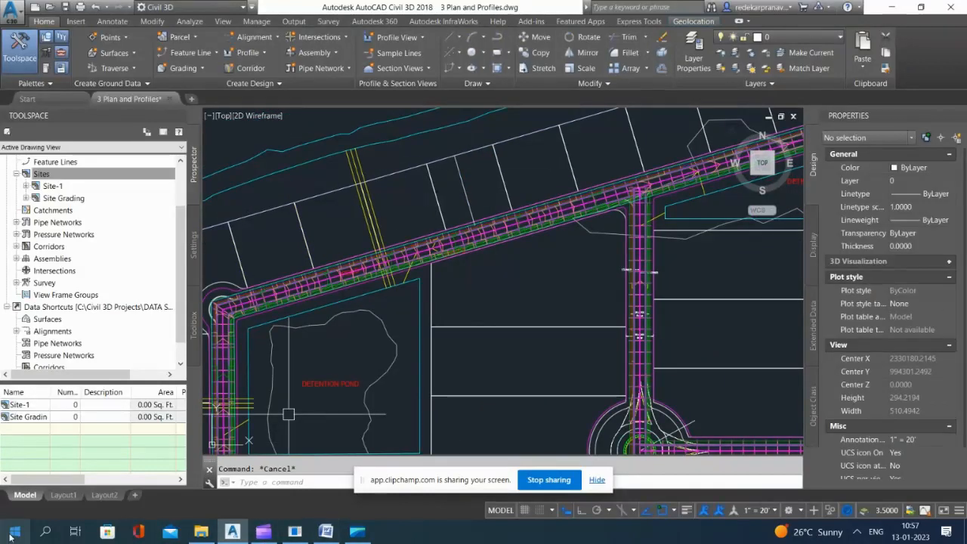
Step: Switch to Calculator, multiply 0.03 by the outer-lot polyline's length of 158.45, and return to the drawing with the polyline deselected
click(14, 533)
click(83, 396)
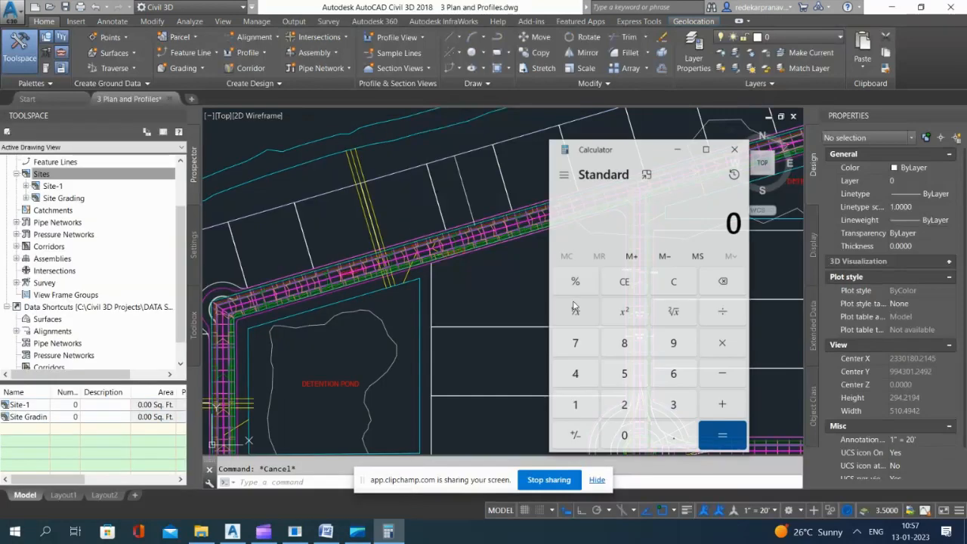
drag(651, 149, 318, 140)
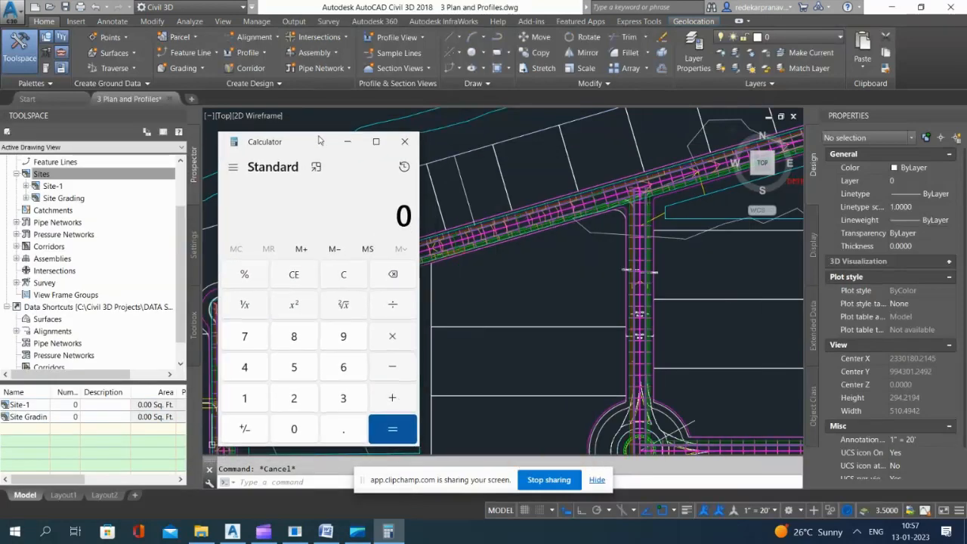
click(569, 157)
click(463, 185)
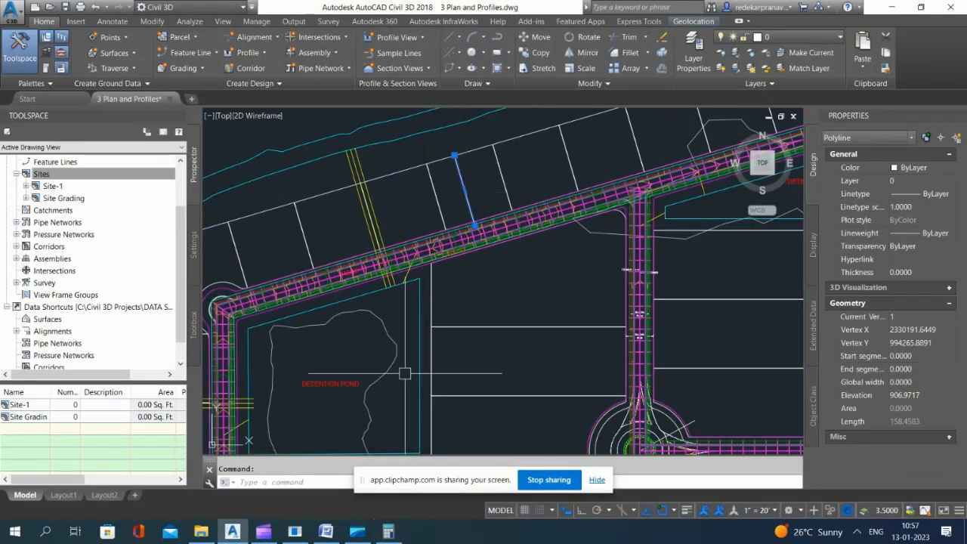
click(388, 532)
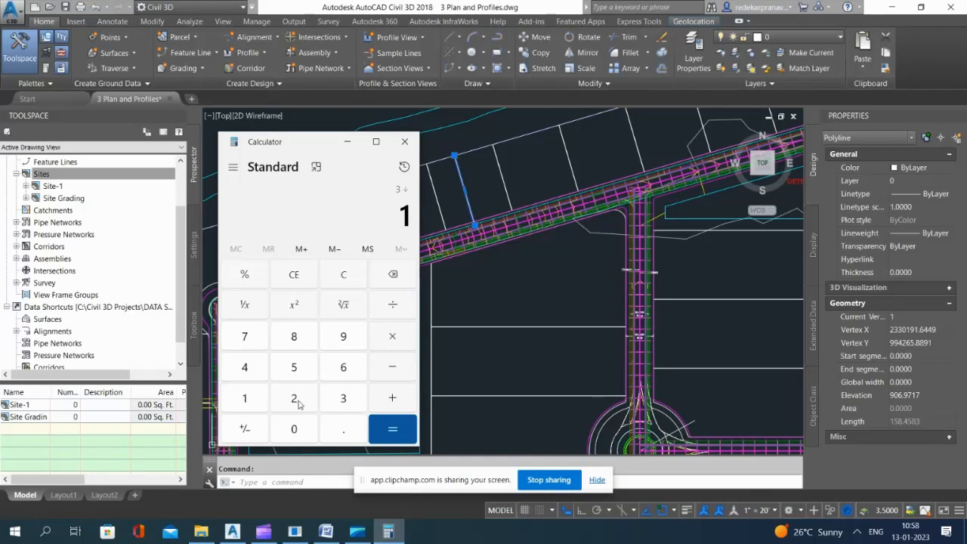
click(389, 431)
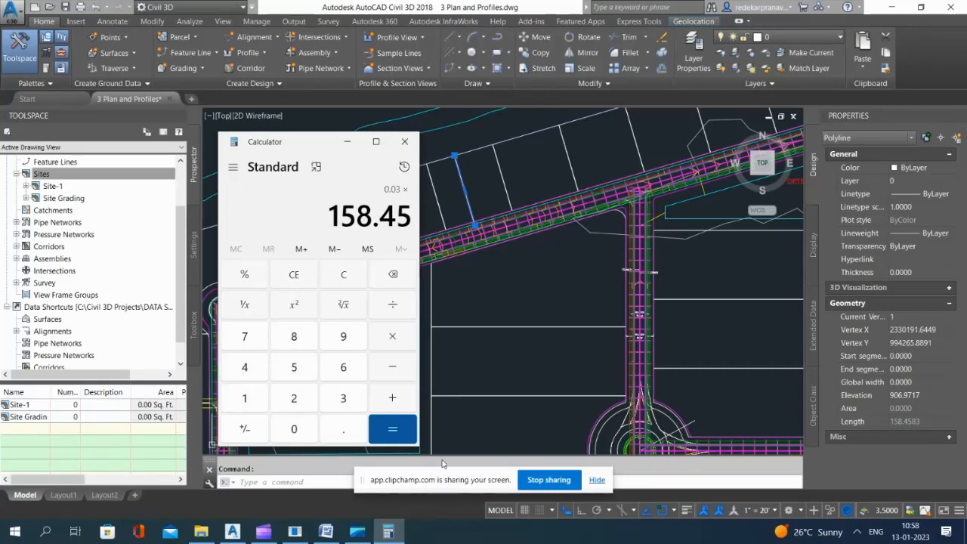
click(399, 442)
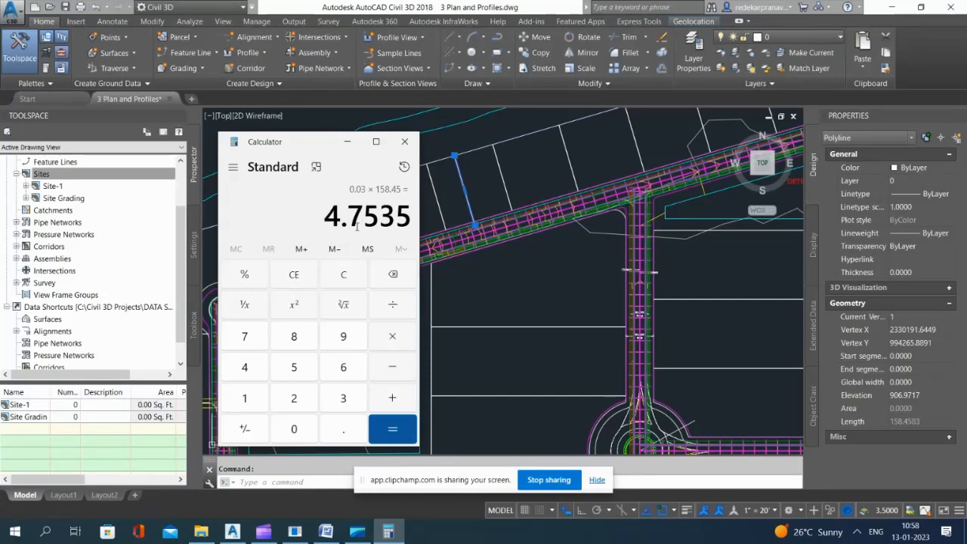
click(348, 142)
key(Escape)
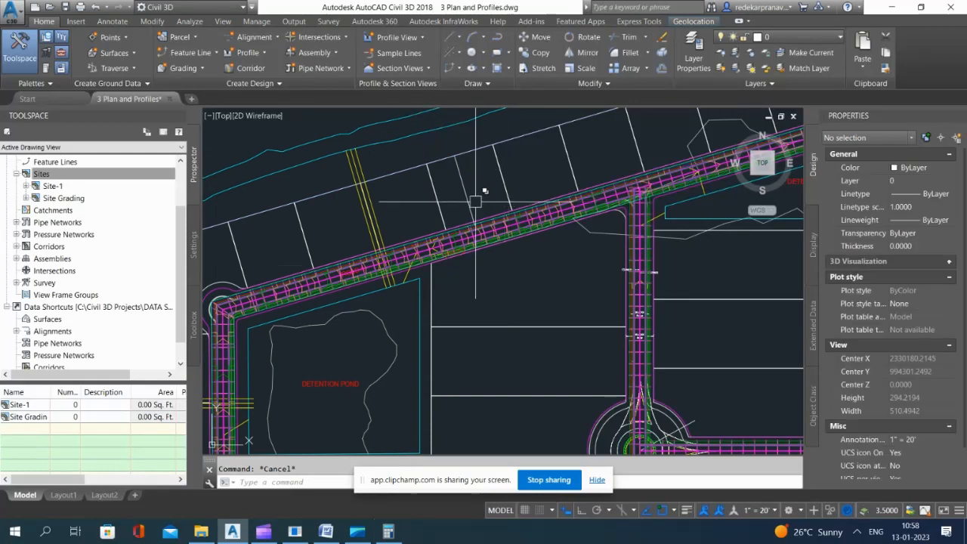
scroll(485, 238, up, 5)
scroll(482, 255, up, 6)
scroll(505, 265, down, 4)
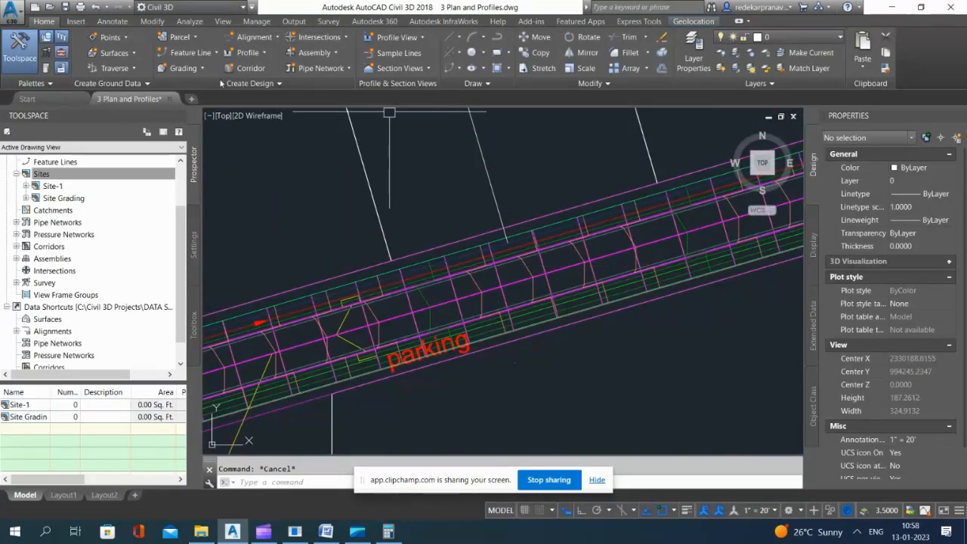
scroll(580, 248, down, 3)
click(189, 52)
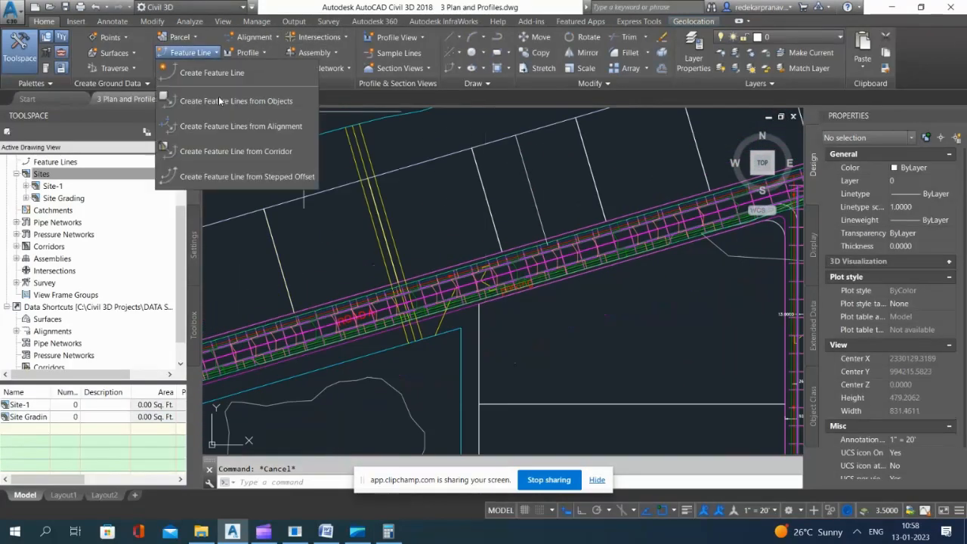
click(216, 178)
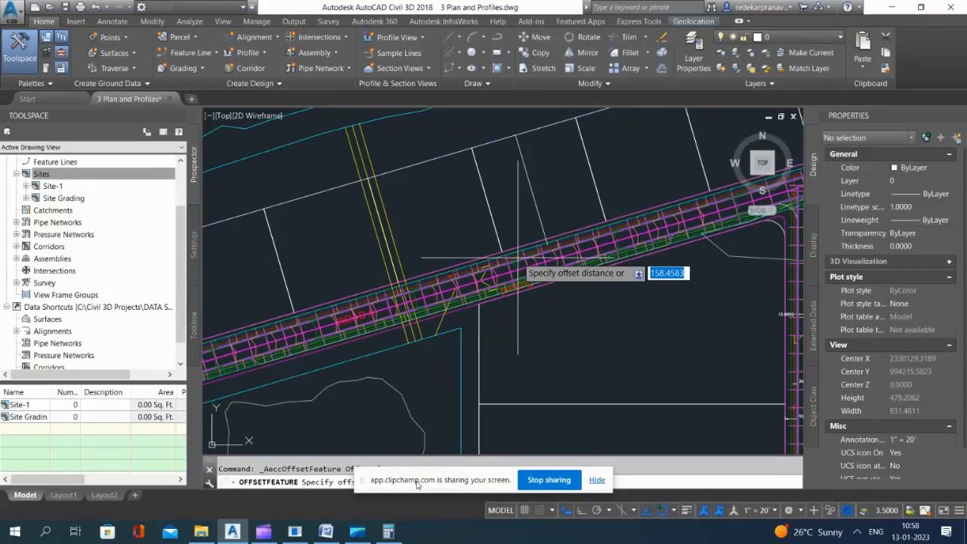
scroll(517, 257, up, 2)
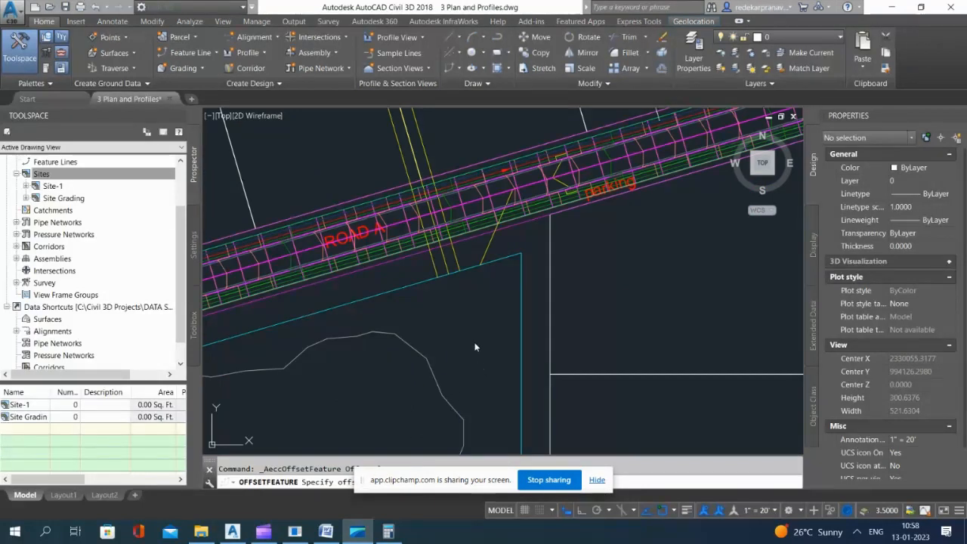
key(Escape)
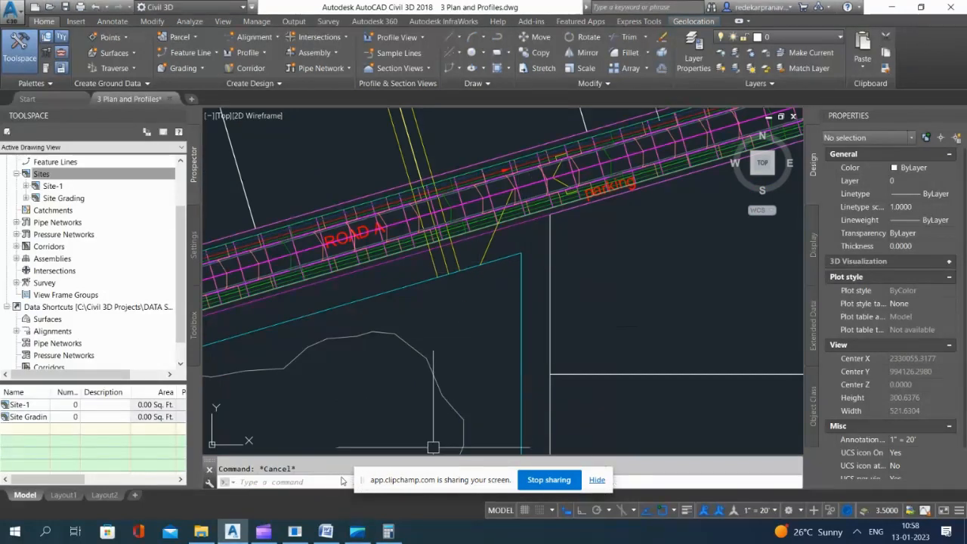
drag(363, 490, 603, 475)
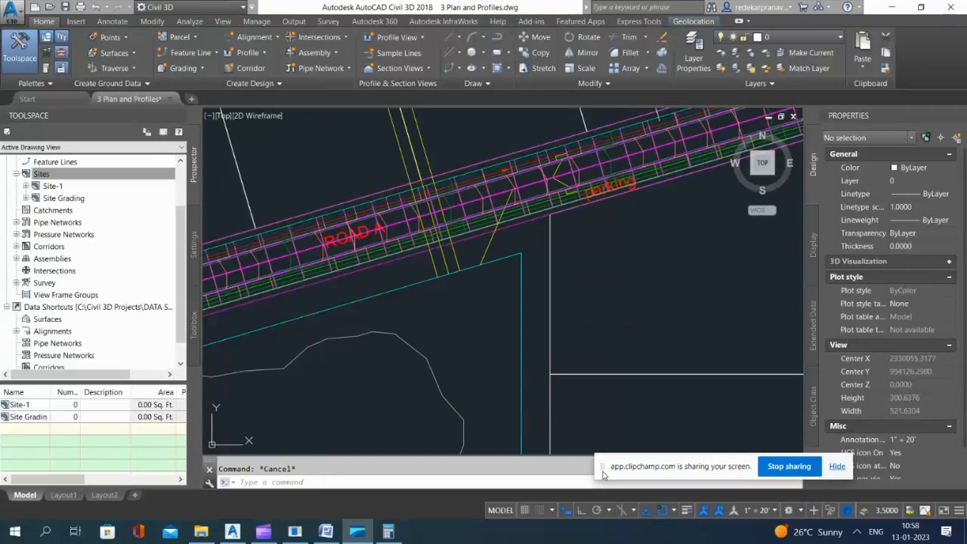
Step: Start a feature line from stepped offset, setting the 158.4583 ft distance by picking from Road A's sidewalk feature line to a lot's rear corner
scroll(491, 210, down, 4)
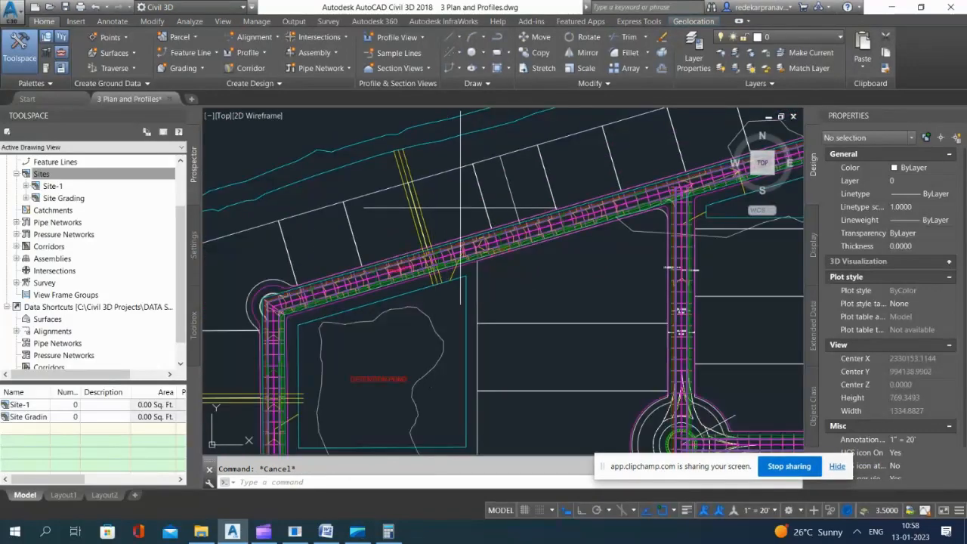
click(454, 201)
click(191, 53)
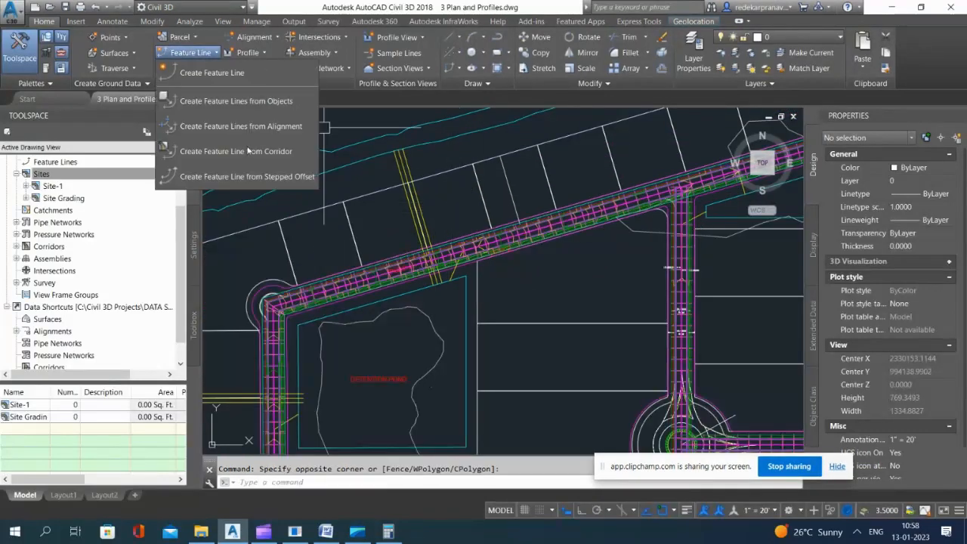
click(211, 179)
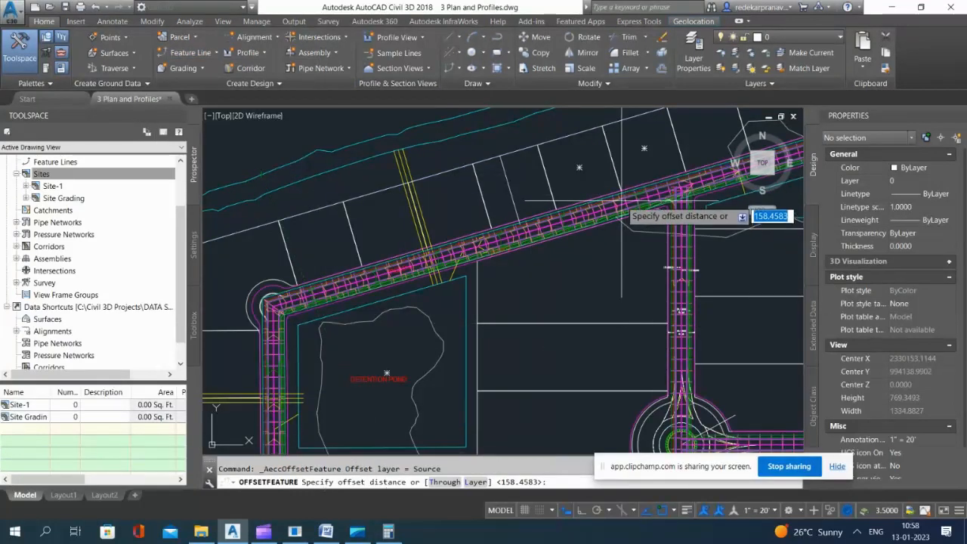
scroll(559, 226, up, 6)
click(560, 235)
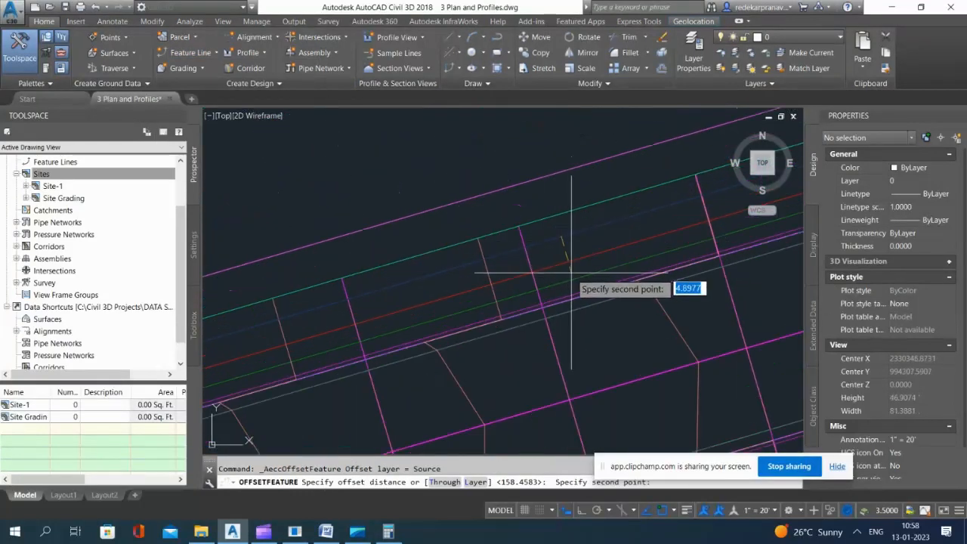
scroll(556, 196, down, 6)
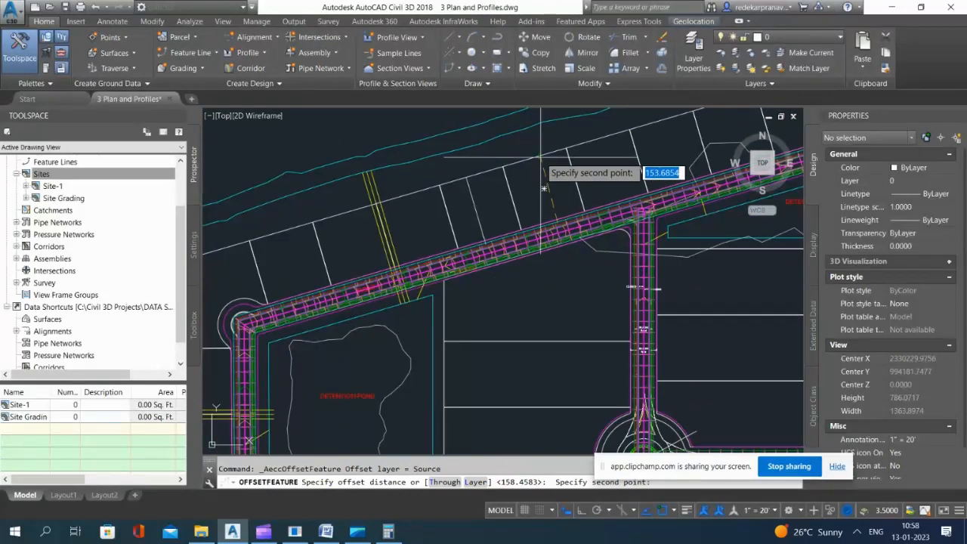
scroll(538, 157, up, 2)
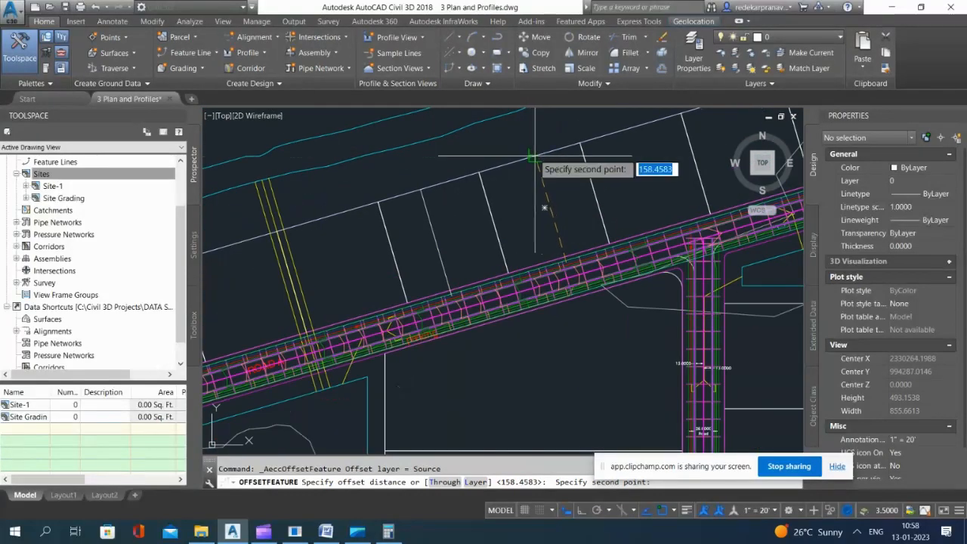
click(534, 157)
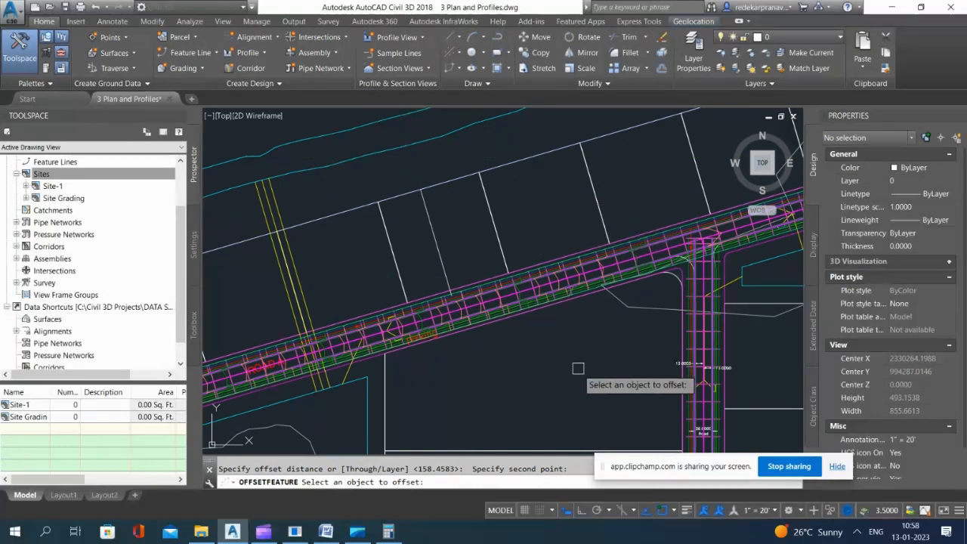
Step: Offset Road A's sidewalk feature line outward to the rear of the outer lots with an elevation difference of 4.75
scroll(556, 265, up, 8)
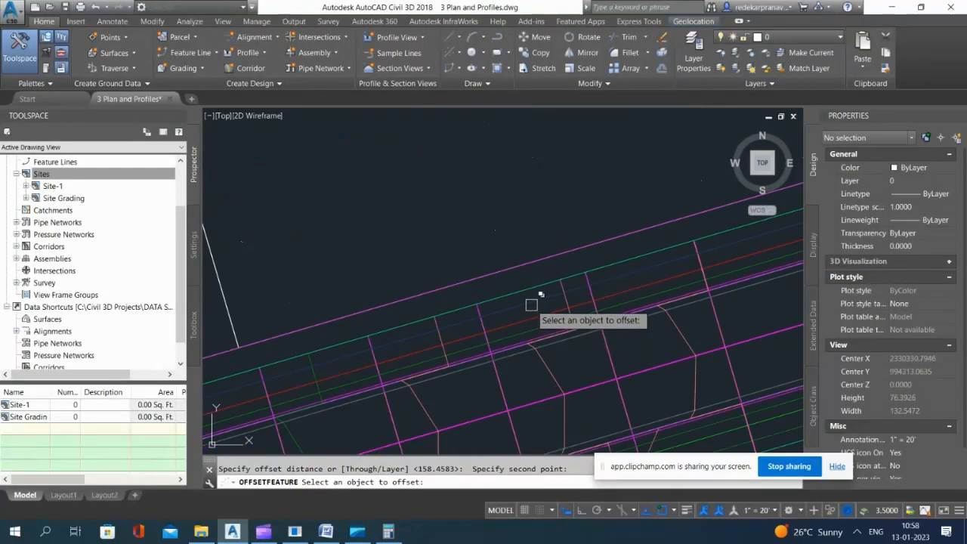
click(543, 310)
click(588, 351)
scroll(487, 197, down, 6)
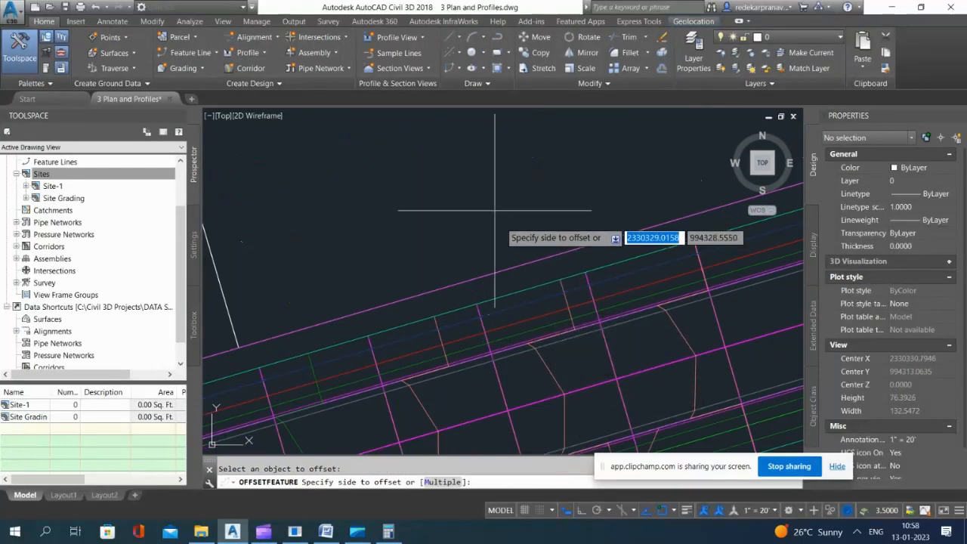
click(485, 161)
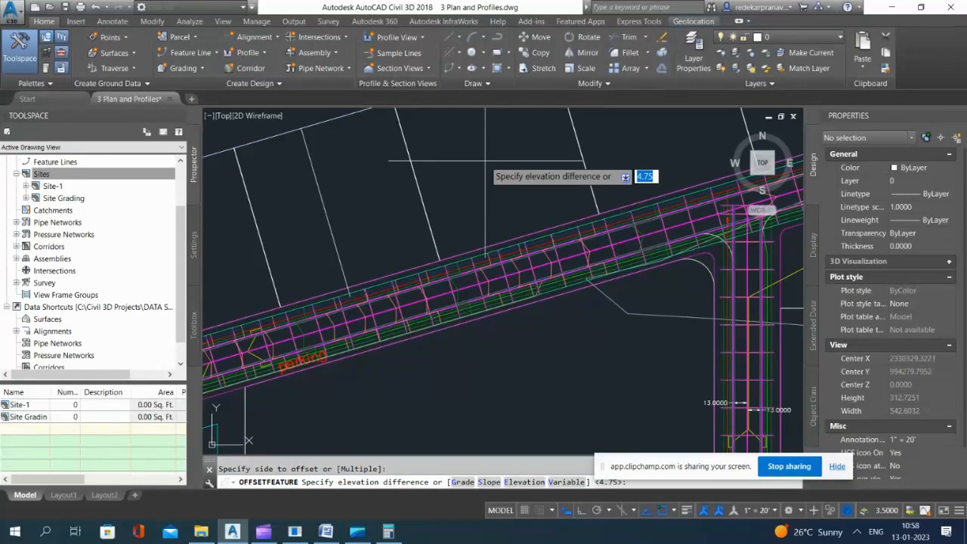
scroll(486, 165, down, 4)
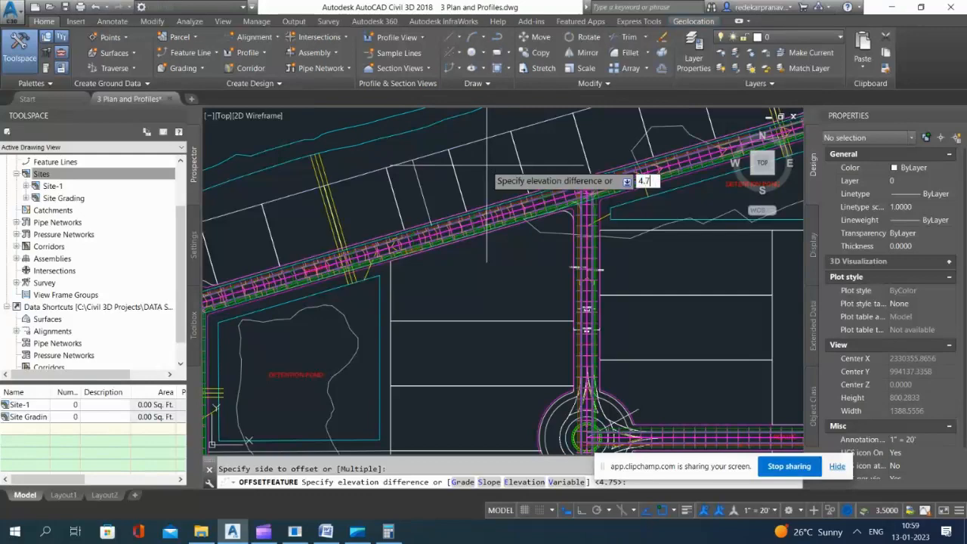
key(Return)
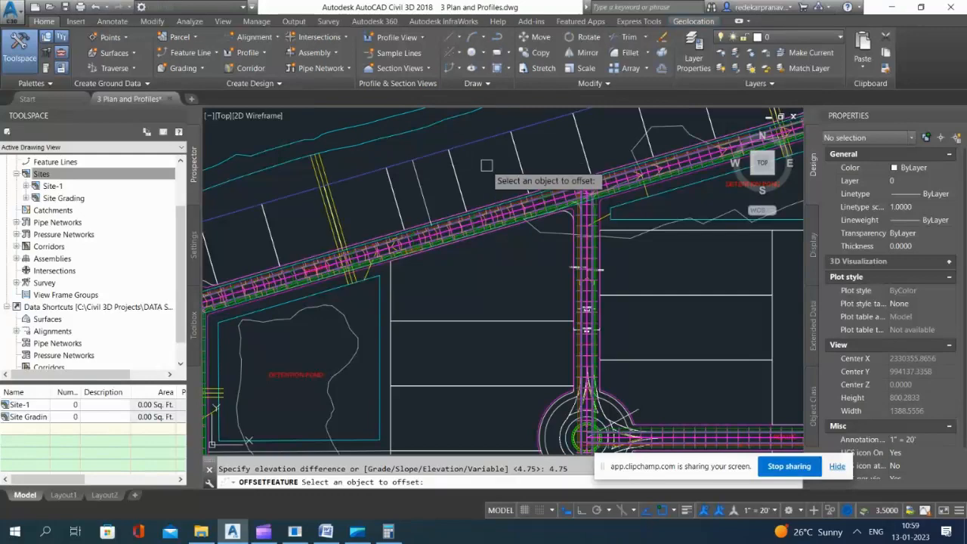
scroll(529, 174, down, 4)
key(Escape)
Step: Examine the offset feature line along the rear of the outer lots around the whole site and at both of its ends
scroll(618, 137, up, 5)
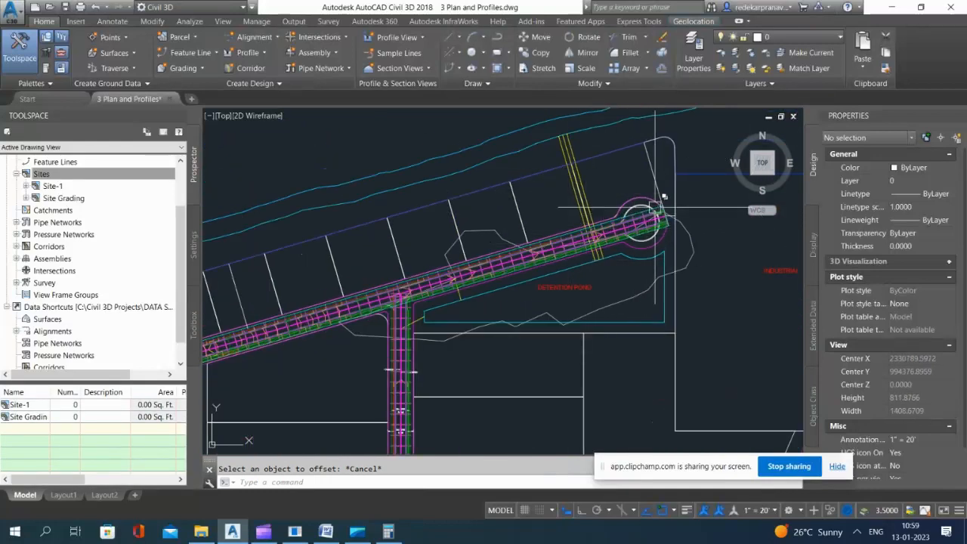
scroll(588, 232, up, 5)
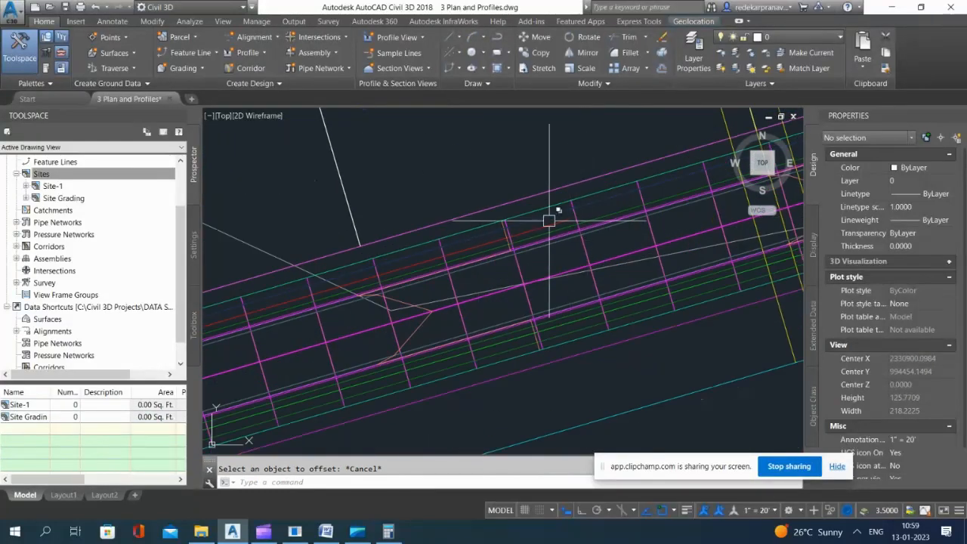
scroll(534, 238, down, 4)
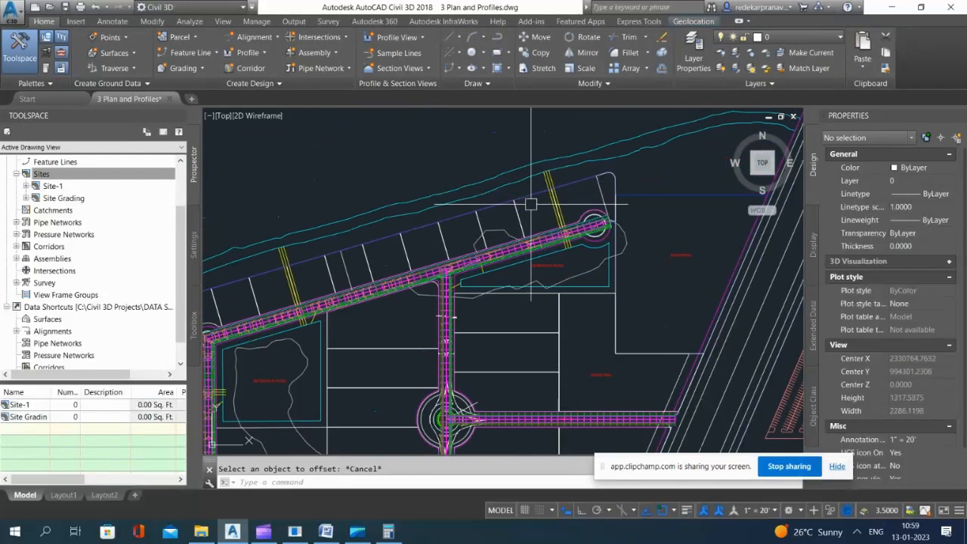
scroll(533, 193, up, 1)
scroll(631, 168, down, 3)
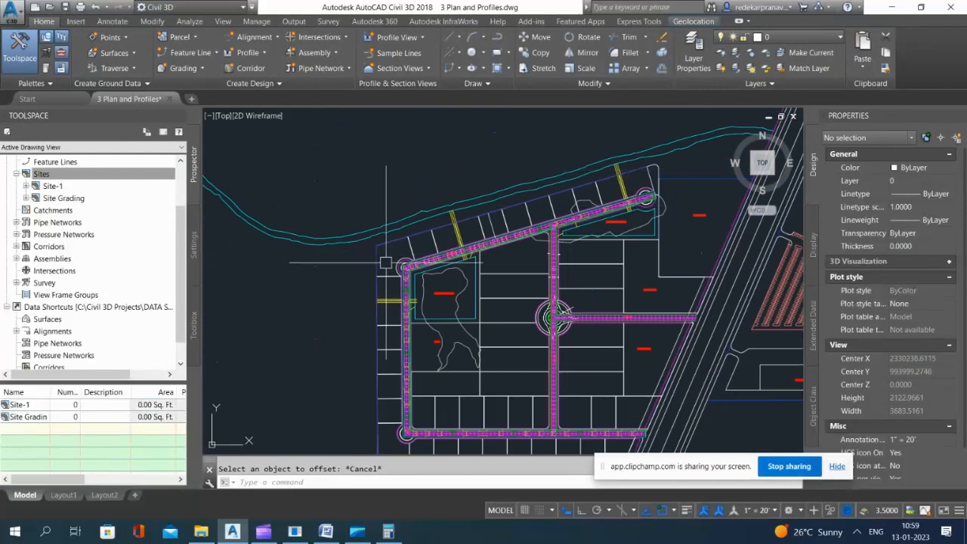
scroll(387, 261, up, 1)
scroll(380, 244, up, 3)
scroll(379, 244, down, 5)
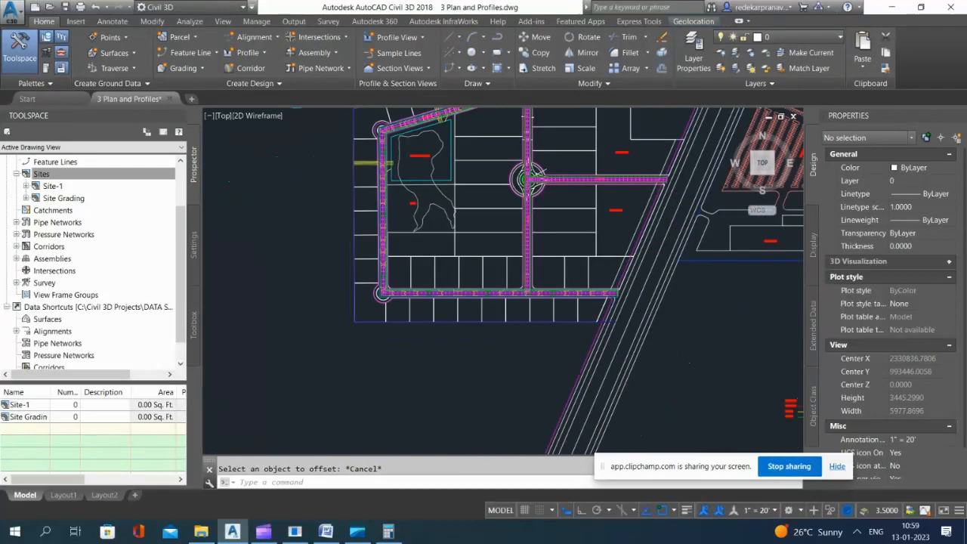
scroll(483, 303, up, 2)
scroll(461, 240, up, 4)
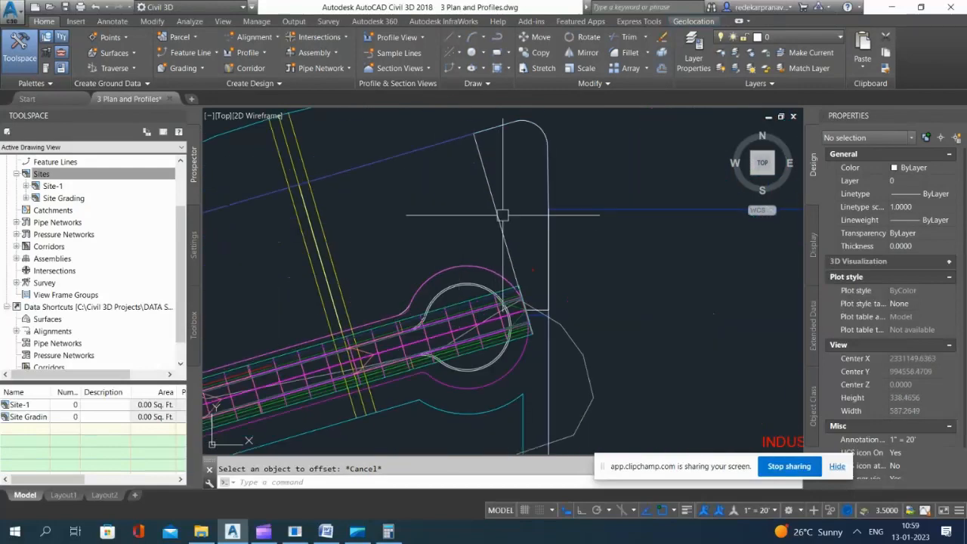
Step: Replace the closing line beside Road A's northeast cul-de-sac with a polyline from the corridor end to the lot's rear corner, about 158.46 ft long
click(481, 161)
key(Delete)
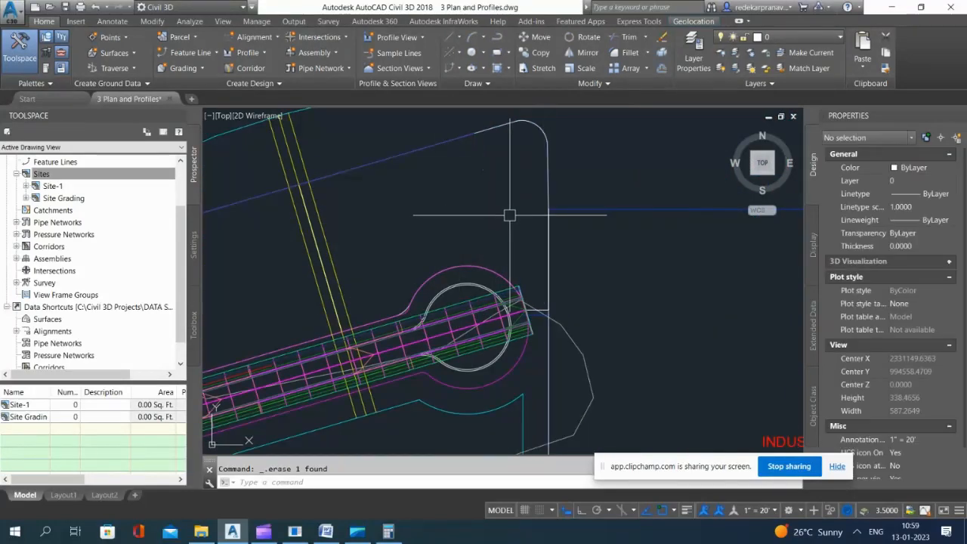
text(pl)
key(Return)
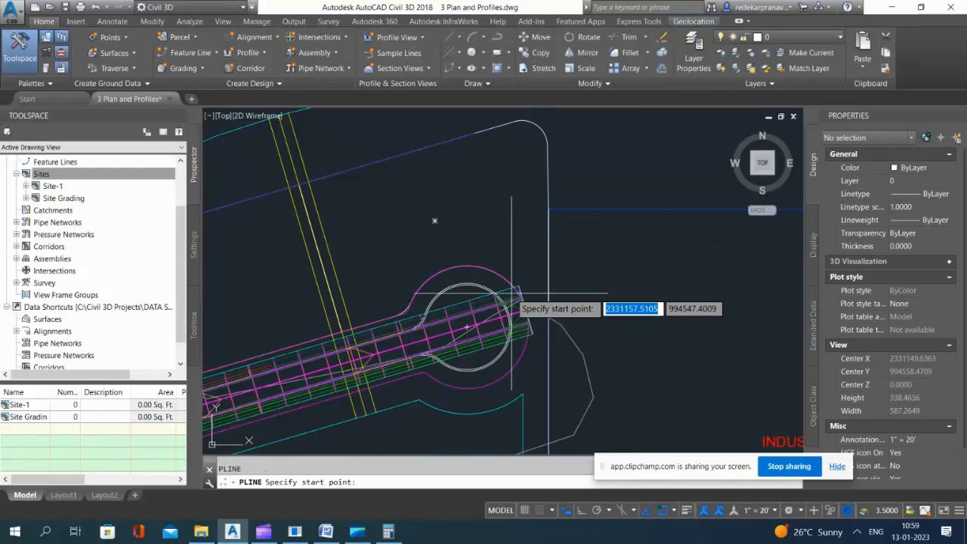
scroll(511, 293, up, 14)
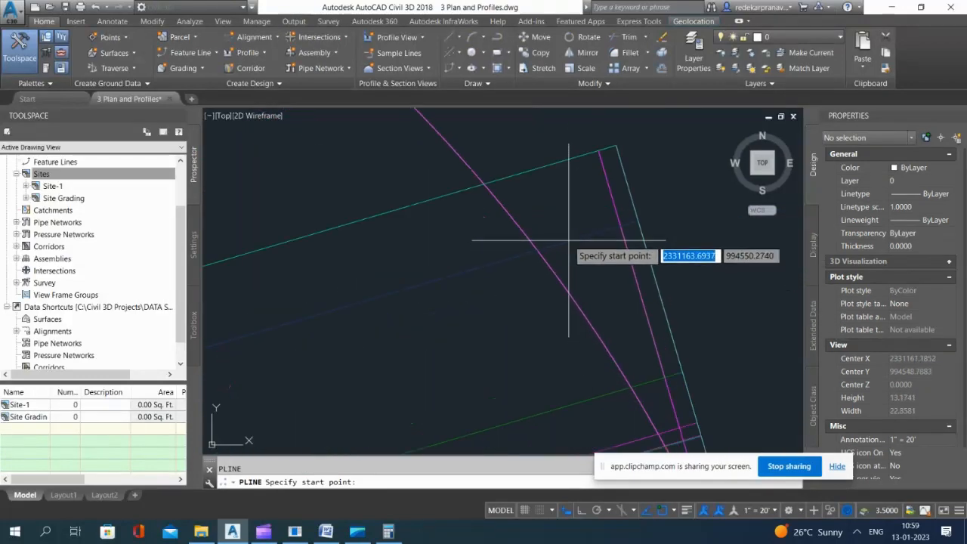
click(656, 249)
scroll(644, 272, down, 5)
scroll(643, 265, down, 9)
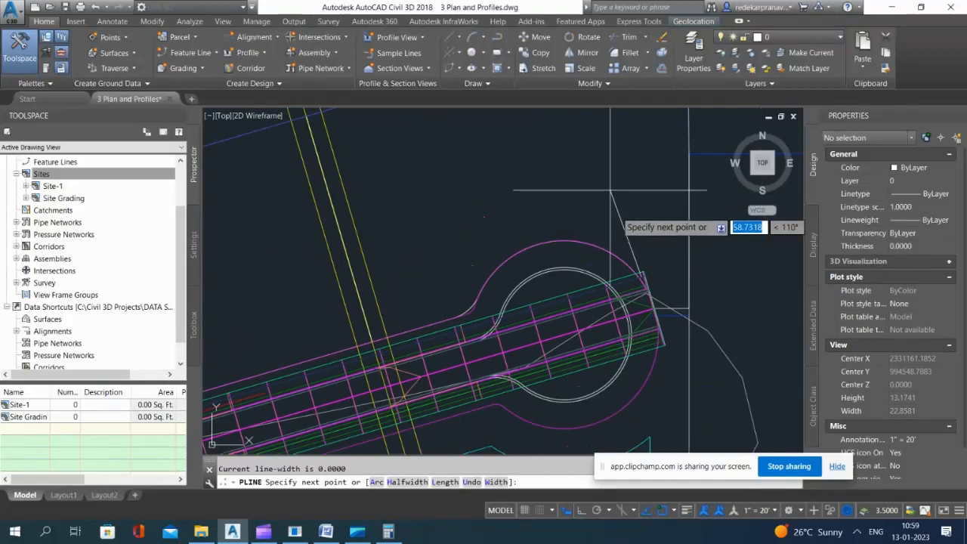
scroll(605, 160, up, 5)
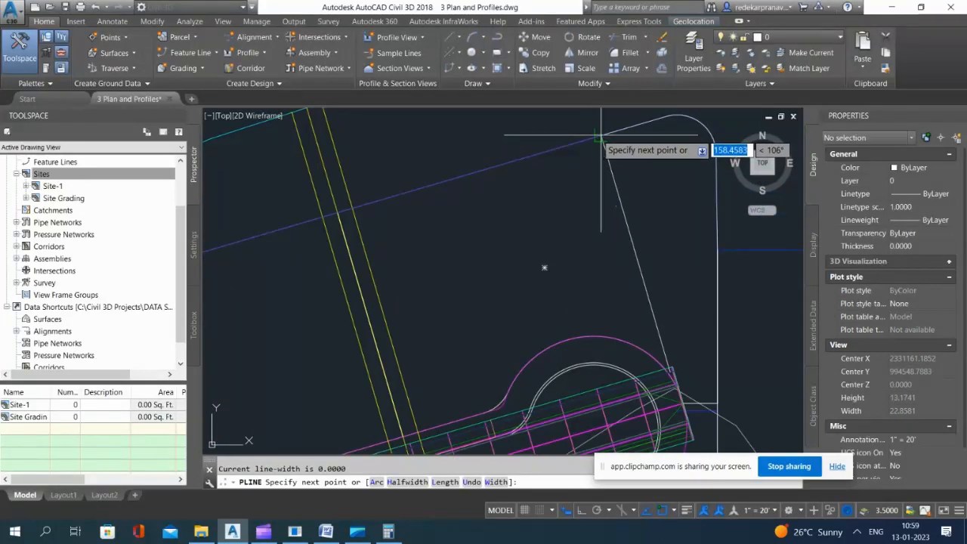
click(595, 138)
scroll(583, 308, down, 20)
scroll(583, 307, up, 9)
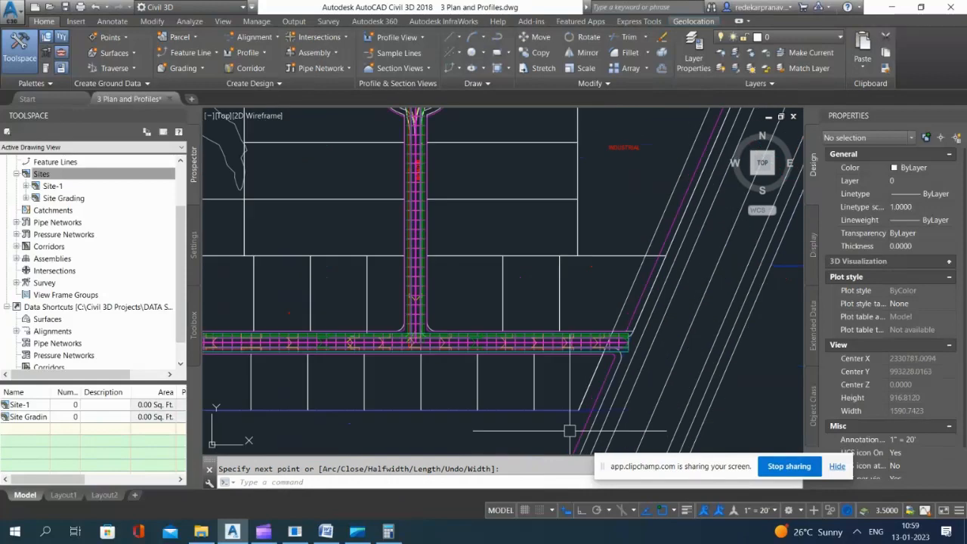
key(Return)
key(Return)
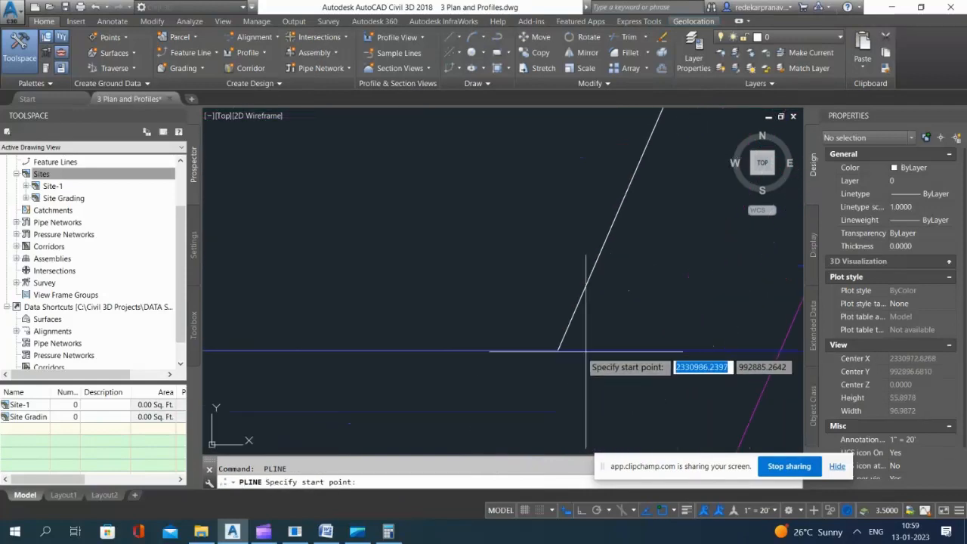
Step: Draw a polyline closing Road A's southeast end, from the rear feature line's end at the last lot up to the sidewalk feature line's end
click(567, 352)
scroll(621, 319, up, 5)
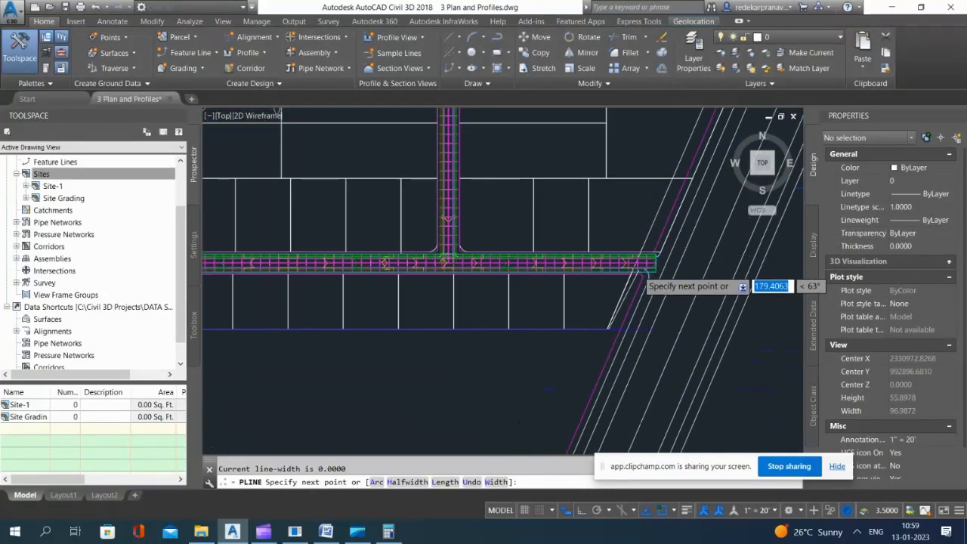
scroll(632, 398, up, 4)
click(560, 269)
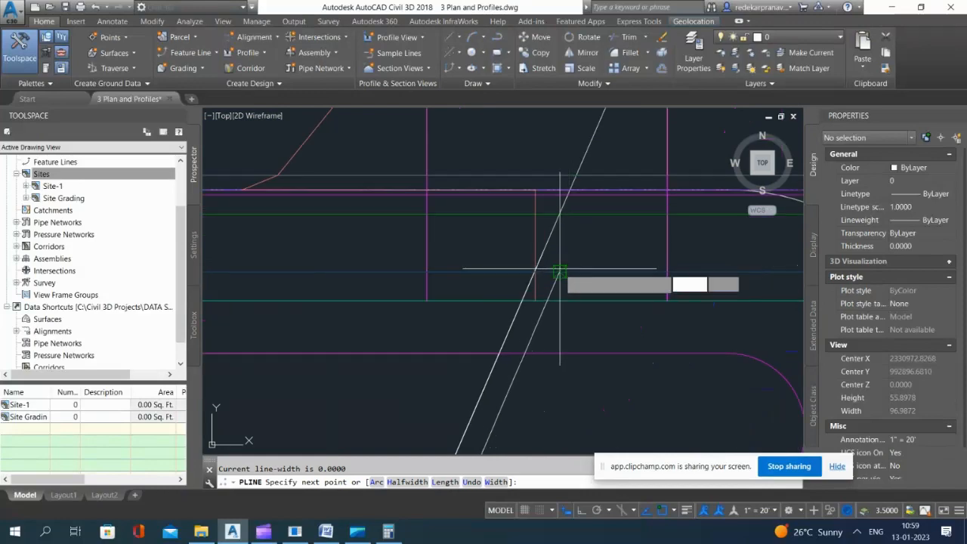
key(Return)
Step: Convert both closing polylines to feature lines in the Site Grading site, assigning elevations from Road A Surface - (17)
click(191, 52)
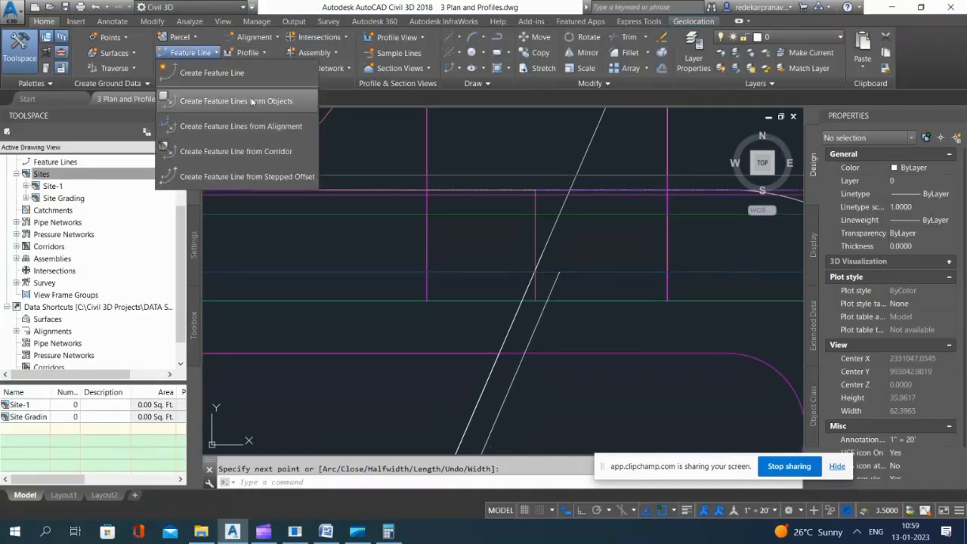
click(236, 100)
scroll(541, 328, down, 8)
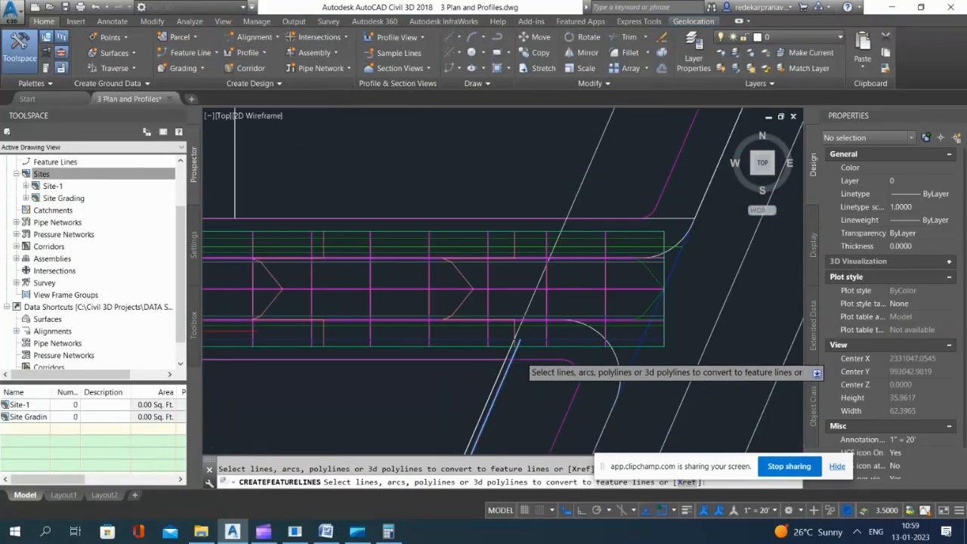
scroll(640, 331, up, 8)
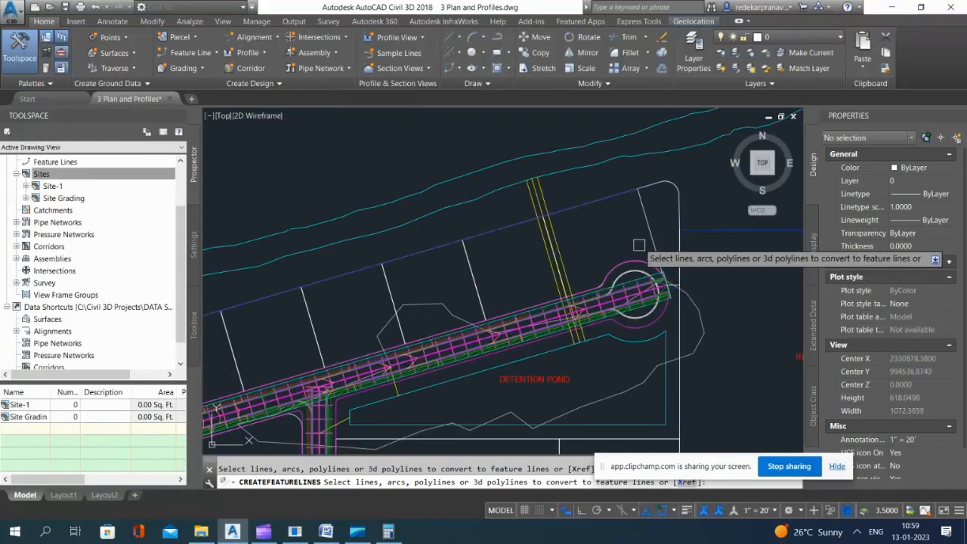
click(646, 223)
key(Return)
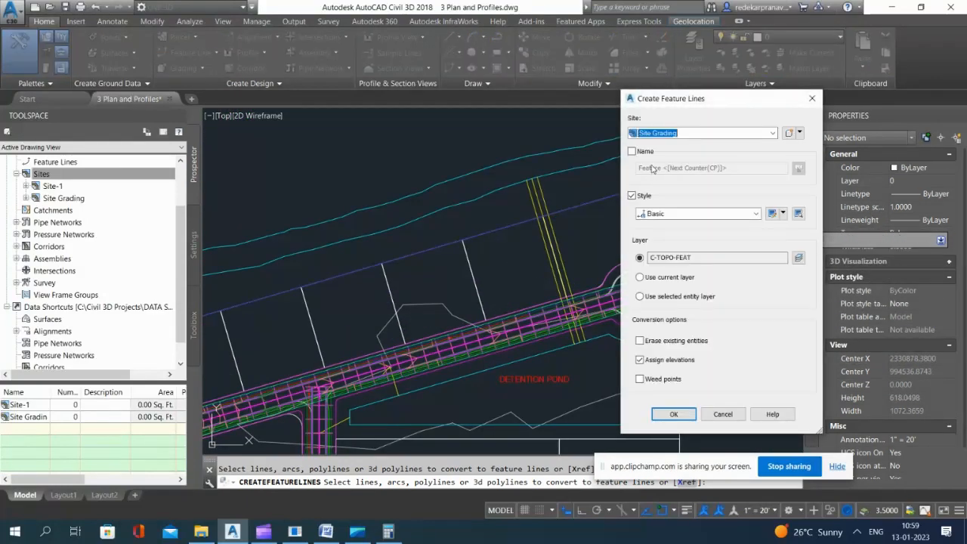
click(671, 133)
click(668, 160)
click(669, 414)
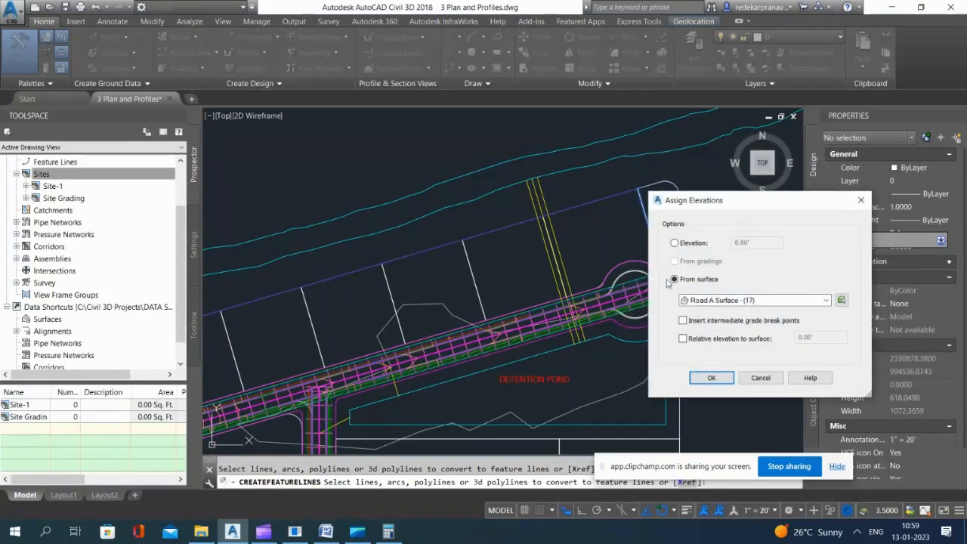
click(739, 301)
click(739, 301)
click(711, 378)
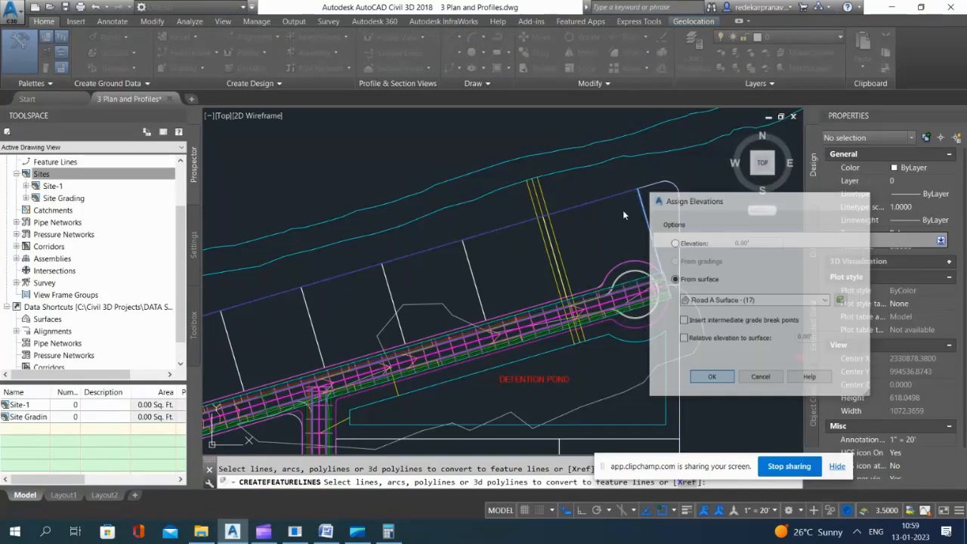
scroll(603, 190, down, 4)
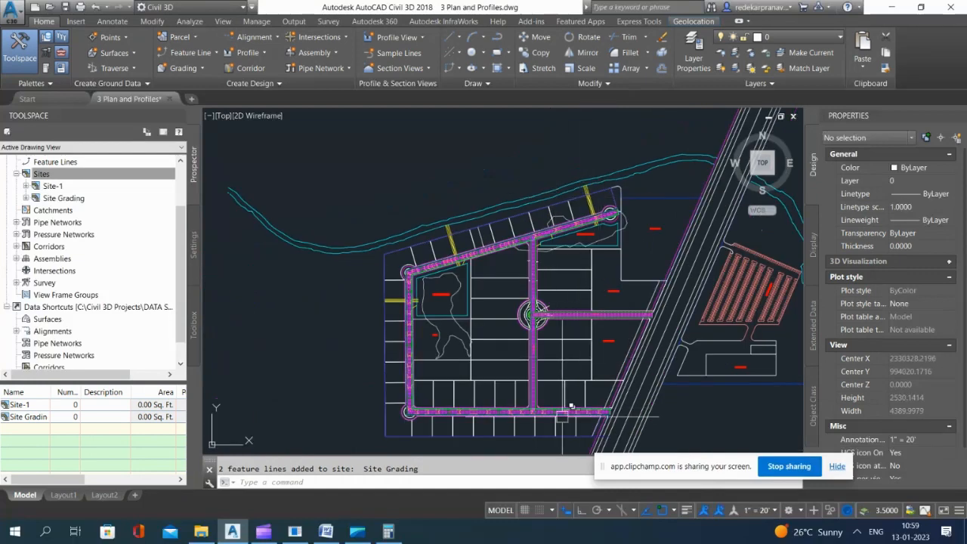
scroll(519, 426, up, 4)
scroll(559, 276, down, 4)
scroll(617, 341, up, 10)
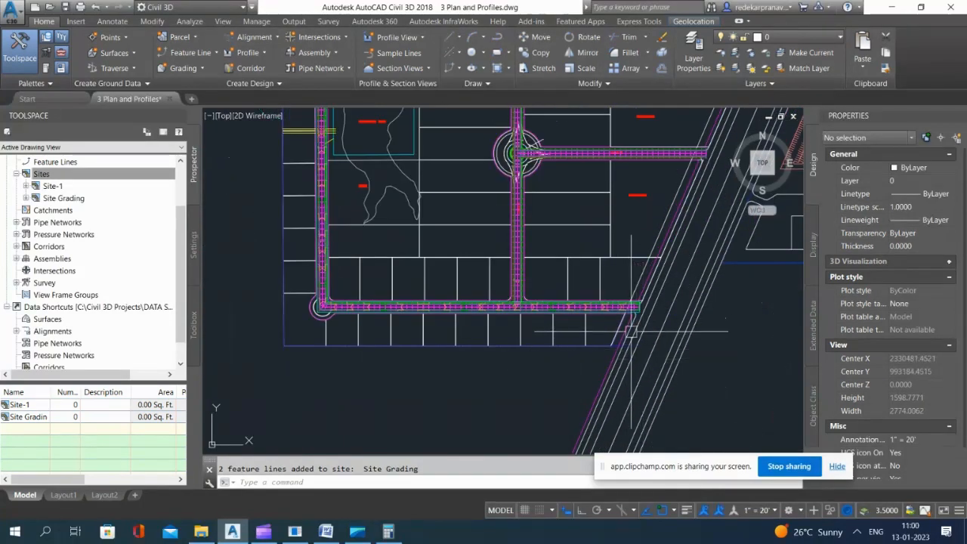
scroll(595, 278, down, 10)
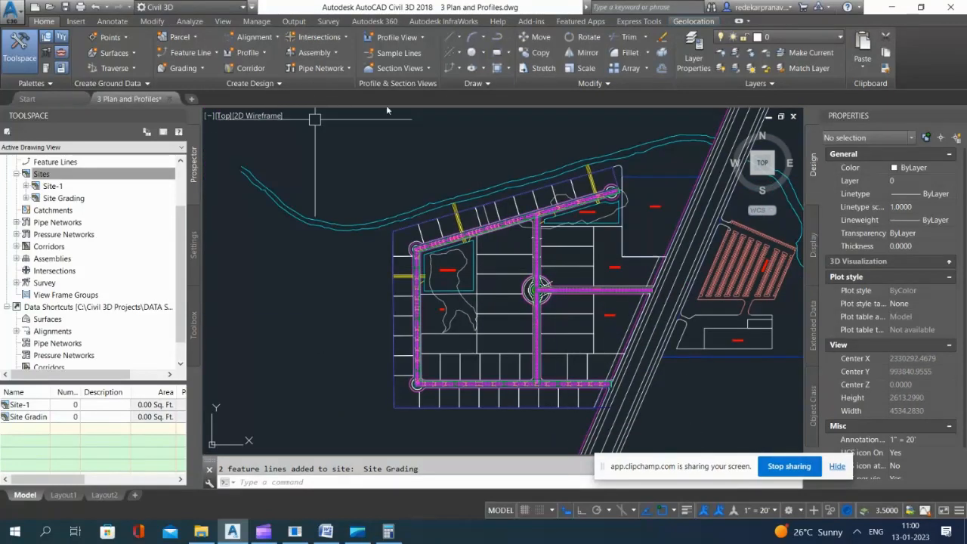
Step: With the Grading Creation Tools, create a grading group named Site Grading in the Site Grading site, with automatic surface creation using the group name
click(202, 68)
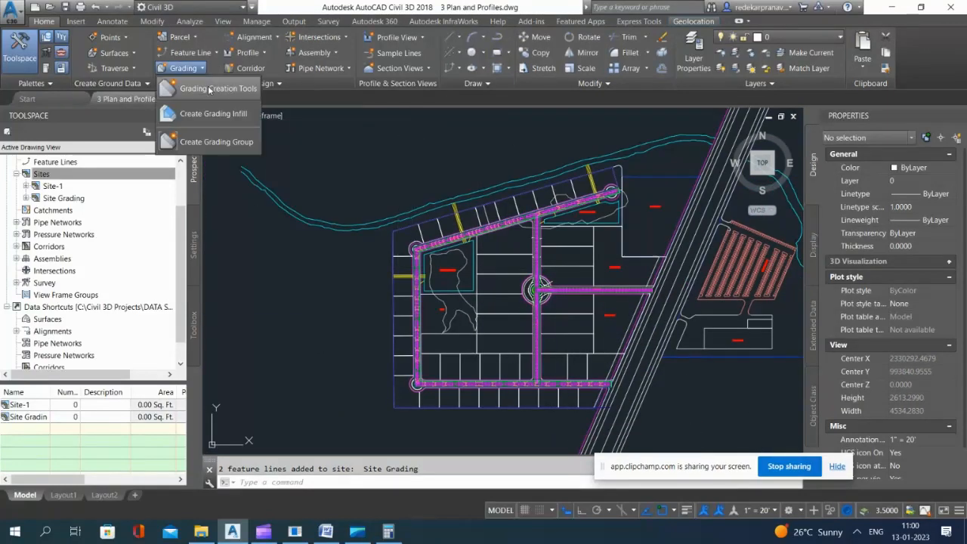
click(209, 90)
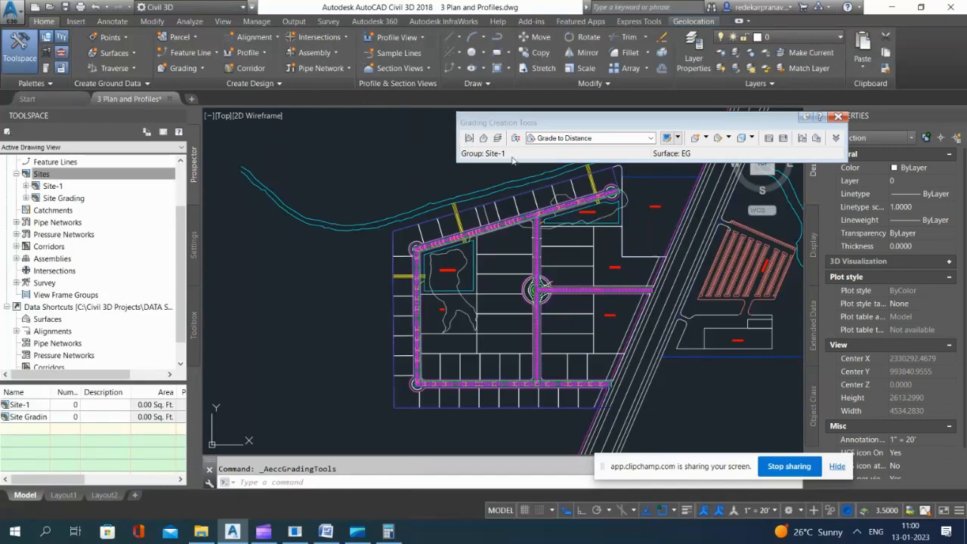
click(469, 139)
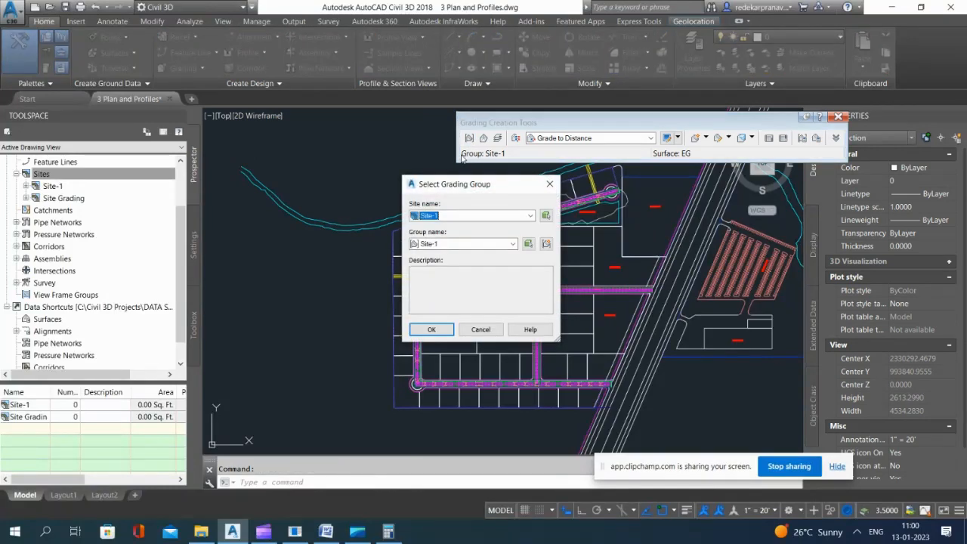
click(439, 216)
click(451, 237)
click(511, 246)
click(528, 244)
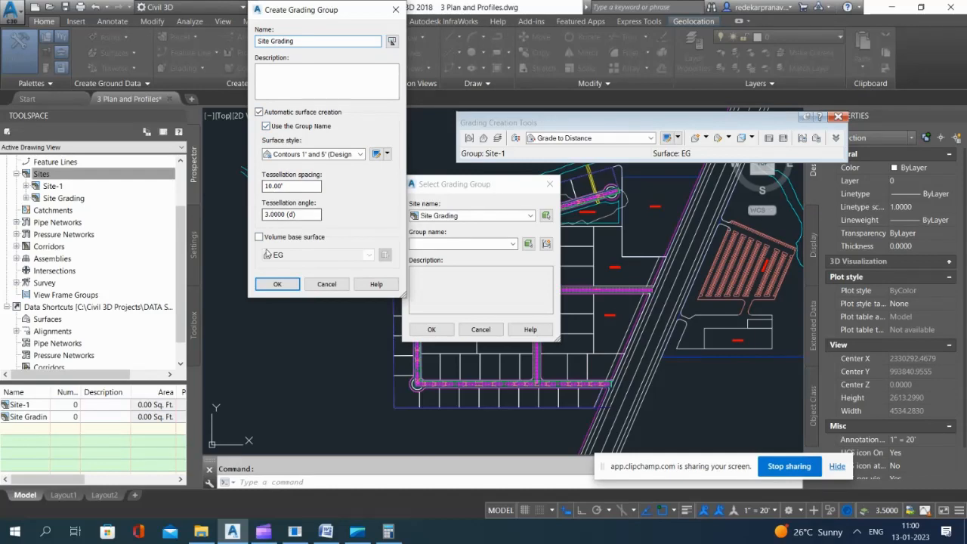
click(277, 285)
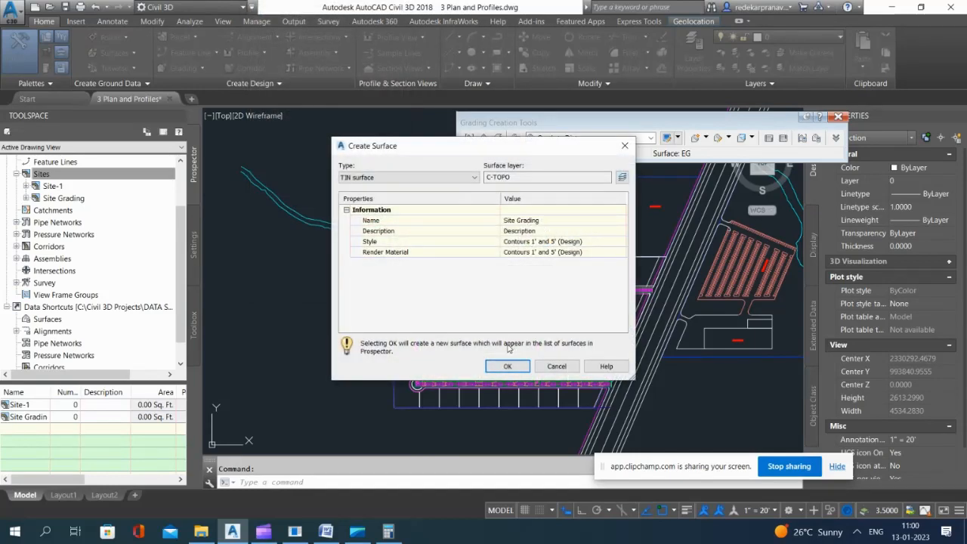
click(507, 366)
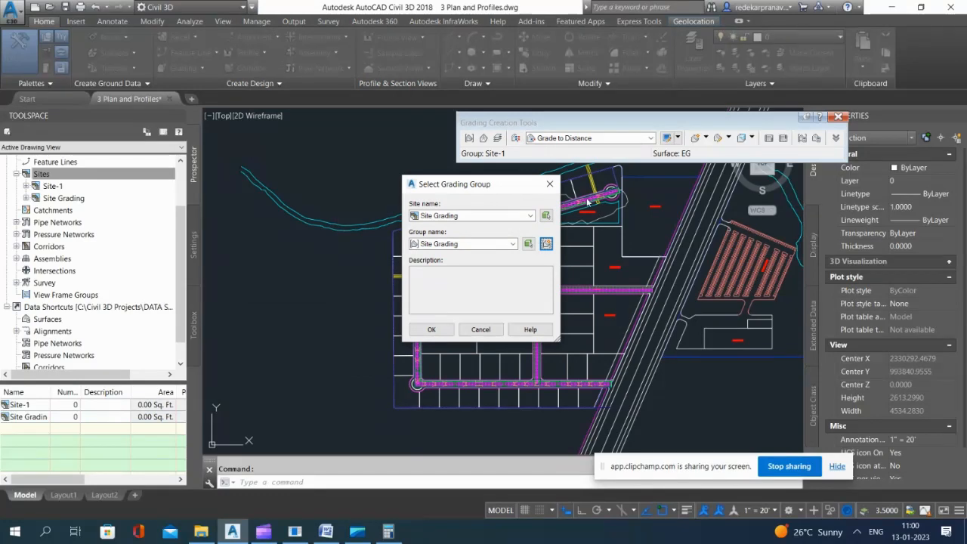
click(431, 330)
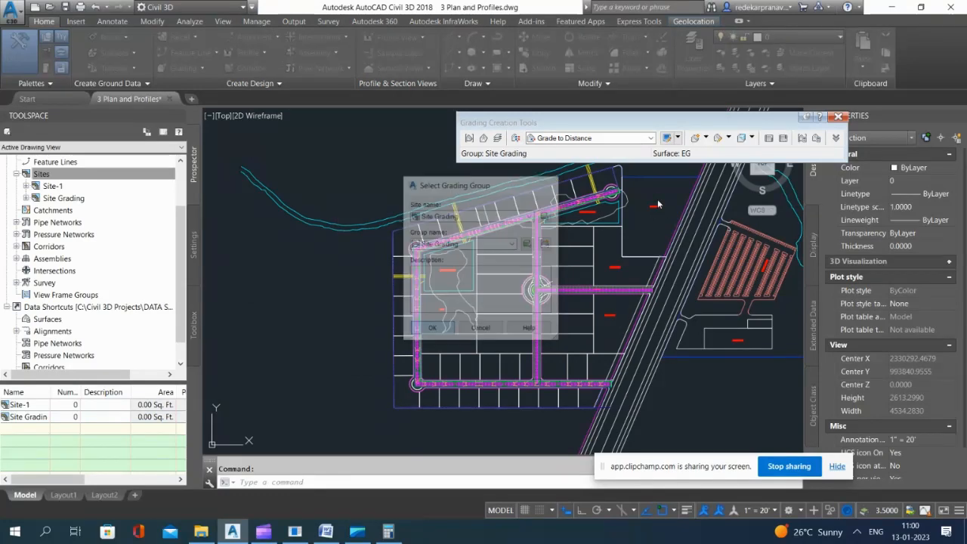
Step: Set EG as the target surface for the grading tools
click(484, 140)
click(435, 196)
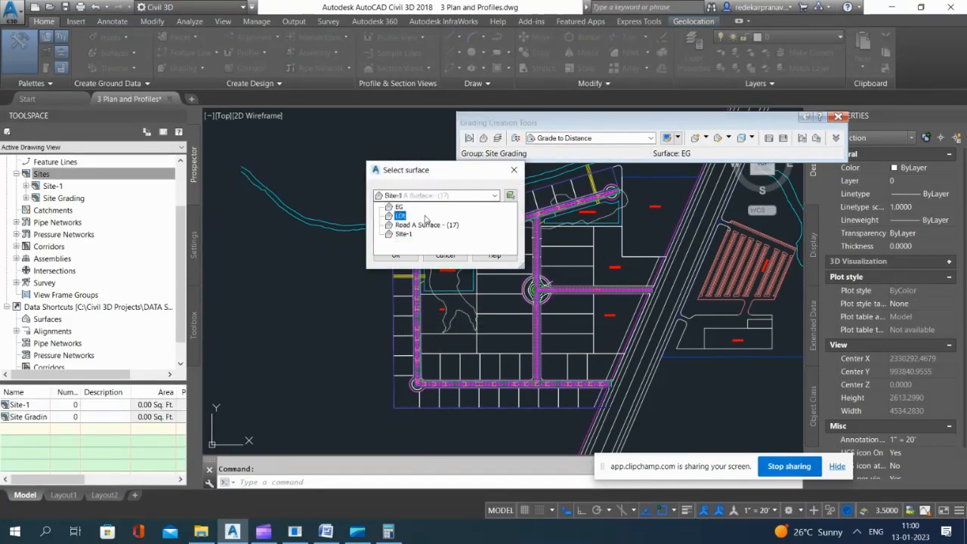
click(399, 207)
click(395, 256)
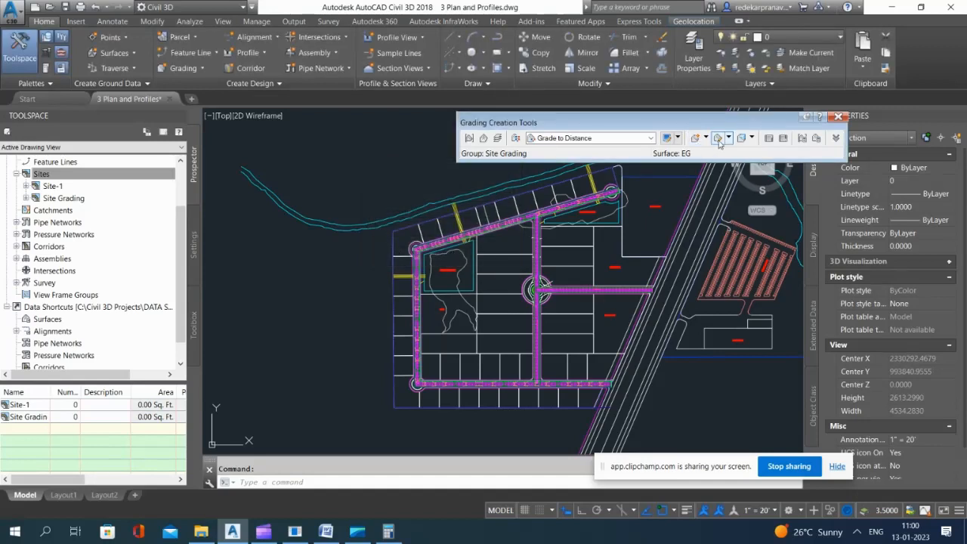
Step: Create a grading infill in the closed outer-lot area between Road A's sidewalk feature line and the rear offset feature line
click(706, 139)
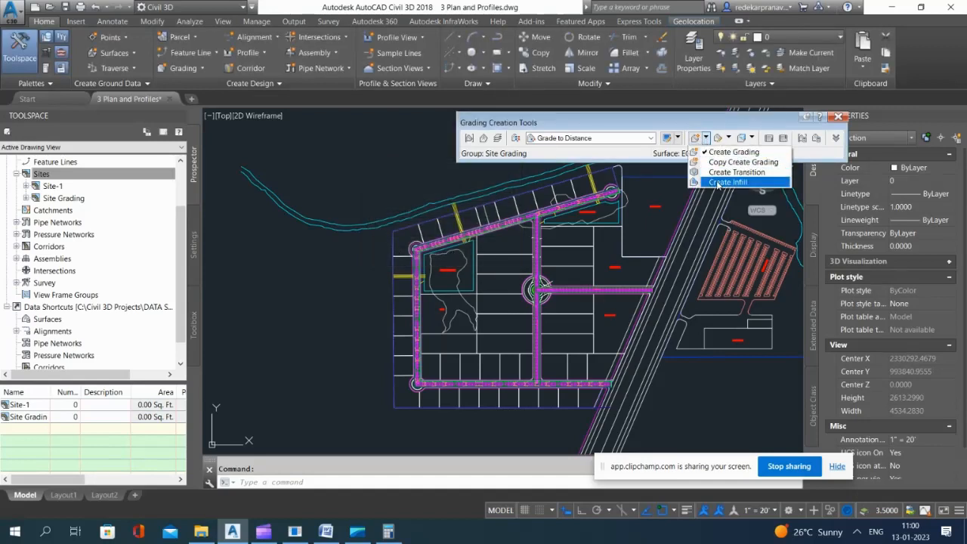
click(723, 183)
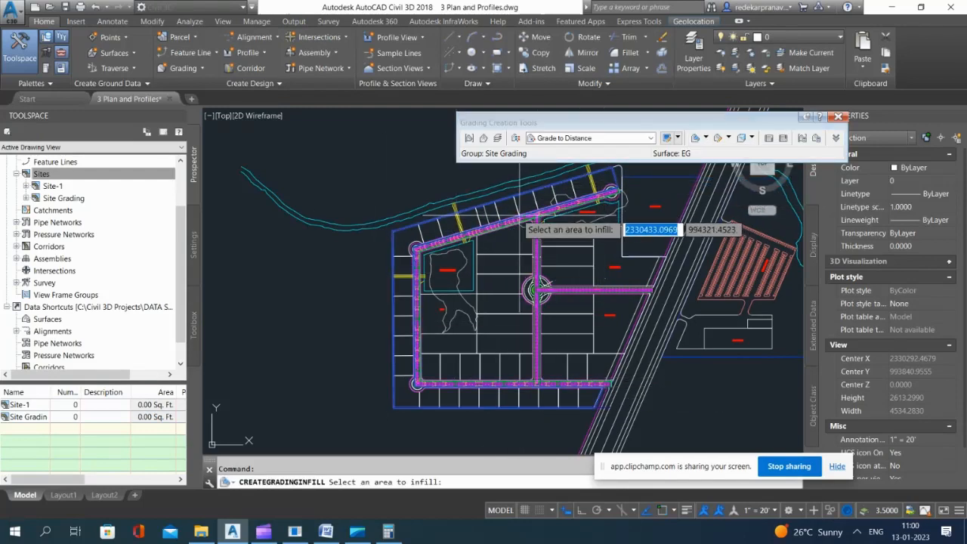
scroll(506, 227, up, 4)
scroll(507, 230, down, 4)
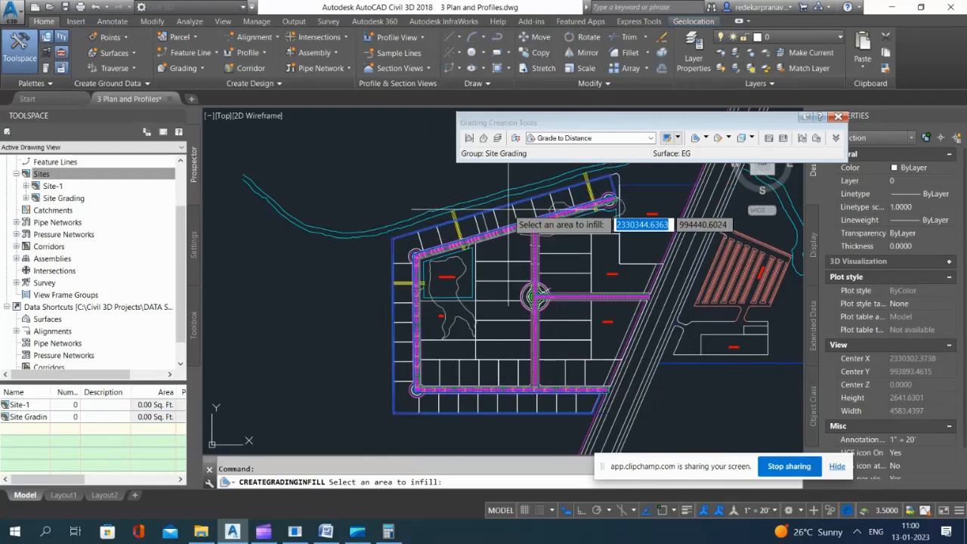
click(503, 216)
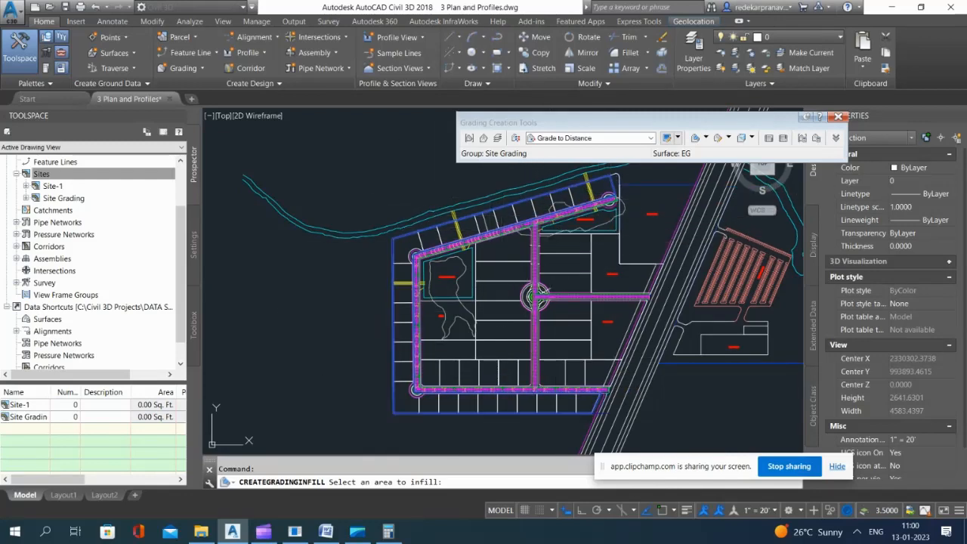
key(Return)
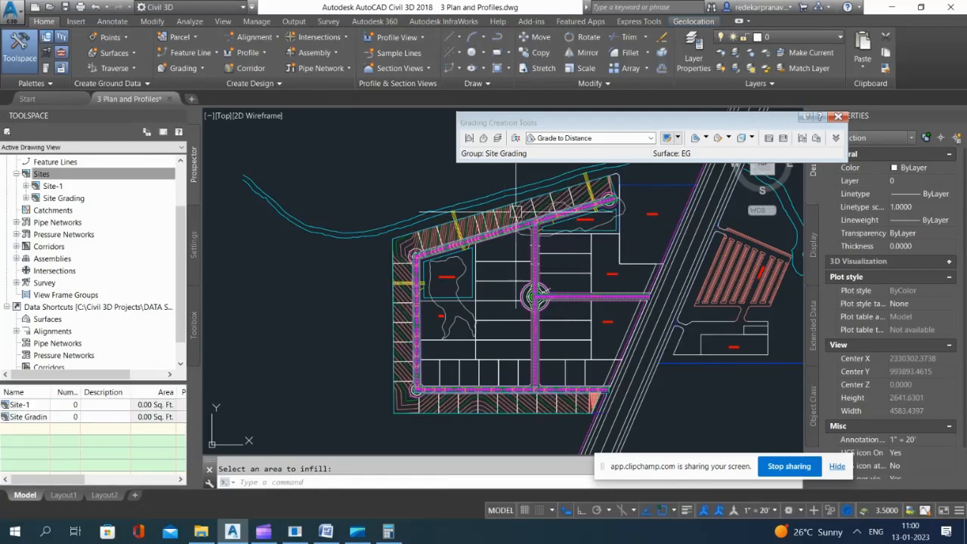
Step: Change the Site Grading surface's style to Contours 2' and 10' (Design)
scroll(505, 227, up, 4)
scroll(505, 228, up, 2)
click(519, 207)
scroll(479, 246, down, 8)
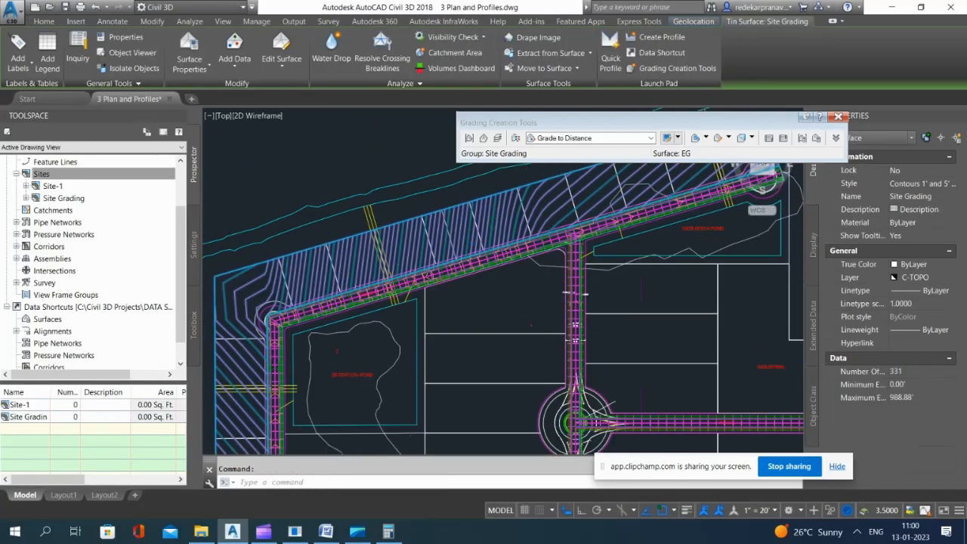
click(938, 185)
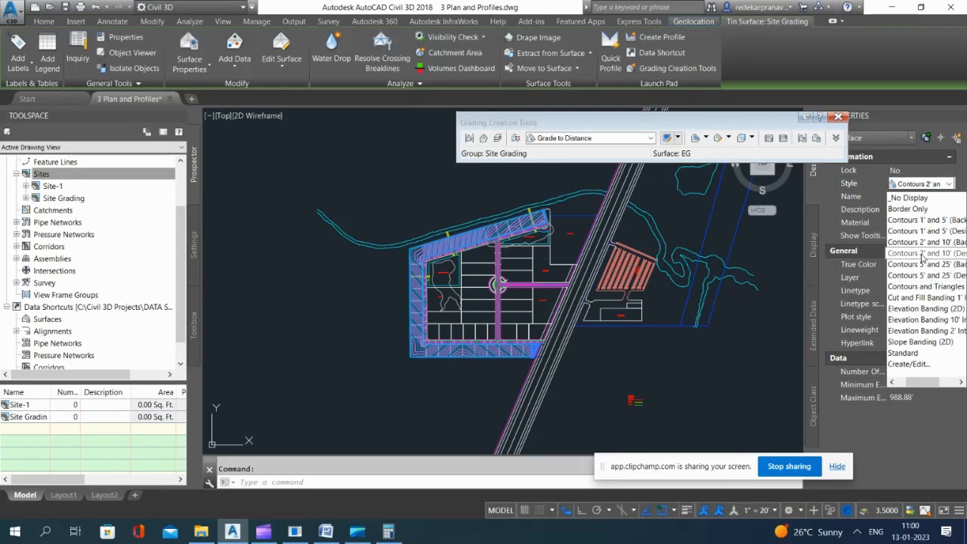
click(923, 255)
scroll(483, 215, up, 3)
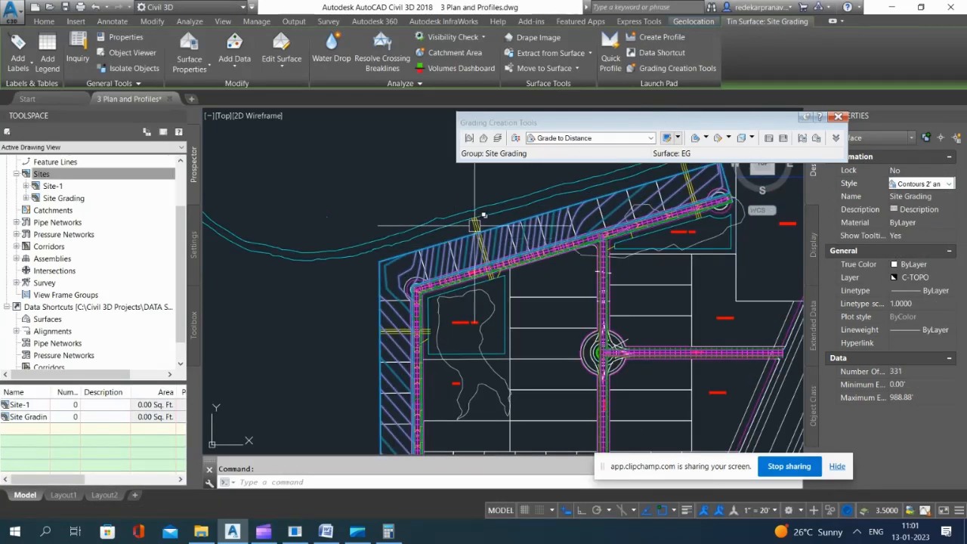
Step: View the Site Grading surface in the Object Viewer from a southwest isometric angle and inspect its shape
scroll(483, 215, down, 3)
right_click(402, 212)
click(483, 388)
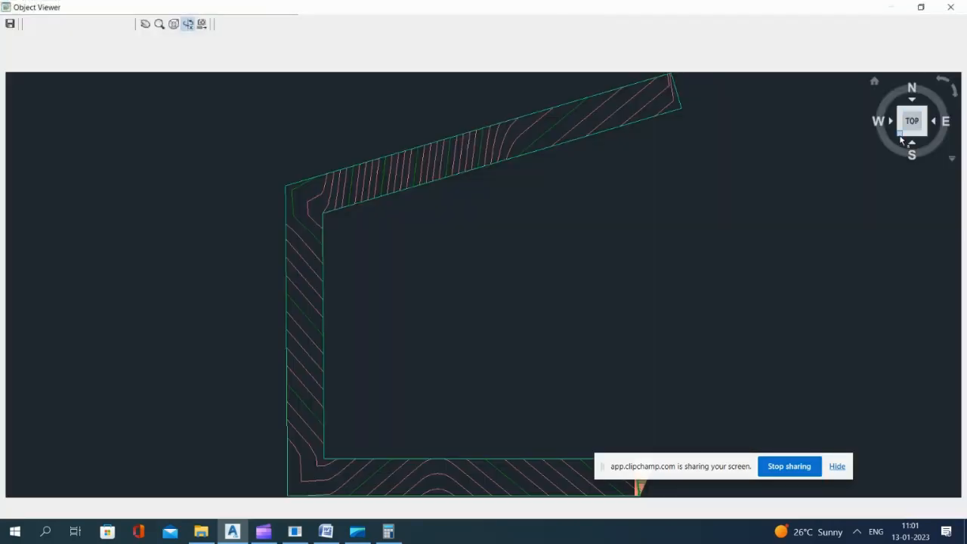
click(900, 137)
scroll(397, 254, up, 2)
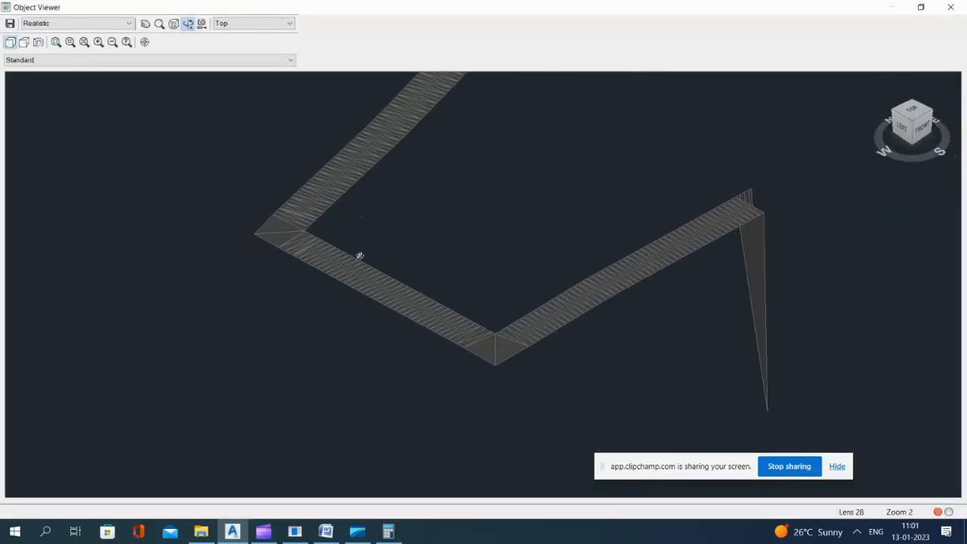
scroll(360, 256, down, 3)
scroll(564, 282, up, 2)
scroll(748, 205, up, 2)
scroll(755, 205, down, 3)
scroll(680, 230, up, 4)
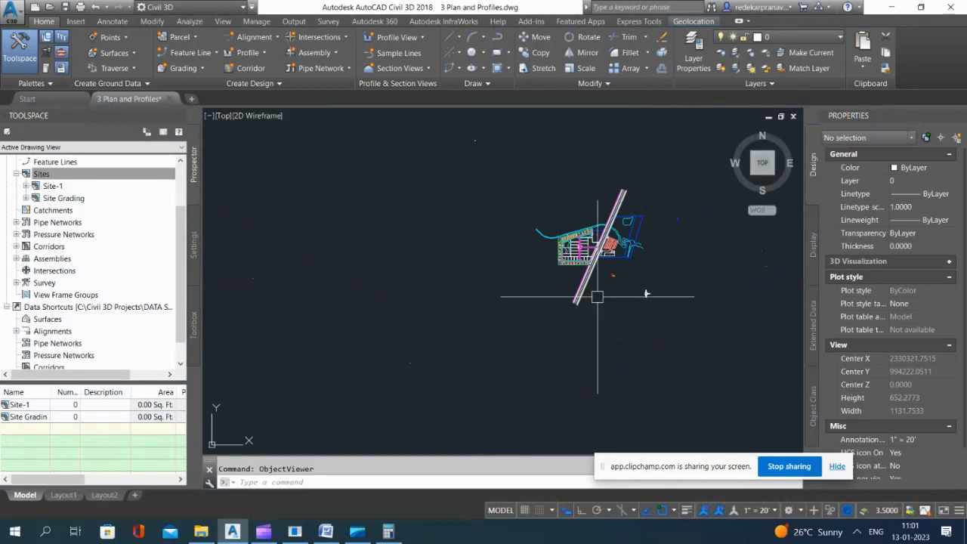
Step: Examine the point elevations of the short sloping feature line at the grading's southeast end in the Elevation Editor
scroll(597, 296, up, 8)
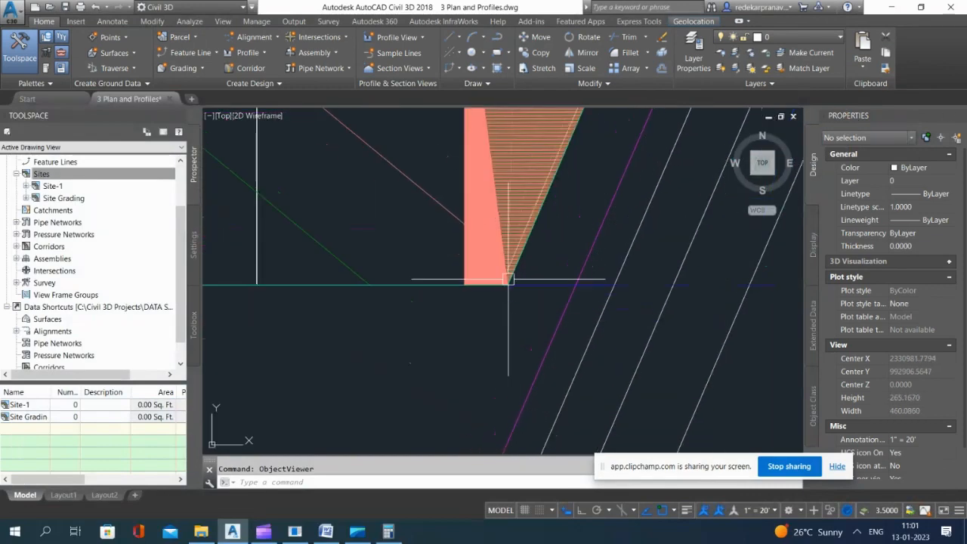
scroll(509, 279, up, 6)
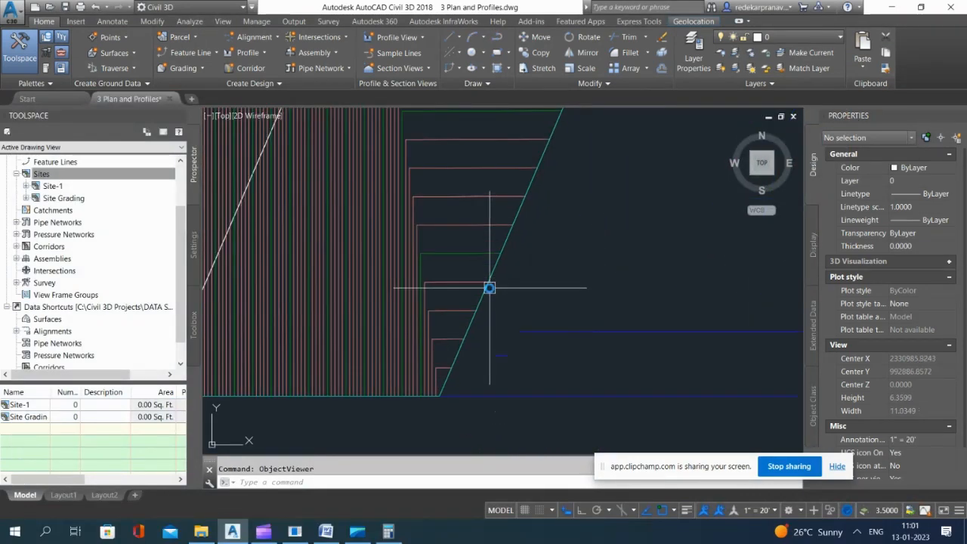
scroll(498, 272, down, 5)
click(684, 201)
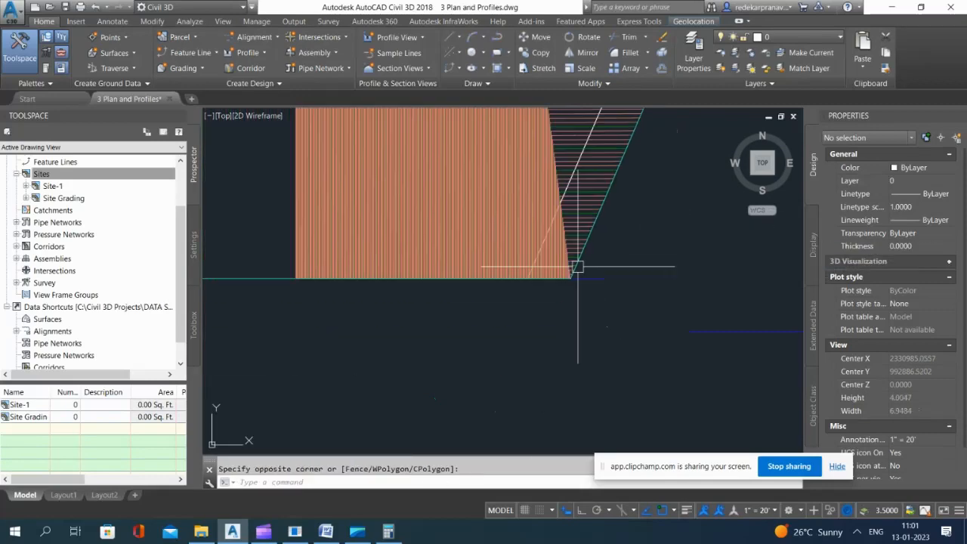
scroll(545, 245, up, 6)
click(546, 227)
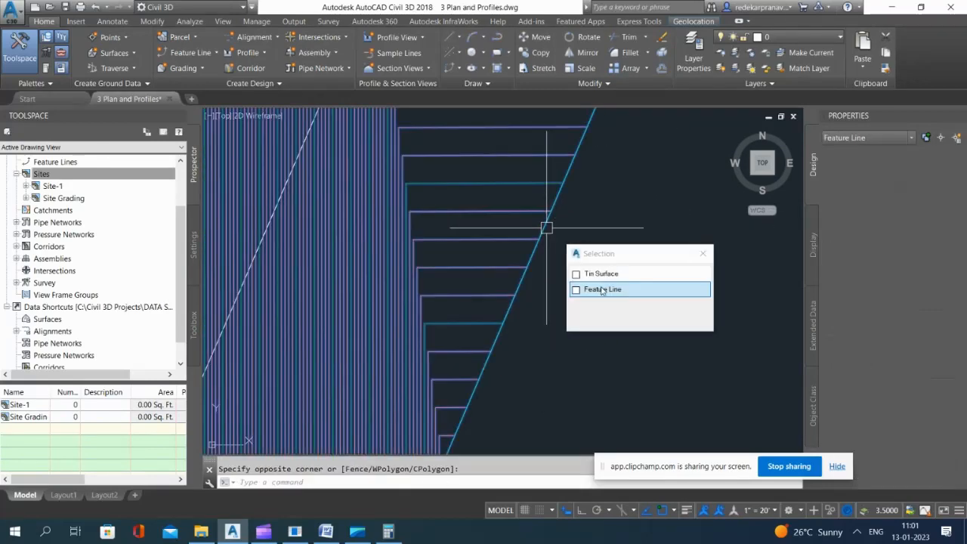
click(601, 288)
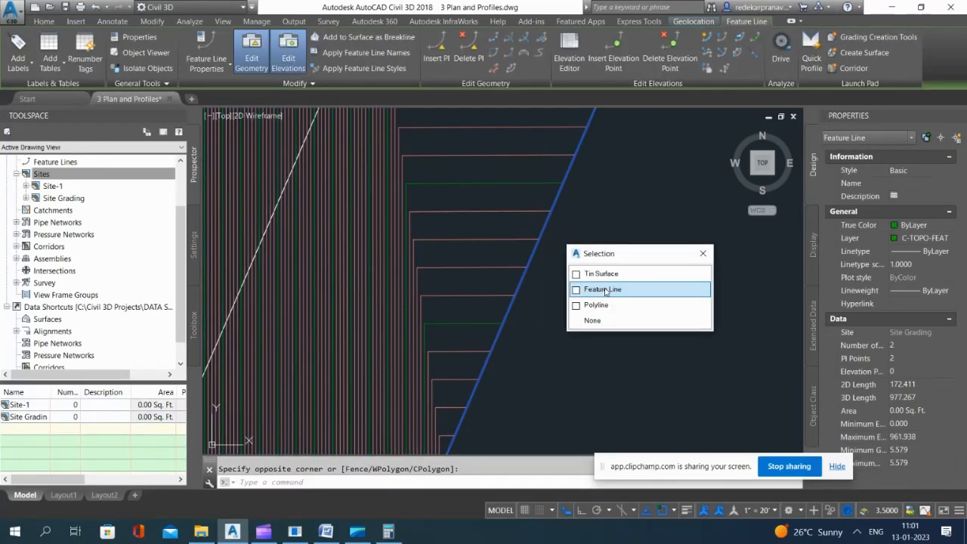
click(569, 58)
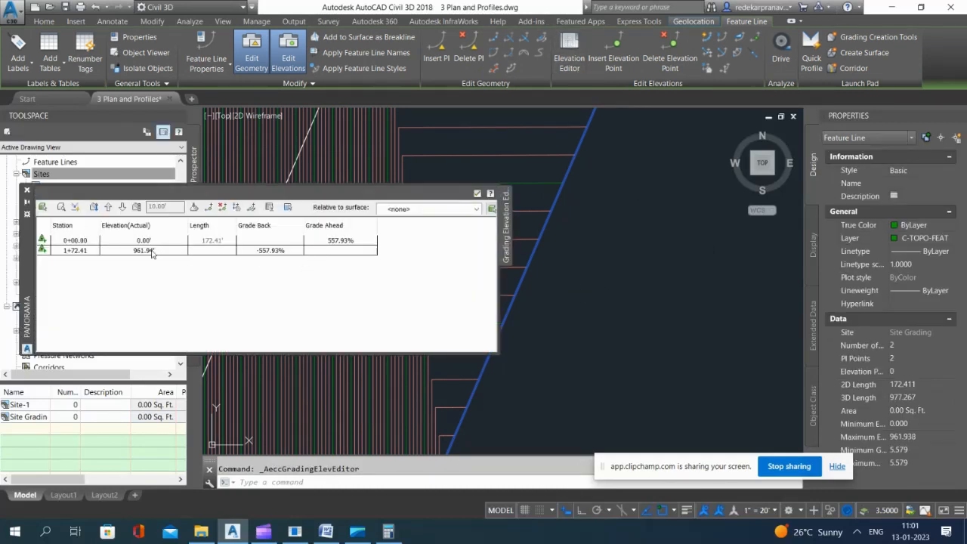
scroll(572, 247, down, 3)
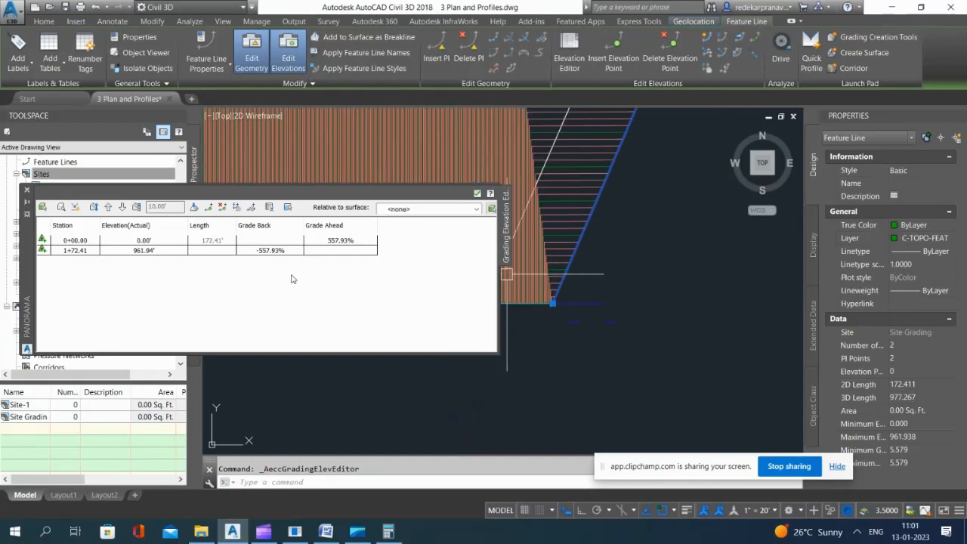
scroll(554, 312, up, 5)
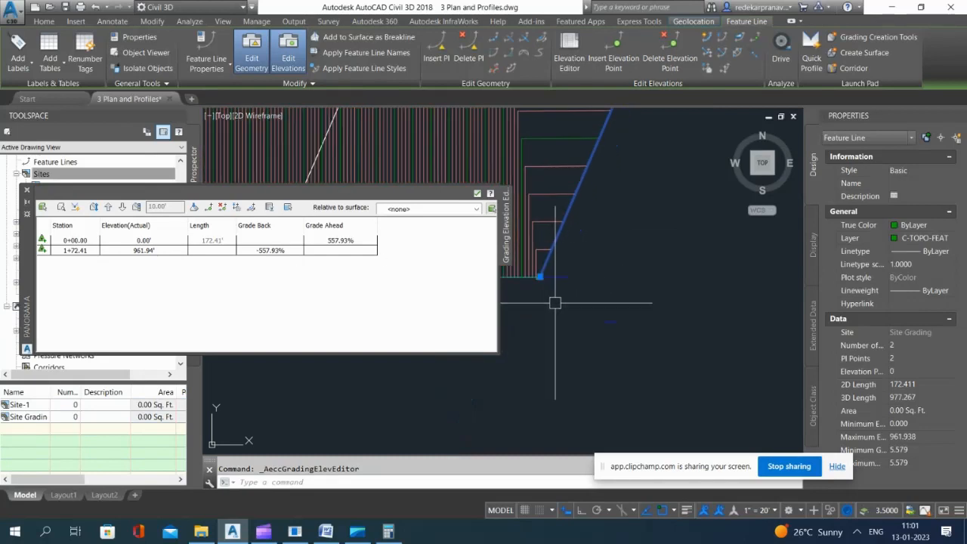
click(76, 241)
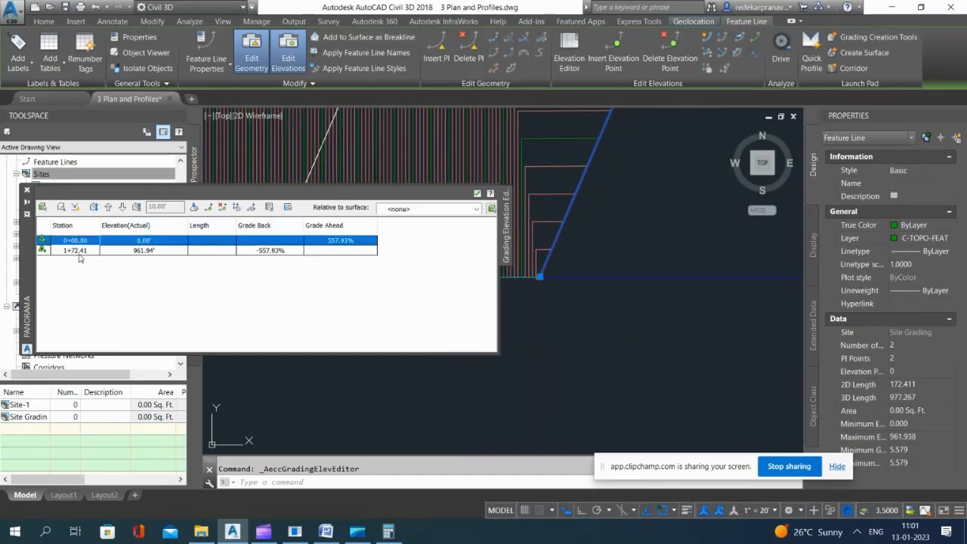
click(76, 251)
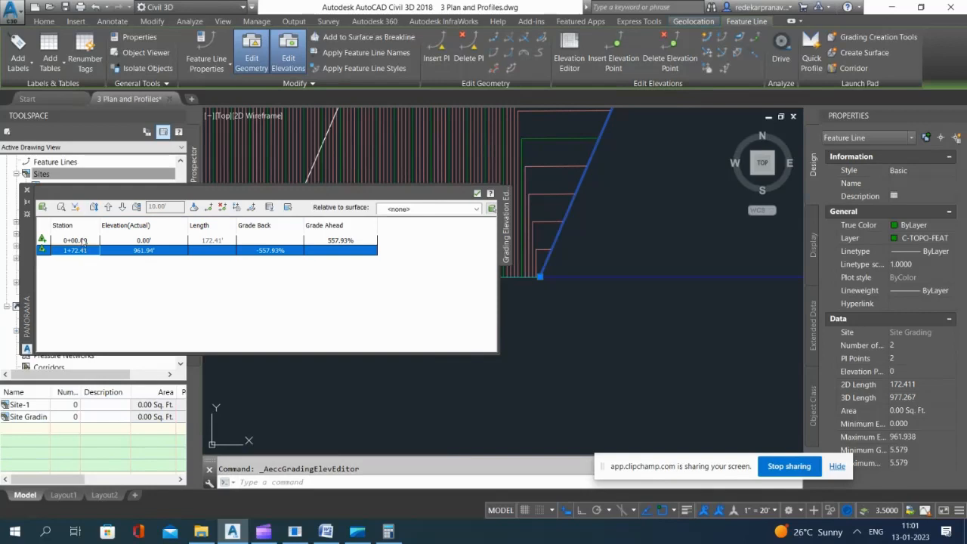
click(83, 241)
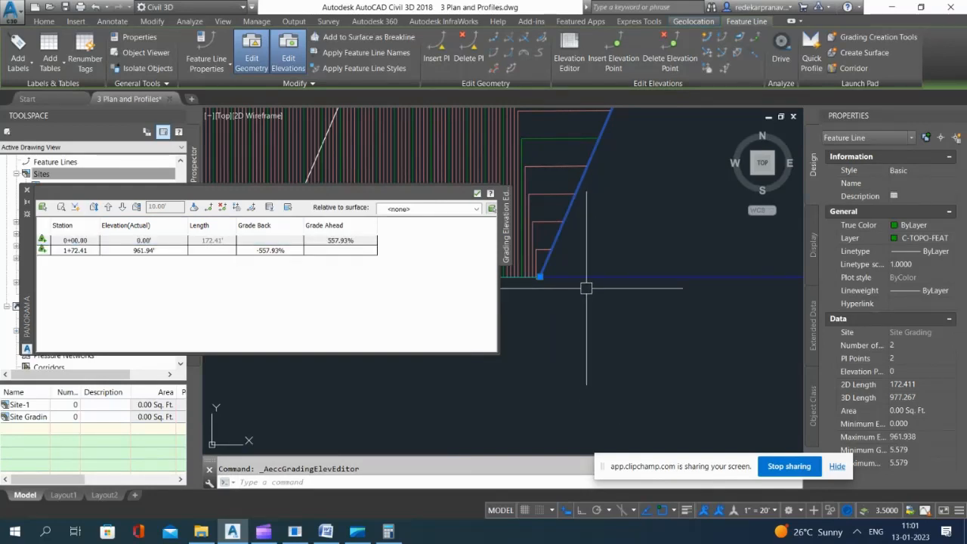
Step: Open the long rear feature line that meets the sloping line in the Elevation Editor
key(Escape)
click(612, 281)
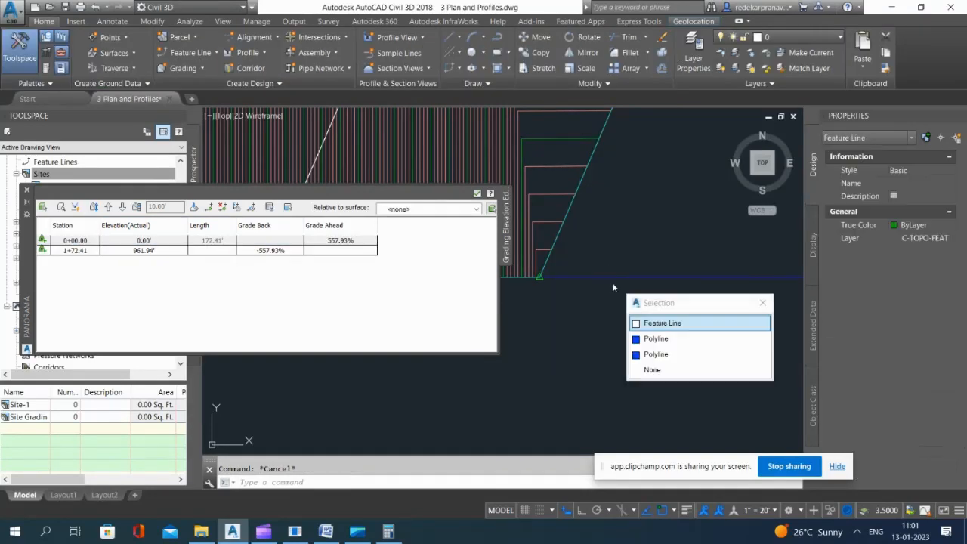
click(676, 325)
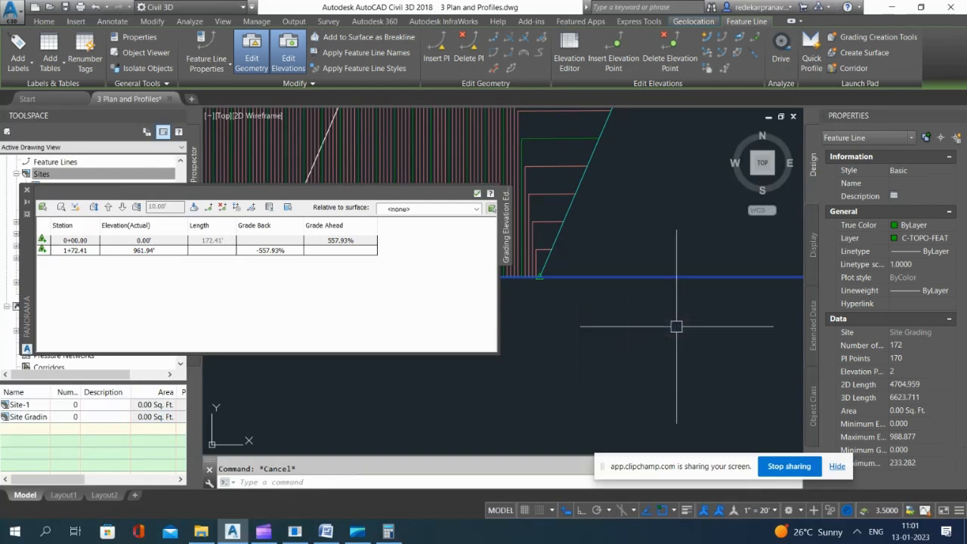
click(573, 57)
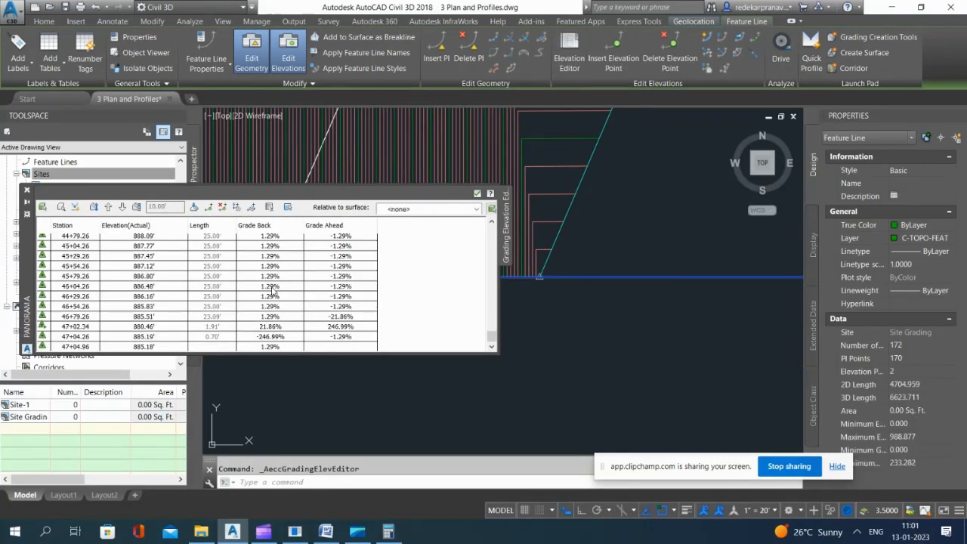
Step: Examine the rear feature line's elevations from its last stations back to its first to find any out-of-line point
click(76, 337)
click(81, 327)
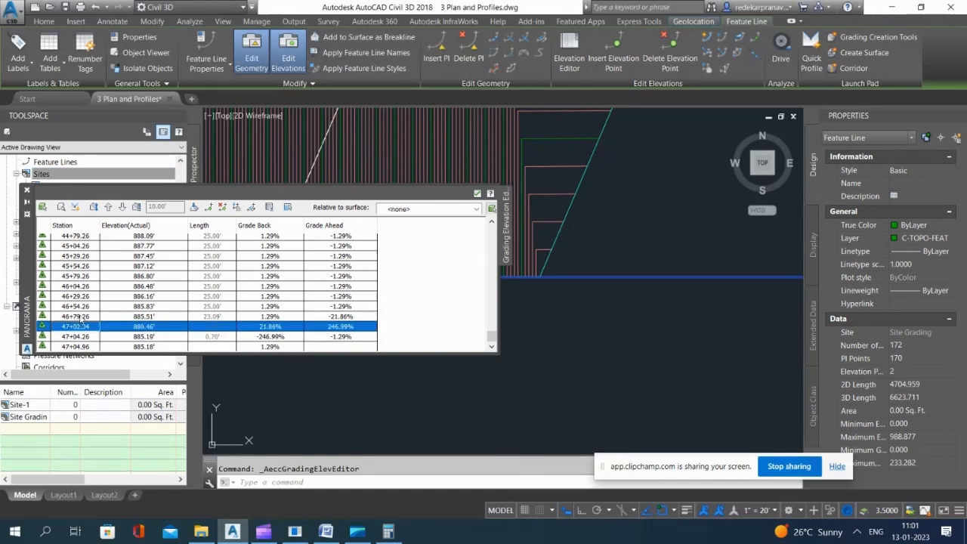
click(80, 318)
scroll(154, 317, up, 2)
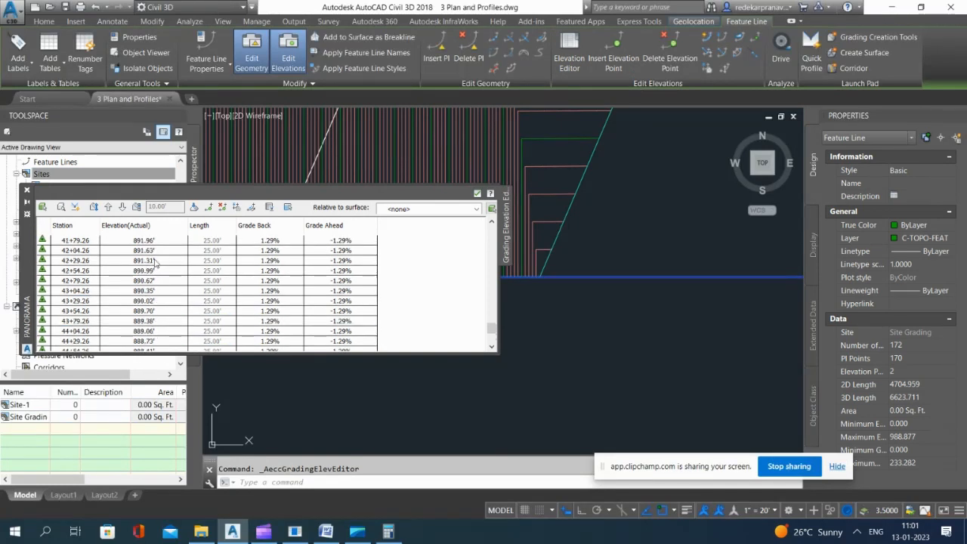
scroll(155, 265, up, 5)
scroll(155, 257, up, 10)
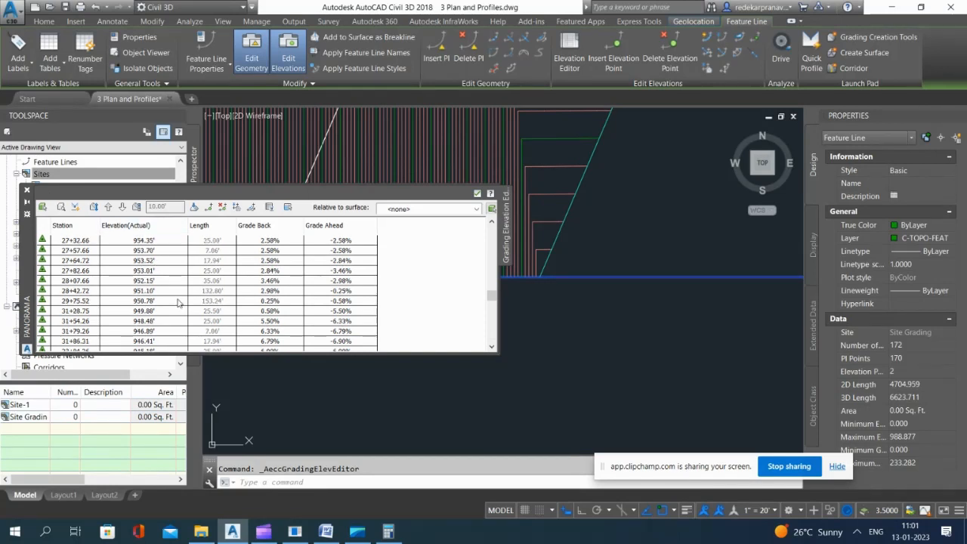
scroll(170, 289, up, 8)
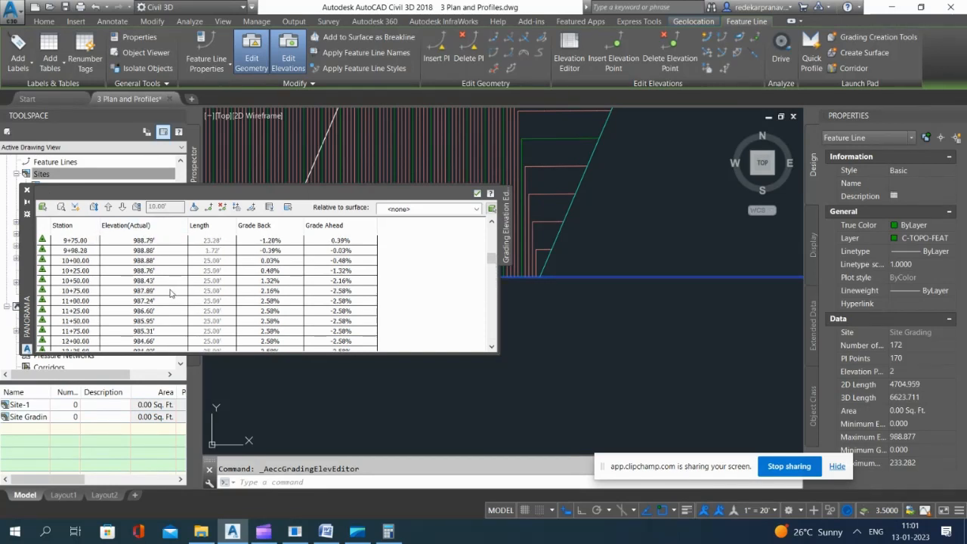
scroll(170, 286, up, 3)
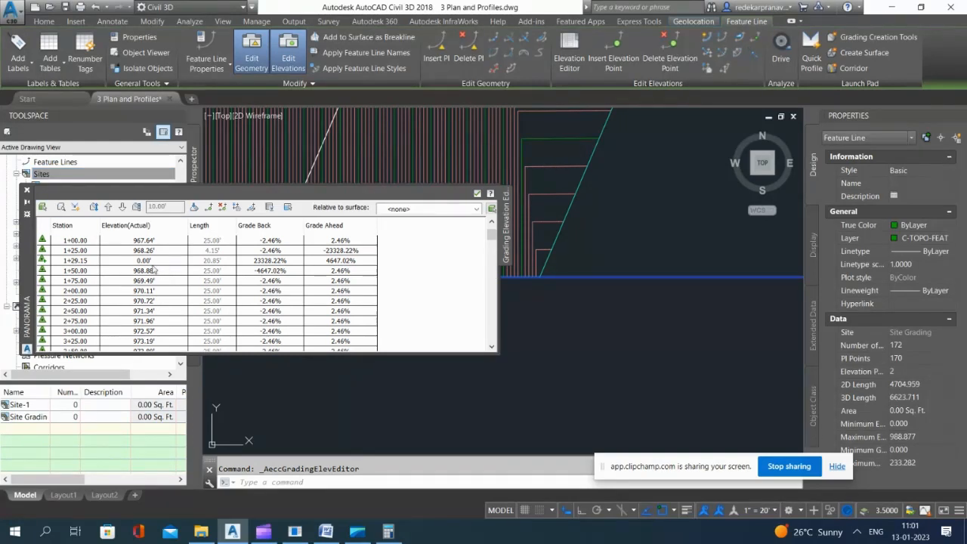
Step: Replace the zero elevation at station 1+29.15 of the rear feature line with one in line with its neighbouring stations, and close the editor
click(79, 262)
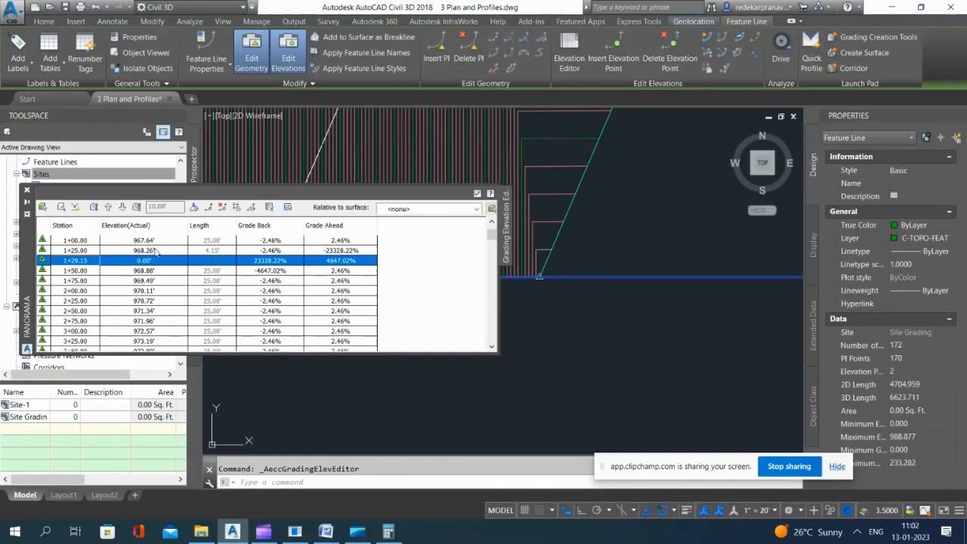
click(160, 252)
click(159, 252)
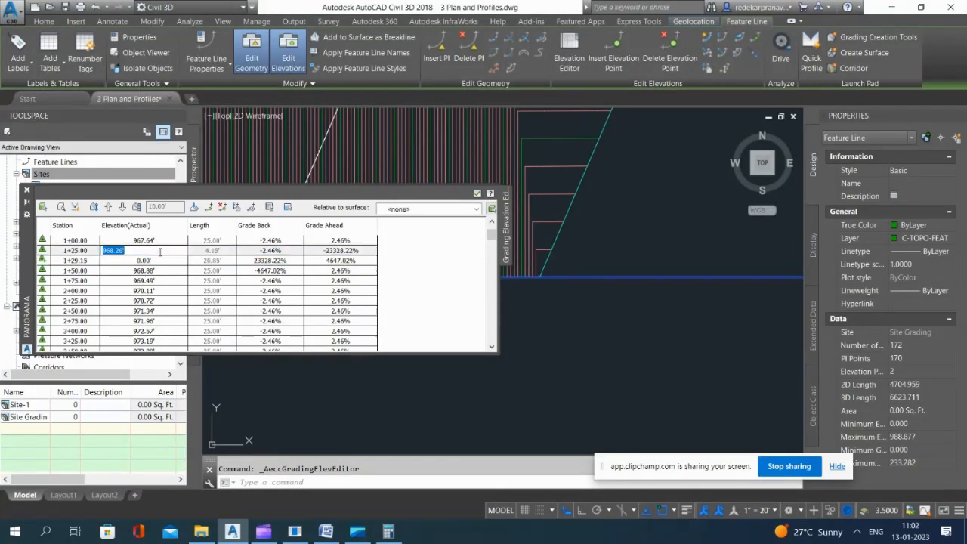
double_click(163, 262)
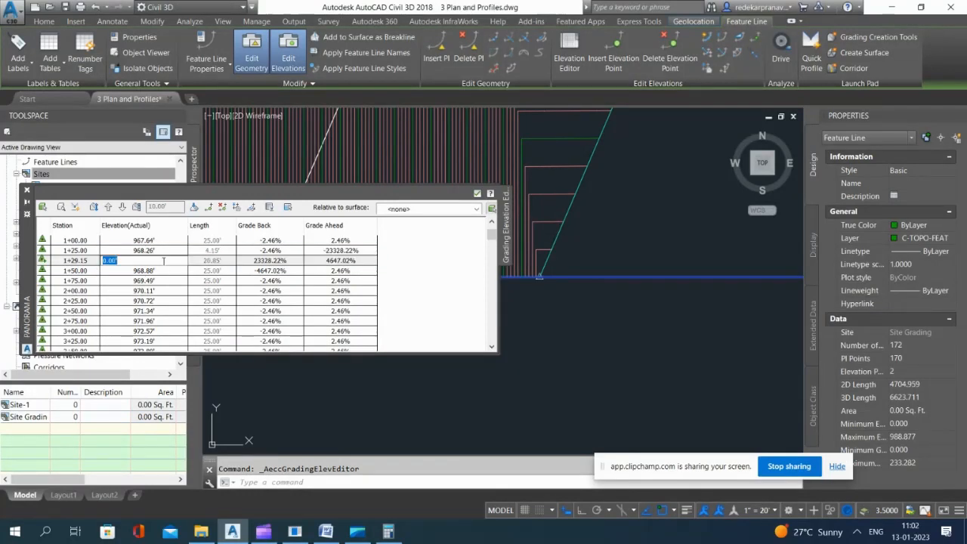
key(Return)
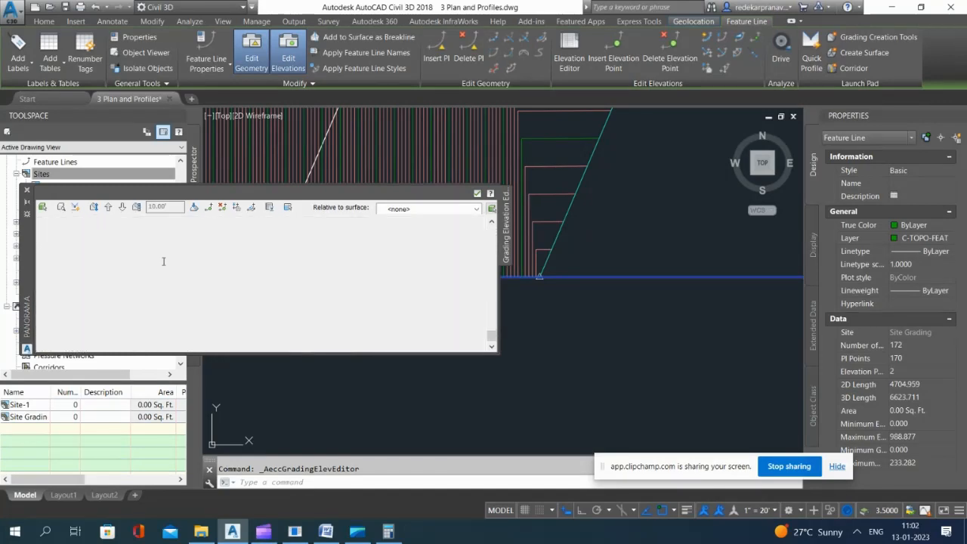
click(27, 190)
scroll(533, 268, down, 10)
scroll(561, 270, down, 5)
key(Escape)
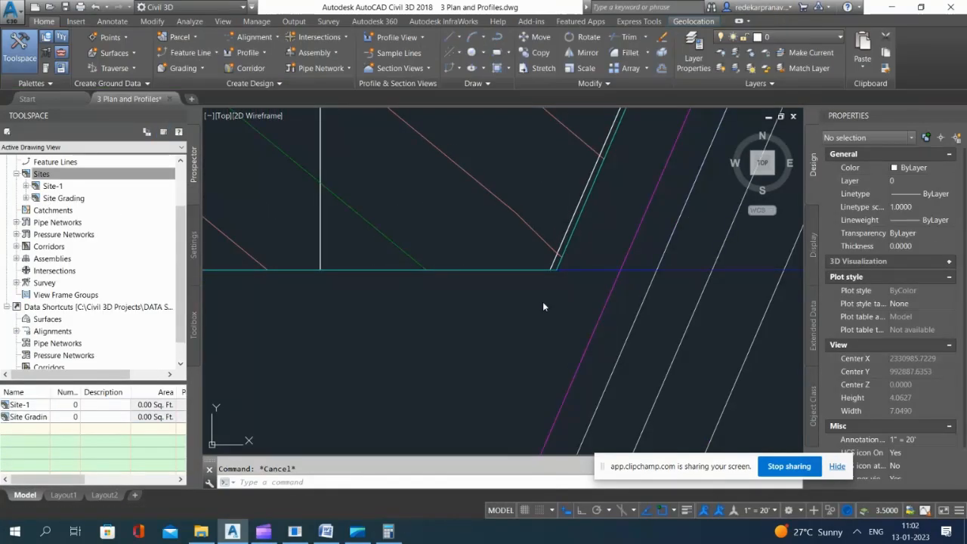
Step: Inspect the corrected Site Grading surface in 3D with the Object Viewer, orbiting around it, and close the viewer
click(510, 331)
click(510, 331)
scroll(560, 305, down, 5)
click(514, 258)
right_click(589, 191)
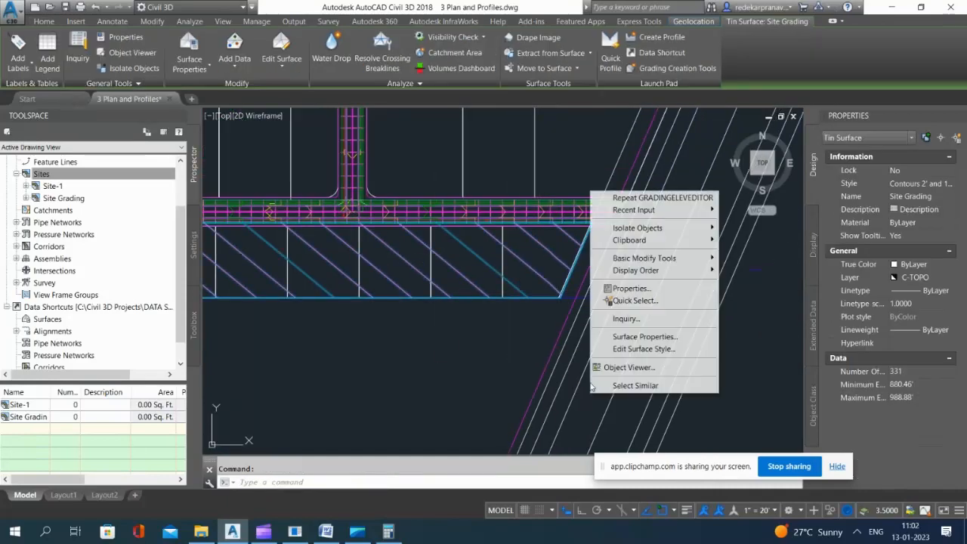
click(628, 370)
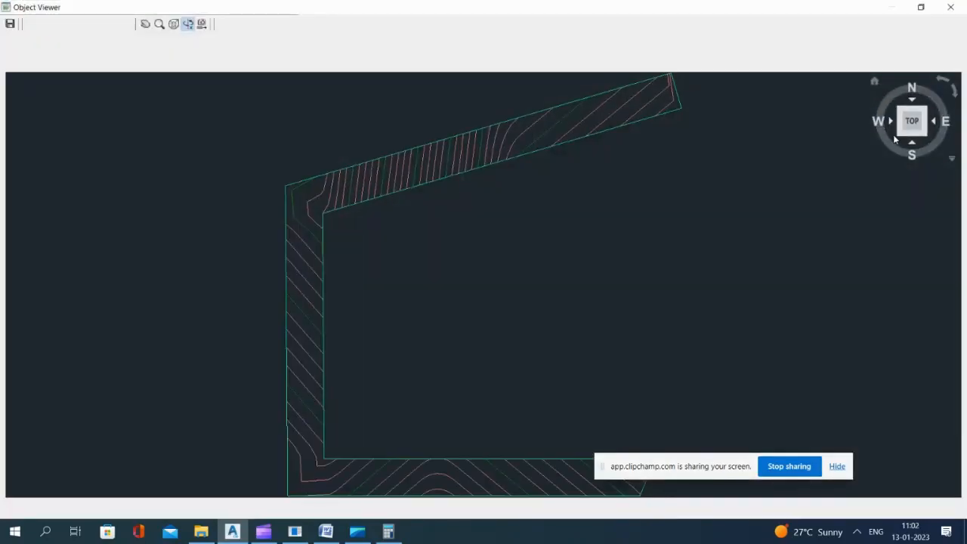
click(901, 136)
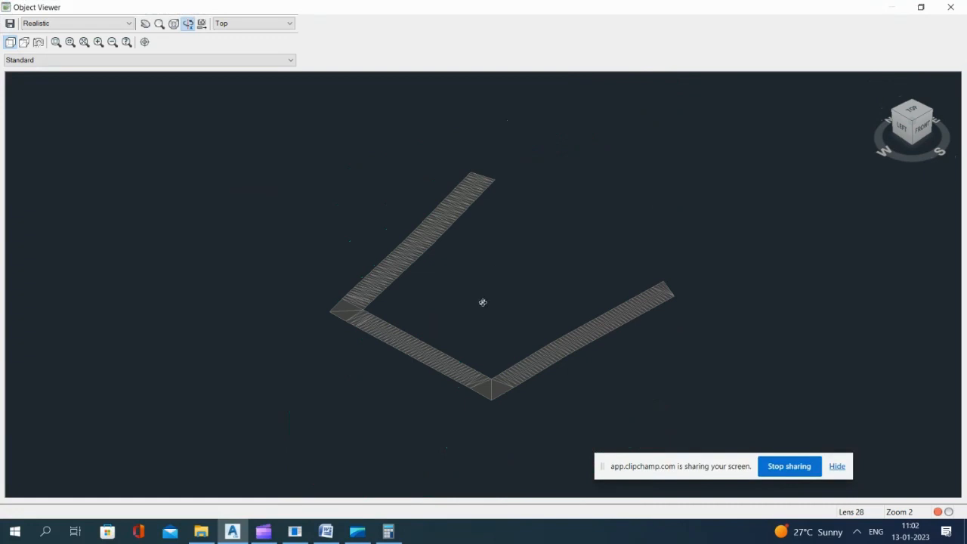
drag(483, 302, 390, 305)
click(950, 7)
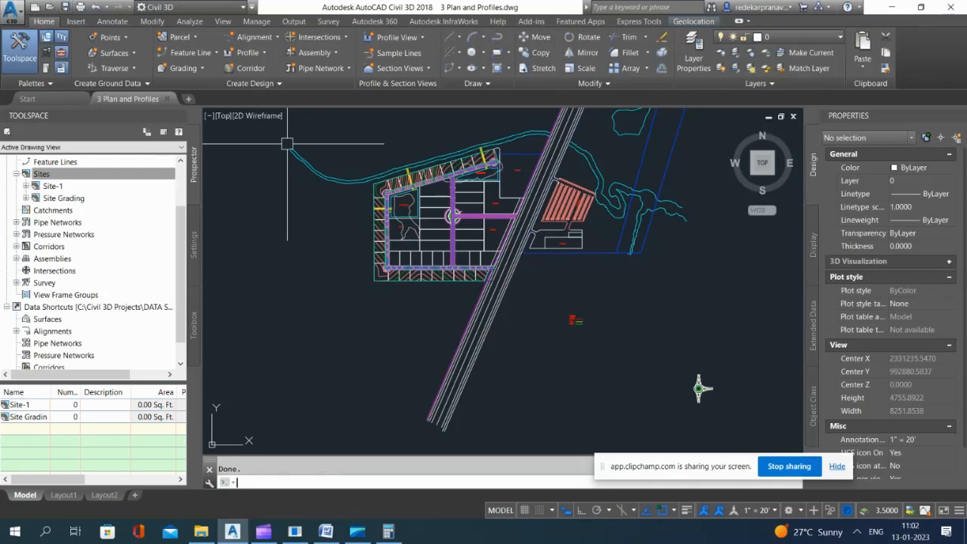
Step: Create a feature line from Road A's corridor using the Sidewalk_Out line along the inner side of the sloping road
scroll(408, 174, up, 5)
scroll(408, 174, down, 4)
scroll(402, 170, up, 4)
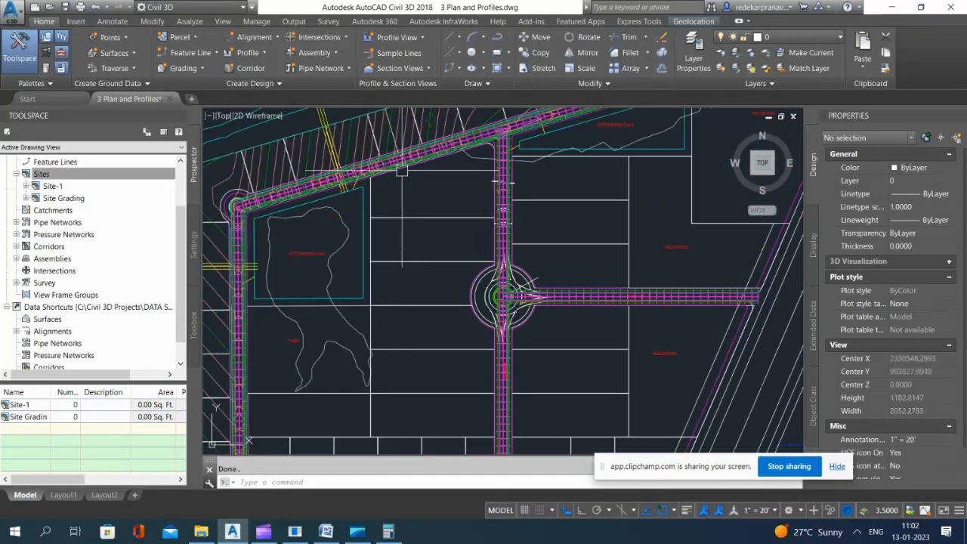
scroll(402, 171, up, 5)
scroll(429, 206, down, 4)
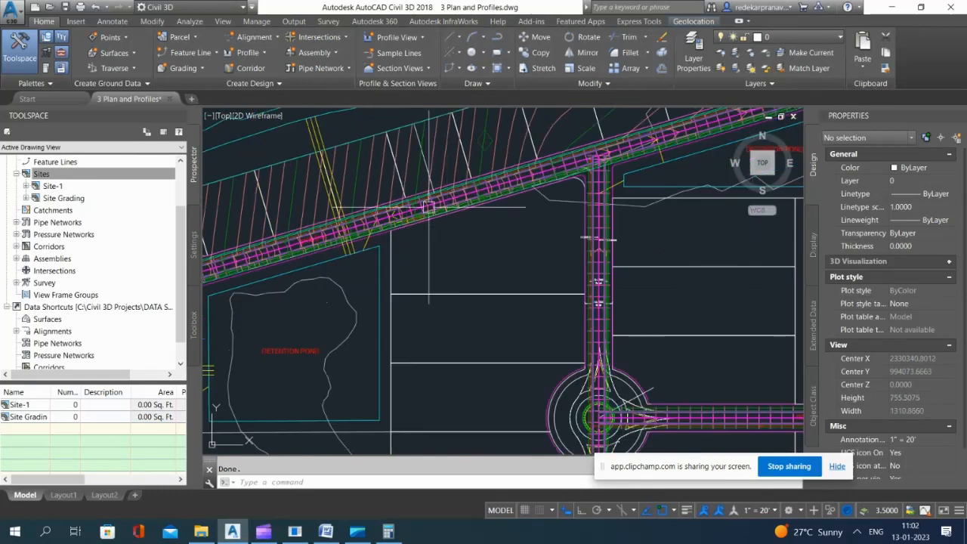
scroll(428, 206, up, 6)
scroll(388, 138, down, 2)
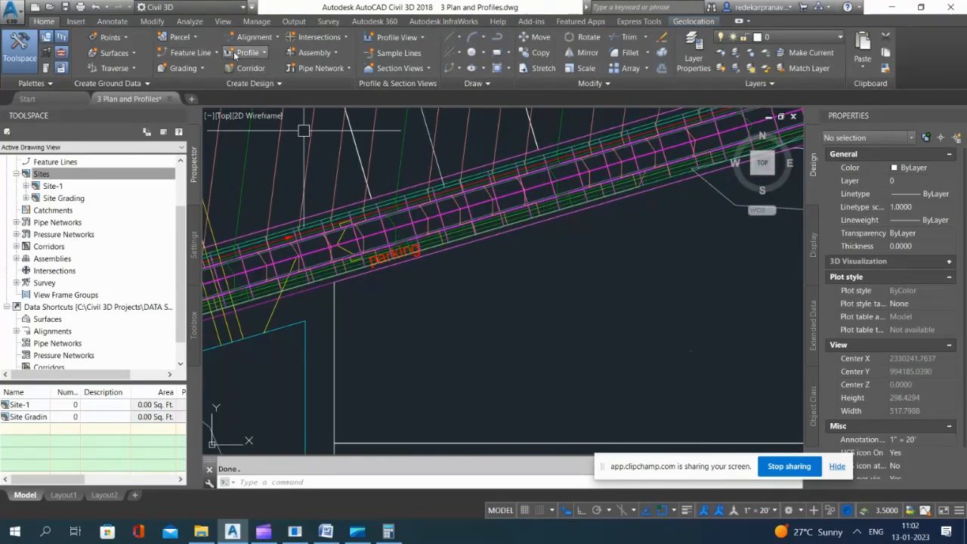
click(204, 52)
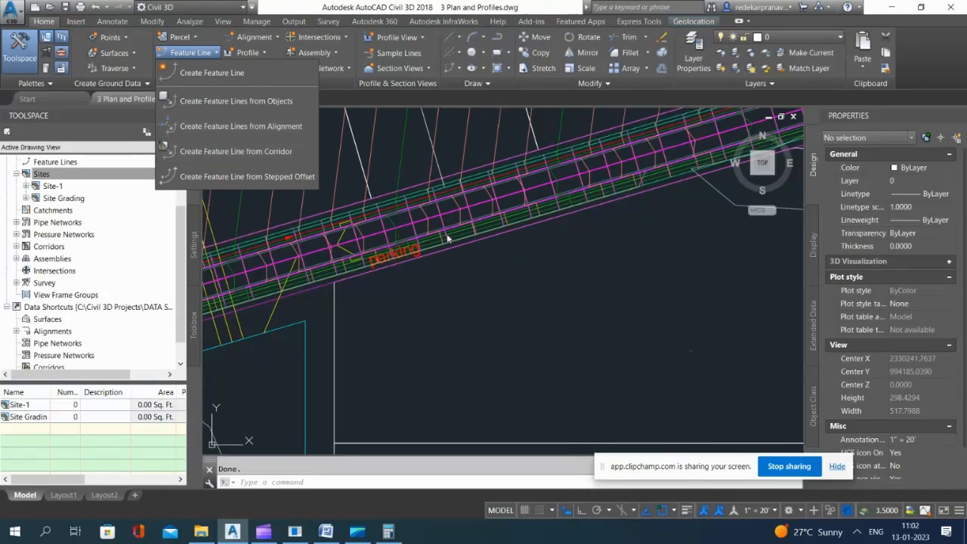
click(257, 150)
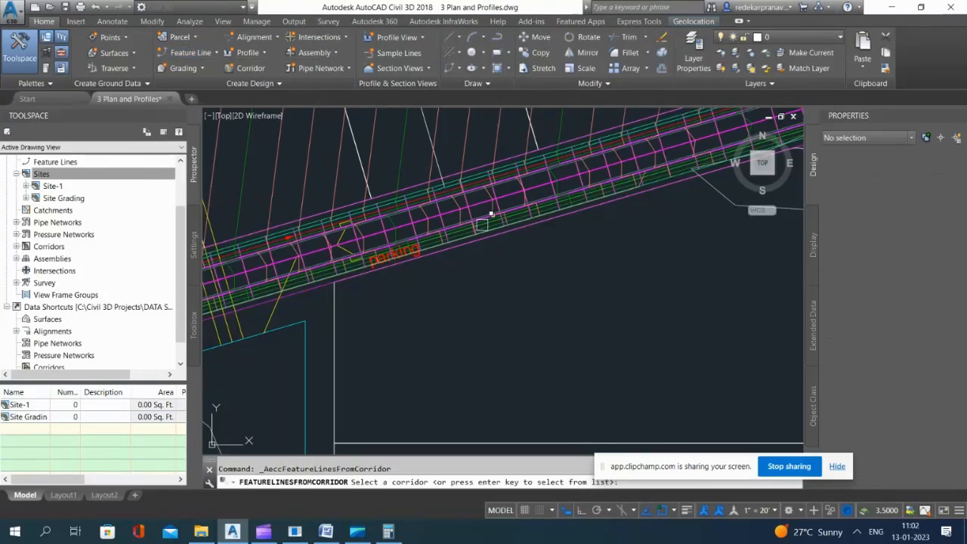
scroll(493, 231, up, 4)
scroll(414, 244, up, 3)
click(415, 247)
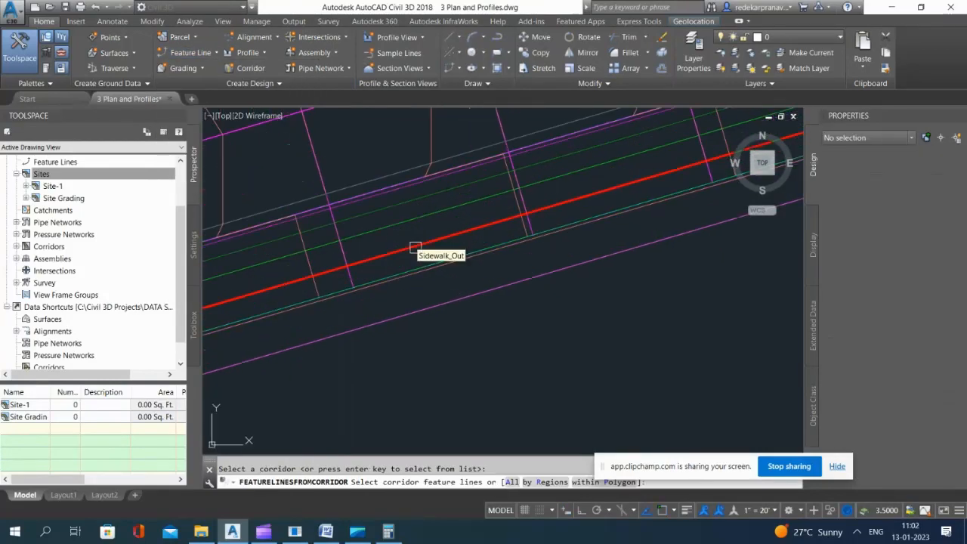
click(414, 249)
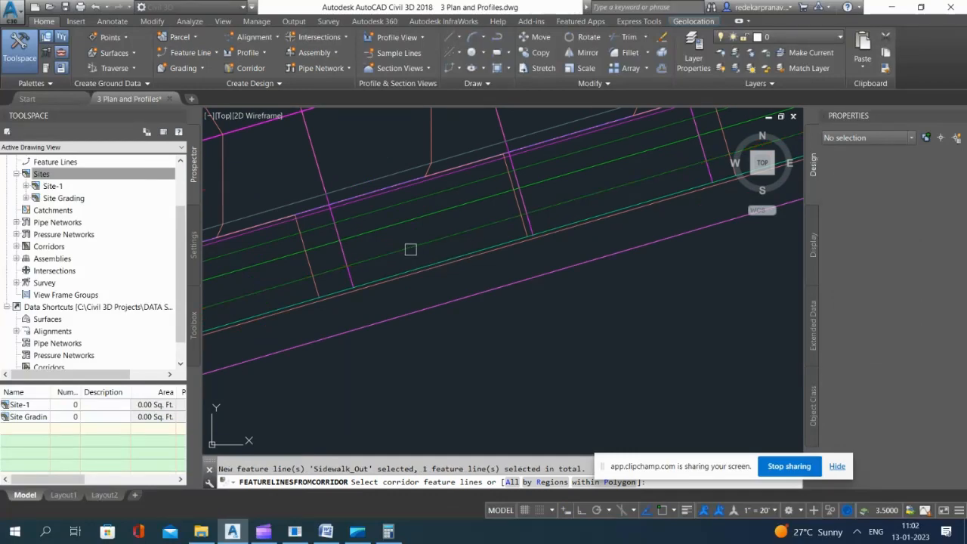
key(Return)
click(542, 380)
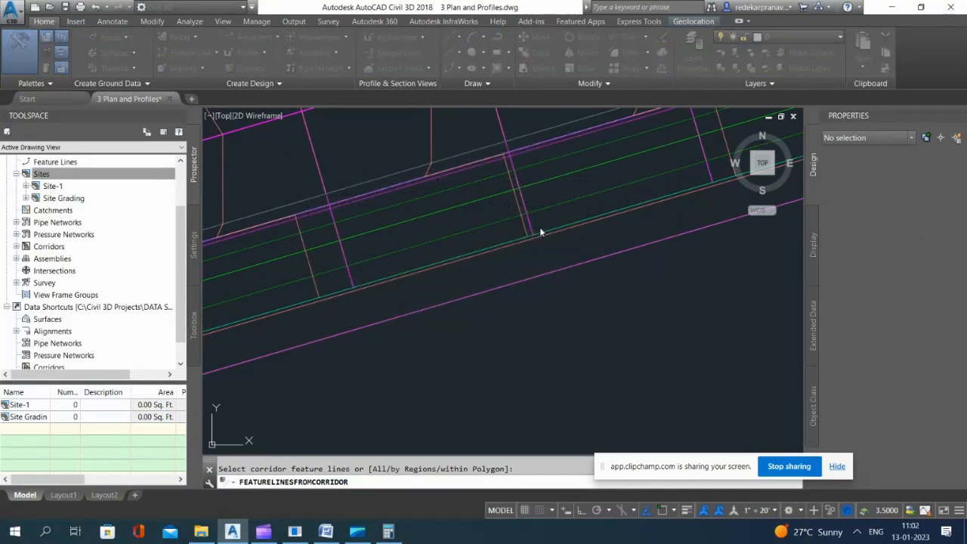
Step: Explode the extracted Auto Corridor Feature Line on Road A's inner sidewalk edge into a 3D polyline
click(447, 246)
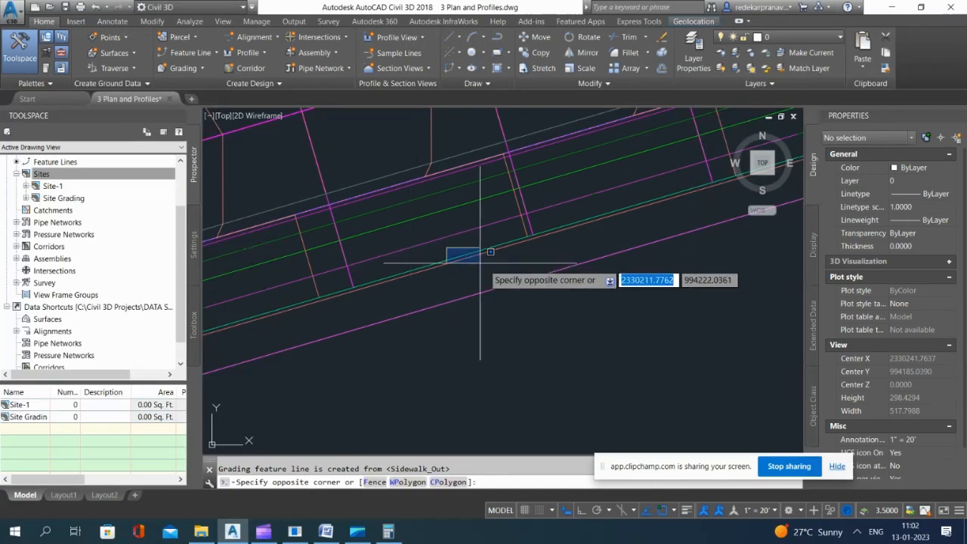
click(479, 245)
click(465, 236)
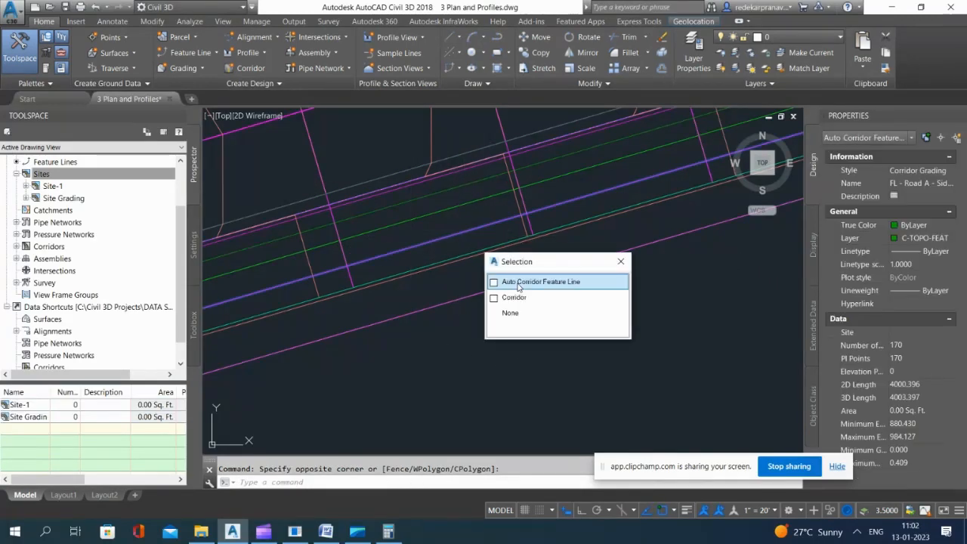
click(514, 280)
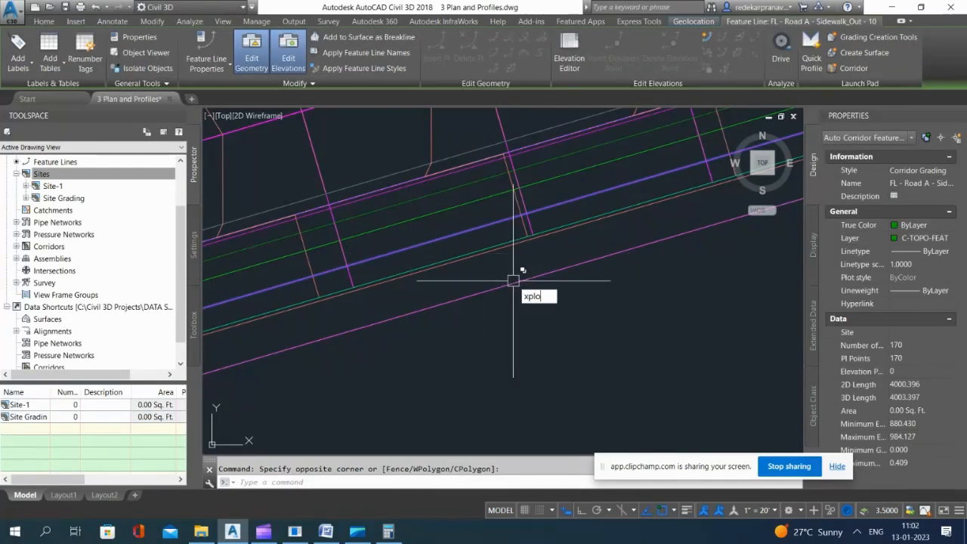
text(xplo)
key(Return)
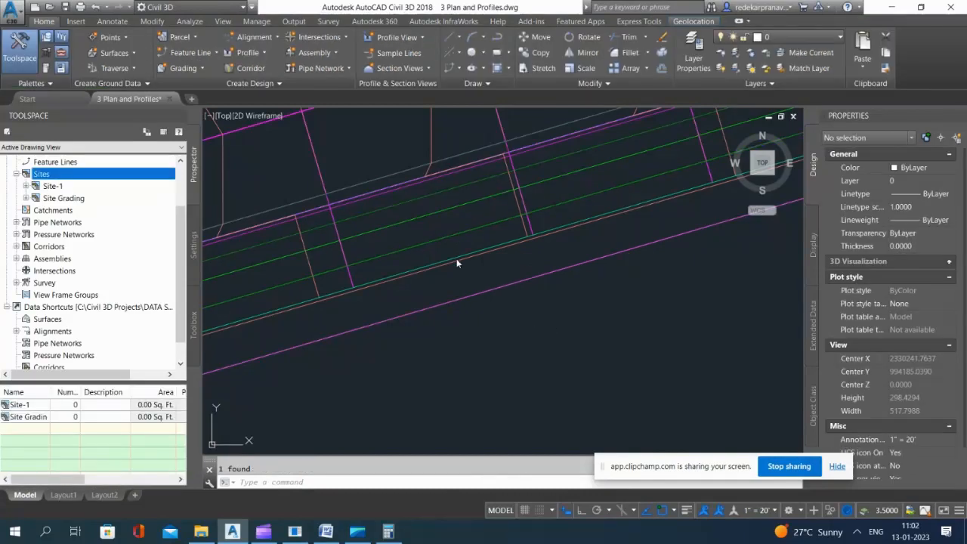
click(589, 363)
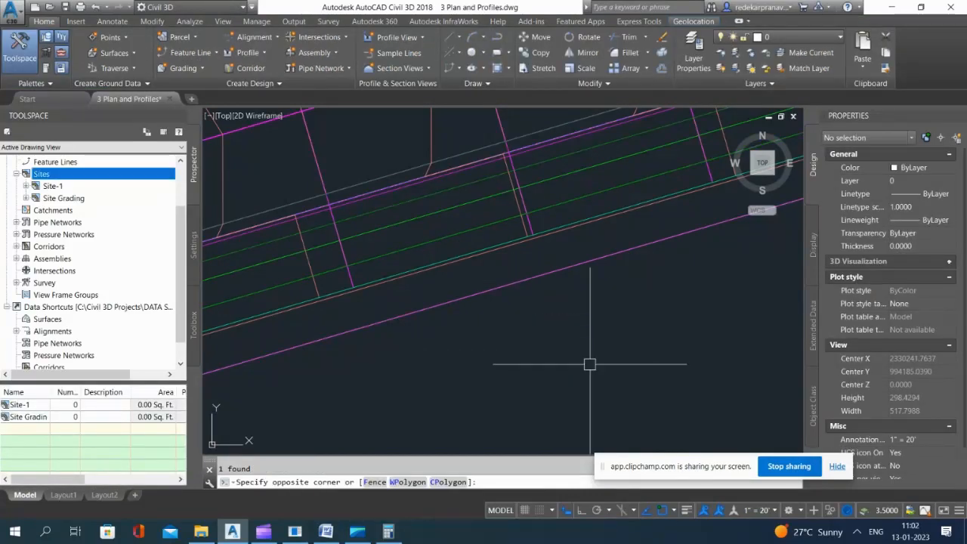
Step: Convert the sidewalk 3D polyline to a Basic-style feature line in the Site Grading site, with elevations from Road A Surface - (17)
click(191, 52)
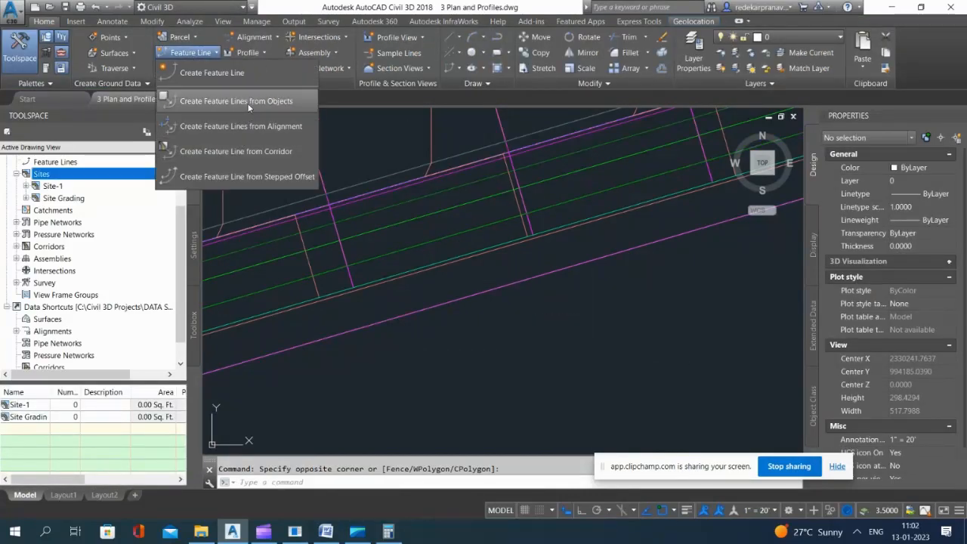
click(242, 101)
click(424, 243)
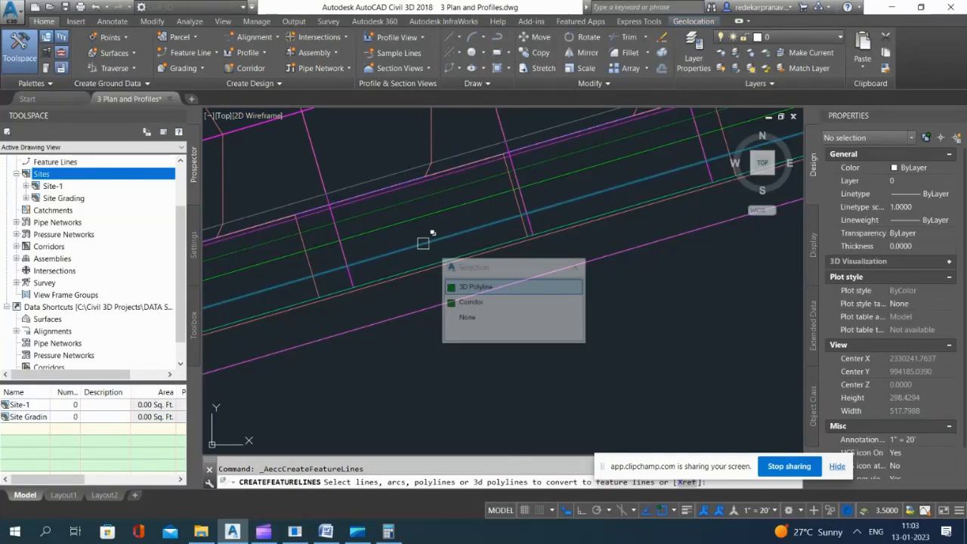
click(487, 288)
key(Return)
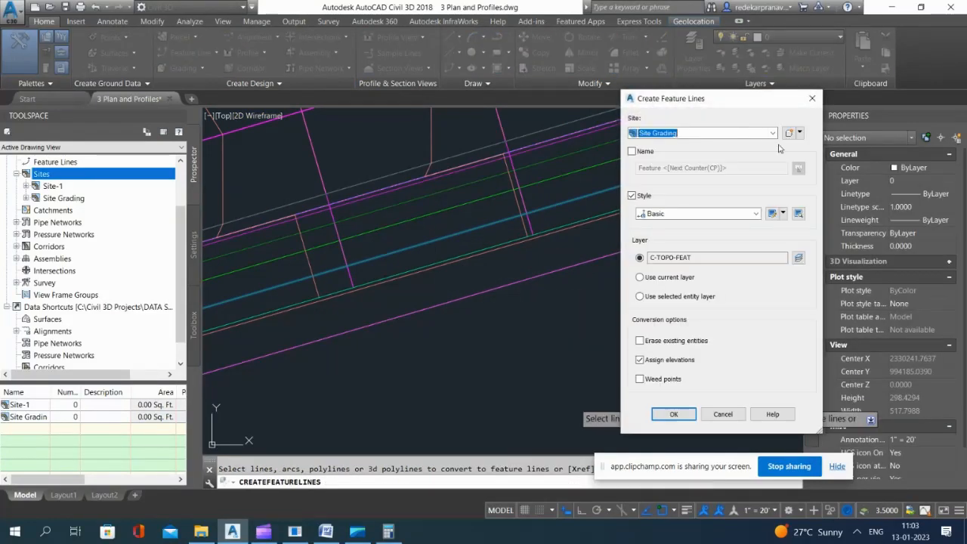
click(682, 416)
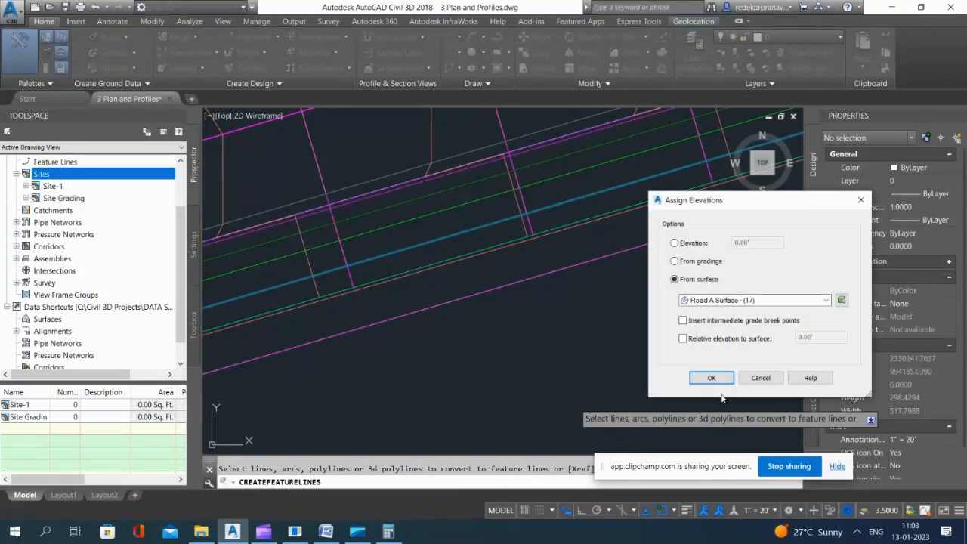
click(711, 378)
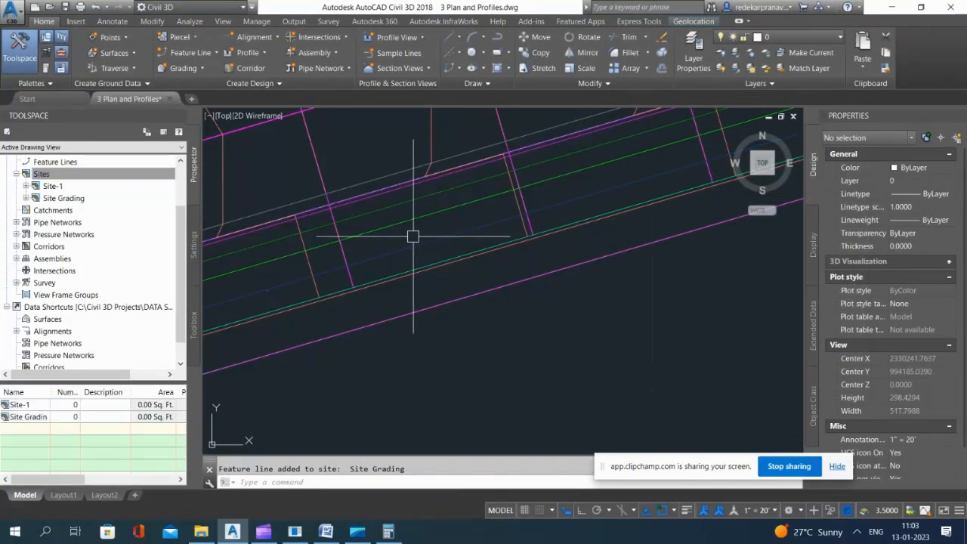
Step: Start a polyline at the inner sidewalk feature line's end in Road A's cul-de-sac, with a horizontal segment about 22 ft long to the lot boundary
scroll(393, 229, down, 8)
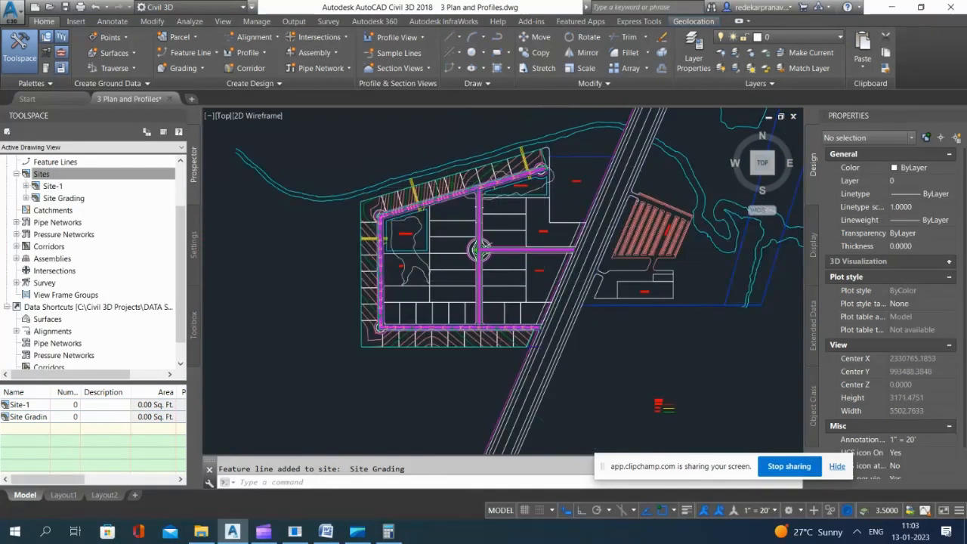
scroll(552, 171, up, 12)
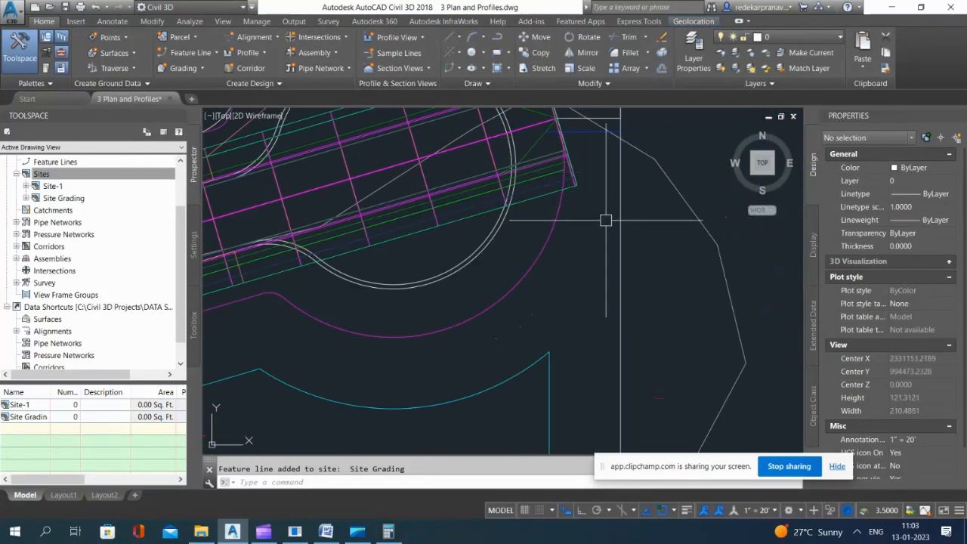
scroll(607, 217, down, 12)
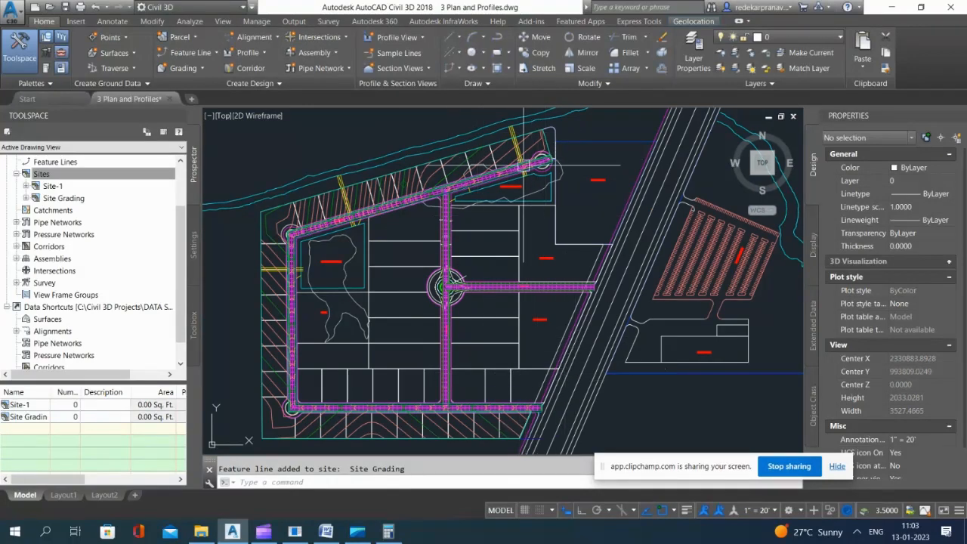
key(Escape)
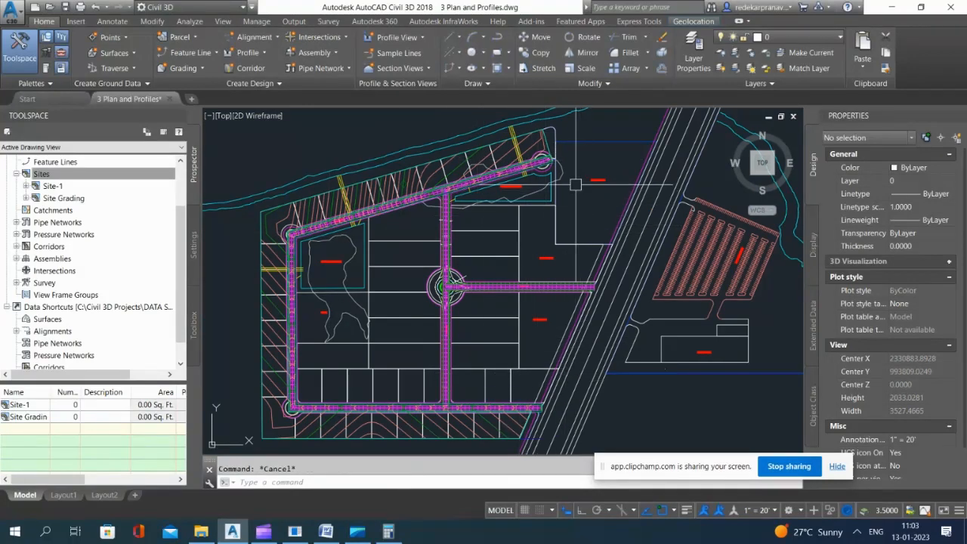
text(P)
key(Return)
scroll(554, 166, up, 6)
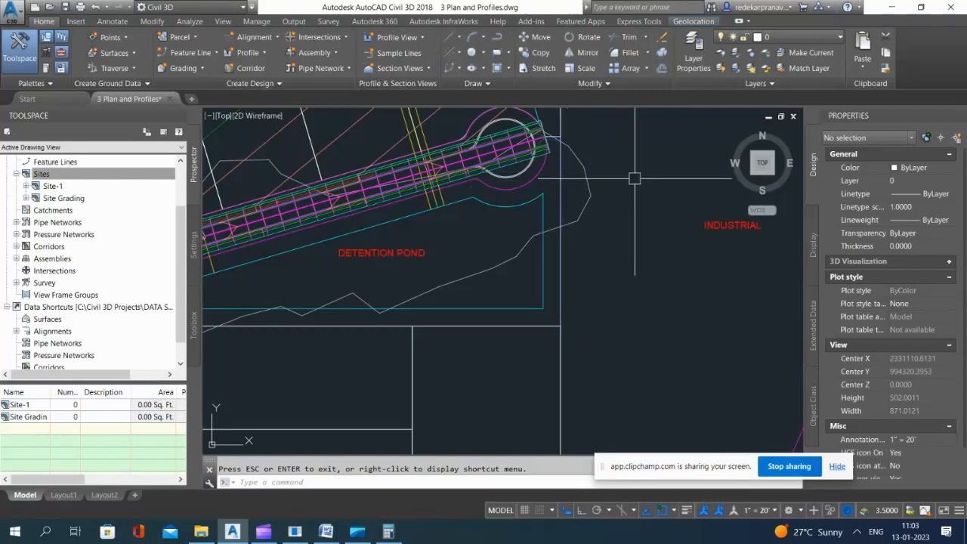
text(pl)
key(Return)
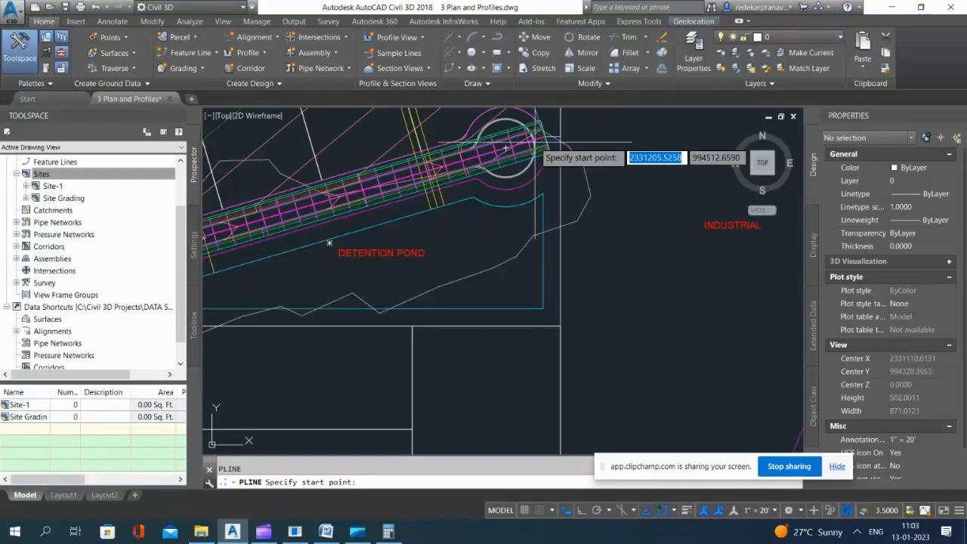
scroll(504, 148, up, 10)
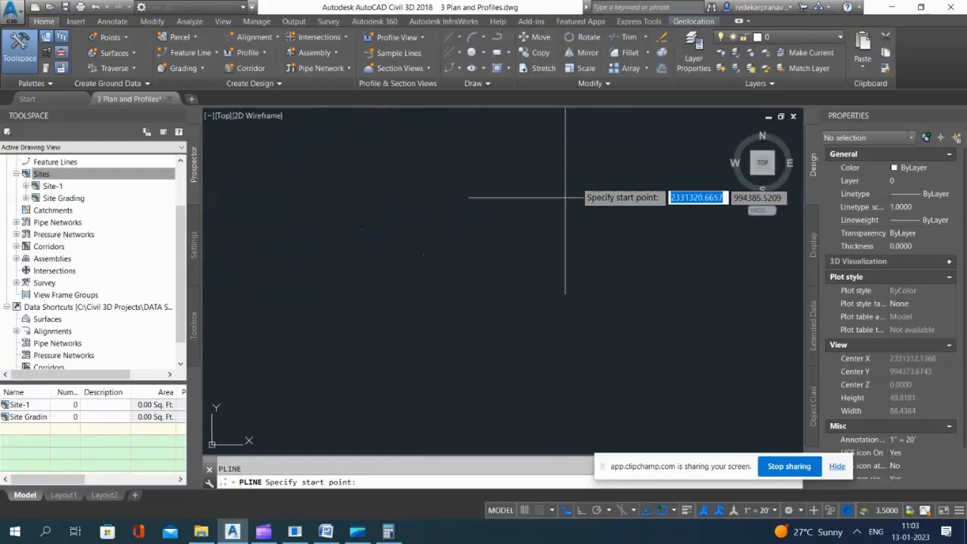
scroll(565, 197, down, 12)
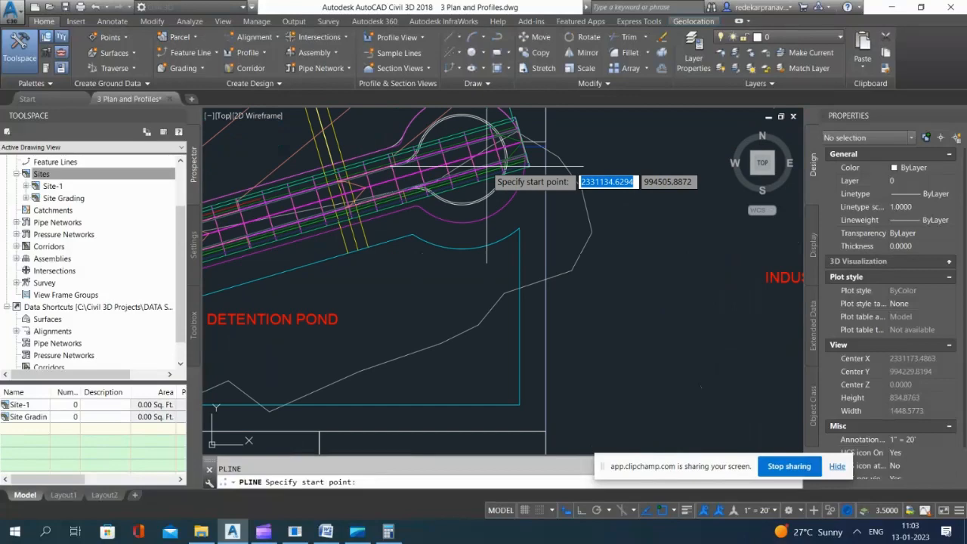
scroll(486, 166, up, 10)
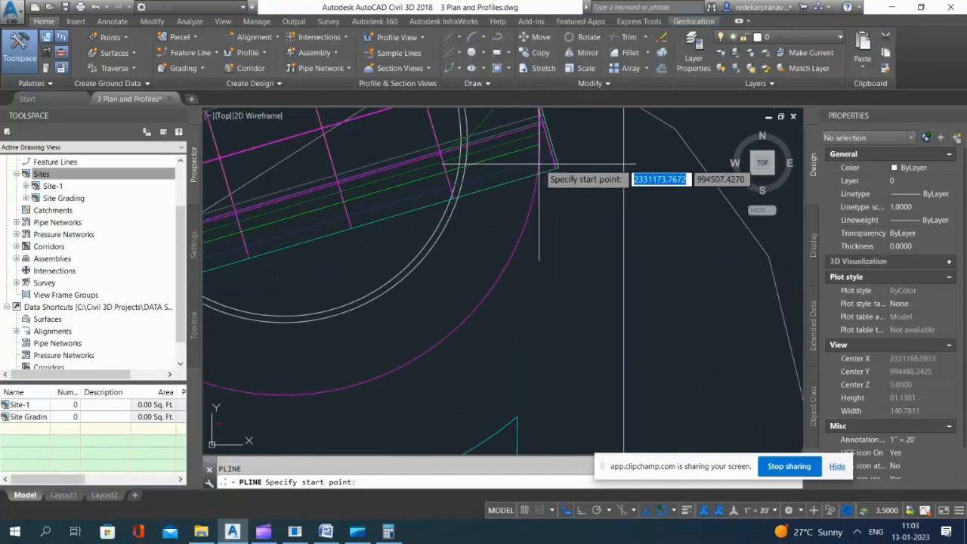
click(529, 162)
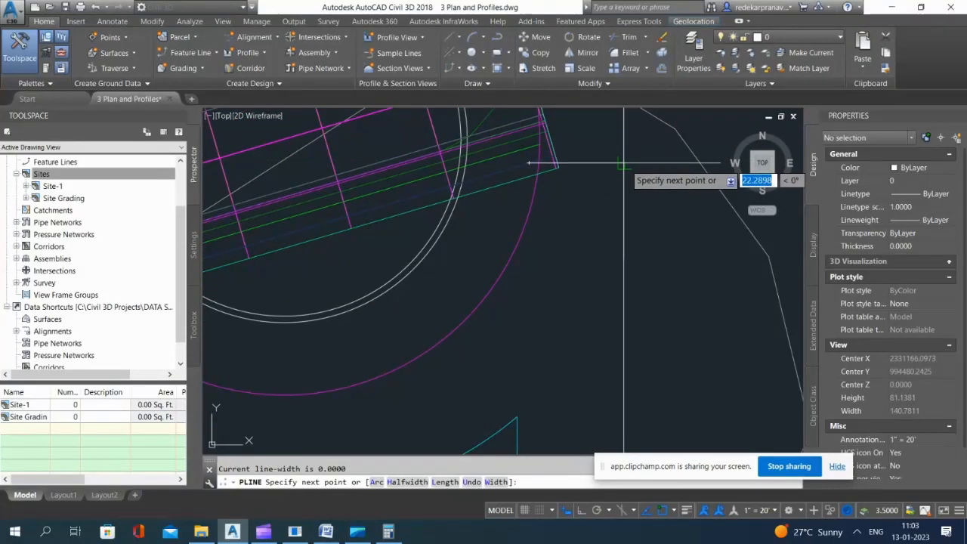
click(619, 163)
Step: Continue the polyline down the lot boundary from the cul-de-sac and horizontally along the industrial lot's edge to the magenta boundary line beside the highway
scroll(618, 276, down, 3)
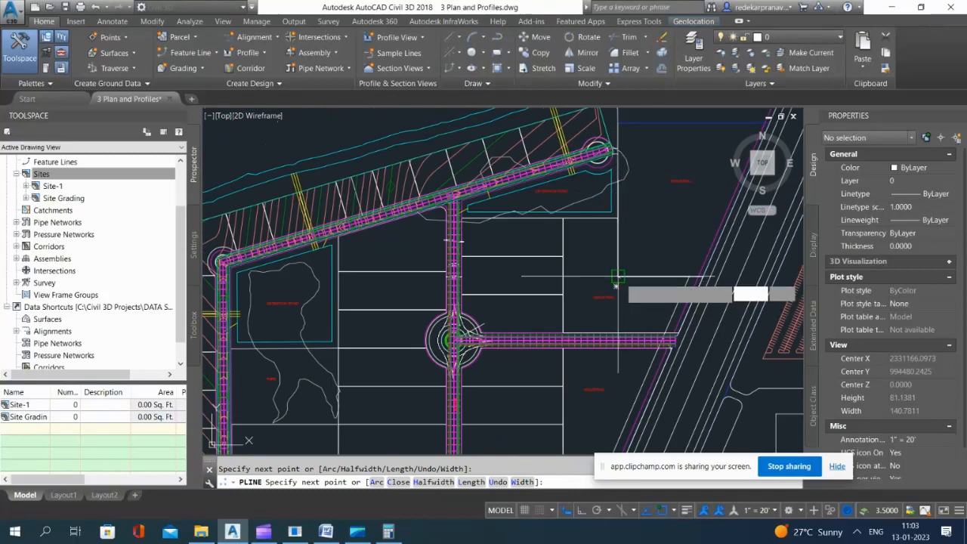
scroll(671, 306, down, 6)
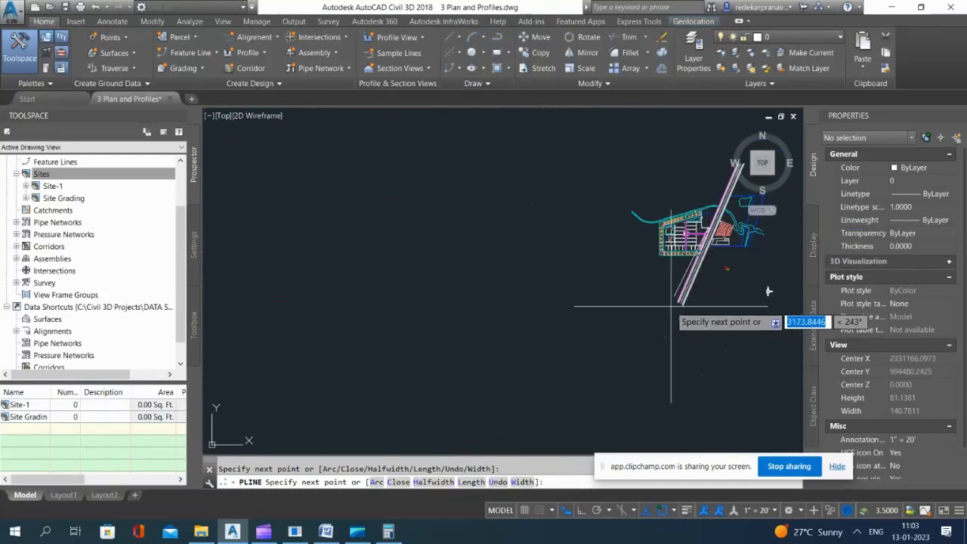
scroll(671, 306, up, 10)
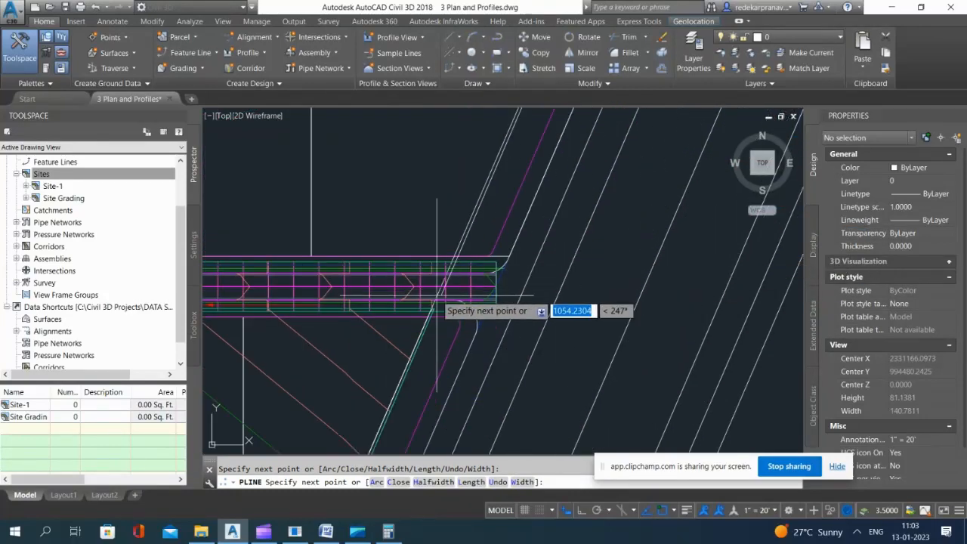
scroll(437, 296, up, 2)
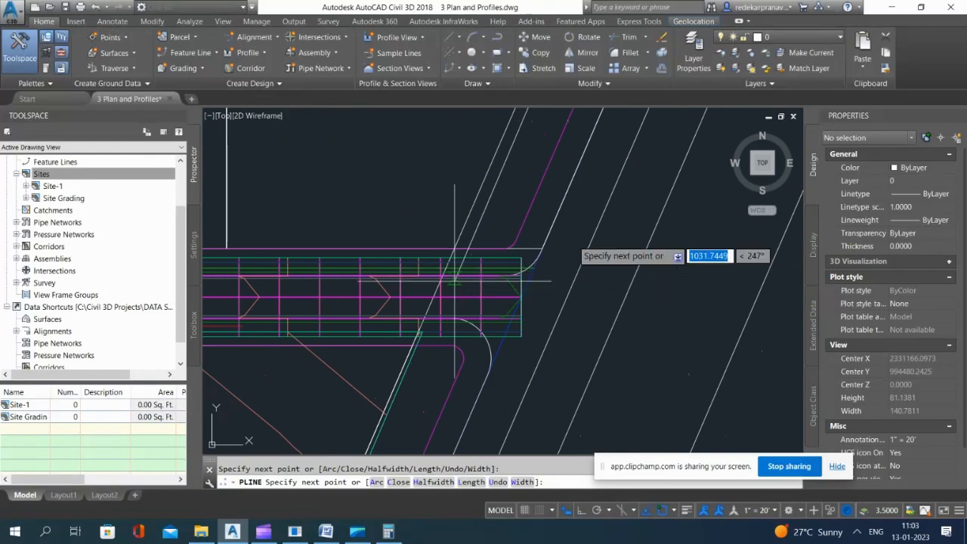
scroll(513, 382, down, 5)
scroll(518, 340, up, 3)
scroll(589, 303, up, 5)
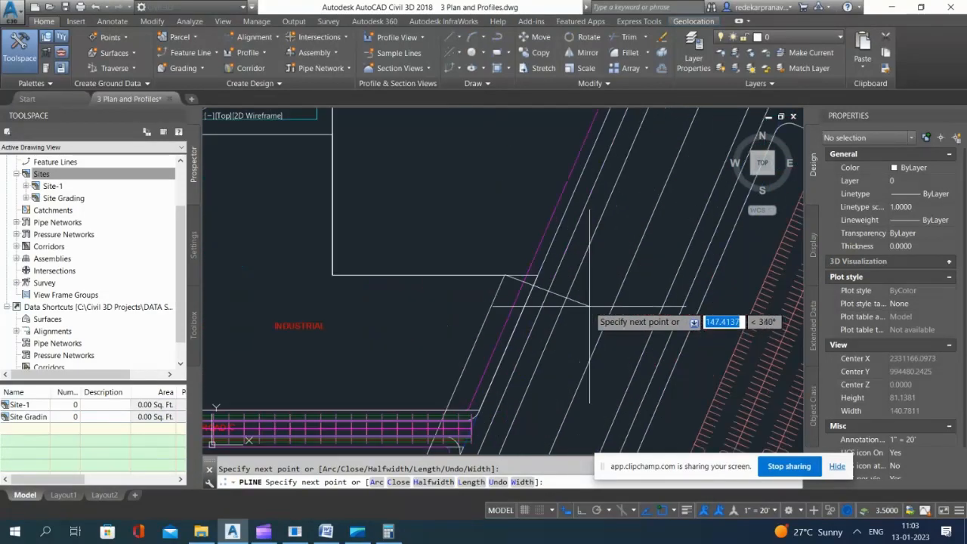
key(ctrl+z)
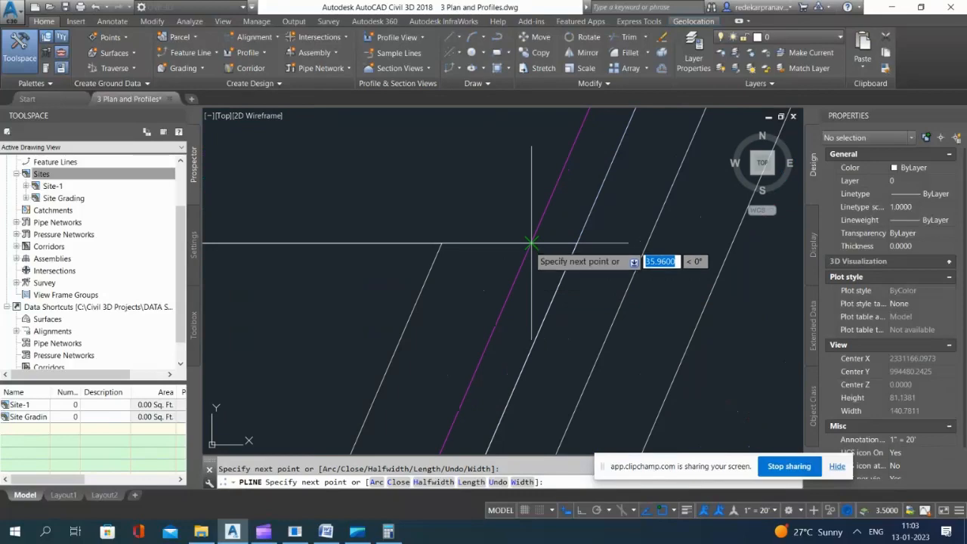
scroll(531, 243, down, 5)
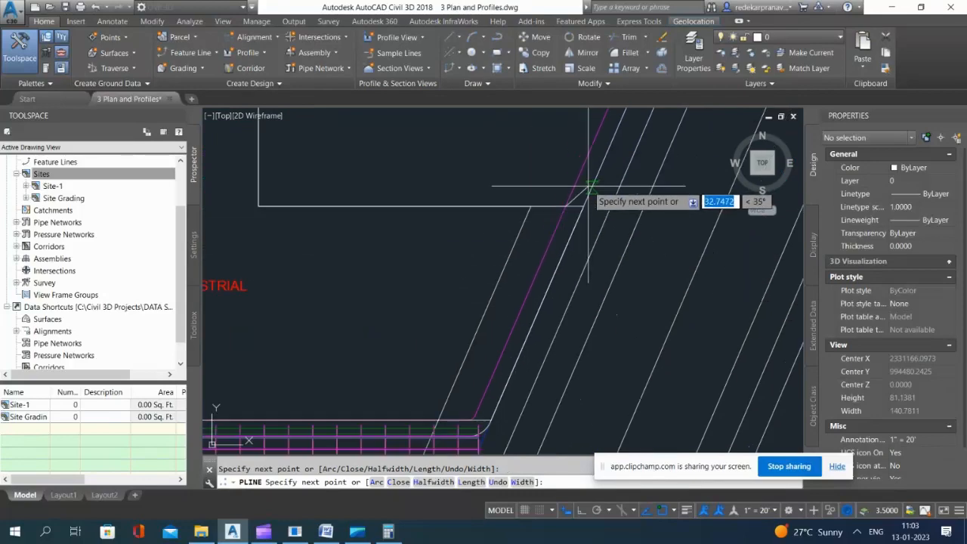
scroll(529, 412, up, 2)
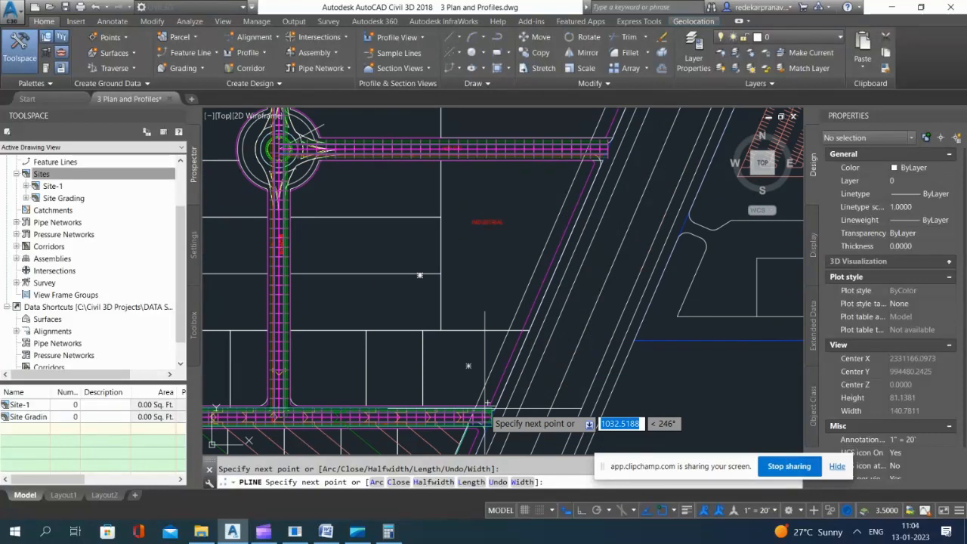
Step: Extend the polyline down along the magenta highway-side boundary to the sidewalk line at Road A's lower end and finish it
scroll(485, 404, up, 3)
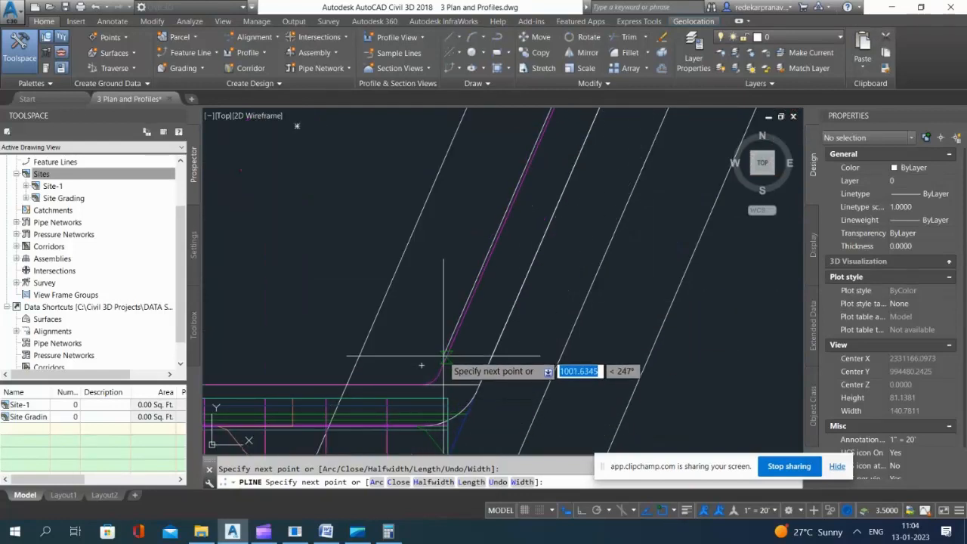
click(444, 361)
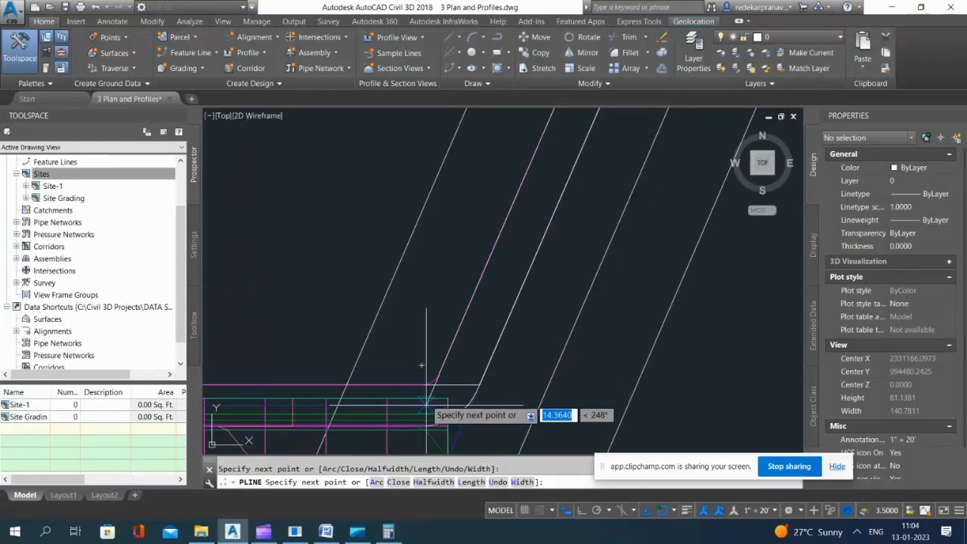
scroll(427, 399, up, 2)
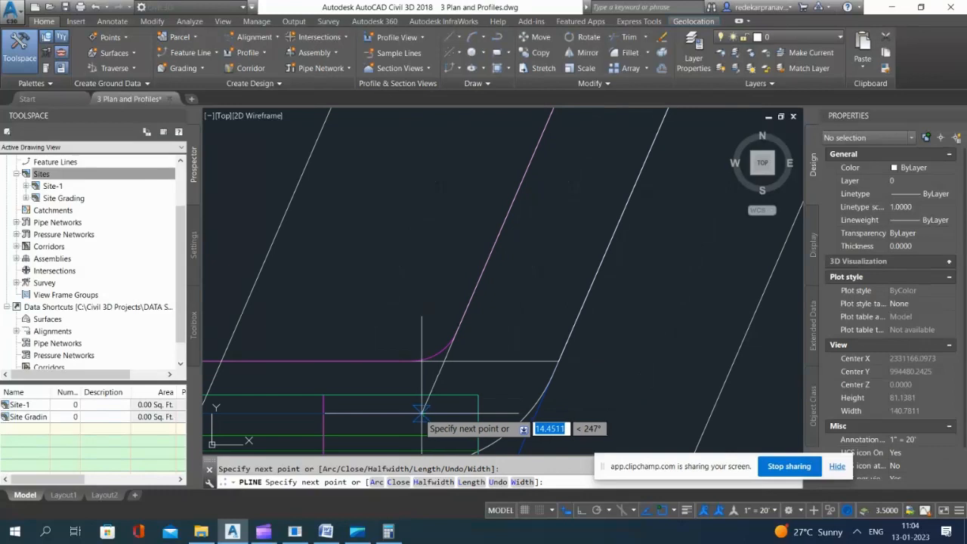
key(Return)
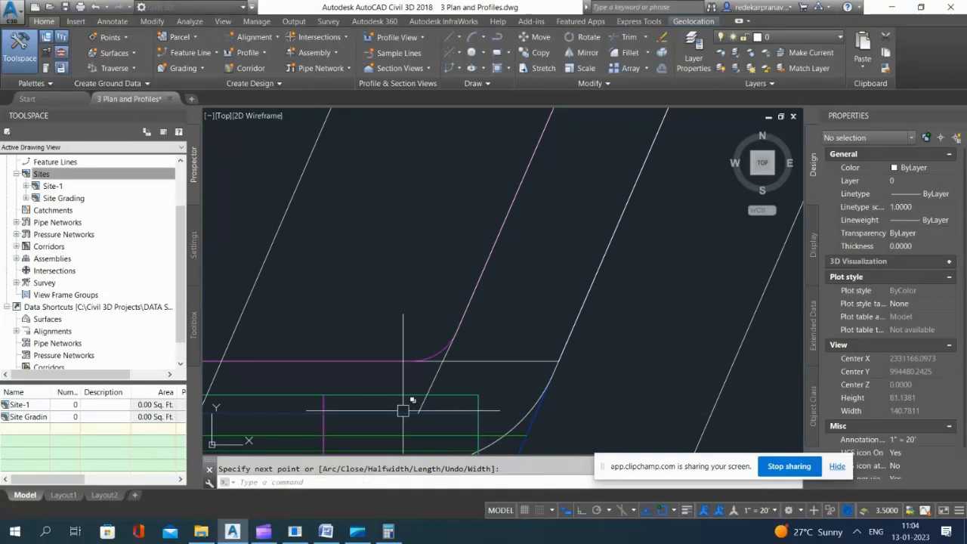
Step: Convert the boundary polyline to a Basic-style feature line in the Site Grading site, with elevations from Road A Surface - (17)
scroll(483, 347, down, 6)
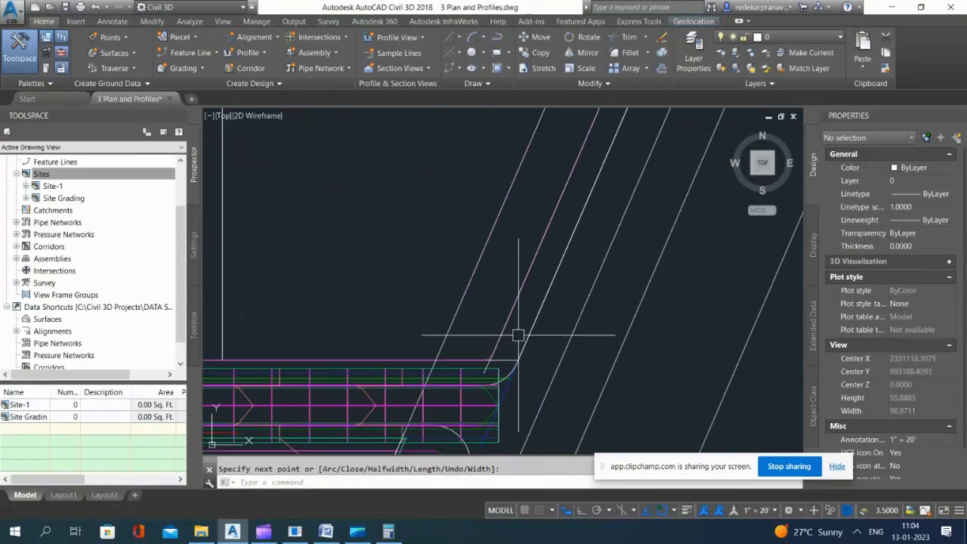
click(215, 52)
click(221, 95)
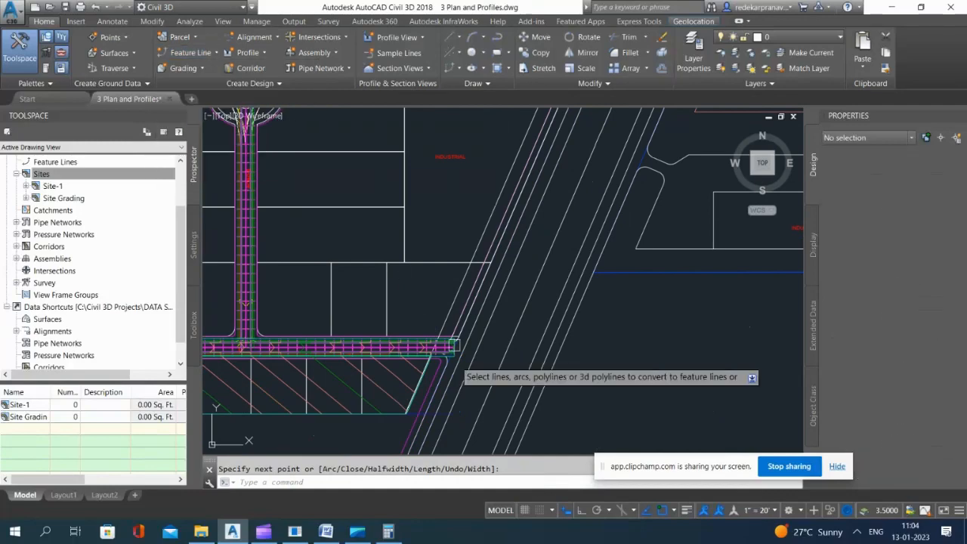
scroll(453, 345, up, 6)
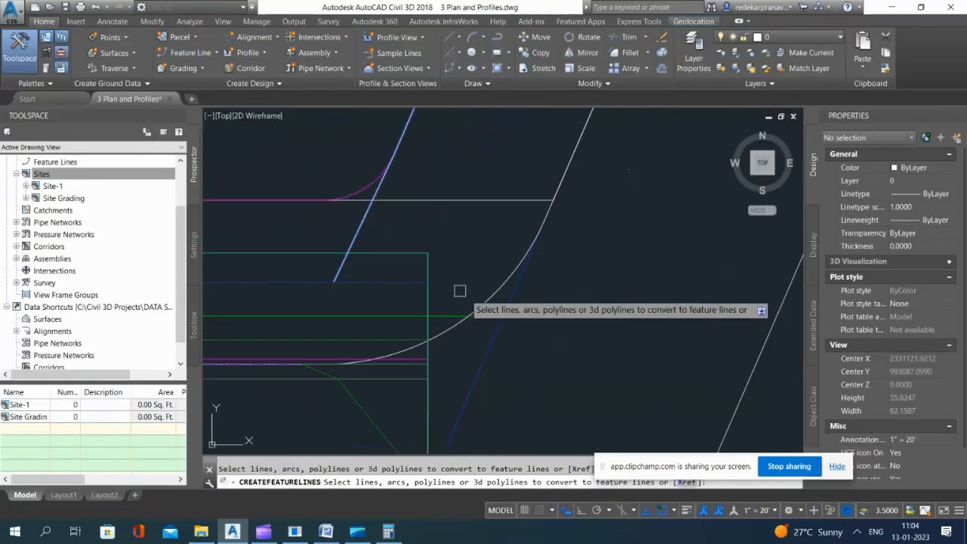
scroll(459, 291, down, 12)
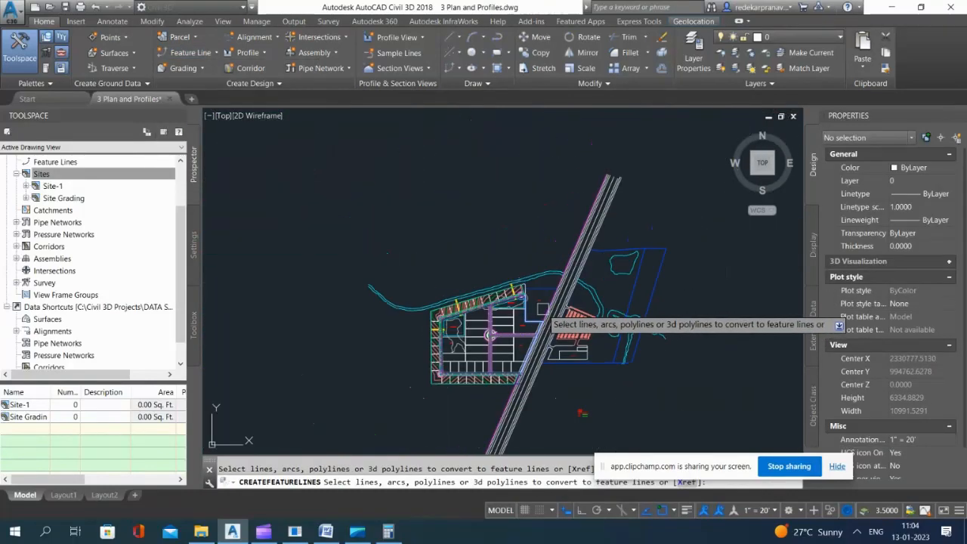
key(Return)
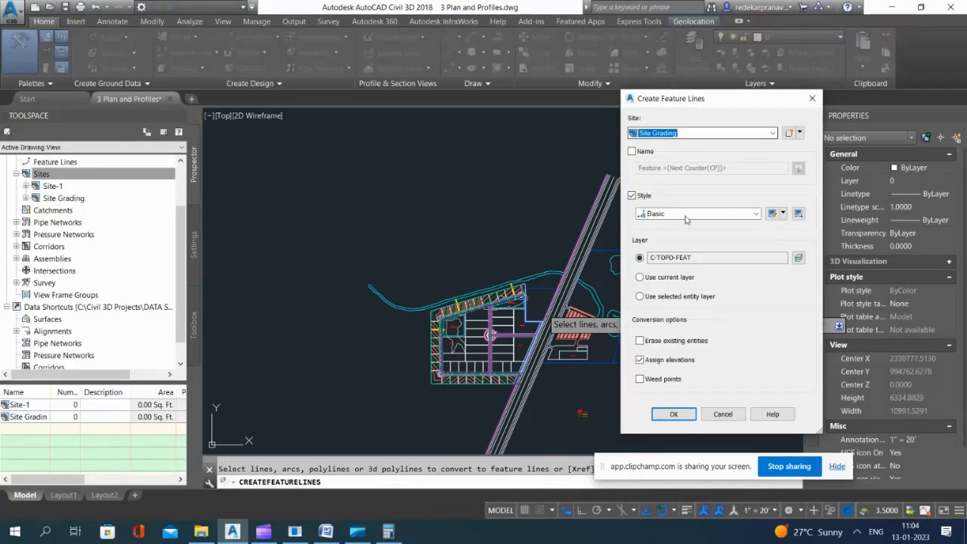
click(724, 134)
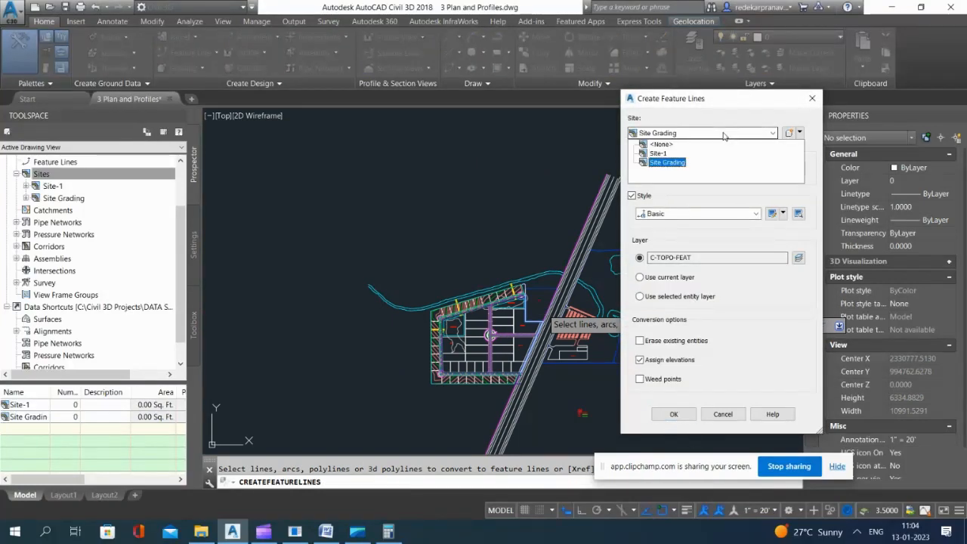
click(680, 160)
click(673, 414)
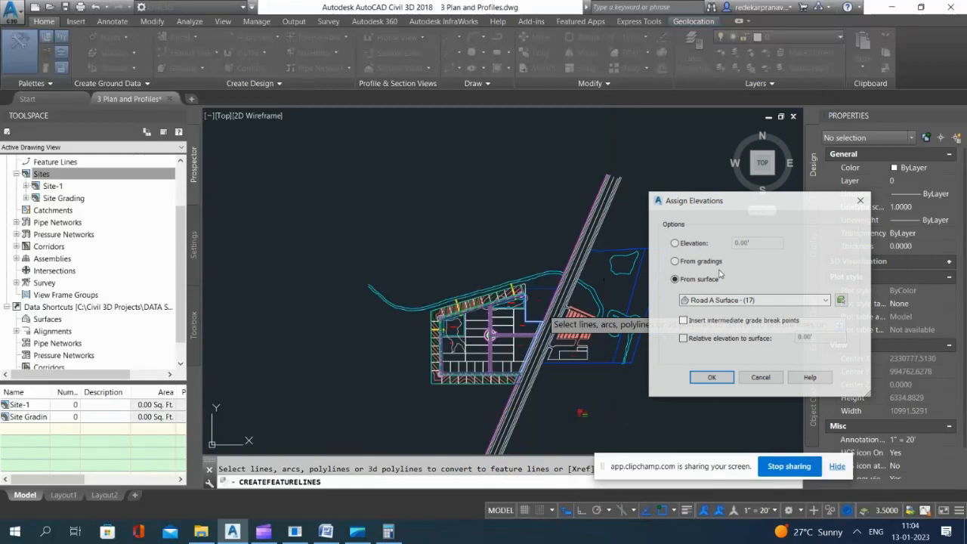
click(711, 378)
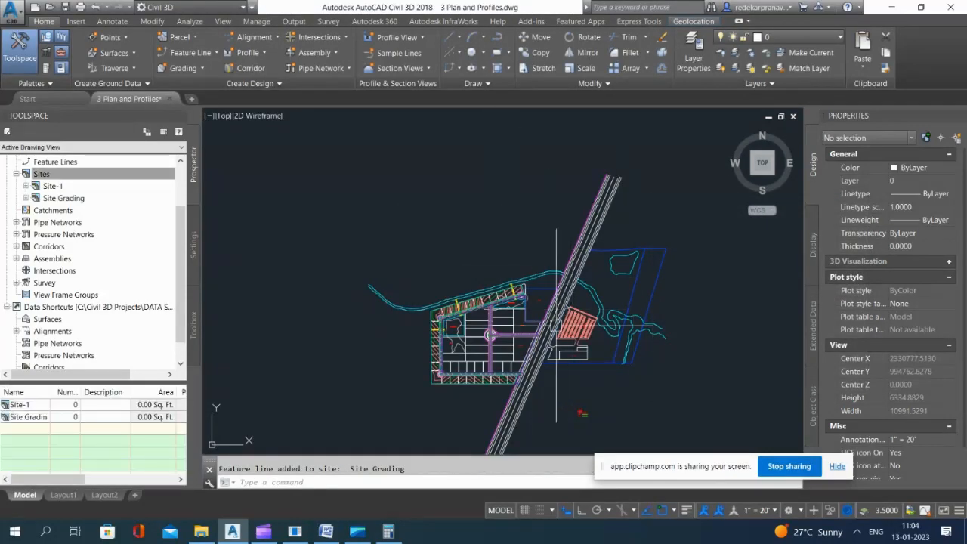
Step: Create a grading infill in the Site Grading group over the enclosed inner lots area
scroll(552, 313, up, 8)
scroll(468, 226, down, 6)
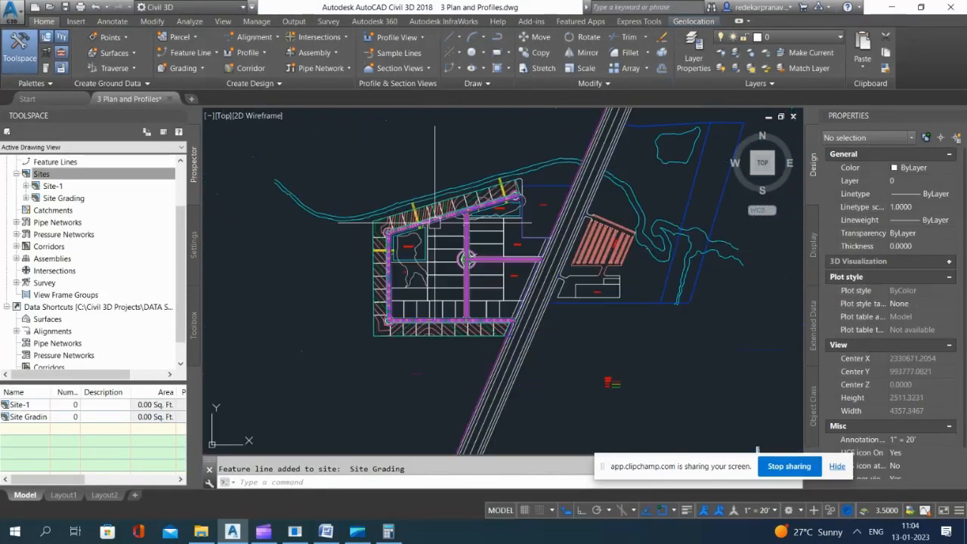
click(183, 68)
click(192, 95)
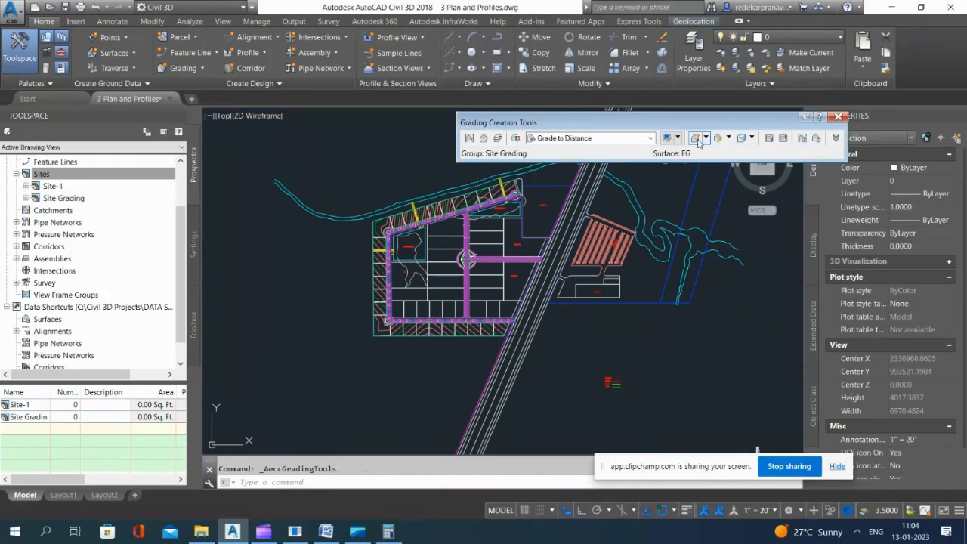
click(705, 138)
click(722, 188)
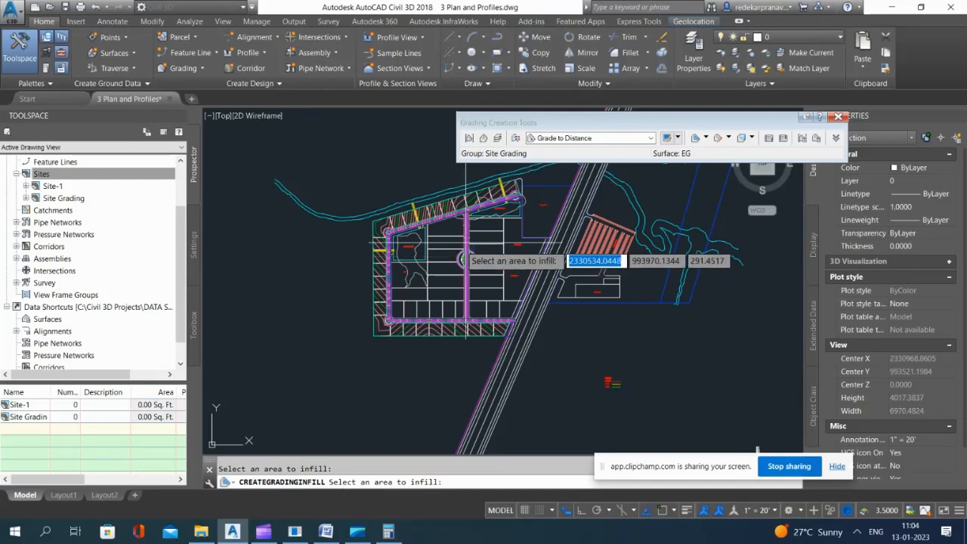
click(464, 260)
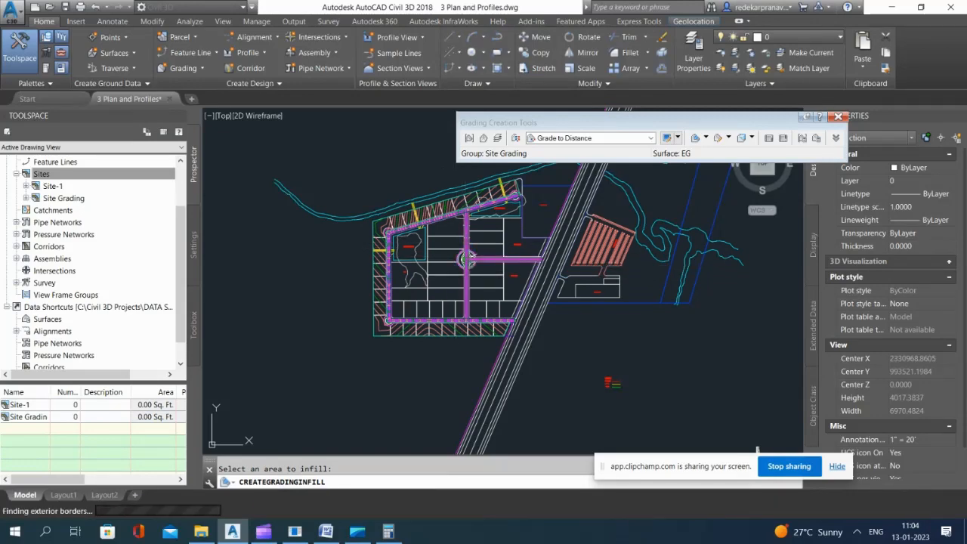
key(Return)
Step: Open the Site Grading surface in the Object Viewer and orbit it to an isometric view
scroll(455, 245, up, 8)
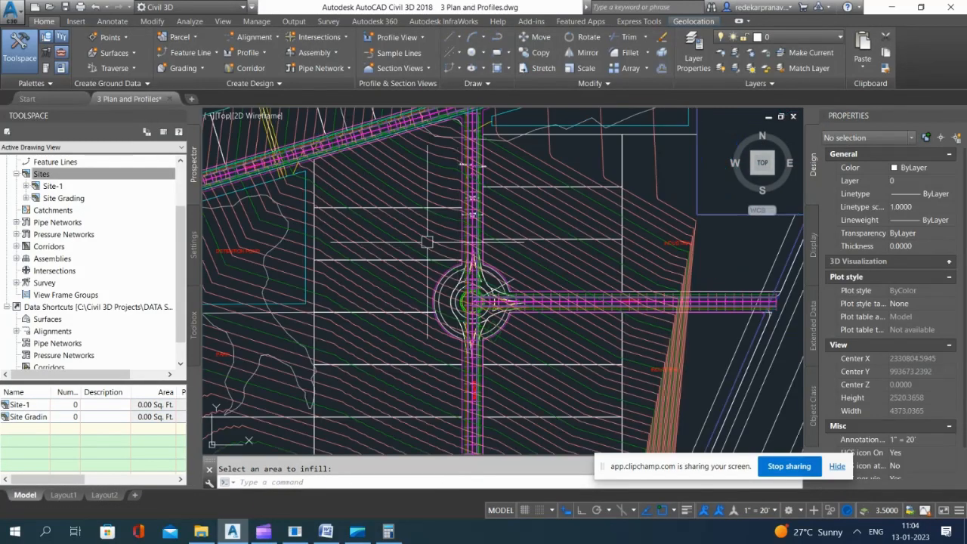
click(404, 227)
scroll(501, 253, down, 6)
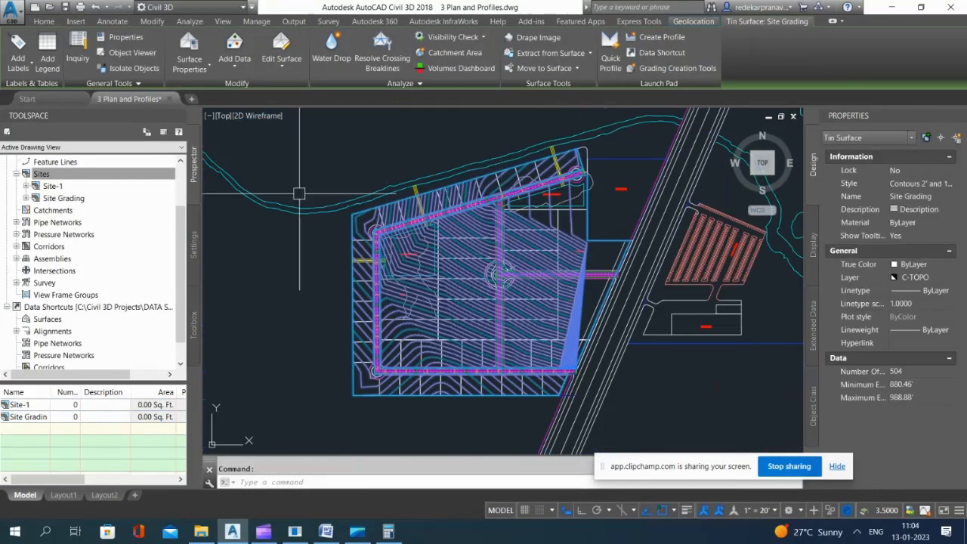
right_click(364, 251)
click(404, 427)
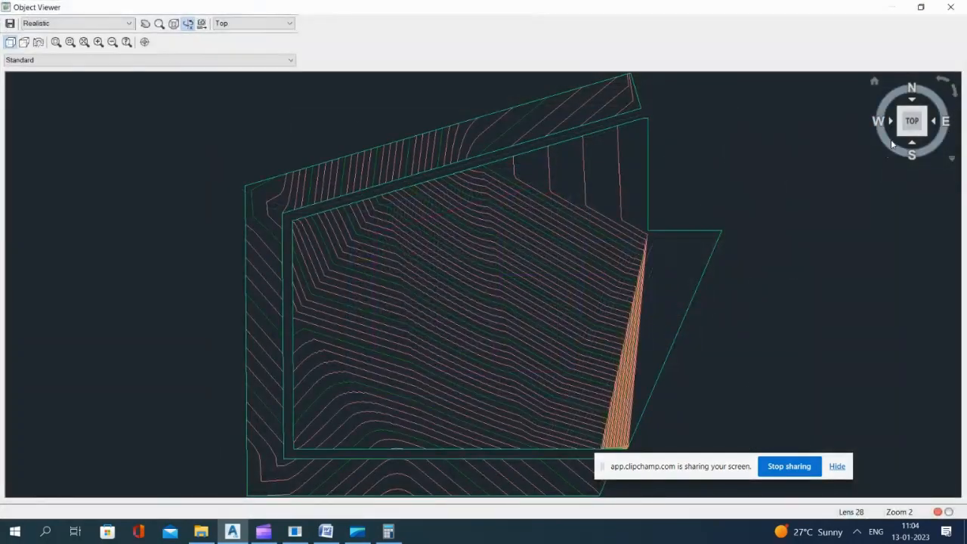
click(902, 134)
drag(238, 277, 638, 194)
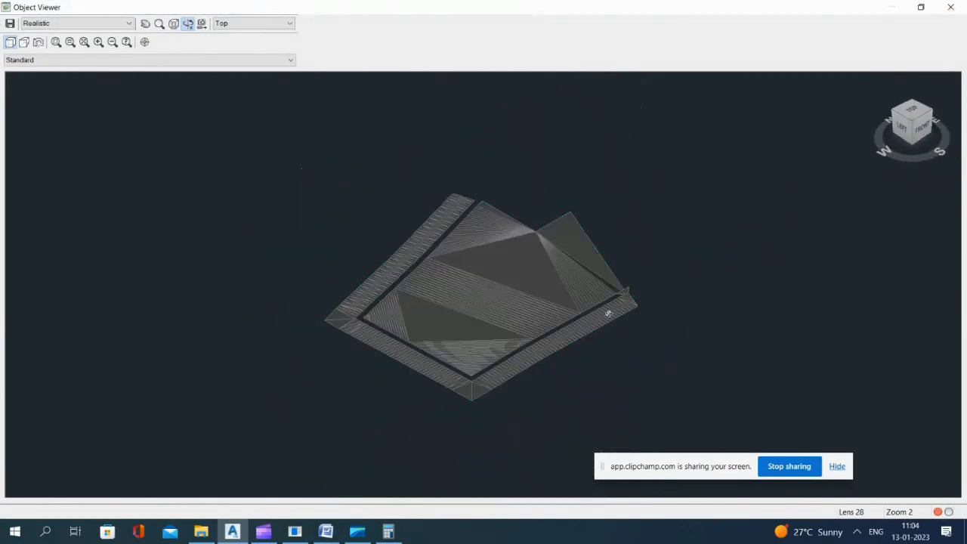
Step: Examine the inner lots' infill in 3D, closing in on the corner where it meets the outer grading strip at Road A's end
scroll(627, 304, up, 5)
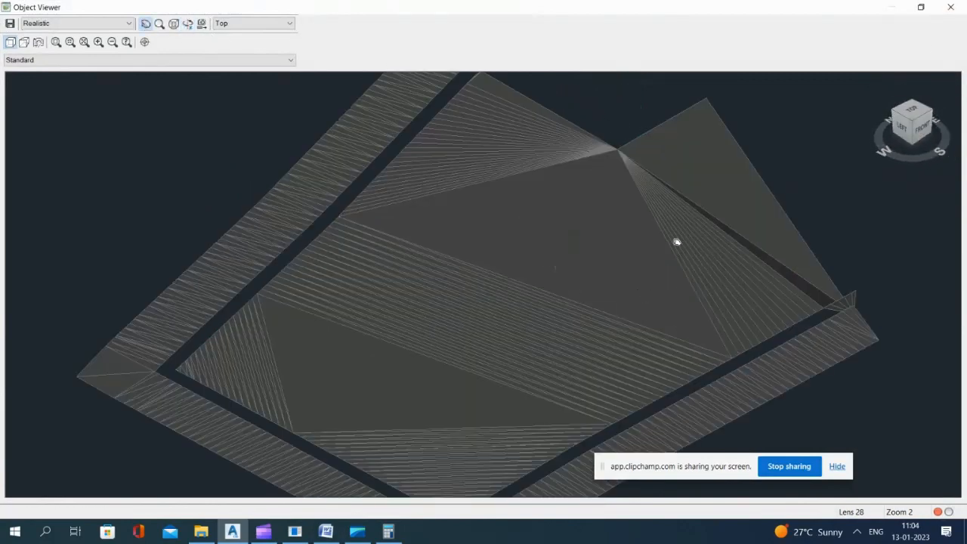
scroll(677, 242, up, 8)
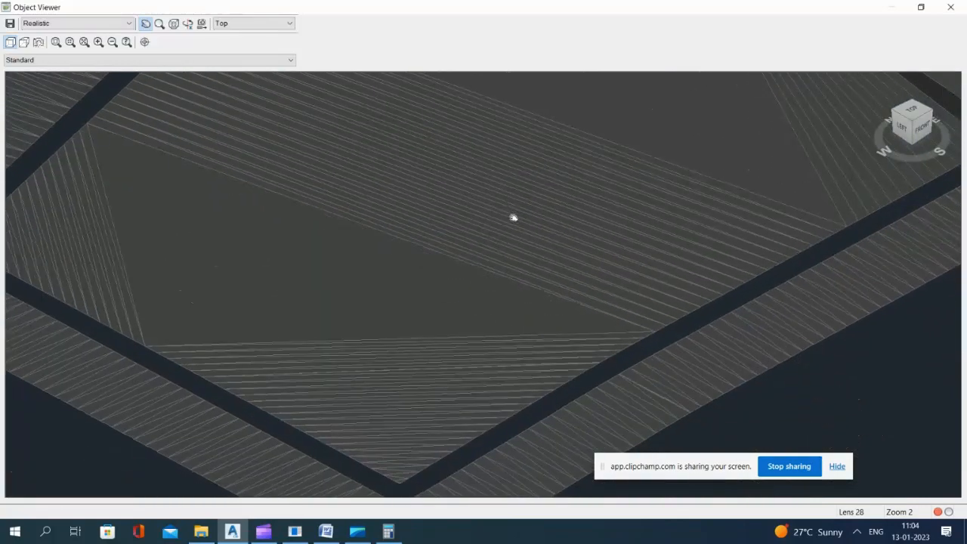
scroll(423, 316, down, 2)
middle_drag(775, 209, 533, 258)
scroll(605, 238, up, 4)
middle_drag(728, 179, 510, 235)
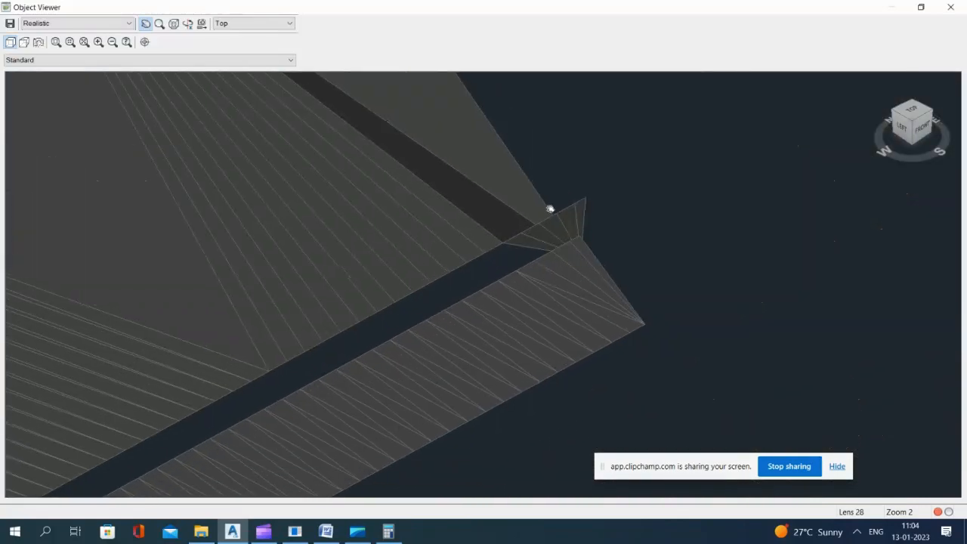
scroll(550, 208, up, 4)
middle_drag(687, 130, 660, 258)
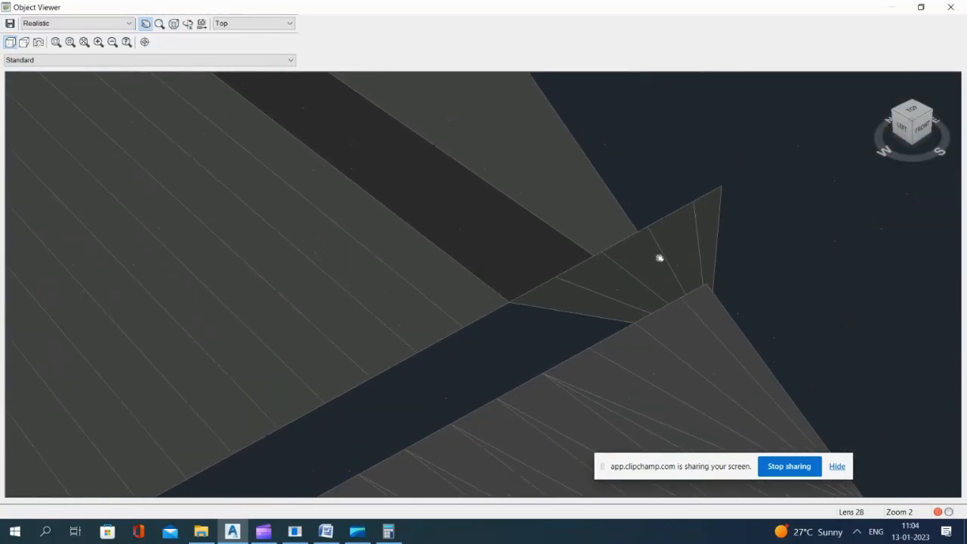
Step: Inspect the same corner and the highway-side edge of the surface from the front-right isometric view
click(931, 112)
scroll(483, 400, up, 5)
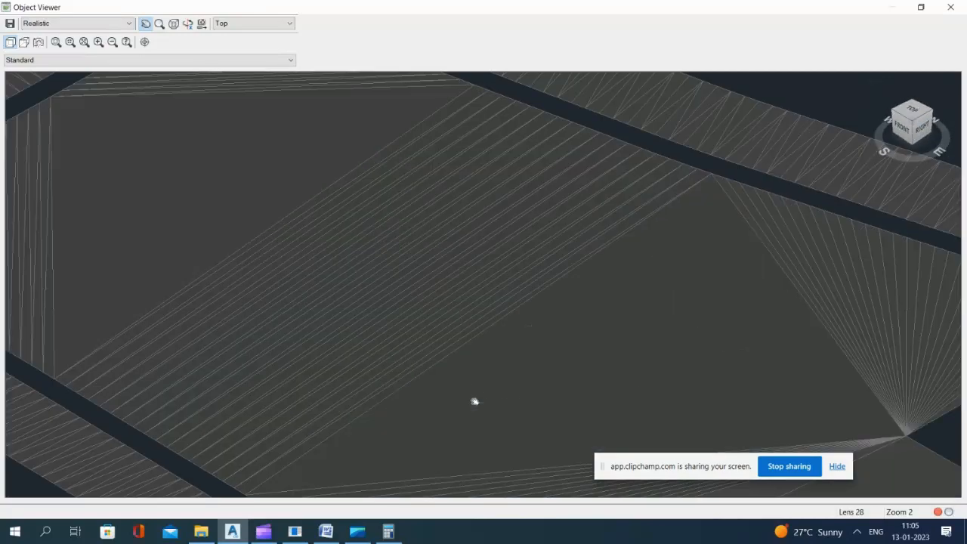
middle_drag(477, 379, 486, 9)
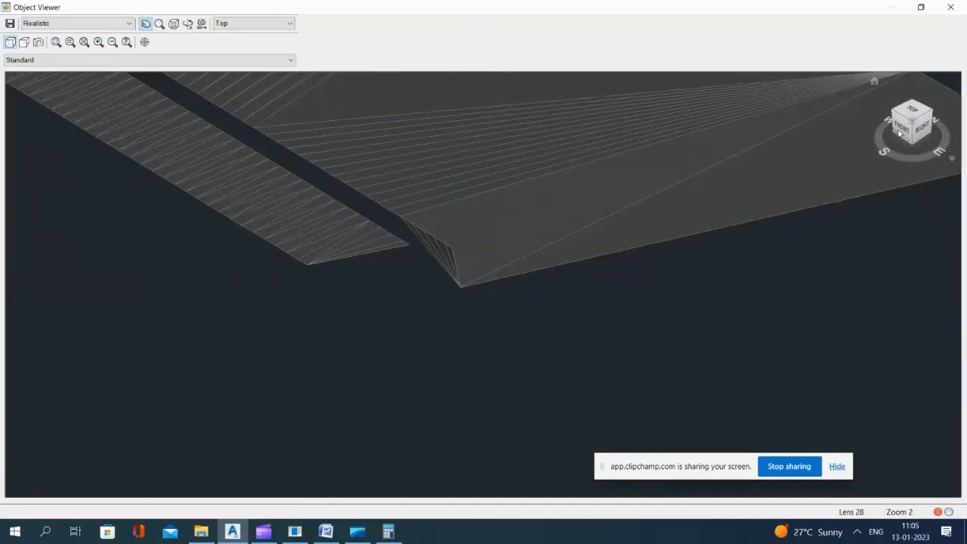
mouse_move(914, 127)
mouse_down()
mouse_move(918, 110)
mouse_move(913, 127)
mouse_up()
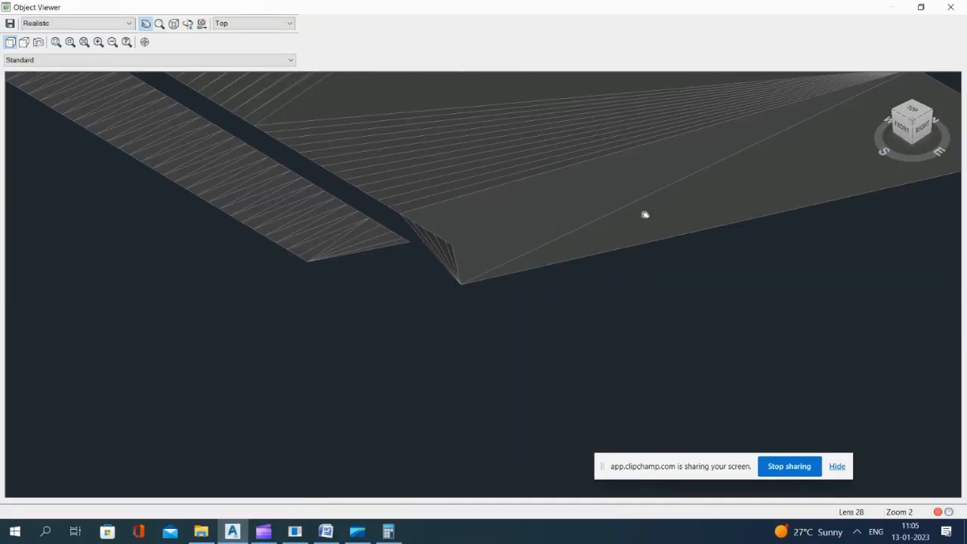
Step: Inspect the outer highway-side corner of the Site Grading surface in the Object Viewer and close the viewer
middle_drag(639, 215, 533, 239)
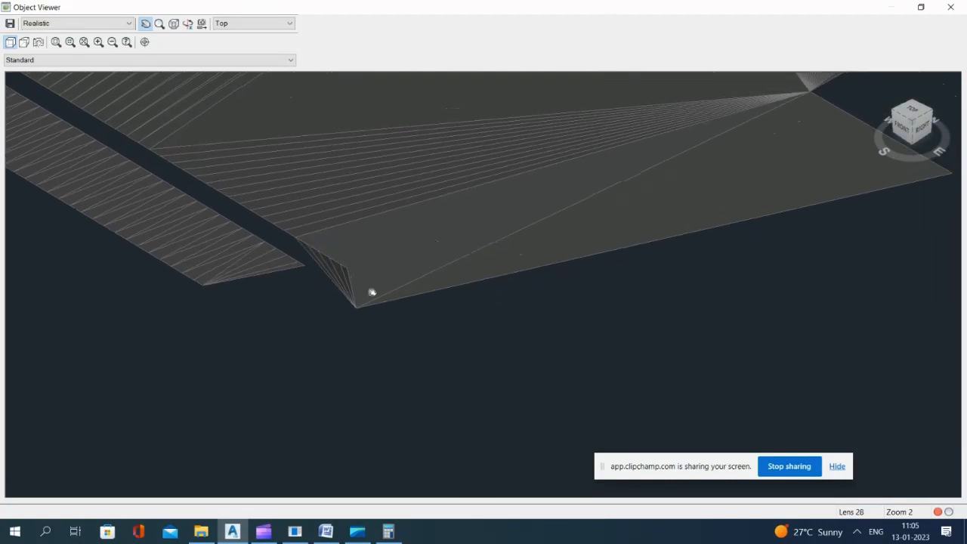
middle_drag(372, 292, 231, 324)
scroll(655, 255, down, 4)
key(Escape)
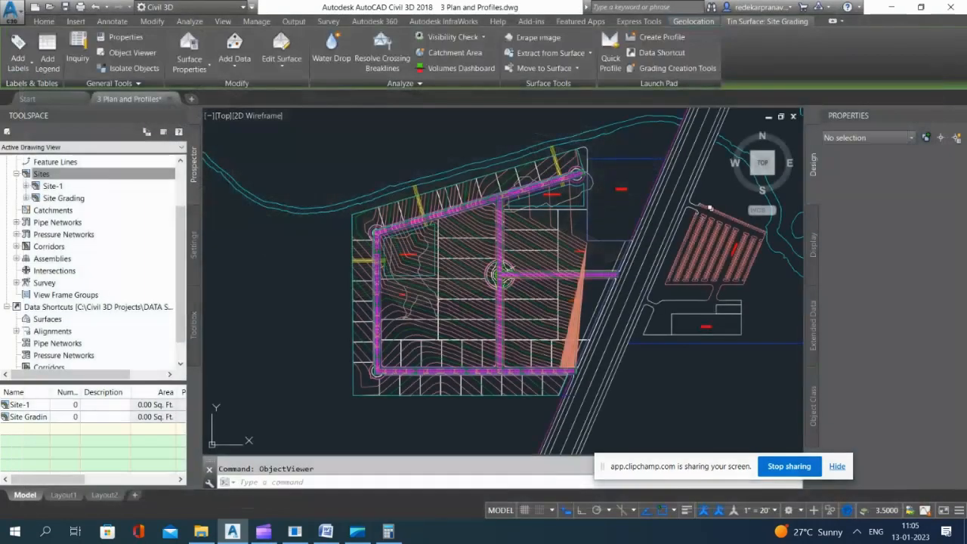
Step: Open the Elevation Editor for the Site Grading feature line along the inner lots' edge at Road A's highway end
scroll(710, 209, up, 10)
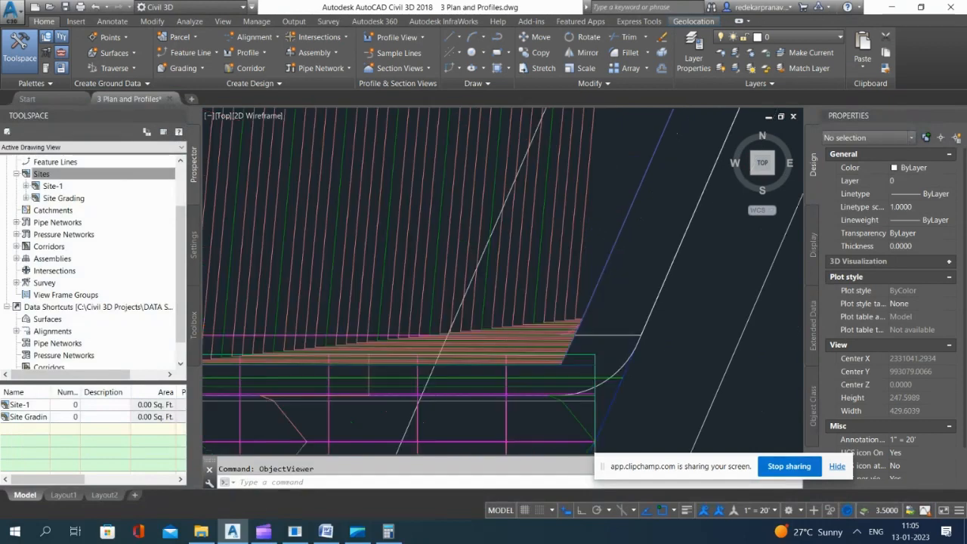
scroll(713, 208, down, 3)
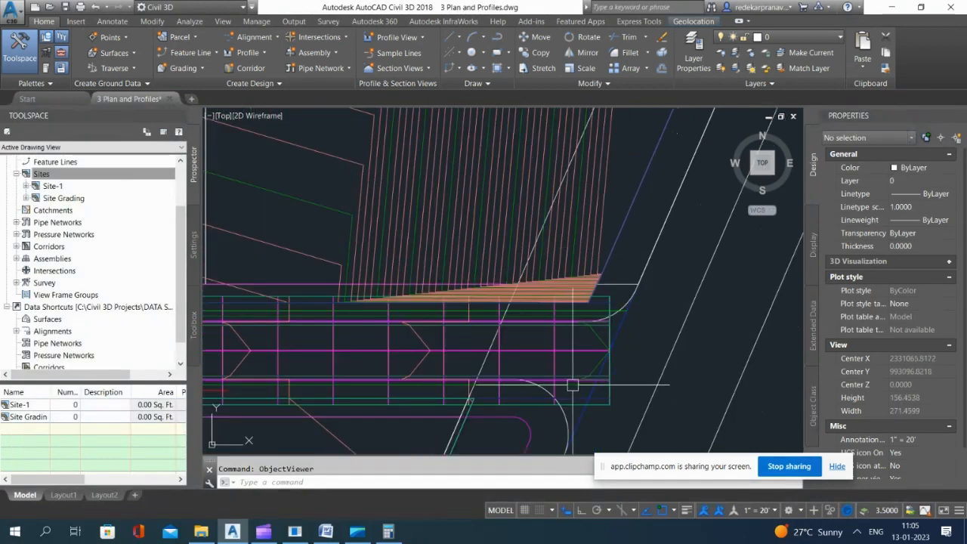
scroll(575, 332, up, 2)
scroll(605, 332, down, 4)
scroll(605, 333, up, 3)
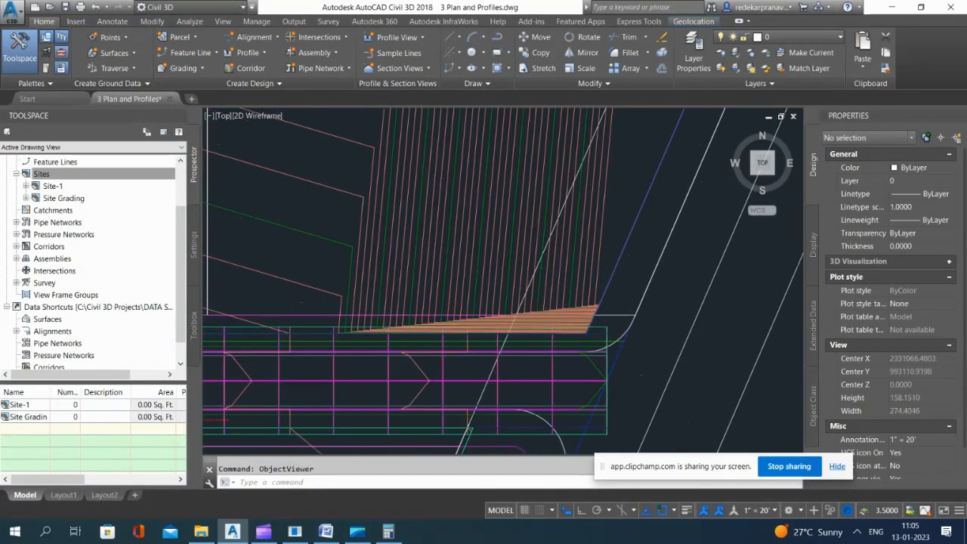
click(635, 338)
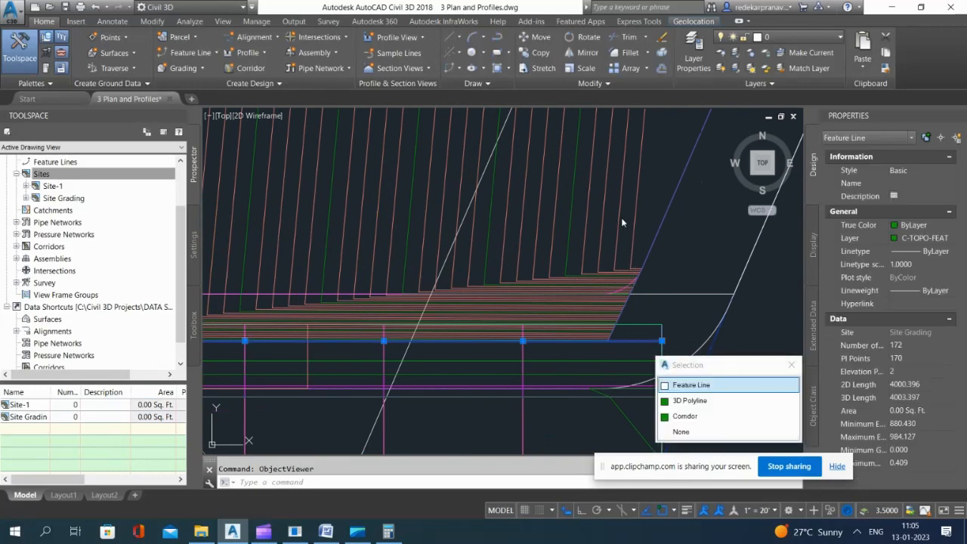
click(691, 384)
scroll(620, 299, down, 2)
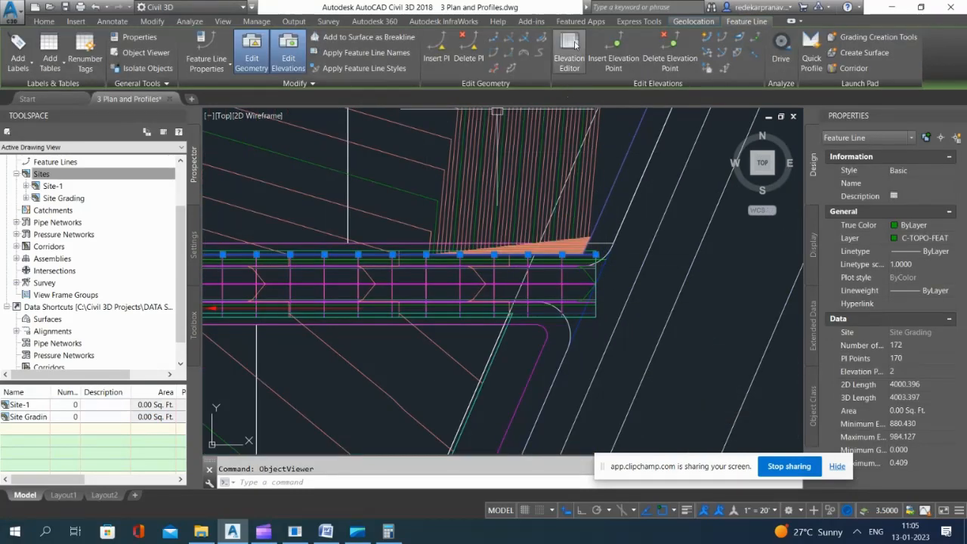
click(568, 58)
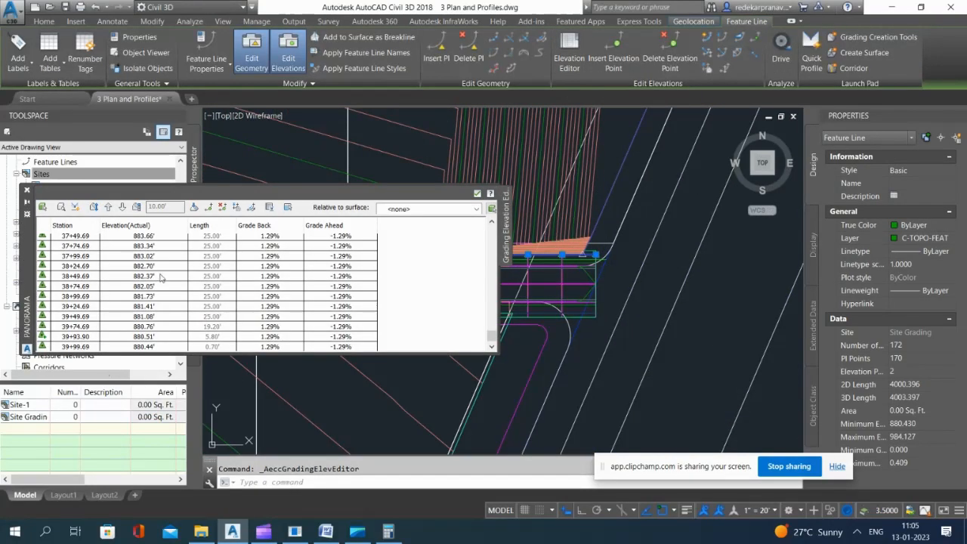
Step: Review the feature line's elevations from the last station back to 0+00, then close the editor and clear the selection
scroll(133, 266, down, 1)
scroll(160, 306, up, 3)
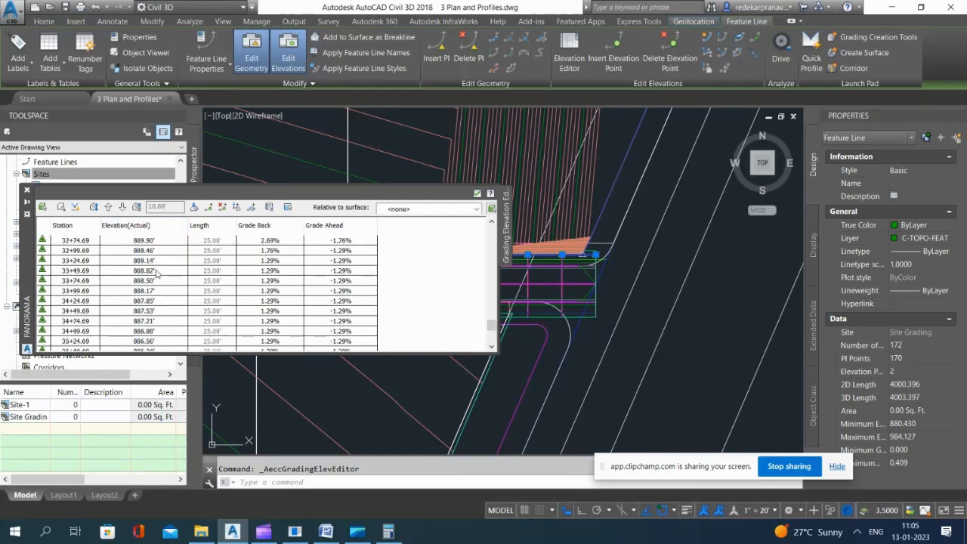
drag(492, 315, 490, 229)
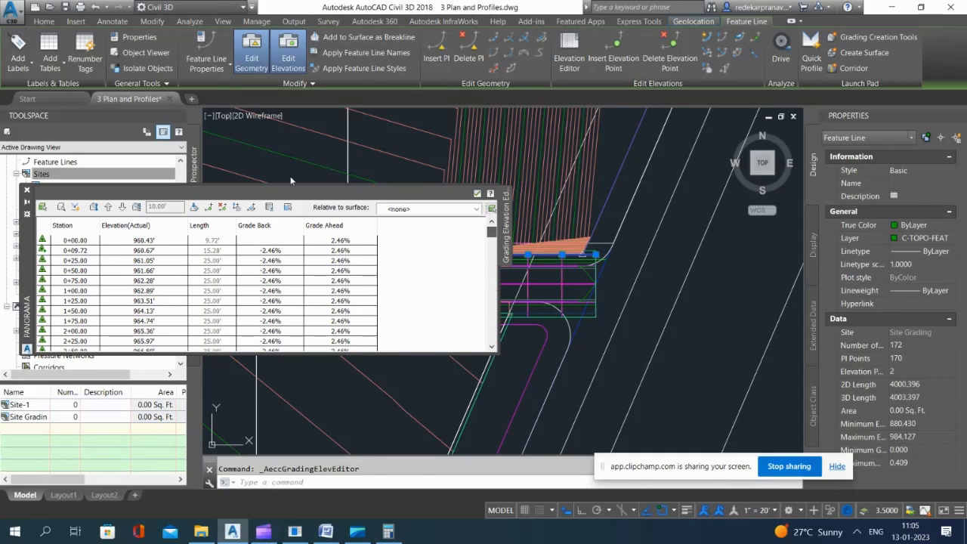
click(29, 190)
scroll(571, 381, down, 5)
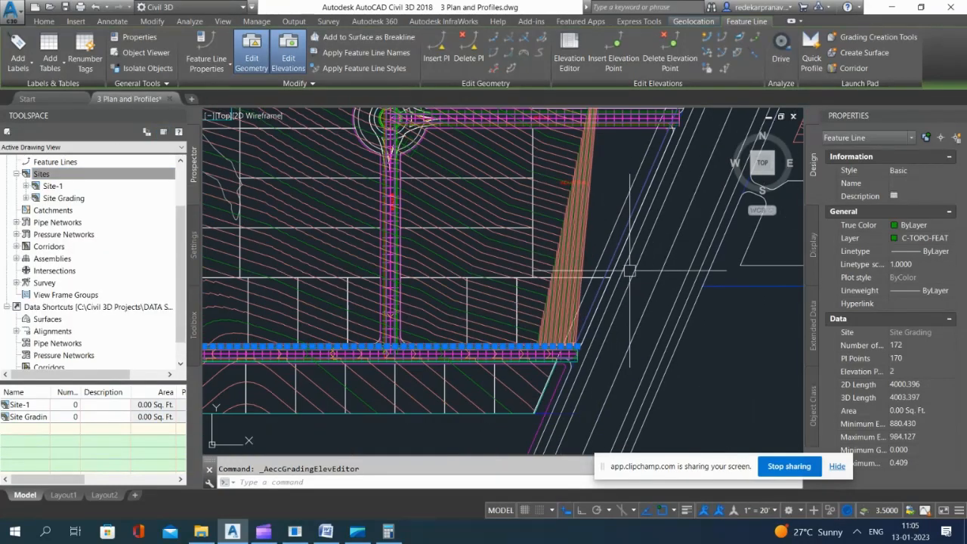
key(Escape)
Step: Examine in plan how the infill contours meet the feature lines at the corner of Road A's highway end
scroll(590, 305, up, 4)
double_click(698, 322)
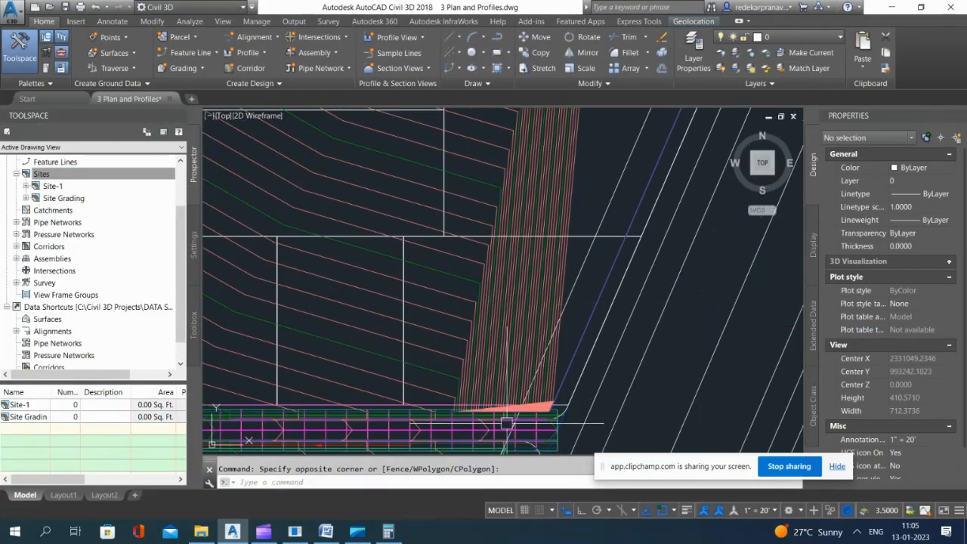
scroll(507, 423, up, 4)
scroll(578, 386, down, 2)
scroll(596, 393, up, 3)
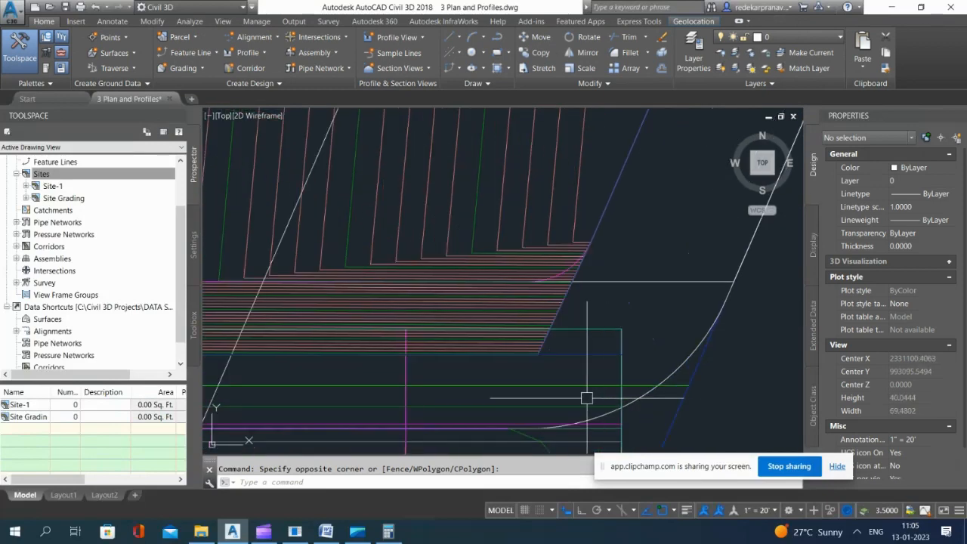
scroll(592, 343, up, 3)
scroll(589, 339, up, 4)
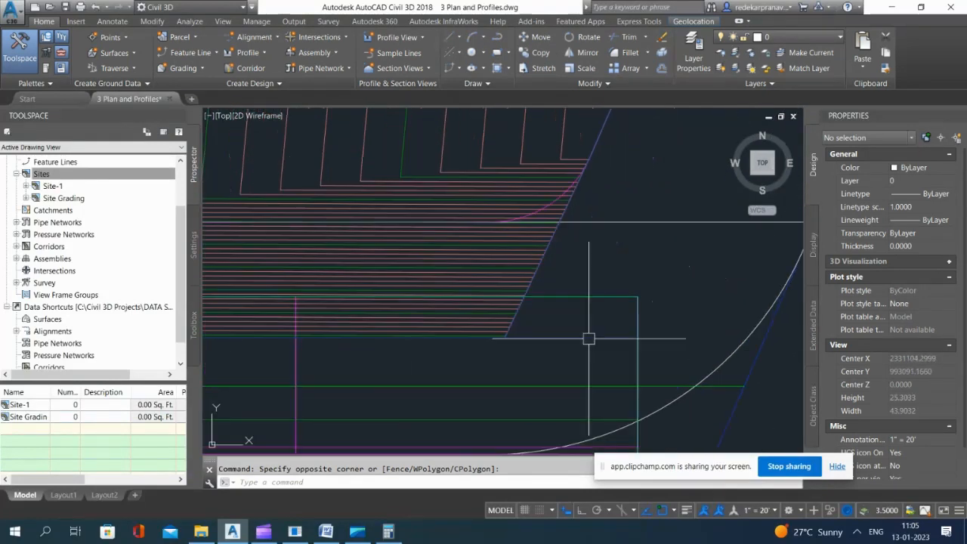
scroll(583, 346, down, 10)
key(Escape)
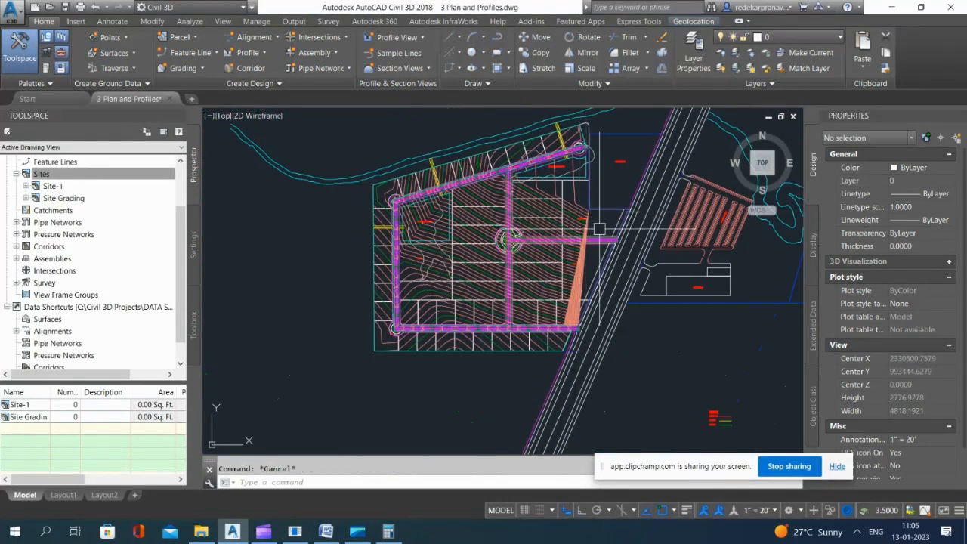
scroll(577, 357, up, 2)
scroll(576, 357, down, 1)
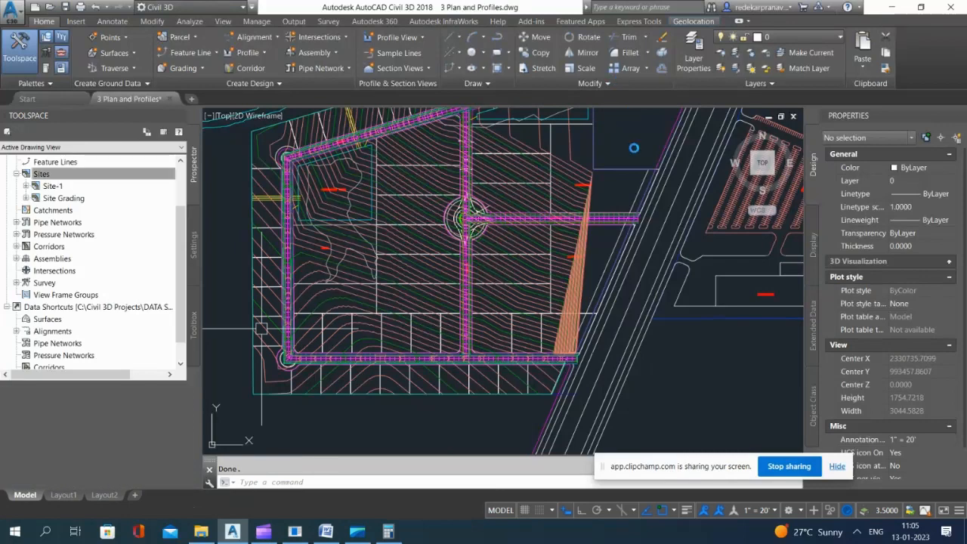
scroll(536, 240, down, 2)
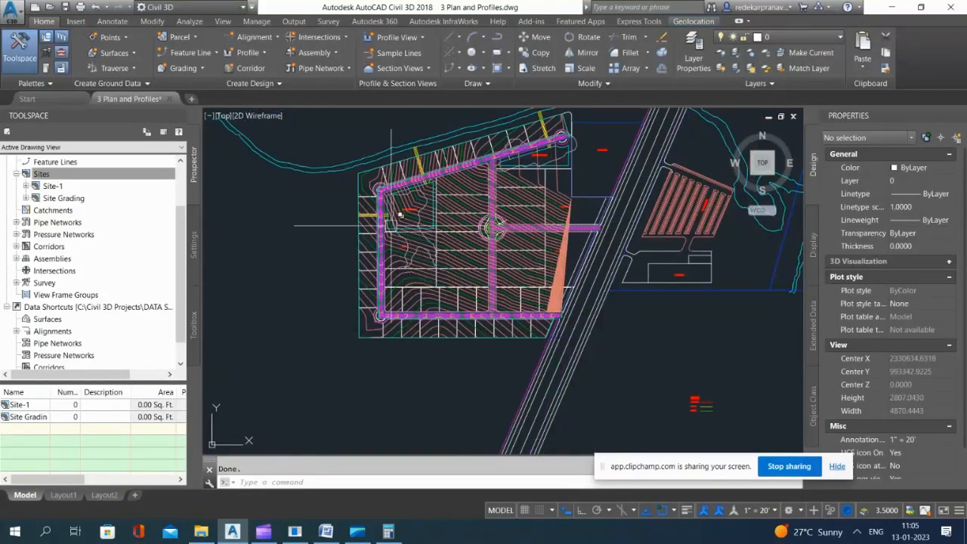
scroll(470, 221, up, 4)
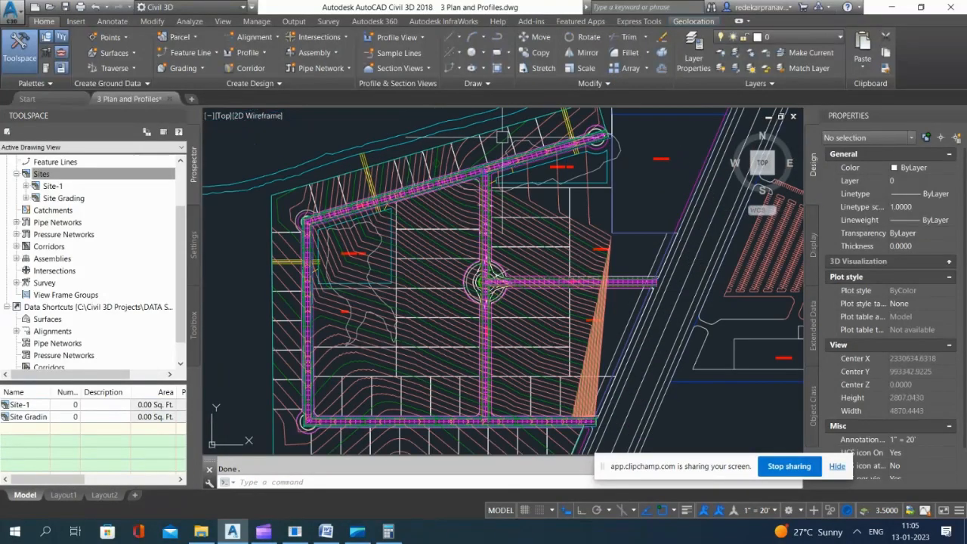
Step: Check which objects and surface contours lie across the upper stretch of Road A by selecting them in turn
scroll(521, 260, up, 1)
scroll(428, 168, up, 2)
click(429, 223)
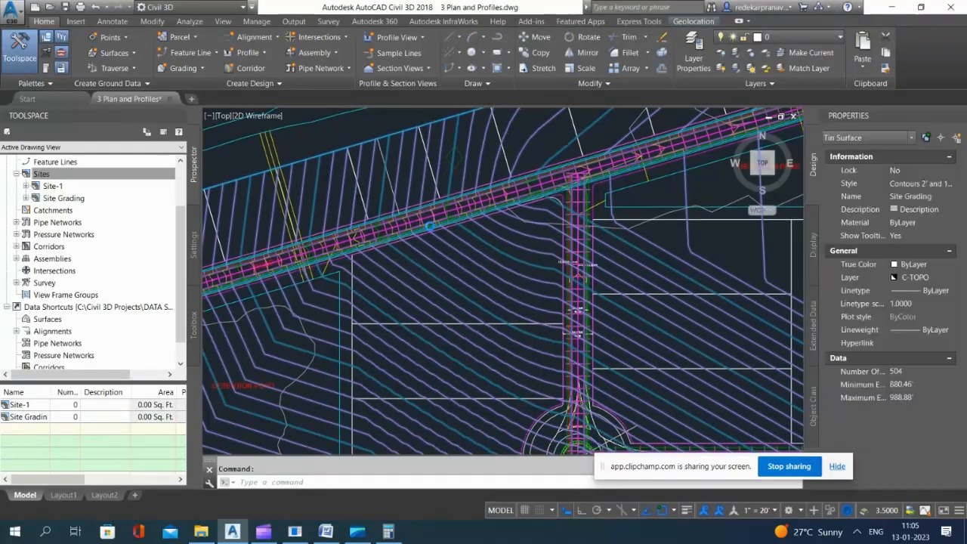
scroll(429, 223, up, 7)
key(Escape)
click(429, 224)
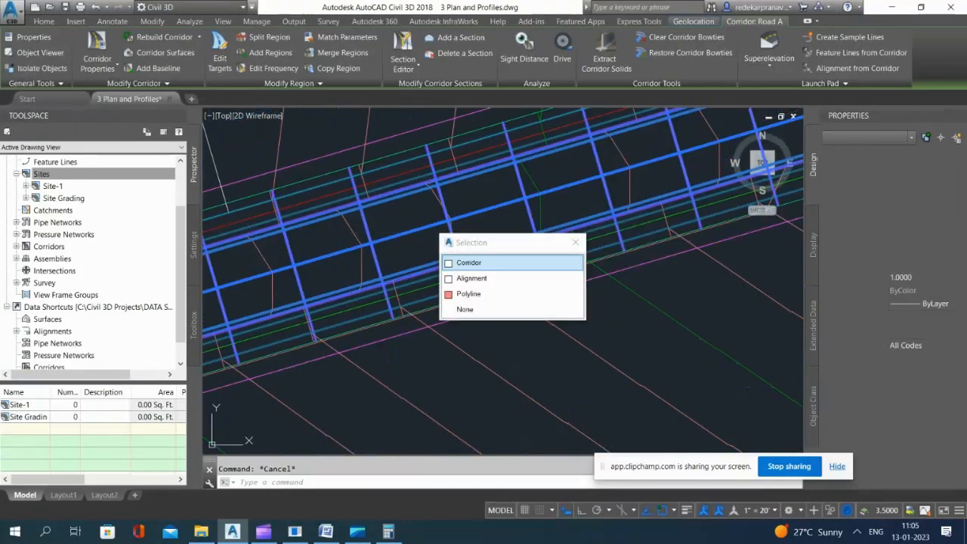
key(Escape)
click(398, 222)
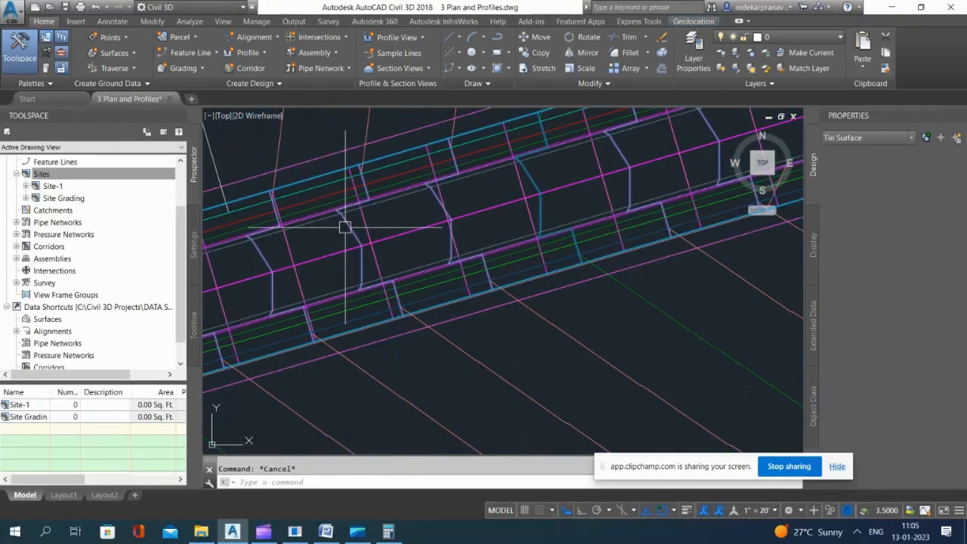
click(345, 222)
scroll(565, 200, down, 6)
key(Escape)
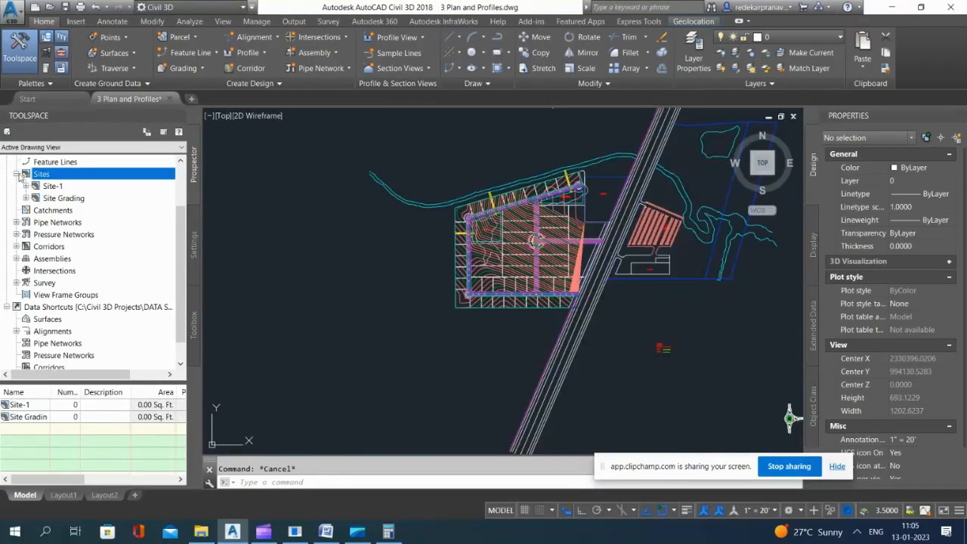
Step: Create a TIN surface named FG with the Contours 2' and 10' (Design) style
click(16, 174)
scroll(50, 210, up, 2)
click(17, 198)
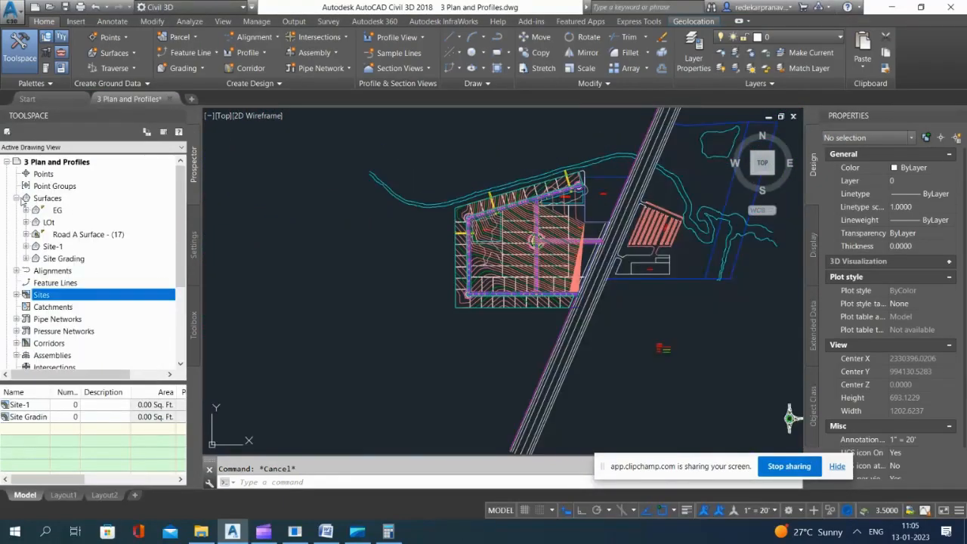
right_click(47, 198)
click(88, 207)
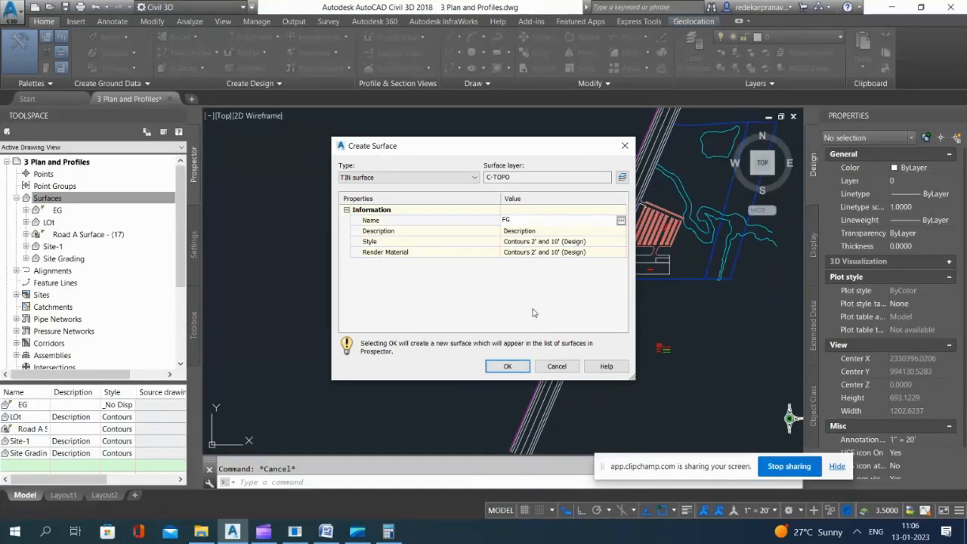
click(508, 367)
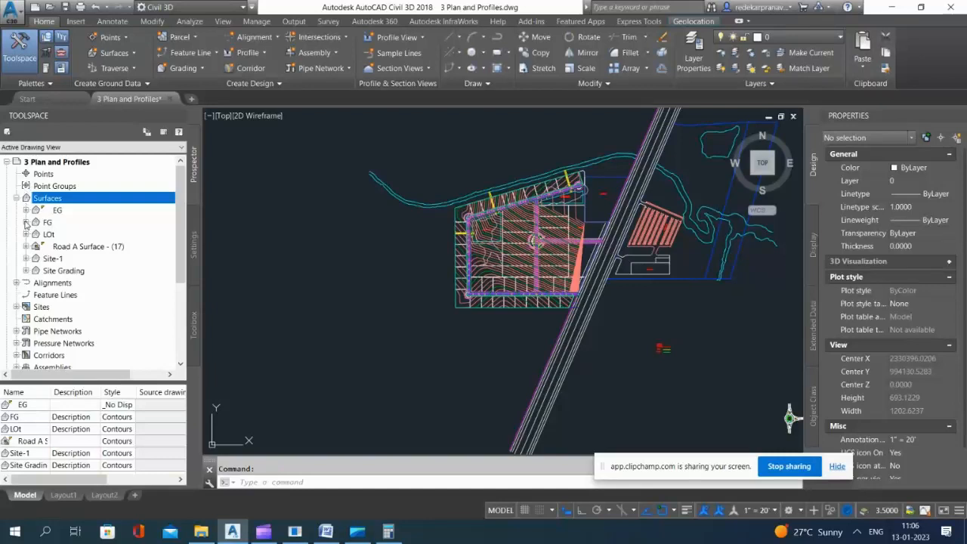
Step: Paste the Road A Surface - (17) and Site Grading surfaces into the FG surface's edits
click(26, 222)
click(35, 258)
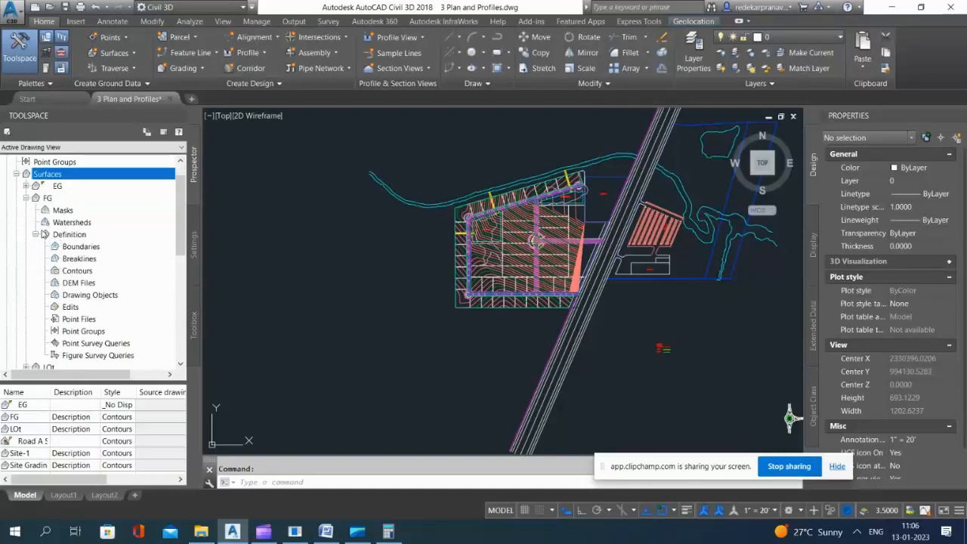
click(69, 307)
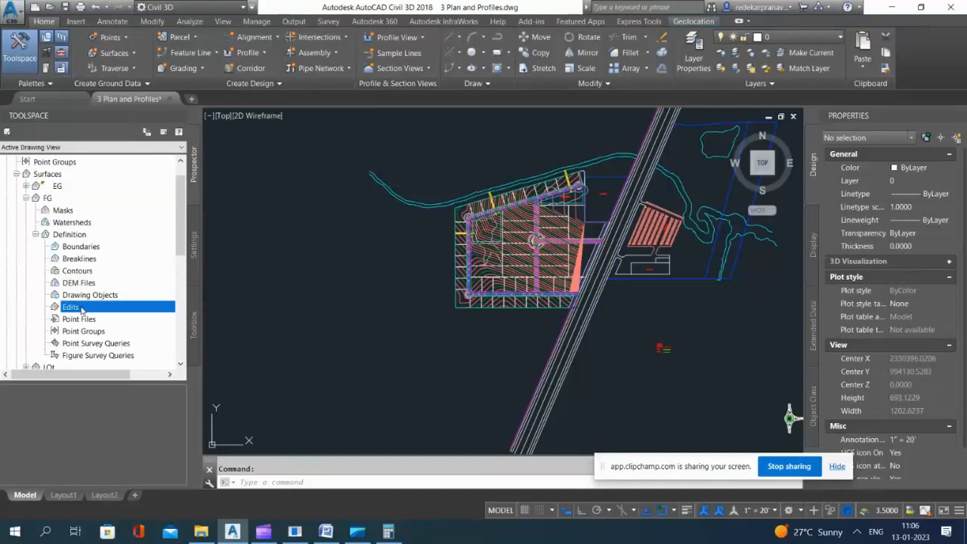
right_click(69, 308)
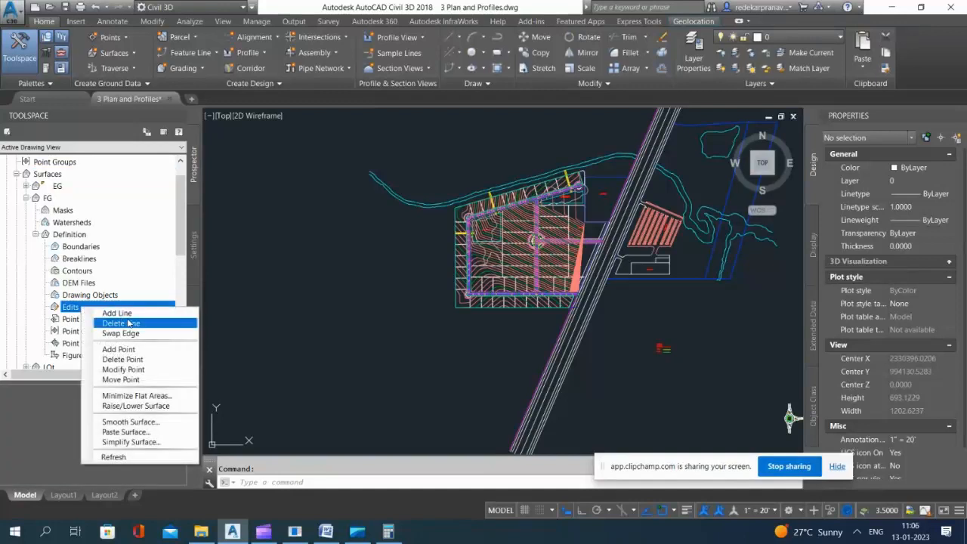
click(124, 432)
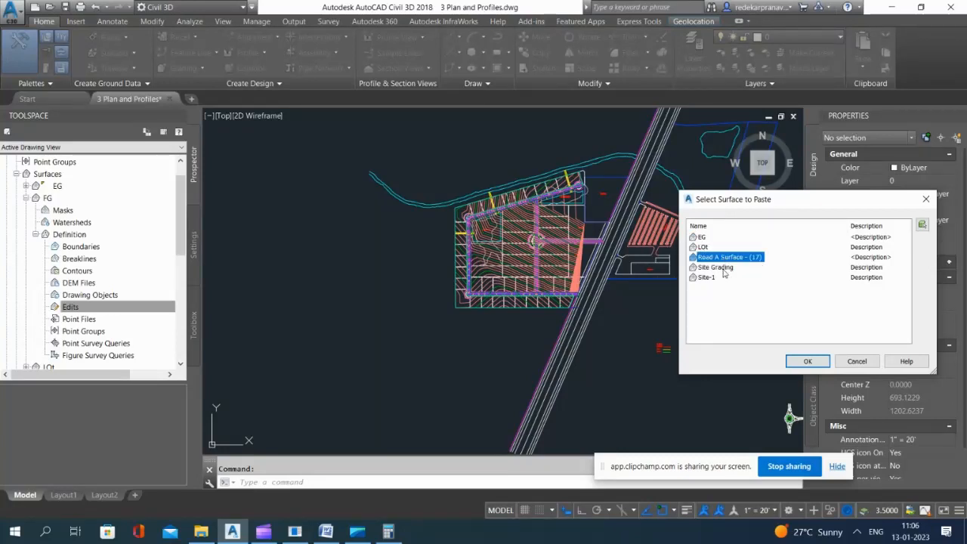
click(806, 362)
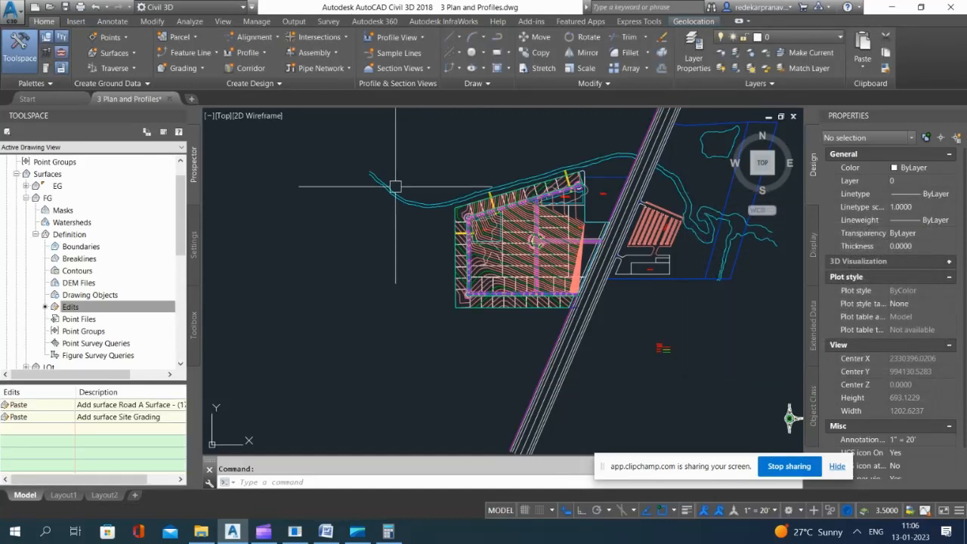
click(26, 198)
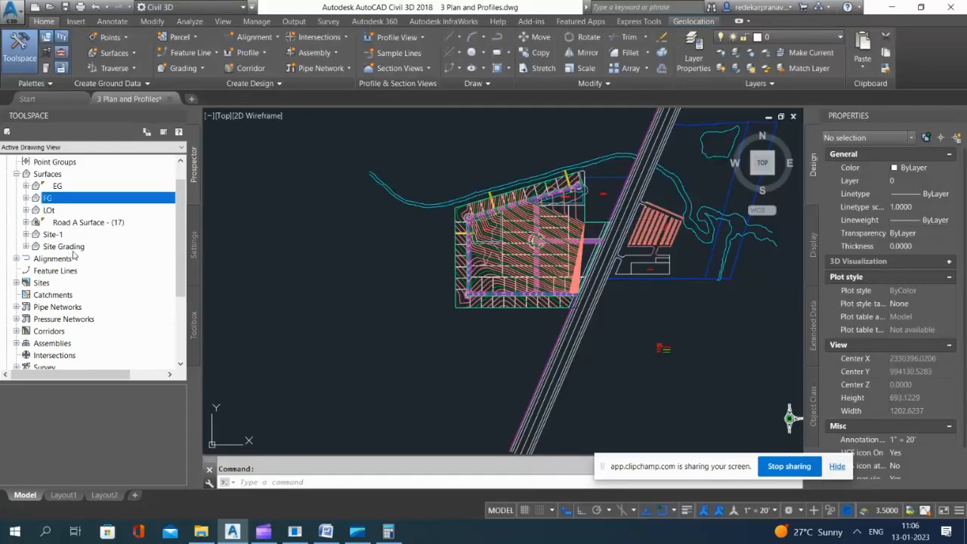
Step: Set the display style of the Site Grading surface to _No Display
scroll(579, 189, up, 5)
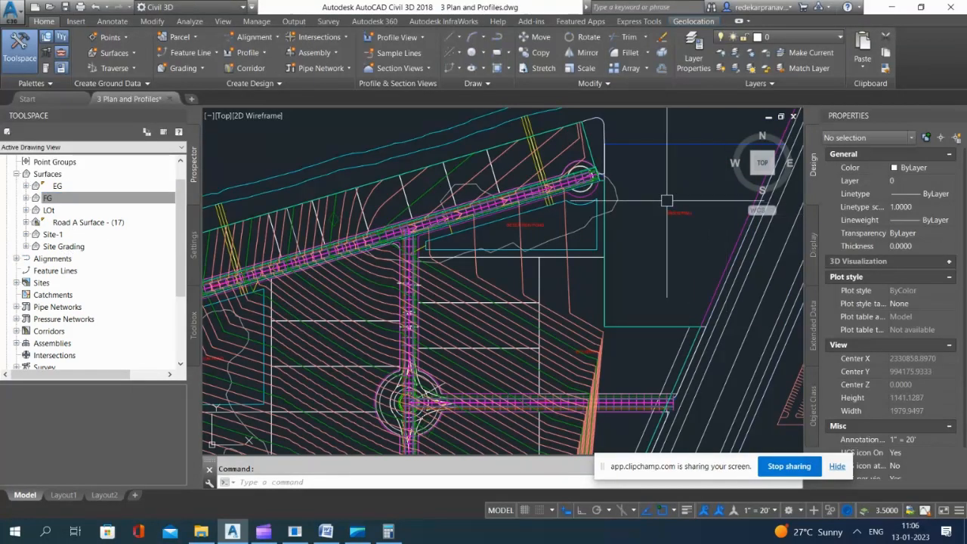
scroll(665, 200, down, 2)
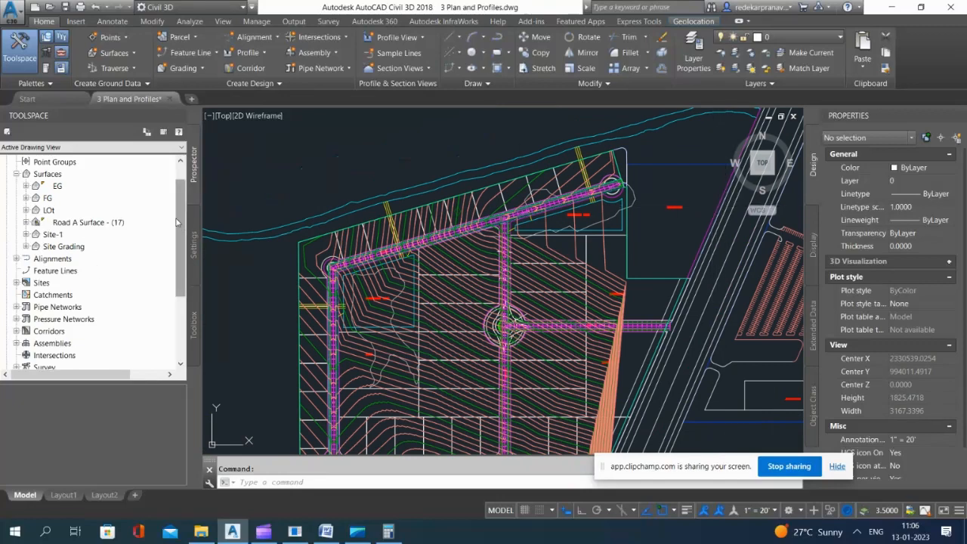
right_click(60, 250)
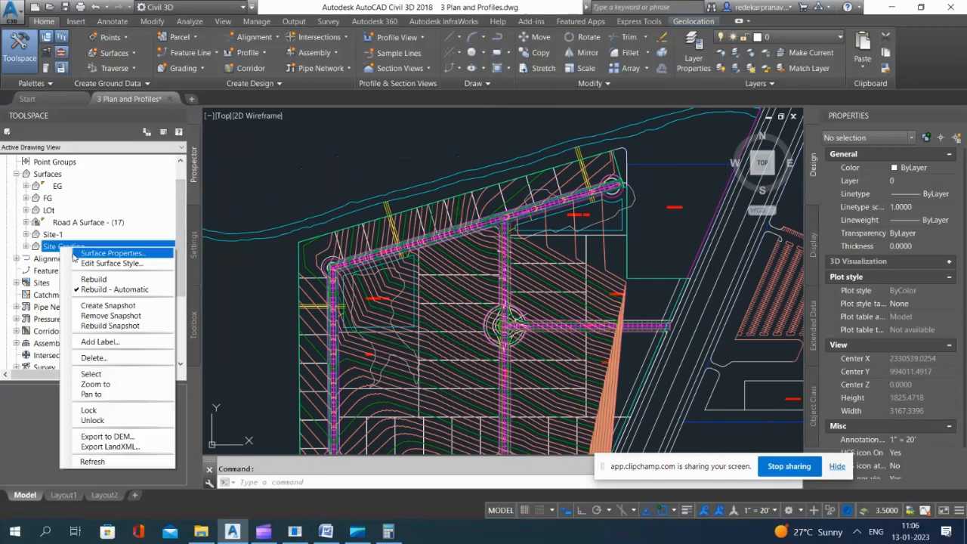
click(99, 378)
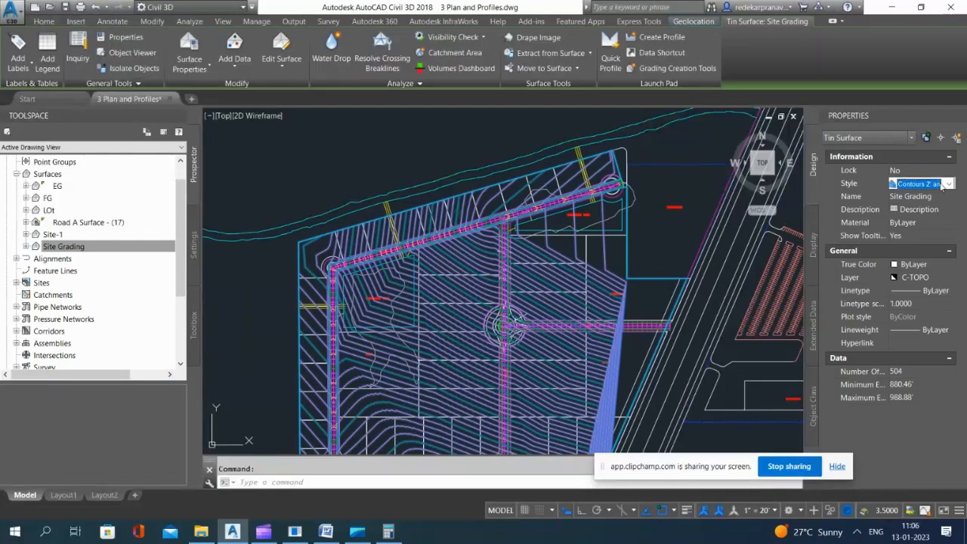
click(949, 183)
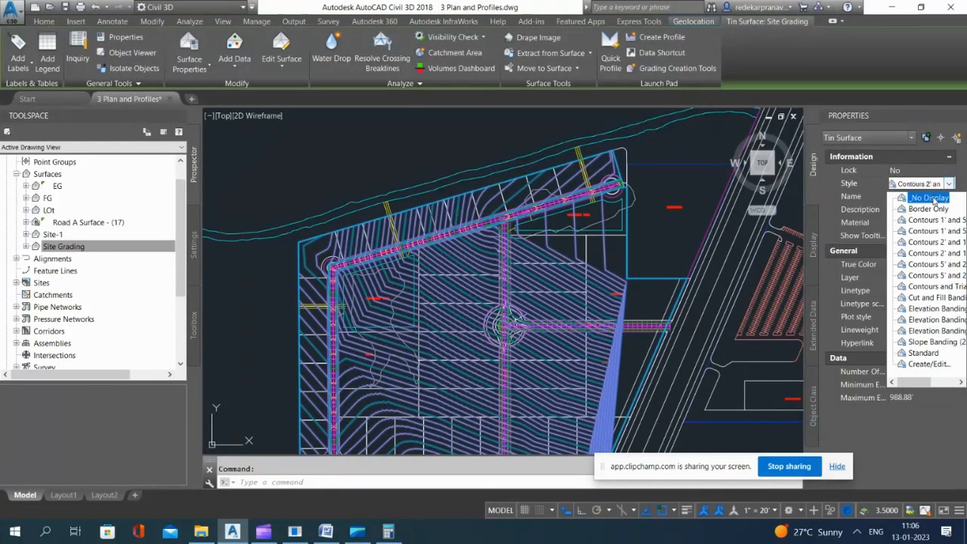
click(934, 199)
Step: Check which surface the contours crossing Road A beside the detention pond belong to by selecting one of them
scroll(579, 204, up, 4)
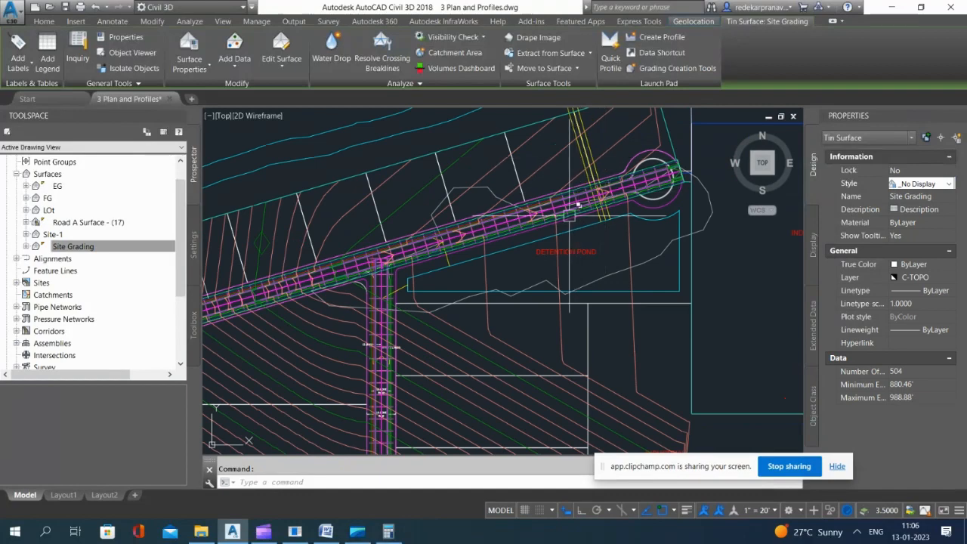
scroll(578, 204, up, 3)
key(Escape)
click(497, 209)
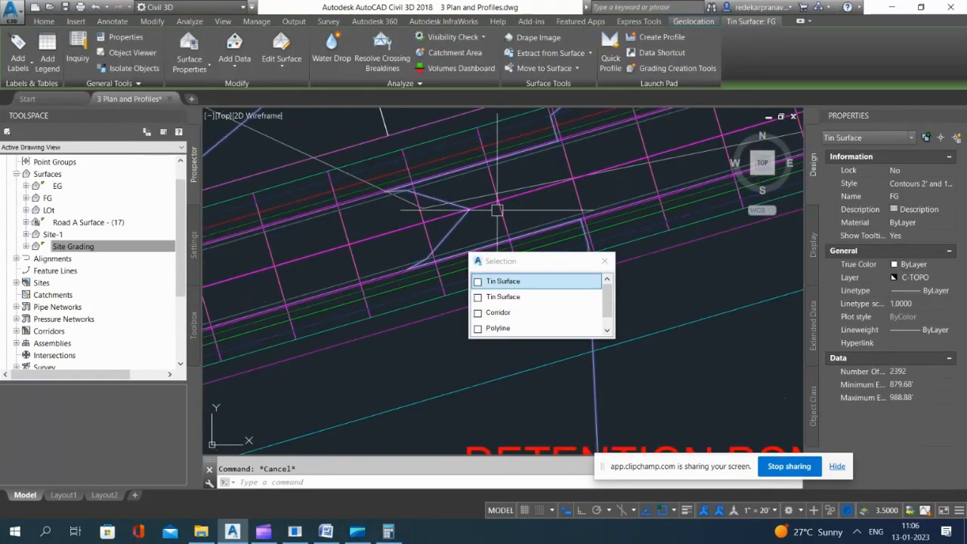
scroll(497, 209, down, 10)
key(Escape)
click(503, 148)
click(503, 149)
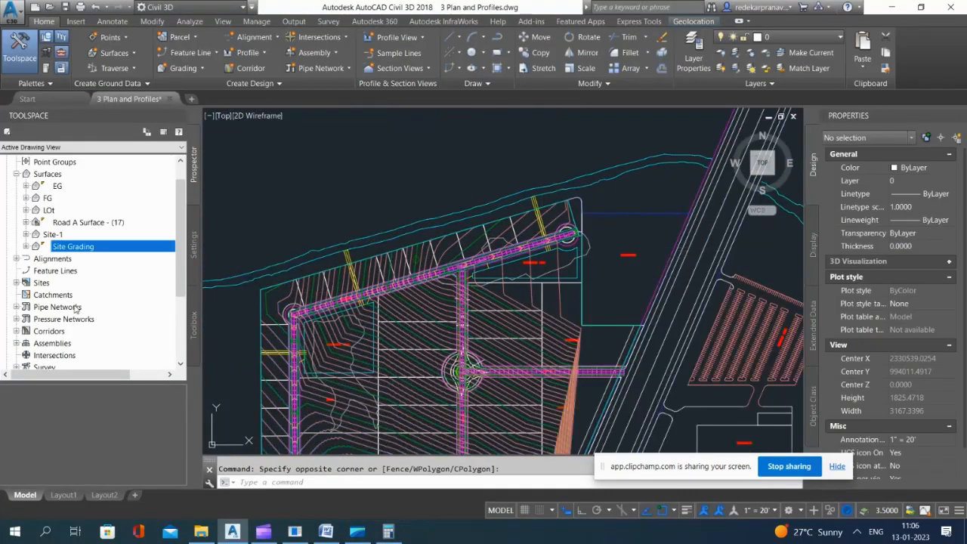
Step: Set the display style of Road A Surface - (17) to _No Display
click(71, 222)
right_click(74, 222)
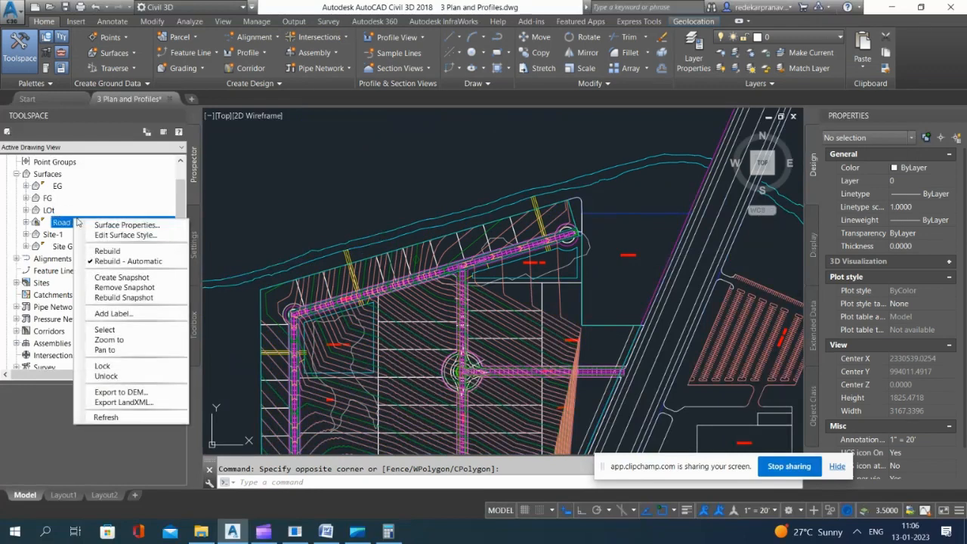
click(106, 330)
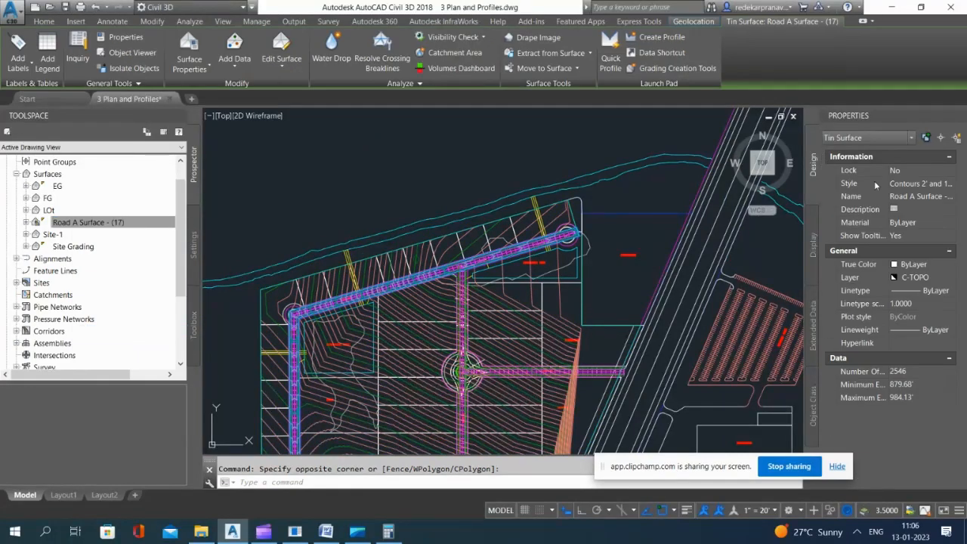
click(940, 185)
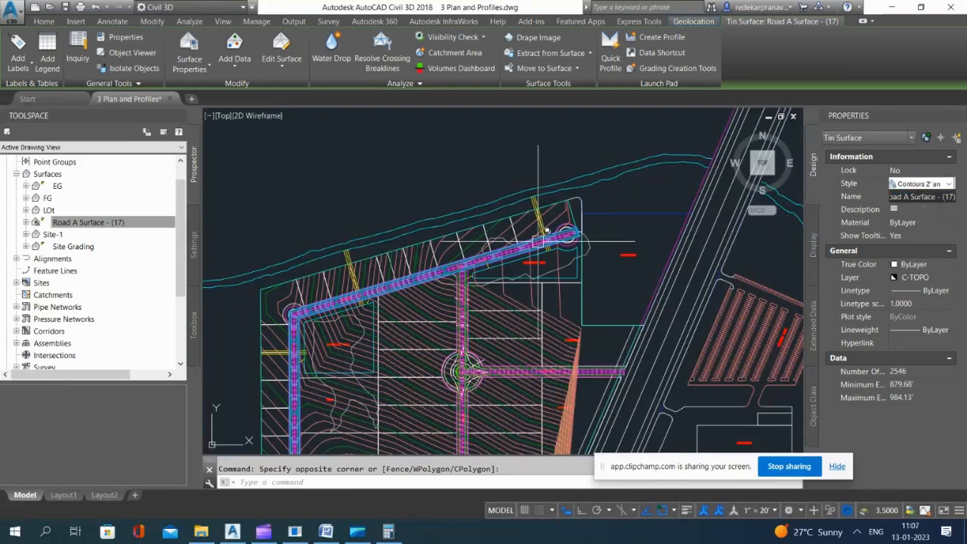
click(928, 185)
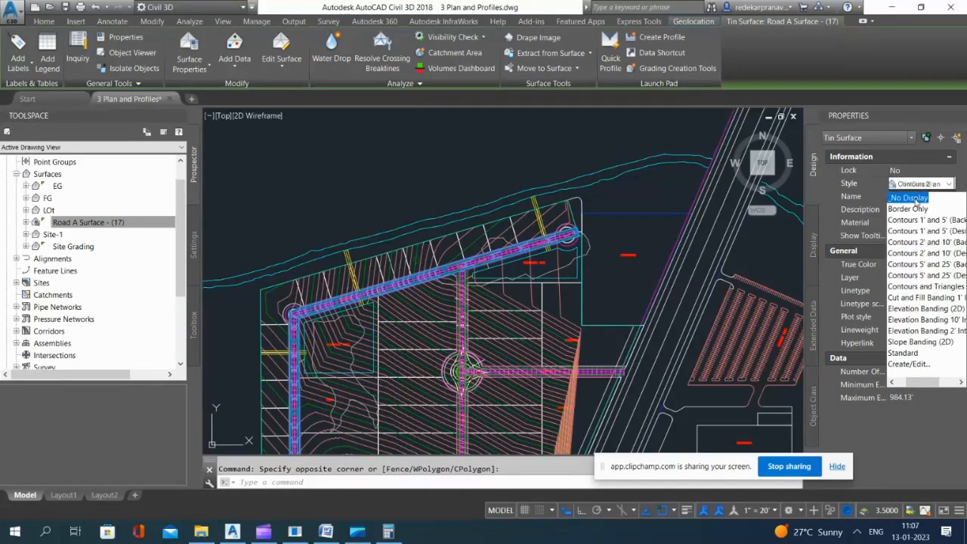
click(910, 198)
key(Escape)
Step: Select the FG surface by one of its contours in the lots along Road A and open it in the Object Viewer
scroll(529, 218, up, 4)
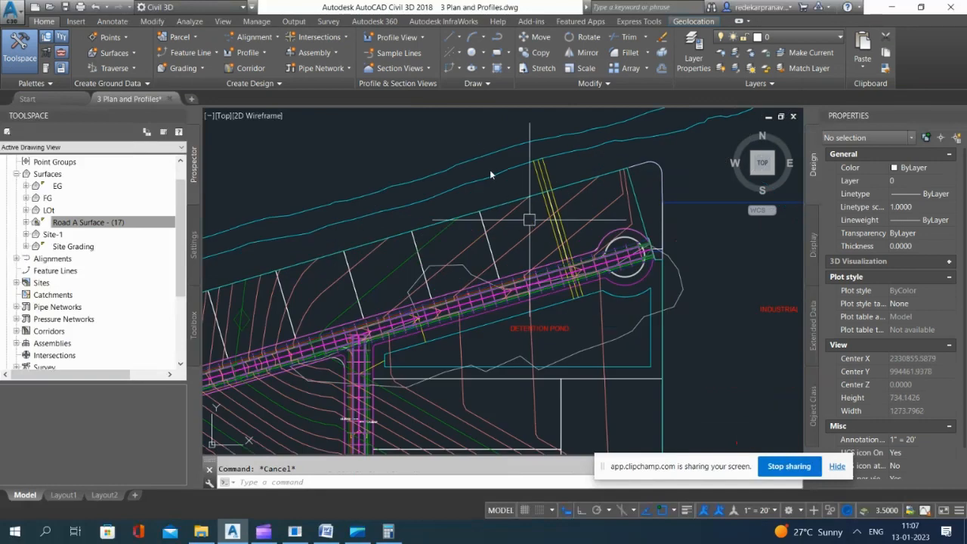
click(519, 193)
scroll(483, 198, down, 4)
key(Escape)
scroll(407, 230, up, 4)
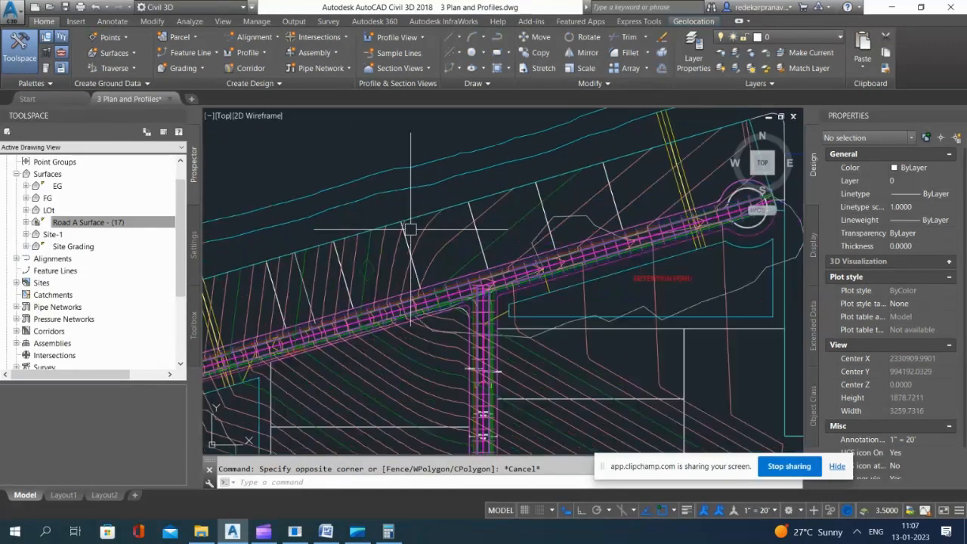
click(447, 239)
scroll(508, 230, down, 5)
right_click(529, 385)
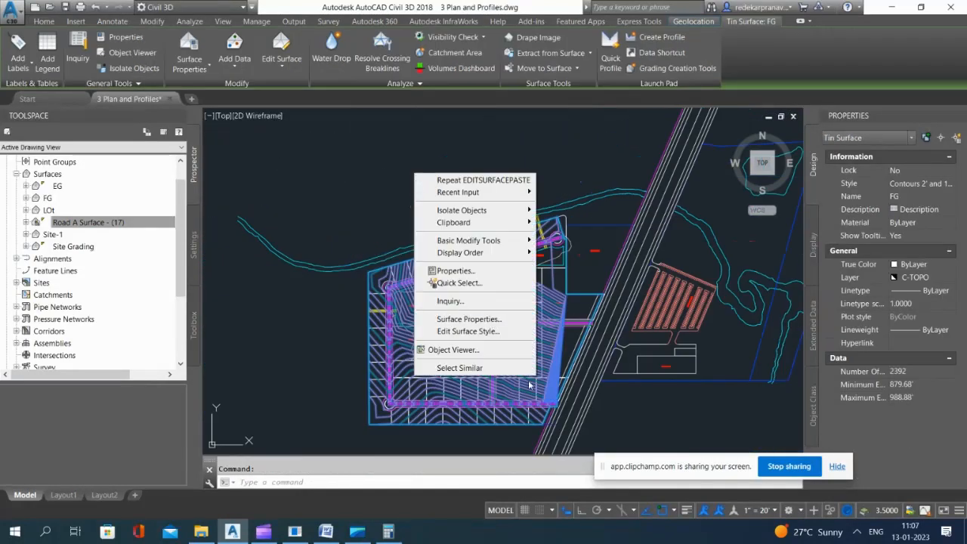
click(461, 351)
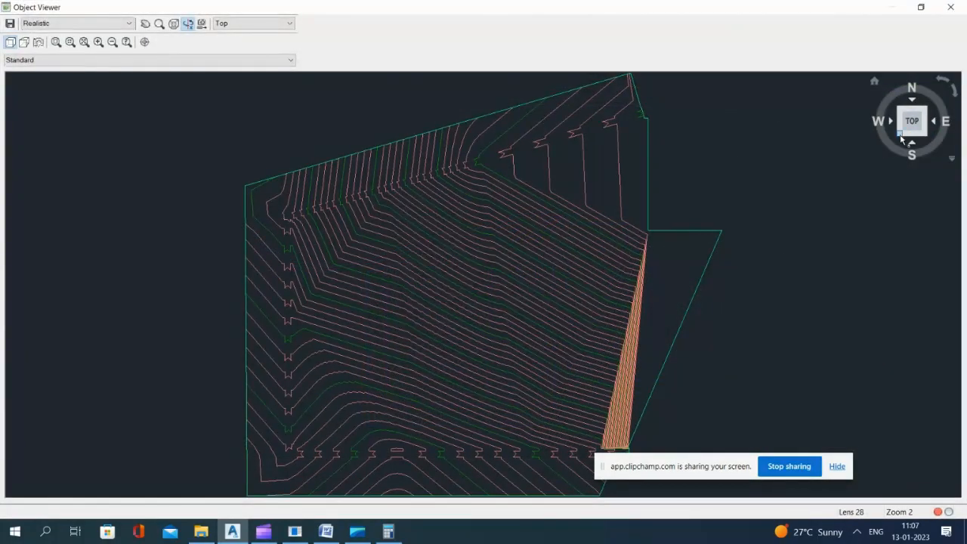
Step: View the FG surface isometrically and examine how the road meets the graded lots at Road A's bend
click(901, 137)
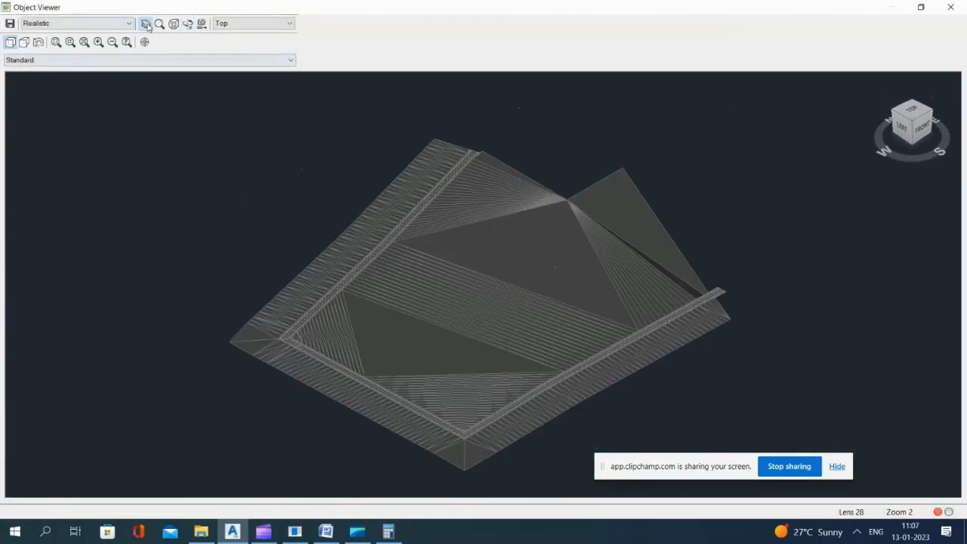
click(147, 25)
drag(345, 349, 368, 279)
scroll(314, 278, up, 3)
drag(36, 263, 525, 310)
scroll(262, 264, up, 1)
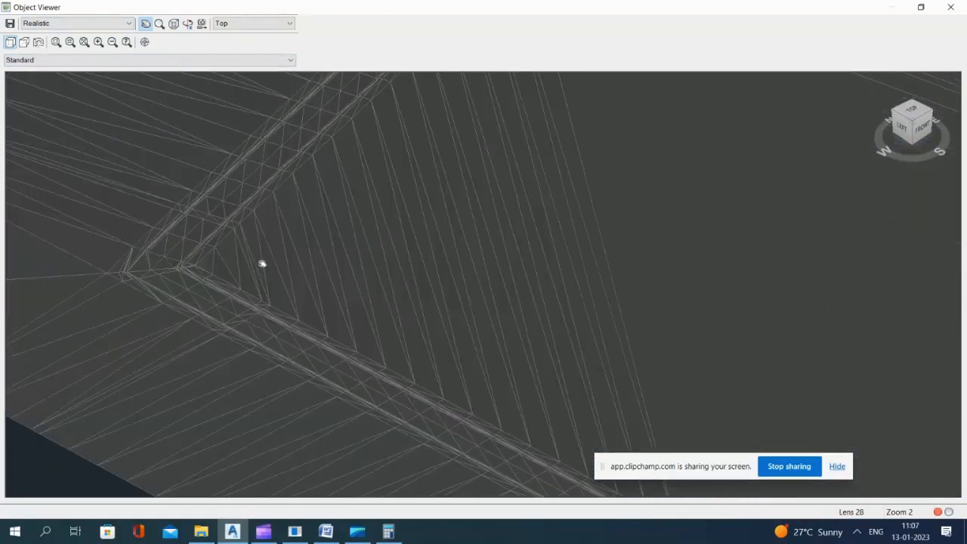
scroll(262, 264, down, 5)
drag(633, 106, 568, 203)
Step: Examine the FG surface in 3D along both outer stretches of Road A and their ends, then close the Object Viewer
scroll(568, 203, up, 2)
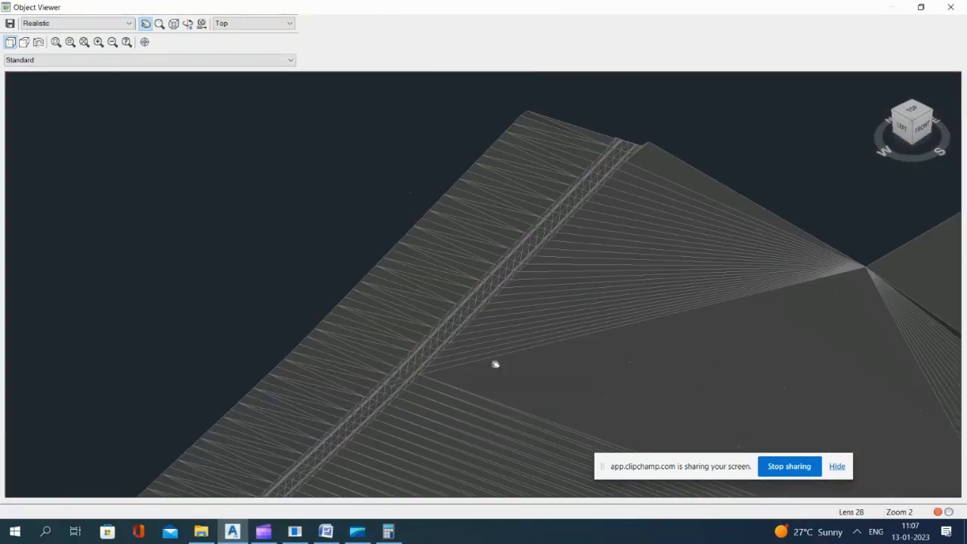
drag(496, 365, 497, 184)
drag(445, 354, 454, 207)
drag(670, 390, 389, 239)
drag(635, 207, 447, 372)
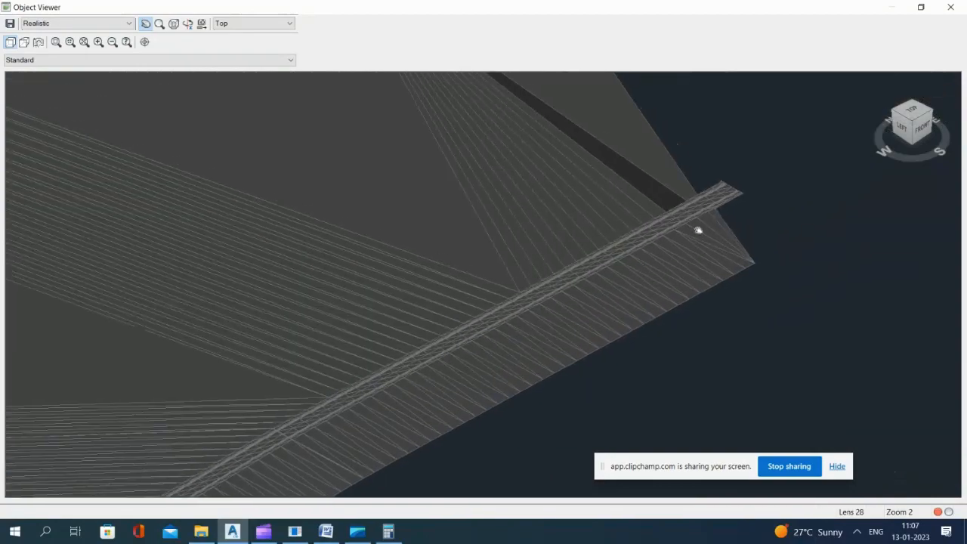
drag(698, 230, 518, 181)
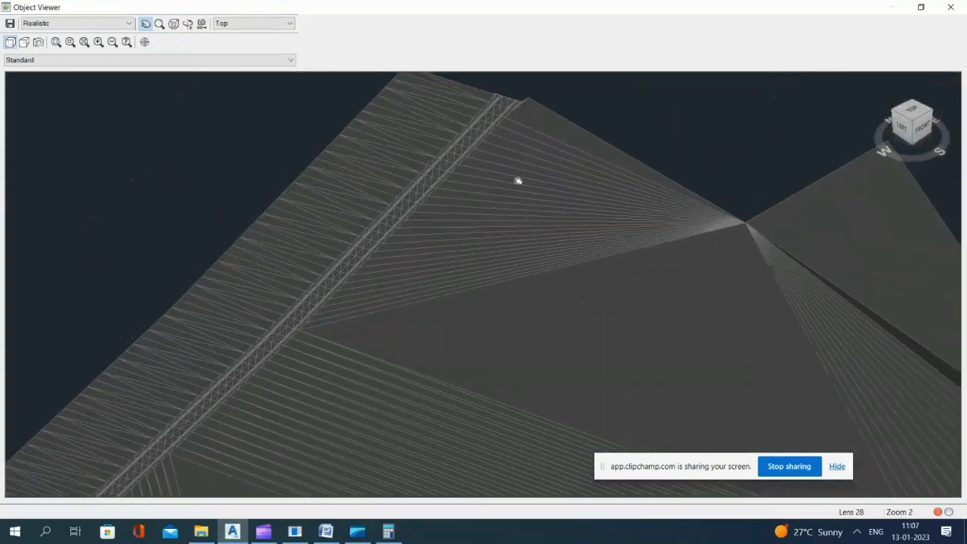
scroll(529, 139, down, 6)
scroll(475, 386, up, 2)
mouse_move(502, 320)
mouse_down()
mouse_move(520, 156)
mouse_move(491, 250)
mouse_up()
click(951, 7)
Step: Examine in plan the FG contours around the detention ponds, the roundabout and the corners of Road A
scroll(408, 325, up, 4)
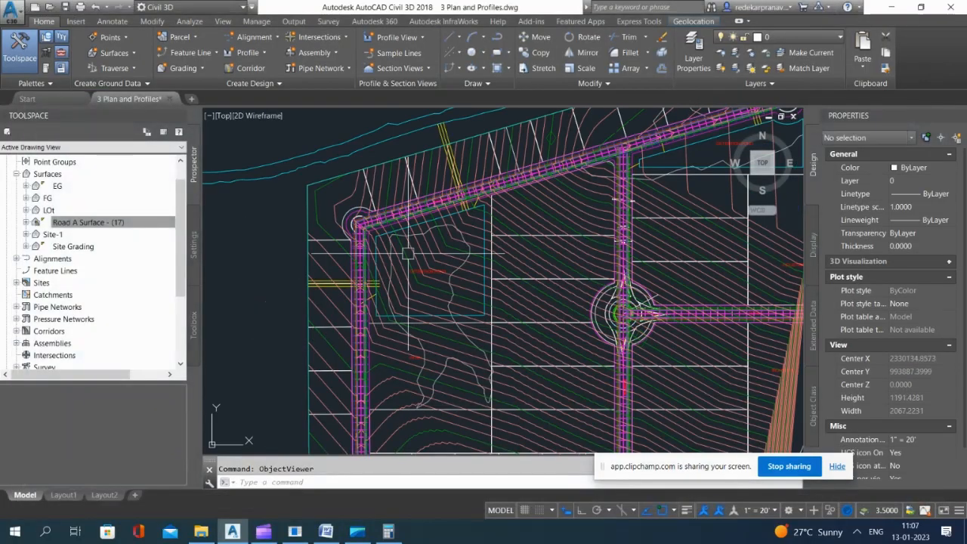
scroll(574, 287, down, 3)
scroll(544, 302, up, 3)
scroll(491, 302, up, 6)
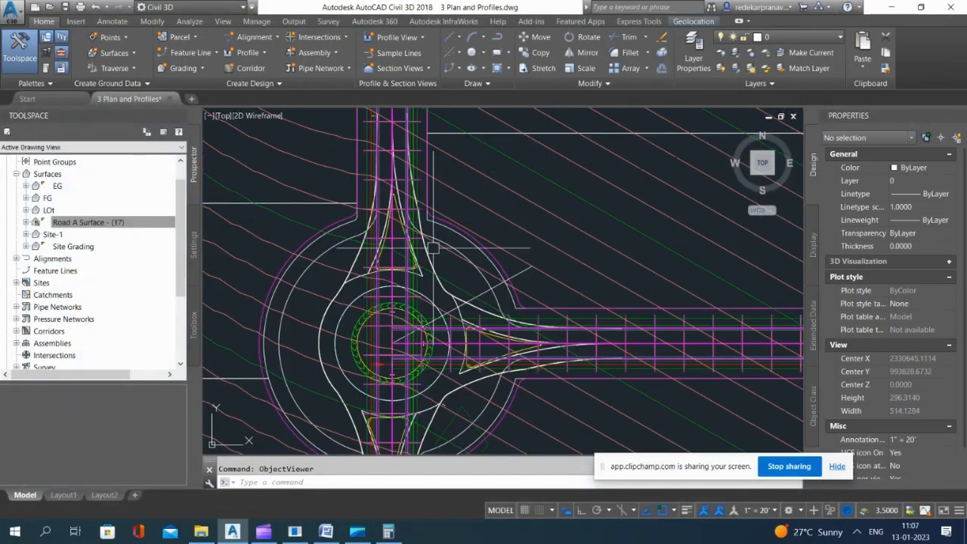
scroll(401, 258, up, 2)
scroll(403, 219, down, 10)
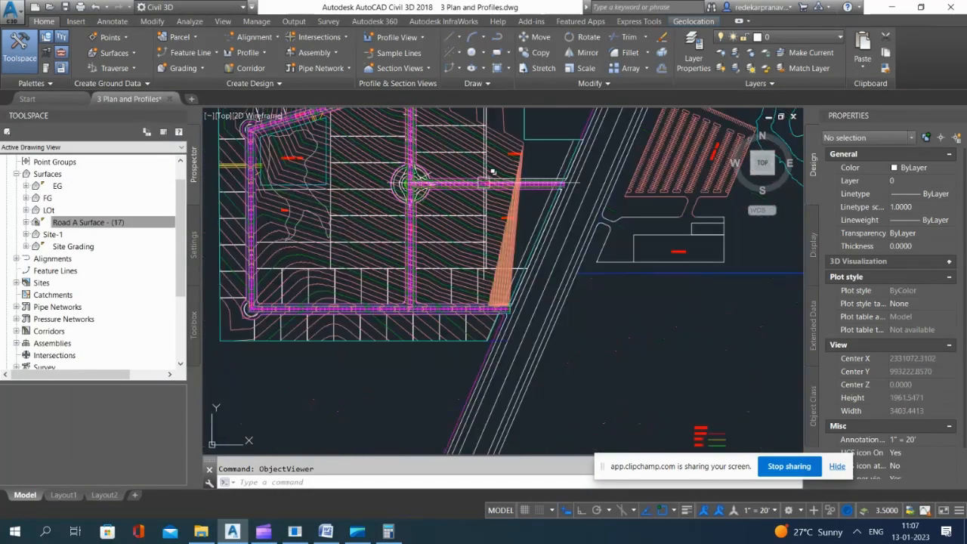
scroll(691, 399, down, 5)
scroll(451, 228, up, 9)
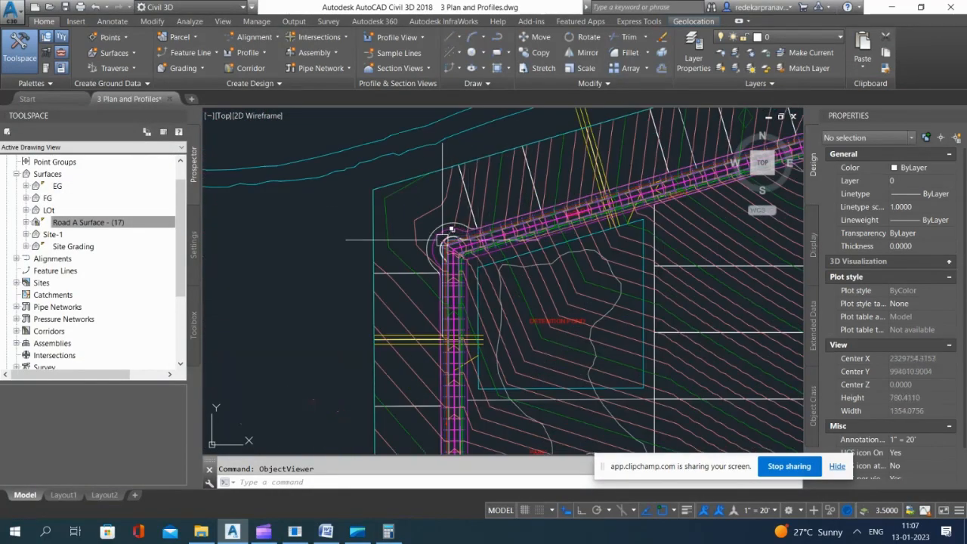
scroll(451, 228, up, 2)
scroll(642, 204, down, 5)
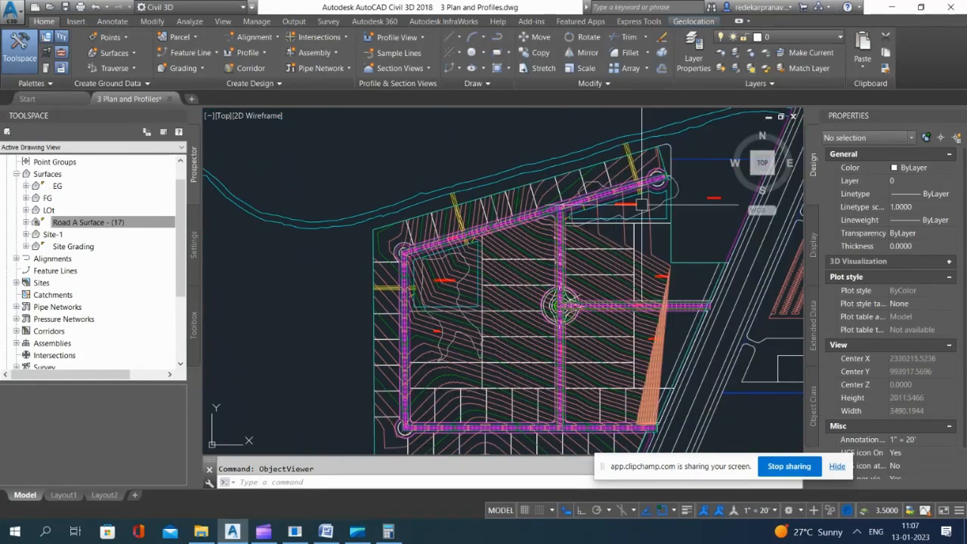
scroll(643, 202, up, 3)
scroll(643, 202, down, 3)
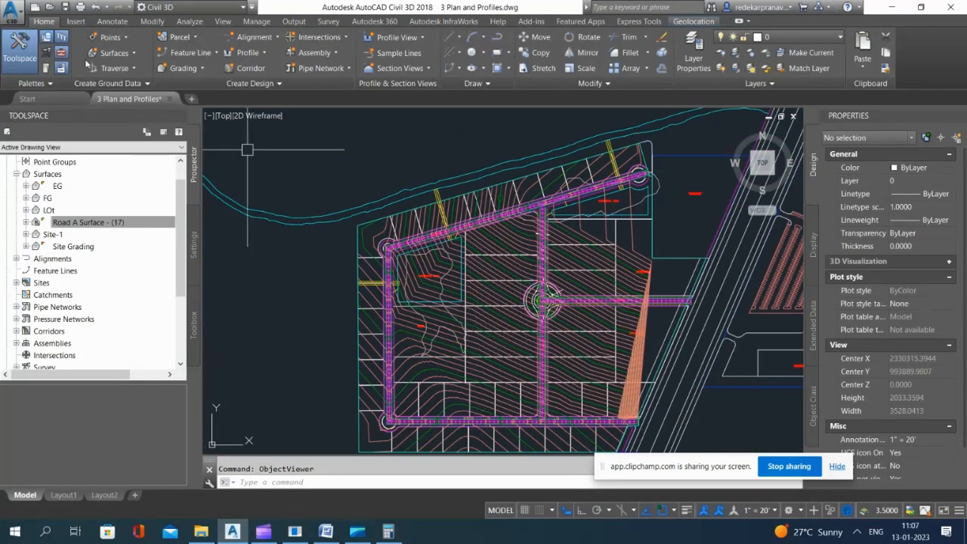
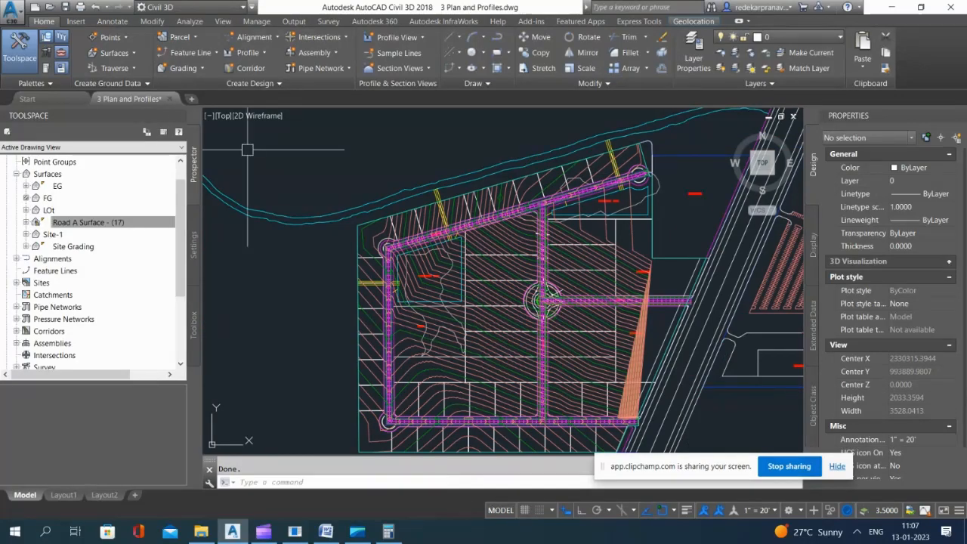
click(261, 533)
click(260, 533)
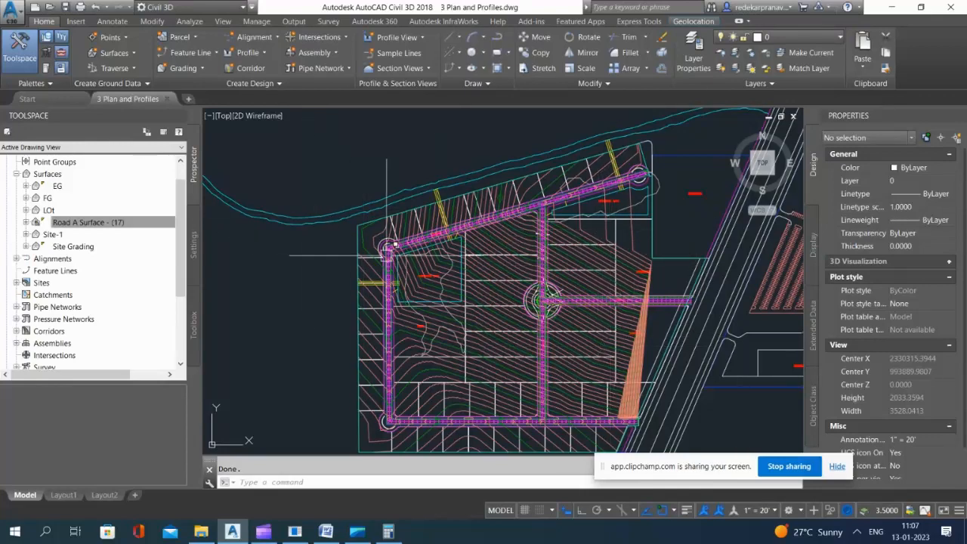
Step: Isolate the Road layer using the inner curb polyline at the southwest corner bulb
scroll(376, 250, up, 10)
scroll(392, 146, down, 6)
scroll(397, 272, down, 4)
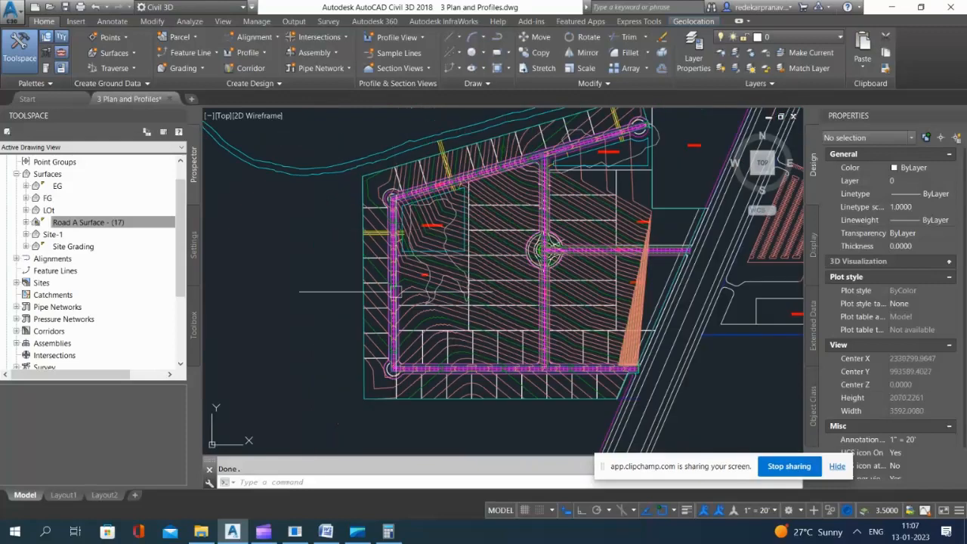
scroll(393, 384, up, 13)
scroll(355, 317, up, 4)
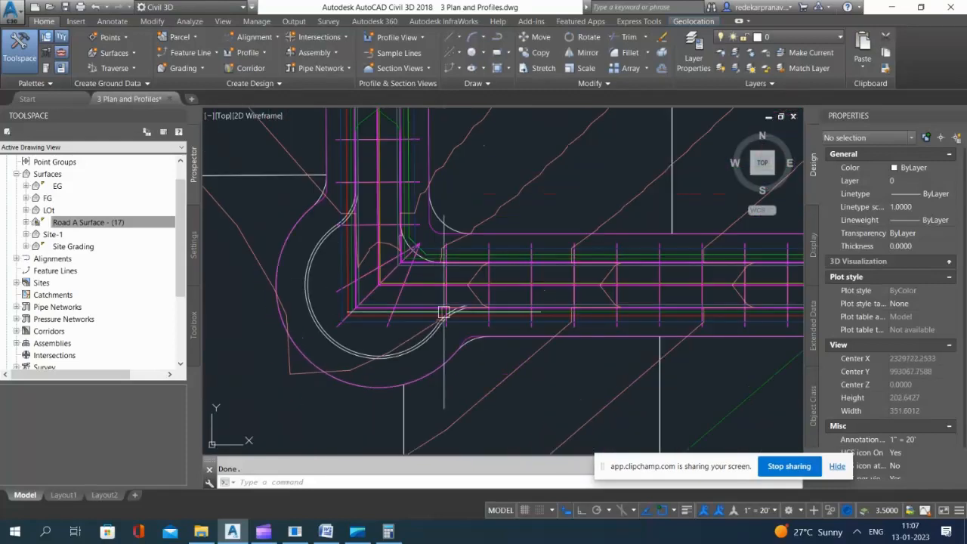
scroll(302, 230, up, 4)
scroll(303, 257, down, 2)
click(313, 269)
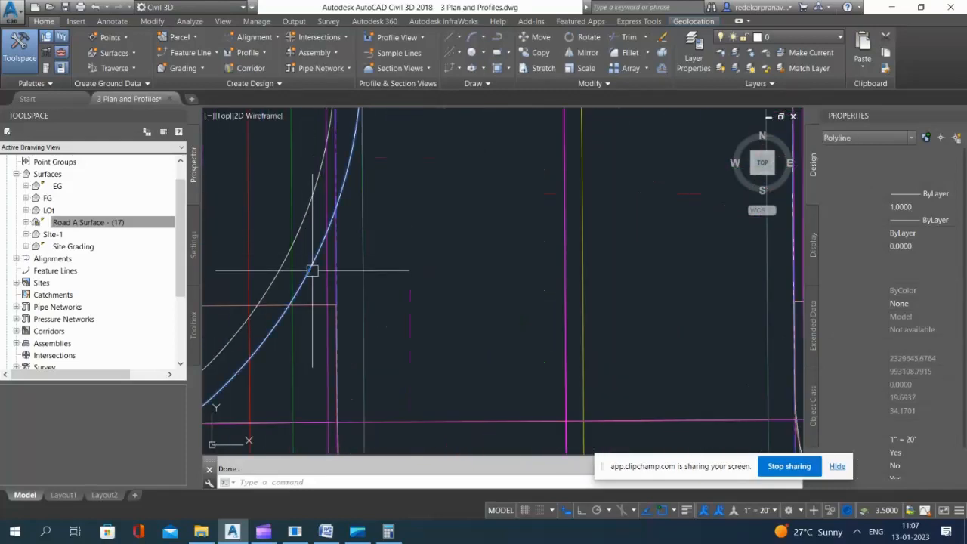
scroll(313, 270, down, 3)
scroll(403, 202, up, 2)
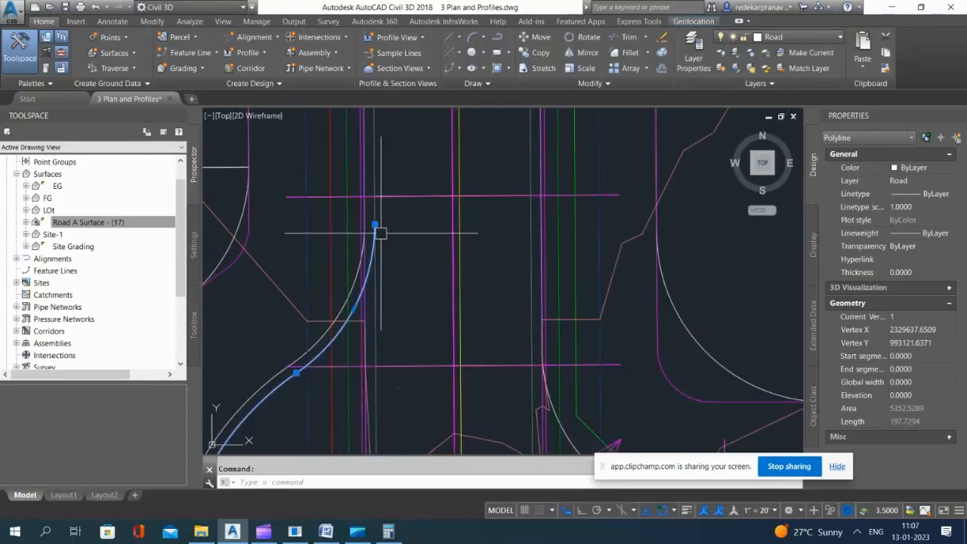
scroll(377, 231, up, 1)
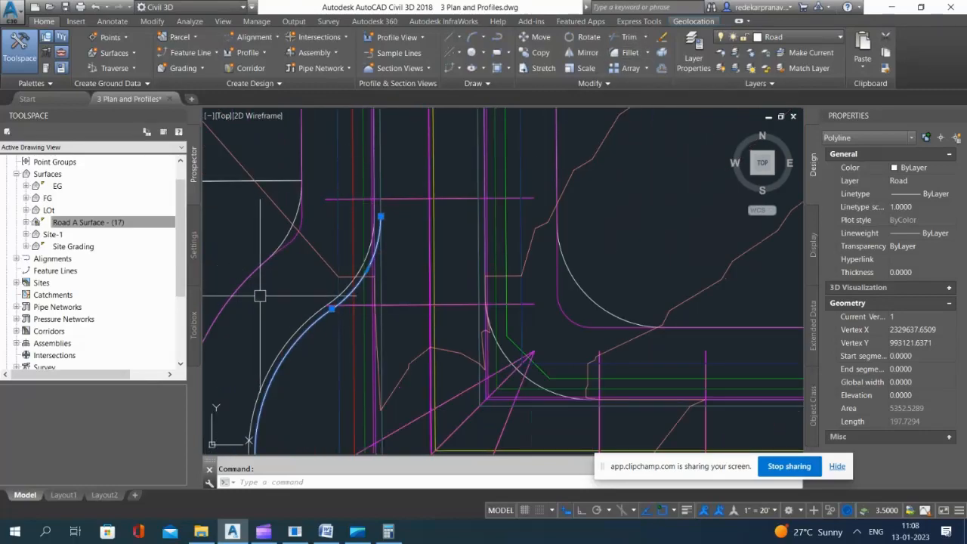
scroll(318, 307, up, 3)
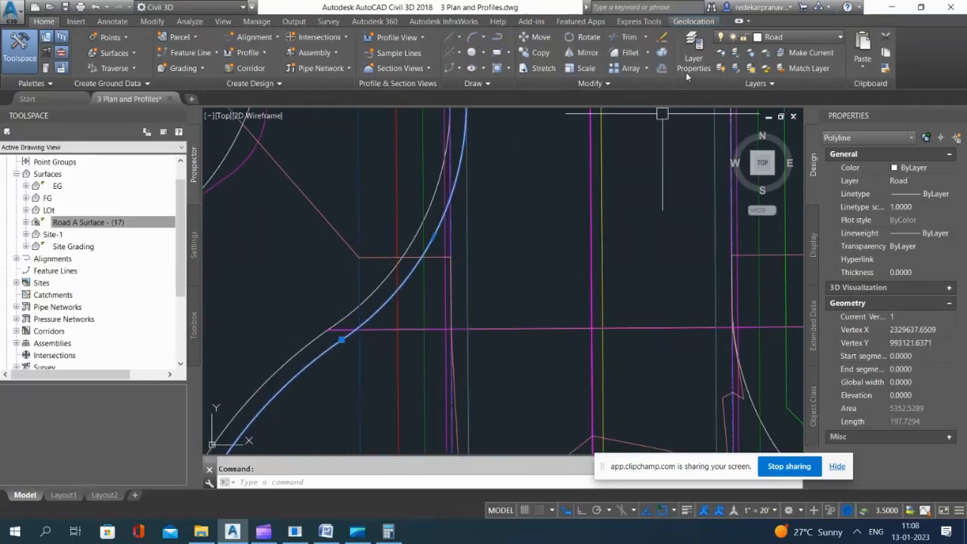
click(737, 52)
Step: Examine the inner curb polyline's open ends at the corner bulbs of the isolated road linework
scroll(459, 189, down, 6)
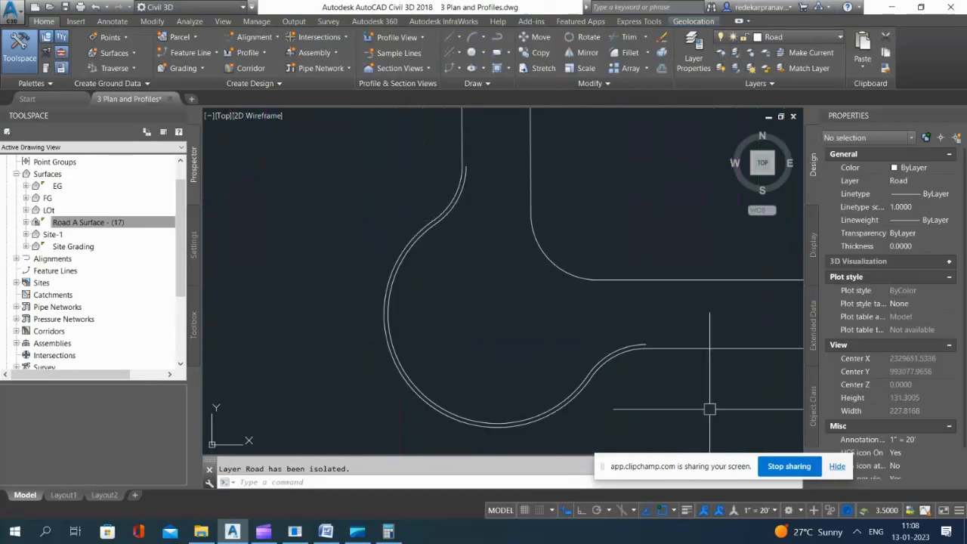
scroll(473, 395, down, 10)
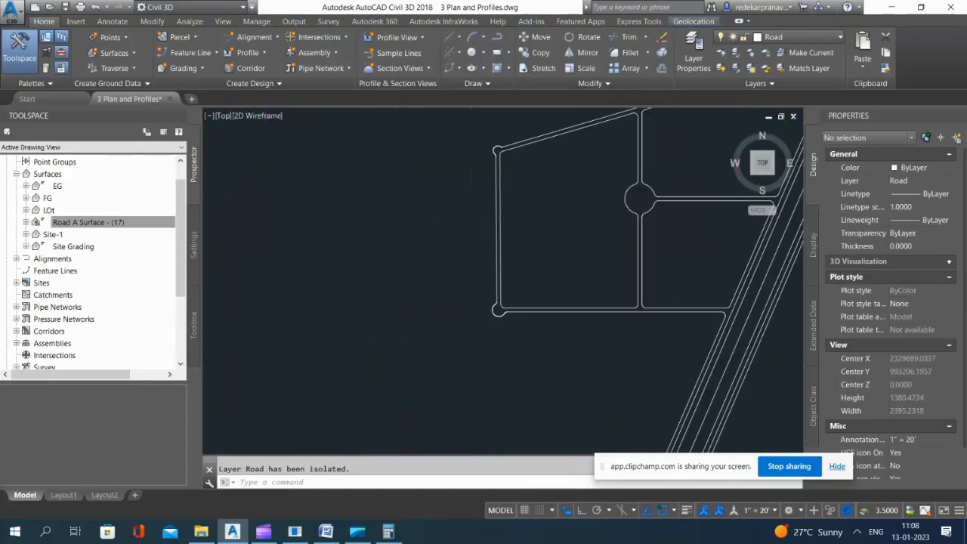
scroll(635, 167, up, 8)
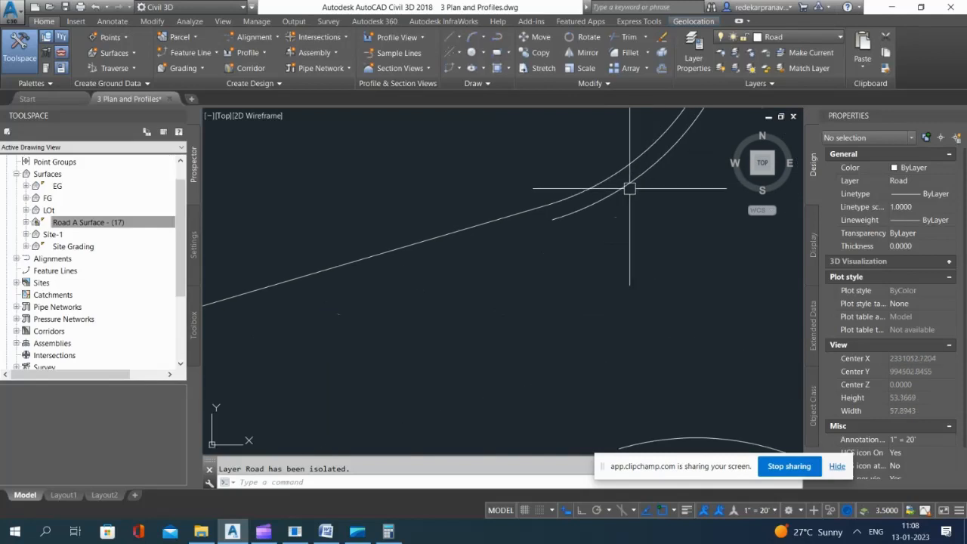
click(629, 189)
scroll(629, 189, down, 12)
key(Escape)
scroll(269, 349, up, 7)
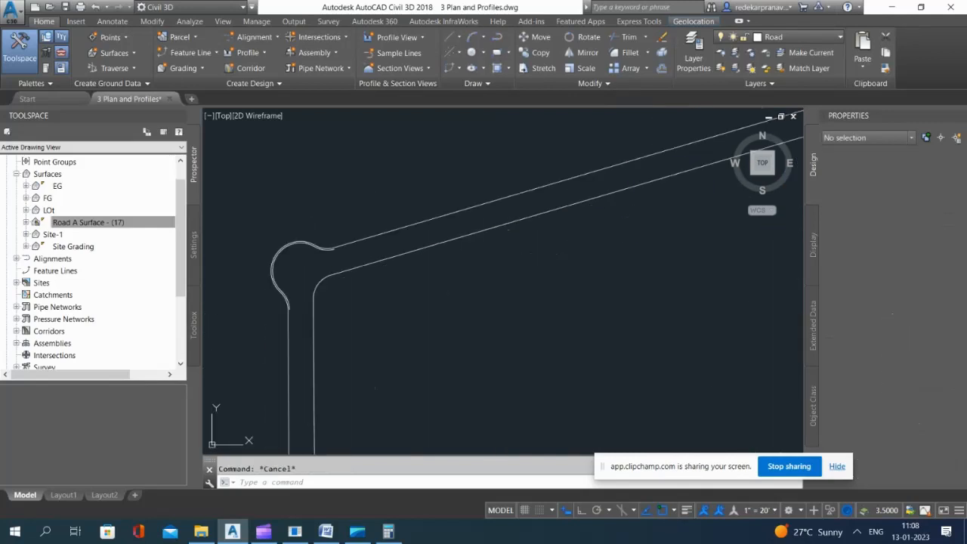
scroll(382, 255, up, 2)
text(pl)
key(Return)
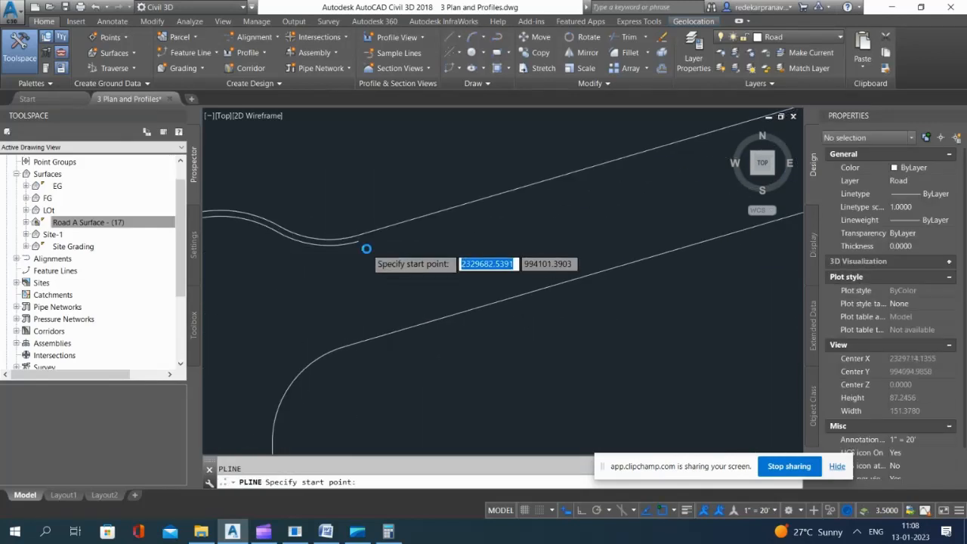
scroll(367, 249, up, 2)
click(345, 229)
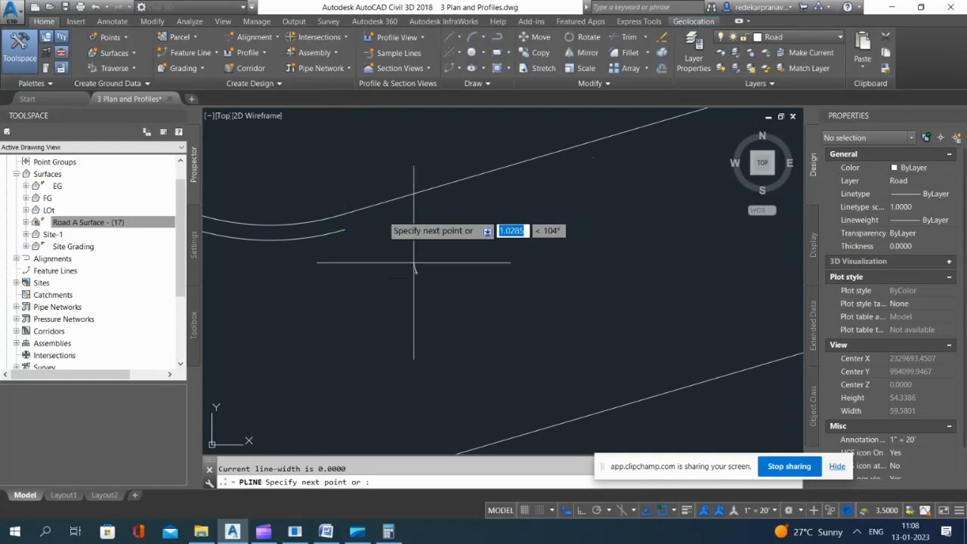
key(Escape)
Step: Draw a short polyline from the inner curb's east end at the northwest bulb to the outer road edge
key(Return)
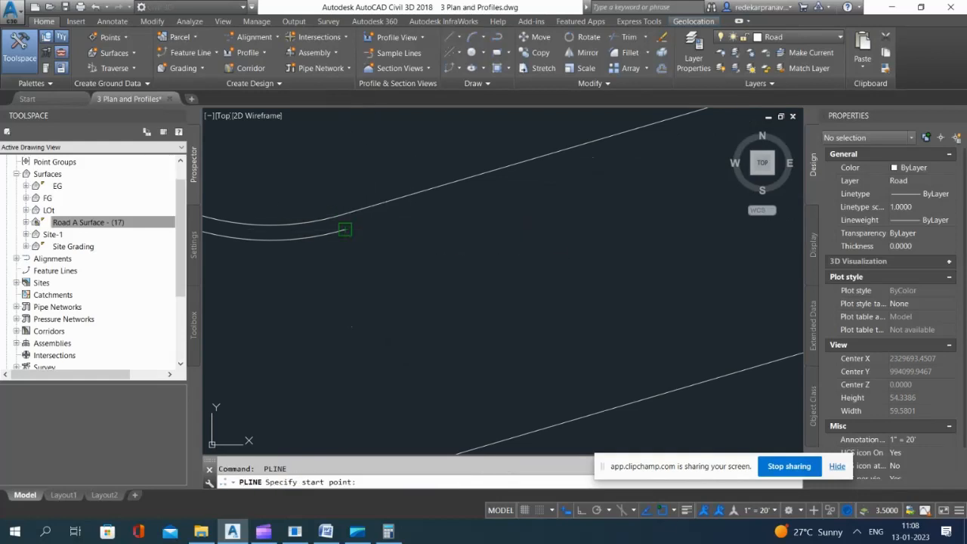
click(345, 229)
scroll(349, 218, up, 3)
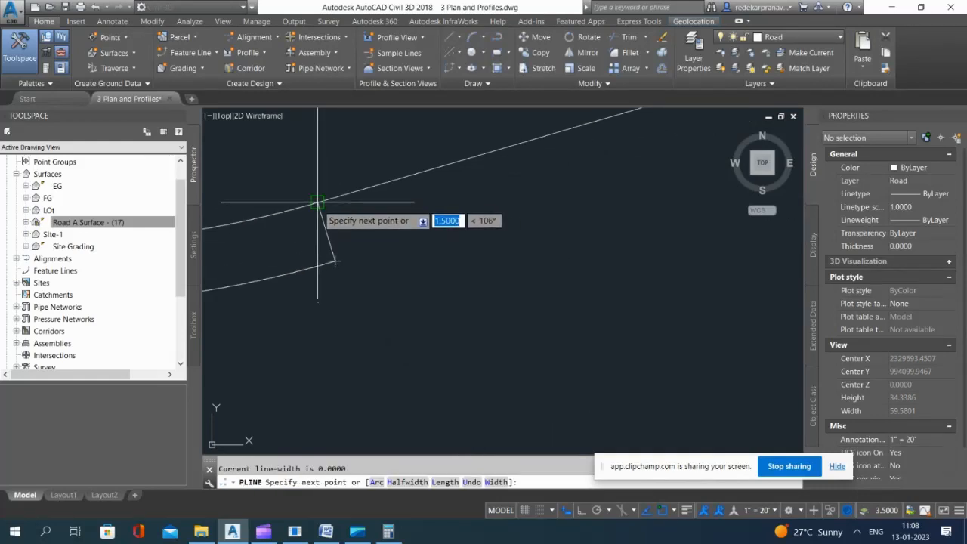
click(317, 202)
key(Escape)
Step: Offset the short connector at the northwest bulb 5 units eastward along the road edge
text(o)
key(Return)
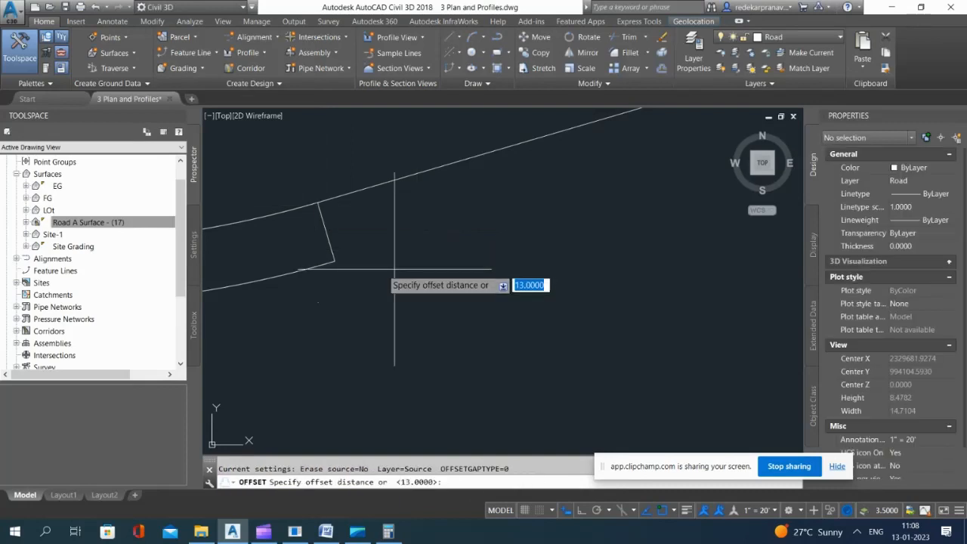
key(Return)
click(324, 206)
click(386, 239)
key(Escape)
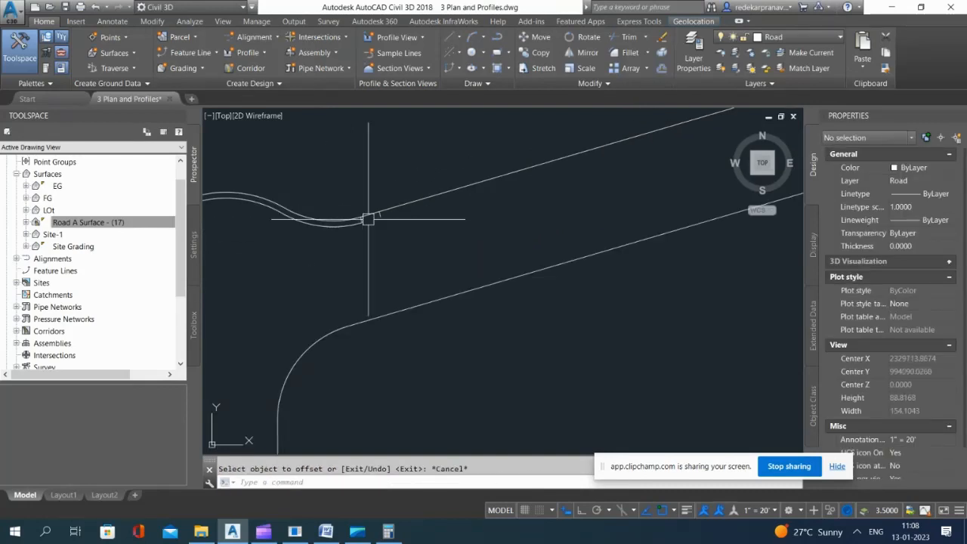
Step: Draw a polyline extending the northwest bulb's inner curb from its east end to the offset connector's inner end
key(Return)
scroll(354, 219, up, 2)
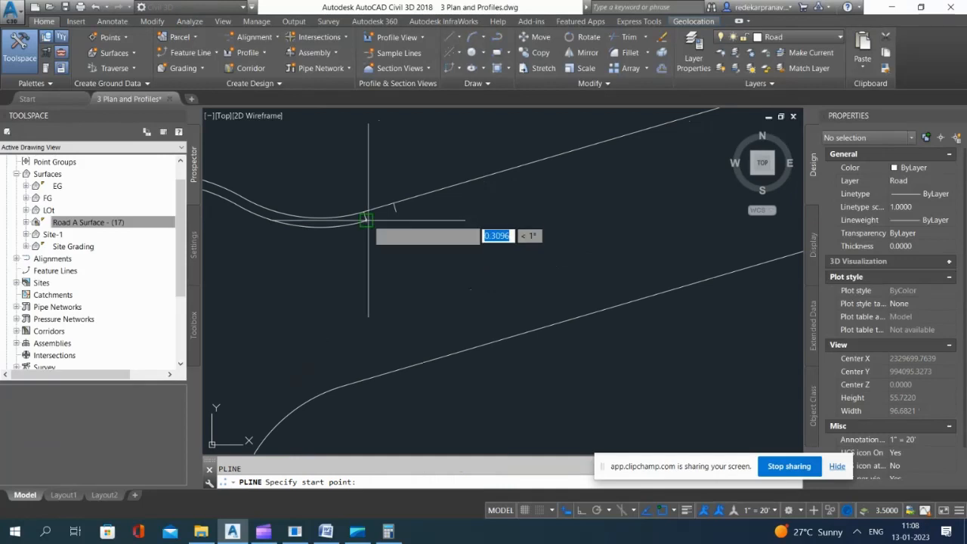
click(367, 219)
scroll(396, 206, up, 5)
click(399, 247)
scroll(453, 212, down, 4)
key(Escape)
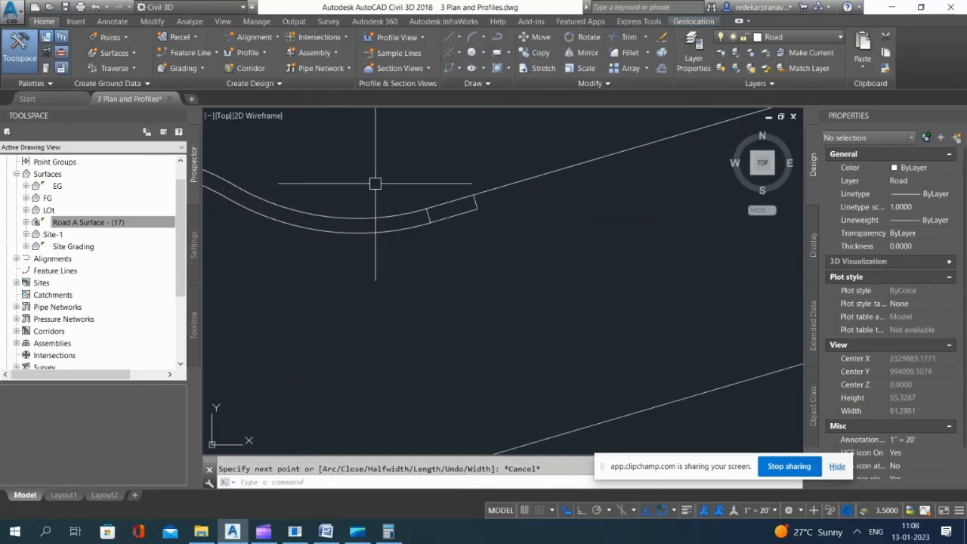
Step: Delete both short connectors between the inner curb and the road edge east of the northwest bulb
click(403, 189)
click(446, 233)
click(453, 173)
click(503, 219)
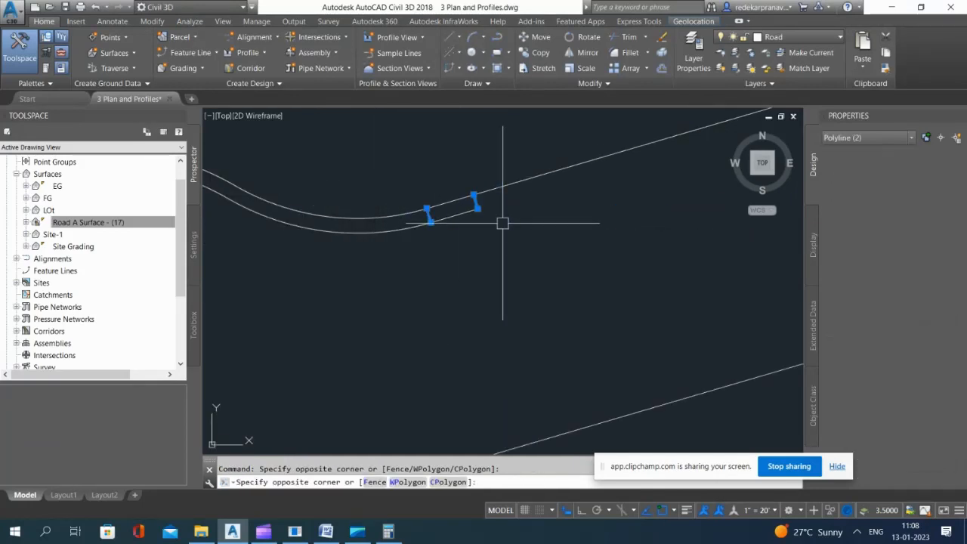
key(Delete)
Step: Join the new straight extension to the northwest bulb's inner curb polyline
scroll(469, 224, up, 5)
click(466, 268)
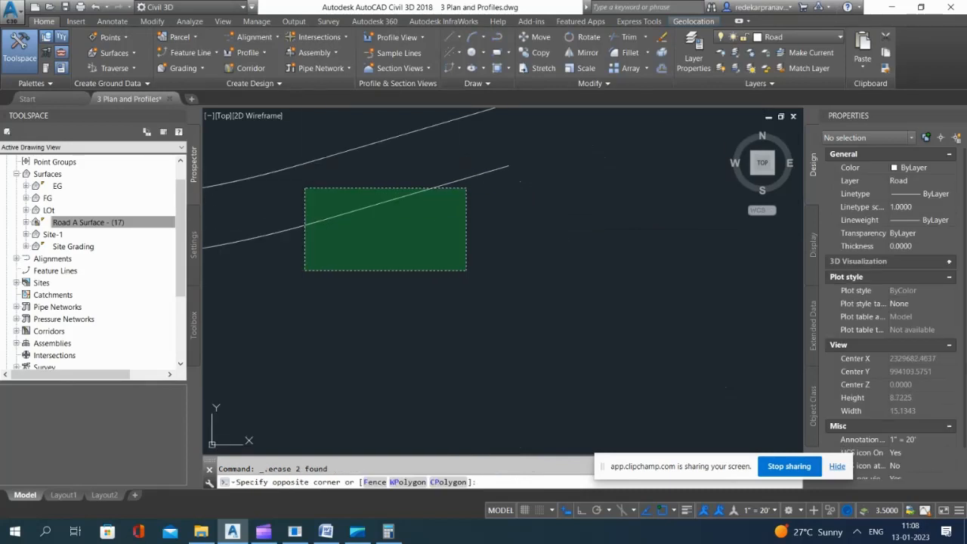
click(305, 188)
scroll(534, 225, down, 4)
scroll(513, 227, down, 2)
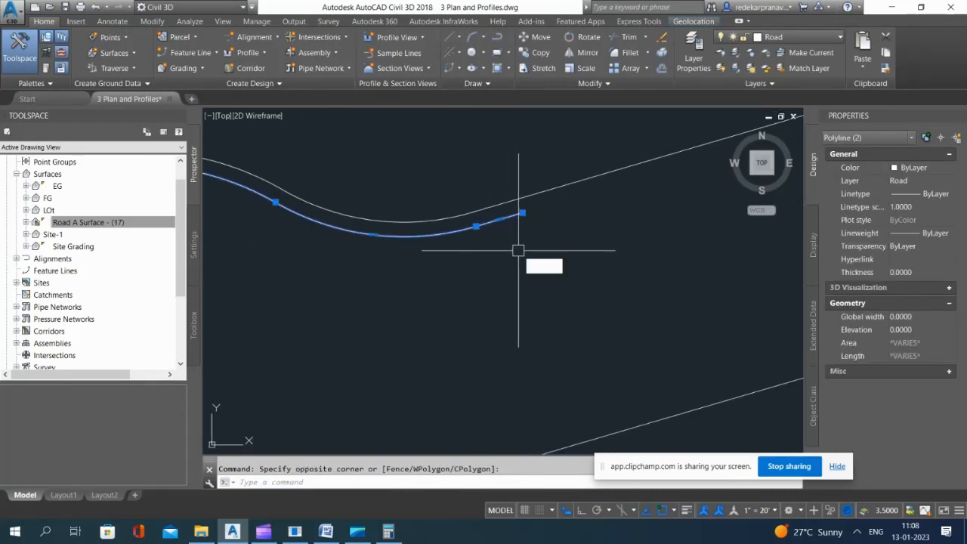
text(j)
key(Return)
Step: Draw a short polyline from the inner curb's south end at the northwest bulb to the west road edge
scroll(538, 189, down, 7)
scroll(468, 287, up, 4)
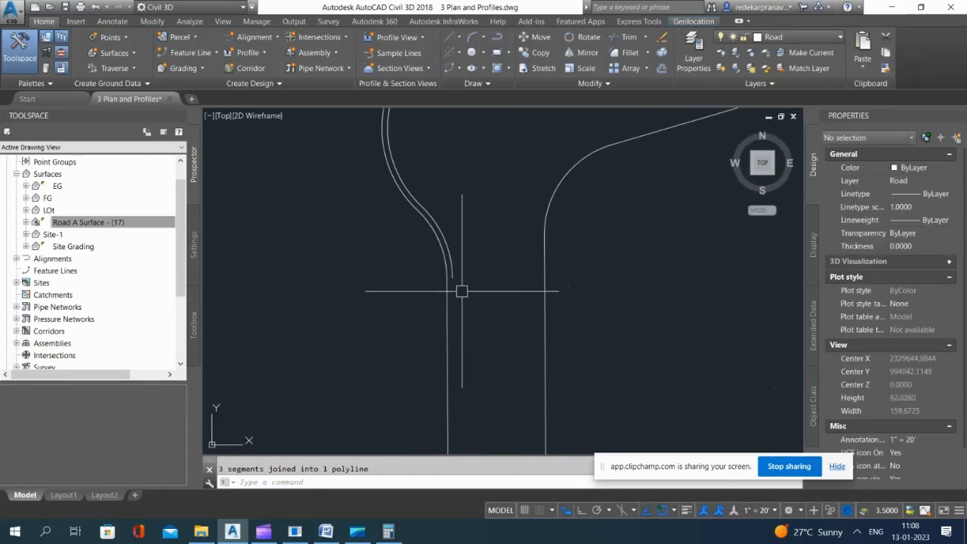
text(pl)
key(Return)
scroll(446, 272, up, 5)
click(432, 250)
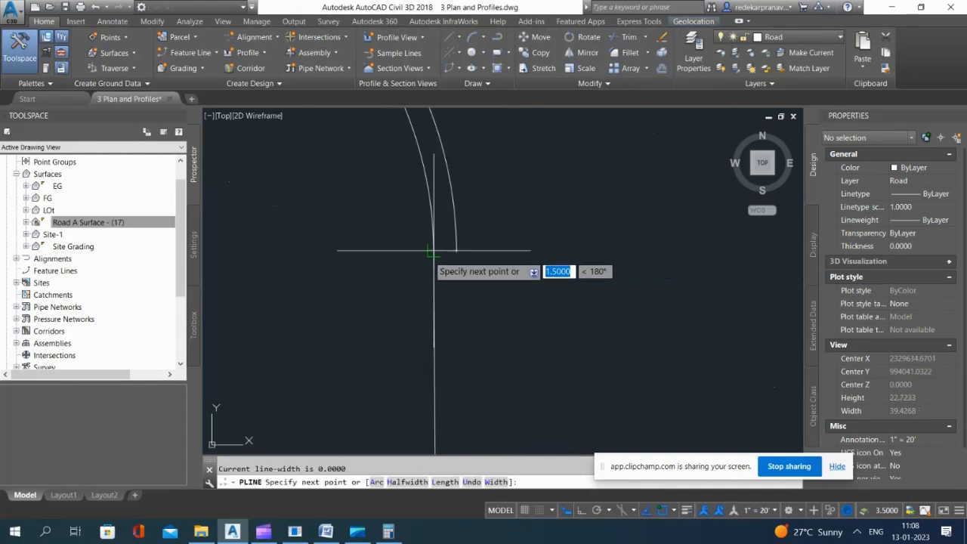
click(432, 250)
key(Escape)
Step: Offset the connector at the northwest bulb's south end 5 units southward
text(o)
key(Return)
Step: Draw a polyline from the northwest bulb's inner curb south end down to the offset connector's inner end
key(Return)
scroll(454, 272, up, 2)
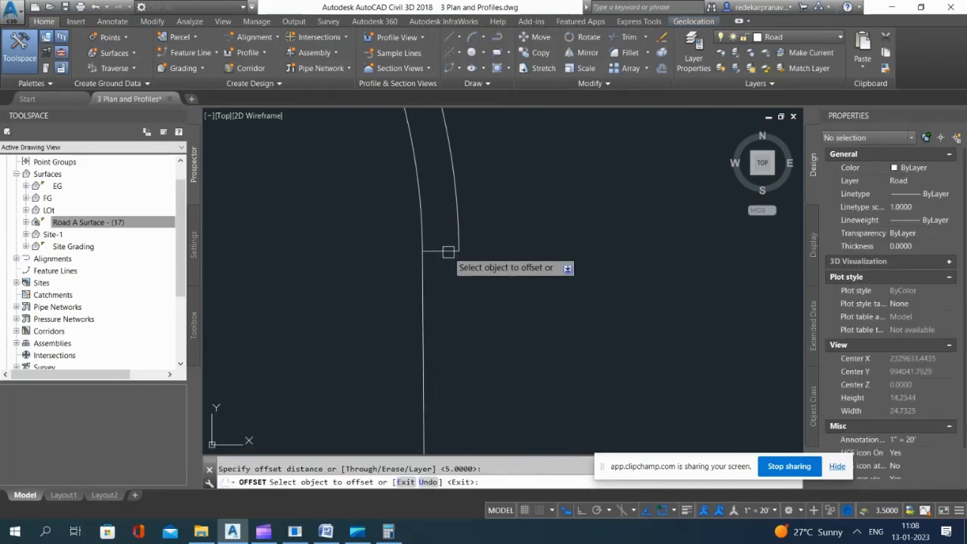
click(443, 251)
click(468, 310)
key(Escape)
text(pl)
key(Return)
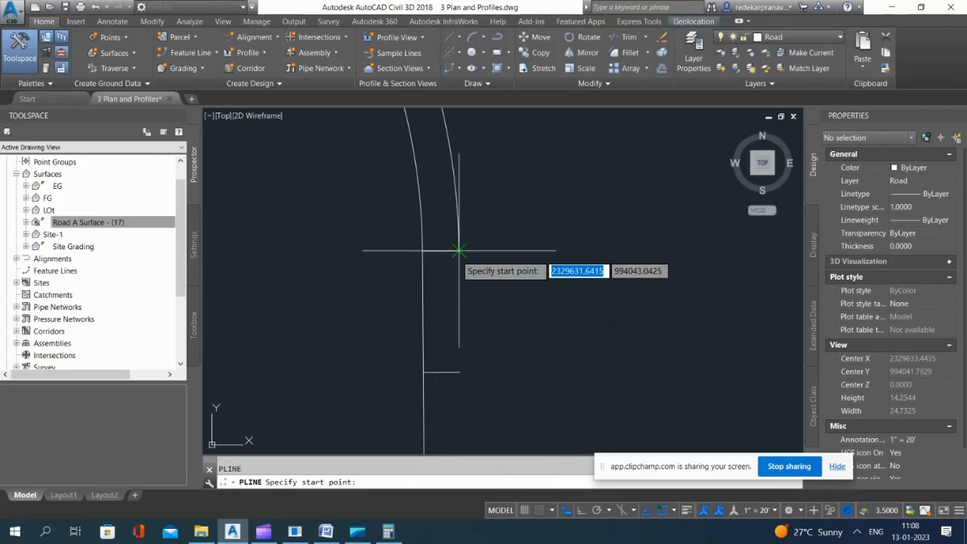
click(459, 250)
click(459, 372)
key(Escape)
Step: Delete the two short horizontal connectors south of the northwest bulb
click(389, 240)
click(489, 277)
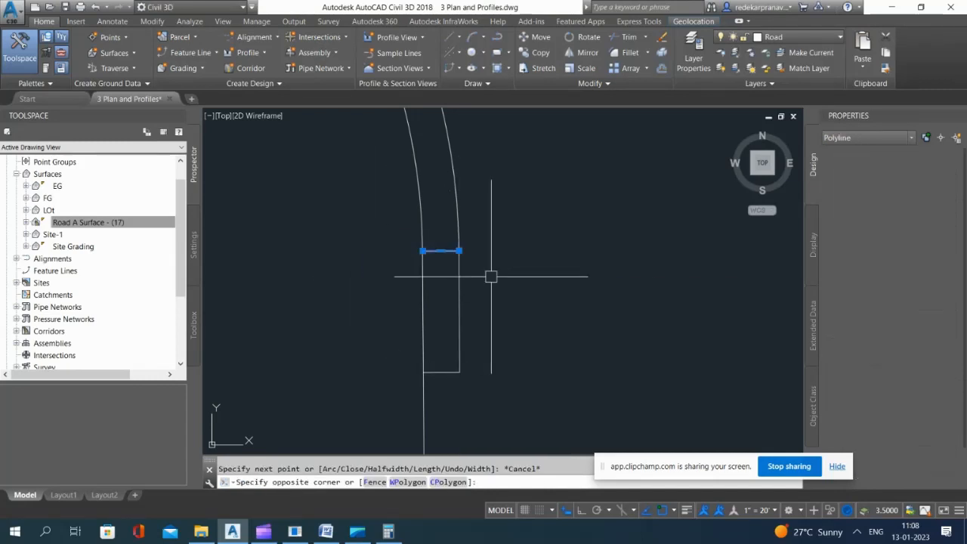
click(335, 339)
click(520, 410)
key(Delete)
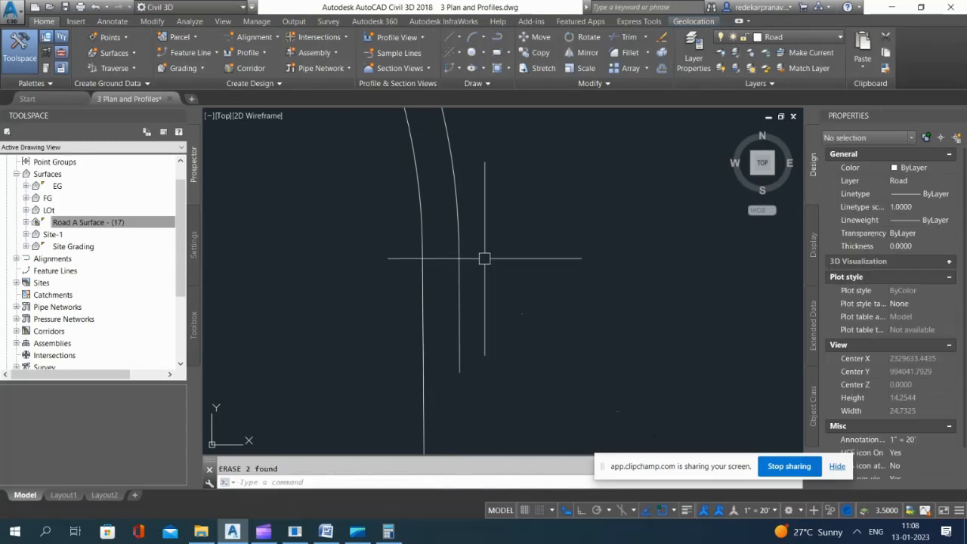
Step: Join the southern straight extension to the northwest bulb's inner curb polyline and clear the selection
click(489, 218)
click(457, 310)
text(j)
key(Return)
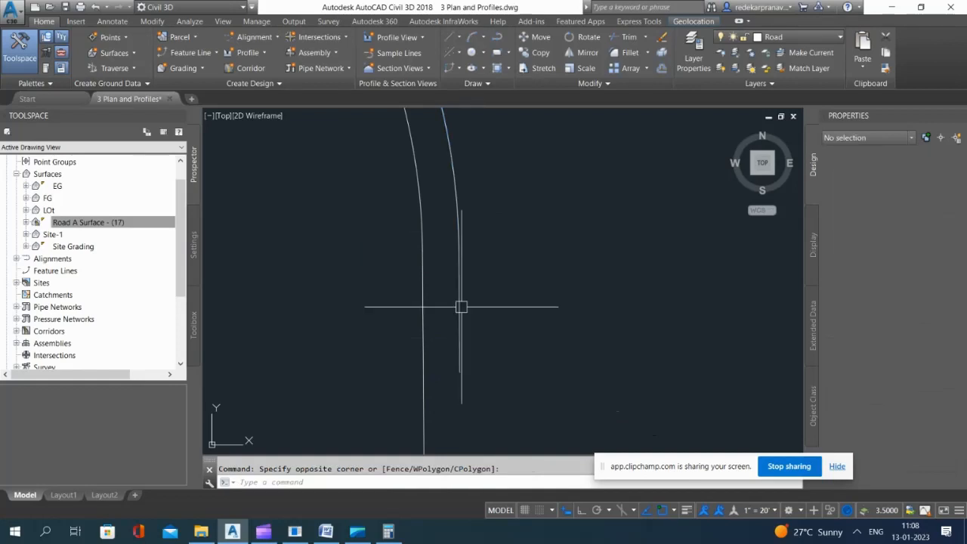
click(461, 307)
scroll(463, 307, down, 15)
key(Escape)
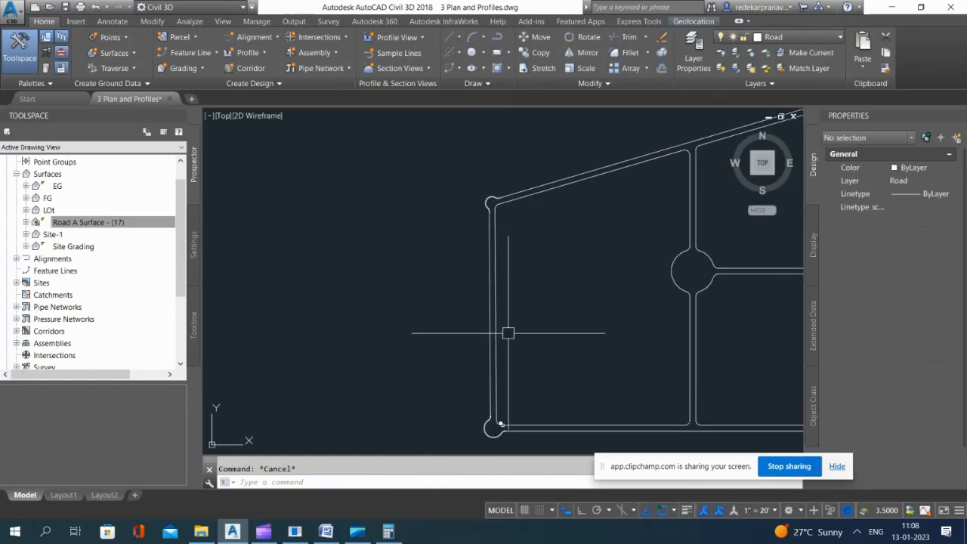
Step: Draw a short polyline from the inner curb's north end at the southwest bulb to the west road edge
scroll(486, 401, up, 6)
text(l)
key(Return)
scroll(505, 368, up, 5)
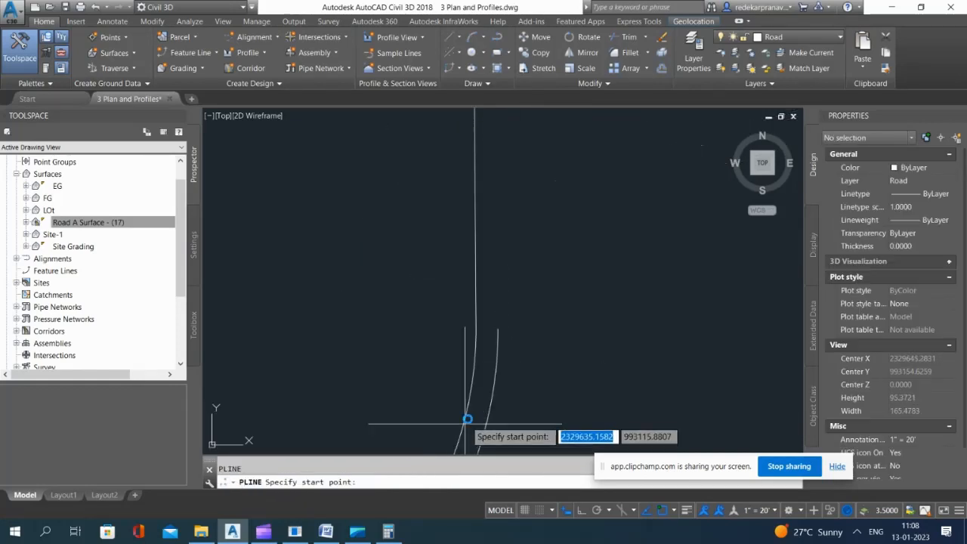
click(498, 328)
click(476, 329)
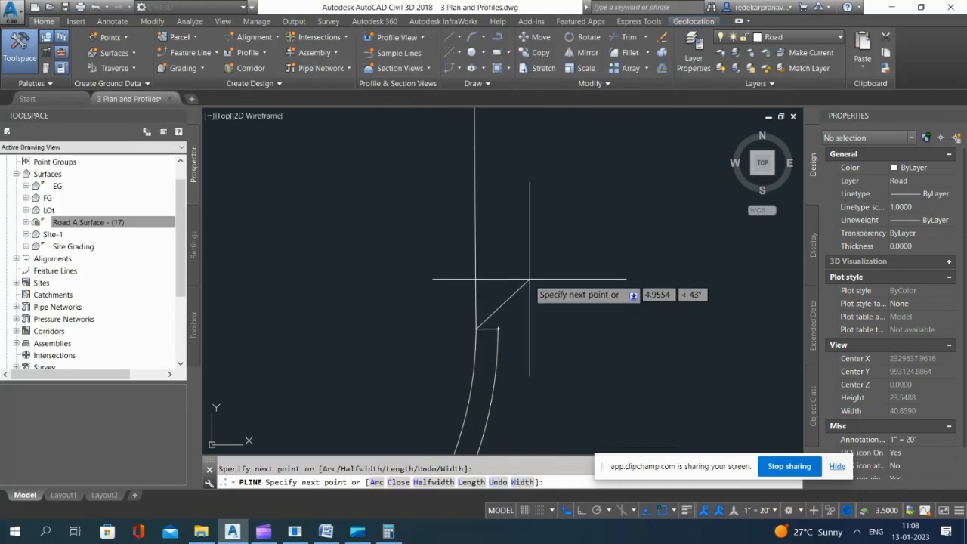
key(Escape)
Step: Offset the connector at the southwest bulb's north end 5 units northward
text(o)
key(Return)
key(Return)
scroll(482, 342, up, 8)
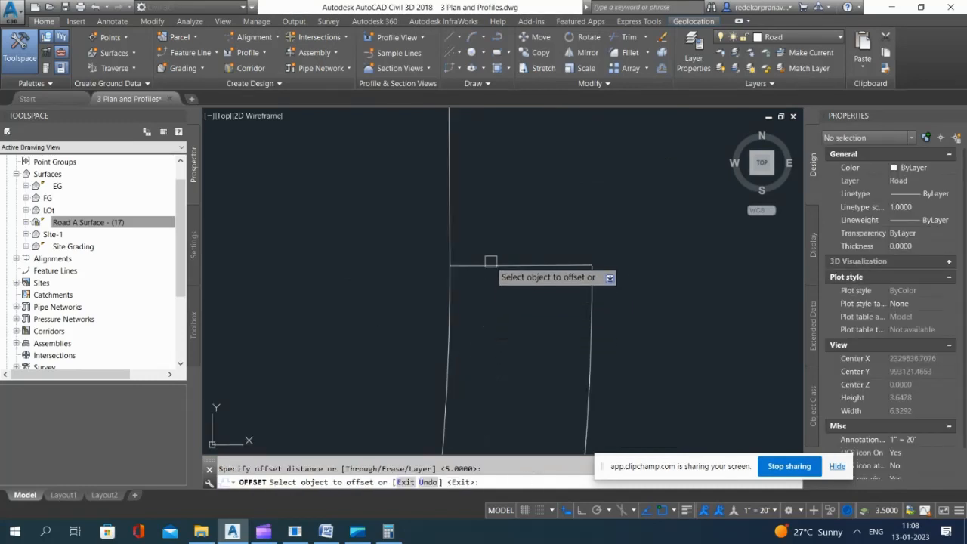
click(495, 267)
scroll(495, 267, down, 5)
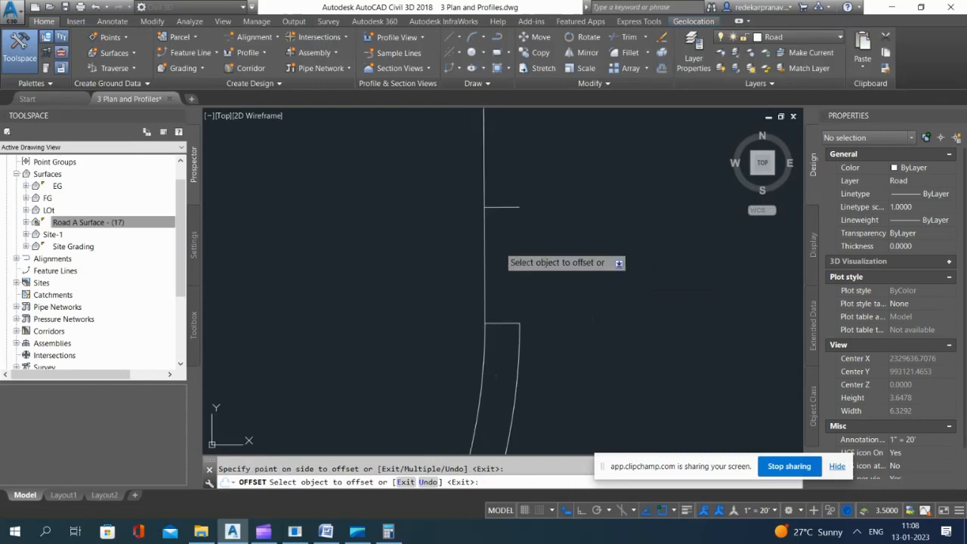
key(Escape)
Step: Draw a 5-unit polyline from the southwest bulb's inner curb north end to the free end of the offset connector
text(pl)
key(Return)
click(519, 324)
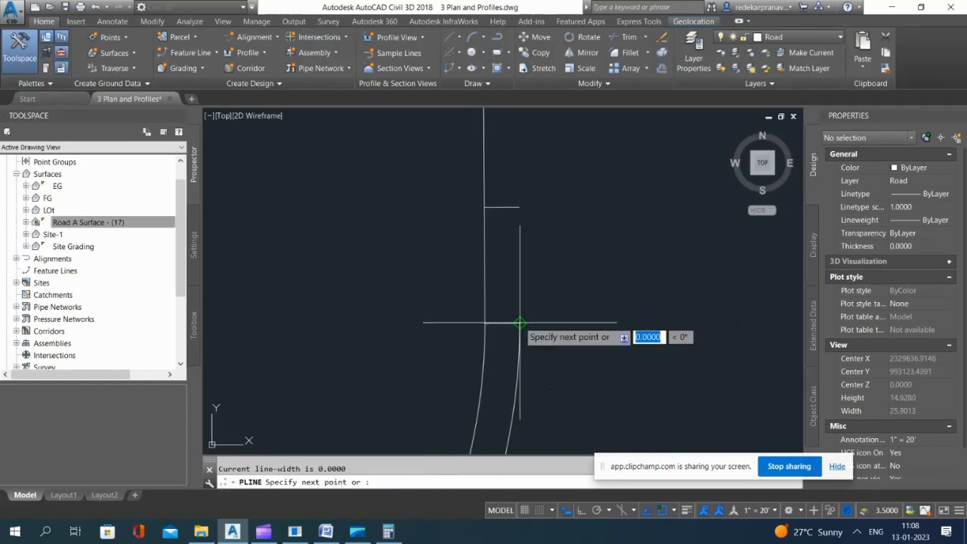
click(519, 206)
key(Escape)
Step: Delete the two short horizontal connectors at the southwest bulb's north end
click(426, 193)
click(583, 237)
click(421, 296)
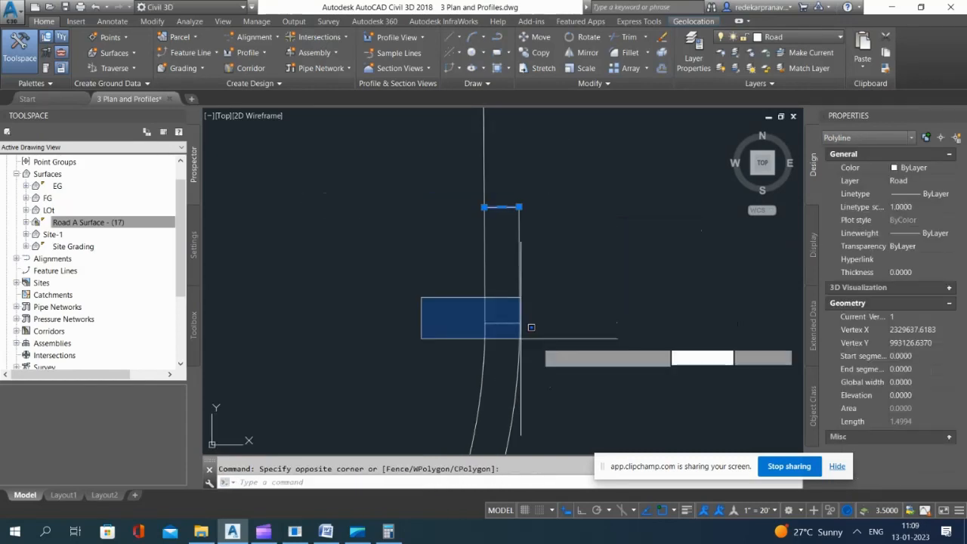
click(574, 356)
key(Delete)
Step: Join the northern straight extension to the southwest bulb's inner curb polyline
click(550, 303)
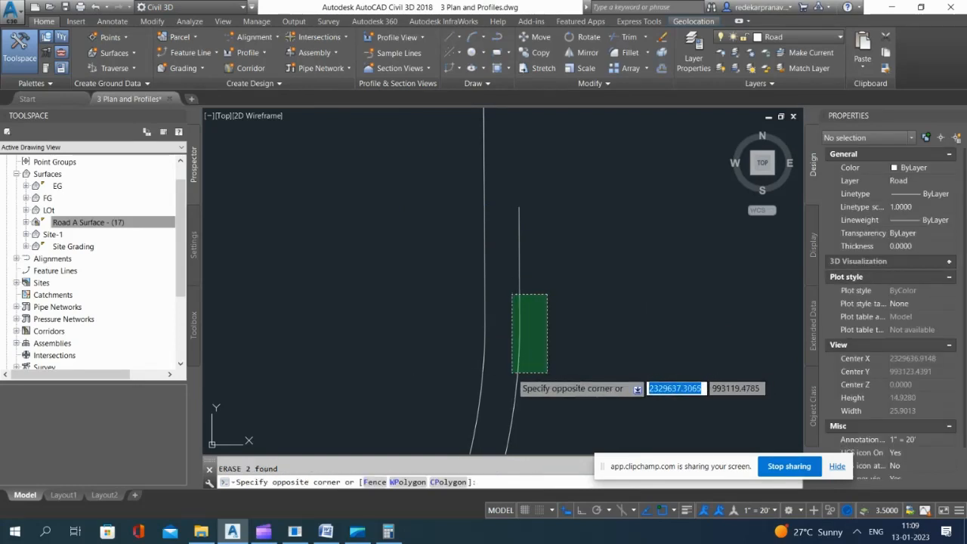
click(515, 372)
text(j)
key(Return)
Step: Draw a short polyline connecting the inner curb's east end at the southwest bulb to the south road edge
scroll(483, 294, down, 4)
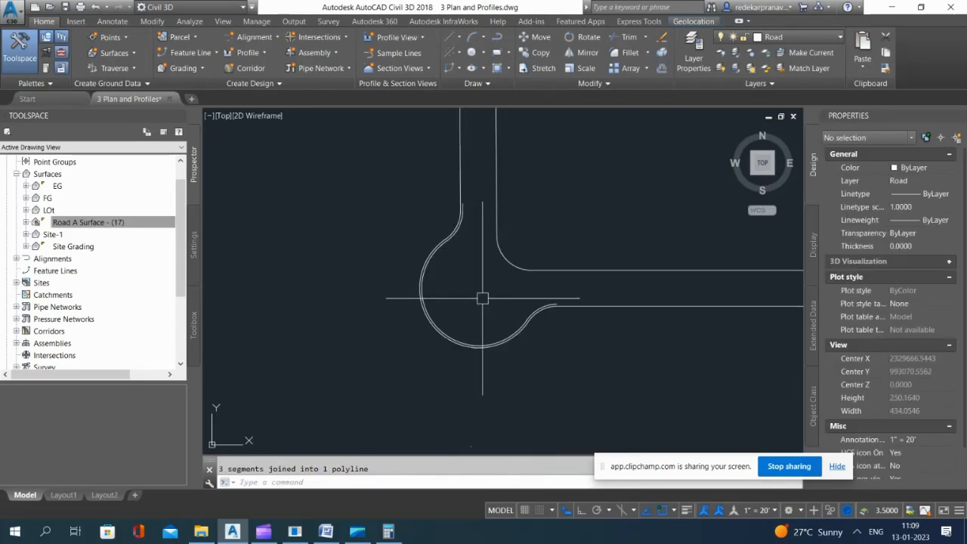
text(pl)
key(Return)
scroll(544, 297, up, 4)
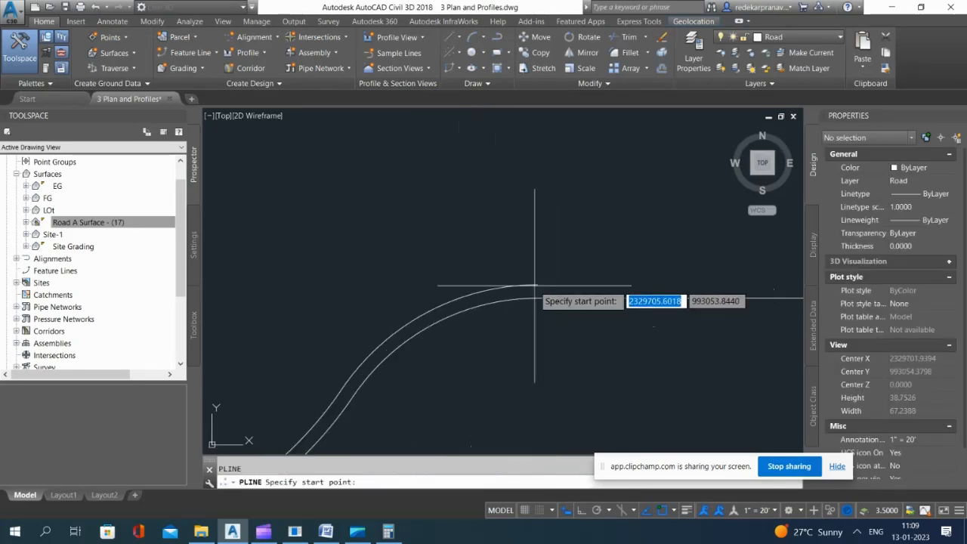
click(536, 297)
click(531, 277)
key(Return)
Step: Offset the connector at the southwest bulb's east end 5 units eastward
text(o)
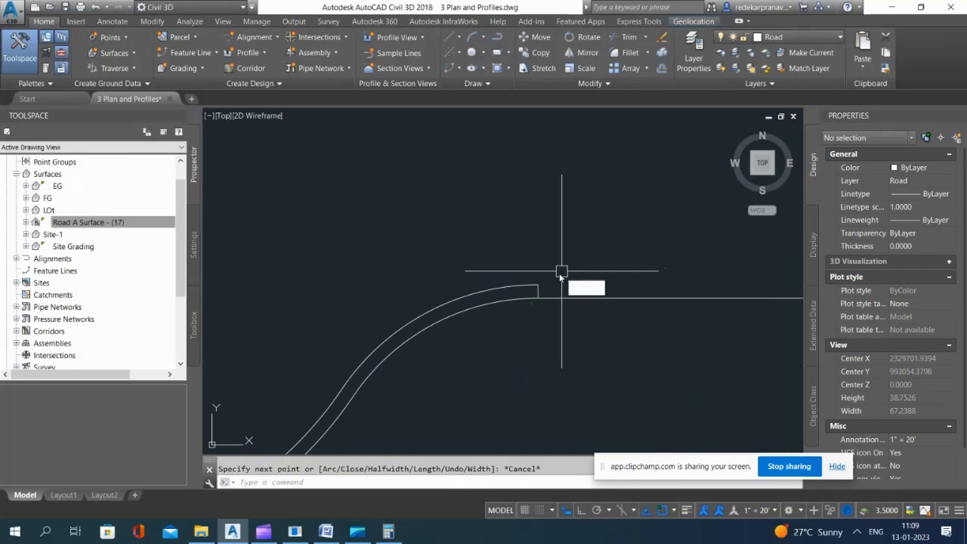
key(Return)
key(Return)
scroll(497, 280, up, 4)
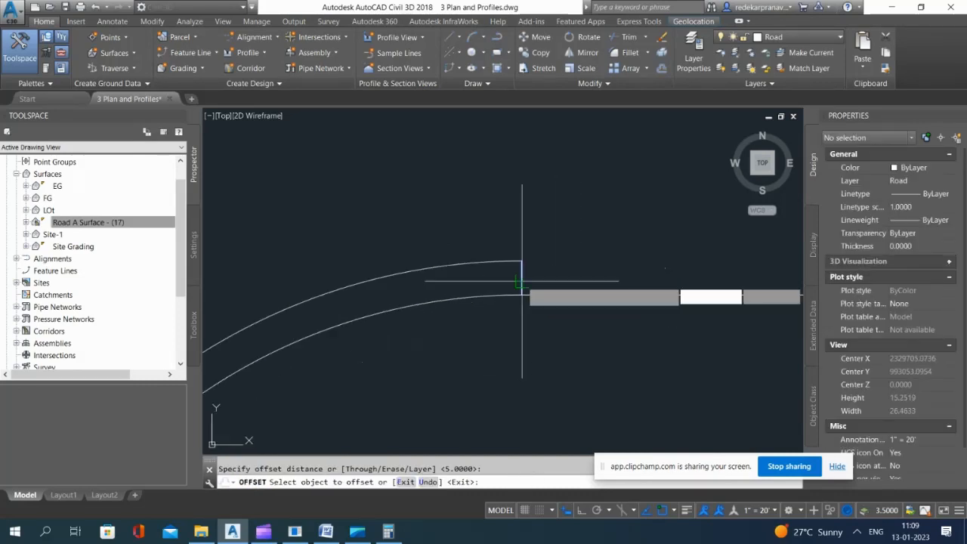
key(Escape)
Step: Draw a straight polyline from the inner curb's east end to the free end of the offset connector
text(pl)
key(Return)
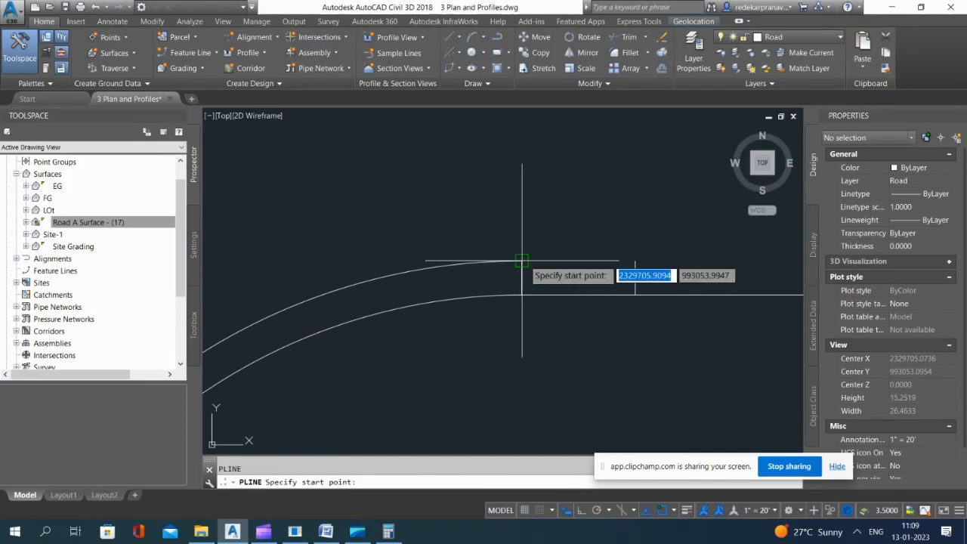
click(522, 260)
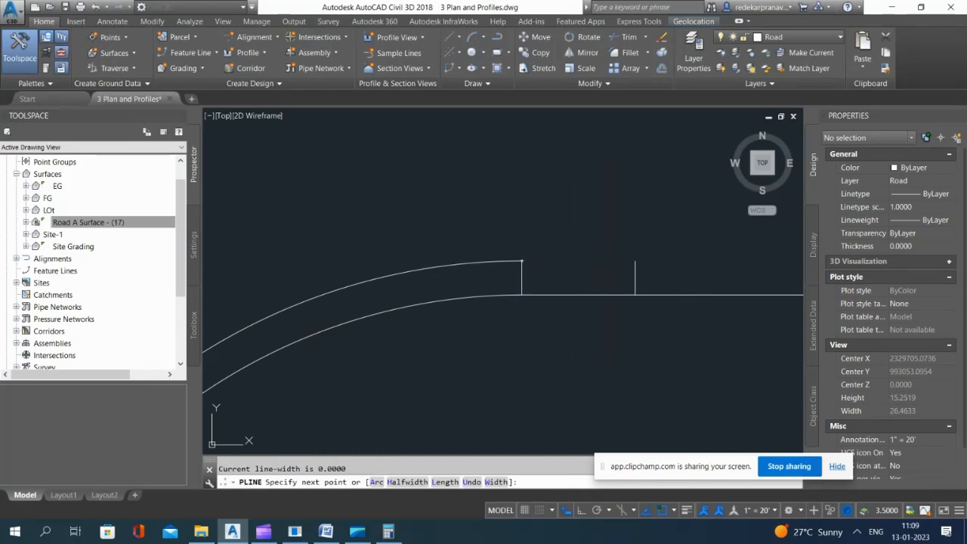
click(636, 261)
key(Escape)
Step: Delete the two short vertical connectors east of the southwest bulb
click(495, 231)
click(554, 340)
click(588, 236)
click(650, 337)
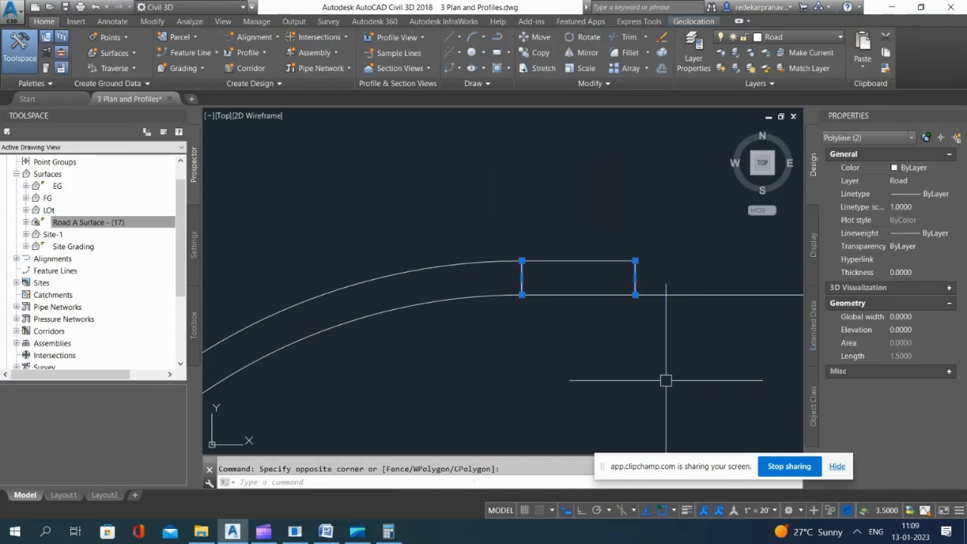
key(Delete)
Step: Join the eastern straight extension to the southwest bulb's inner curb polyline and clear the selection
click(561, 238)
click(477, 274)
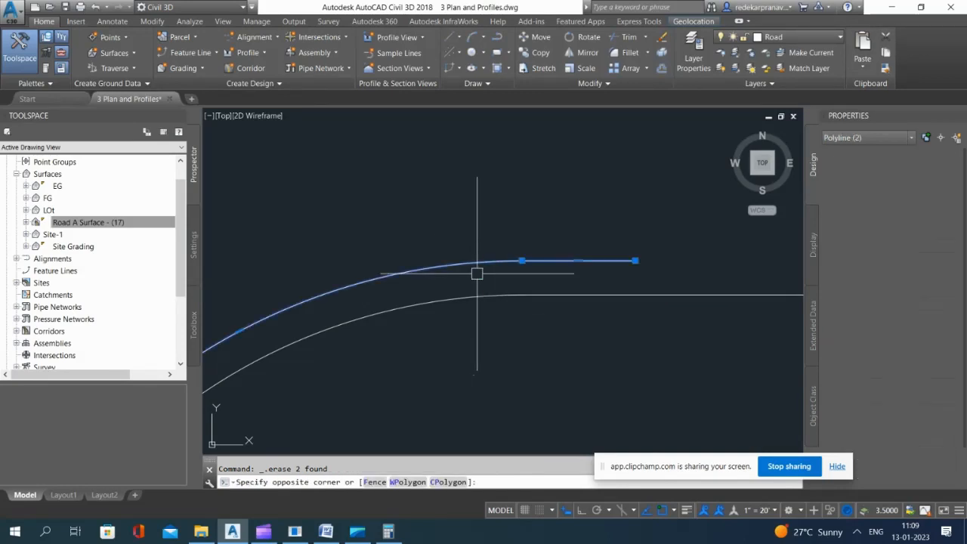
key(Escape)
Step: Draw a short polyline from the northern end of the northeast bulb's inner curb to the north road edge
scroll(436, 316, down, 15)
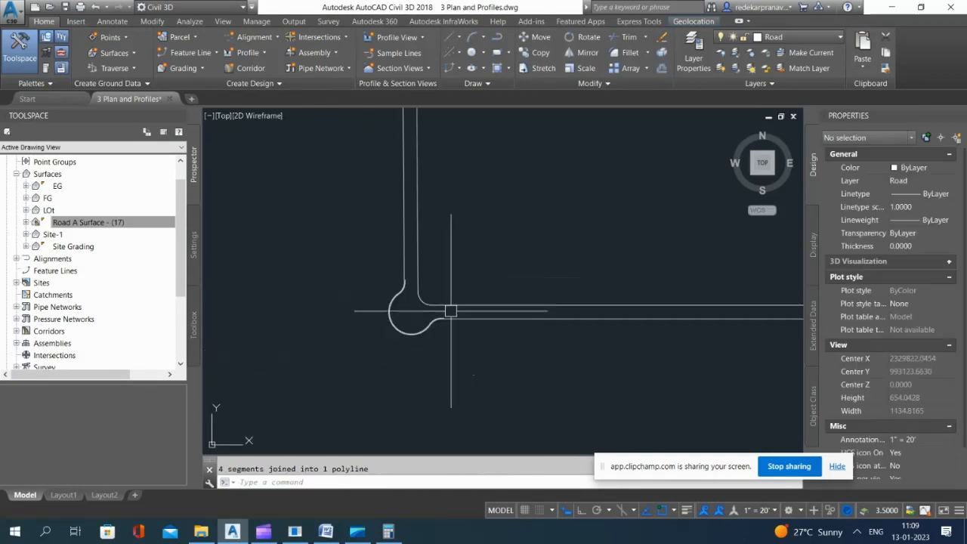
scroll(642, 117, up, 4)
scroll(598, 143, up, 10)
scroll(555, 256, down, 4)
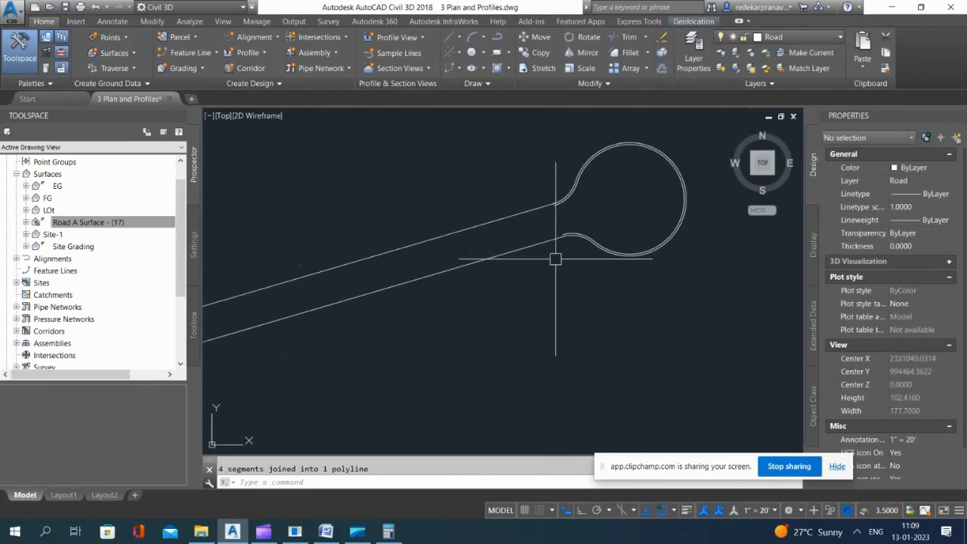
text(pl)
key(Return)
scroll(577, 206, up, 4)
scroll(544, 207, up, 3)
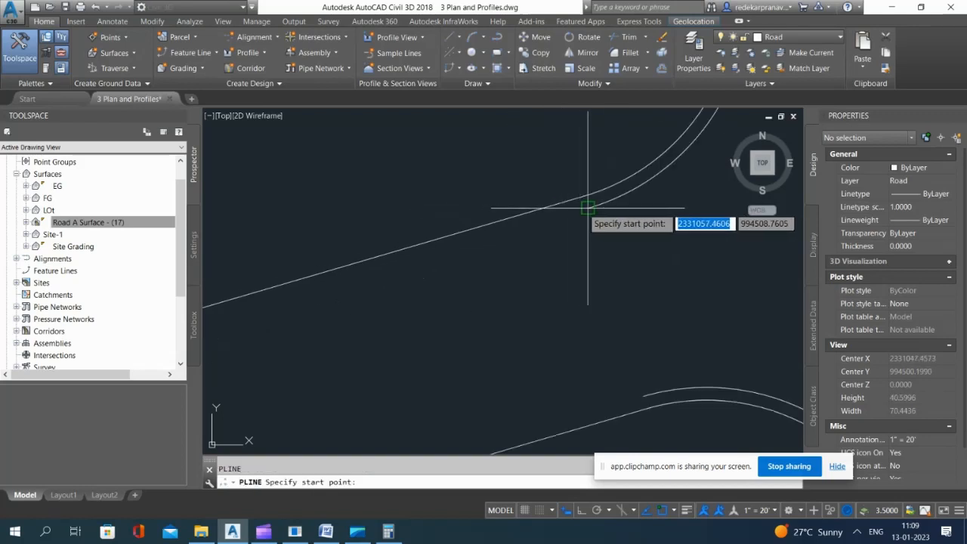
click(584, 198)
scroll(584, 195, up, 2)
click(584, 195)
key(Escape)
Step: Draw a short polyline from the southern end of the northeast bulb's inner curb to the south road edge
key(Return)
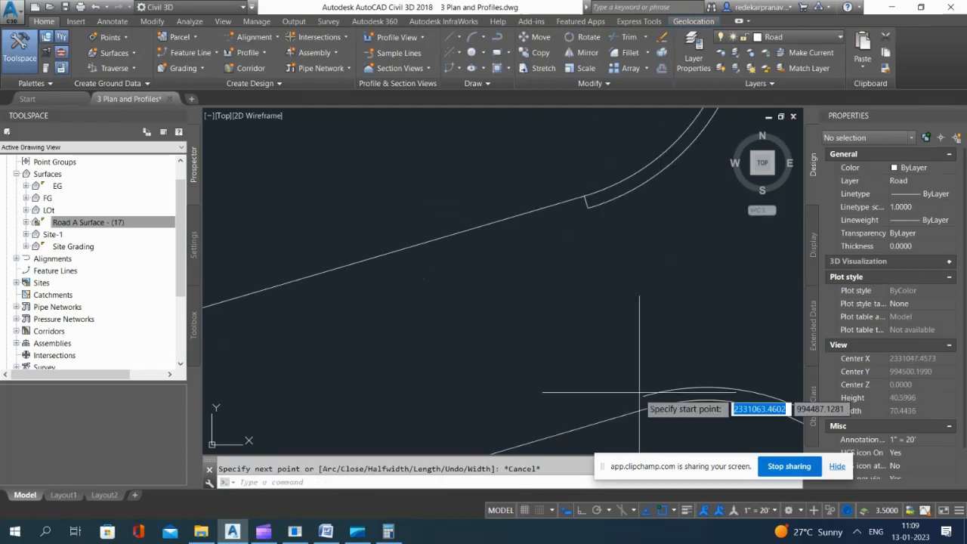
click(643, 396)
click(646, 409)
key(Return)
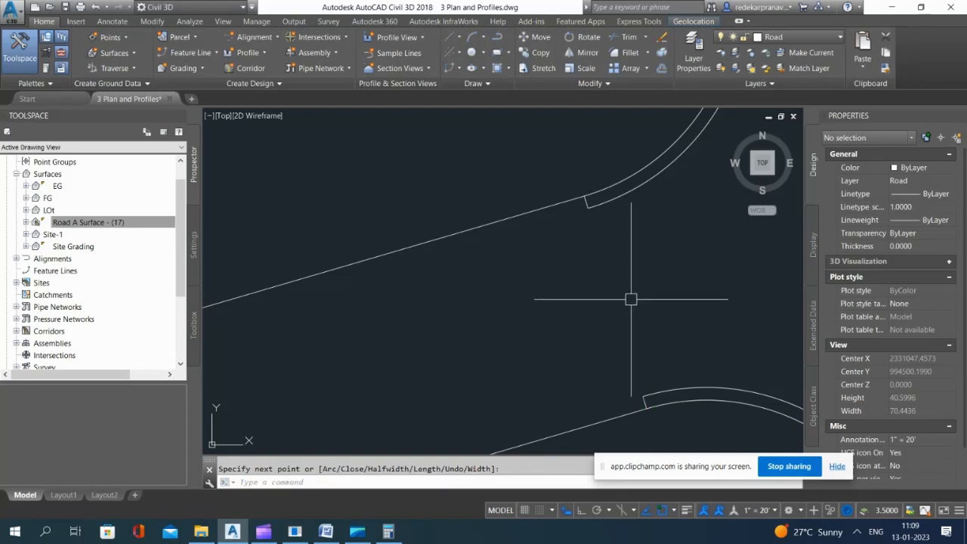
Step: Offset both short connectors at the northeast bulb 5 units westward along the road edges
text(o)
key(Return)
key(Return)
click(592, 196)
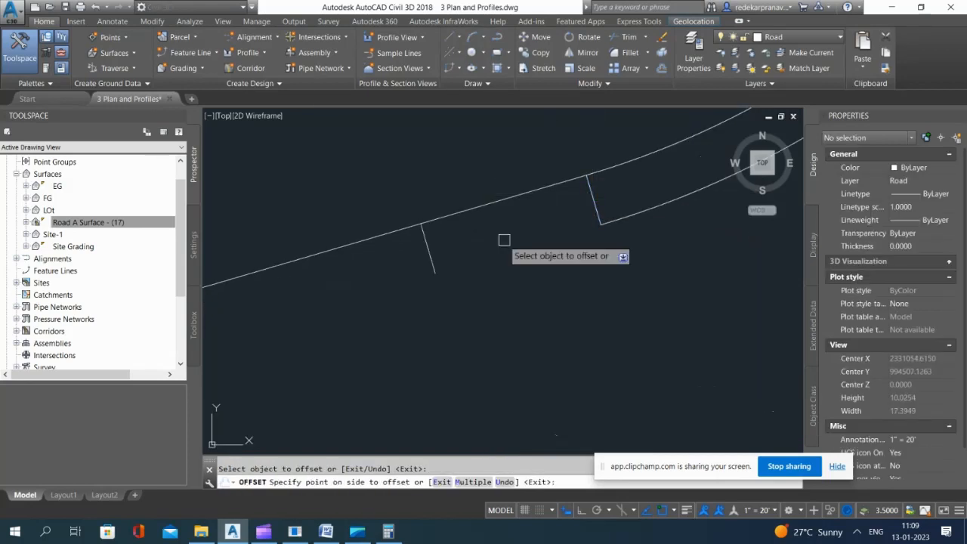
click(503, 240)
scroll(613, 401, up, 3)
click(606, 328)
click(536, 346)
key(Escape)
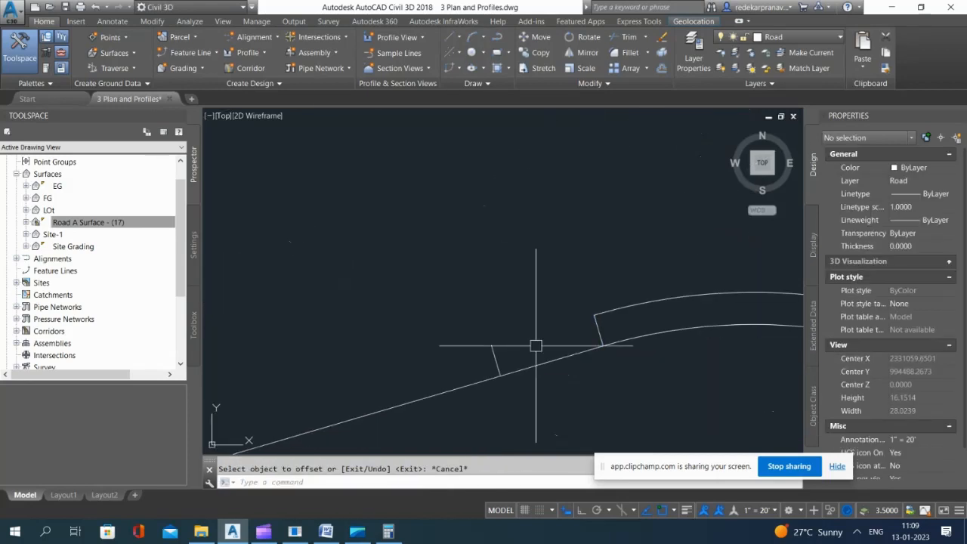
Step: Draw a 5-unit polyline between the south-side offset connector's free end and the northeast bulb's inner curb end
text(pl)
key(Return)
click(491, 345)
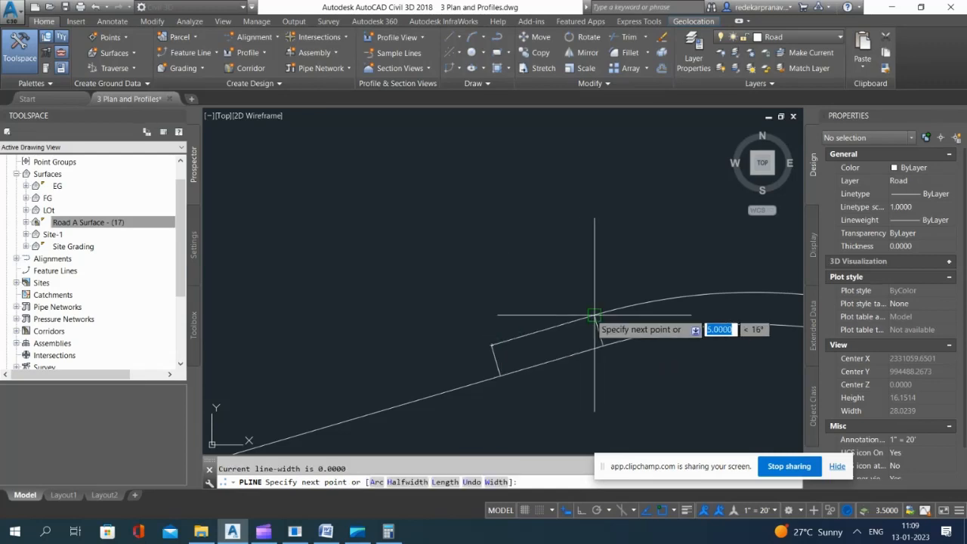
click(594, 314)
key(Return)
Step: Draw a straight polyline from the north-side offset connector's free end to the northeast bulb's inner curb end
scroll(557, 415, down, 7)
scroll(547, 323, up, 5)
key(Return)
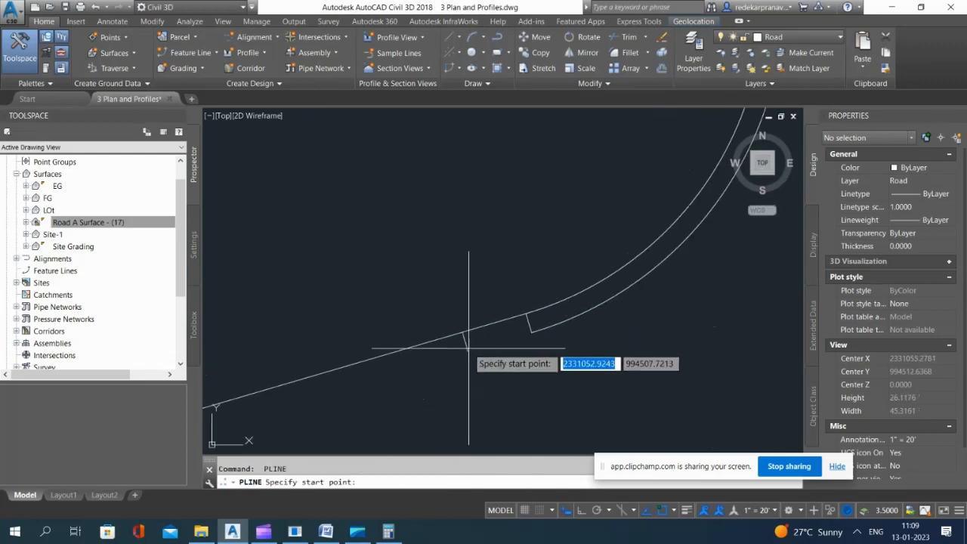
click(468, 351)
click(531, 333)
key(Return)
Step: Delete the four short connectors on both sides of the road at the northeast bulb
click(513, 279)
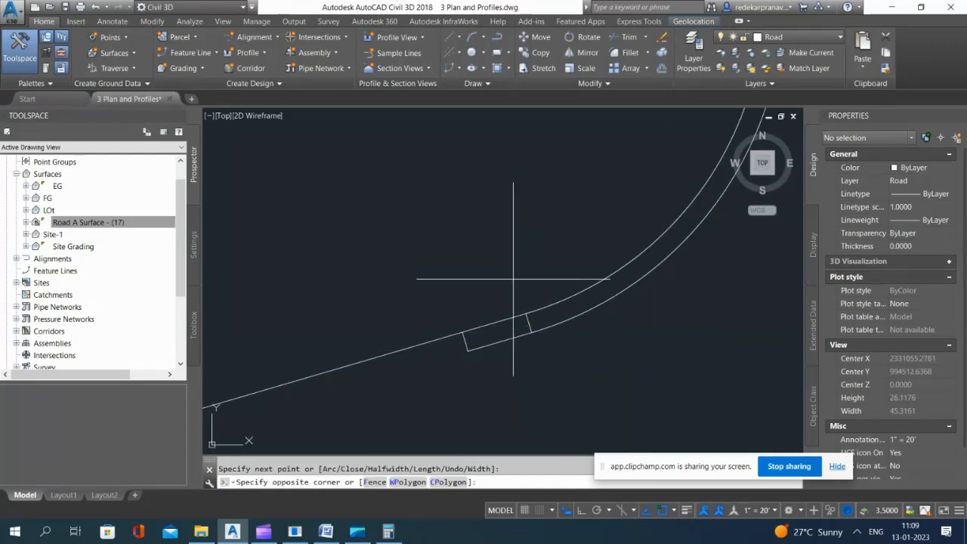
click(561, 355)
click(441, 308)
click(491, 382)
scroll(442, 216, down, 5)
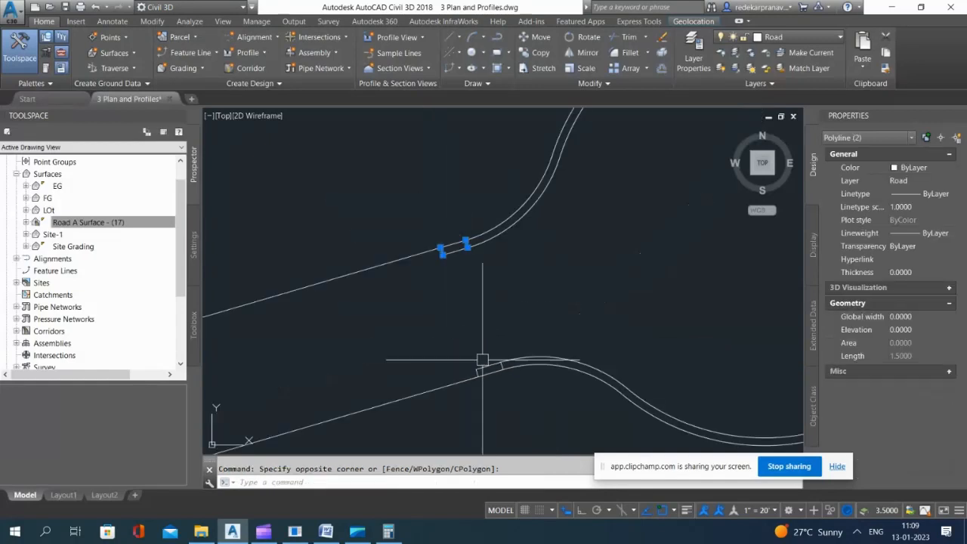
scroll(462, 363, up, 7)
click(467, 373)
click(524, 441)
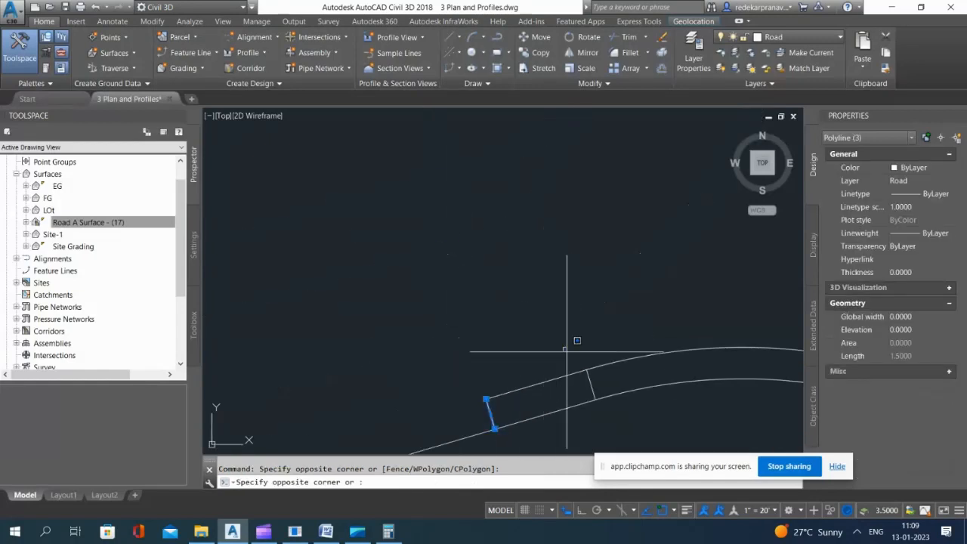
click(610, 400)
key(Delete)
Step: Join both straight extensions to the northeast bulb's inner curb polyline
click(596, 388)
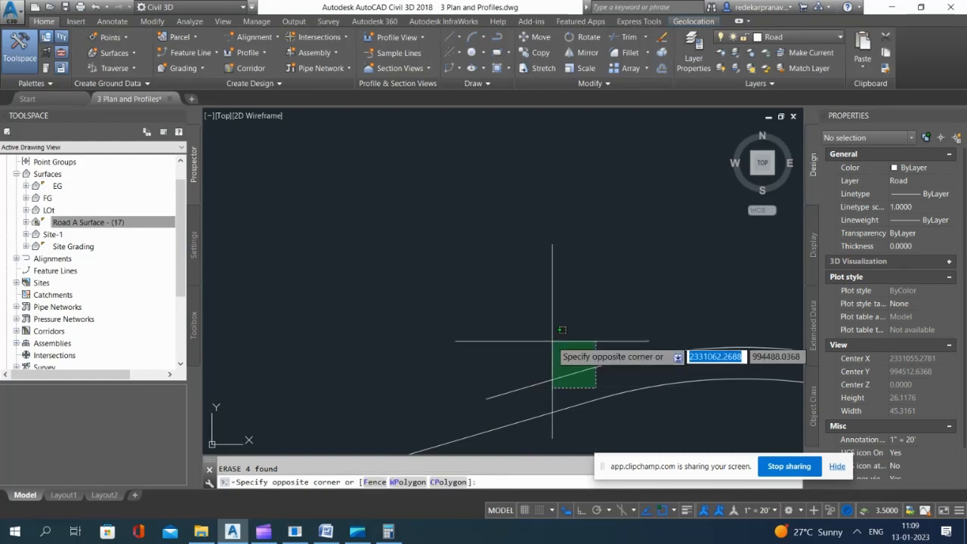
click(553, 341)
scroll(550, 234, up, 5)
click(550, 243)
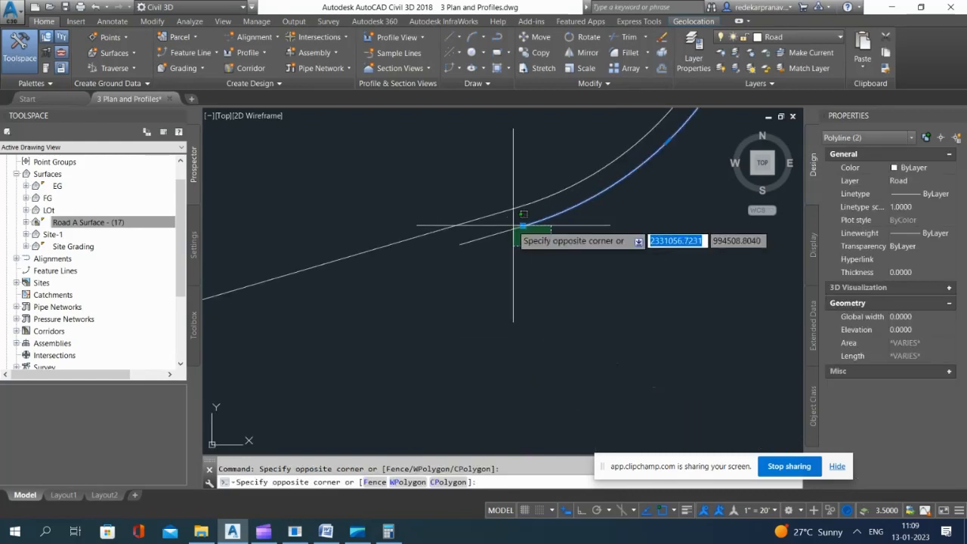
click(511, 225)
text(j)
key(Return)
Step: End the Road layer isolation to restore all the other layers
scroll(518, 219, down, 6)
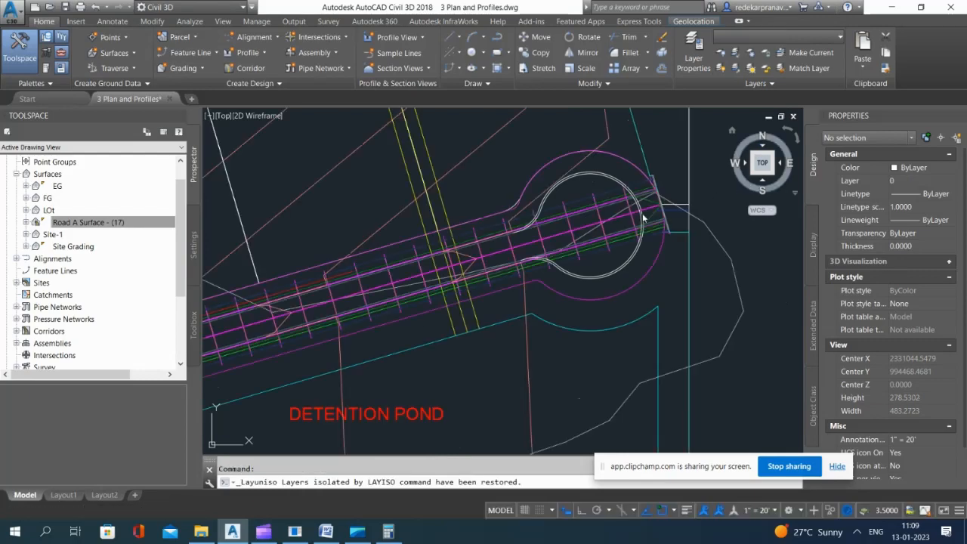
scroll(555, 198, down, 8)
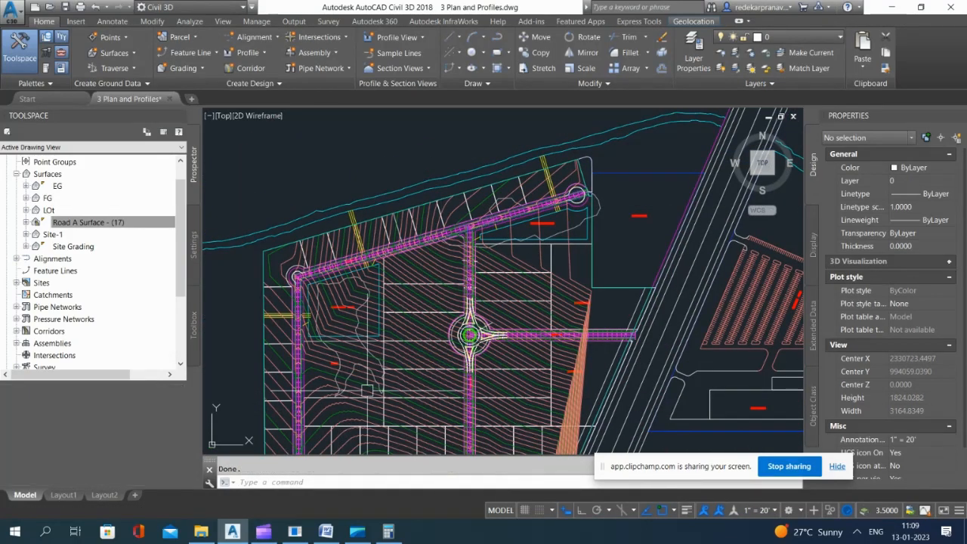
Step: Start an alignment from objects using the southwest bulb's curb polyline and reverse its direction
scroll(370, 409, up, 3)
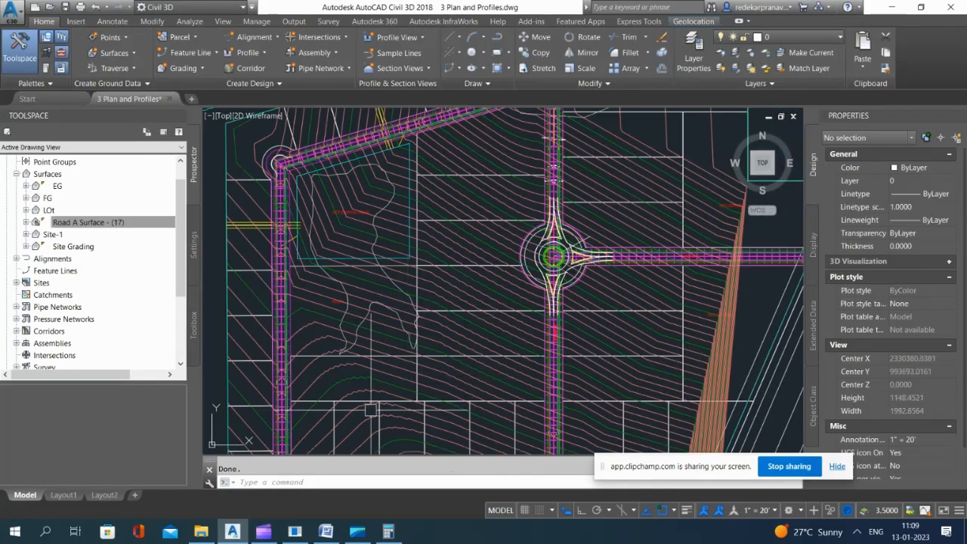
scroll(348, 226, up, 8)
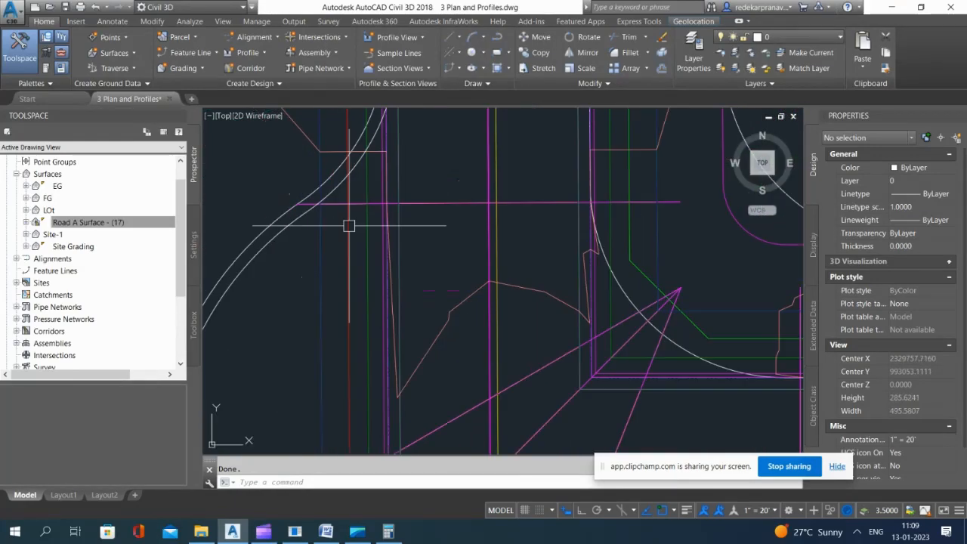
scroll(372, 204, down, 10)
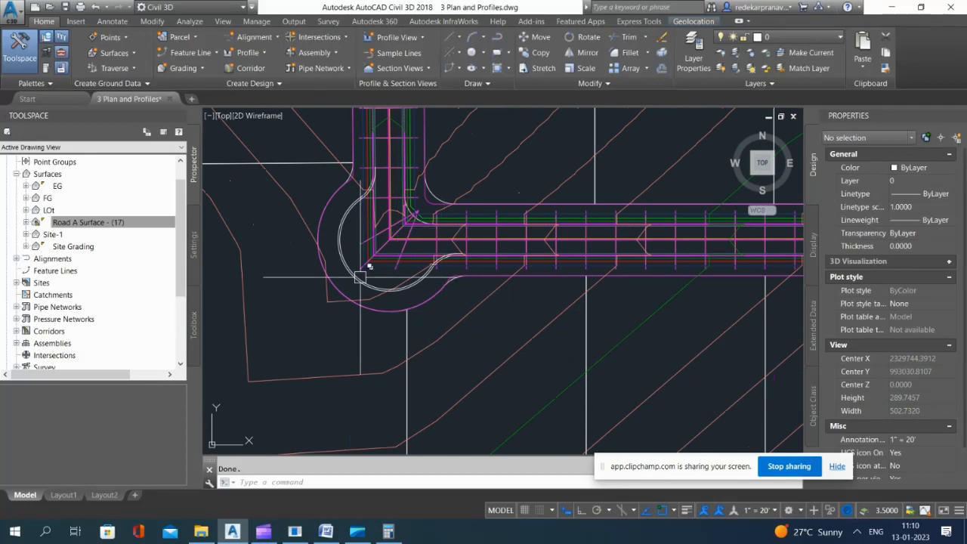
scroll(442, 338, down, 7)
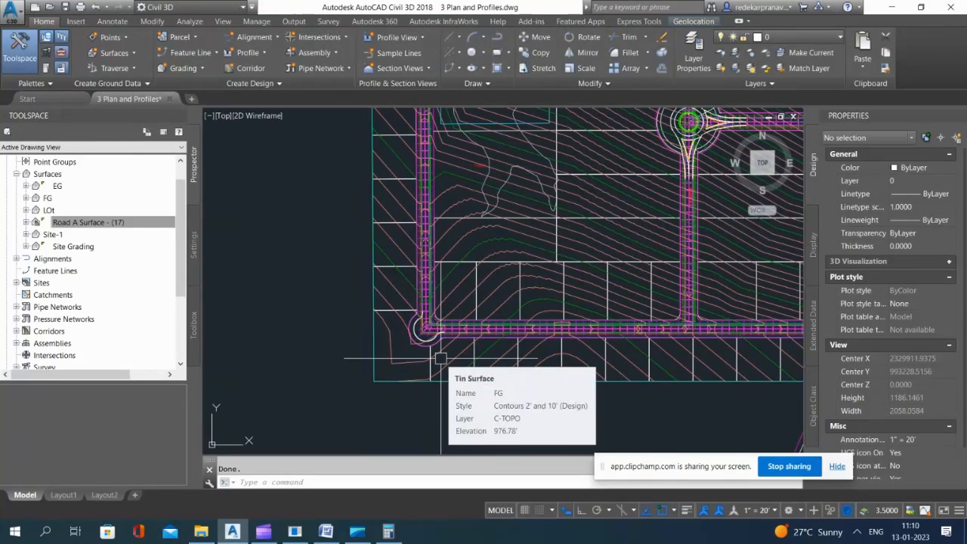
scroll(428, 327, up, 7)
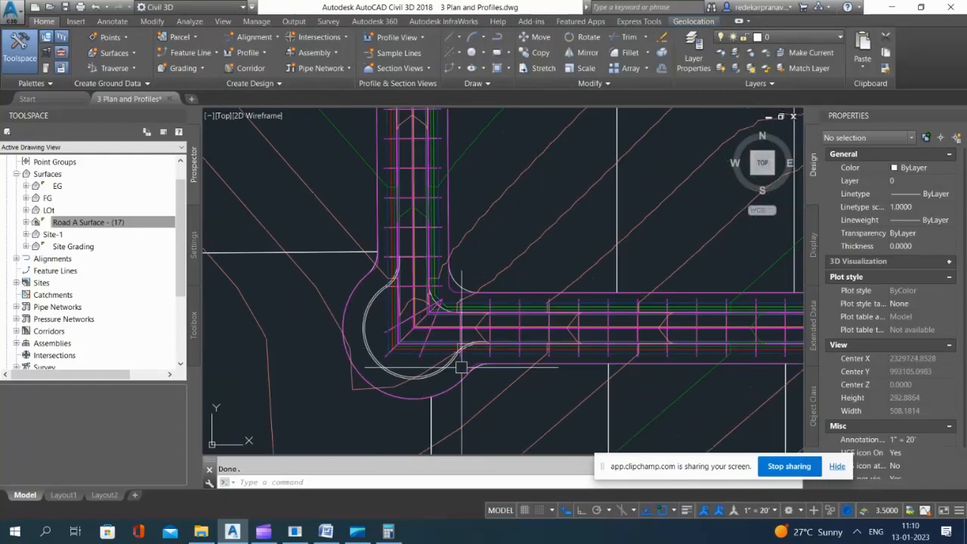
click(254, 37)
click(302, 110)
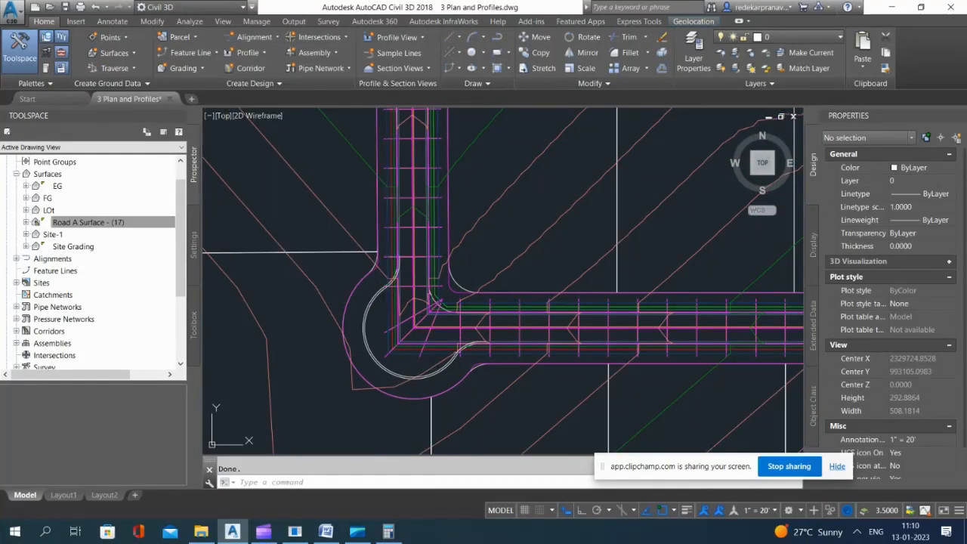
scroll(374, 298, up, 6)
click(384, 309)
scroll(321, 233, down, 4)
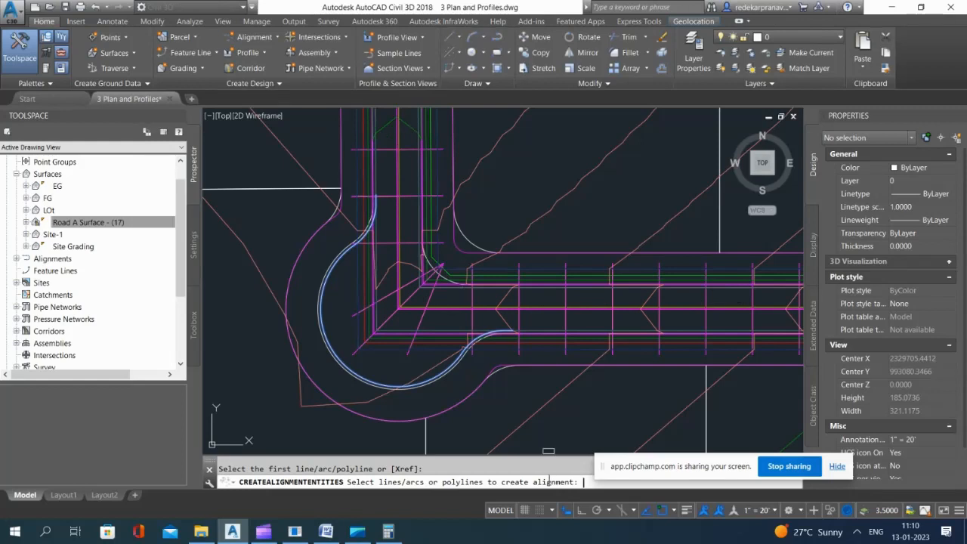
key(Return)
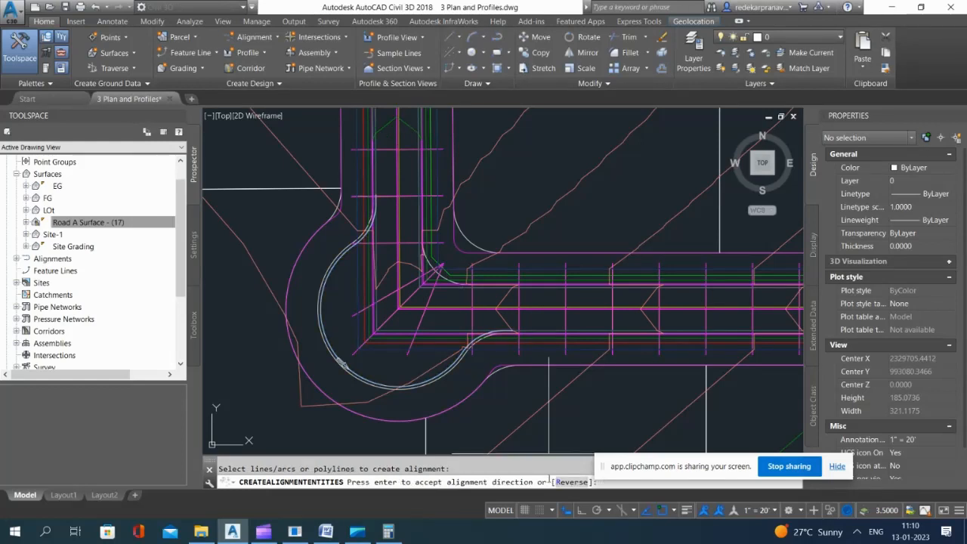
text(r)
key(Return)
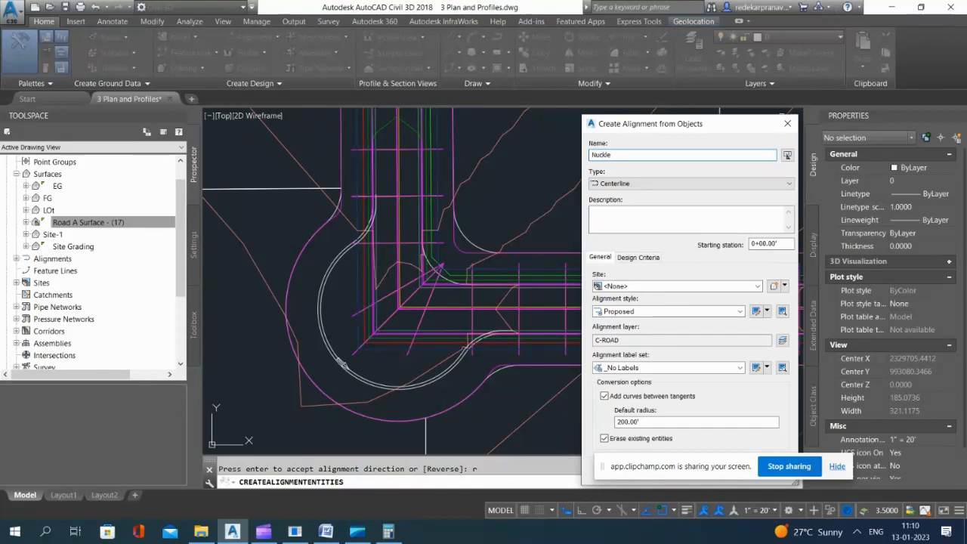
Step: Create the southwest alignment as Nuckle 1, without adding curves between tangents or erasing the existing entities
click(605, 396)
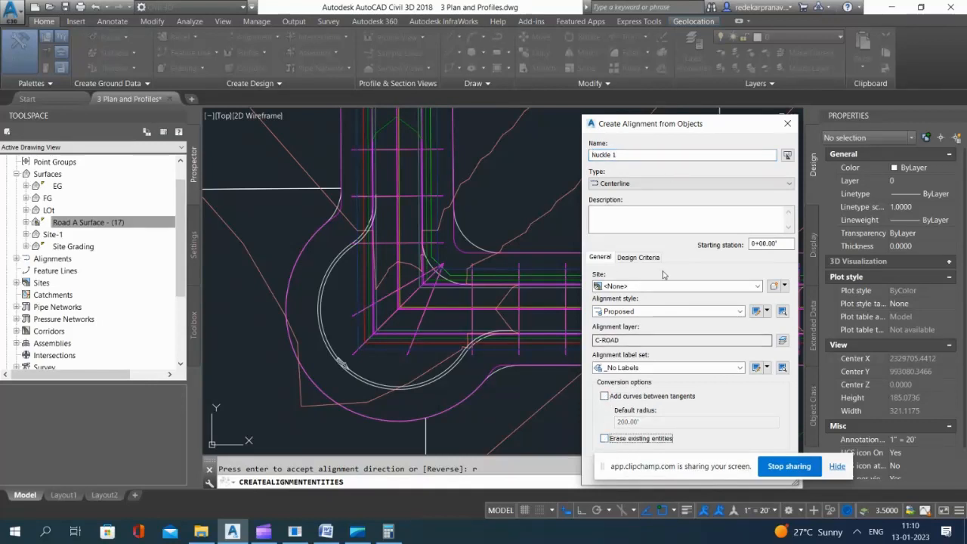
drag(770, 119, 487, 114)
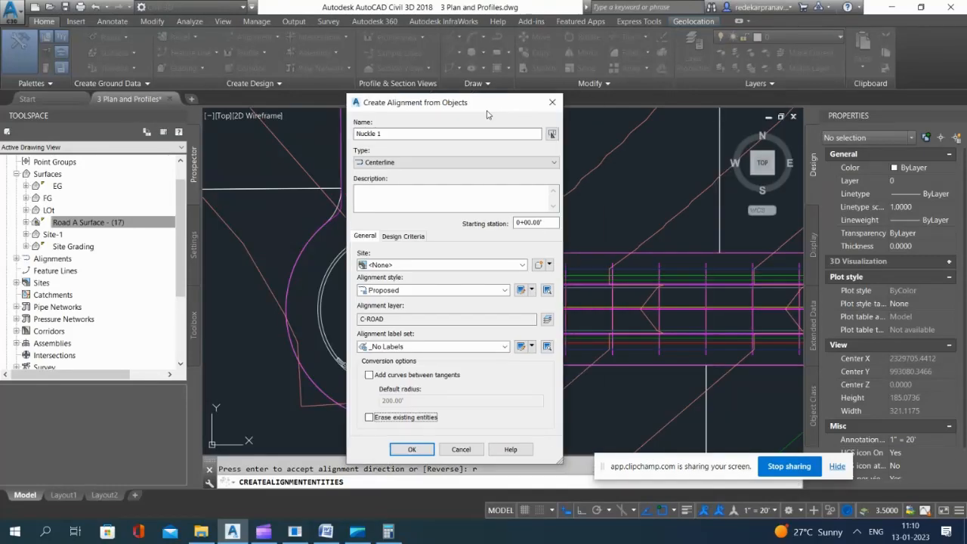
click(412, 450)
Step: Create a reversed alignment named Nuckle 2 from the northwest bulb's inner curb polyline, without adding curves or erasing existing entities
scroll(432, 410, down, 6)
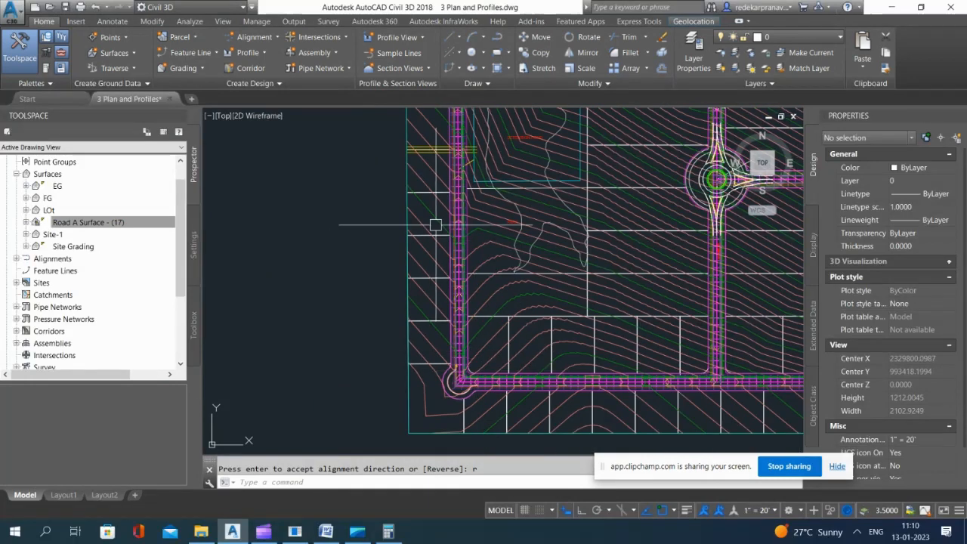
scroll(502, 247, down, 2)
scroll(509, 188, up, 8)
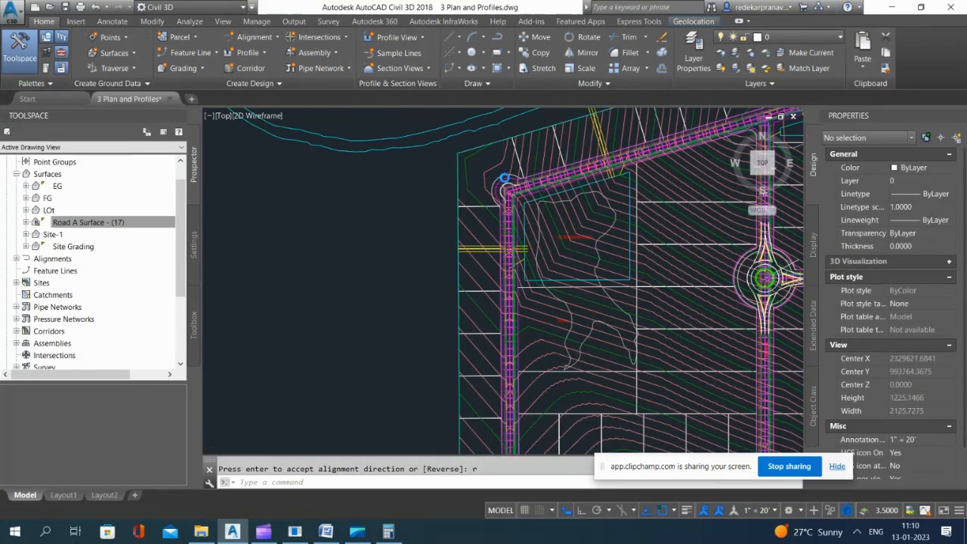
scroll(509, 193, up, 6)
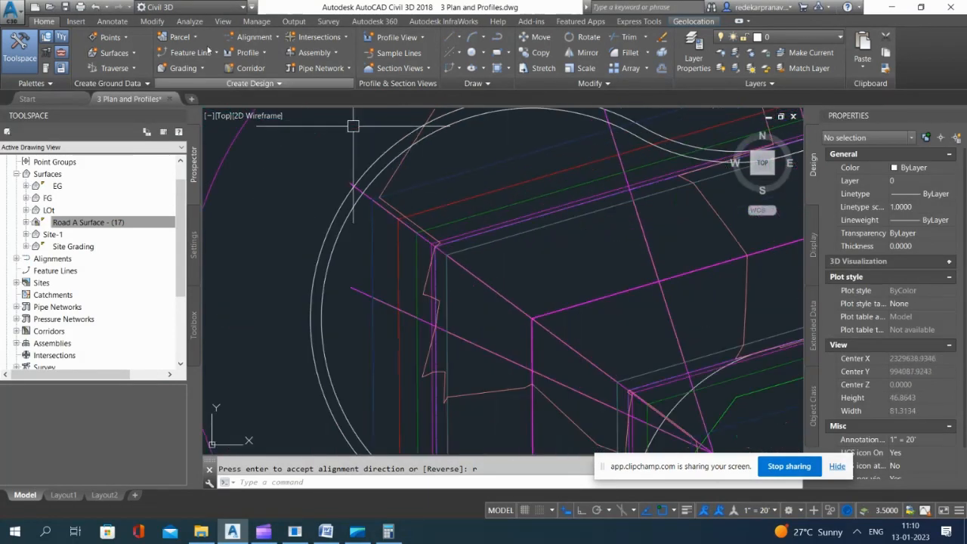
click(273, 37)
click(302, 101)
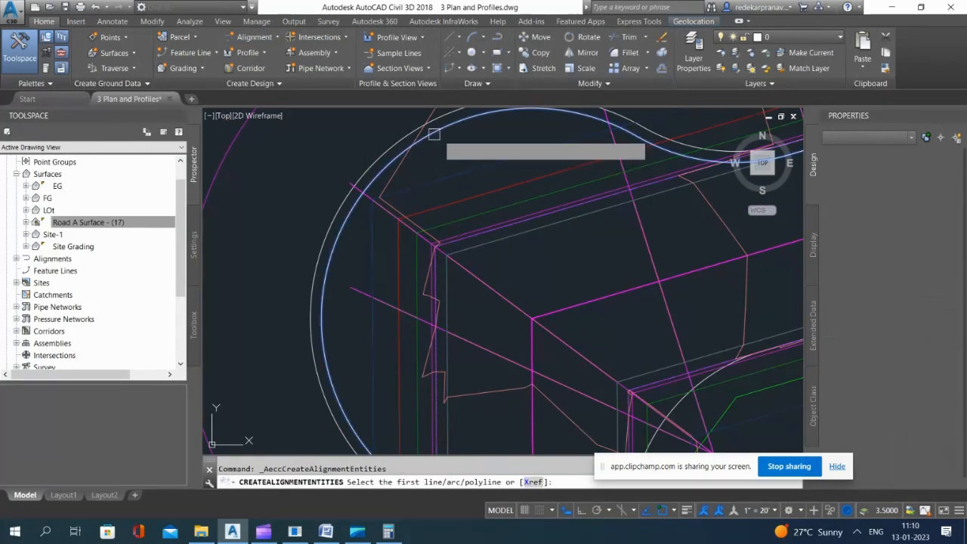
click(434, 135)
scroll(473, 201, down, 2)
scroll(500, 204, down, 2)
key(Return)
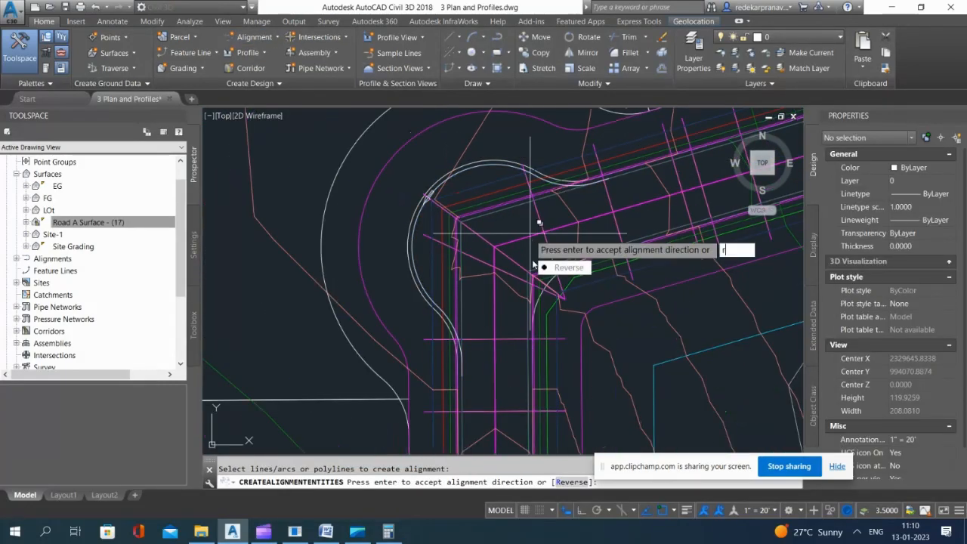
text(r)
key(Return)
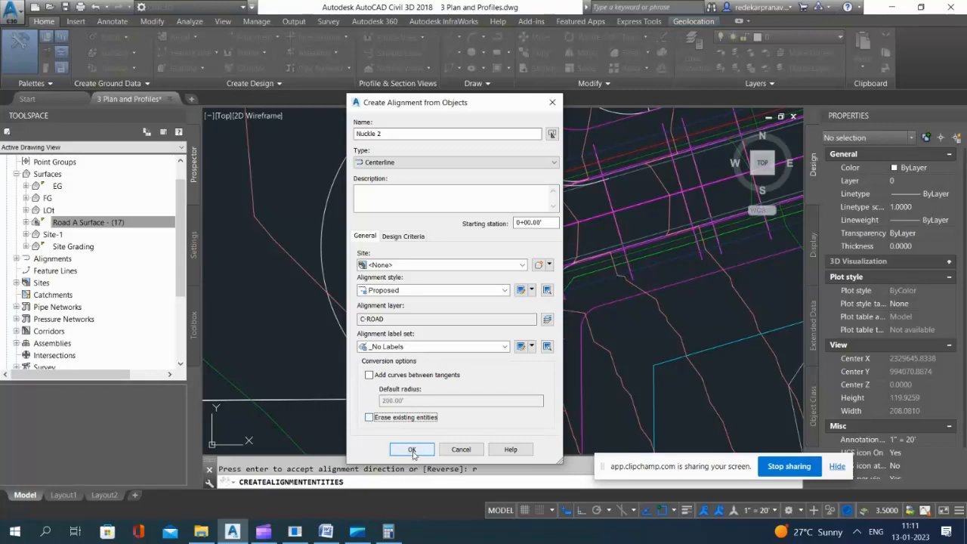
click(412, 450)
Step: Create an alignment named Cul-De-Sac from the northeast bulb's curb polyline, keeping its direction and without adding curves between tangents
scroll(518, 224, down, 5)
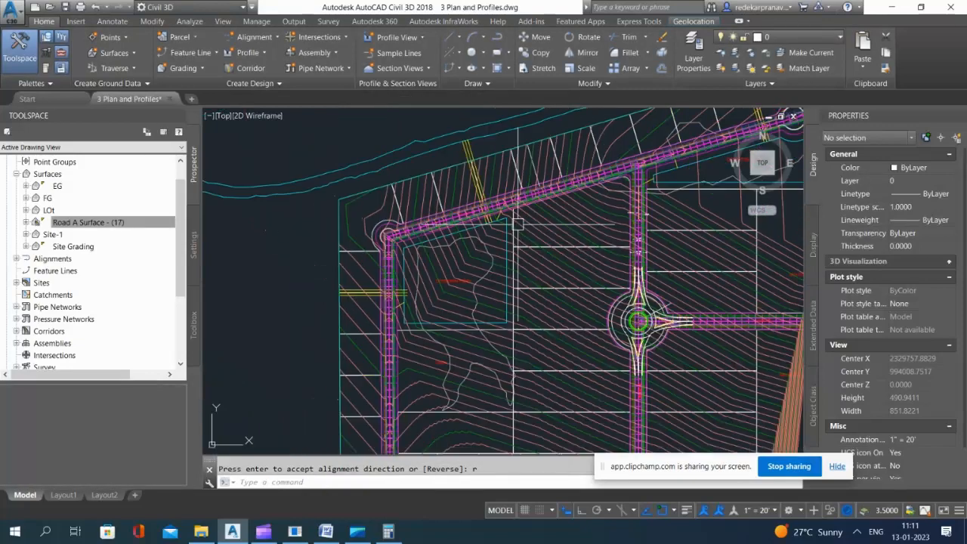
scroll(413, 238, down, 5)
scroll(508, 206, up, 10)
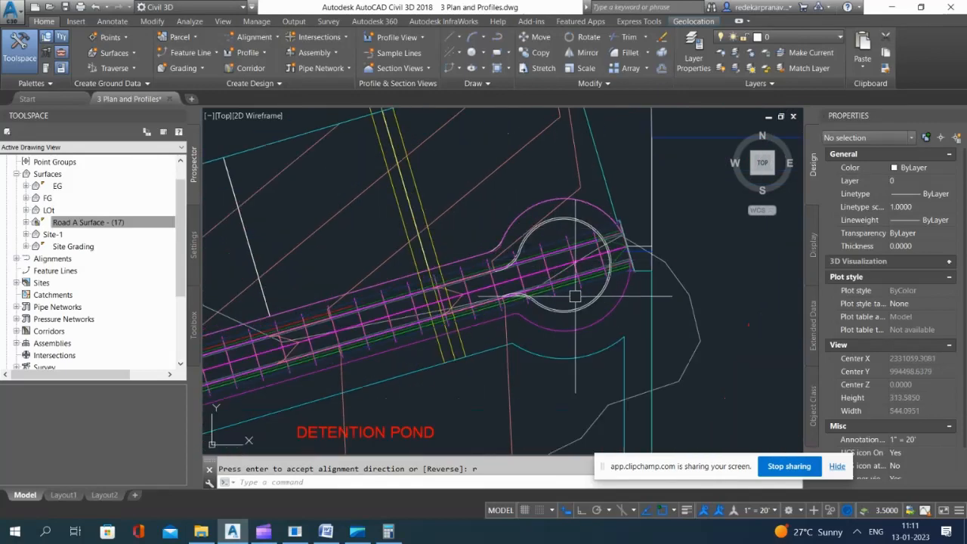
click(260, 38)
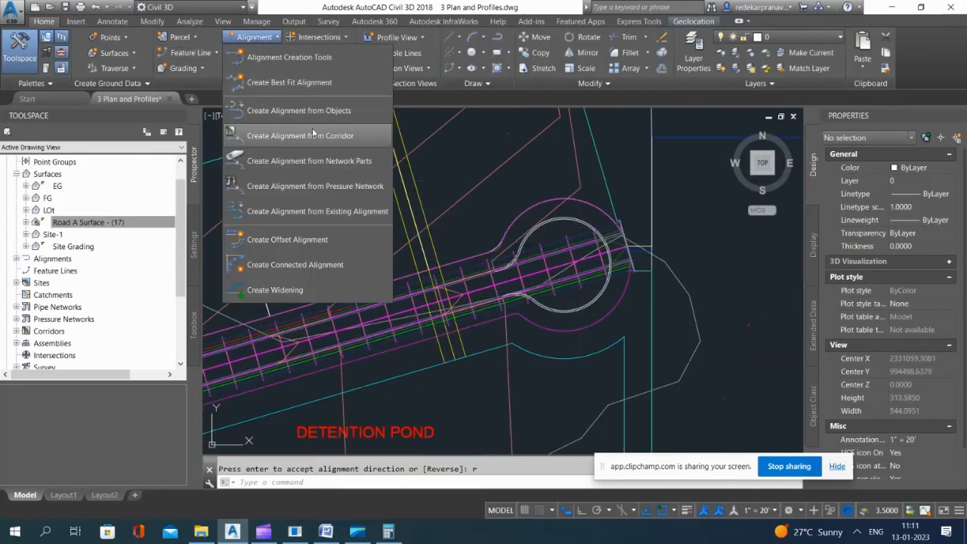
click(287, 103)
scroll(532, 246, up, 5)
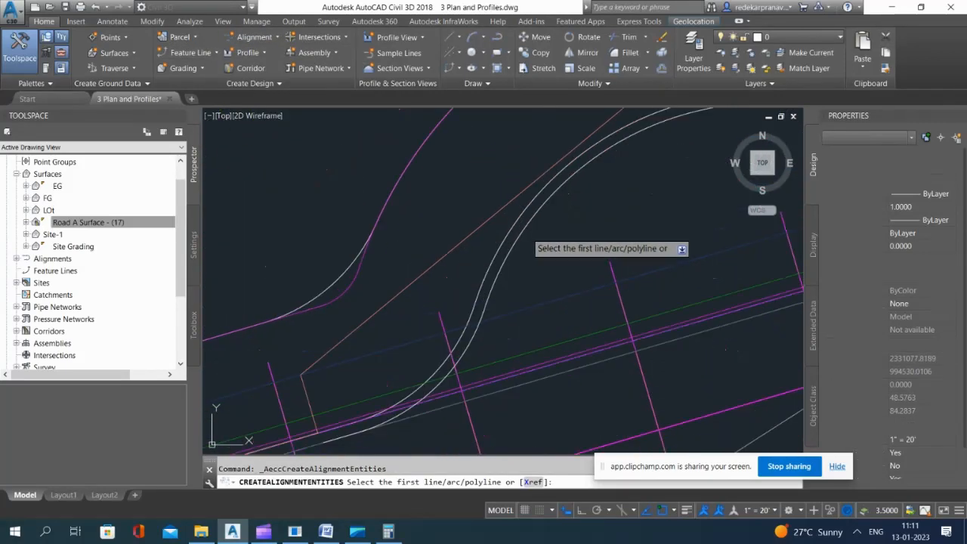
click(529, 245)
scroll(525, 234, down, 6)
key(Return)
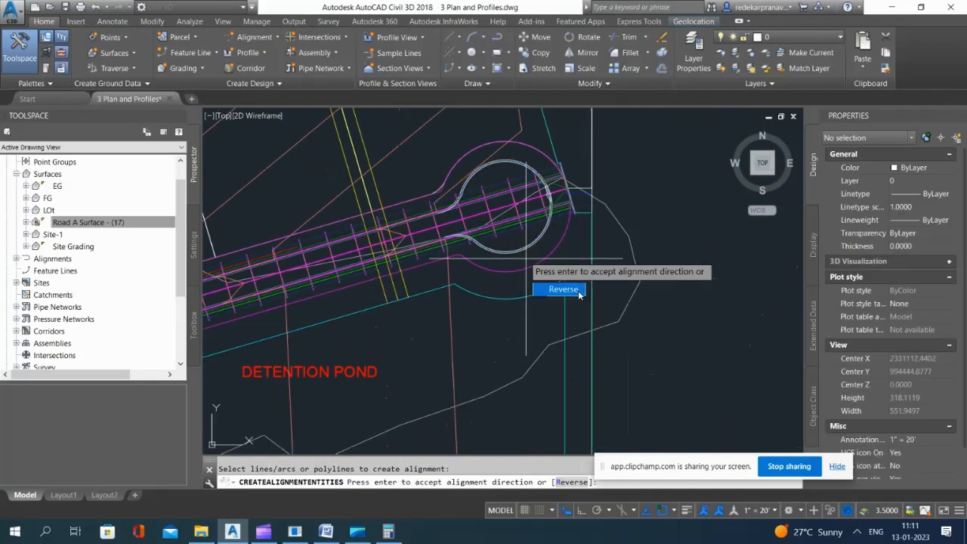
key(Return)
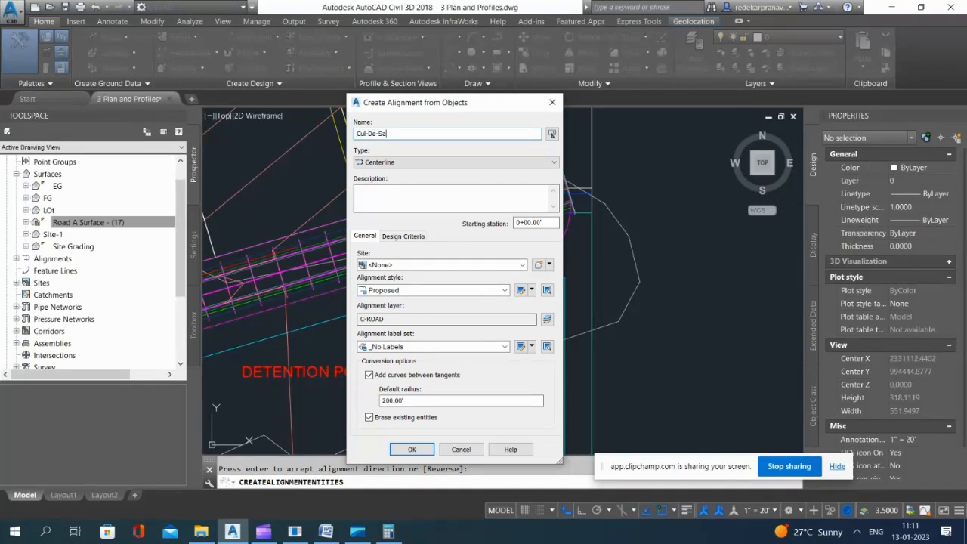
click(368, 375)
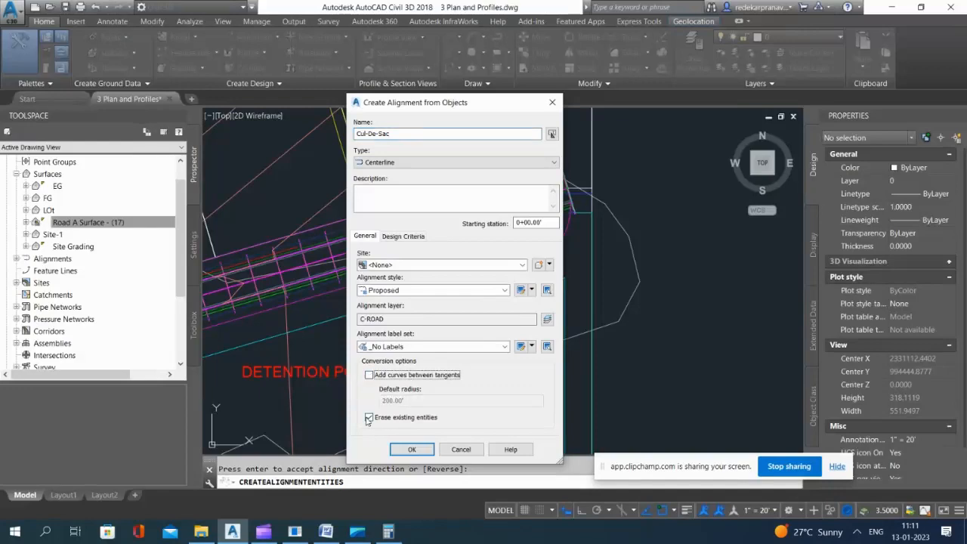
click(413, 450)
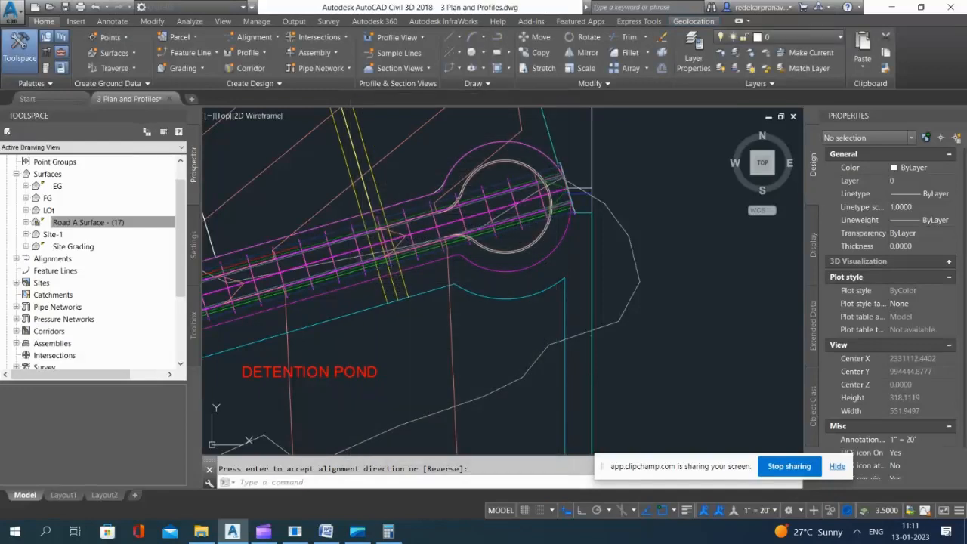
Step: Add surface profiles of EG and Road A Surface - (17) for the Nuckle 1 alignment to the profile list
scroll(451, 225, down, 5)
scroll(450, 225, down, 5)
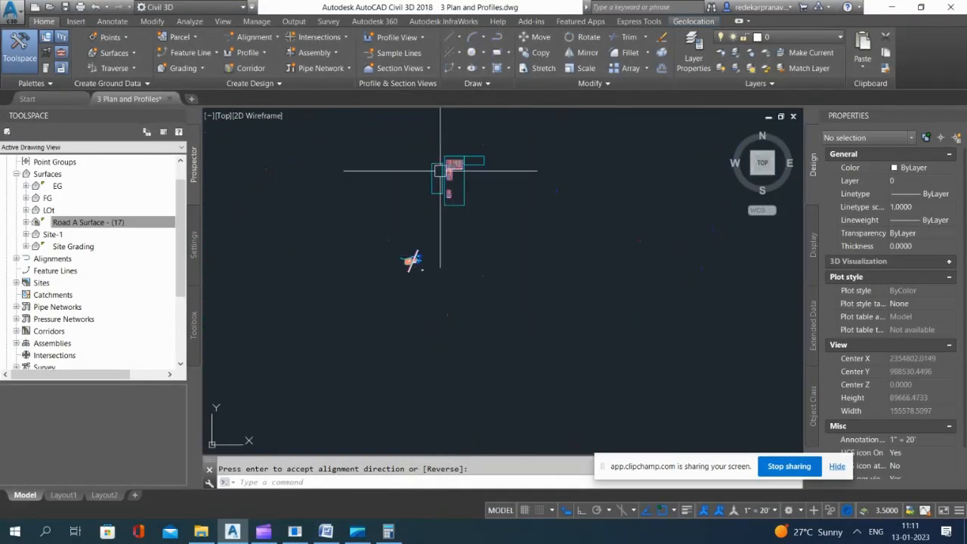
scroll(414, 119, up, 2)
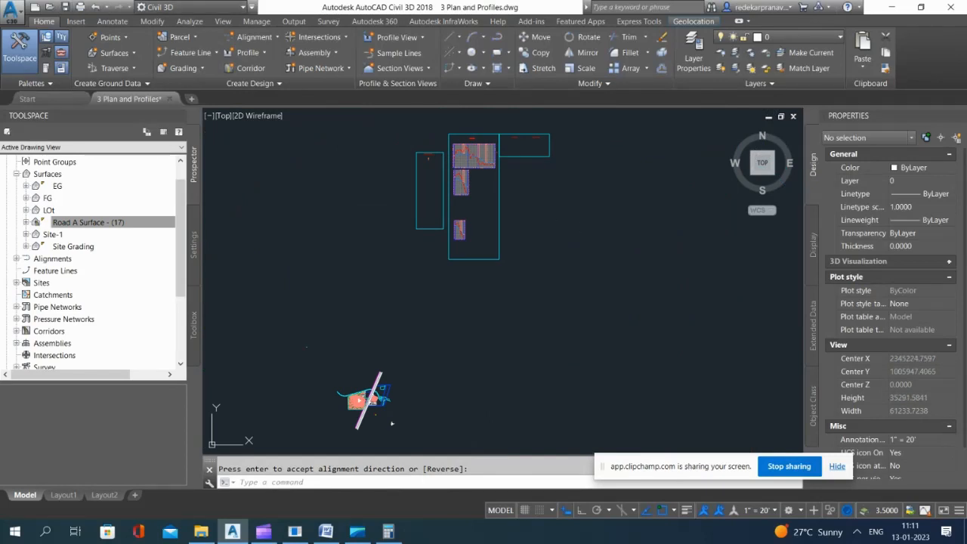
key(Return)
scroll(366, 414, up, 5)
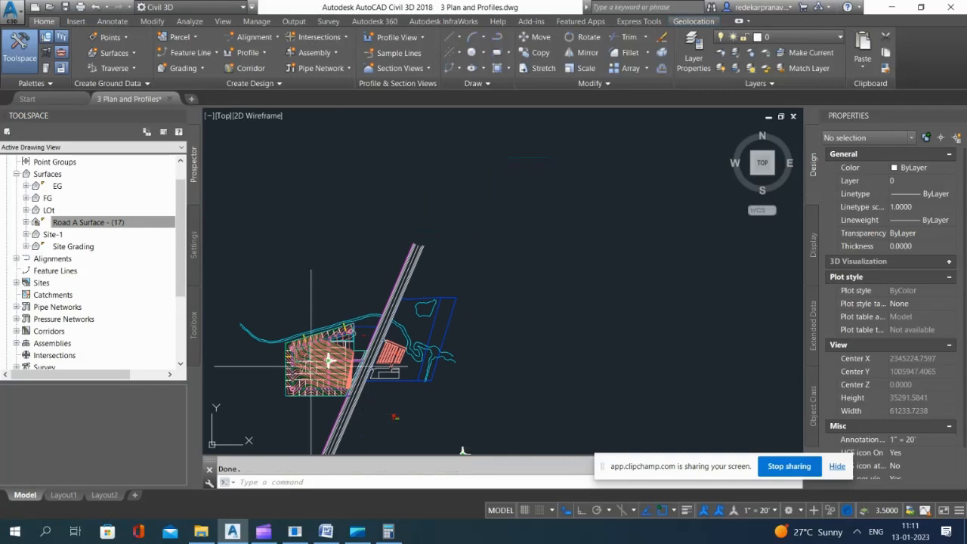
scroll(311, 366, up, 4)
scroll(446, 392, down, 6)
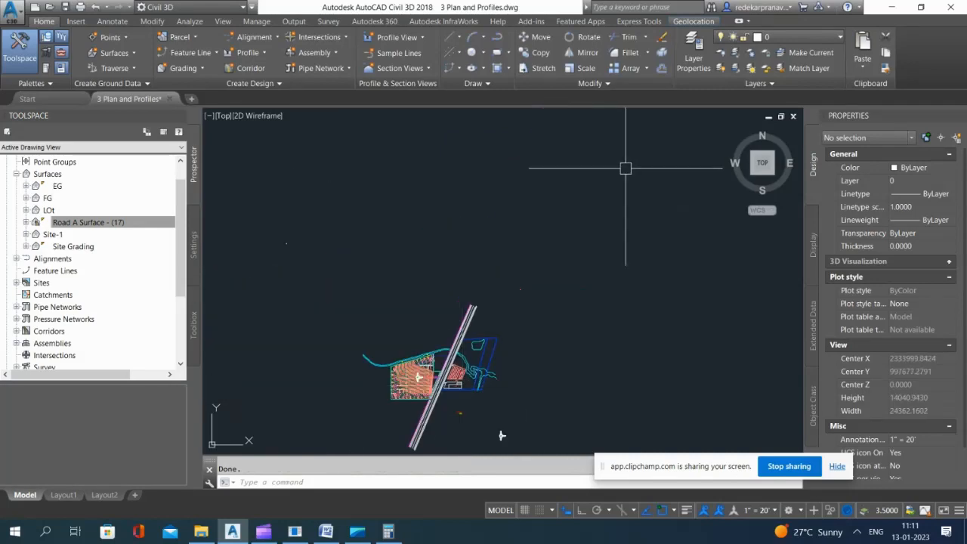
scroll(550, 271, down, 5)
scroll(582, 155, up, 5)
scroll(718, 118, up, 5)
scroll(458, 266, down, 5)
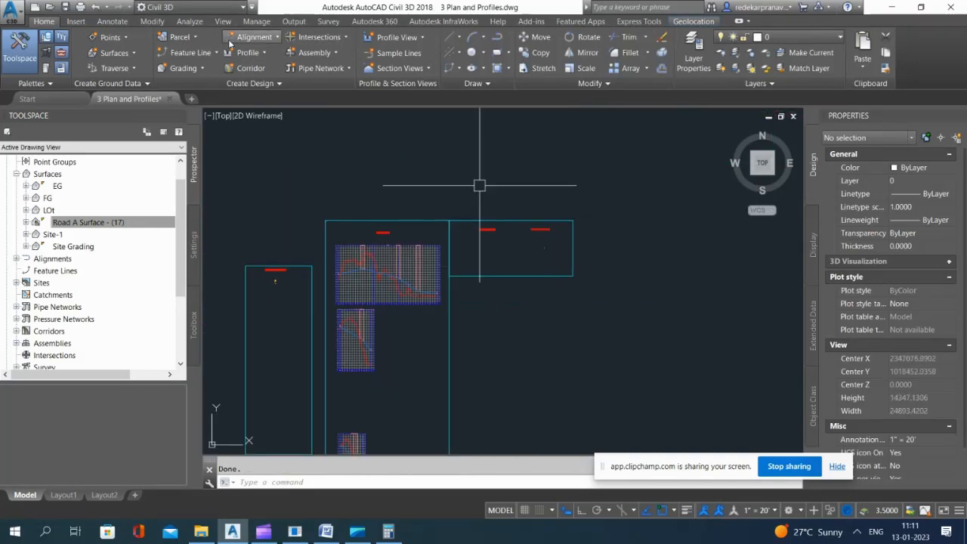
click(247, 52)
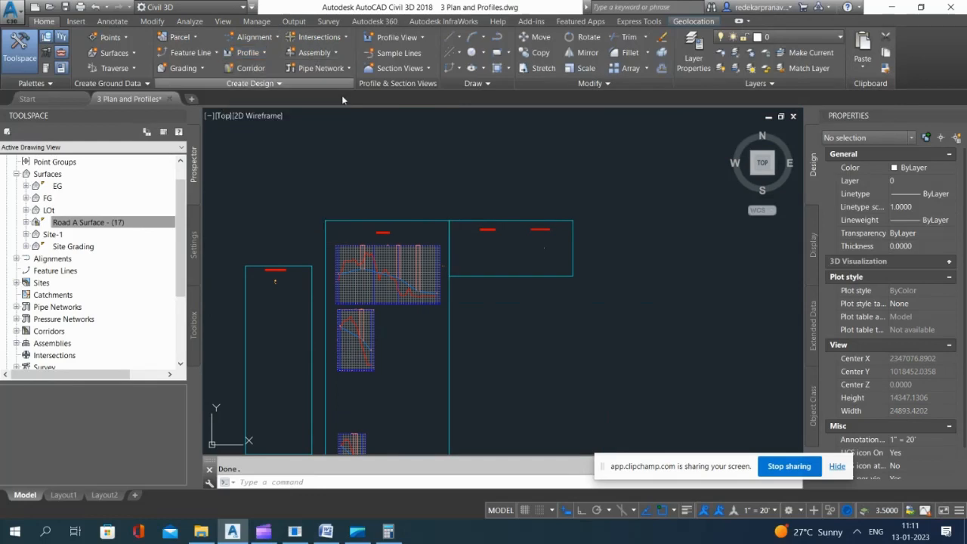
click(441, 188)
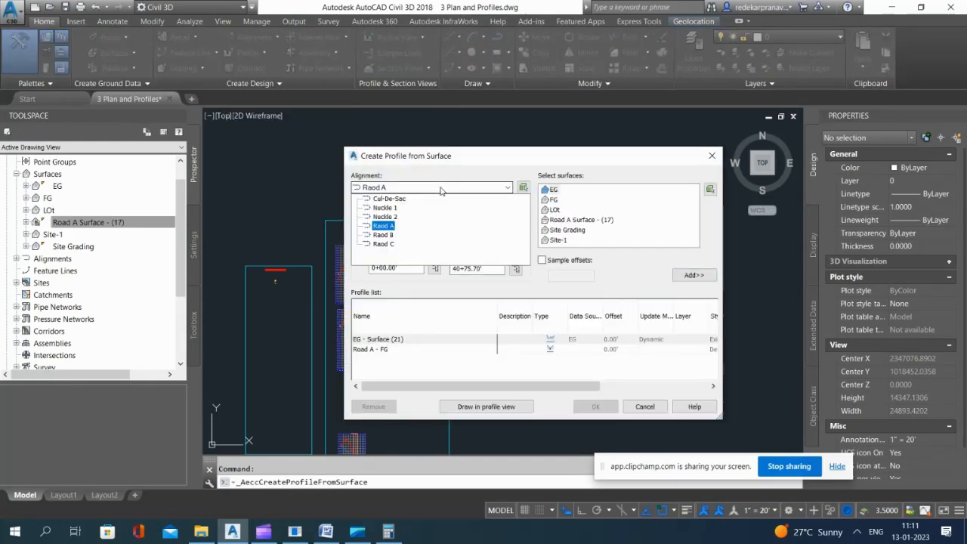
click(383, 207)
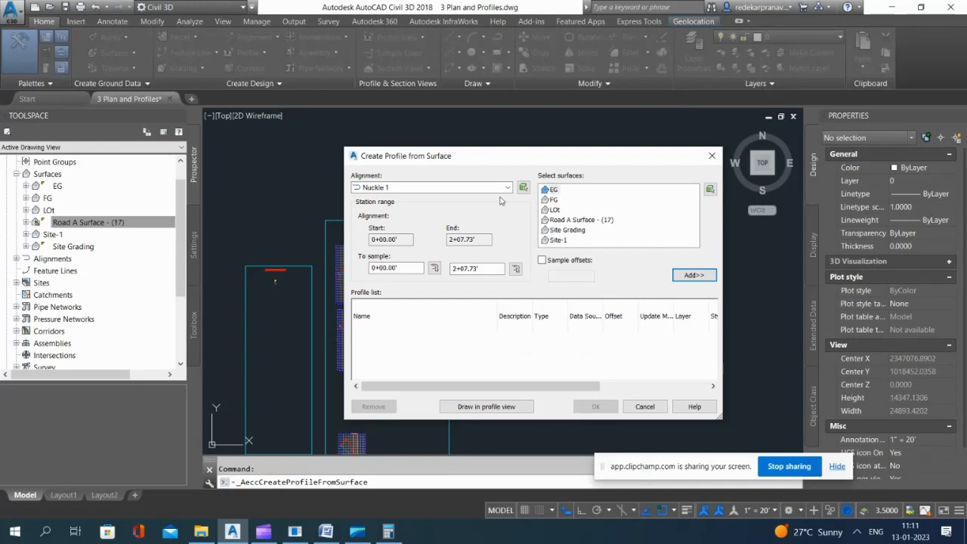
click(692, 278)
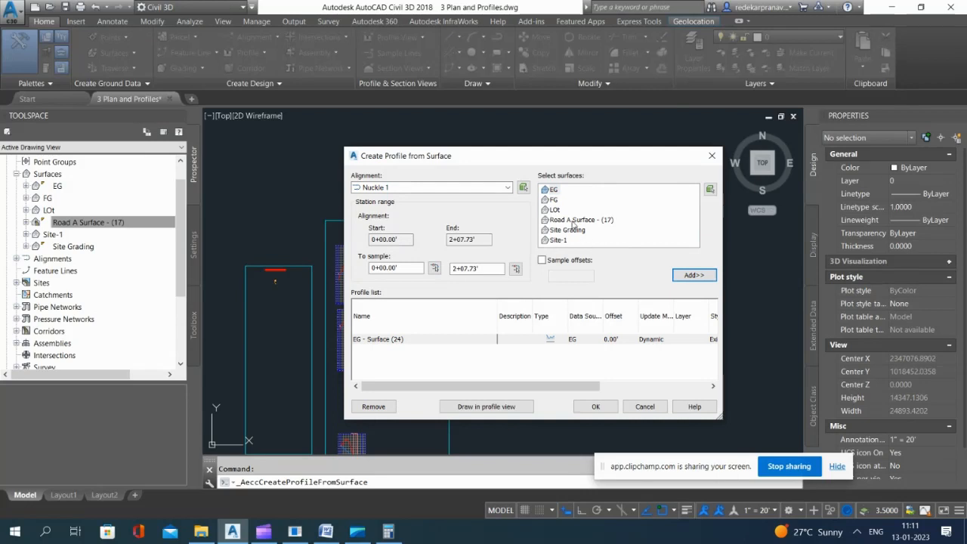
click(693, 276)
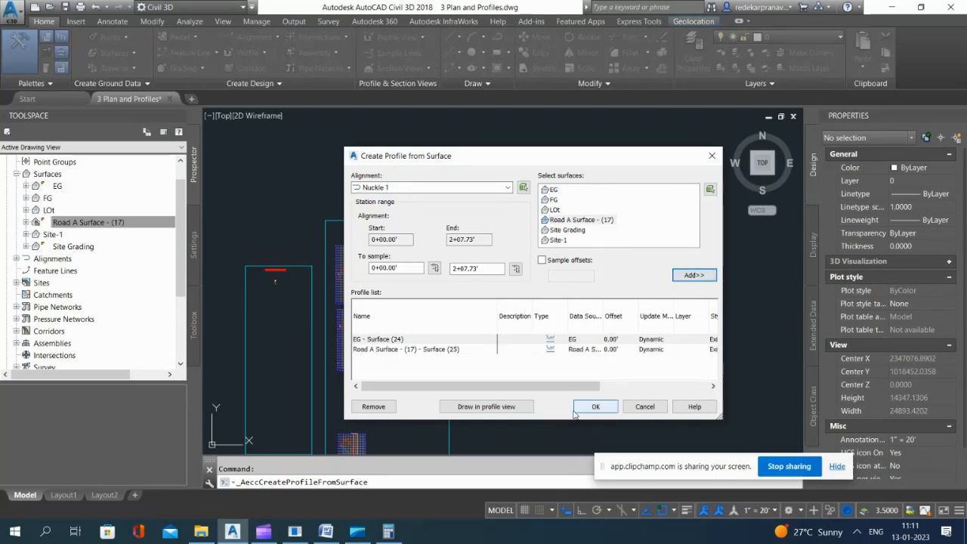
Step: Draw the Nuckle 1 surface profiles in a profile view with the default settings, placed below the nuckle profiles title
click(486, 407)
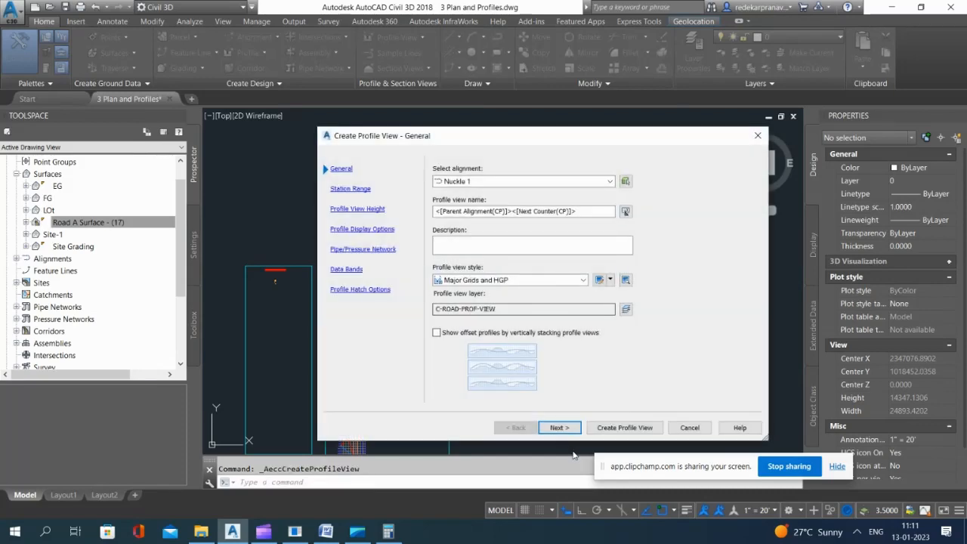
click(563, 428)
click(563, 428)
click(563, 429)
click(563, 428)
click(563, 428)
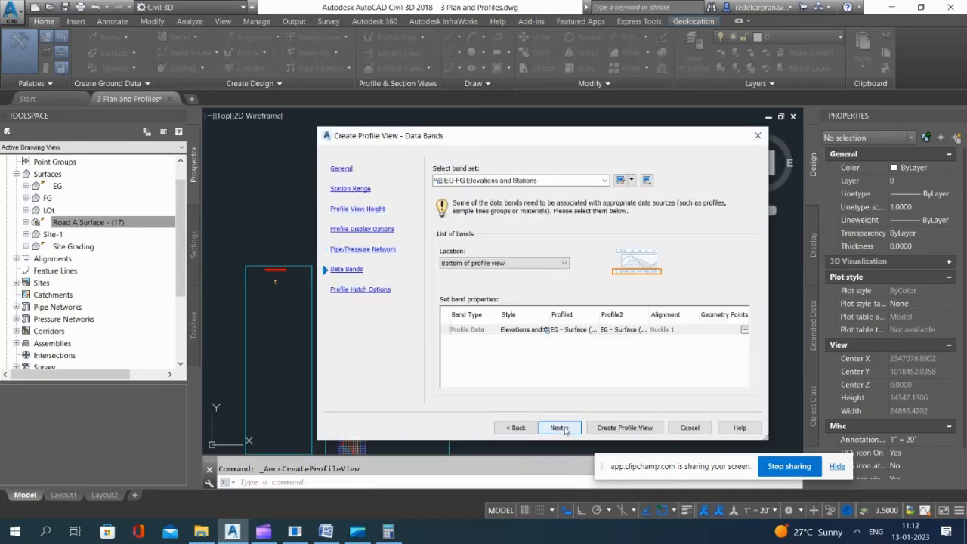
click(563, 428)
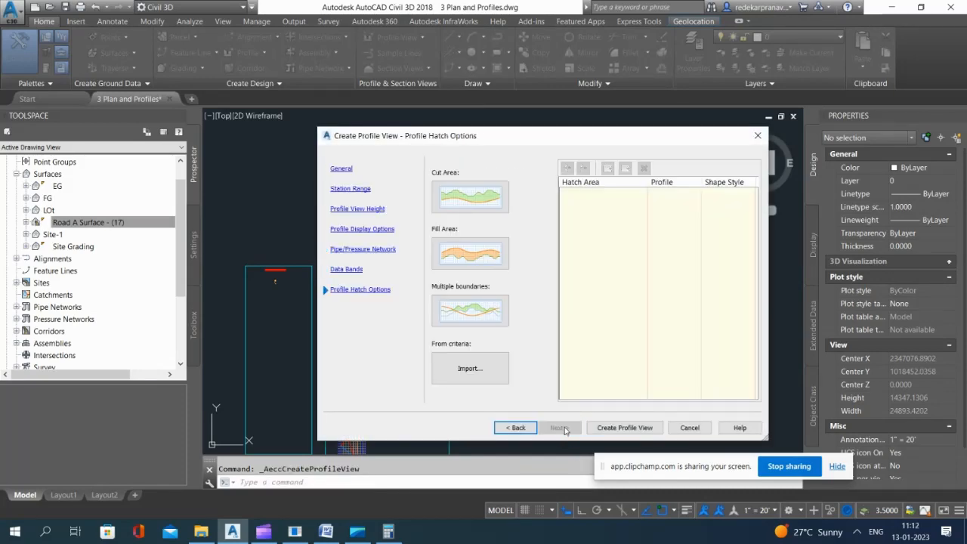
click(624, 428)
scroll(479, 277, up, 4)
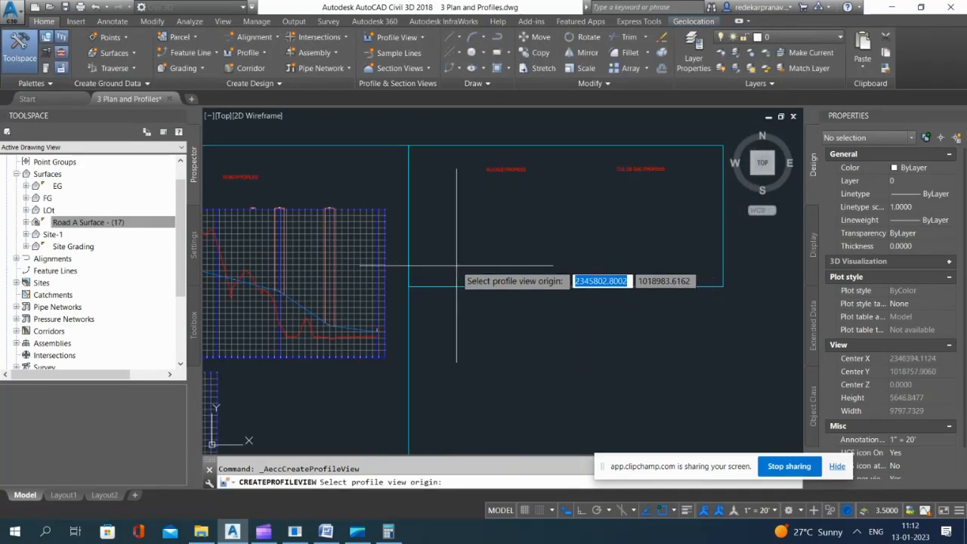
click(457, 264)
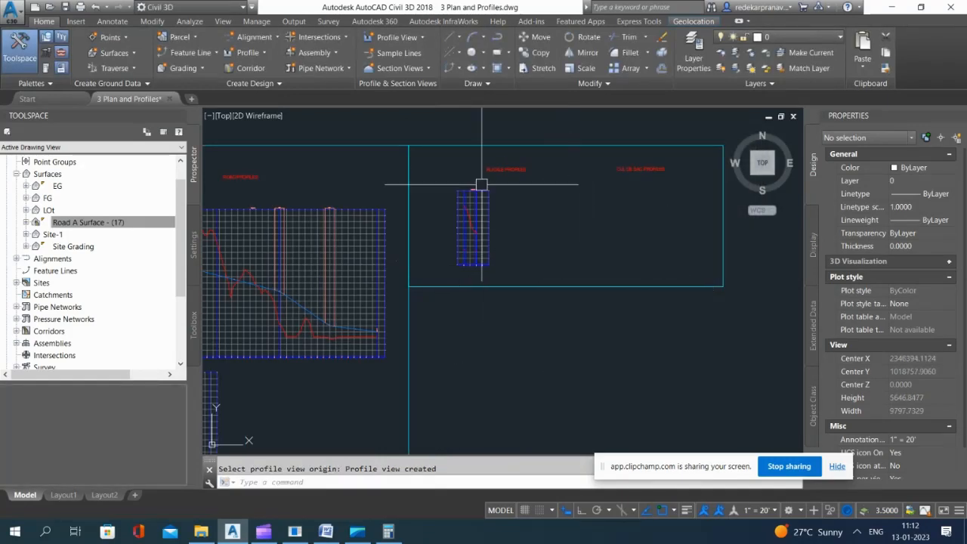
Step: Examine the surface profiles in the Nuckle 1 profile view and check that alignment's list of surface profiles
click(259, 56)
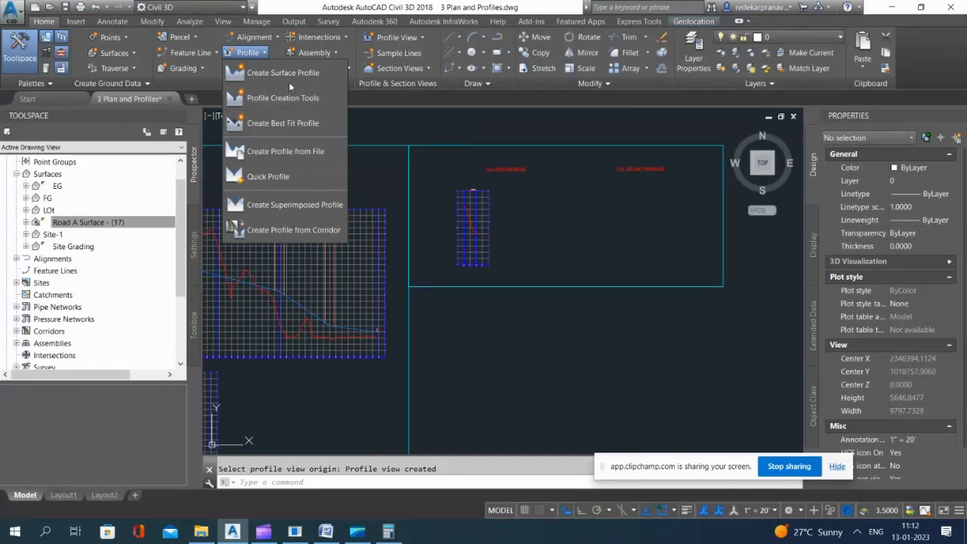
click(578, 218)
scroll(493, 212, up, 10)
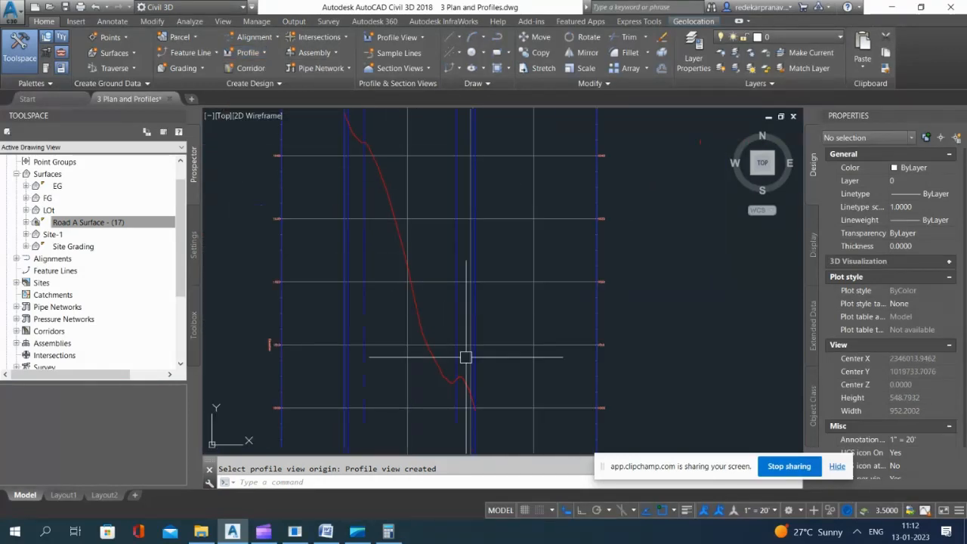
scroll(480, 394, down, 5)
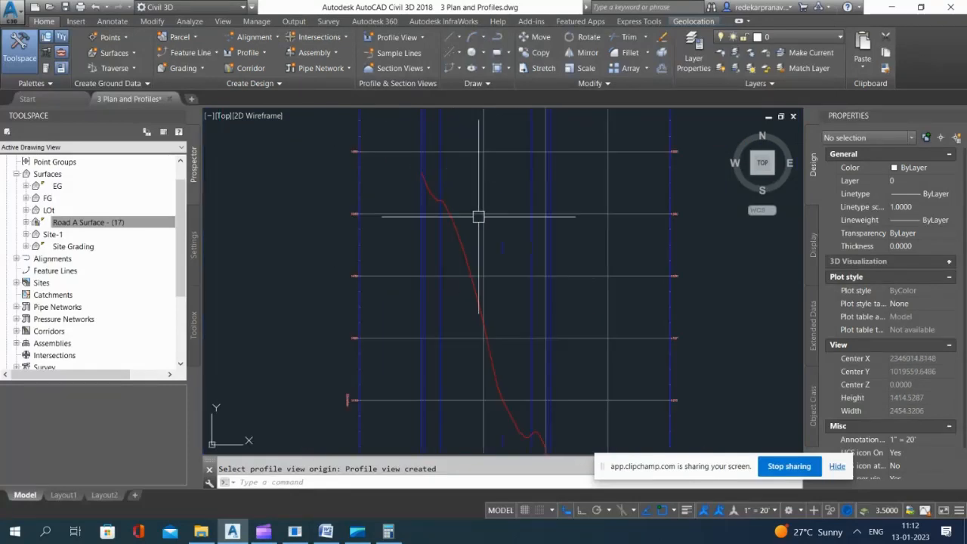
scroll(529, 259, down, 3)
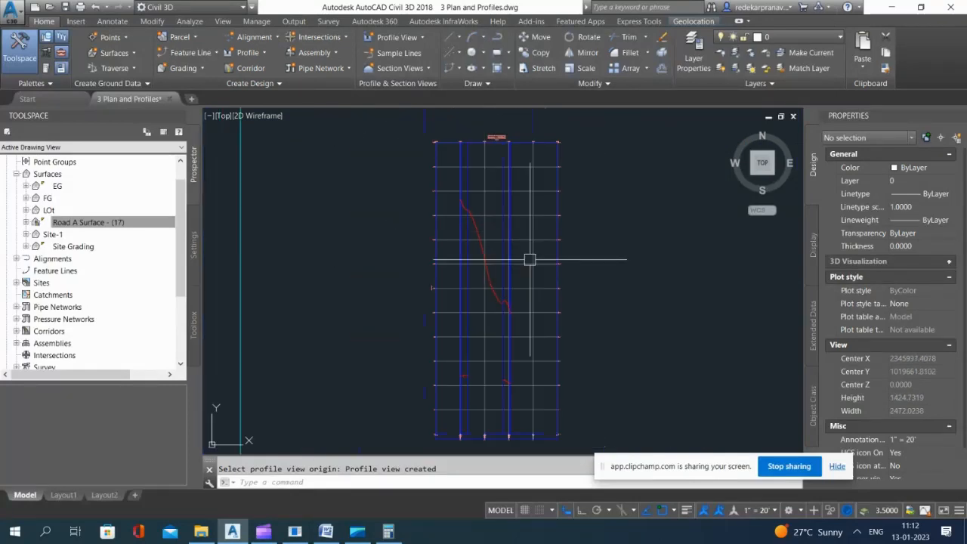
click(247, 52)
click(282, 98)
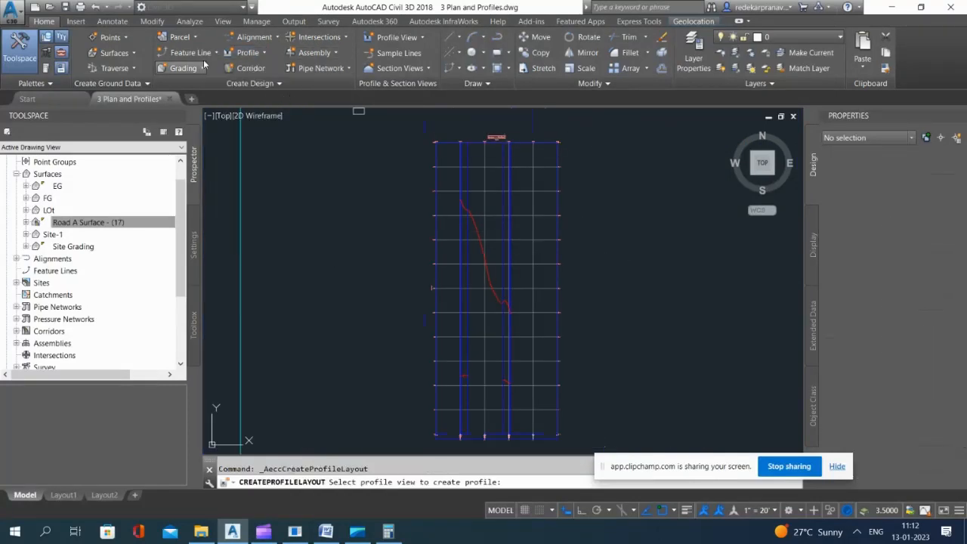
click(247, 52)
click(283, 74)
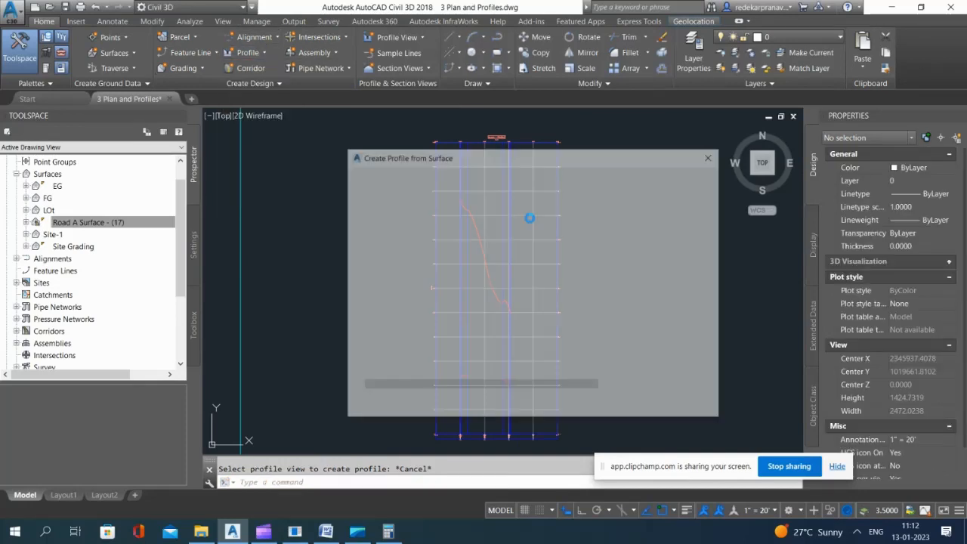
click(430, 187)
click(386, 208)
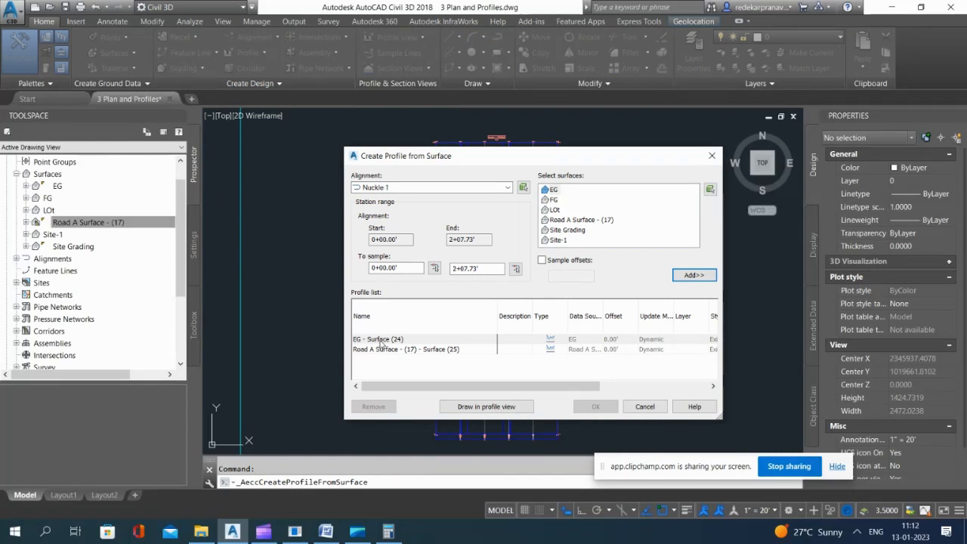
click(644, 407)
scroll(525, 219, down, 8)
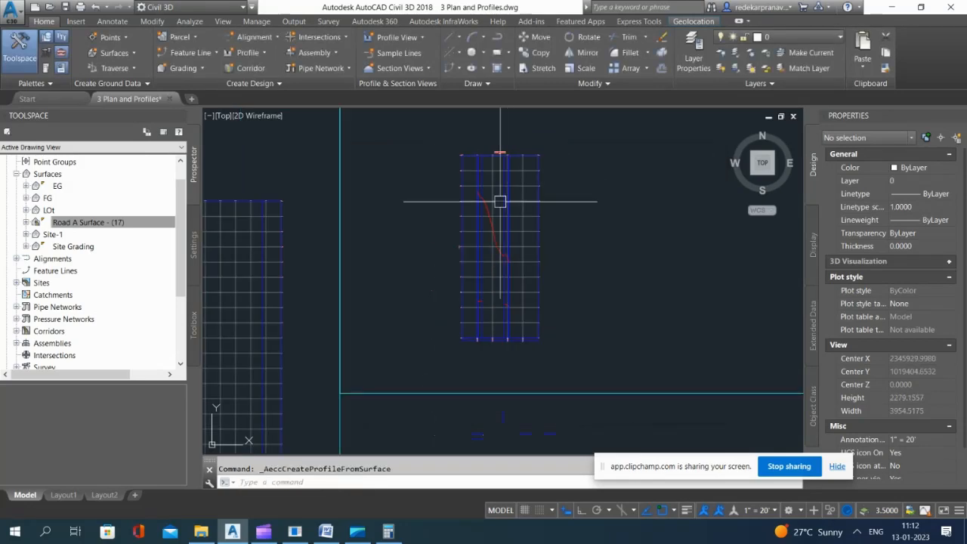
Step: Create surface profiles of EG and FG for the Nuckle 2 alignment without drawing a profile view
click(261, 53)
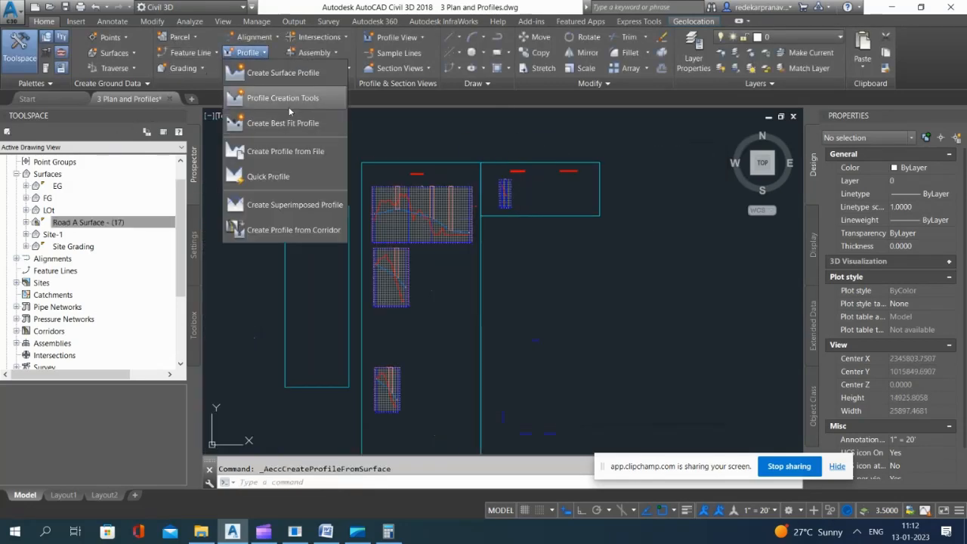
click(291, 70)
click(428, 187)
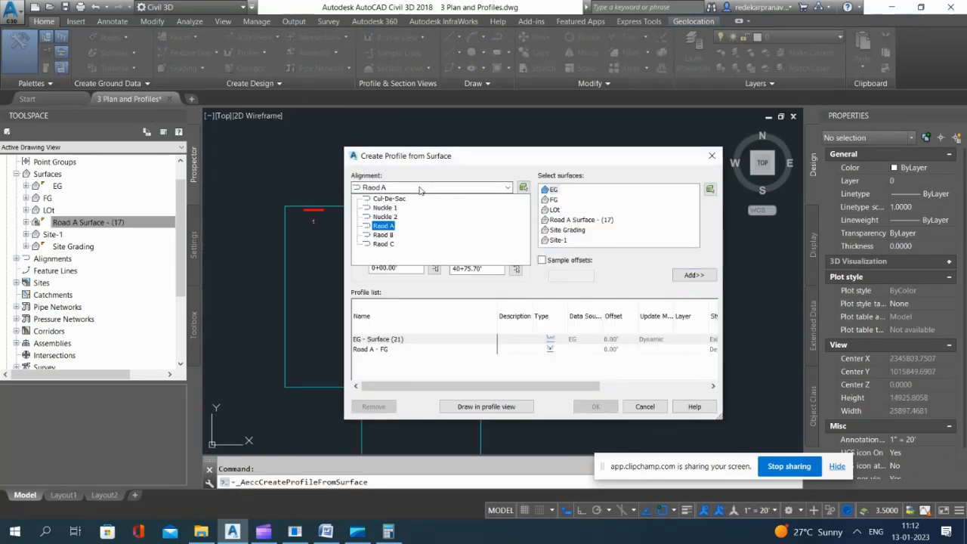
click(383, 221)
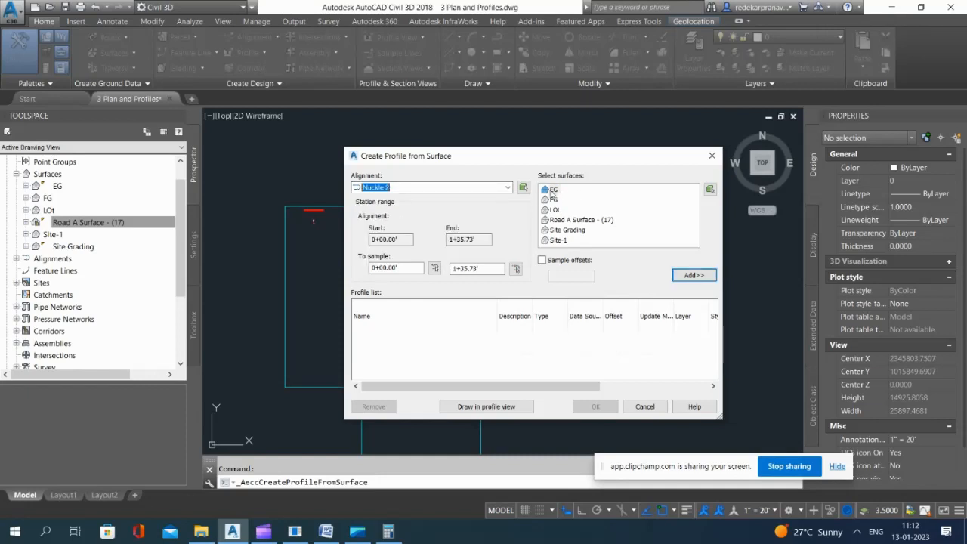
click(690, 276)
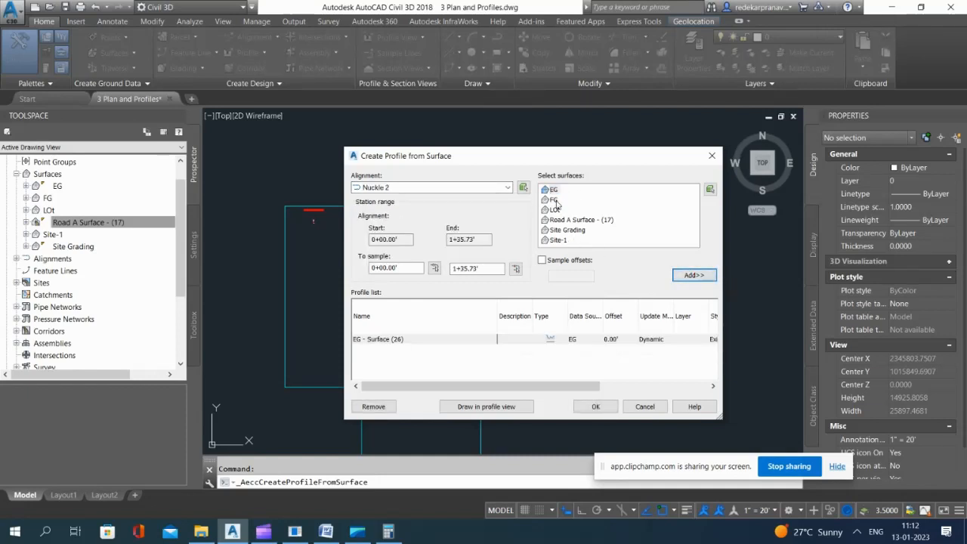
click(697, 276)
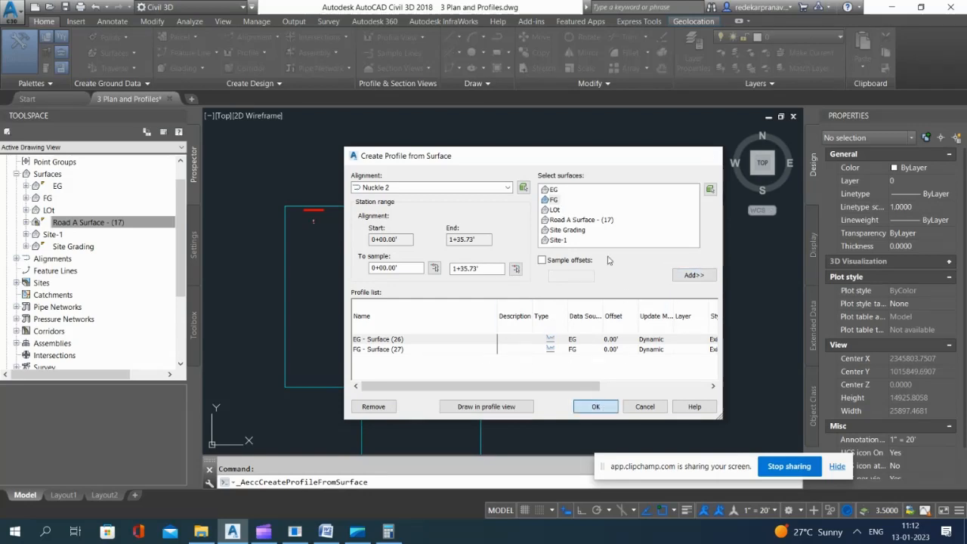
key(Return)
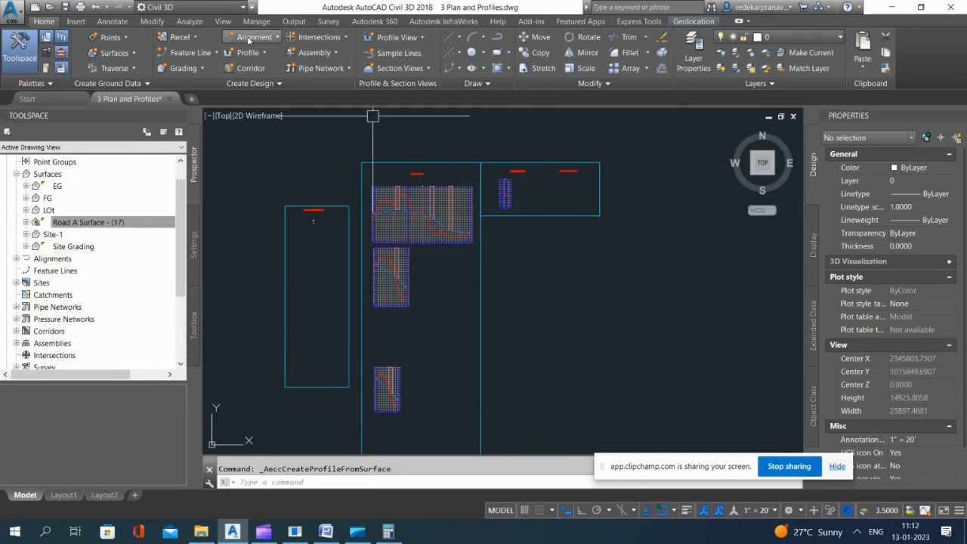
Step: Delete the Nuckle 1 profile view together with its EG surface profile
scroll(505, 193, up, 10)
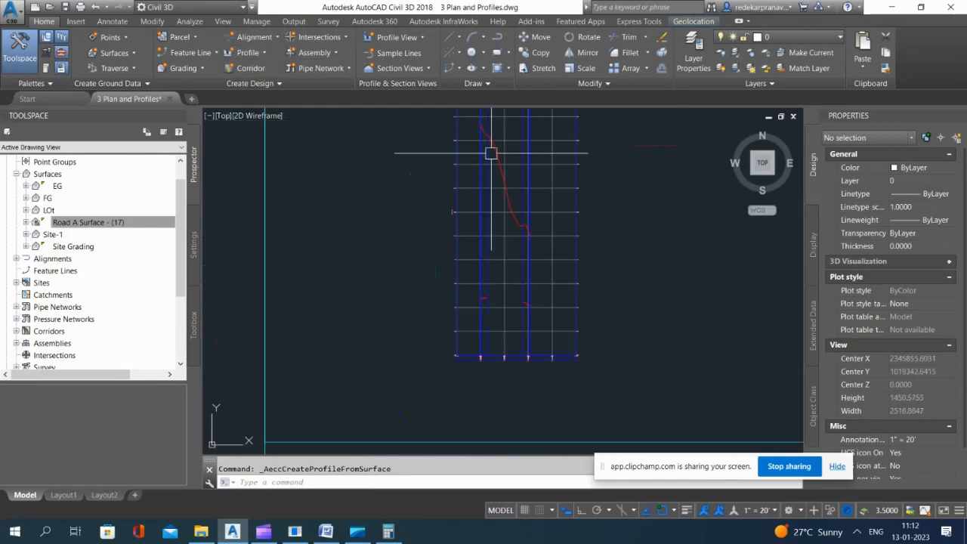
scroll(491, 154, up, 8)
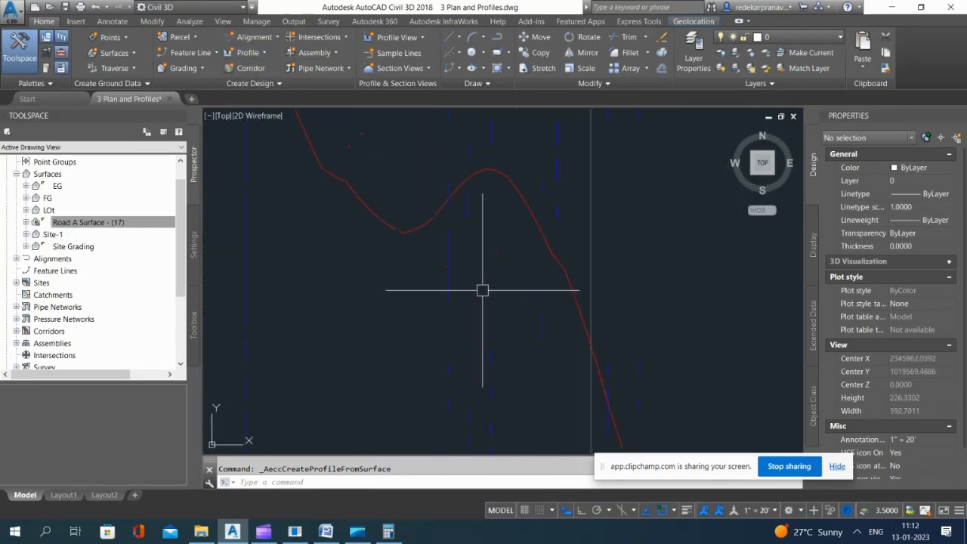
scroll(564, 280, down, 10)
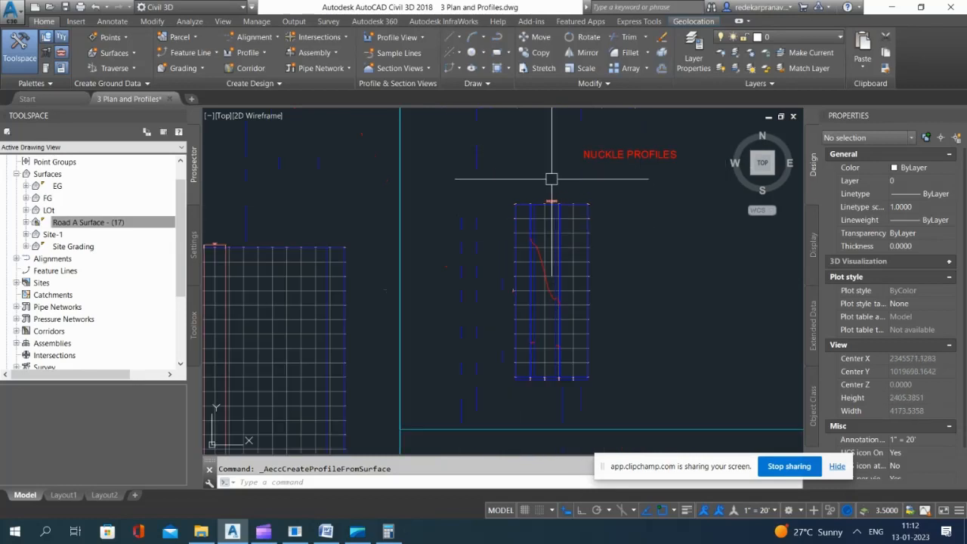
scroll(552, 189, up, 2)
scroll(551, 201, down, 2)
click(611, 157)
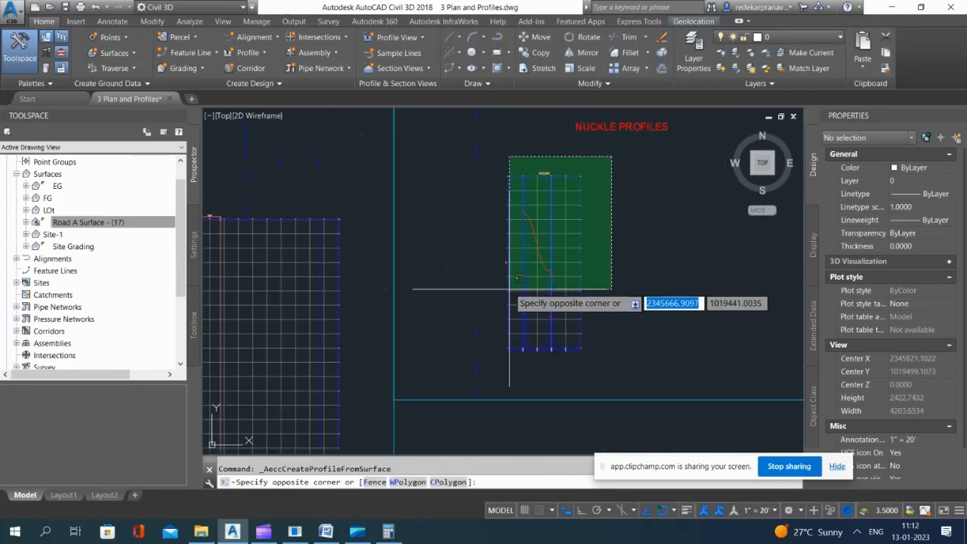
click(492, 277)
key(Delete)
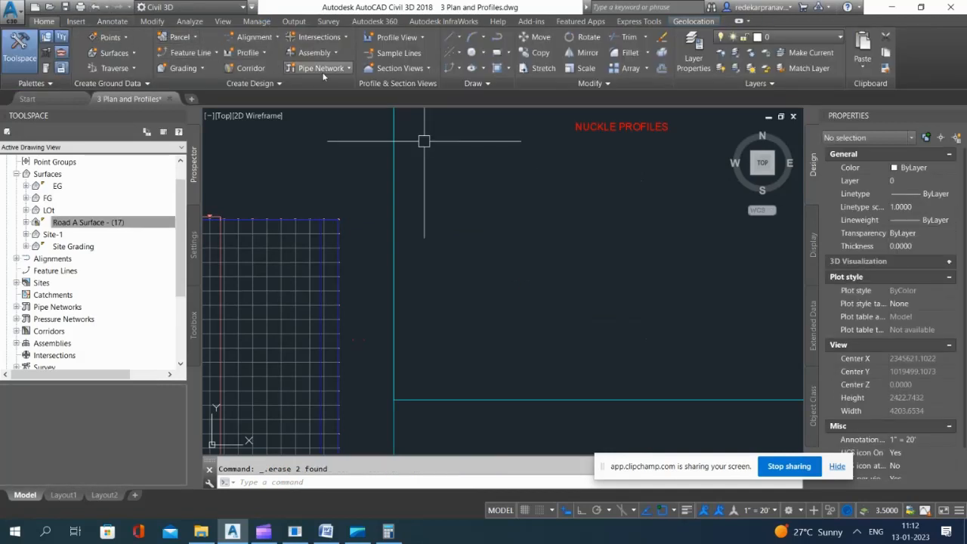
Step: Add a new EG surface profile for the Nuckle 1 alignment to the profile list
click(251, 52)
click(257, 68)
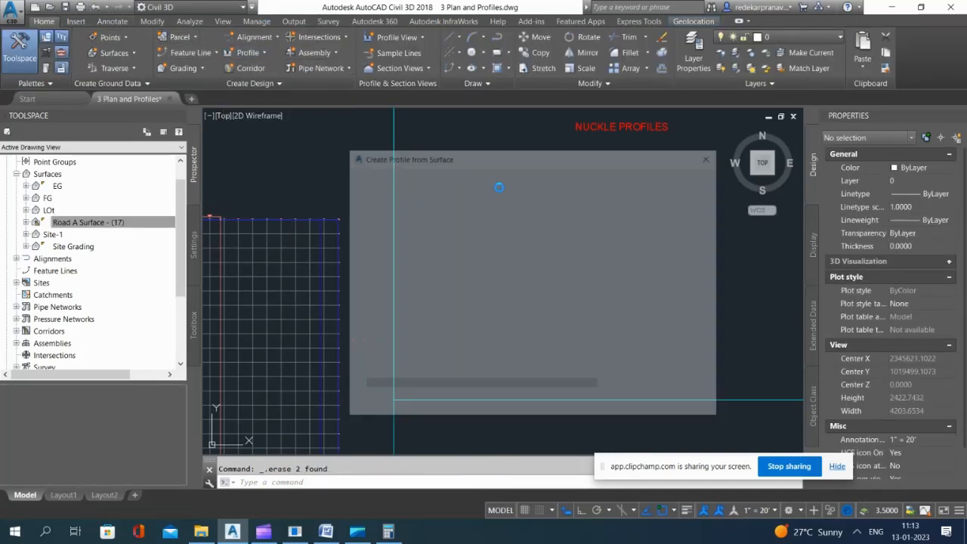
click(420, 191)
click(386, 208)
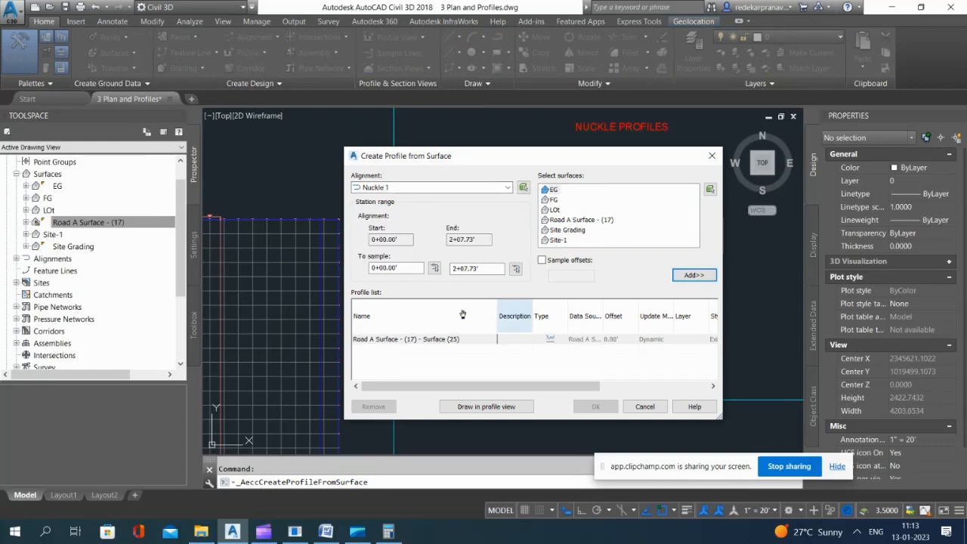
click(393, 339)
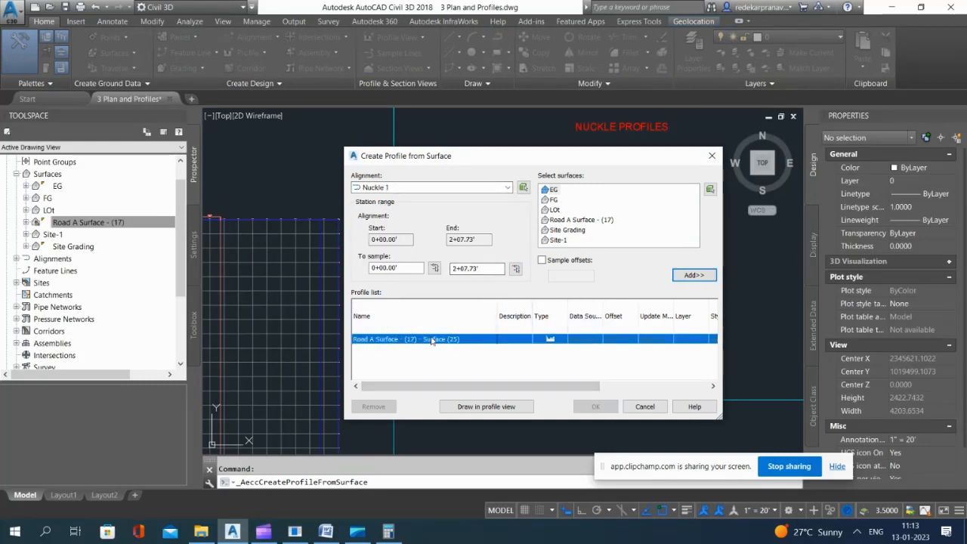
click(553, 190)
click(694, 276)
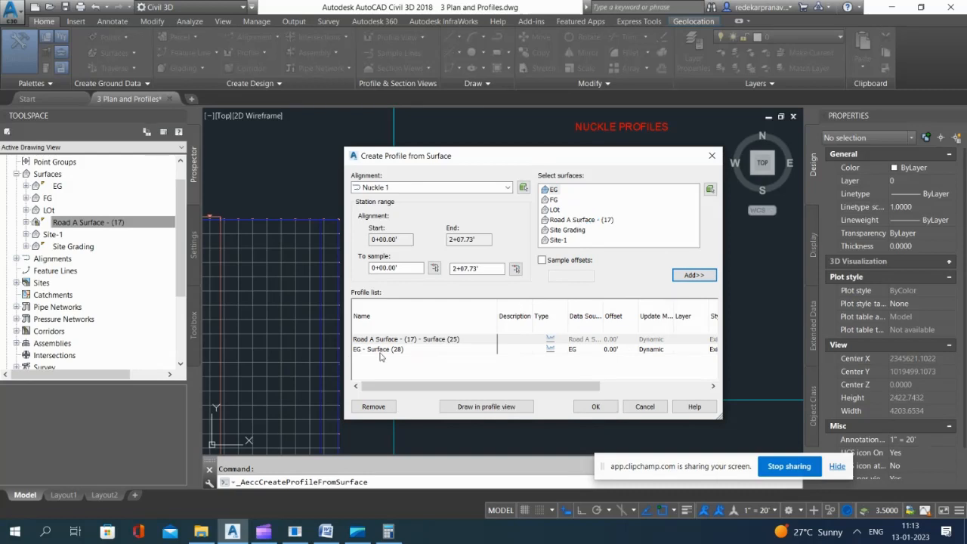
Step: Redraw the Nuckle 1 profile view with the automatic station range and default settings, placed below the nuckle profiles title
click(511, 411)
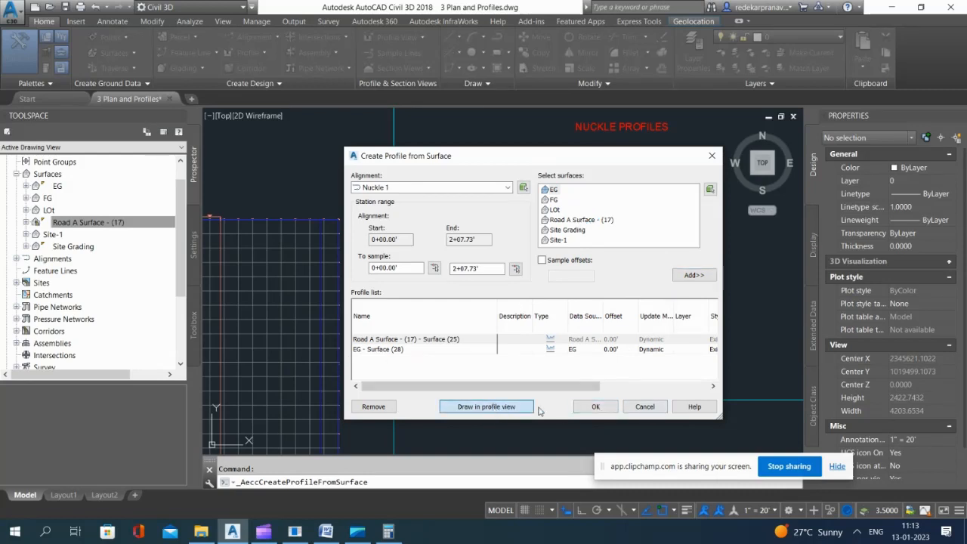
click(568, 428)
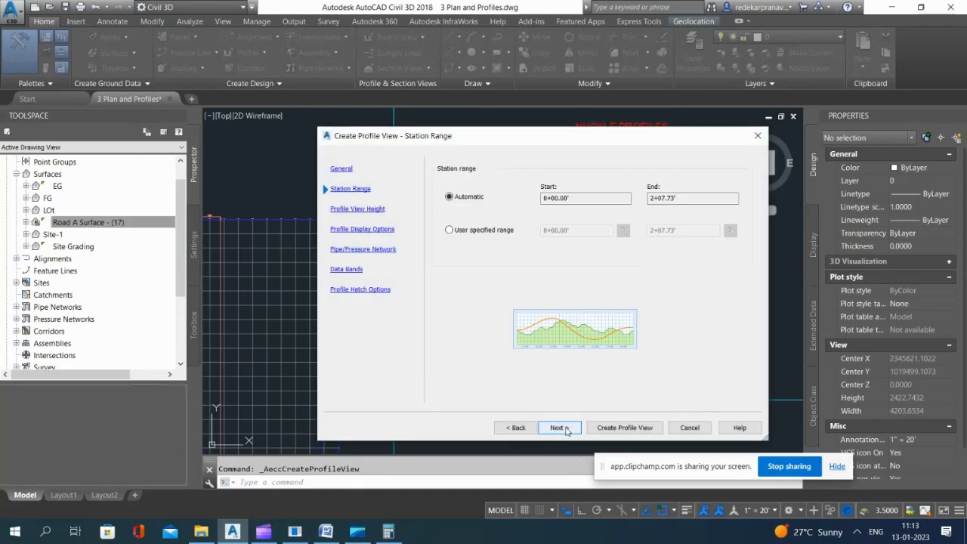
click(568, 428)
click(568, 427)
click(568, 427)
click(569, 428)
click(570, 428)
click(623, 428)
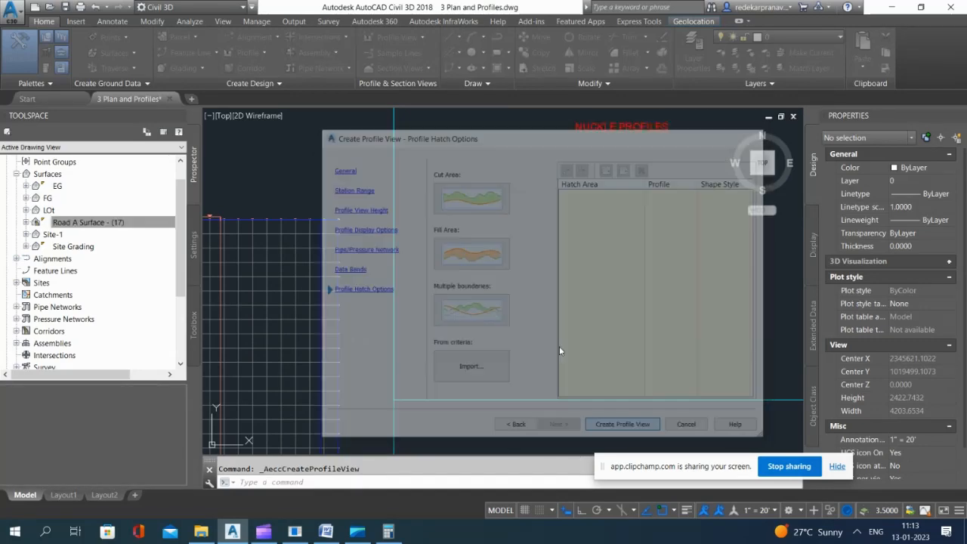
click(488, 314)
scroll(453, 189, down, 3)
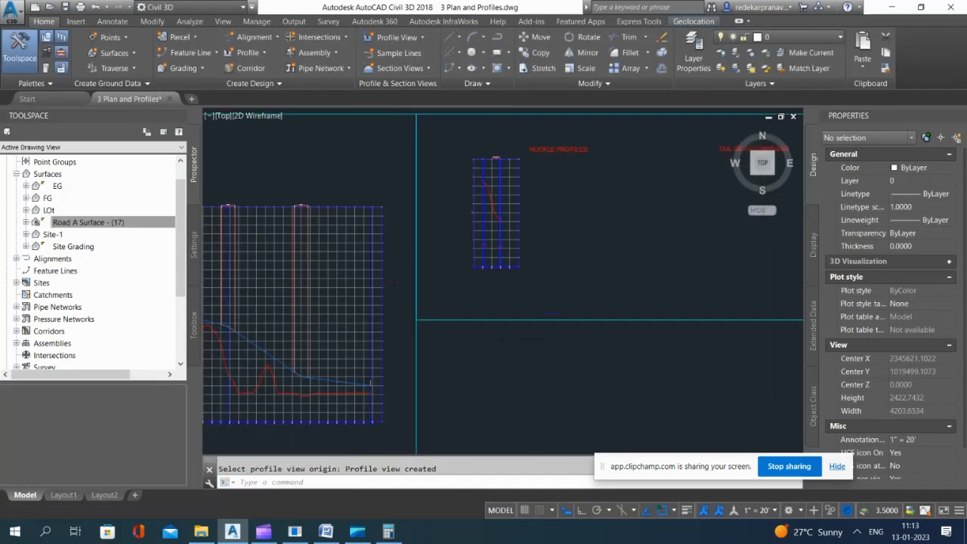
Step: Start creating profiles from surface for the Nuckle 2 alignment
scroll(490, 159, up, 2)
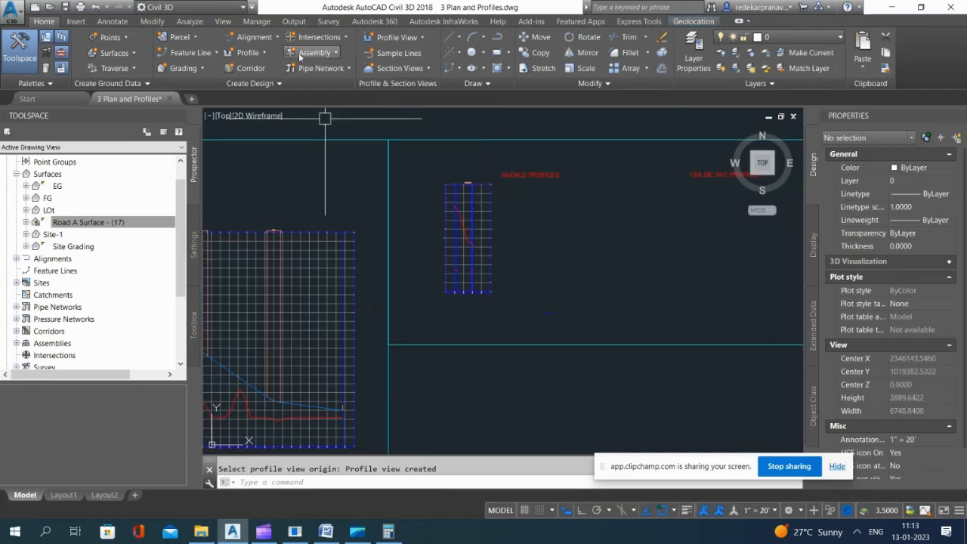
click(257, 52)
click(272, 71)
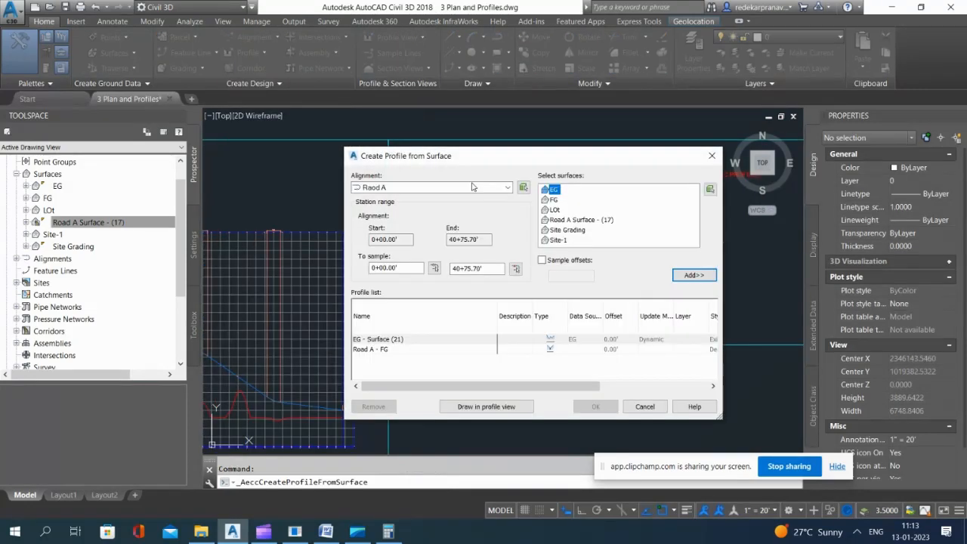
click(475, 187)
click(389, 218)
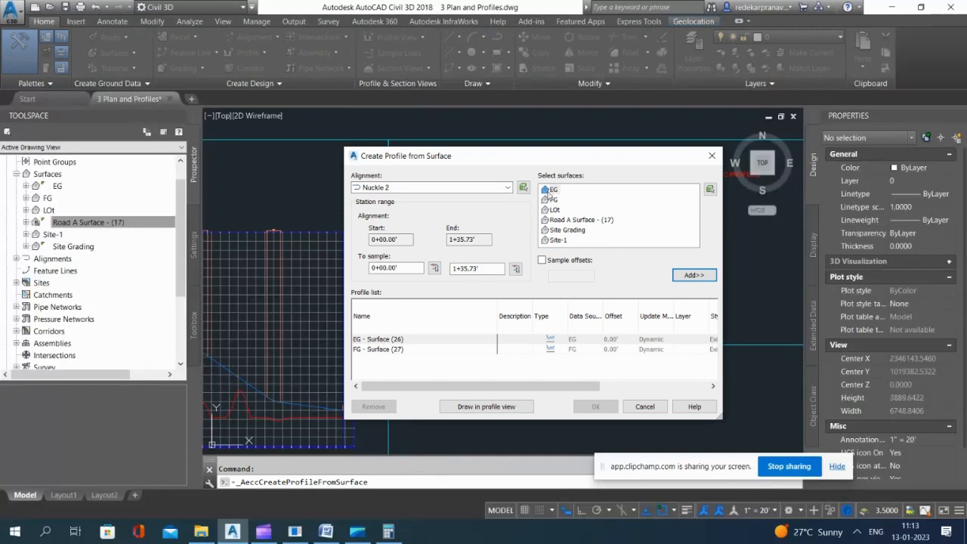
Step: Try to replace the existing Nuckle 2 EG surface profile with a new one, and remove the added duplicate
click(677, 277)
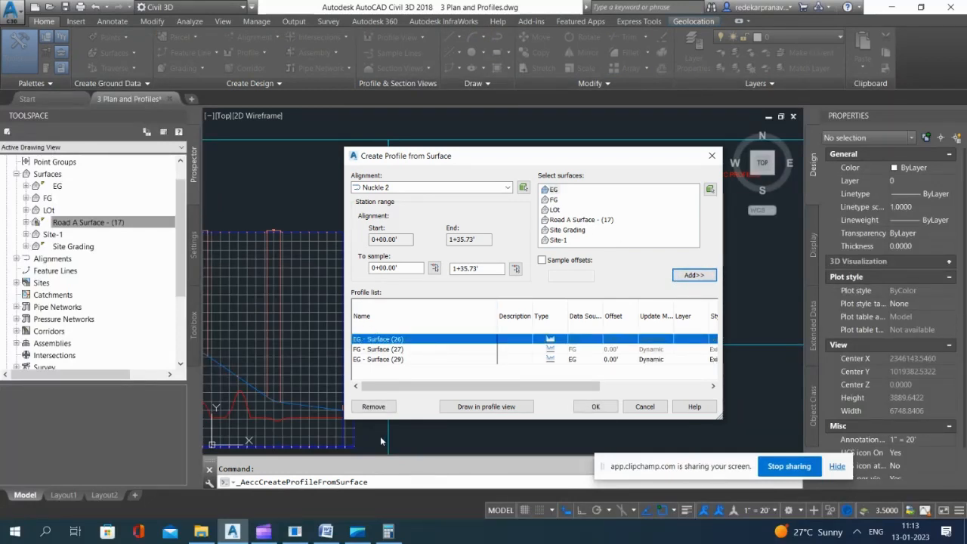
click(383, 342)
click(384, 404)
click(378, 343)
click(386, 407)
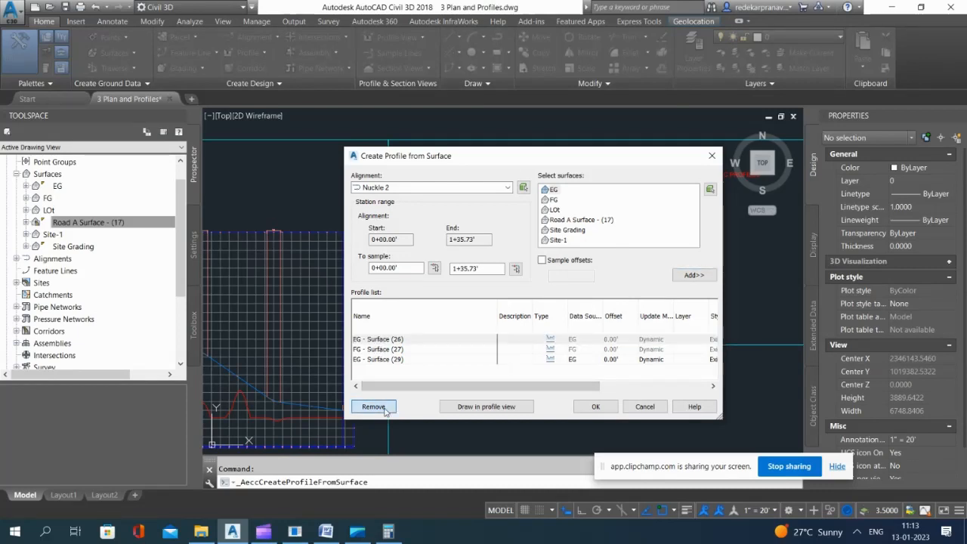
click(387, 359)
click(390, 408)
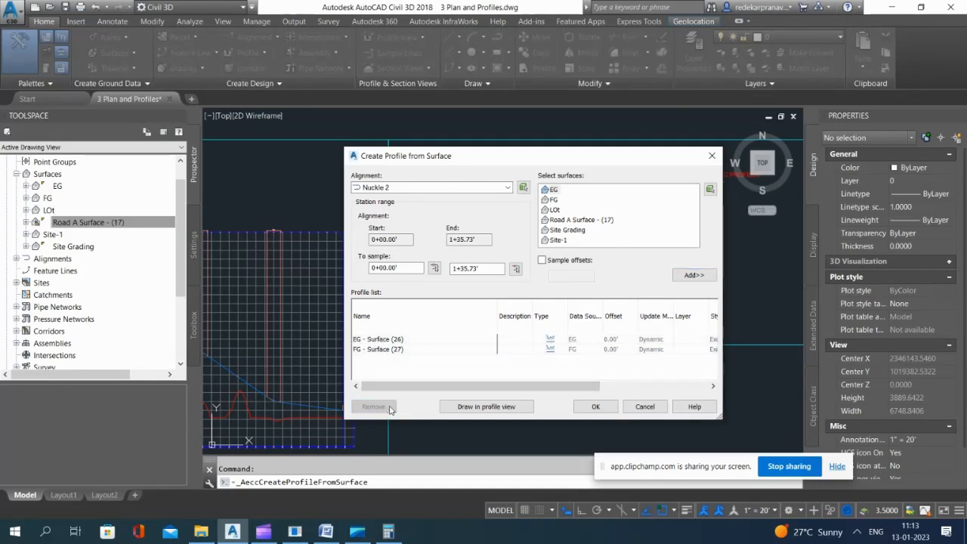
click(388, 348)
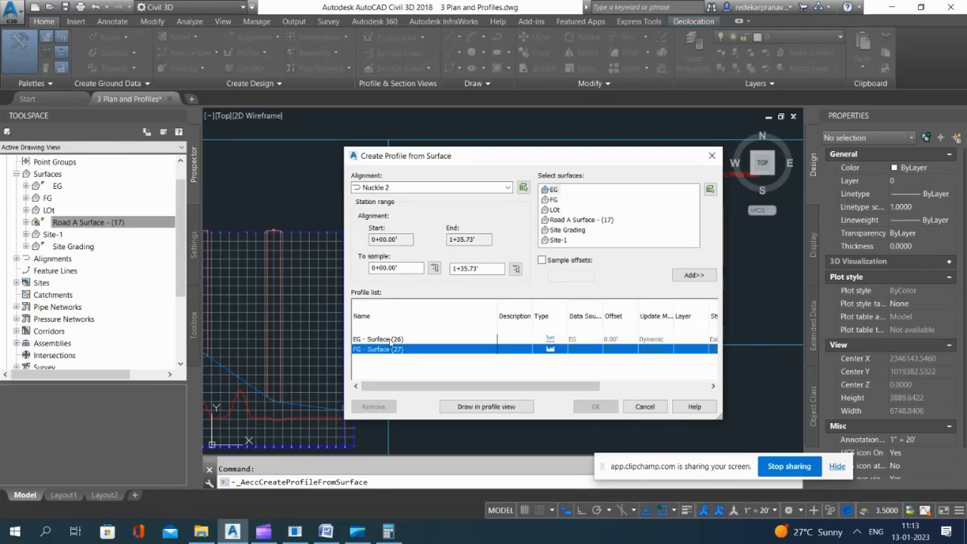
click(390, 340)
click(387, 349)
Step: Add a Road A Surface - (17) profile for Nuckle 2 and draw its profile view with default settings, east of the Nuckle 1 view
click(598, 219)
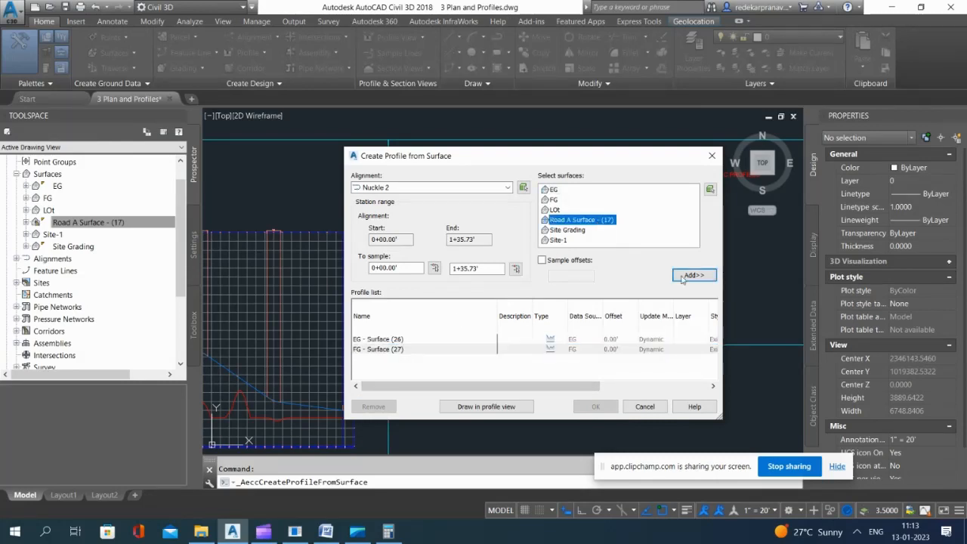
click(693, 275)
click(489, 408)
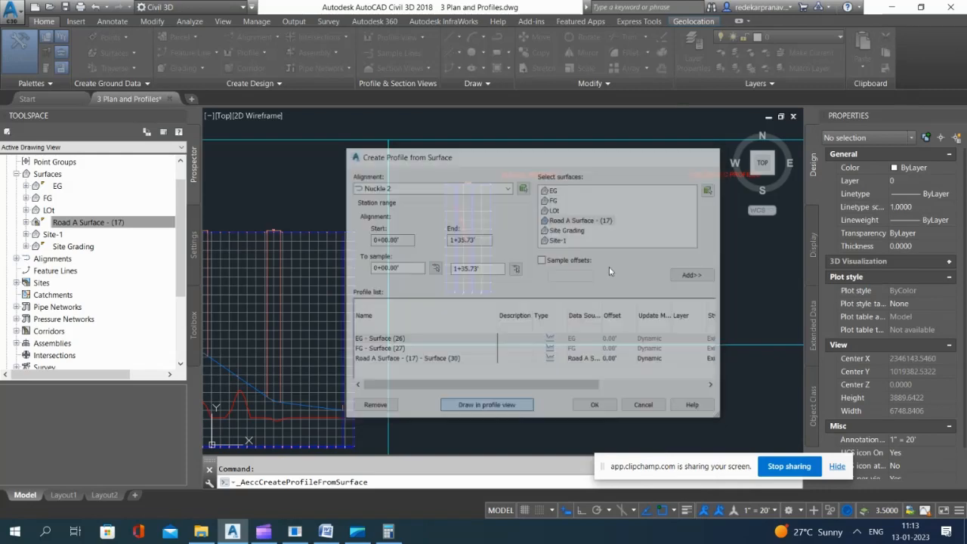
click(559, 428)
click(559, 428)
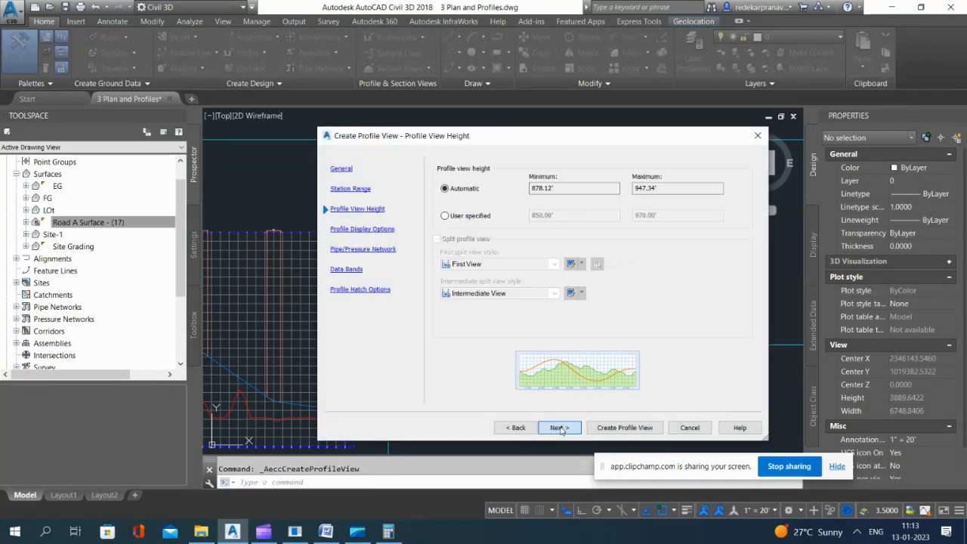
click(561, 428)
click(561, 427)
click(561, 428)
click(565, 428)
click(624, 427)
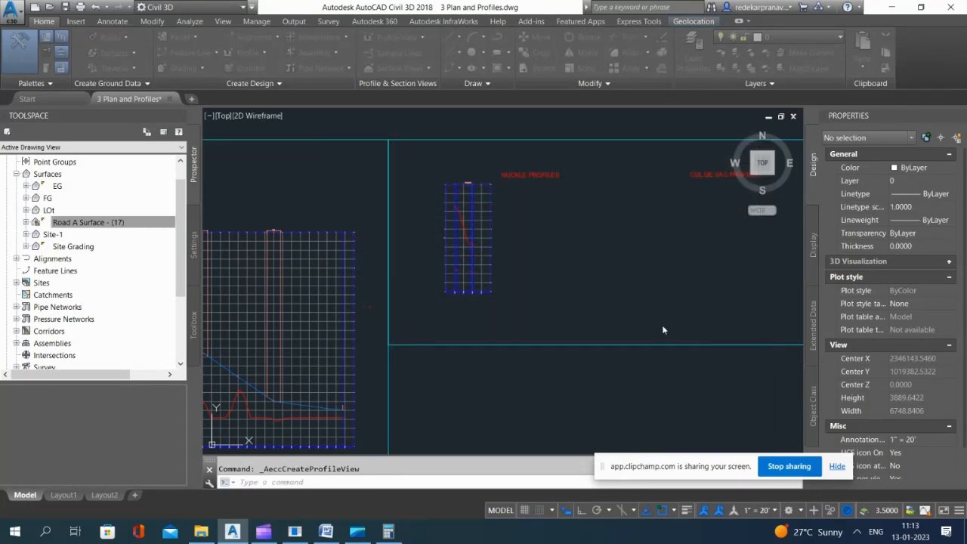
click(633, 299)
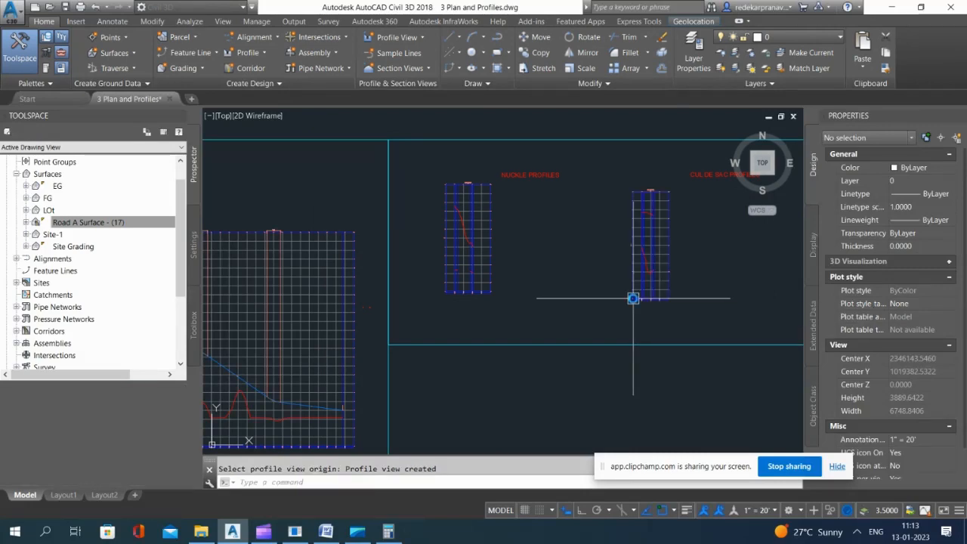
Step: Add surface profiles of EG and Road A Surface - (17) for the Cul-De-Sac alignment to the profile list
click(260, 53)
click(281, 73)
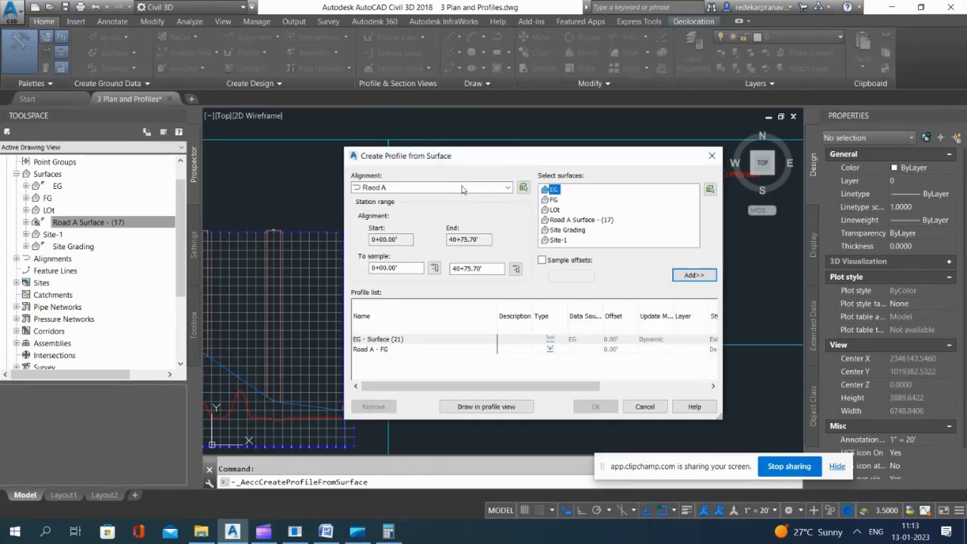
click(458, 189)
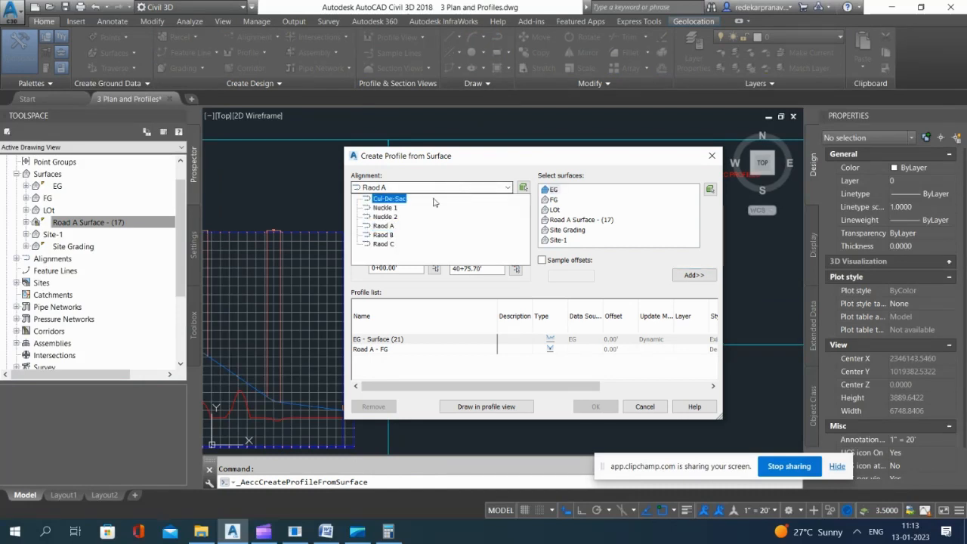
click(384, 199)
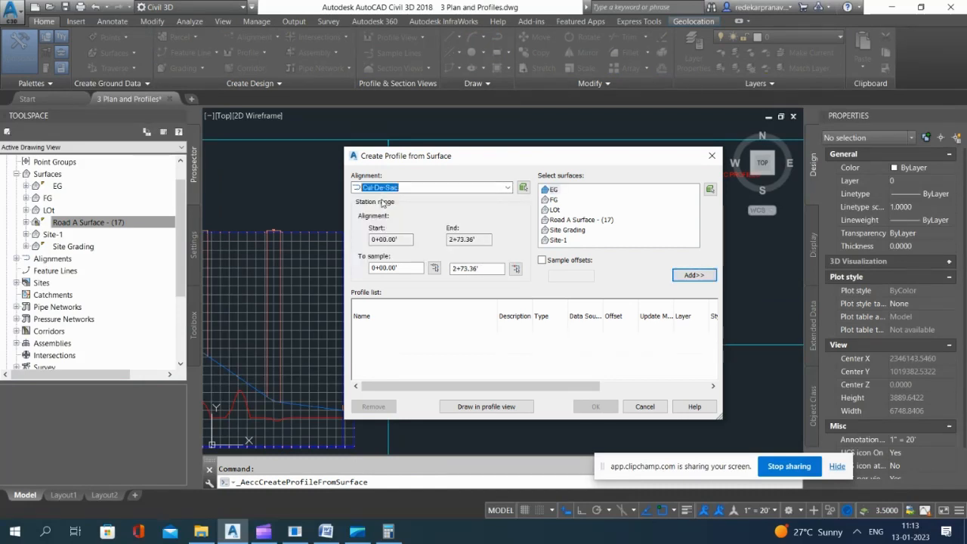
click(693, 276)
click(701, 280)
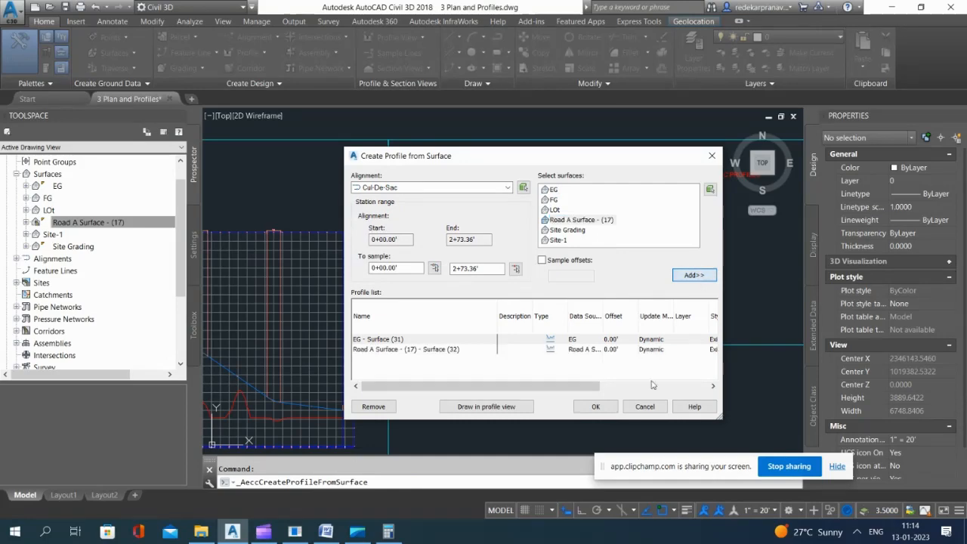
Step: Draw the Cul-De-Sac profile view with default settings, placed below the cul de sac profiles title beside the Nuckle 2 view
click(503, 408)
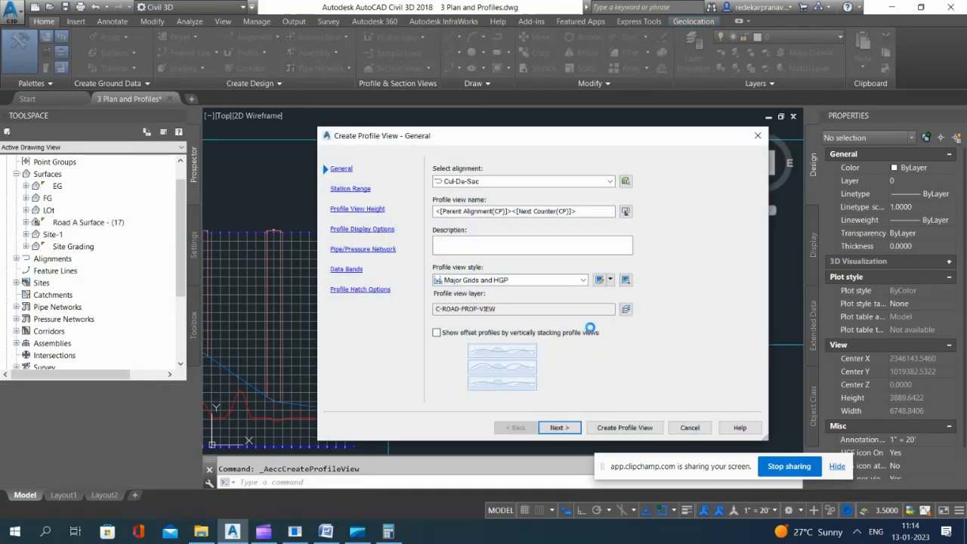
click(557, 428)
click(558, 428)
click(558, 428)
click(558, 427)
click(558, 428)
click(558, 428)
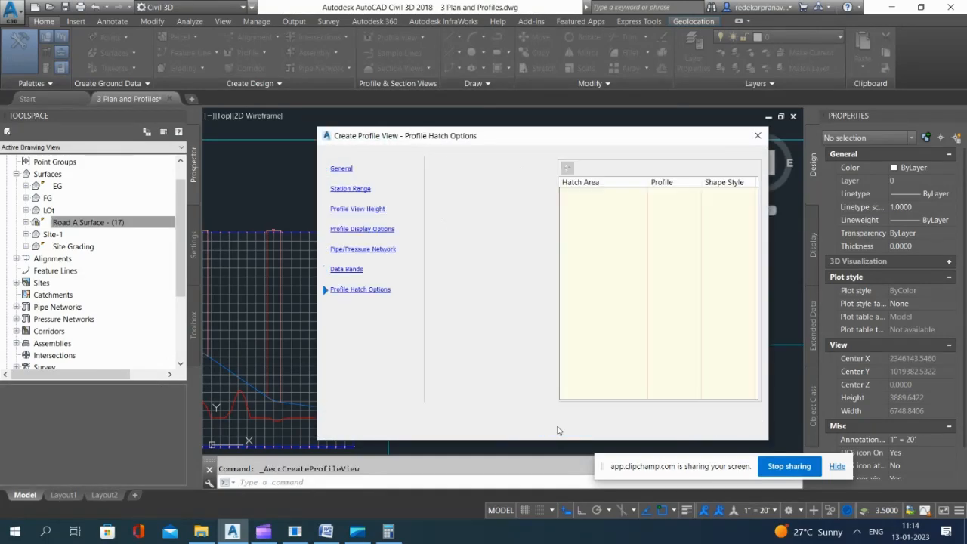
click(613, 428)
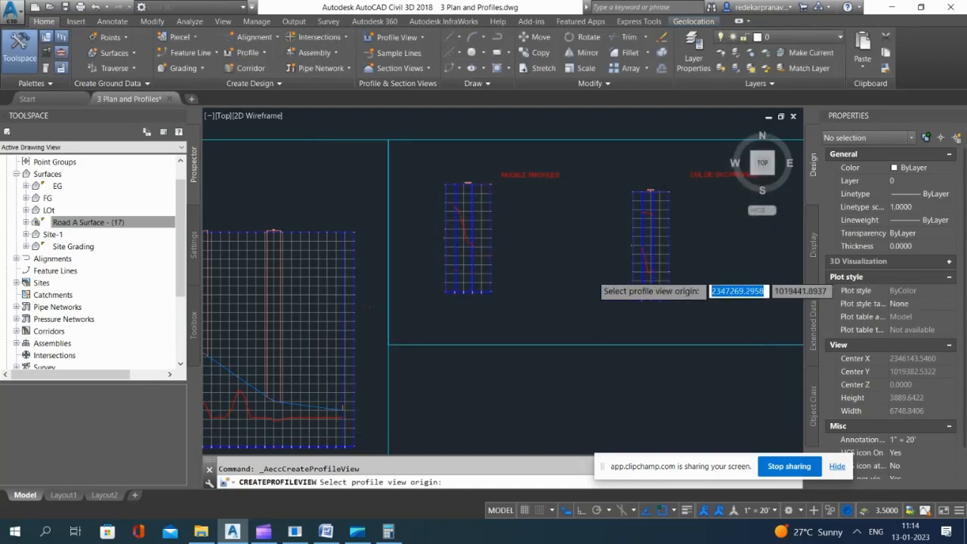
scroll(651, 293, down, 5)
scroll(652, 293, up, 6)
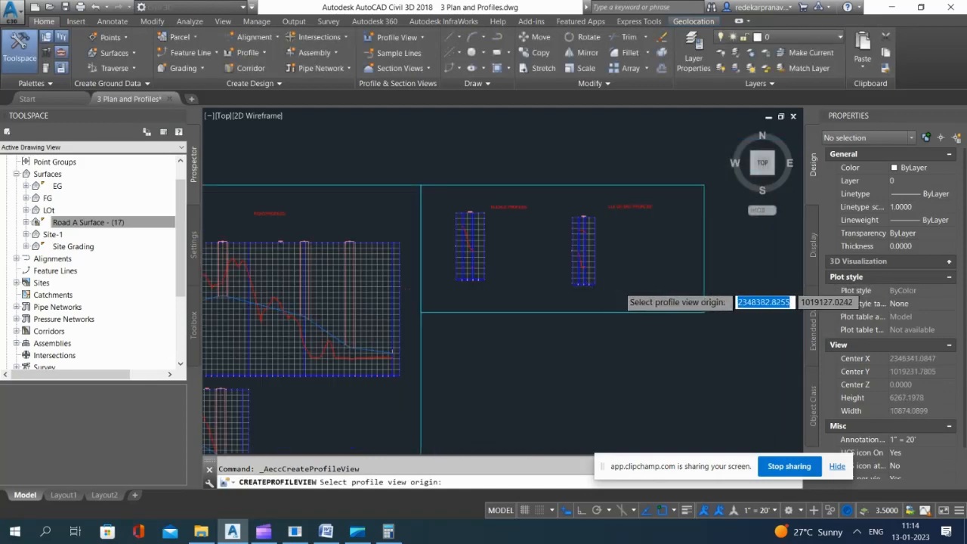
click(650, 286)
Step: Examine the EG and road surface profile lines in the Cul-De-Sac, Nuckle 2 and Nuckle 1 profile views
scroll(676, 265, up, 8)
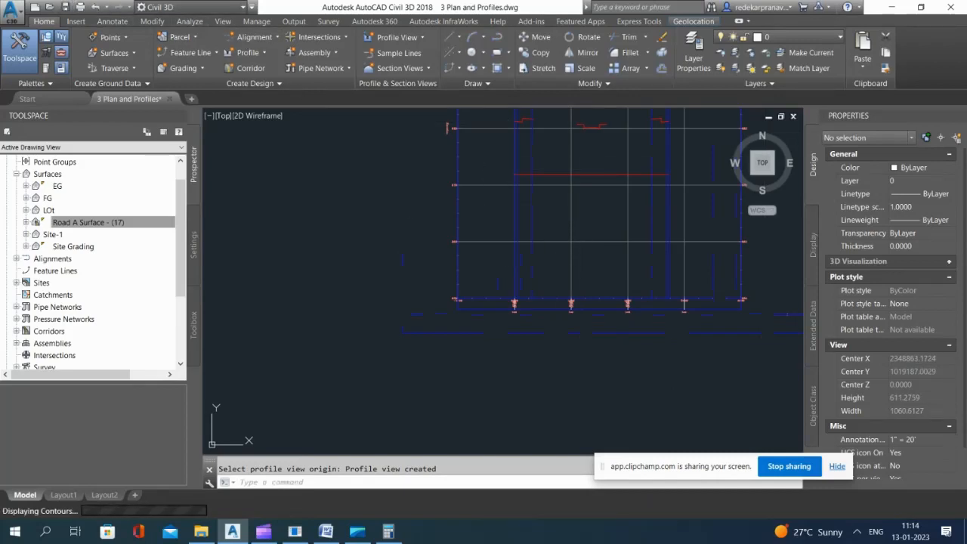
scroll(642, 207, down, 5)
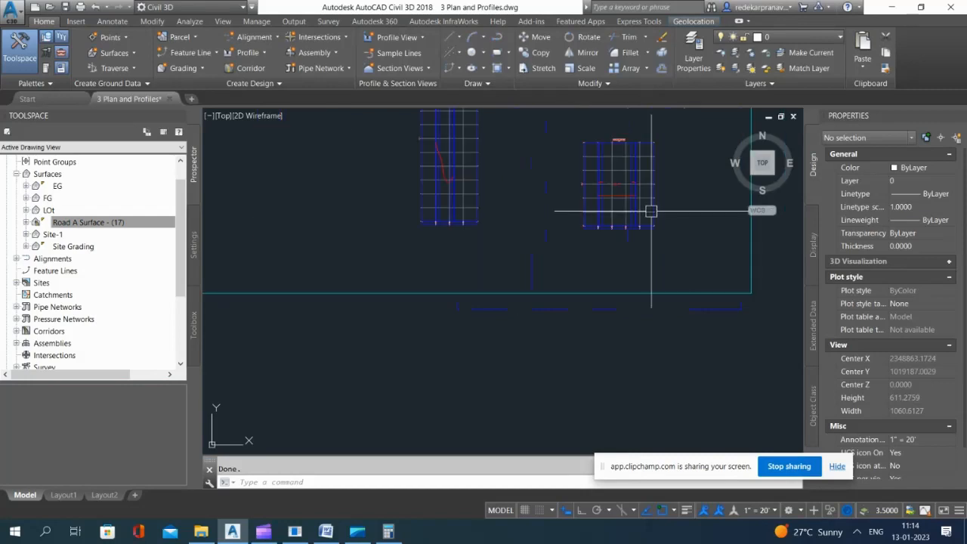
scroll(417, 173, up, 5)
scroll(521, 296, down, 2)
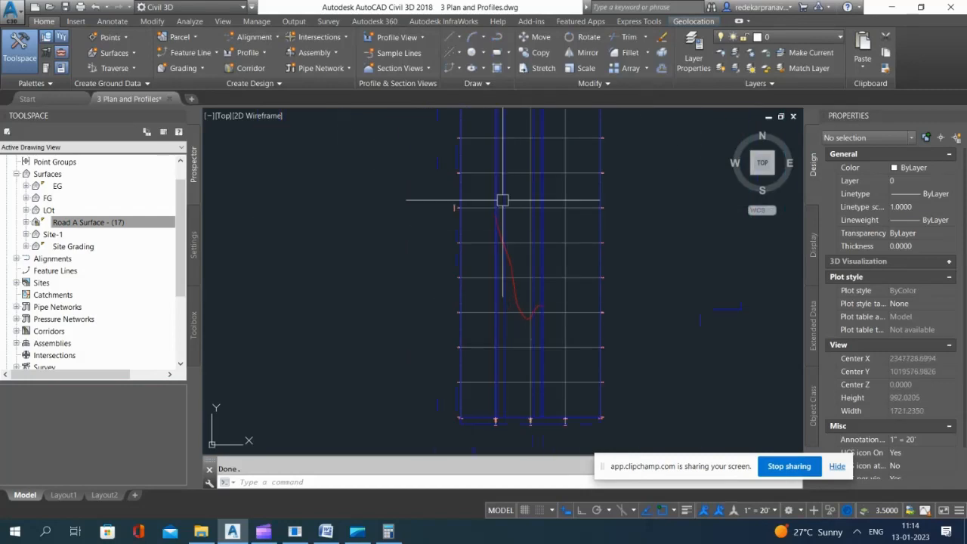
scroll(501, 198, up, 3)
scroll(512, 246, up, 7)
scroll(563, 215, down, 11)
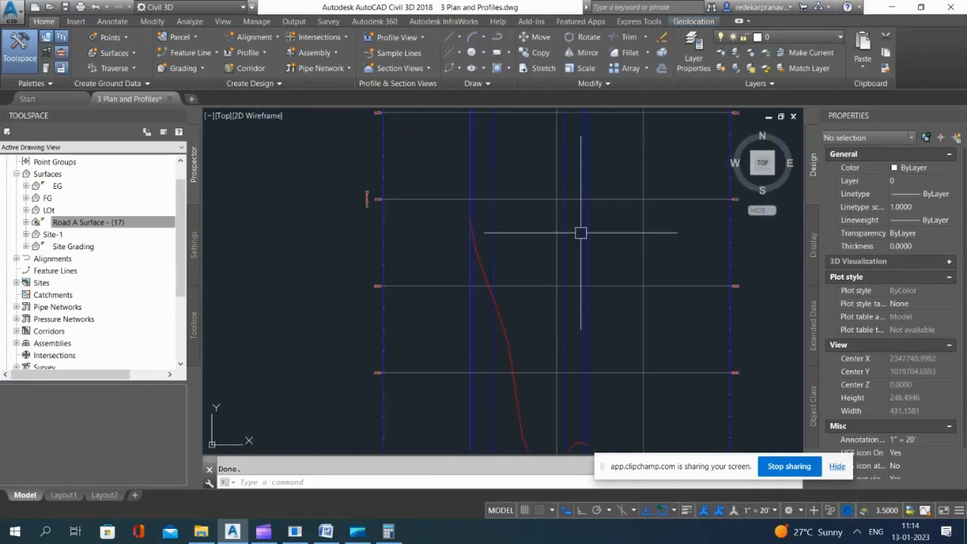
scroll(566, 198, down, 5)
scroll(434, 186, up, 7)
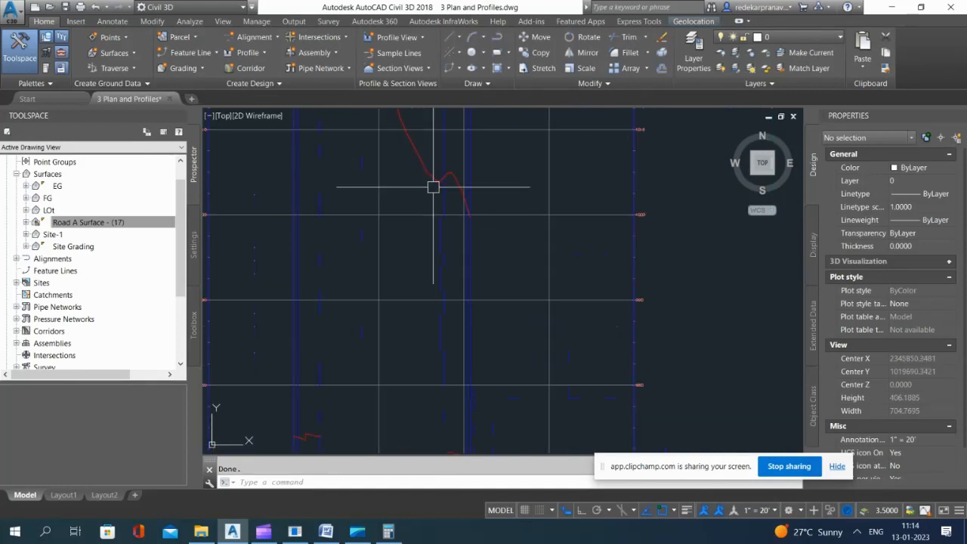
scroll(408, 340, down, 6)
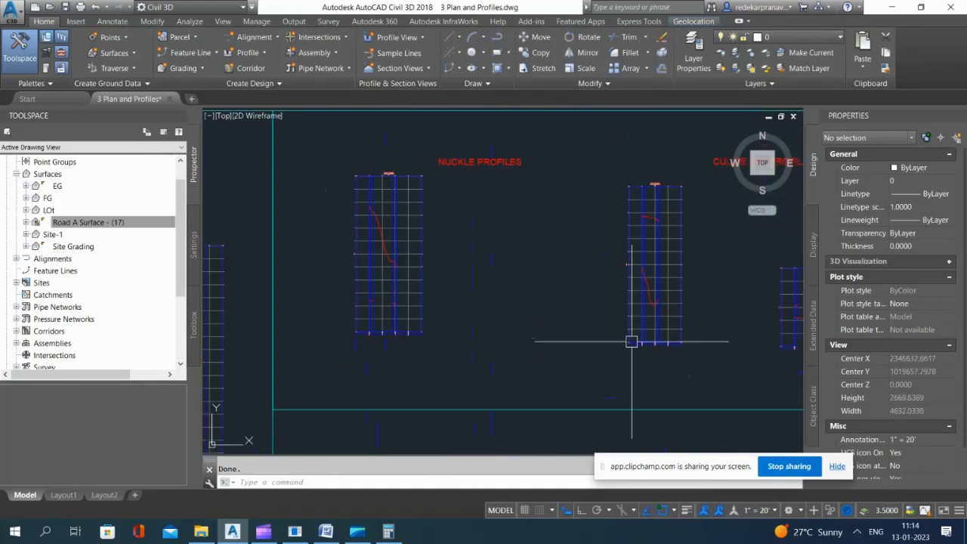
scroll(673, 250, up, 7)
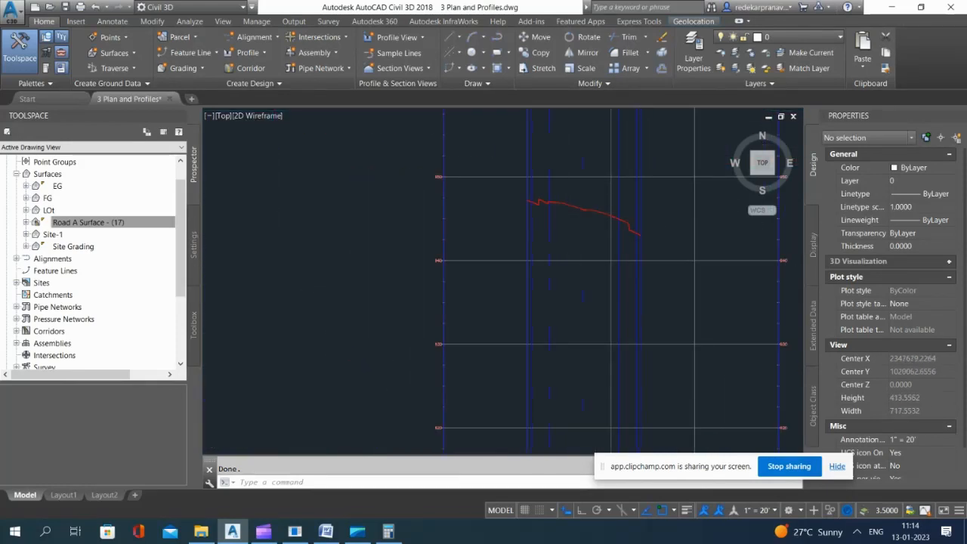
scroll(604, 247, down, 6)
scroll(475, 194, up, 5)
scroll(476, 216, down, 10)
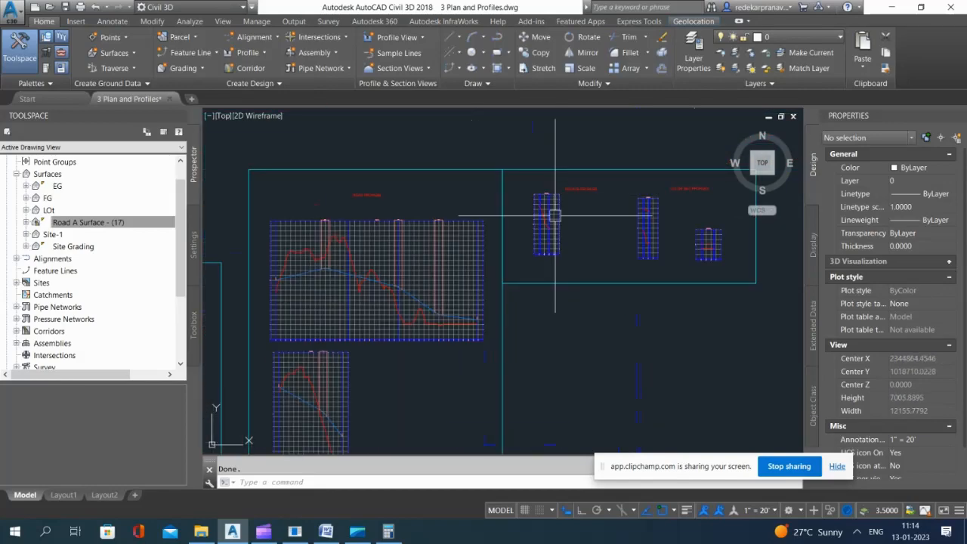
scroll(521, 227, up, 15)
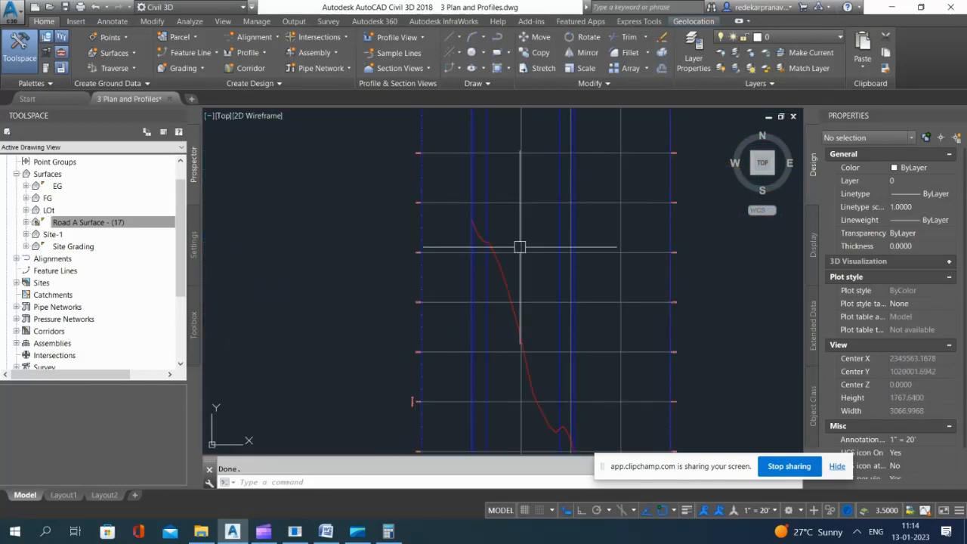
scroll(534, 283, up, 10)
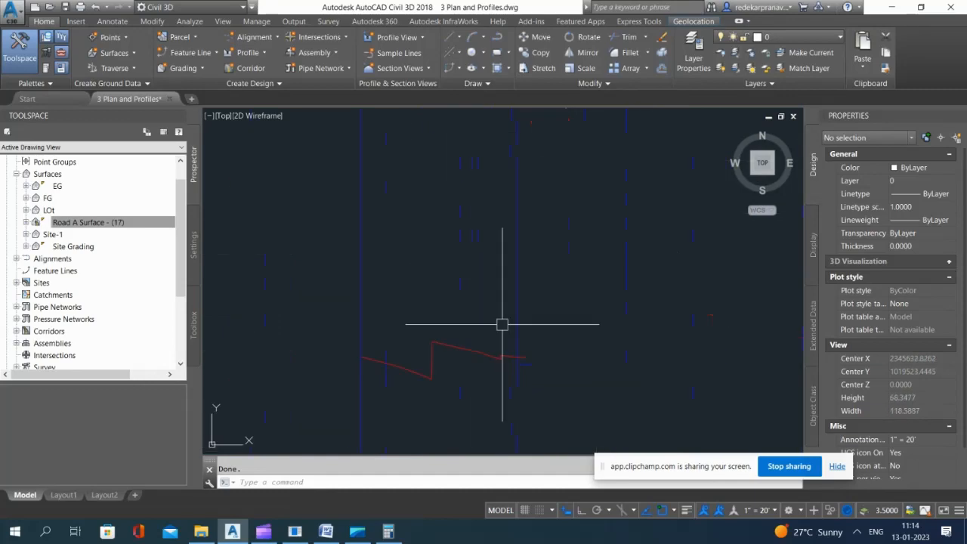
Step: Select the short Road A Surface - (17) profile line in the Nuckle 1 view to check its properties, and clear the selection
key(Escape)
click(482, 345)
click(464, 368)
scroll(443, 242, down, 2)
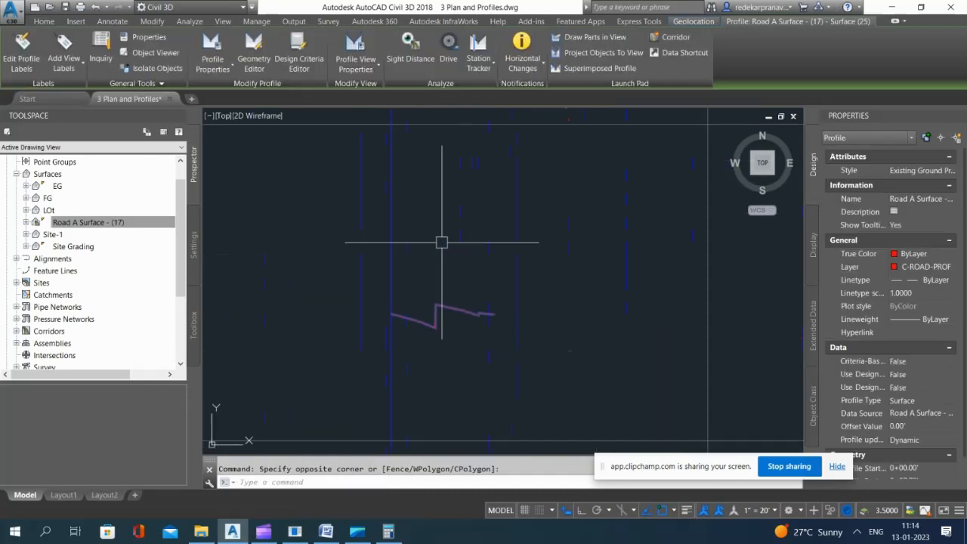
scroll(358, 215, down, 4)
scroll(589, 289, up, 2)
key(Escape)
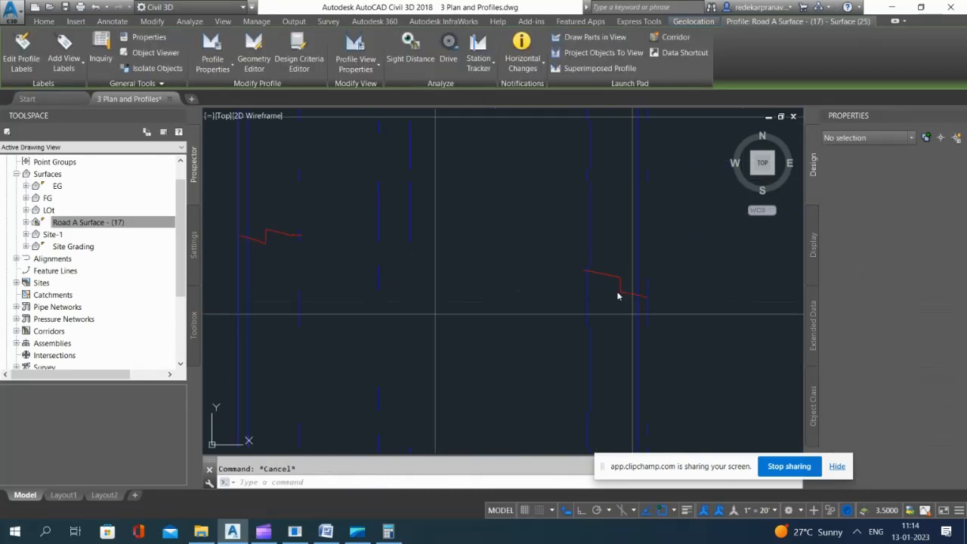
scroll(522, 285, down, 6)
click(522, 285)
click(640, 227)
click(656, 209)
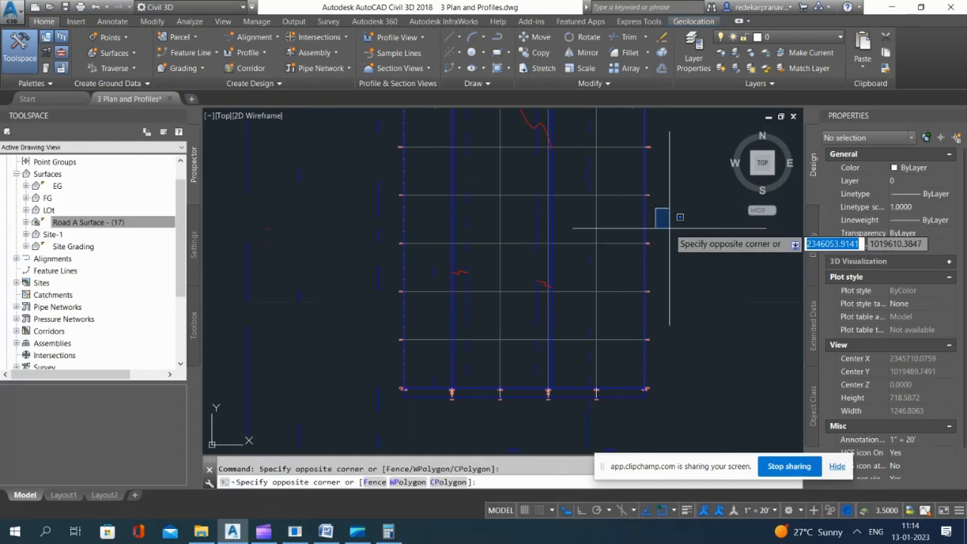
click(633, 221)
key(Escape)
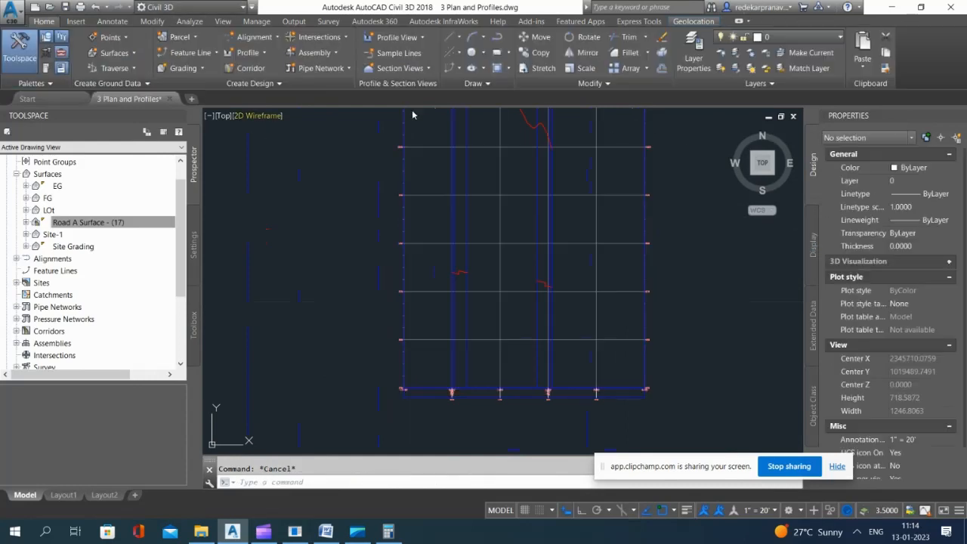
click(301, 179)
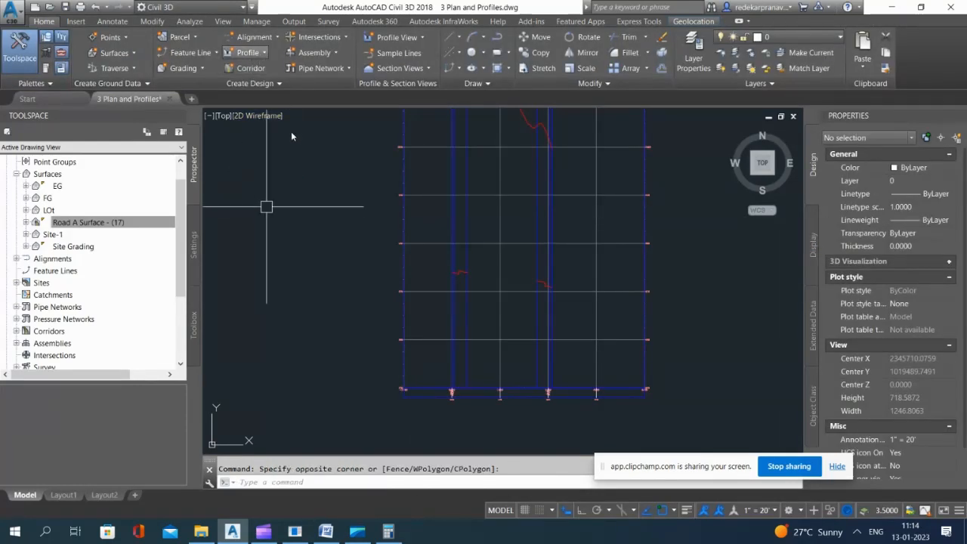
Step: Create a layout profile named Nuckle 1 - FG in the Nuckle 1 profile view with Design Profile style and Complete Label Set
click(248, 52)
click(280, 99)
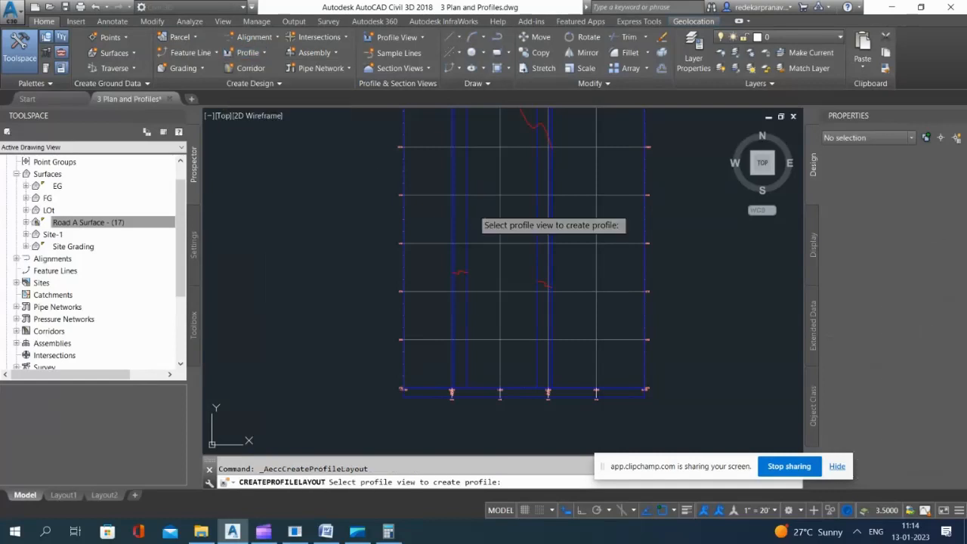
click(476, 218)
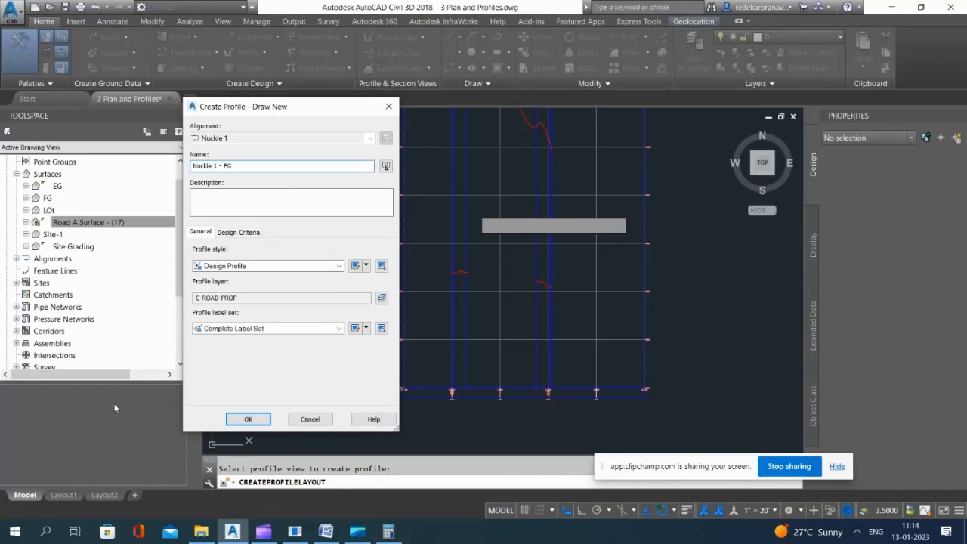
click(238, 420)
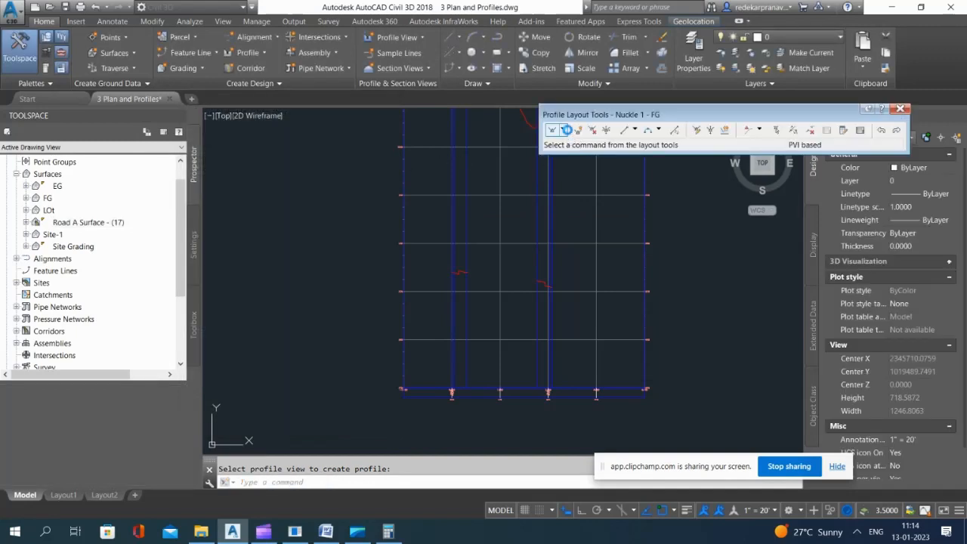
Step: Draw a single tangent for Nuckle 1 - FG from the start to the end of the road surface lines and close the layout tools
click(563, 130)
click(574, 144)
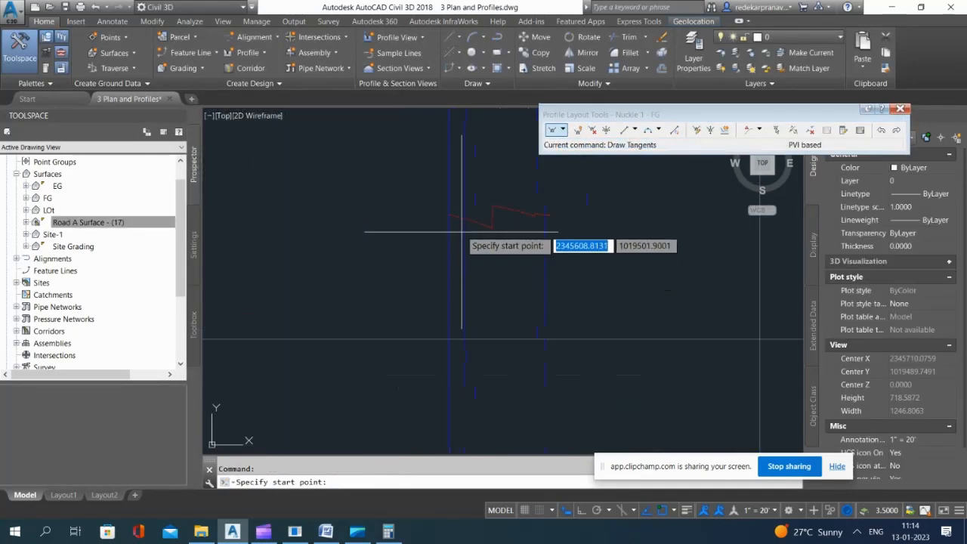
click(443, 212)
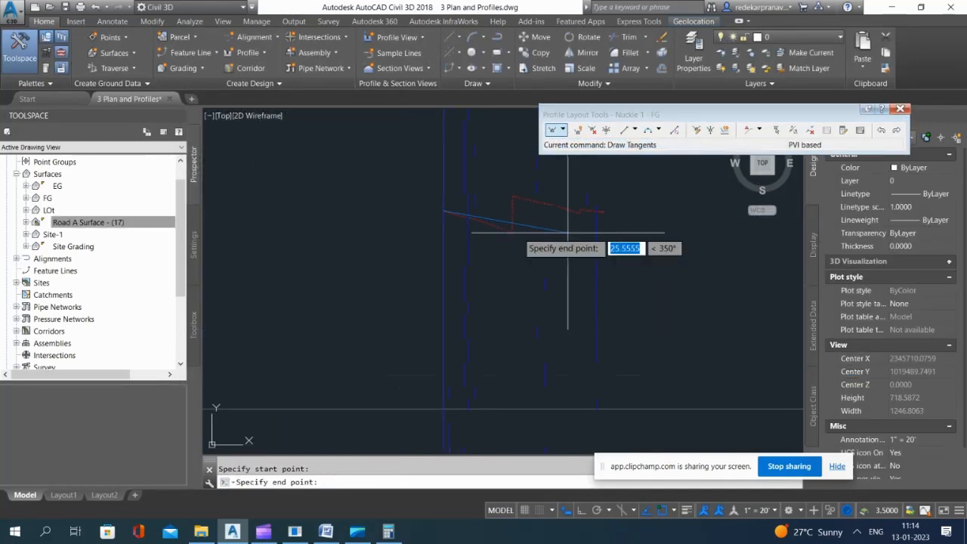
scroll(409, 256, down, 7)
scroll(639, 333, up, 5)
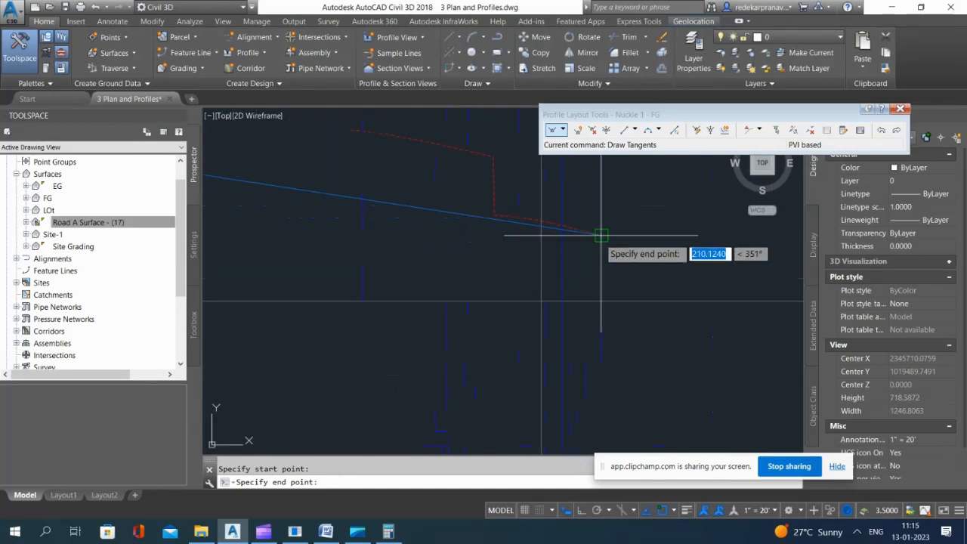
click(601, 235)
key(Return)
scroll(601, 234, down, 6)
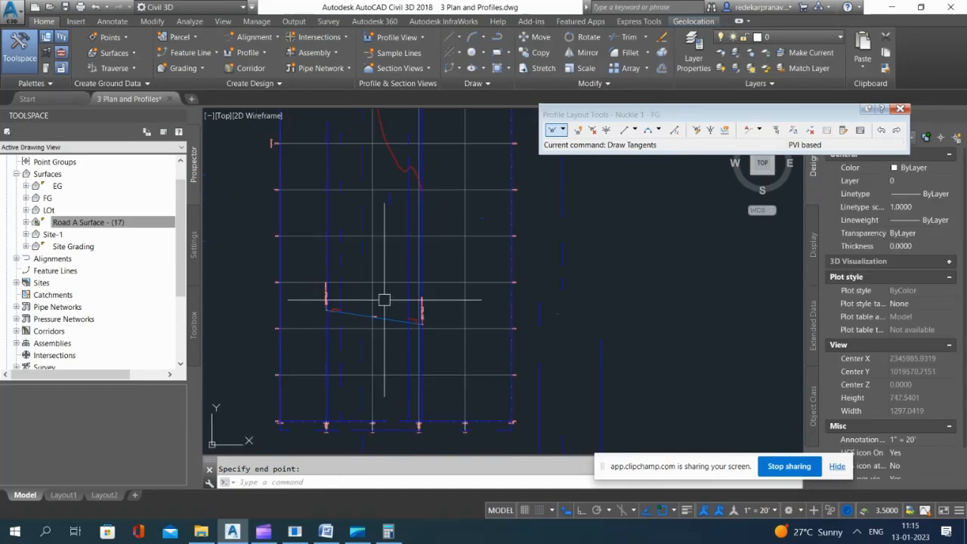
click(900, 109)
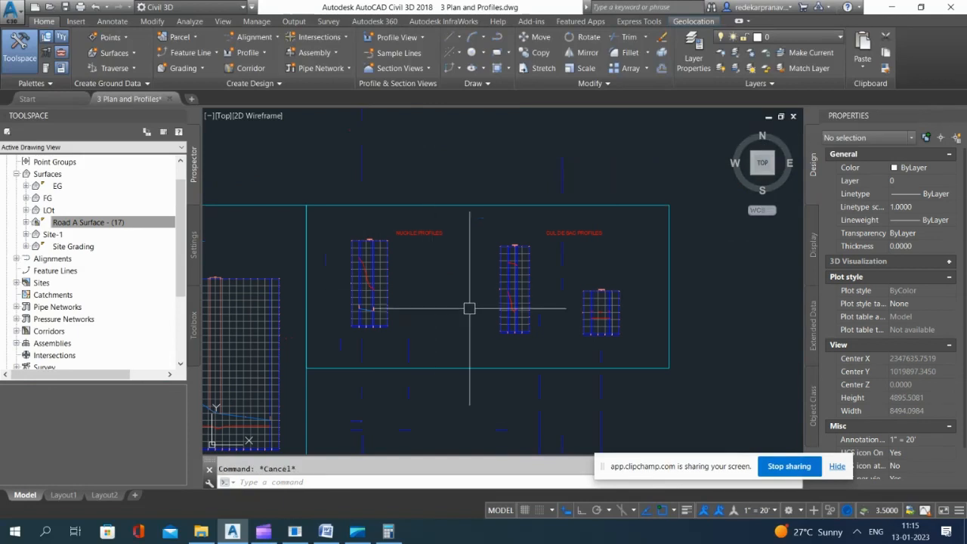
Step: Create a layout profile named Nuckle 2 - FG in the Nuckle 2 profile view with Design Profile style and Complete Label Set
scroll(556, 317, up, 2)
scroll(493, 215, up, 6)
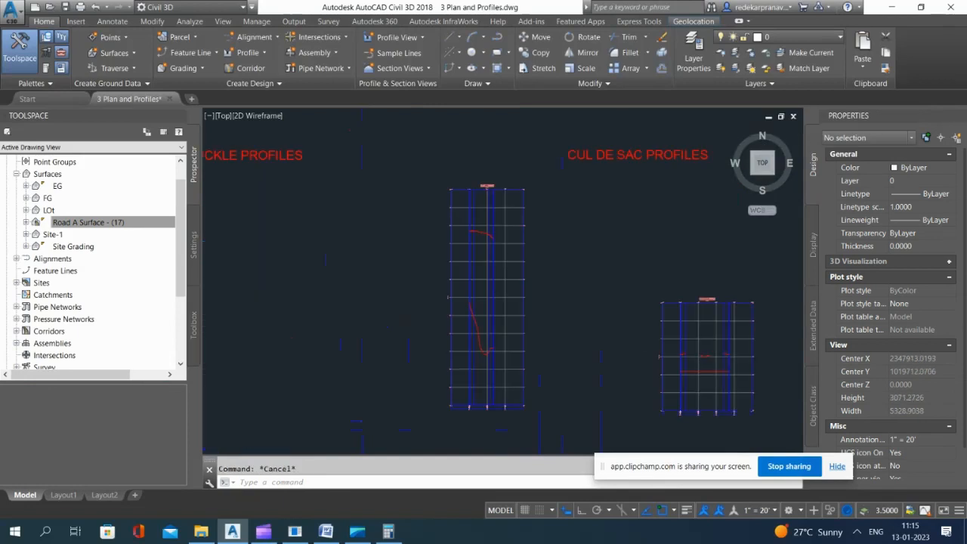
click(258, 52)
click(279, 98)
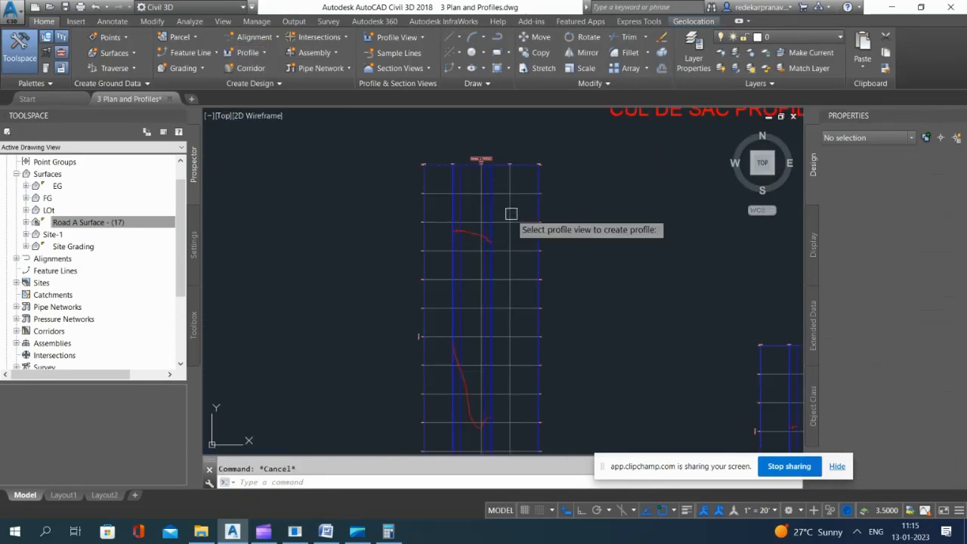
click(470, 189)
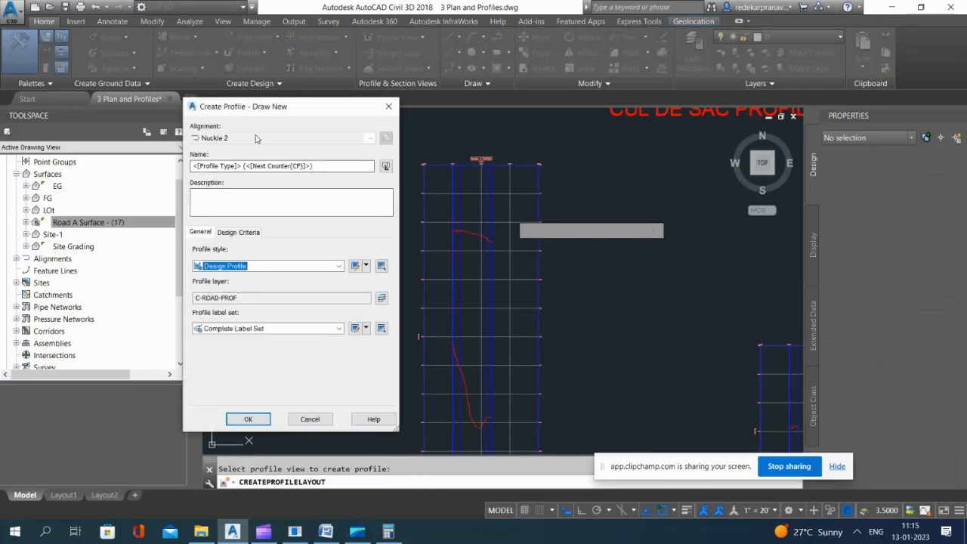
click(324, 166)
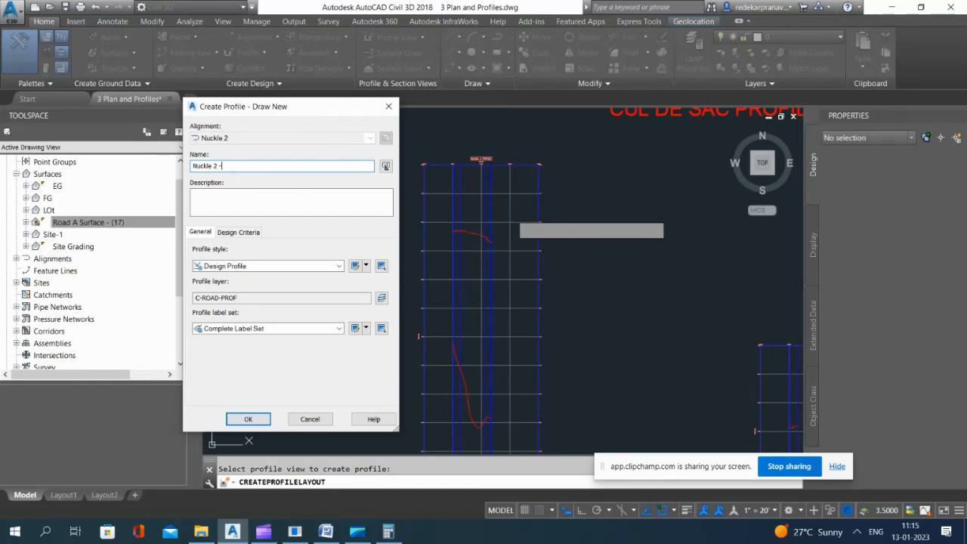
click(261, 419)
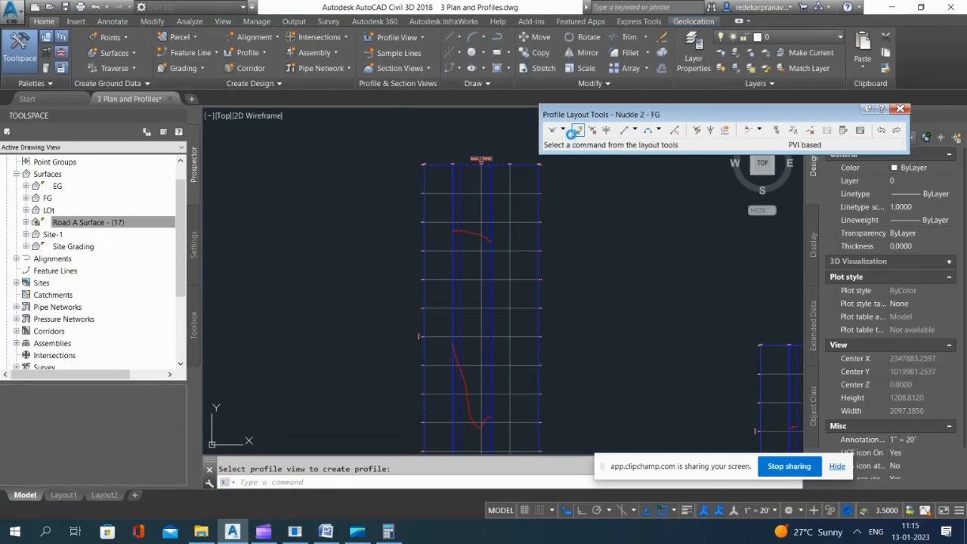
Step: Draw a single tangent for Nuckle 2 - FG from the start to the end of the road surface line
click(563, 130)
click(583, 145)
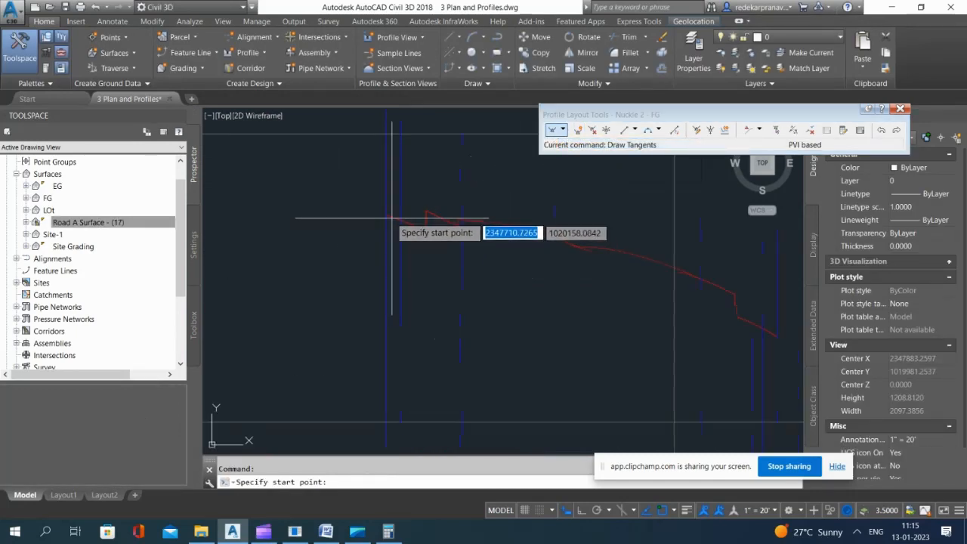
click(386, 215)
scroll(305, 205, down, 4)
scroll(494, 265, up, 4)
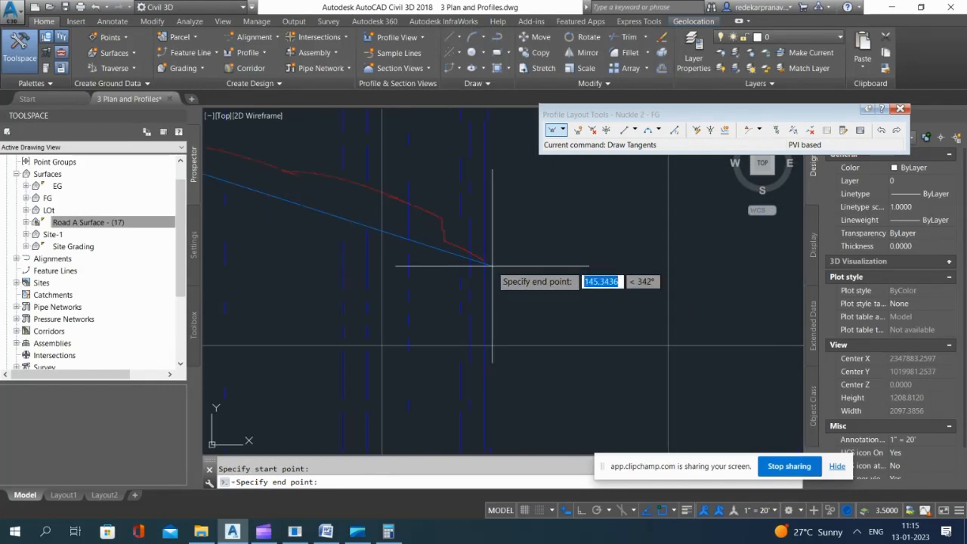
click(484, 261)
key(Return)
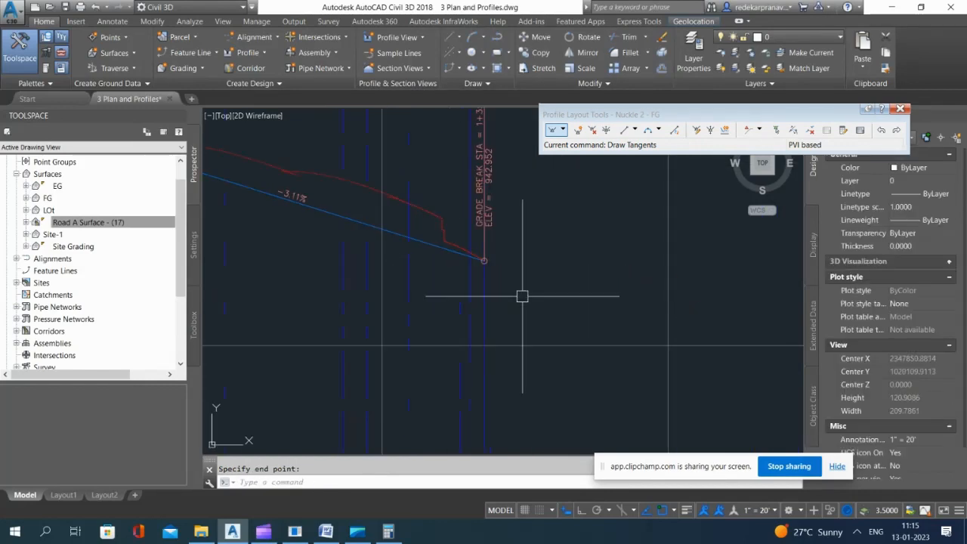
Step: Create a layout profile named Cul-de-sac - FG in the Cul-De-Sac profile view with Design Profile style and Complete Label Set
scroll(334, 285, down, 8)
scroll(504, 363, up, 6)
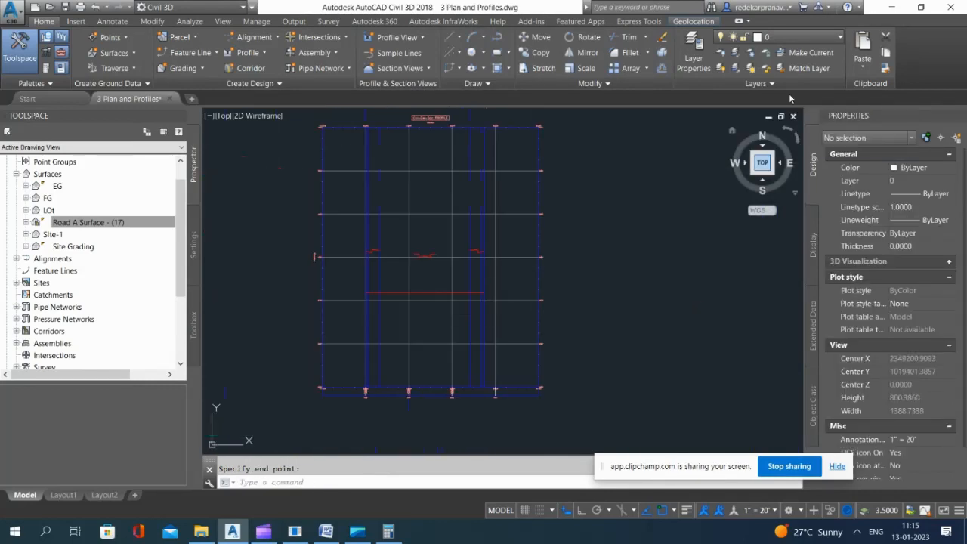
click(249, 52)
click(250, 97)
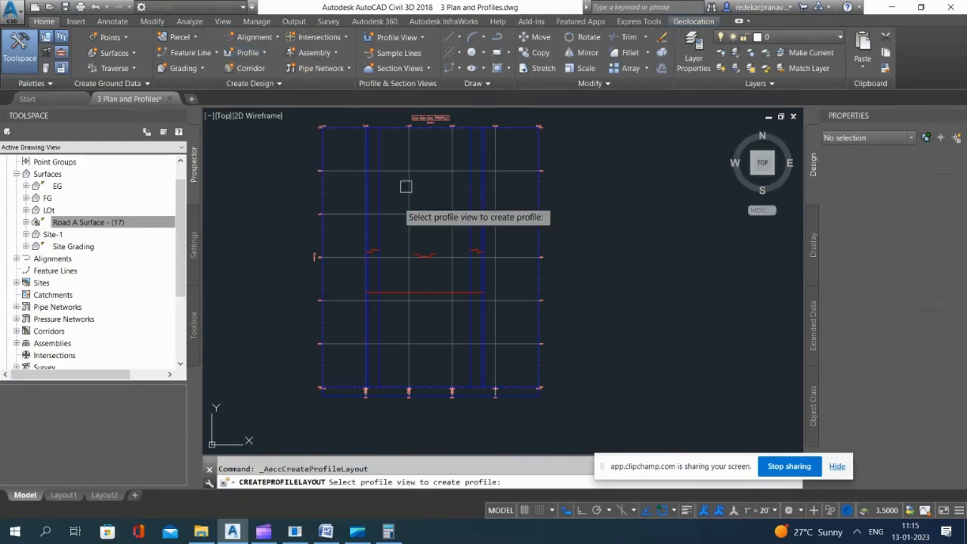
click(400, 212)
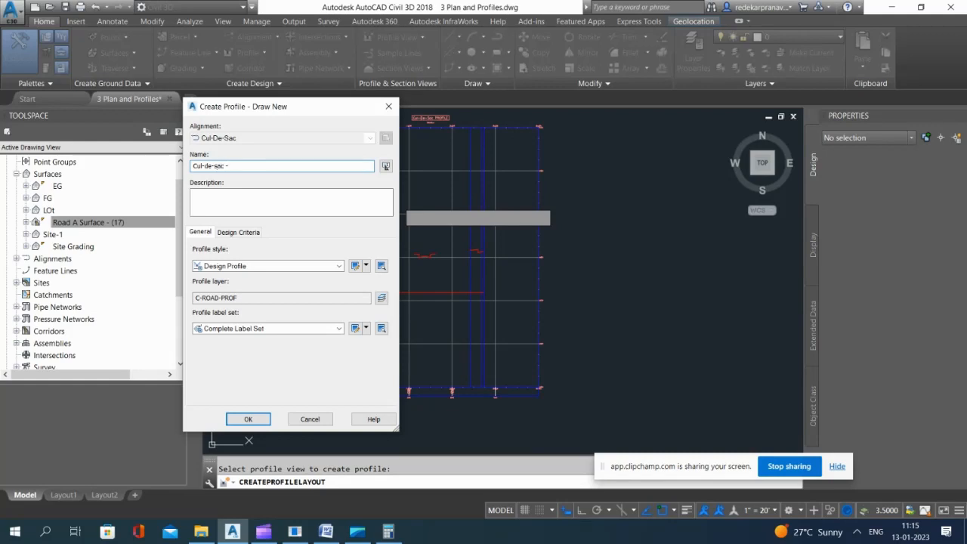
click(256, 425)
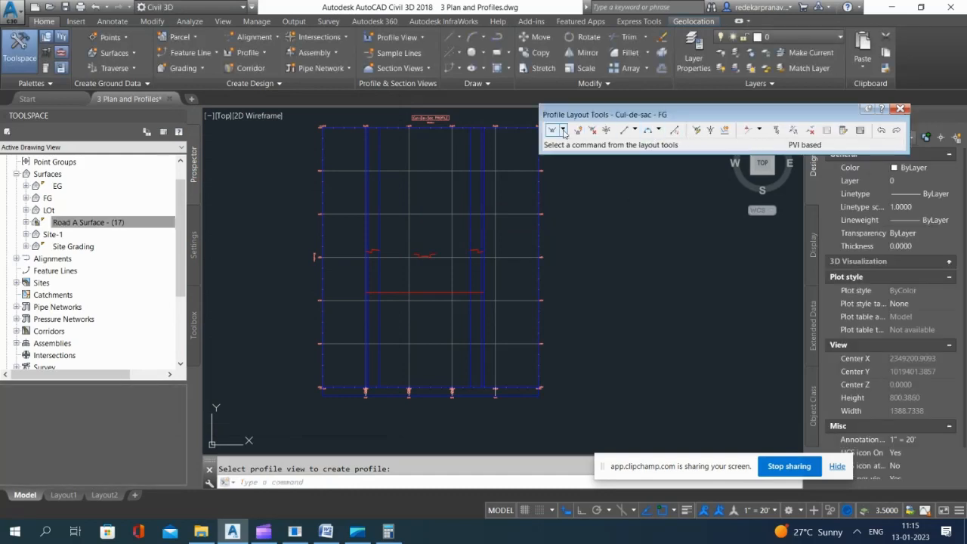
Step: Draw a single tangent for Cul-de-sac - FG between the outer ends of the road surface lines and close the layout tools
click(563, 131)
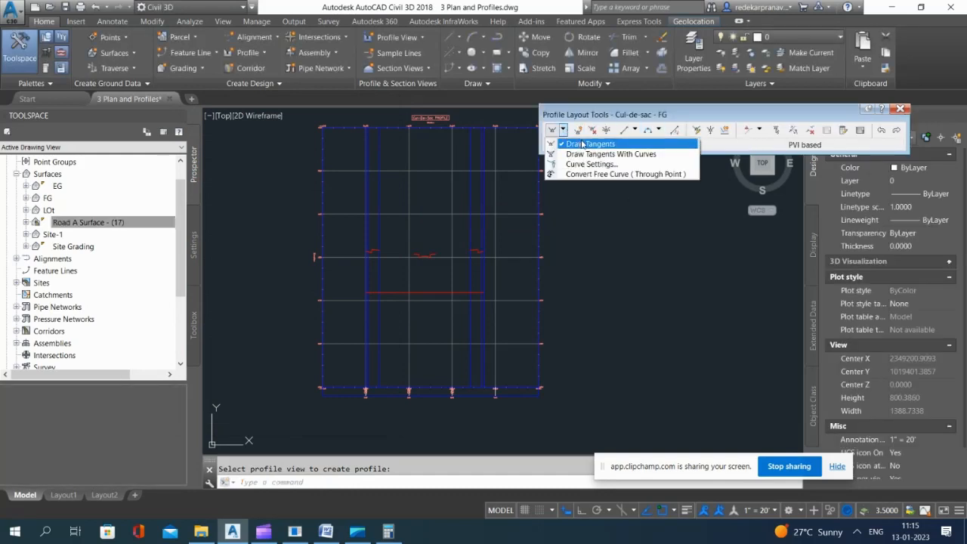
click(580, 192)
scroll(366, 296, up, 3)
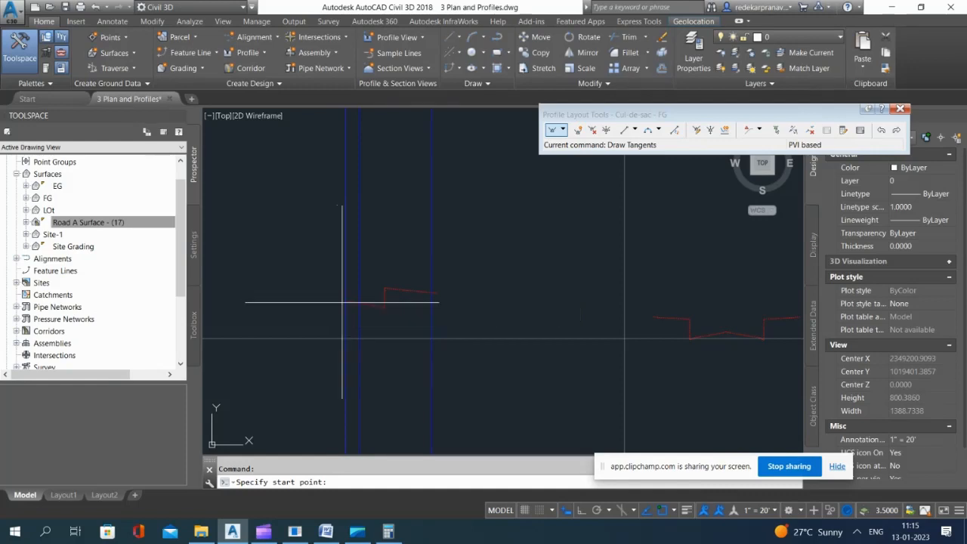
click(335, 311)
scroll(341, 280, down, 3)
scroll(345, 258, up, 3)
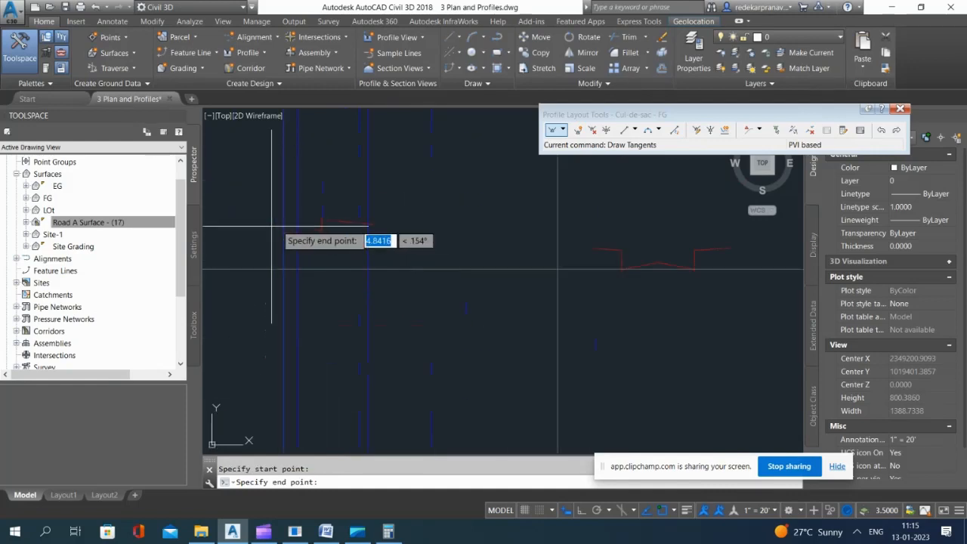
scroll(428, 264, up, 5)
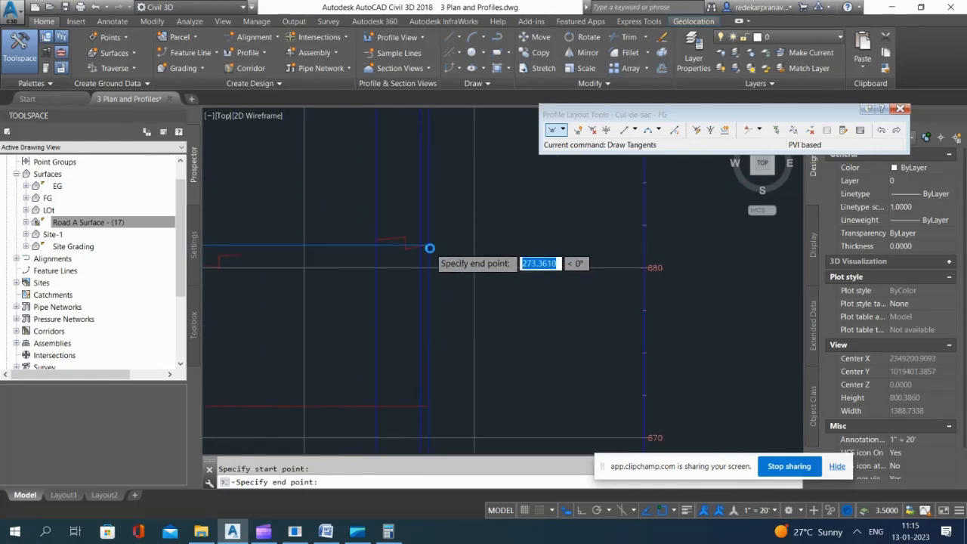
click(423, 239)
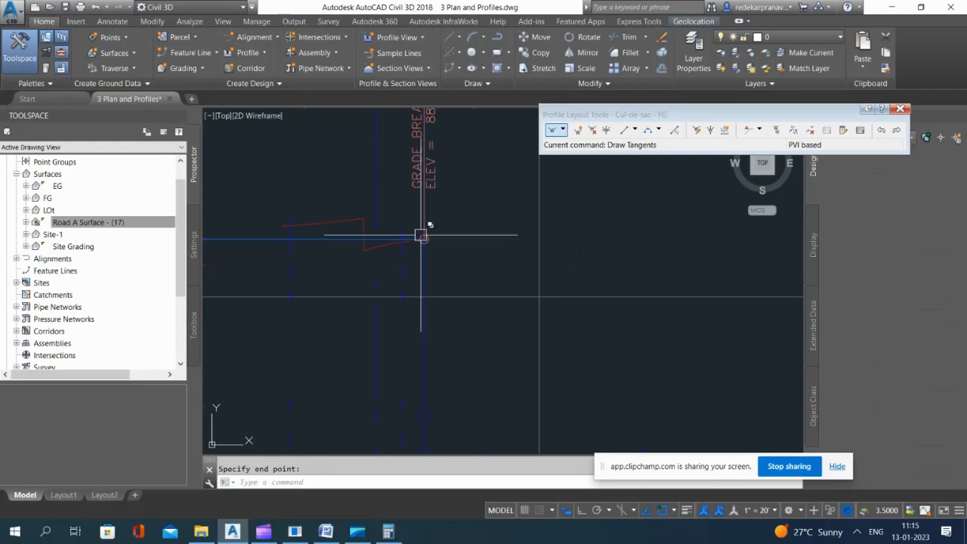
key(Return)
click(898, 109)
Step: Save the drawing with the three new FG profiles
scroll(501, 189, down, 15)
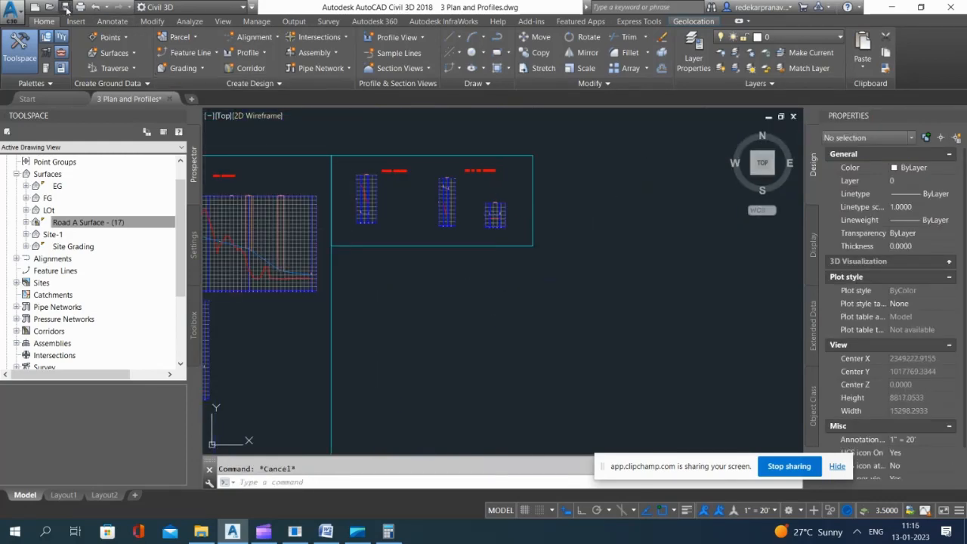
click(101, 9)
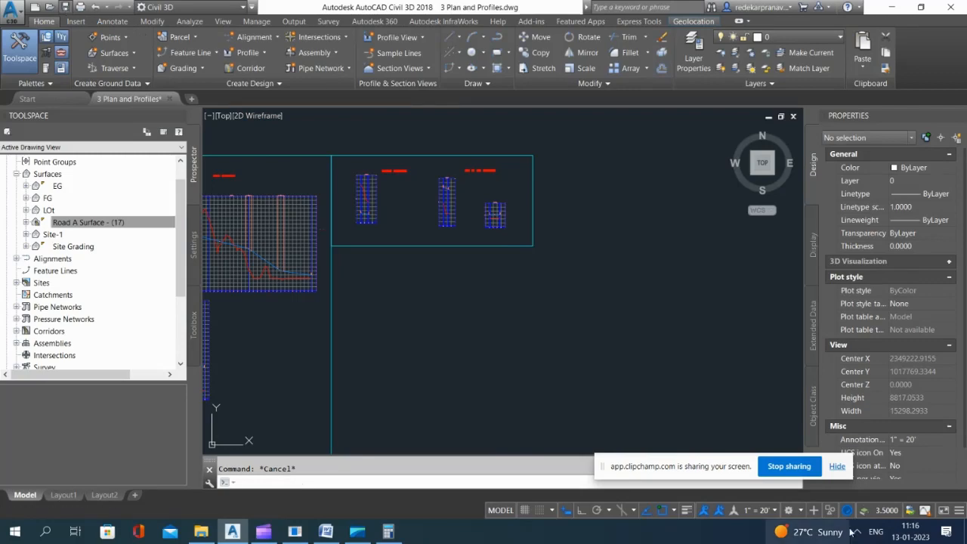
Step: Split the Road A corridor region at the northwest knuckle bend in the site plan
scroll(481, 252, up, 8)
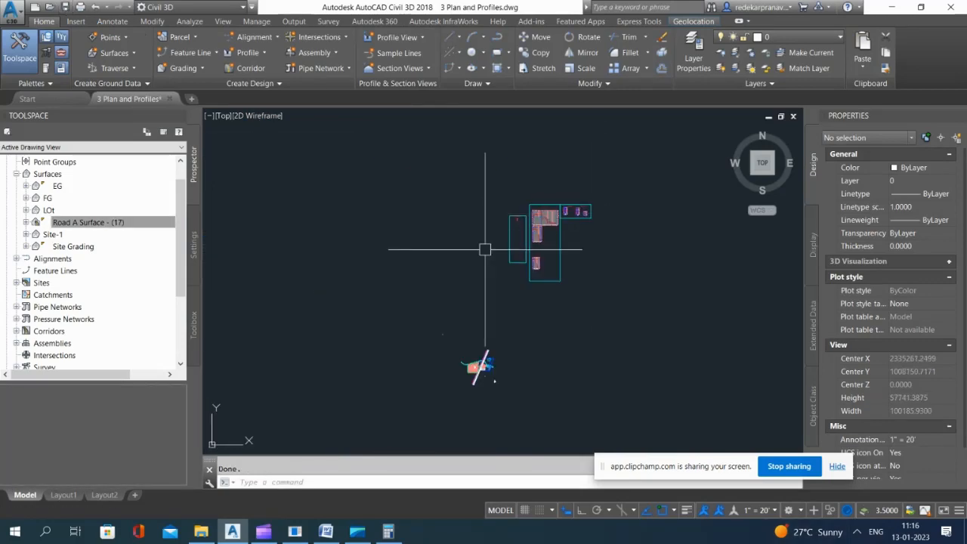
scroll(604, 195, up, 12)
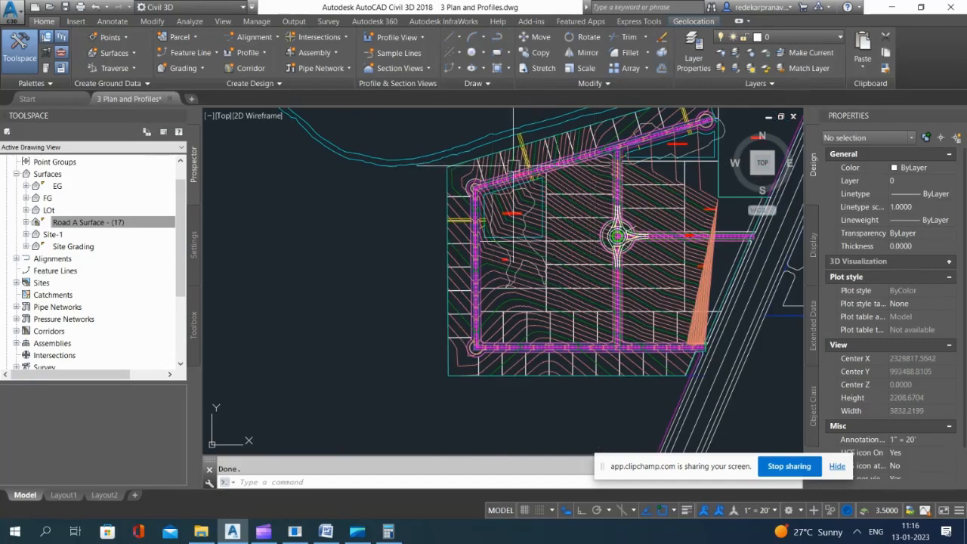
scroll(476, 233, up, 2)
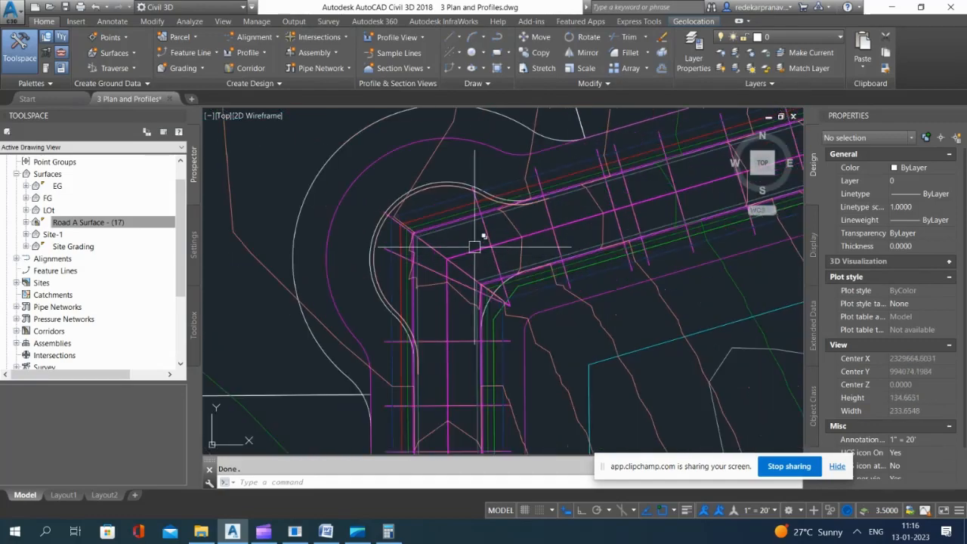
click(485, 237)
click(525, 292)
scroll(393, 267, down, 6)
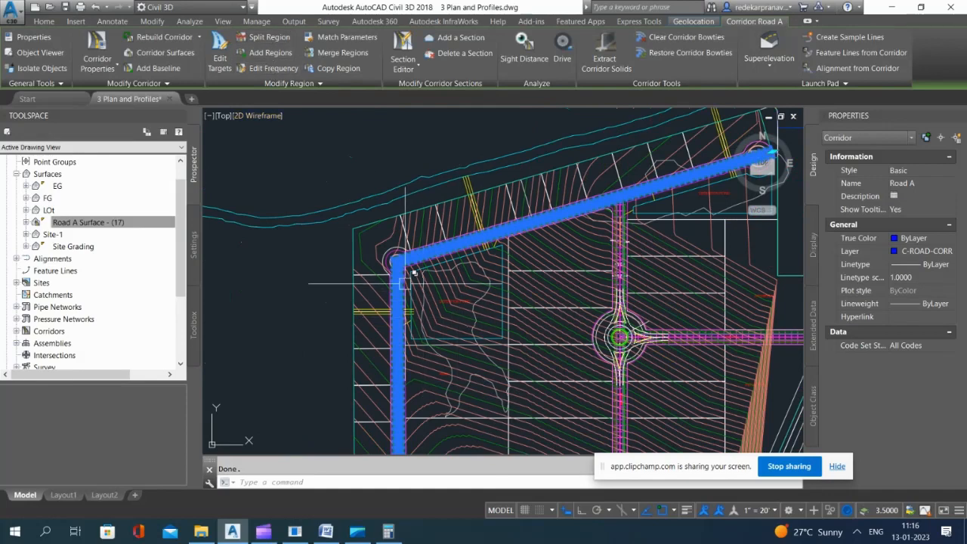
click(259, 37)
scroll(401, 260, up, 5)
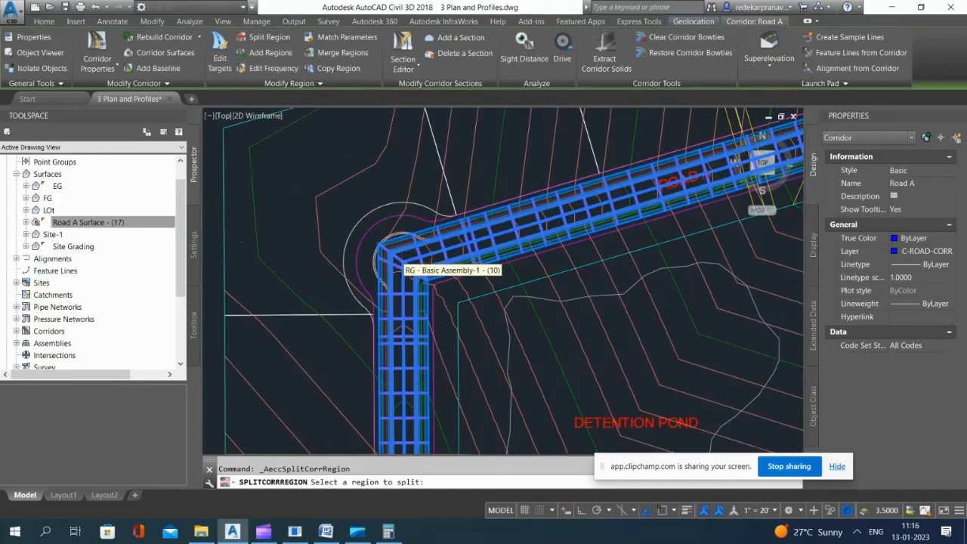
click(426, 262)
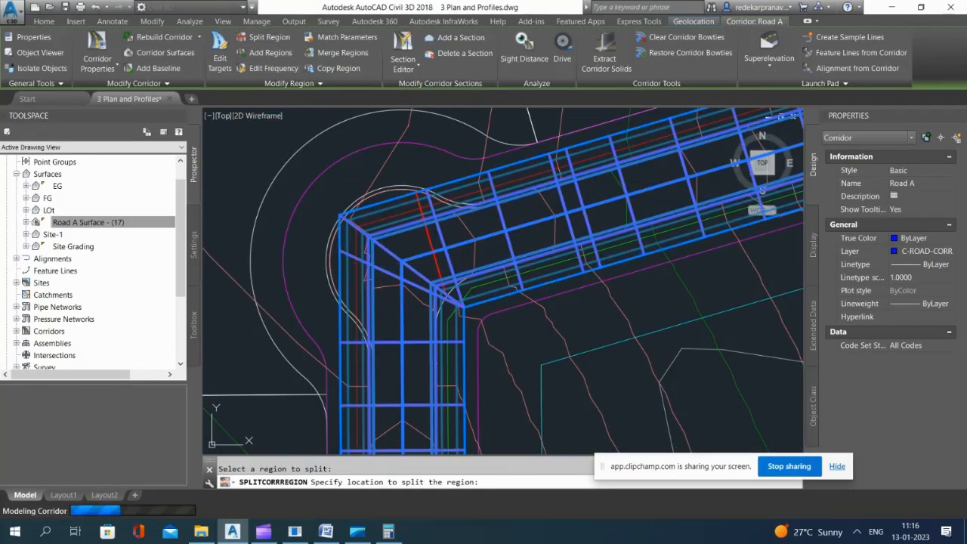
Step: Try to split the Road A corridor region at the southwest knuckle bend
scroll(363, 193, down, 5)
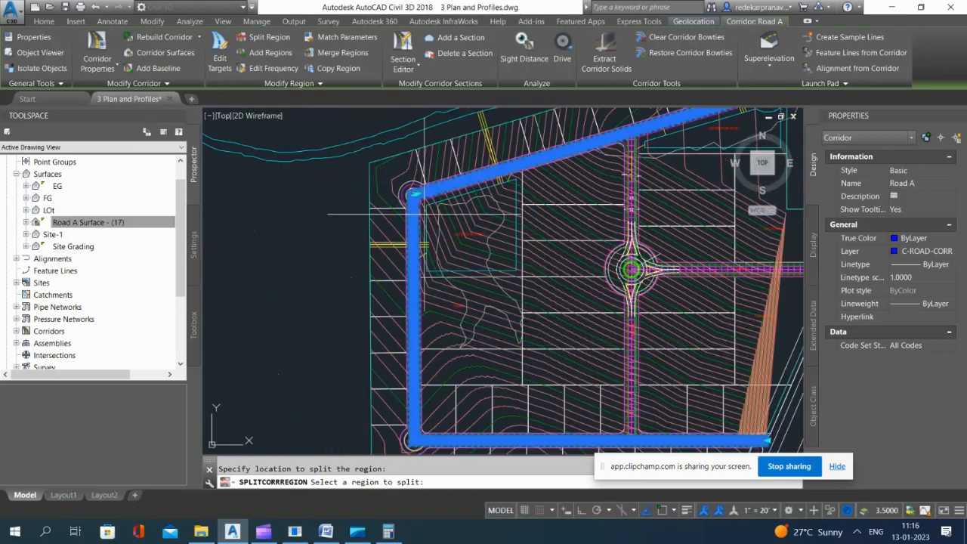
scroll(436, 437, up, 6)
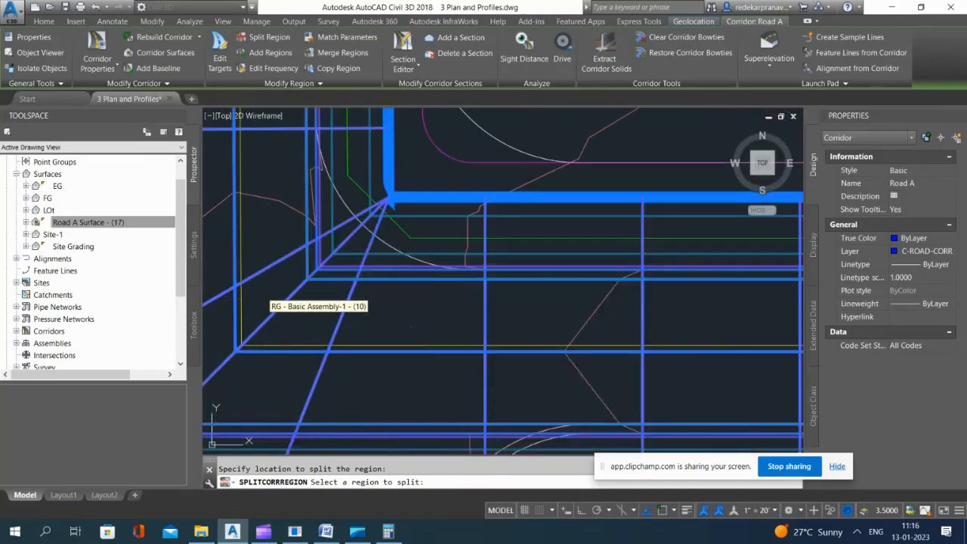
click(272, 315)
scroll(314, 312, down, 4)
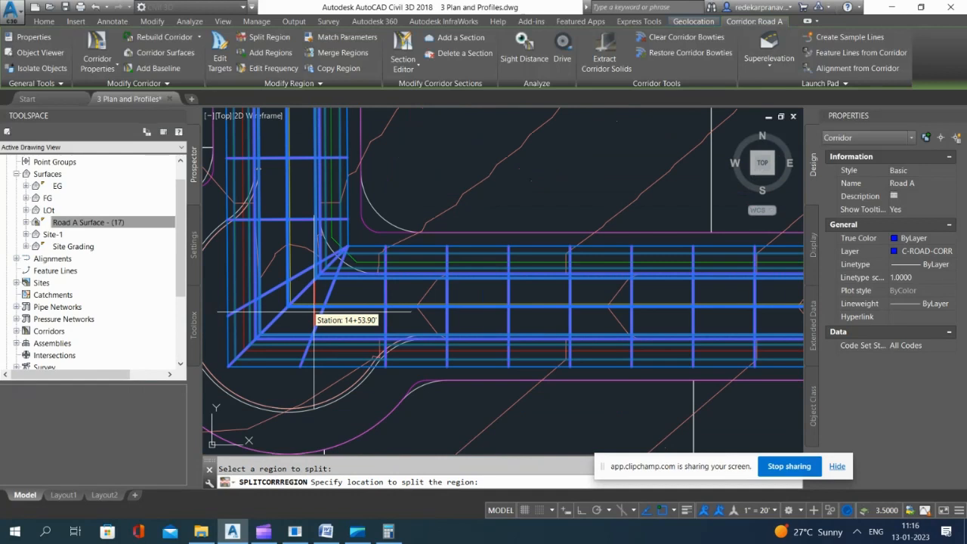
click(344, 319)
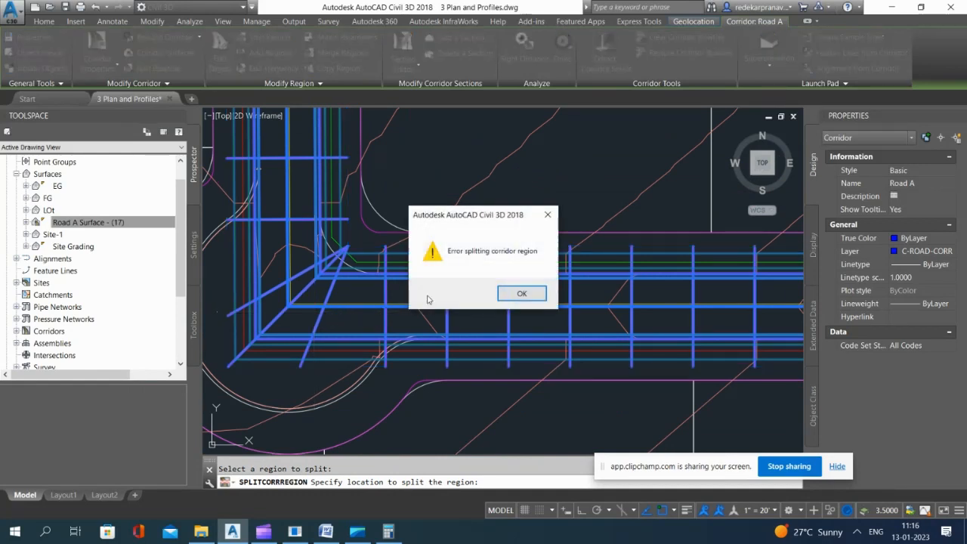
click(517, 292)
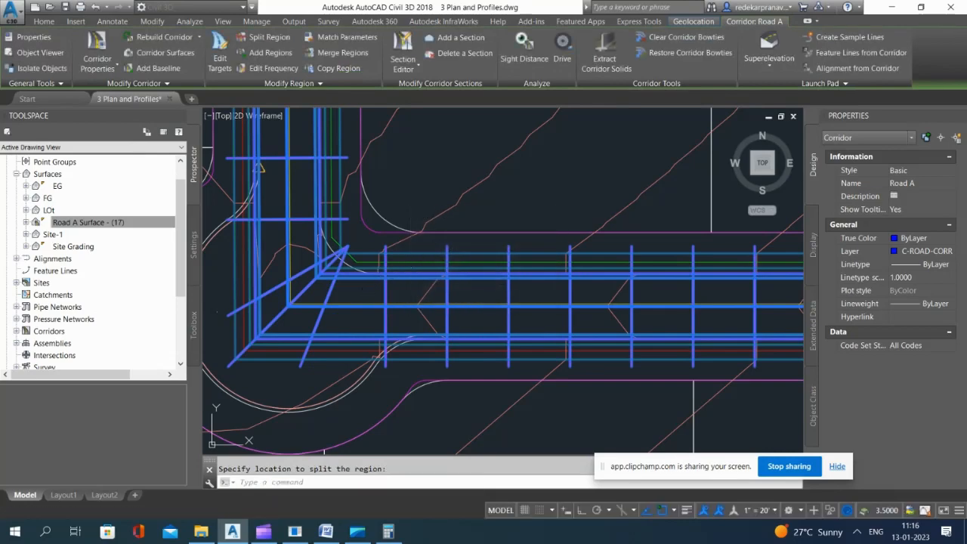
Step: Pull both Road A corridor region ends back from the northwest bend to the ends of the knuckle curb curves
scroll(412, 282, down, 10)
scroll(412, 282, up, 8)
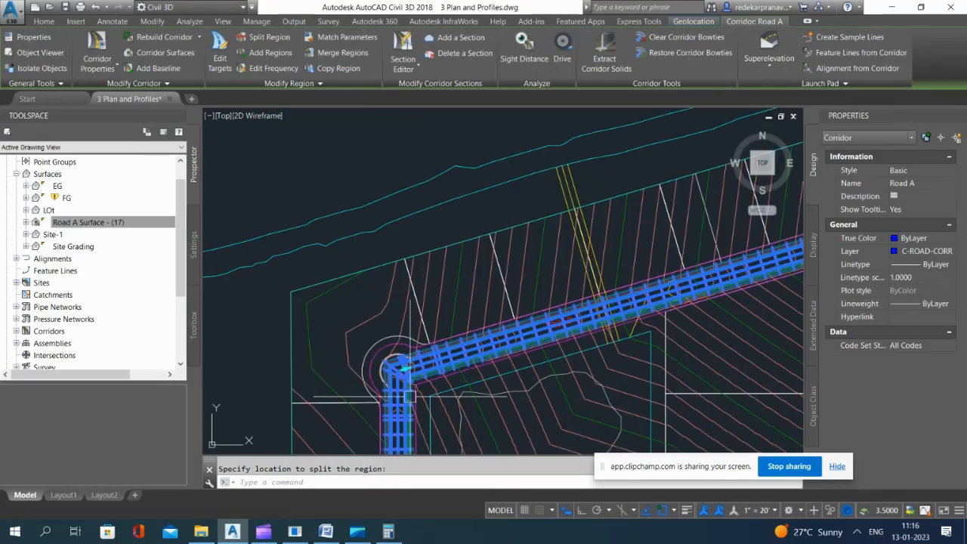
key(Escape)
click(442, 196)
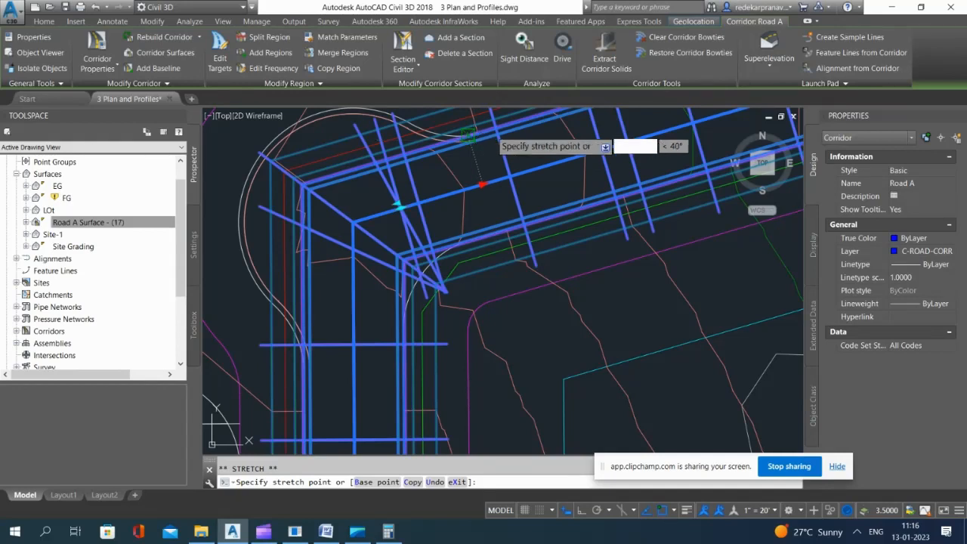
click(481, 184)
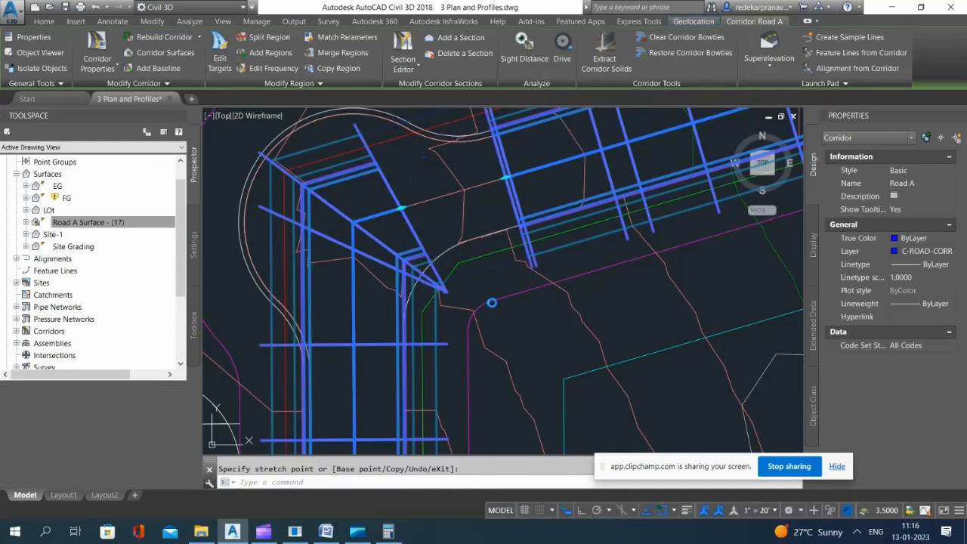
click(405, 205)
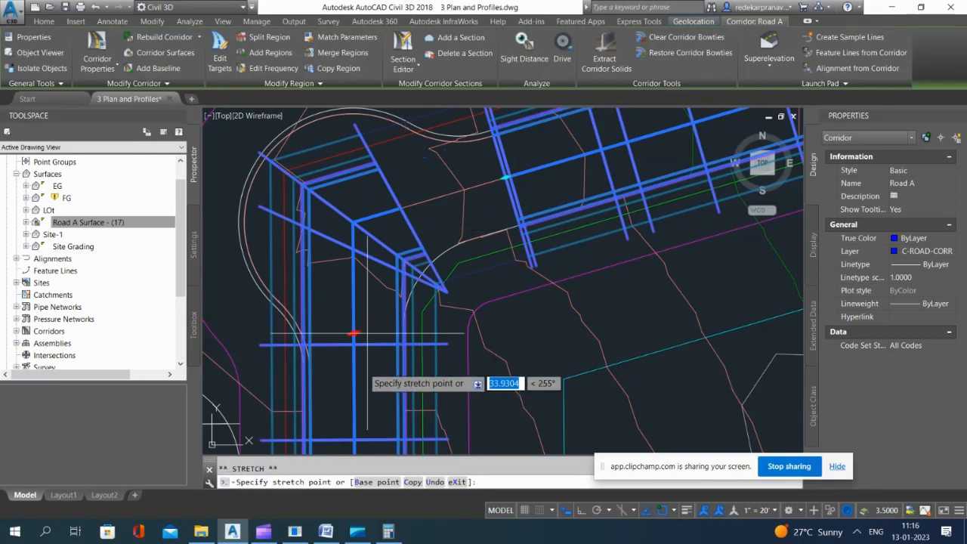
click(304, 368)
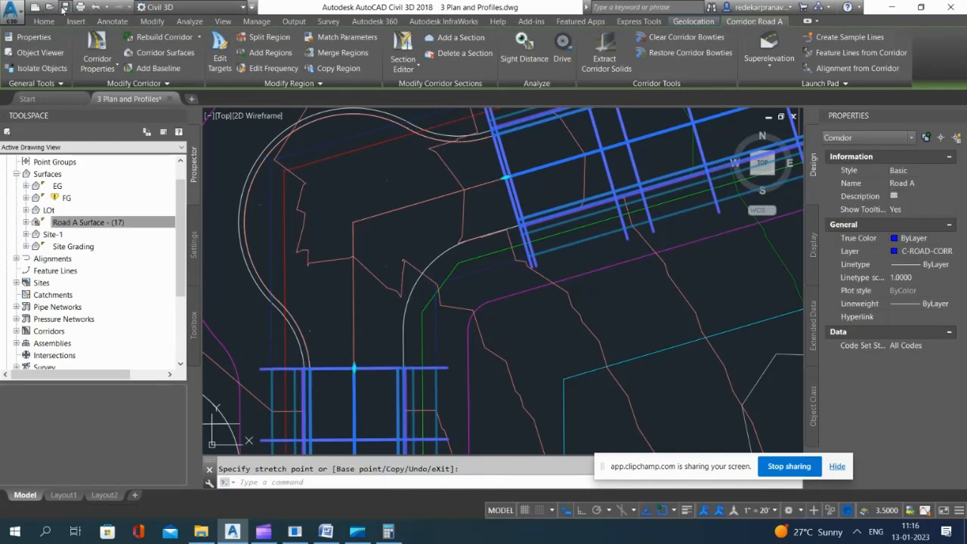
key(Escape)
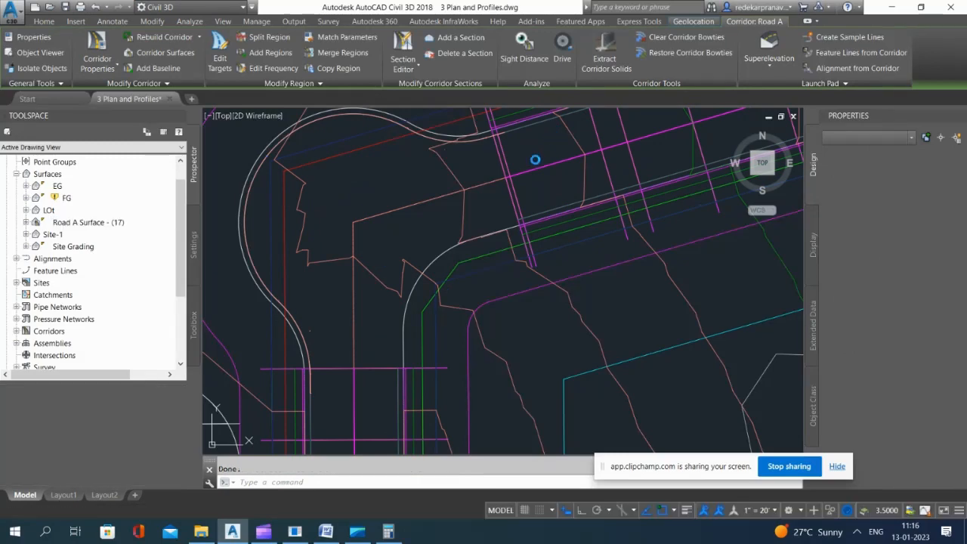
Step: Realign the start of the northeast-running corridor region with the end of the northwest knuckle's curb curve
scroll(523, 147, up, 3)
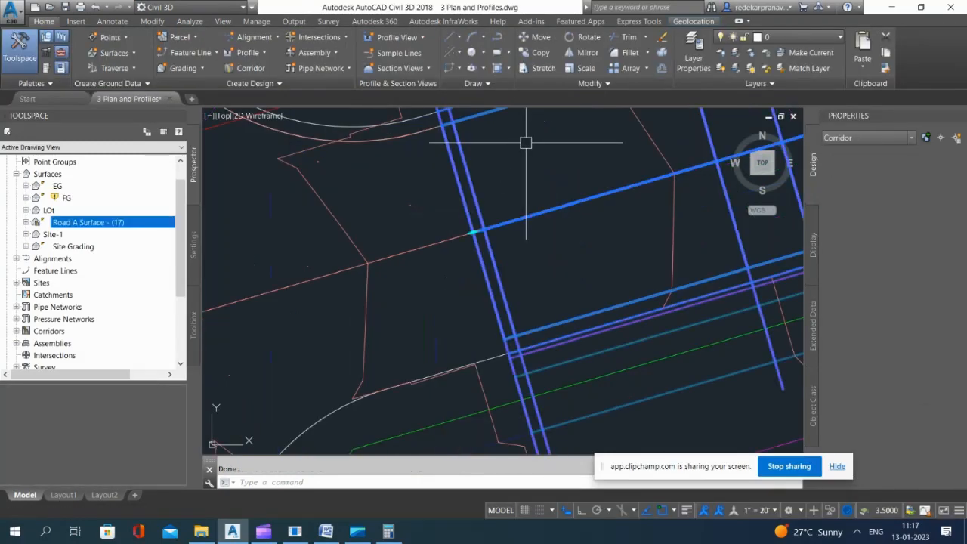
click(473, 232)
click(472, 232)
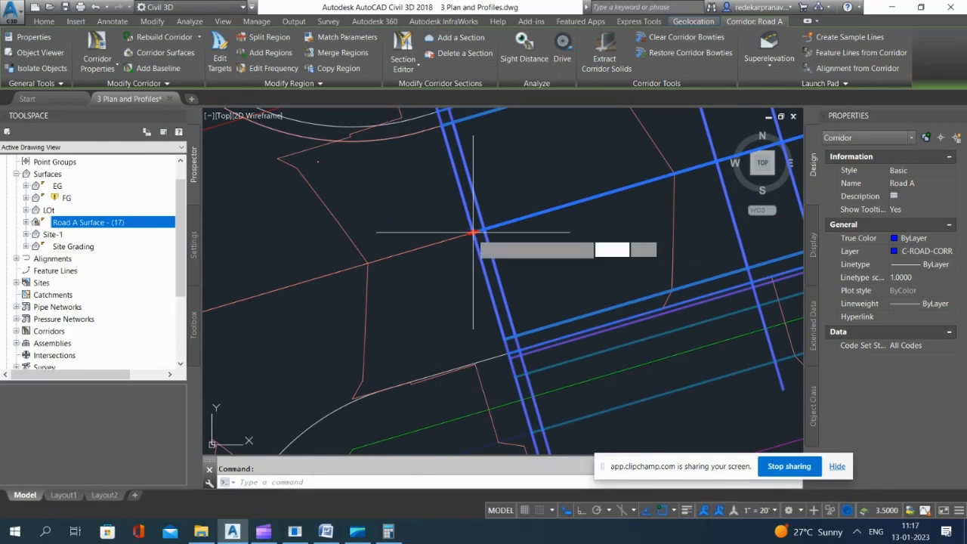
click(424, 131)
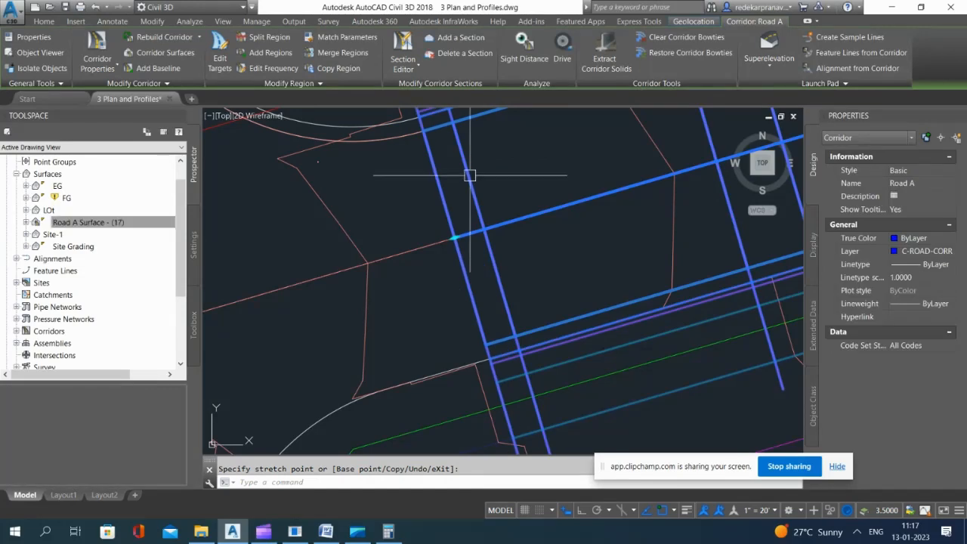
Step: Snap the end of the south-running corridor region to the curb curve's endpoint below the northwest knuckle
scroll(456, 164, down, 10)
scroll(414, 198, up, 4)
scroll(414, 198, up, 5)
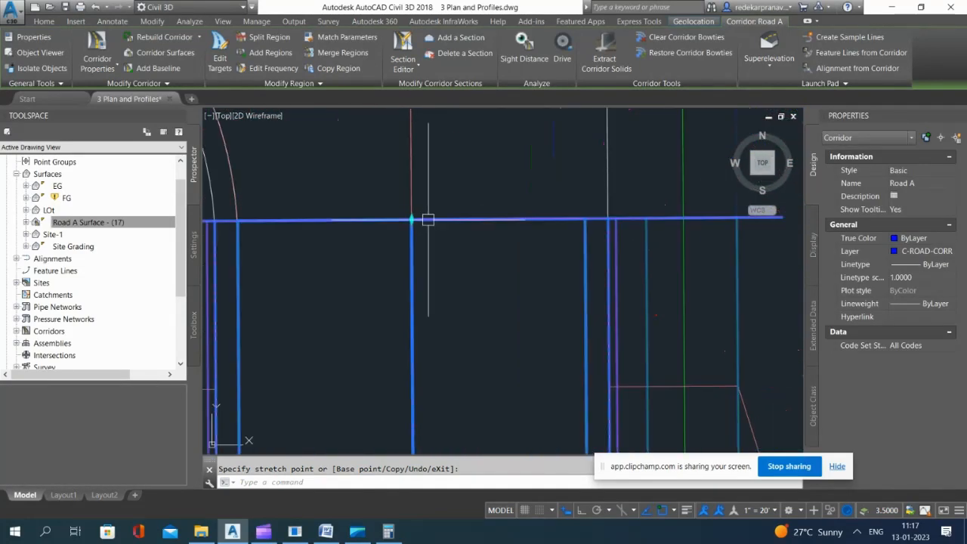
click(411, 219)
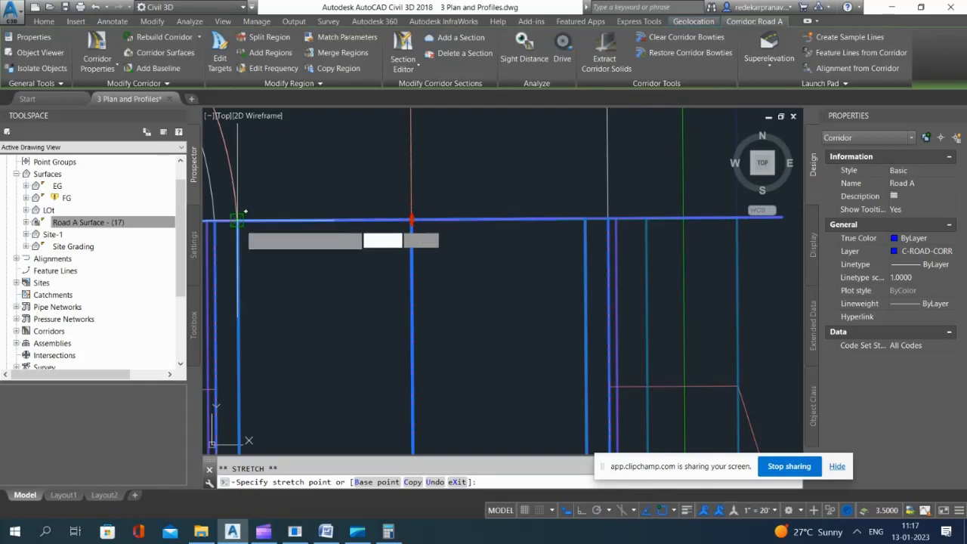
click(245, 212)
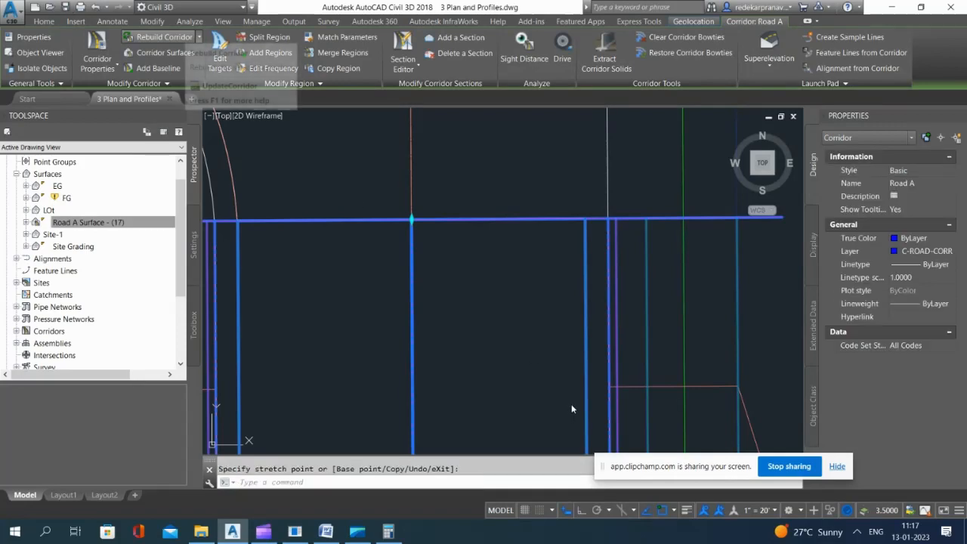
scroll(462, 237, down, 2)
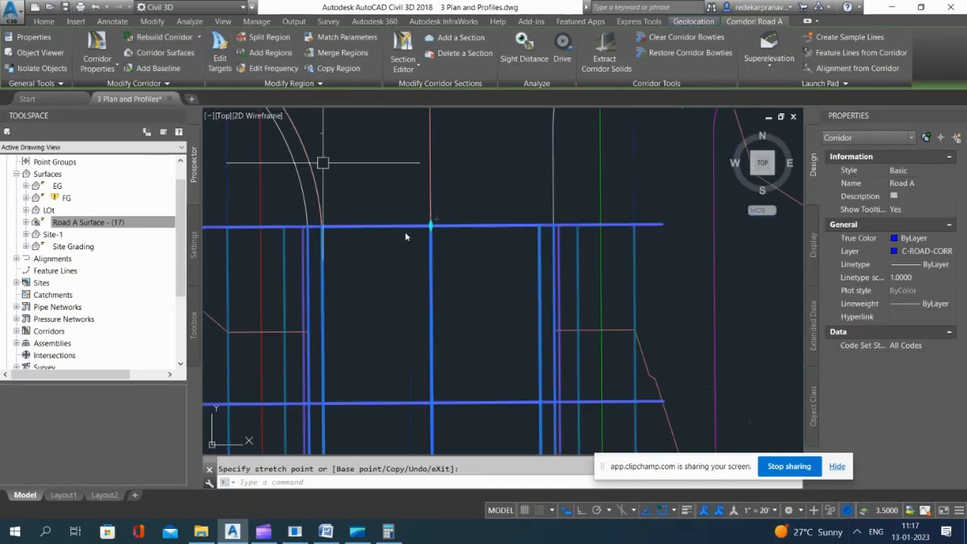
scroll(419, 252, down, 4)
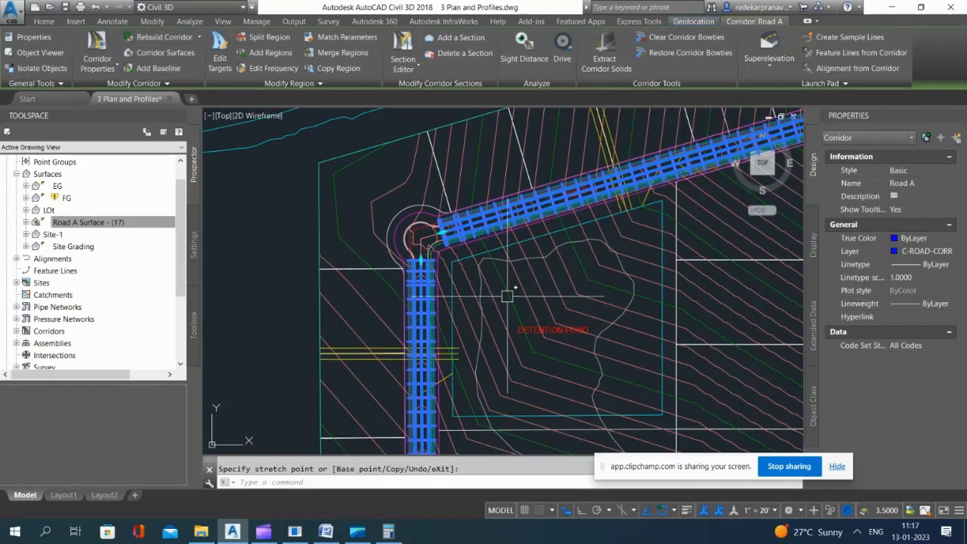
key(Escape)
Step: Set the FG surface's style to _No Display to hide its contours in the site plan
click(517, 297)
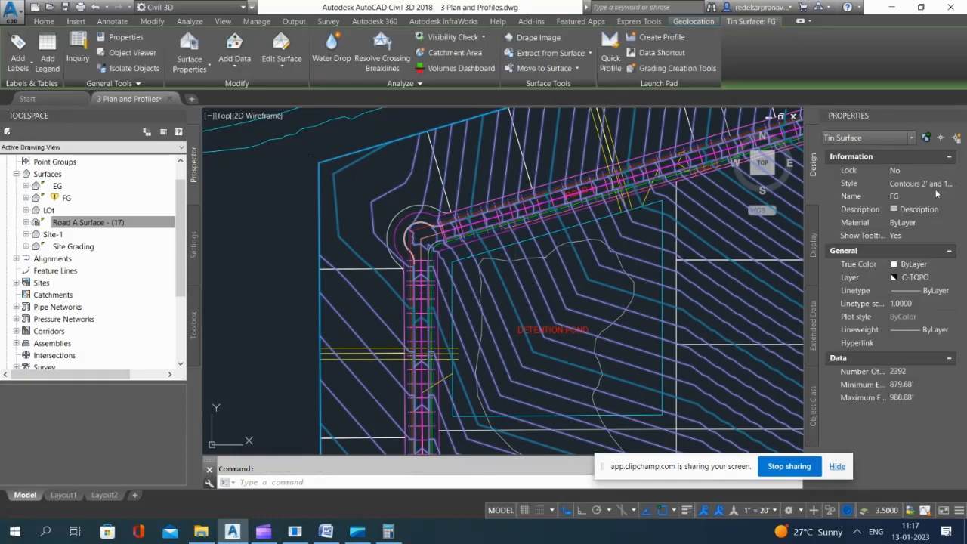
scroll(341, 220, down, 2)
scroll(283, 198, down, 2)
key(Escape)
scroll(407, 246, up, 2)
click(406, 248)
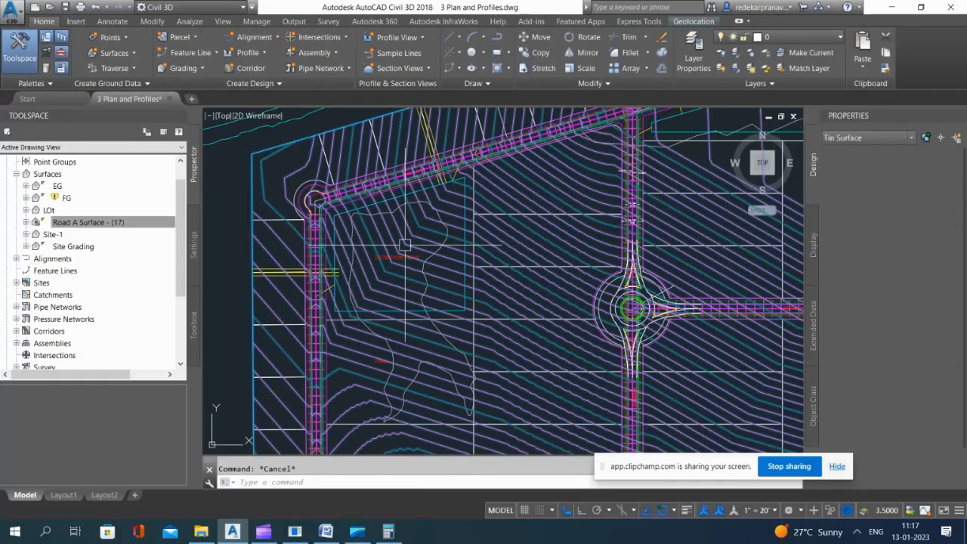
click(926, 188)
click(929, 198)
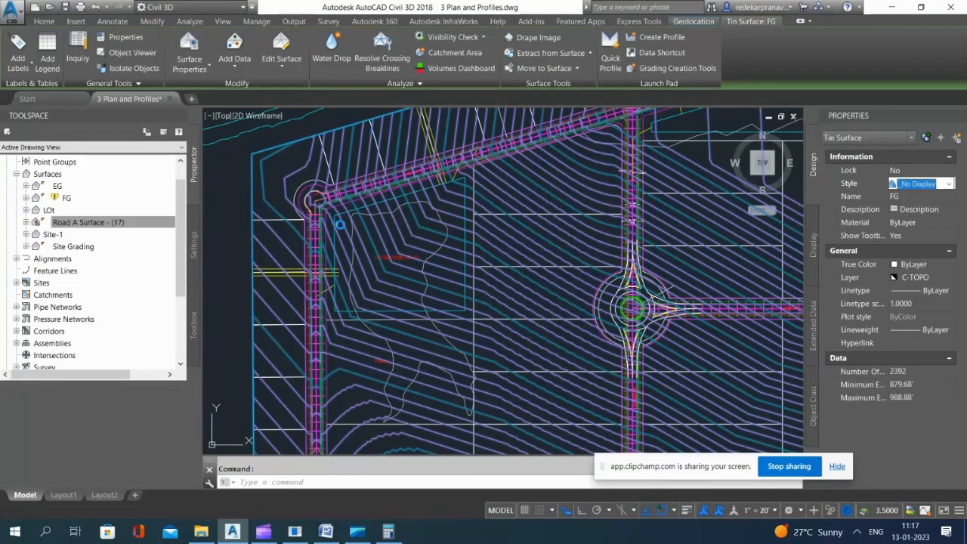
key(Escape)
Step: Split the Road A corridor region on the north-south leg just above the southwest knuckle bend
scroll(345, 221, up, 2)
middle_drag(261, 197, 315, 196)
scroll(446, 181, down, 8)
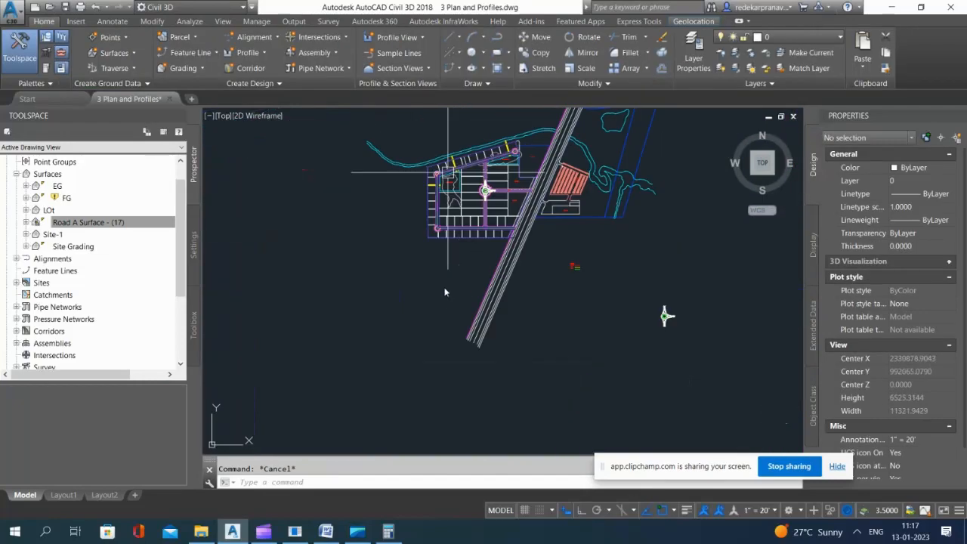
scroll(446, 237, up, 6)
scroll(386, 173, up, 3)
click(360, 164)
click(352, 176)
scroll(405, 224, up, 6)
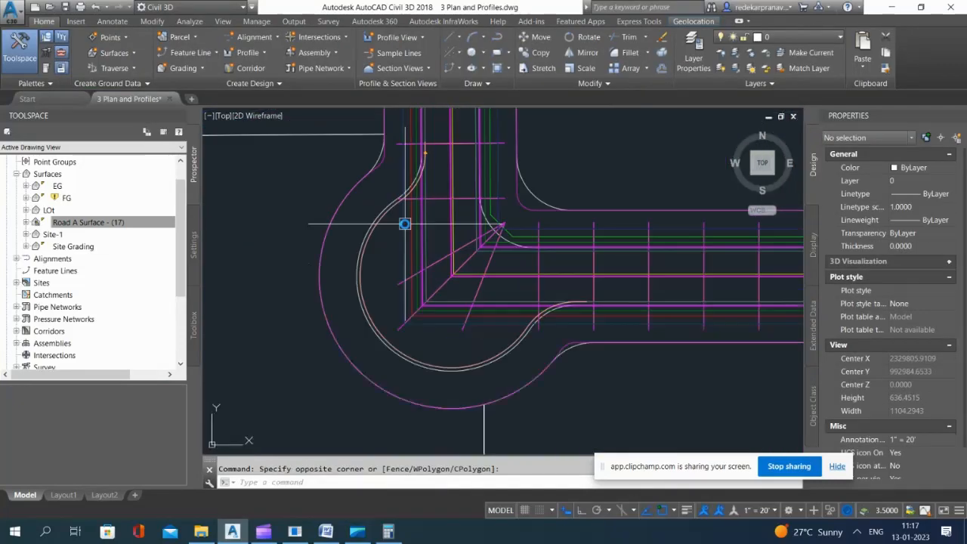
key(Escape)
click(476, 292)
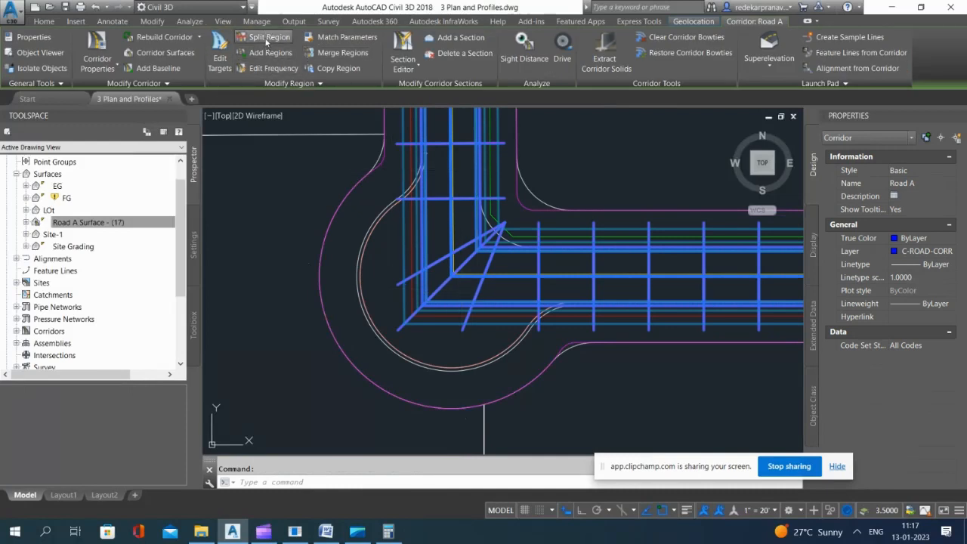
click(266, 39)
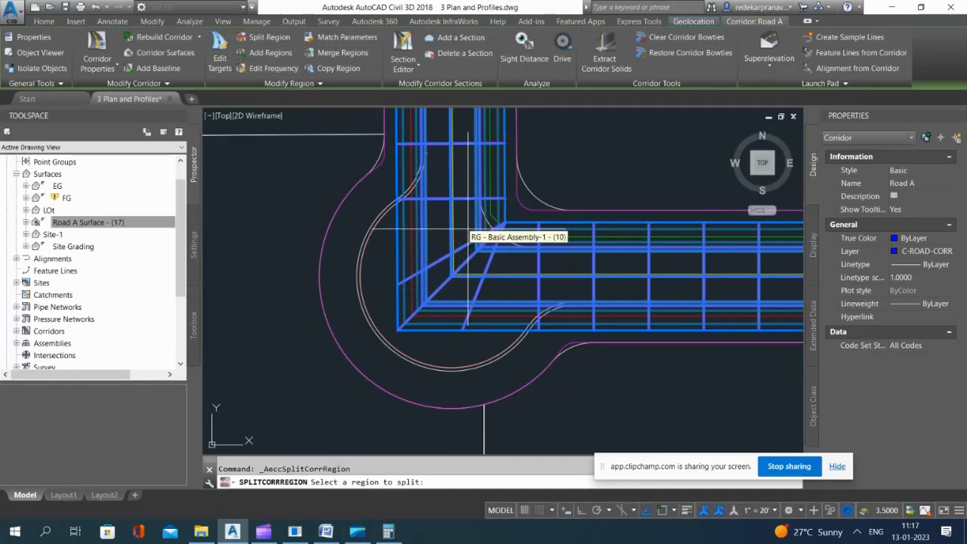
click(468, 228)
click(466, 227)
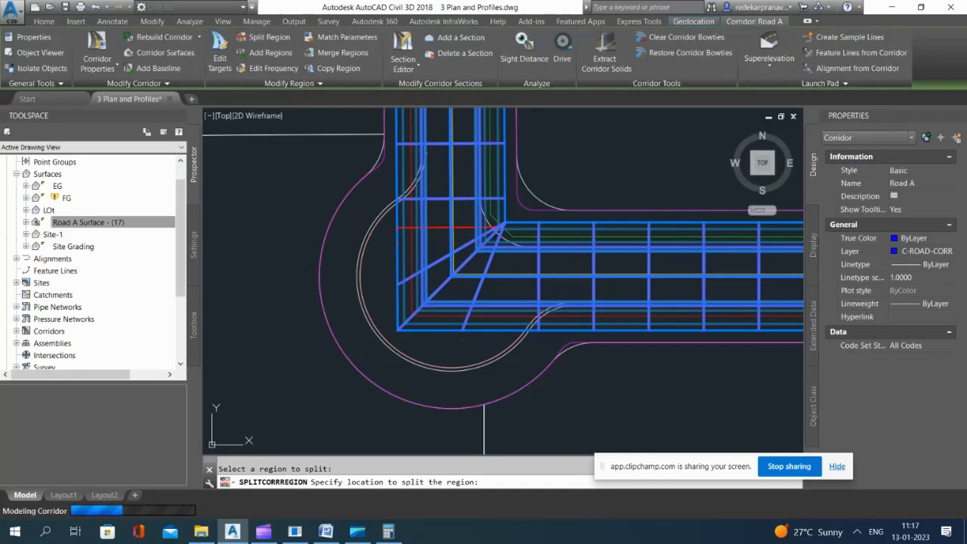
key(Escape)
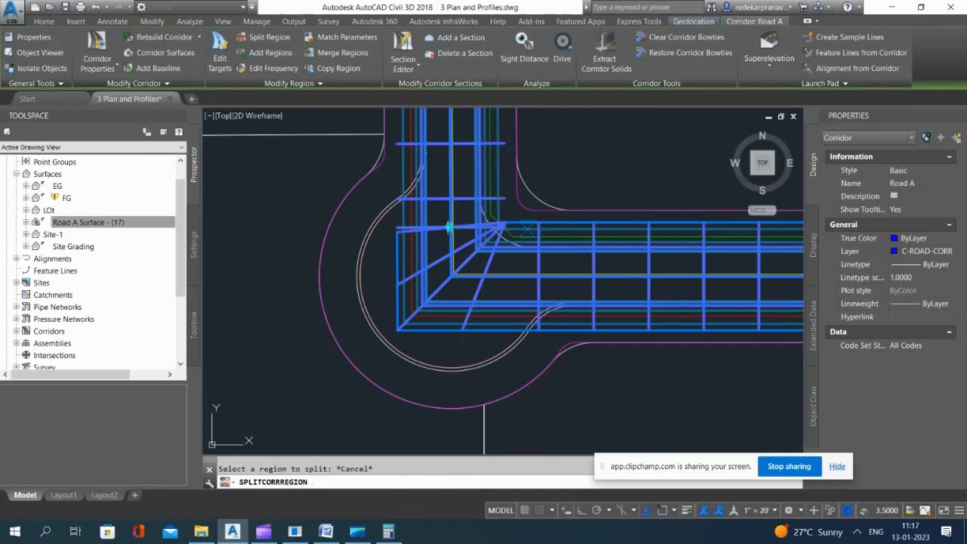
Step: Stretch the upper corridor region's end north to where the southwest knuckle's curb curve begins
scroll(443, 219, up, 6)
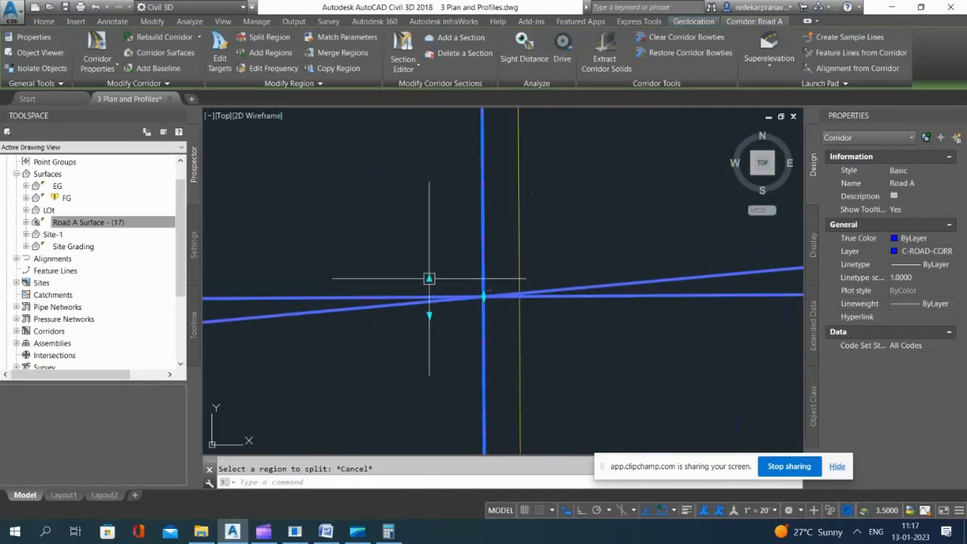
click(429, 279)
scroll(447, 317, down, 5)
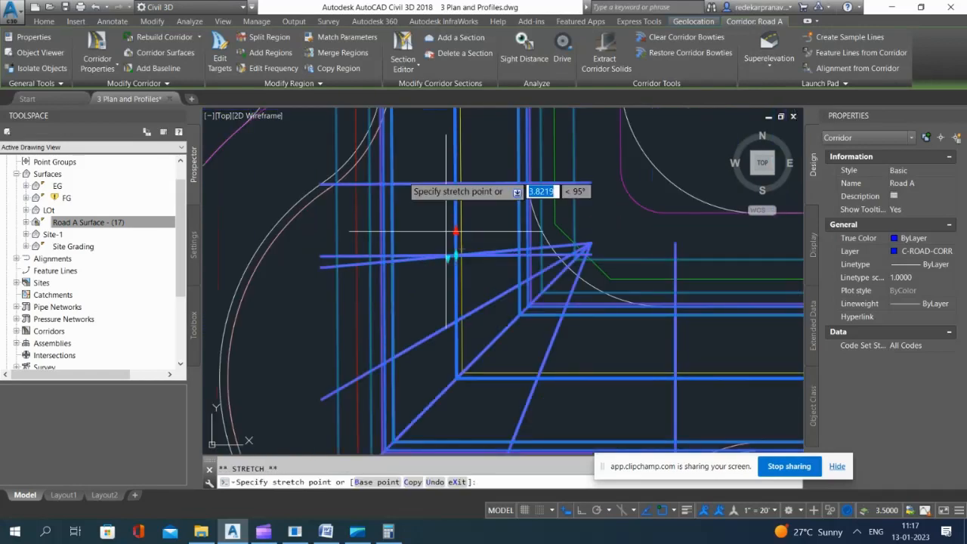
scroll(413, 208, down, 2)
scroll(408, 116, up, 2)
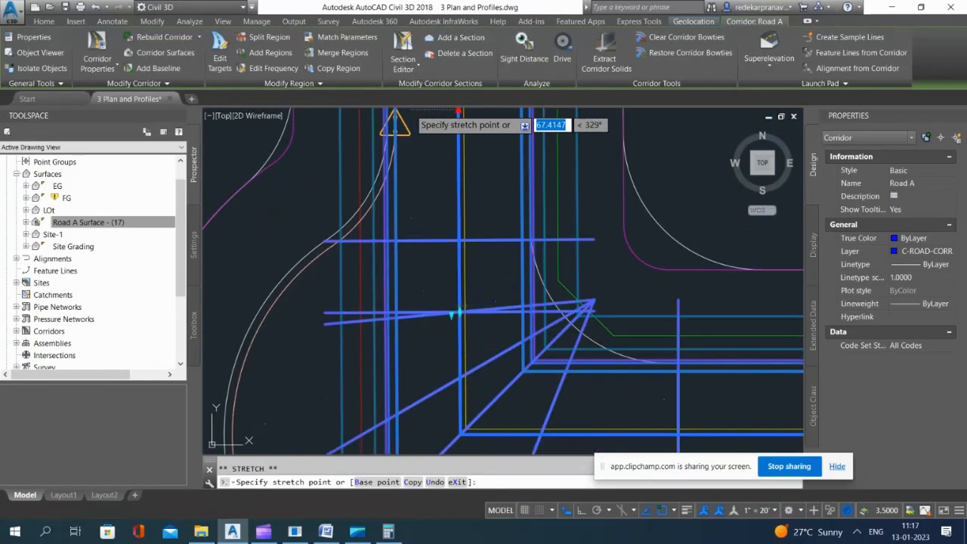
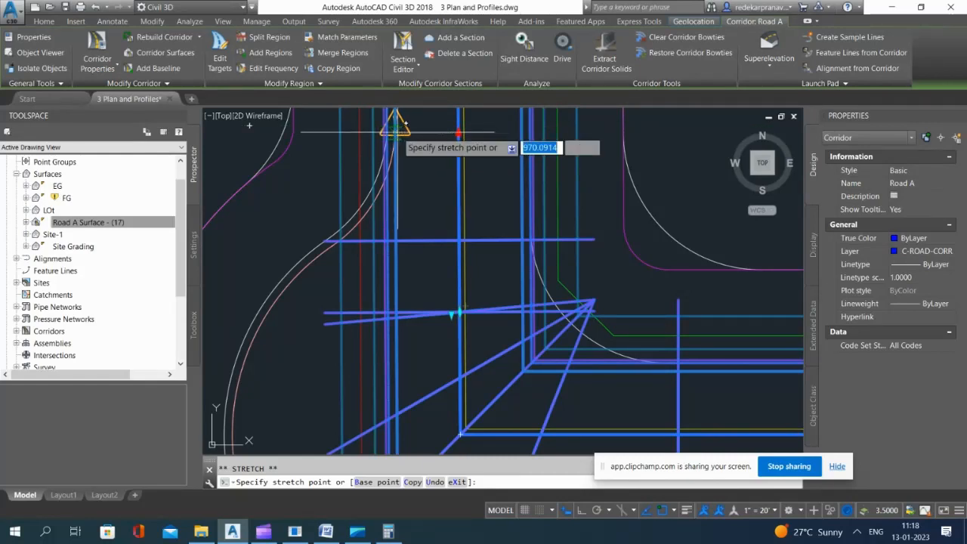
Step: Snap the upper corridor region's end exactly to the curb curve's endpoint just north of the southwest knuckle
click(398, 132)
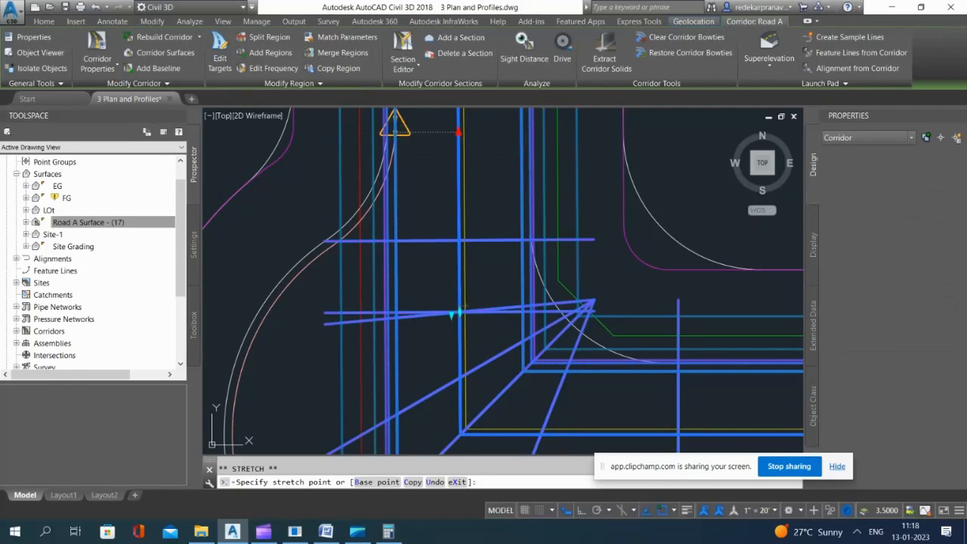
scroll(440, 192, up, 3)
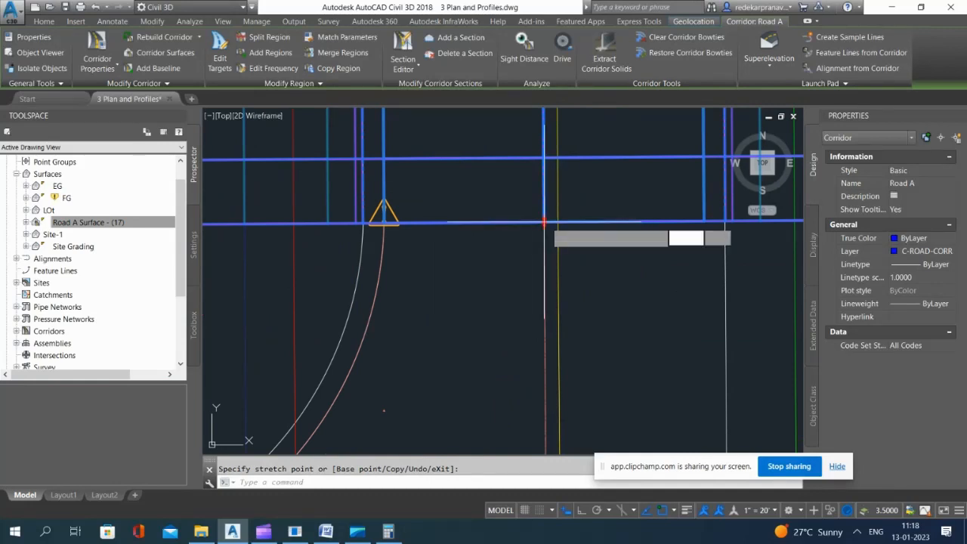
click(543, 222)
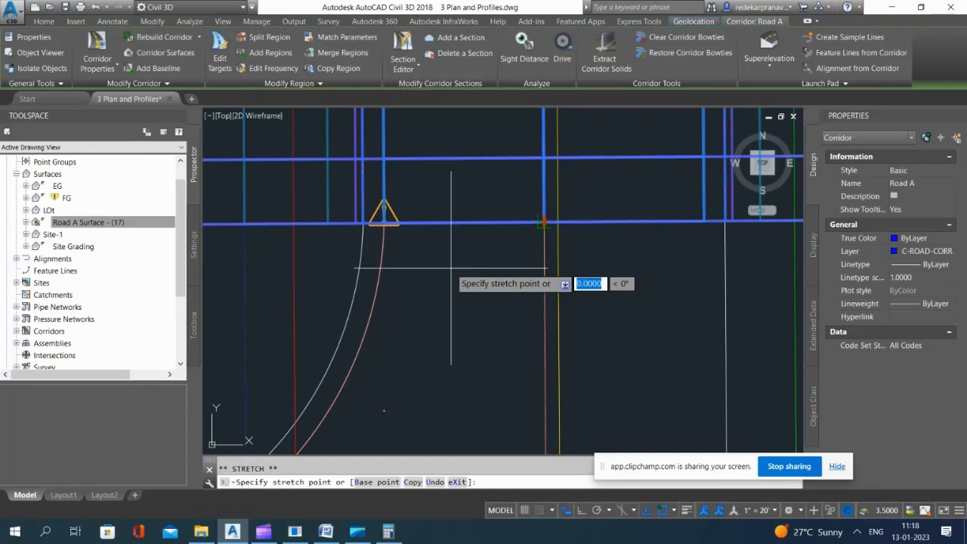
shift+right_click(451, 268)
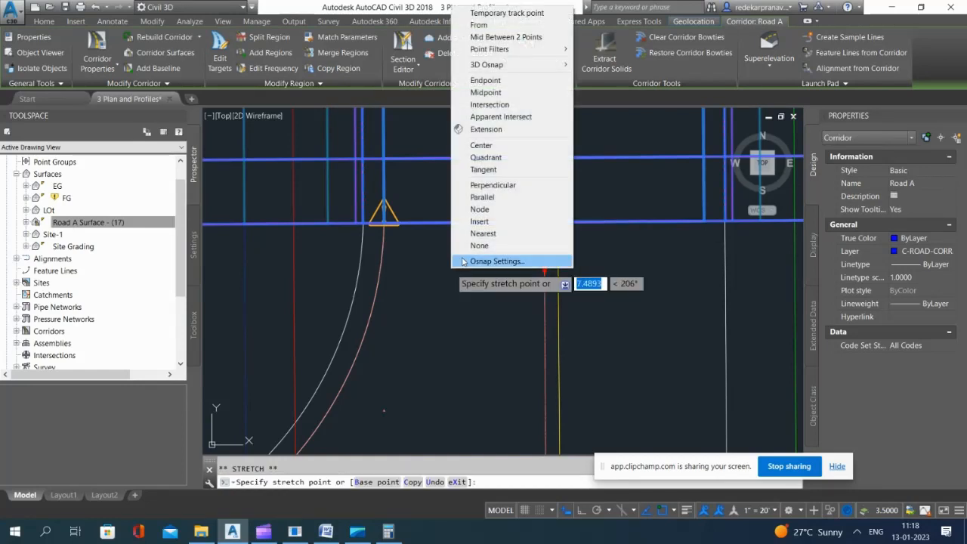
click(484, 80)
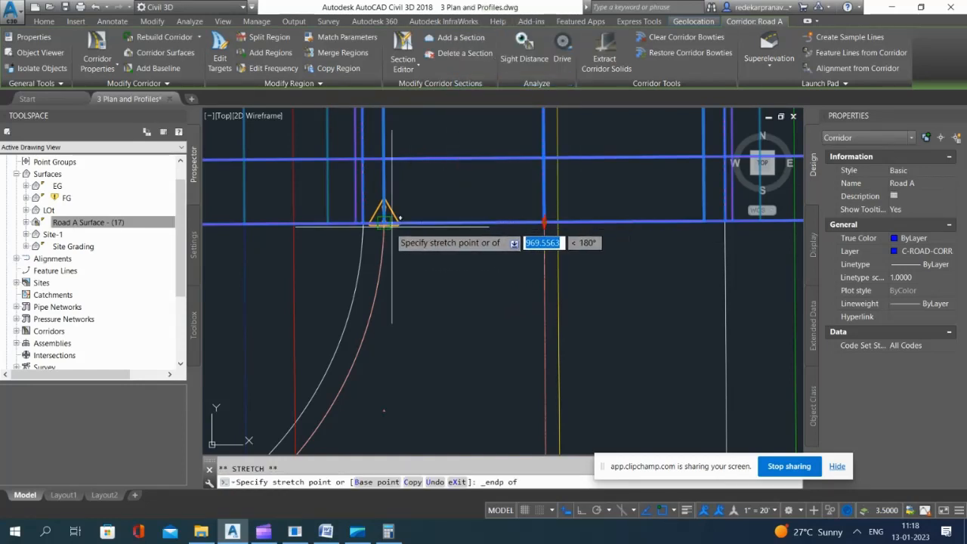
click(384, 233)
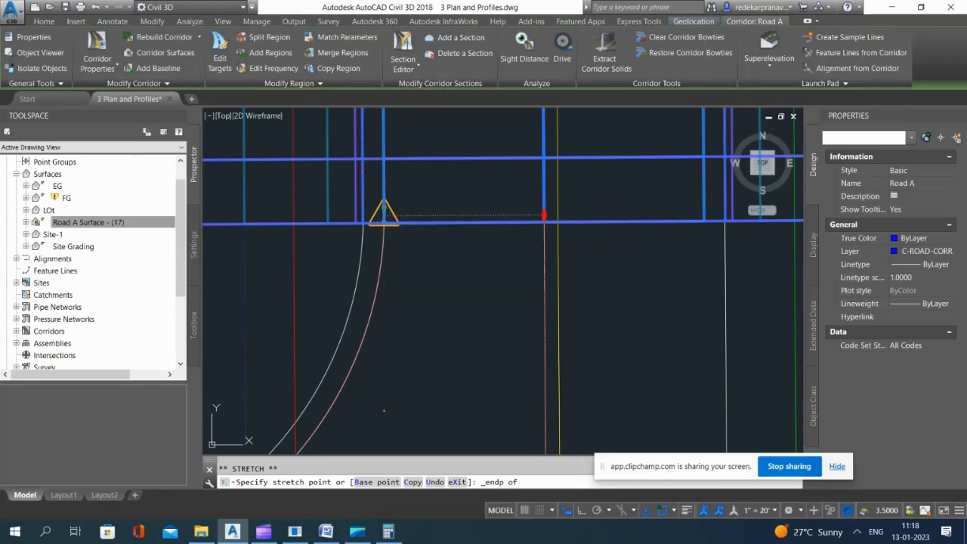
Step: Snap the start of the east-running corridor region to the curb curve's endpoint east of the southwest knuckle, and save the drawing
scroll(418, 173, down, 11)
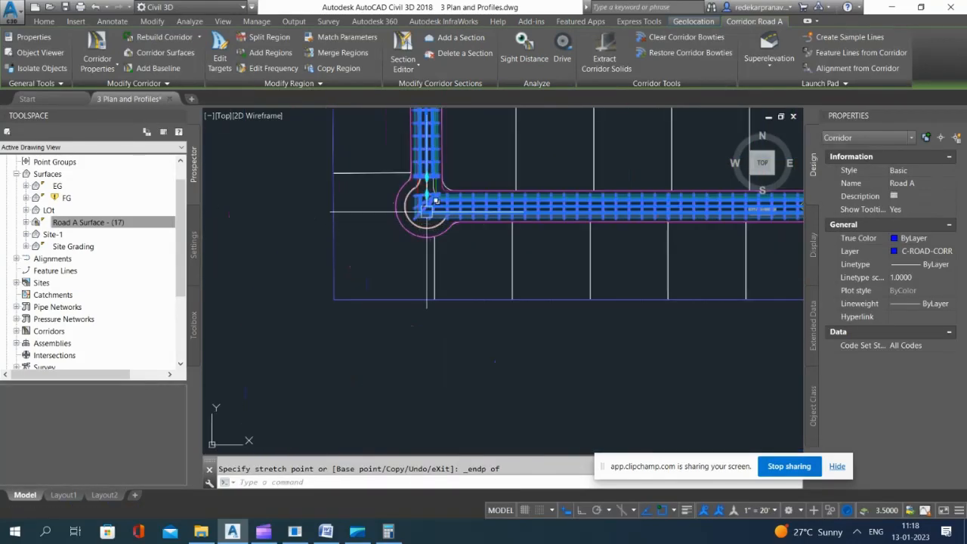
scroll(425, 202, up, 4)
scroll(424, 182, up, 4)
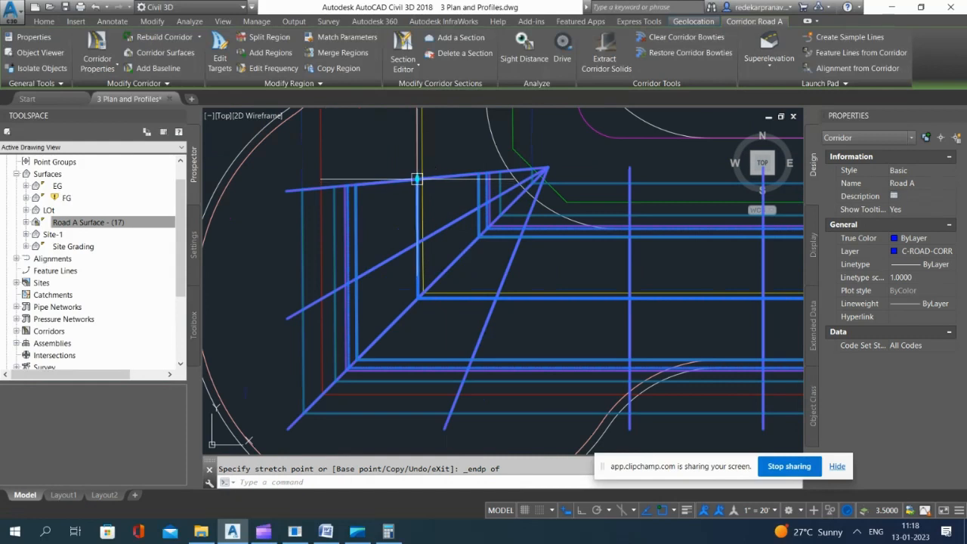
click(417, 179)
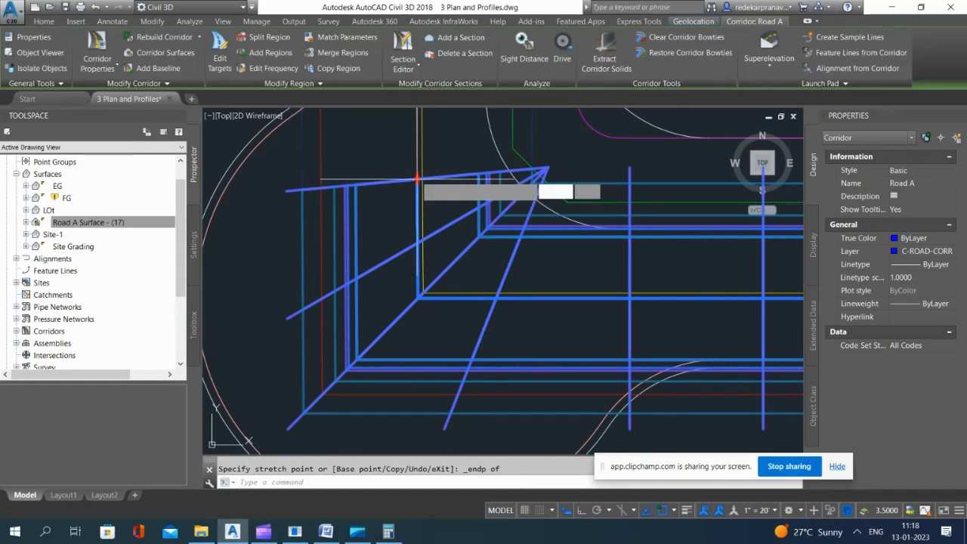
scroll(666, 264, up, 2)
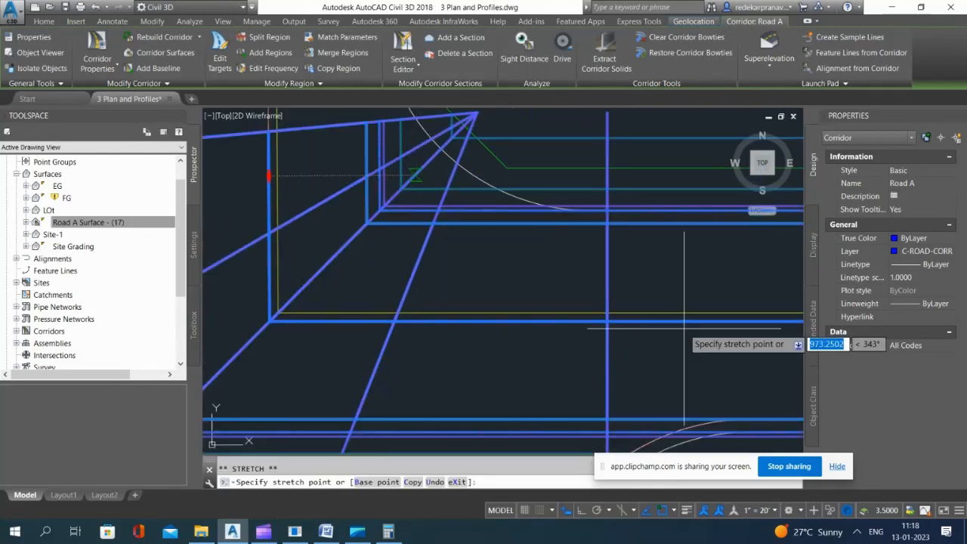
shift+right_click(658, 348)
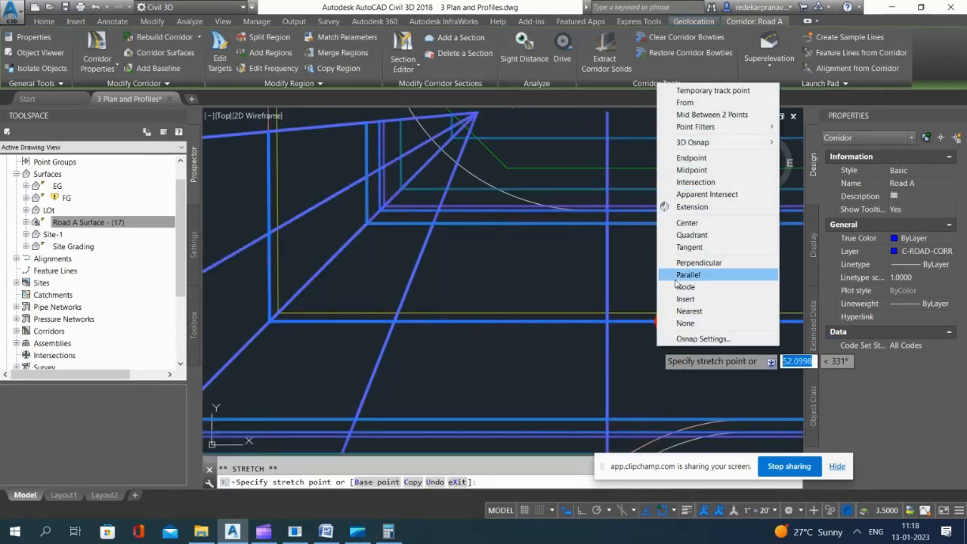
click(689, 159)
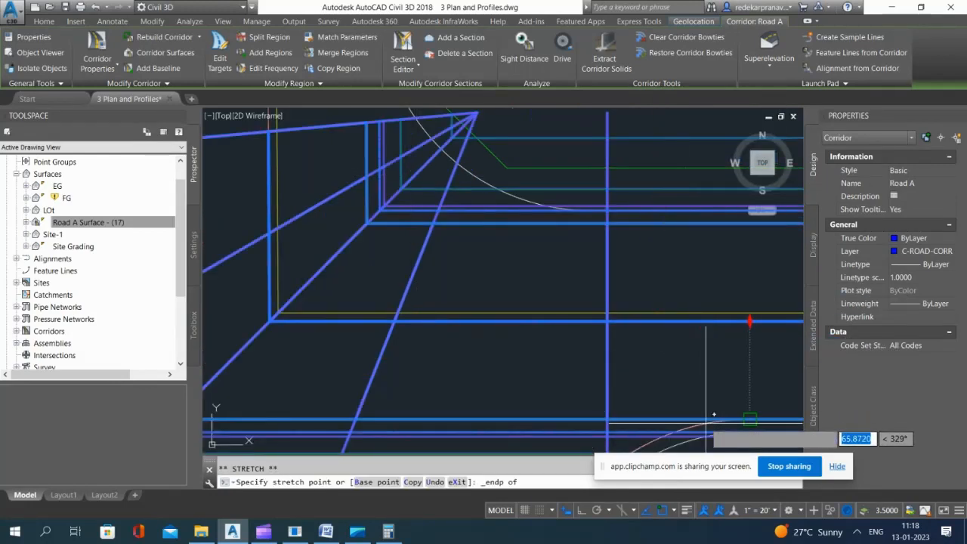
click(749, 321)
scroll(583, 319, down, 5)
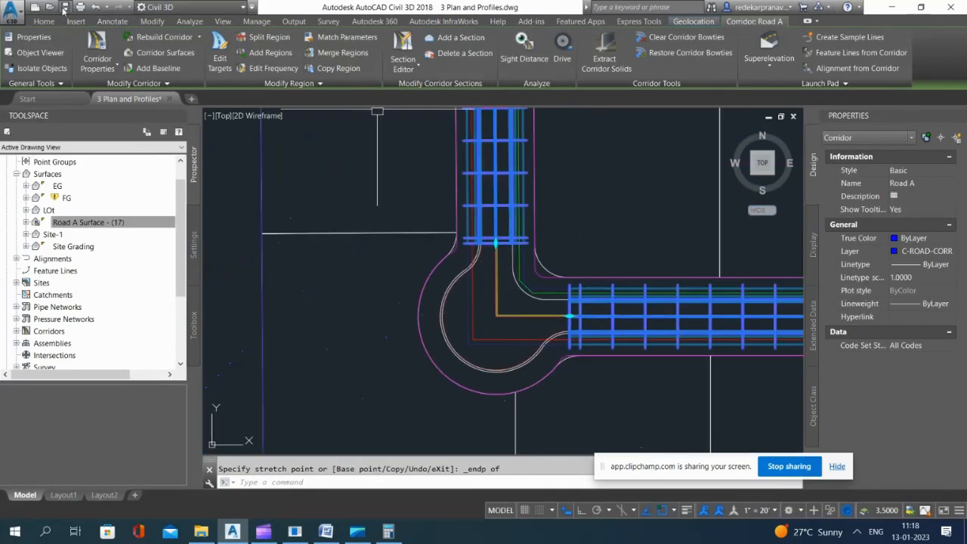
key(Escape)
click(66, 8)
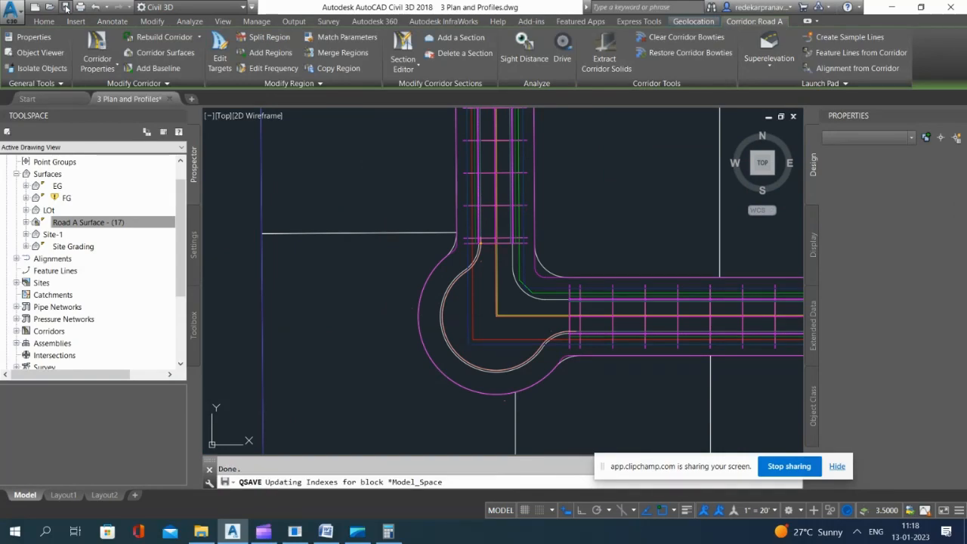
Step: Pull the northeast end of the Road A corridor back to the curb curve's endpoint before the cul-de-sac bulb, and save the drawing
scroll(447, 264, down, 2)
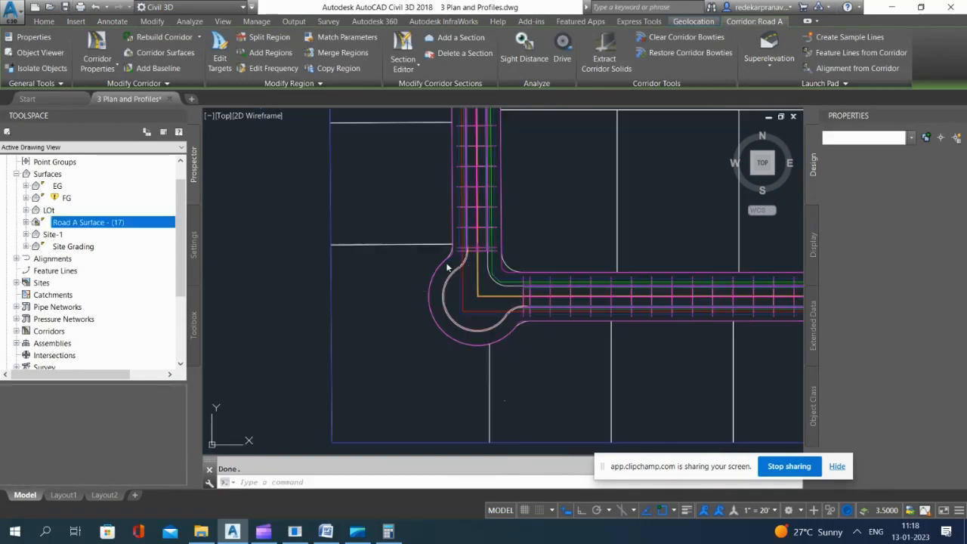
scroll(415, 266, down, 8)
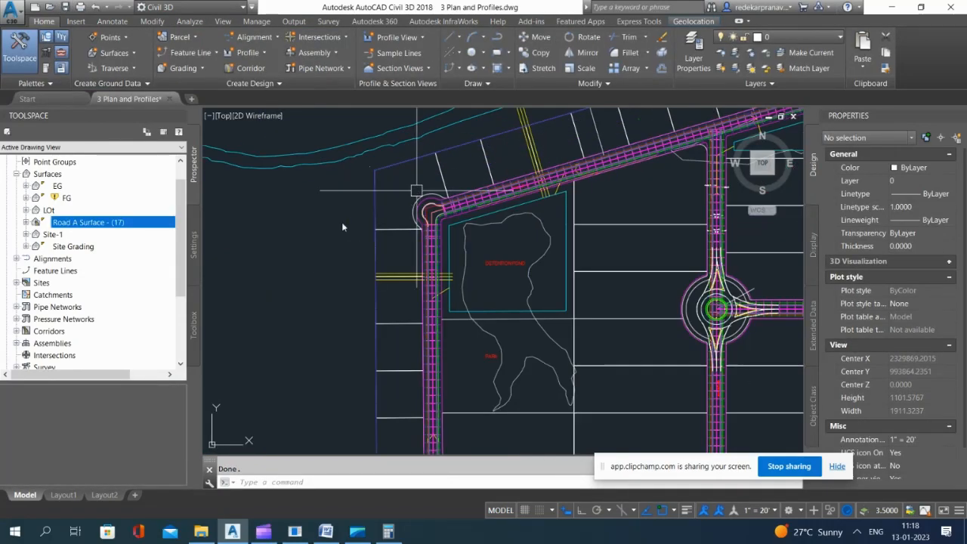
double_click(287, 230)
scroll(520, 167, down, 4)
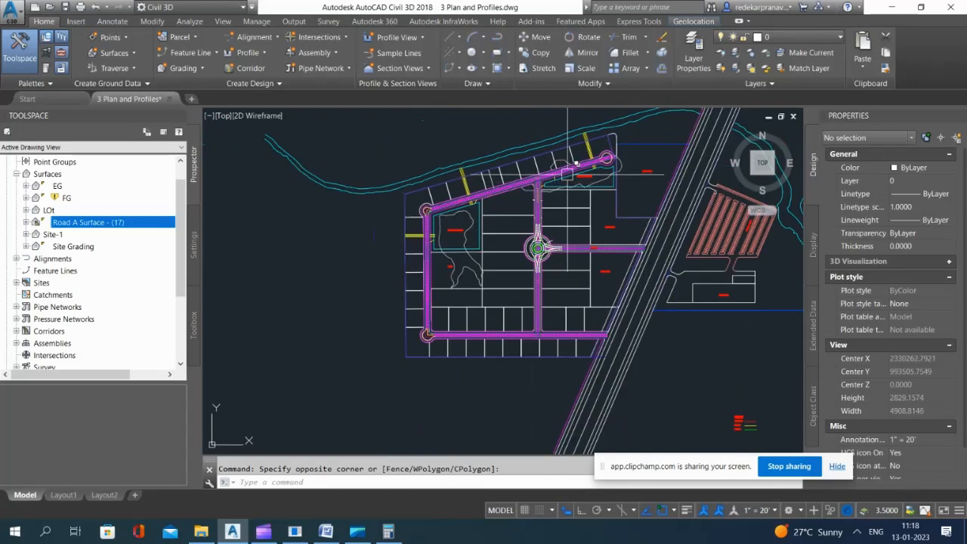
scroll(583, 148, up, 6)
scroll(583, 148, up, 9)
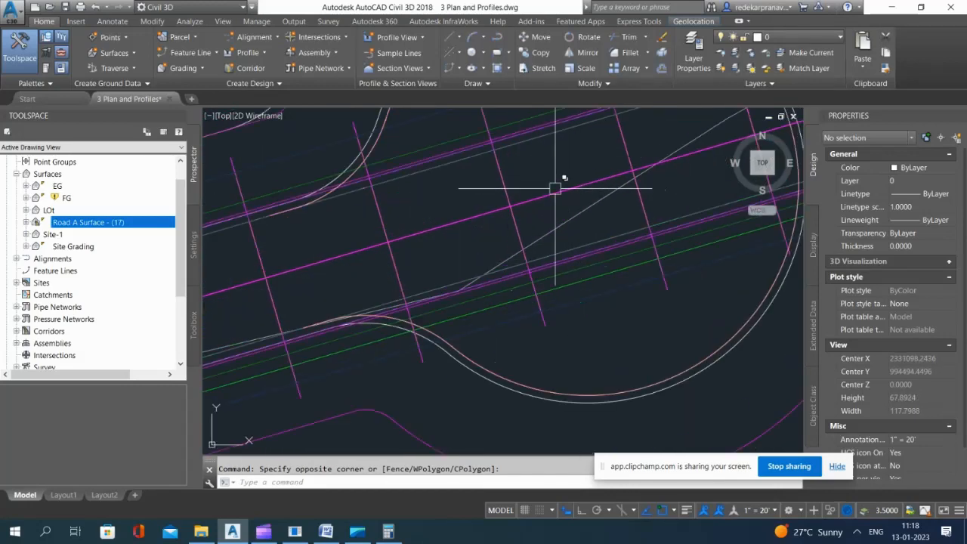
click(500, 185)
scroll(500, 184, down, 3)
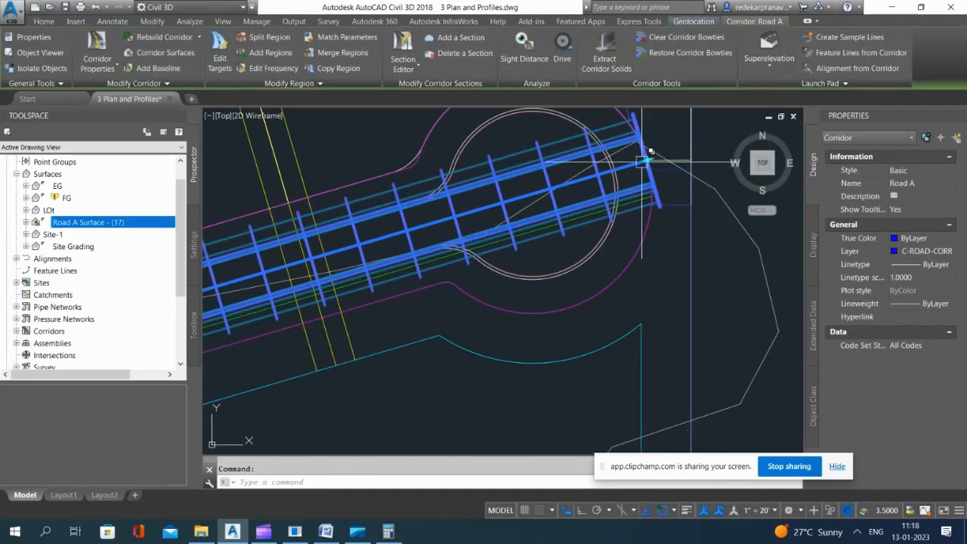
click(648, 160)
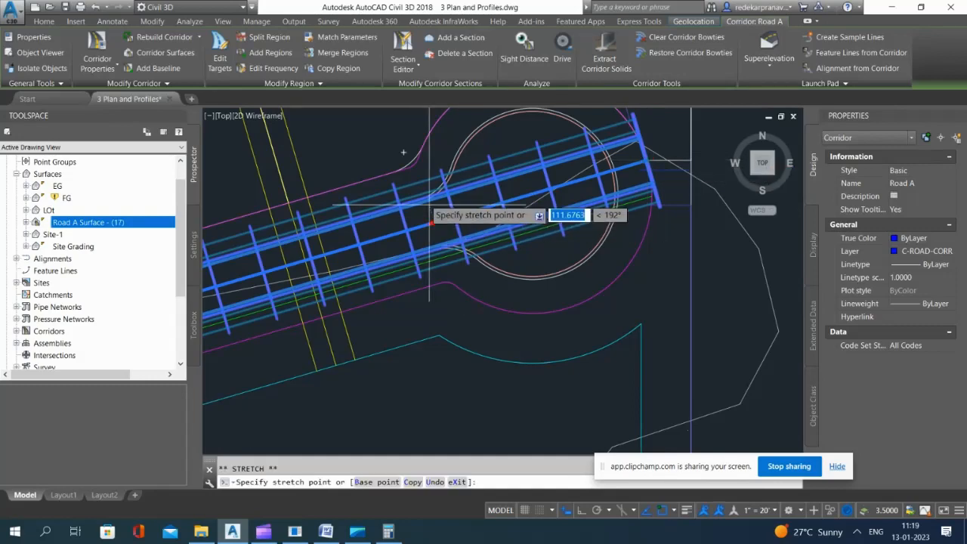
scroll(427, 213, up, 2)
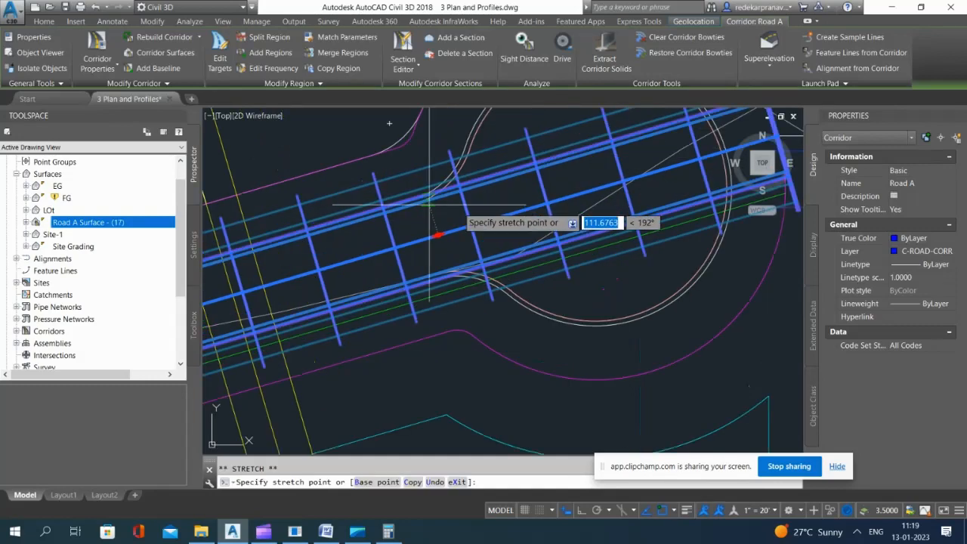
shift+right_click(458, 209)
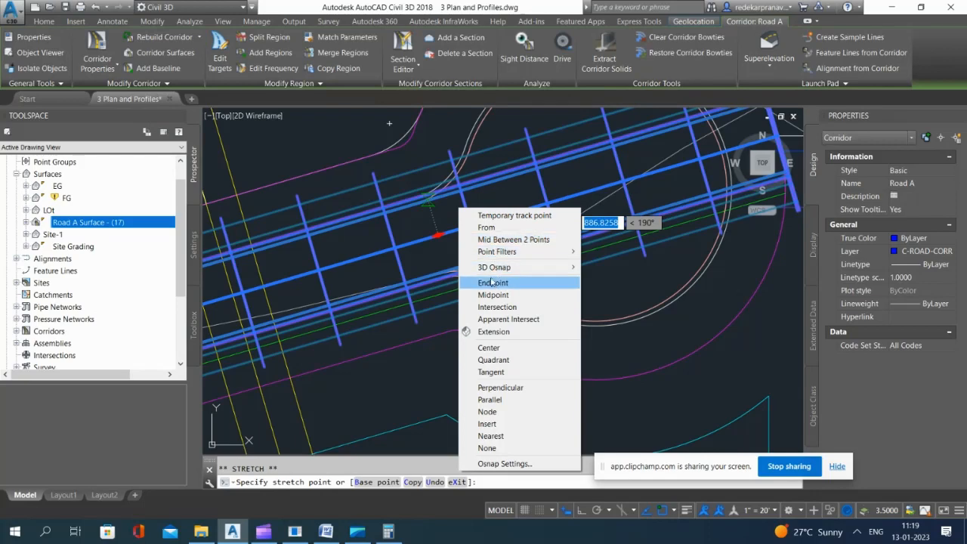
click(492, 284)
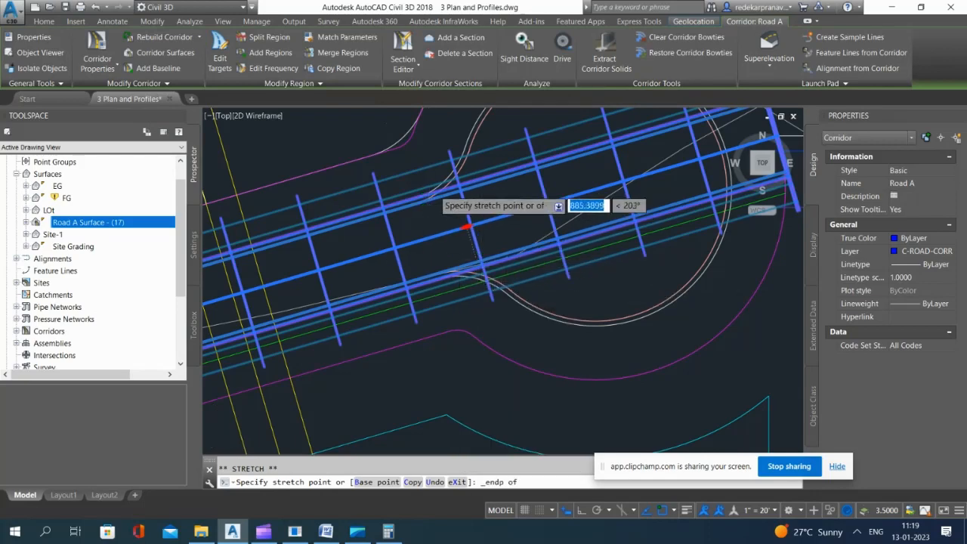
scroll(427, 201, up, 2)
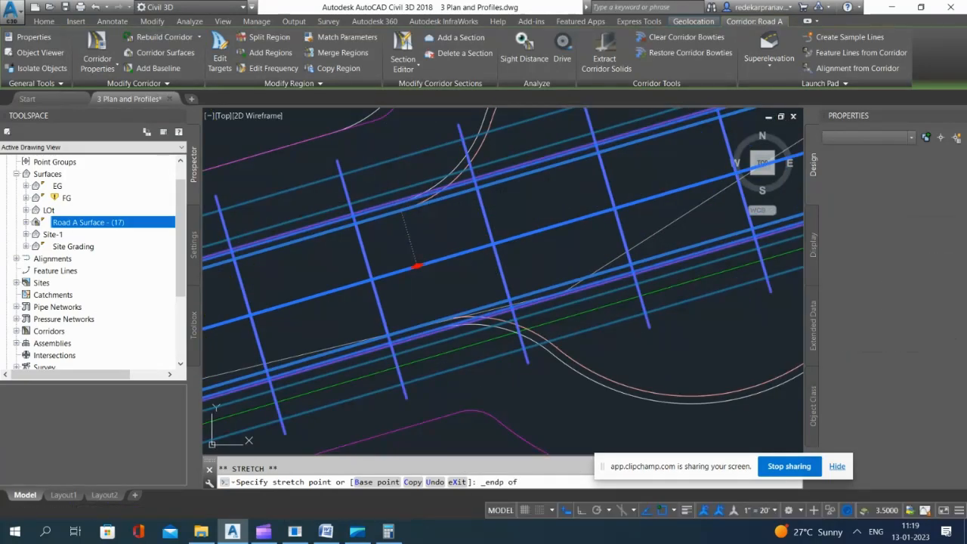
click(416, 266)
scroll(476, 207, down, 5)
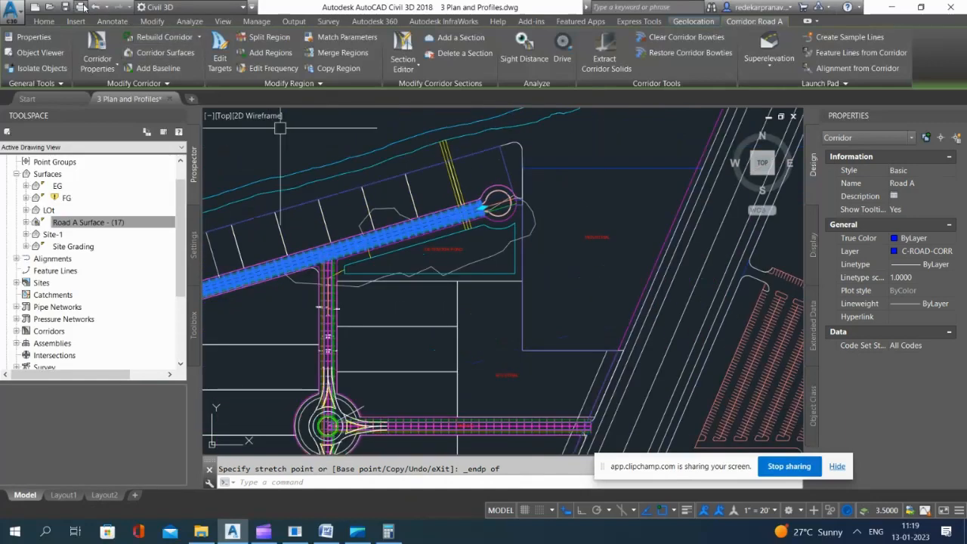
key(Escape)
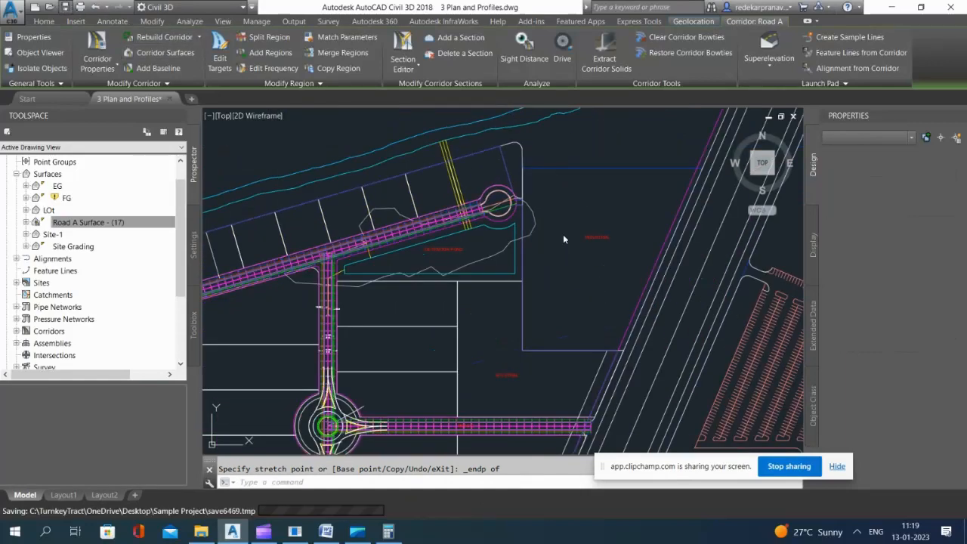
key(Escape)
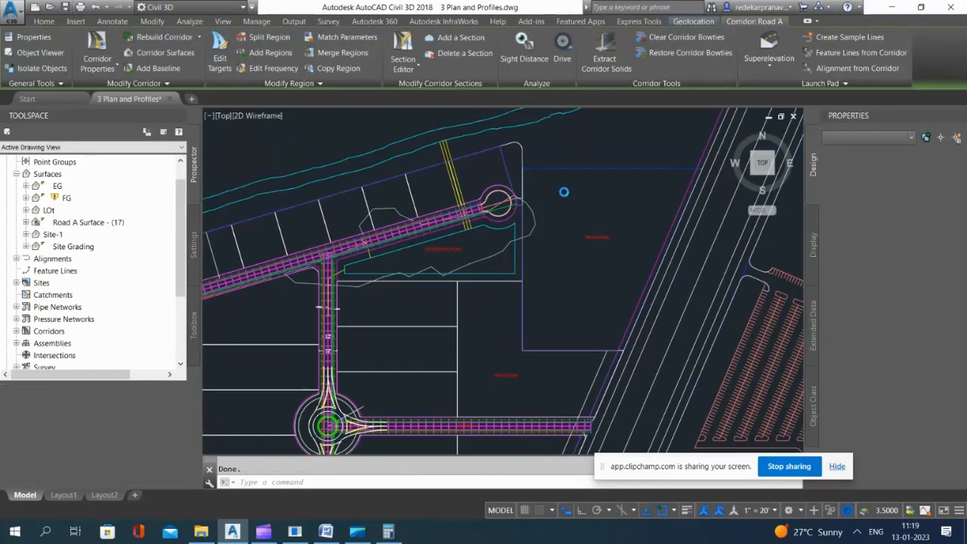
Step: Open the corridor properties of Road A from the region at the southwest knuckle
scroll(563, 194, down, 4)
scroll(364, 416, up, 4)
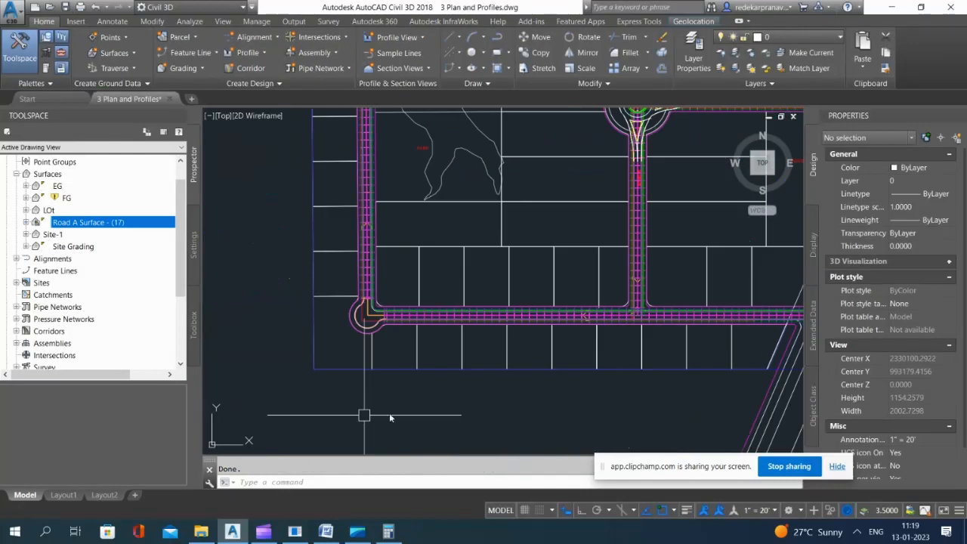
click(363, 415)
scroll(363, 289, up, 8)
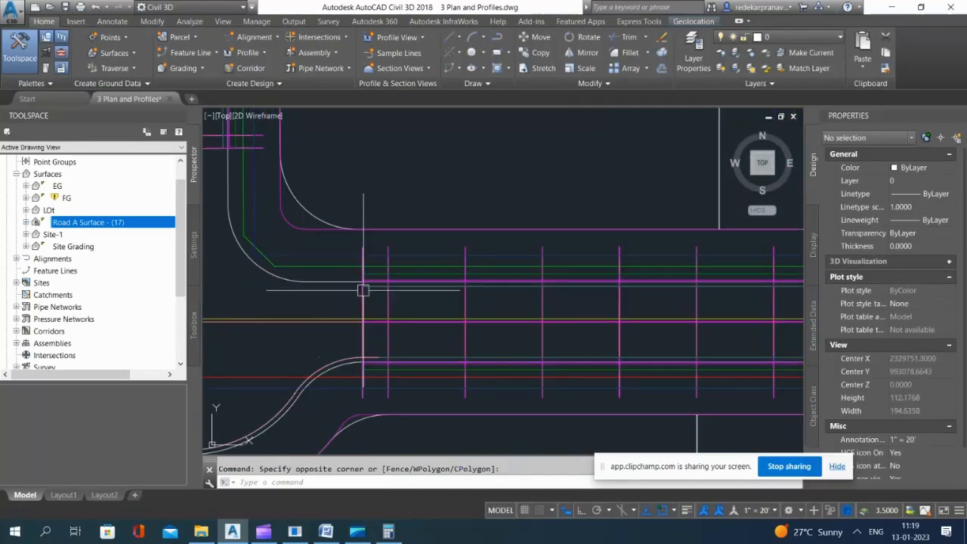
click(382, 303)
scroll(492, 283, down, 4)
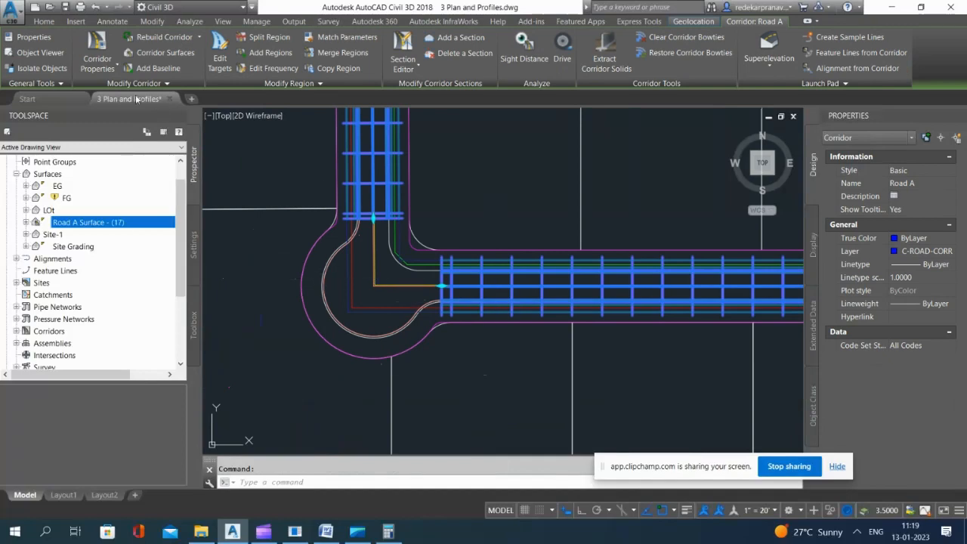
click(97, 55)
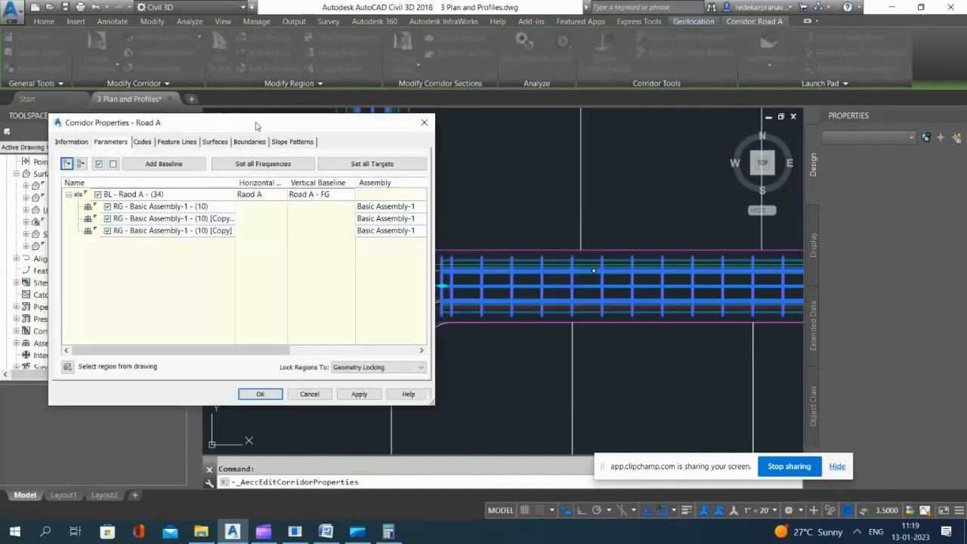
Step: Add a corridor baseline based on the Nuckle 1 alignment, picking the knuckle's curved curb alignment in the drawing
drag(249, 119, 761, 127)
click(676, 167)
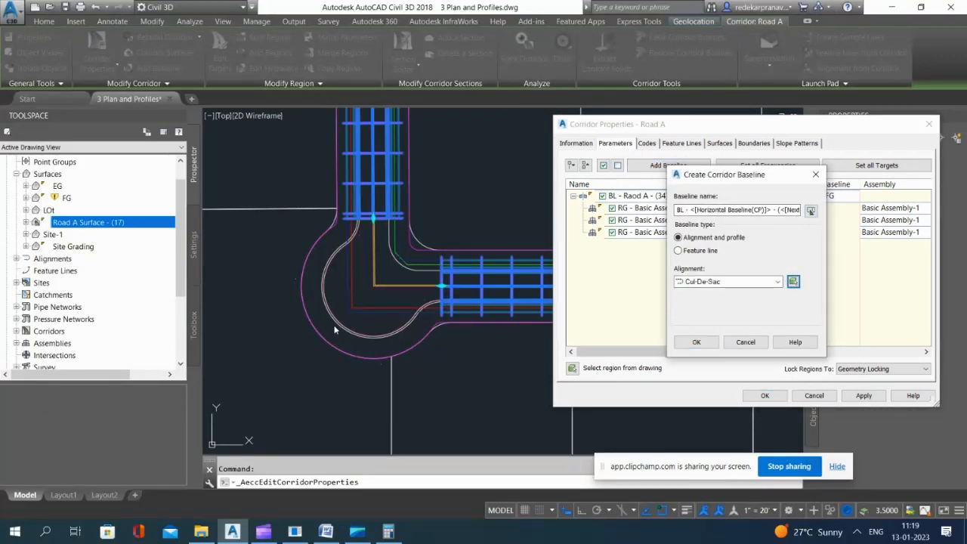
click(792, 281)
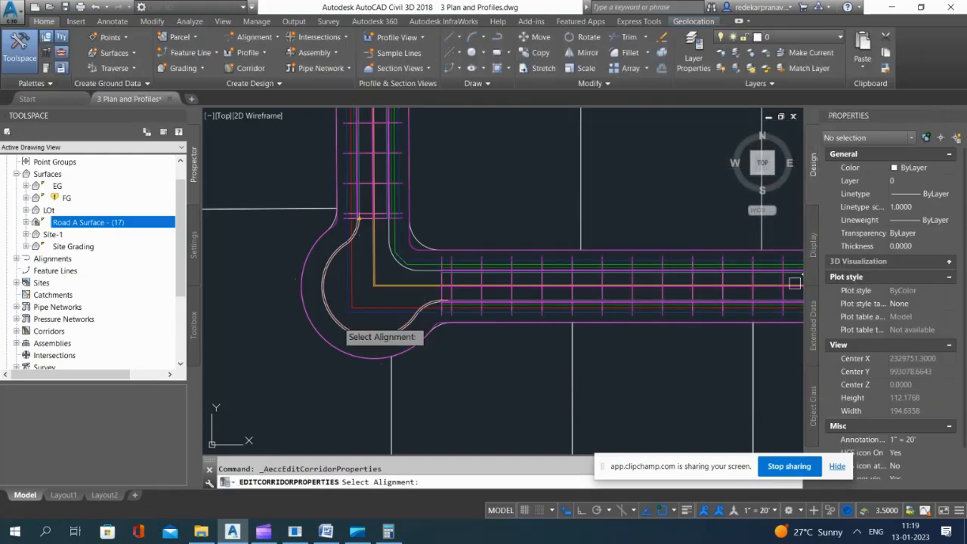
scroll(342, 319, up, 2)
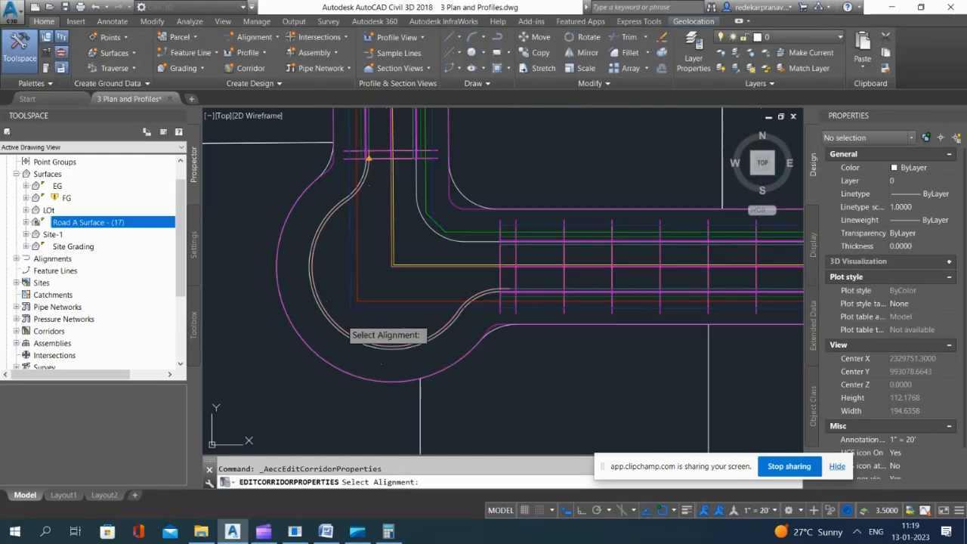
click(343, 324)
click(401, 370)
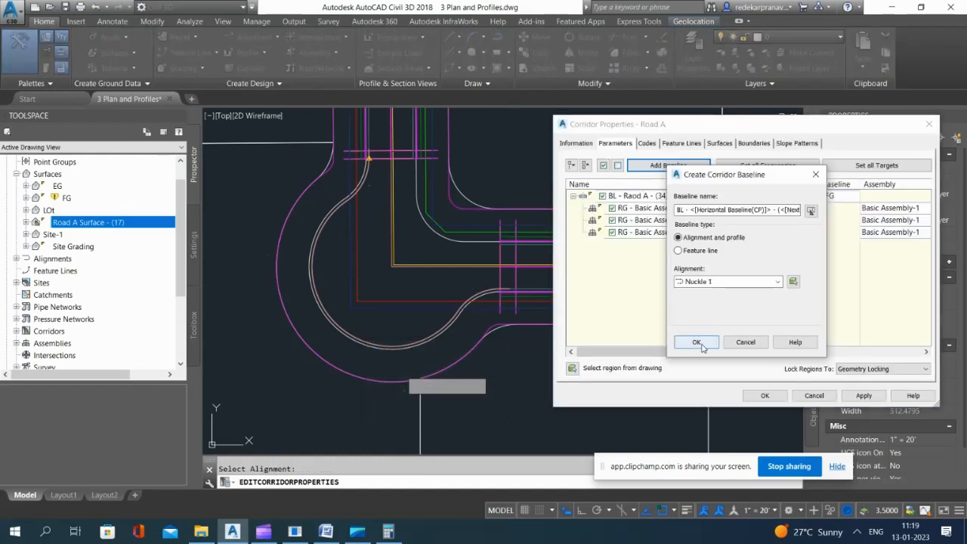
click(696, 342)
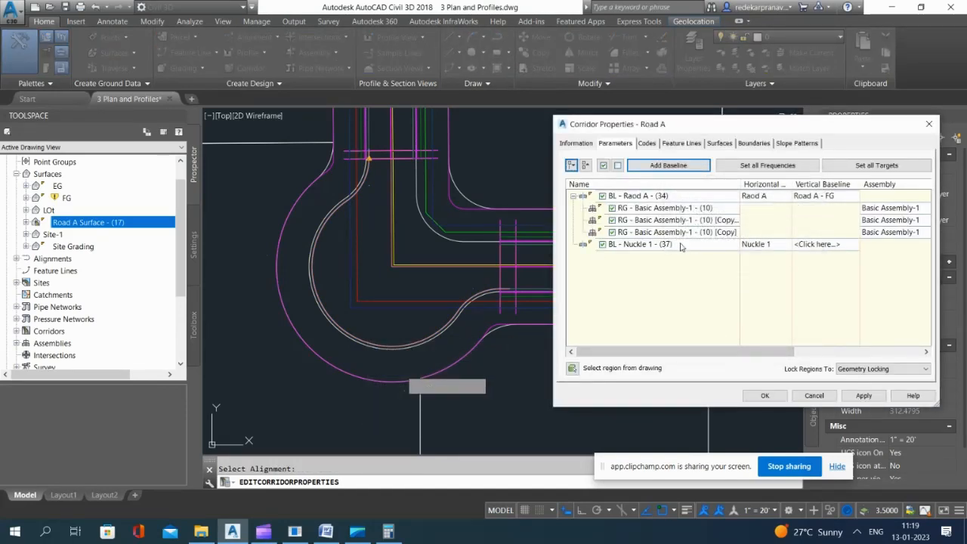
Step: Assign the Nuckle 1 - FG profile as the vertical baseline of the Nuckle 1 baseline
click(680, 246)
click(825, 245)
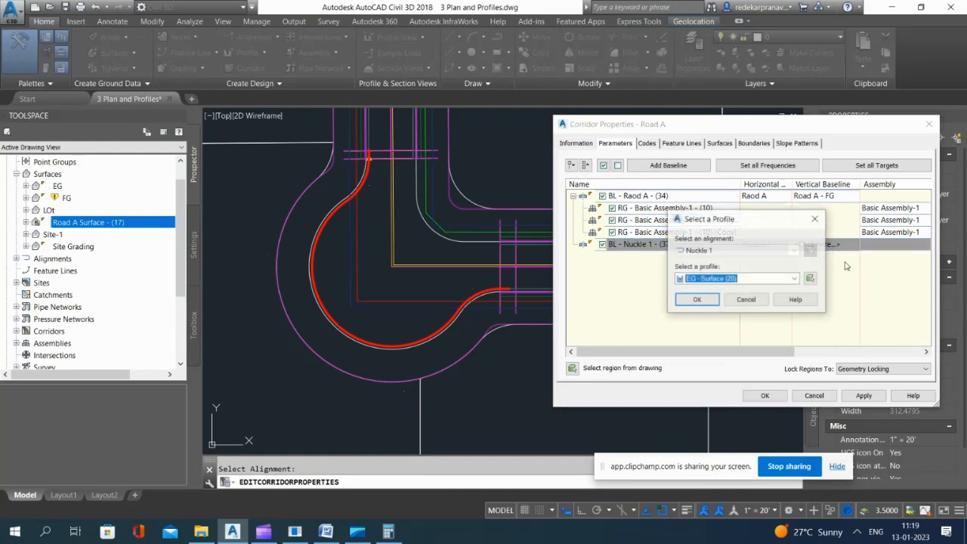
click(761, 280)
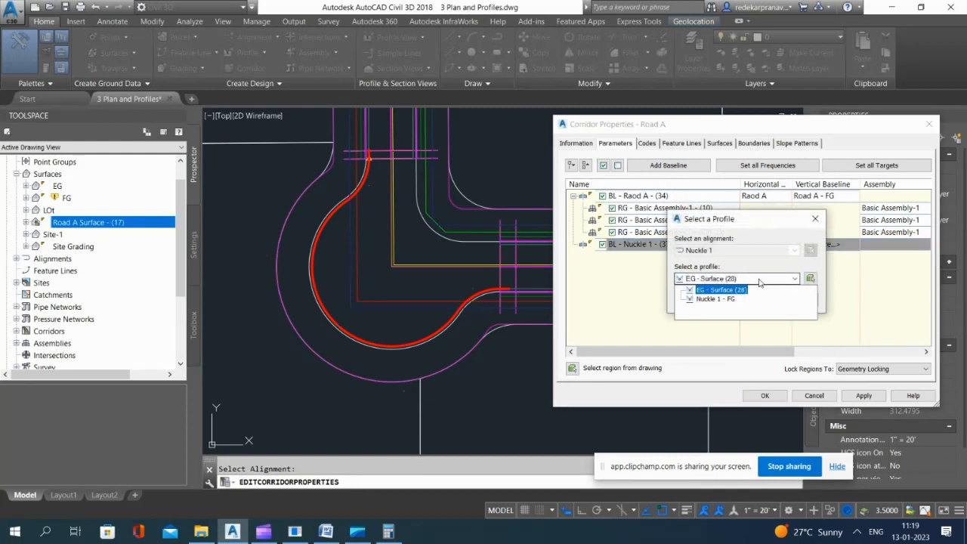
click(714, 300)
click(697, 300)
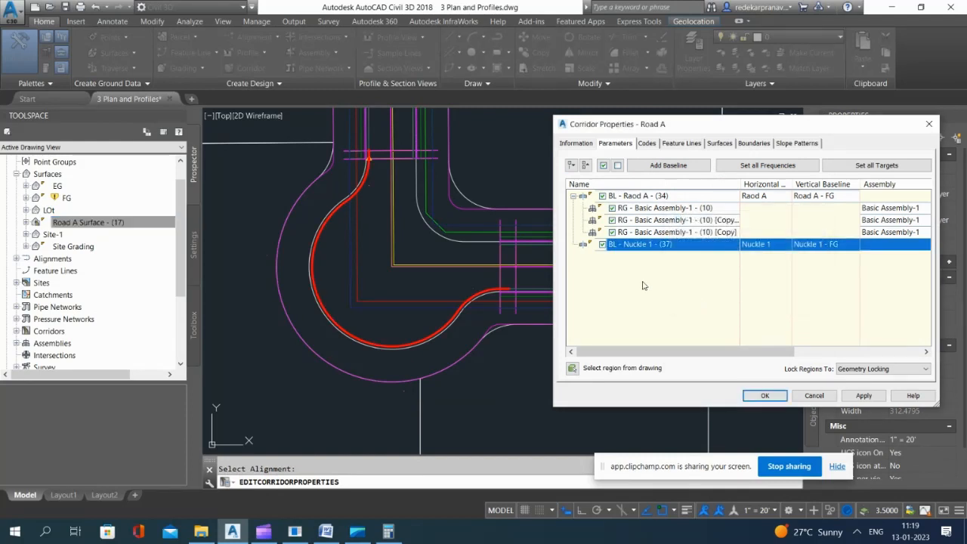
Step: Add a region with the NUCKLE - LEFT assembly to the Nuckle 1 baseline, and apply the corridor changes
right_click(650, 244)
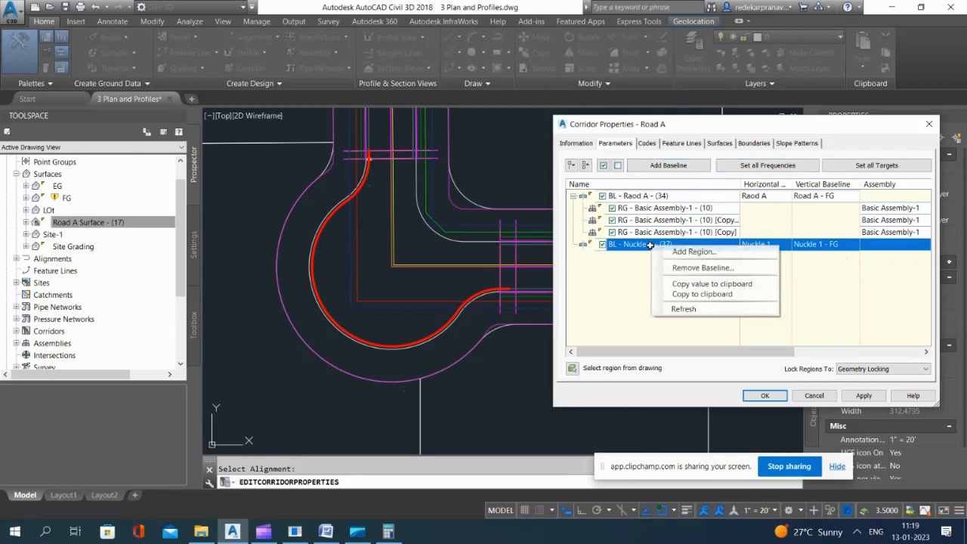
click(698, 252)
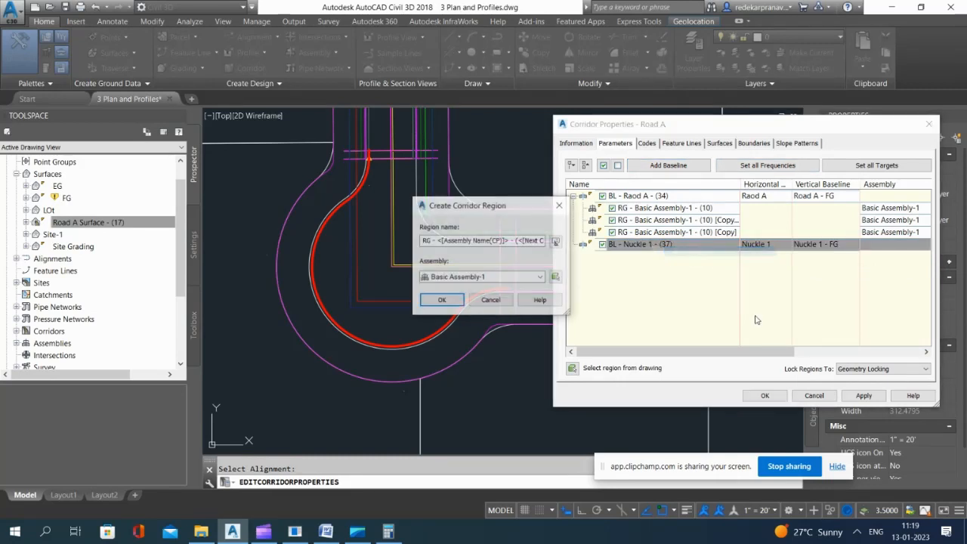
click(494, 278)
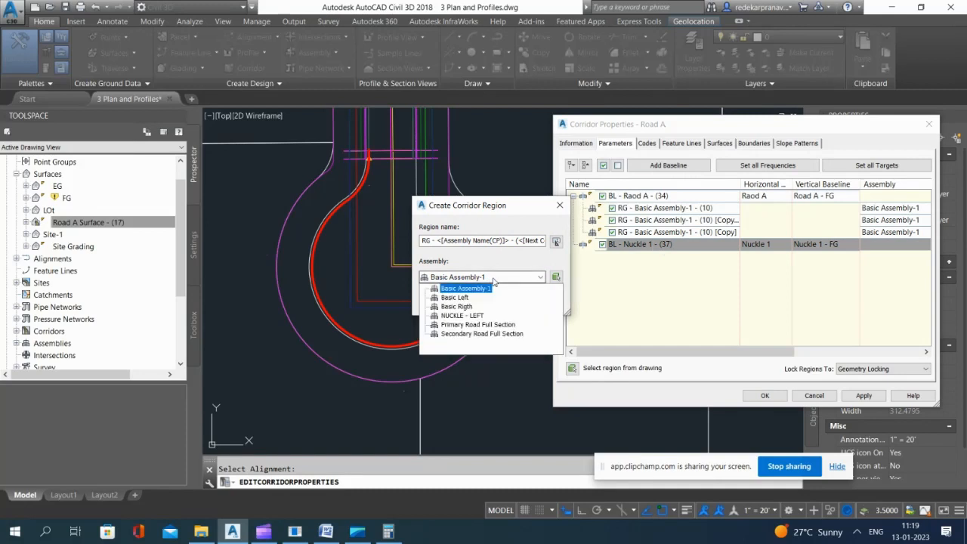
click(457, 316)
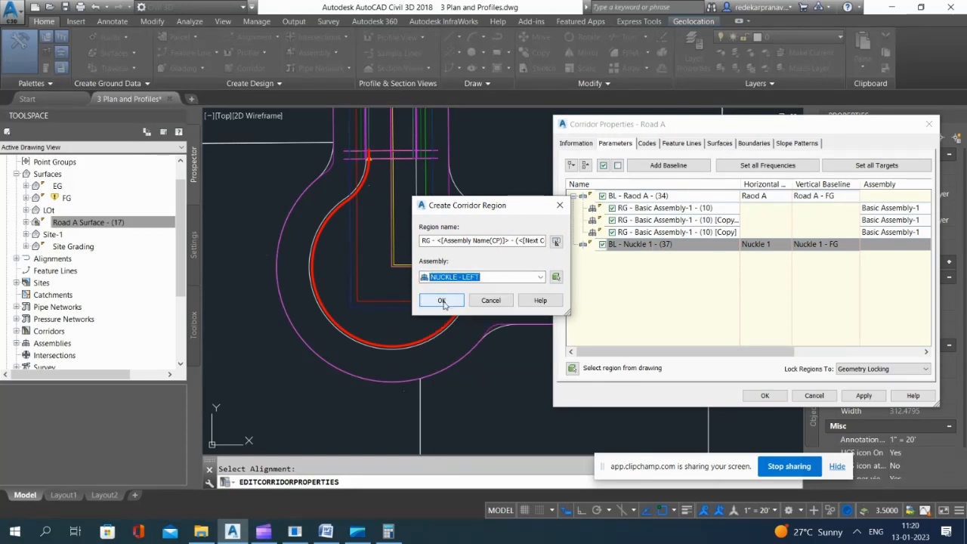
click(442, 301)
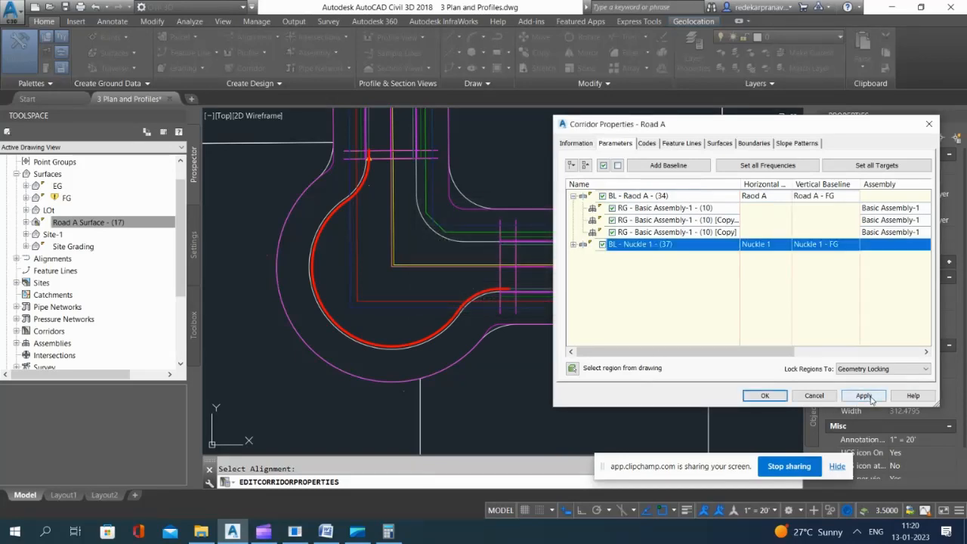
click(865, 396)
click(774, 396)
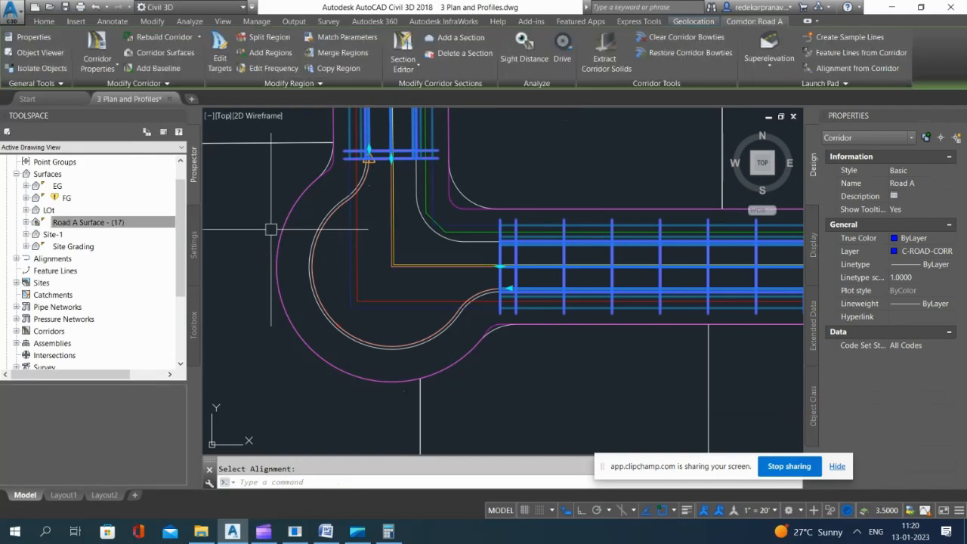
Step: Set the NUCKLE - LEFT region's start station to 0+05.10' at the curb curve's endpoint east of the southwest knuckle
scroll(415, 291, down, 3)
scroll(400, 272, up, 5)
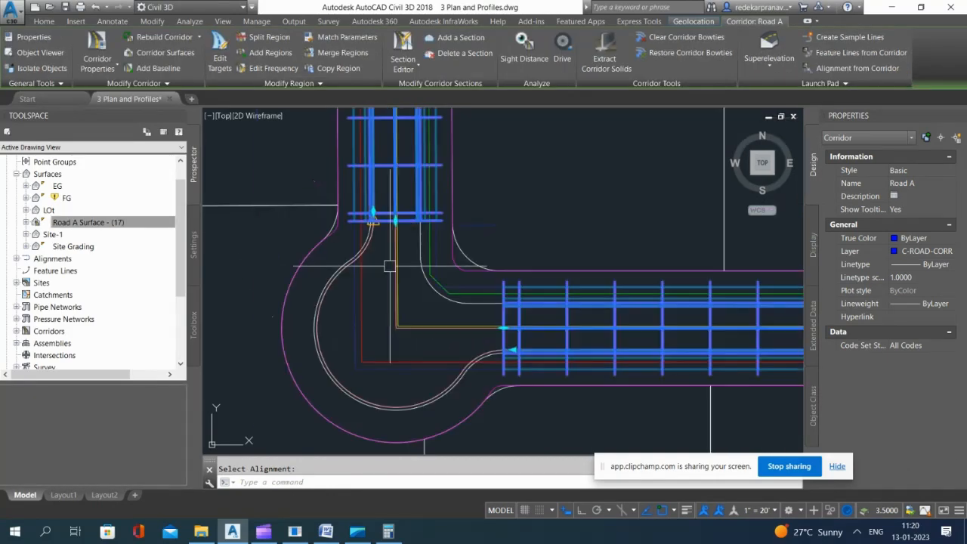
scroll(385, 216, down, 3)
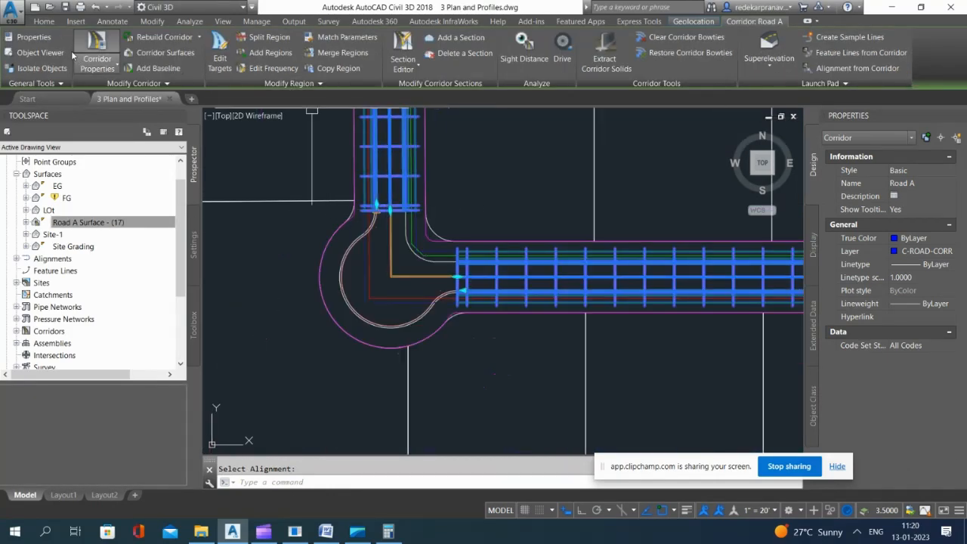
click(97, 47)
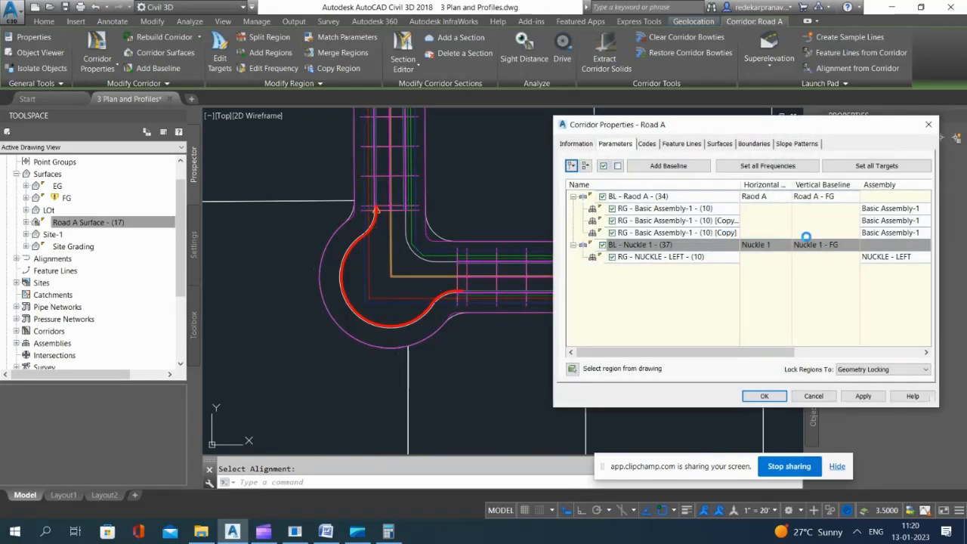
drag(754, 353, 880, 354)
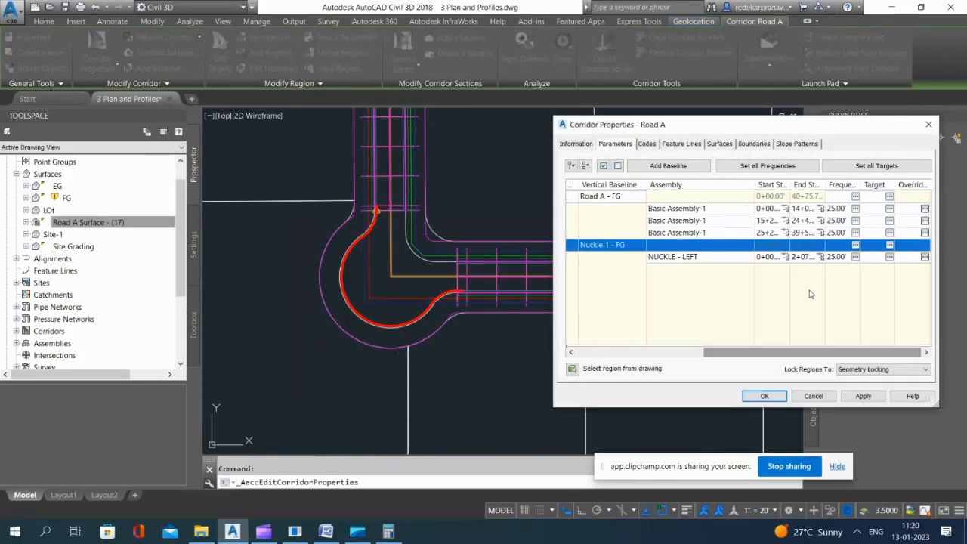
click(766, 256)
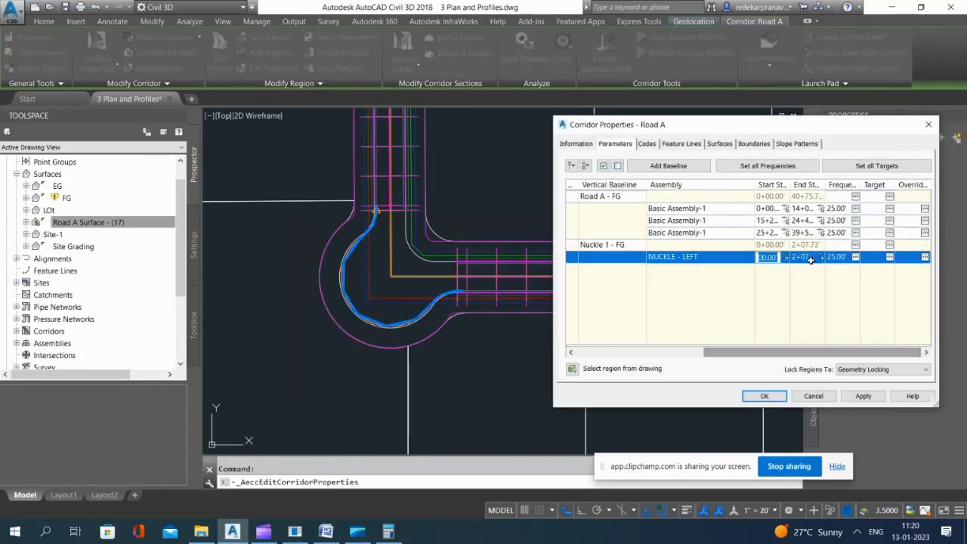
click(786, 258)
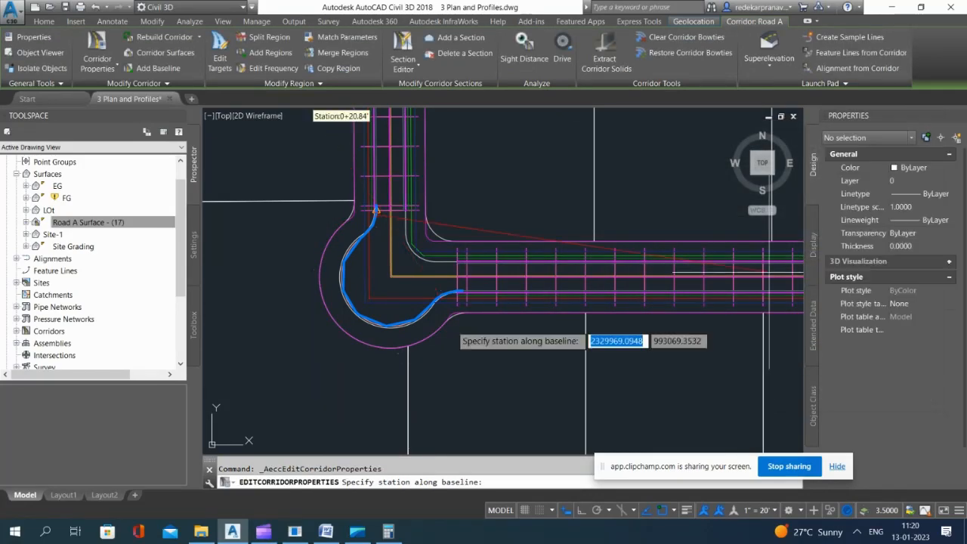
scroll(454, 310, up, 5)
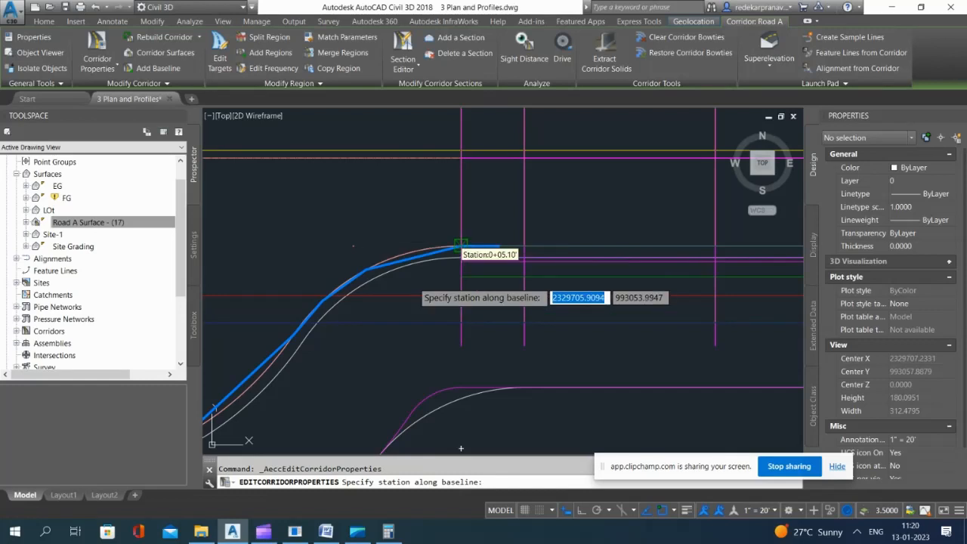
click(461, 244)
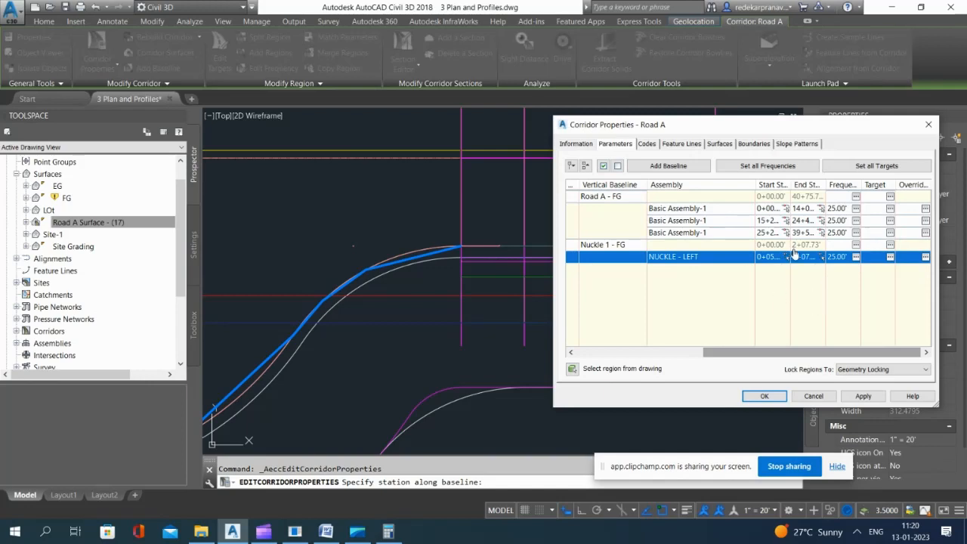
Step: Set the NUCKLE - LEFT region's end station at the curb curve's endpoint north of the southwest knuckle, and apply the corridor changes
click(821, 256)
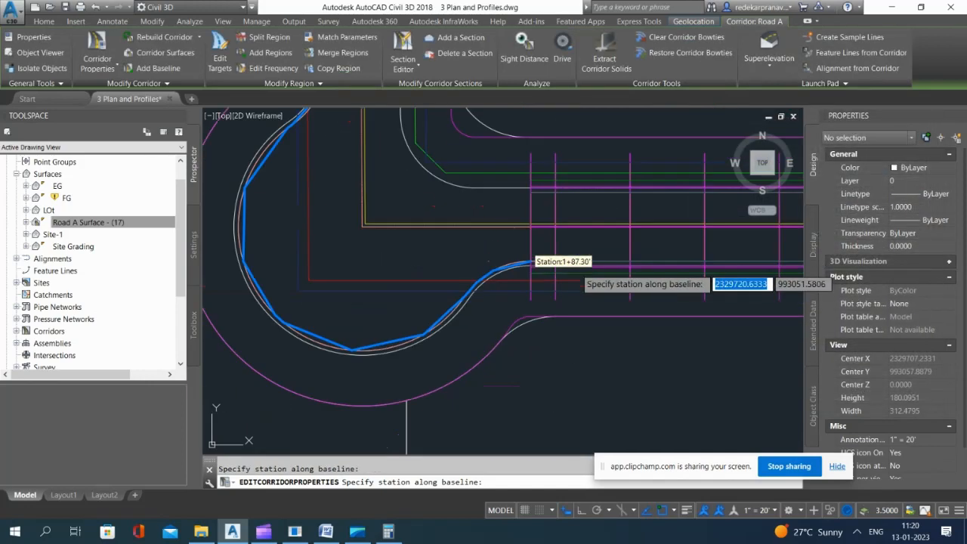
scroll(393, 238, down, 4)
scroll(363, 164, up, 4)
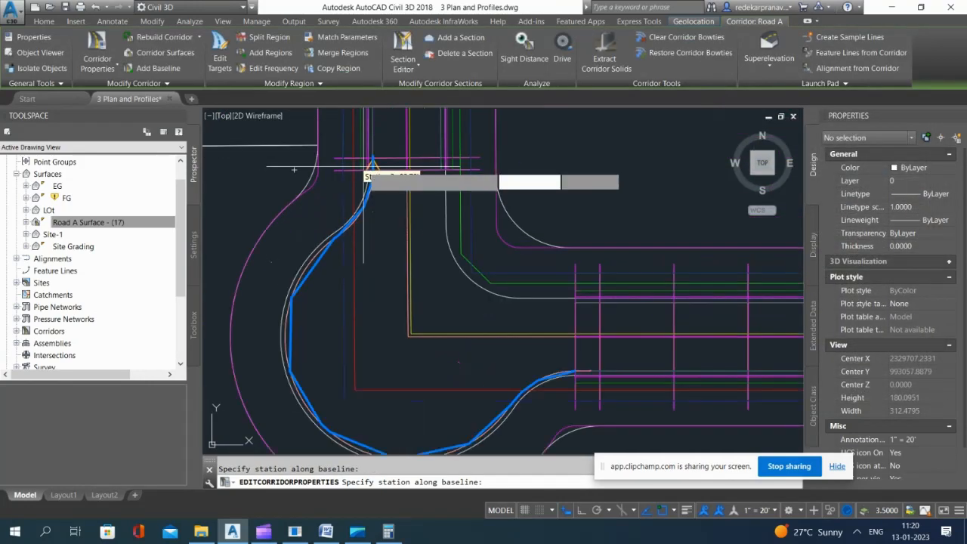
scroll(363, 165, up, 3)
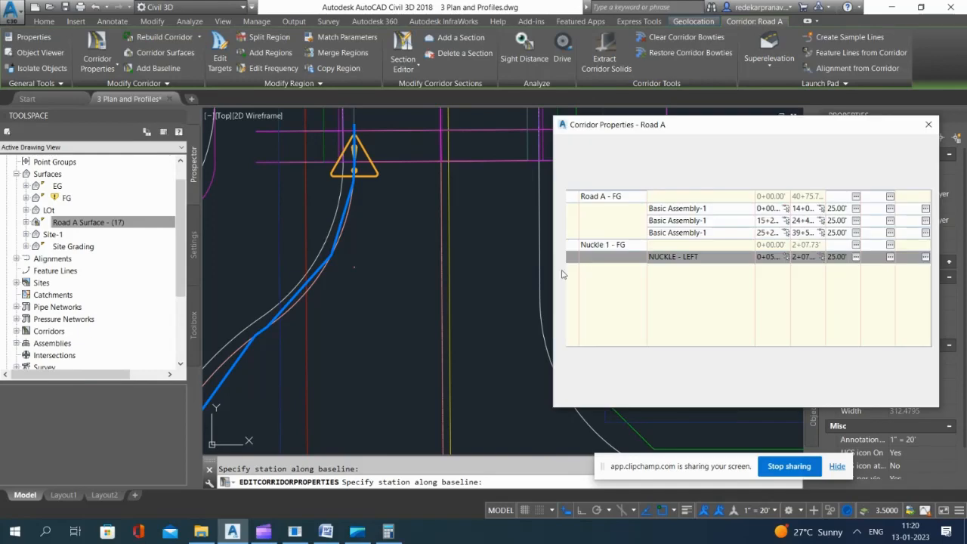
click(863, 395)
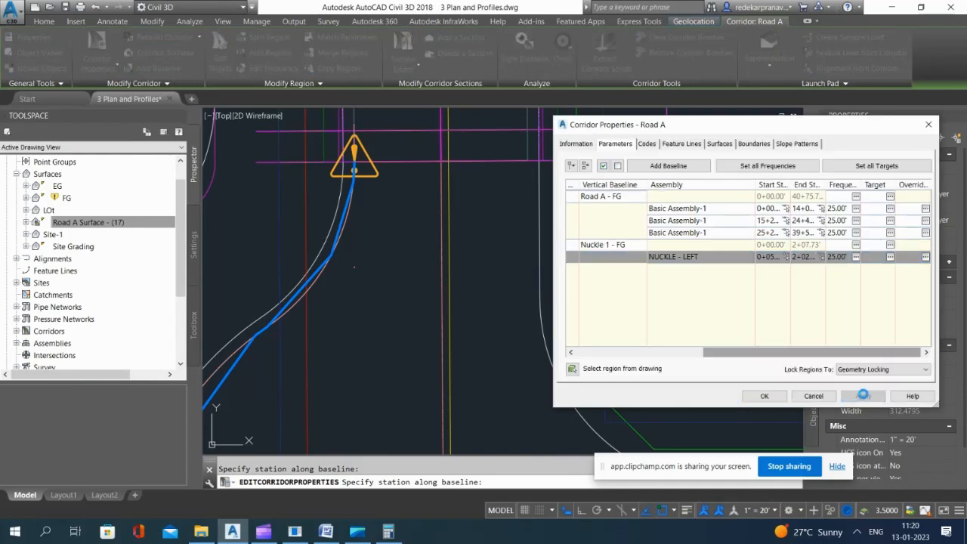
click(763, 396)
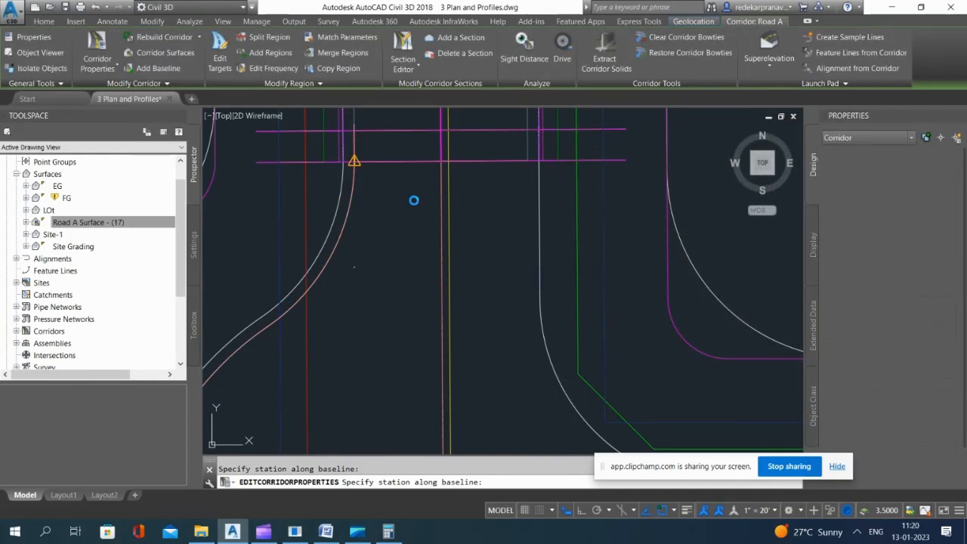
Step: Deselect the corridor and inspect it around the north end of the southwest knuckle
scroll(372, 194, down, 6)
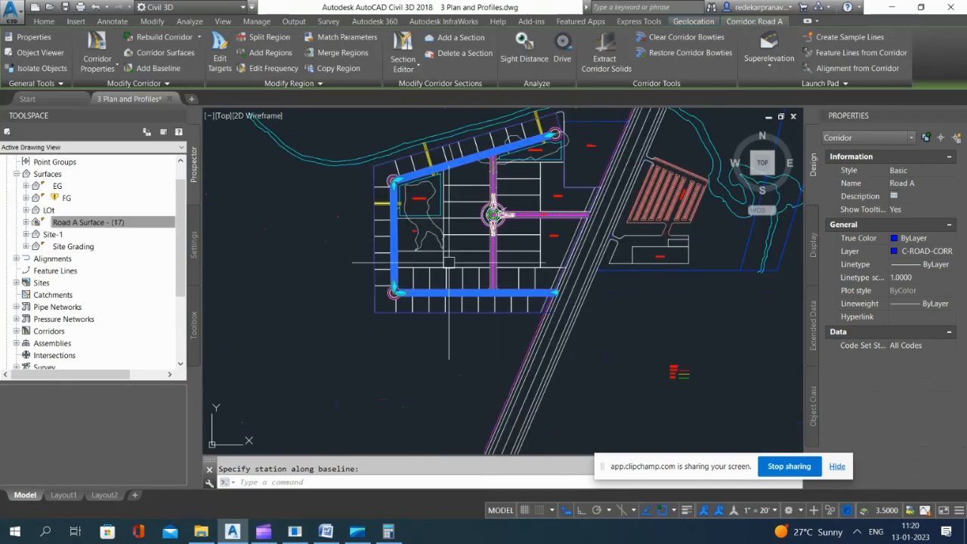
key(Escape)
click(300, 264)
key(Escape)
scroll(393, 287, up, 8)
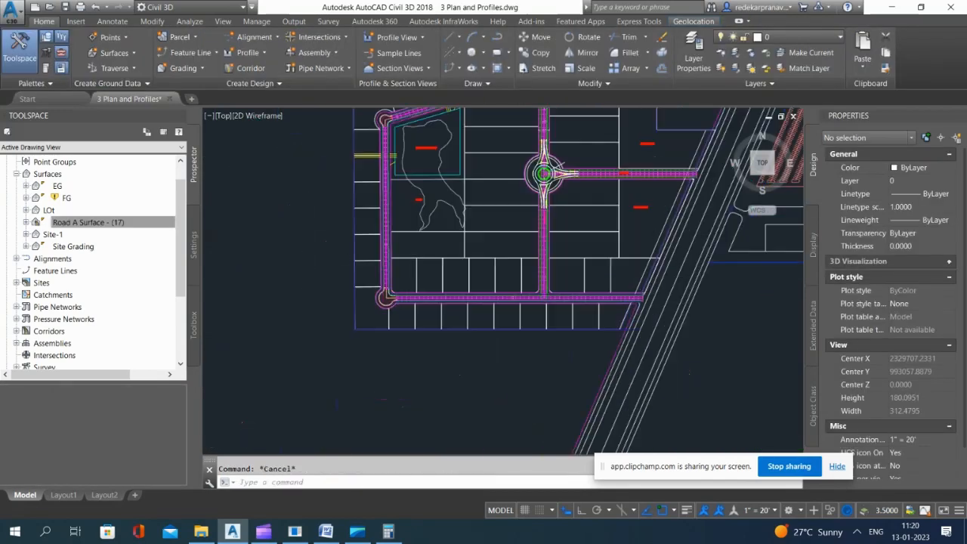
scroll(466, 298, down, 15)
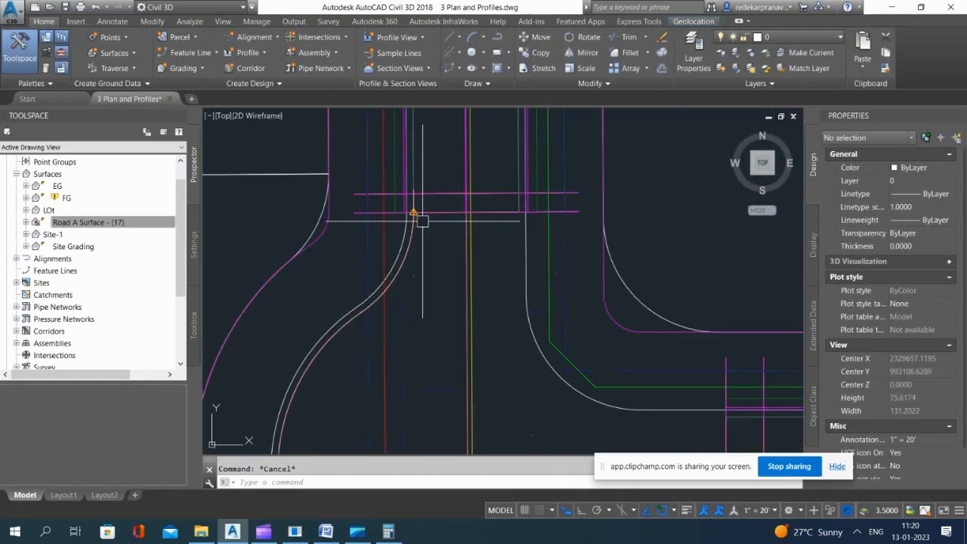
Step: Copy the left-side assembly with lane, curb and sidewalk about 139 ft straight down, below the lowest assembly in the column
scroll(449, 241, down, 4)
scroll(478, 127, up, 2)
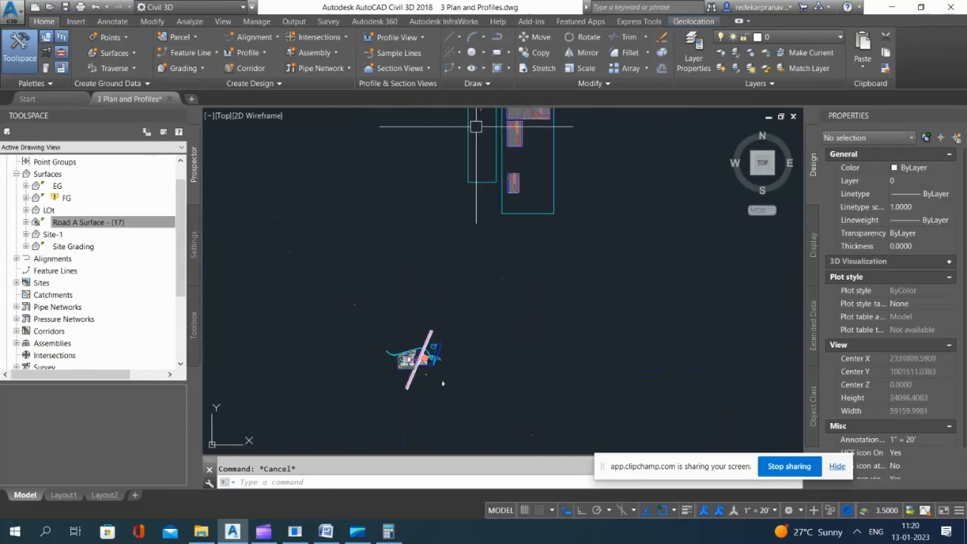
scroll(499, 198, down, 2)
scroll(484, 157, up, 10)
scroll(482, 156, up, 10)
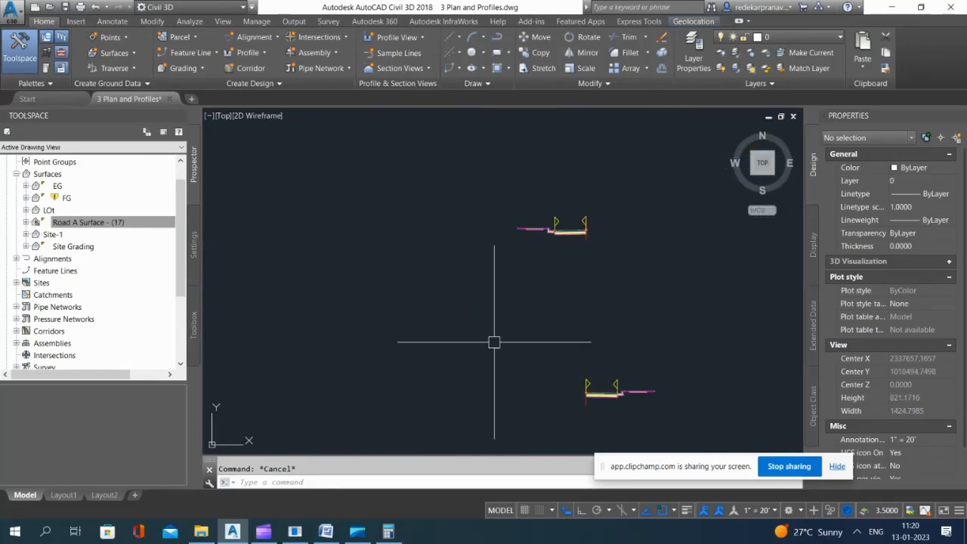
scroll(544, 180, up, 4)
scroll(524, 160, down, 6)
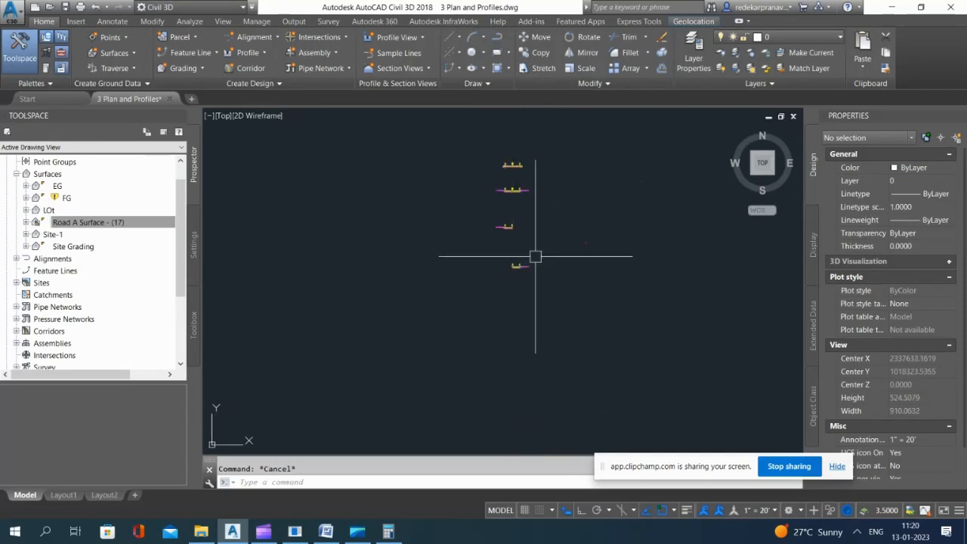
scroll(513, 256, up, 6)
scroll(512, 198, down, 6)
scroll(520, 217, down, 5)
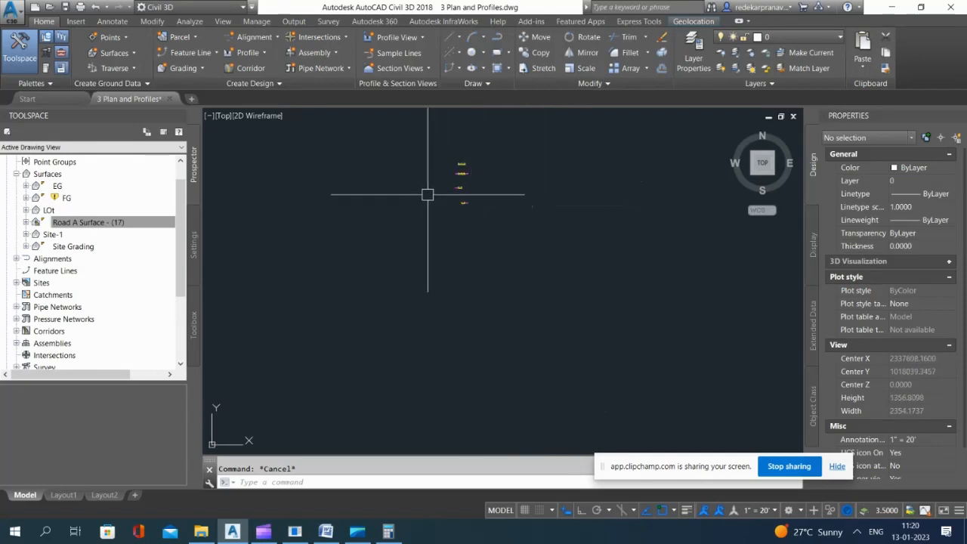
scroll(442, 195, up, 3)
scroll(459, 207, up, 5)
scroll(339, 159, up, 3)
click(295, 147)
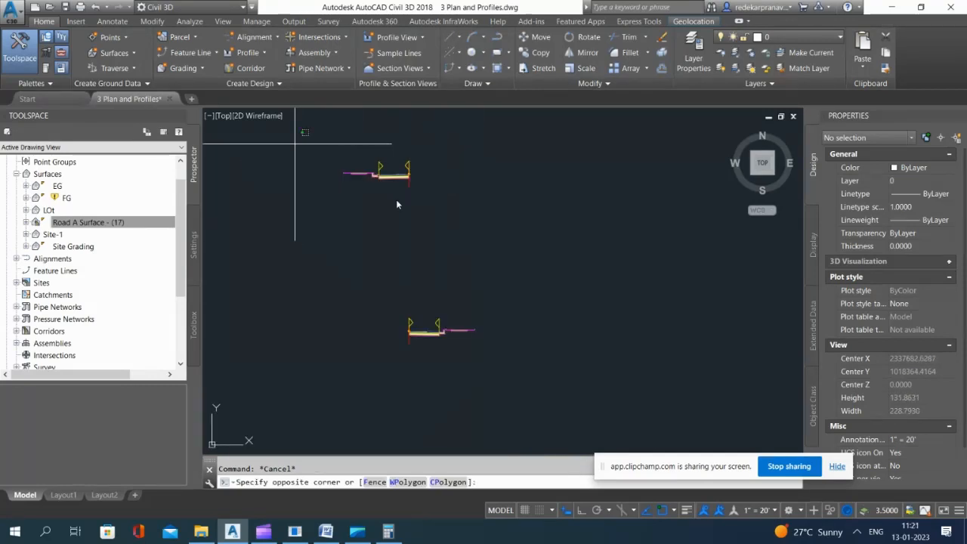
click(435, 202)
scroll(435, 202, down, 6)
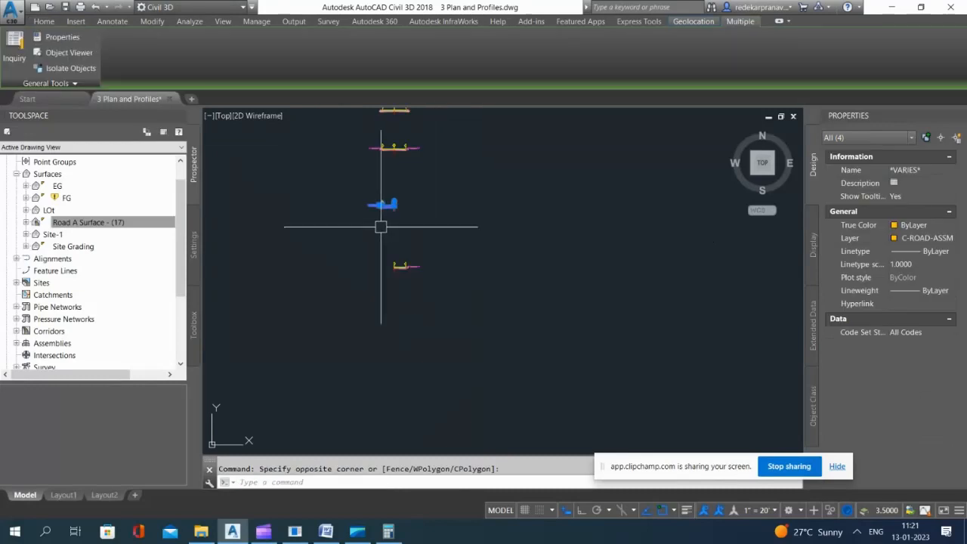
text(co)
key(Return)
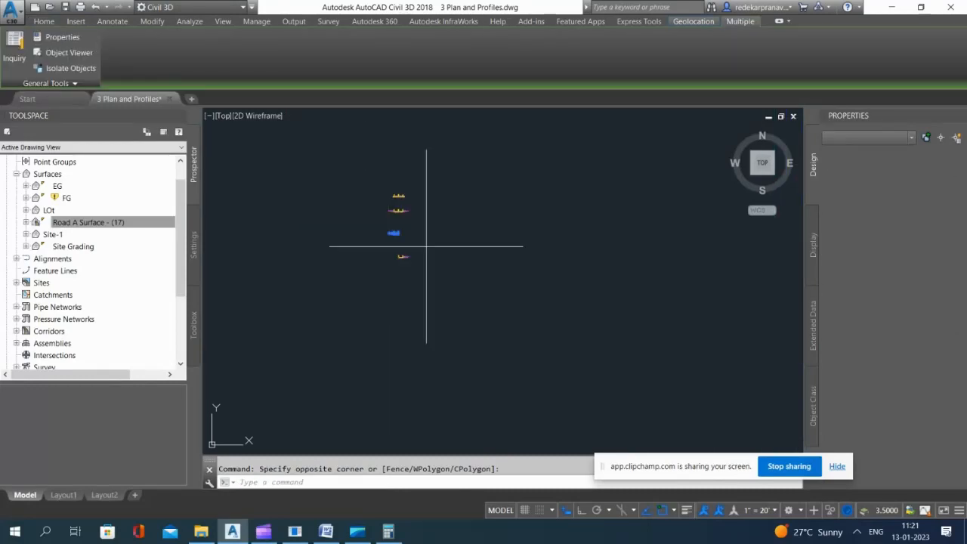
scroll(432, 247, up, 3)
click(440, 224)
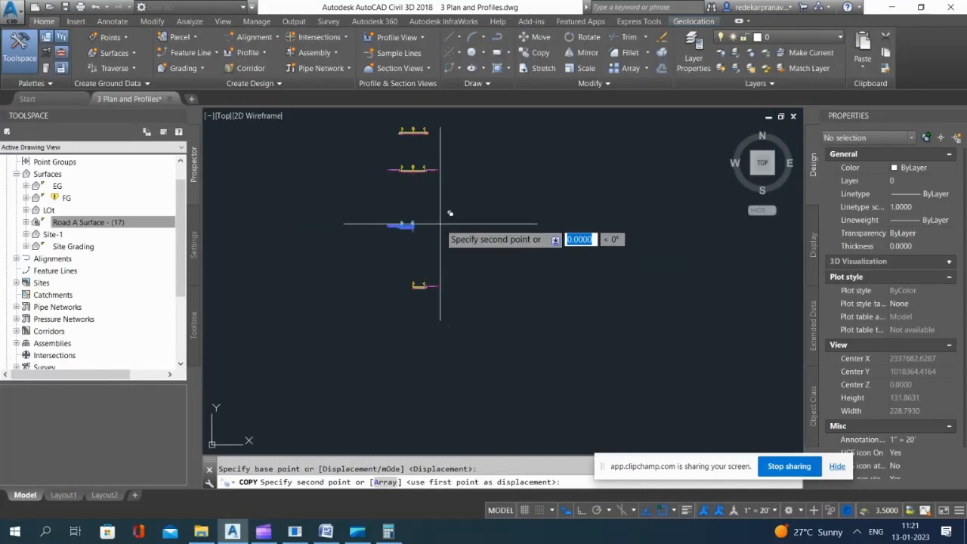
click(440, 366)
key(Escape)
scroll(410, 376, up, 4)
scroll(411, 368, up, 6)
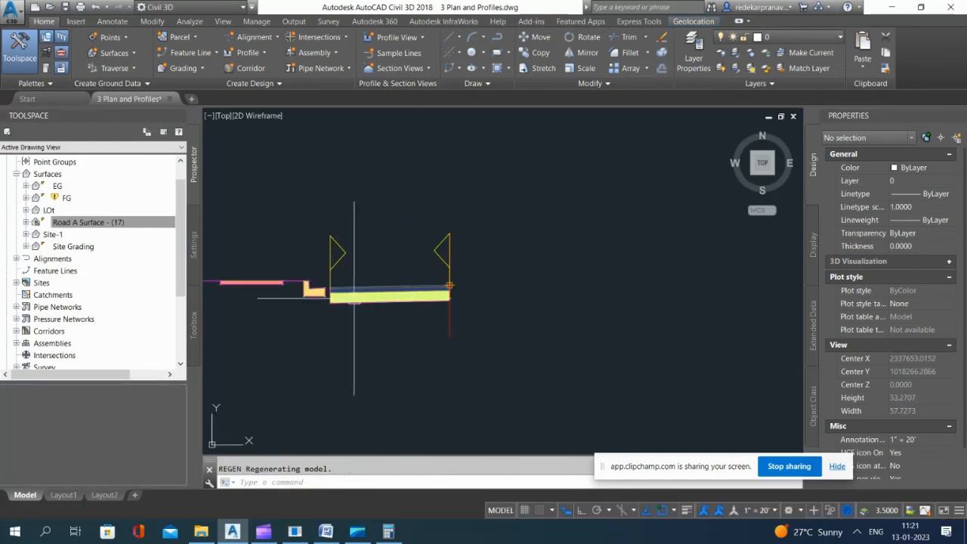
click(448, 289)
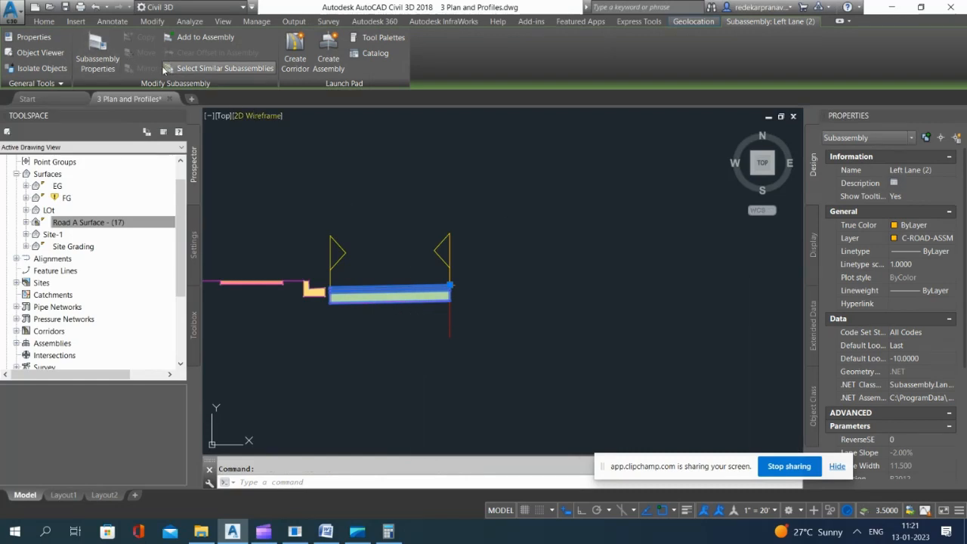
key(Escape)
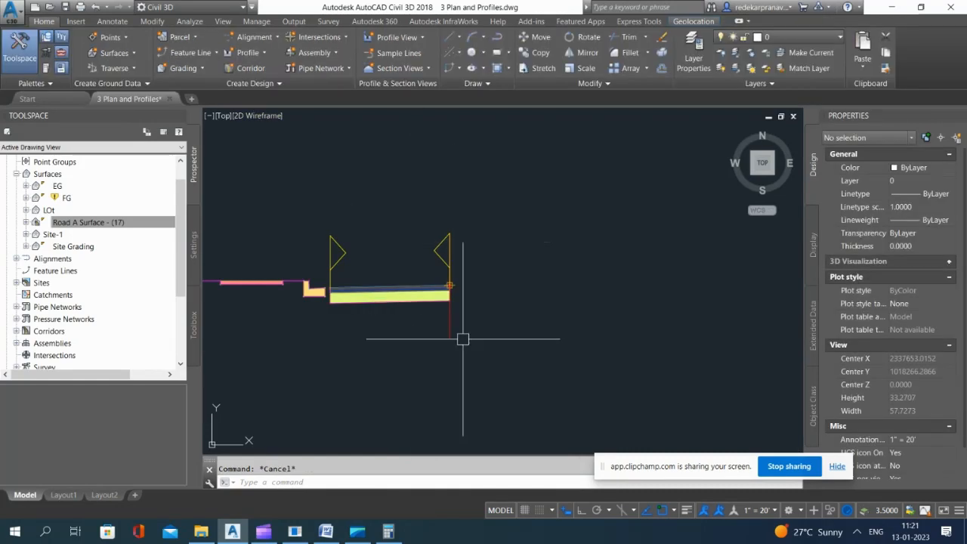
click(452, 331)
click(142, 69)
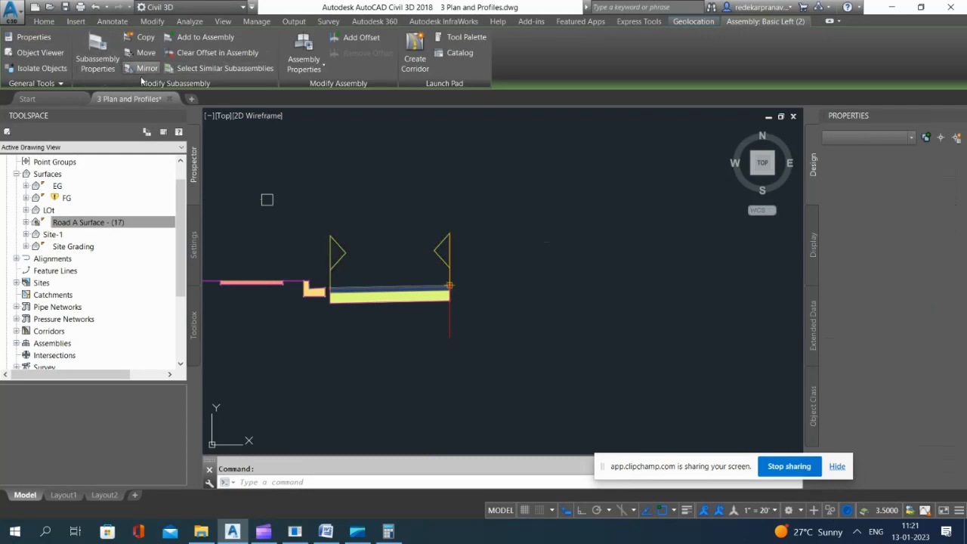
click(422, 301)
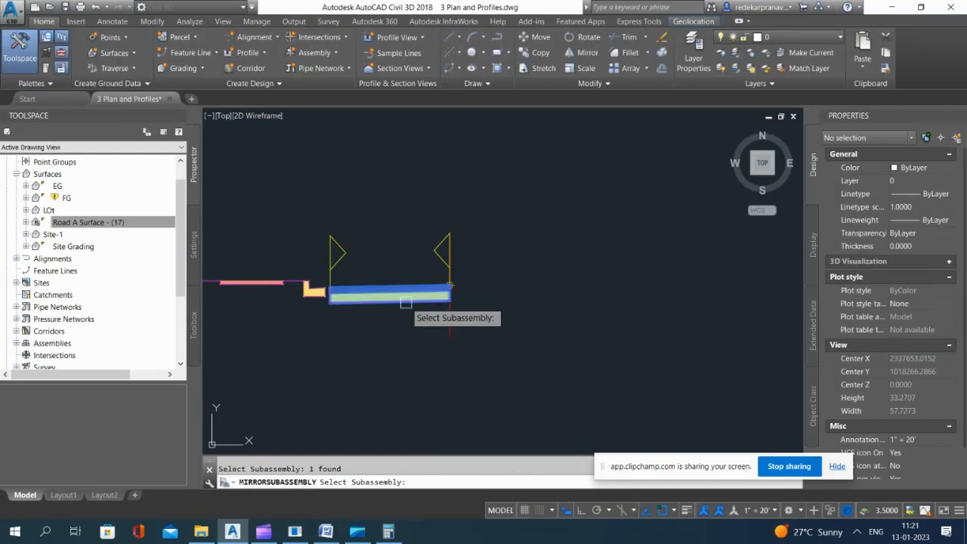
click(454, 278)
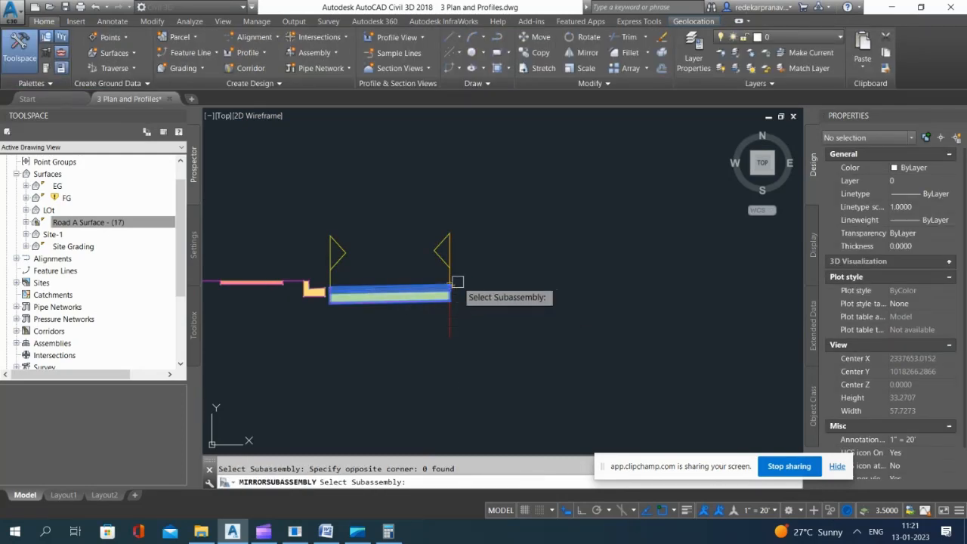
scroll(452, 283, up, 5)
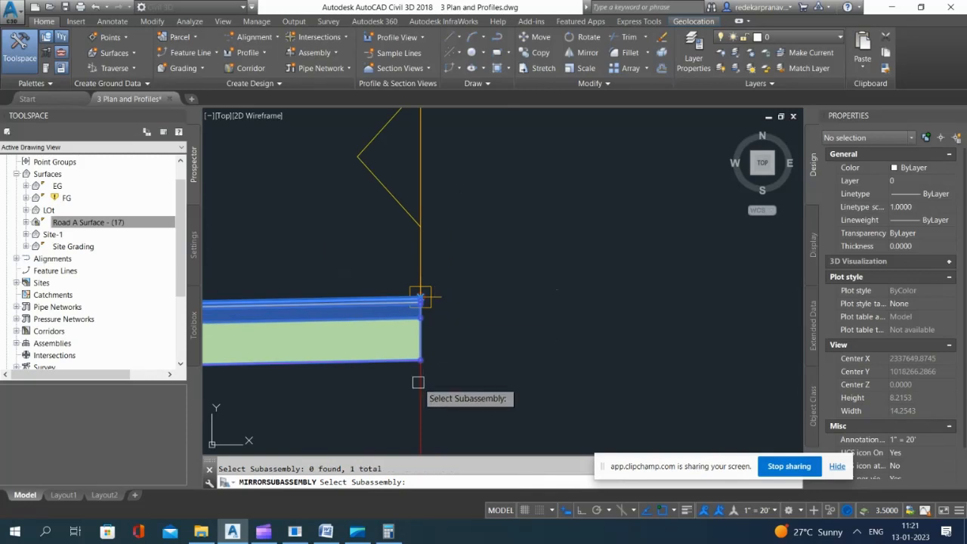
scroll(485, 249, down, 2)
scroll(445, 344, down, 2)
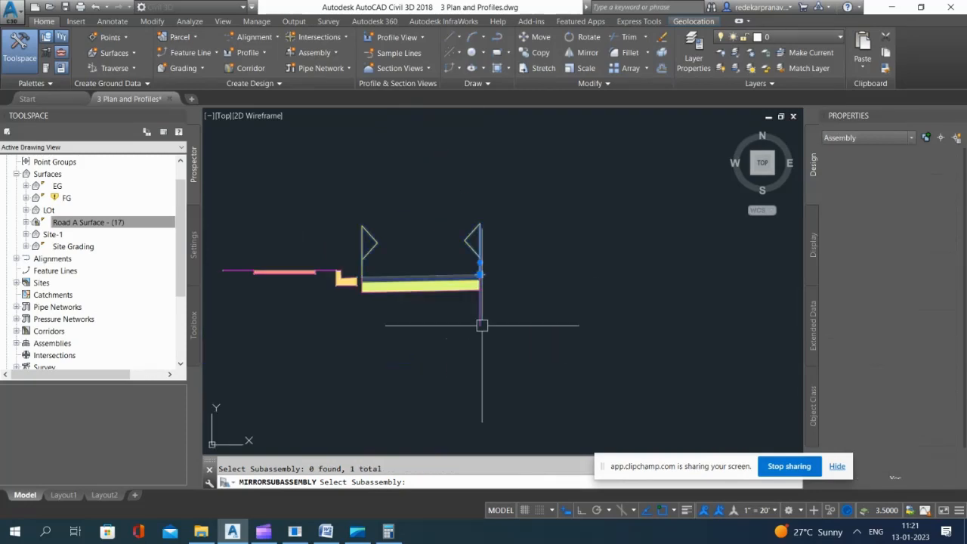
key(Escape)
Step: Try to mirror the lane subassembly of the copied left-side assembly
click(431, 293)
click(432, 294)
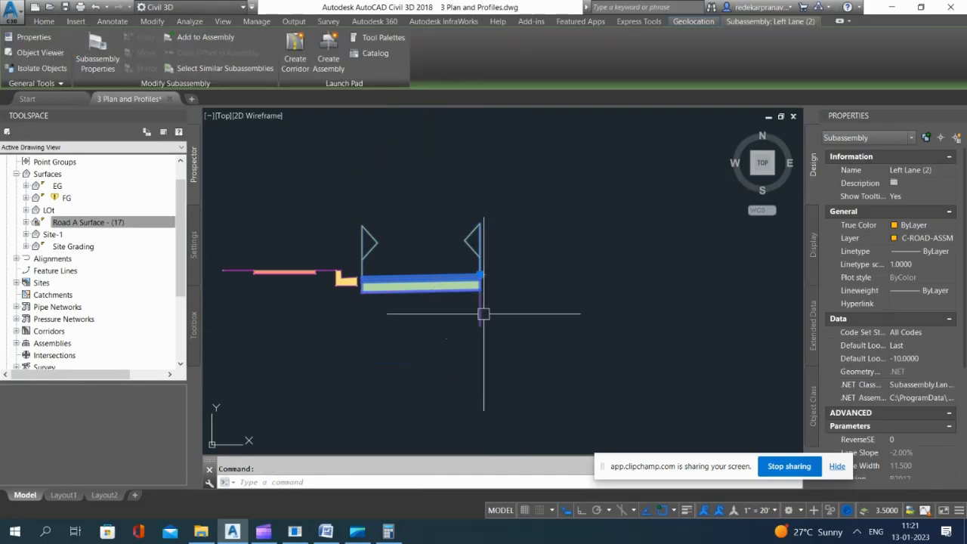
key(Escape)
click(480, 319)
click(143, 68)
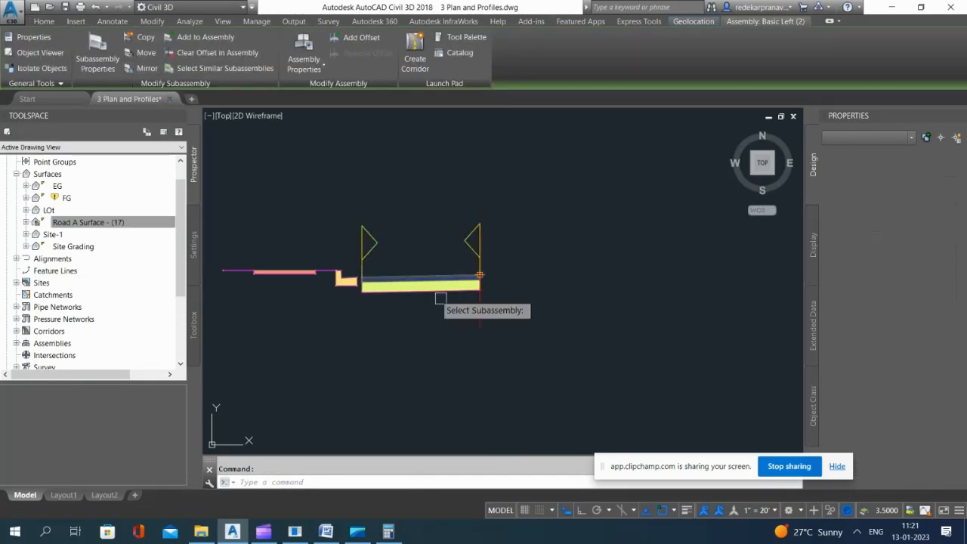
click(428, 291)
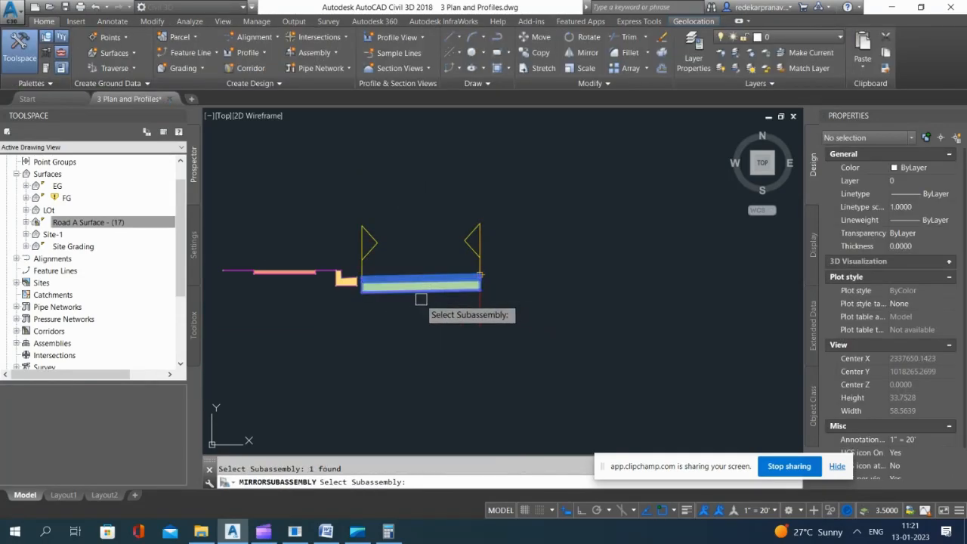
key(Return)
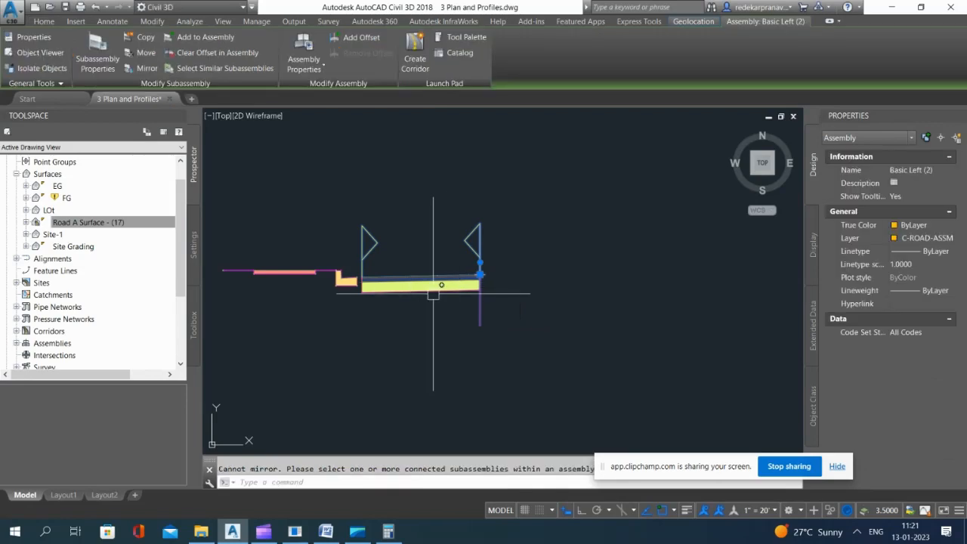
key(Escape)
click(551, 225)
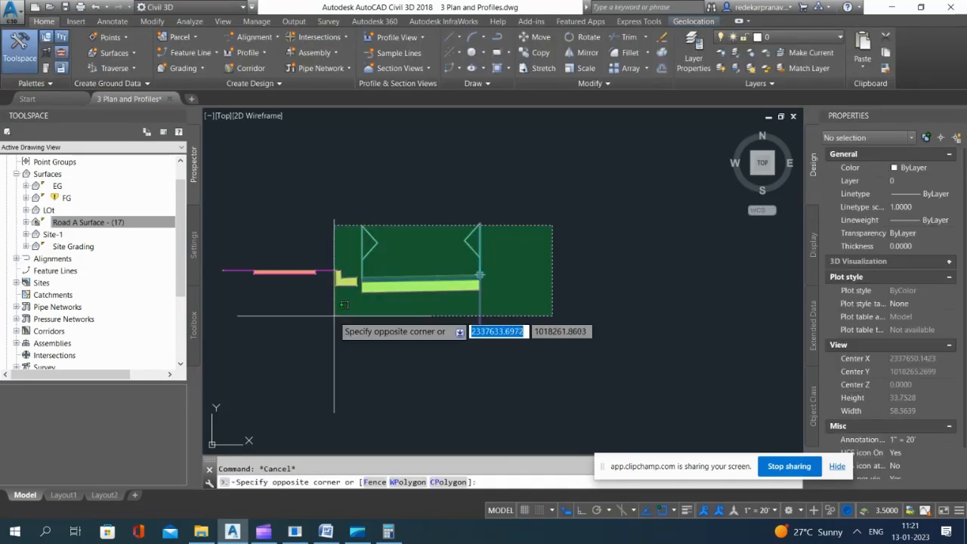
click(340, 315)
key(Escape)
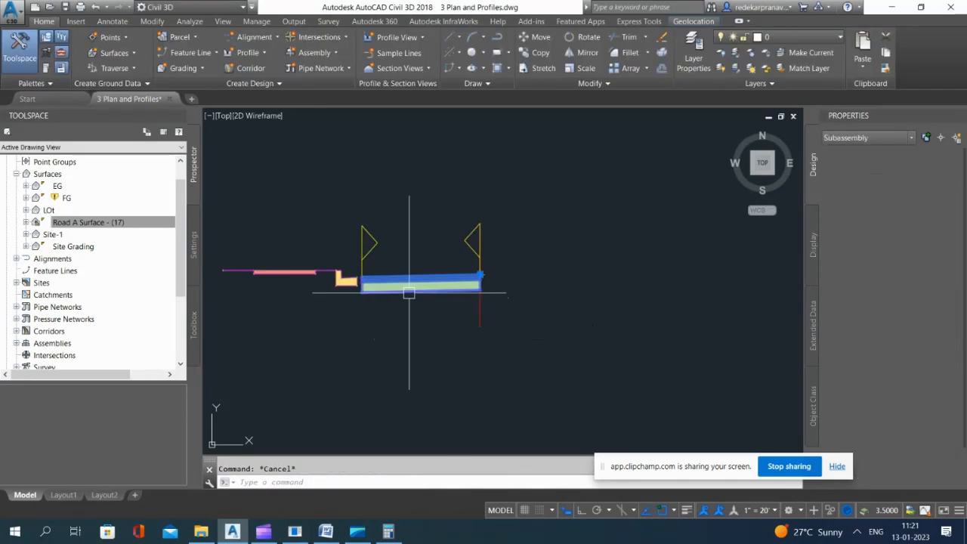
Step: Move the copied assembly's lane subassembly off to the right of the assembly marker
click(412, 296)
text(m)
key(Return)
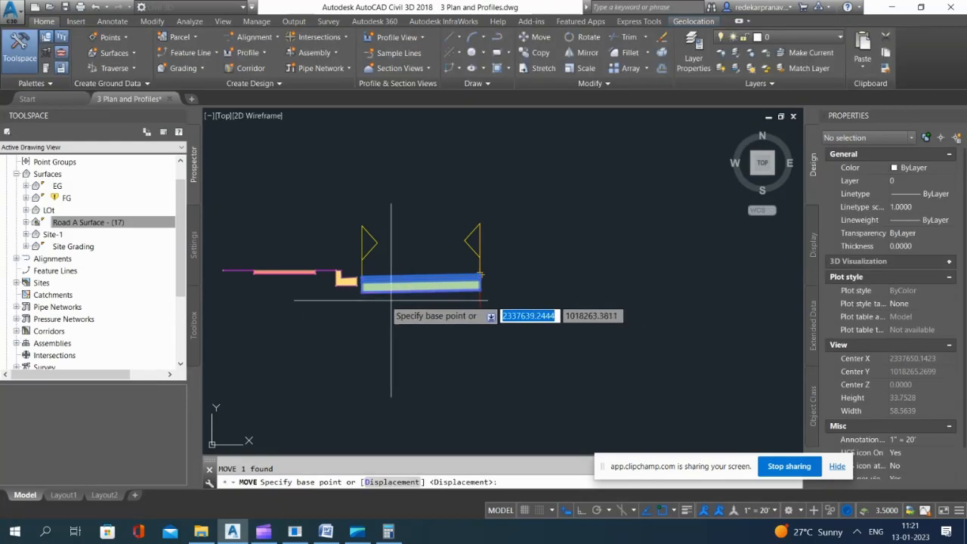
click(377, 293)
click(520, 290)
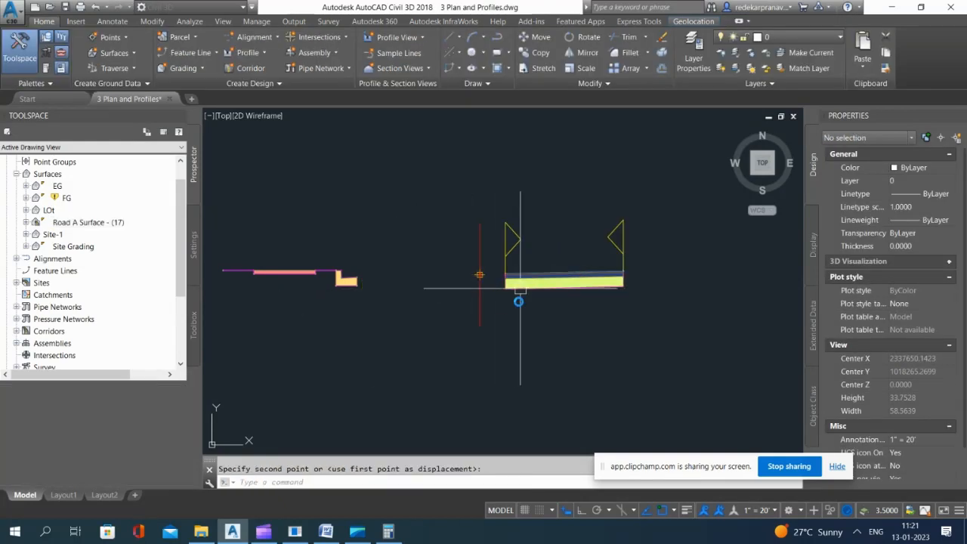
Step: Move the copied curb-and-gutter subassembly so that its upper gutter edge point sits on the assembly marker
scroll(356, 286, up, 3)
click(356, 285)
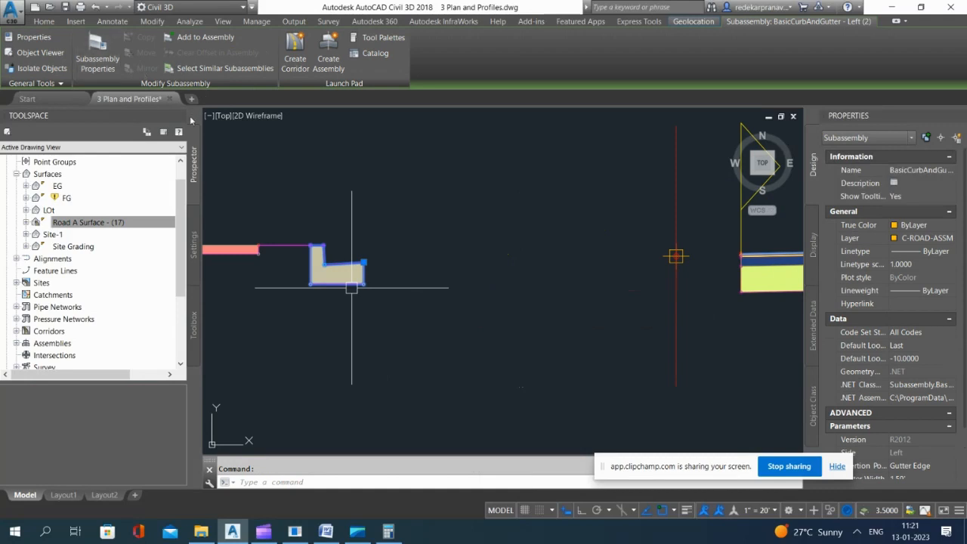
text(m)
key(Return)
scroll(363, 265, up, 5)
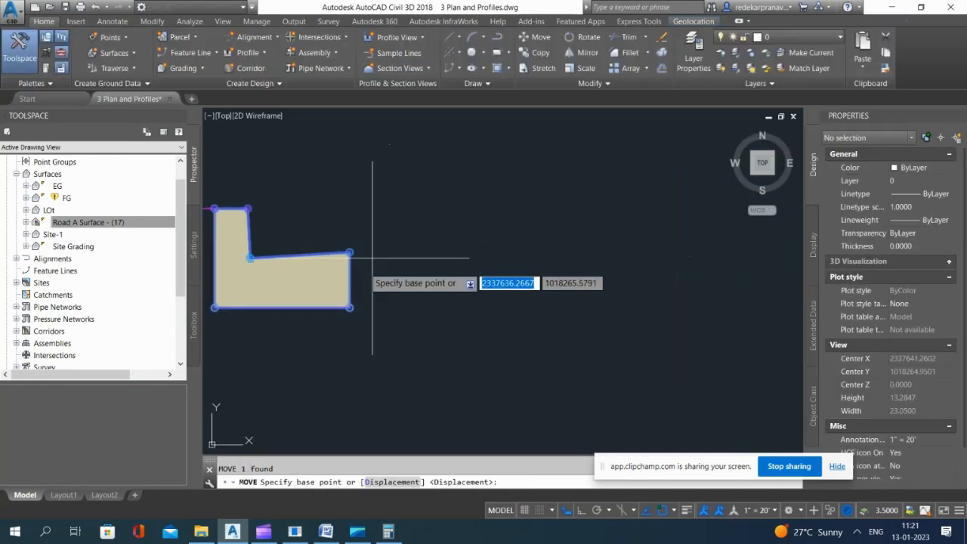
click(326, 229)
scroll(326, 229, down, 5)
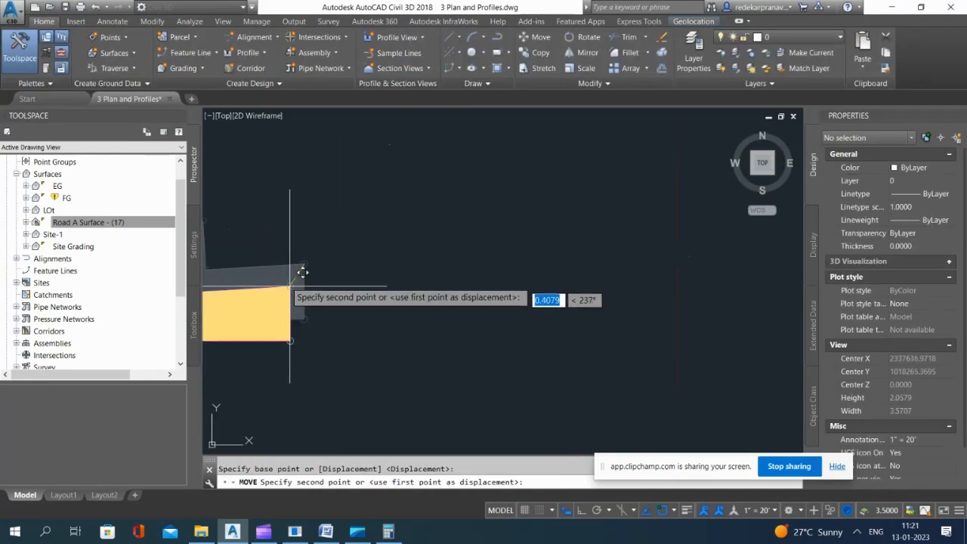
scroll(602, 238, up, 5)
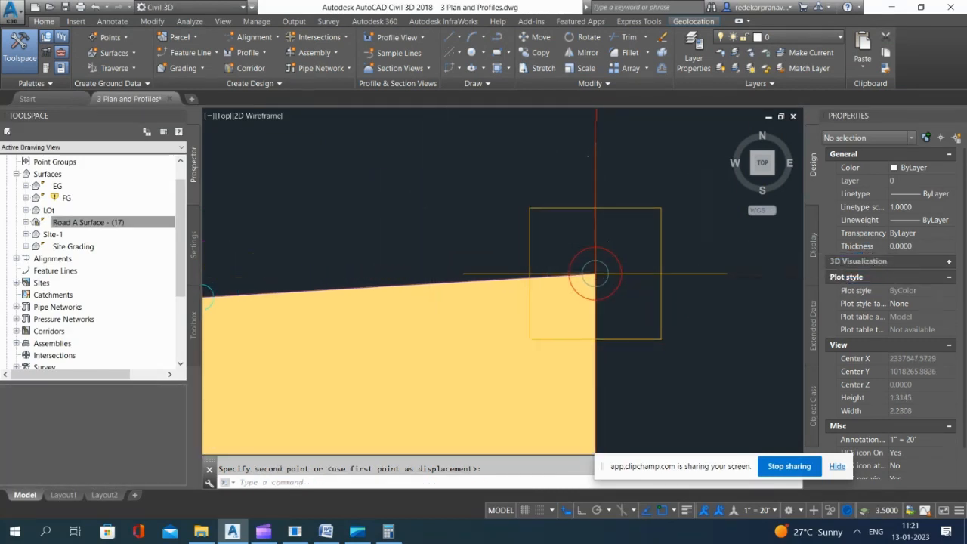
key(Escape)
Step: Delete the detached left lane subassembly to the right of the copied assembly's marker
scroll(608, 265, down, 4)
click(642, 230)
scroll(468, 257, down, 8)
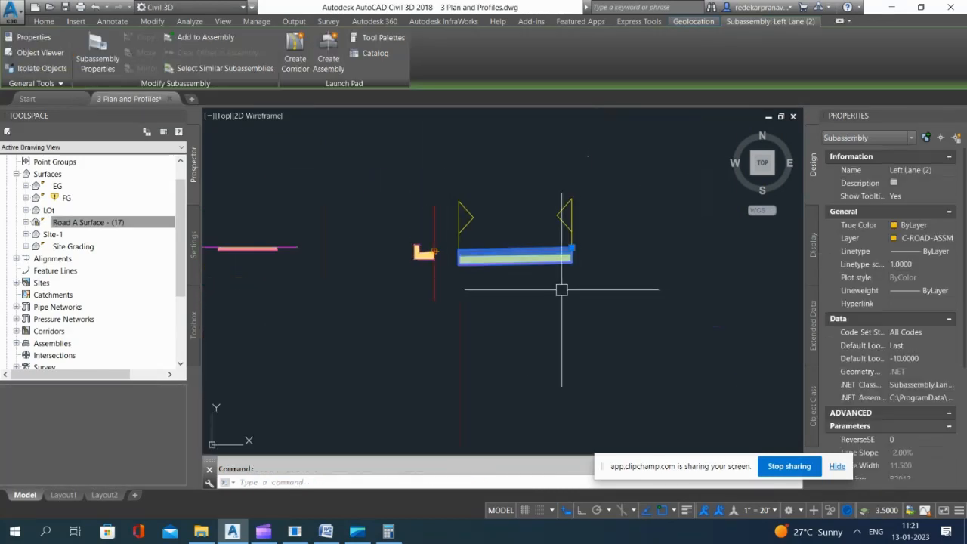
scroll(936, 421, down, 5)
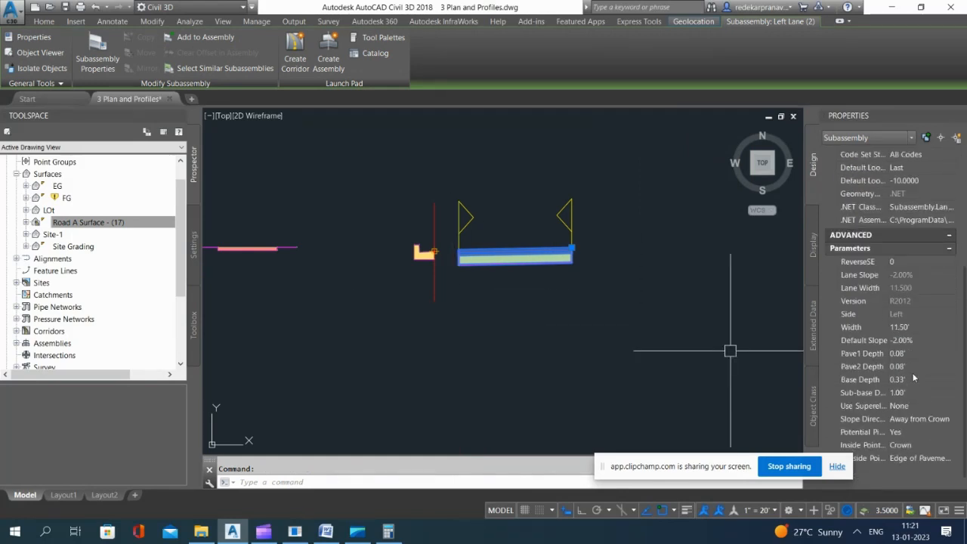
key(Escape)
click(510, 260)
key(Delete)
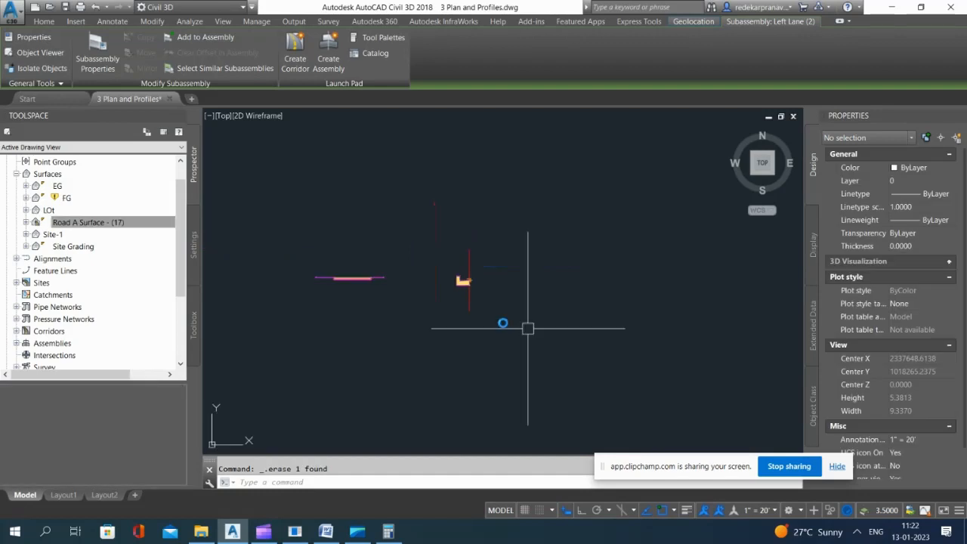
Step: Move the sidewalk subassembly so that its inner end point meets the top back corner of the relocated curb
scroll(393, 277, up, 4)
click(313, 255)
text(m)
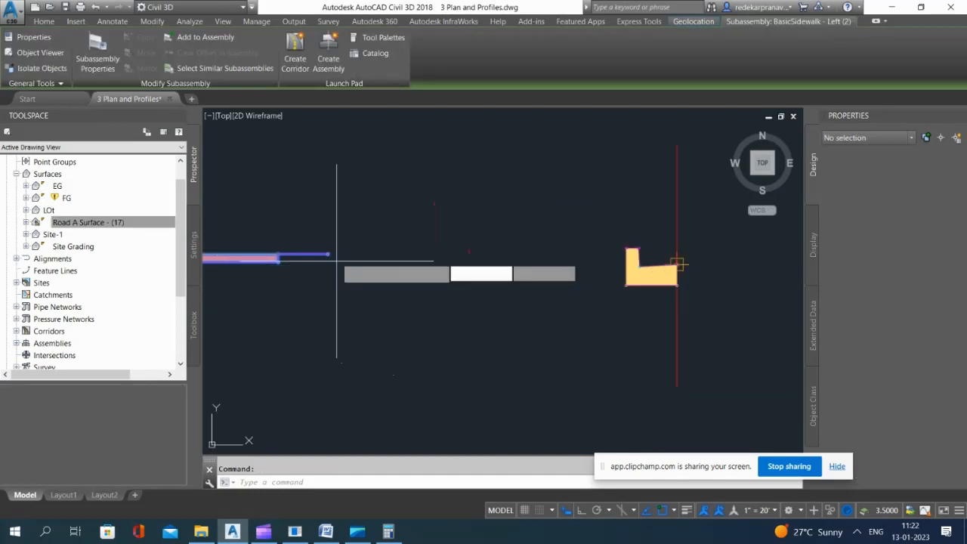
key(Return)
click(316, 249)
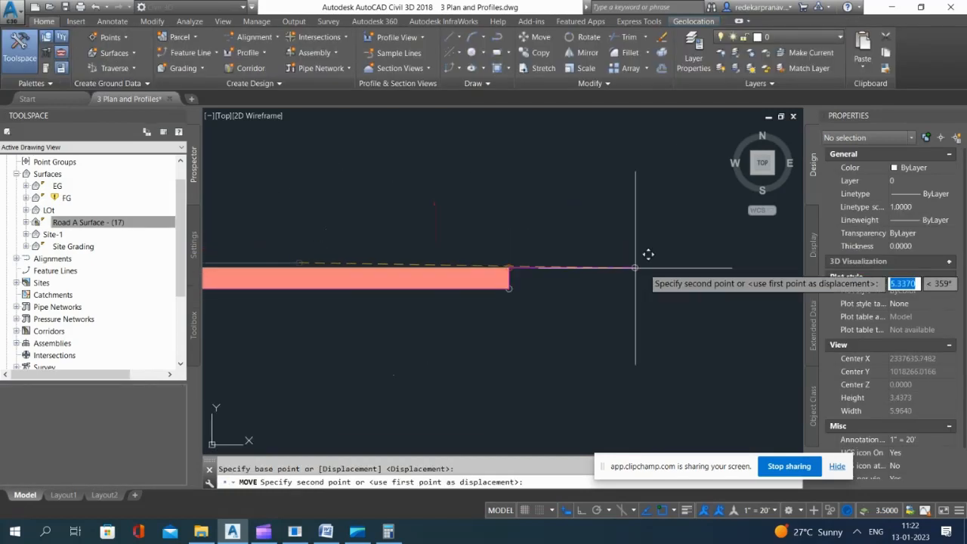
scroll(536, 263, up, 9)
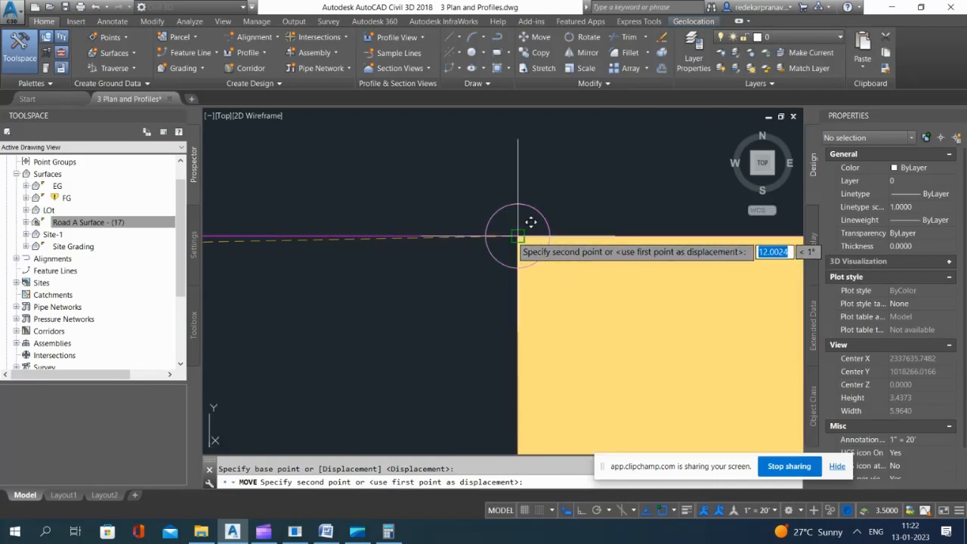
click(517, 236)
scroll(416, 249, down, 5)
scroll(511, 287, down, 6)
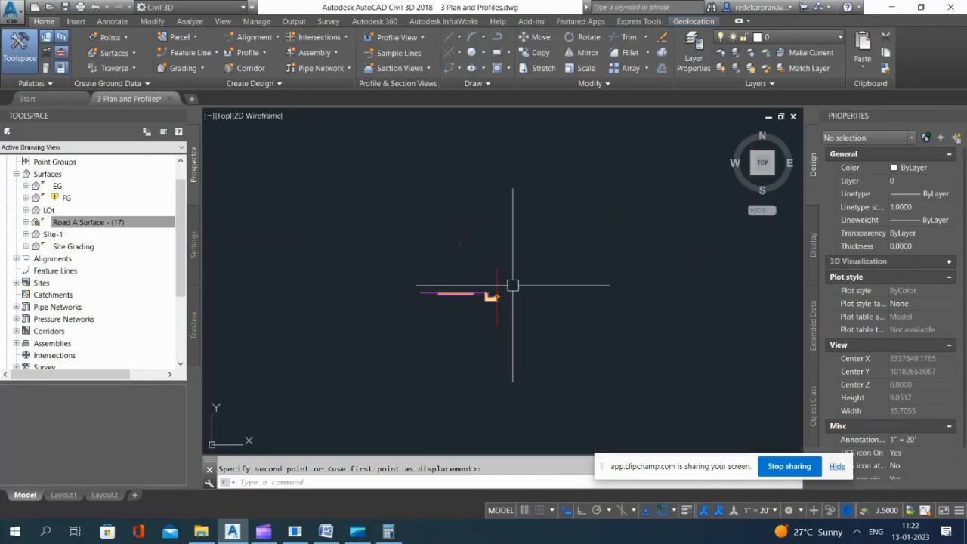
Step: Copy the right lane subassembly from the assembly above, by its inner top point, to a spot beside the copied left assembly's marker
scroll(490, 188, up, 8)
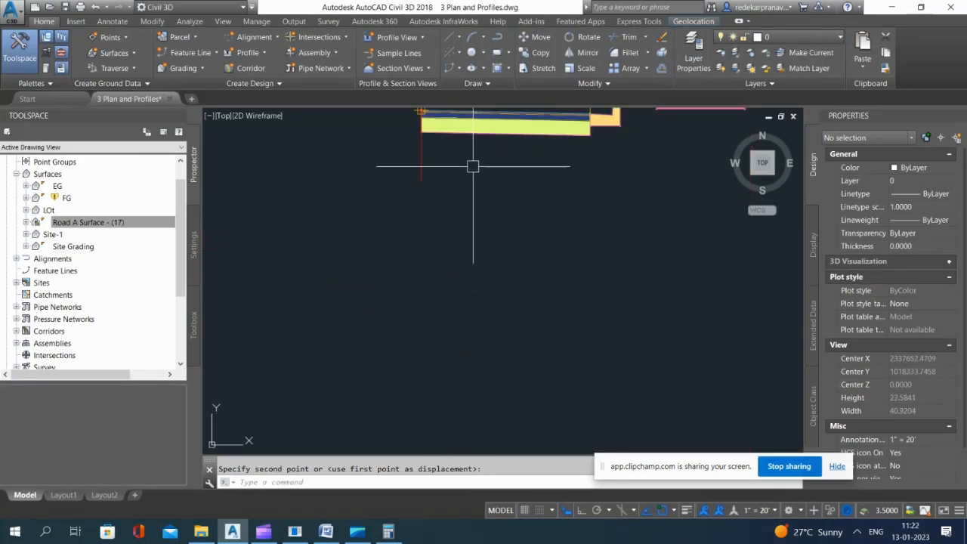
click(489, 177)
text(co)
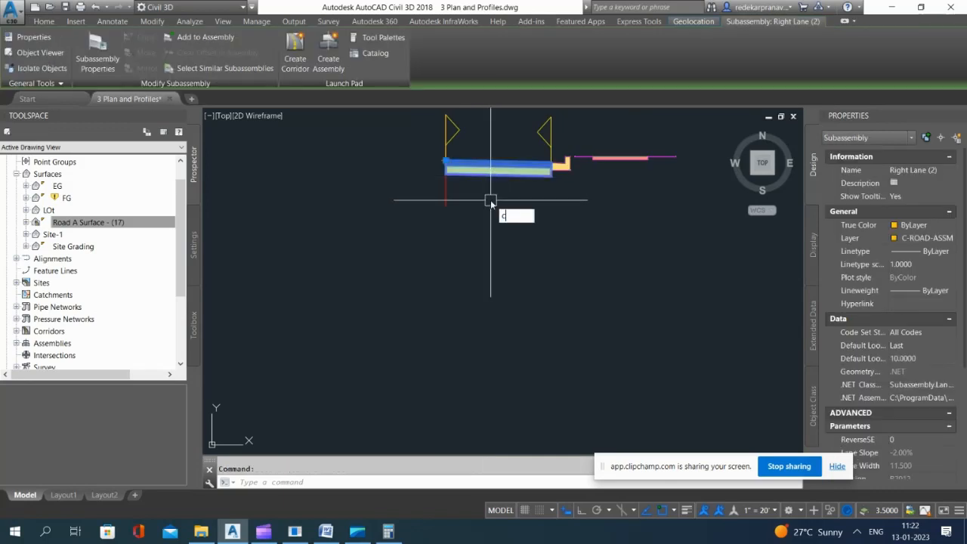
key(Return)
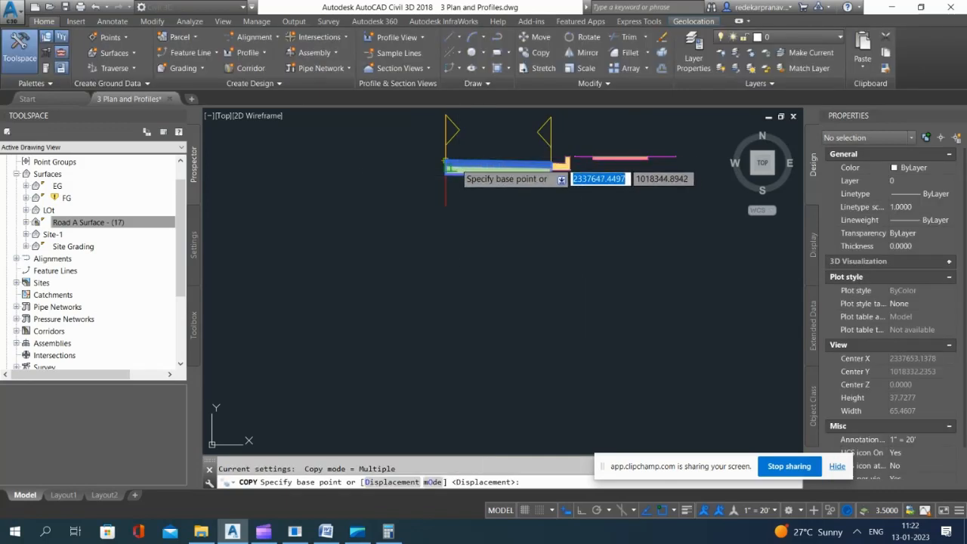
click(448, 165)
scroll(526, 175, down, 5)
scroll(532, 165, up, 7)
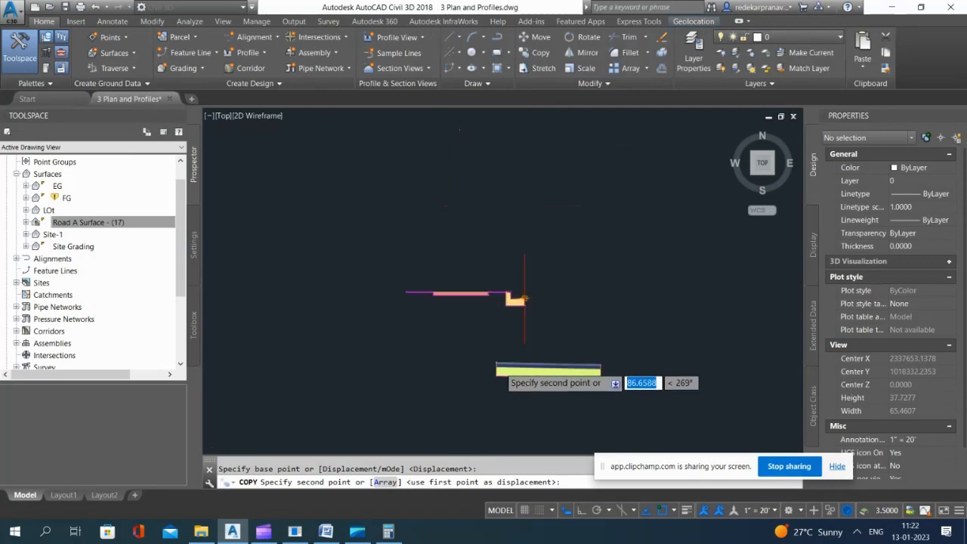
click(522, 258)
key(Escape)
Step: Move the copied right lane subassembly by its inner top point onto the copied assembly's marker
click(510, 219)
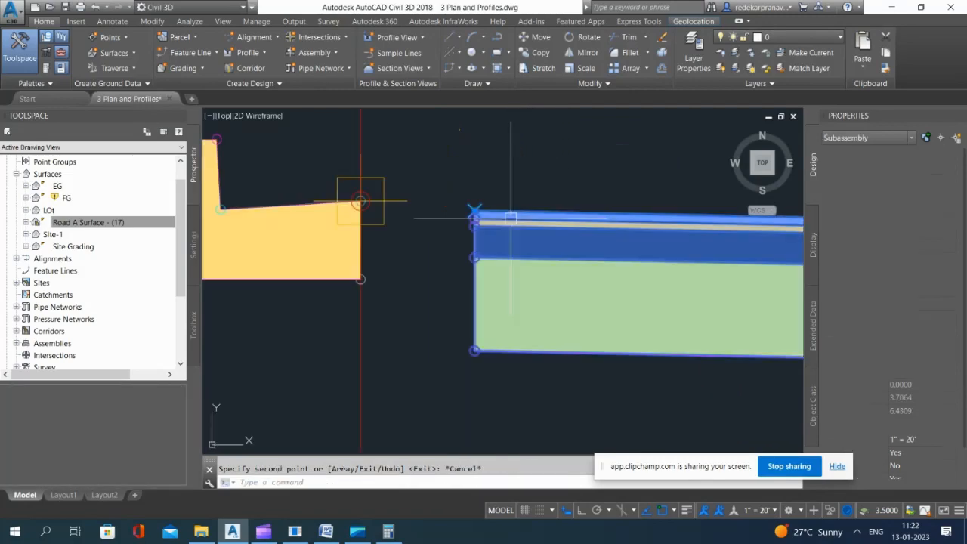
text(m)
key(Return)
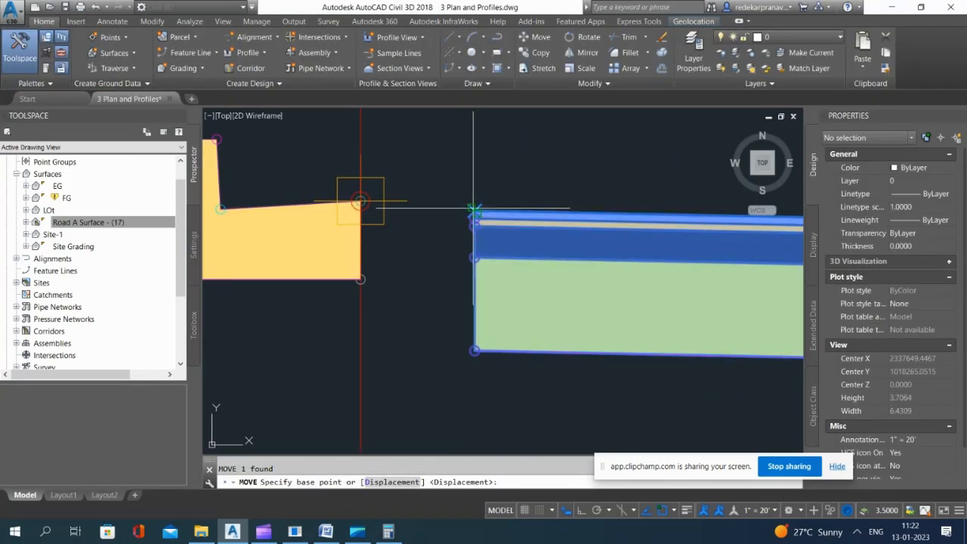
click(473, 208)
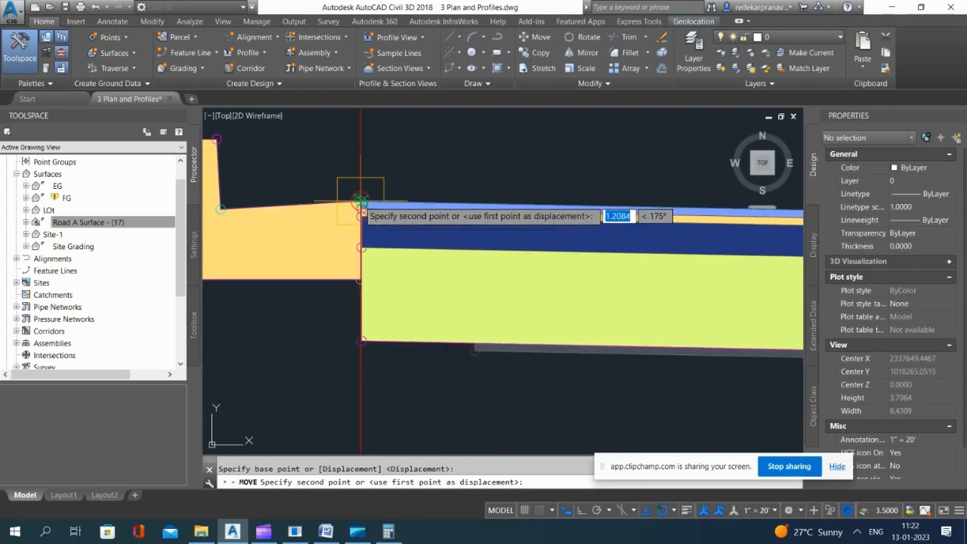
click(371, 195)
scroll(426, 205, down, 6)
scroll(427, 205, up, 4)
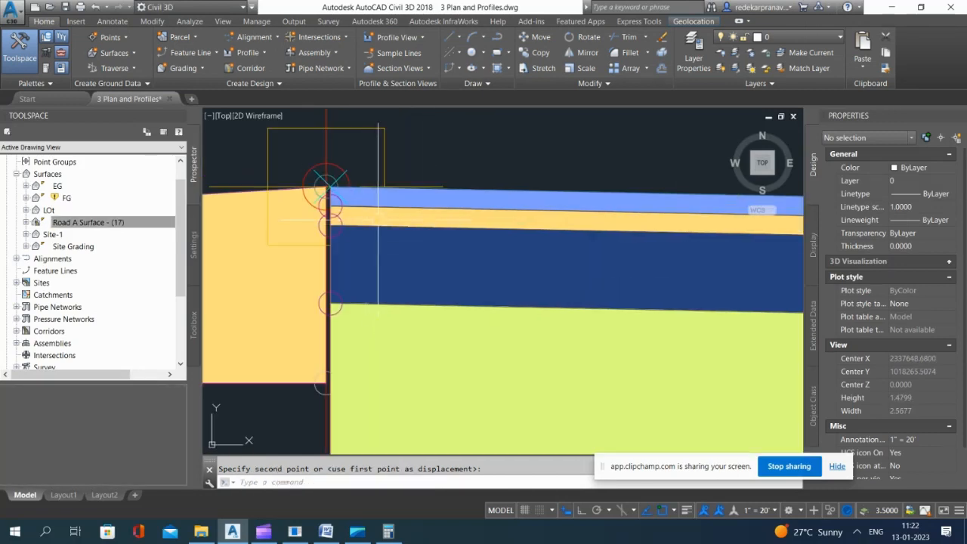
Step: Shift the lane subassembly slightly to close the remaining gap with the curb-and-gutter at the assembly marker
click(478, 190)
text(m)
key(Return)
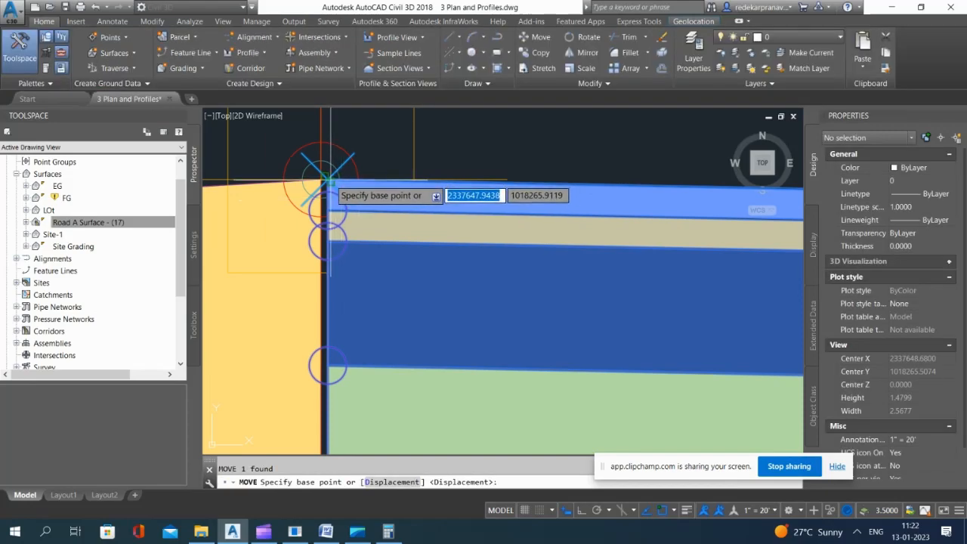
click(323, 181)
key(Escape)
scroll(444, 220, down, 12)
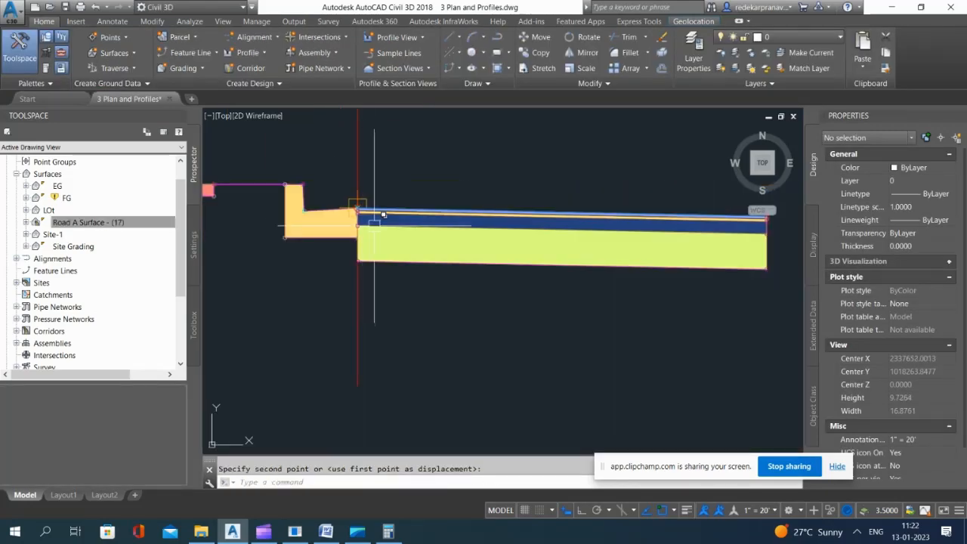
Step: Set the copied right lane's width to 5.00' and its default slope to 2.00%
click(433, 210)
scroll(892, 333, down, 5)
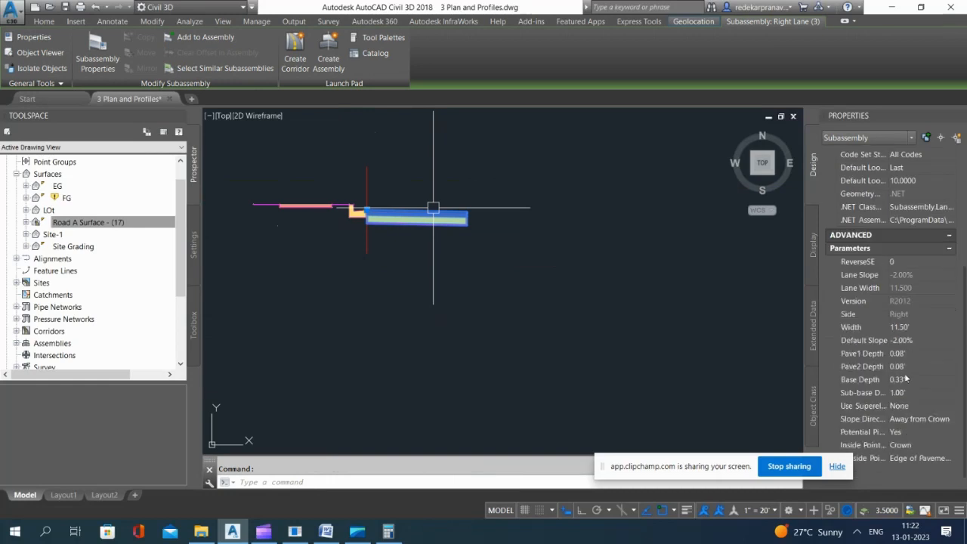
click(928, 339)
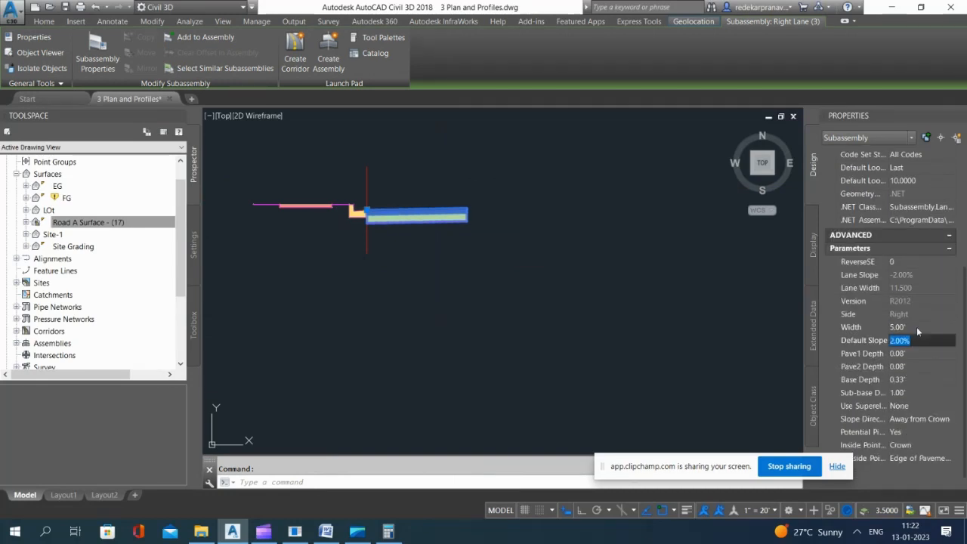
key(Return)
key(Escape)
Step: Try to add the lane subassembly to the Basic Left (2) assembly, picking the adjoining curb-and-gutter as the attachment point
click(319, 191)
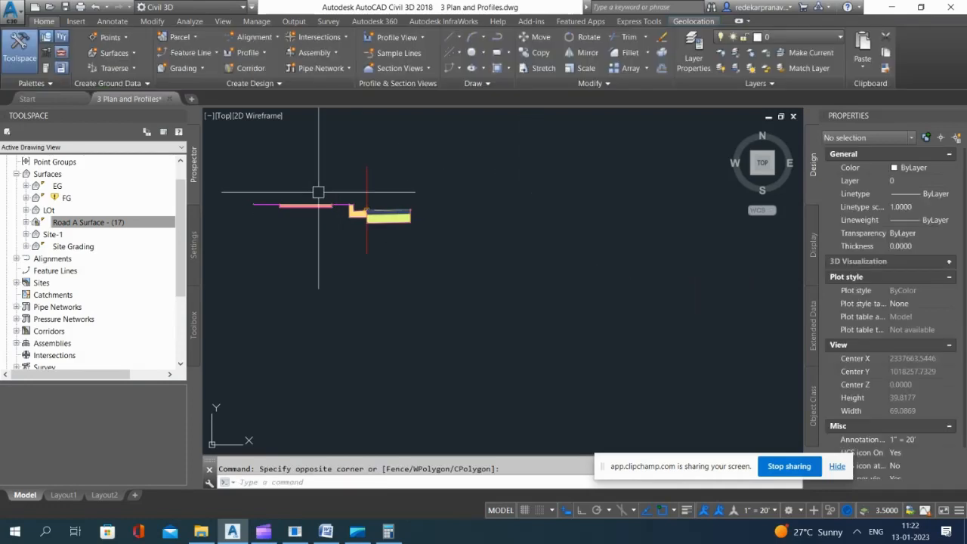
scroll(318, 192, up, 4)
click(448, 169)
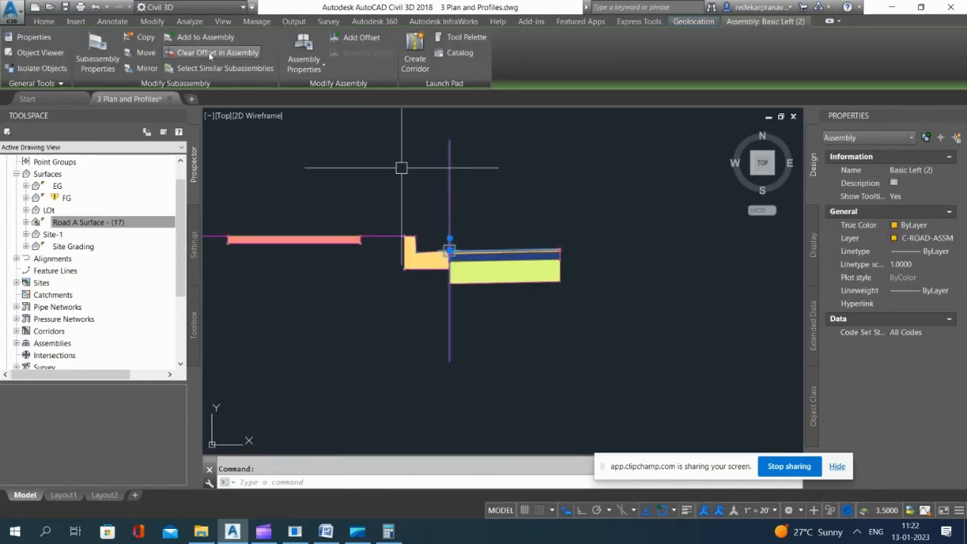
click(206, 37)
click(511, 251)
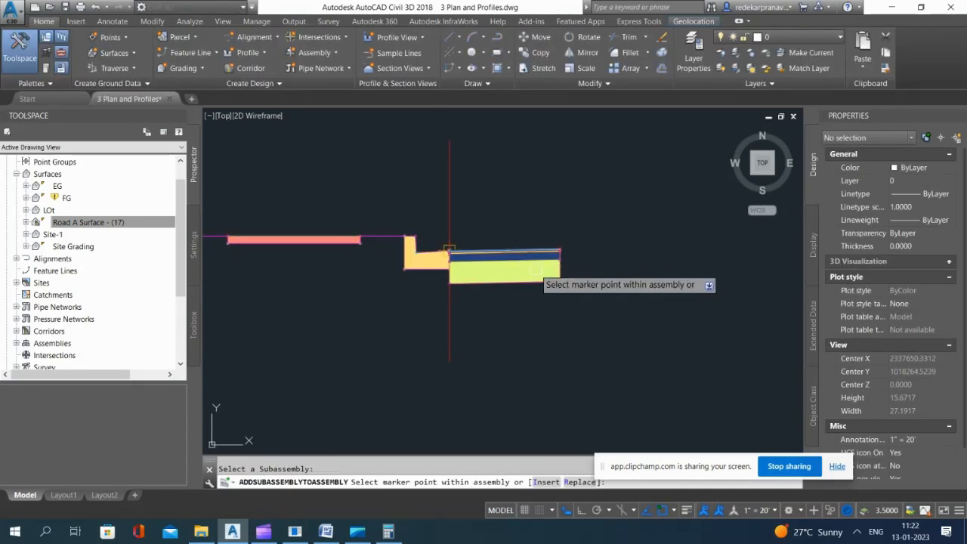
click(425, 265)
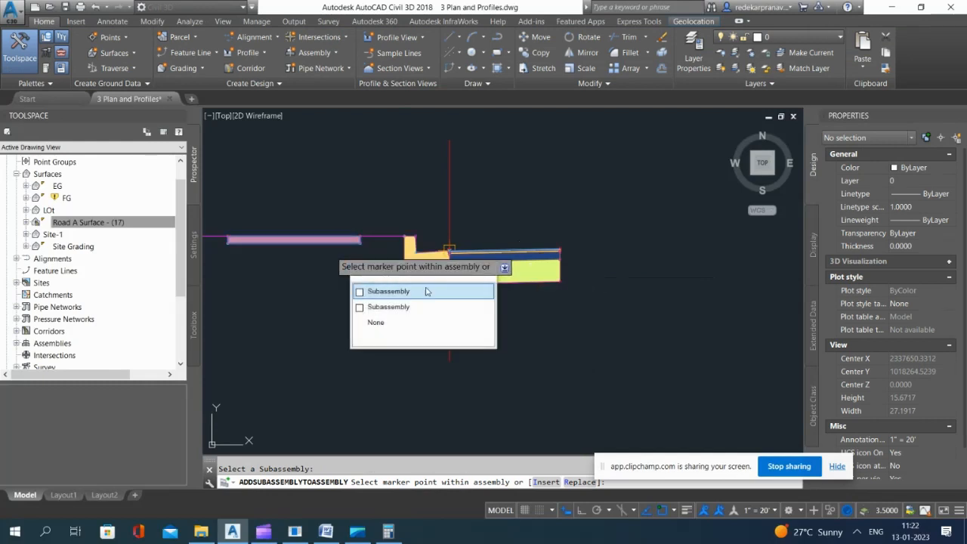
click(402, 295)
click(578, 299)
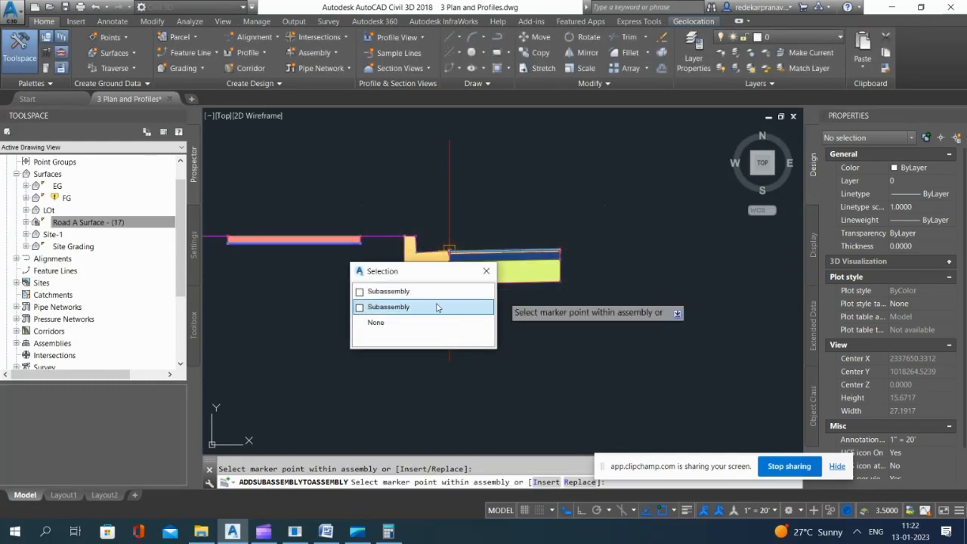
click(495, 288)
click(565, 294)
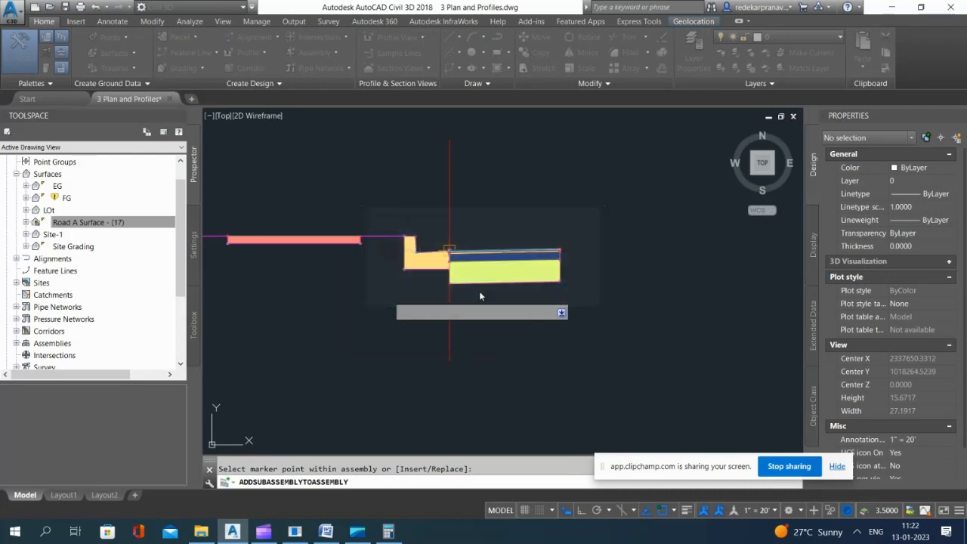
key(Escape)
Step: Try again to add the lane subassembly to Basic Left (2), picking an attachment point on the lane itself
click(451, 220)
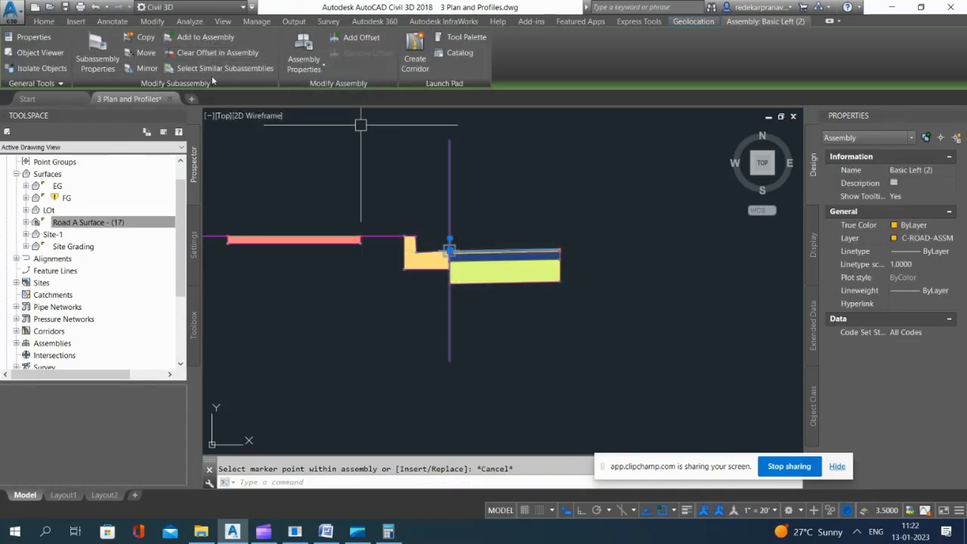
click(203, 41)
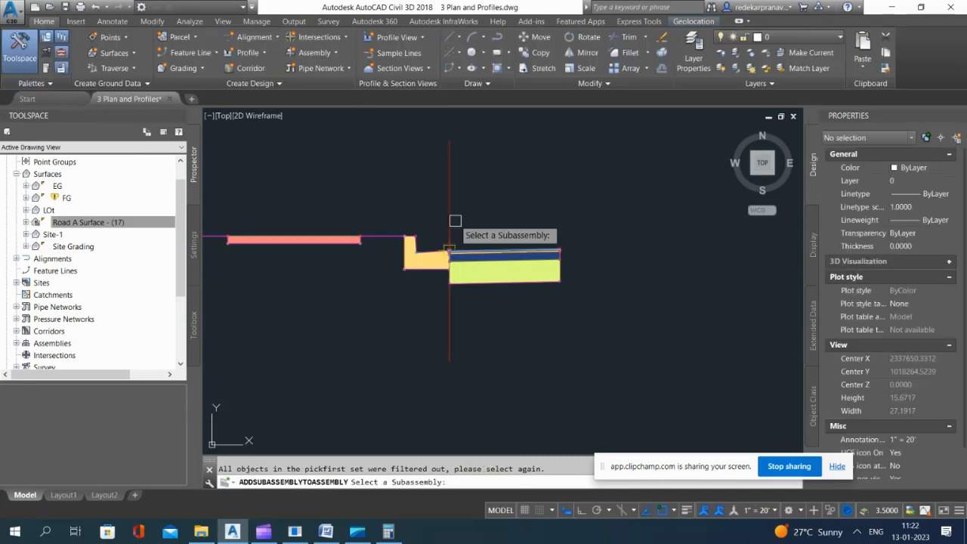
click(500, 250)
click(521, 283)
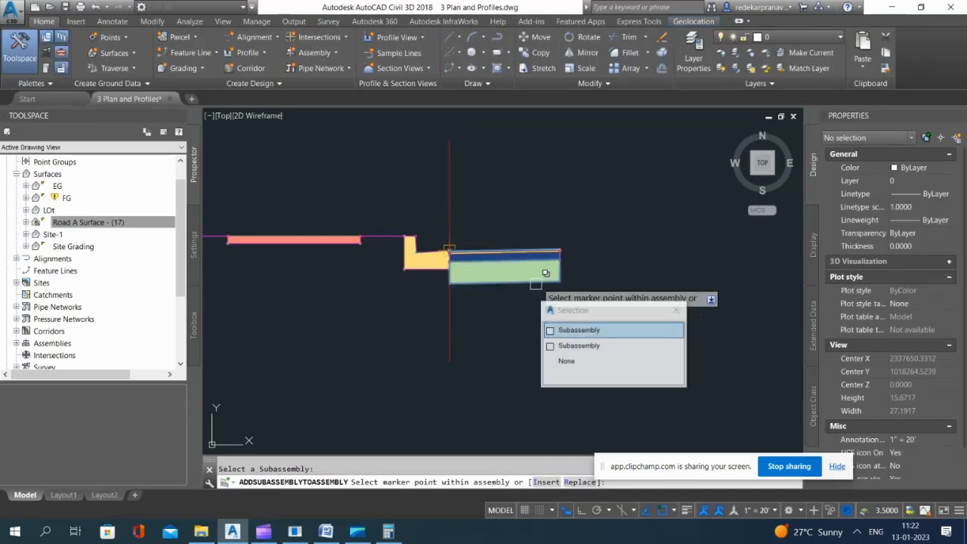
click(578, 344)
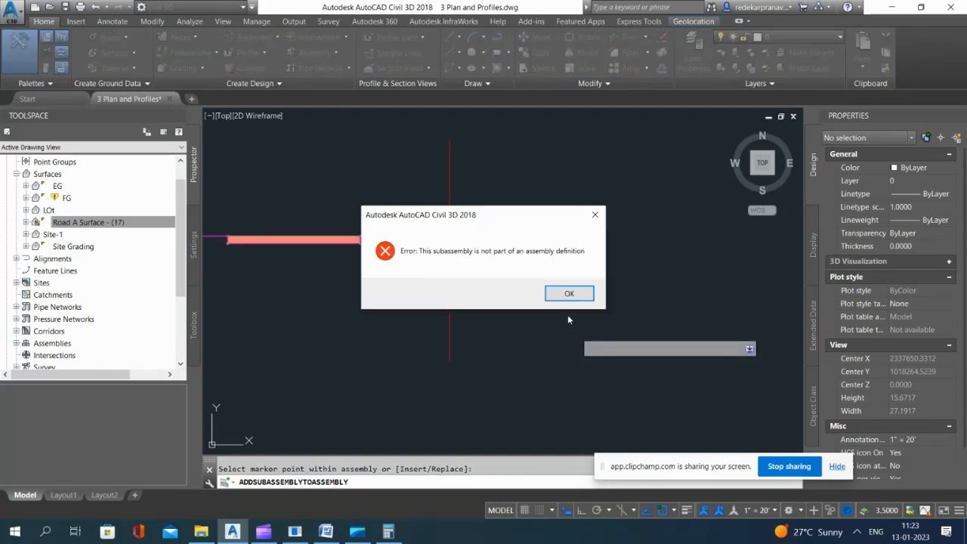
click(569, 294)
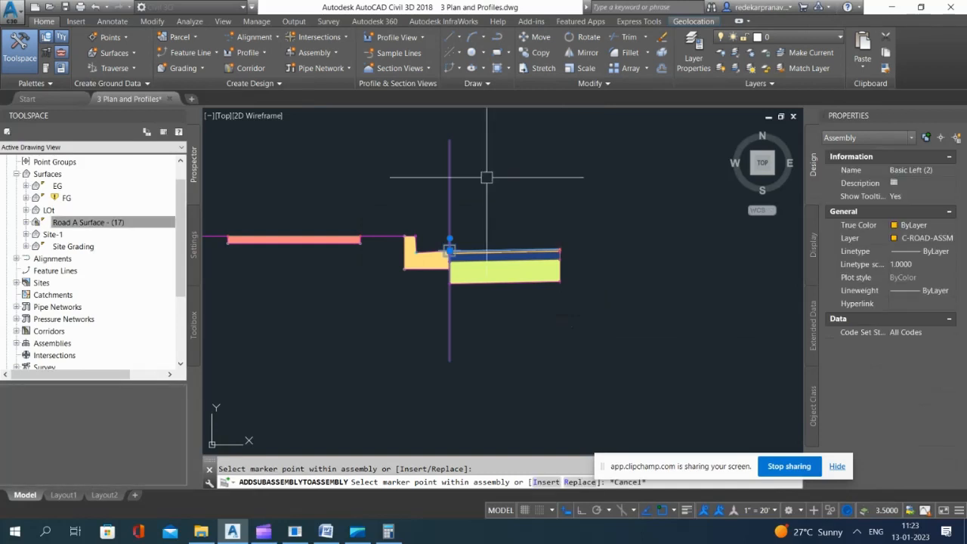
key(Escape)
key(Escape)
Step: Rename the Basic Left (2) assembly to Nuckle-Left
click(450, 155)
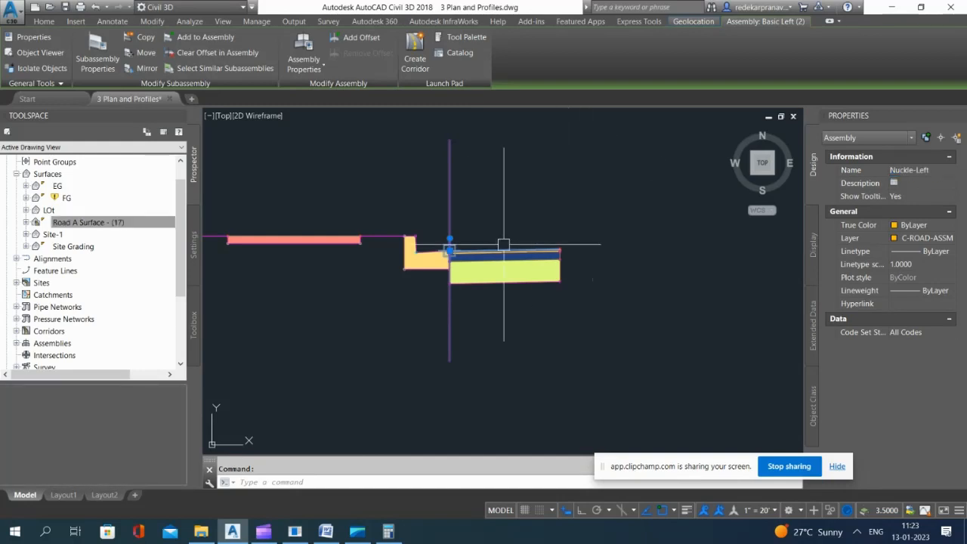
key(Escape)
Step: Change the Nuckle 1 baseline region of the Road A corridor from NUCKLE - LEFT to the Nuckle-Left assembly, and rebuild the corridor
scroll(522, 201, down, 8)
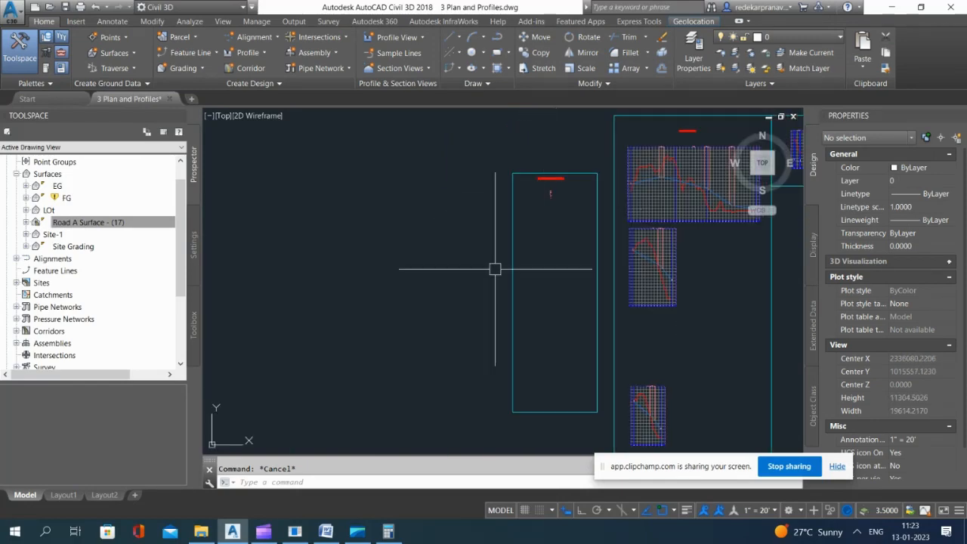
scroll(539, 169, down, 5)
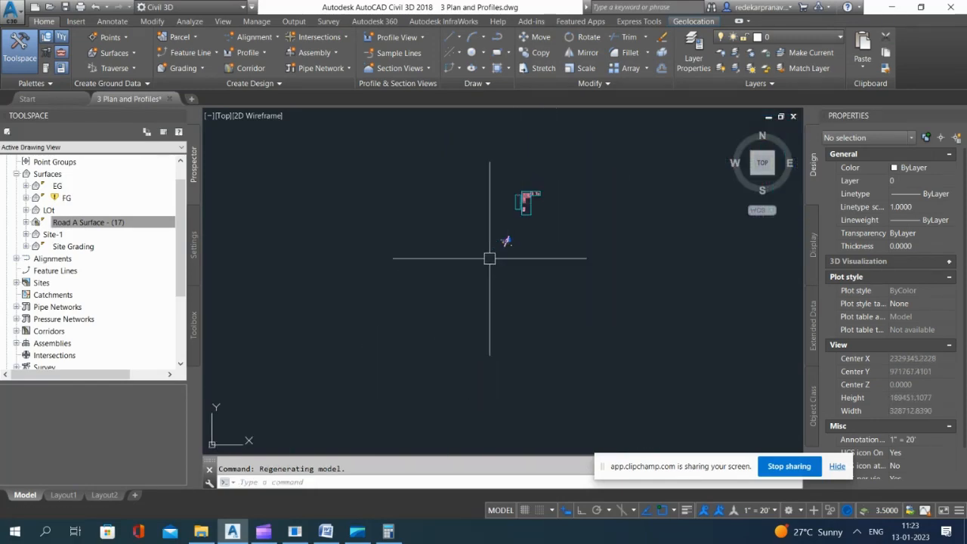
scroll(420, 273, up, 12)
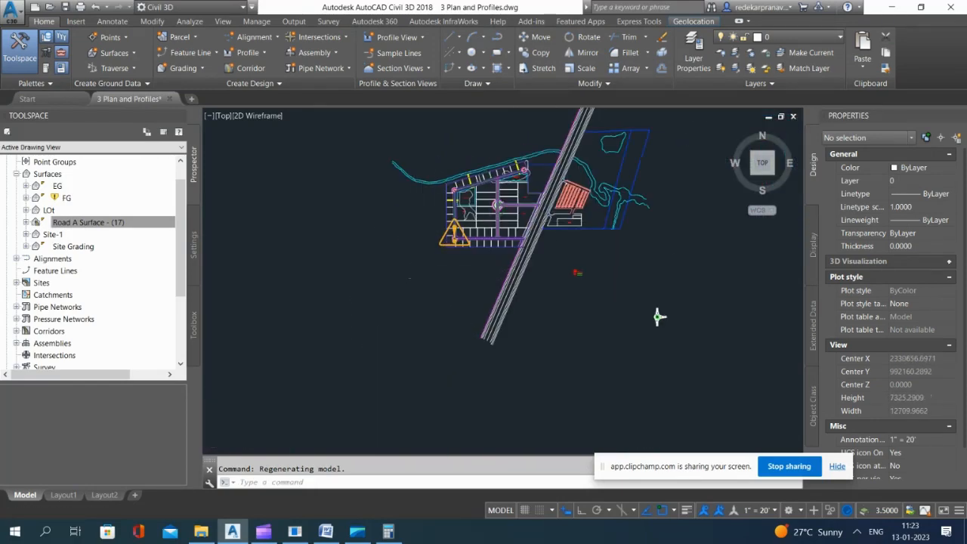
scroll(423, 273, up, 8)
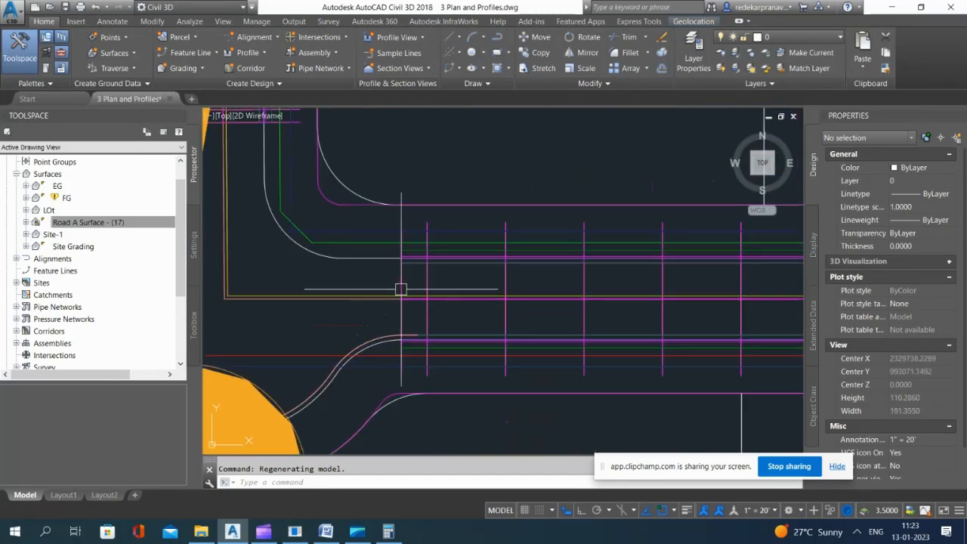
click(403, 281)
scroll(402, 281, down, 3)
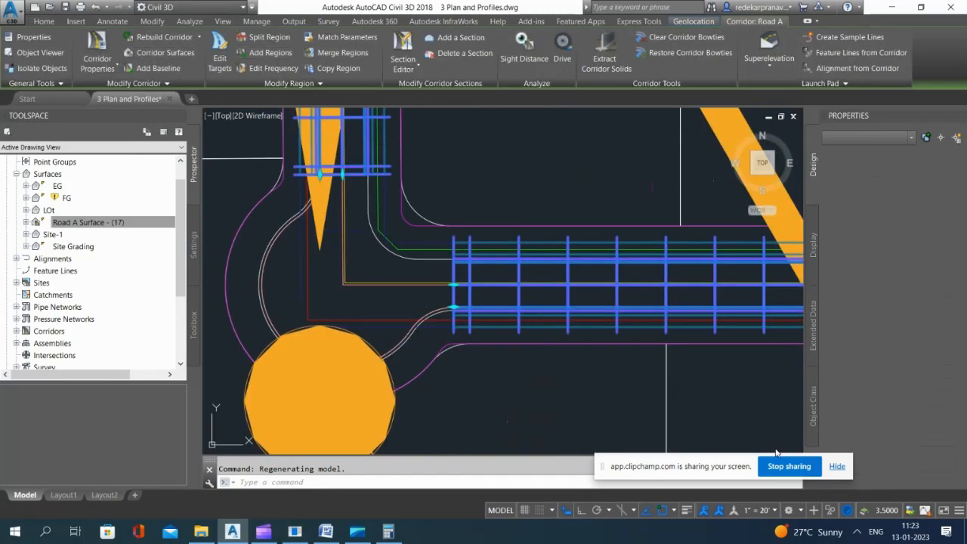
click(906, 257)
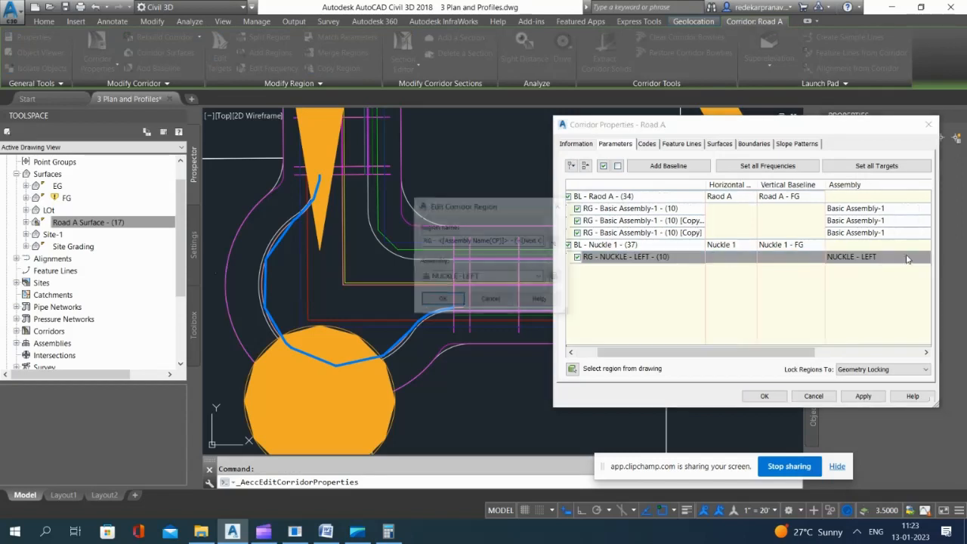
click(481, 277)
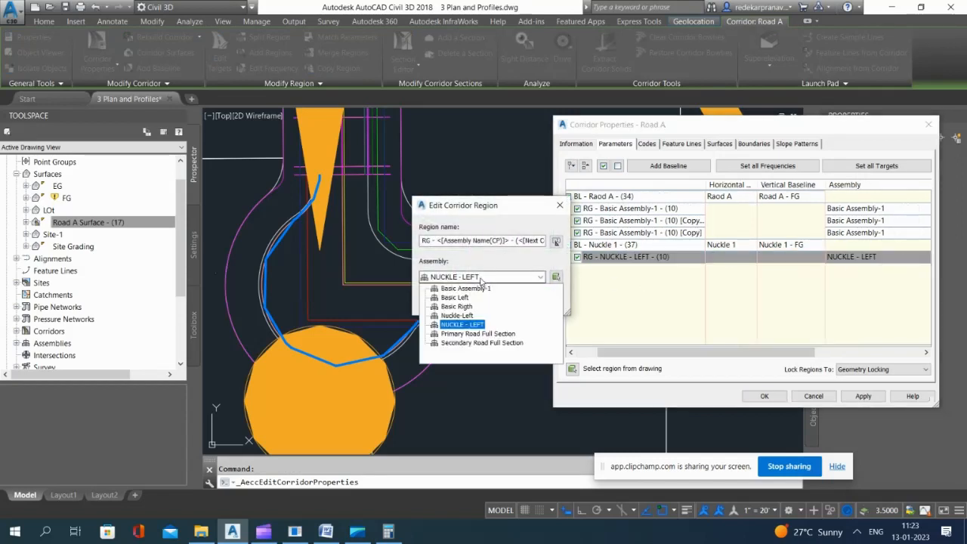
click(457, 316)
click(442, 361)
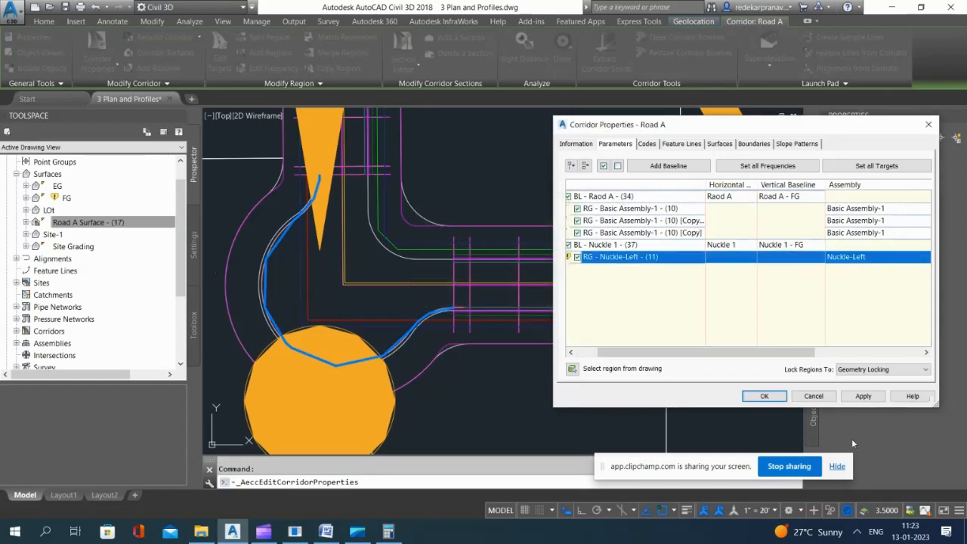
click(864, 396)
click(761, 397)
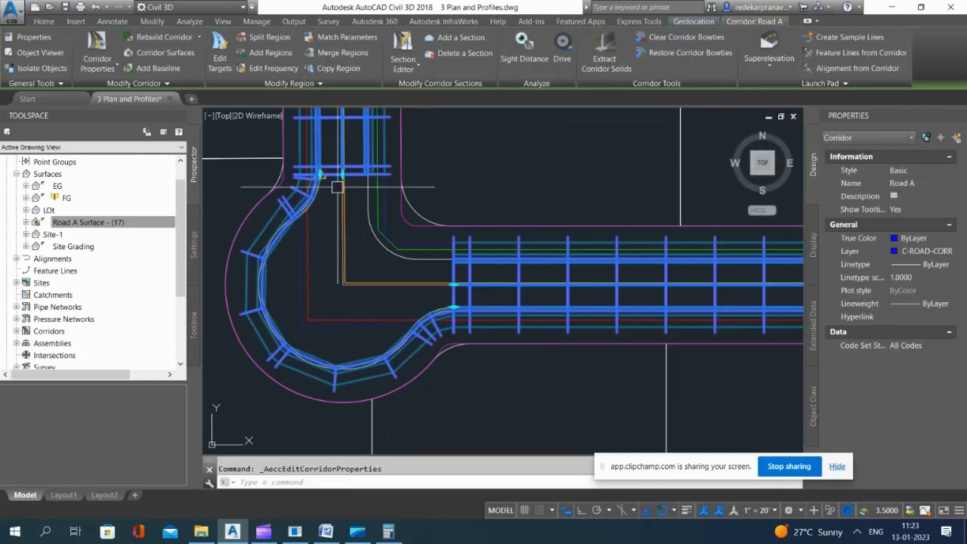
scroll(338, 186, down, 3)
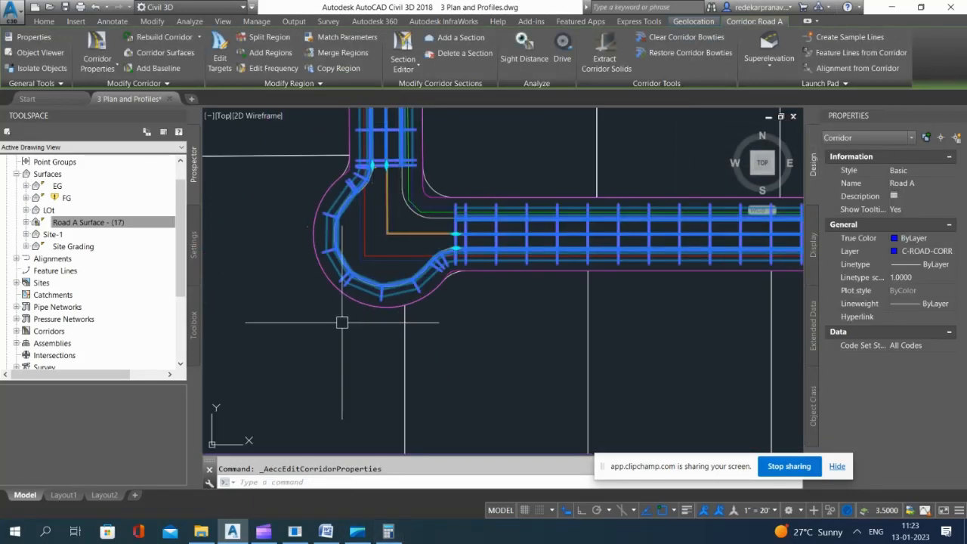
scroll(385, 279, up, 2)
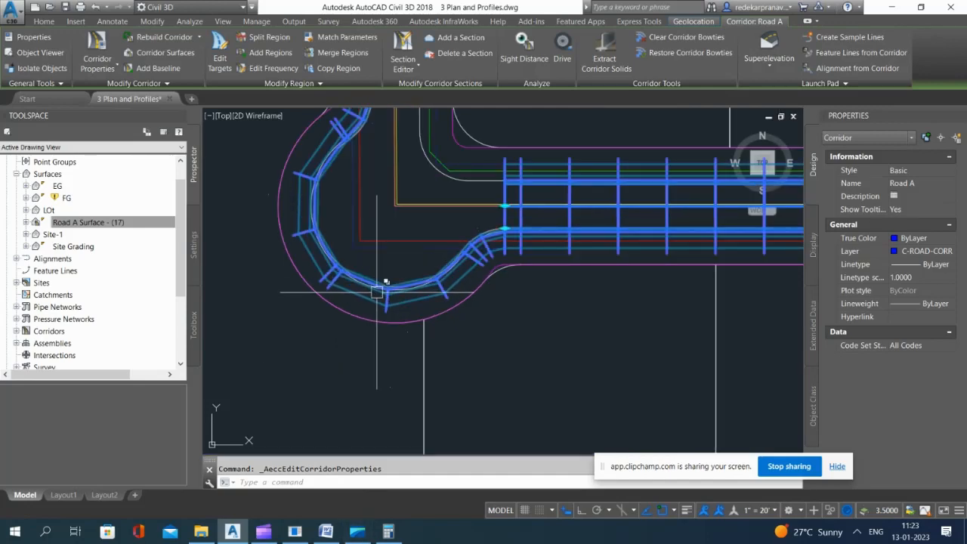
Step: Examine the rebuilt knuckle section of the Road A corridor in plan view
scroll(359, 271, down, 4)
scroll(367, 259, up, 2)
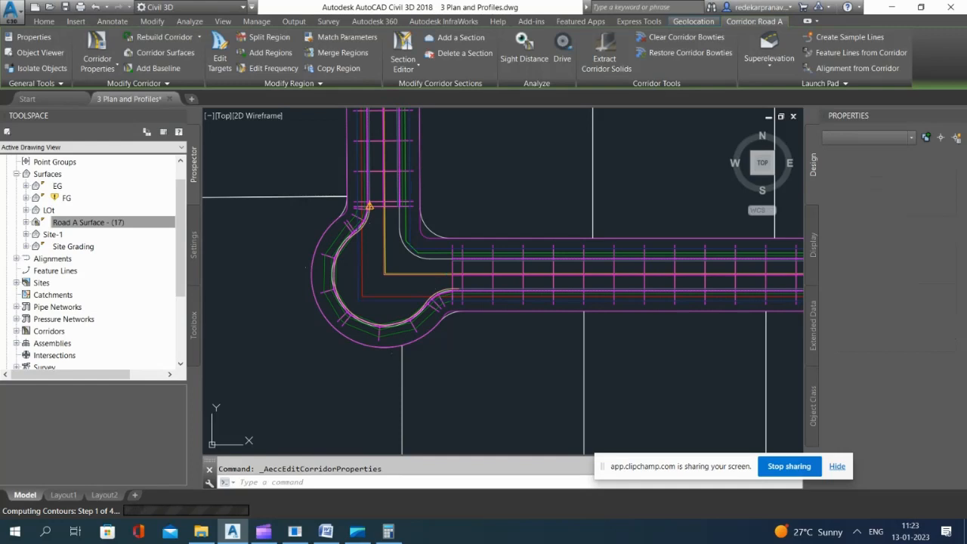
scroll(393, 303, up, 2)
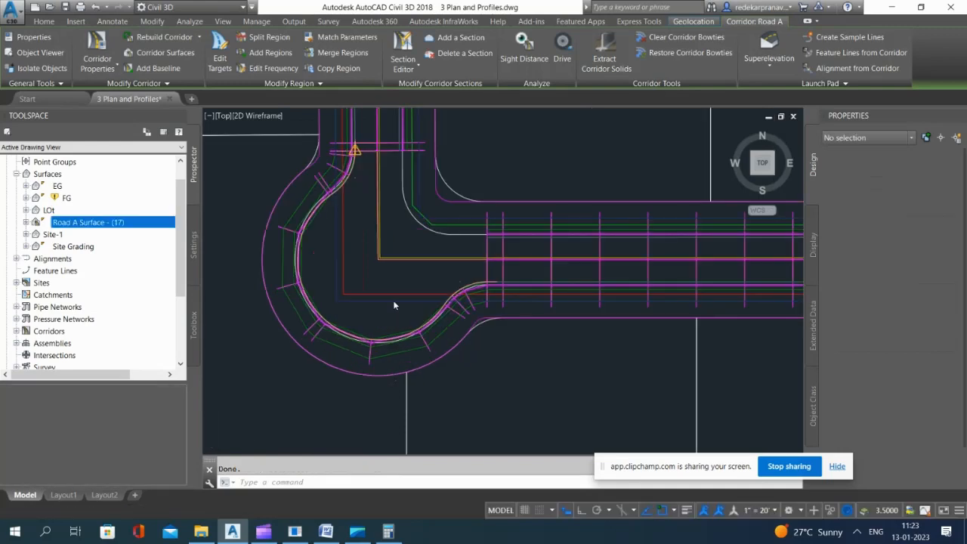
click(394, 301)
click(400, 238)
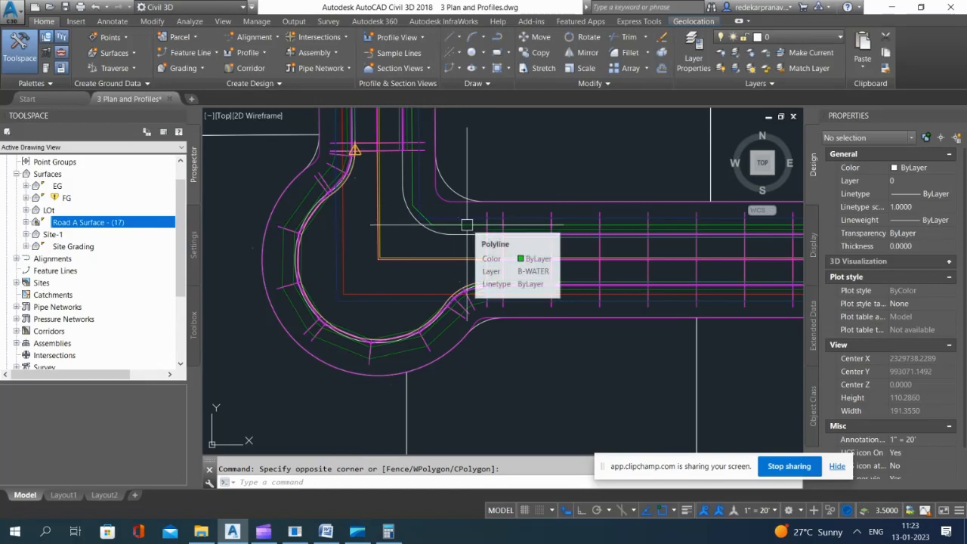
scroll(341, 148, up, 1)
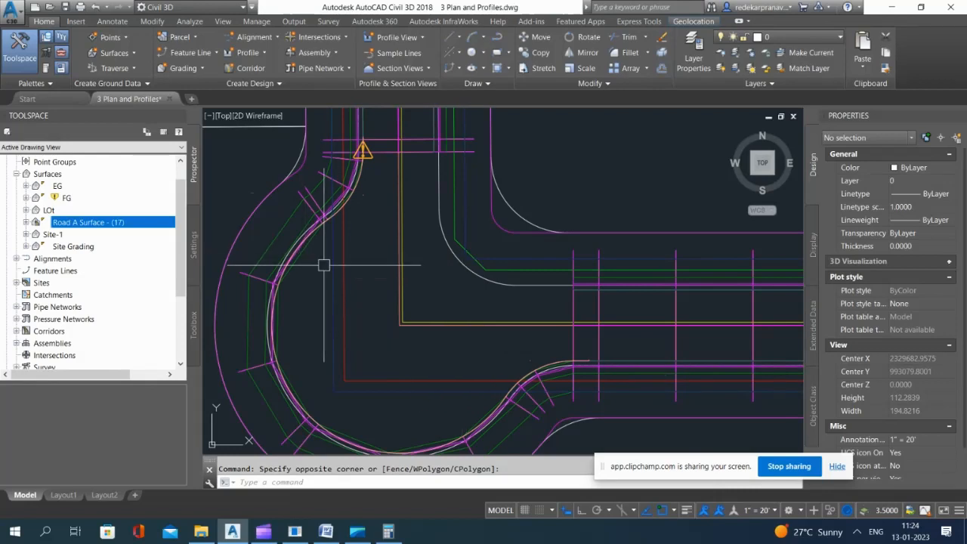
scroll(323, 265, down, 2)
mouse_move(466, 320)
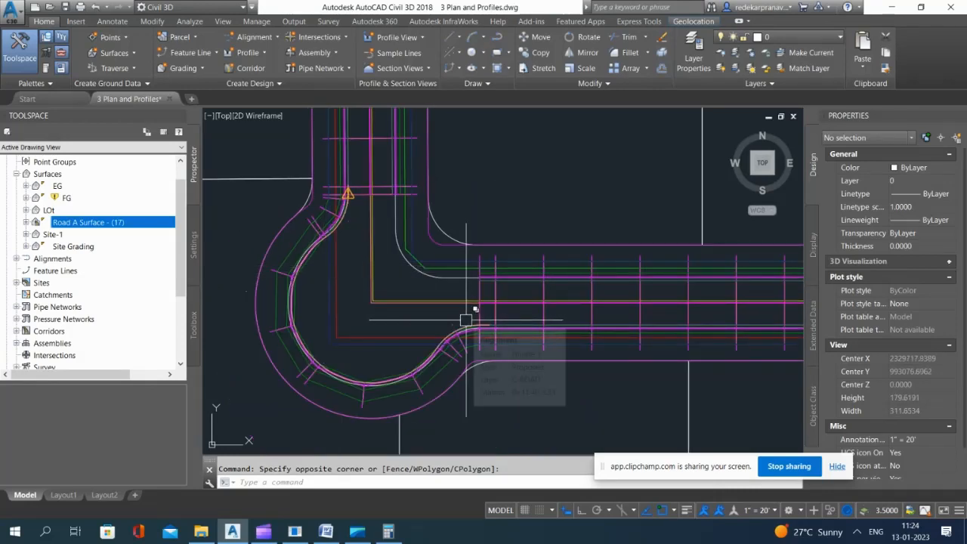
scroll(295, 219, up, 1)
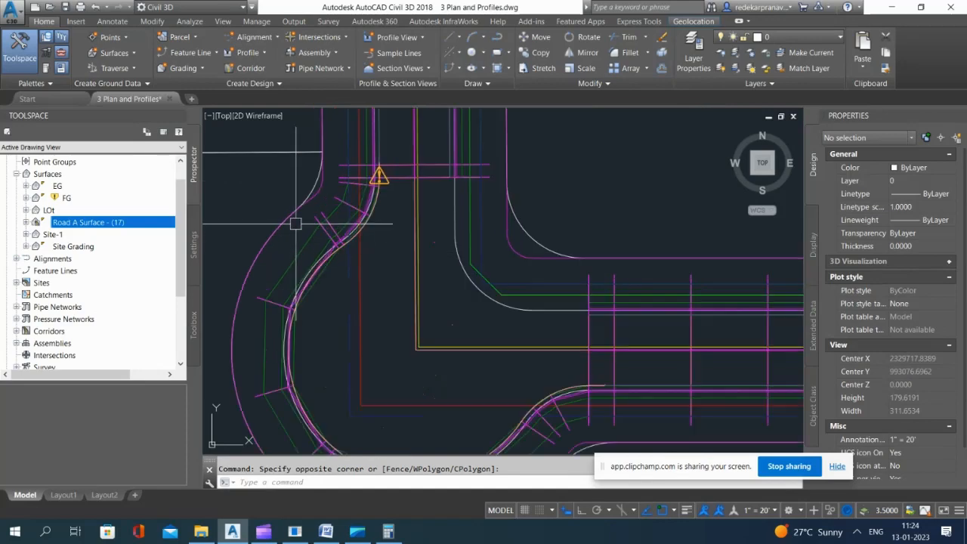
scroll(306, 242, down, 1)
click(300, 231)
click(325, 230)
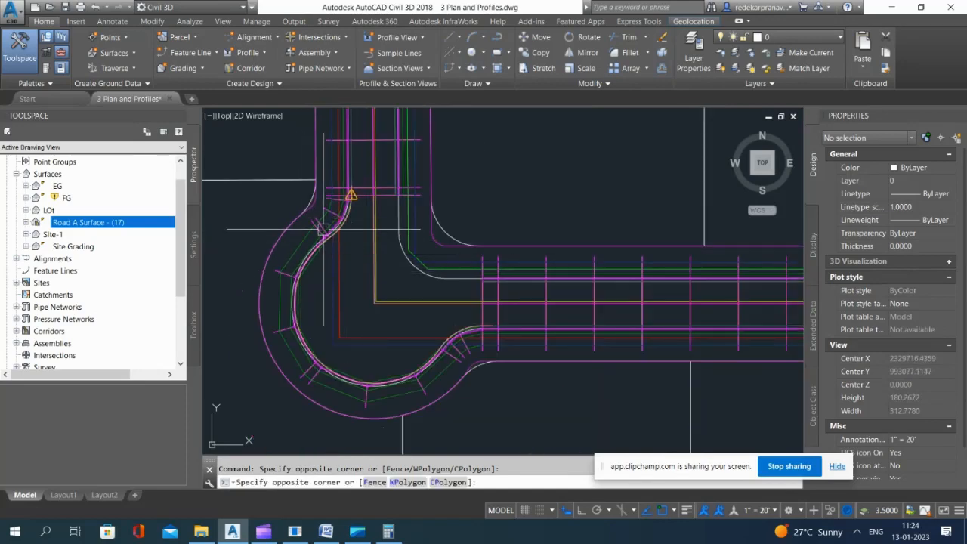
click(318, 225)
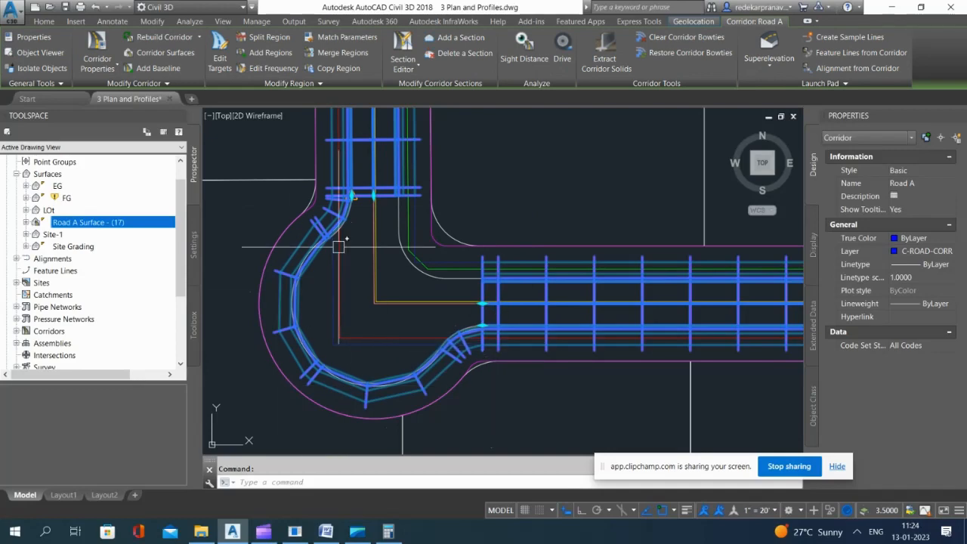
scroll(301, 242, up, 2)
scroll(386, 221, down, 3)
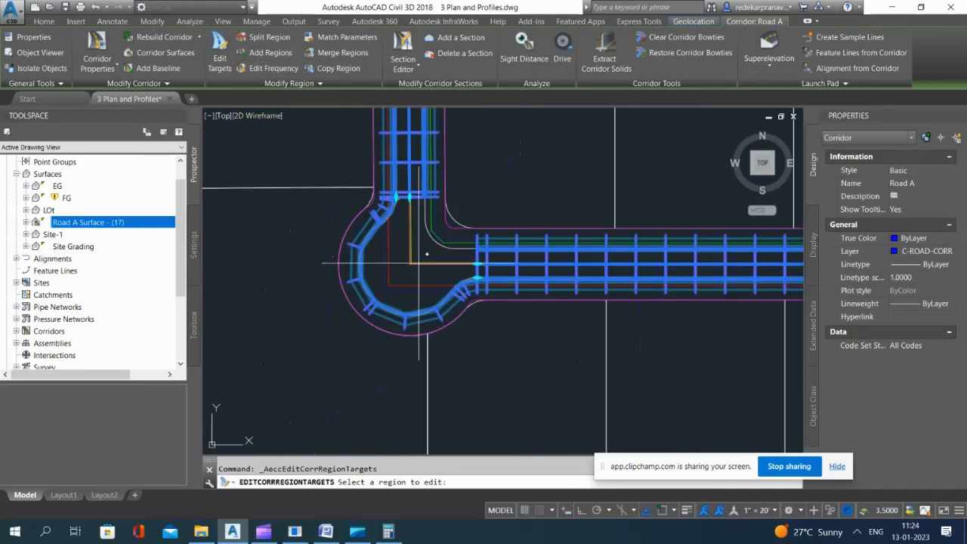
click(566, 292)
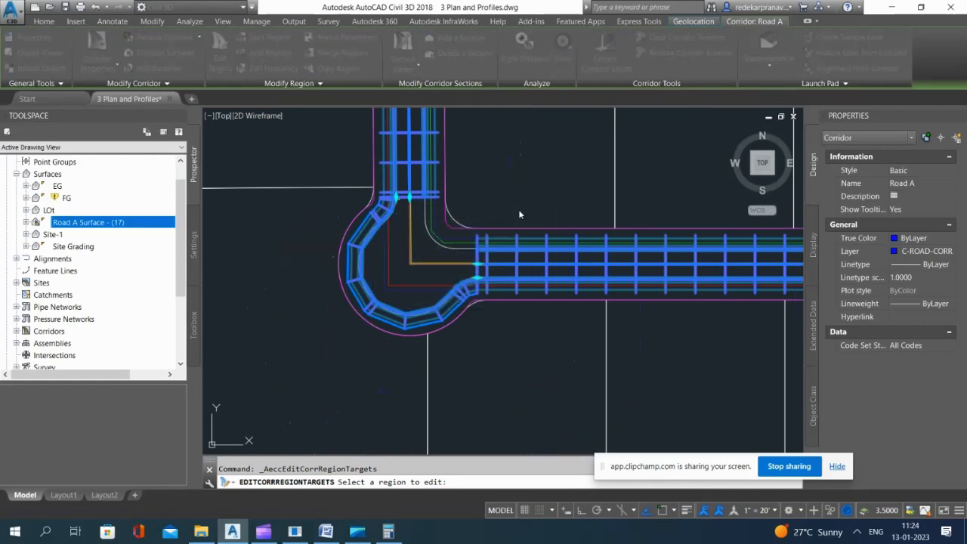
scroll(439, 229, up, 2)
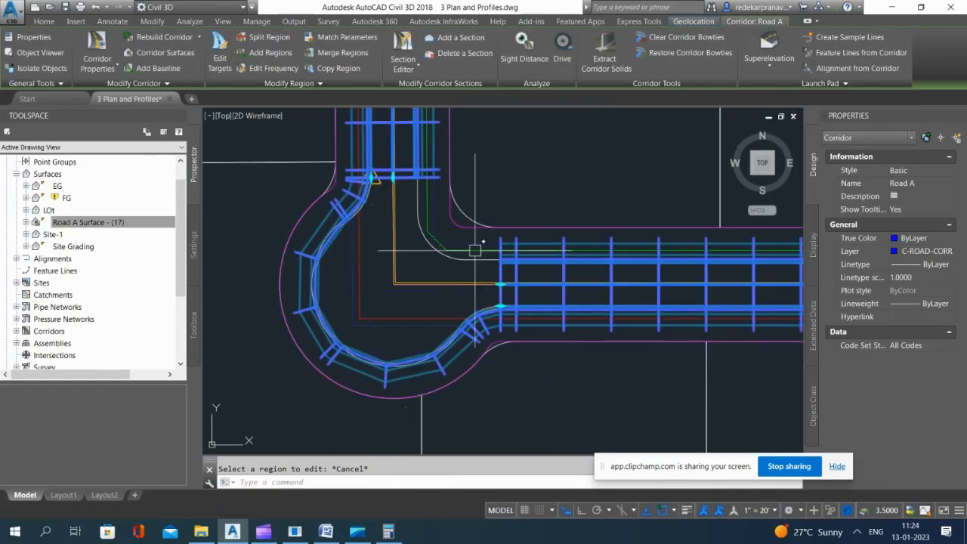
key(Escape)
click(434, 170)
click(504, 147)
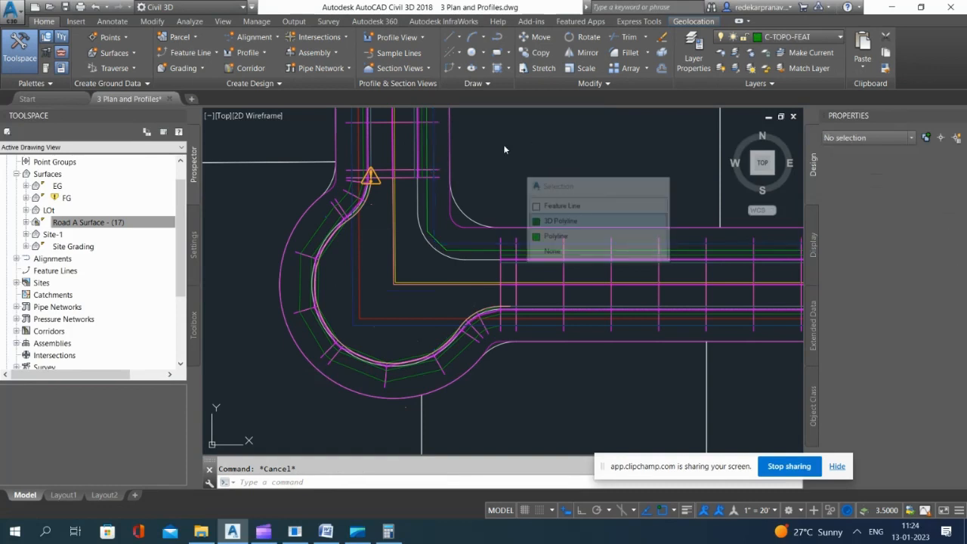
click(539, 243)
key(Escape)
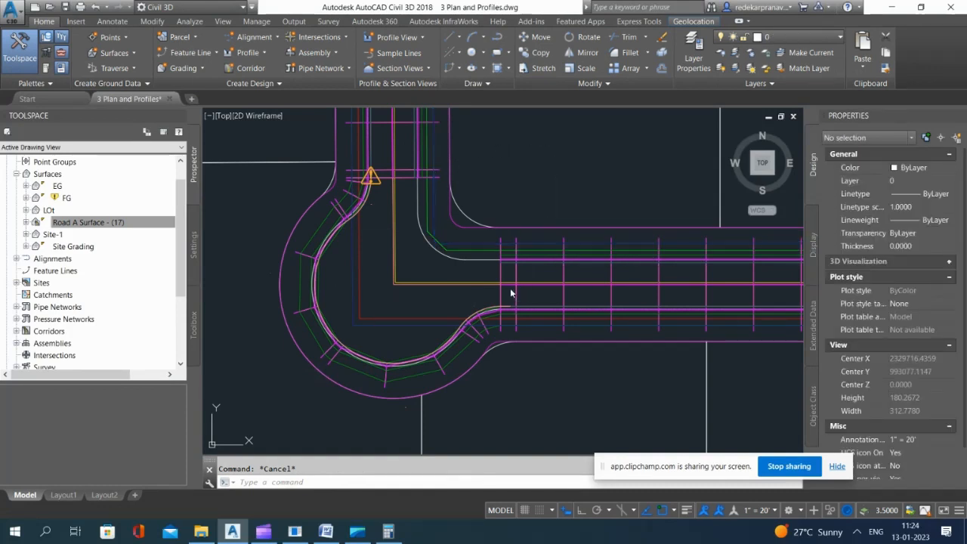
click(565, 307)
click(627, 317)
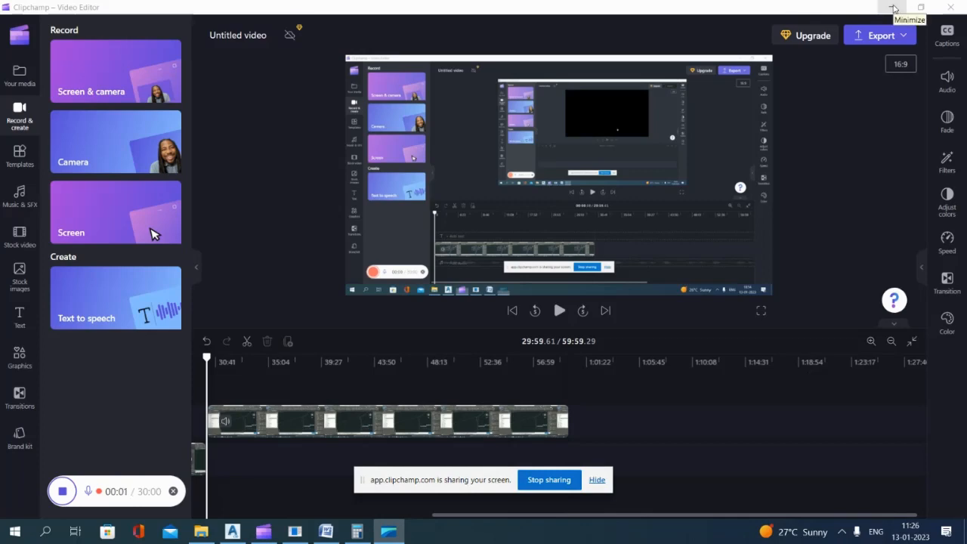
click(893, 8)
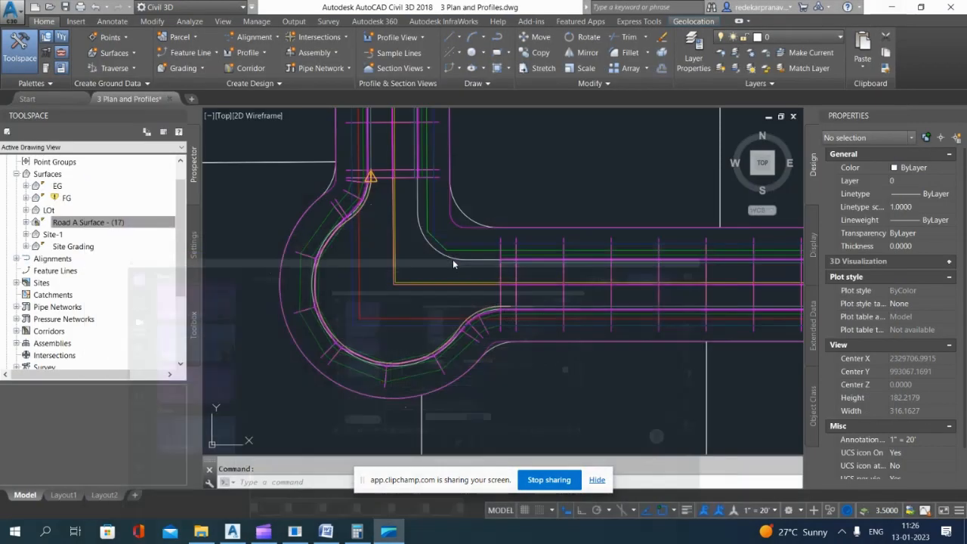
Step: Open the Road A corridor properties and locate the Basic Assembly-1 region that ends where the knuckle begins
scroll(291, 295, up, 3)
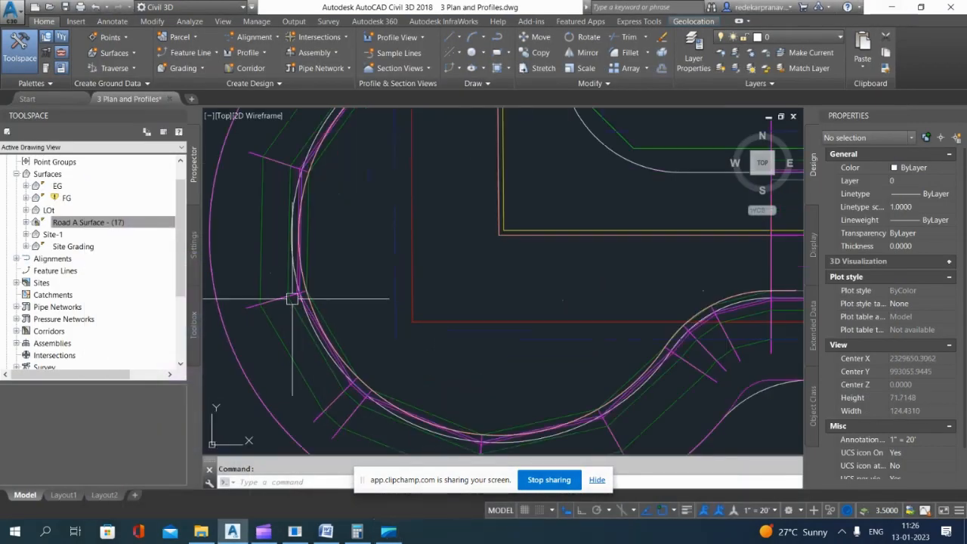
click(281, 292)
scroll(326, 293, down, 4)
scroll(340, 285, up, 2)
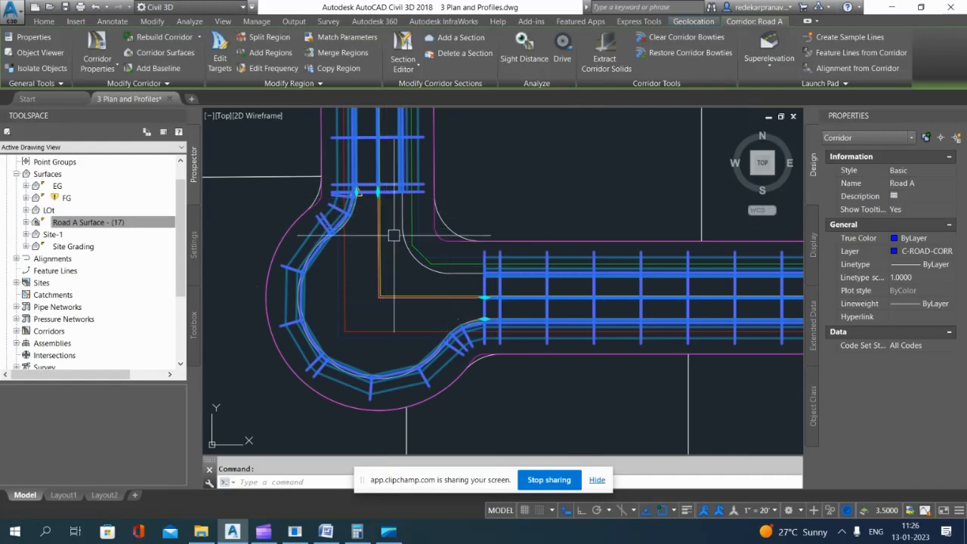
click(165, 53)
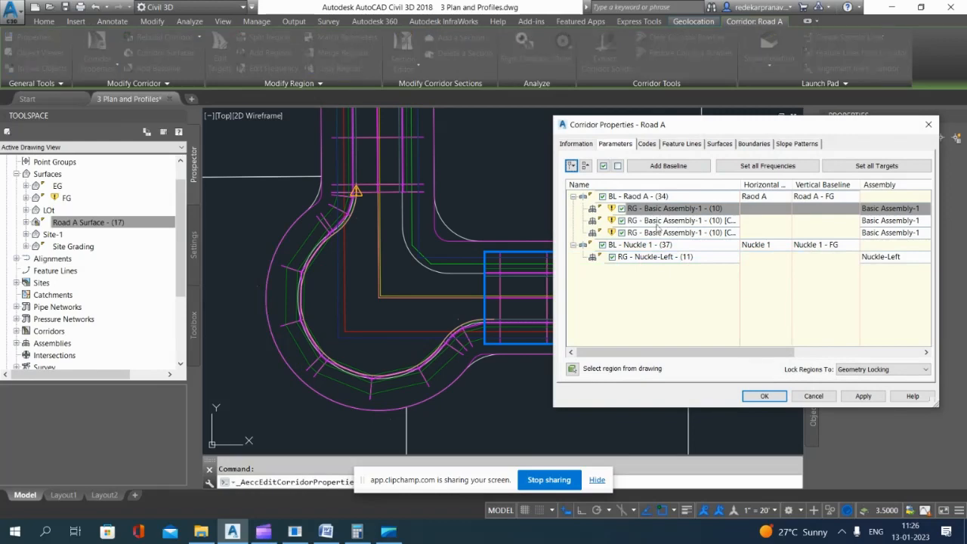
click(654, 221)
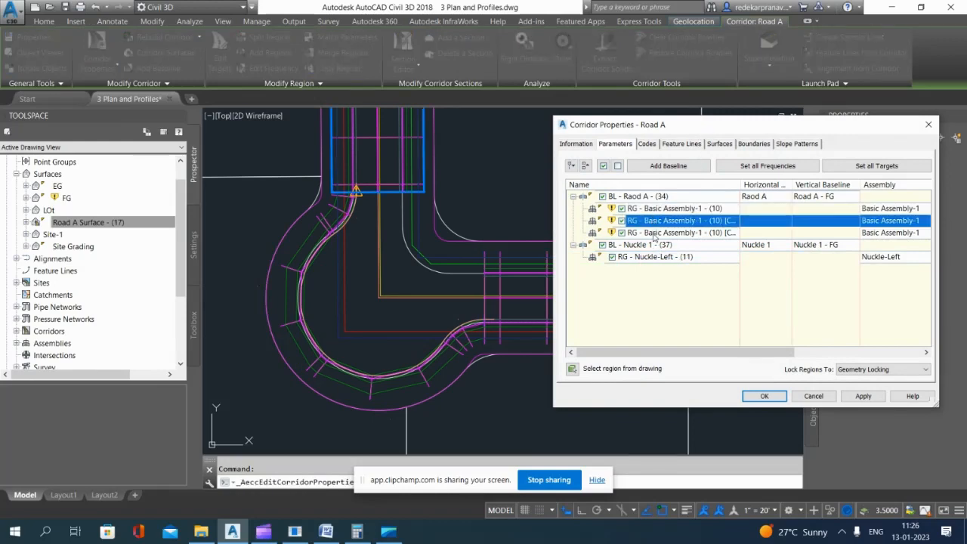
click(652, 233)
click(647, 209)
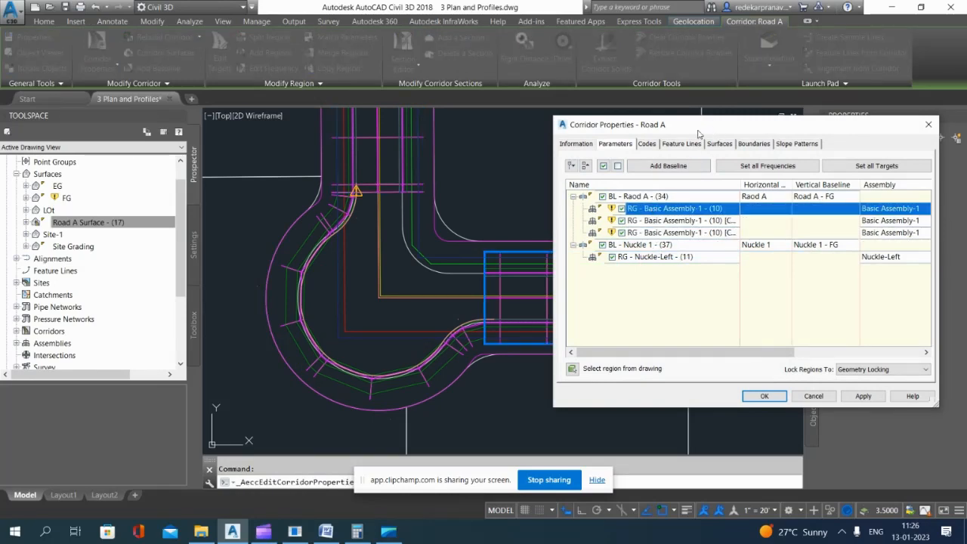
drag(698, 134, 202, 153)
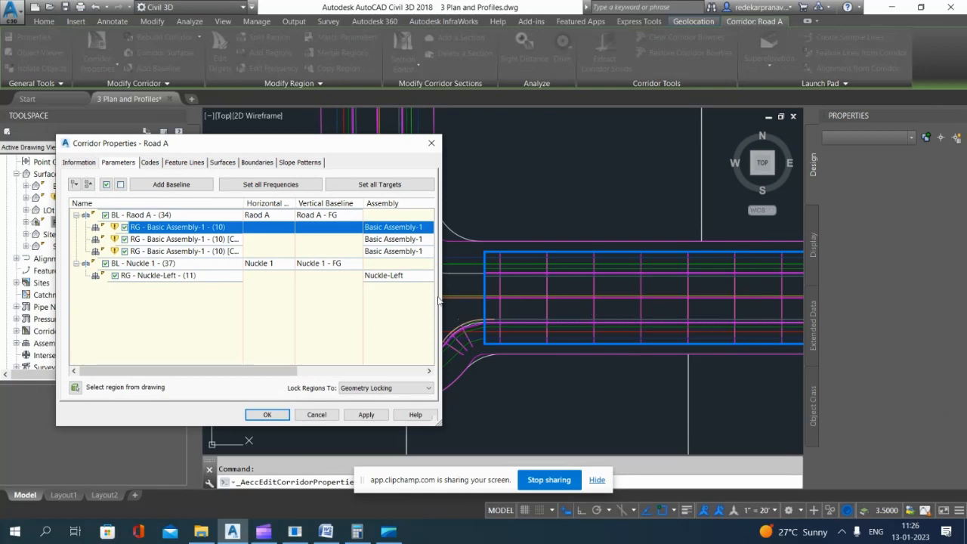
drag(327, 150, 815, 148)
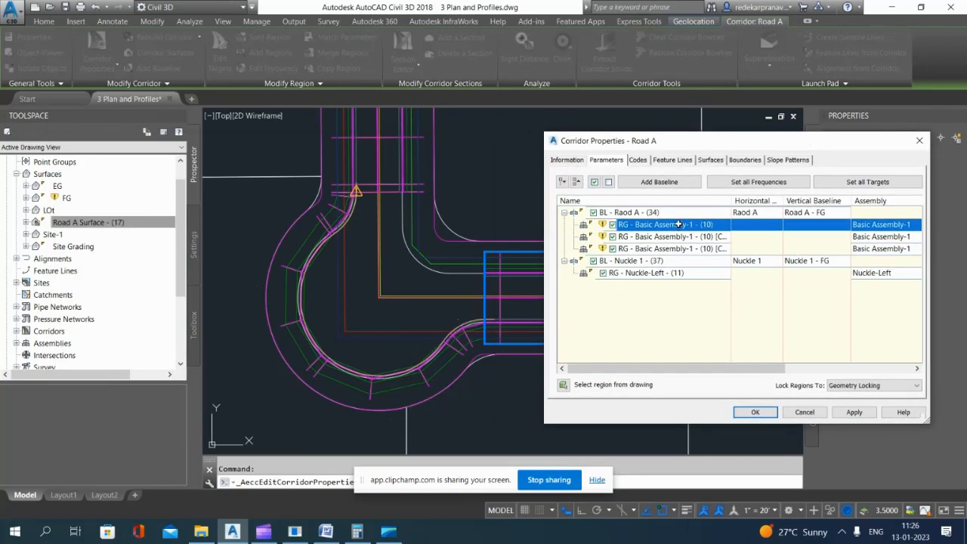
Step: Insert a region using the Basic Rigth assembly after the first Basic Assembly-1 region on the Road A baseline, and rebuild the corridor
right_click(679, 223)
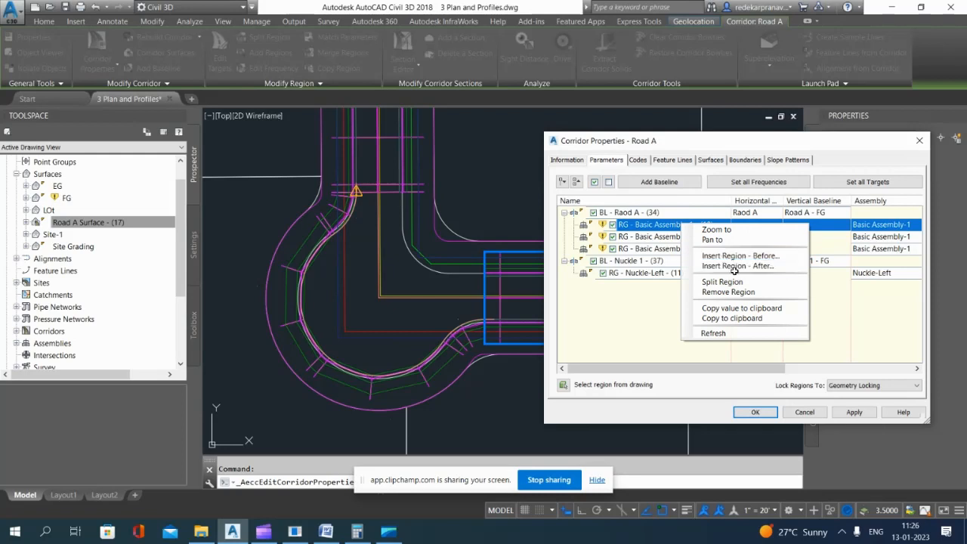
click(738, 266)
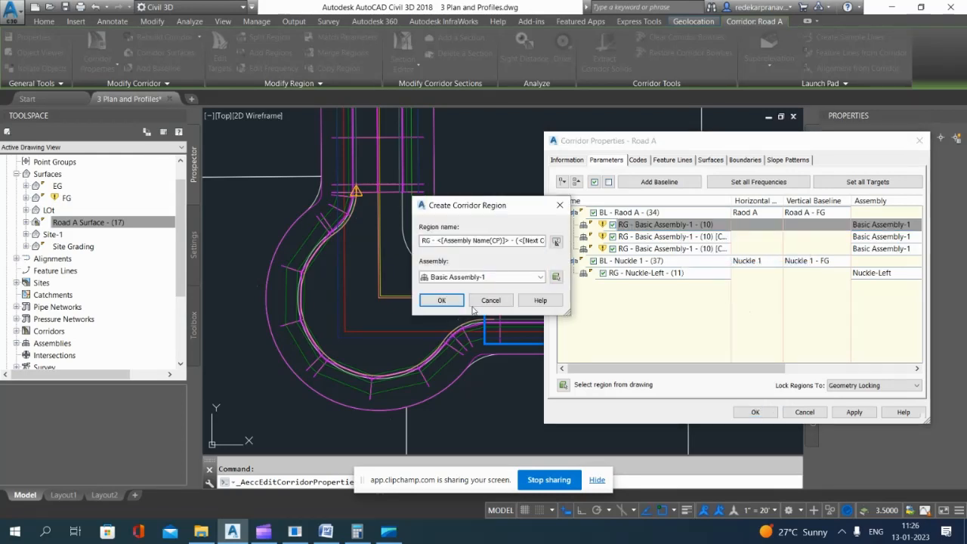
click(485, 276)
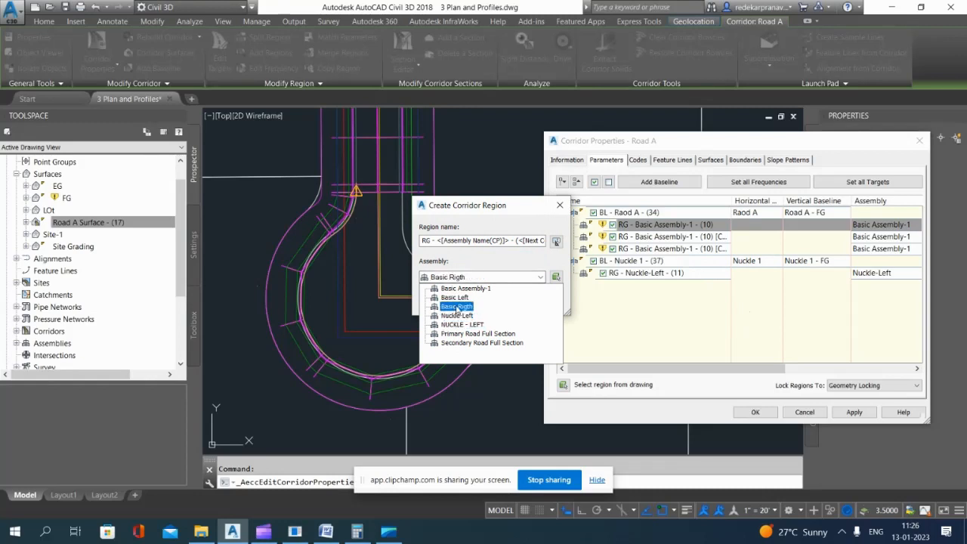
click(457, 306)
click(444, 300)
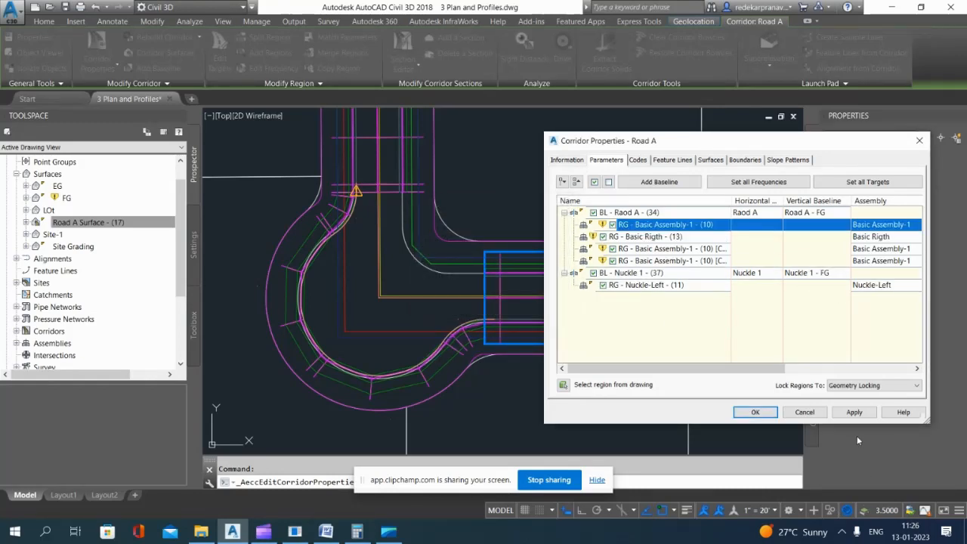
click(855, 413)
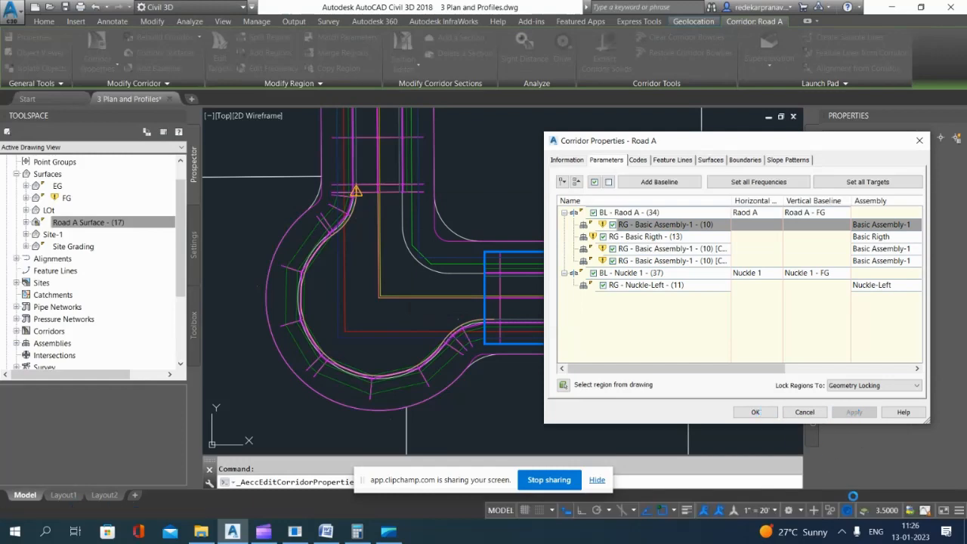
click(759, 412)
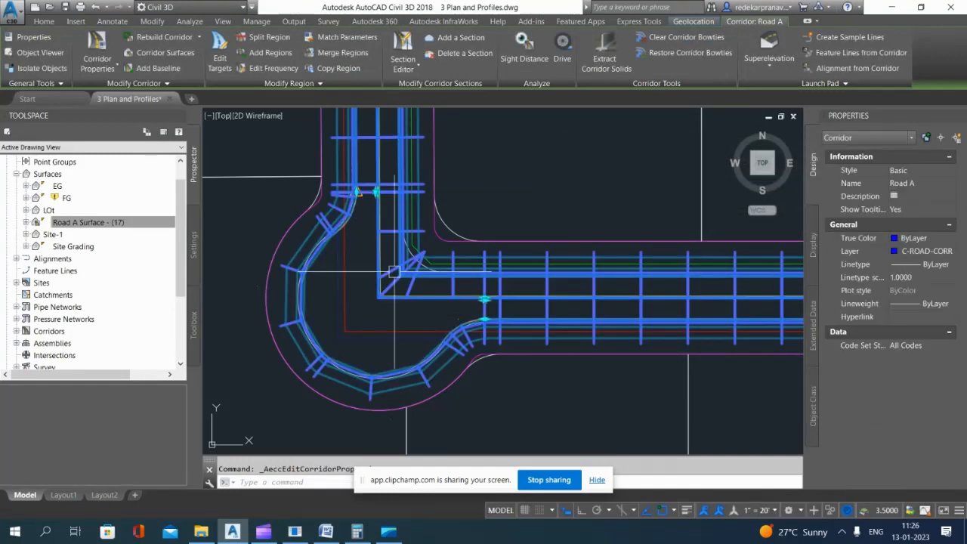
scroll(393, 216, up, 2)
scroll(421, 248, down, 2)
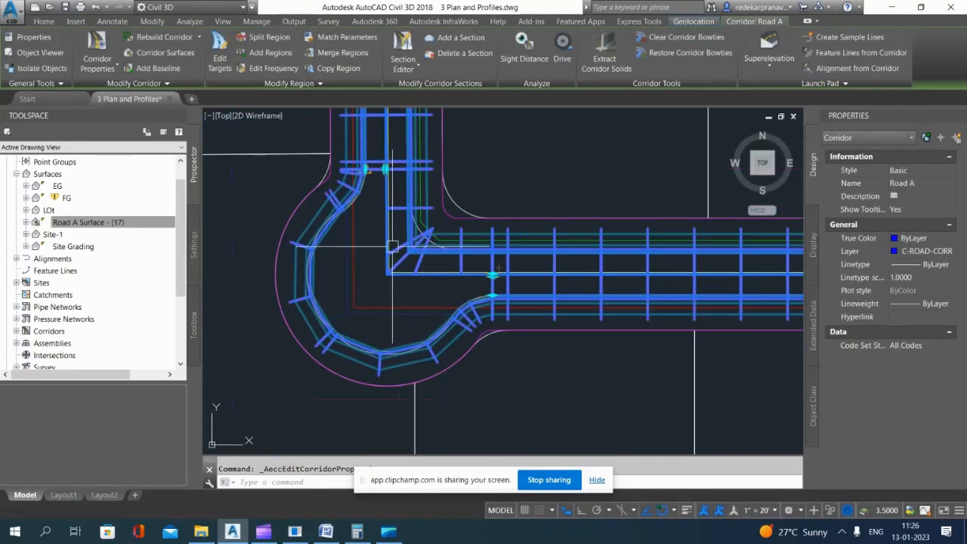
scroll(392, 244, up, 1)
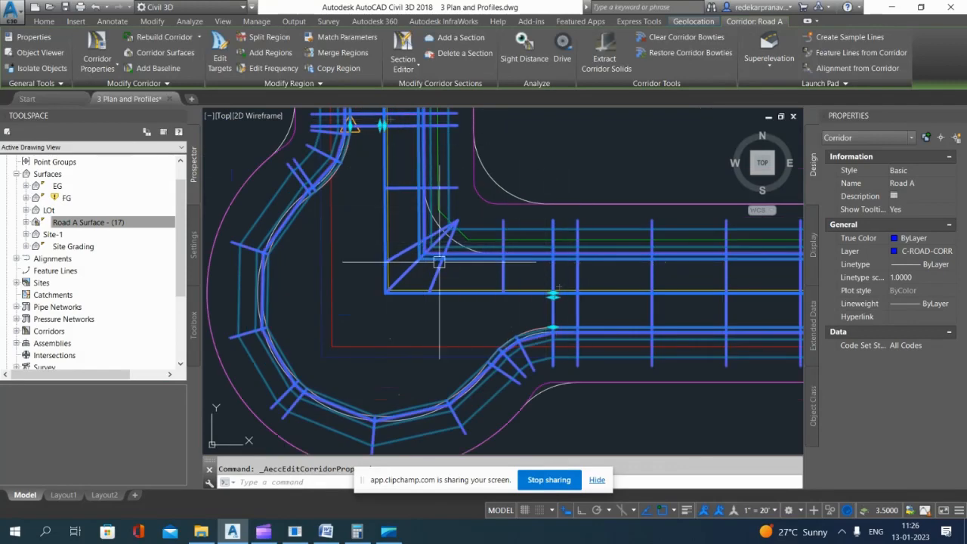
scroll(427, 227, down, 2)
key(Escape)
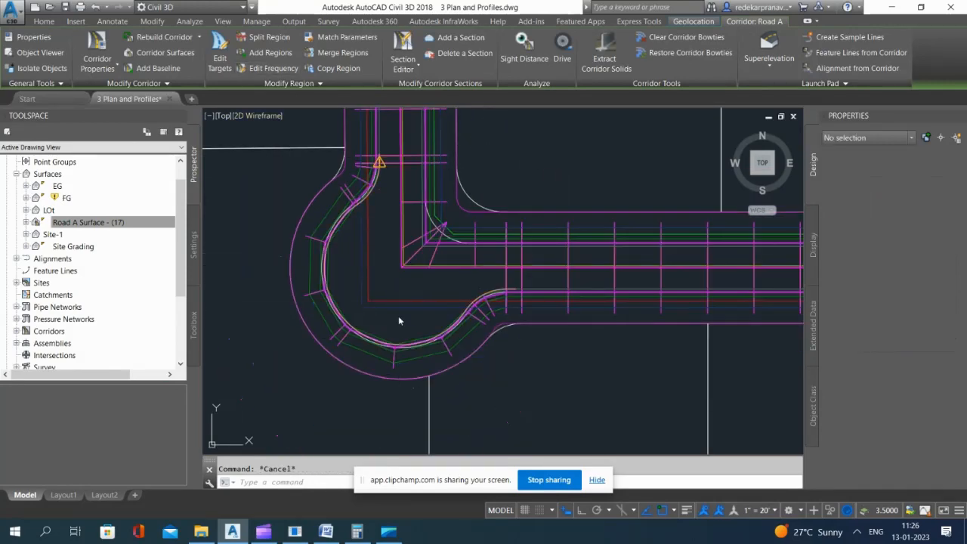
Step: Set the Nuckle-Left region's assembly frequency to 5 feet along tangents, curves, spirals and vertical curves, and rebuild the Road A corridor
click(509, 253)
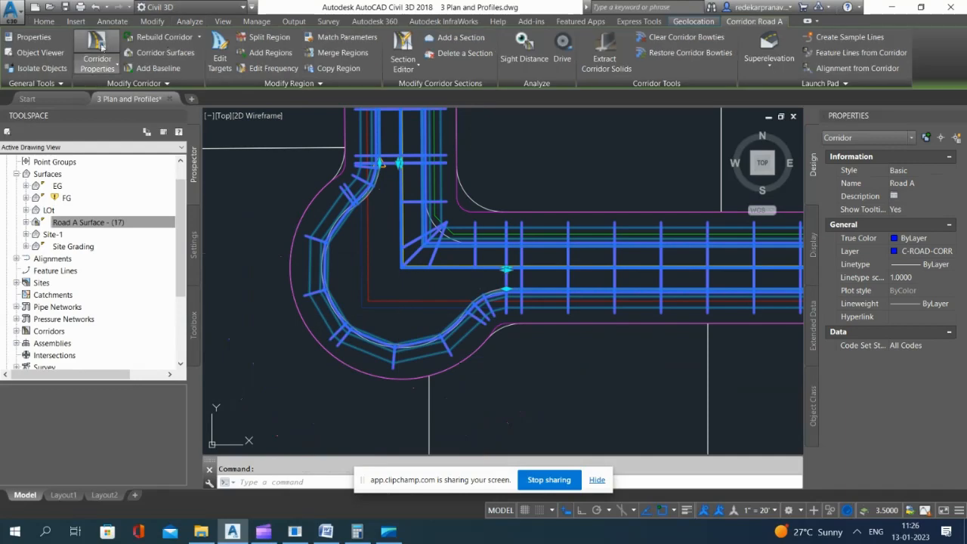
click(98, 53)
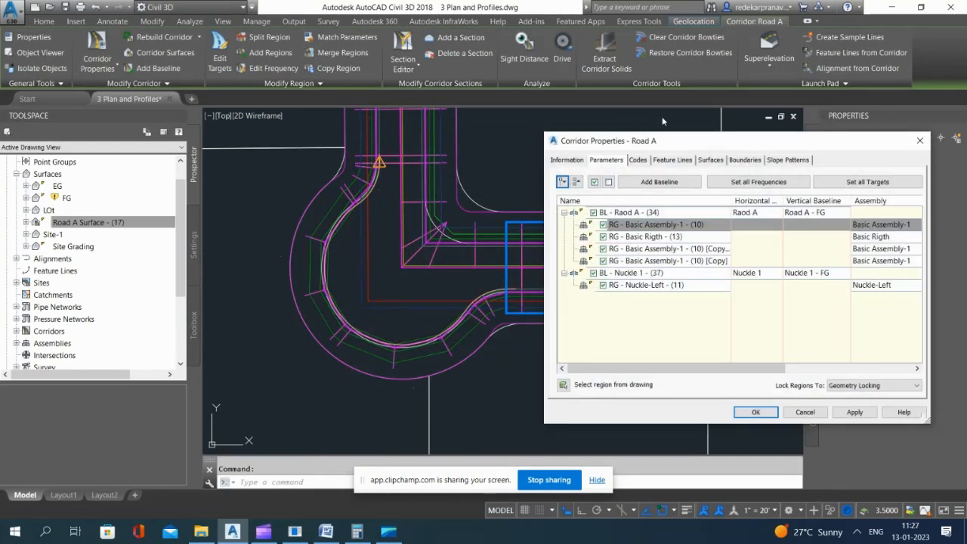
click(639, 286)
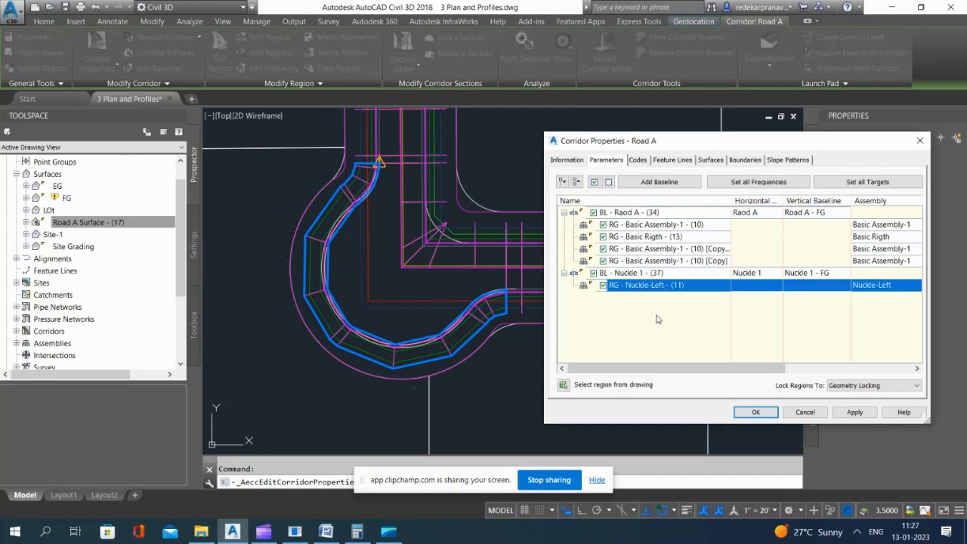
drag(646, 370, 774, 370)
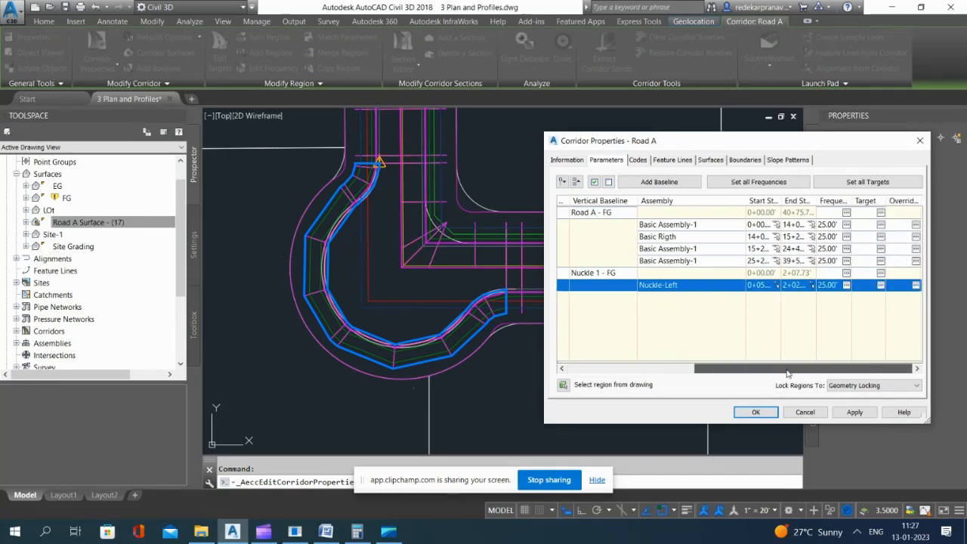
click(847, 286)
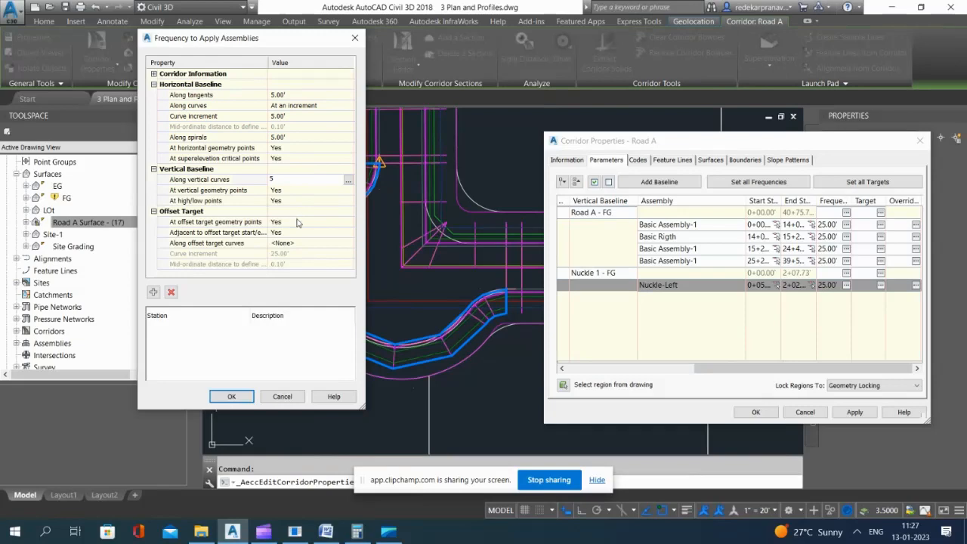
click(232, 397)
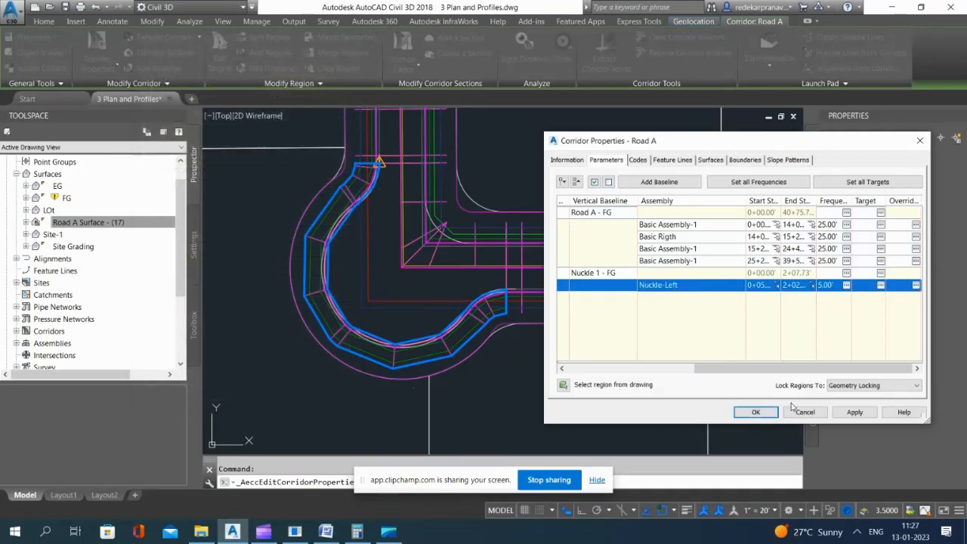
click(855, 411)
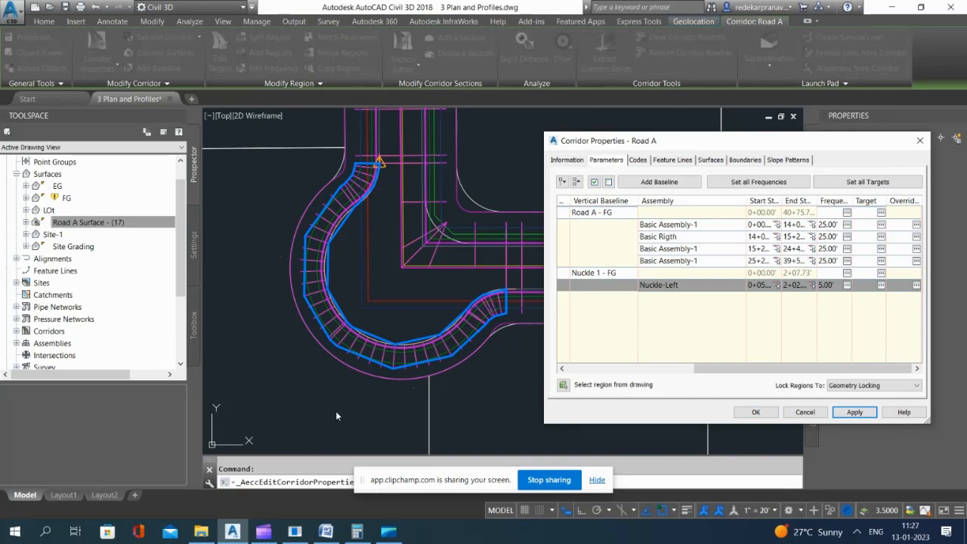
Step: Check the Nuckle-Left region for available targets and close the Road A corridor properties
click(881, 285)
click(778, 314)
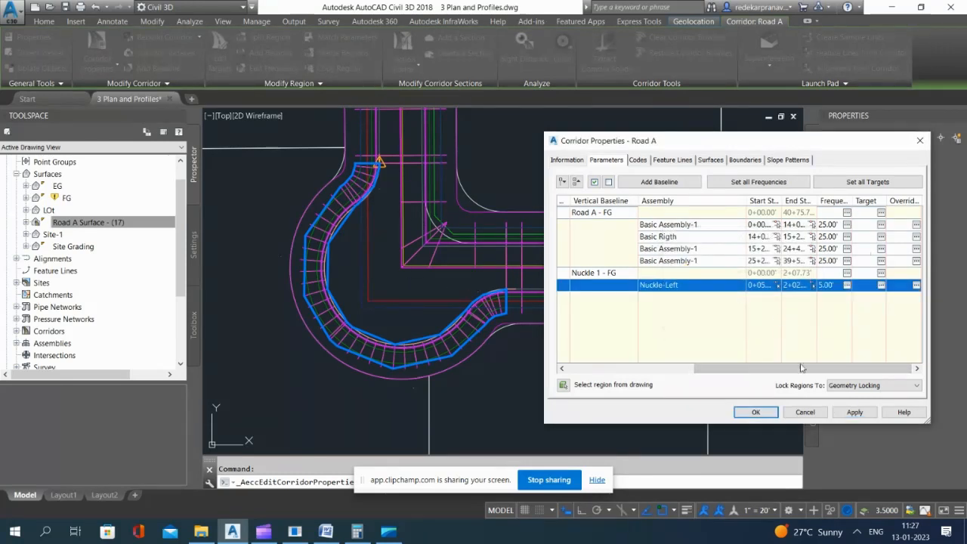
click(883, 286)
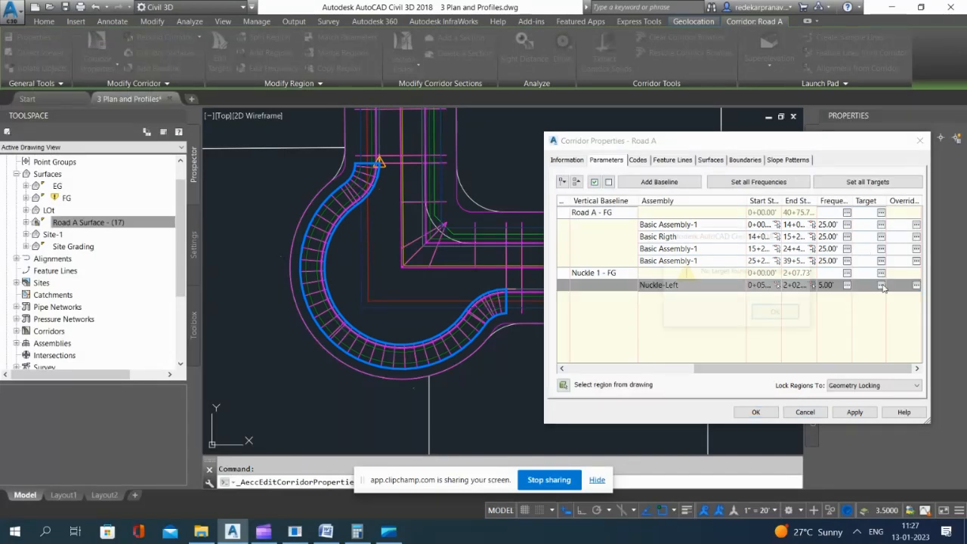
click(778, 314)
click(771, 414)
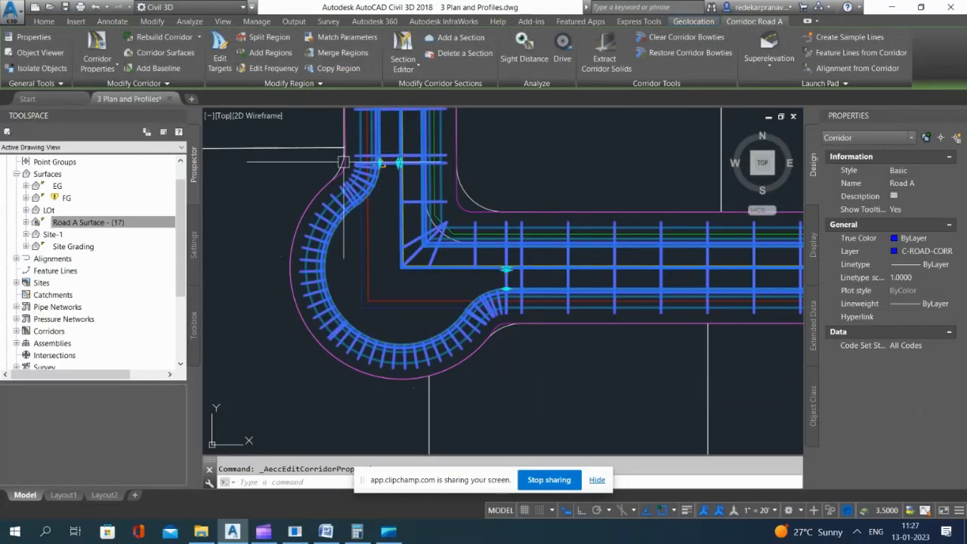
Step: Set the Basic Rigth region's width target for Right Lane (2) to the Raod A alignment
click(220, 60)
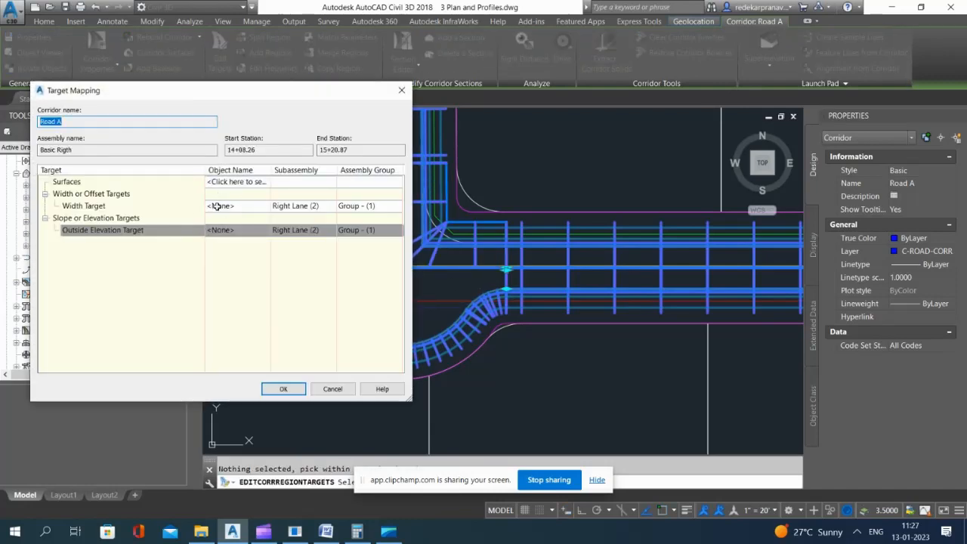
click(233, 208)
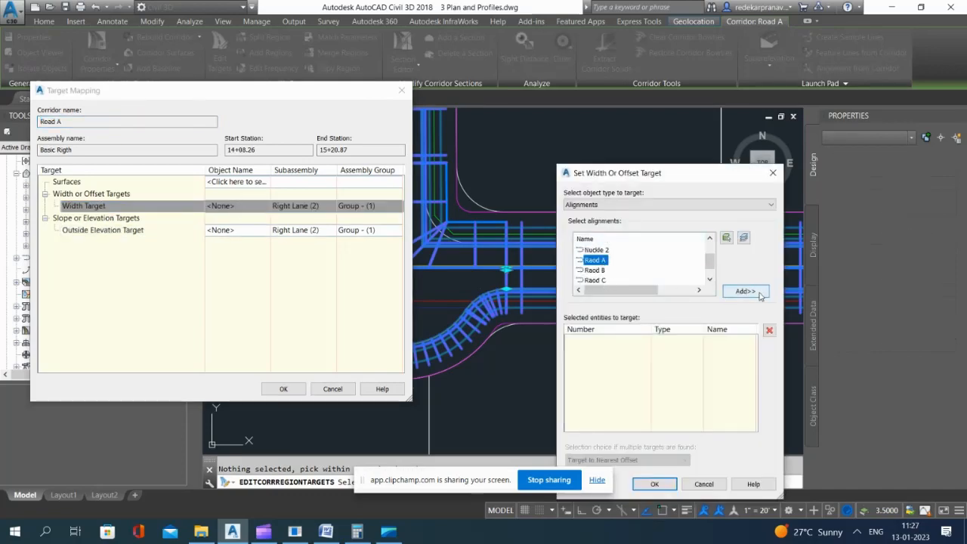
click(652, 486)
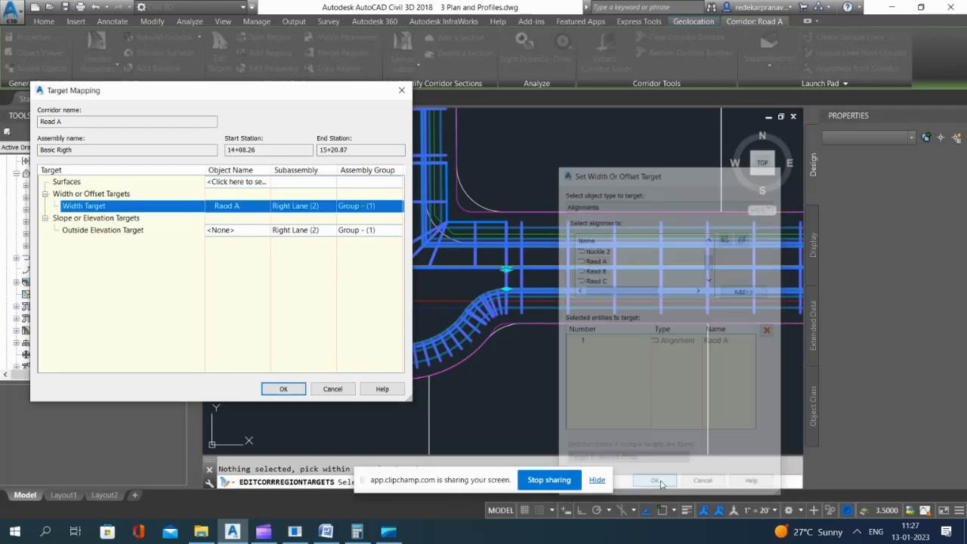
click(291, 387)
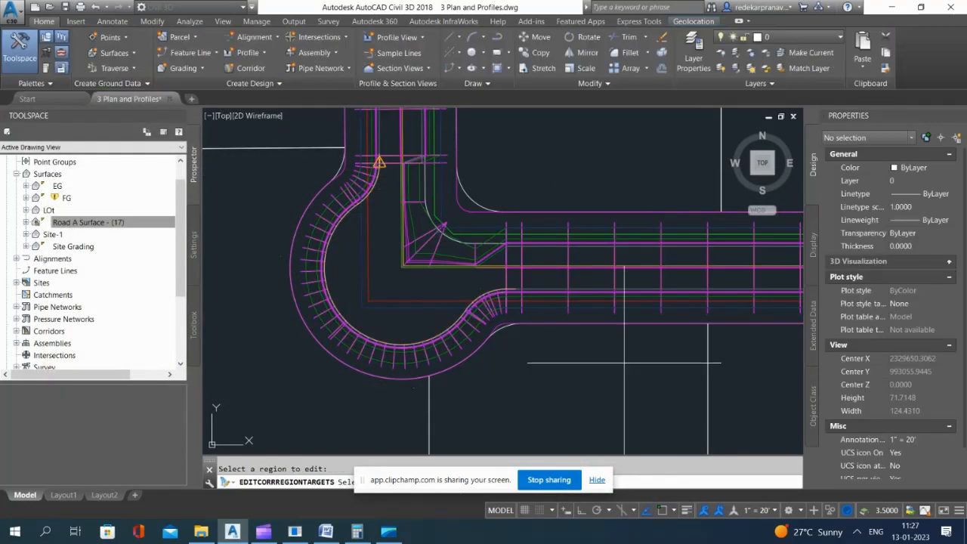
key(Escape)
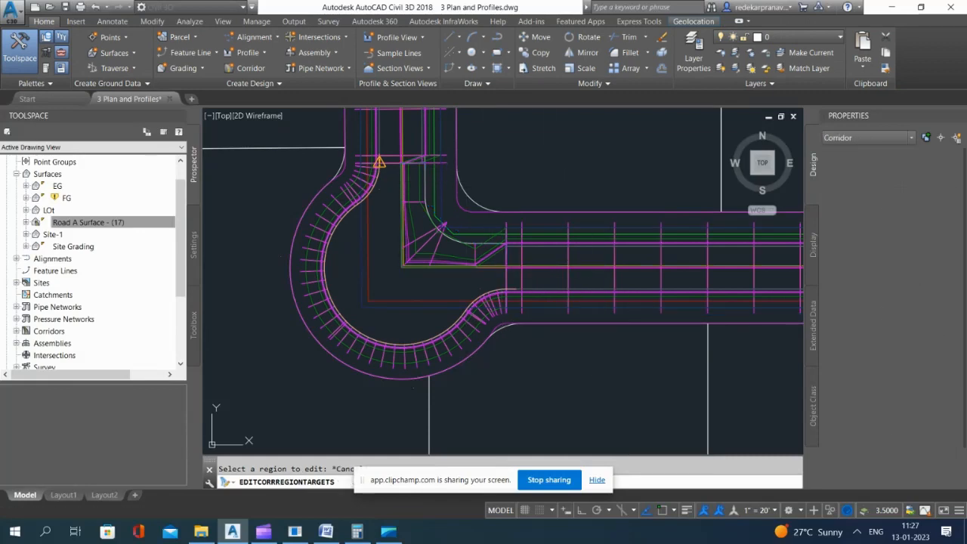
key(Escape)
Step: Examine the corridor around the knuckle after the width target change
scroll(364, 200, up, 6)
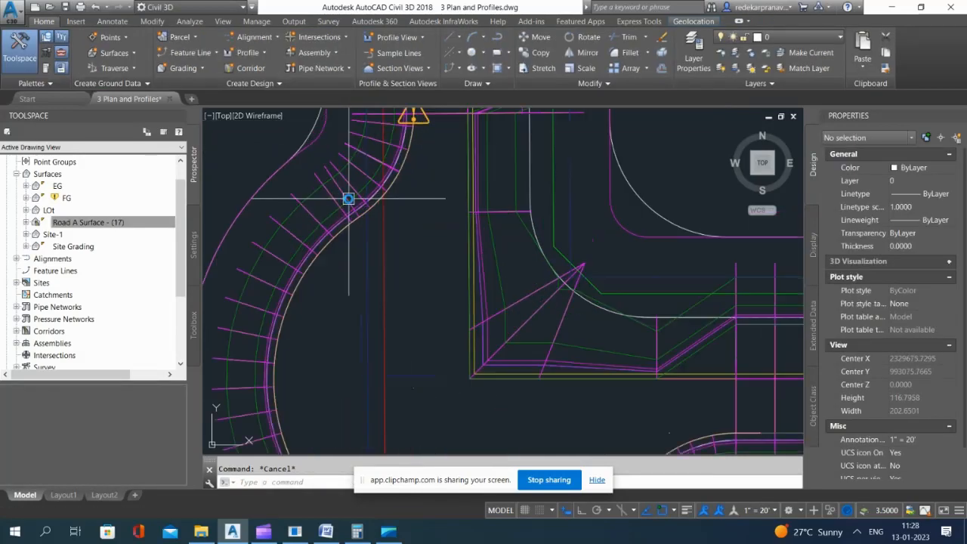
click(340, 303)
scroll(288, 222, down, 5)
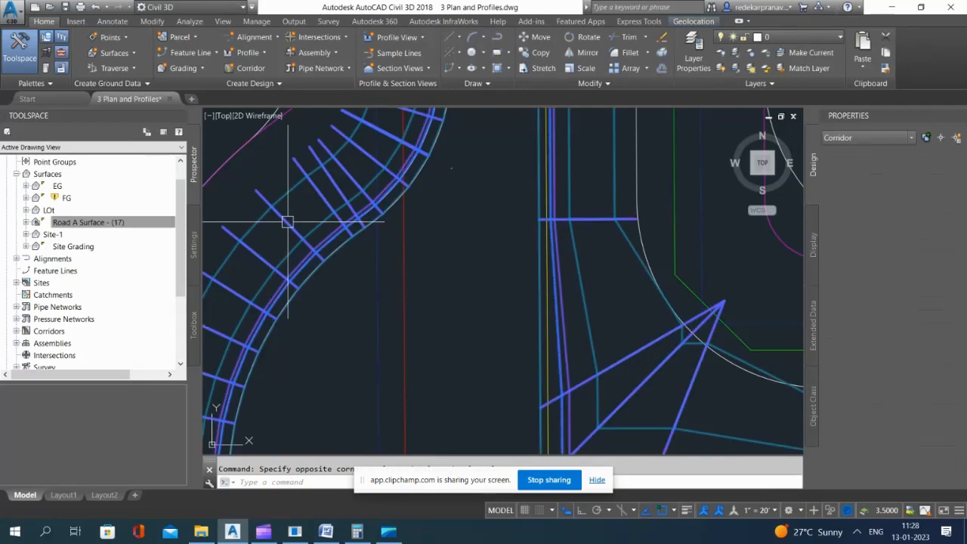
click(413, 401)
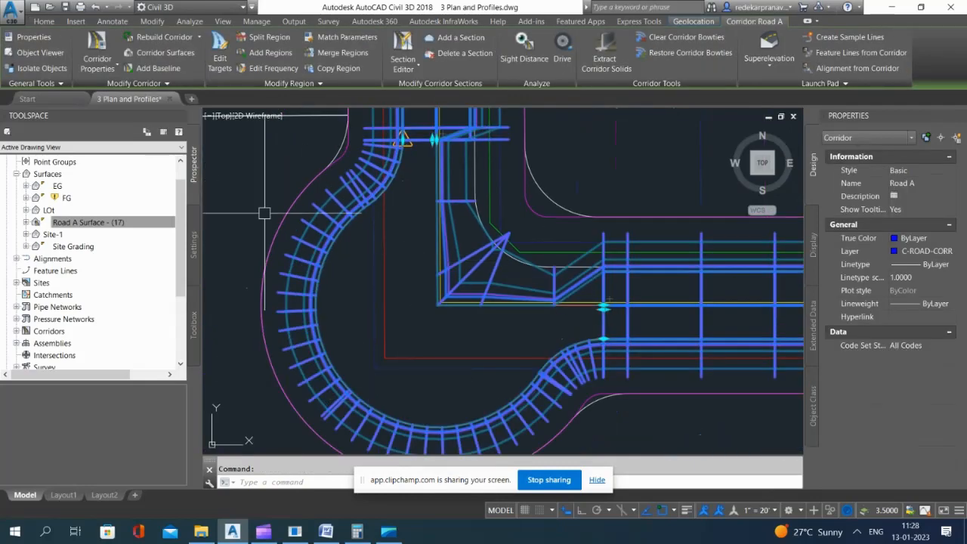
scroll(484, 420, up, 4)
scroll(481, 405, down, 6)
key(Escape)
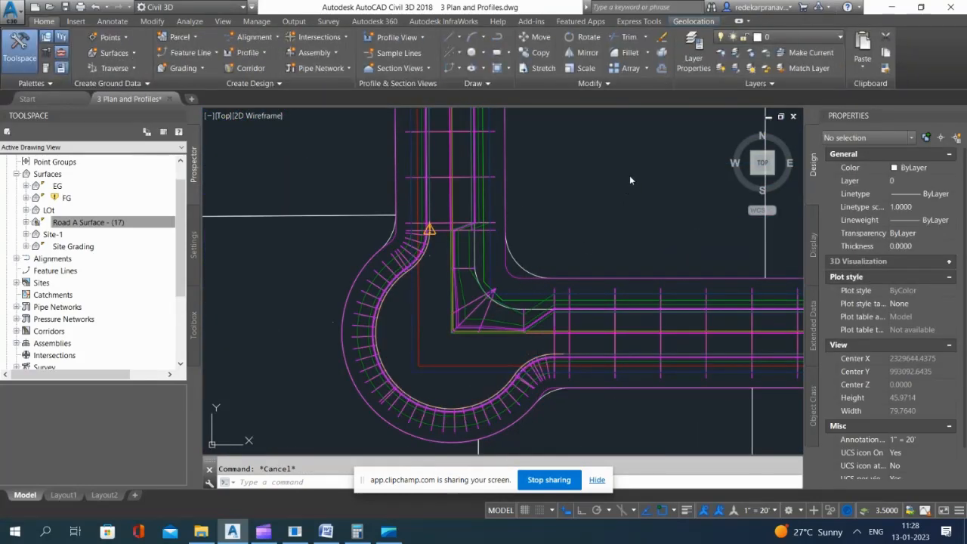
Step: Undo the width target edit on the Basic Rigth region
click(561, 331)
key(Escape)
click(576, 152)
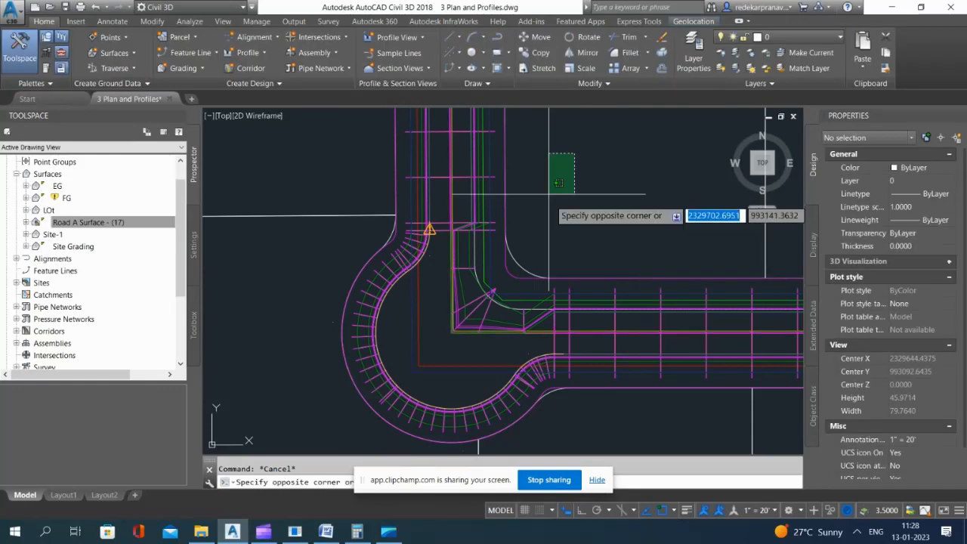
click(549, 195)
click(608, 176)
click(573, 186)
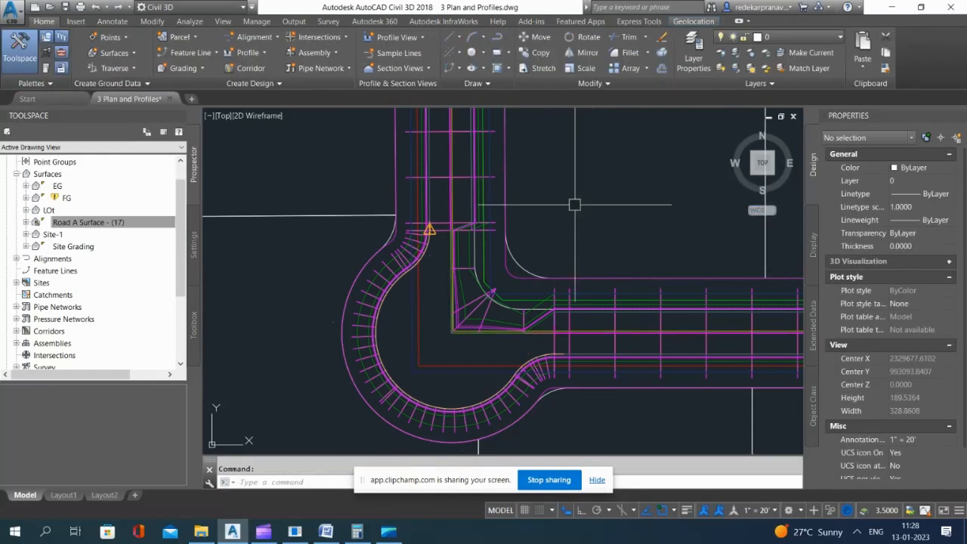
key(ctrl+z)
key(ctrl+z)
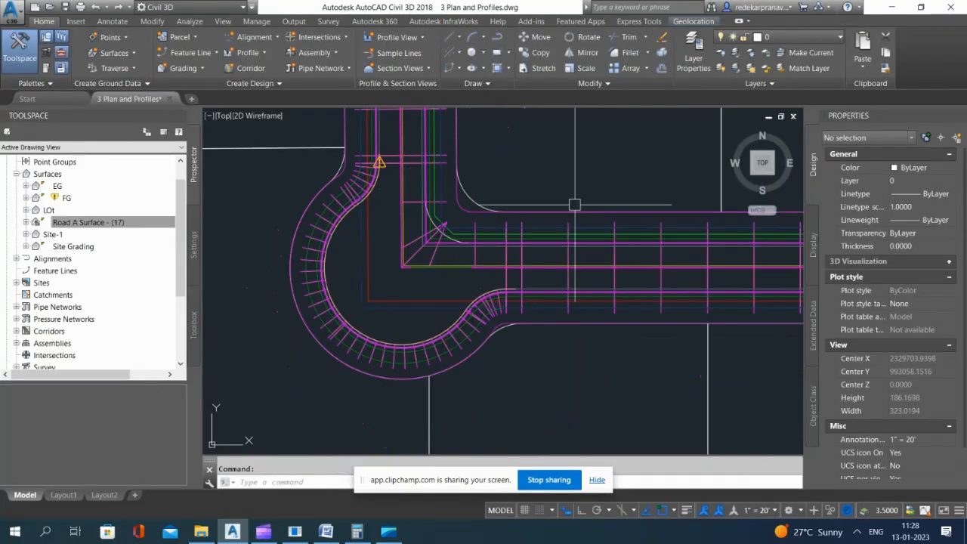
Step: Inspect the Nuckle-Left region's sections along the knuckle curve and where it meets the straight roads
scroll(334, 212, up, 6)
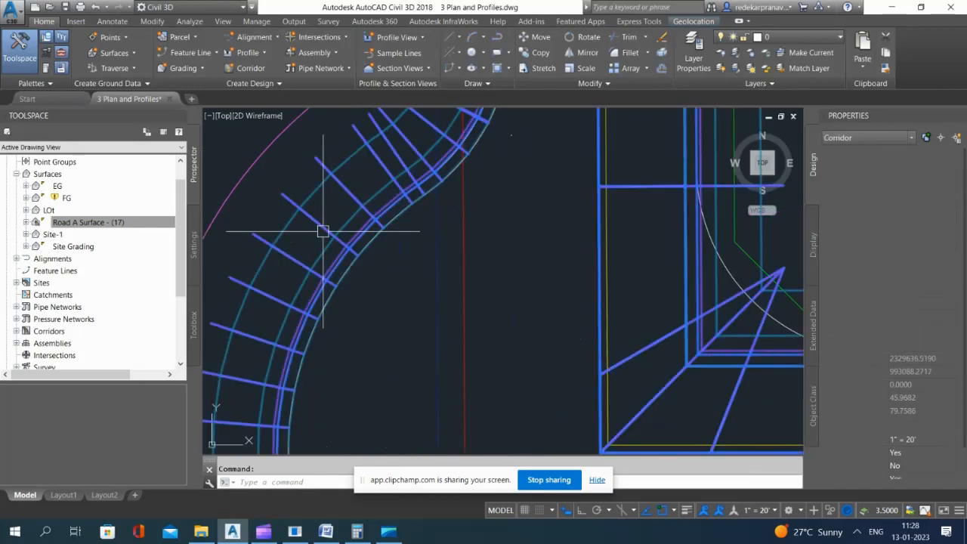
click(320, 229)
scroll(319, 229, down, 4)
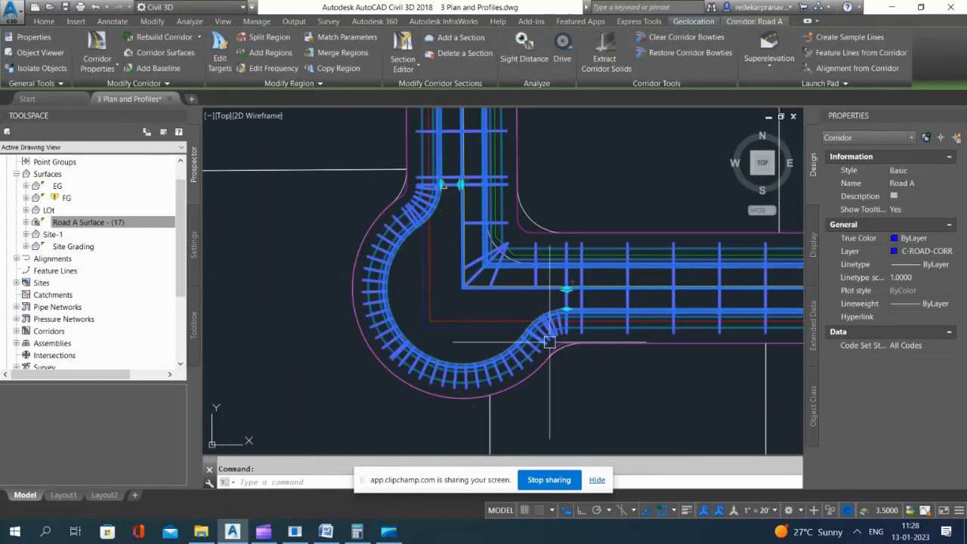
scroll(453, 374, up, 4)
scroll(397, 360, down, 2)
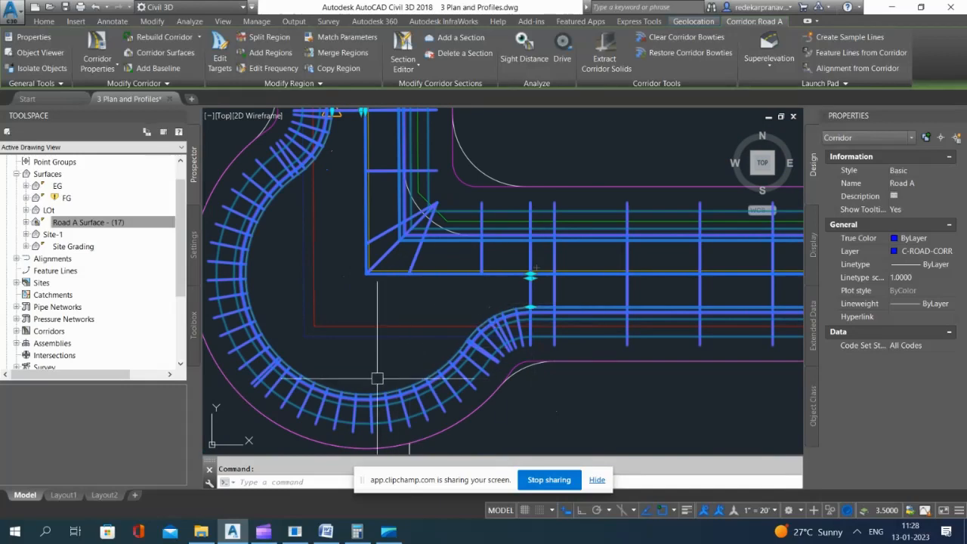
key(Escape)
scroll(334, 377, up, 2)
click(409, 408)
Step: Delete the Right Lane (3) subassembly from the knuckle assembly in the basic road assemblies area
scroll(410, 408, down, 15)
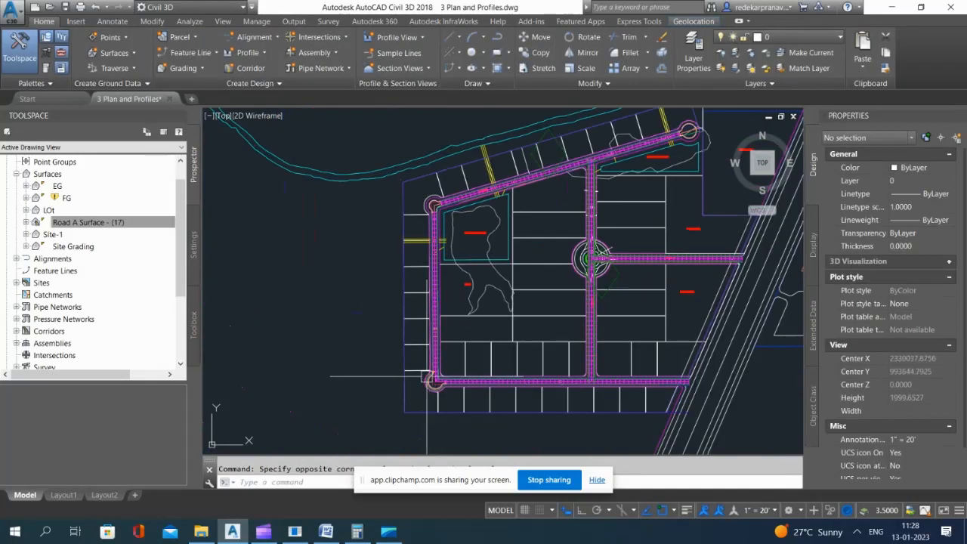
scroll(434, 249, up, 3)
scroll(442, 228, up, 10)
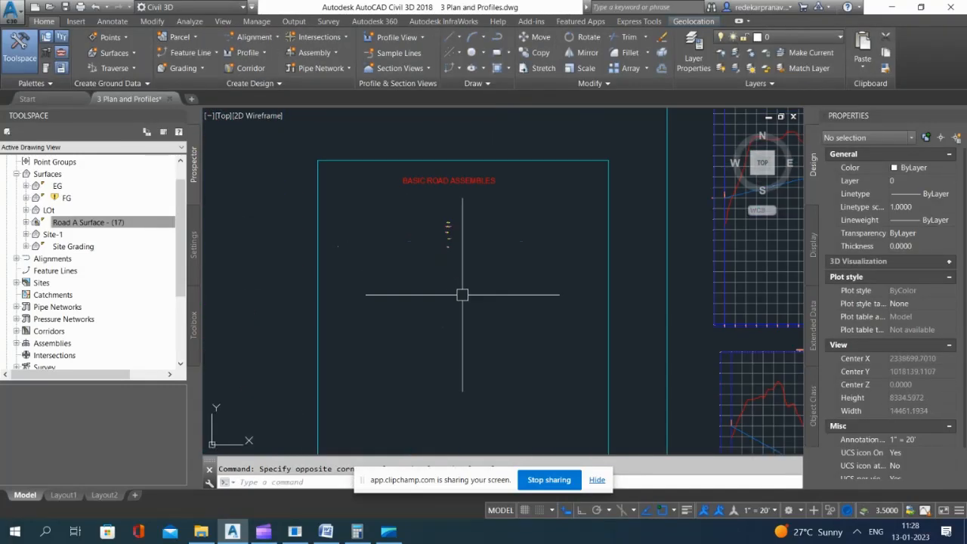
scroll(504, 351, up, 3)
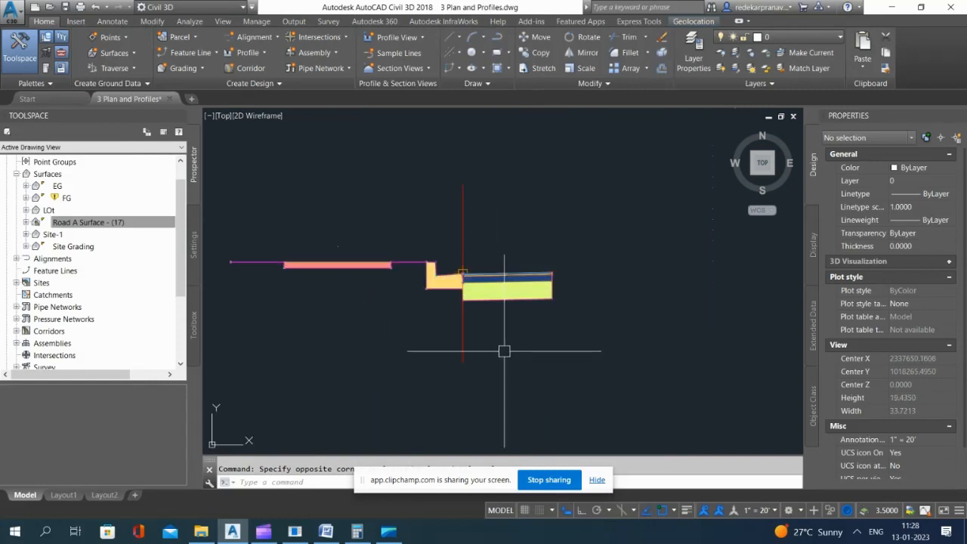
click(515, 301)
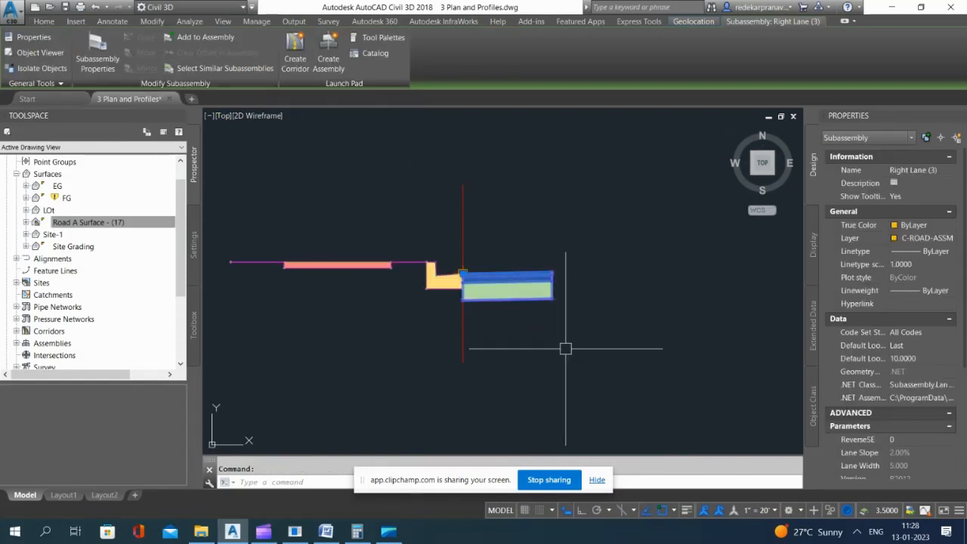
key(Delete)
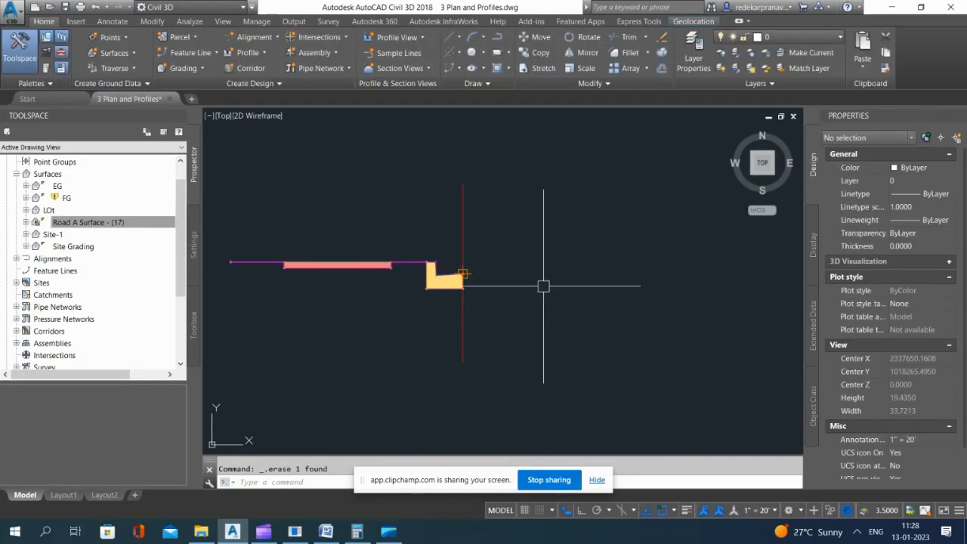
Step: Copy the Left Lane subassembly from the left-side basic road assembly to beside the knuckle assembly's curb, and select the copy
scroll(504, 281, down, 10)
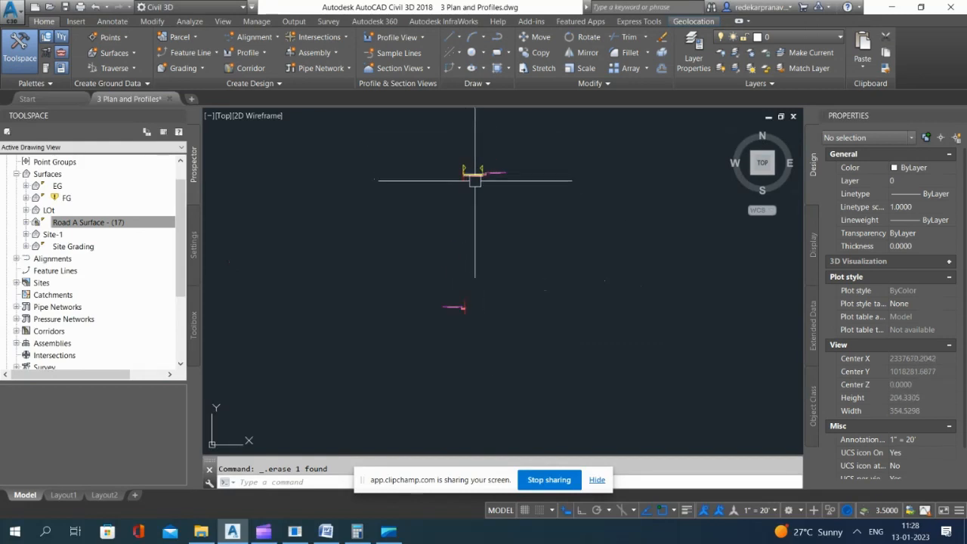
scroll(508, 225, down, 4)
scroll(492, 153, up, 6)
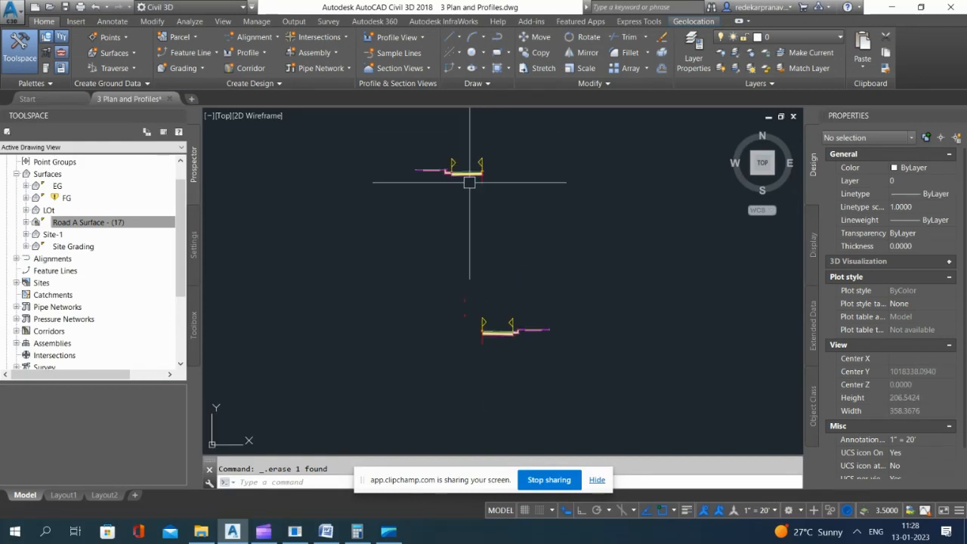
click(467, 178)
text(co)
key(Return)
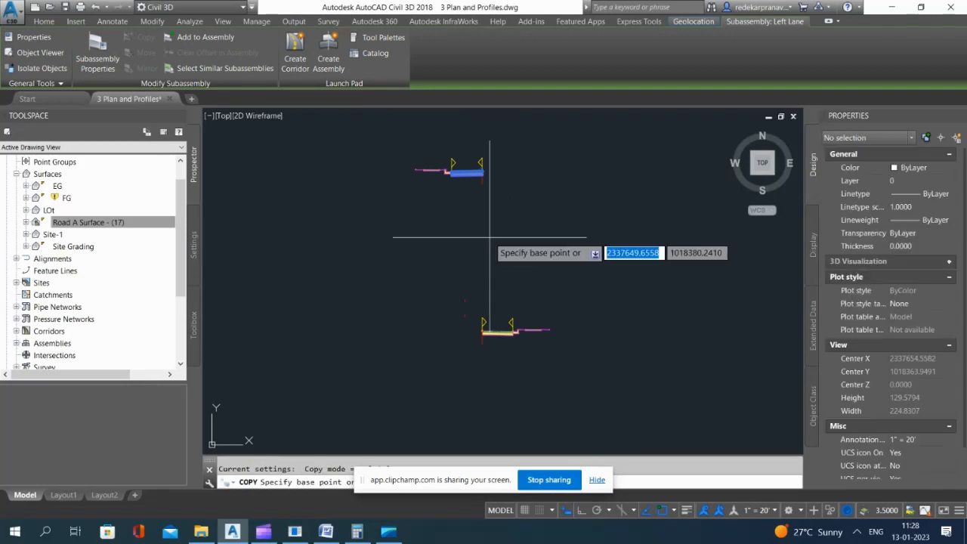
click(466, 174)
scroll(516, 162, down, 5)
scroll(518, 269, up, 7)
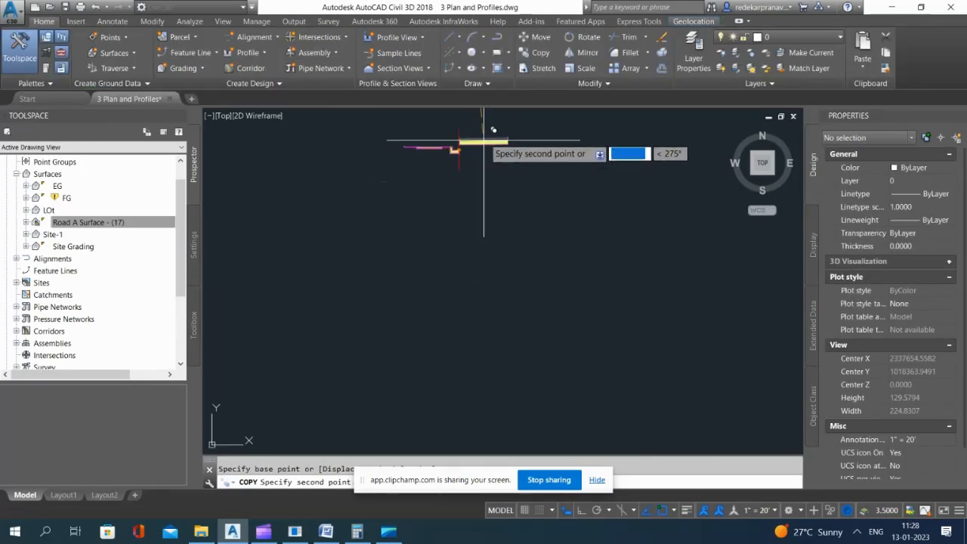
scroll(489, 139, up, 4)
click(490, 166)
key(Escape)
click(444, 167)
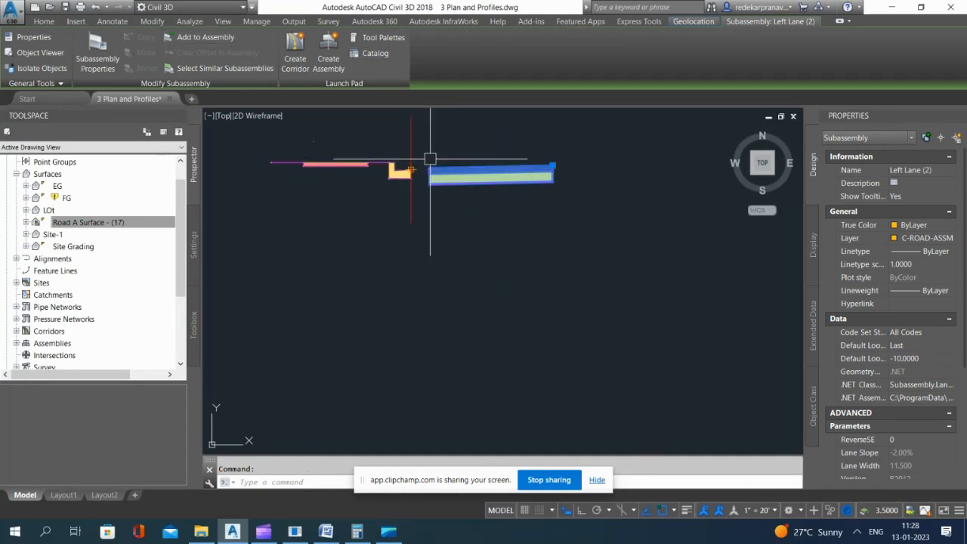
Step: Move the copied lane subassembly by its upper inner corner onto the edge of the knuckle assembly's curb at the baseline
scroll(440, 166, up, 5)
text(m)
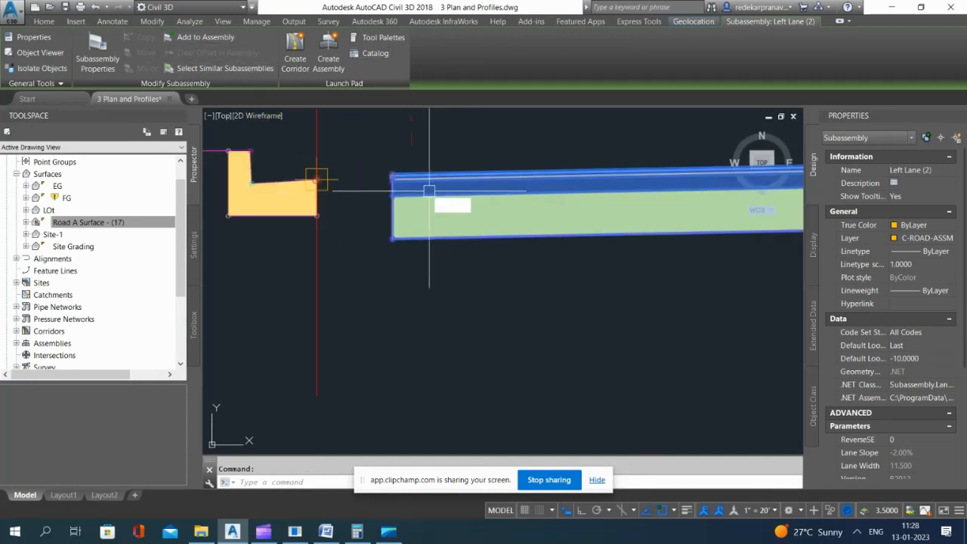
key(Return)
scroll(409, 171, up, 2)
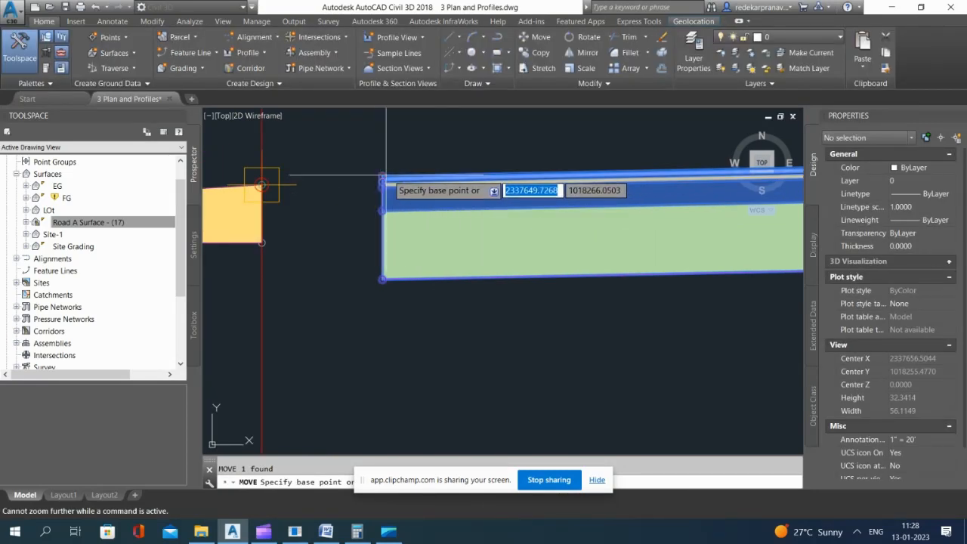
click(383, 179)
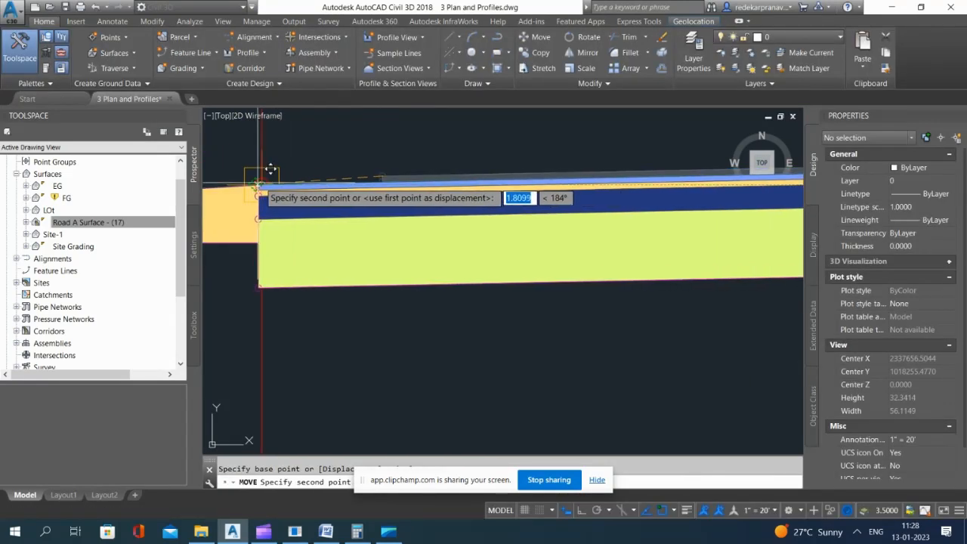
click(263, 180)
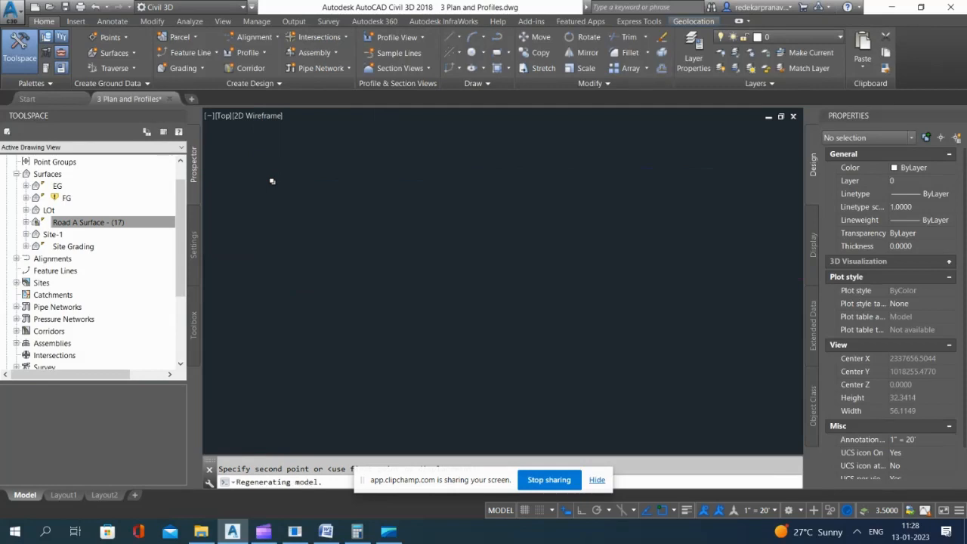
scroll(453, 242, up, 10)
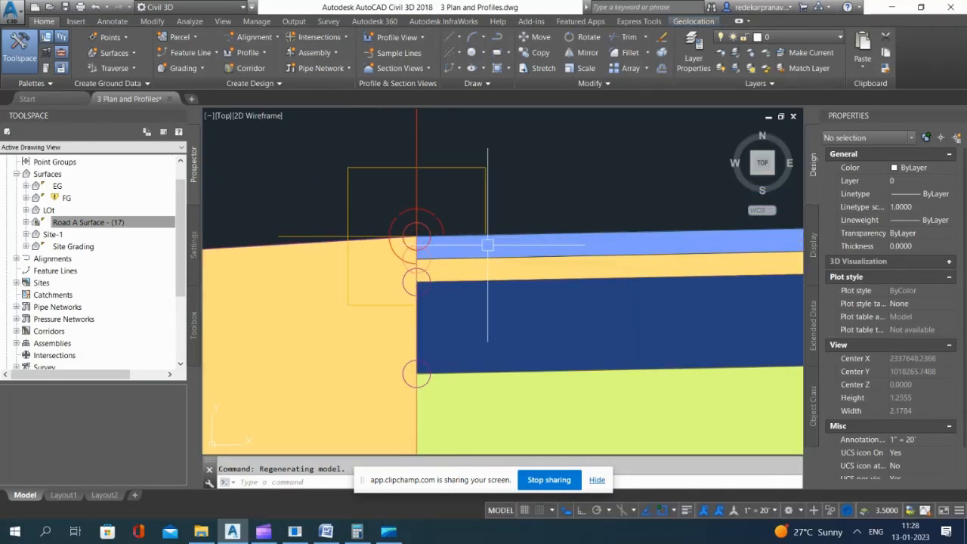
Step: Set the width of the copied lane subassembly at the knuckle curb to 5 feet
scroll(488, 244, down, 8)
click(433, 227)
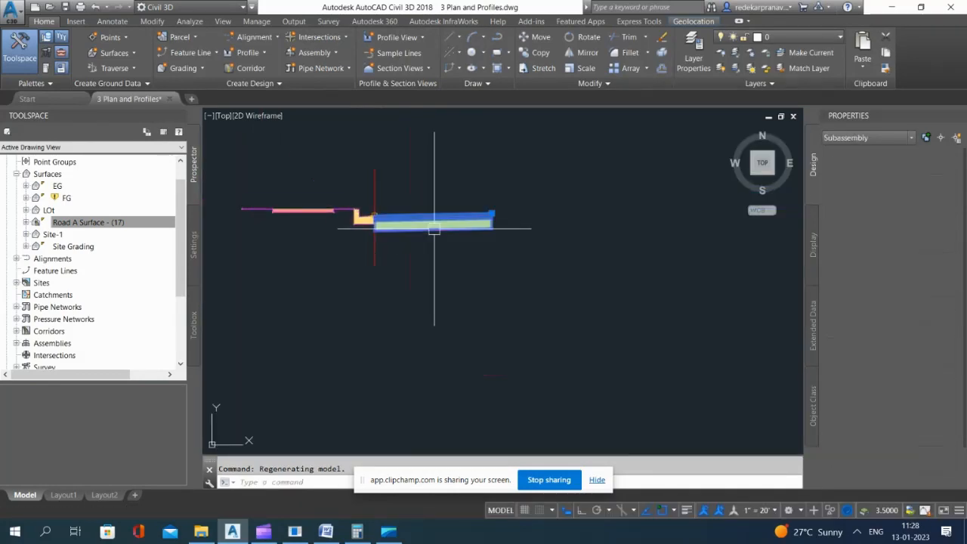
scroll(908, 400, down, 5)
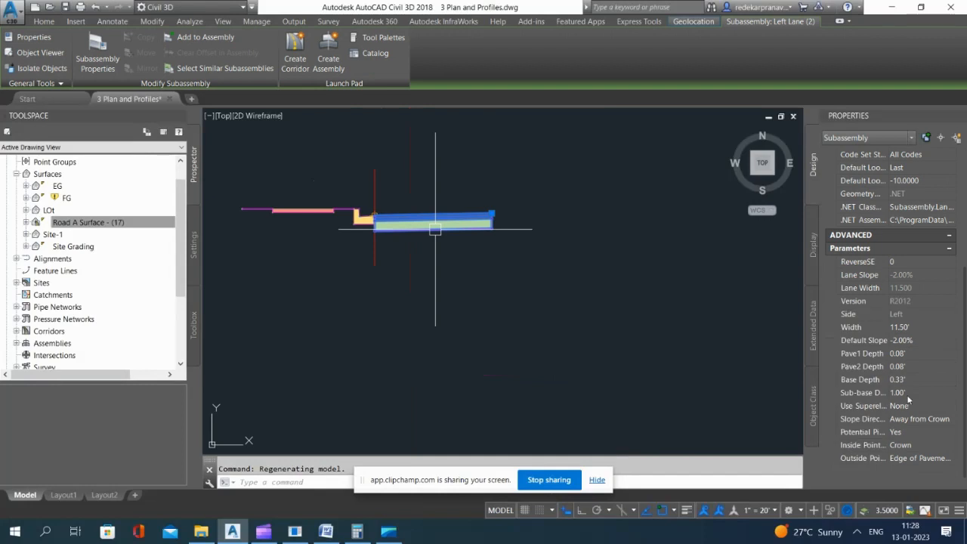
click(920, 327)
text(5)
key(Return)
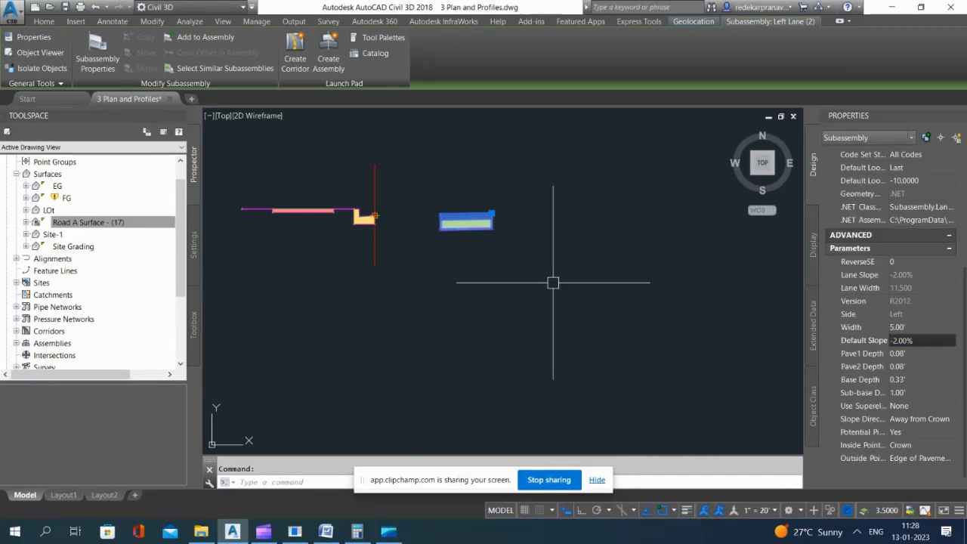
key(Escape)
Step: Move the shortened lane by its upper inner corner onto the knuckle curb's edge at the baseline, and regenerate the drawing
click(460, 216)
text(m)
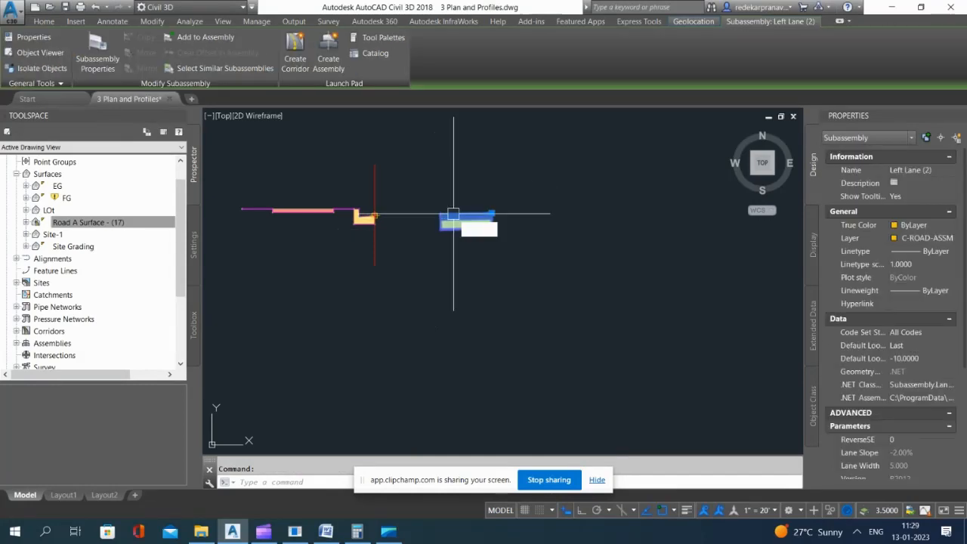
key(Return)
scroll(437, 210, up, 7)
scroll(474, 250, up, 3)
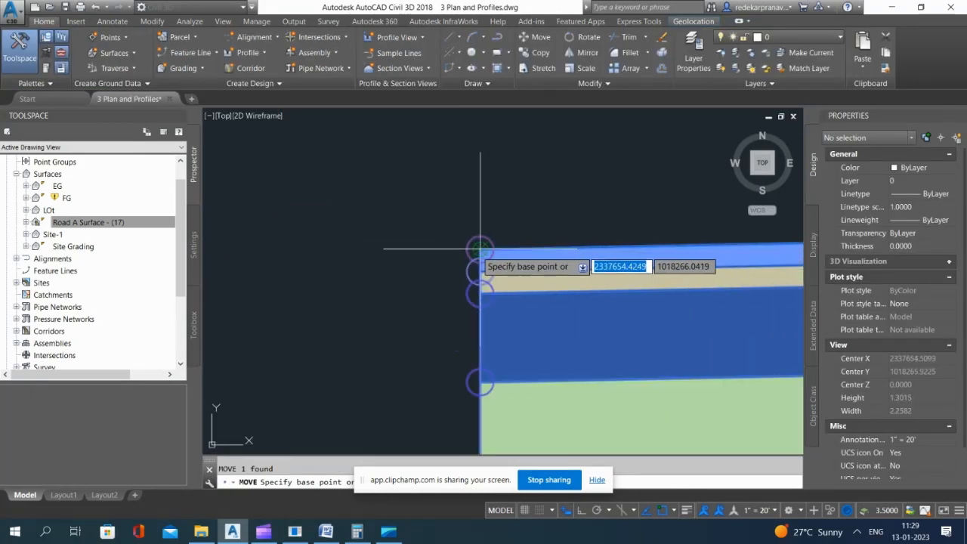
click(476, 264)
scroll(453, 250, down, 5)
scroll(438, 230, up, 6)
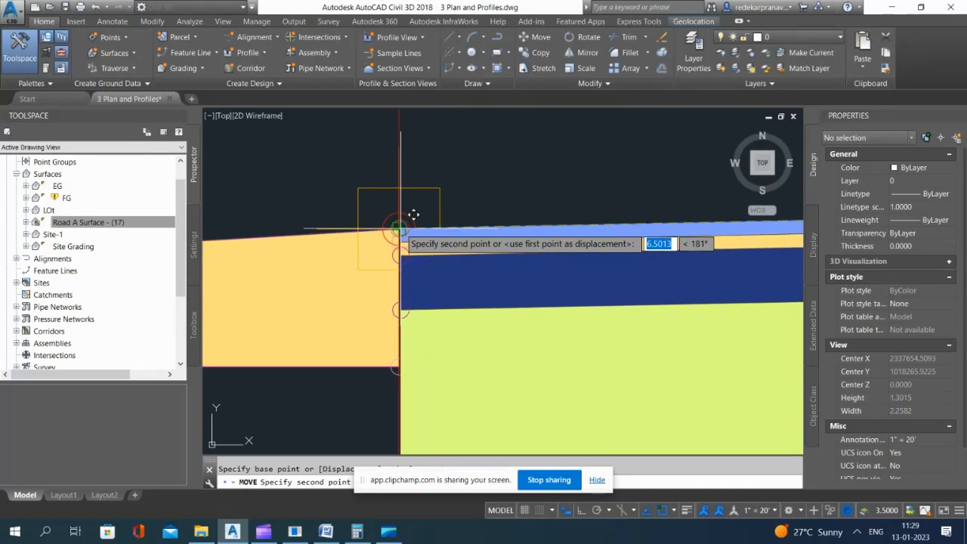
click(412, 219)
text(re)
key(Return)
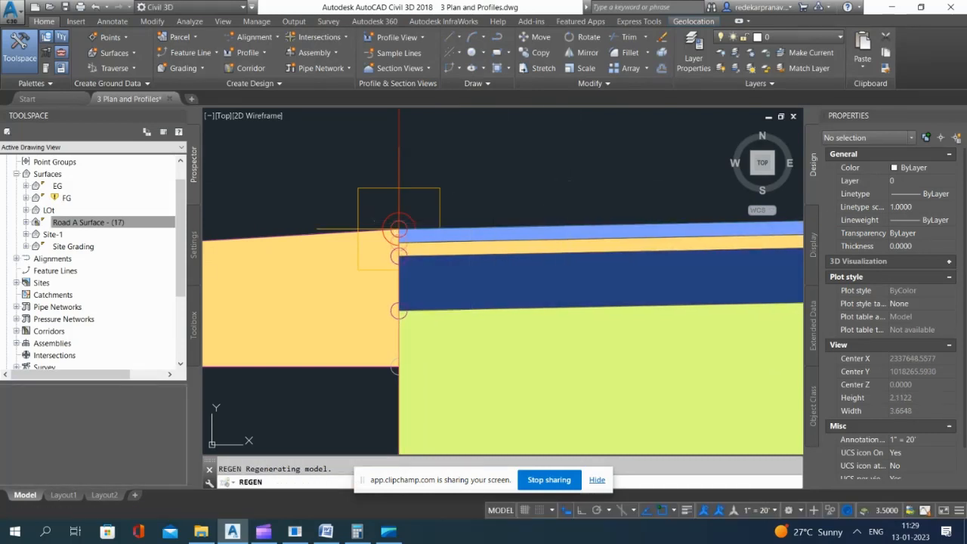
Step: Check the name of the knuckle assembly that holds the curb beside the shortened lane
scroll(399, 227, down, 15)
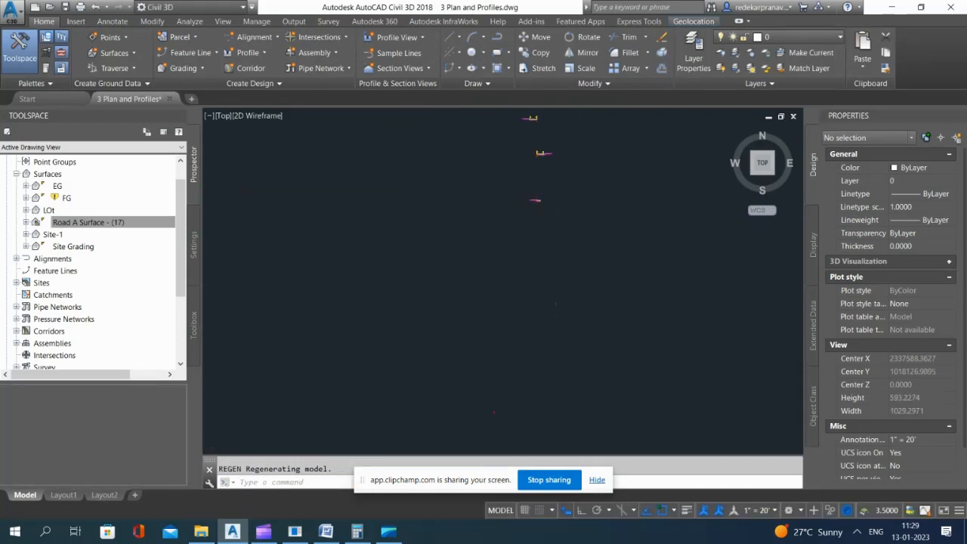
scroll(550, 198, down, 6)
scroll(563, 216, up, 4)
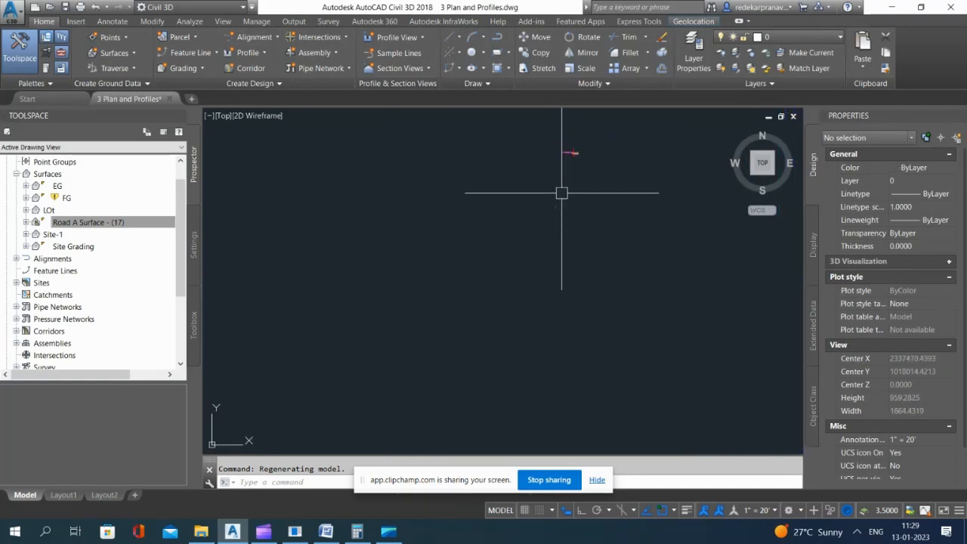
scroll(561, 192, up, 5)
click(556, 188)
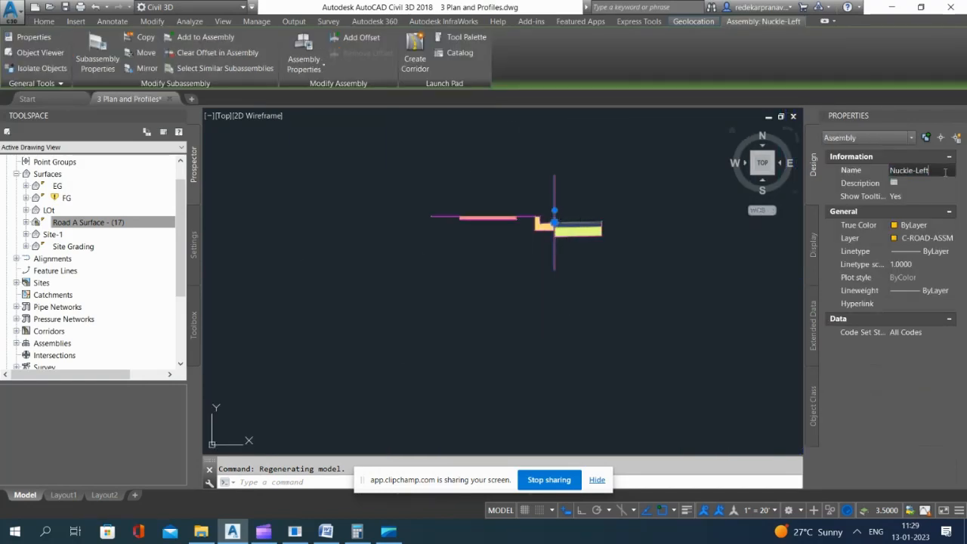
key(Escape)
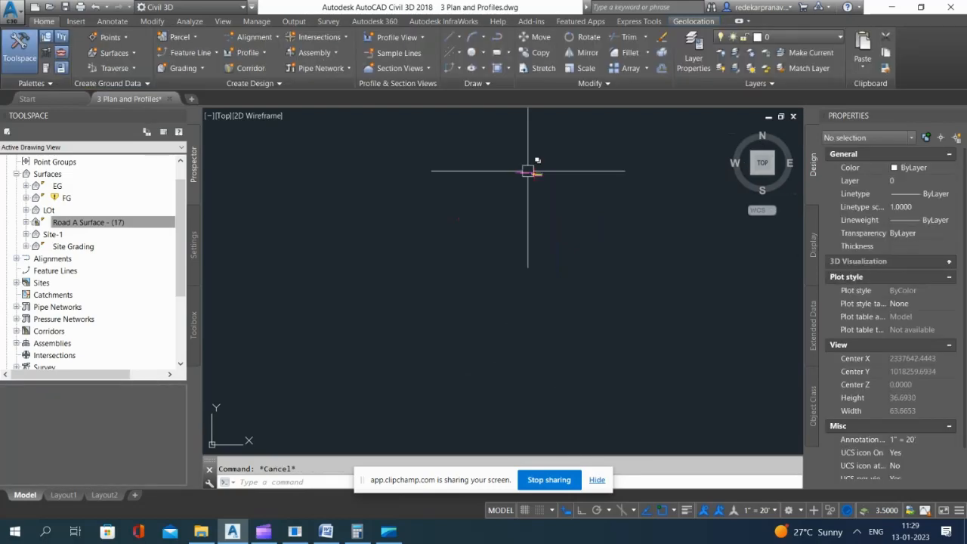
Step: Rebuild the Road A corridor so that it takes up the edited knuckle assembly
scroll(533, 178, down, 5)
scroll(478, 253, up, 3)
scroll(478, 252, up, 10)
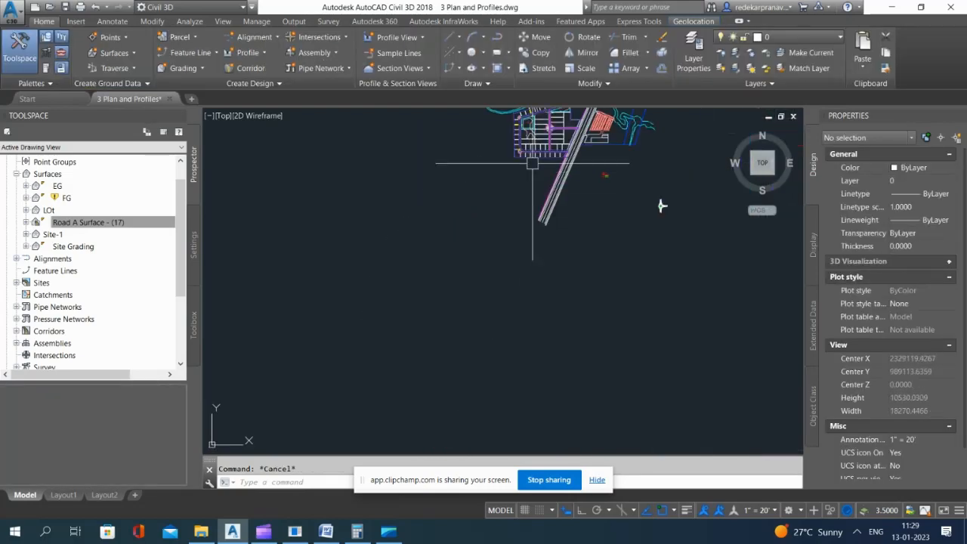
scroll(460, 264, up, 6)
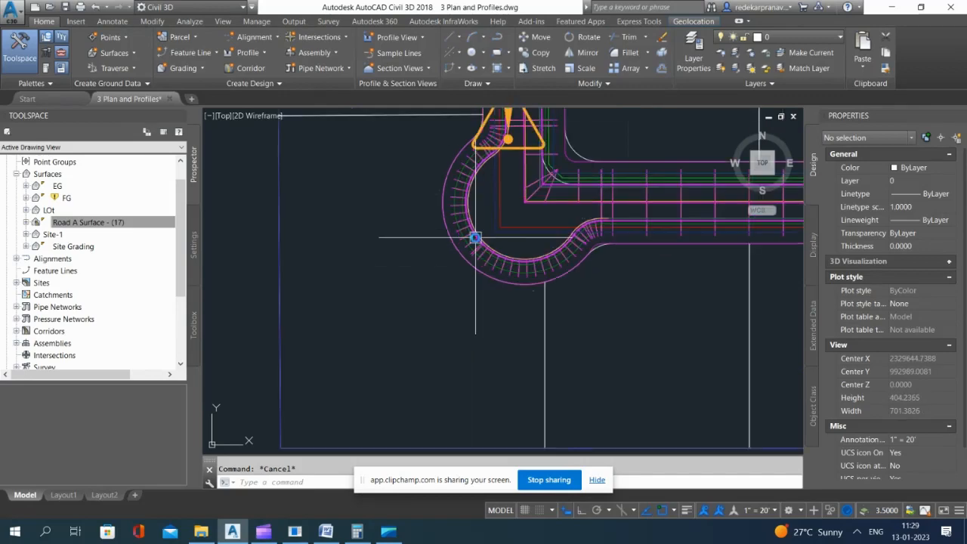
click(55, 221)
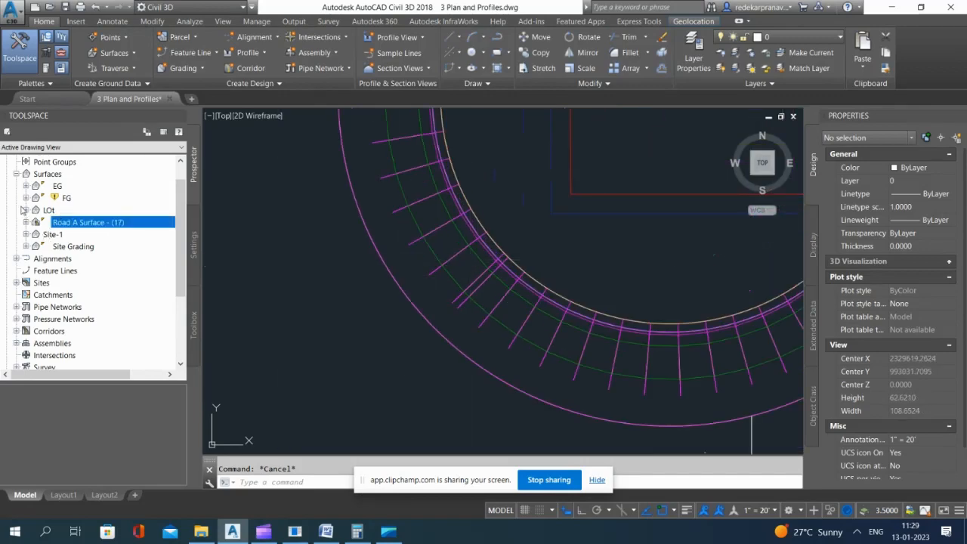
scroll(30, 301, down, 2)
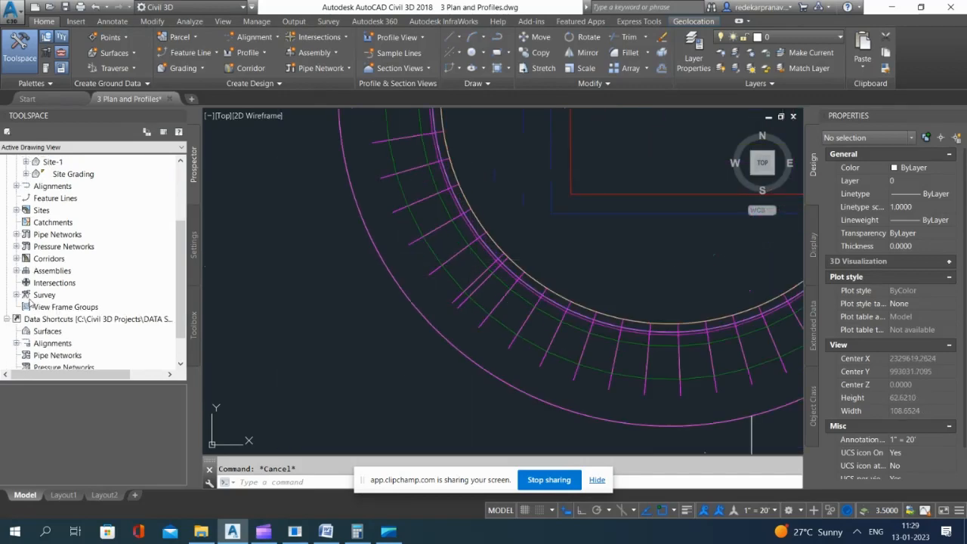
click(16, 258)
right_click(66, 270)
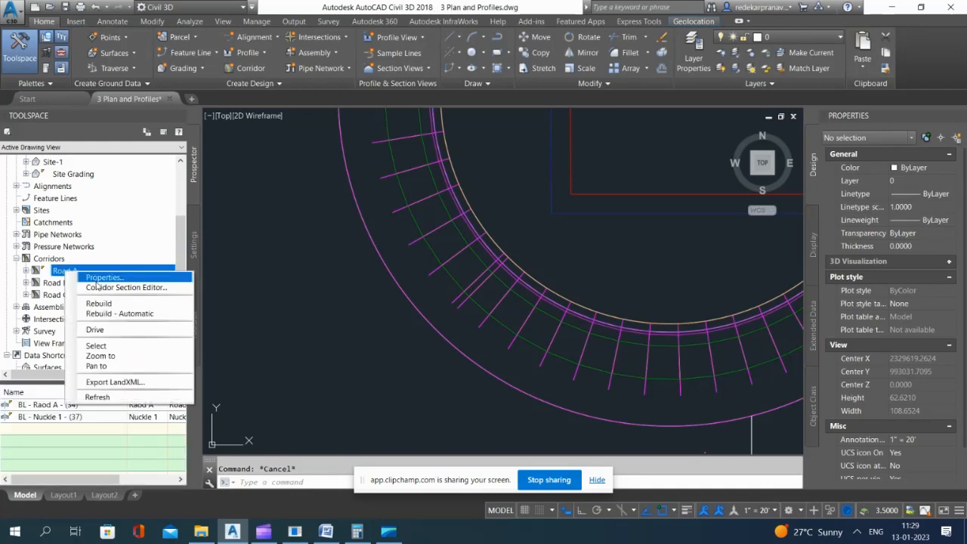
click(100, 306)
middle_drag(583, 310, 567, 177)
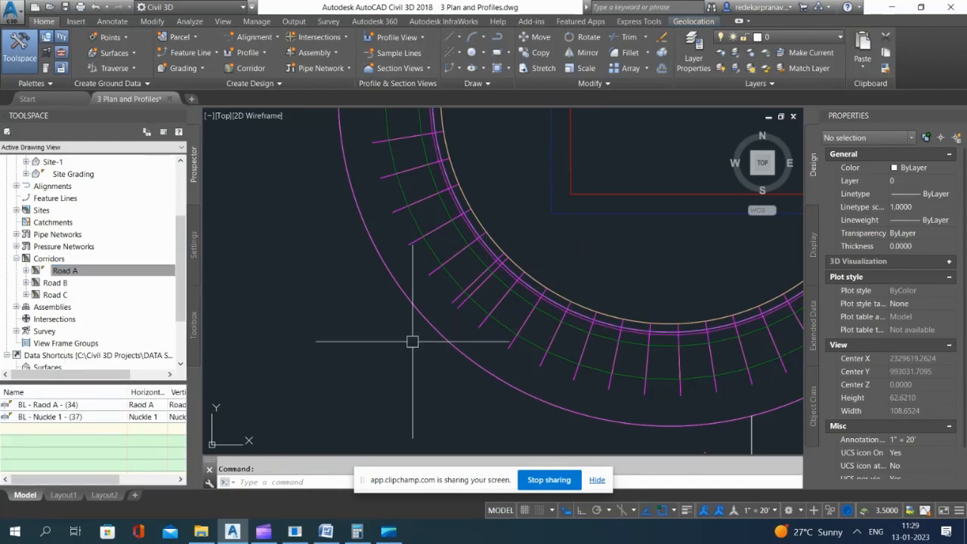
Step: Open the Road A corridor in the Object Viewer and examine the knuckle closely in a 3D isometric view
scroll(411, 318, down, 3)
scroll(378, 277, up, 5)
click(378, 277)
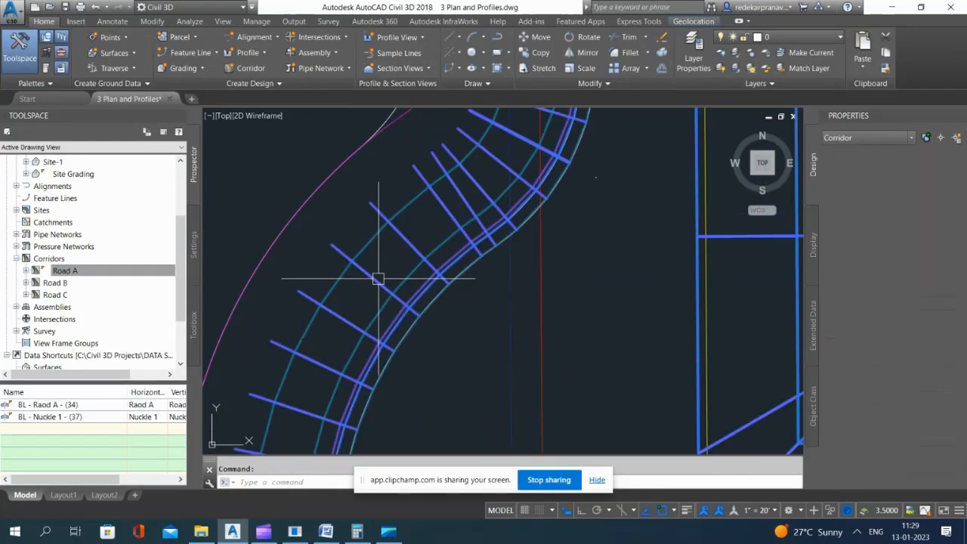
right_click(470, 147)
click(514, 384)
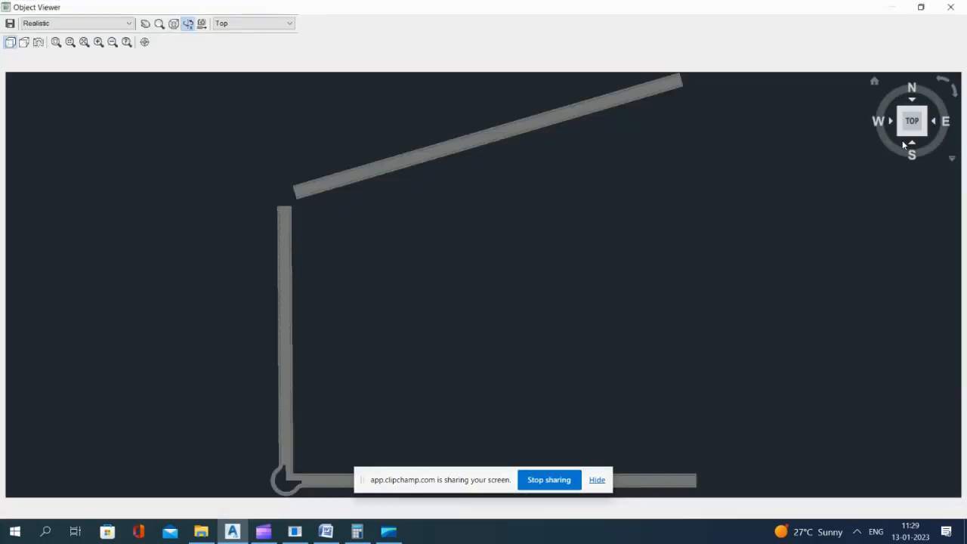
click(901, 136)
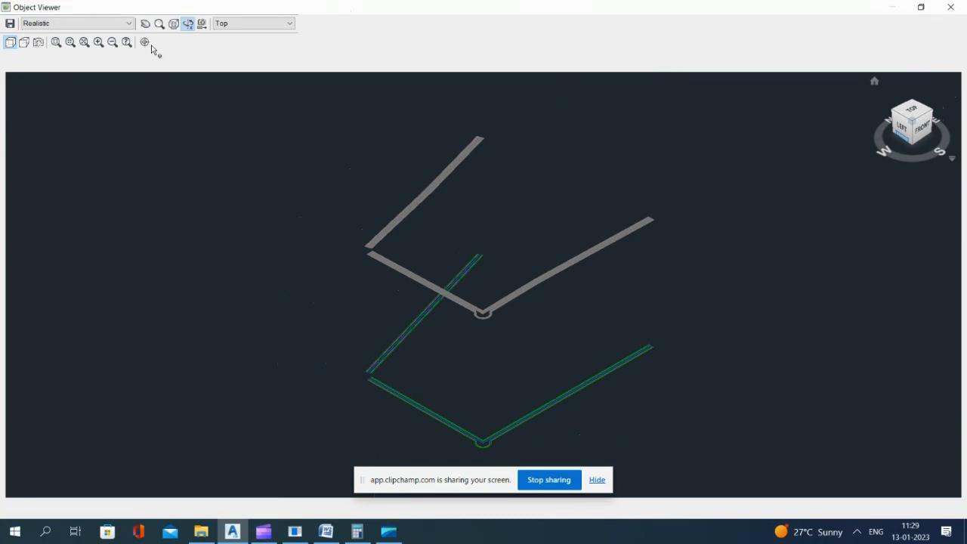
click(56, 43)
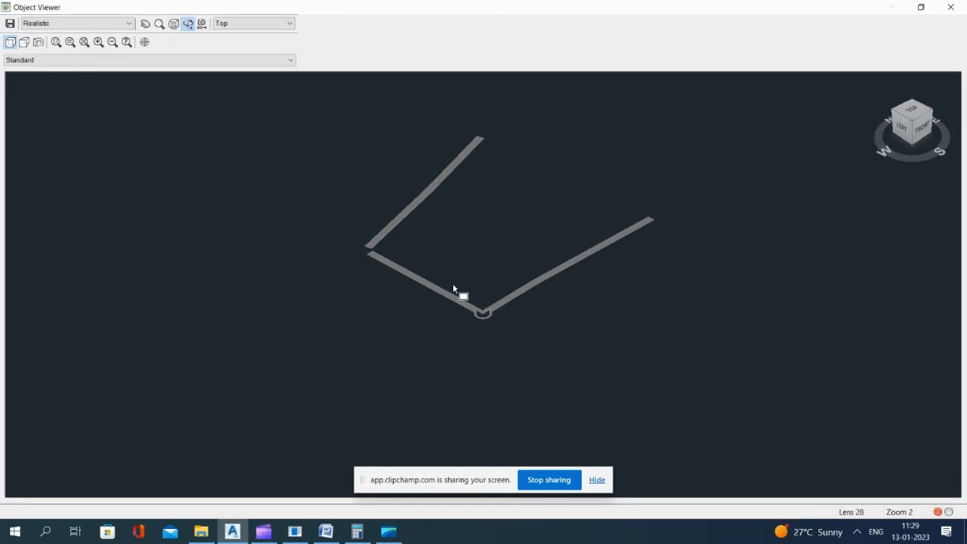
drag(459, 289, 505, 336)
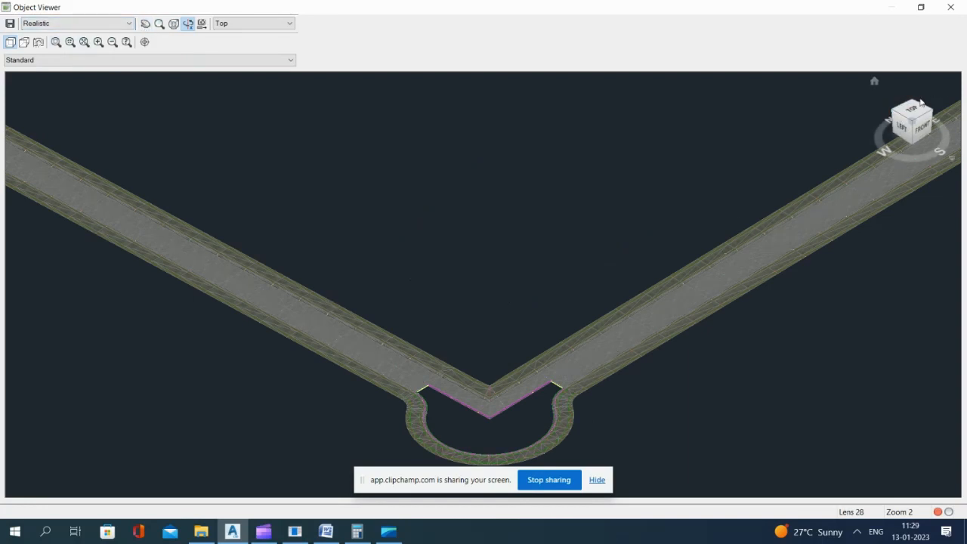
Step: Examine the knuckle of the Road A corridor from the opposite side in 3D, and close the Object Viewer
click(895, 113)
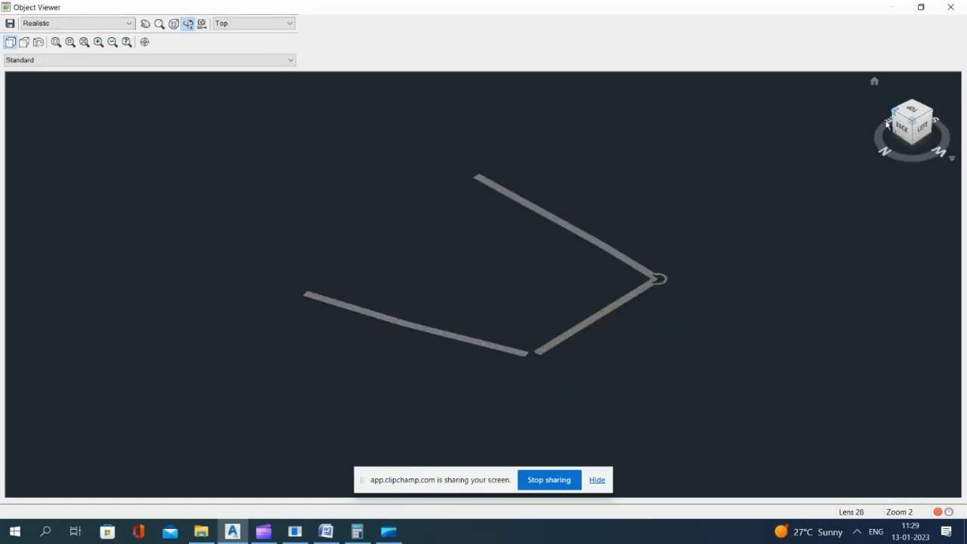
drag(645, 252, 673, 302)
drag(662, 303, 0, 38)
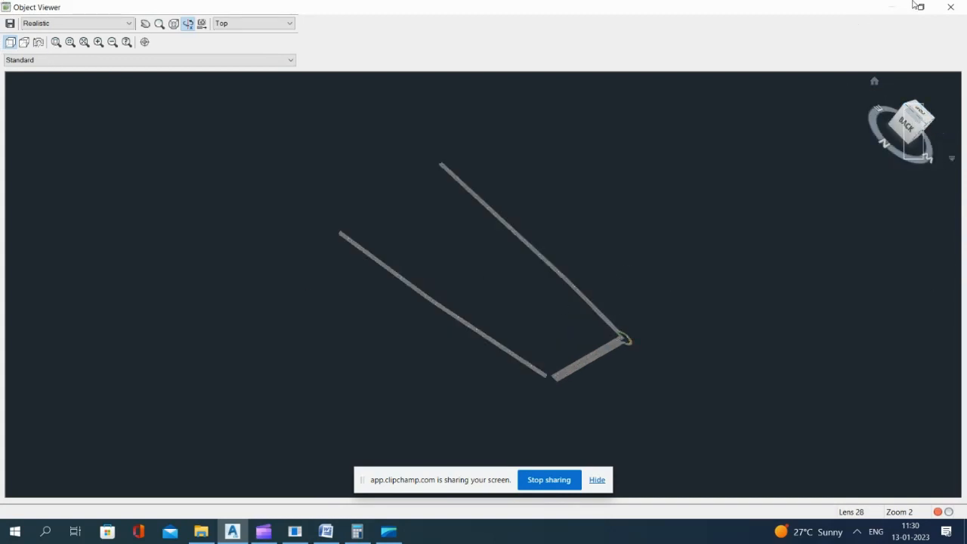
click(950, 7)
key(Escape)
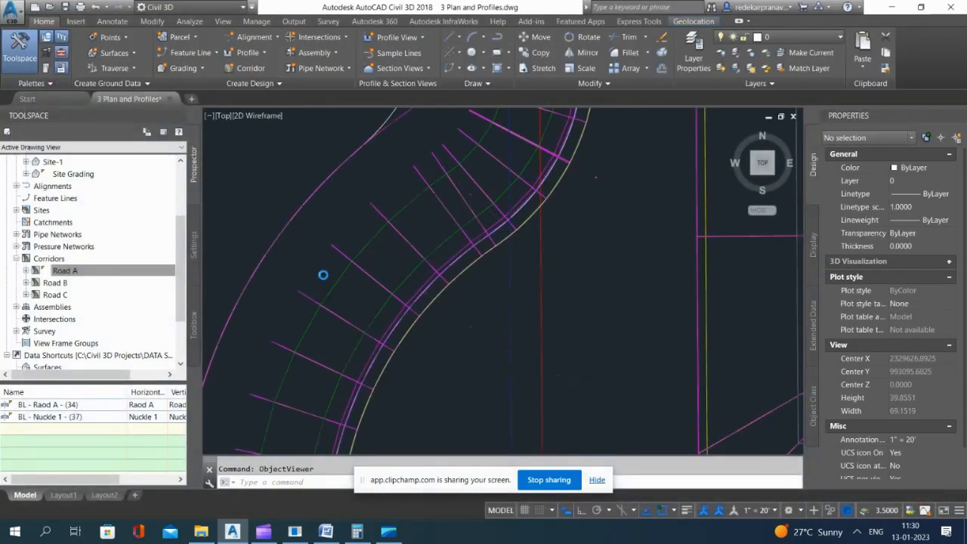
Step: Attach the loose Left Lane (2) subassembly to the marker point of the left knuckle assembly, beside the curb
scroll(395, 283, down, 10)
scroll(561, 391, down, 10)
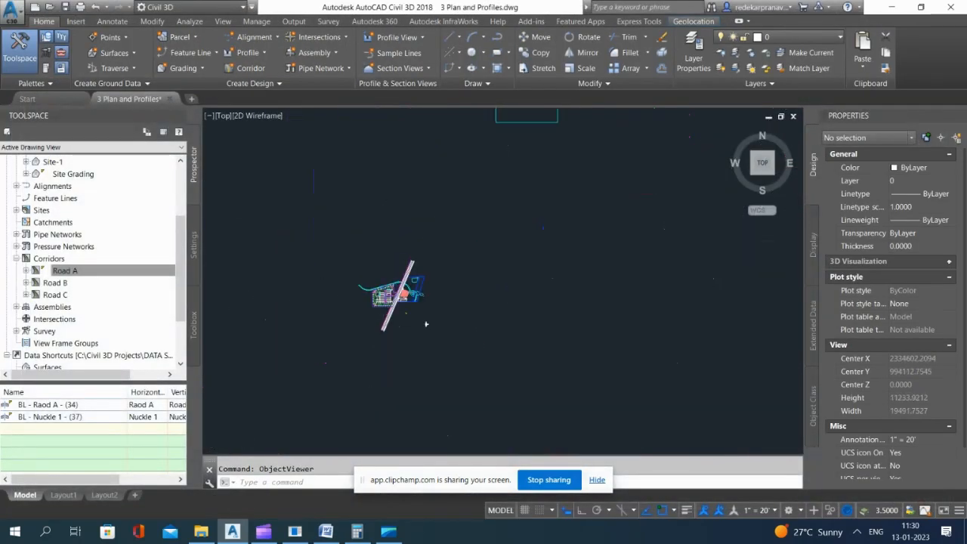
scroll(504, 156, up, 20)
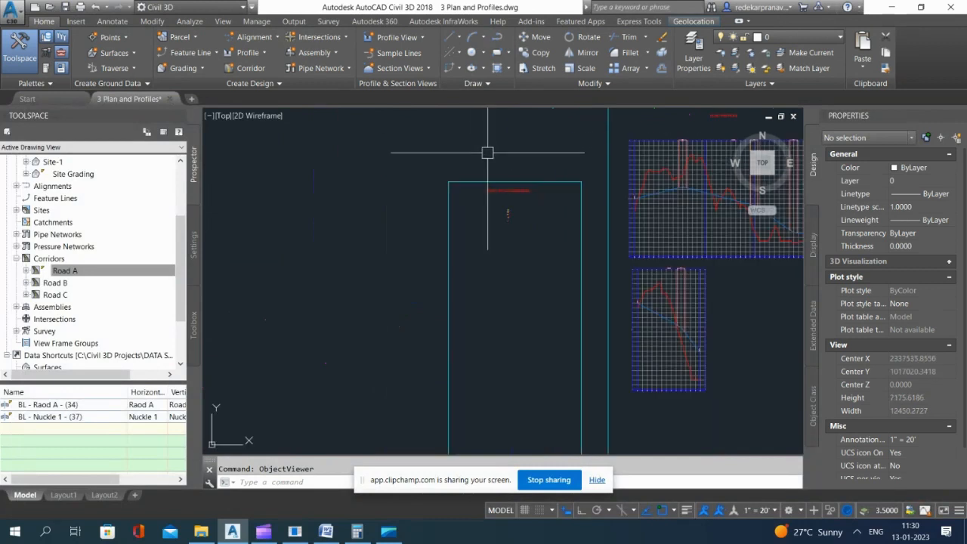
scroll(584, 424, up, 3)
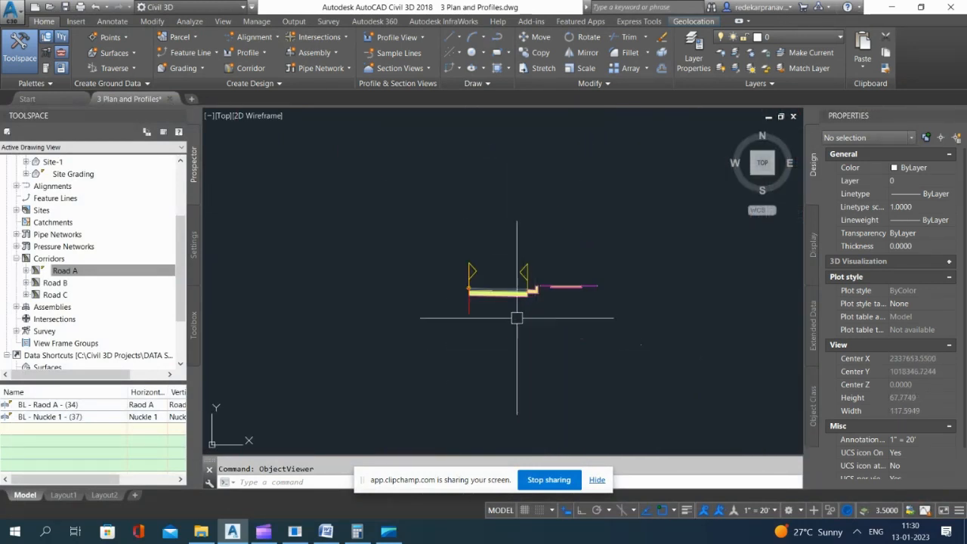
scroll(520, 319, down, 3)
scroll(500, 210, down, 4)
scroll(500, 295, up, 2)
scroll(508, 323, up, 8)
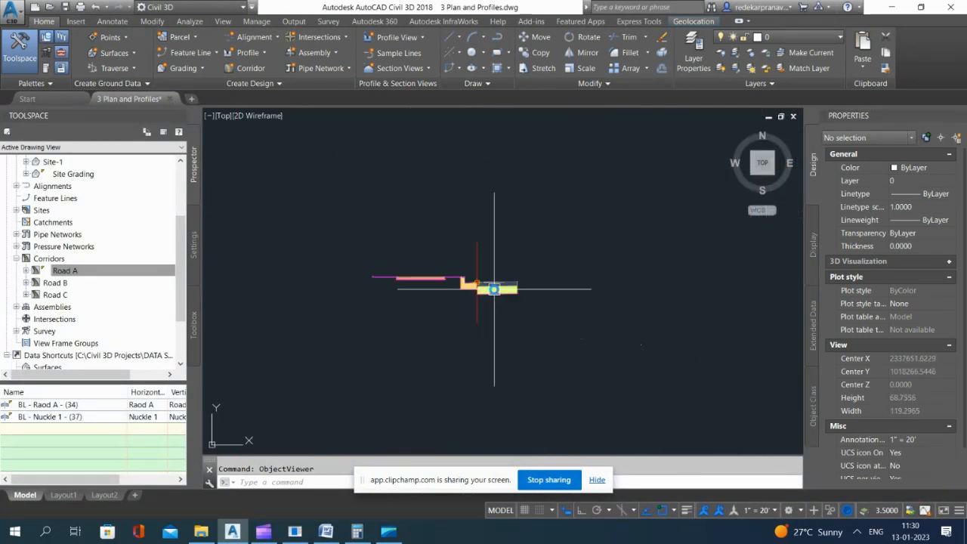
click(499, 306)
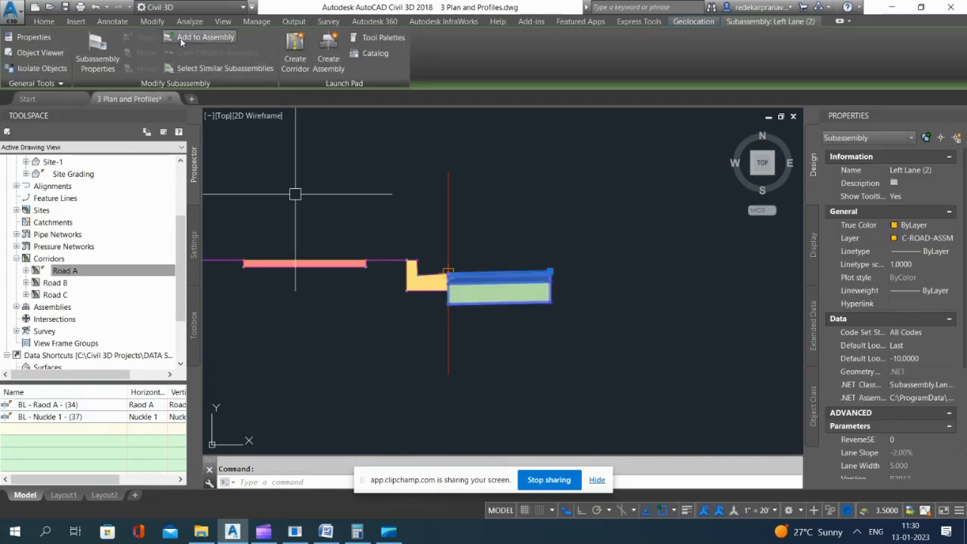
click(205, 37)
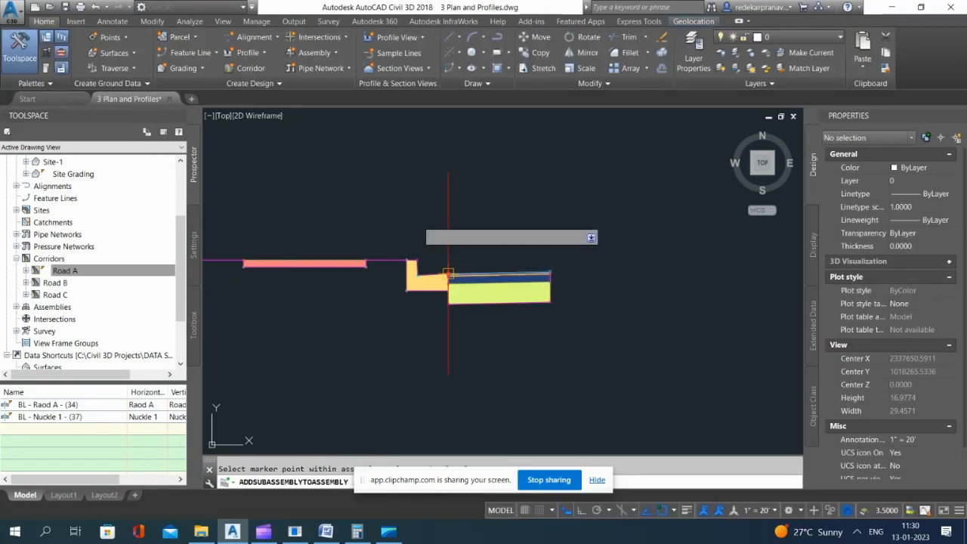
key(Escape)
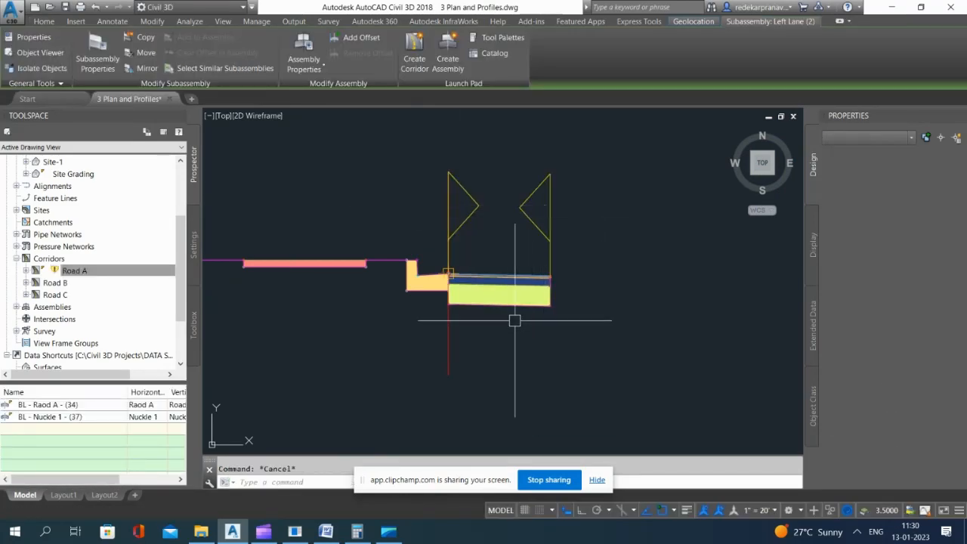
Step: Set the default slope of the knuckle assembly's Left Lane (2) subassembly to 2.00%
click(514, 306)
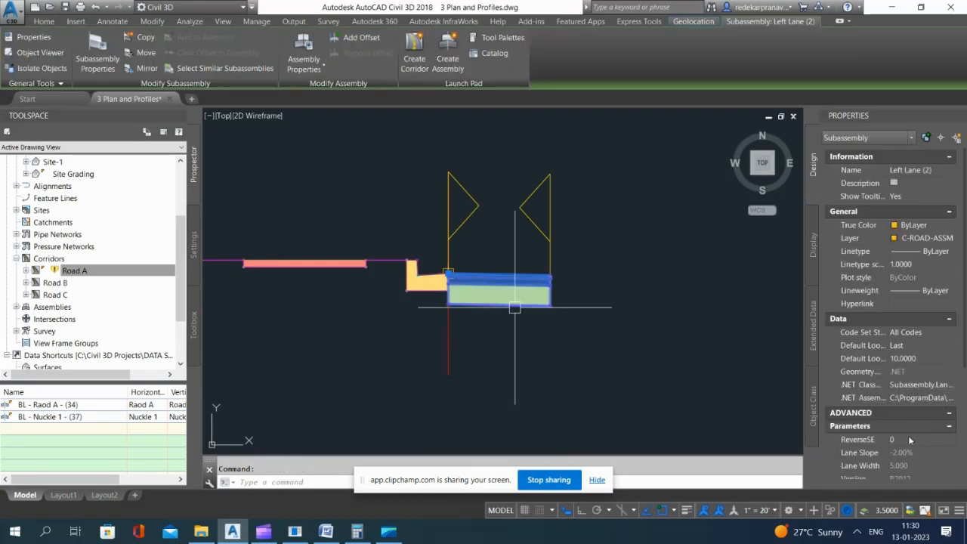
scroll(909, 442, down, 3)
click(911, 448)
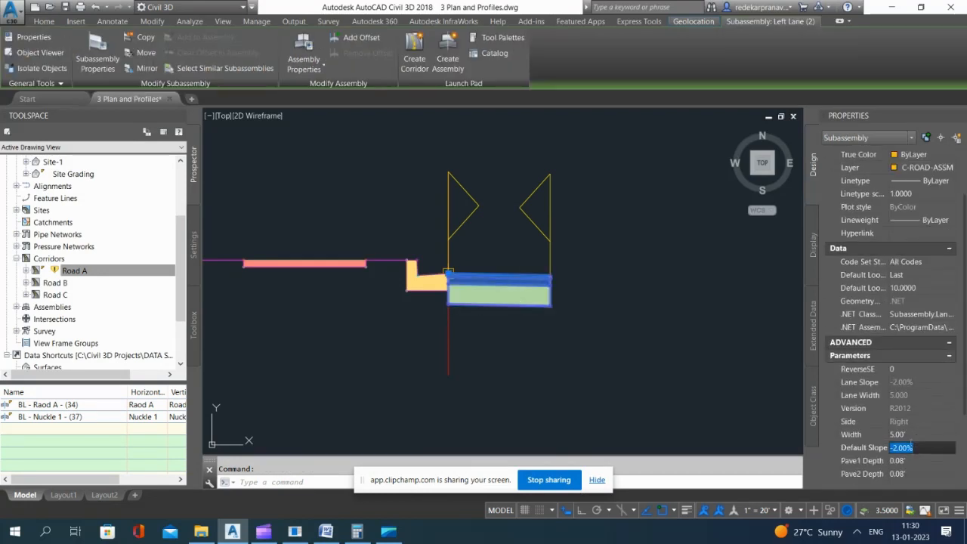
text(2)
key(Return)
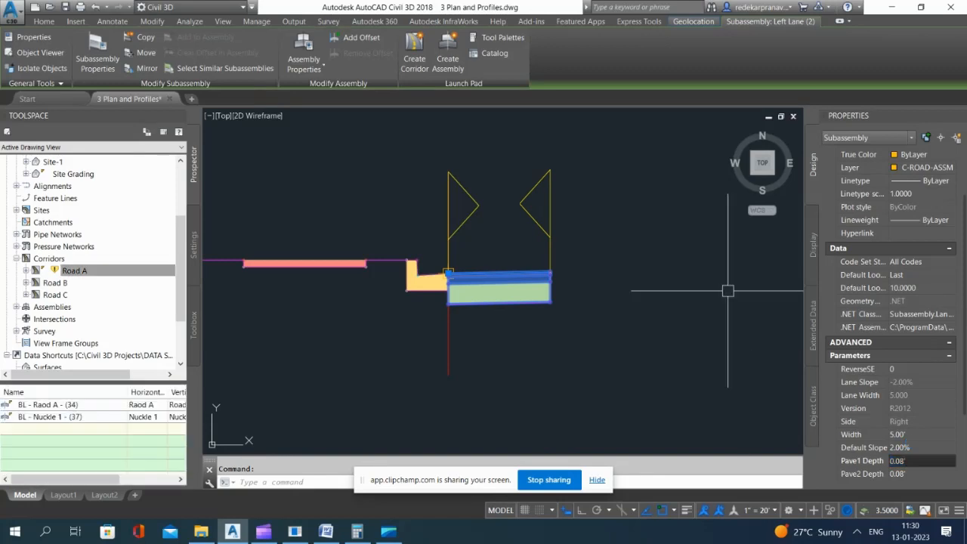
key(Escape)
Step: Rebuild the Road A corridor with the edited lane of the knuckle assembly
right_click(75, 277)
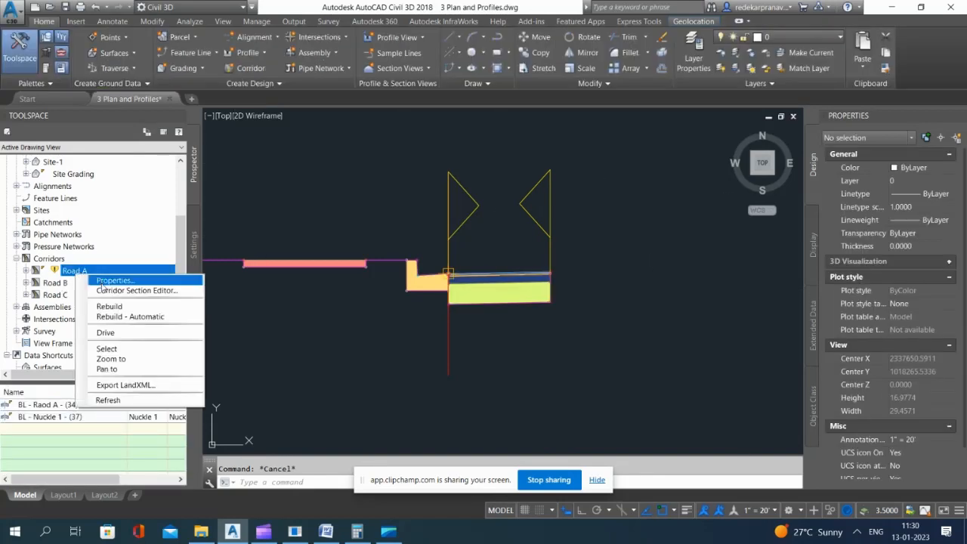
click(84, 331)
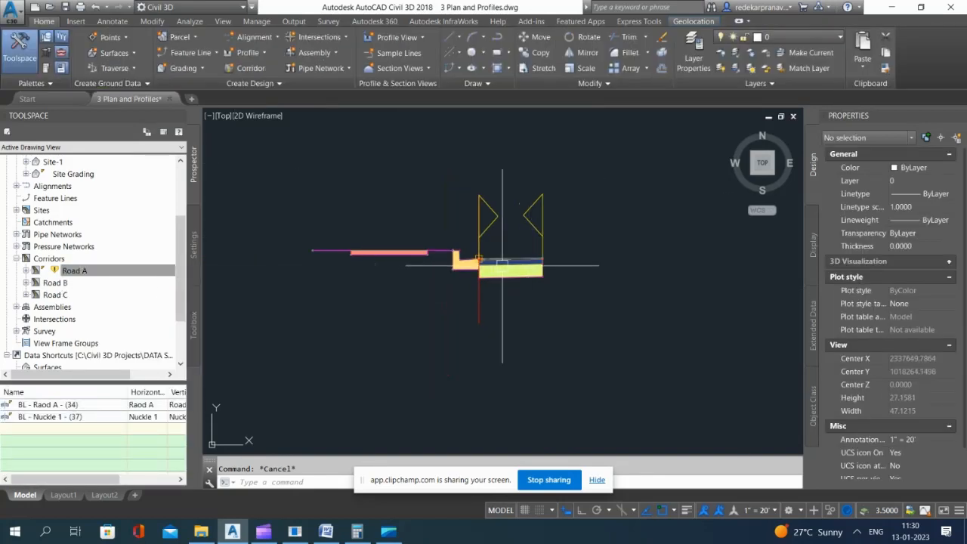
right_click(70, 275)
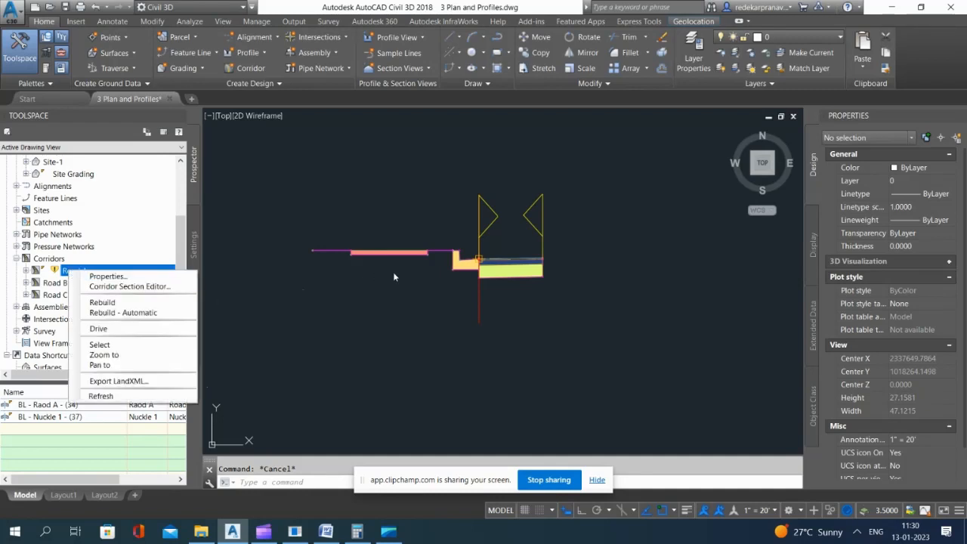
click(102, 303)
Step: Set the width target of Left Lane (2) in the corridor's Nuckle-Left-1 region to the Raod A alignment
scroll(509, 159, down, 8)
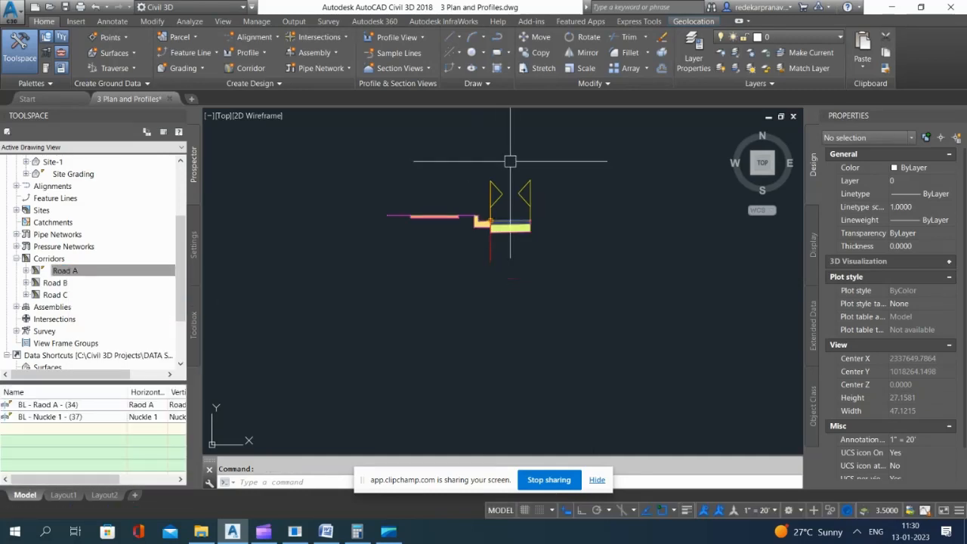
scroll(536, 181, down, 20)
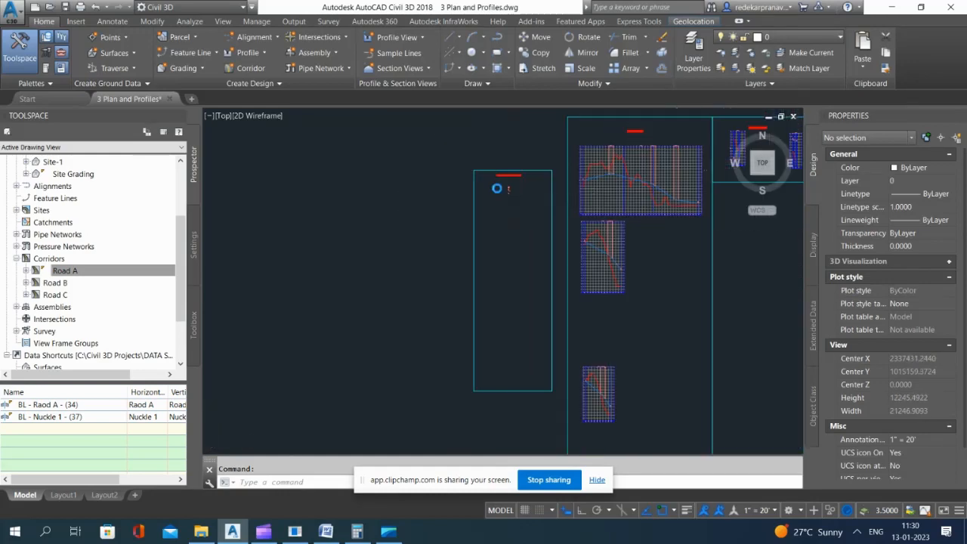
scroll(433, 355, up, 20)
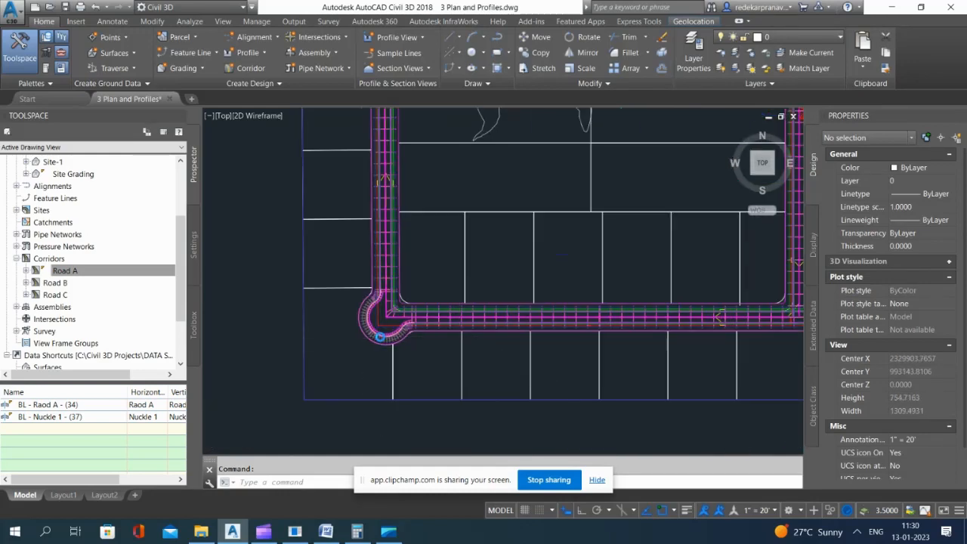
click(430, 274)
scroll(430, 274, down, 3)
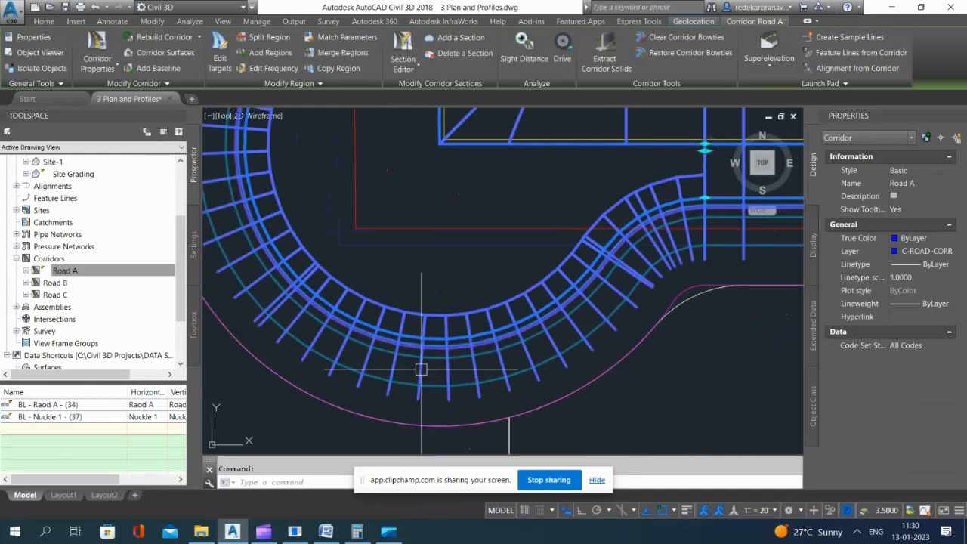
click(221, 55)
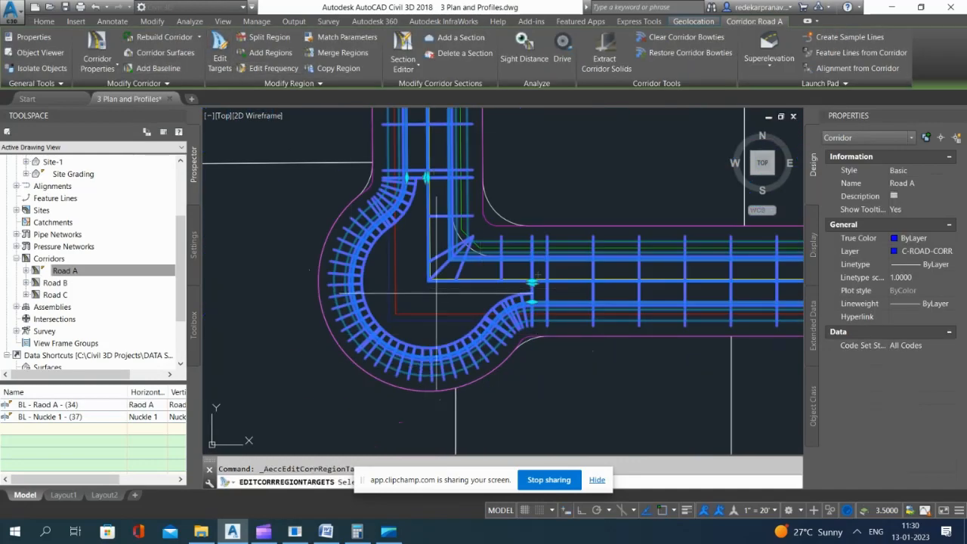
click(362, 272)
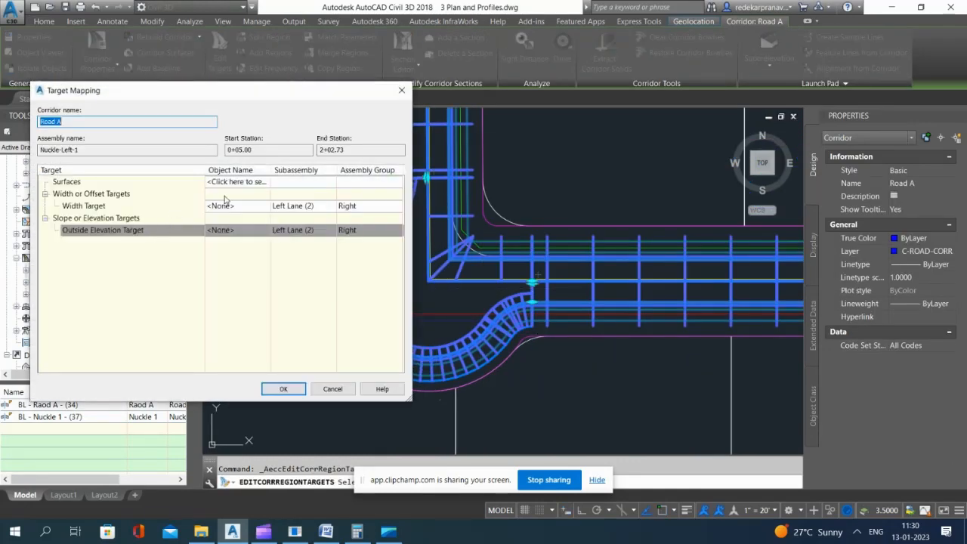
click(238, 206)
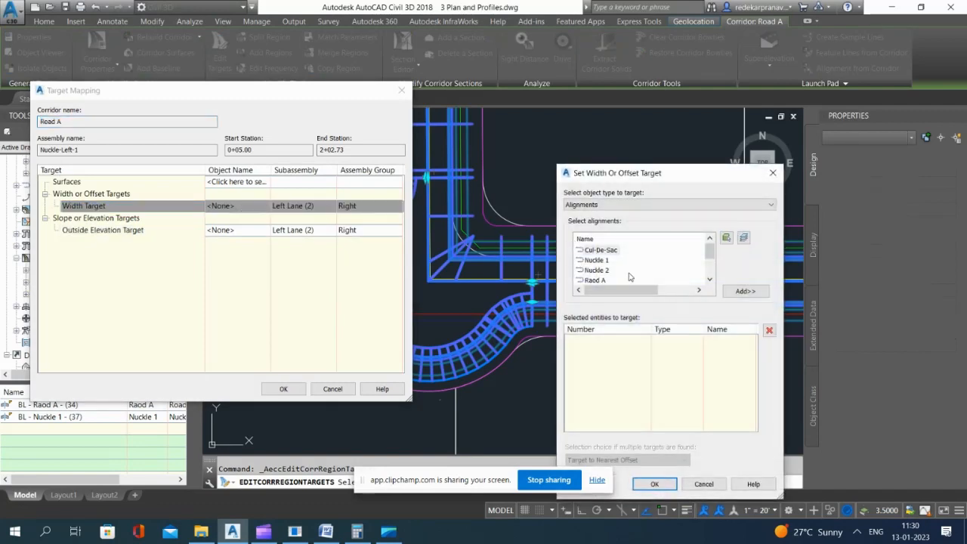
click(595, 280)
click(757, 292)
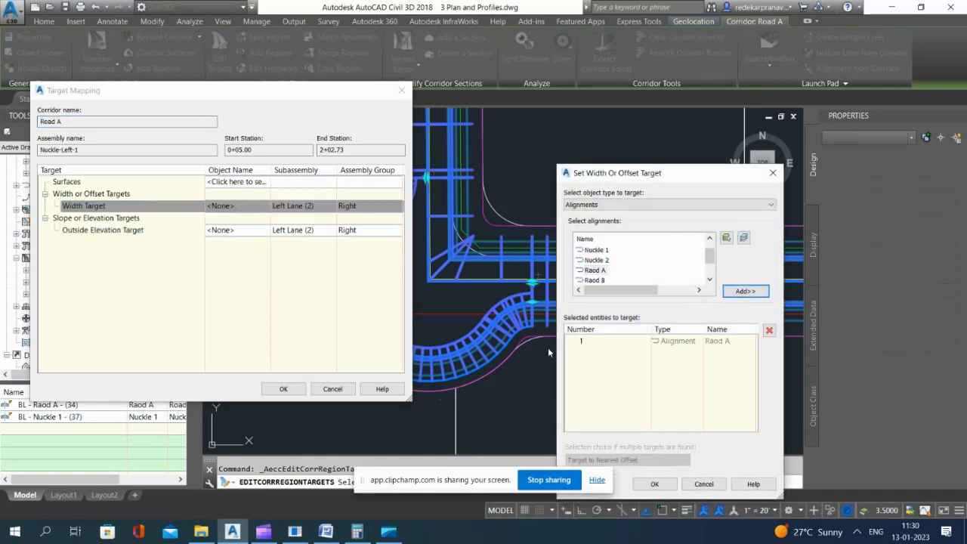
click(656, 484)
click(283, 388)
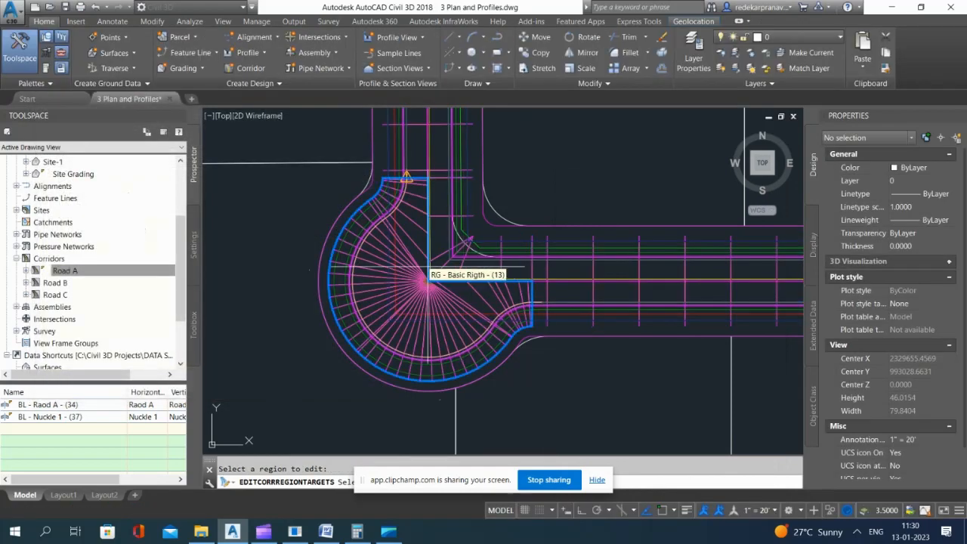
key(Escape)
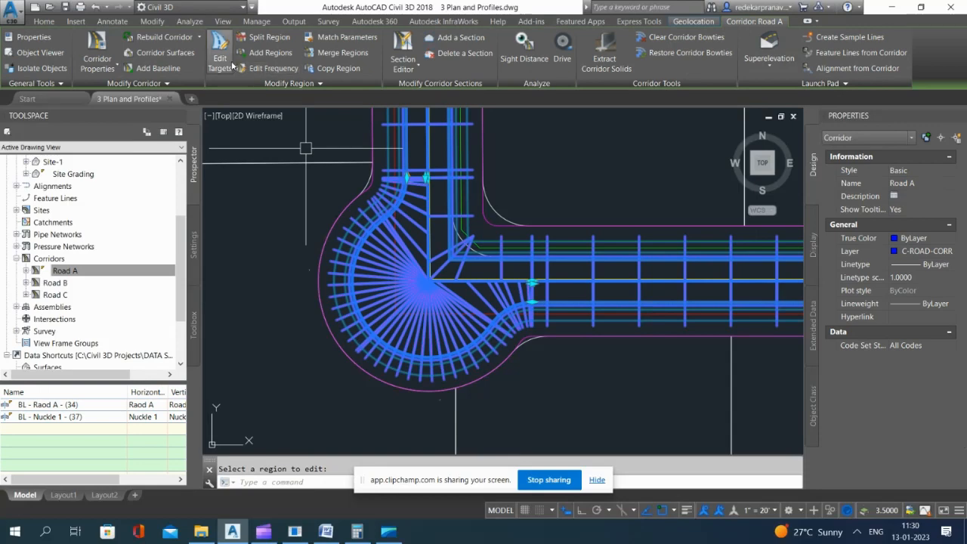
Step: Open the surface choice in the target mapping of the corridor's Nuckle-Left-1 region
click(434, 289)
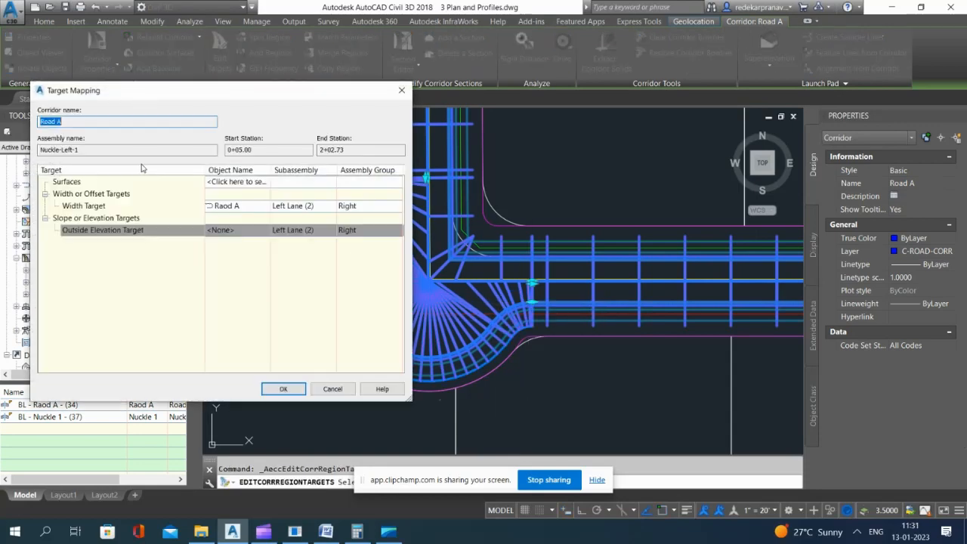
click(236, 184)
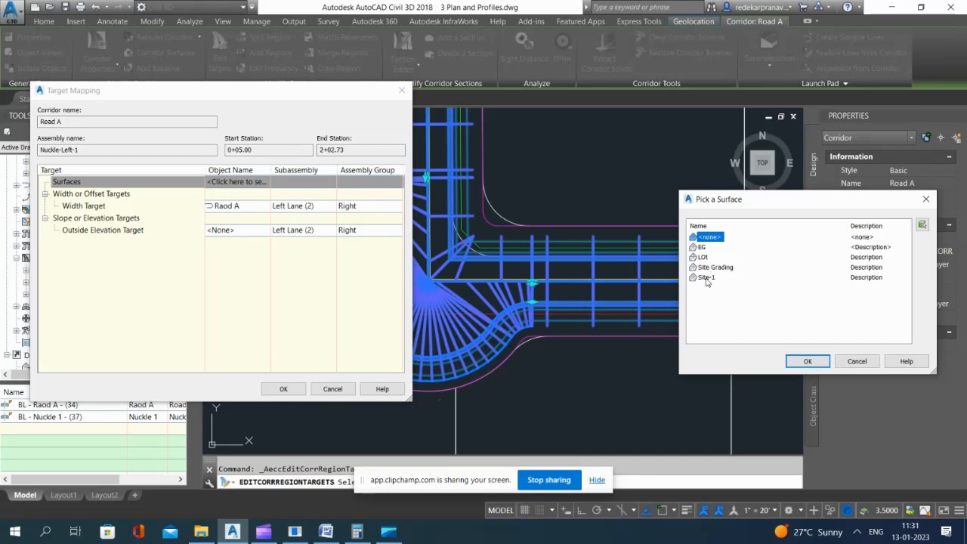
Step: Cancel the surface choice and the Nuckle-Left-1 target mapping, and save the drawing
click(857, 361)
click(332, 389)
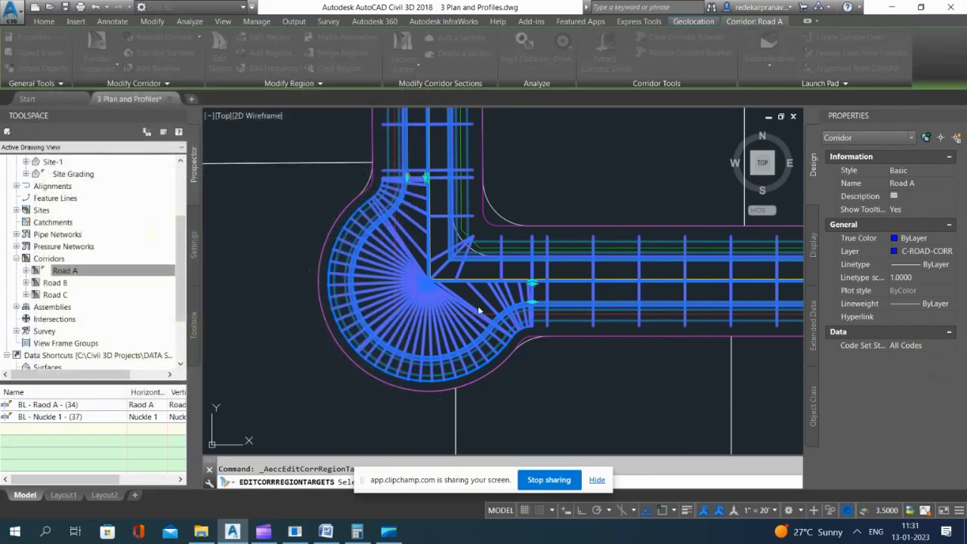
key(Escape)
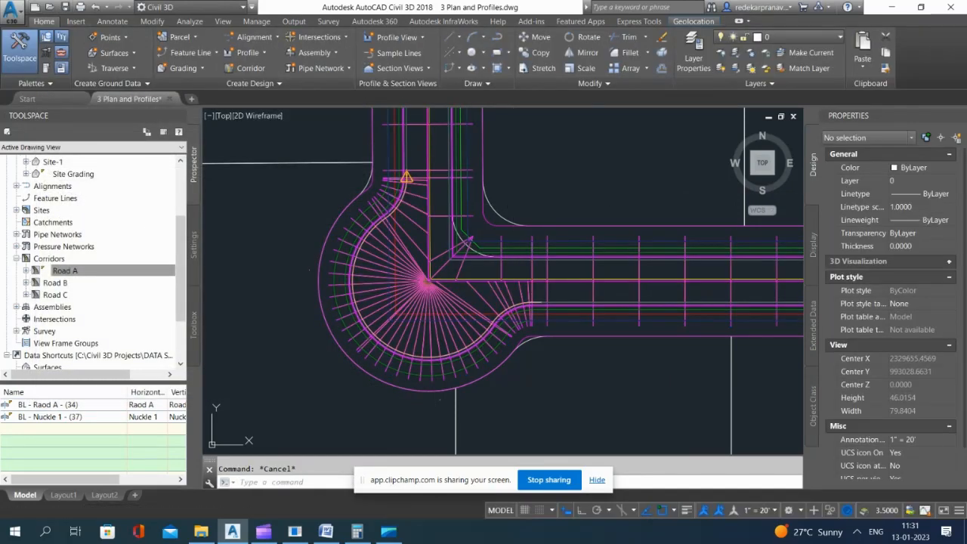
key(ctrl+s)
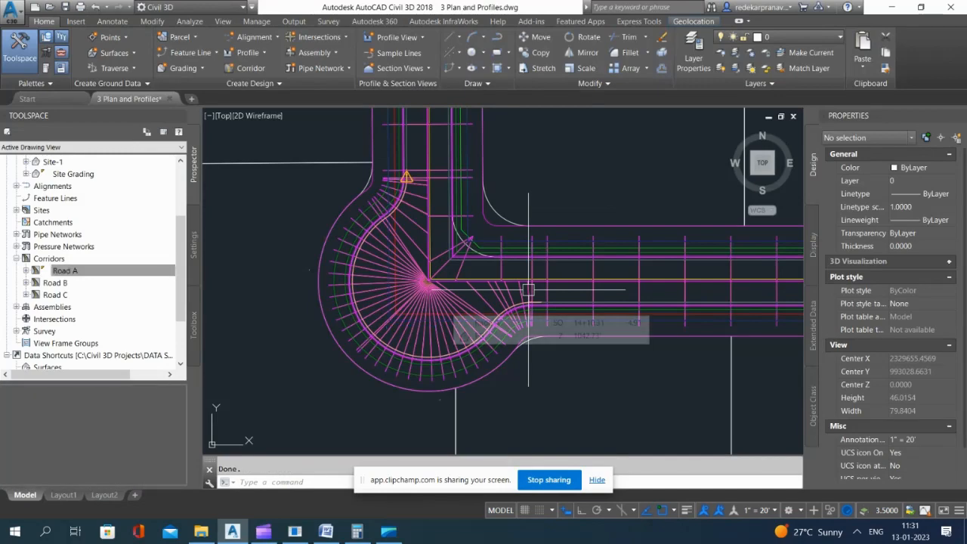
Step: Examine the first knuckle of the Road A corridor in 3D in the Object Viewer
click(453, 303)
right_click(580, 293)
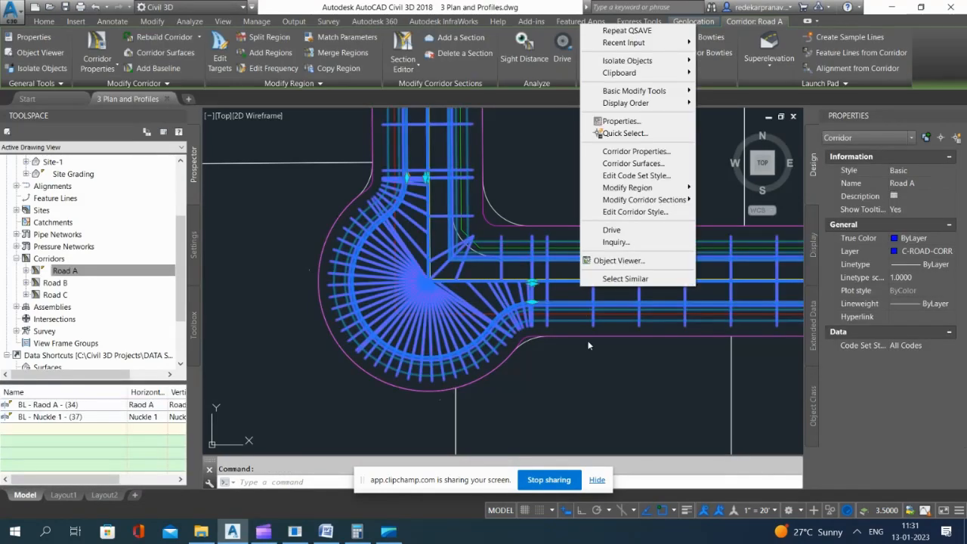
click(616, 263)
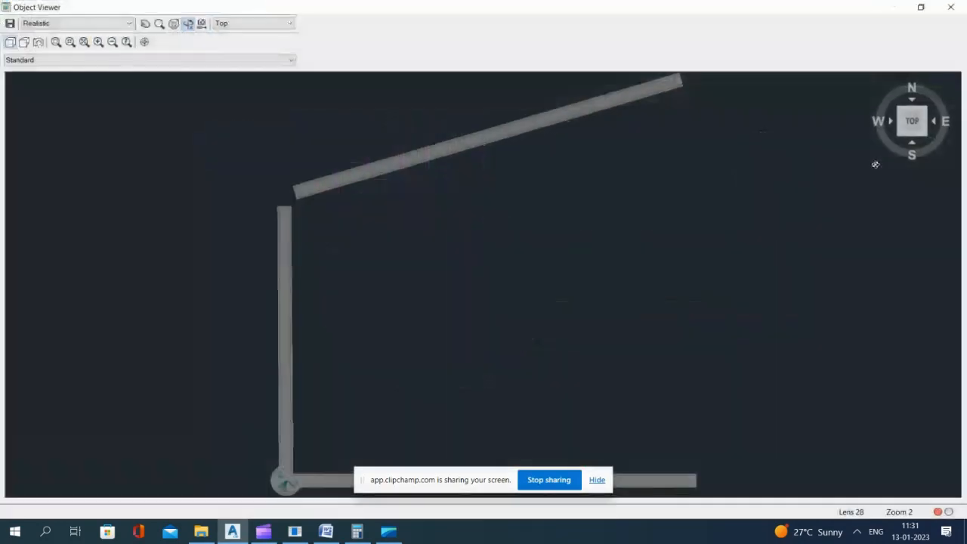
click(900, 136)
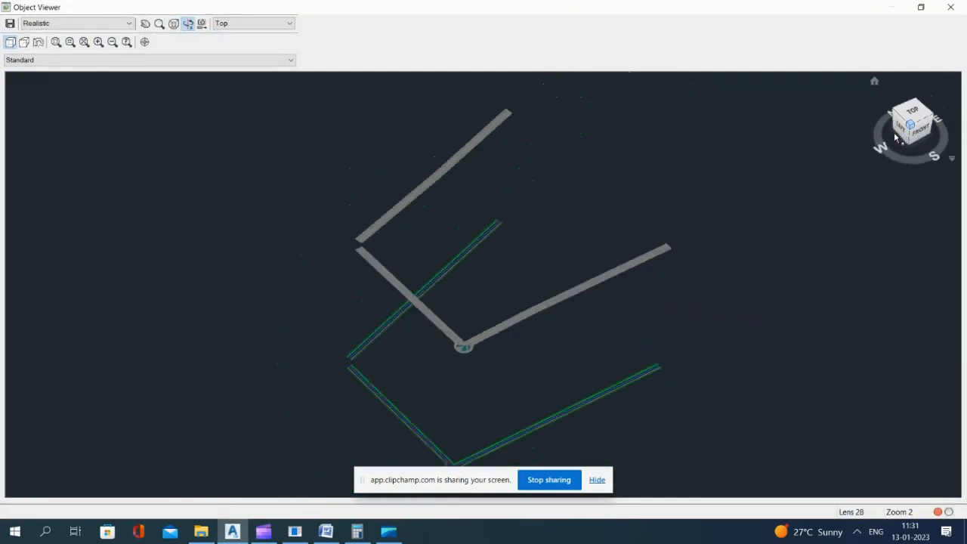
click(56, 42)
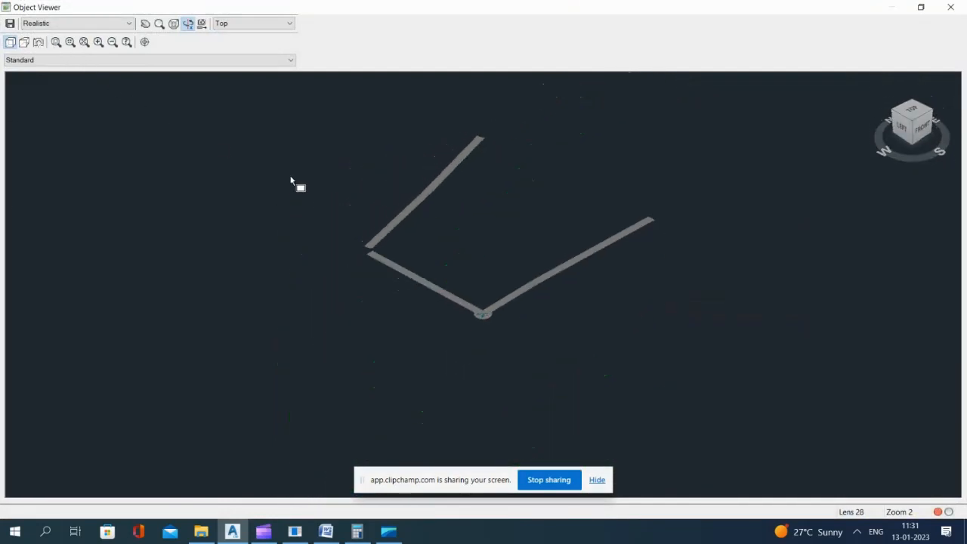
click(468, 298)
click(508, 328)
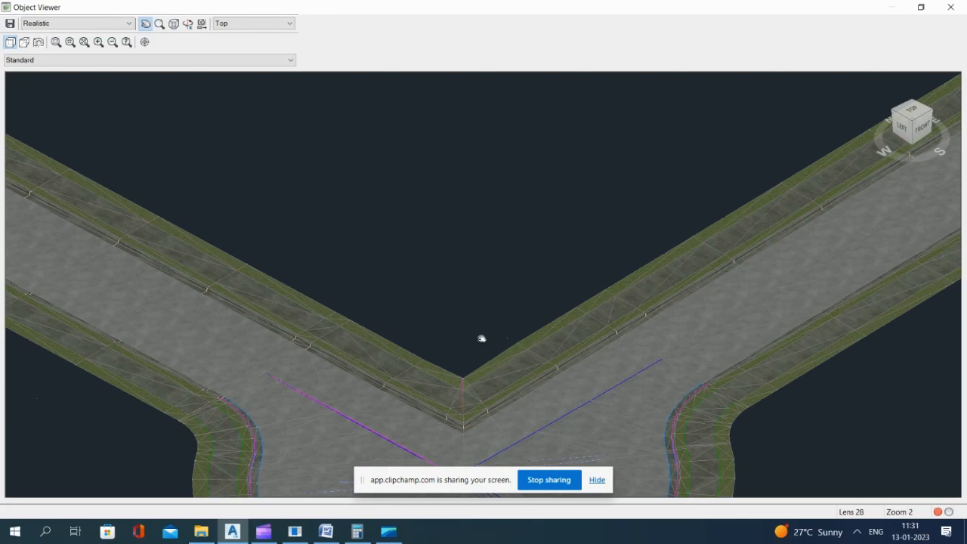
drag(481, 339, 482, 212)
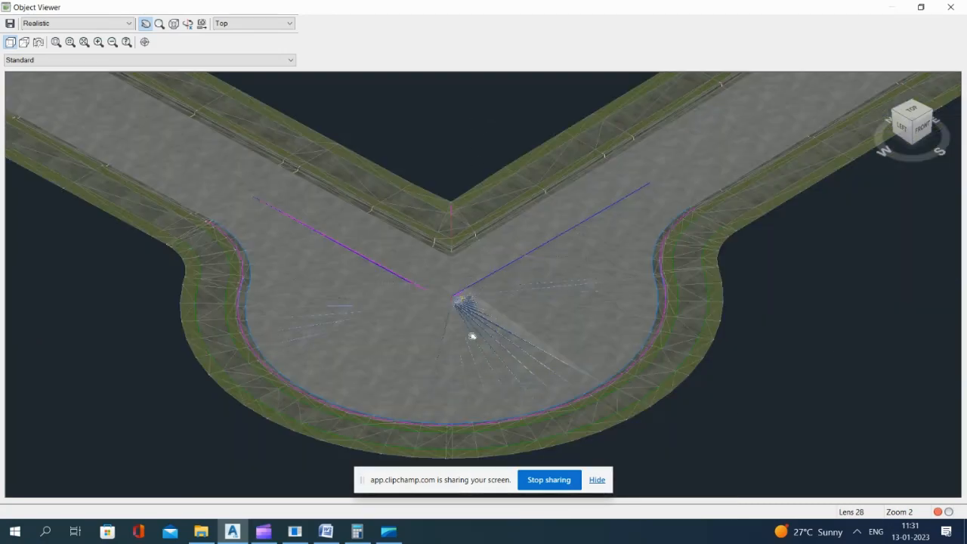
middle_drag(472, 336, 474, 250)
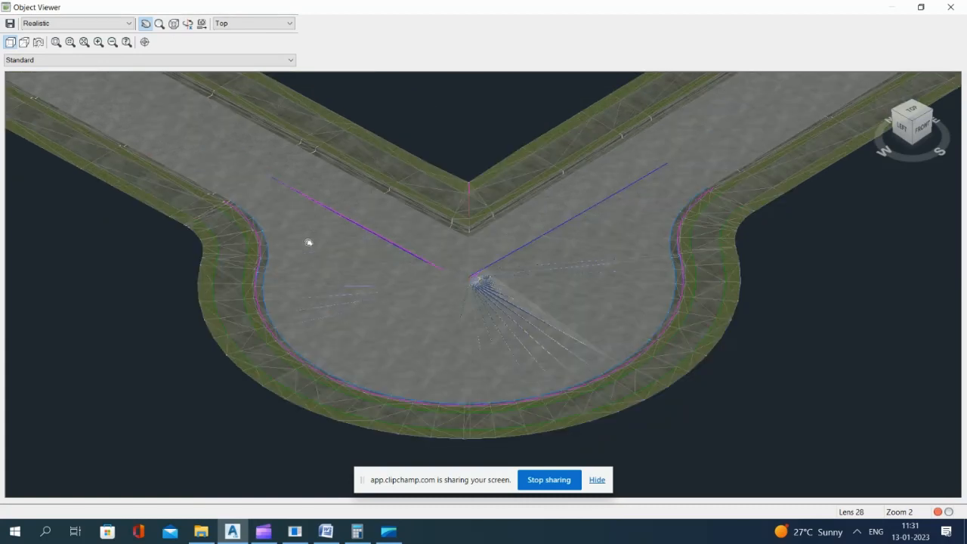
key(Escape)
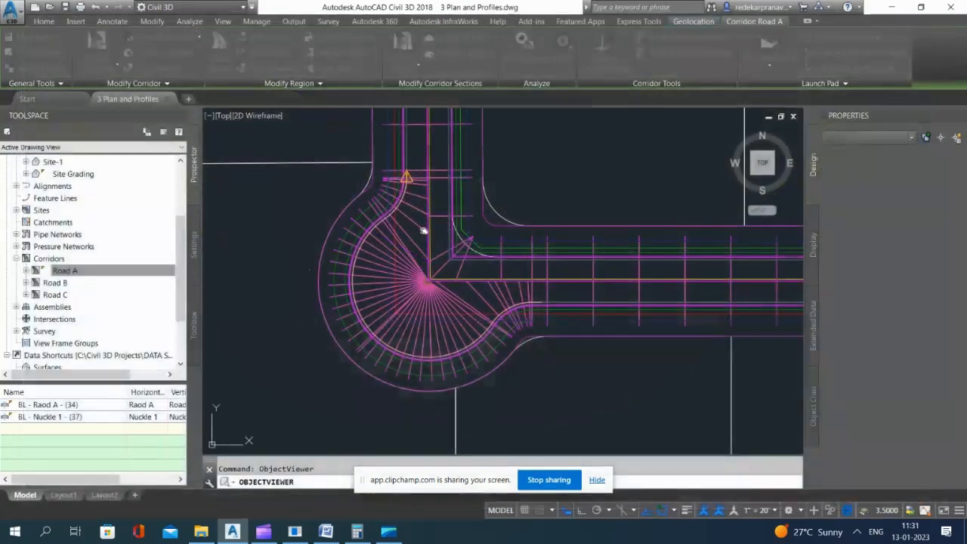
Step: Compare the finished knuckle with the second knuckle beside the detention pond in the plan view
scroll(420, 286, down, 15)
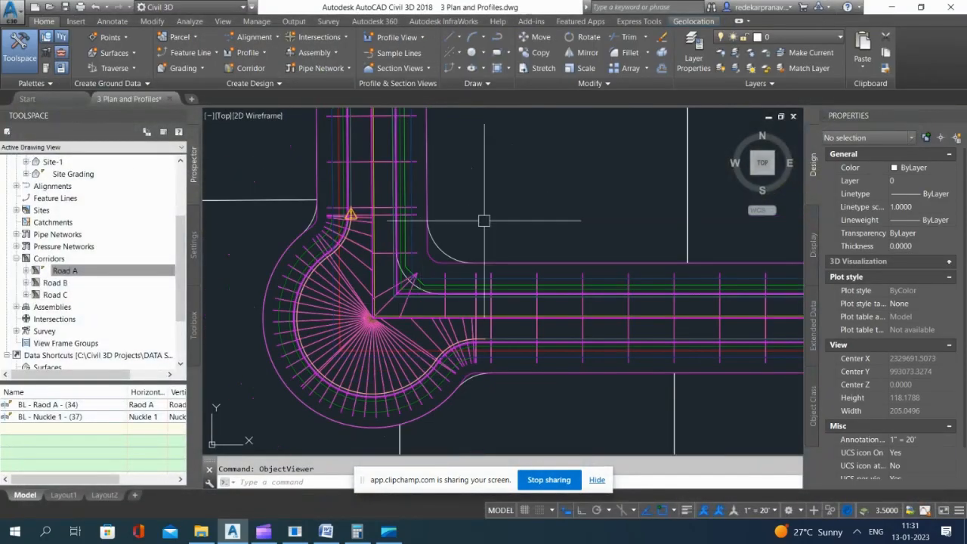
scroll(419, 285, up, 10)
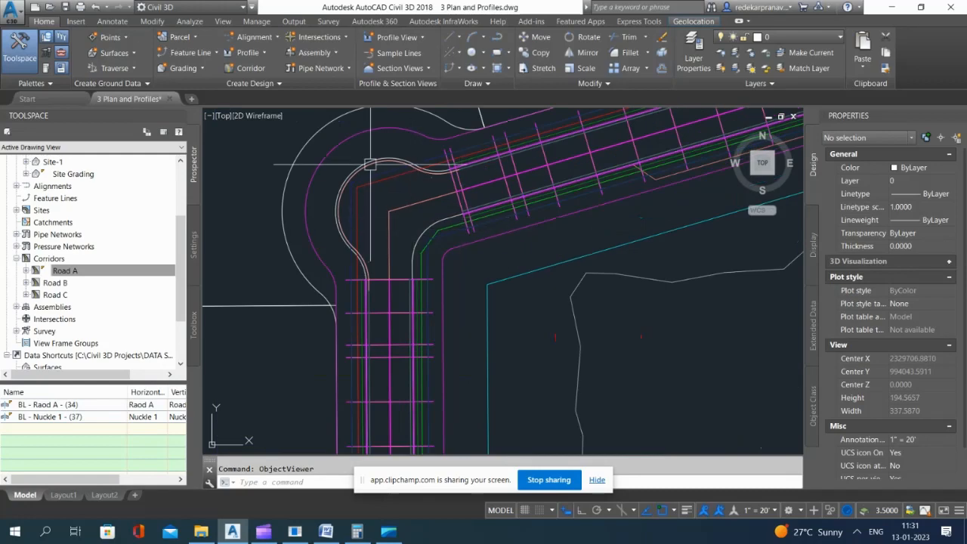
scroll(438, 285, down, 4)
scroll(438, 285, down, 4)
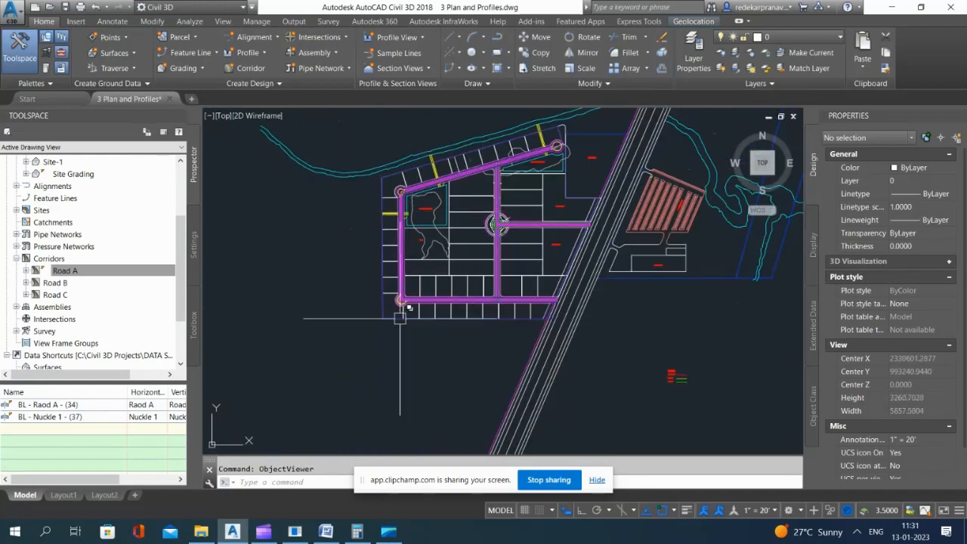
scroll(410, 273, up, 4)
scroll(411, 272, up, 4)
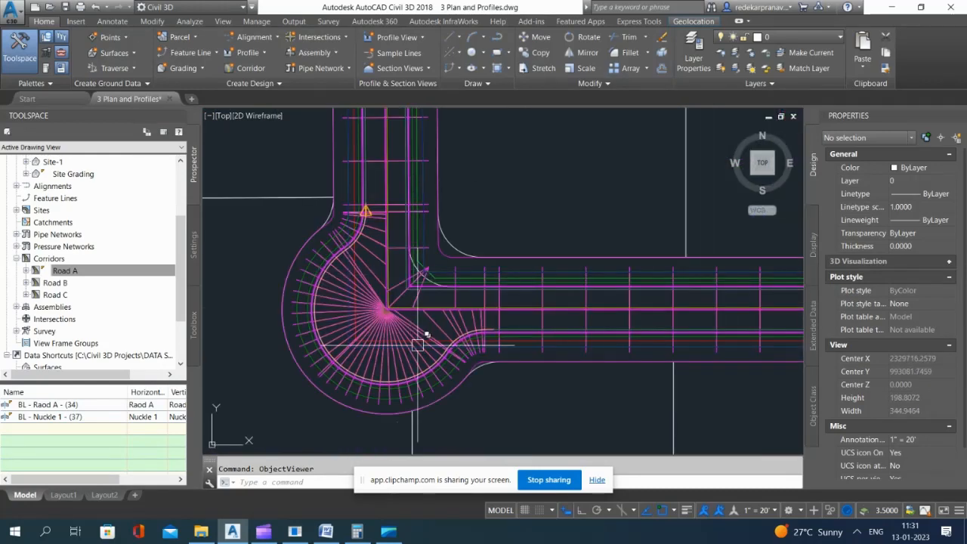
scroll(418, 345, down, 4)
scroll(432, 244, up, 4)
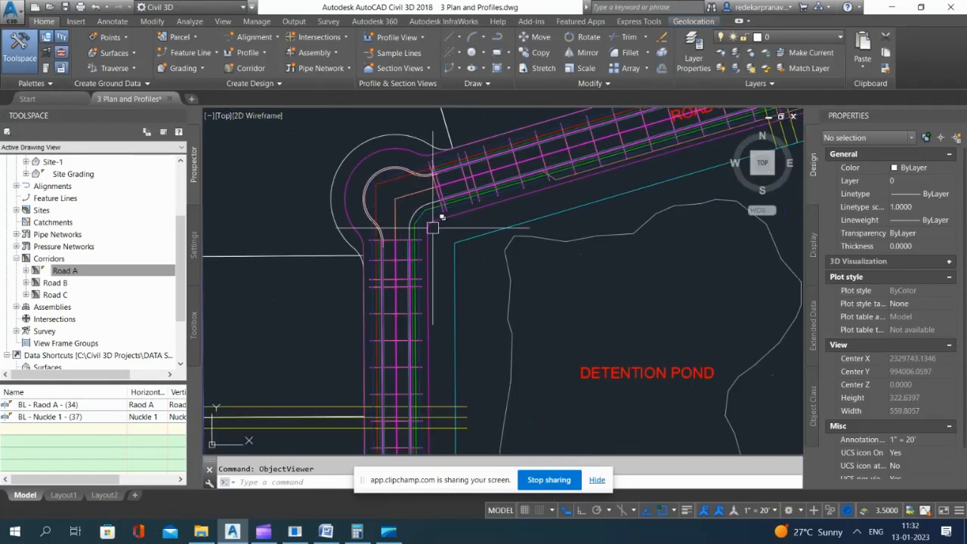
Step: Open the corridor properties of the Road A corridor for the bend beside the detention pond
scroll(401, 253, up, 2)
click(400, 252)
scroll(400, 252, down, 1)
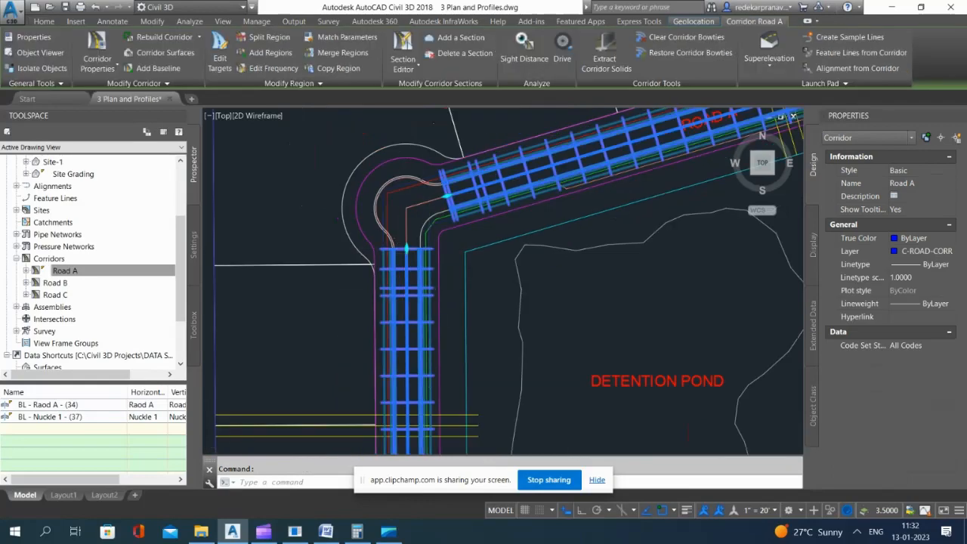
scroll(410, 245, down, 4)
scroll(386, 244, up, 2)
click(97, 50)
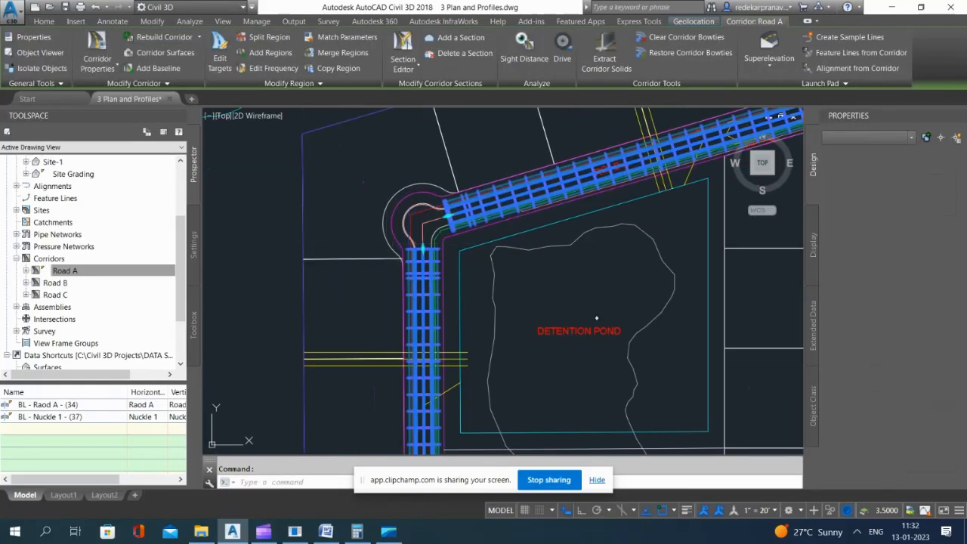
drag(634, 138, 654, 134)
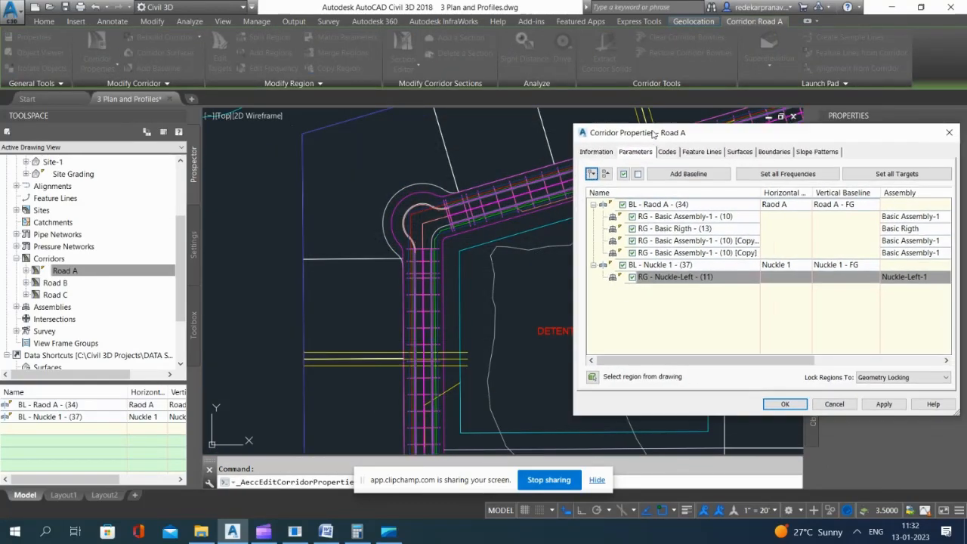
Step: Insert a region with the Basic Rigth assembly after the copied Basic Assembly-1 region that ends at the second knuckle, and apply it
click(675, 229)
click(677, 240)
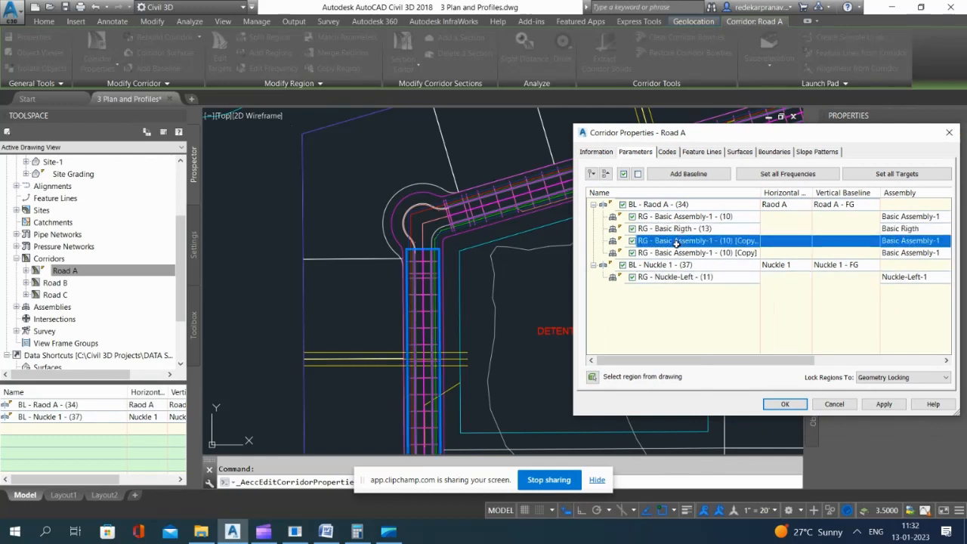
right_click(677, 241)
click(726, 287)
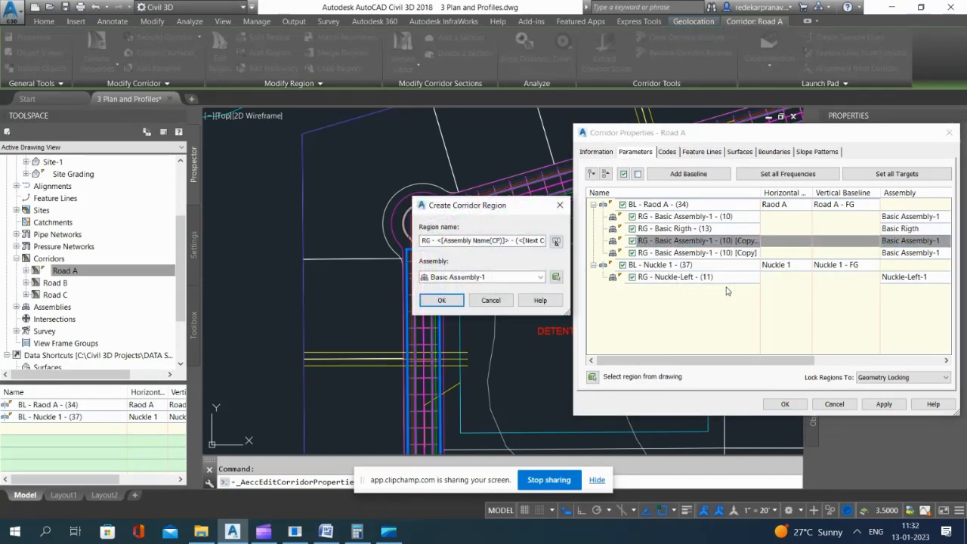
click(502, 278)
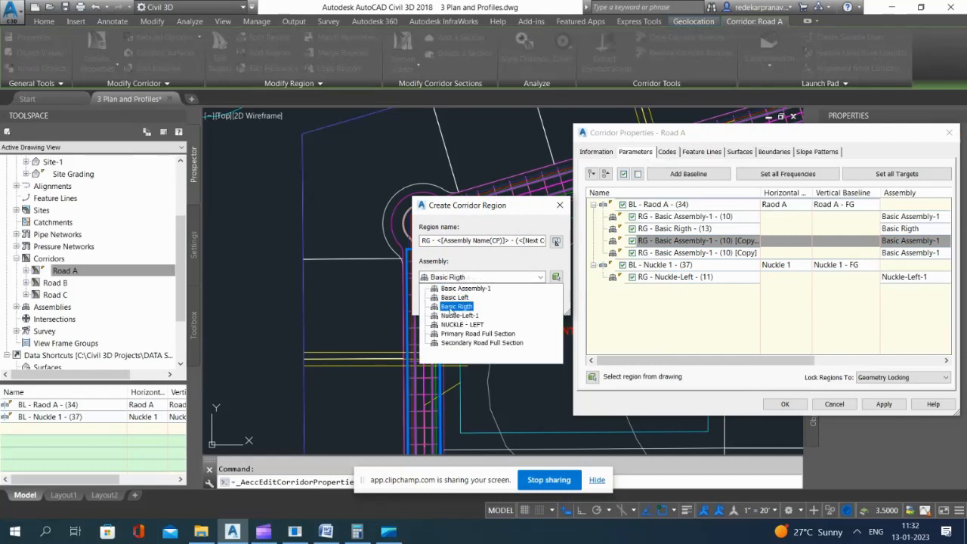
click(451, 307)
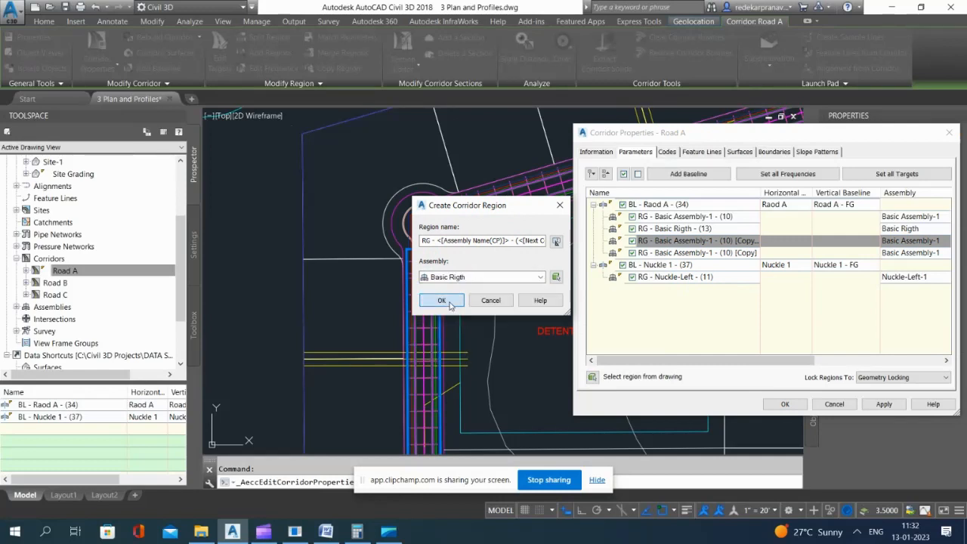
click(443, 300)
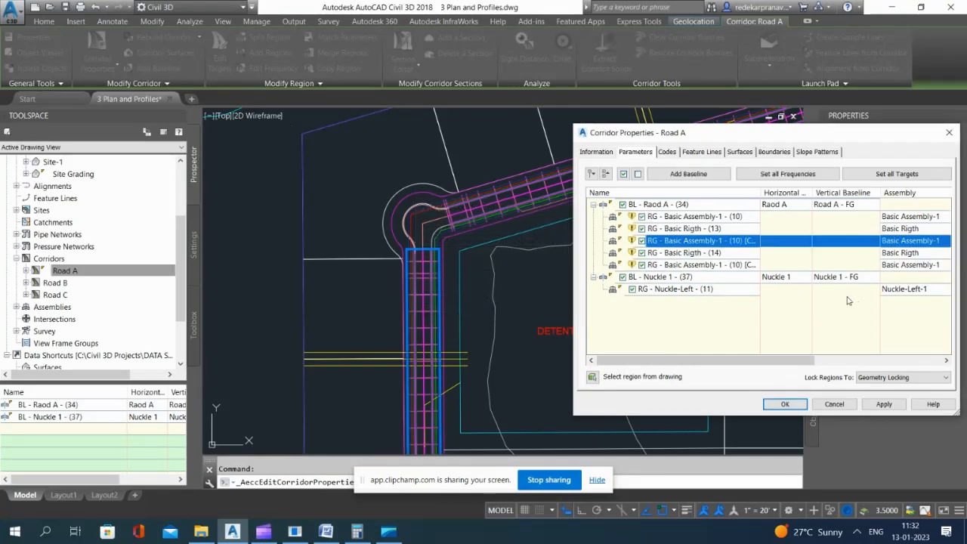
click(885, 406)
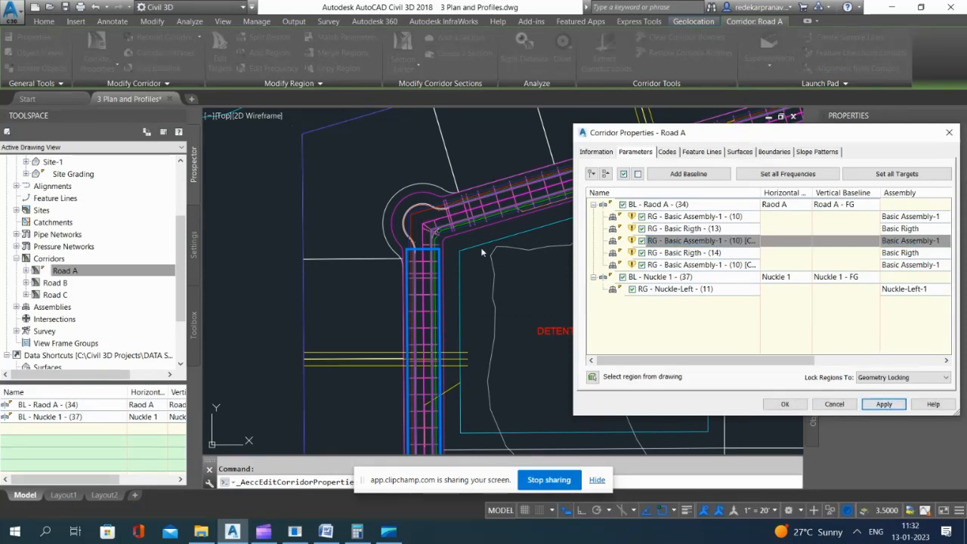
Step: Add a corridor baseline using the Nuckle 2 alignment, picked from the curb curve of the second knuckle
click(689, 175)
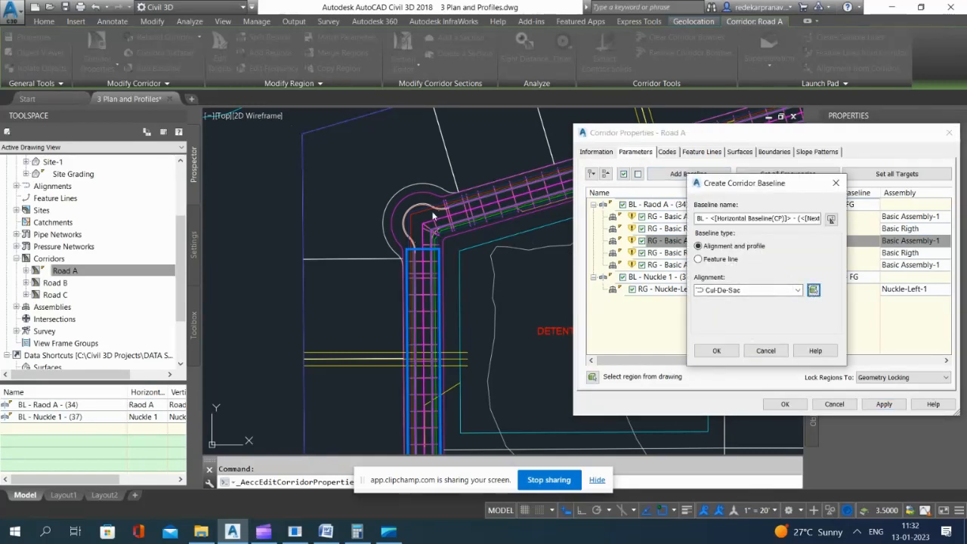
click(813, 289)
scroll(418, 206, up, 5)
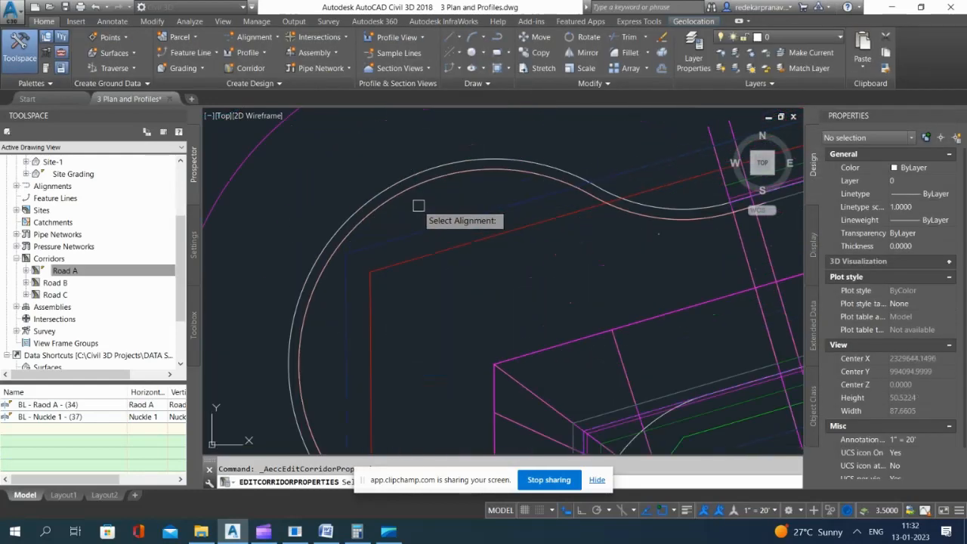
click(409, 191)
click(467, 239)
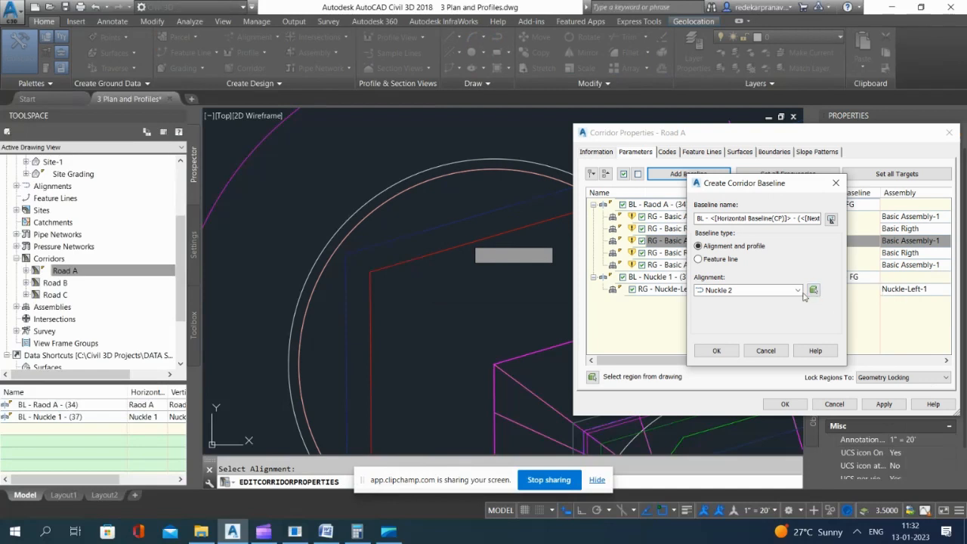
click(765, 292)
click(766, 291)
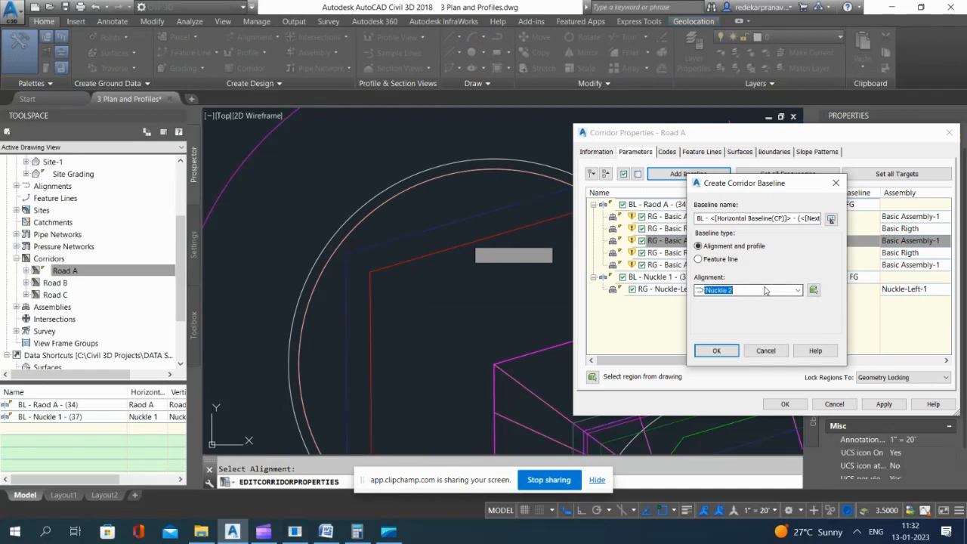
click(714, 352)
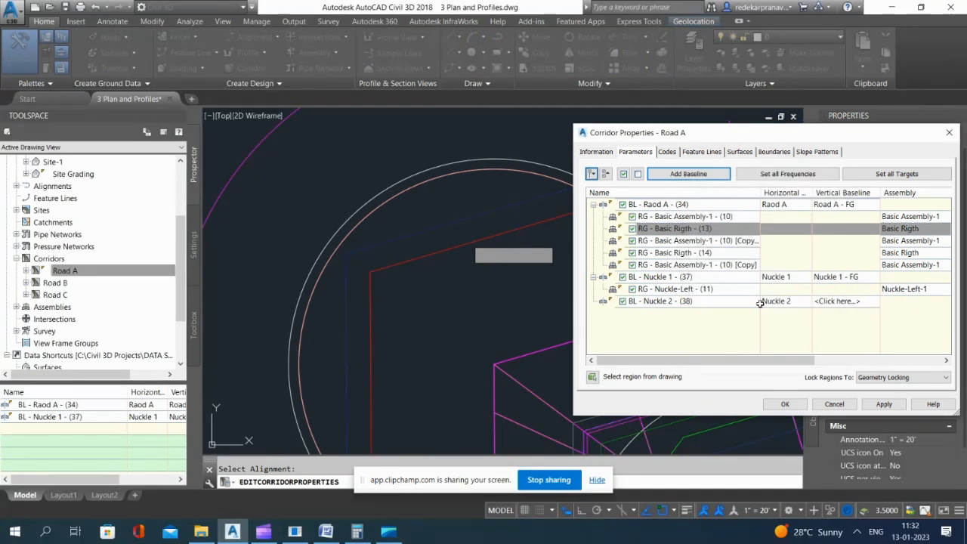
Step: Assign the Nuckle 2 - FG profile to the Nuckle 2 baseline, keeping its Nuckle 2 alignment
click(668, 303)
click(843, 300)
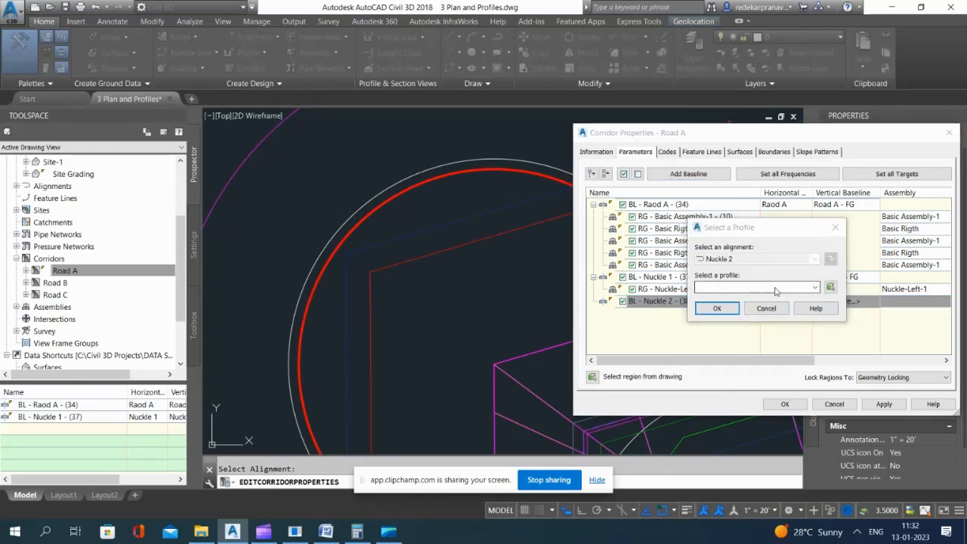
click(775, 291)
click(717, 307)
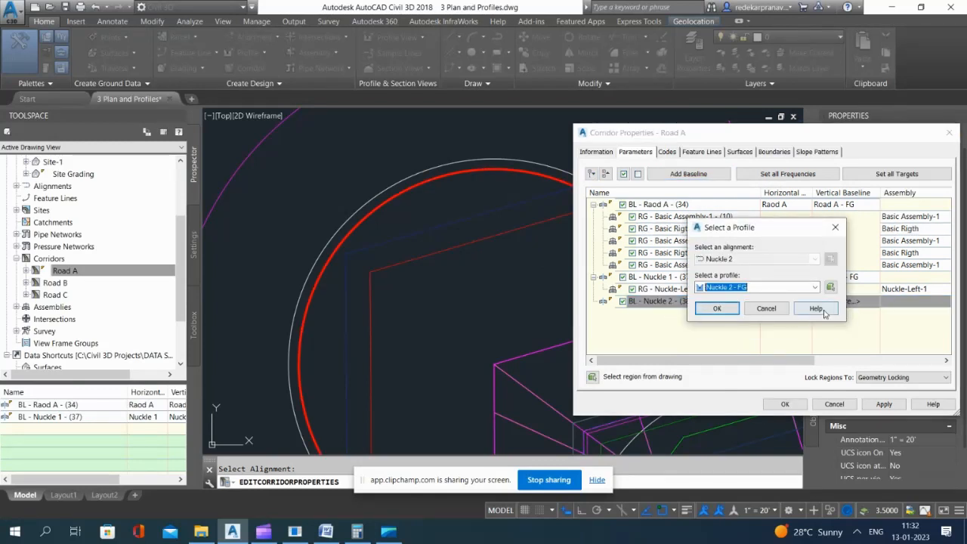
click(717, 308)
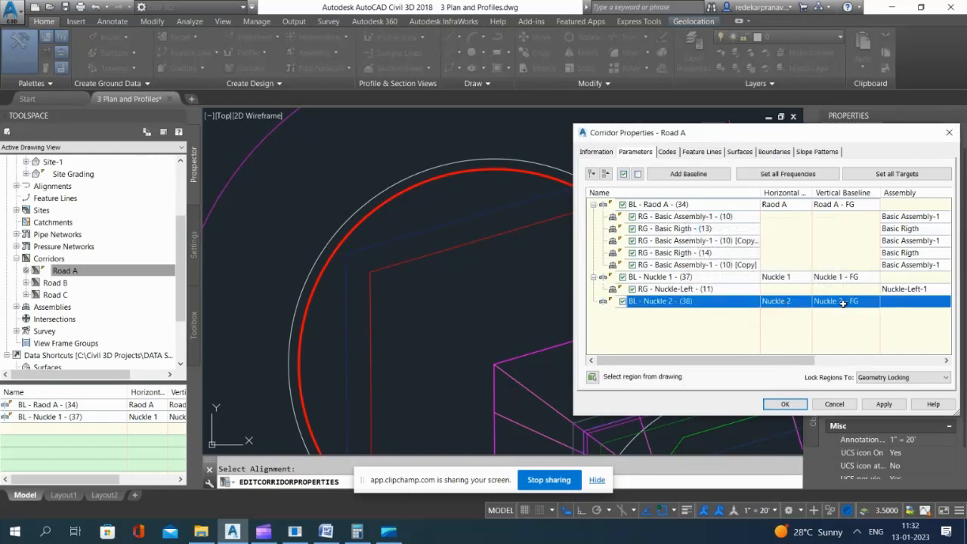
click(788, 302)
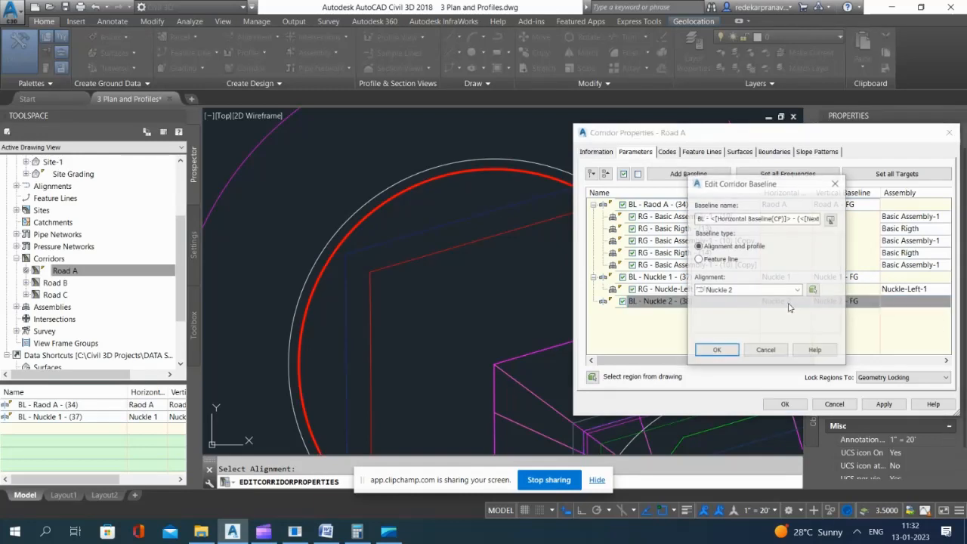
click(716, 351)
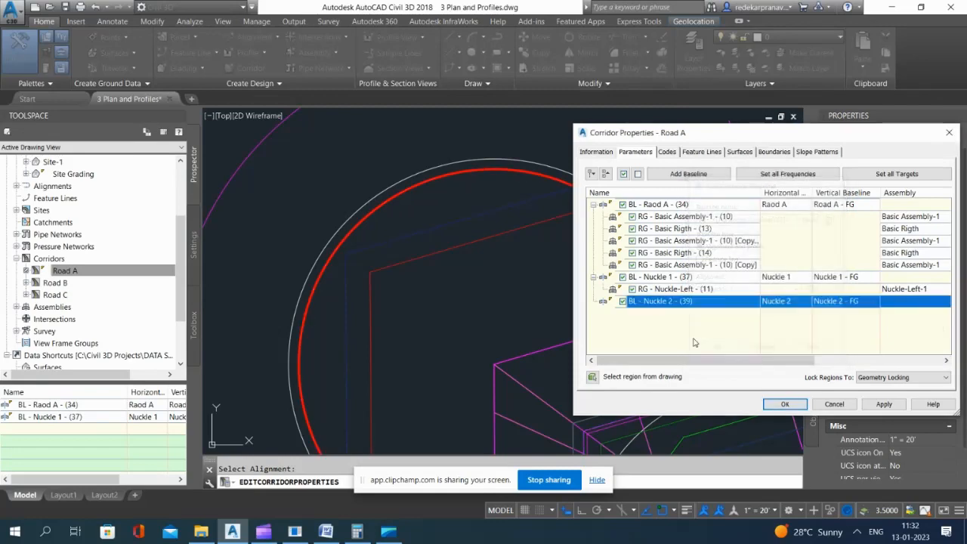
Step: Add a region with Basic Assembly-1 to the Nuckle 2 baseline and expand the baseline
right_click(659, 303)
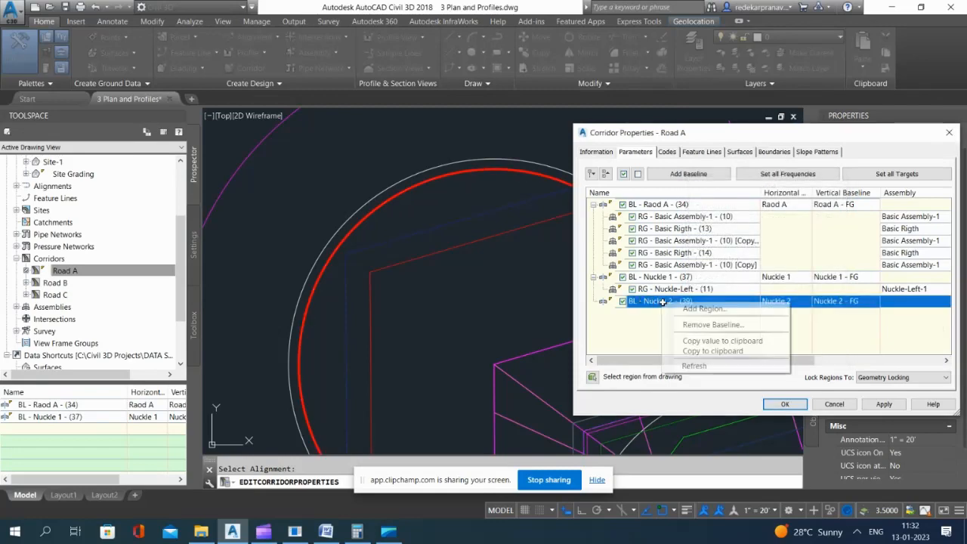
click(704, 309)
click(439, 299)
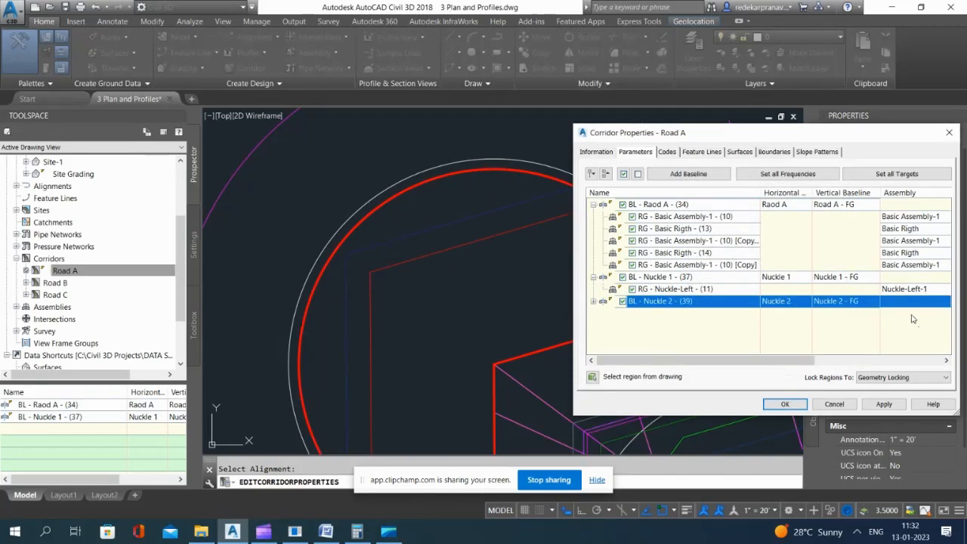
click(593, 302)
Step: Change the Nuckle 2 region's assembly to Nuckle-Left-1, then apply and accept the corridor properties
click(926, 313)
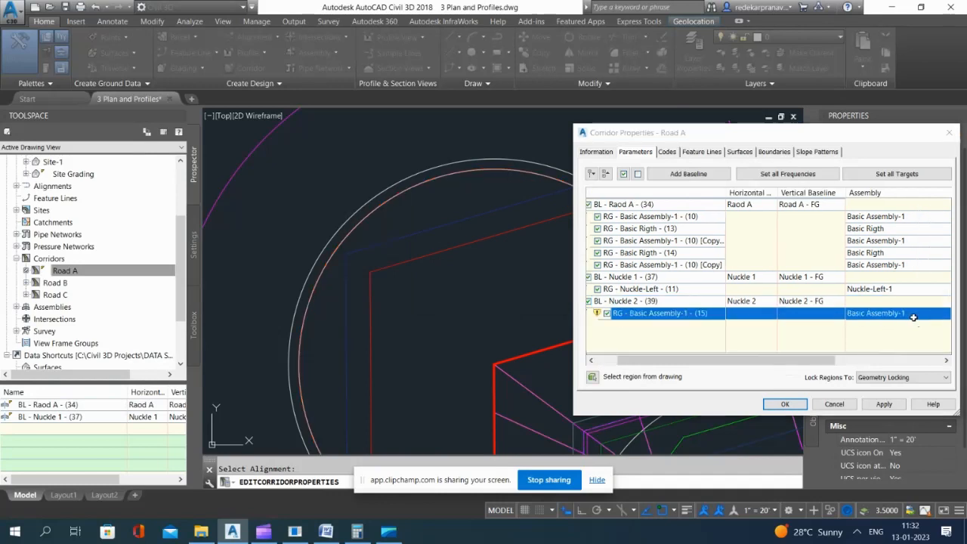
click(926, 312)
click(508, 278)
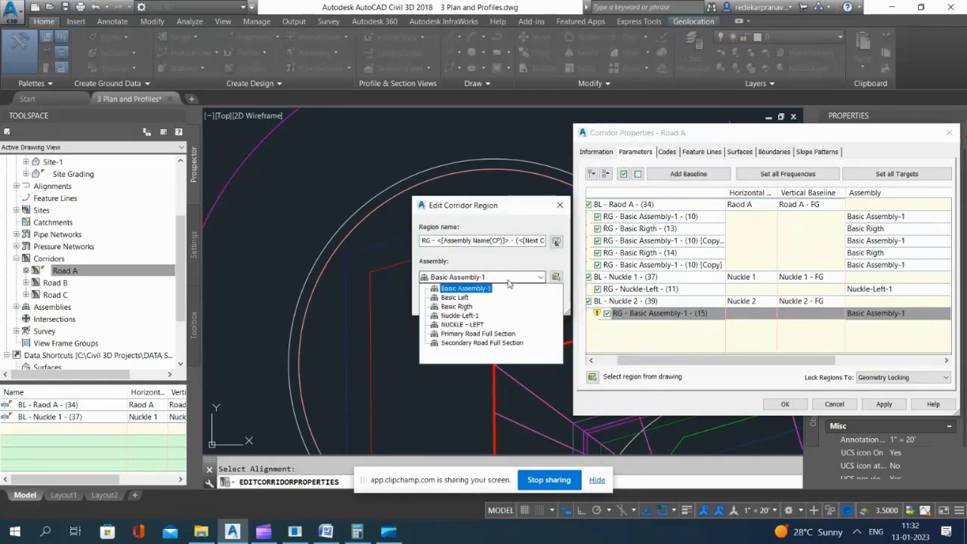
click(460, 315)
click(439, 299)
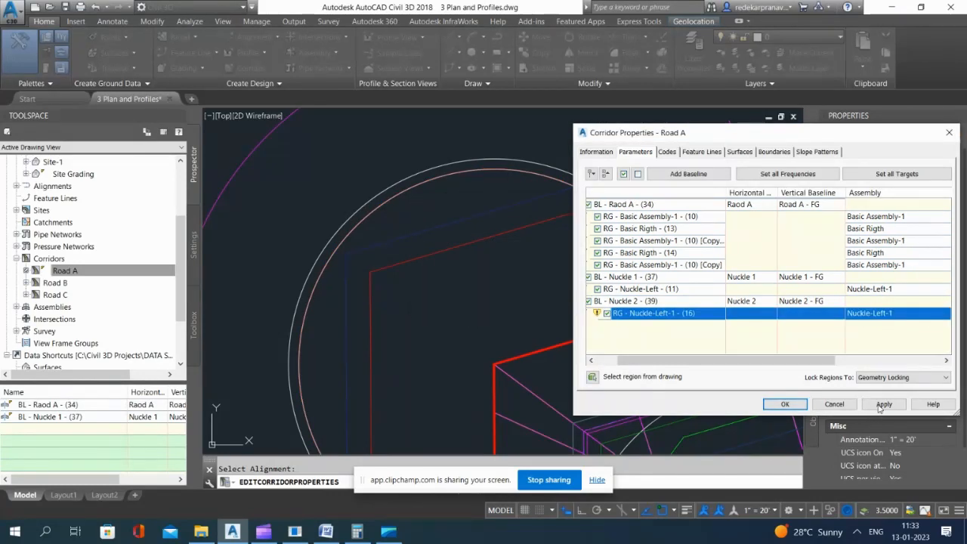
click(884, 404)
click(778, 407)
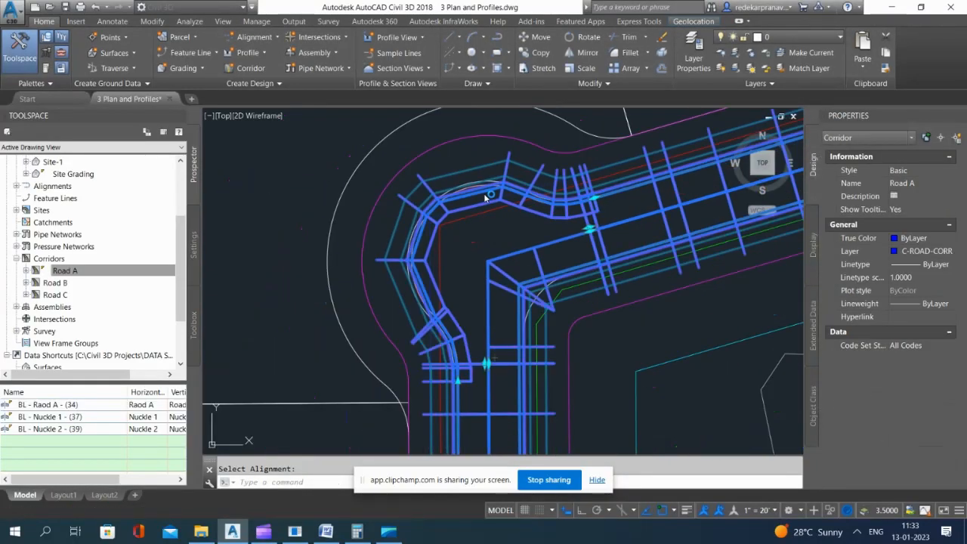
Step: Set the Left Lane width target of the Nuckle 2 region to the Raod A alignment, leaving the surface target at none
click(408, 204)
click(246, 205)
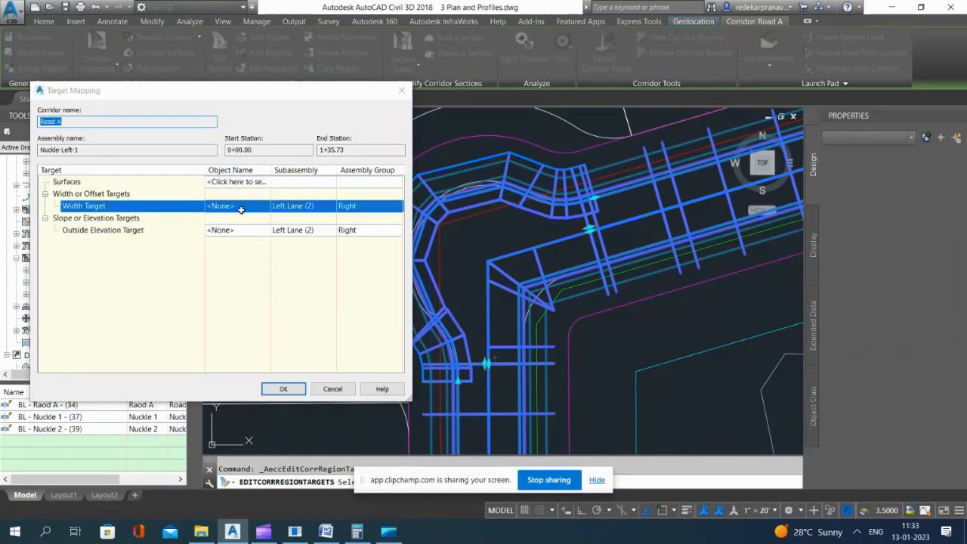
scroll(615, 262, down, 1)
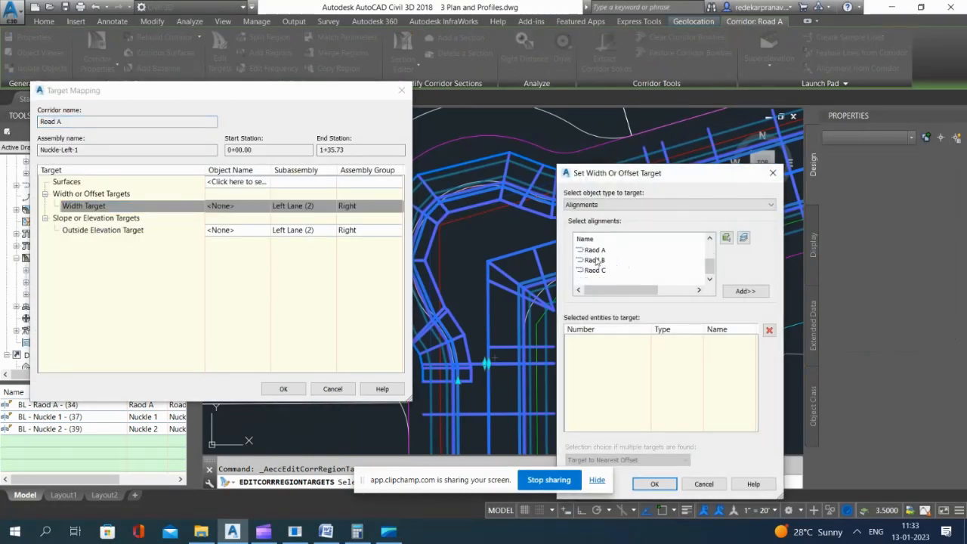
click(594, 250)
click(745, 291)
click(655, 483)
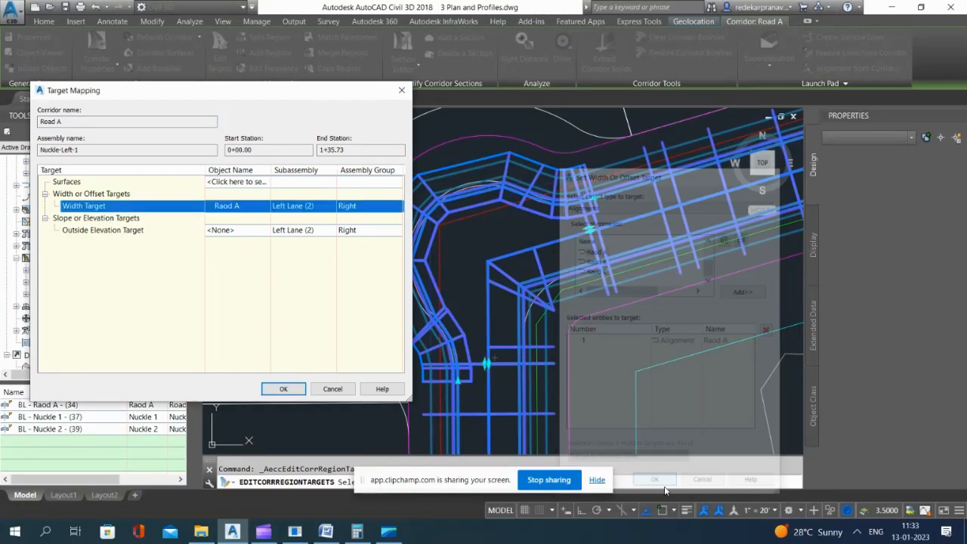
click(230, 181)
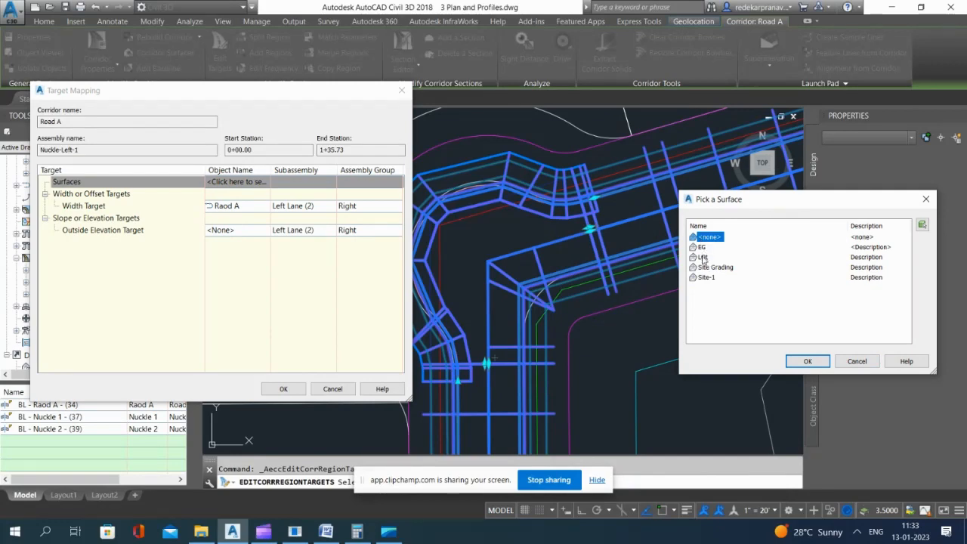
click(808, 362)
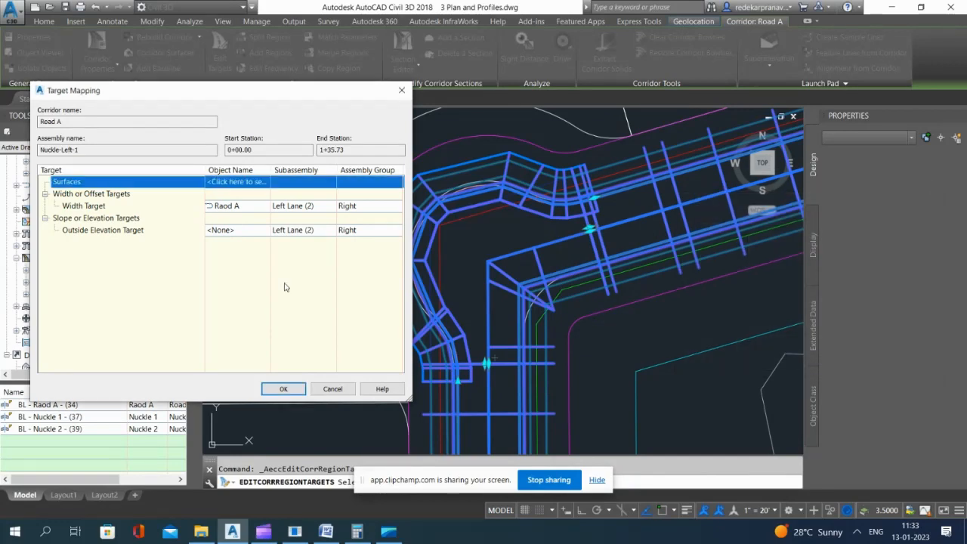
click(283, 390)
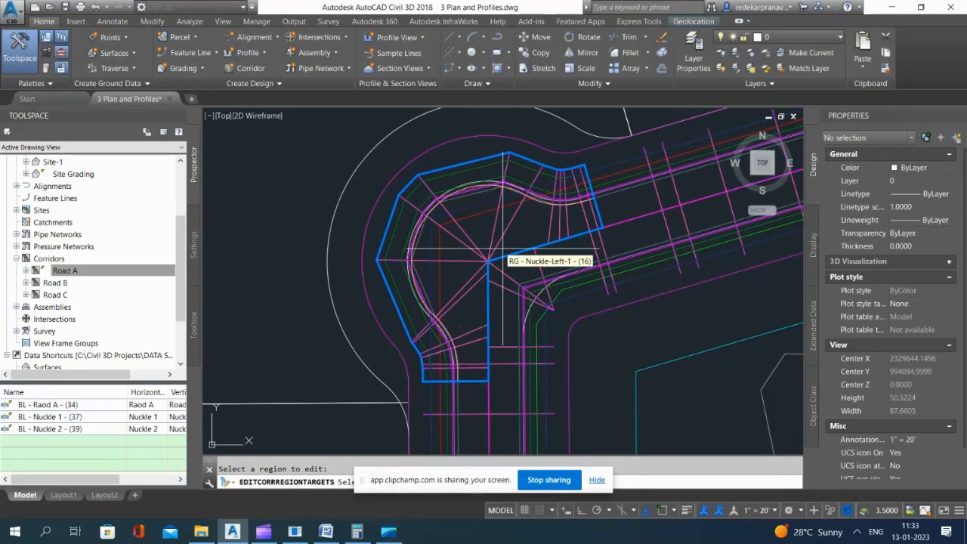
click(435, 246)
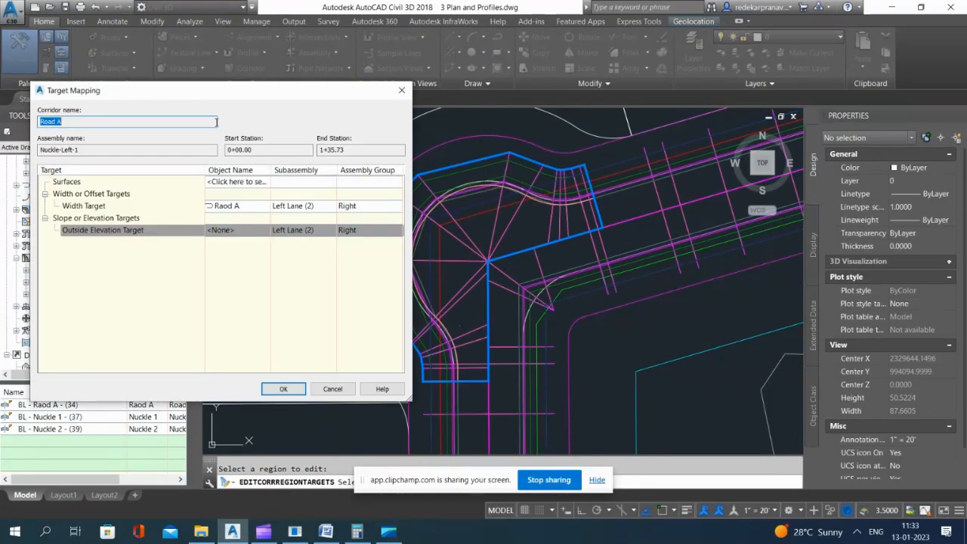
click(401, 90)
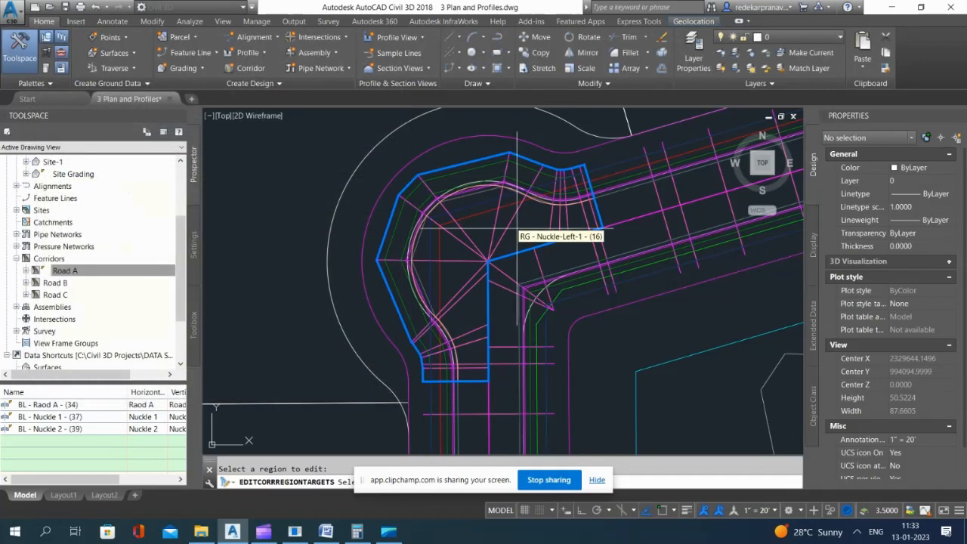
key(Escape)
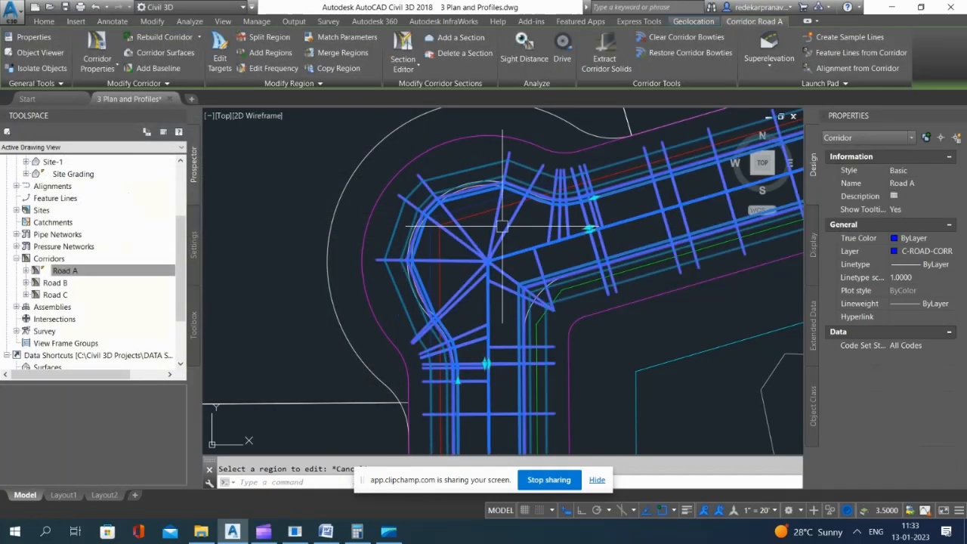
Step: Set the Nuckle 2 region's assembly frequency to 5' along tangents and its curve increment to 5'
click(269, 68)
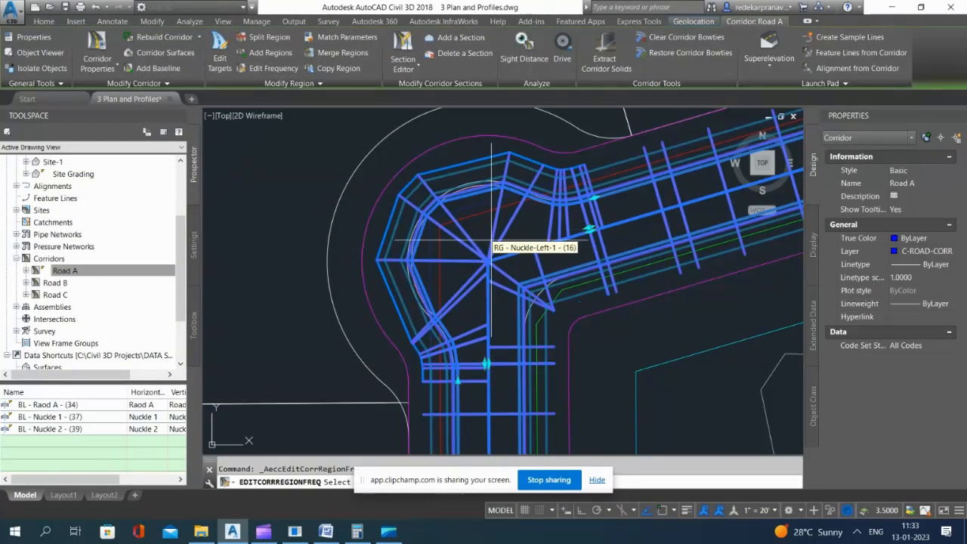
click(305, 94)
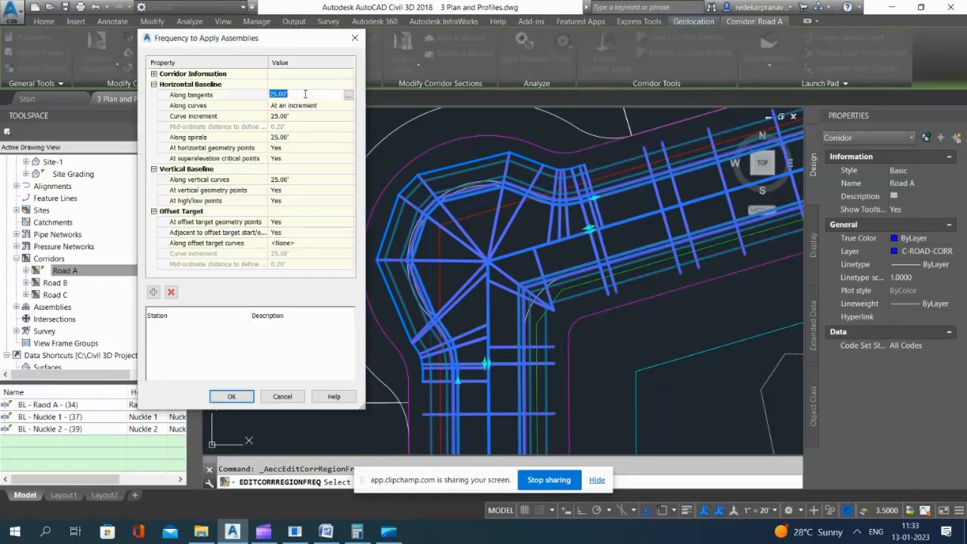
text(5)
key(Return)
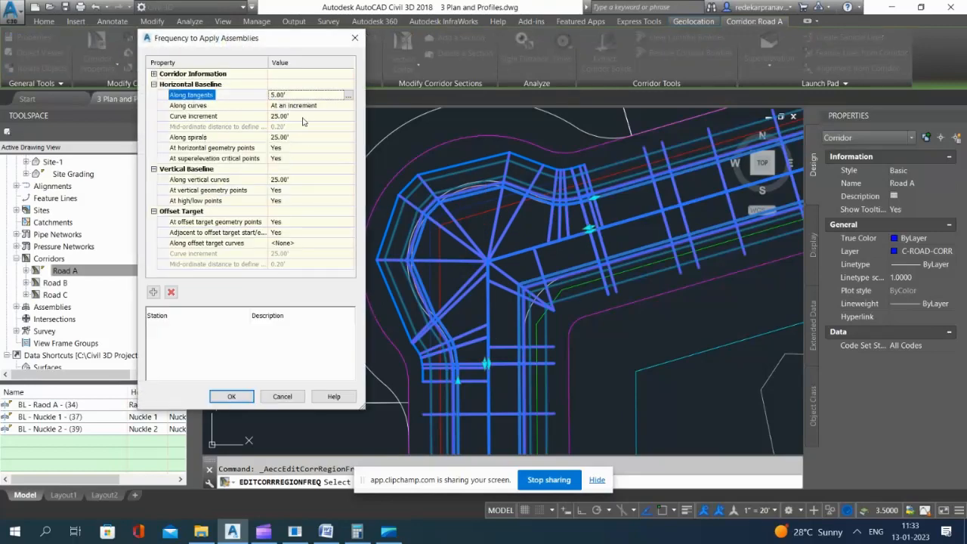
click(303, 117)
text(5)
key(Return)
Step: Set the region's frequency along spirals and vertical curves to 5', accept it, and save the drawing
click(293, 137)
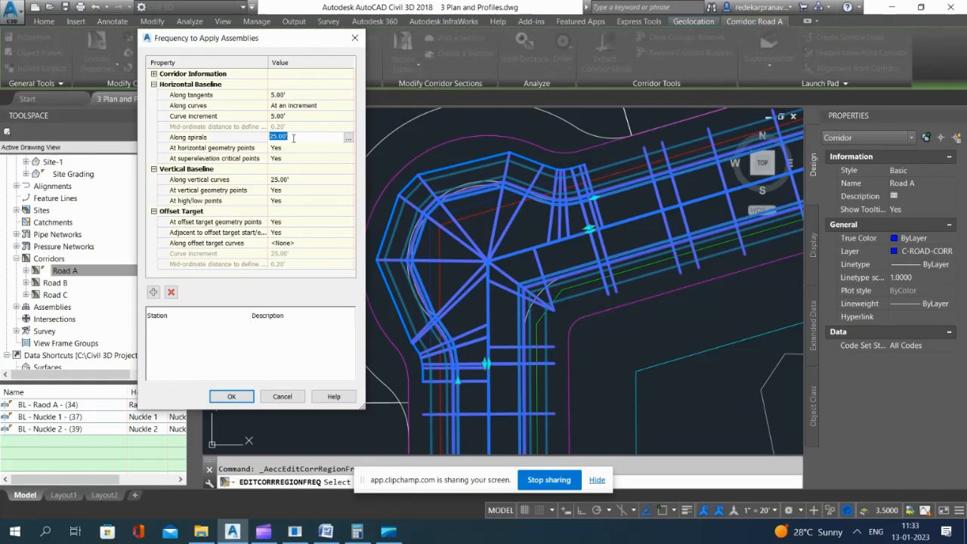
text(5)
key(Return)
click(297, 180)
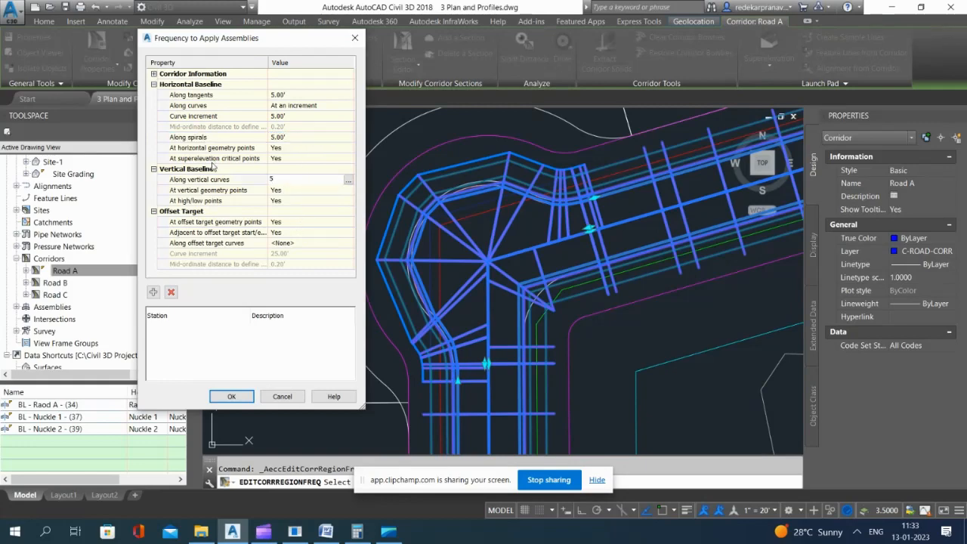
click(231, 396)
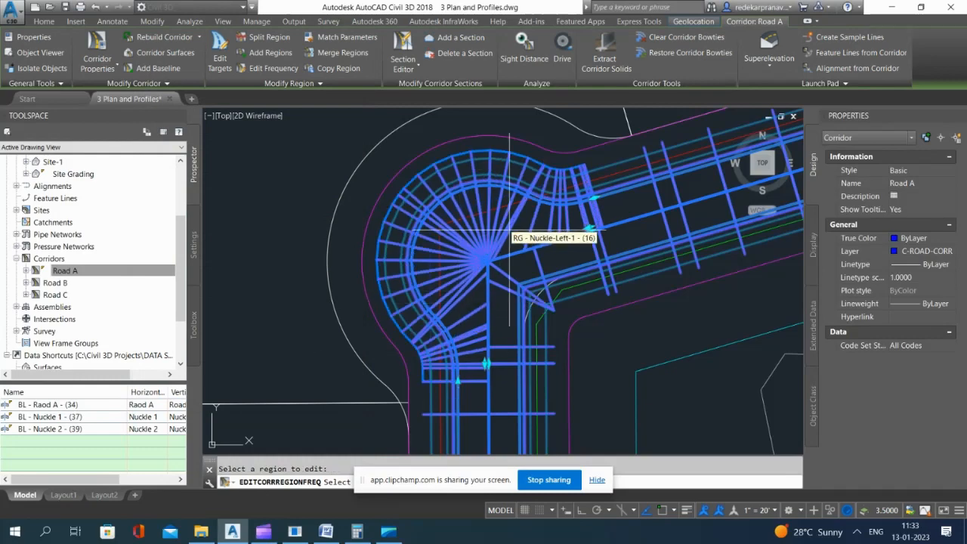
key(Escape)
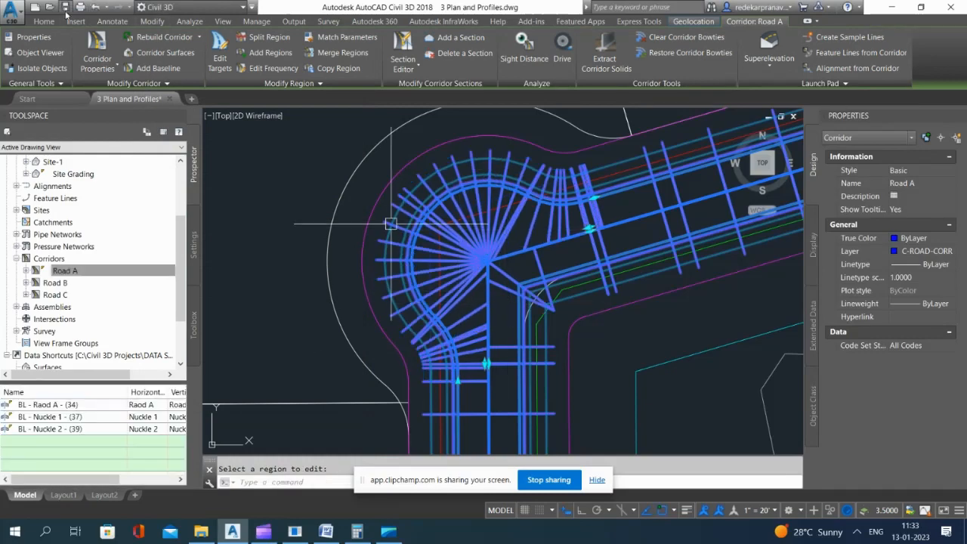
key(ctrl+s)
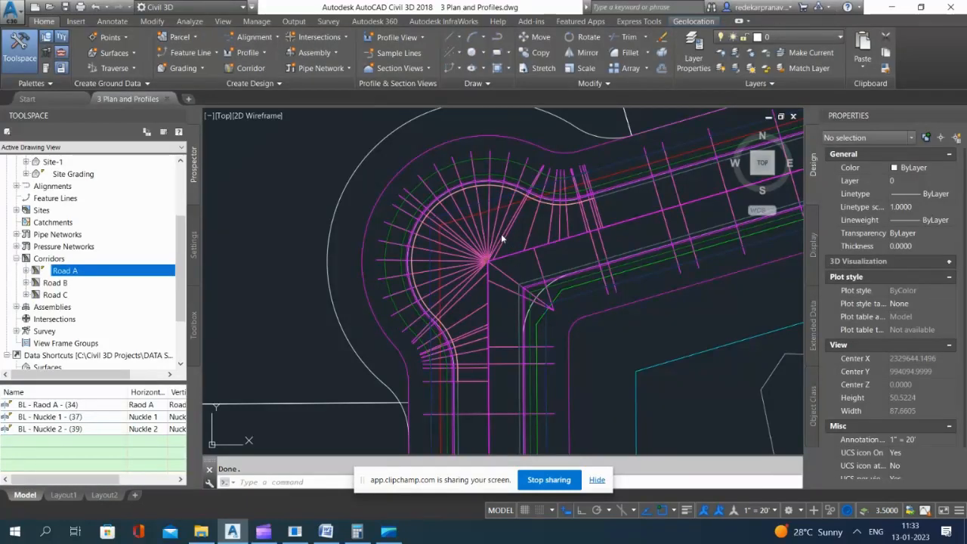
Step: Open the Road A corridor in the Object Viewer
click(498, 241)
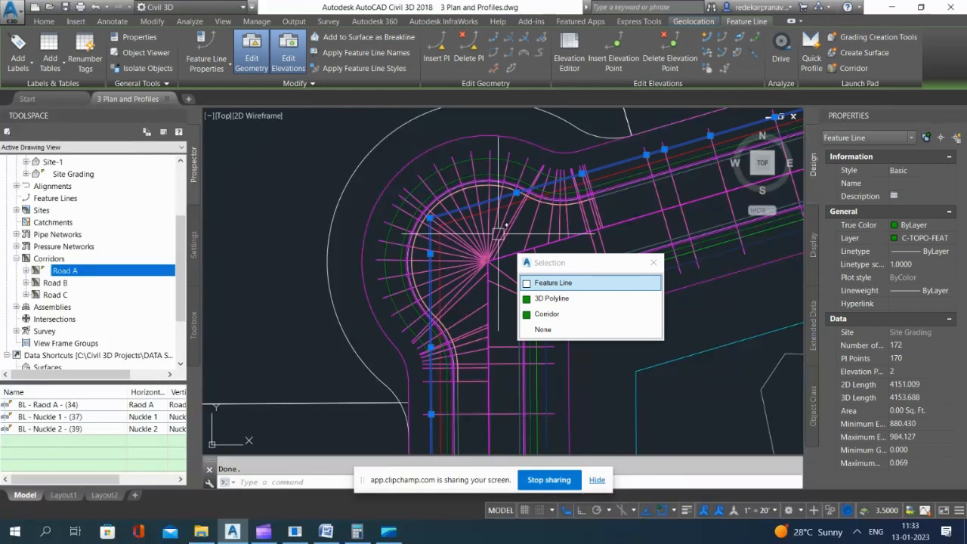
key(Escape)
click(506, 235)
right_click(562, 357)
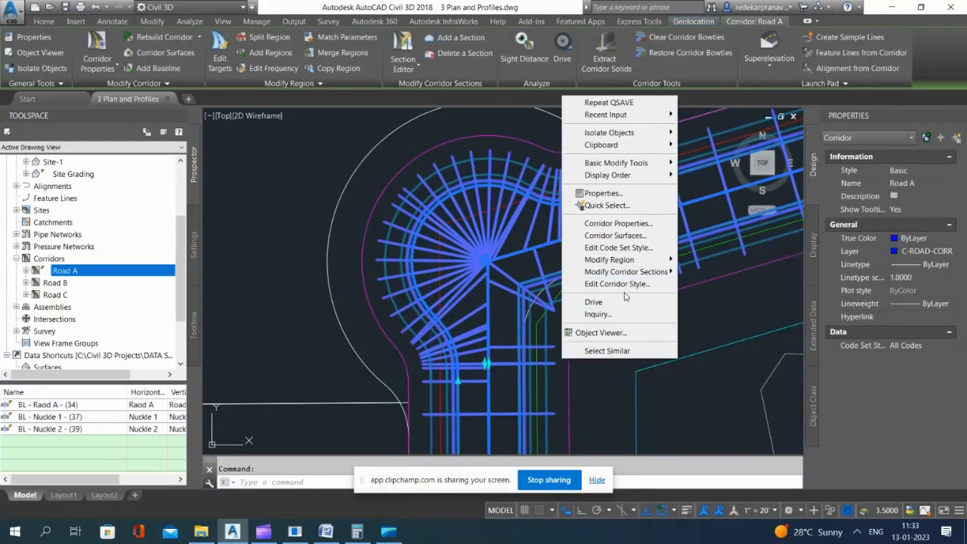
click(624, 333)
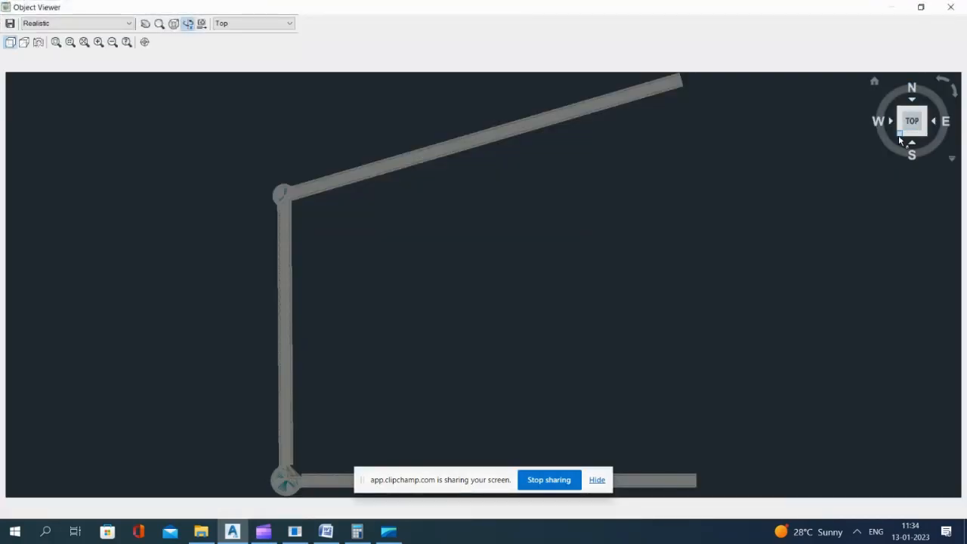
Step: Examine the shaded corridor from the southwest isometric view, especially the second knuckle, and close the Object Viewer
click(899, 133)
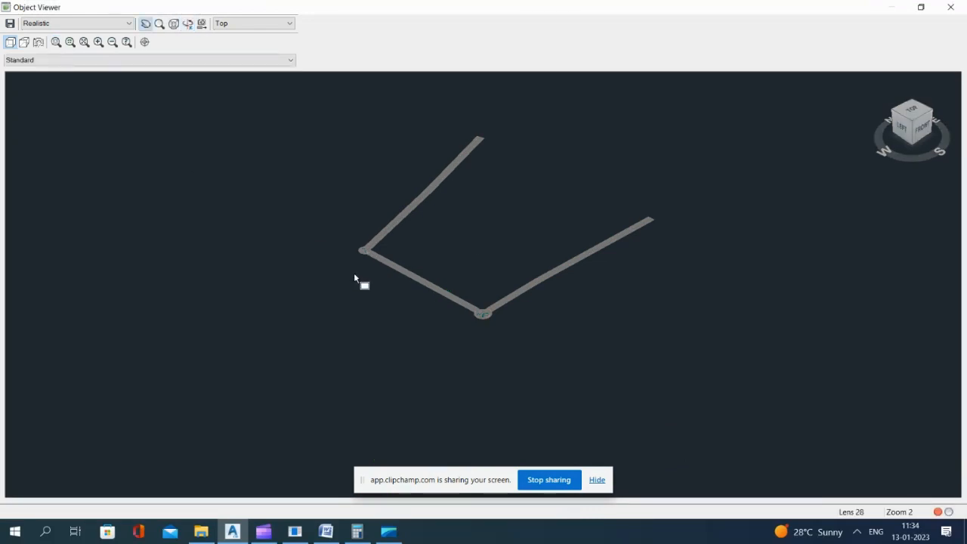
drag(373, 261, 374, 259)
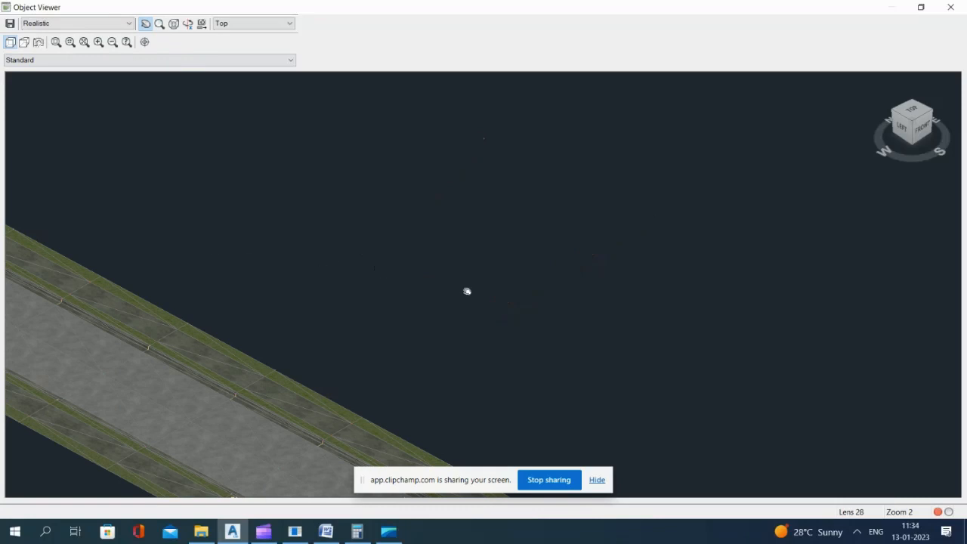
drag(476, 202, 494, 216)
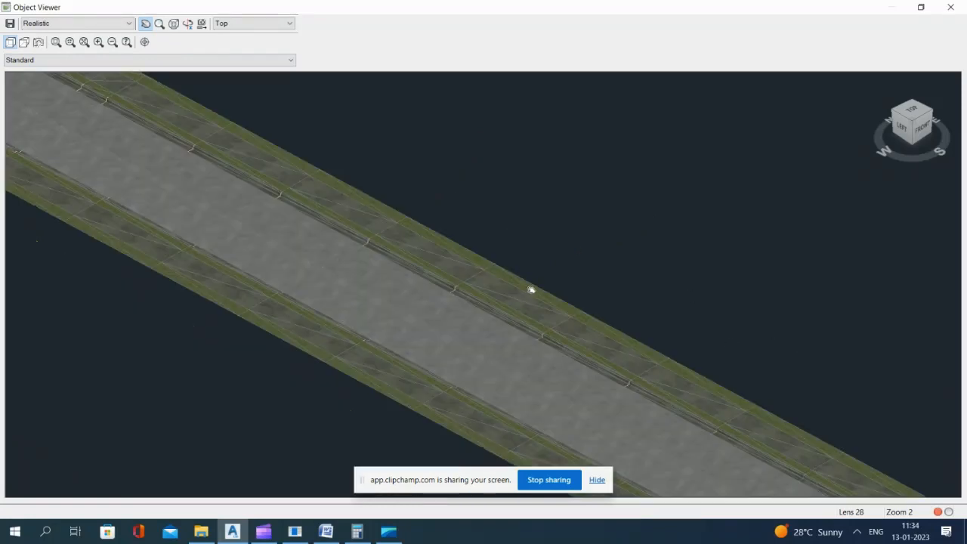
scroll(559, 297, down, 10)
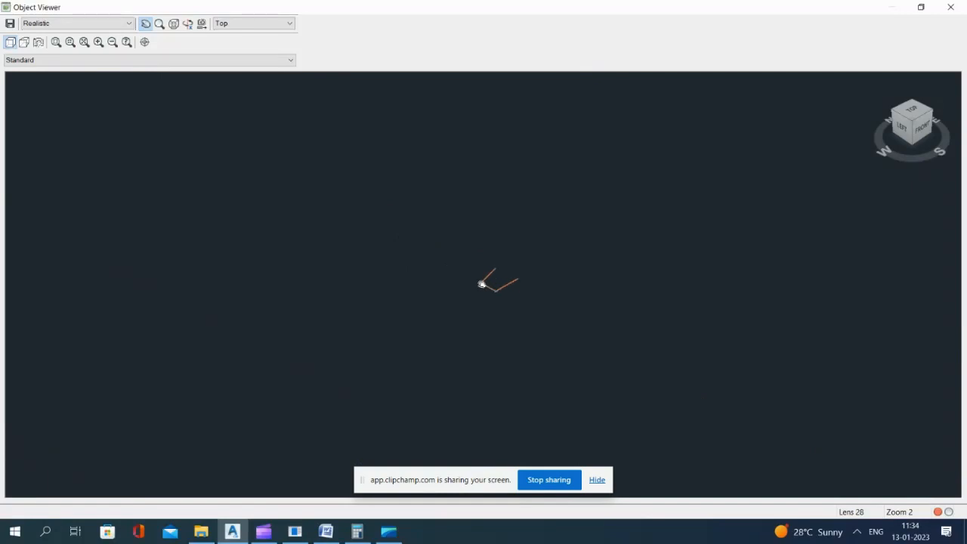
scroll(482, 284, up, 10)
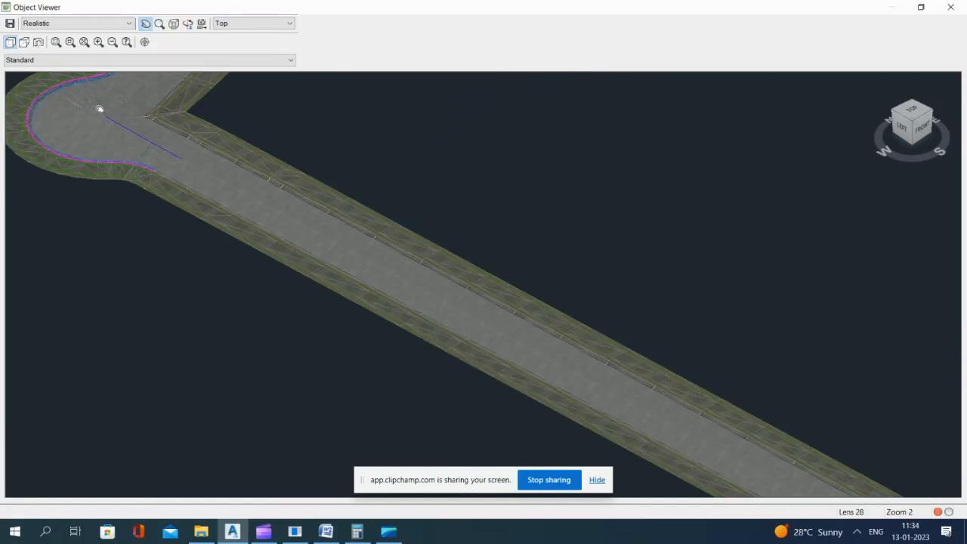
drag(184, 176, 302, 210)
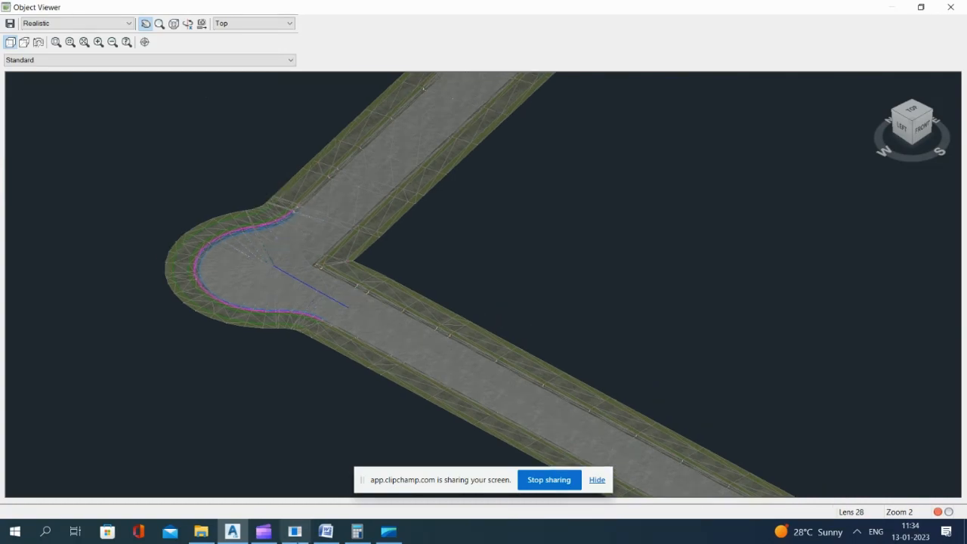
click(264, 534)
click(267, 537)
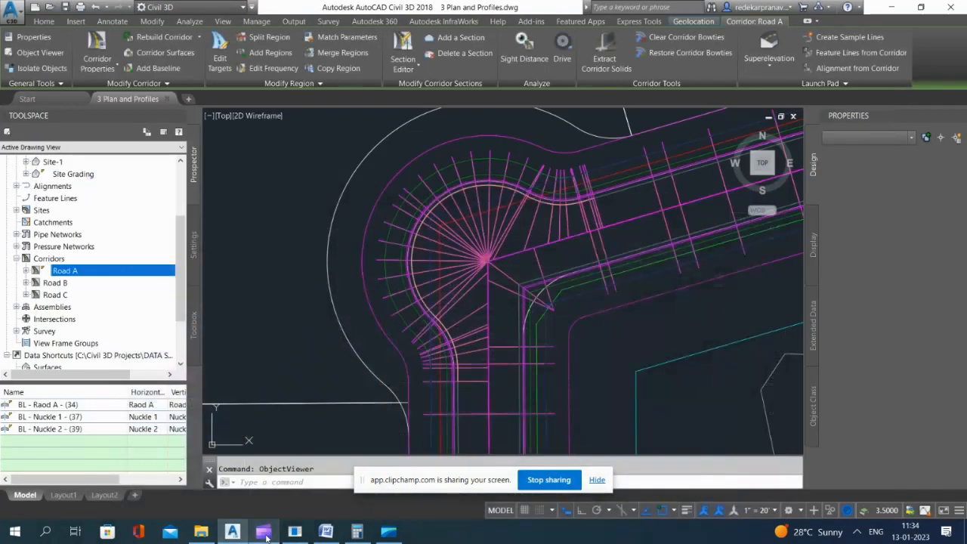
click(267, 537)
click(267, 537)
key(Escape)
Step: Add a baseline to the Road A corridor that follows the Cul-De-Sac alignment
scroll(533, 197, down, 15)
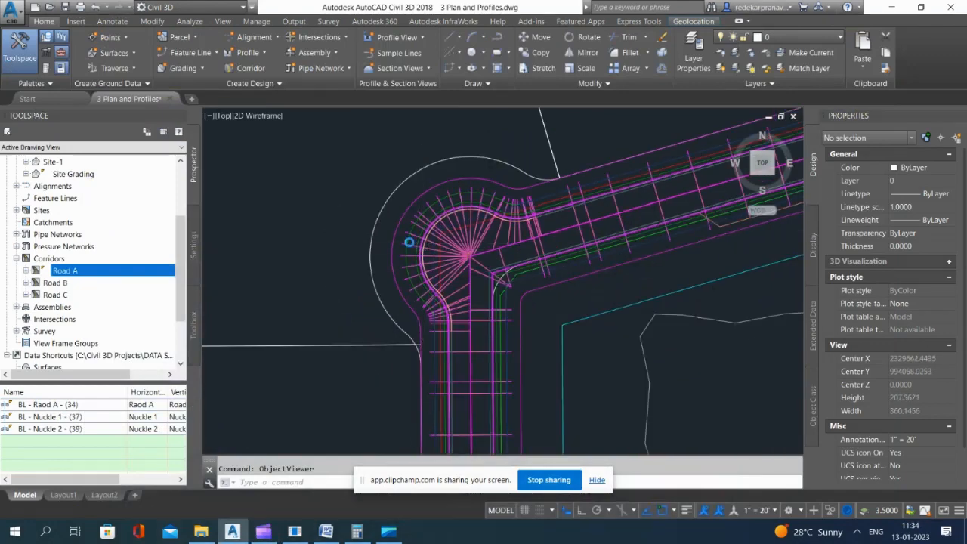
scroll(533, 220, up, 11)
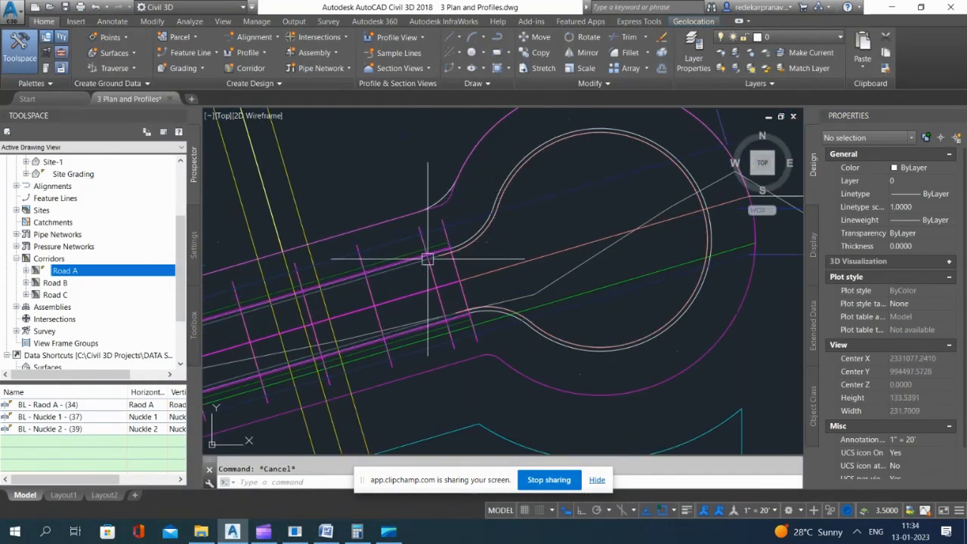
click(423, 281)
scroll(397, 189, down, 7)
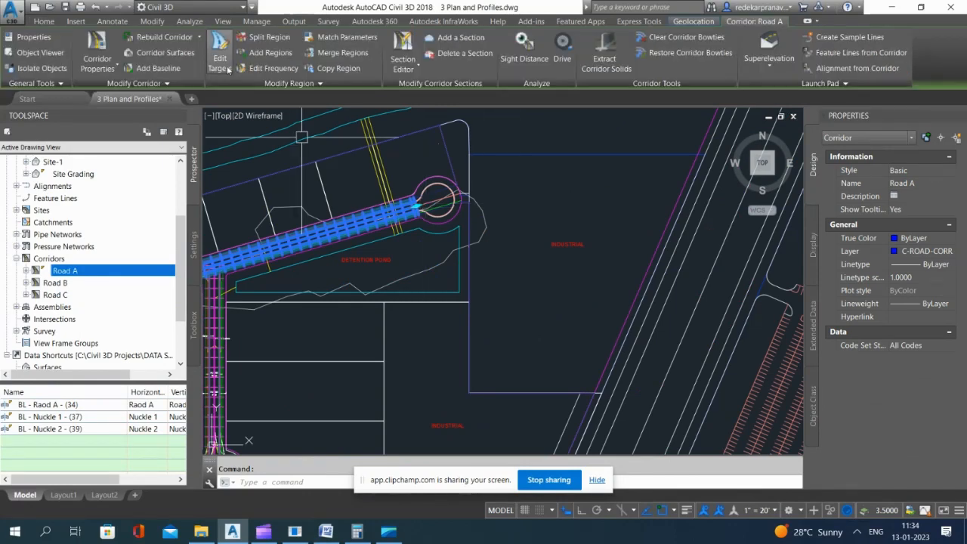
click(97, 59)
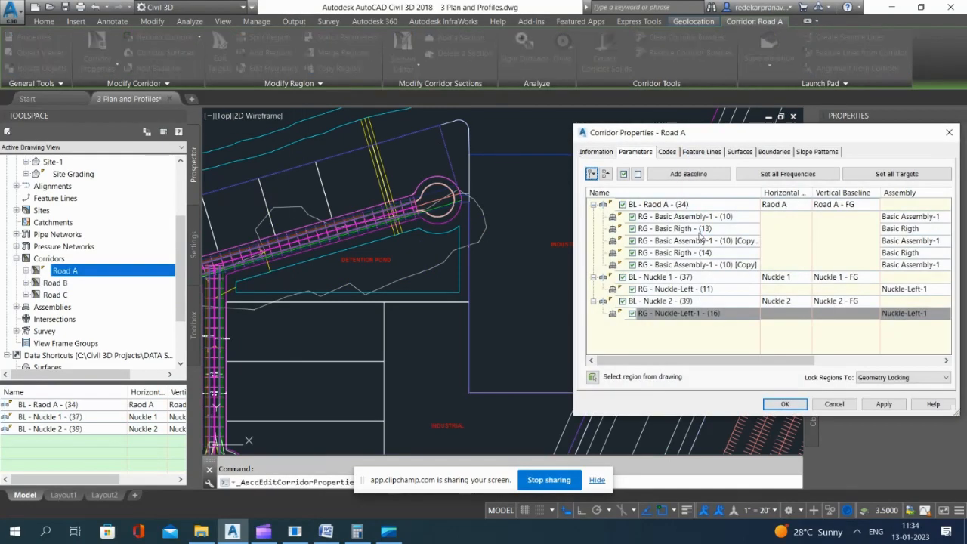
click(688, 174)
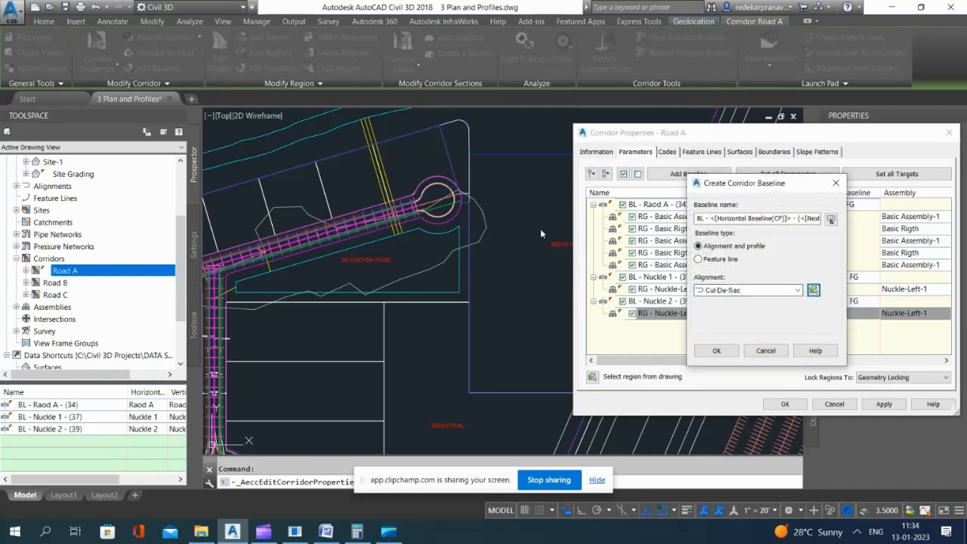
click(813, 290)
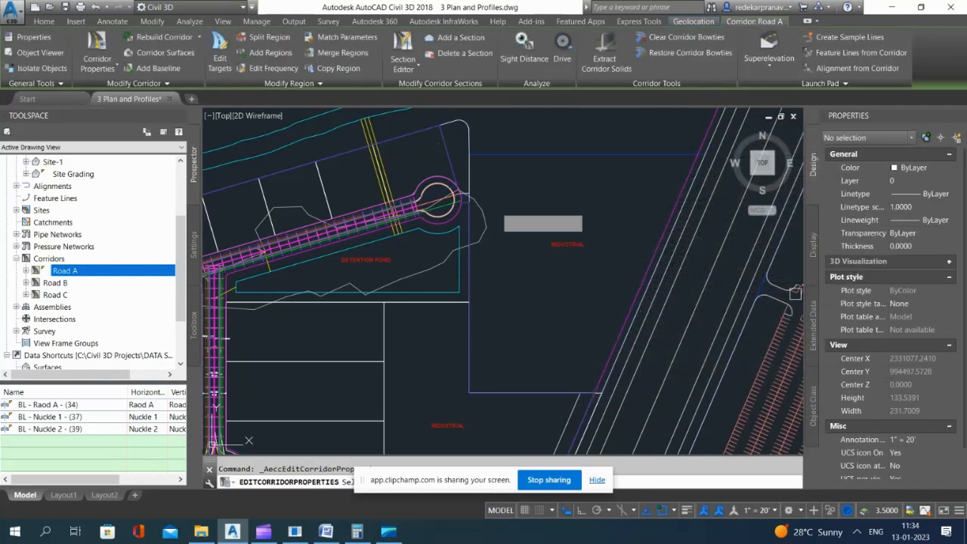
scroll(464, 189, up, 5)
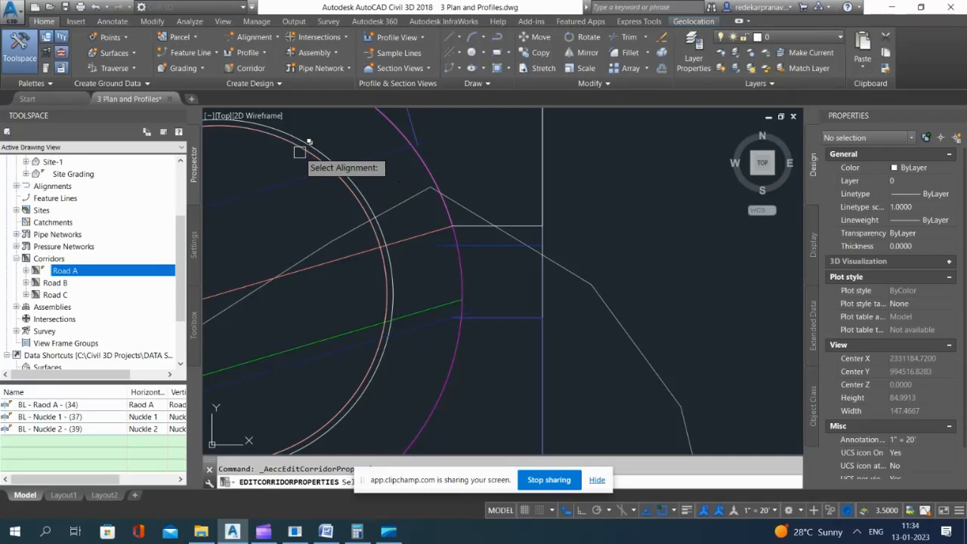
click(301, 152)
click(360, 199)
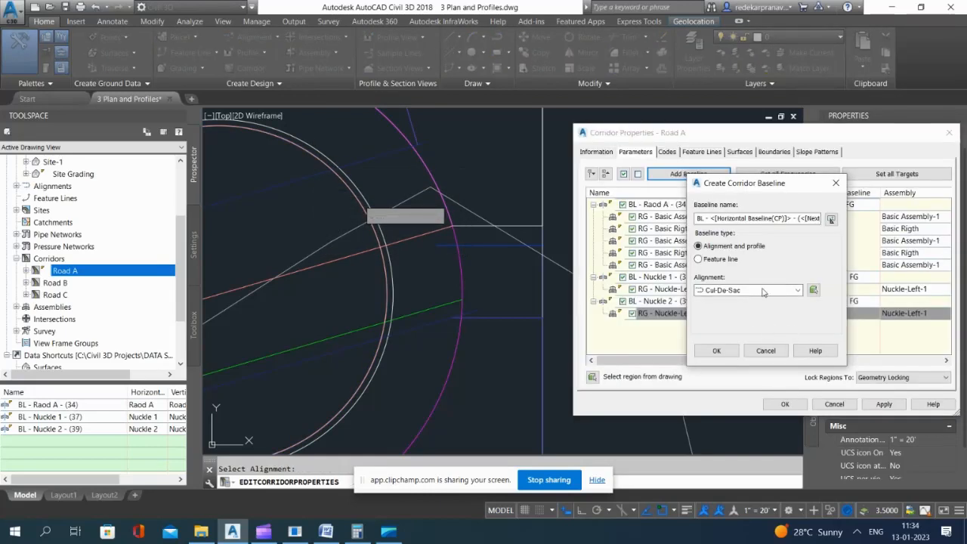
click(716, 349)
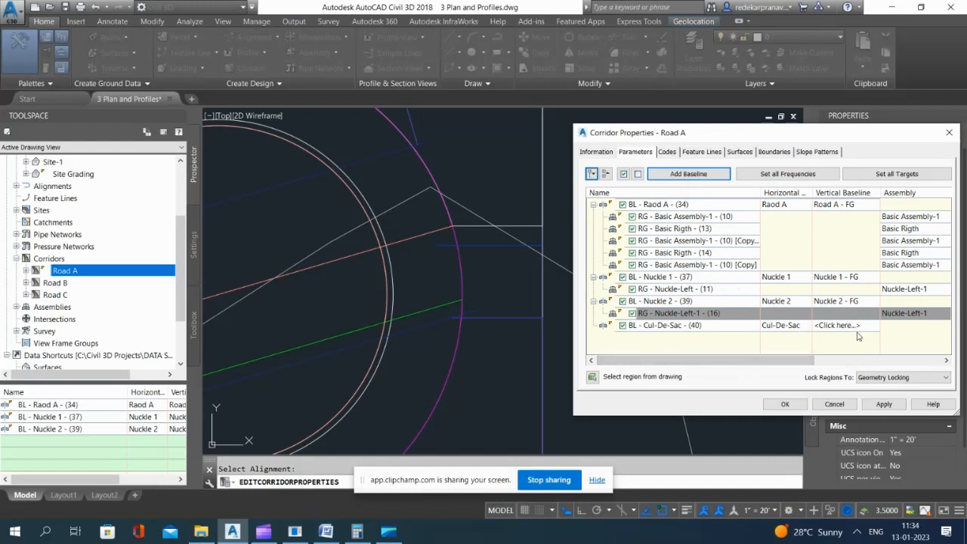
Step: Add a region with the Nuckle-Left-1 assembly to the Cul-De-Sac baseline
click(671, 327)
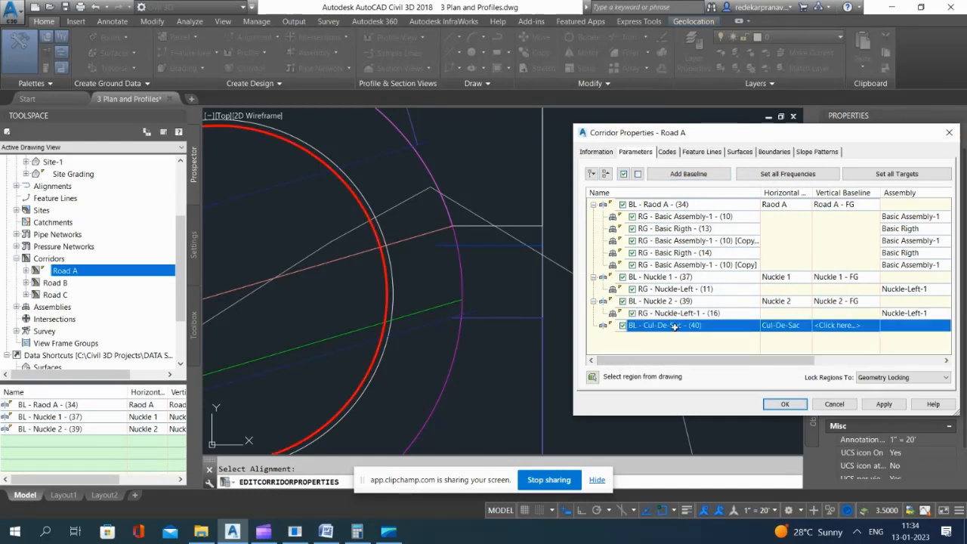
right_click(675, 327)
click(714, 334)
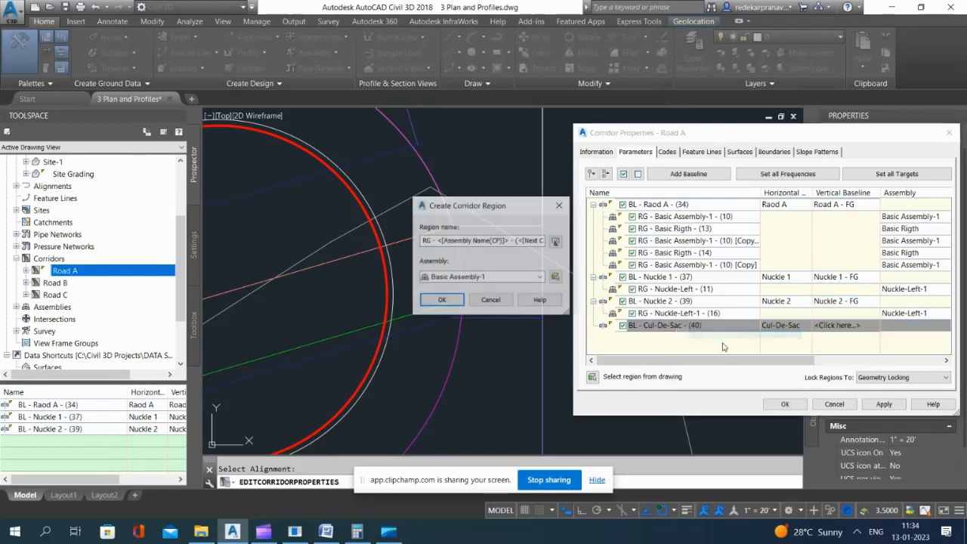
click(487, 278)
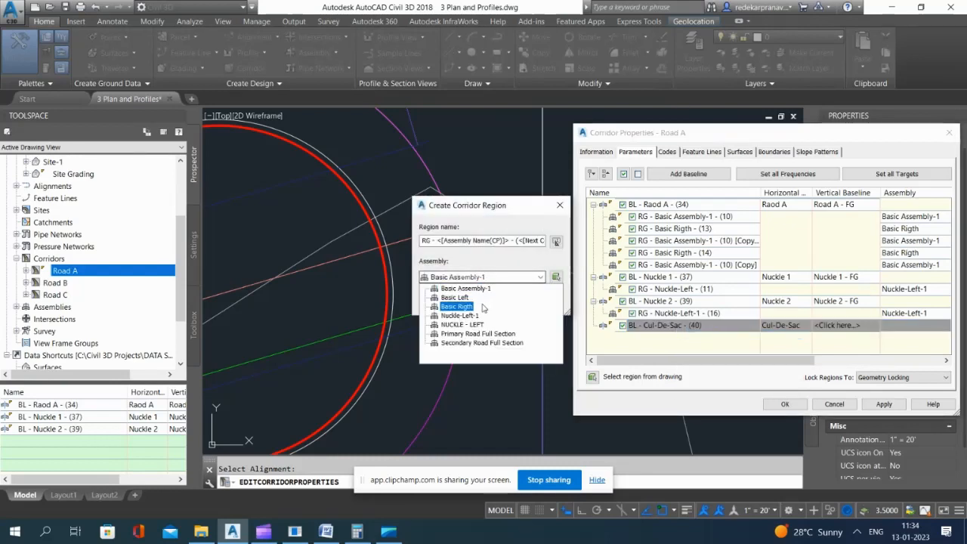
click(457, 315)
click(441, 301)
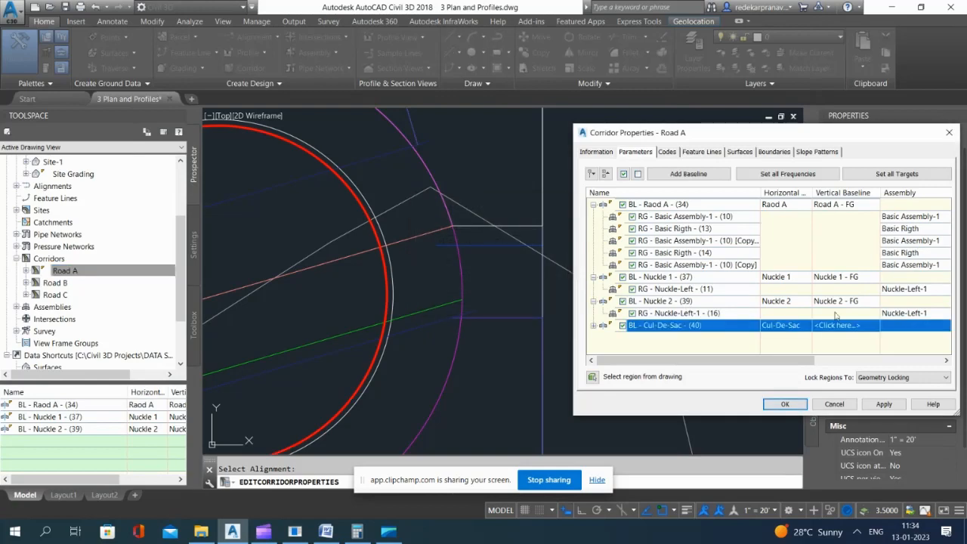
Step: Assign the Cul-de-sac - FG profile as the vertical baseline of the Cul-De-Sac baseline
click(844, 325)
click(745, 288)
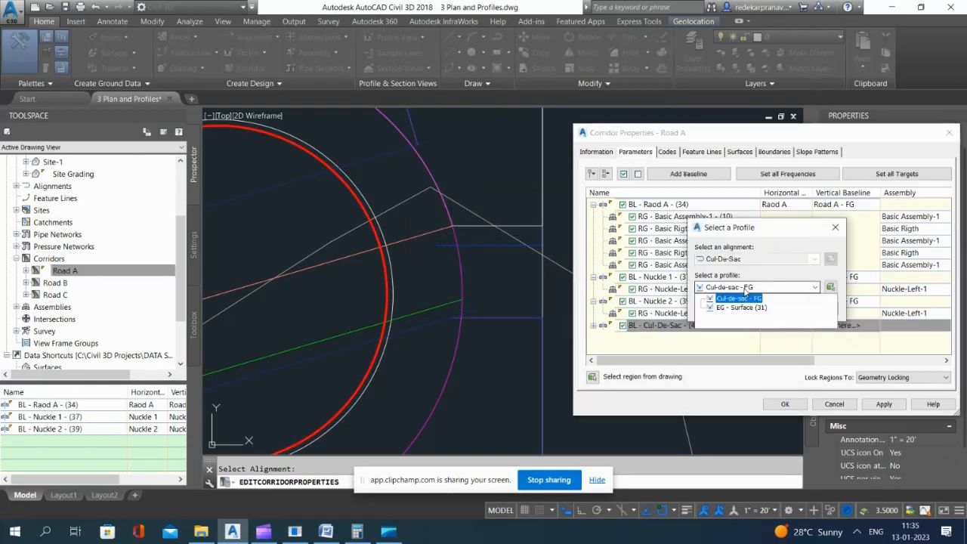
click(763, 291)
click(746, 290)
click(748, 290)
drag(788, 226, 622, 226)
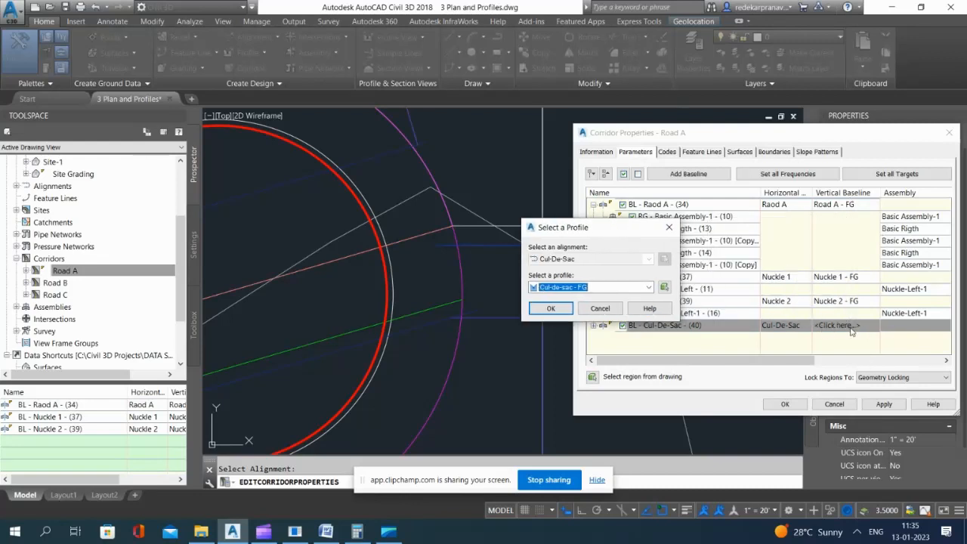
click(551, 308)
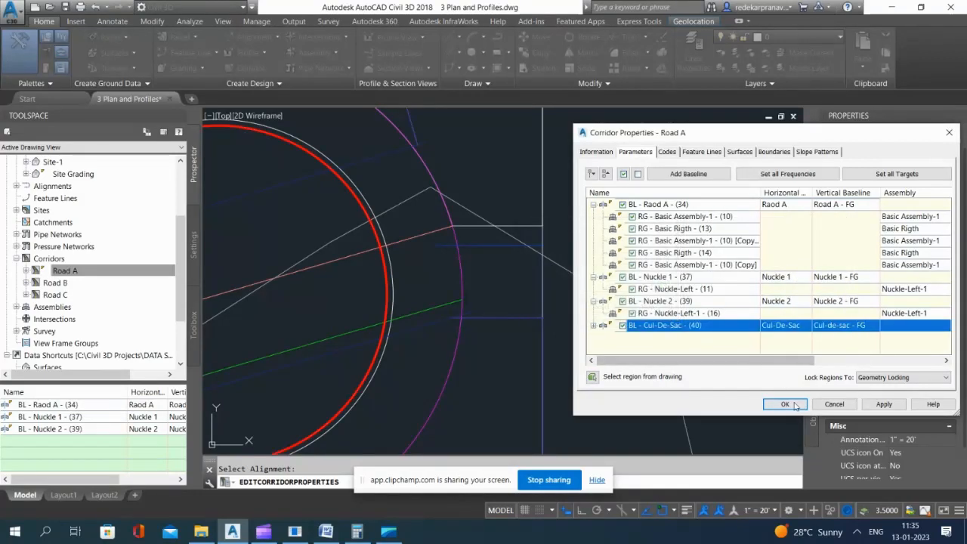
Step: Expand the Cul-De-Sac baseline to check its region, and apply and accept the corridor properties to rebuild Road A
click(593, 325)
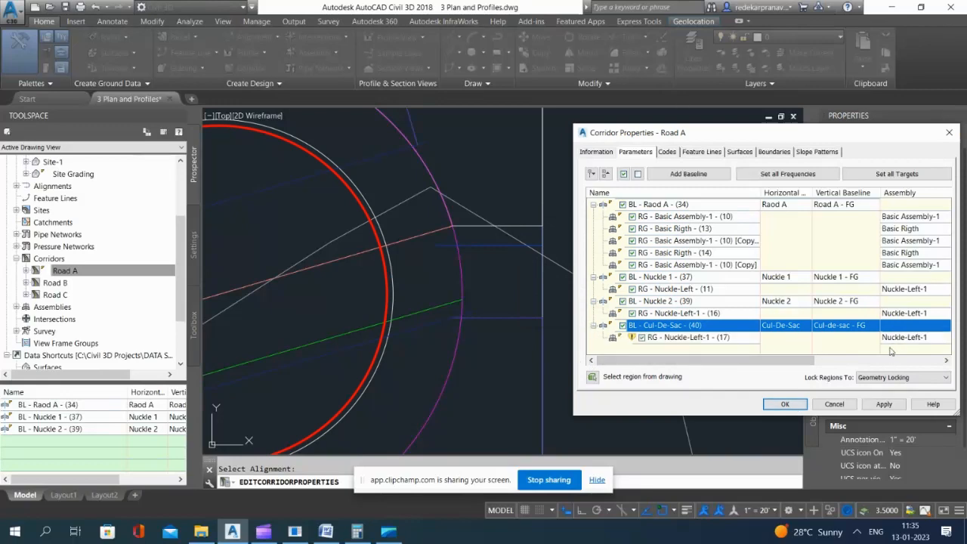
click(881, 404)
click(789, 405)
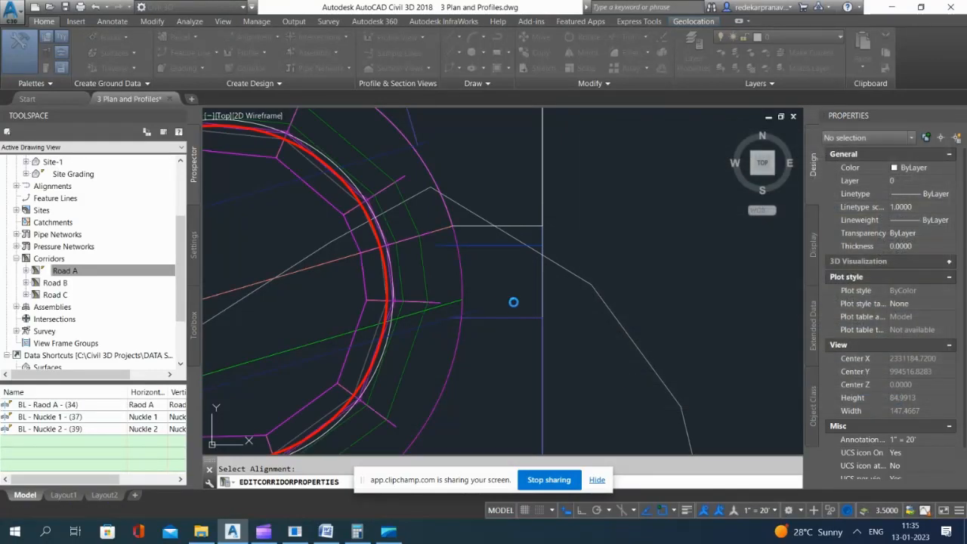
Step: Set the cul-de-sac region's assembly frequency to 5' along tangents and its curve increment to 5'
scroll(648, 212, down, 2)
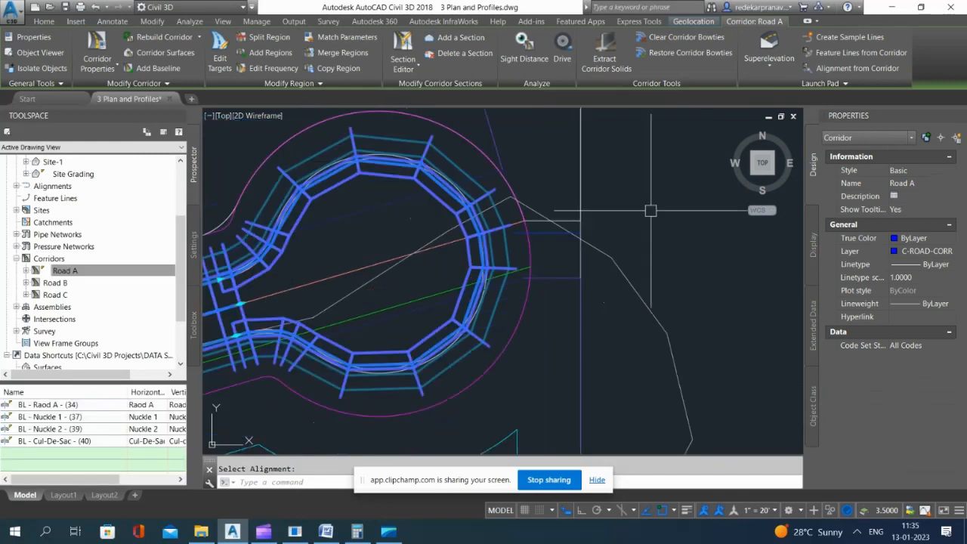
scroll(438, 262, up, 3)
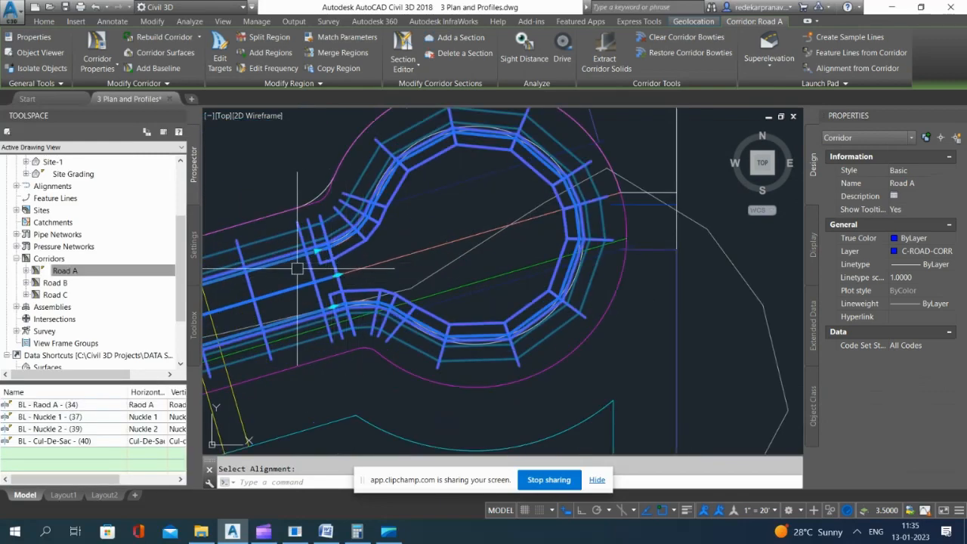
scroll(439, 262, down, 2)
scroll(458, 312, down, 3)
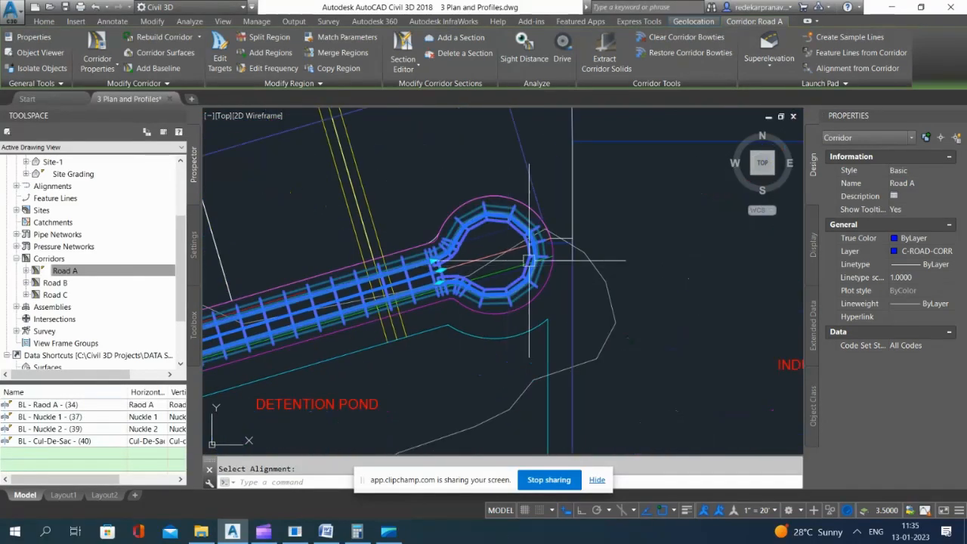
scroll(492, 278, up, 1)
scroll(493, 278, up, 2)
scroll(510, 271, down, 2)
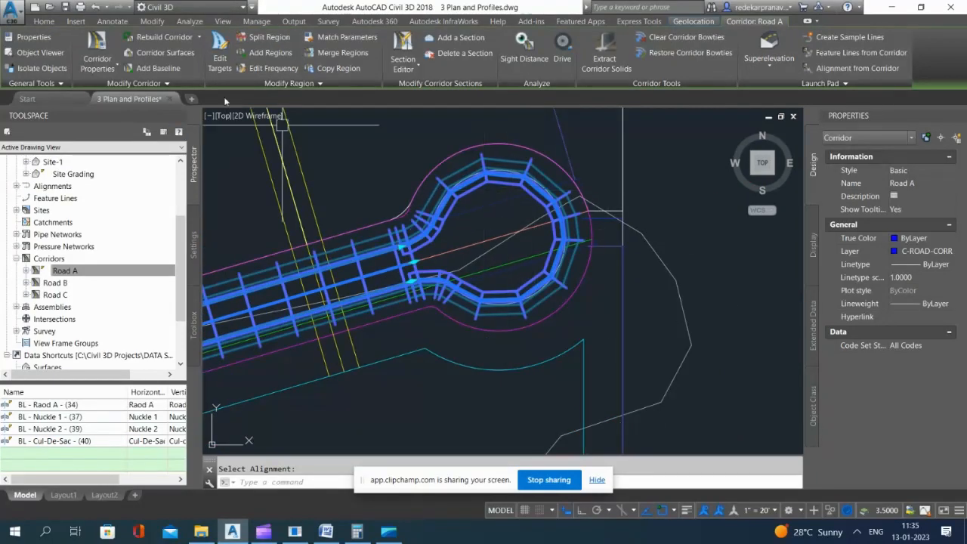
click(270, 68)
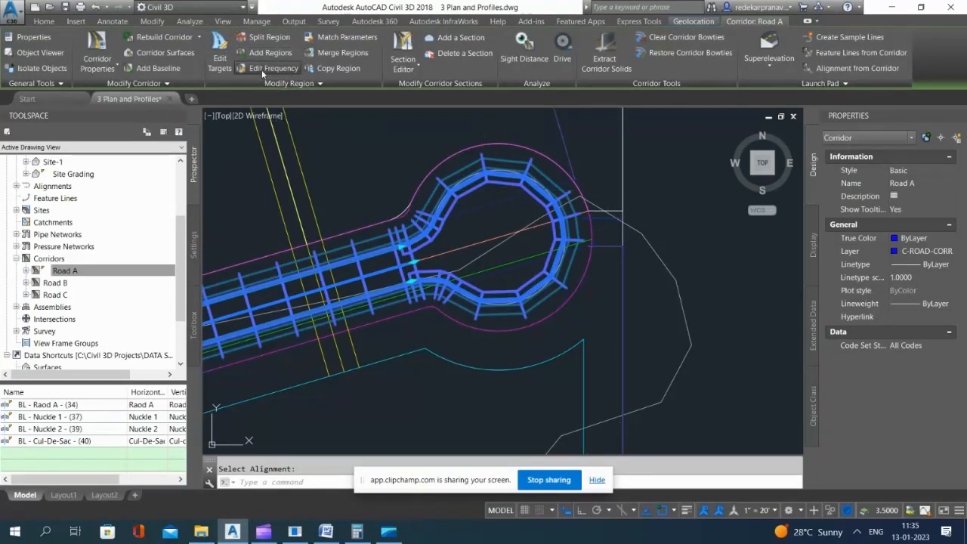
click(564, 189)
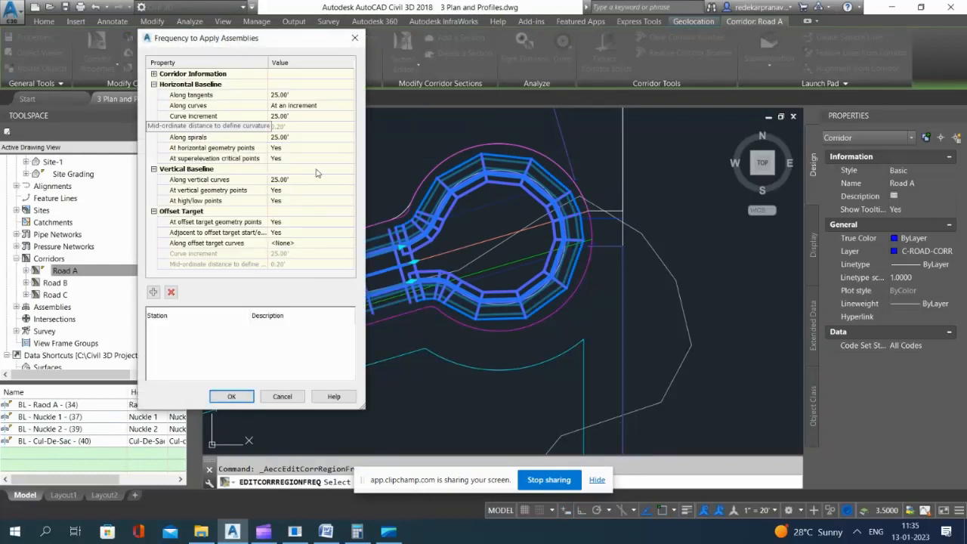
click(301, 96)
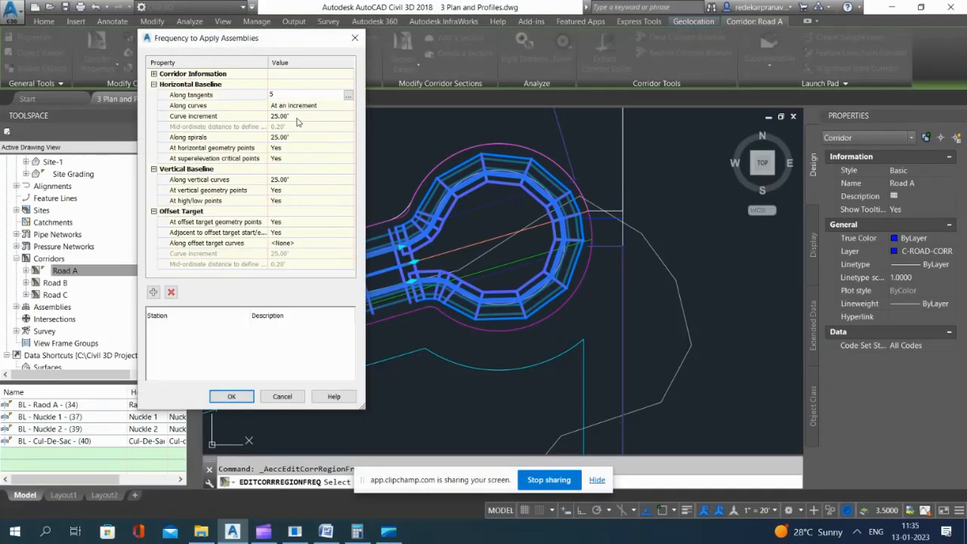
text(5)
click(297, 117)
Step: Set the cul-de-sac region's frequency along spirals and along vertical curves to 5', and accept the settings
click(294, 137)
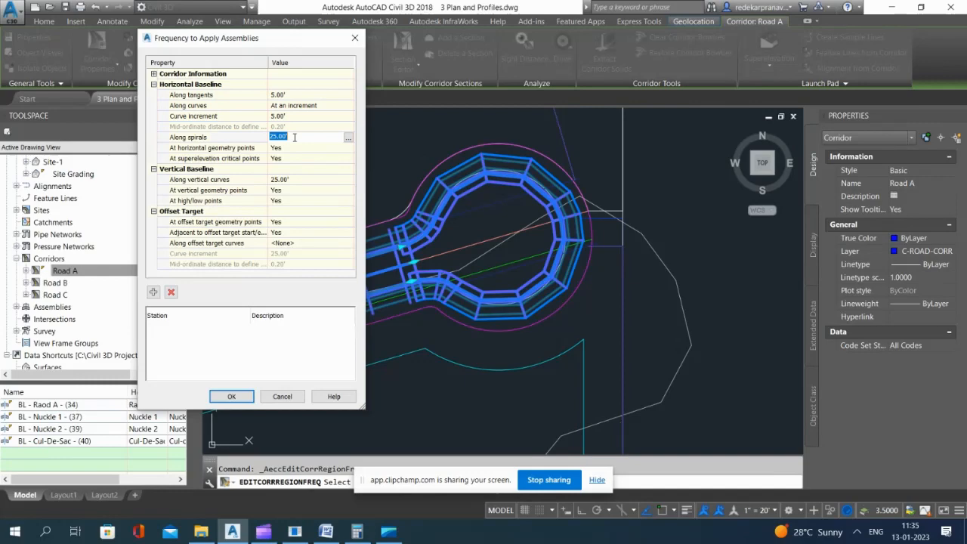
text(5)
click(297, 180)
text(5)
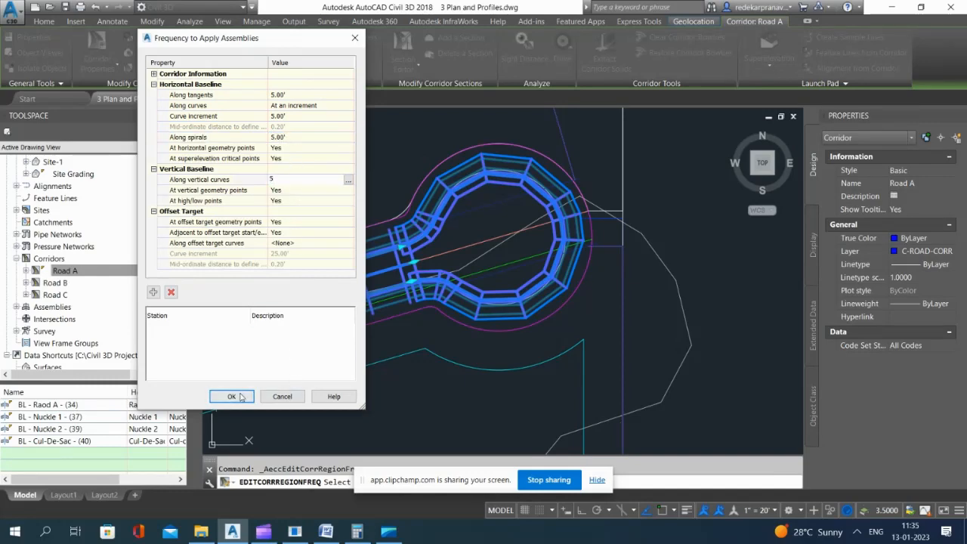
click(232, 396)
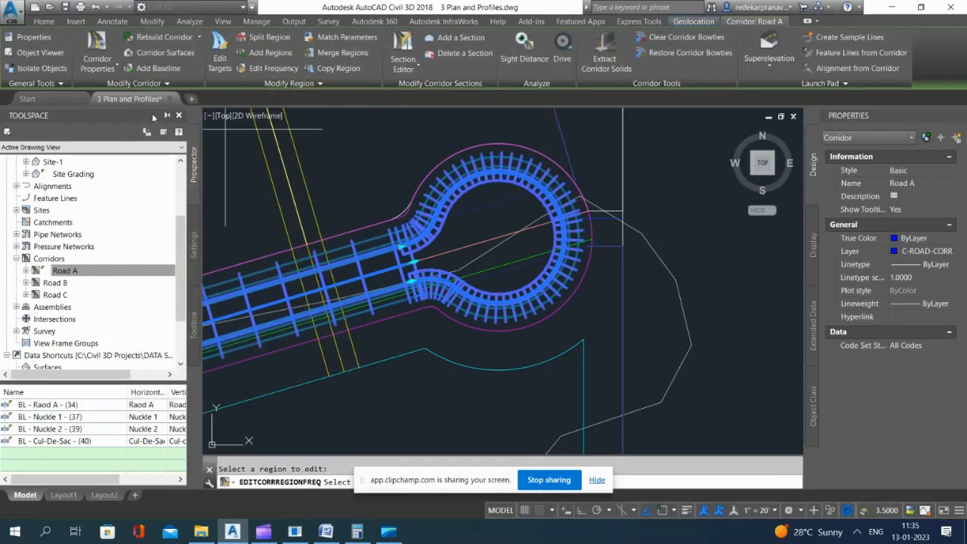
Step: Set the cul-de-sac region's width target to the Raod A alignment, accept the target mapping, and save the drawing
click(220, 54)
click(495, 159)
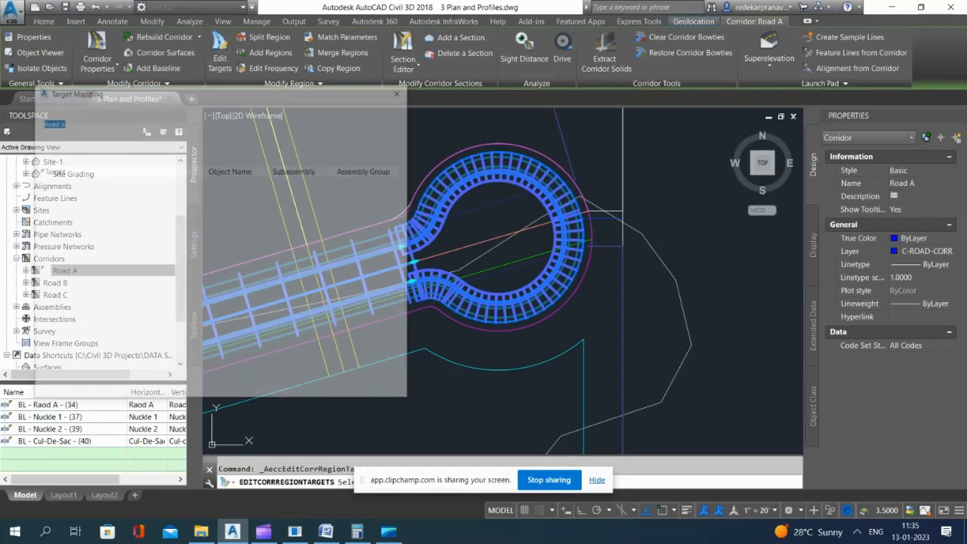
click(246, 209)
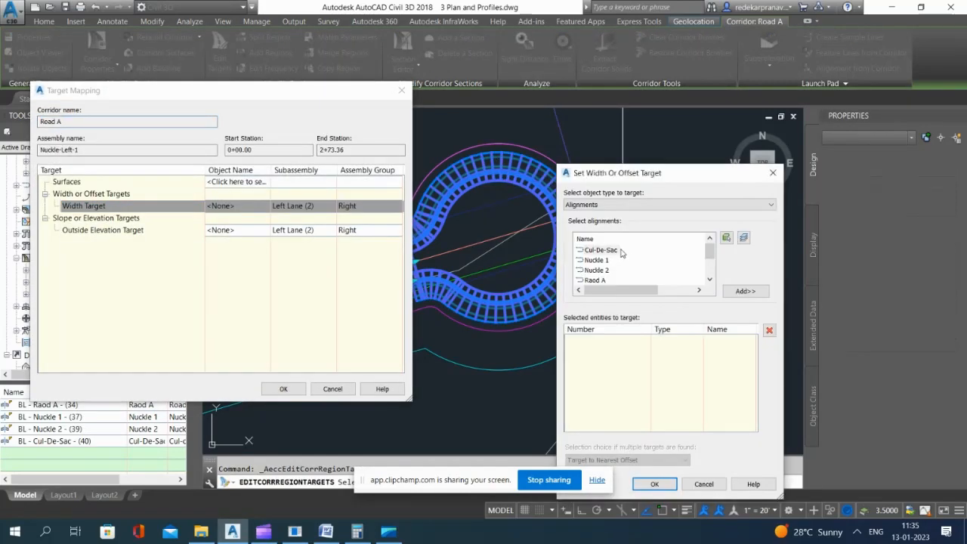
click(599, 281)
click(745, 291)
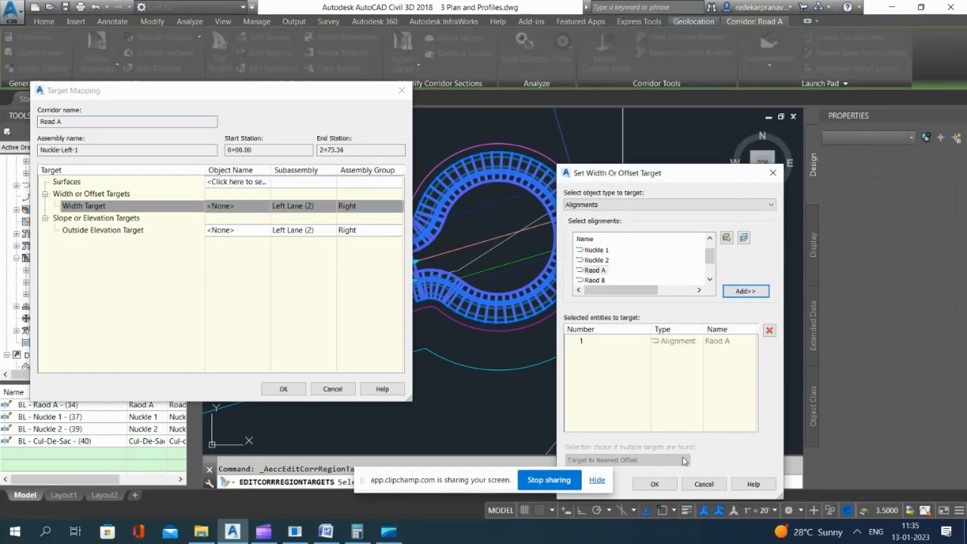
click(655, 483)
click(283, 389)
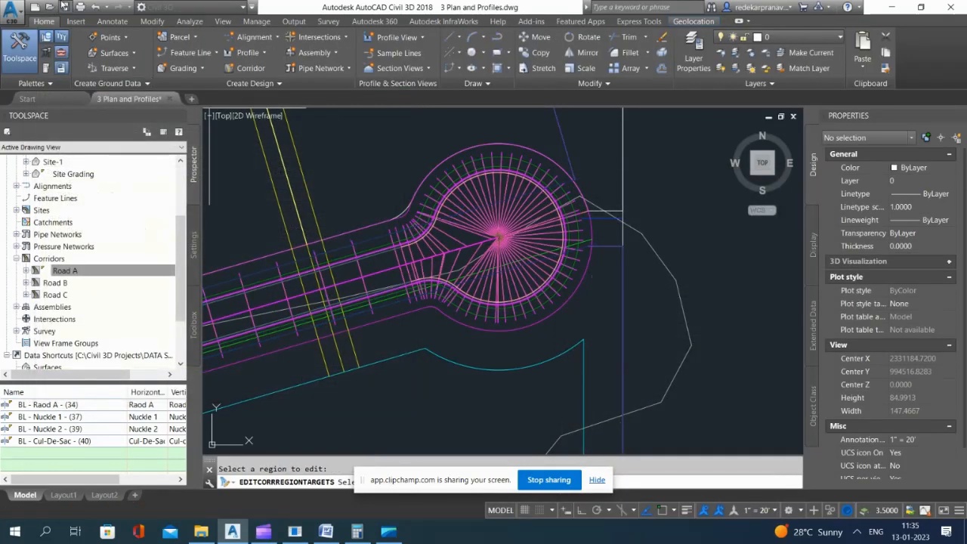
key(Escape)
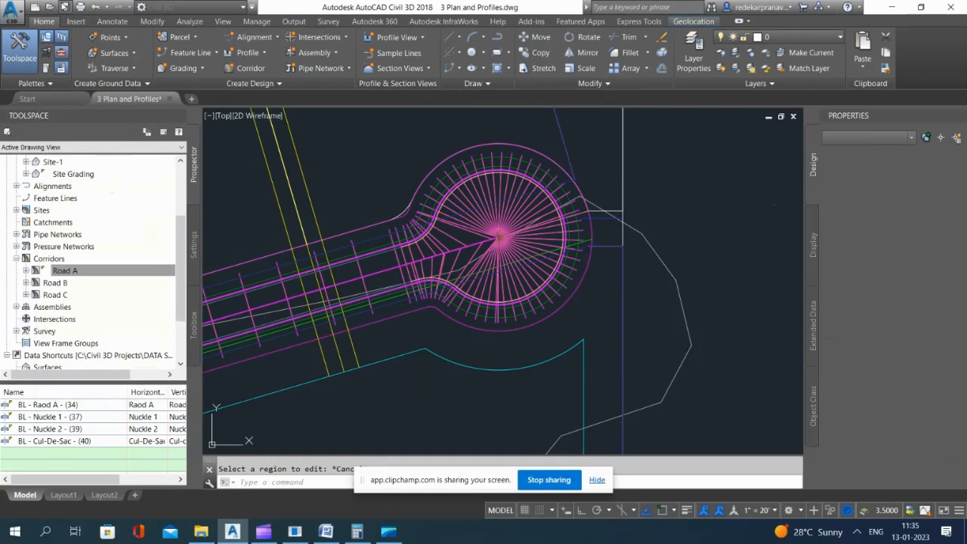
Step: Open the Road A corridor in the Object Viewer and show it from the southwest isometric direction
click(481, 189)
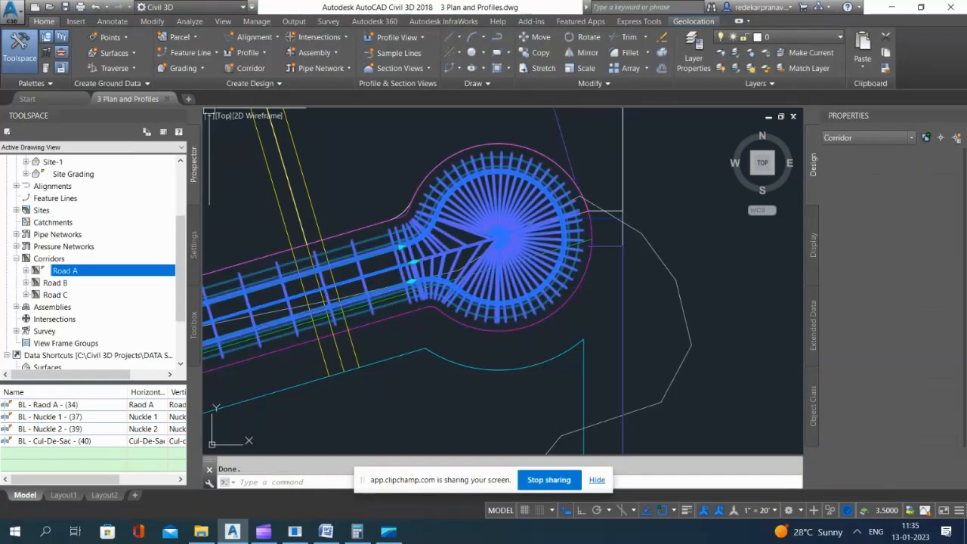
right_click(512, 244)
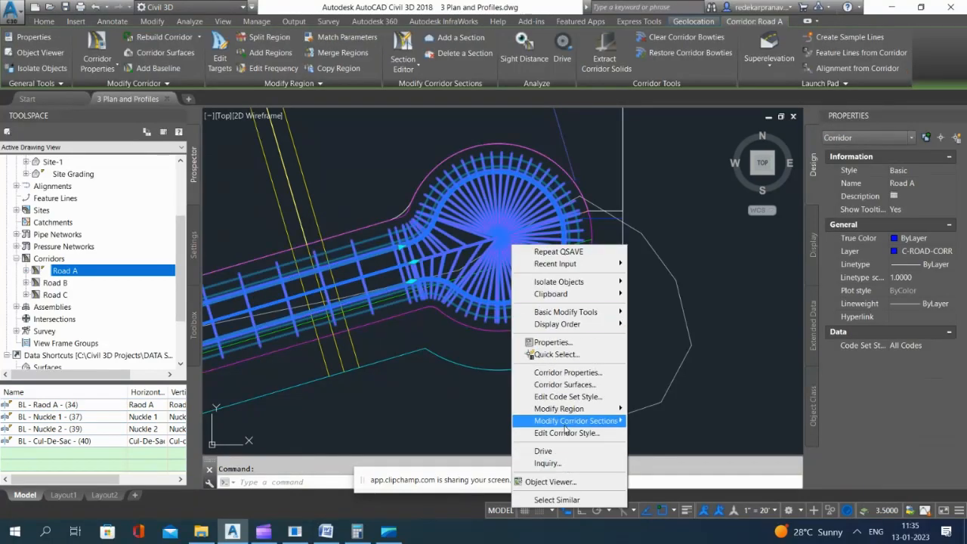
click(559, 482)
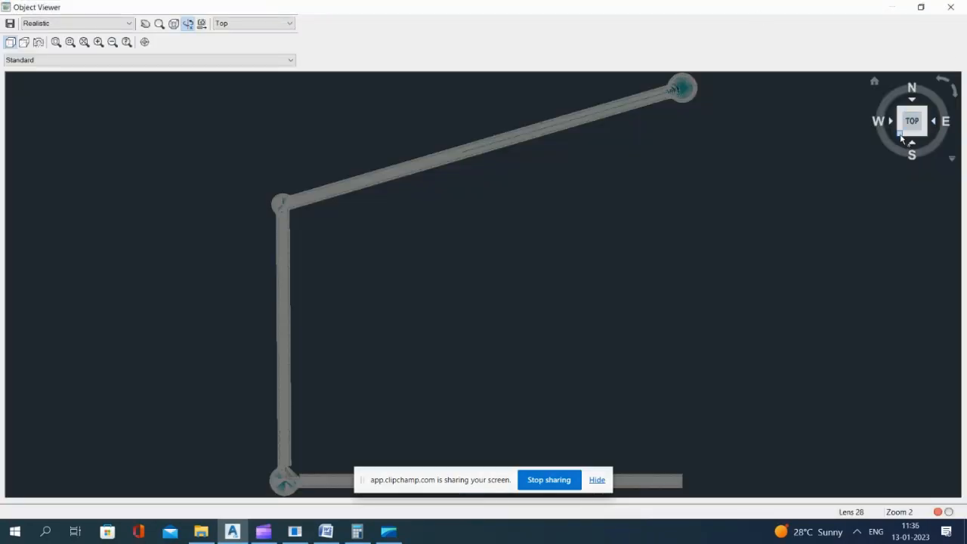
click(900, 135)
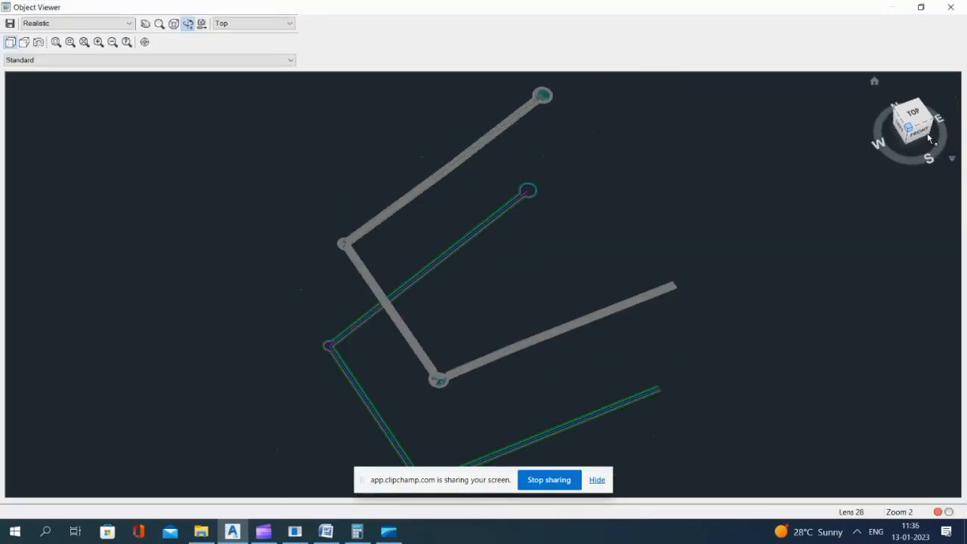
click(145, 24)
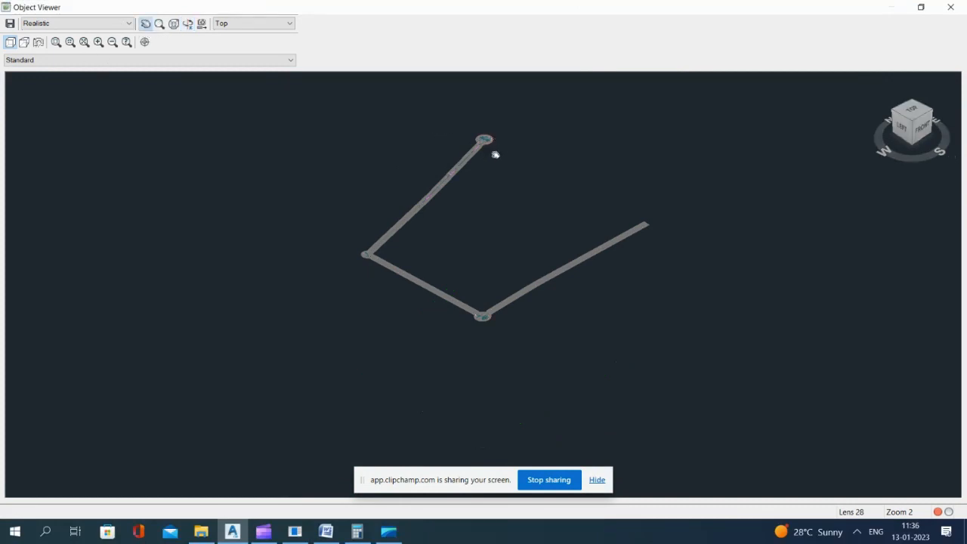
drag(495, 154, 492, 156)
Step: Examine the cul-de-sac bulb and its junction with the straight road in 3D, and close the viewer
click(85, 44)
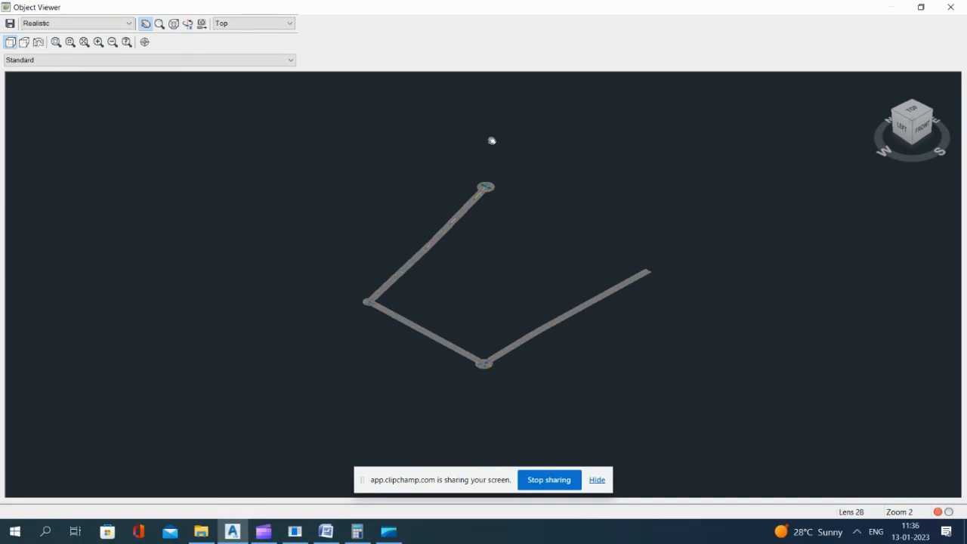
click(71, 44)
click(57, 44)
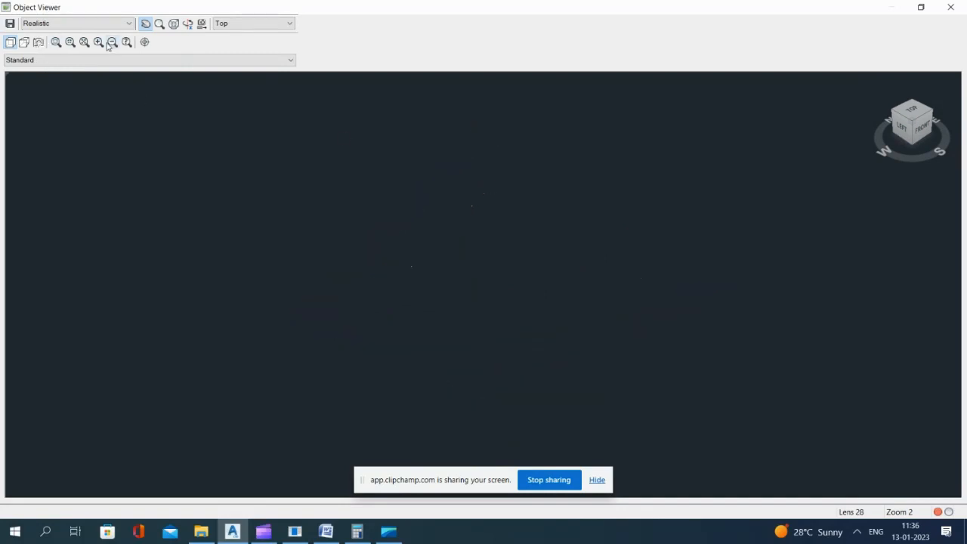
scroll(405, 244, down, 5)
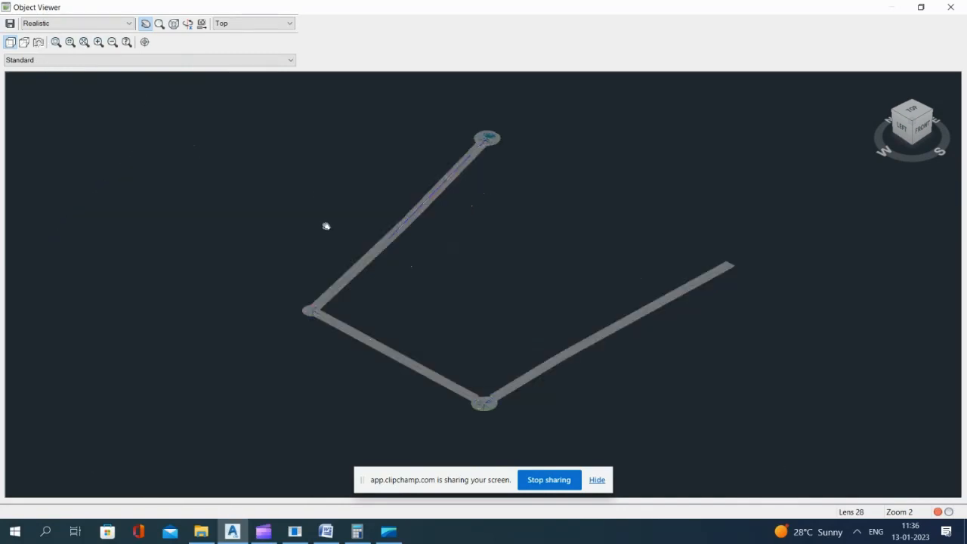
click(58, 44)
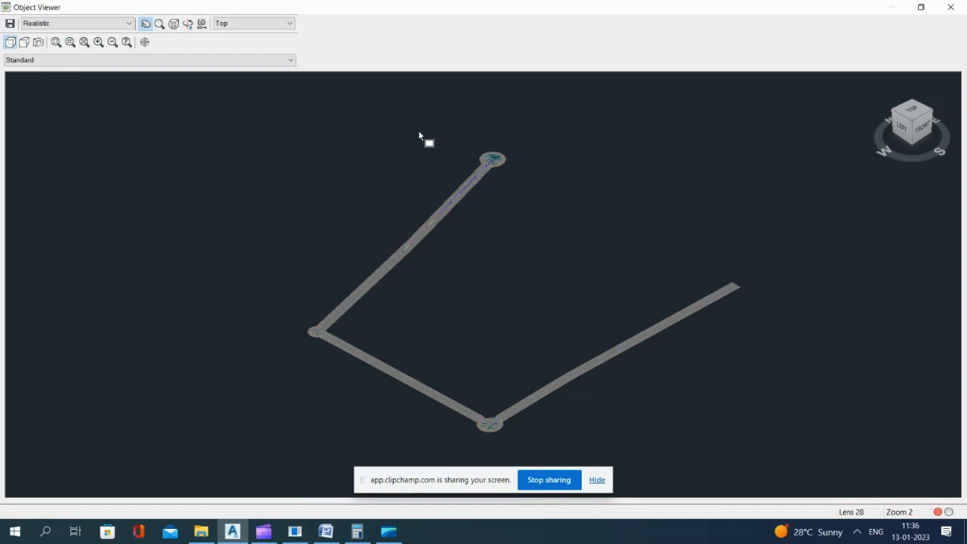
drag(401, 125, 581, 248)
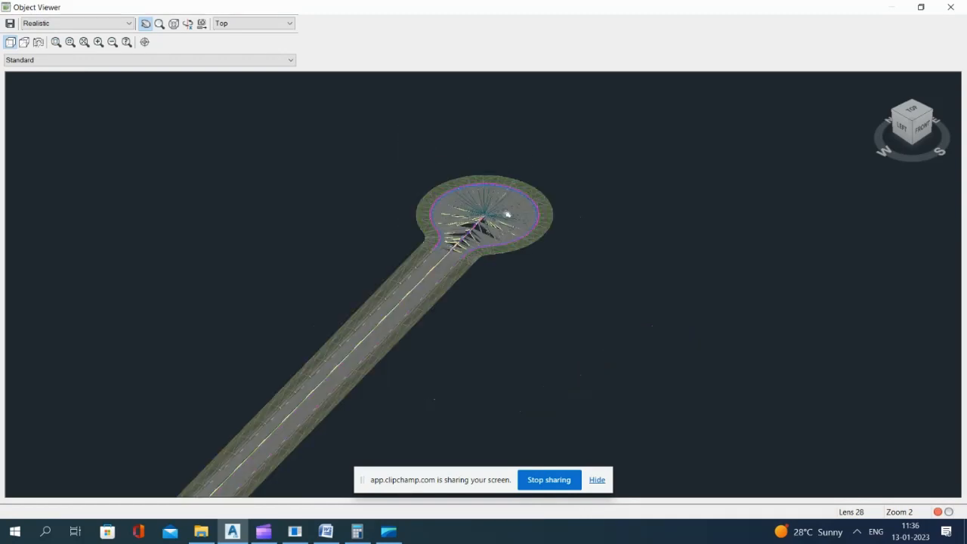
scroll(492, 198, up, 3)
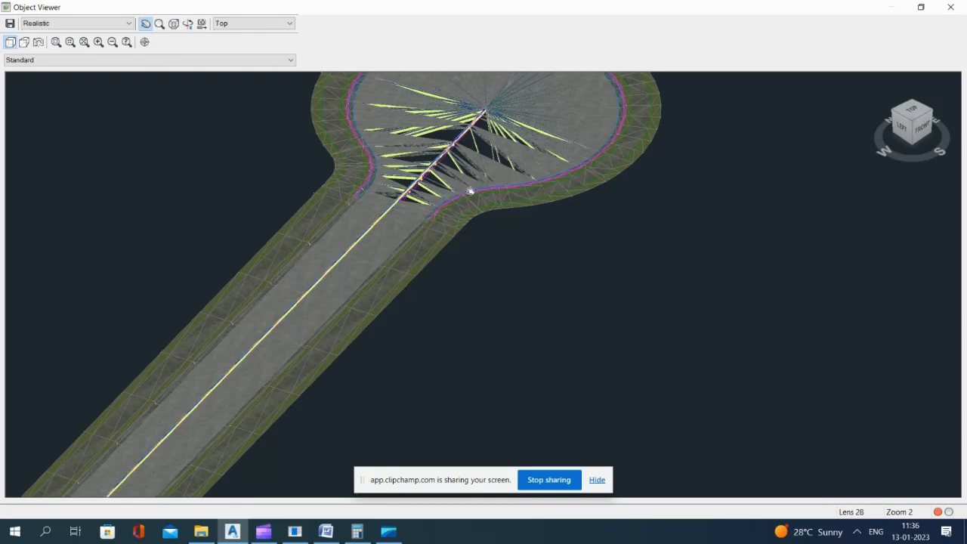
middle_drag(470, 191, 470, 194)
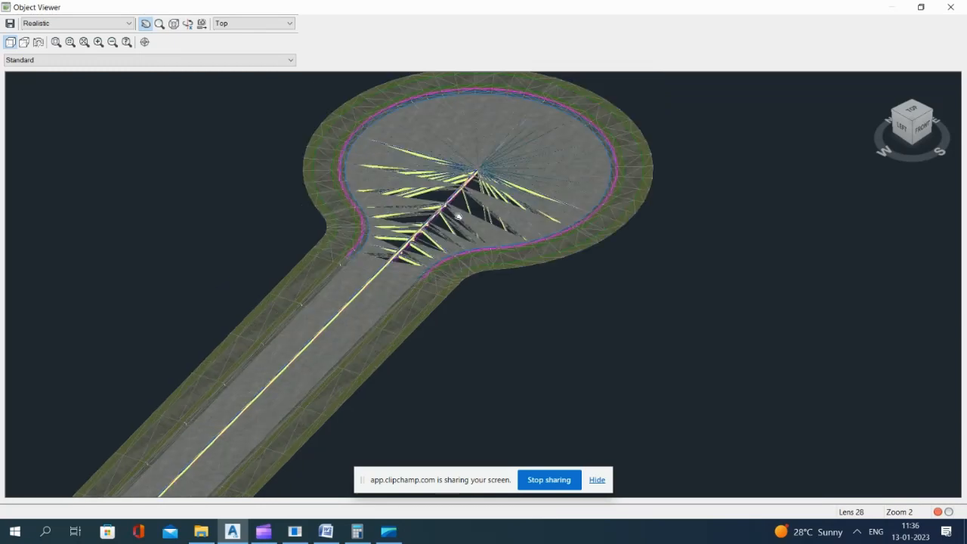
key(Escape)
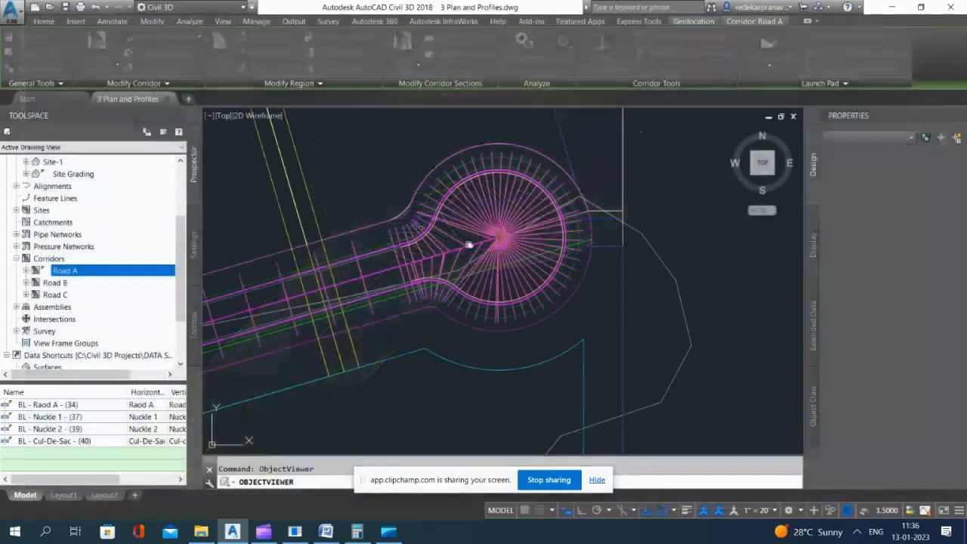
key(Escape)
Step: Review the cul-de-sac region's target mapping, keeping <none> as the surface target, accept it and end target editing
click(474, 225)
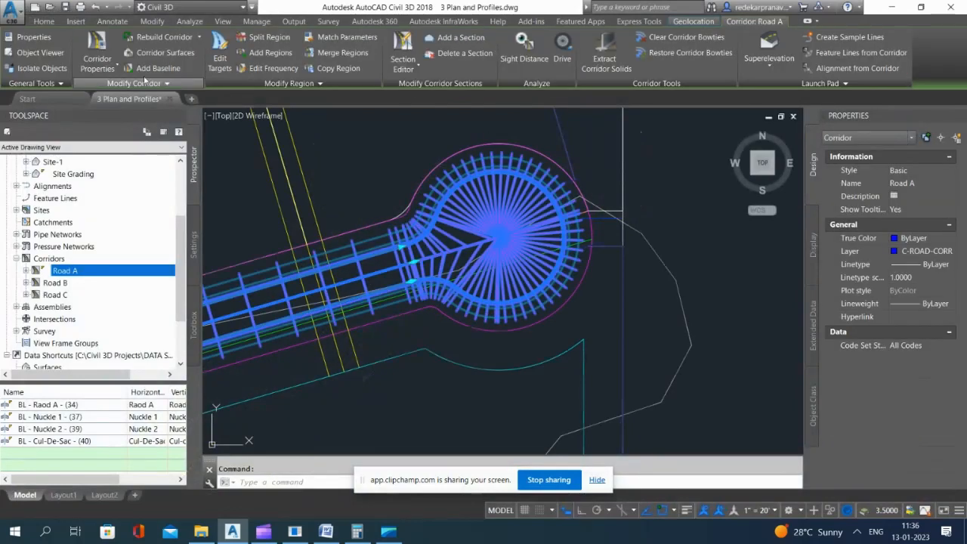
click(219, 54)
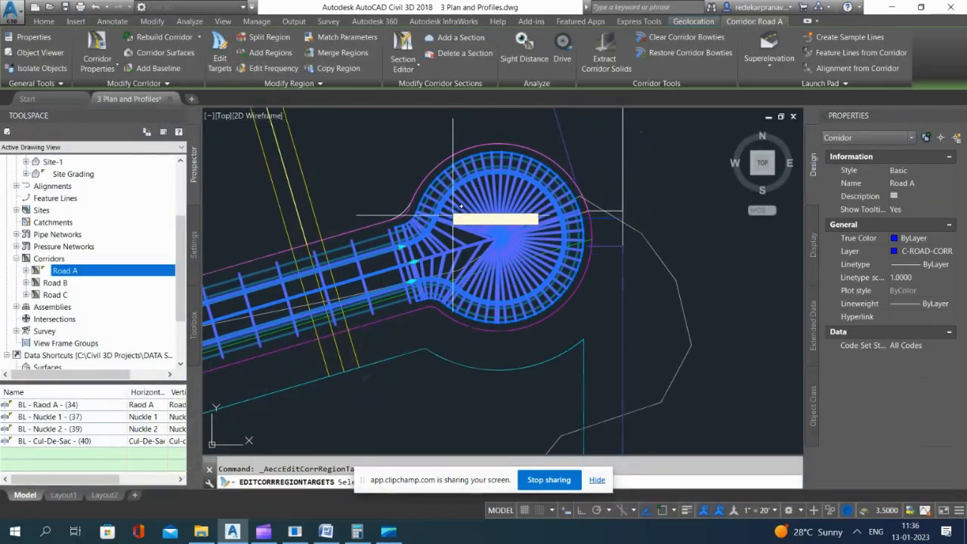
click(470, 227)
click(248, 183)
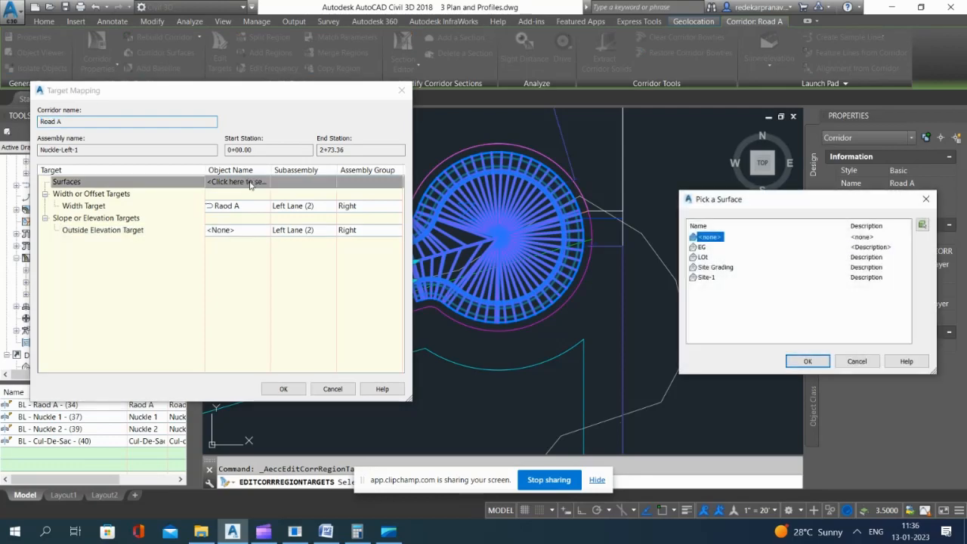
click(805, 361)
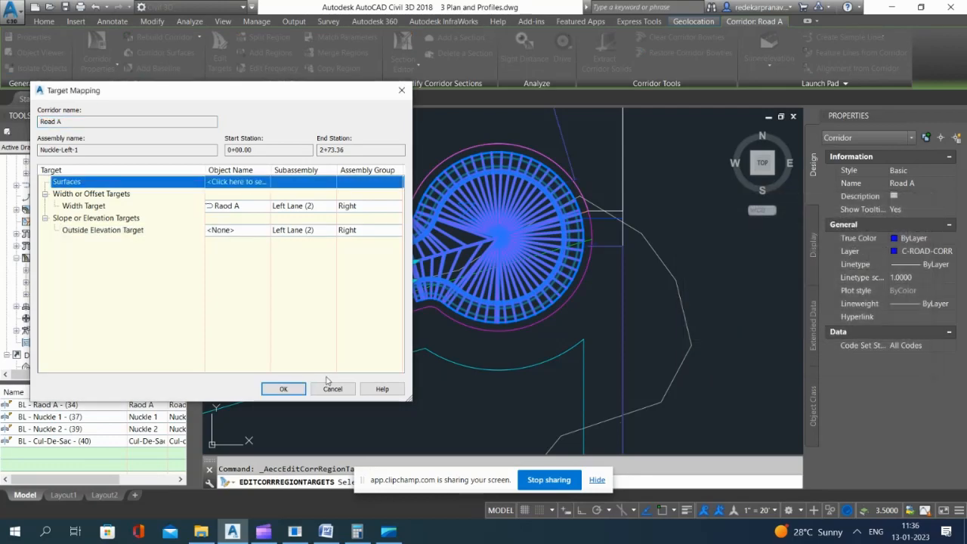
click(283, 389)
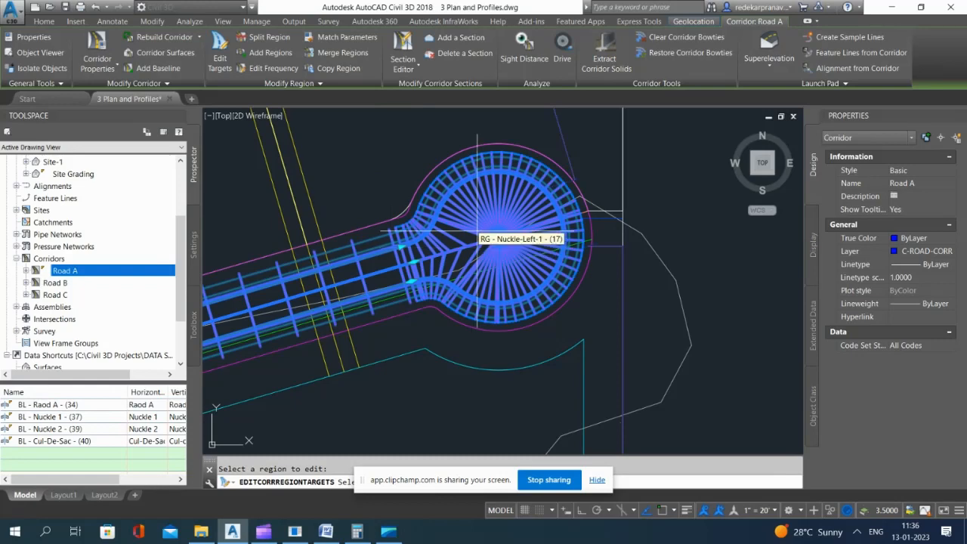
key(Escape)
Step: Reopen the Road A corridor in the Object Viewer and turn it to the southwest isometric view
click(497, 233)
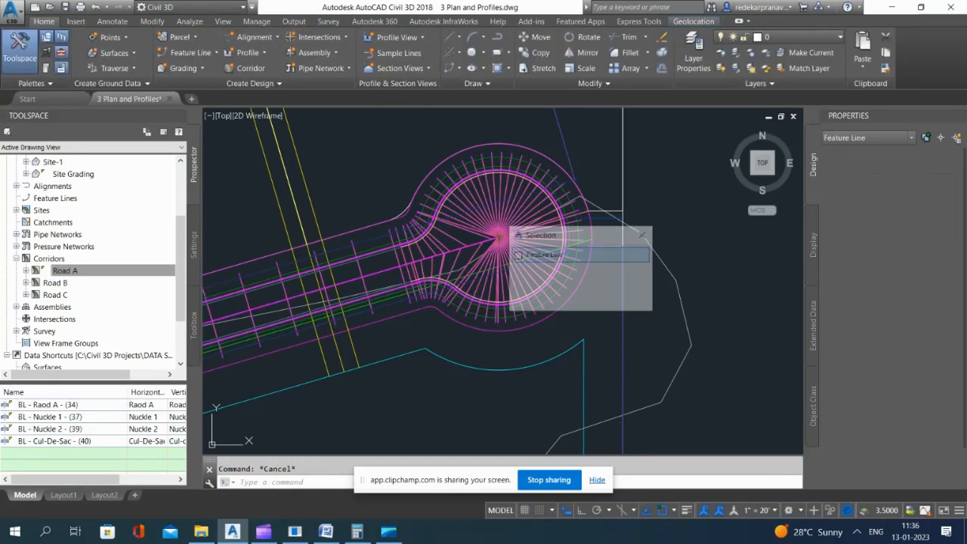
click(538, 285)
right_click(568, 361)
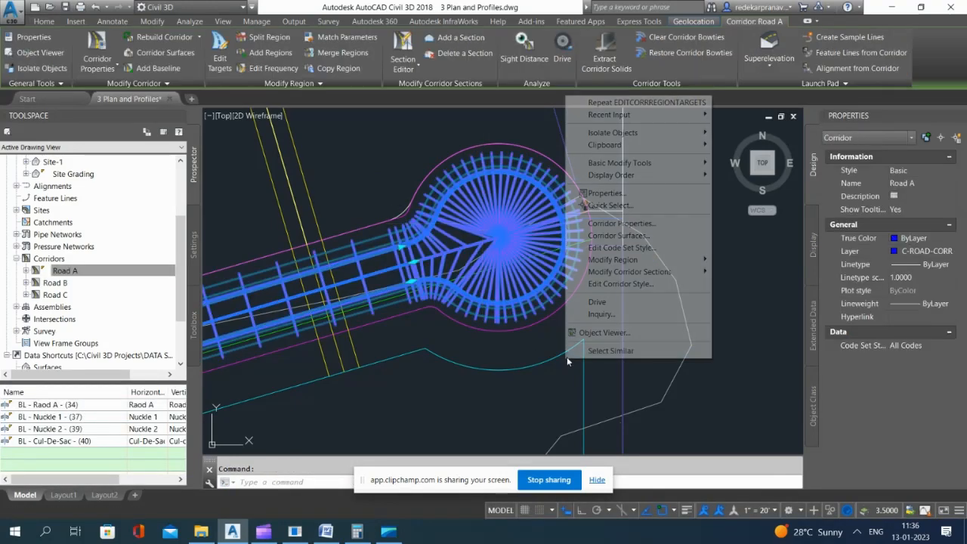
click(608, 333)
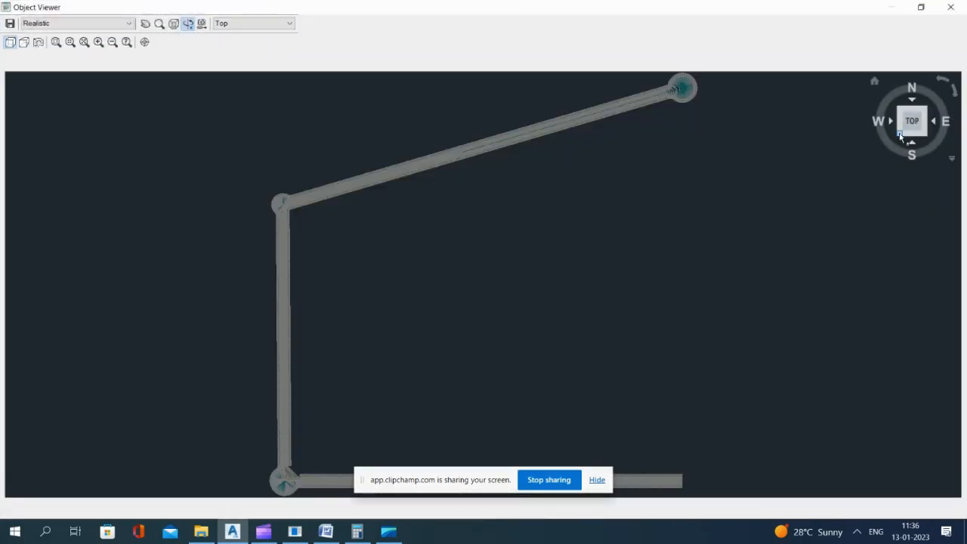
click(900, 135)
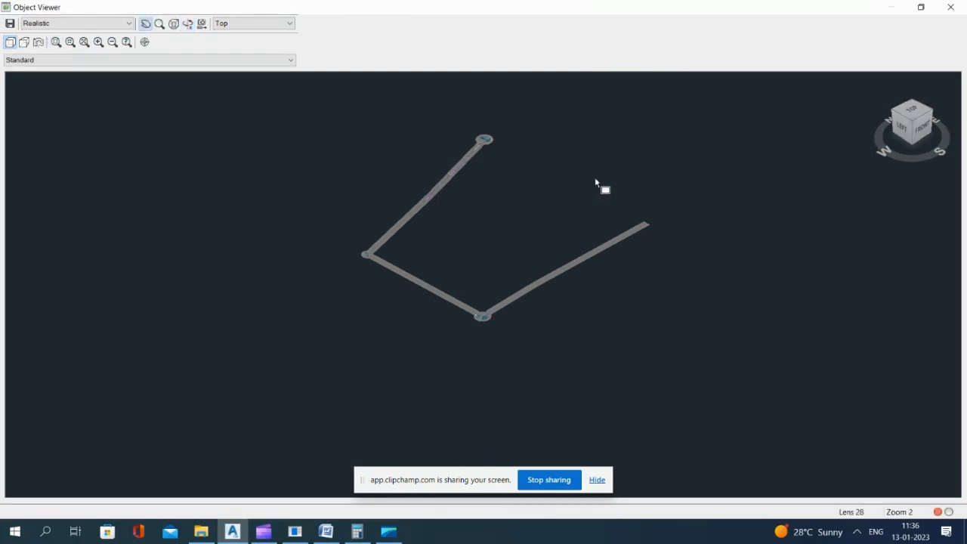
Step: Inspect the straight road leading to the cul-de-sac and the whole corridor in 3D, close the viewer and clear the selection
scroll(605, 186, up, 5)
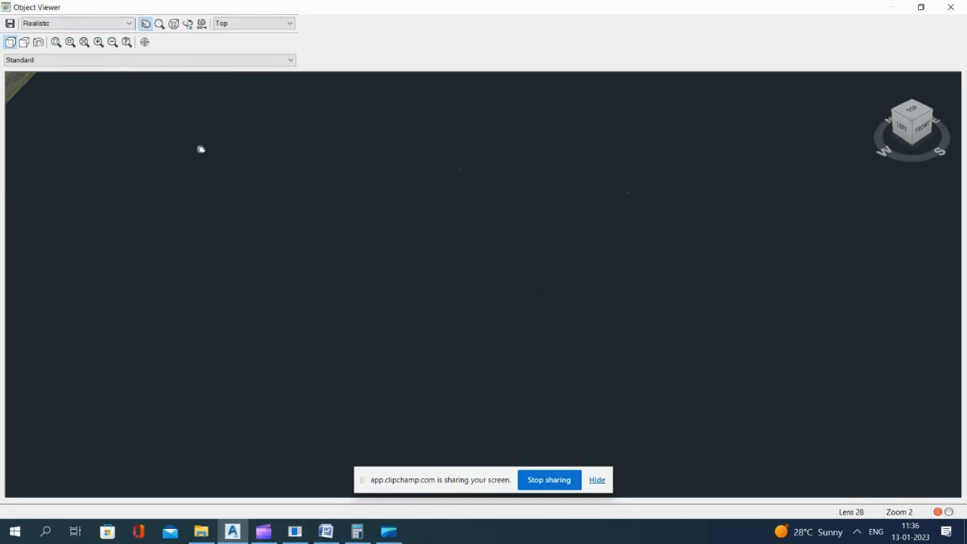
scroll(696, 285, down, 3)
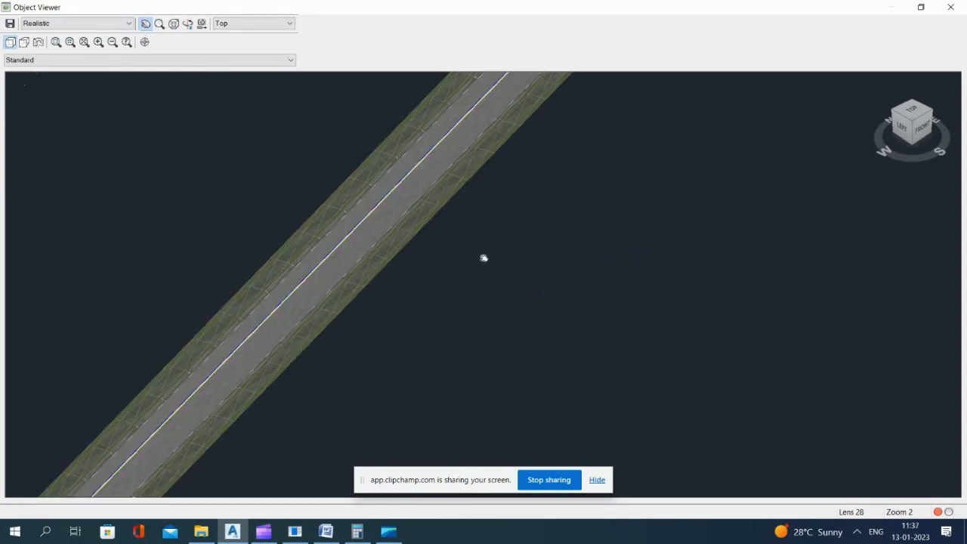
scroll(485, 261, down, 3)
scroll(523, 232, down, 3)
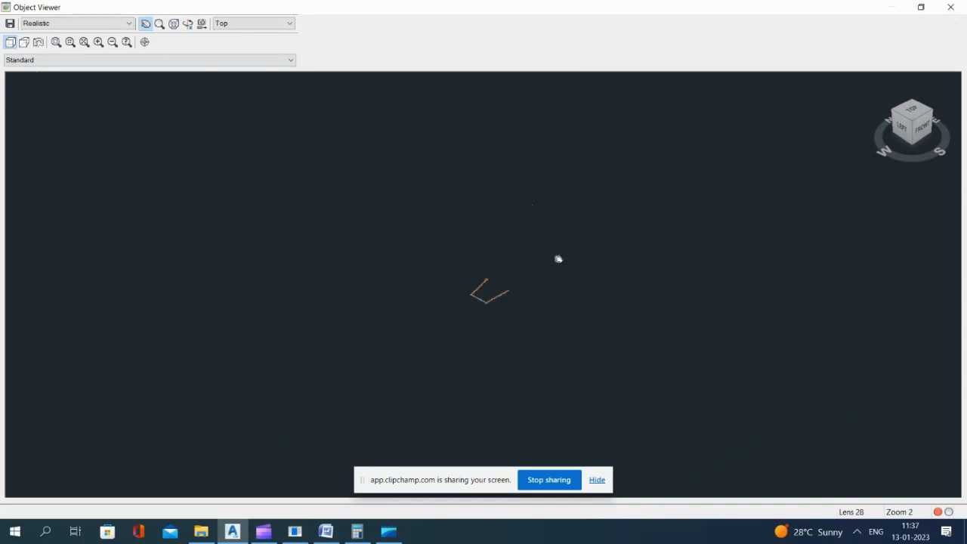
scroll(494, 263, up, 5)
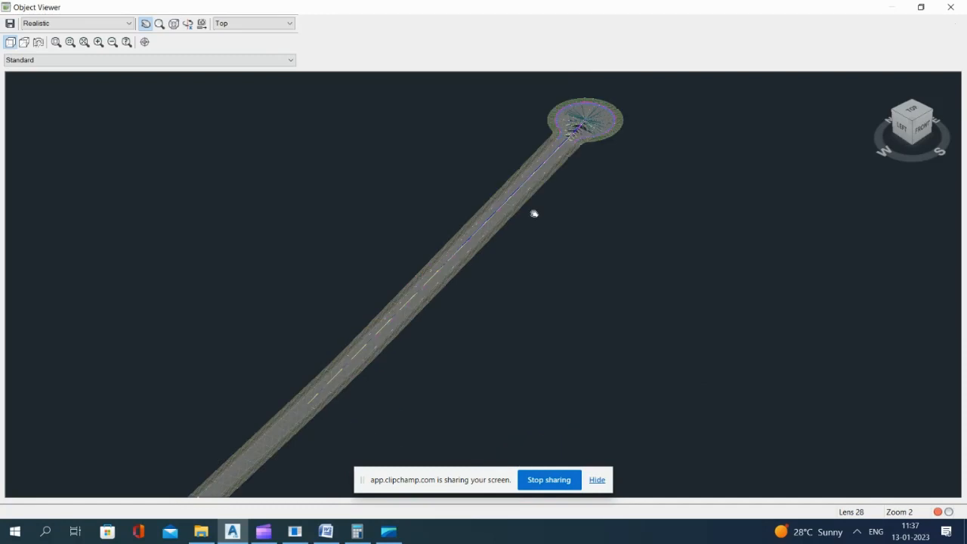
middle_drag(514, 349, 599, 348)
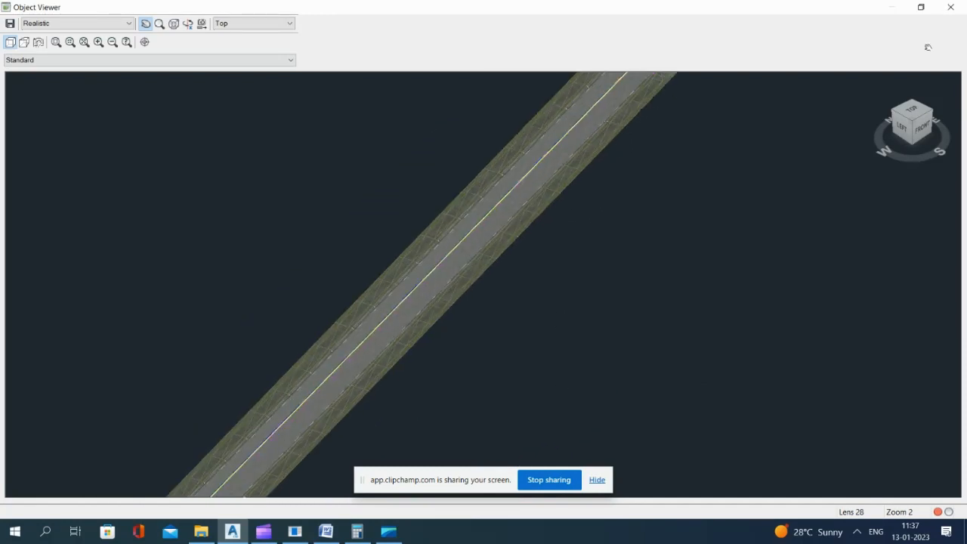
middle_drag(410, 218, 419, 253)
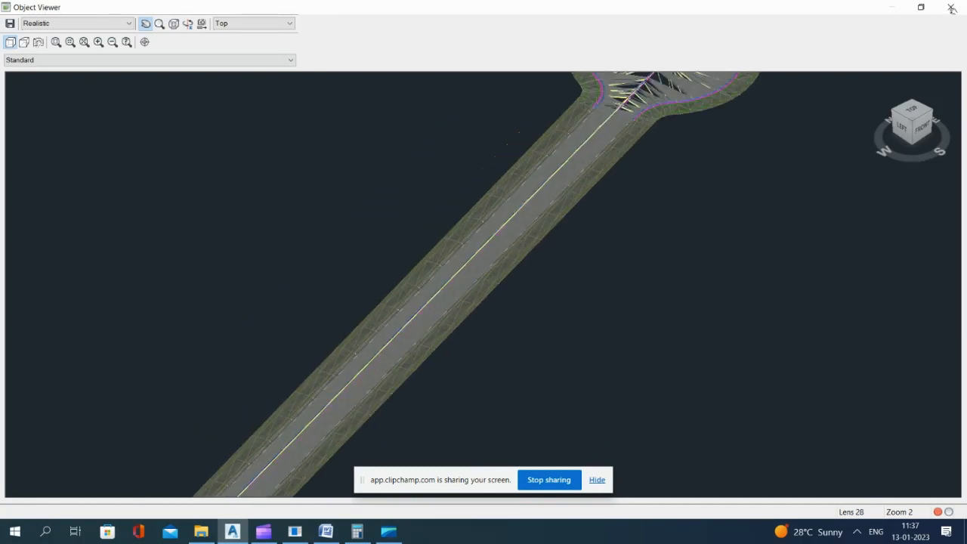
scroll(599, 181, down, 5)
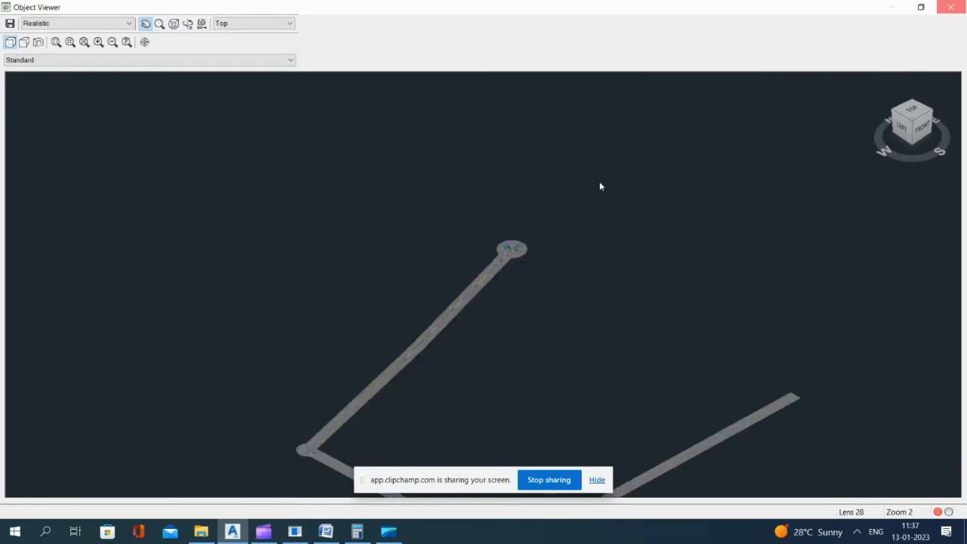
click(951, 7)
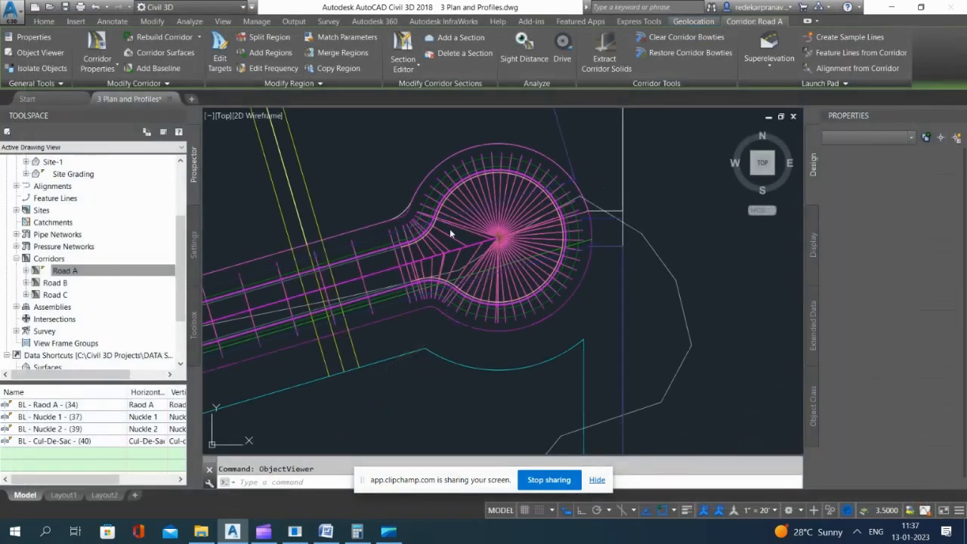
key(ctrl+q)
key(Escape)
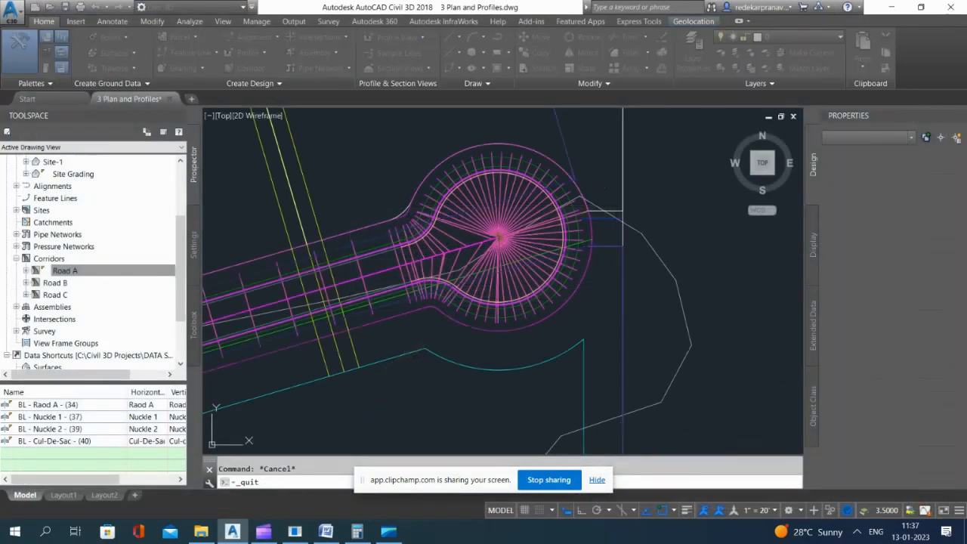
Step: Stretch the cul-de-sac region's station grip on the road's southern edge forward to line up with the centreline region's end
click(476, 234)
scroll(403, 259, up, 4)
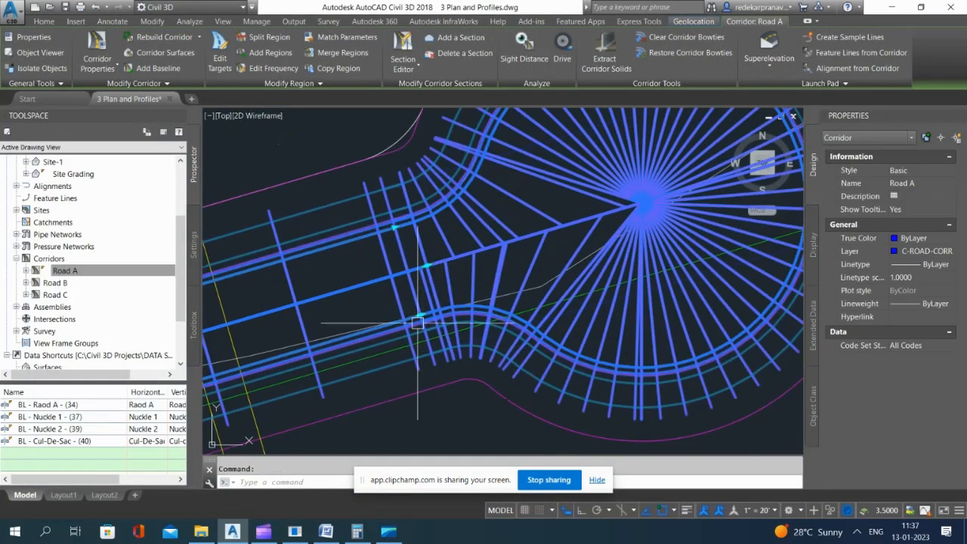
scroll(417, 323, up, 3)
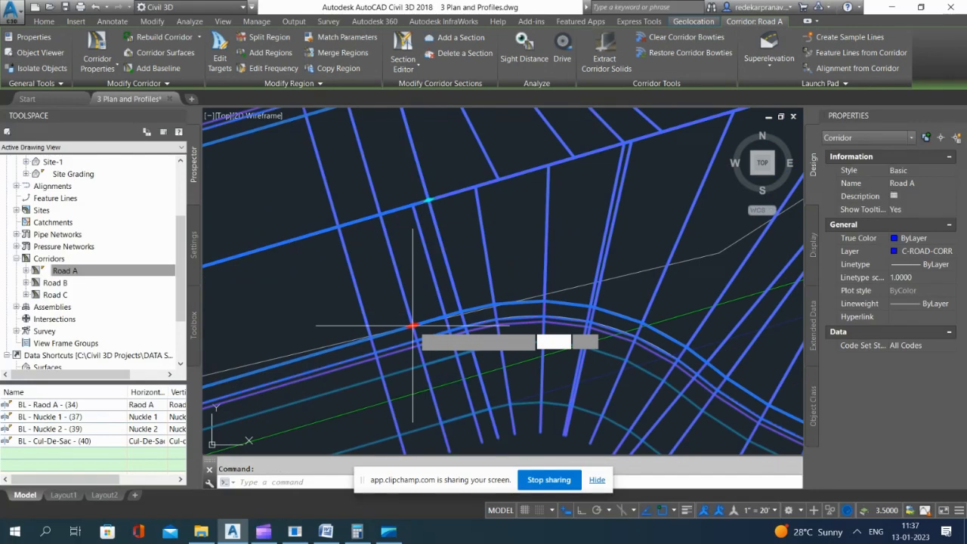
click(413, 326)
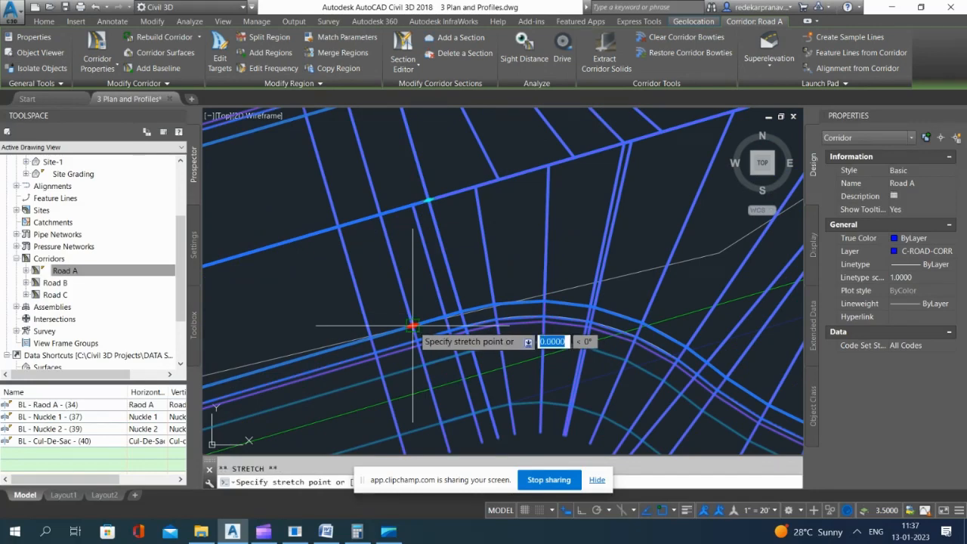
click(447, 259)
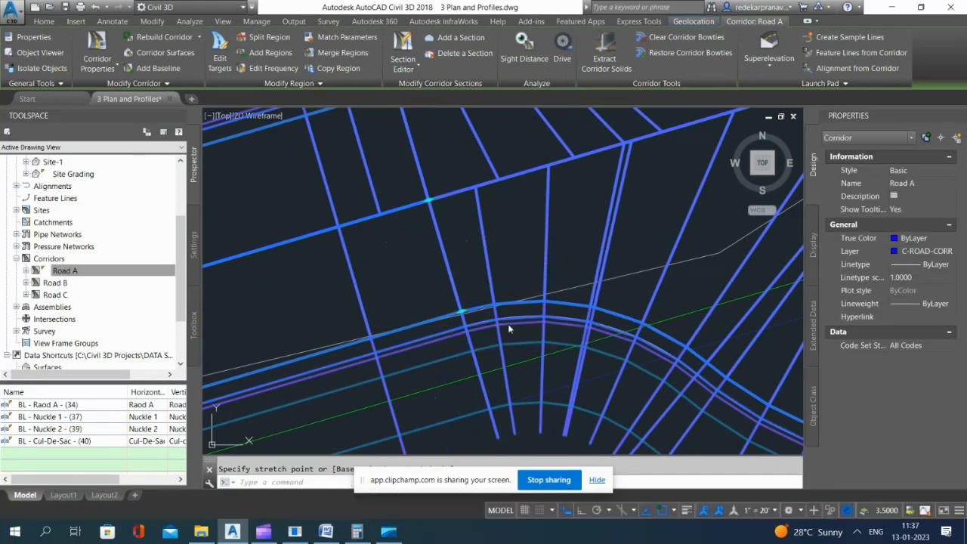
Step: Stretch the cul-de-sac region's station grip on the road's northern edge to line up with the centreline region's end, and clear the selection
scroll(507, 329, down, 7)
scroll(481, 292, up, 7)
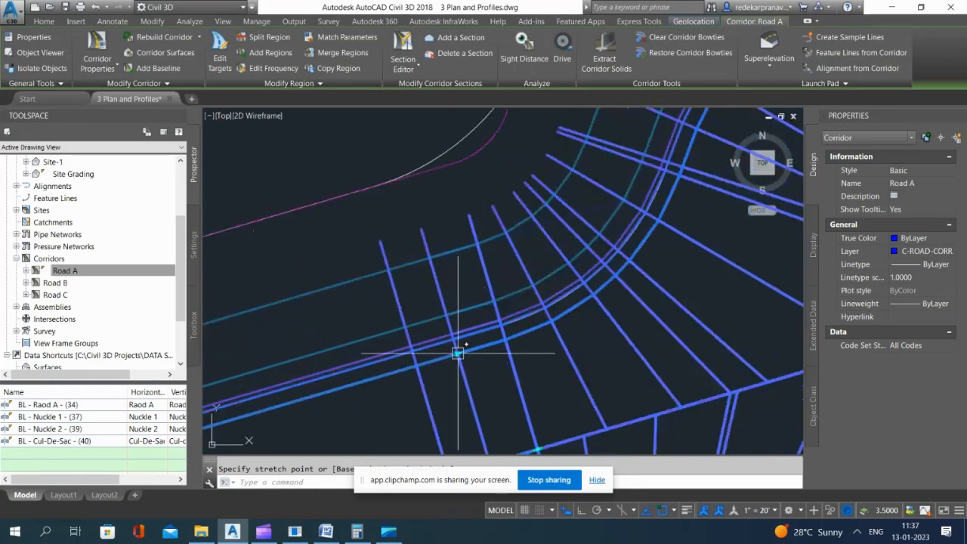
click(458, 353)
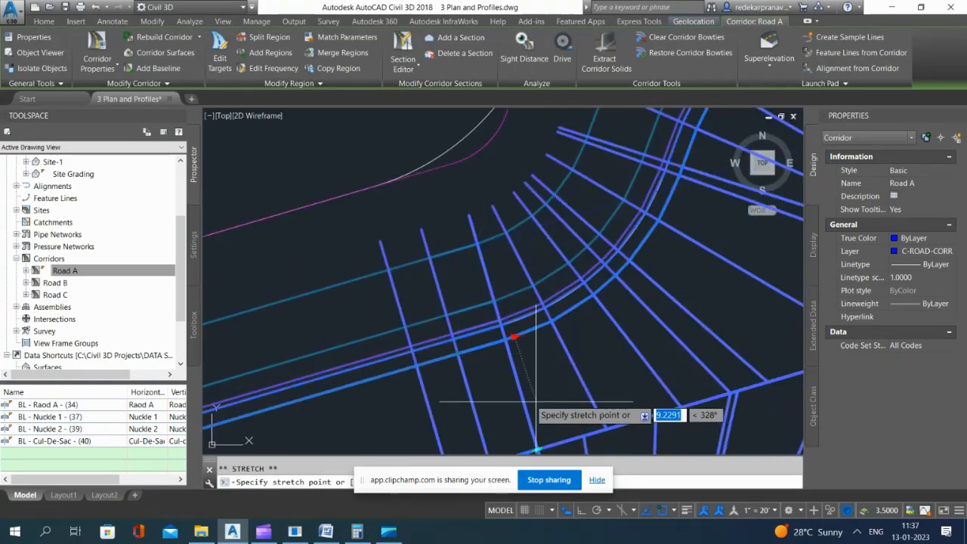
click(546, 250)
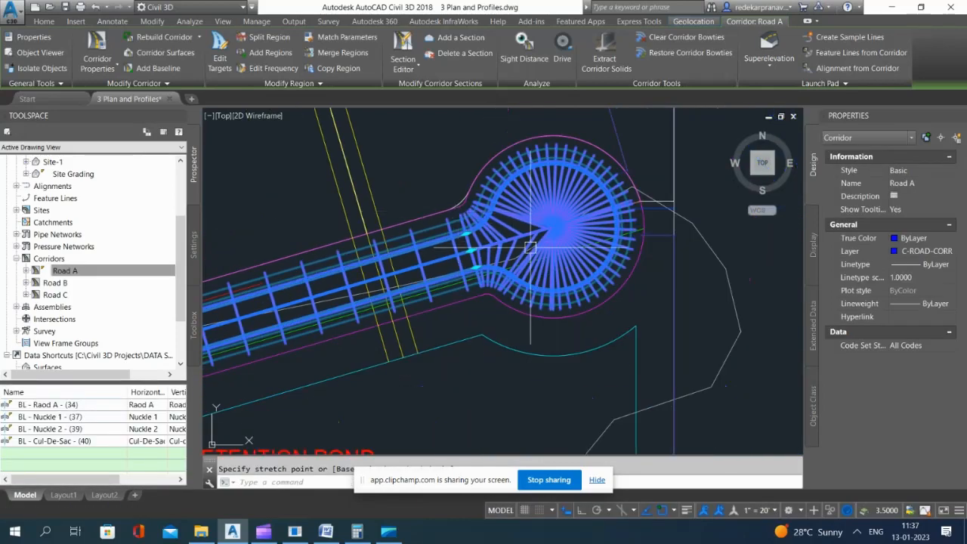
key(Escape)
key(Escape)
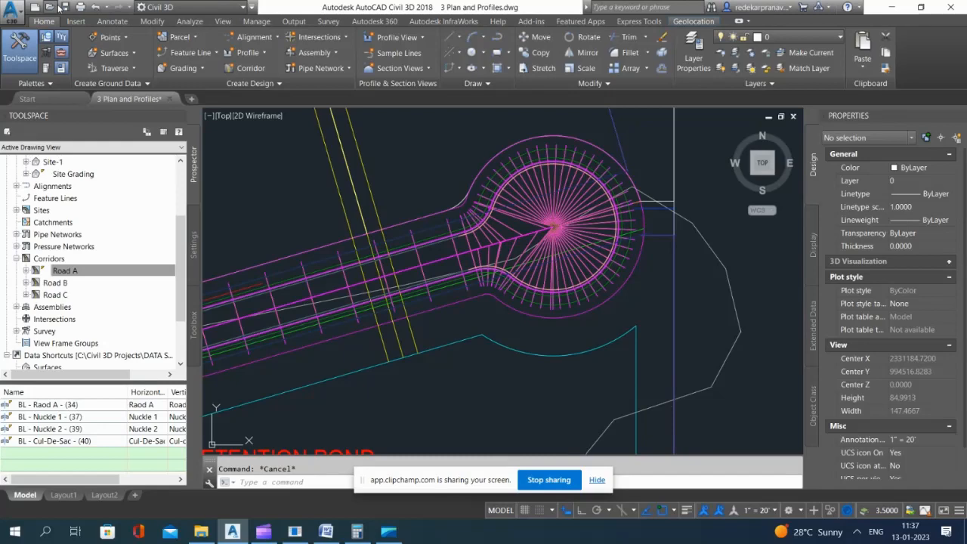
Step: Examine the Road A corridor at the inner corners of the southwest and northwest knuckles, comparing its edges with the road curves
scroll(547, 202, down, 8)
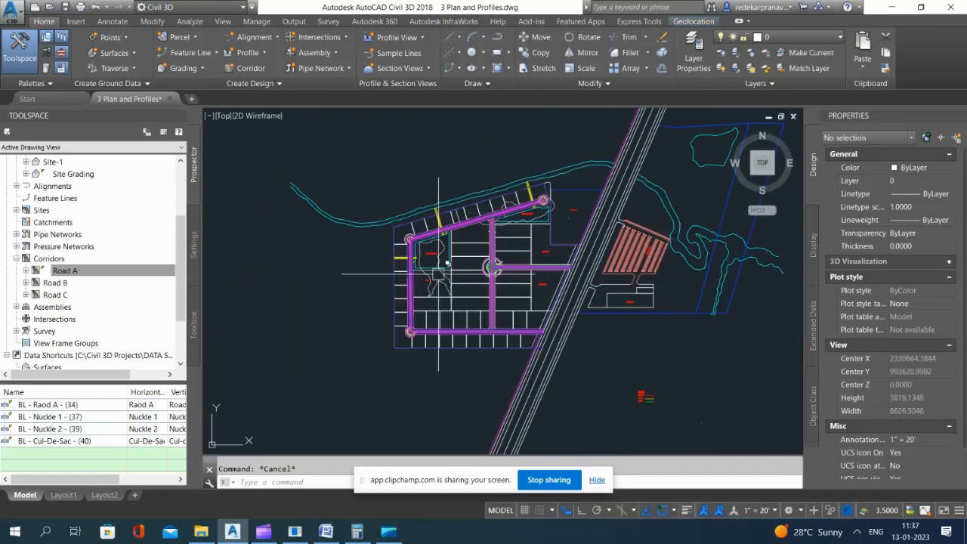
scroll(440, 271, up, 2)
scroll(347, 182, up, 1)
scroll(417, 362, up, 2)
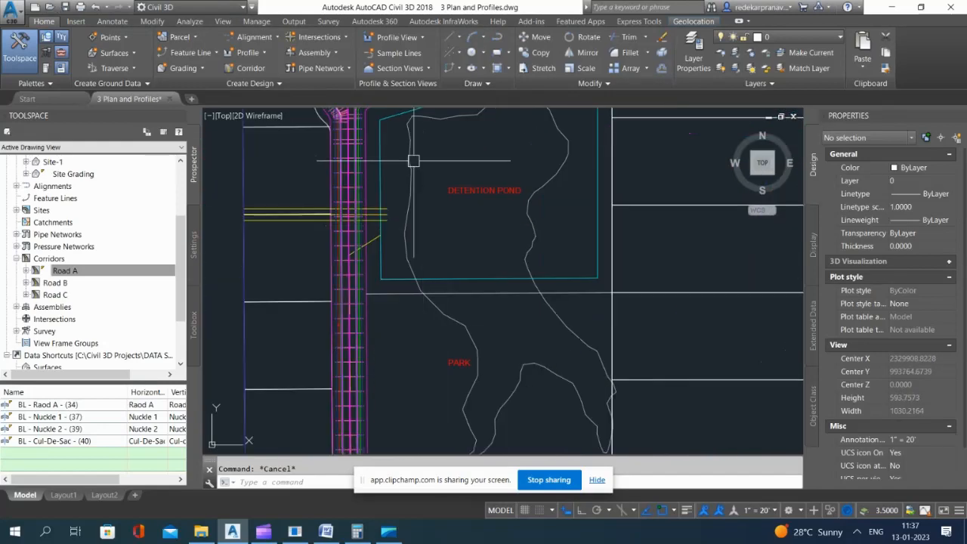
scroll(422, 395, down, 4)
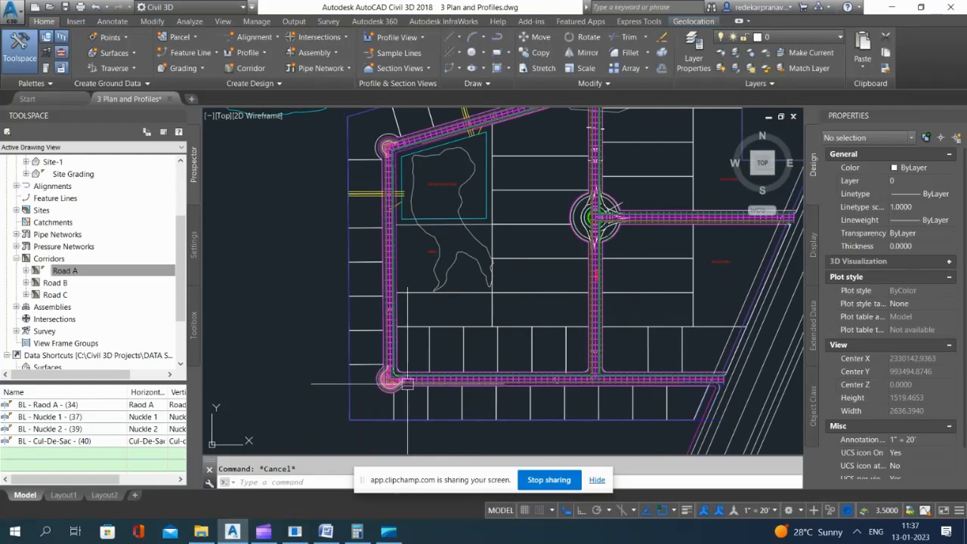
scroll(393, 384, up, 8)
scroll(471, 339, down, 2)
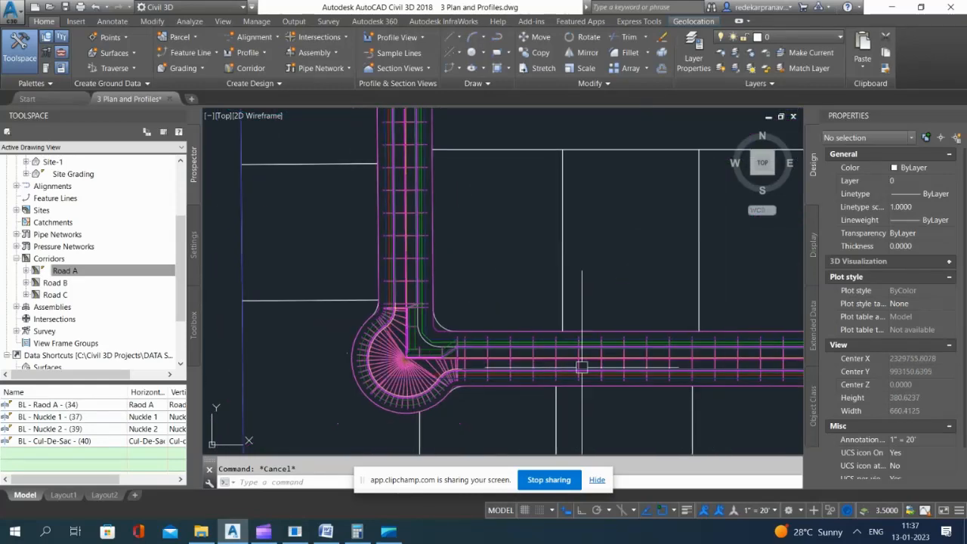
scroll(414, 349, up, 2)
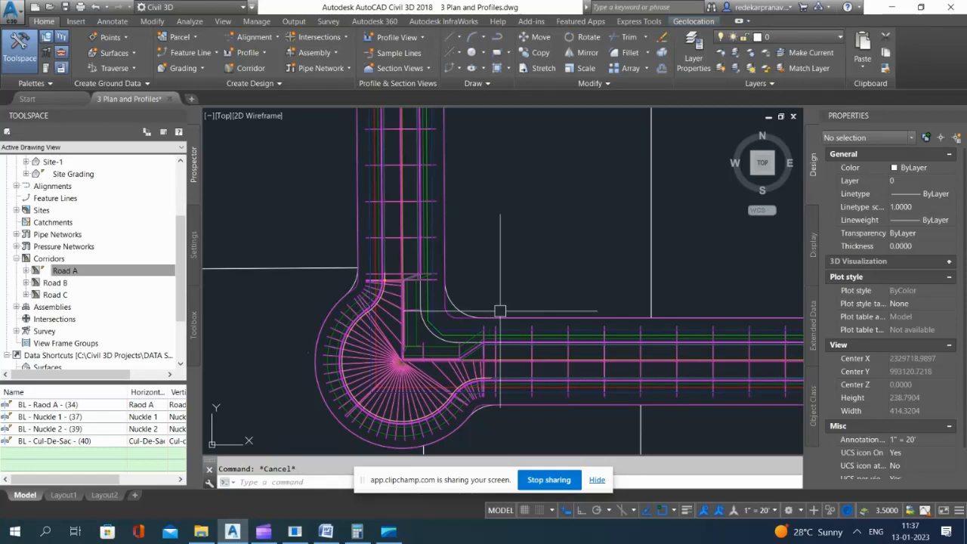
scroll(491, 373, up, 6)
scroll(541, 296, down, 4)
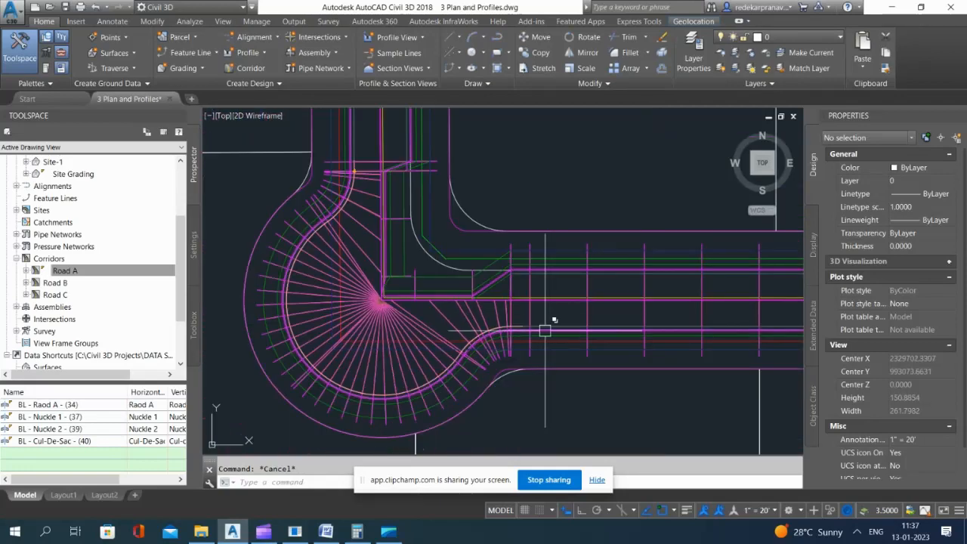
scroll(495, 282, up, 2)
click(496, 283)
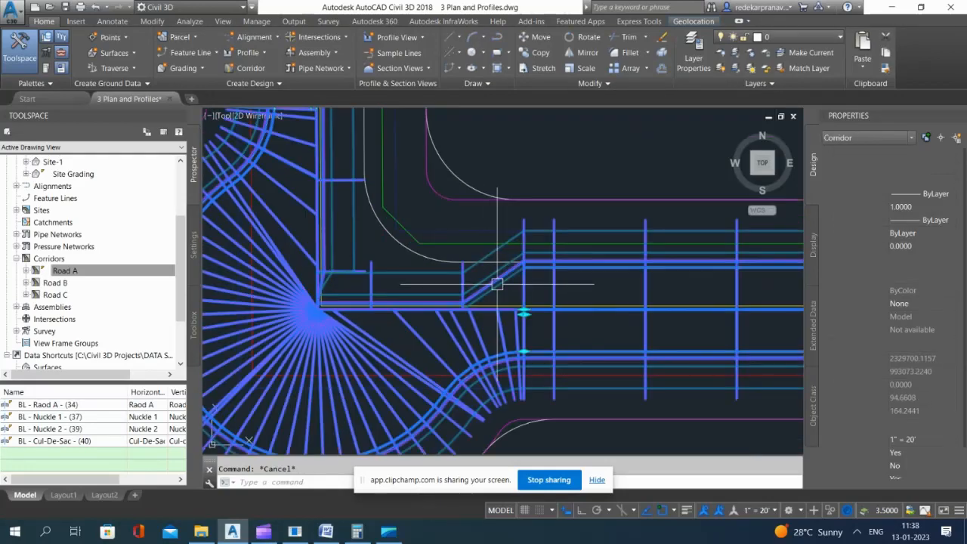
scroll(428, 380, down, 4)
scroll(428, 380, down, 6)
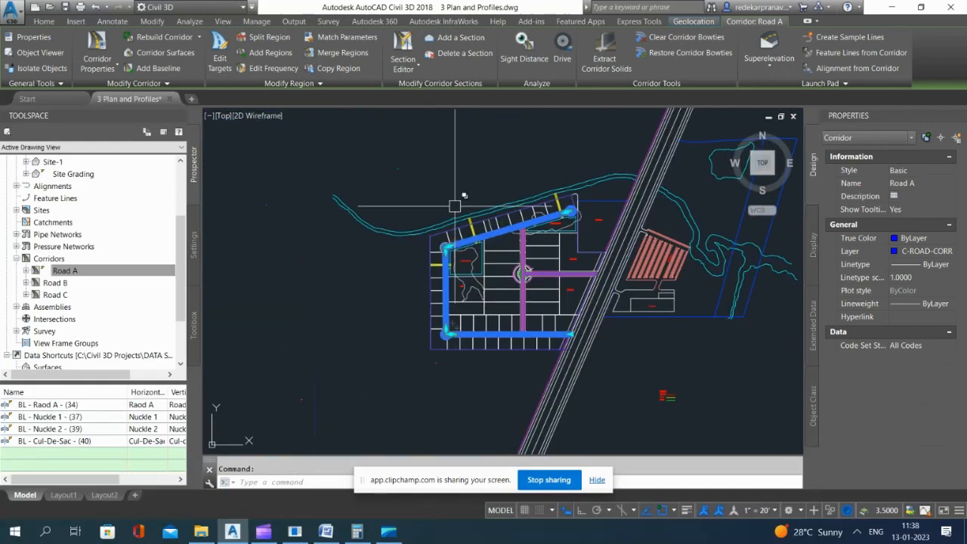
scroll(390, 227, up, 6)
scroll(389, 231, up, 1)
scroll(459, 332, down, 6)
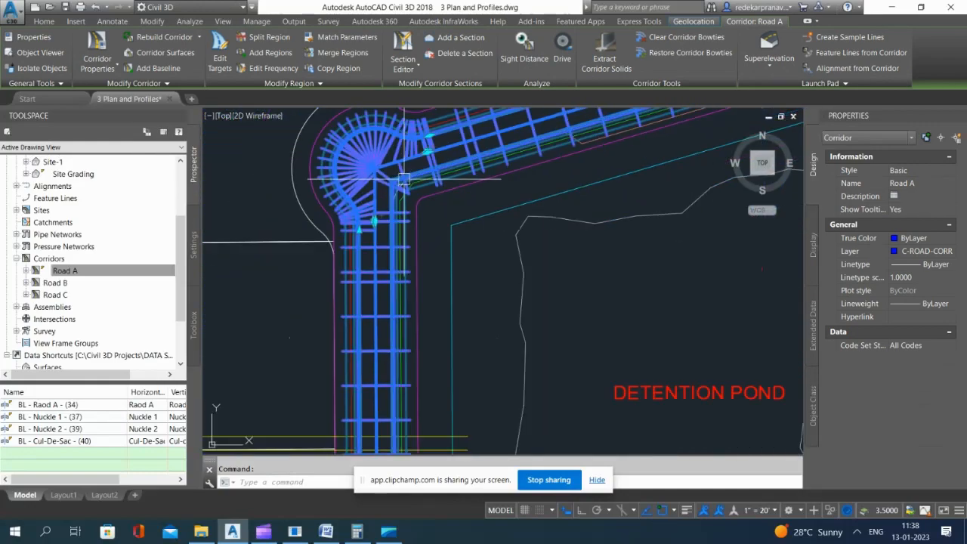
scroll(453, 278, up, 6)
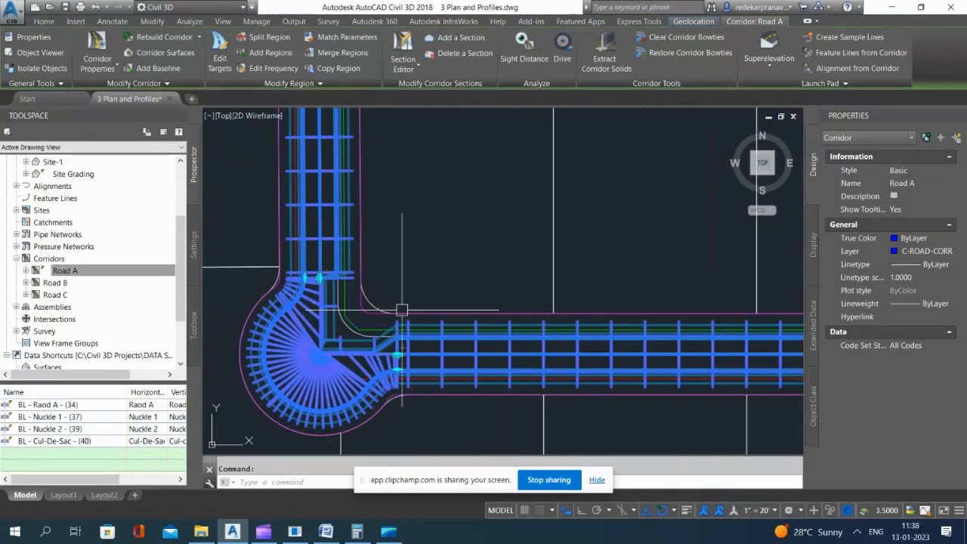
key(Escape)
click(454, 246)
Step: Offset the inner road-edge polyline at the southwest knuckle outward, toward the roadway
scroll(373, 330, up, 3)
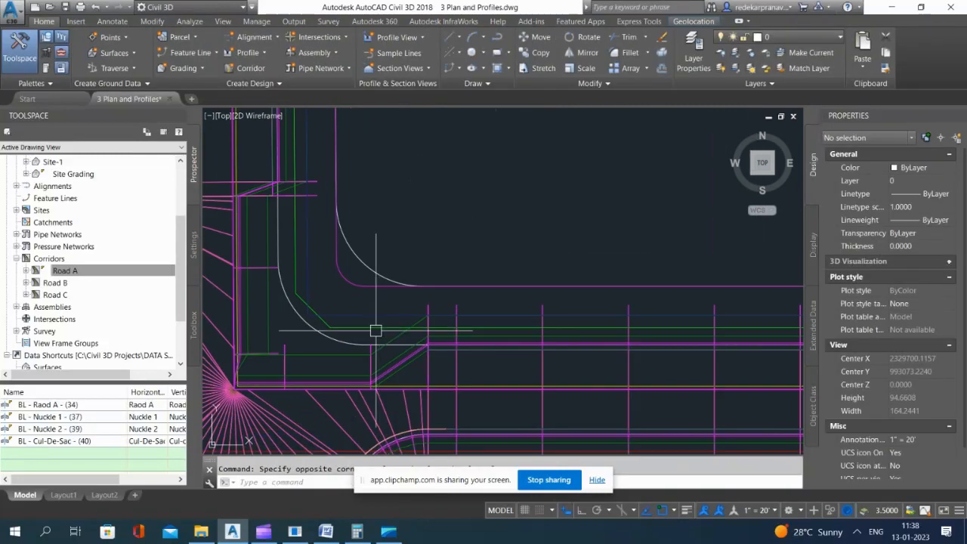
click(287, 308)
key(Escape)
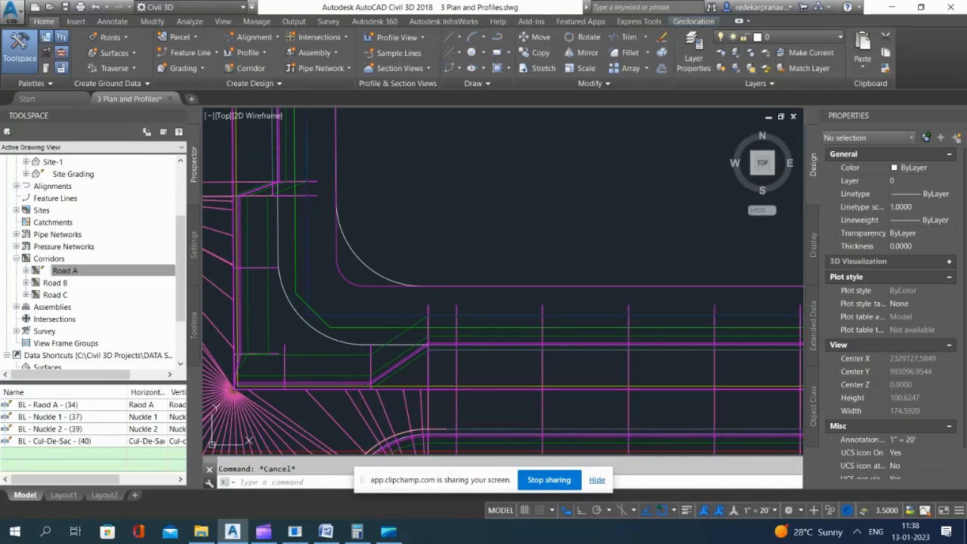
text(o)
key(Return)
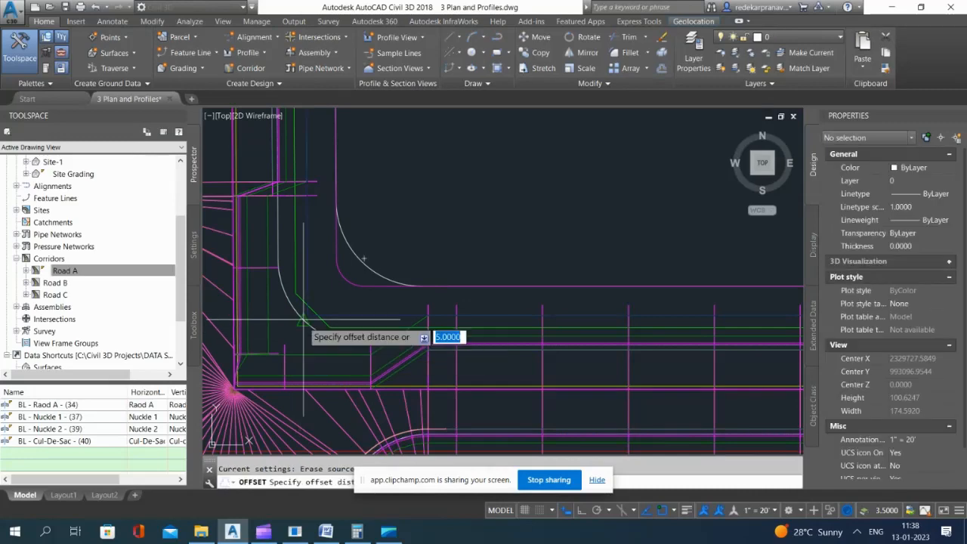
key(Return)
scroll(304, 320, up, 6)
click(304, 320)
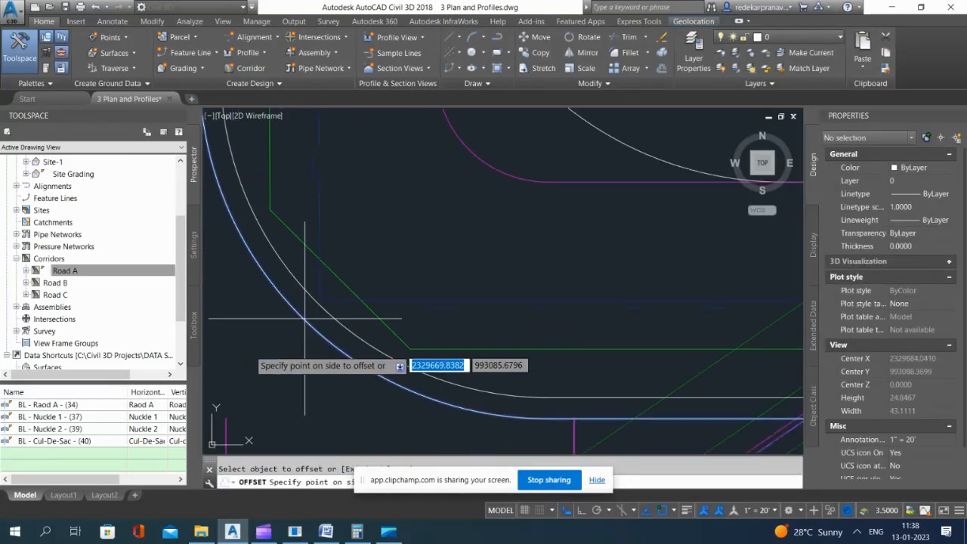
click(253, 347)
scroll(439, 296, down, 4)
key(Return)
scroll(598, 372, up, 2)
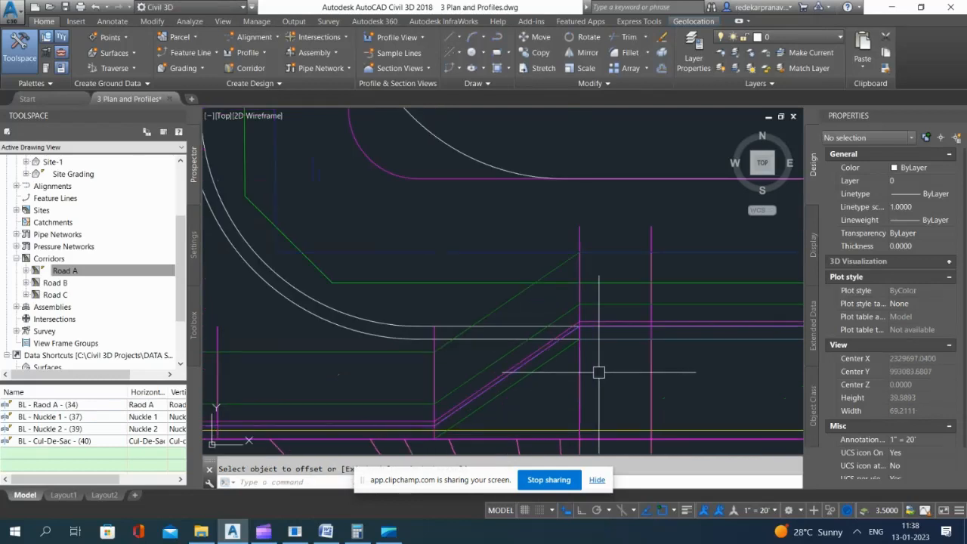
Step: Isolate the Road layer of the offset polyline
click(316, 320)
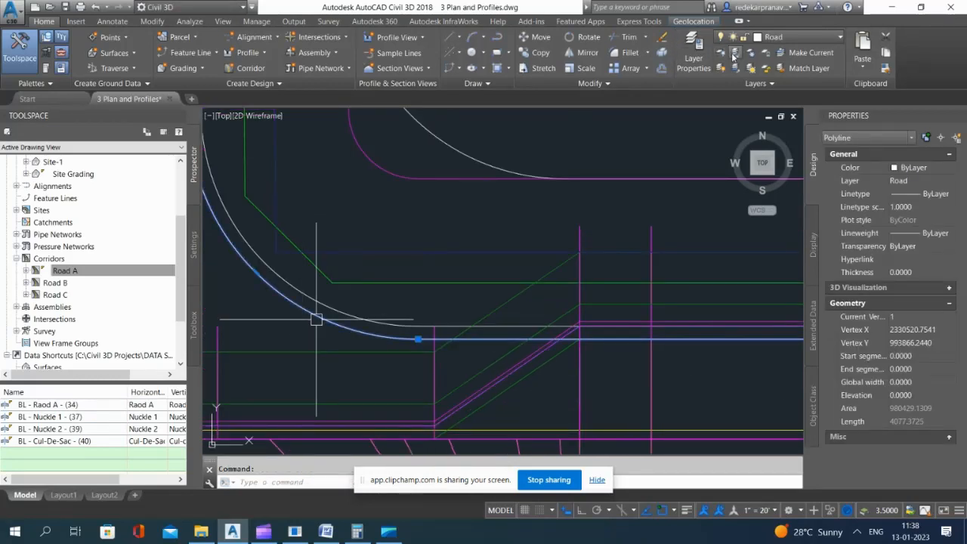
click(734, 54)
scroll(386, 330, down, 2)
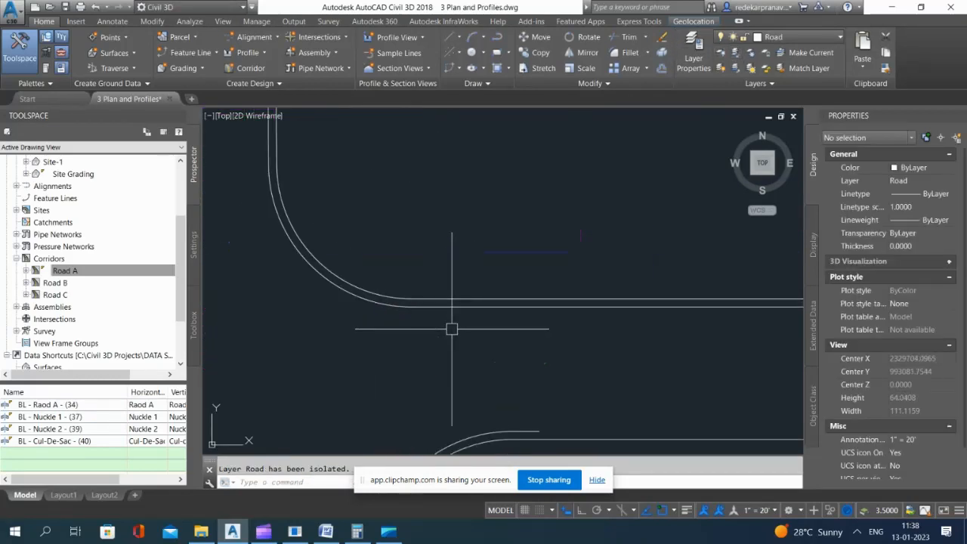
Step: Draw two polylines across the road at the southwest knuckle, from each end of its outer edge curve to the offset line
key(Return)
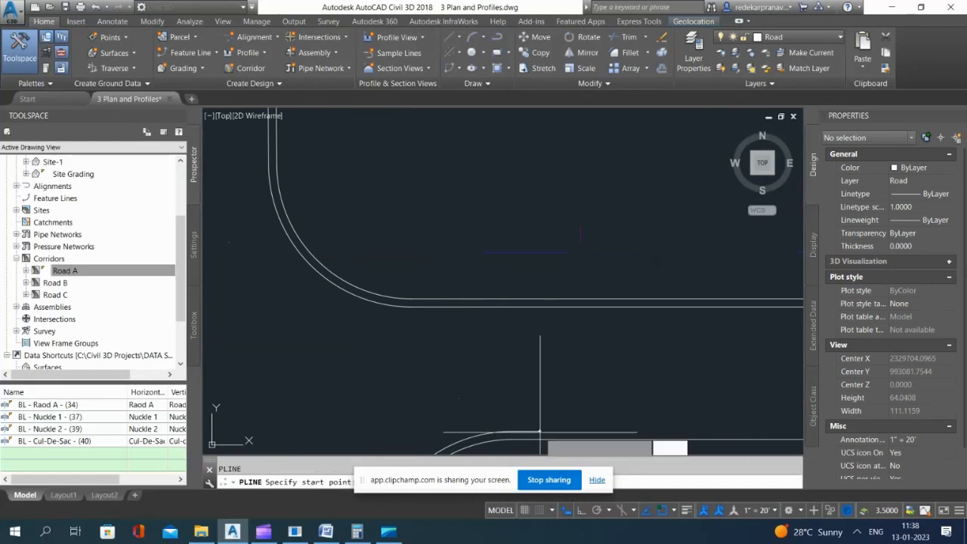
click(540, 431)
click(540, 307)
key(Return)
scroll(541, 370, down, 5)
scroll(459, 275, up, 5)
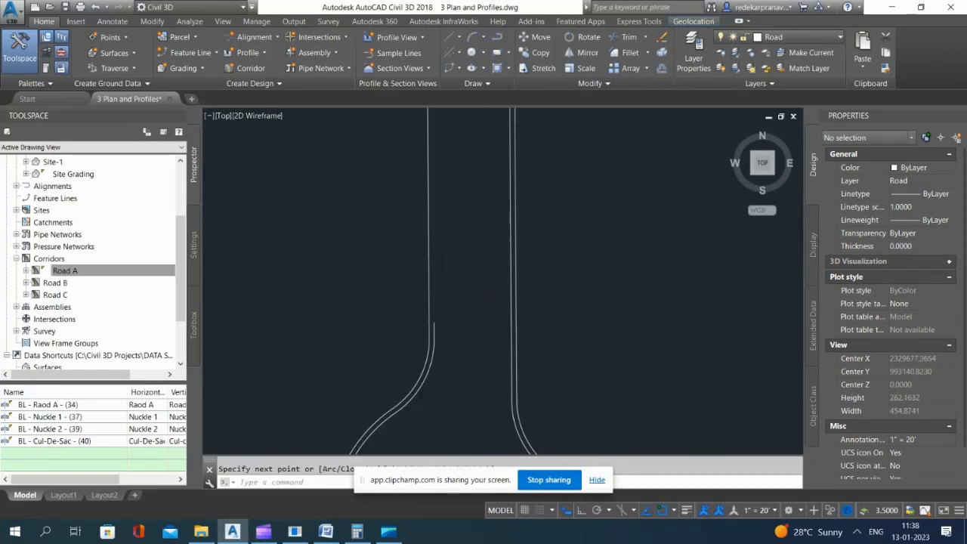
key(Return)
click(418, 345)
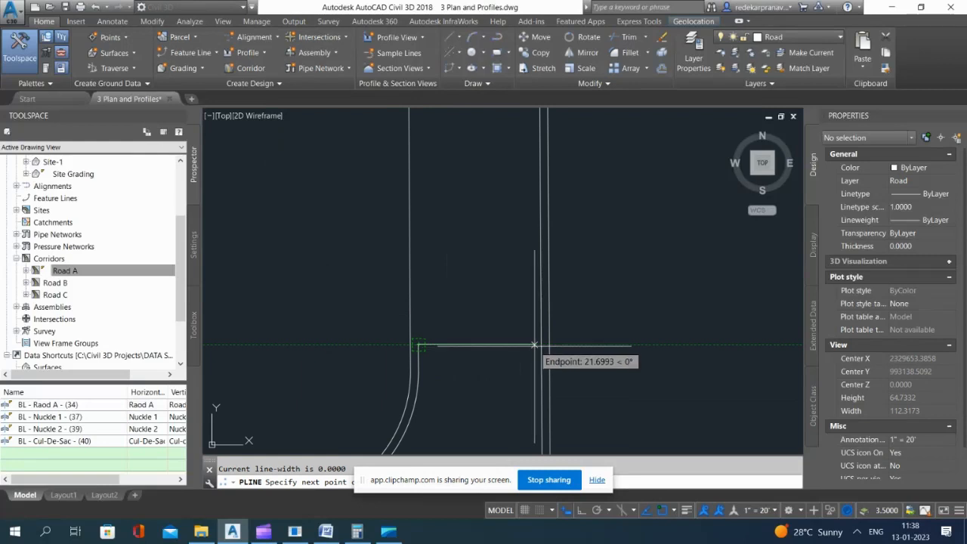
click(539, 343)
key(Return)
scroll(539, 344, down, 5)
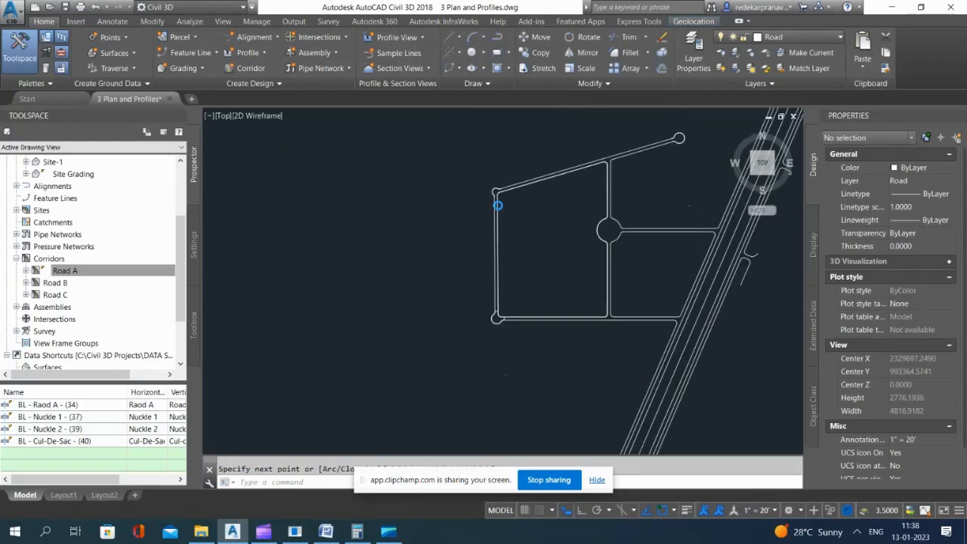
Step: Draw two polylines across the road at the northwest knuckle, from each end of its outer edge curve to the offset line
scroll(406, 291, up, 5)
key(Return)
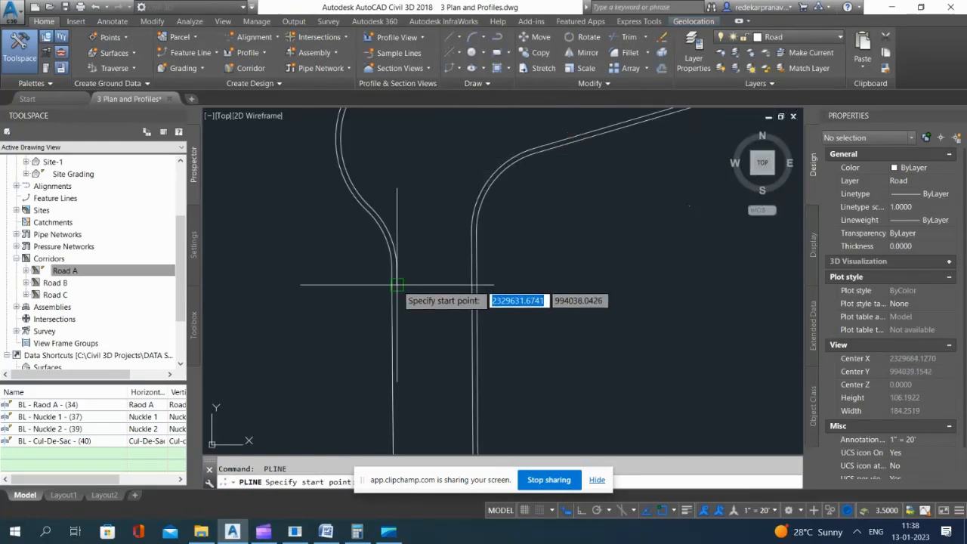
click(396, 285)
click(473, 285)
scroll(421, 321, down, 5)
scroll(498, 185, up, 5)
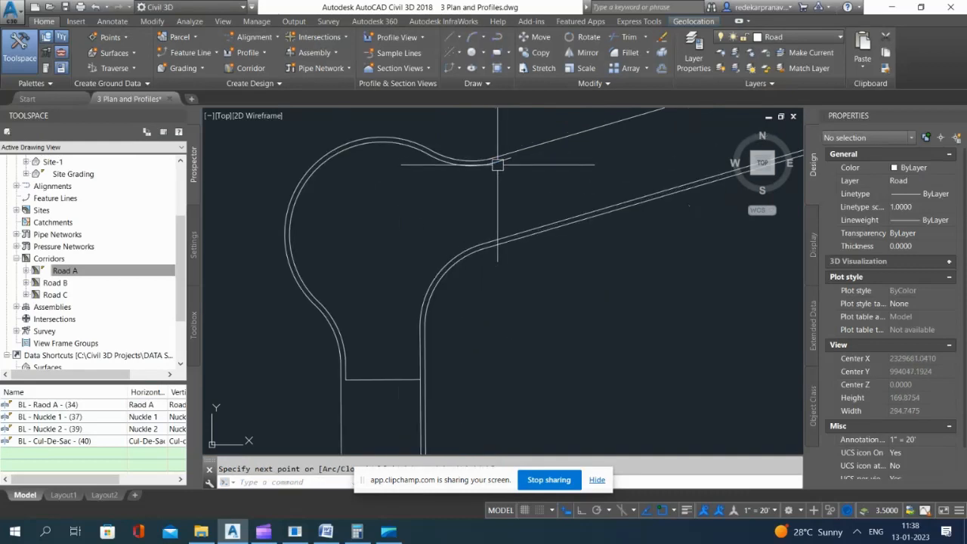
key(Return)
key(Return)
click(512, 157)
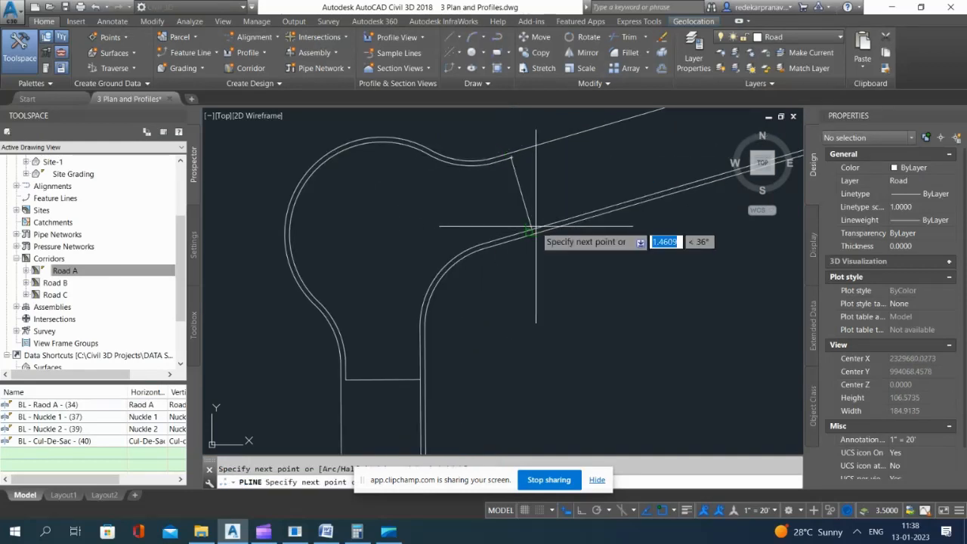
click(531, 228)
key(Return)
Step: Try to trim the offset line beyond the northwest knuckle's eastern cross line, using that cross line as the cutting edge
text(tr)
key(Return)
click(523, 199)
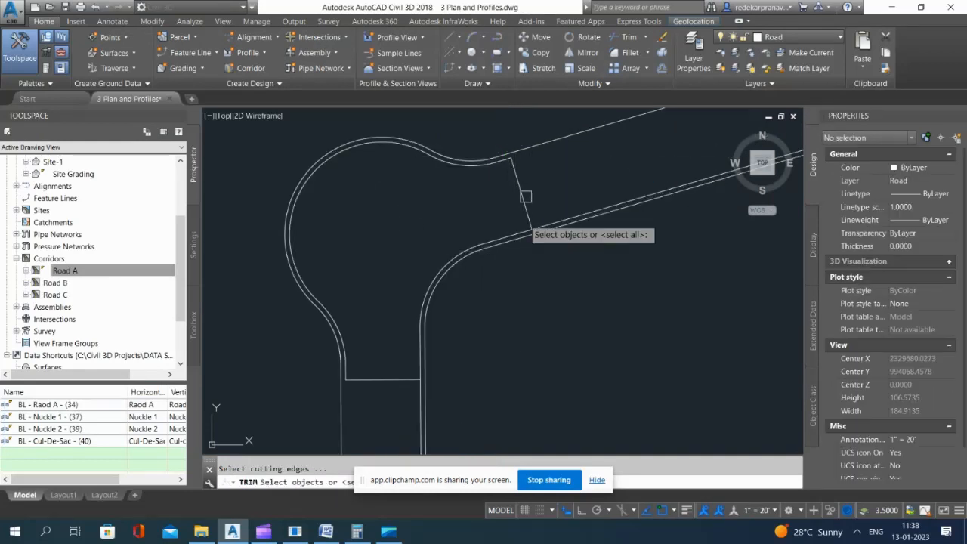
key(Return)
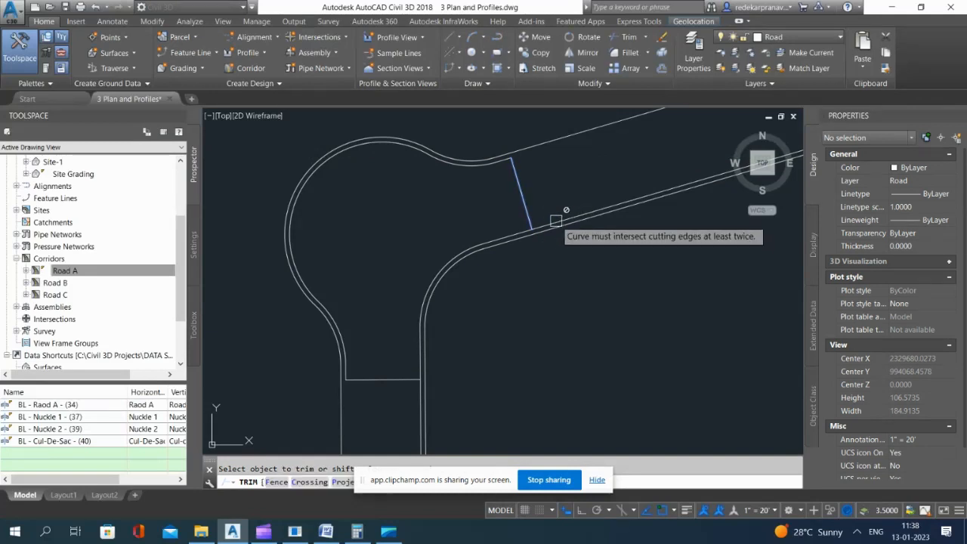
click(555, 220)
scroll(550, 223, up, 5)
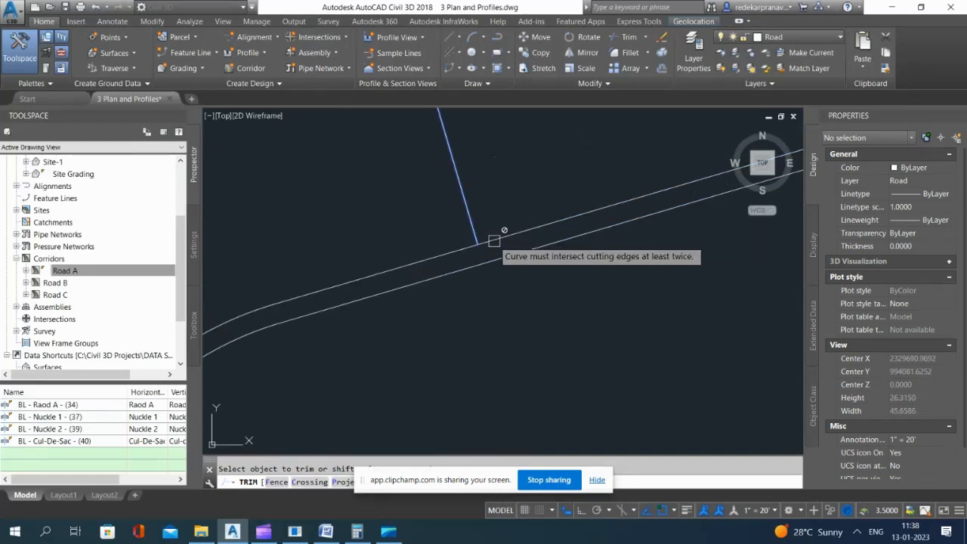
key(Escape)
scroll(454, 249, down, 3)
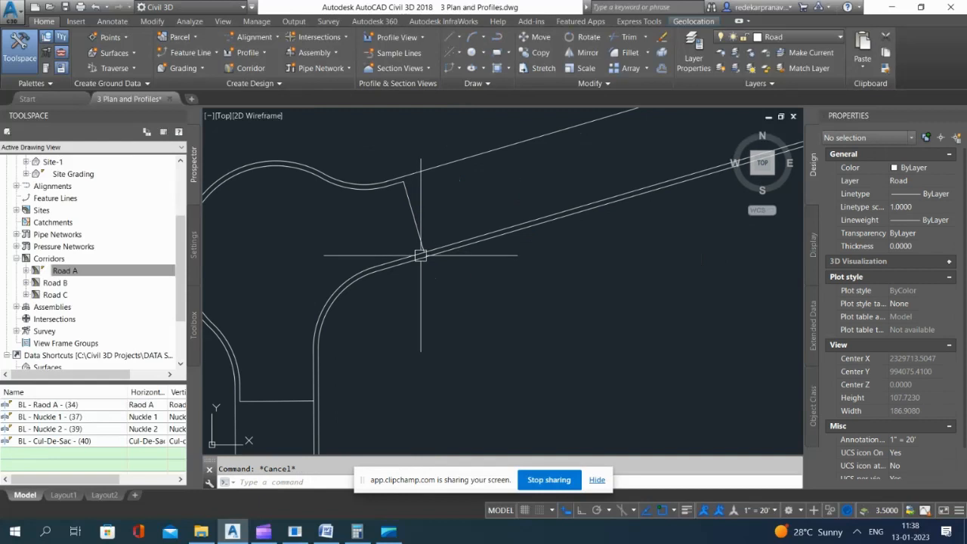
Step: Break the offset polyline where the northwest knuckle's eastern cross line meets it, and select the polyline to check the gap
key(Return)
scroll(421, 255, up, 3)
click(385, 228)
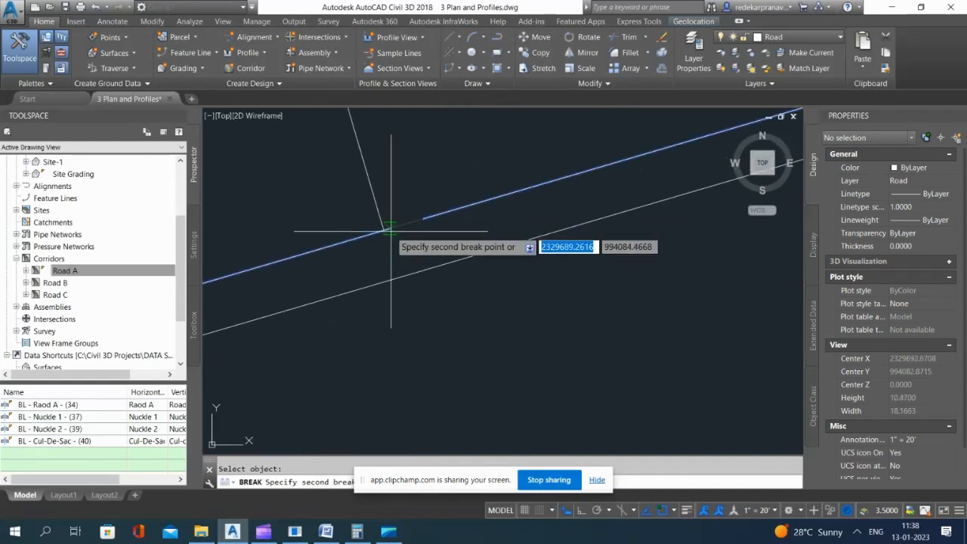
click(384, 230)
click(449, 210)
scroll(426, 220, down, 8)
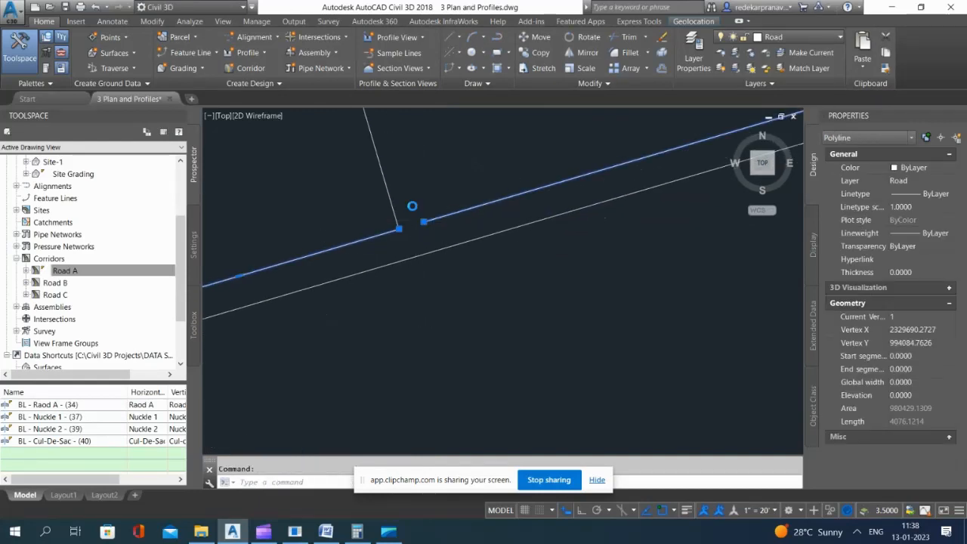
scroll(453, 271, down, 8)
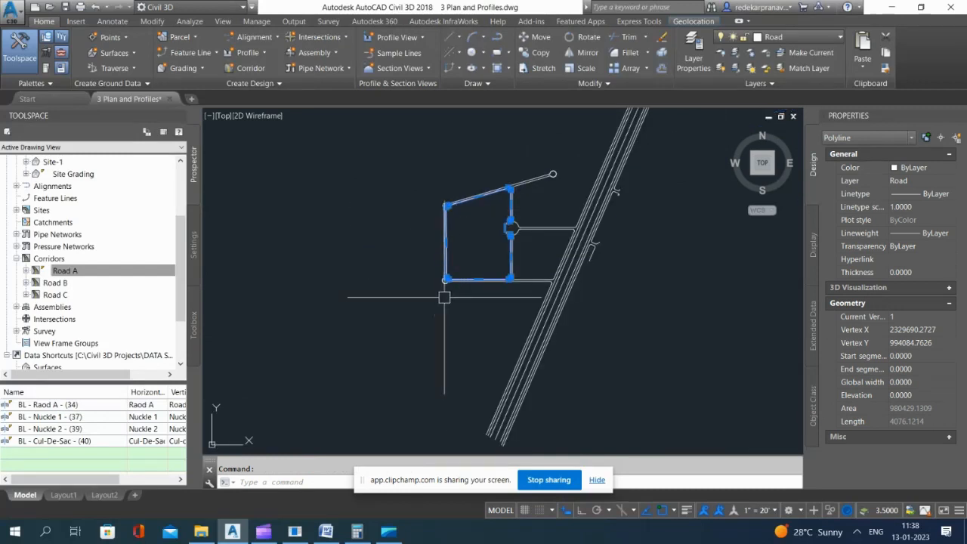
Step: Break the offset polyline at the southwest knuckle's eastern cross line and delete the piece running east beyond it
scroll(453, 274, up, 8)
scroll(431, 296, up, 10)
key(Escape)
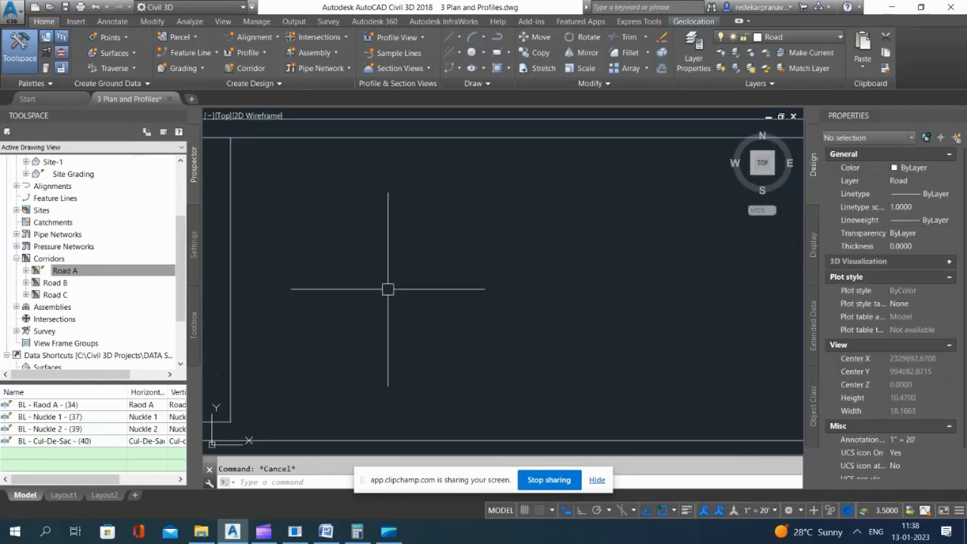
key(Return)
scroll(387, 290, down, 6)
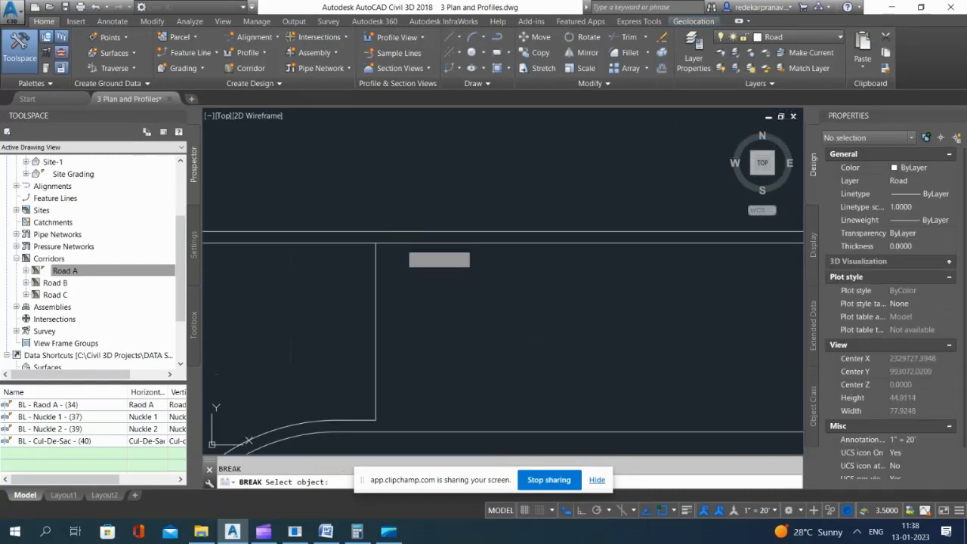
click(375, 241)
click(376, 242)
click(442, 243)
key(Delete)
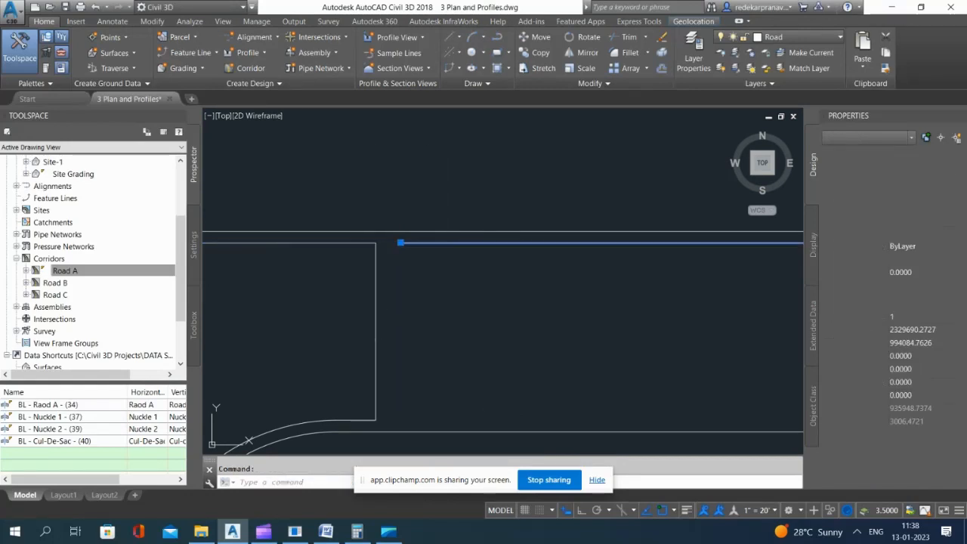
Step: Trim away the offset line between the two knuckles, using the southwest knuckle's northern and the northwest knuckle's southern cross lines as cutting edges
scroll(495, 328, down, 8)
text(tr)
key(Return)
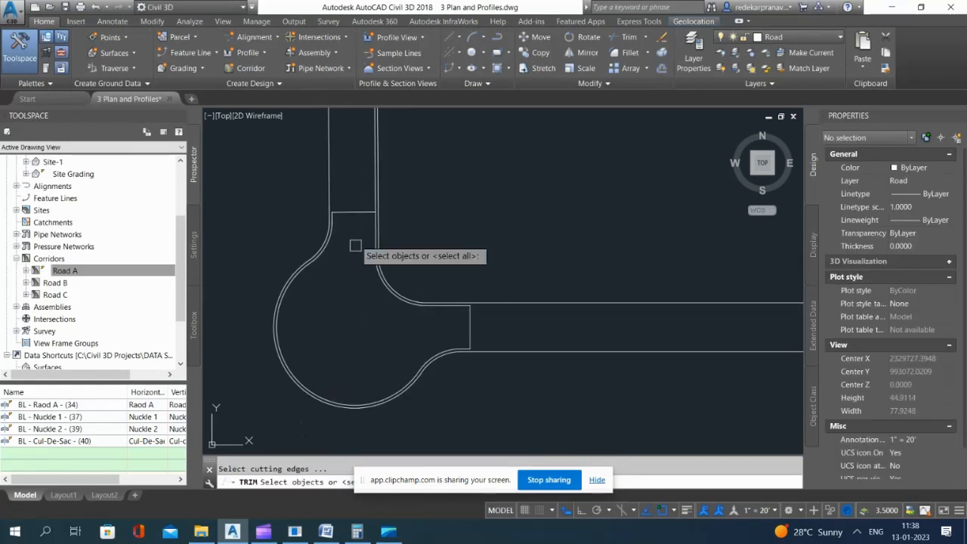
click(362, 214)
scroll(405, 314, down, 10)
scroll(417, 257, up, 3)
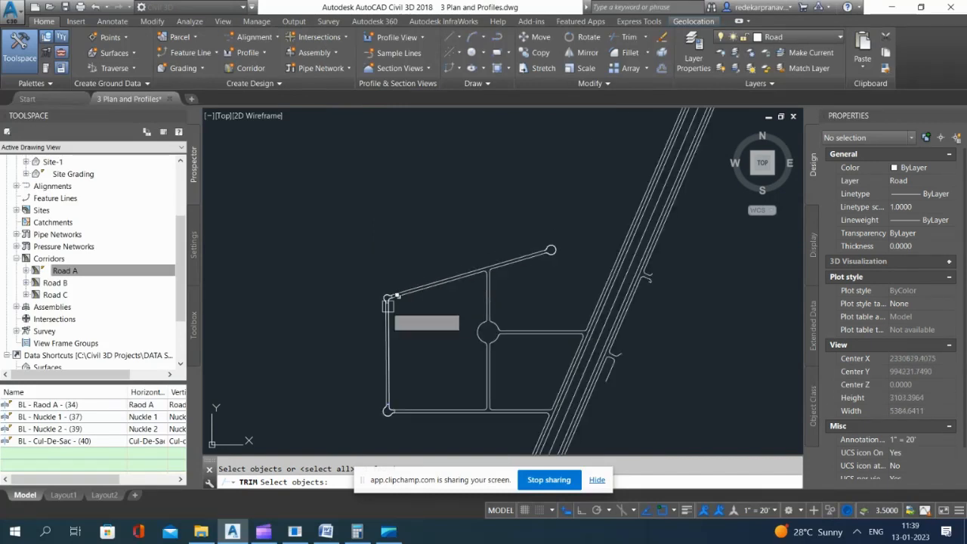
scroll(382, 304, up, 6)
scroll(417, 291, up, 3)
click(426, 295)
scroll(426, 295, up, 3)
key(Return)
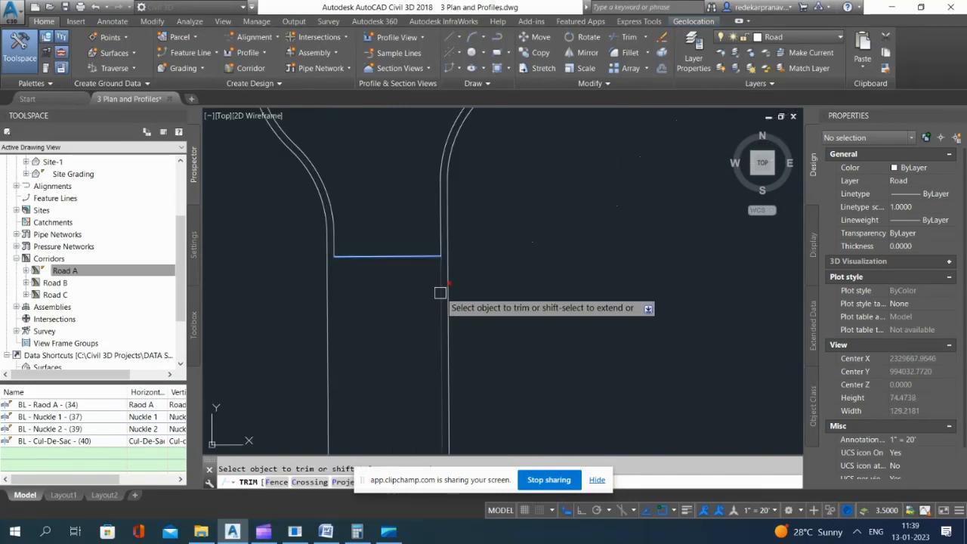
click(438, 291)
key(Return)
scroll(377, 214, down, 8)
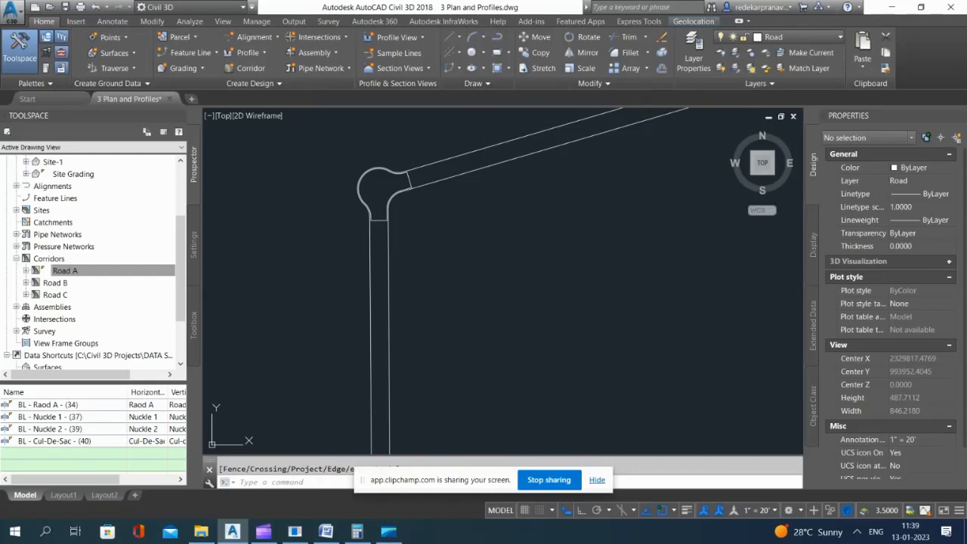
Step: End the layer isolation to restore the other layers around the trimmed knuckle edges
click(735, 68)
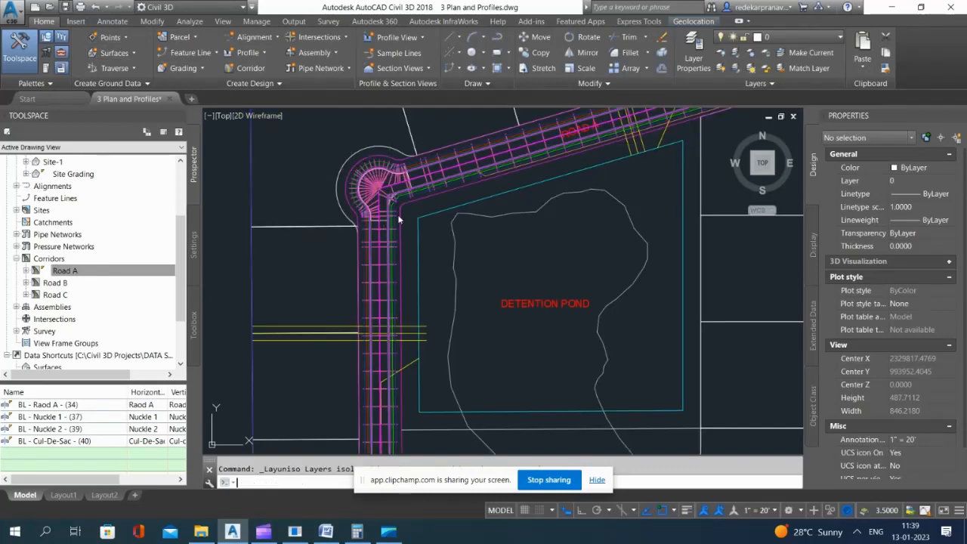
scroll(317, 154, down, 2)
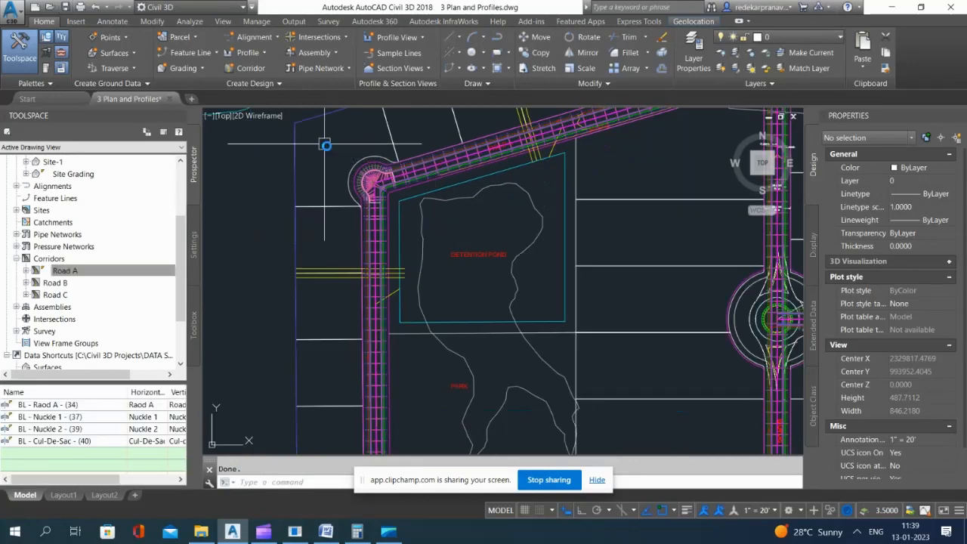
scroll(374, 303, down, 15)
scroll(454, 377, up, 5)
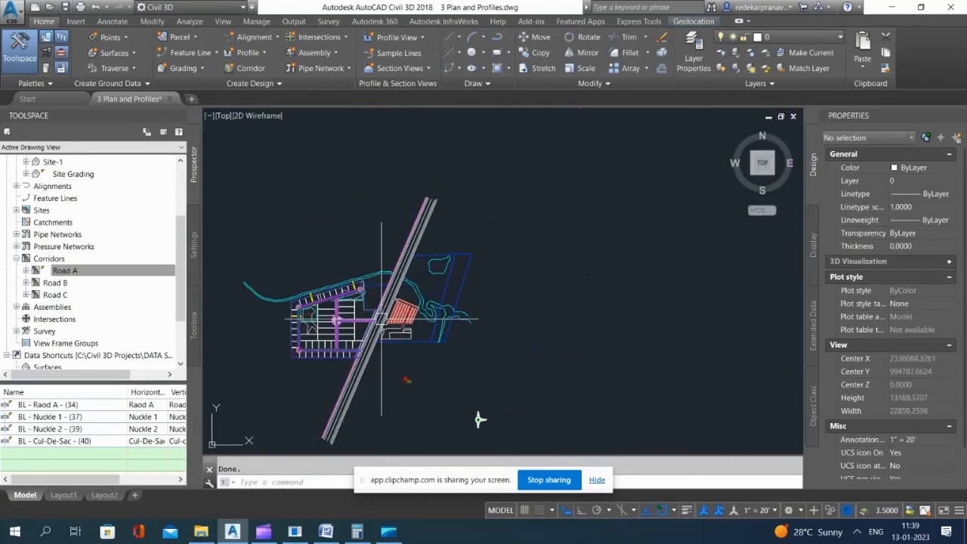
scroll(392, 384, down, 4)
scroll(534, 401, up, 8)
scroll(366, 236, up, 15)
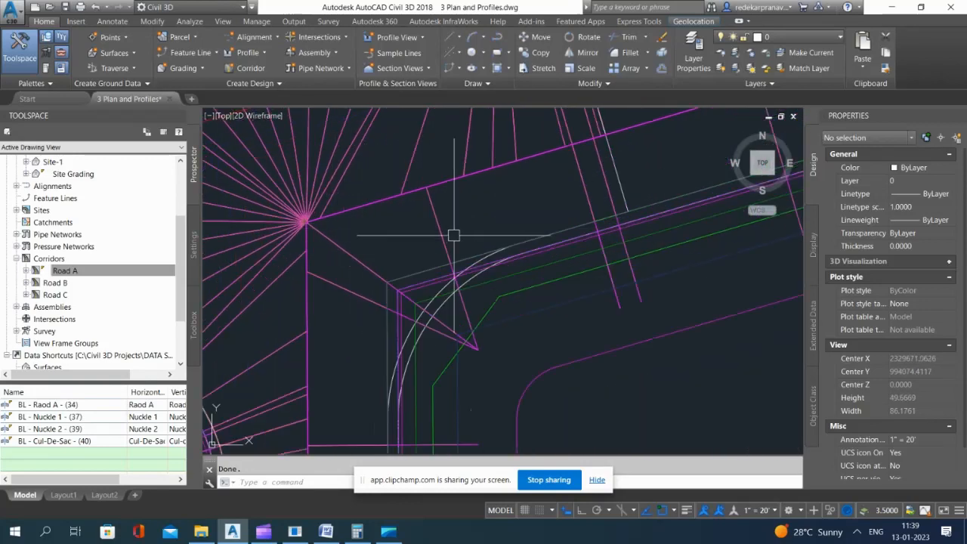
scroll(392, 259, down, 4)
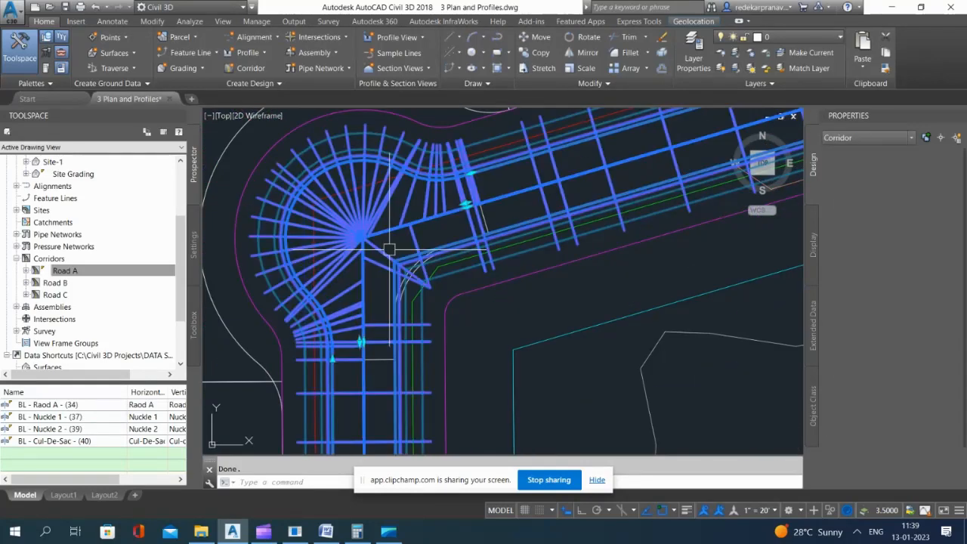
Step: Examine the Road A corridor's two knuckles from an isometric angle in the Object Viewer
click(452, 306)
right_click(454, 308)
click(490, 258)
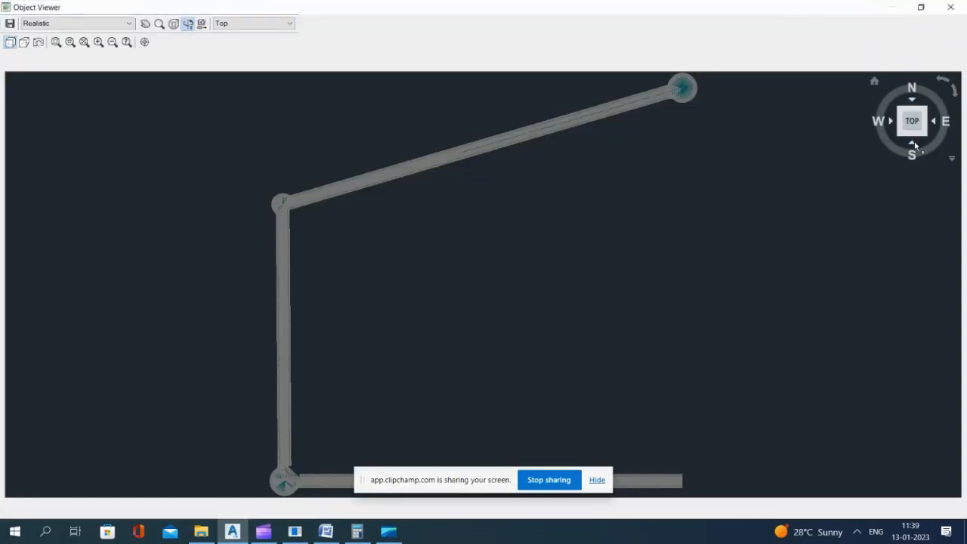
click(914, 145)
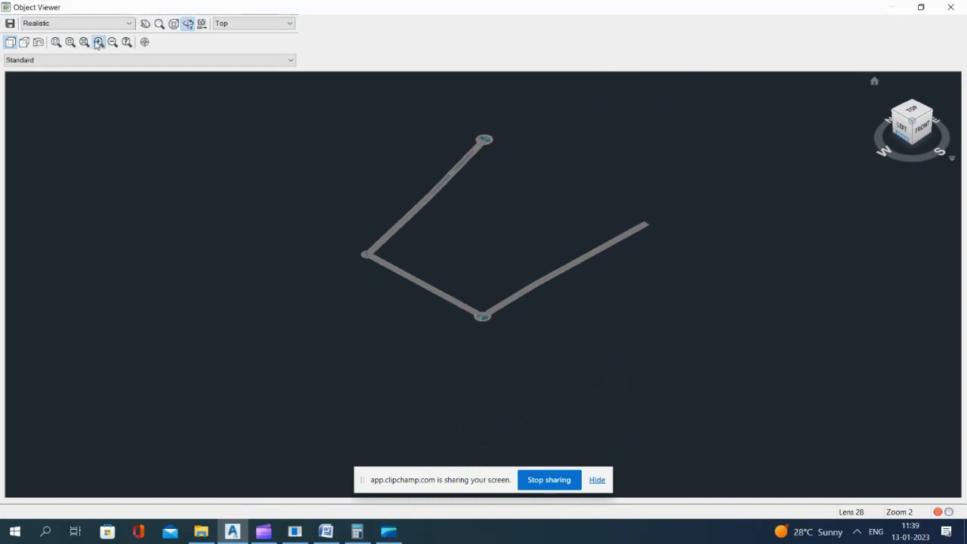
click(97, 43)
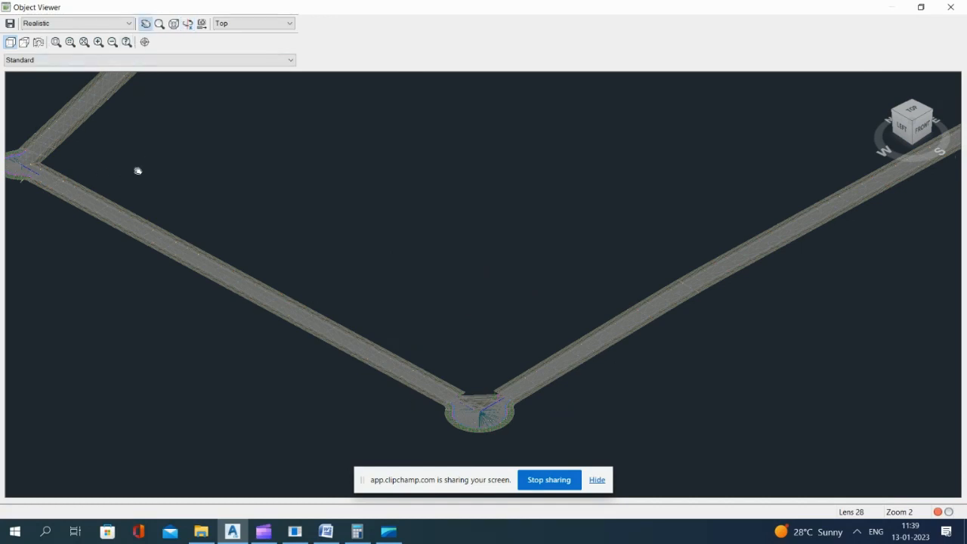
drag(26, 144, 31, 162)
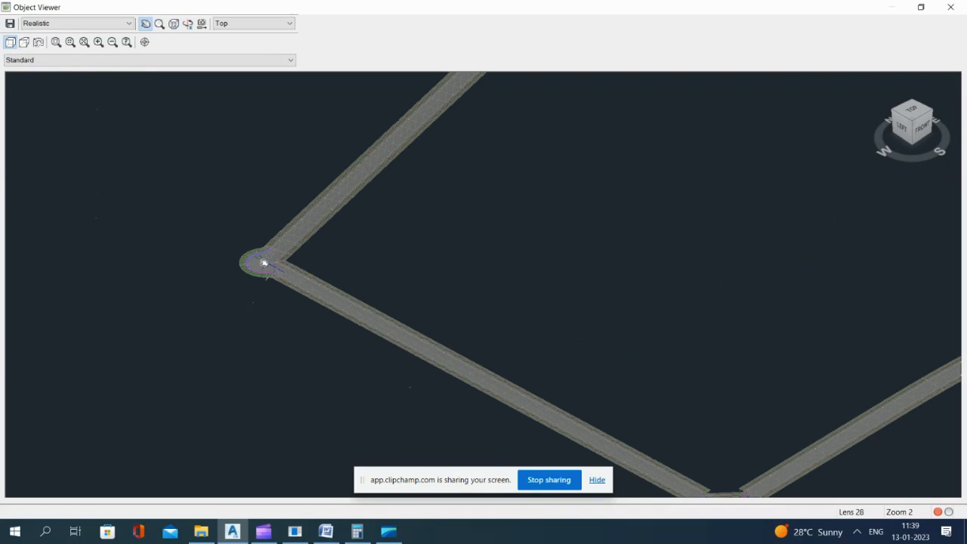
drag(266, 263, 162, 257)
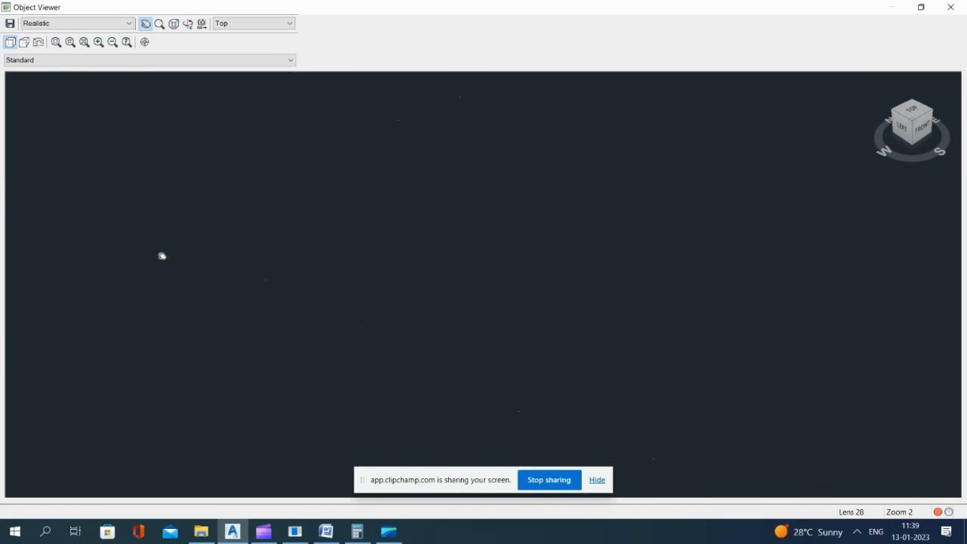
key(Escape)
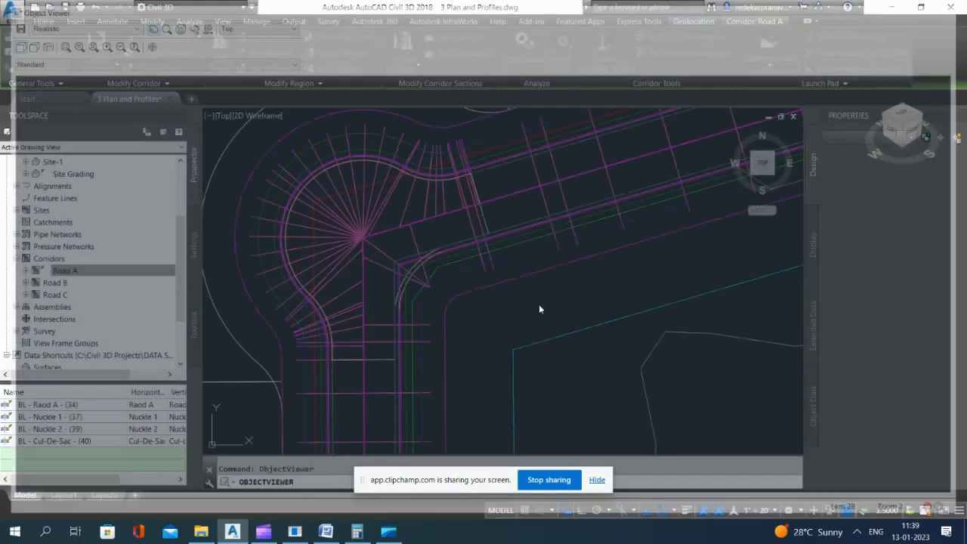
Step: Create centerline alignment "Nuckle 1-1" from the southwest knuckle's inner offset curve, without adding curves between tangents or erasing existing entities
scroll(389, 293, up, 6)
scroll(483, 273, down, 15)
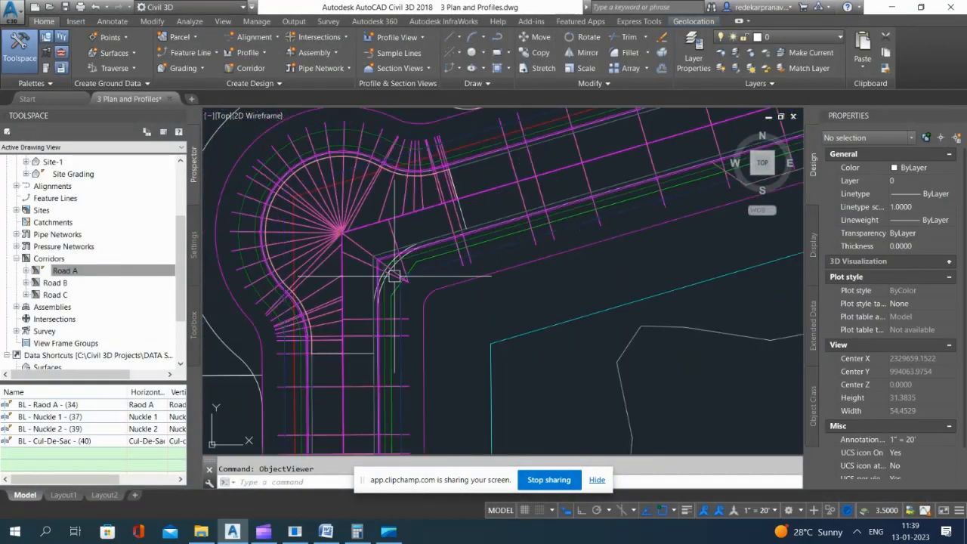
scroll(442, 388, up, 10)
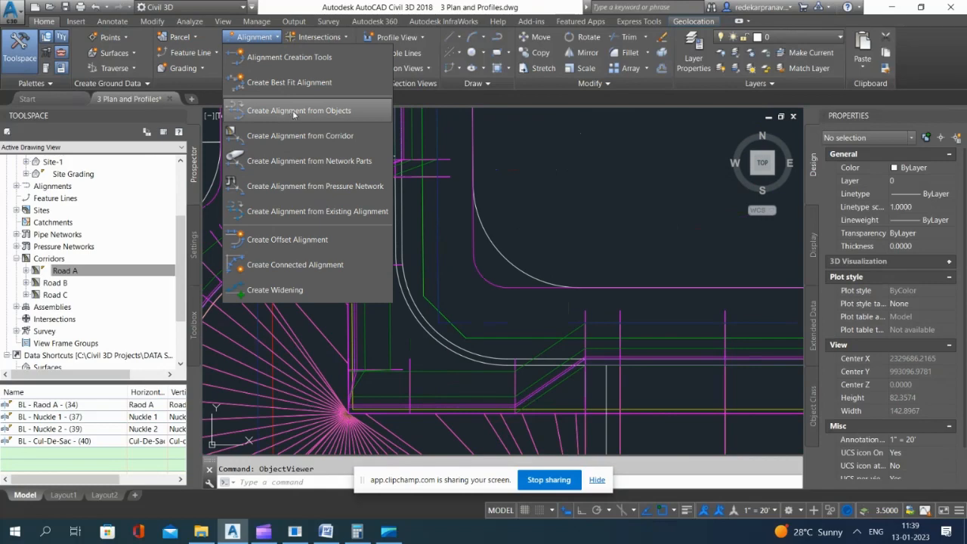
click(294, 114)
scroll(431, 345, up, 4)
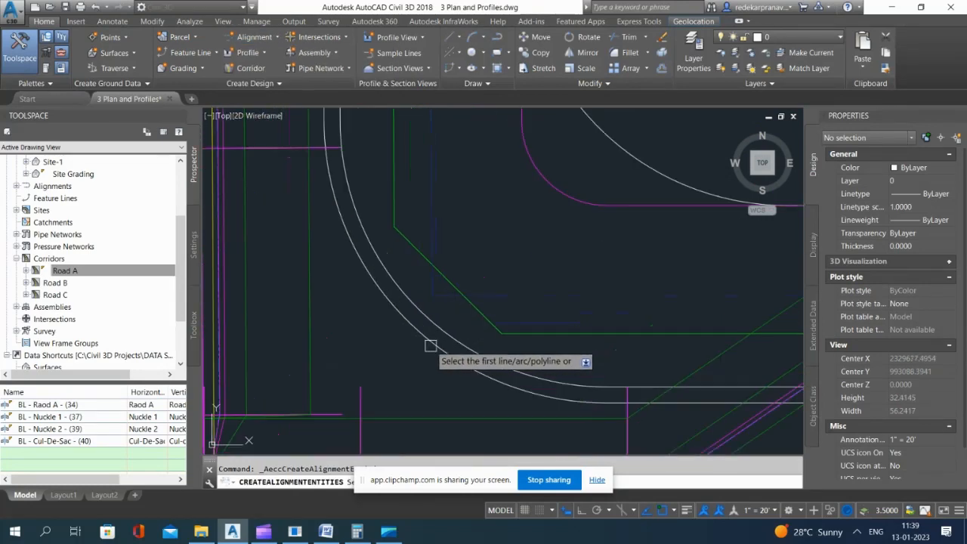
click(431, 345)
key(Return)
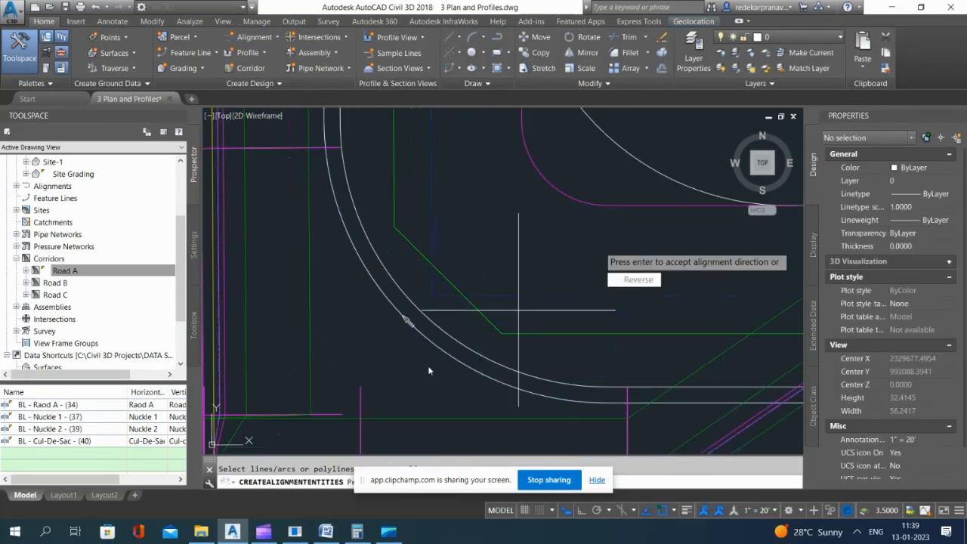
key(Return)
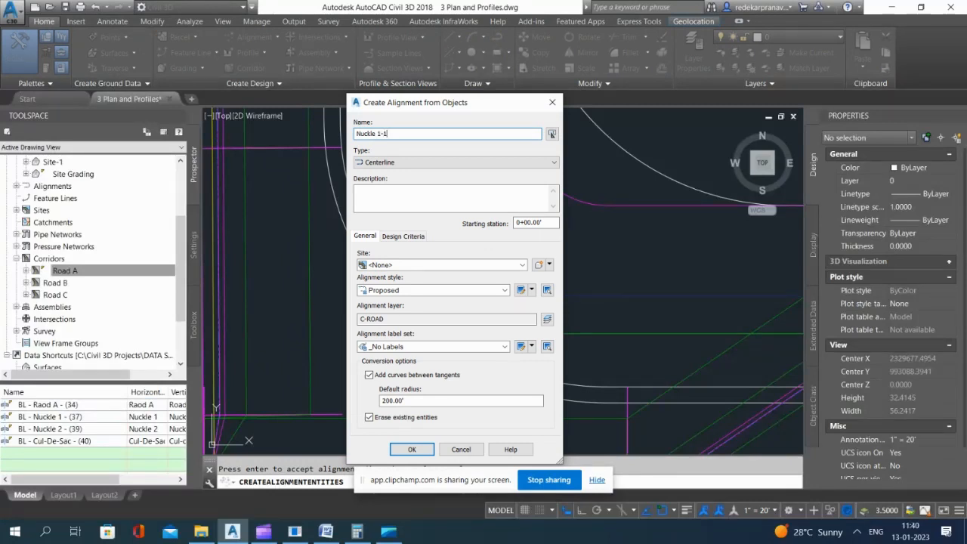
click(369, 375)
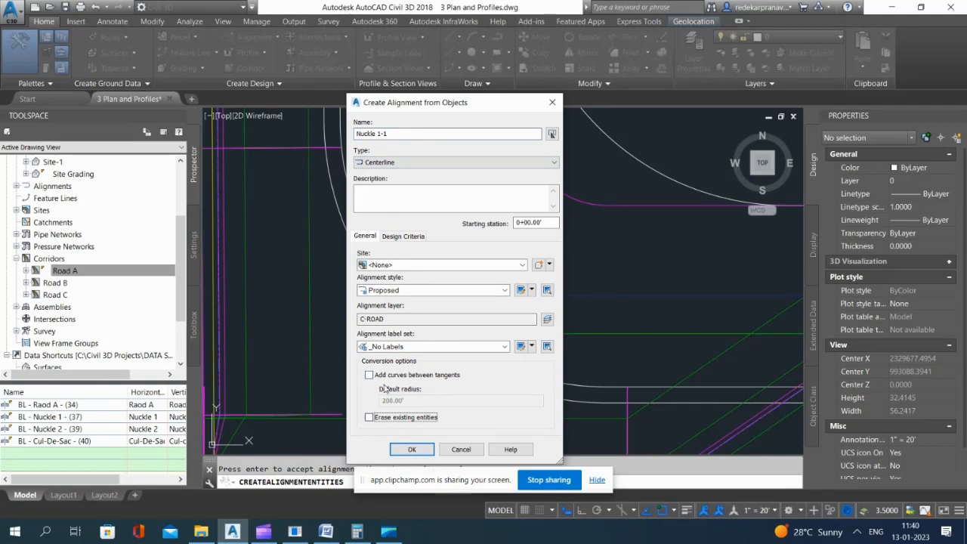
click(412, 449)
scroll(457, 345, up, 4)
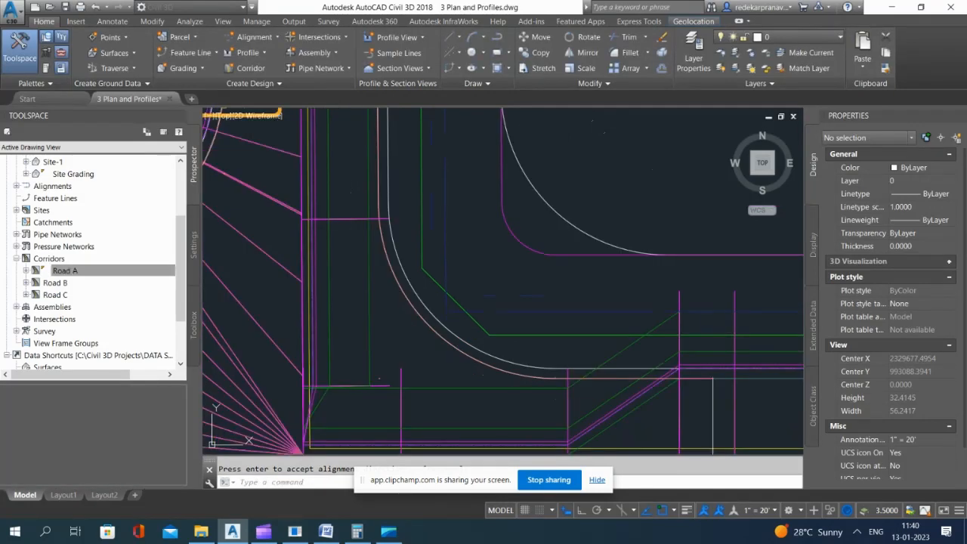
Step: Create centerline alignment "Nuckle 2-2" from the northwest knuckle's inner offset curve, without adding curves between tangents or erasing existing entities
scroll(457, 345, down, 12)
scroll(478, 198, up, 8)
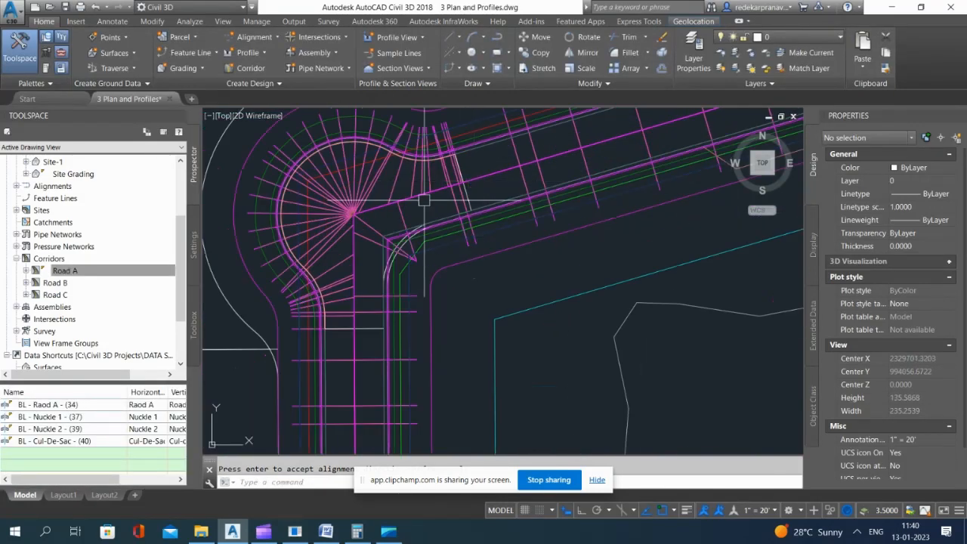
key(Return)
scroll(454, 227, up, 10)
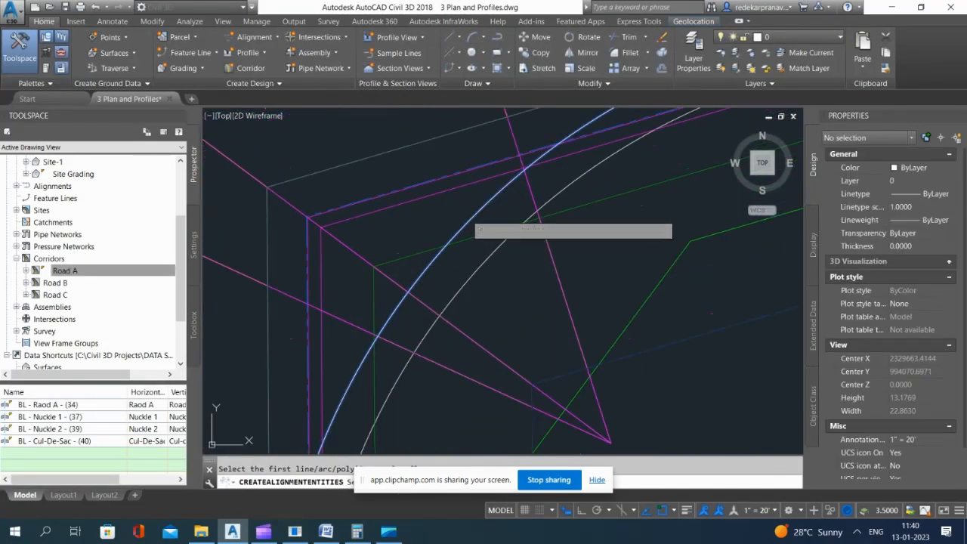
click(467, 214)
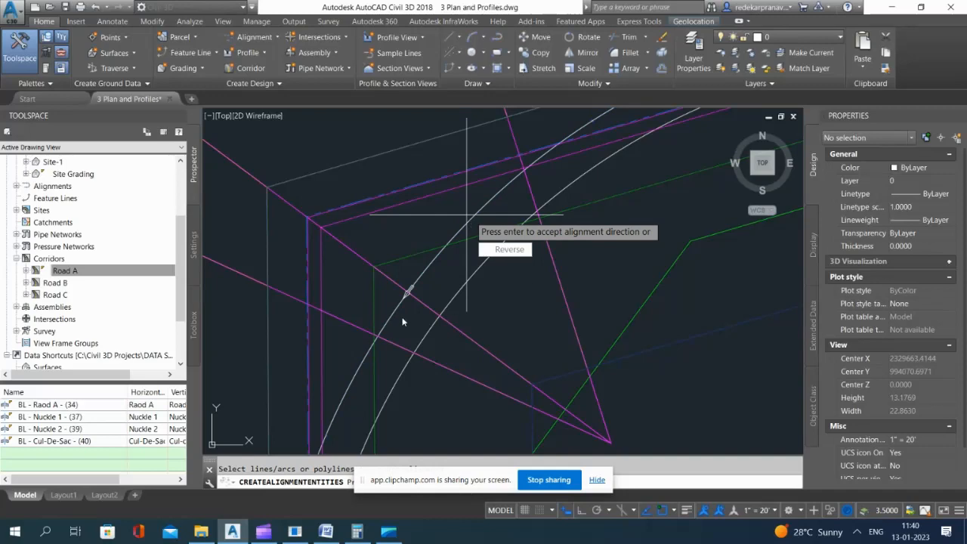
key(Return)
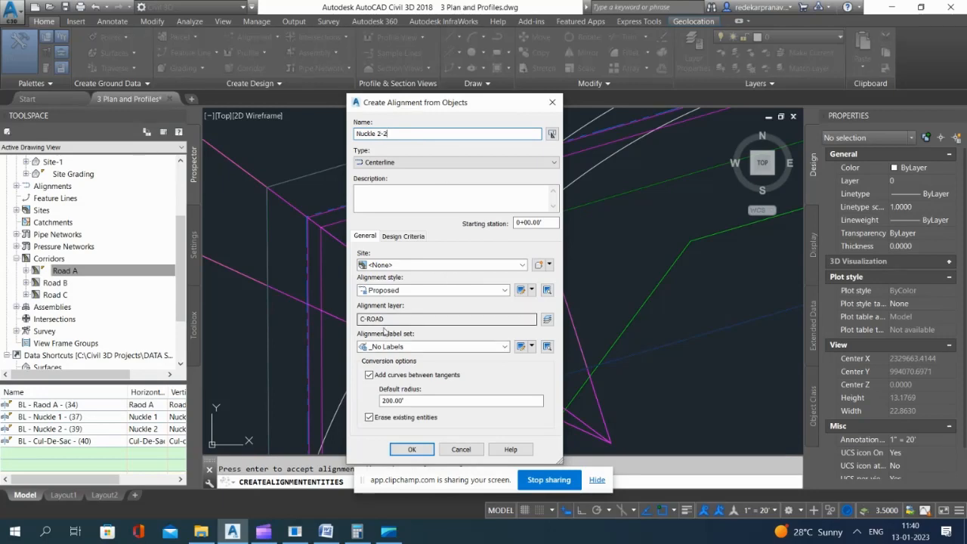
click(369, 376)
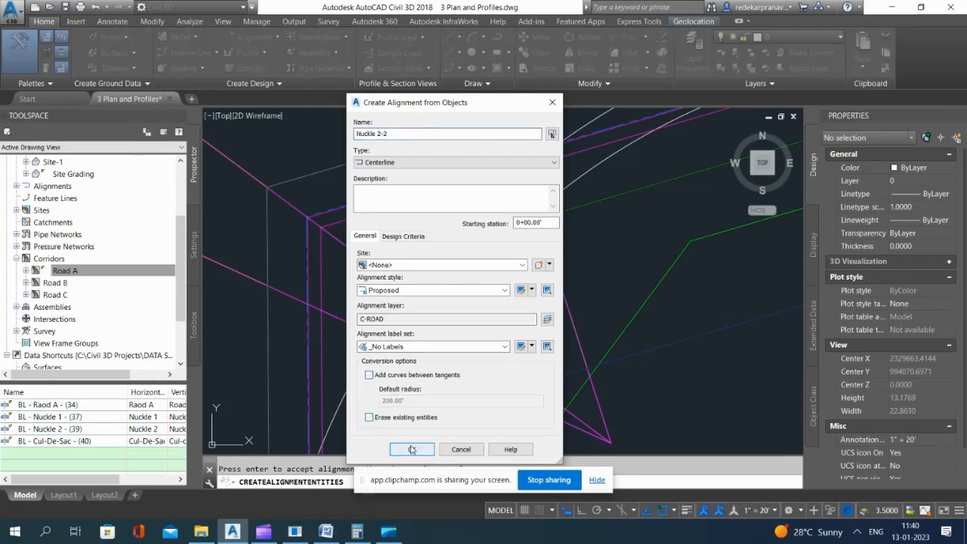
click(411, 449)
Step: Sample surface profiles along alignment Nuckle 1-1 from the EG and Road A Surface - (17) surfaces
scroll(500, 222, down, 8)
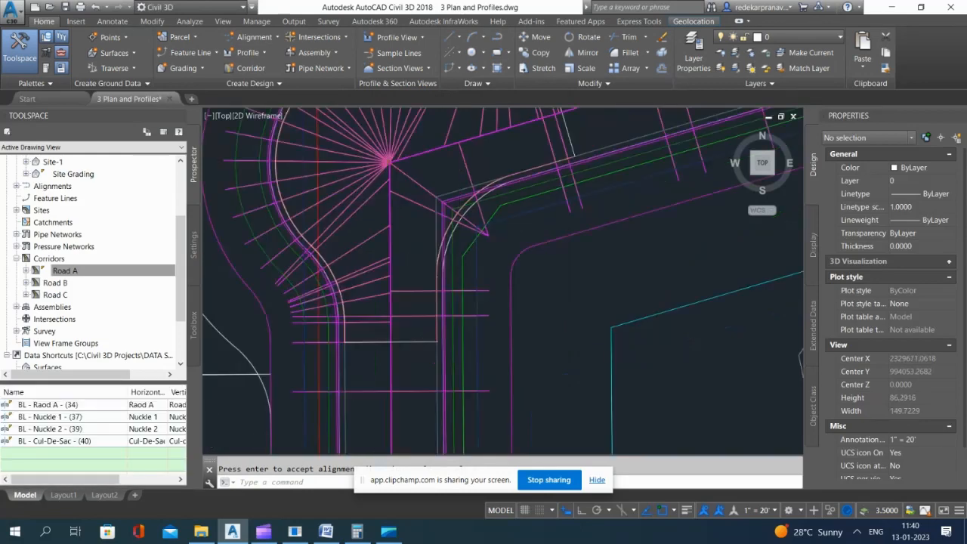
scroll(462, 193, down, 4)
scroll(432, 200, down, 15)
scroll(462, 282, up, 5)
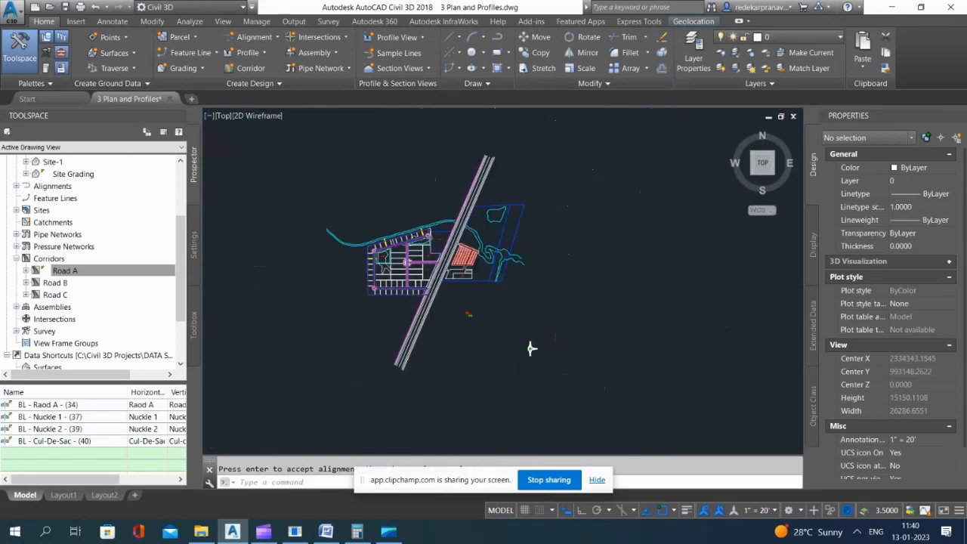
scroll(393, 271, down, 7)
middle_click(611, 218)
middle_click(611, 218)
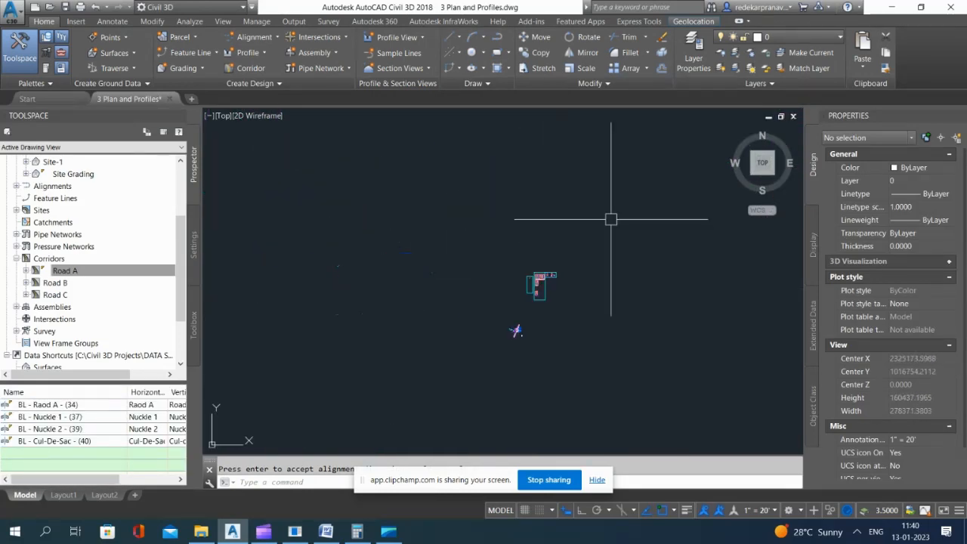
scroll(556, 272, up, 10)
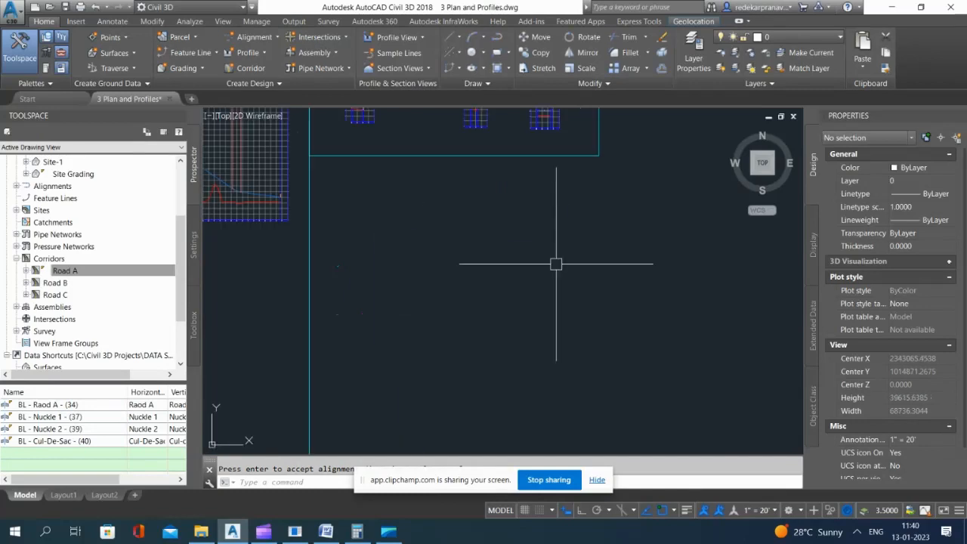
click(249, 52)
click(280, 69)
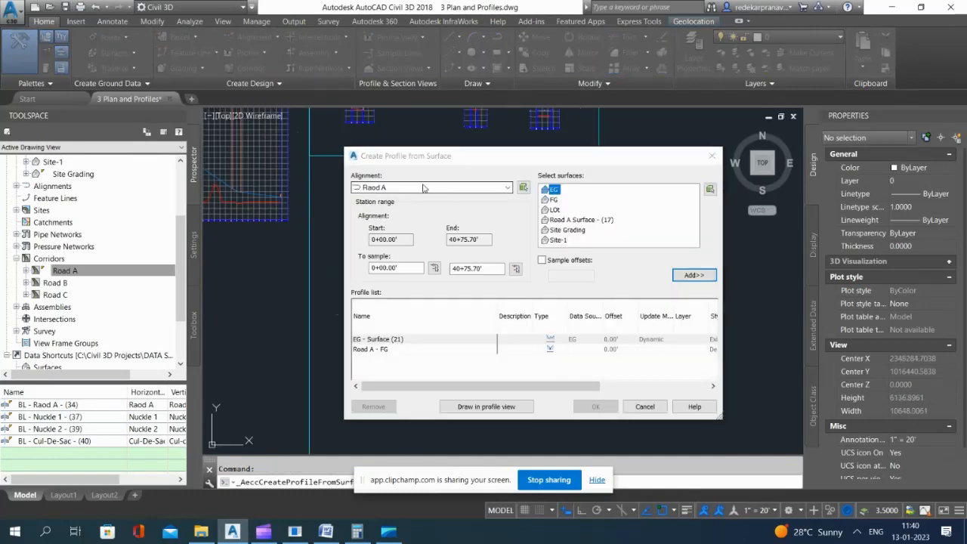
click(424, 188)
click(388, 217)
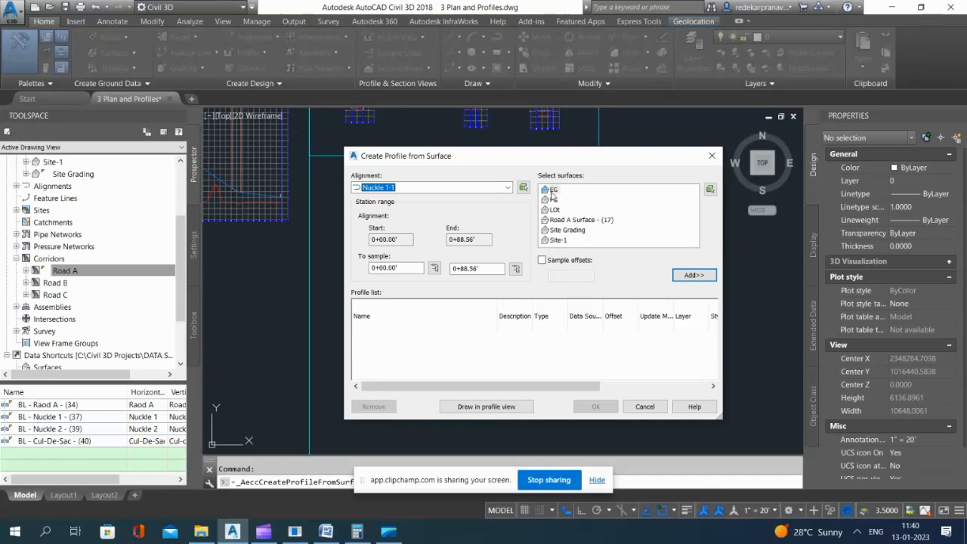
click(687, 275)
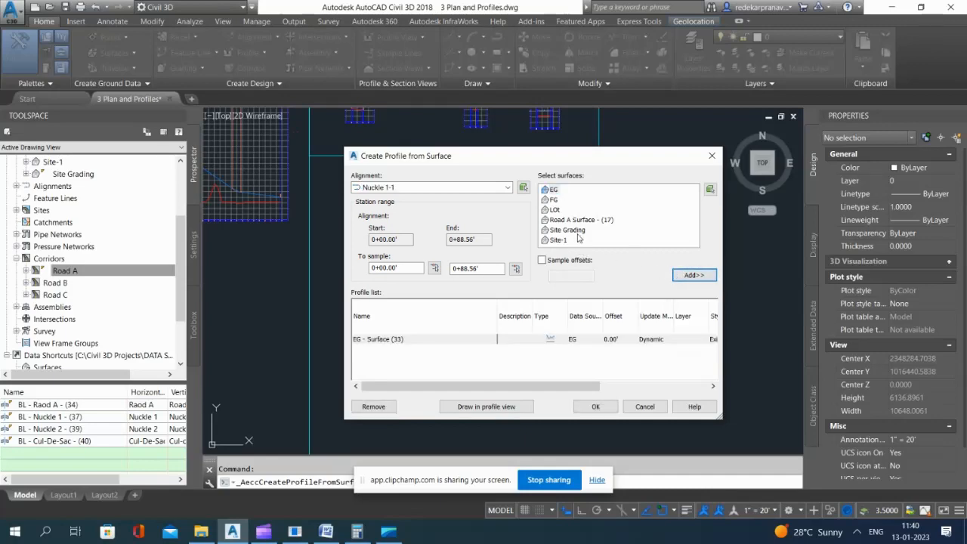
Step: Draw the Nuckle 1-1 surface profiles in a new profile view, placed in the empty space below the framed profile views
click(485, 408)
click(557, 428)
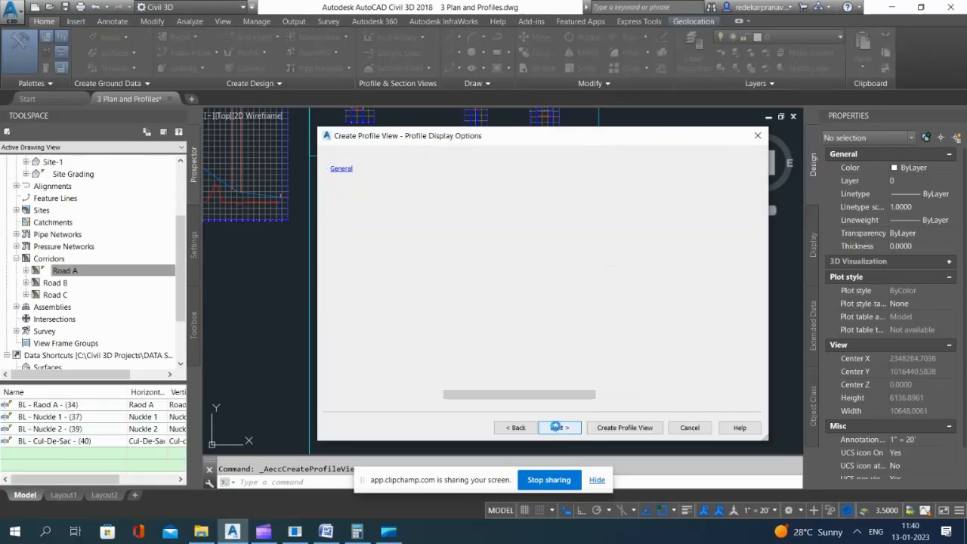
click(557, 428)
click(557, 428)
click(625, 428)
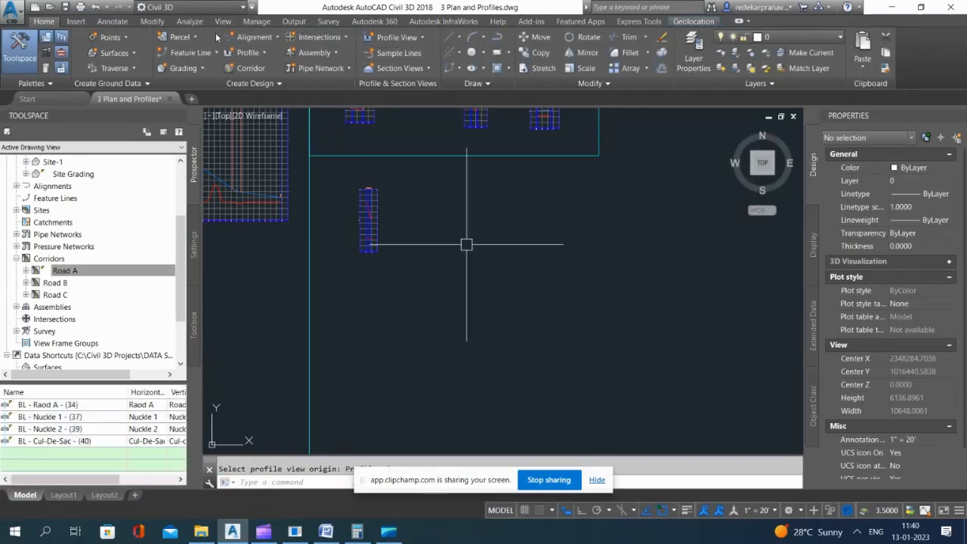
Step: Sample surface profiles along alignment Nuckle 2-2 from the EG and Road A Surface - (17) surfaces
click(257, 55)
click(264, 68)
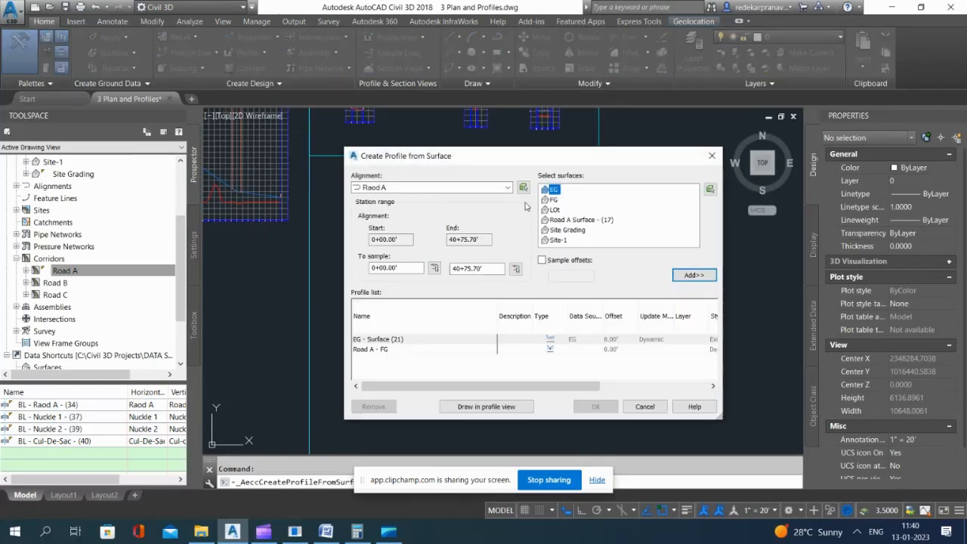
click(474, 190)
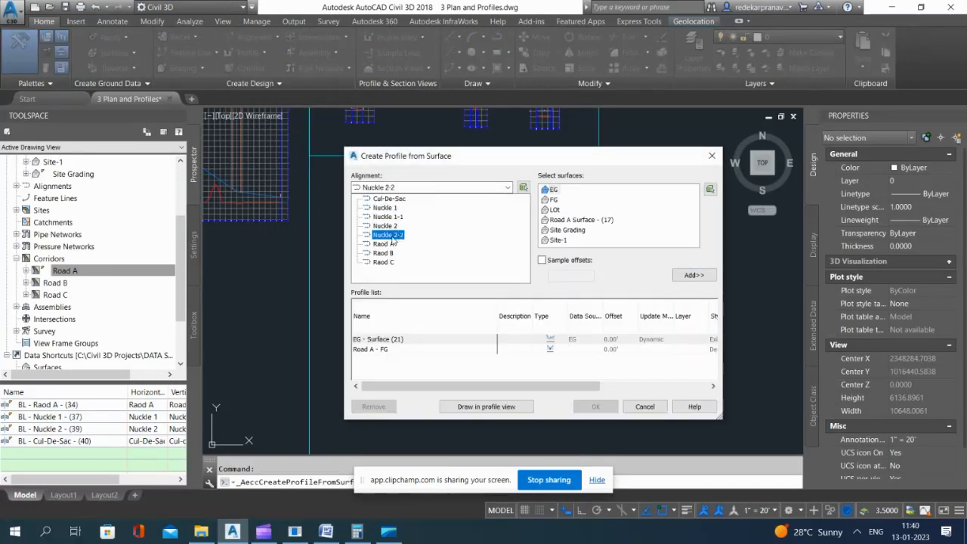
click(392, 238)
click(693, 276)
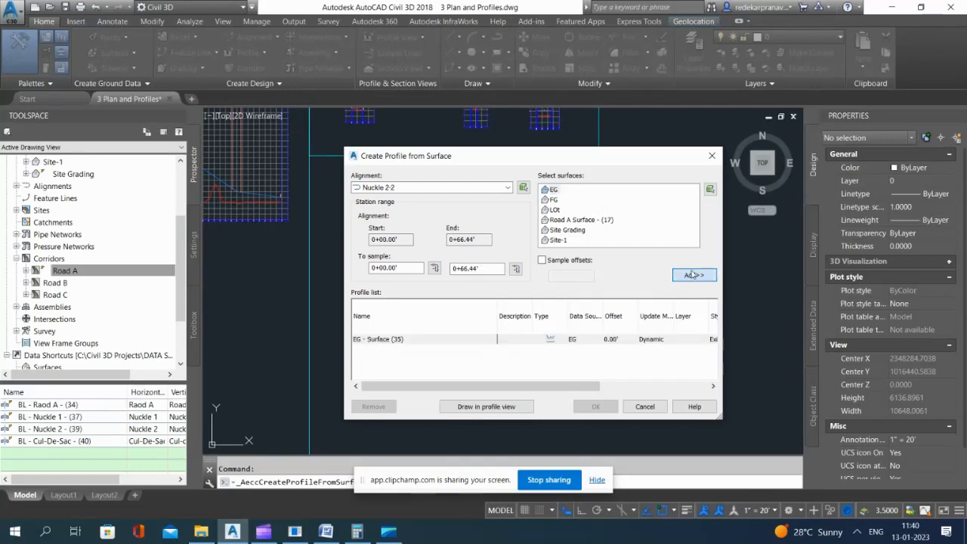
Step: Draw the Nuckle 2-2 surface profiles in a Major Grids and HGP profile view beside the Nuckle 1-1 view
click(484, 410)
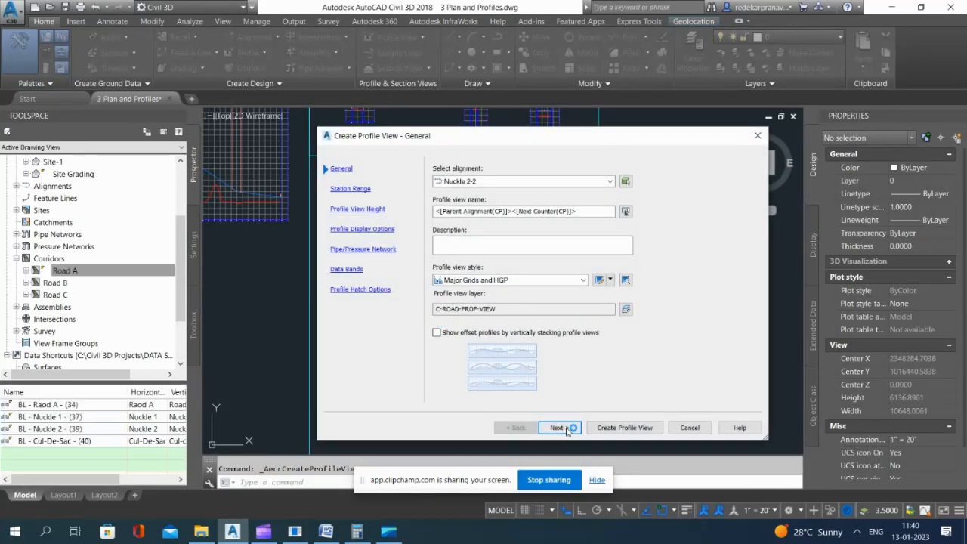
click(563, 428)
click(563, 427)
click(560, 428)
click(559, 427)
click(558, 428)
click(559, 427)
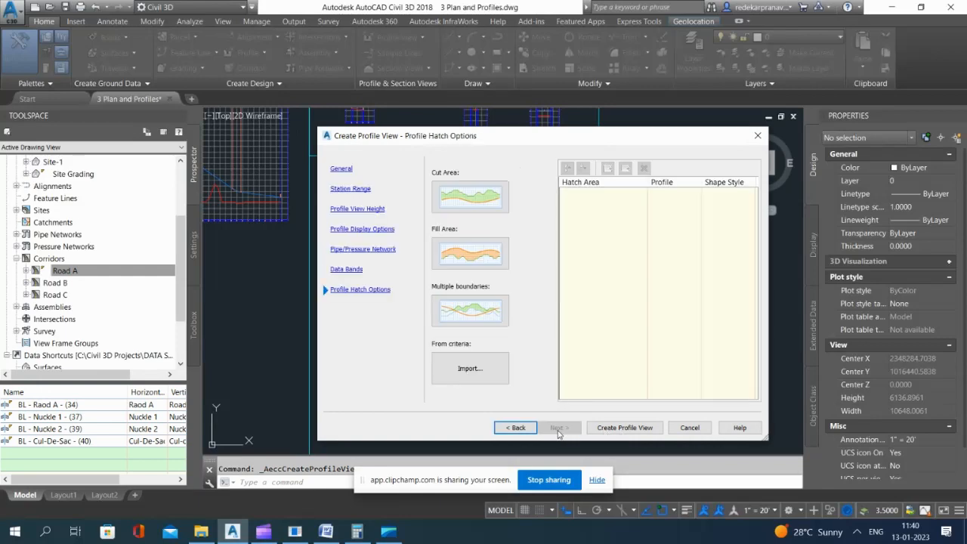
click(632, 432)
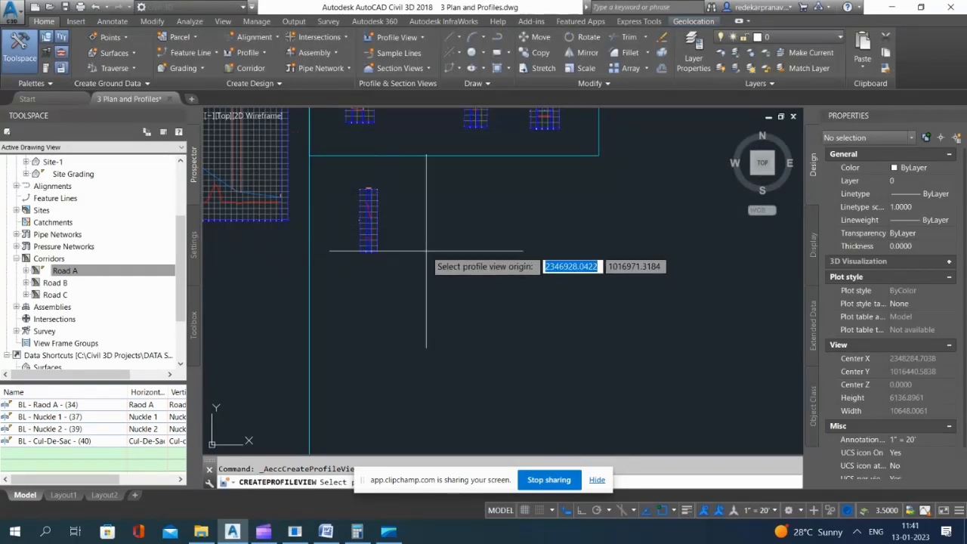
Step: Examine the sampled surface profiles in the Nuckle 1-1 and Nuckle 2-2 profile views to identify the Road A surface line
scroll(370, 222, up, 6)
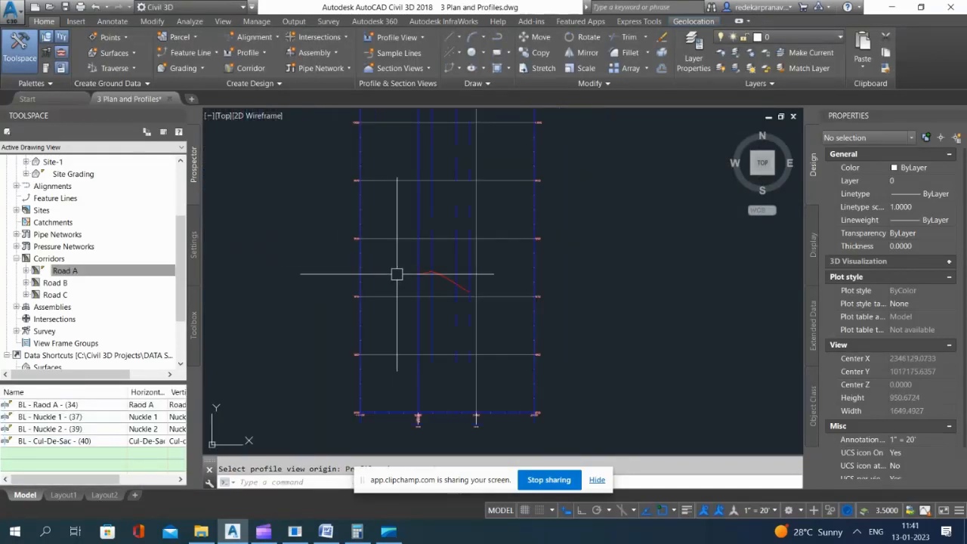
scroll(439, 285, up, 2)
scroll(433, 309, down, 2)
scroll(458, 222, down, 6)
scroll(455, 181, up, 4)
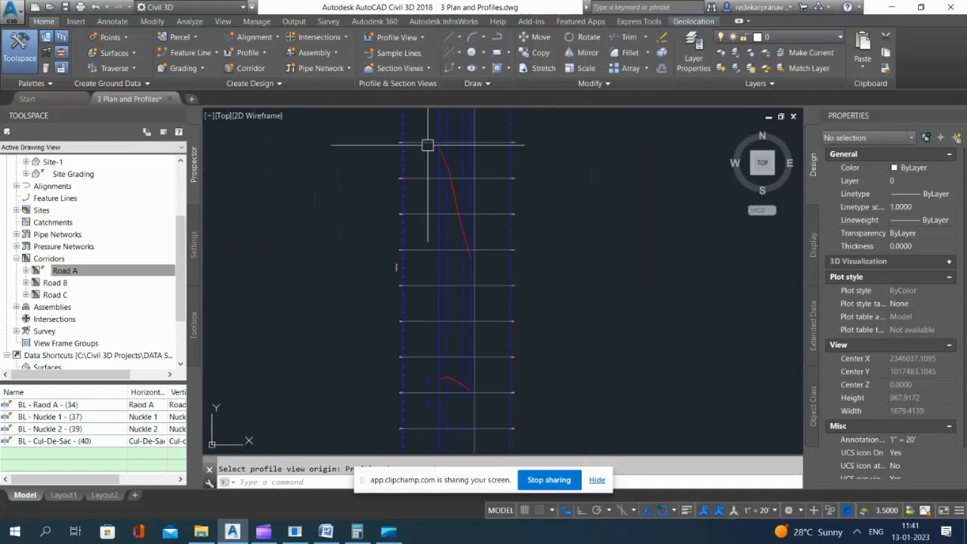
scroll(551, 194, down, 3)
scroll(544, 196, up, 4)
scroll(529, 227, down, 3)
scroll(581, 242, up, 6)
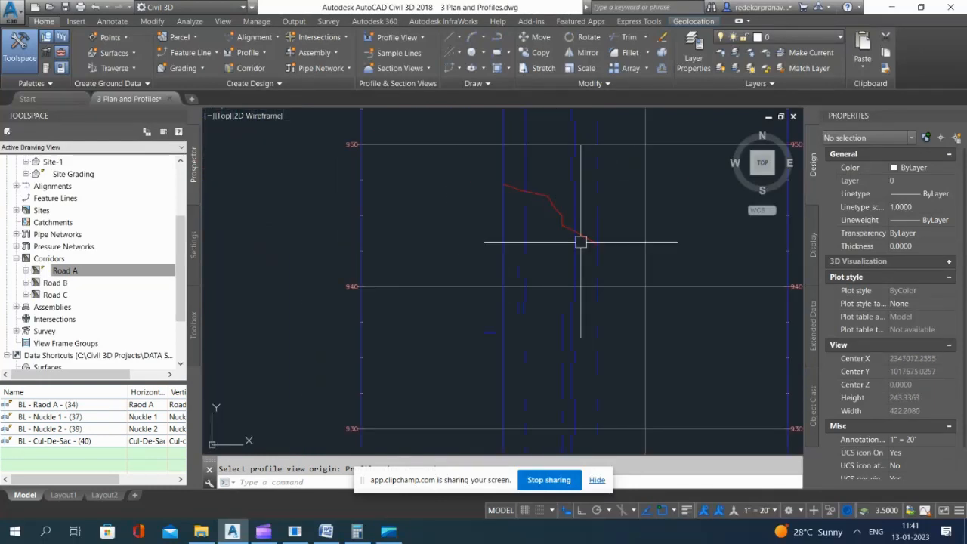
scroll(593, 219, down, 4)
scroll(340, 209, up, 4)
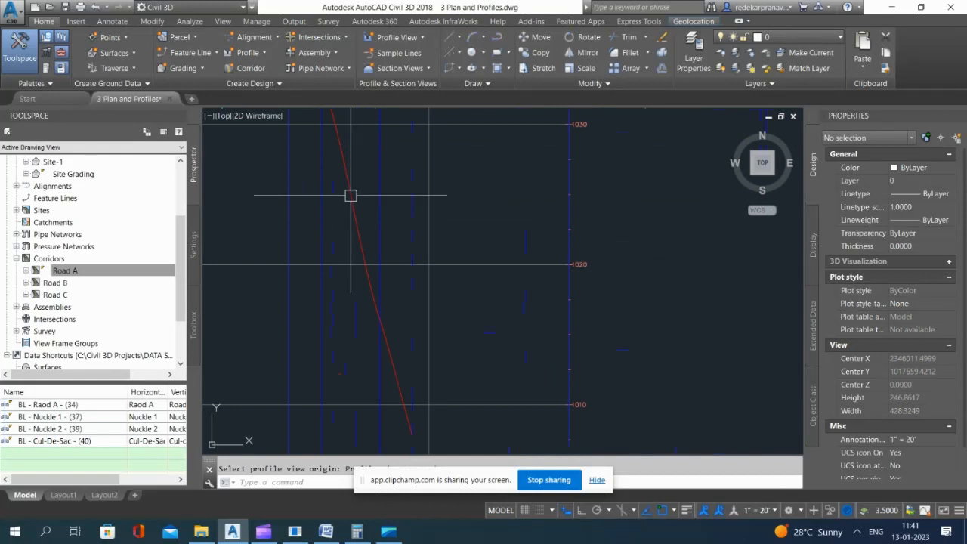
scroll(351, 196, down, 8)
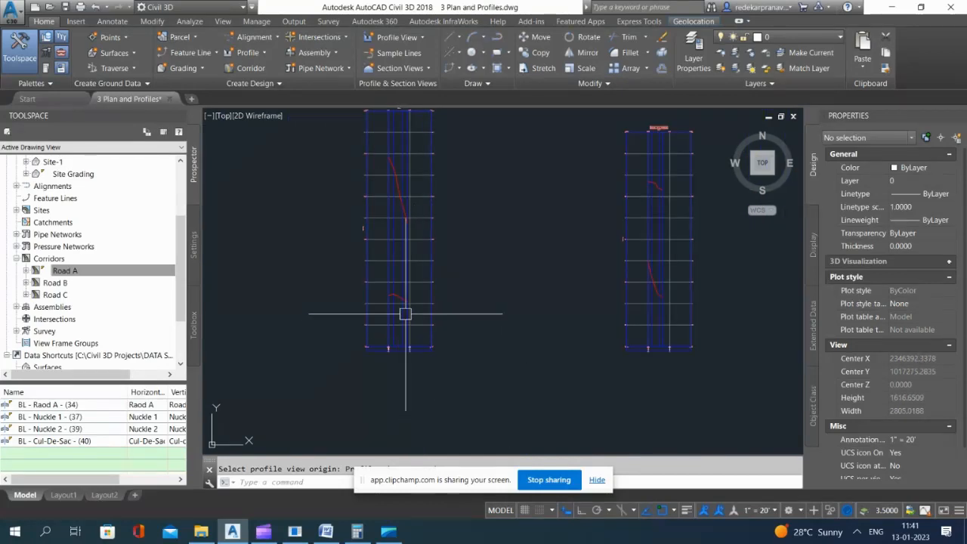
scroll(405, 313, up, 10)
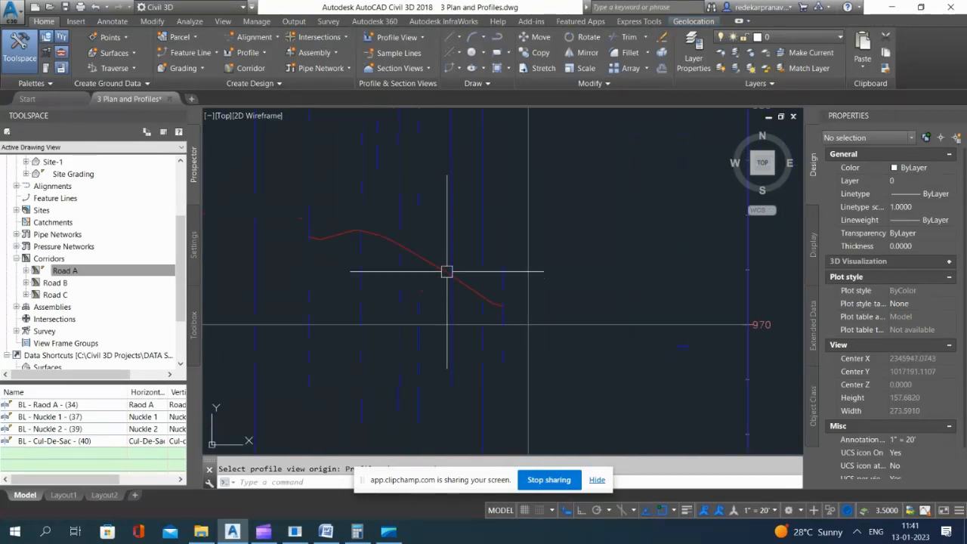
click(447, 271)
scroll(423, 209, down, 2)
scroll(508, 300, down, 2)
key(Escape)
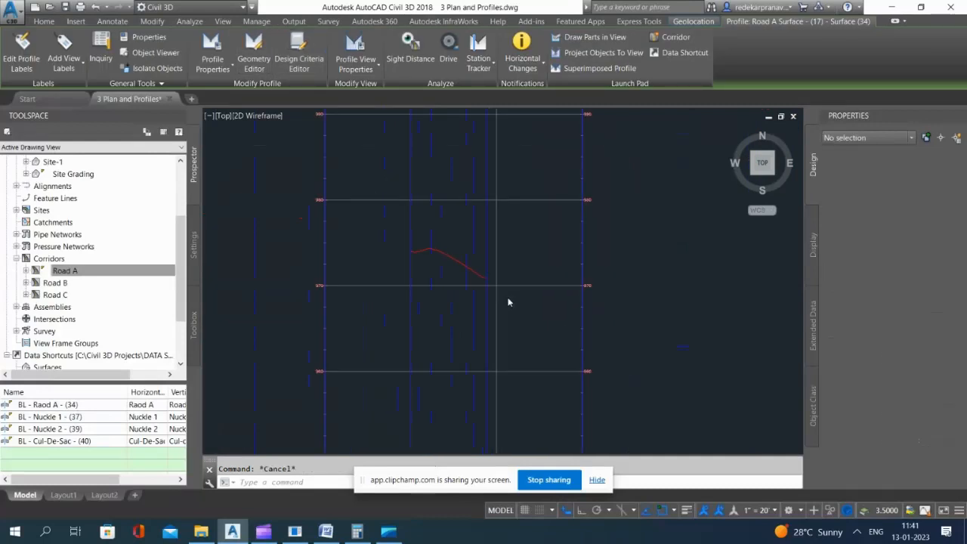
scroll(509, 303, down, 3)
scroll(438, 312, down, 3)
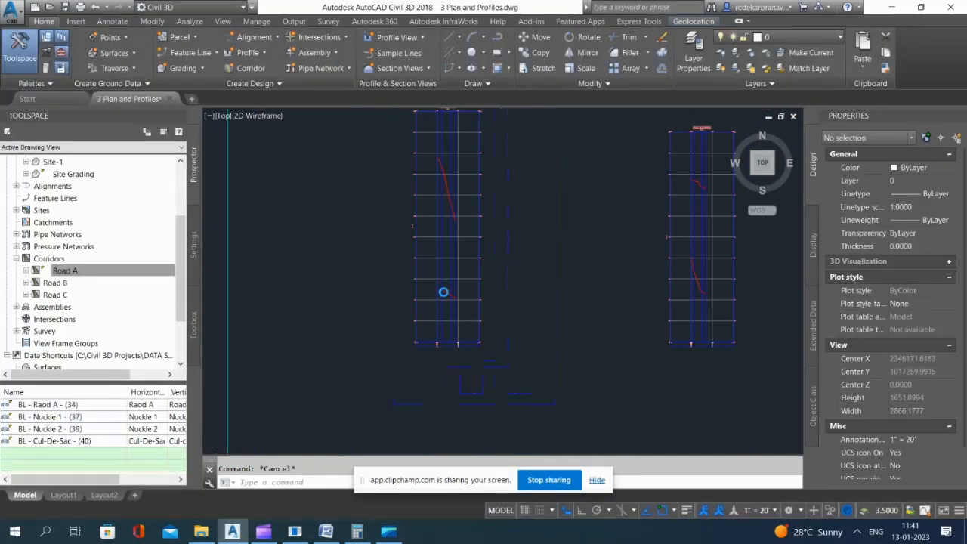
Step: Create layout profile "Nuckle 1-1 - FG" in the Nuckle 1-1 profile view, using the Design Profile style and Complete Label Set
scroll(444, 293, up, 10)
click(248, 52)
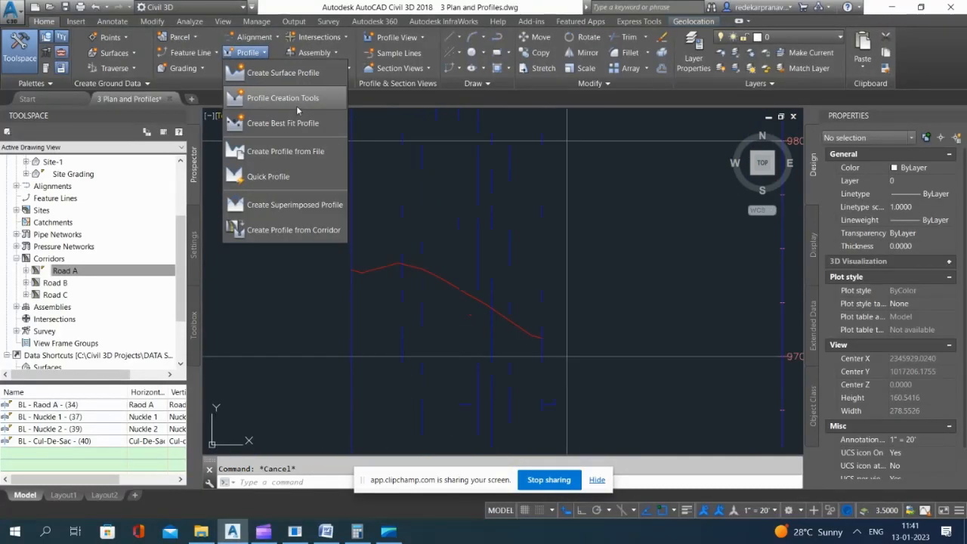
click(294, 98)
scroll(412, 206, down, 2)
click(410, 205)
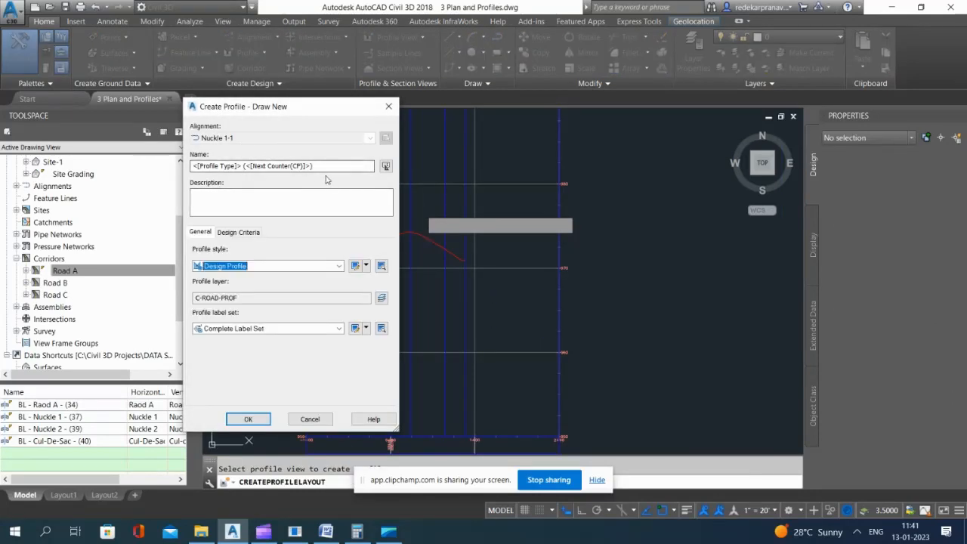
drag(327, 167, 163, 176)
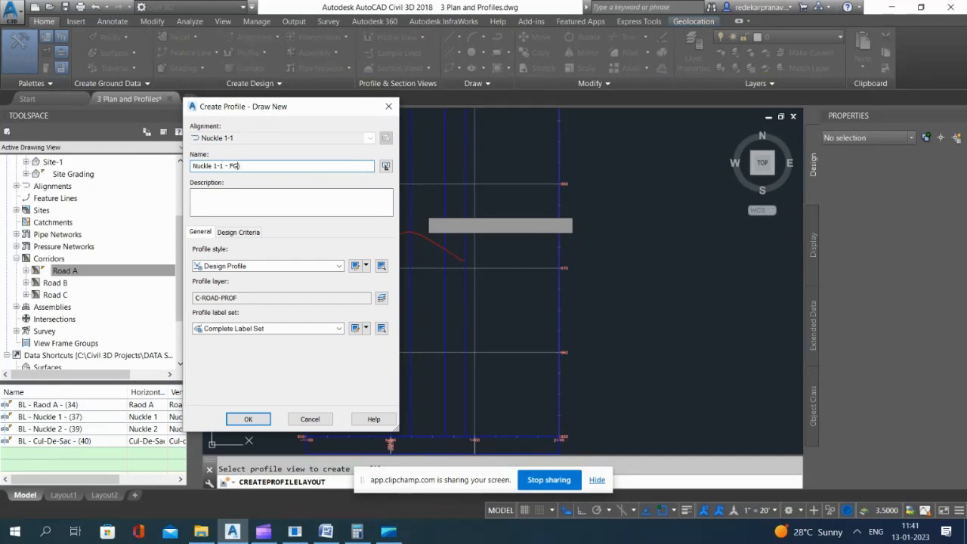
click(241, 419)
Step: Draw one Nuckle 1-1 - FG tangent between the Road A surface profile's ends, from about elevation 974.0 at 0+00 to 970.9 at 0+87.69
click(563, 130)
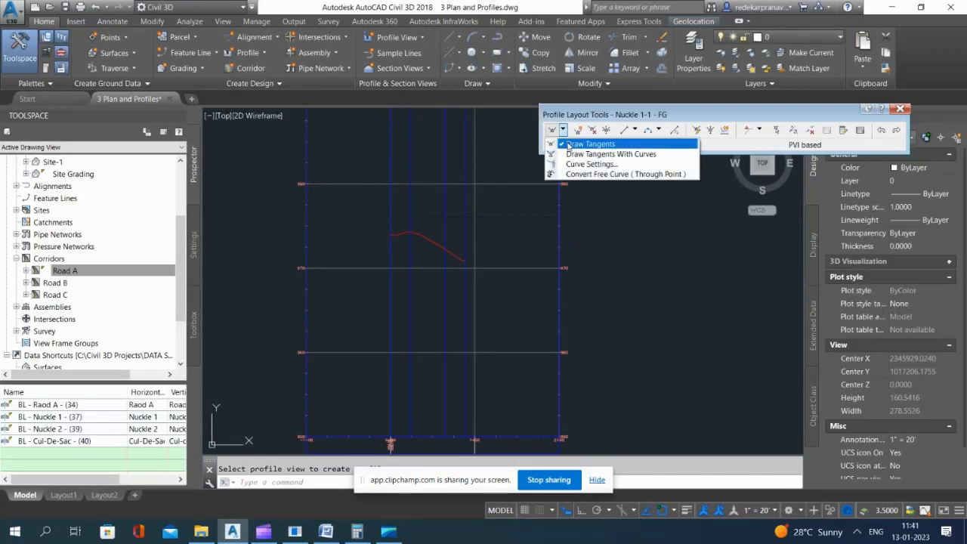
click(568, 144)
scroll(389, 234, up, 3)
click(390, 232)
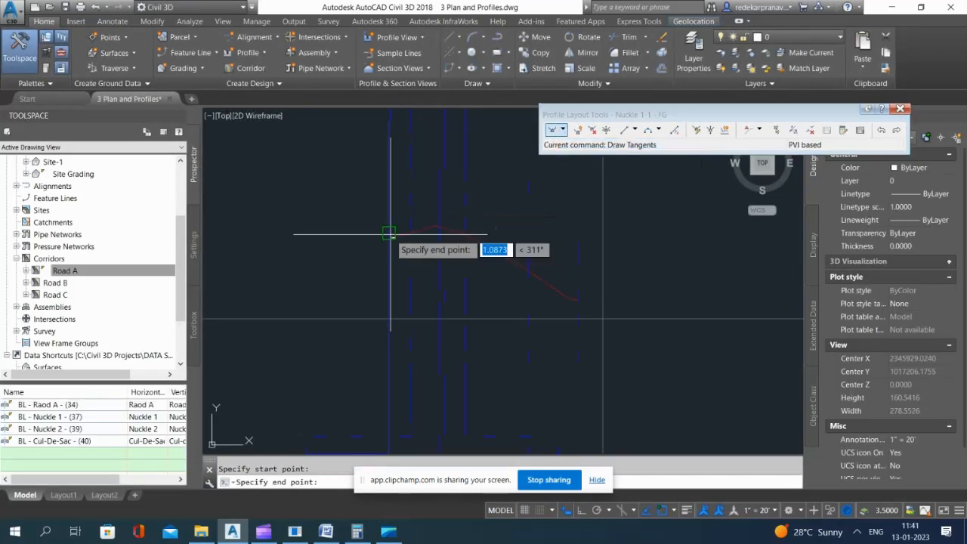
click(576, 299)
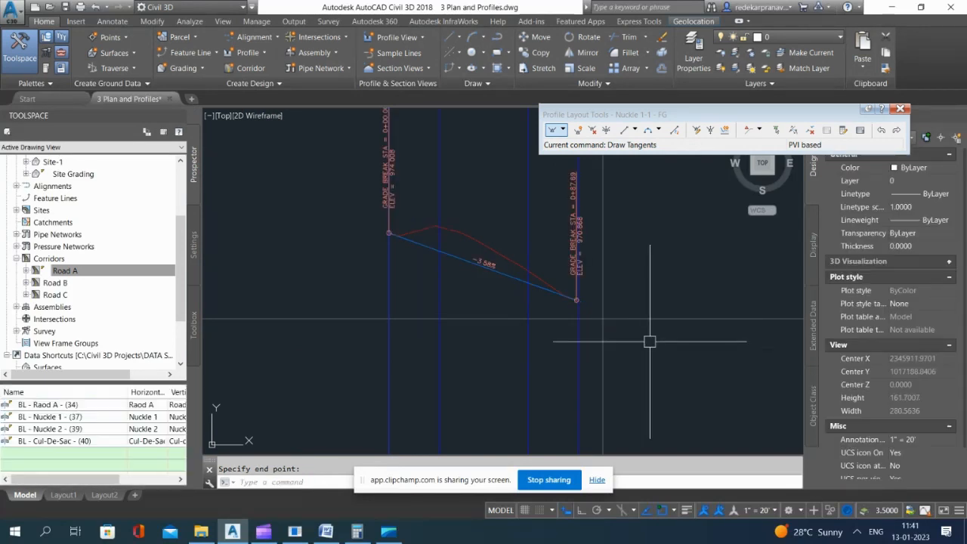
scroll(649, 341, down, 6)
key(Escape)
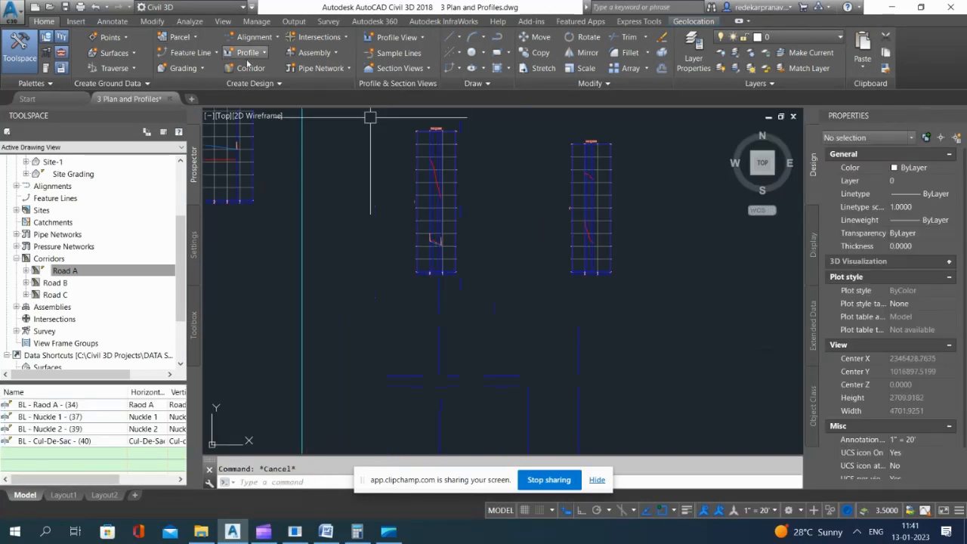
Step: Create layout profile "Nuckle 2-2 - FG" in the Nuckle 2-2 profile view, using the Design Profile style and Complete Label Set
click(257, 56)
click(257, 56)
click(257, 56)
click(286, 102)
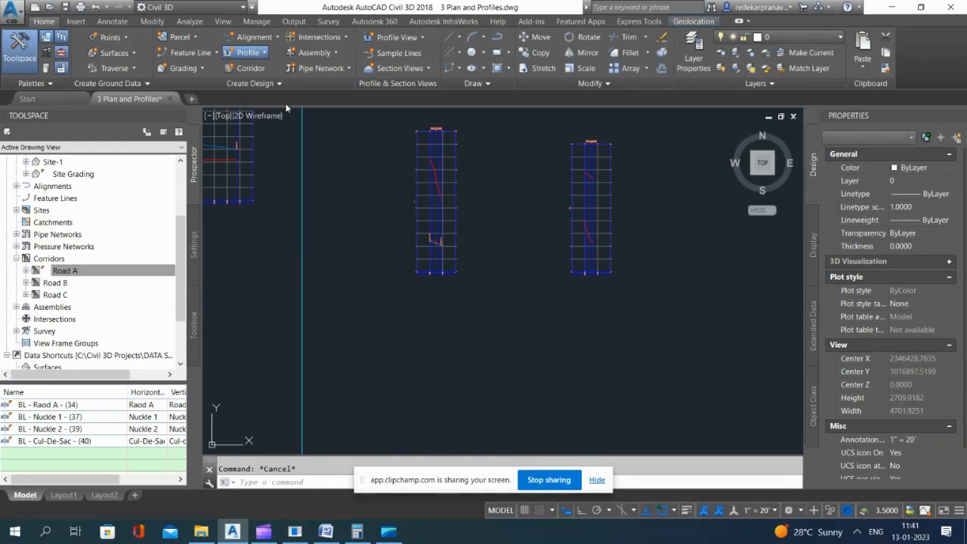
scroll(599, 224, up, 4)
click(589, 226)
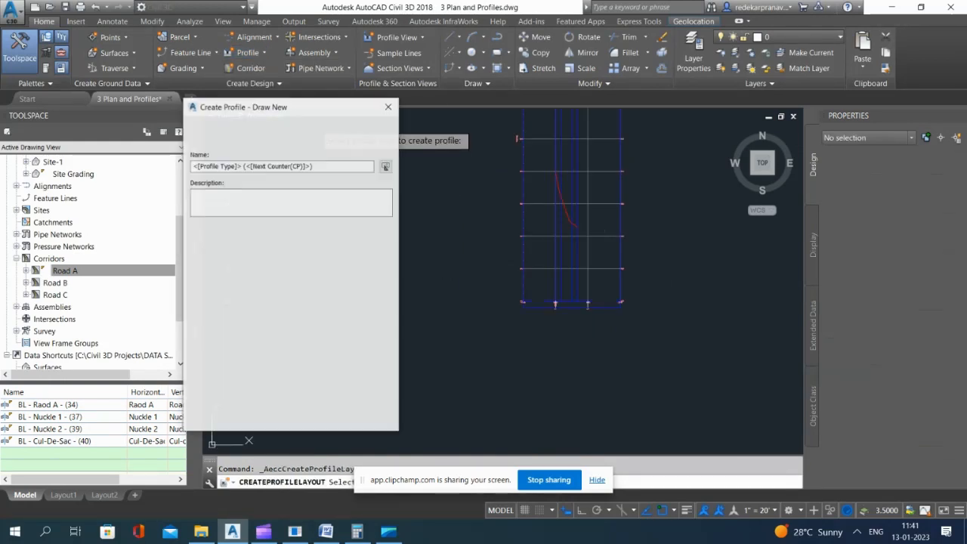
click(329, 167)
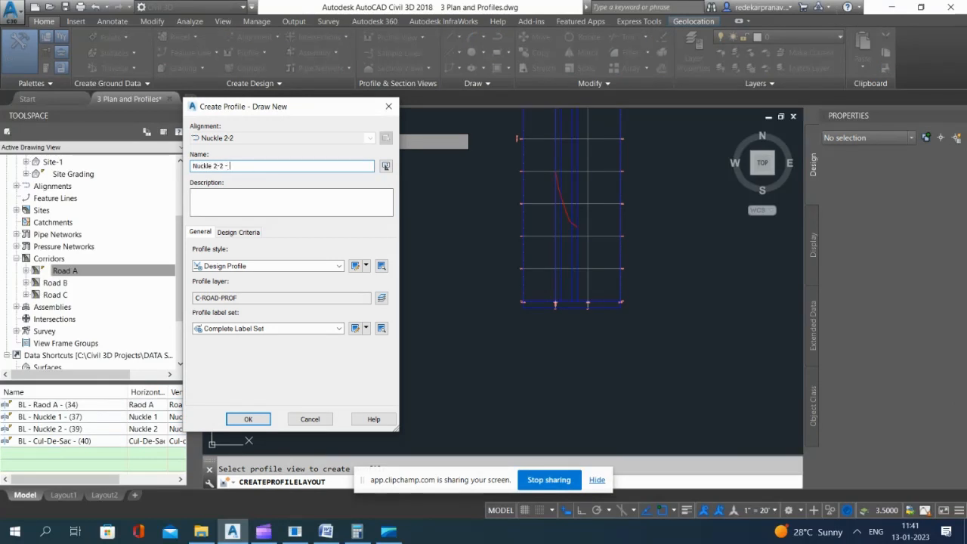
click(249, 419)
Step: Draw one Nuckle 2-2 - FG tangent between the ends of the Road A surface profile, finishing at about elevation 942.95
click(563, 130)
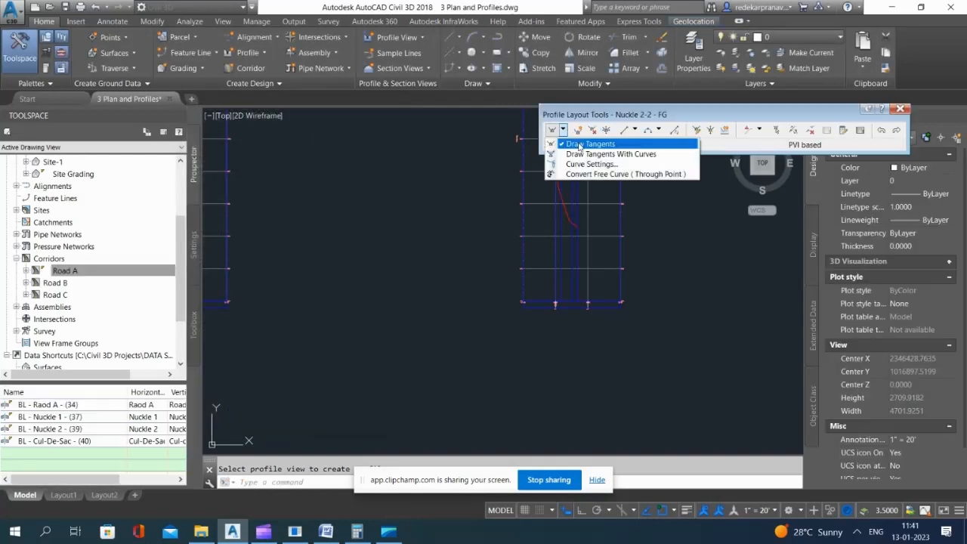
click(580, 144)
scroll(419, 227, down, 4)
scroll(423, 227, up, 4)
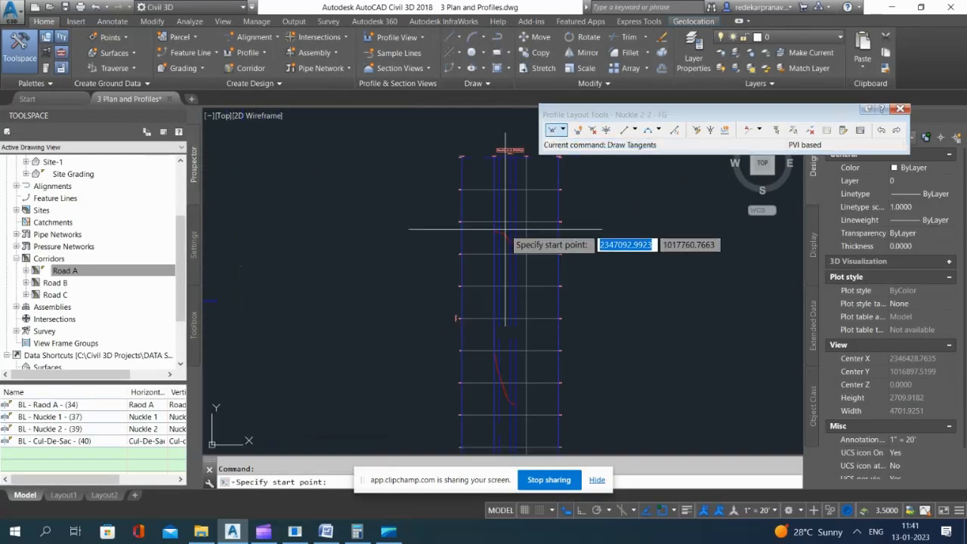
scroll(505, 229, up, 5)
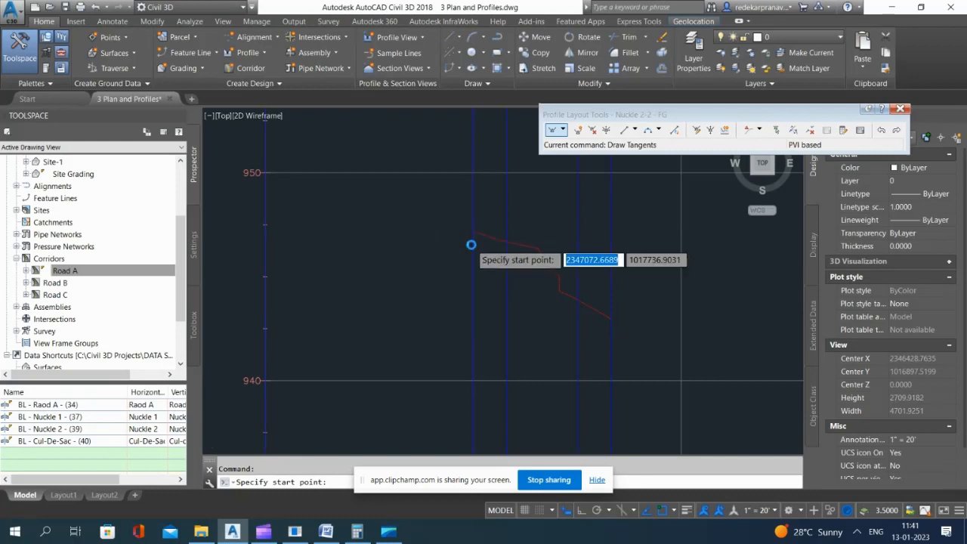
scroll(472, 243, up, 6)
click(476, 156)
scroll(284, 248, down, 5)
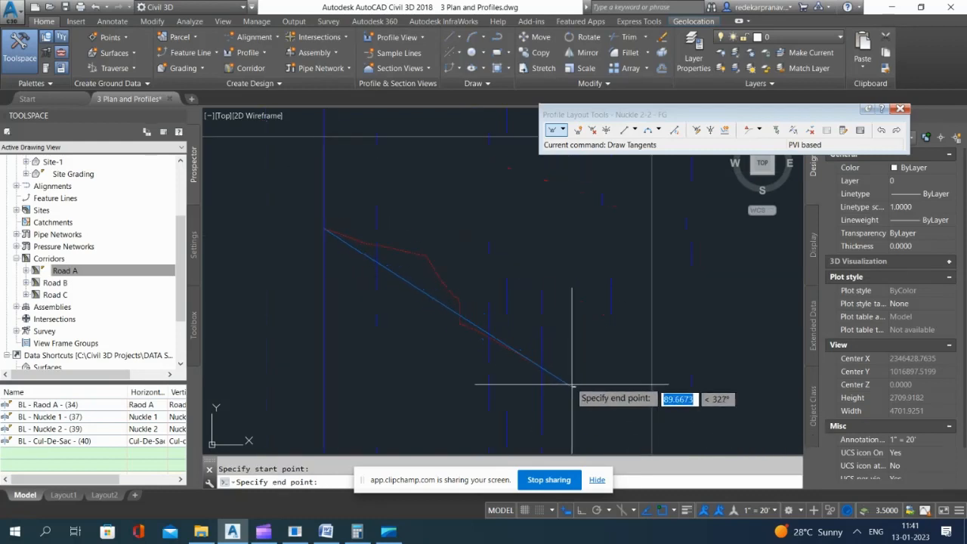
scroll(542, 367, up, 2)
click(542, 365)
key(Return)
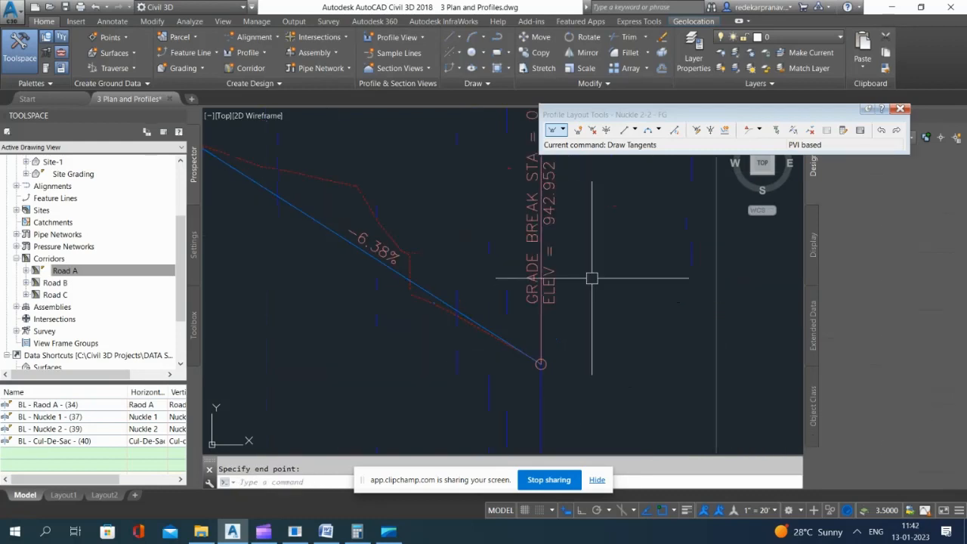
key(Escape)
scroll(504, 351, down, 5)
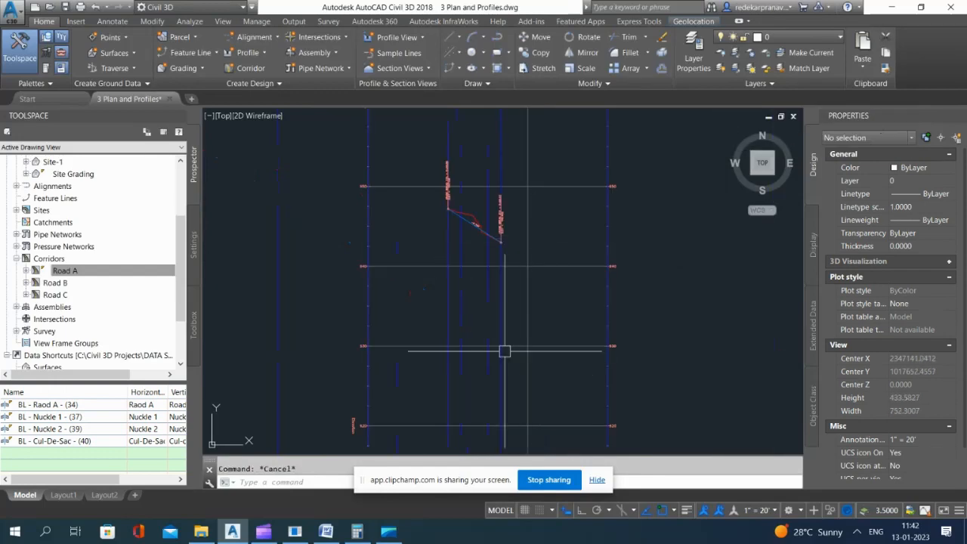
Step: Mirror the Nuckle-Left-1 assembly with its subassemblies about a vertical line beside it, keeping the original
scroll(505, 350, down, 10)
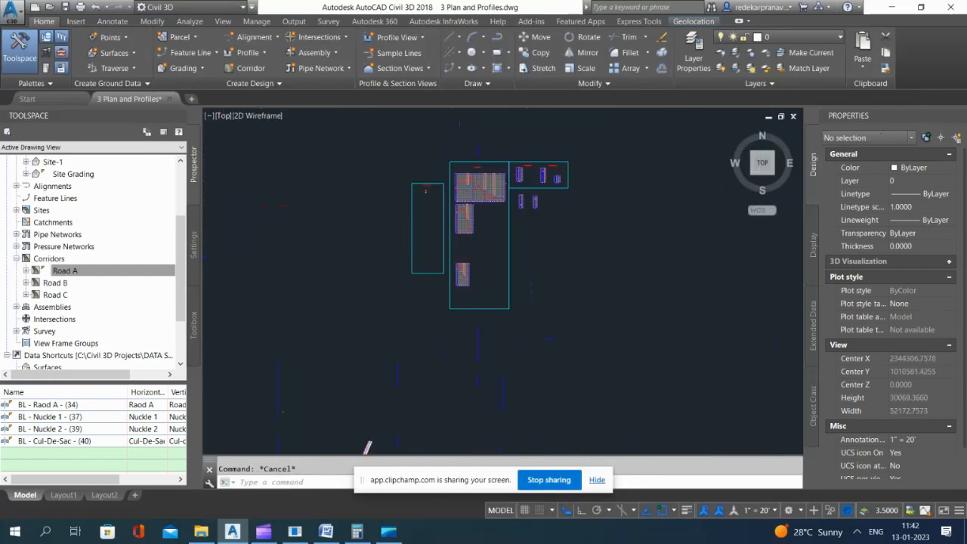
scroll(416, 205, up, 12)
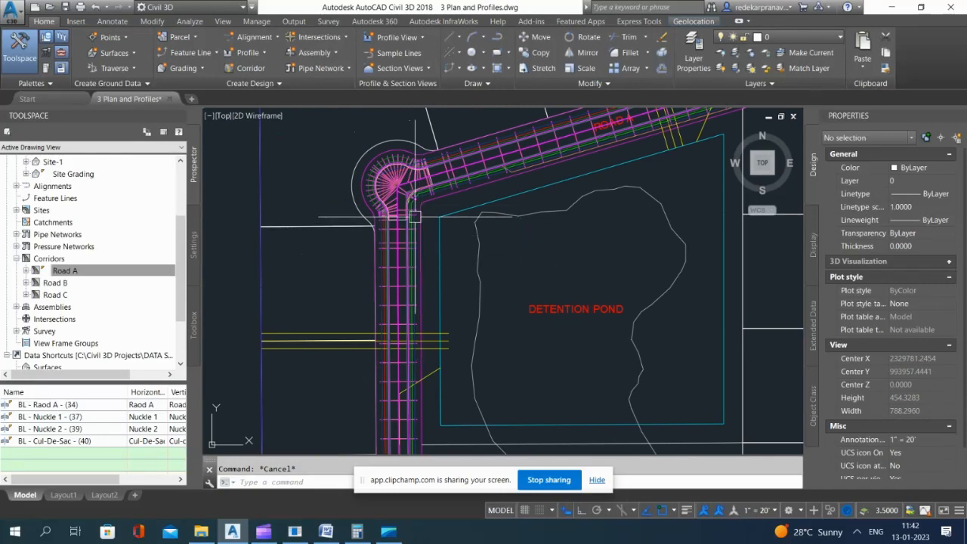
scroll(551, 378, down, 7)
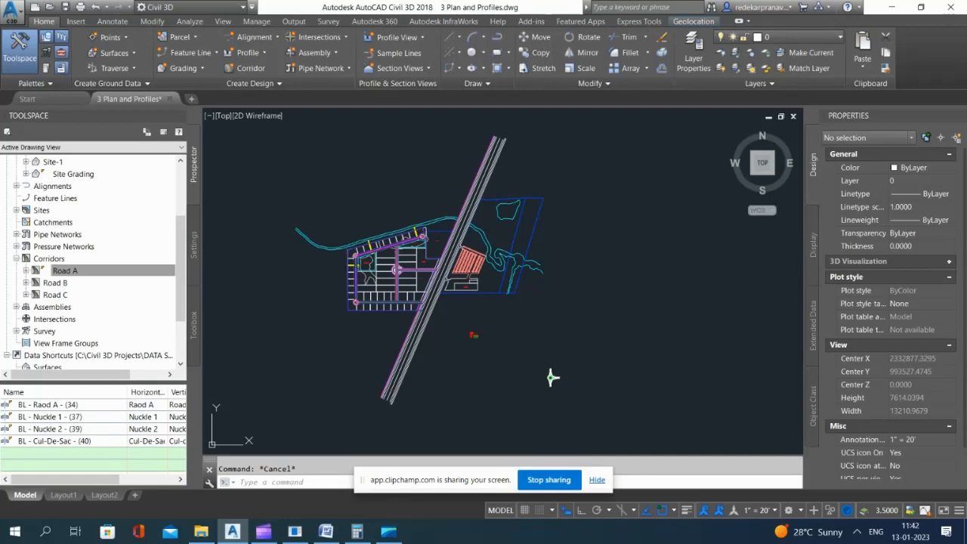
scroll(511, 257, down, 10)
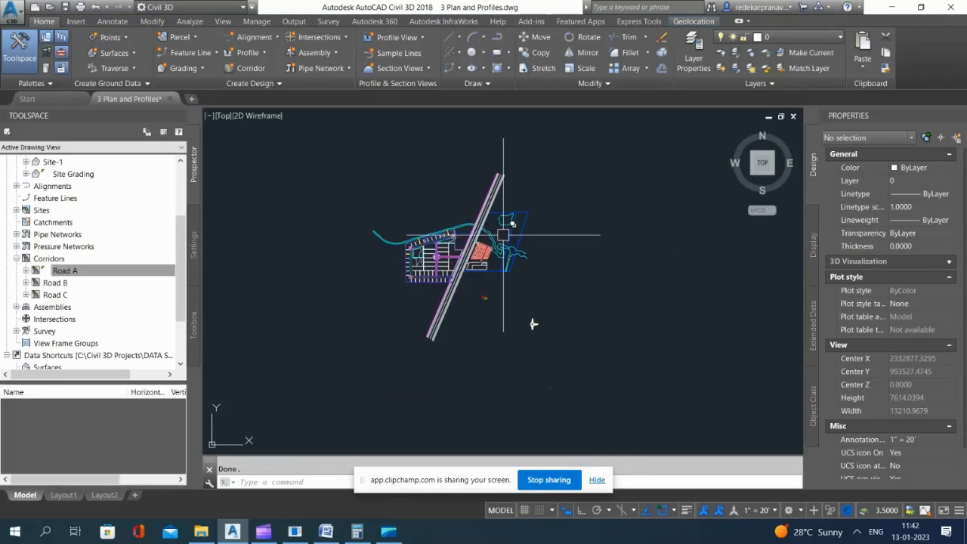
scroll(495, 173, up, 10)
scroll(421, 158, up, 8)
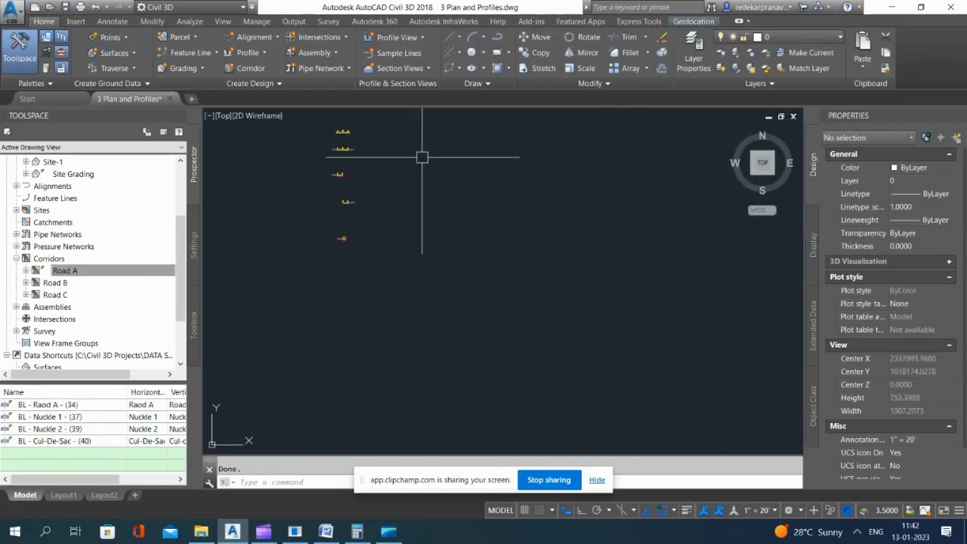
click(391, 220)
click(669, 360)
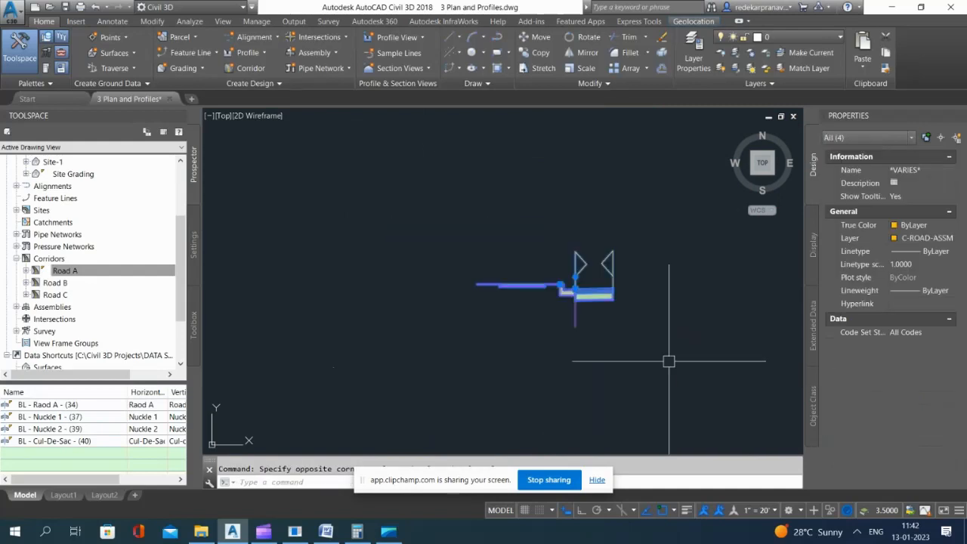
scroll(389, 257, down, 4)
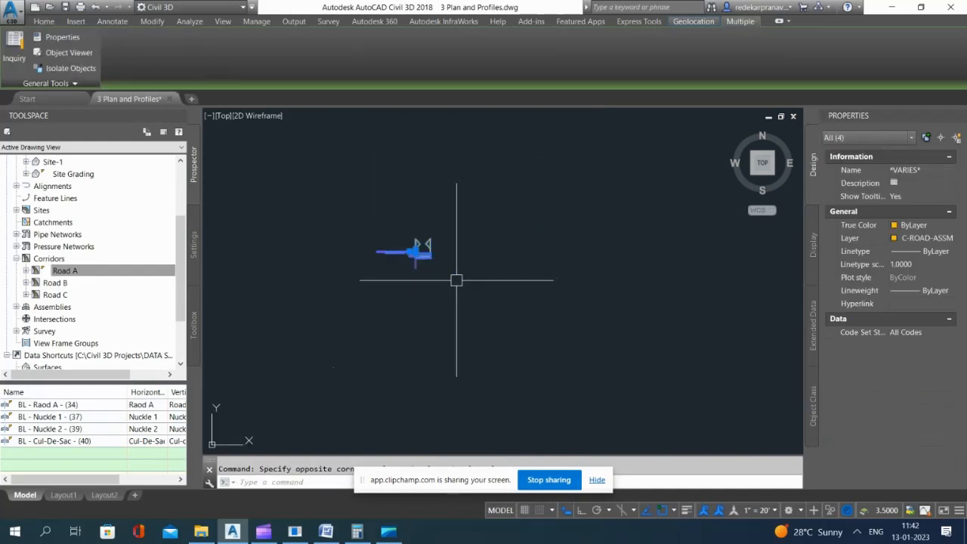
text(mi)
key(Return)
click(489, 253)
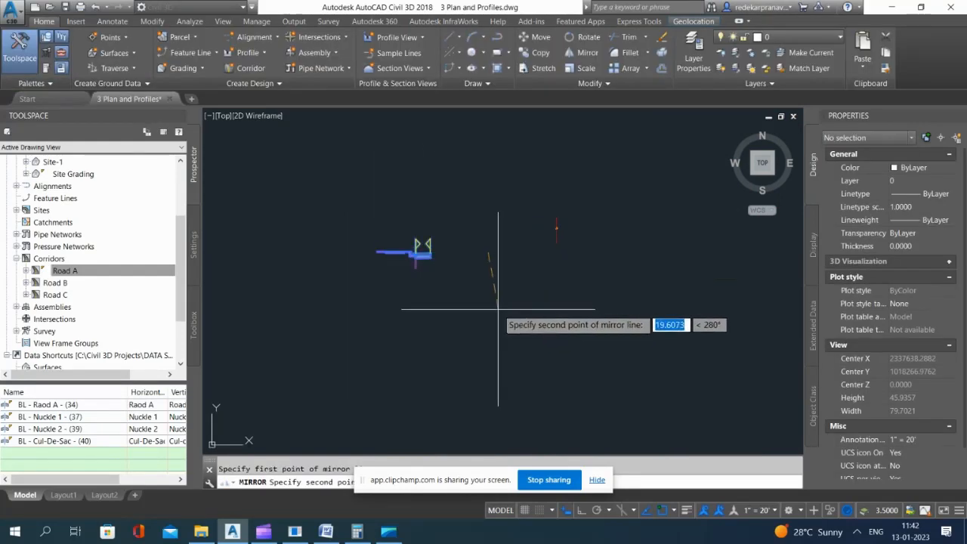
click(497, 345)
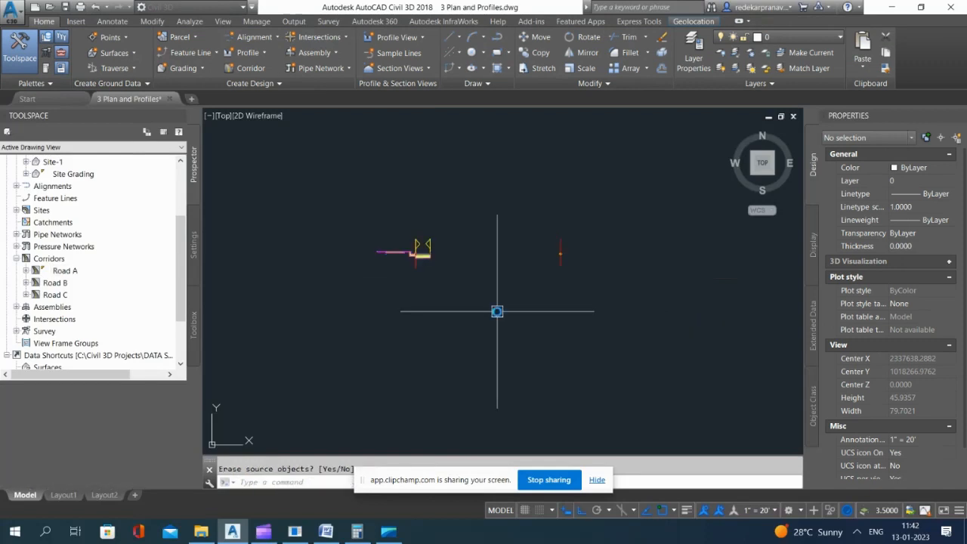
scroll(560, 274, down, 3)
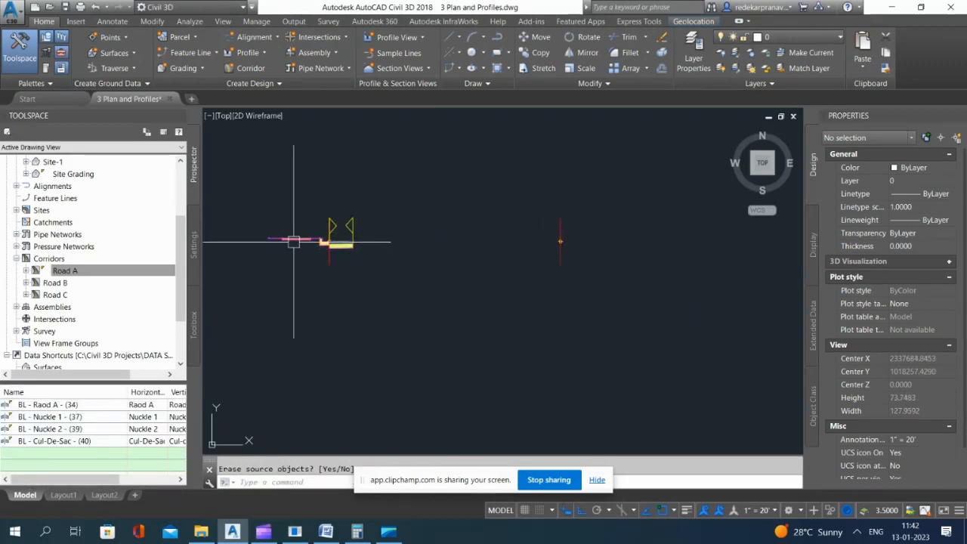
scroll(295, 240, up, 2)
key(Return)
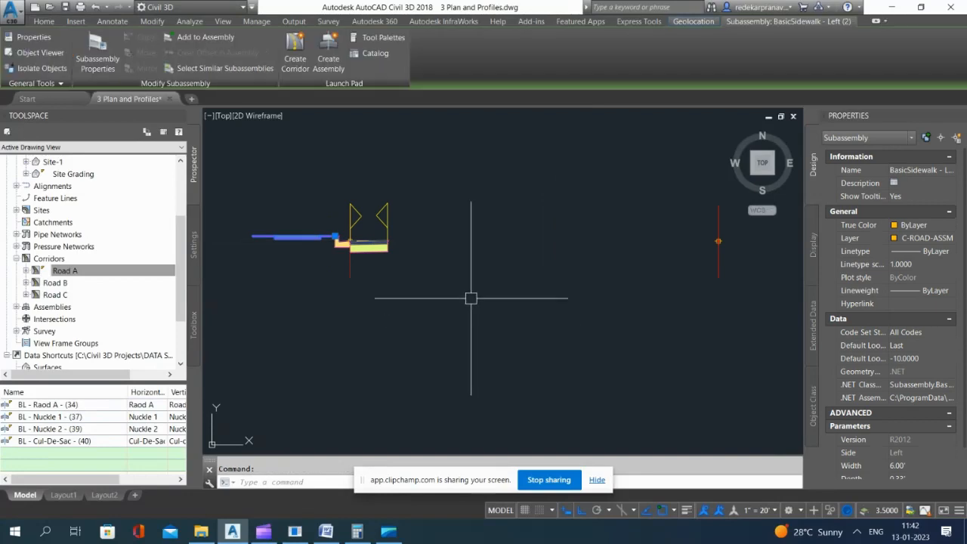
click(336, 242)
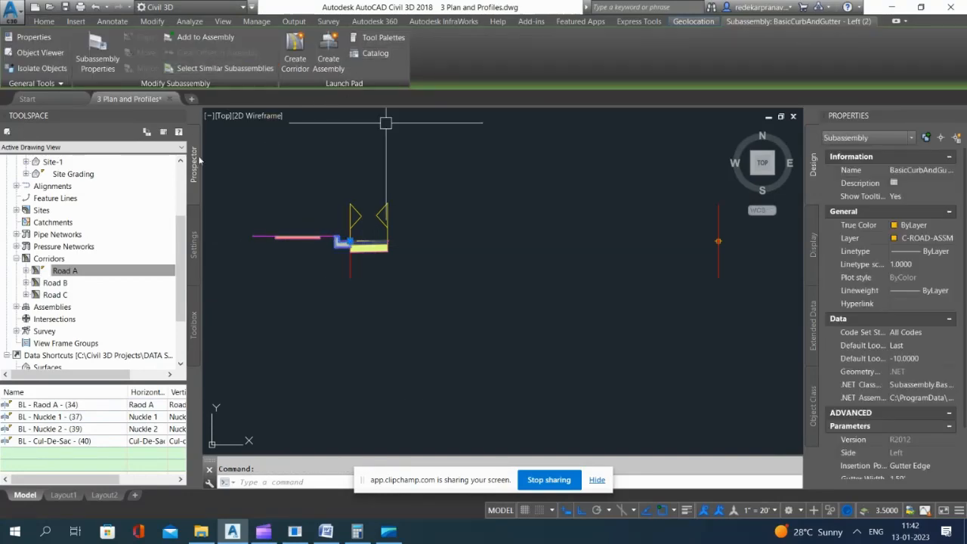
text(c)
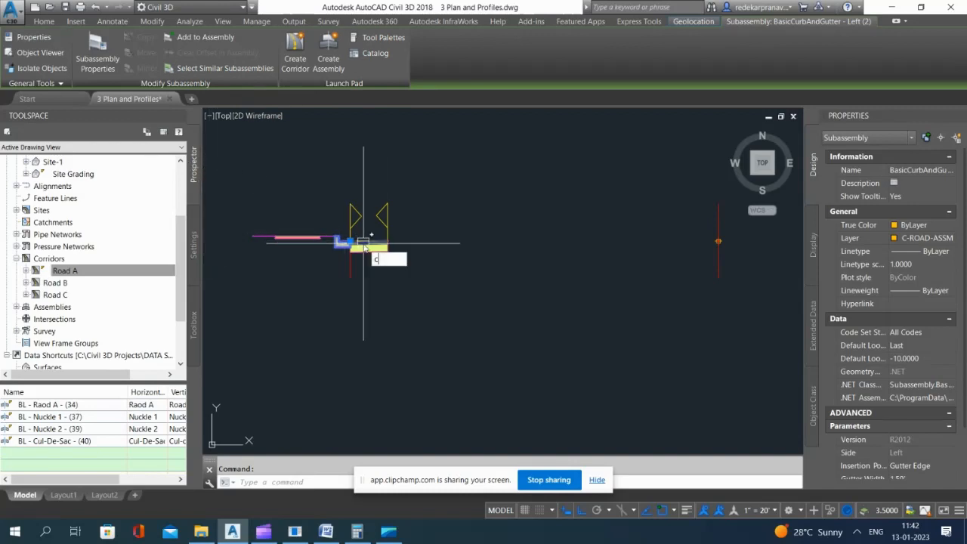
key(Escape)
Step: Copy the sidewalk, curb-and-gutter and lane subassemblies horizontally to the empty space between the original assembly and the mirrored baseline
click(321, 239)
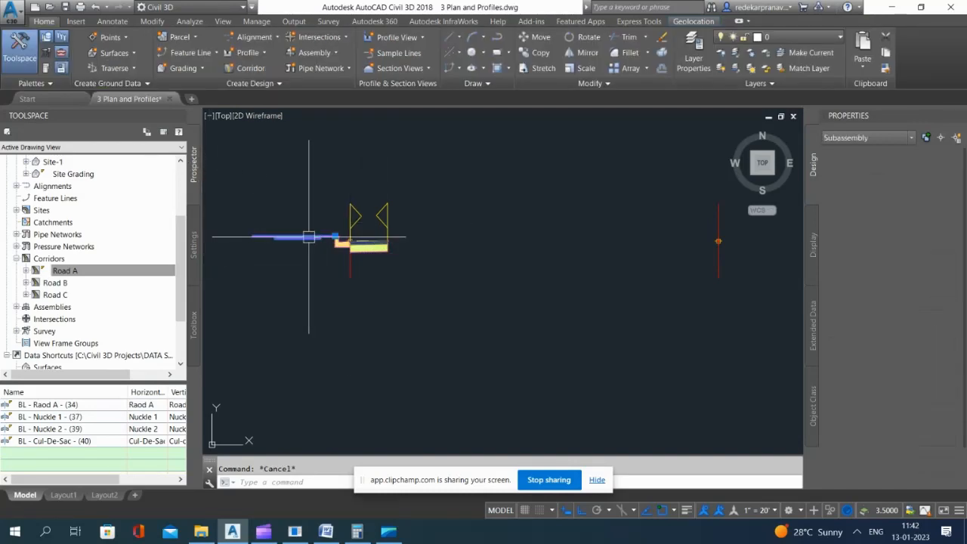
scroll(332, 249, up, 6)
click(354, 253)
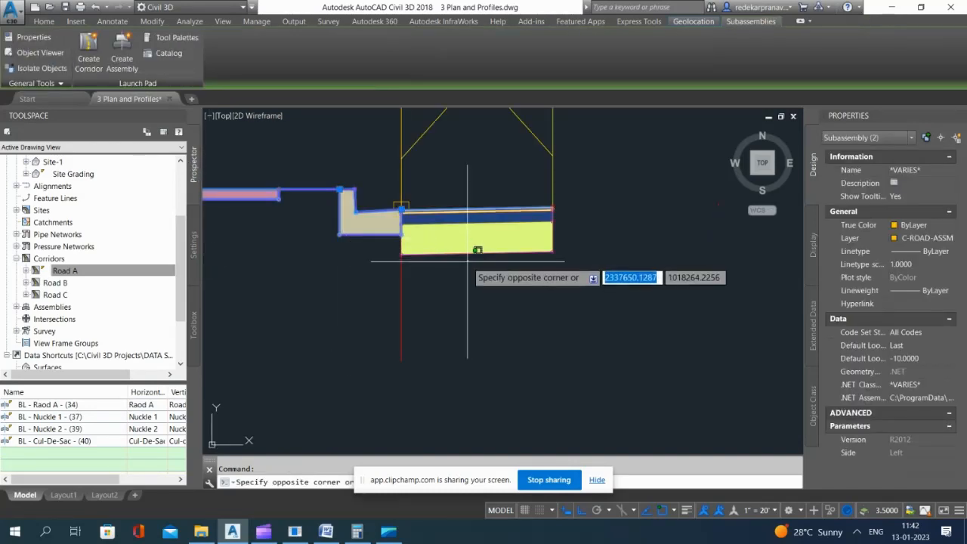
click(442, 266)
scroll(437, 266, down, 4)
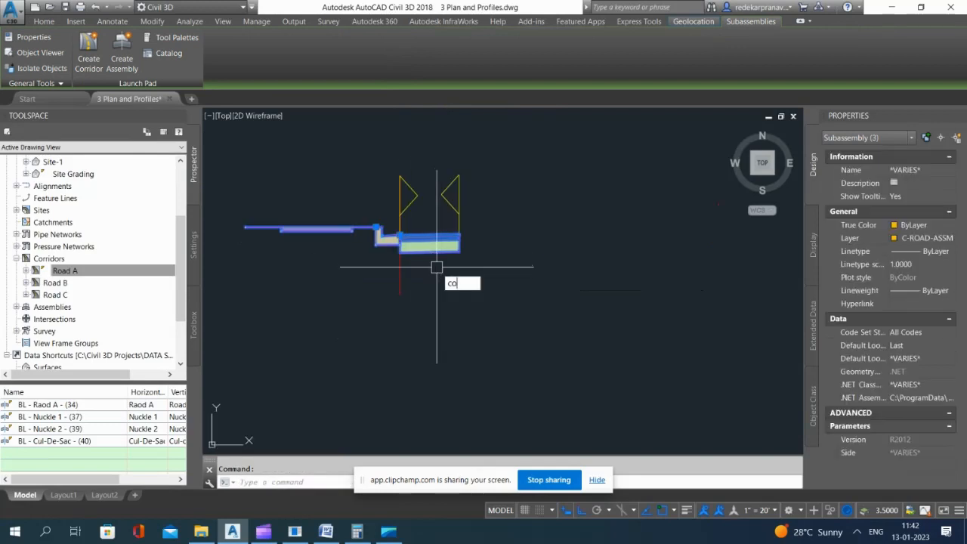
text(co)
key(Return)
scroll(371, 241, down, 2)
click(400, 291)
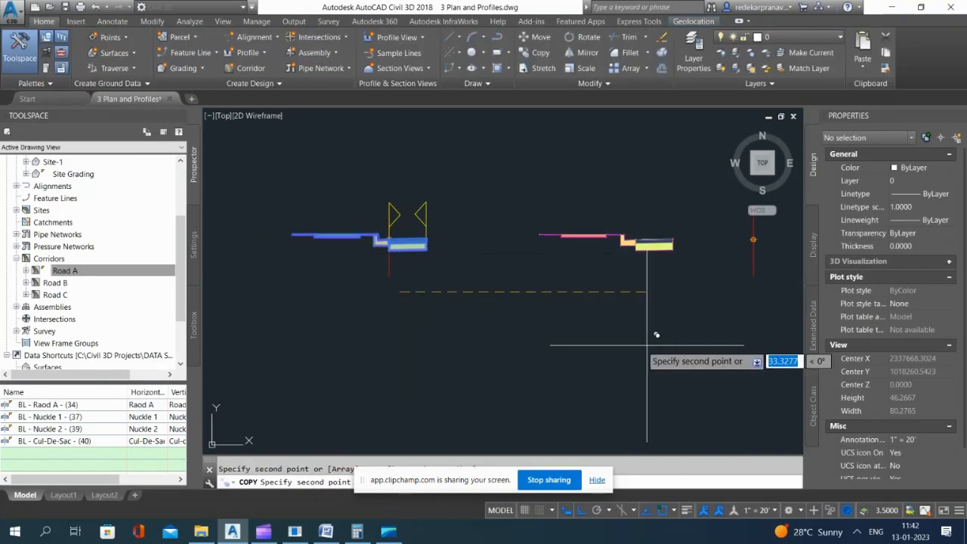
key(Escape)
Step: Move the copied lane subassembly horizontally until its inner top corner meets the mirrored assembly's baseline point
click(412, 250)
scroll(905, 433, down, 5)
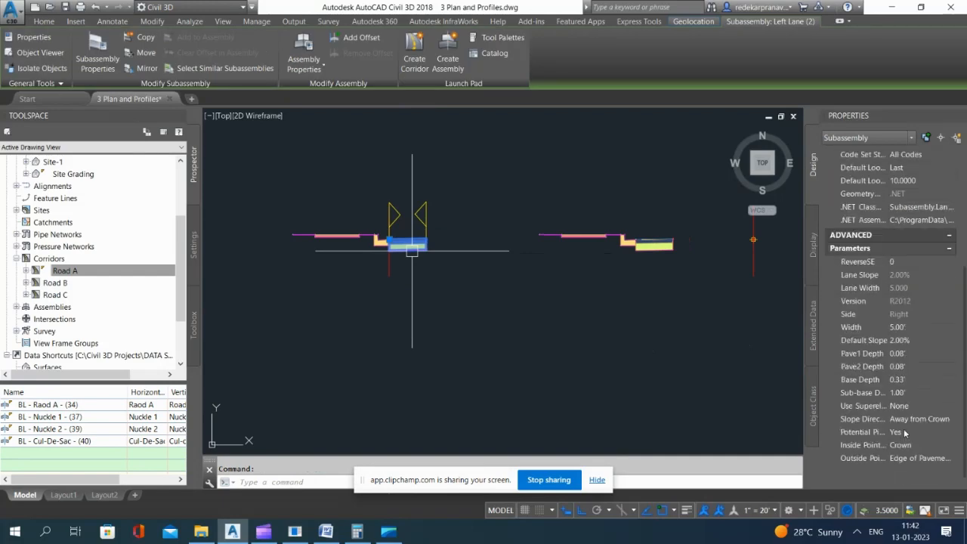
click(654, 246)
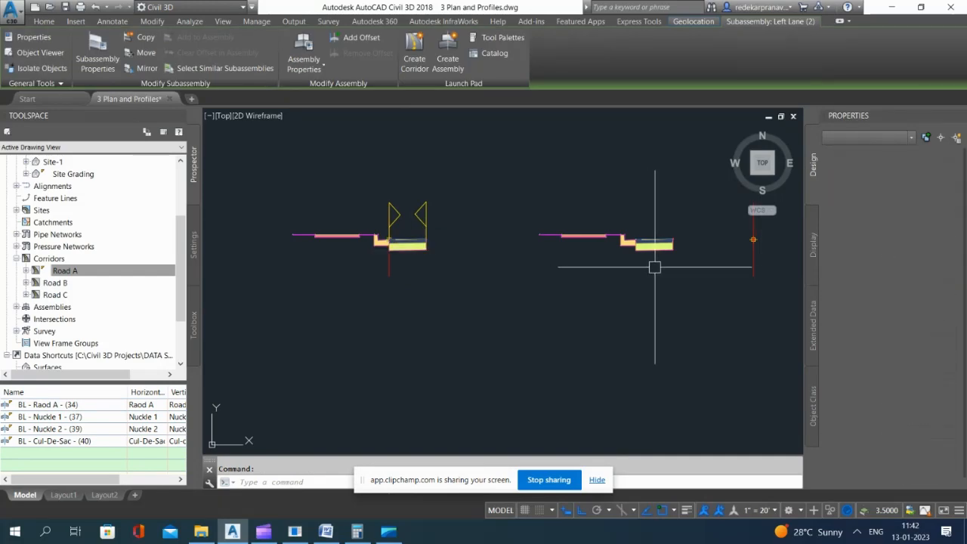
scroll(648, 320, up, 4)
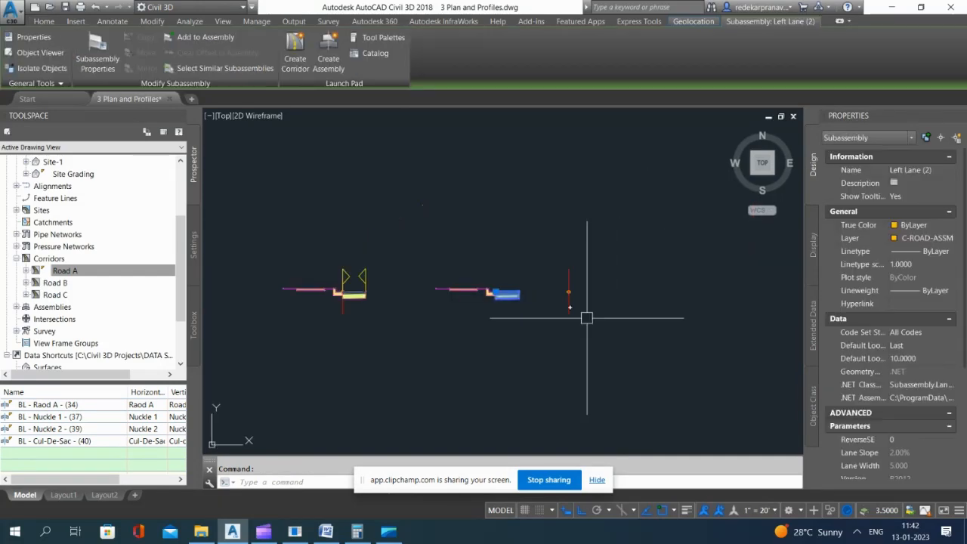
text(m)
key(Return)
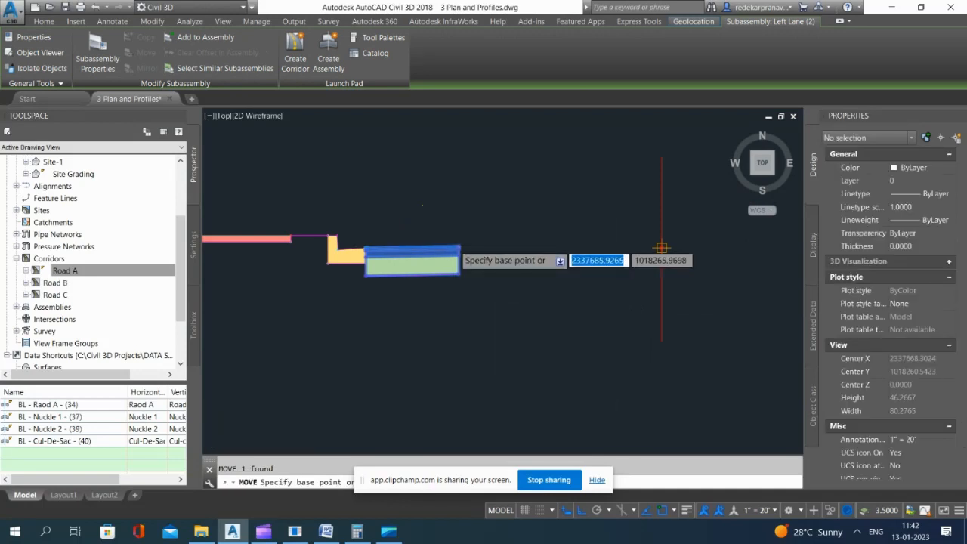
scroll(466, 249, up, 5)
click(470, 248)
scroll(483, 253, down, 5)
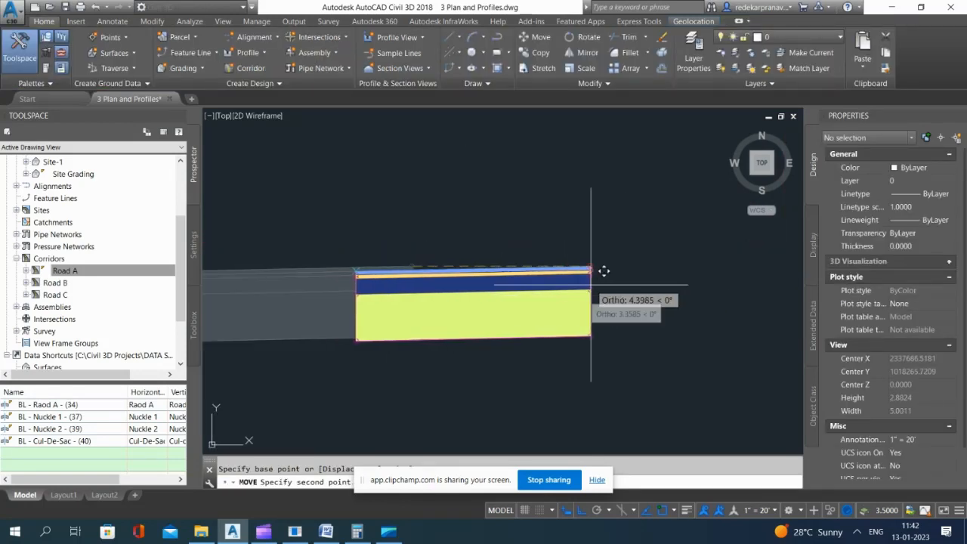
scroll(574, 257, up, 3)
scroll(512, 258, up, 5)
scroll(579, 255, down, 4)
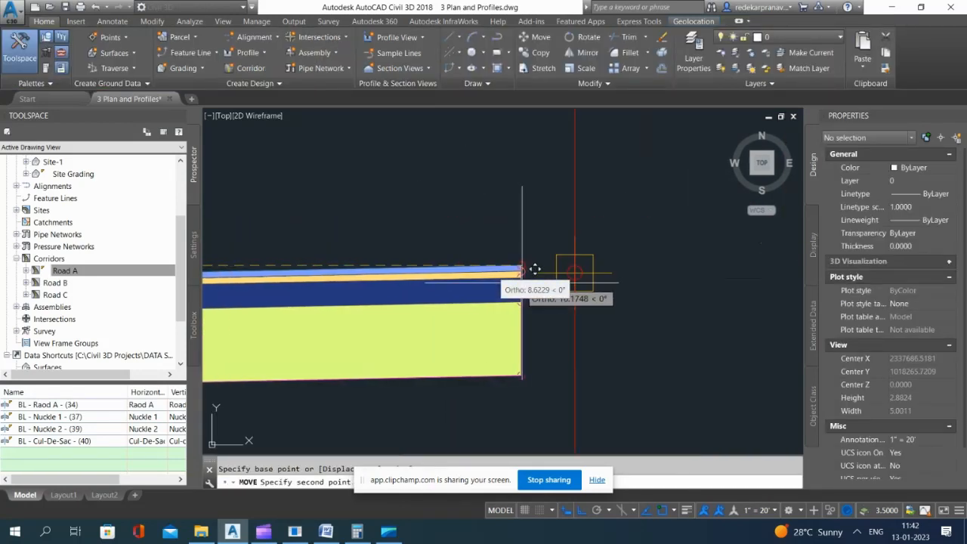
click(576, 273)
scroll(396, 245, down, 4)
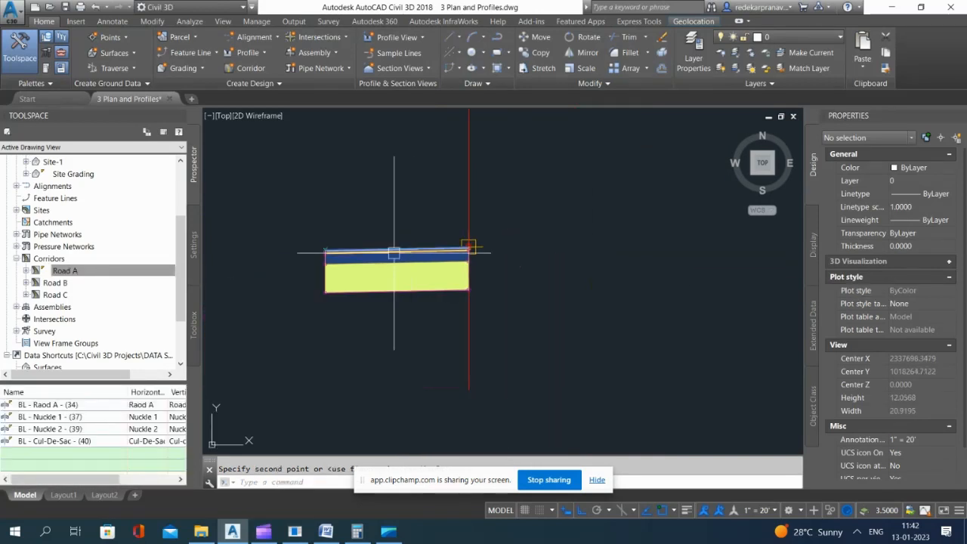
click(381, 246)
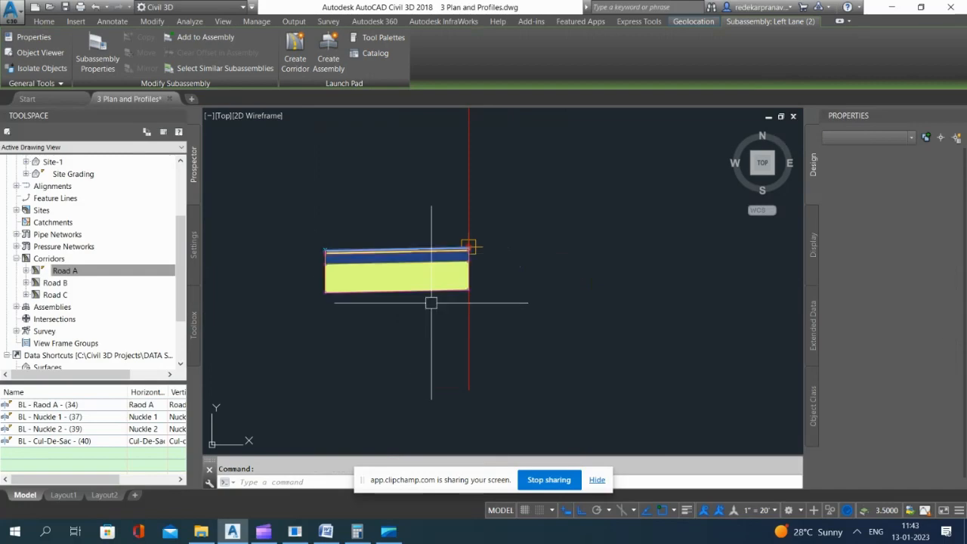
key(Escape)
click(469, 349)
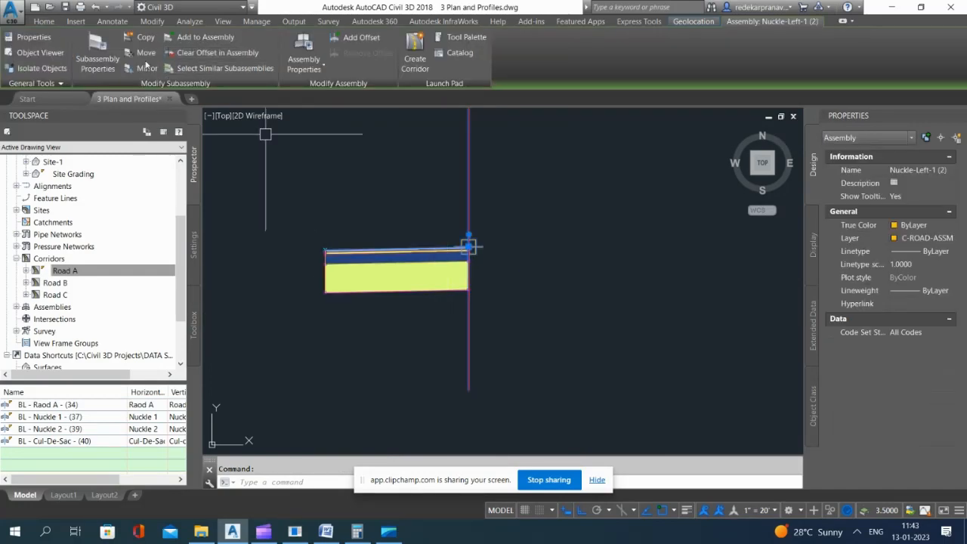
click(142, 67)
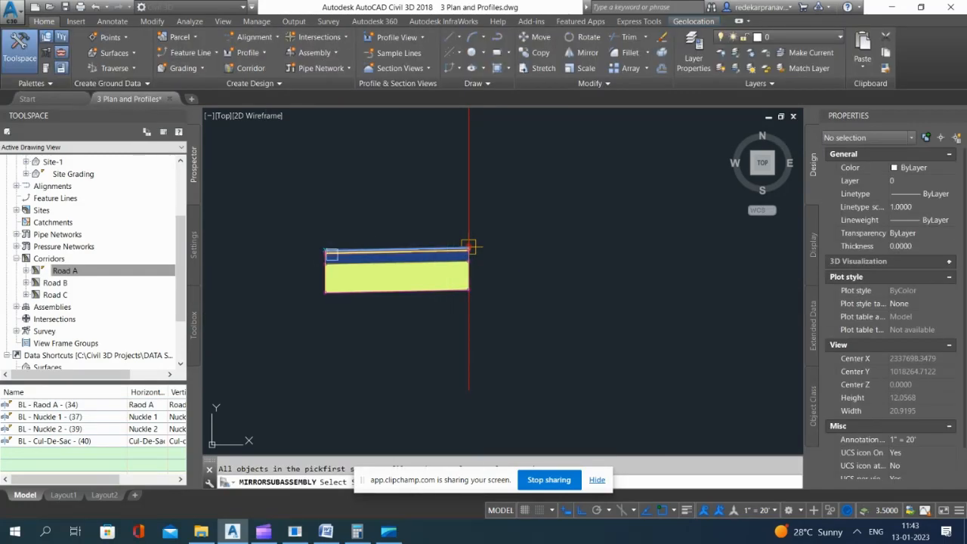
scroll(468, 247, up, 8)
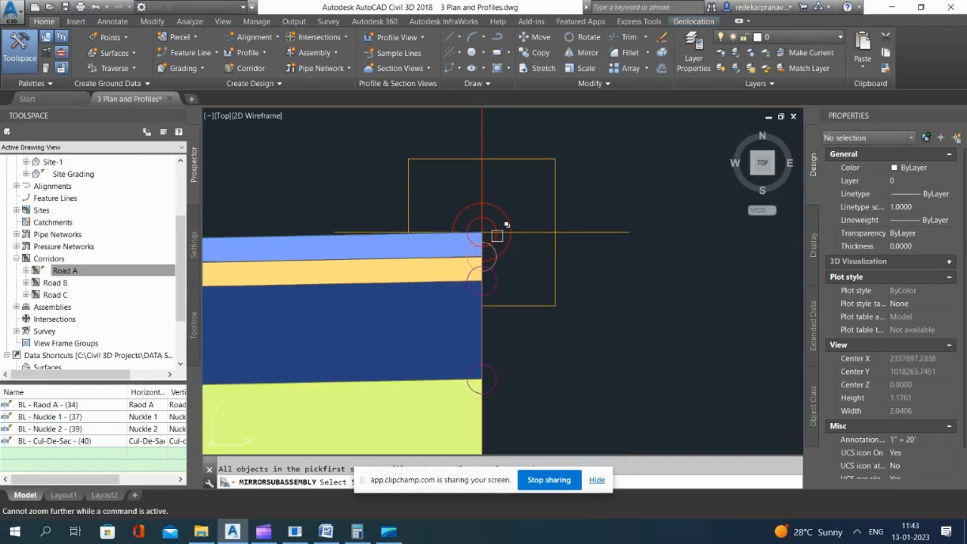
click(493, 219)
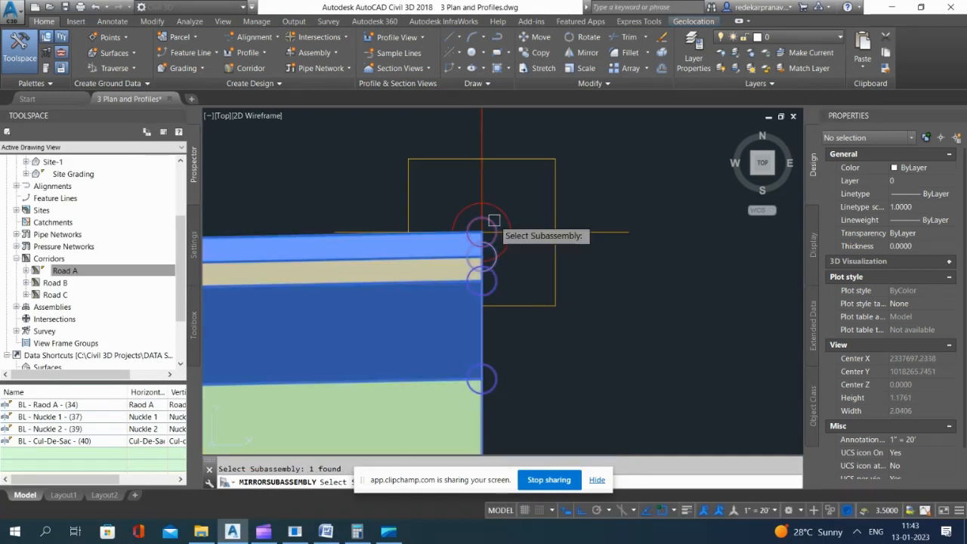
click(513, 160)
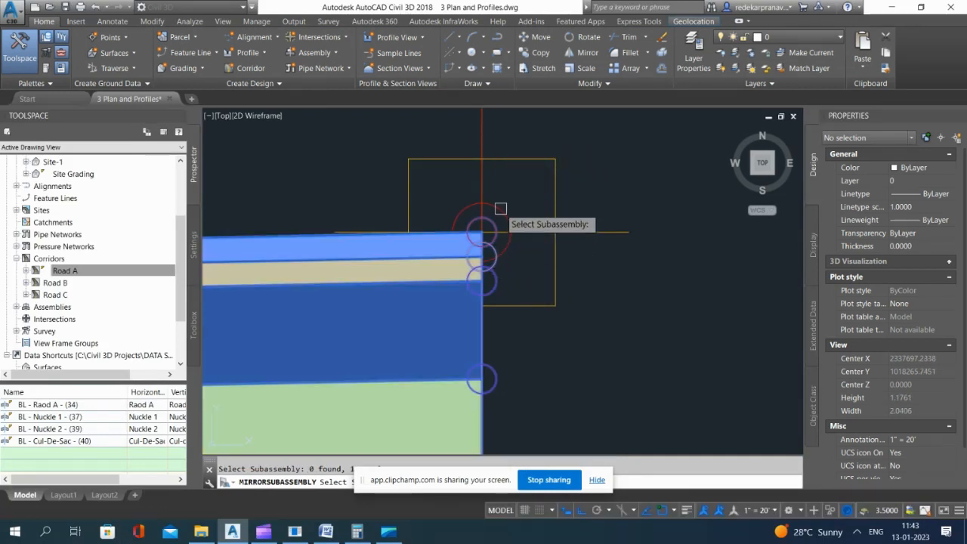
scroll(476, 219, down, 6)
key(Escape)
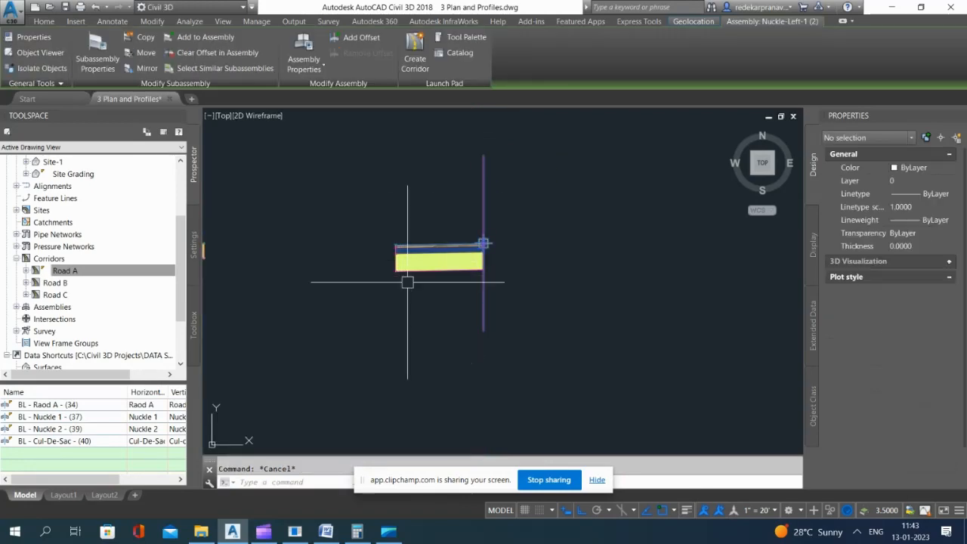
Step: Compare the side, width and slope parameters of the copied lane subassembly with those of the original assembly's lane
click(418, 268)
scroll(907, 423, down, 3)
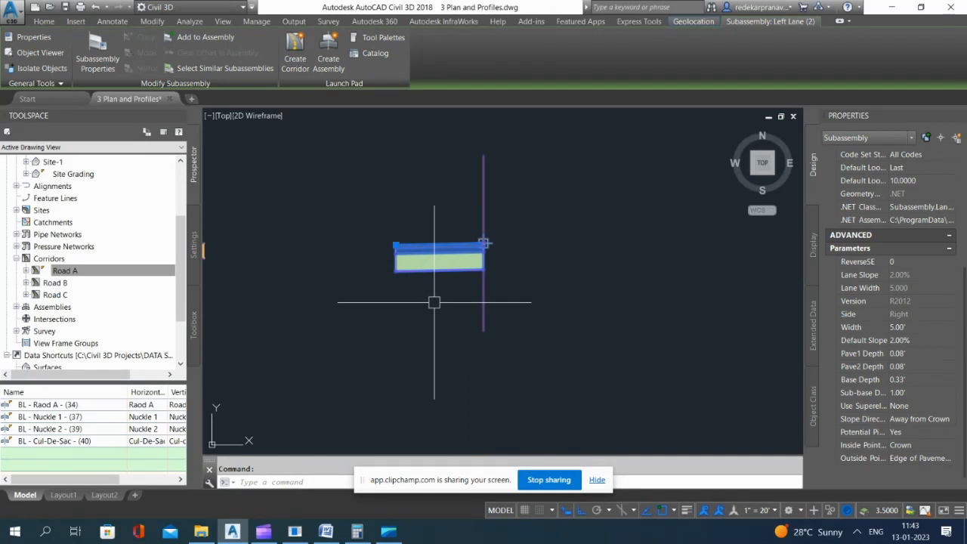
scroll(441, 293, down, 4)
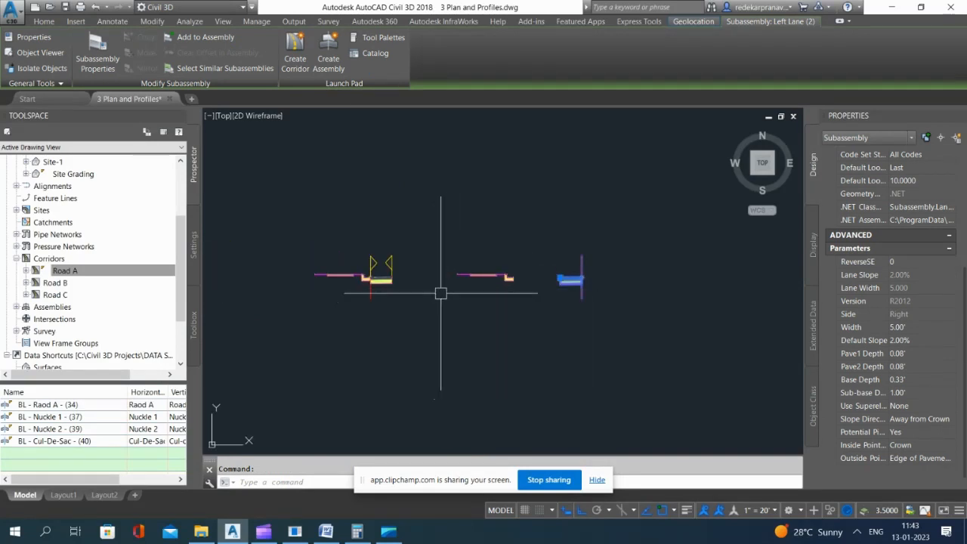
scroll(400, 294, up, 6)
key(Escape)
click(321, 240)
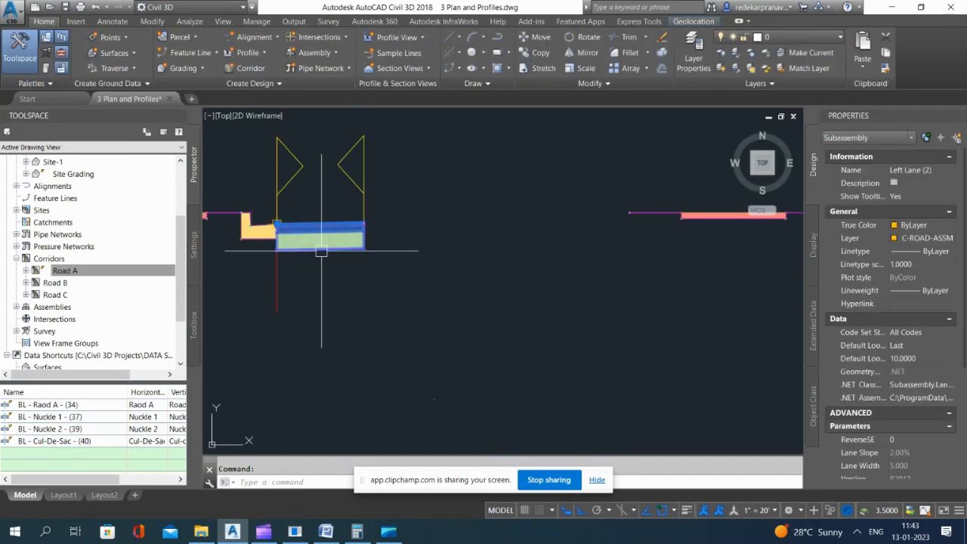
scroll(925, 442, down, 3)
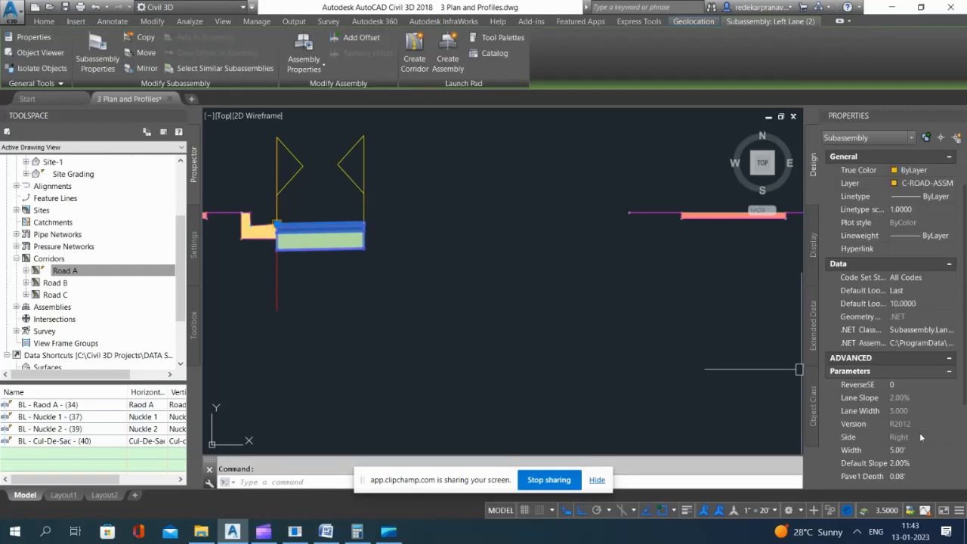
scroll(467, 323, down, 3)
key(Escape)
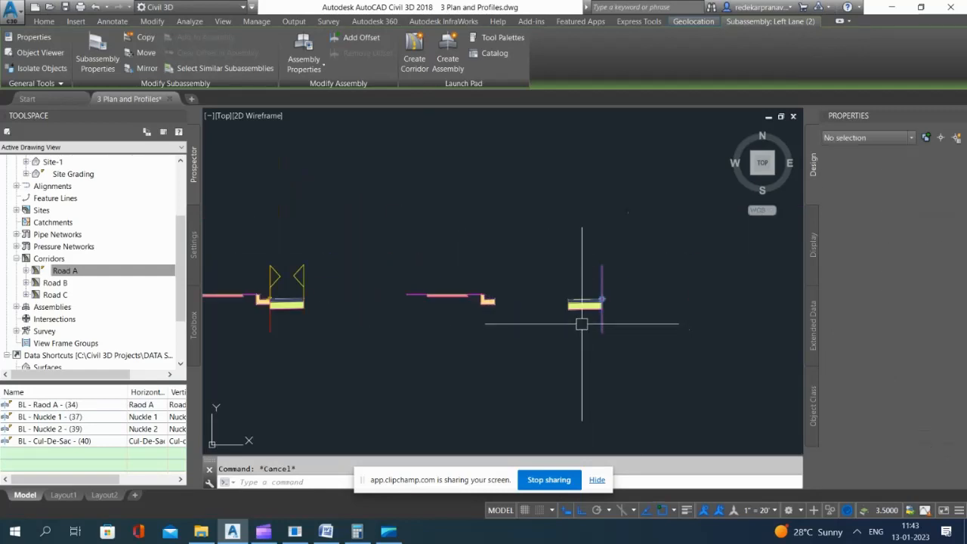
Step: Delete the loose lane, curb-and-gutter and sidewalk subassembly copies between the original assembly and the mirrored baseline
click(582, 308)
key(Delete)
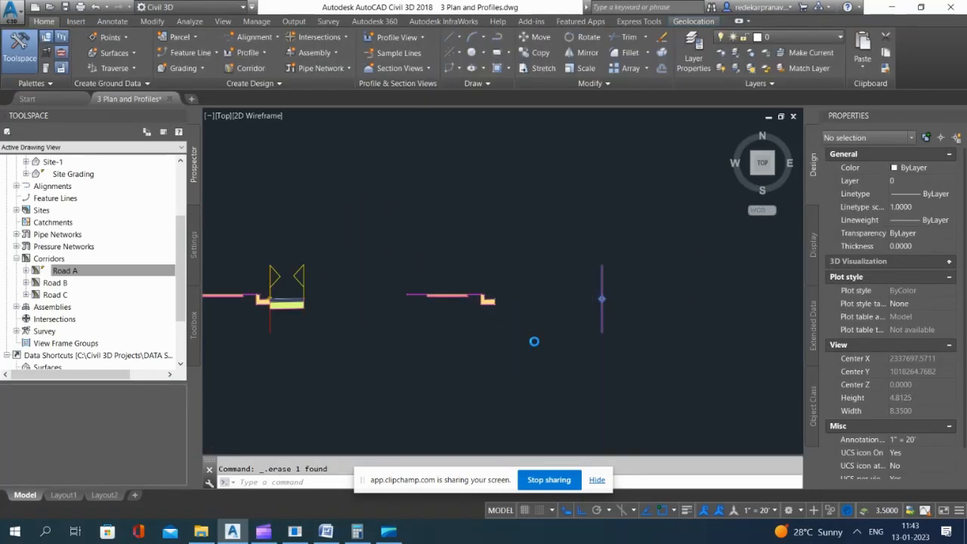
scroll(534, 340, down, 2)
click(525, 300)
click(481, 339)
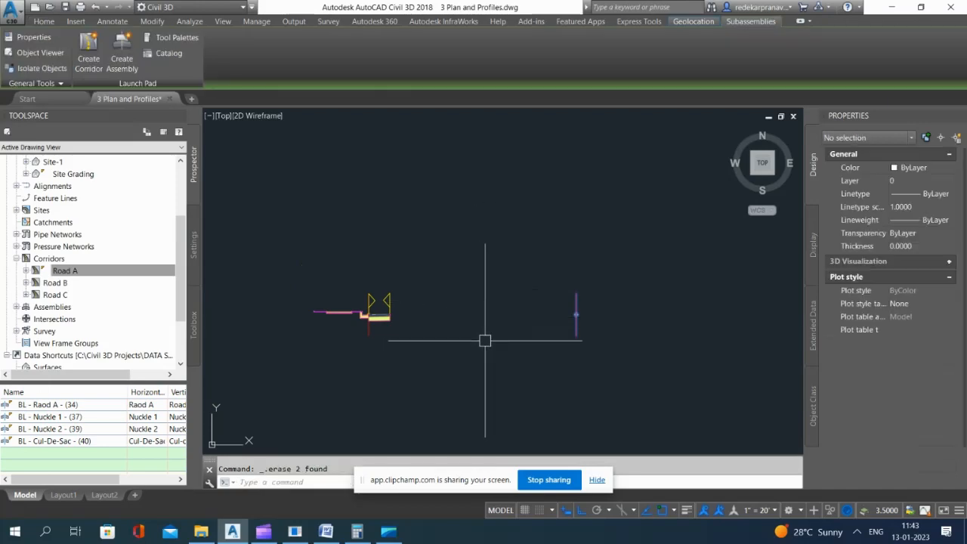
key(Escape)
Step: Copy the Left Lane subassembly from the full two-lane road assembly to the space beside the mirrored assembly's baseline
scroll(500, 251, down, 3)
scroll(490, 200, up, 3)
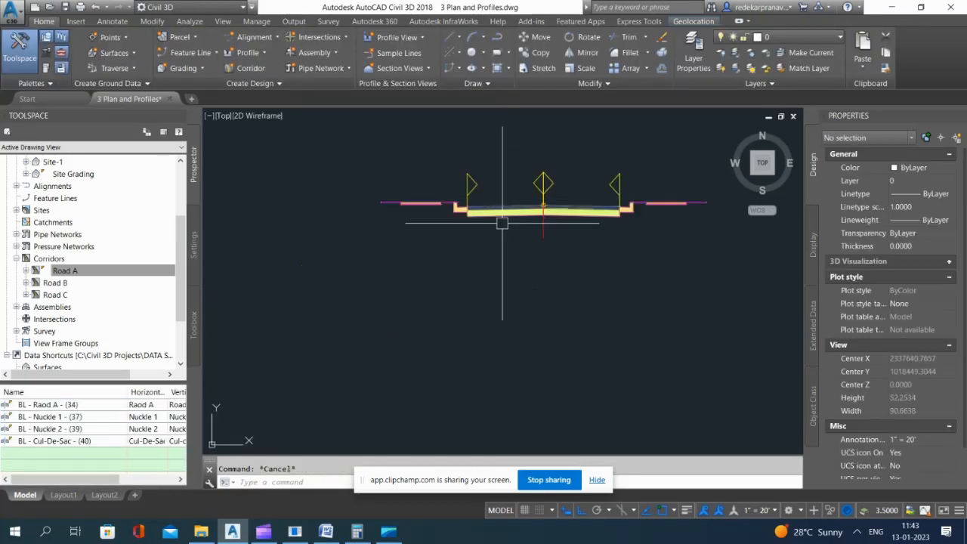
click(510, 211)
scroll(921, 438, down, 2)
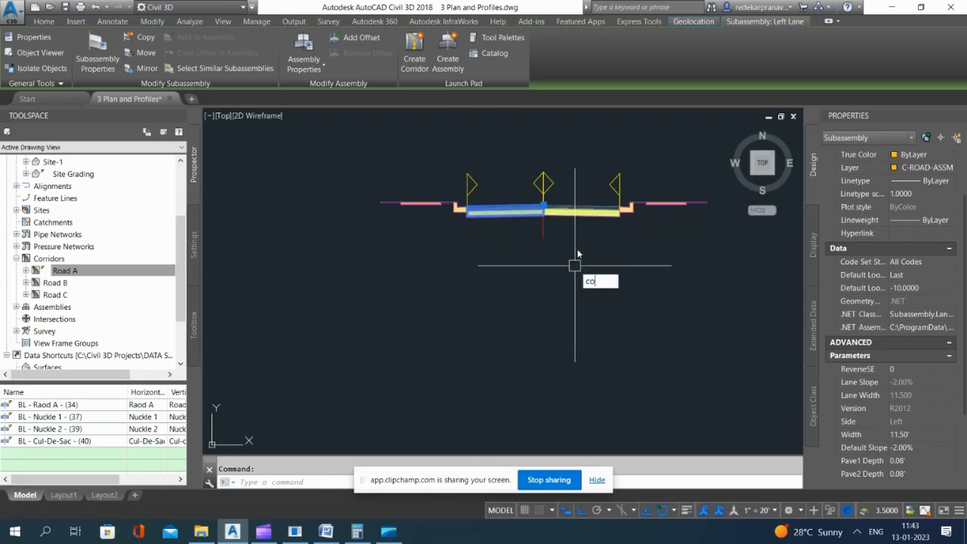
key(Return)
click(543, 206)
scroll(537, 217, down, 6)
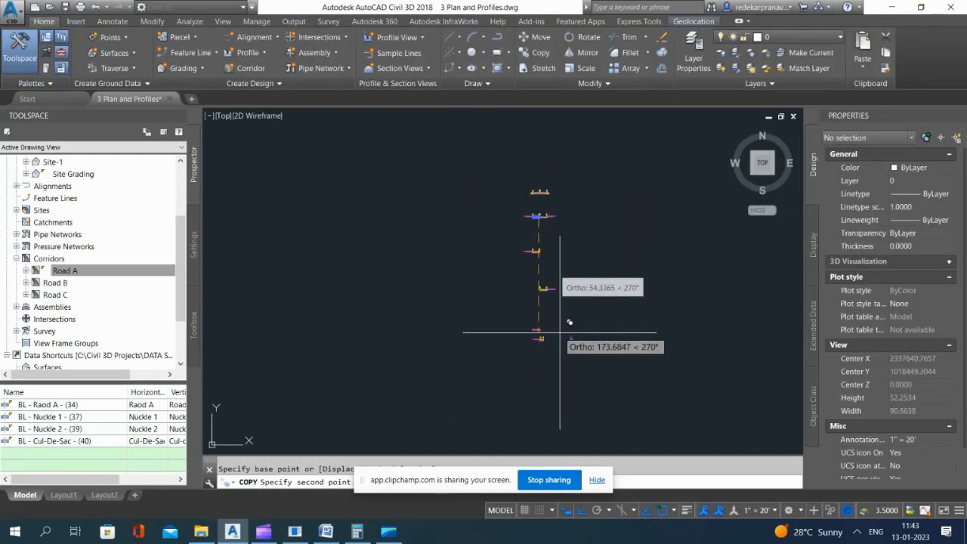
scroll(566, 336, up, 5)
scroll(597, 340, up, 5)
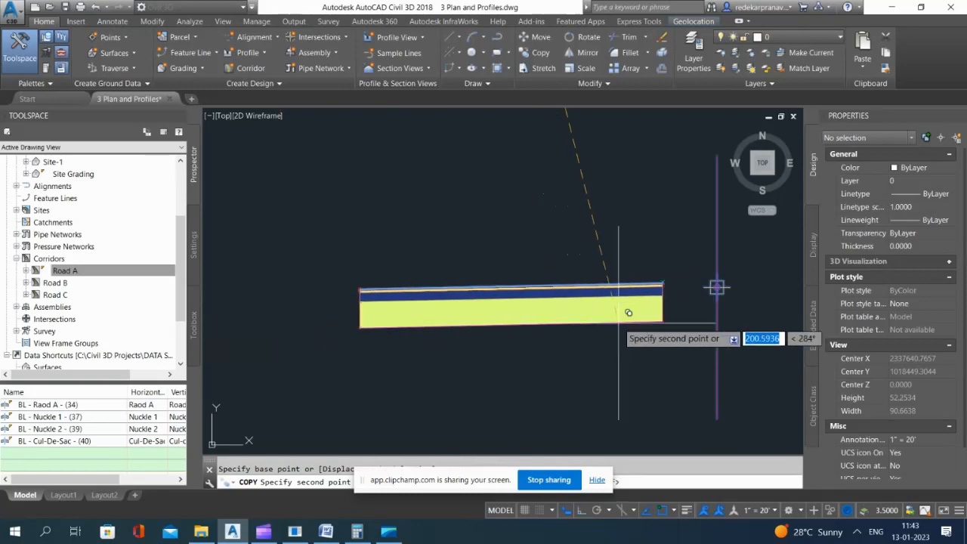
key(Escape)
Step: Add the copied left lane subassembly to the Nuckle-Left-1 (2) assembly at its baseline point
click(662, 301)
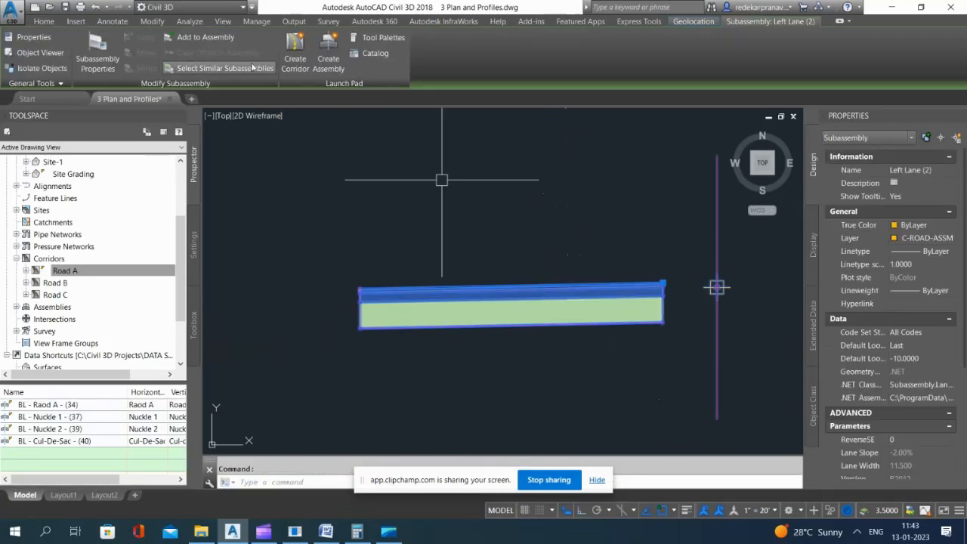
click(205, 37)
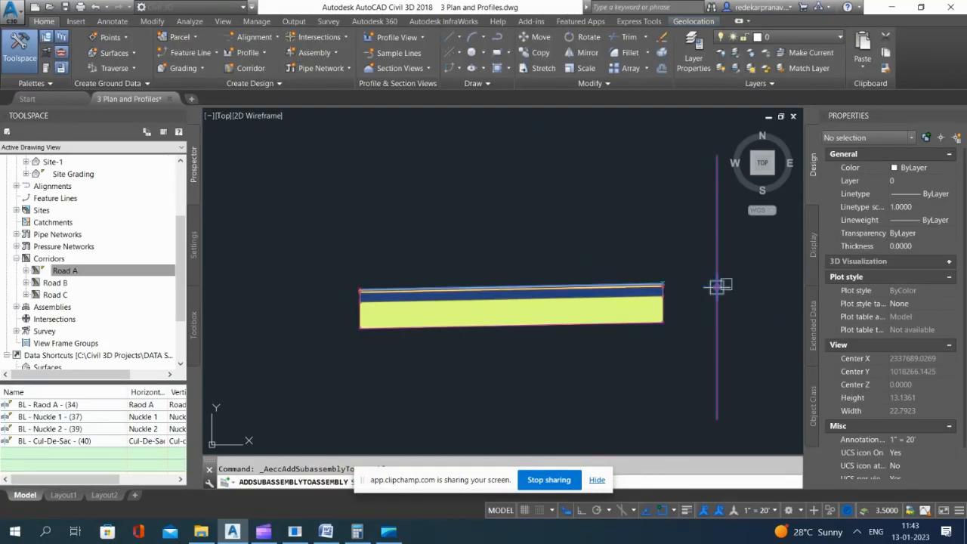
click(717, 287)
scroll(319, 216, down, 4)
key(Escape)
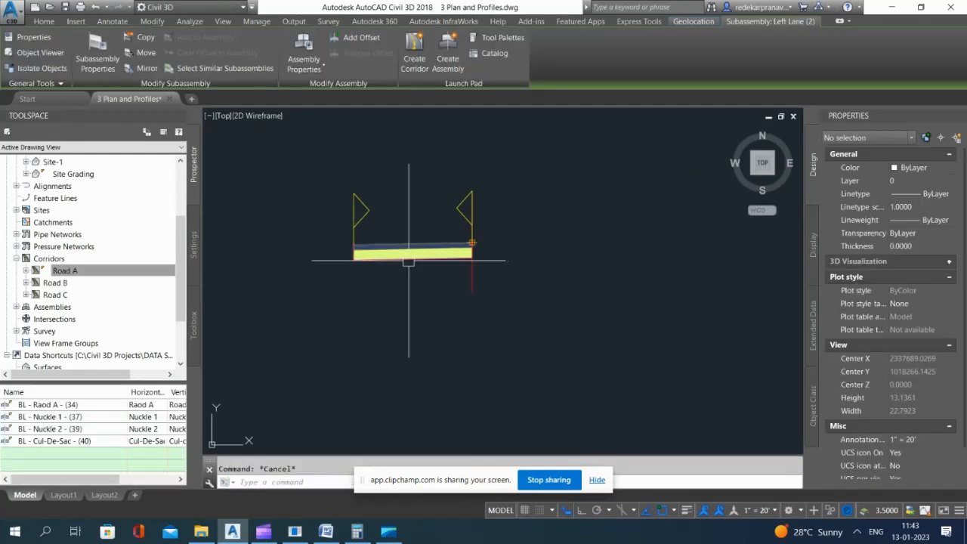
Step: Set the attached left lane's width to 5.00' and its default slope to 2.00%
click(410, 256)
scroll(903, 423, down, 5)
click(916, 396)
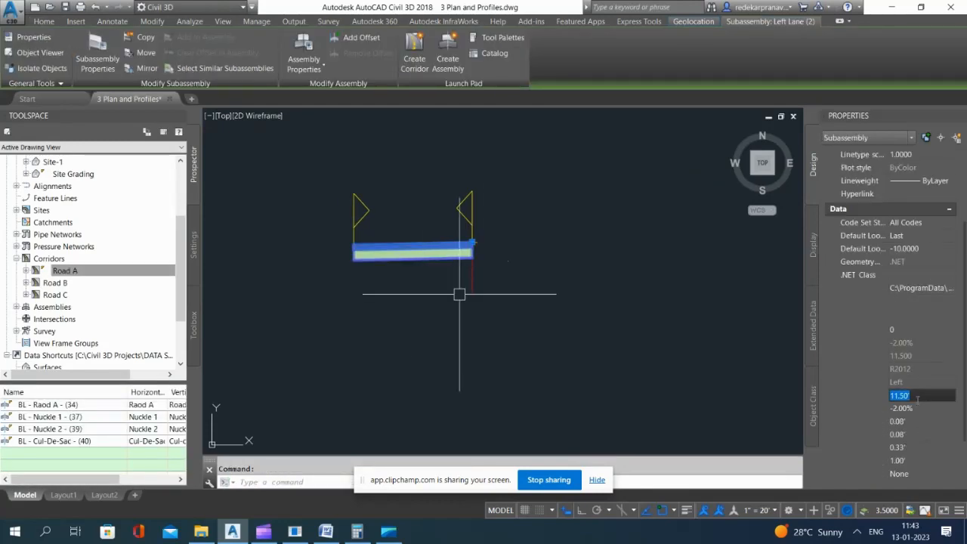
key(Tab)
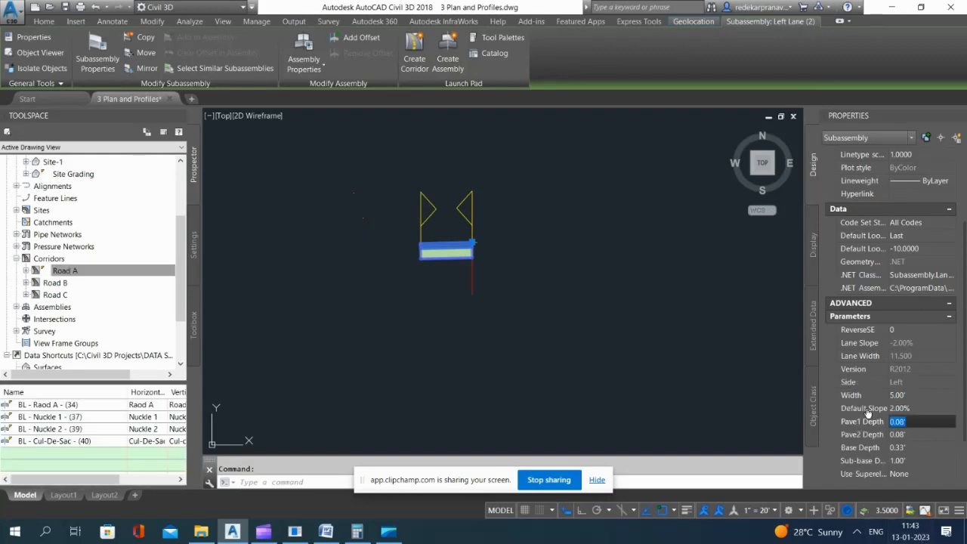
key(Escape)
Step: Check the properties of the original knuckle assembly and select the mirrored assembly's baseline
scroll(412, 279, down, 3)
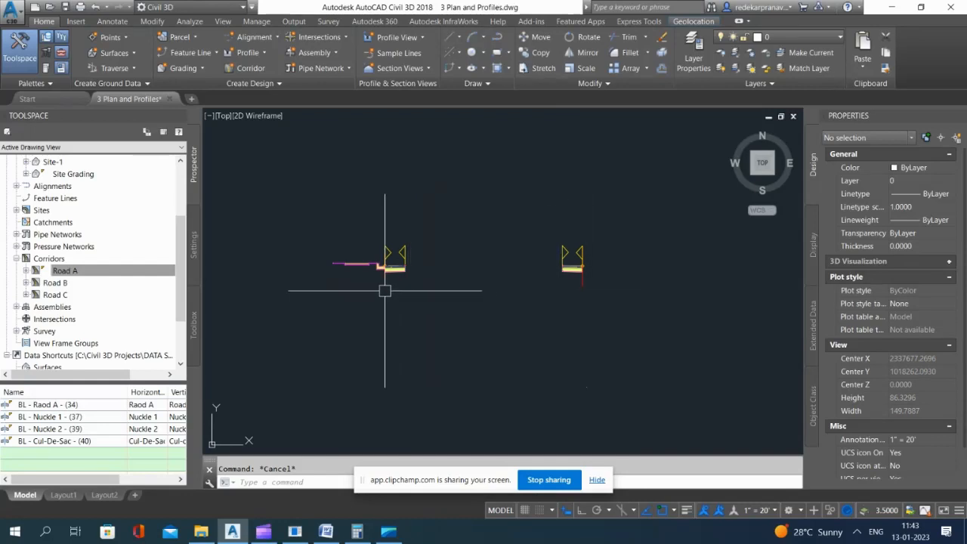
click(385, 266)
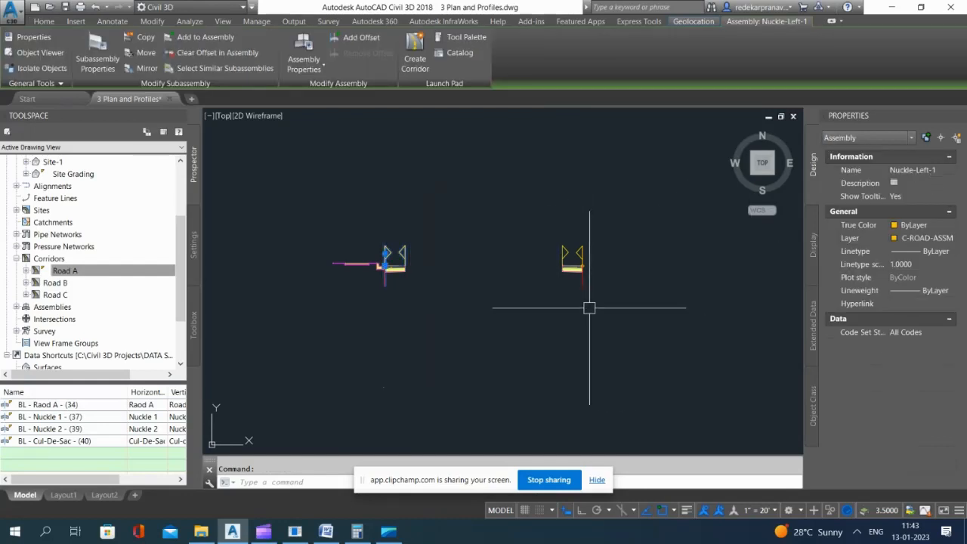
key(Escape)
click(582, 257)
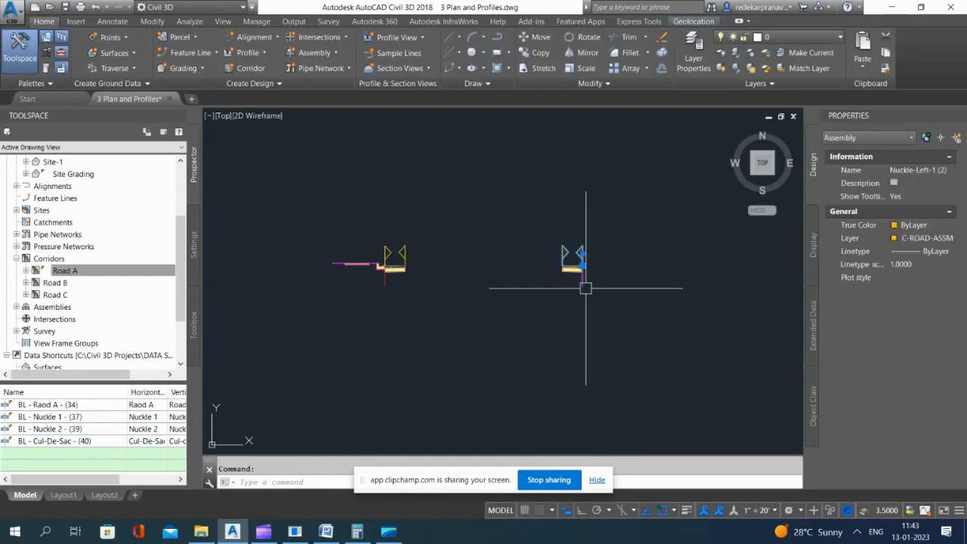
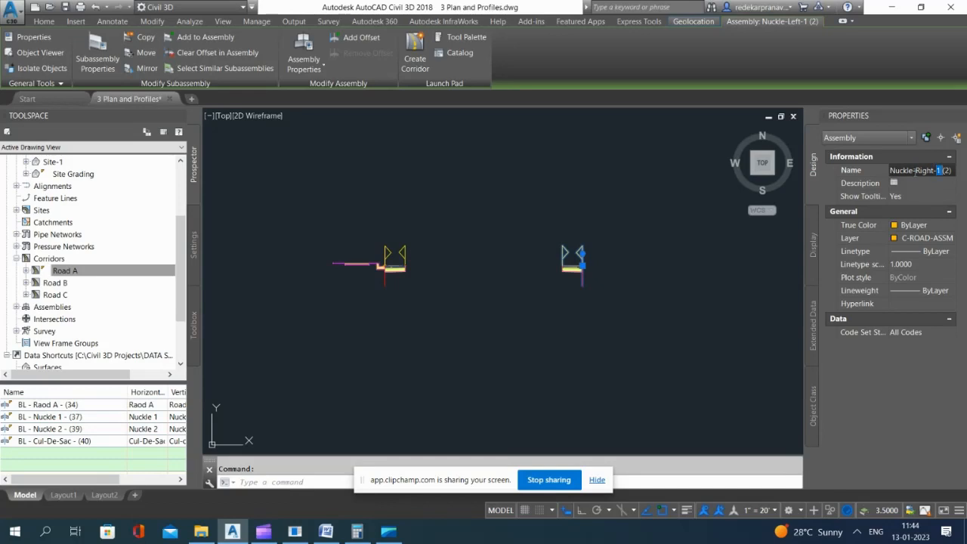
Step: Rename the mirrored knuckle assembly so its name reads Nuckle-Right instead of Nuckle-Left
key(Return)
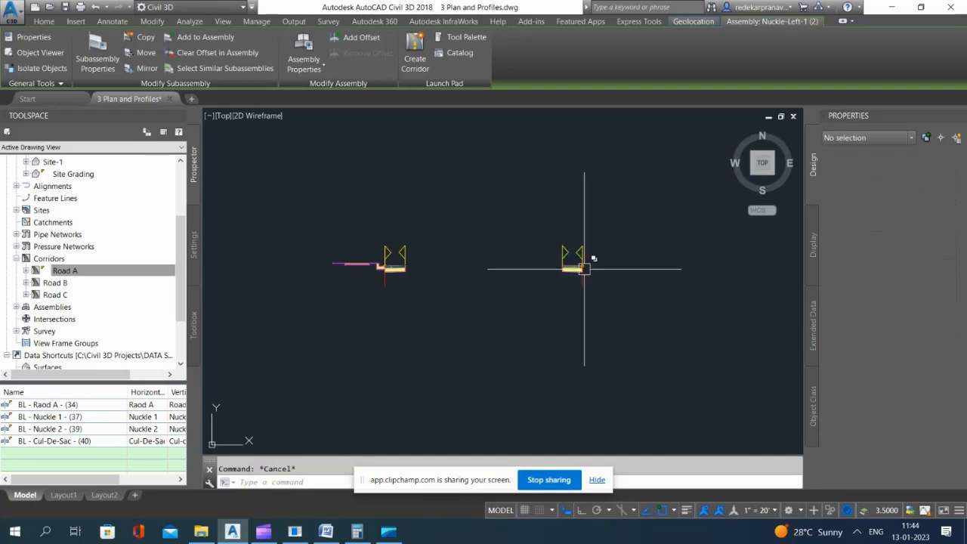
key(Escape)
scroll(438, 262, down, 3)
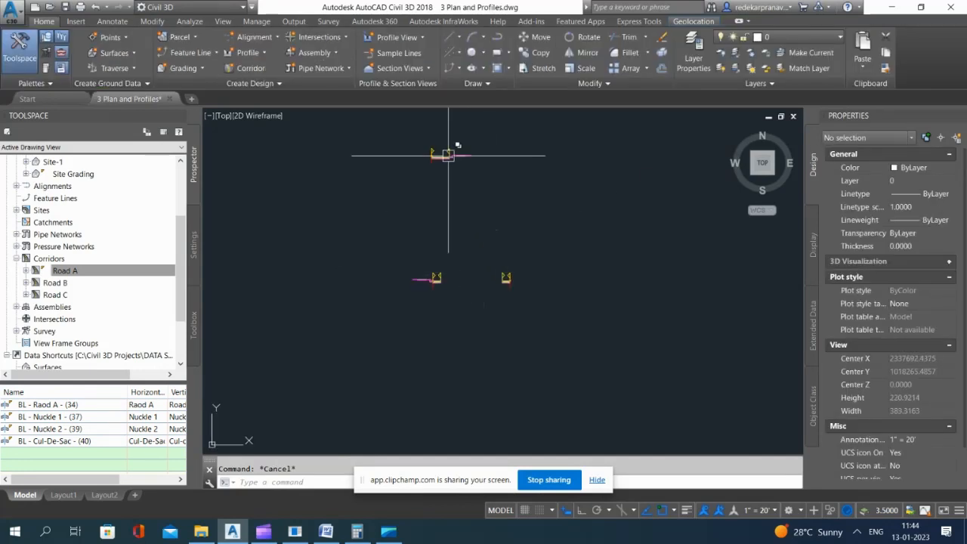
scroll(448, 154, up, 3)
click(463, 150)
click(438, 209)
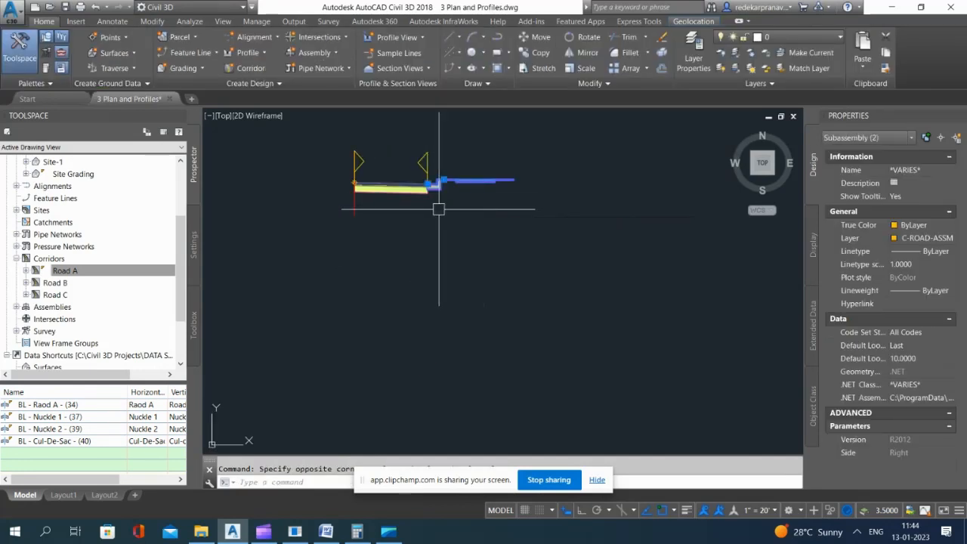
scroll(438, 209, down, 3)
key(Escape)
Step: Copy the right curb-and-gutter and sidewalk subassemblies from the full two-lane road assembly to the space beside the Nuckle-Right assembly
scroll(439, 152, up, 3)
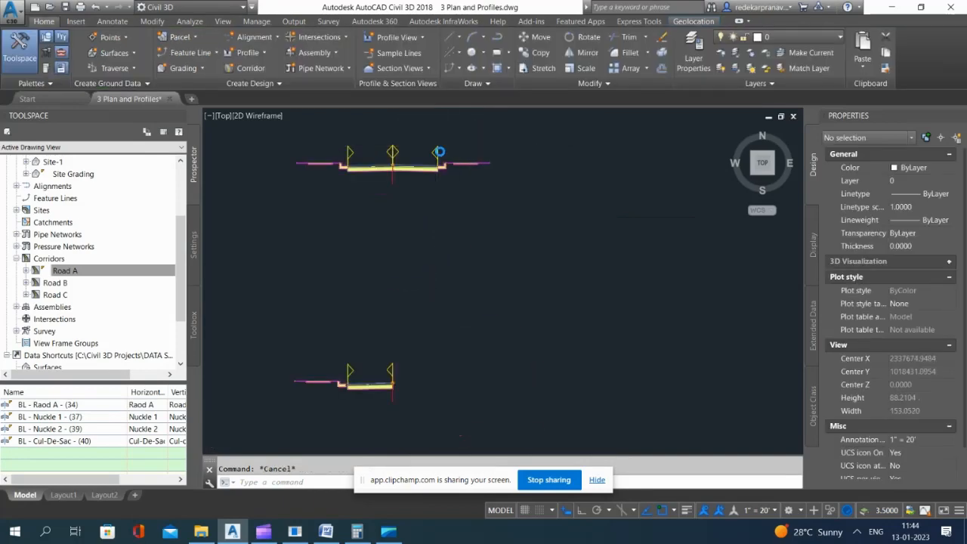
scroll(439, 152, up, 3)
click(507, 173)
click(454, 257)
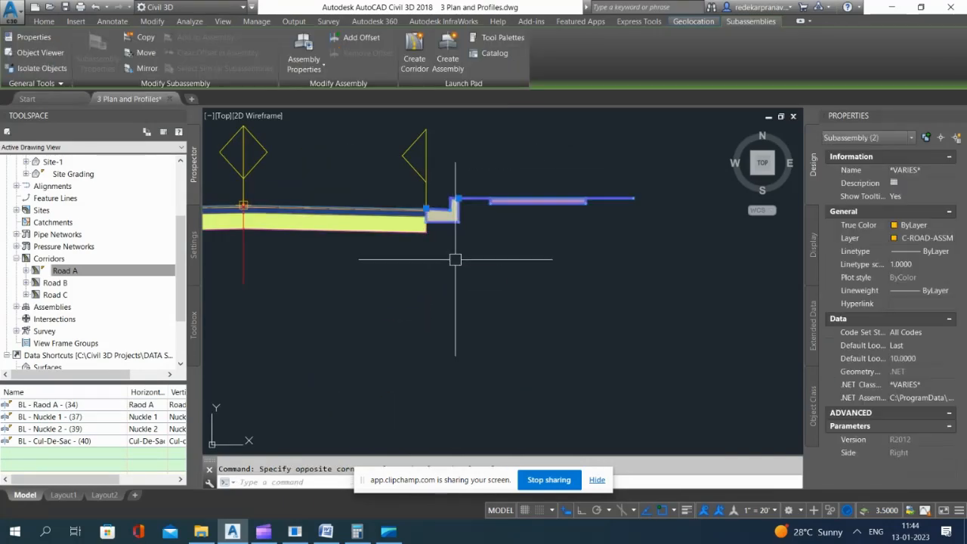
text(co)
key(Return)
click(460, 198)
scroll(495, 231, down, 12)
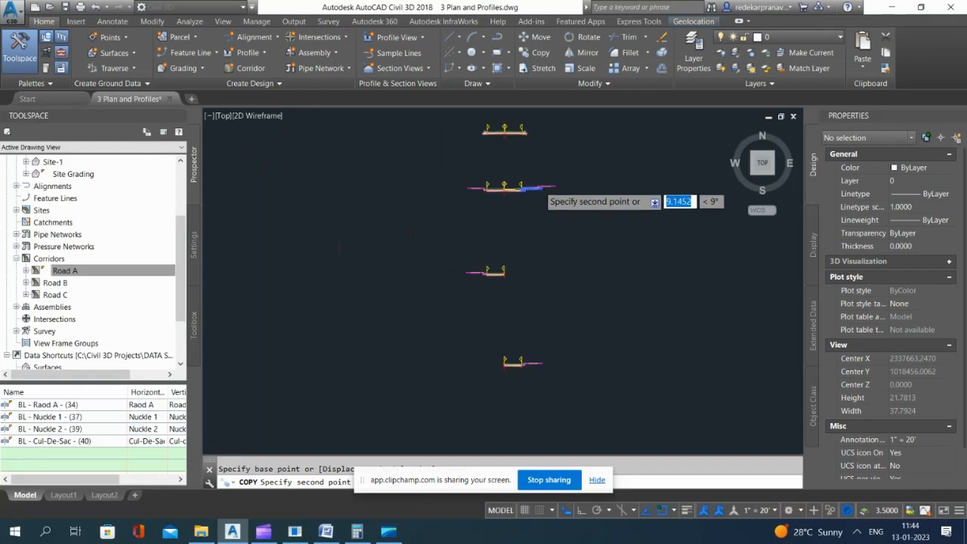
scroll(548, 306, up, 10)
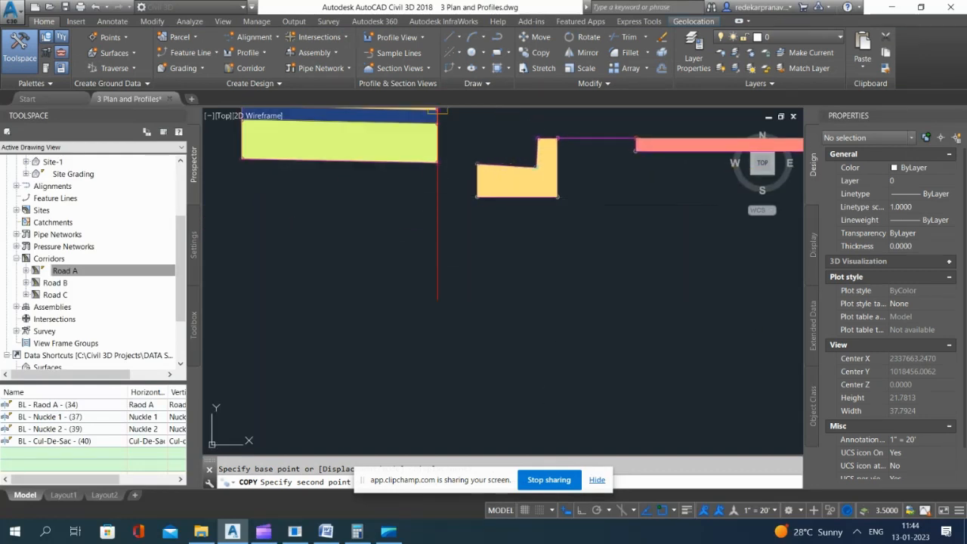
scroll(509, 246, down, 2)
click(509, 246)
key(Return)
scroll(500, 254, up, 2)
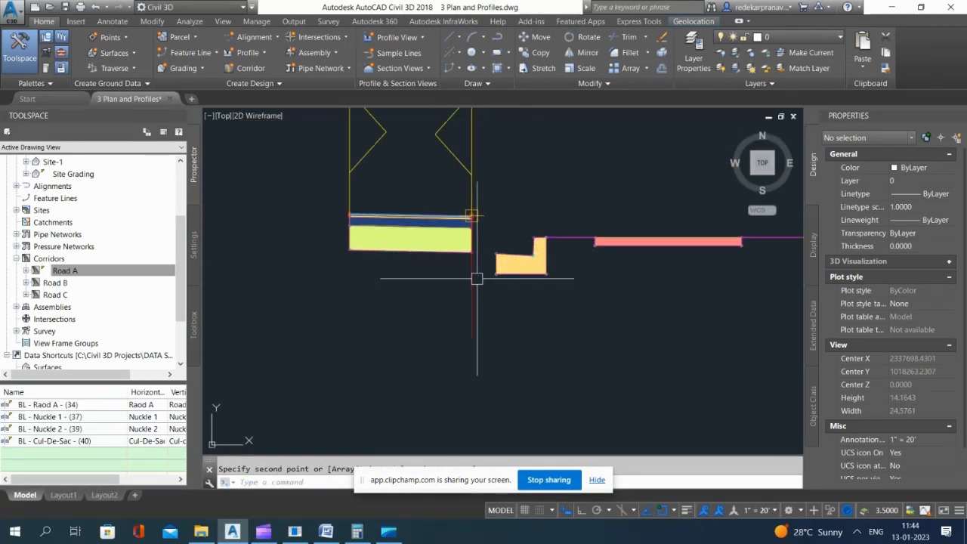
Step: Try to add the copied curb and gutter to the Nuckle-Right assembly, picking the loose curb itself as the marker
click(472, 279)
click(215, 44)
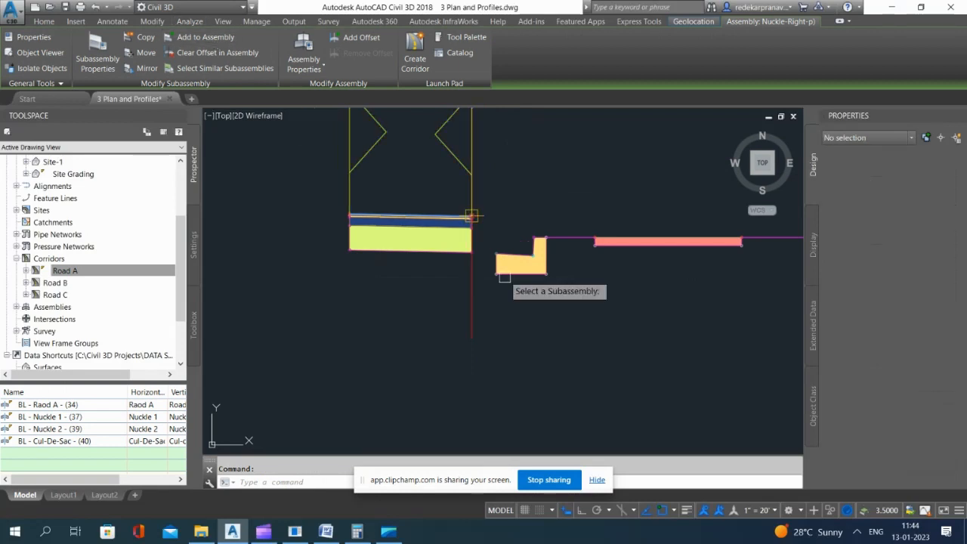
click(514, 254)
click(516, 261)
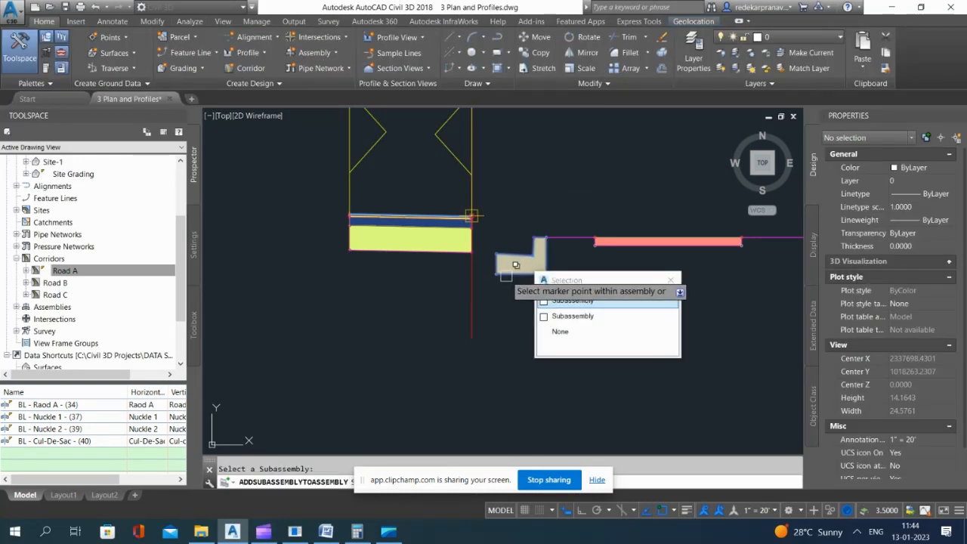
click(571, 301)
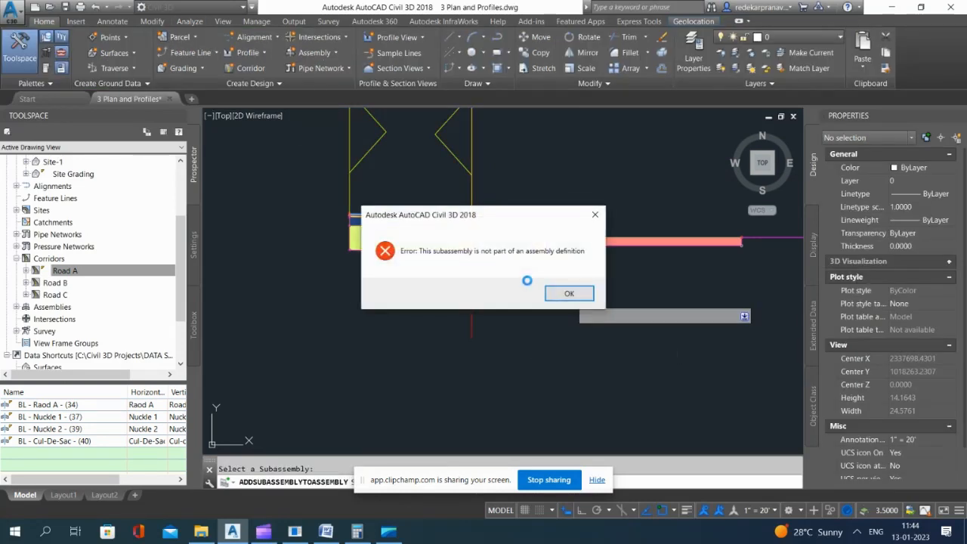
key(Escape)
key(Escape)
Step: Move the copied curb and gutter so its gutter edge sits on the Nuckle-Right assembly's baseline point
scroll(506, 241, up, 5)
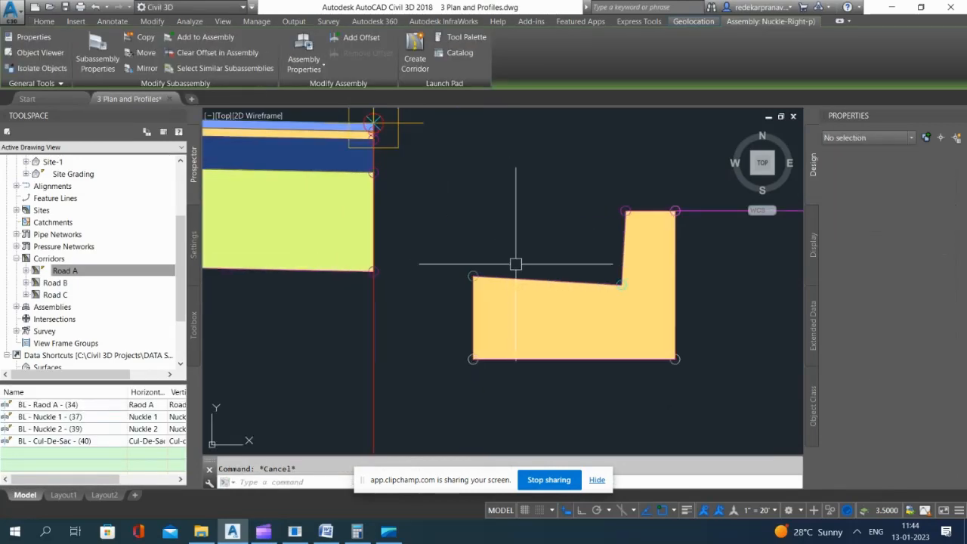
click(473, 272)
drag(472, 266, 437, 258)
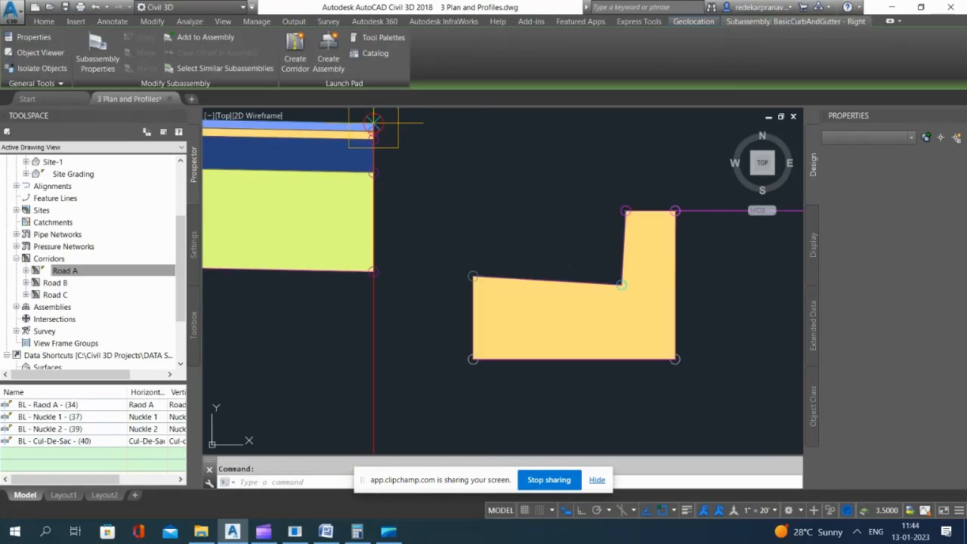
click(464, 268)
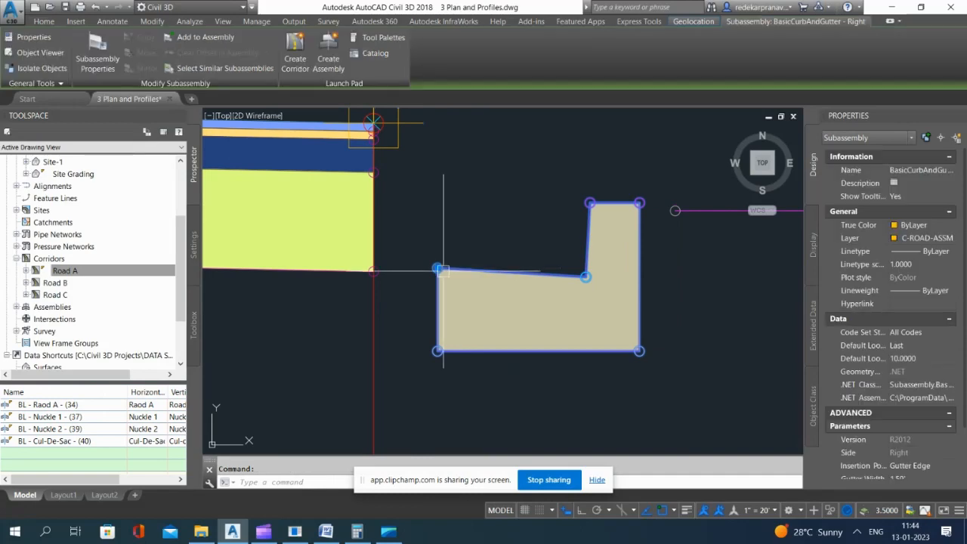
click(438, 268)
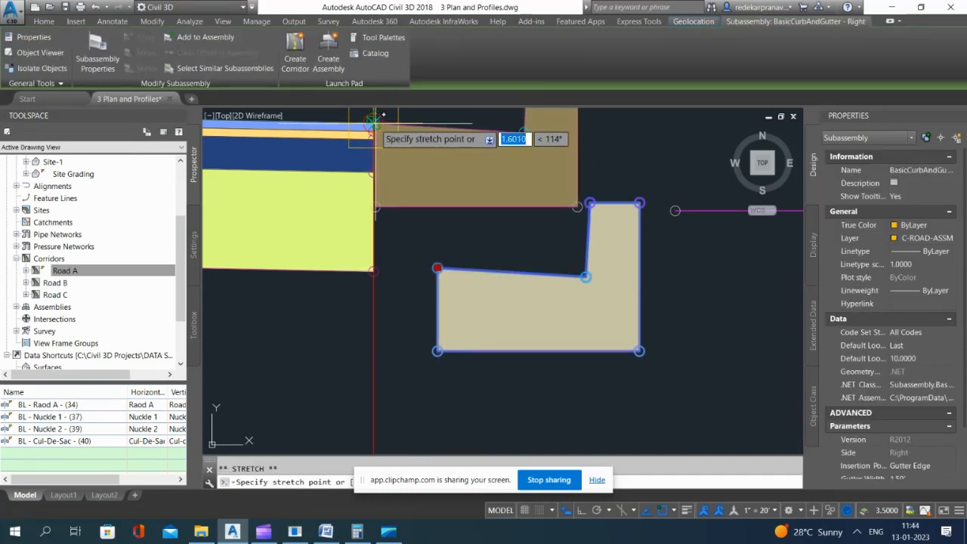
click(374, 123)
click(374, 122)
Step: Move the copied sidewalk so its inner end meets the top back corner of the relocated curb
click(554, 226)
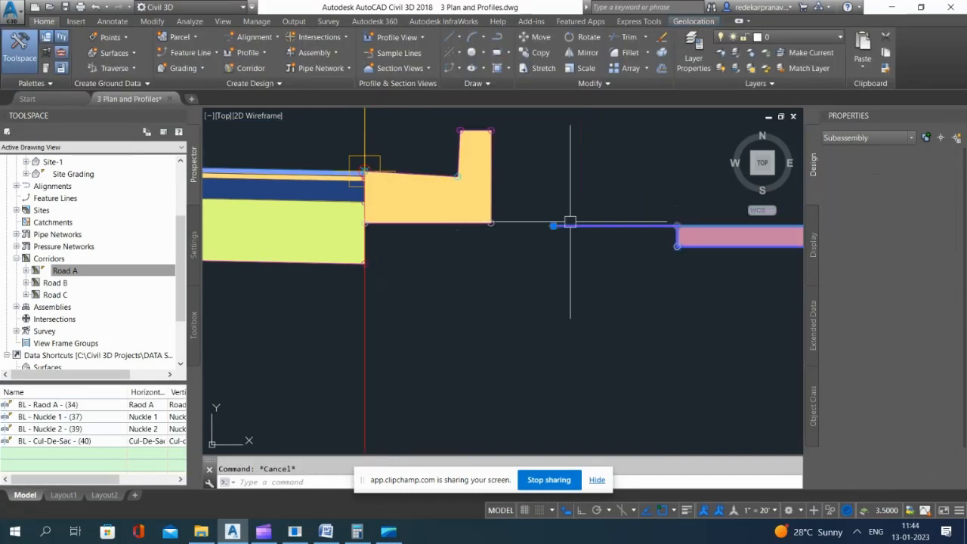
click(554, 225)
scroll(488, 151, up, 4)
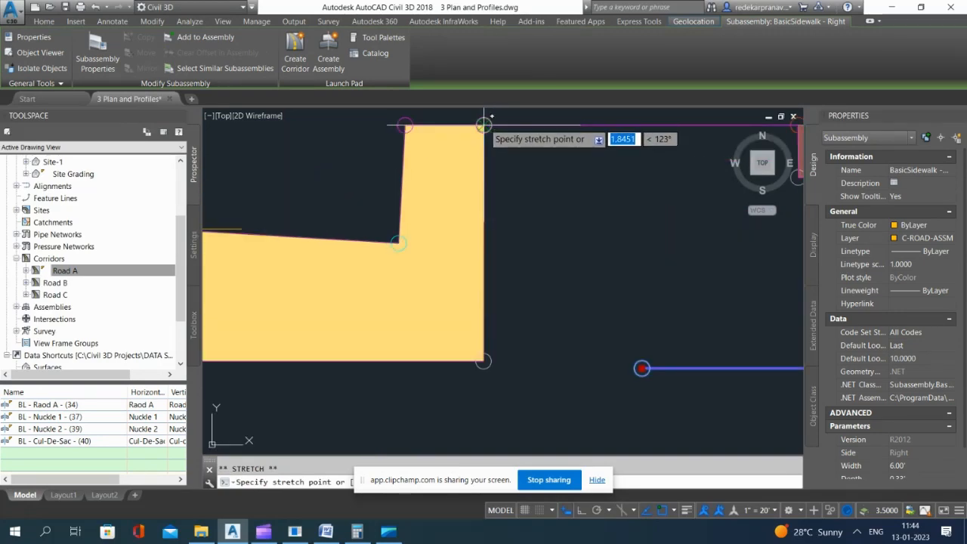
click(484, 125)
scroll(469, 226, down, 6)
key(Escape)
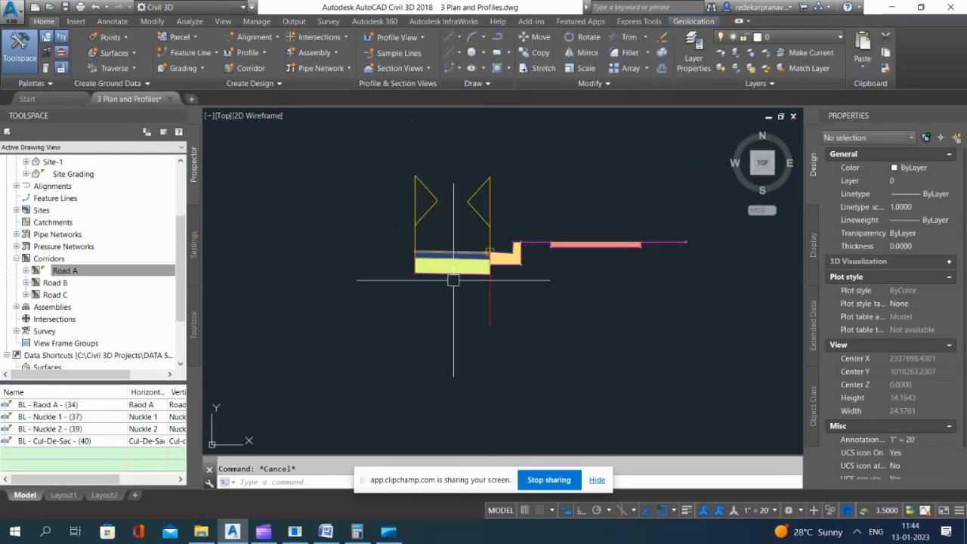
Step: Add the relocated curb-and-gutter subassembly to the Nuckle-Right assembly at its baseline
click(458, 266)
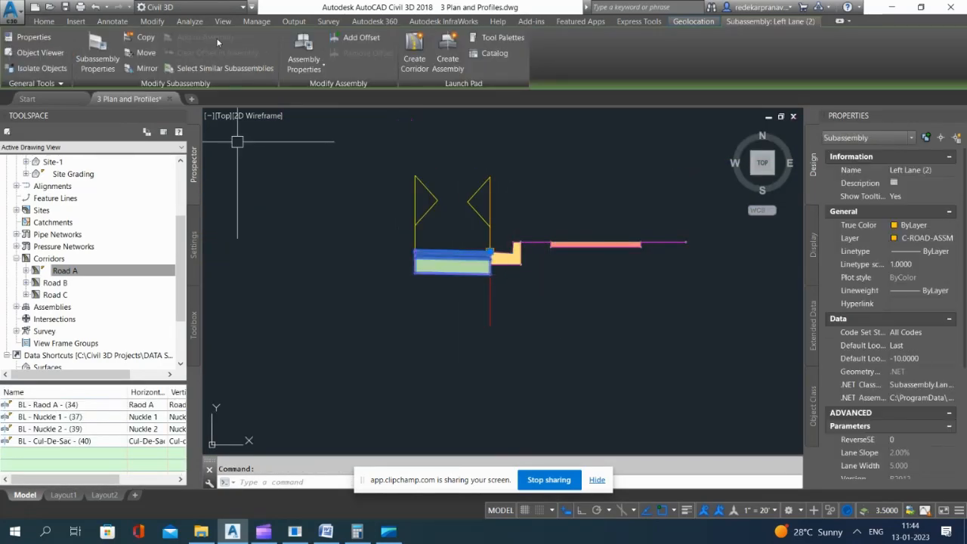
click(506, 255)
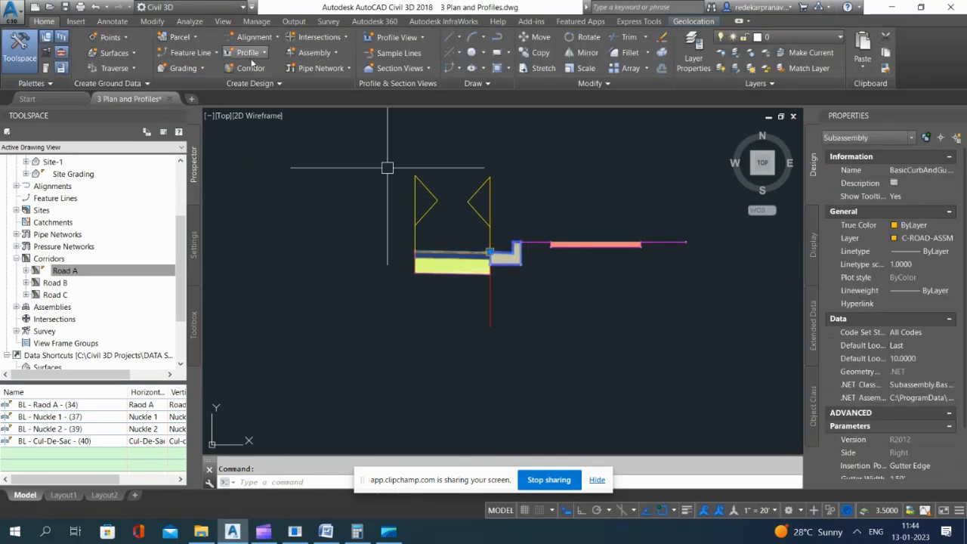
click(206, 37)
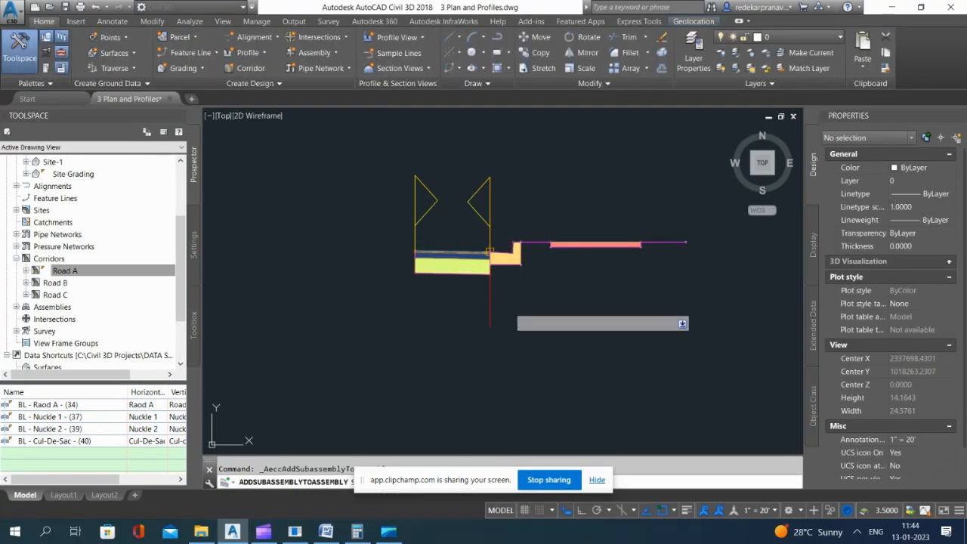
key(Escape)
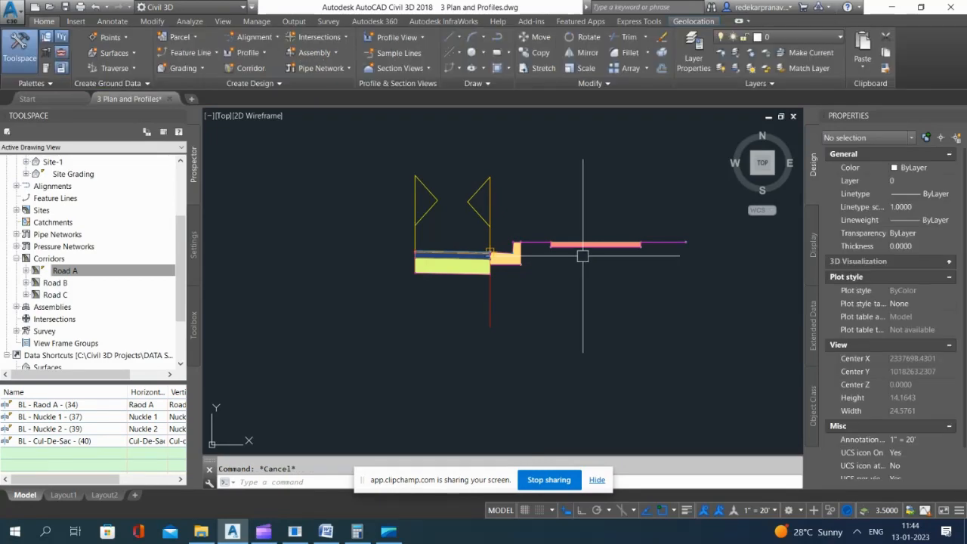
Step: Add the BasicSidewalk subassembly to the Nuckle-Right assembly, using the assembly baseline as its marker
click(506, 256)
click(205, 37)
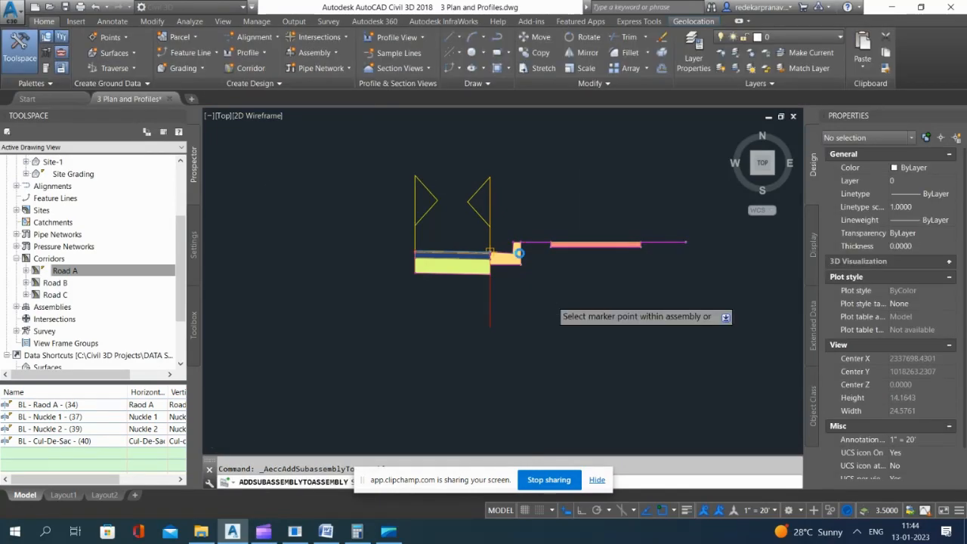
scroll(519, 253, up, 8)
scroll(437, 304, down, 4)
click(374, 390)
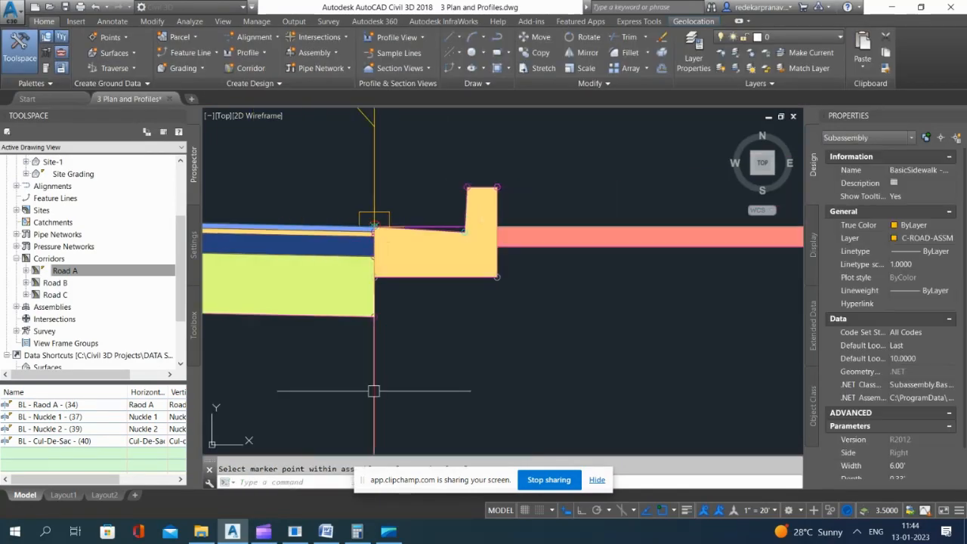
key(Escape)
click(561, 244)
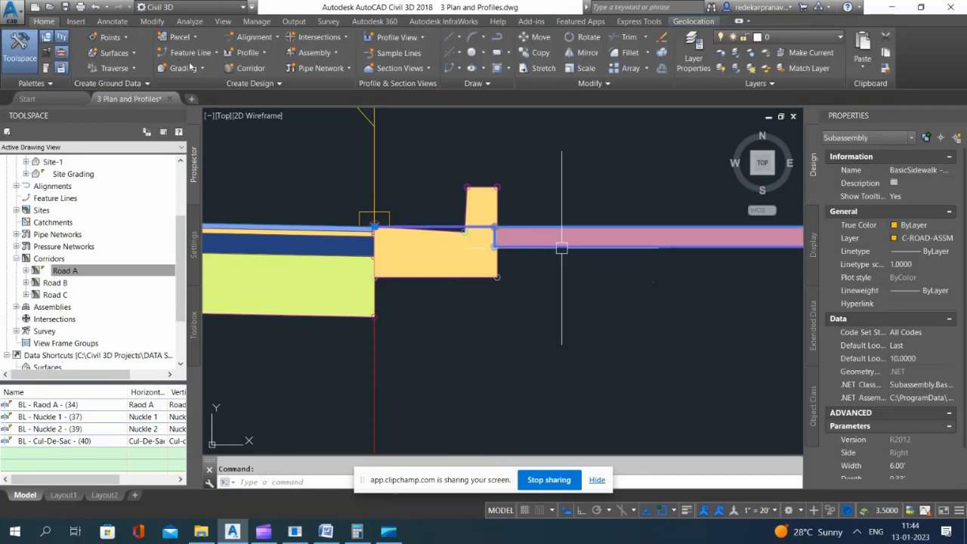
key(Escape)
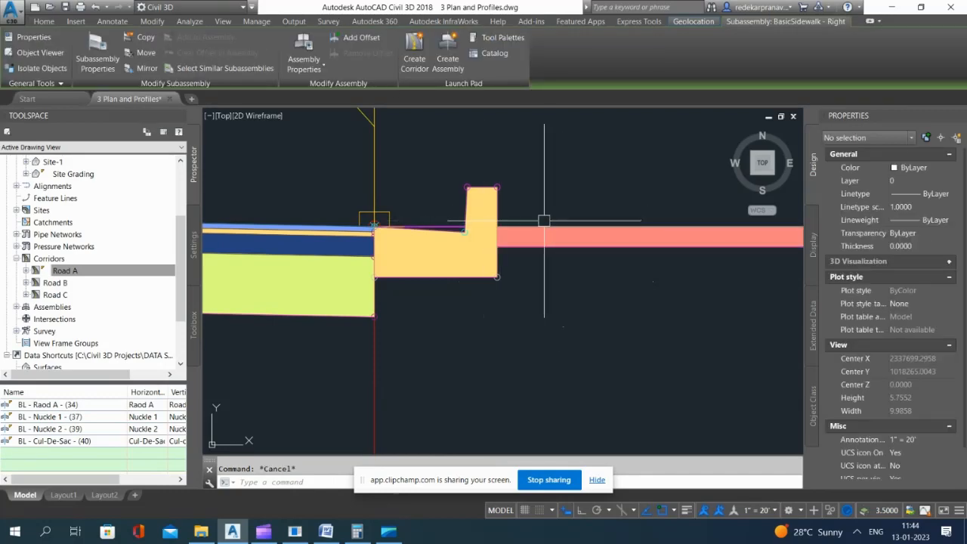
click(547, 226)
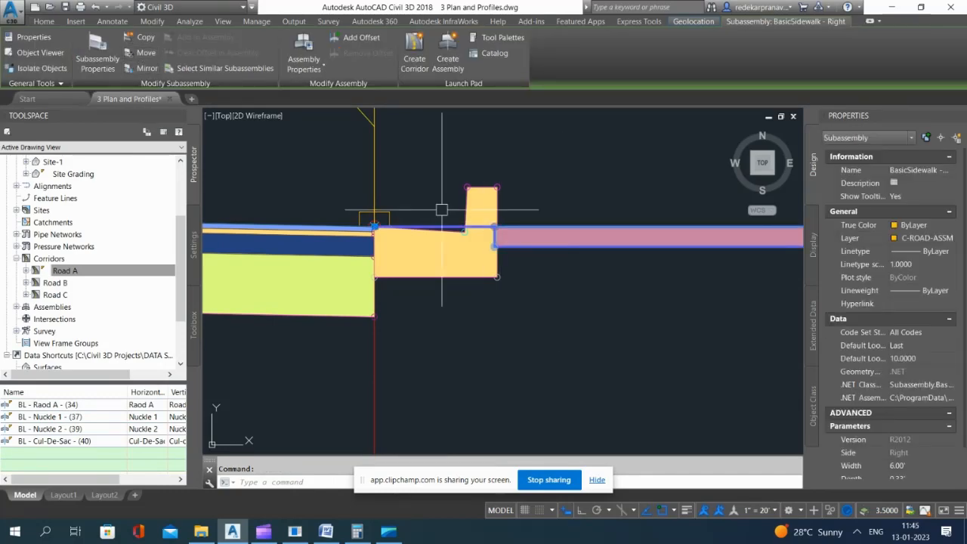
click(546, 227)
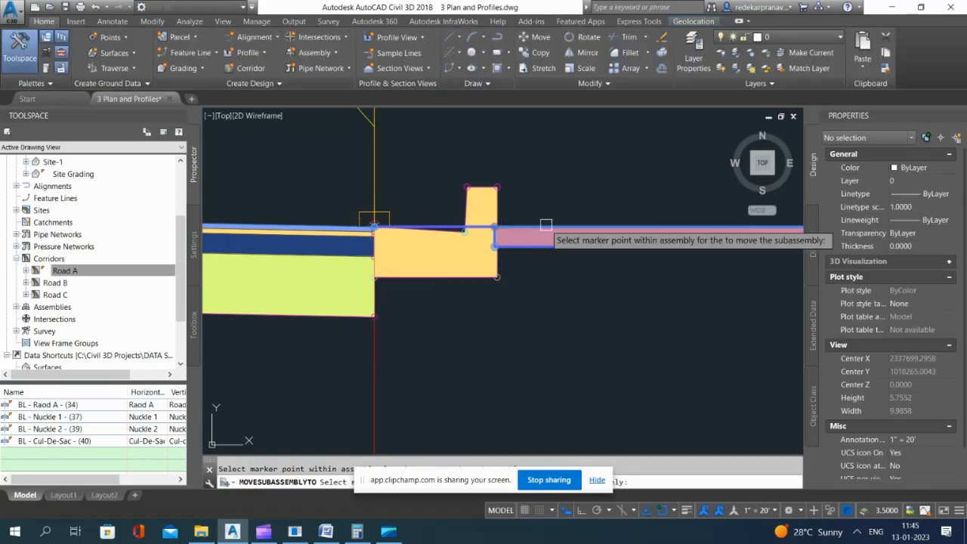
key(Escape)
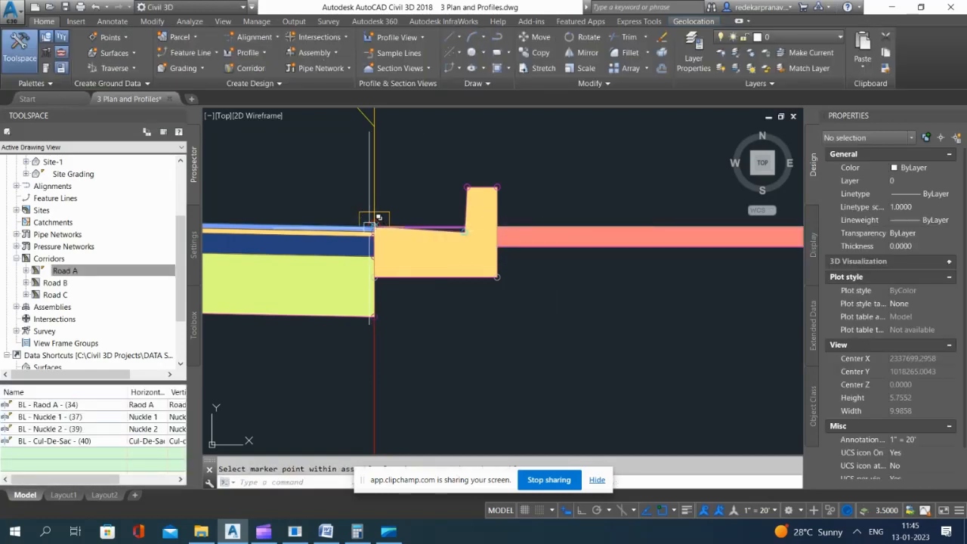
Step: Move the sidewalk subassembly from the baseline point to the top back corner of the curb
click(374, 225)
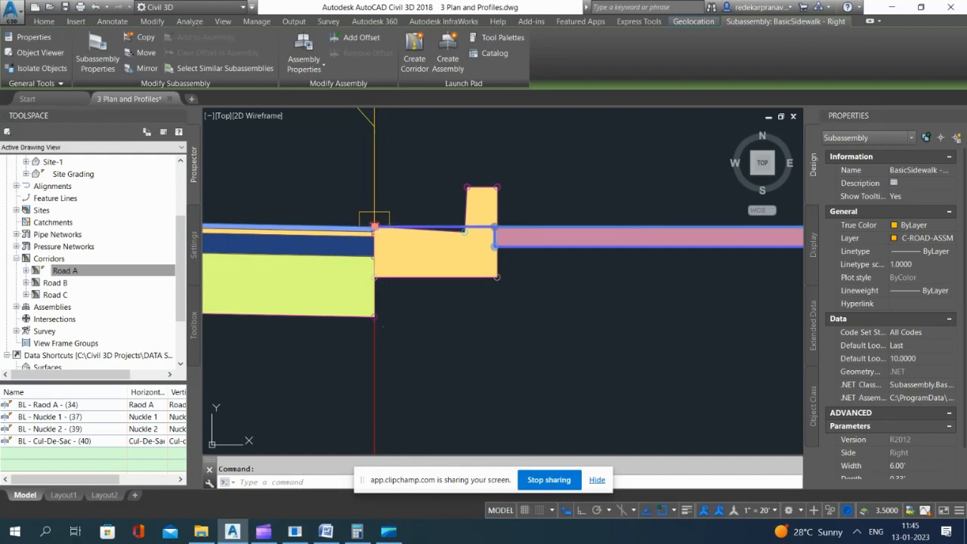
click(494, 227)
scroll(495, 188, up, 3)
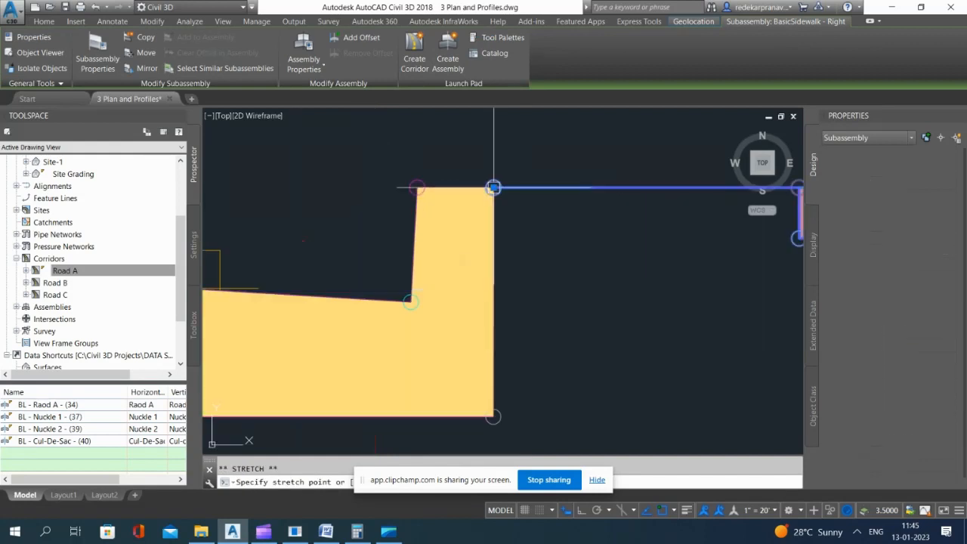
scroll(334, 173, down, 2)
key(Escape)
key(Escape)
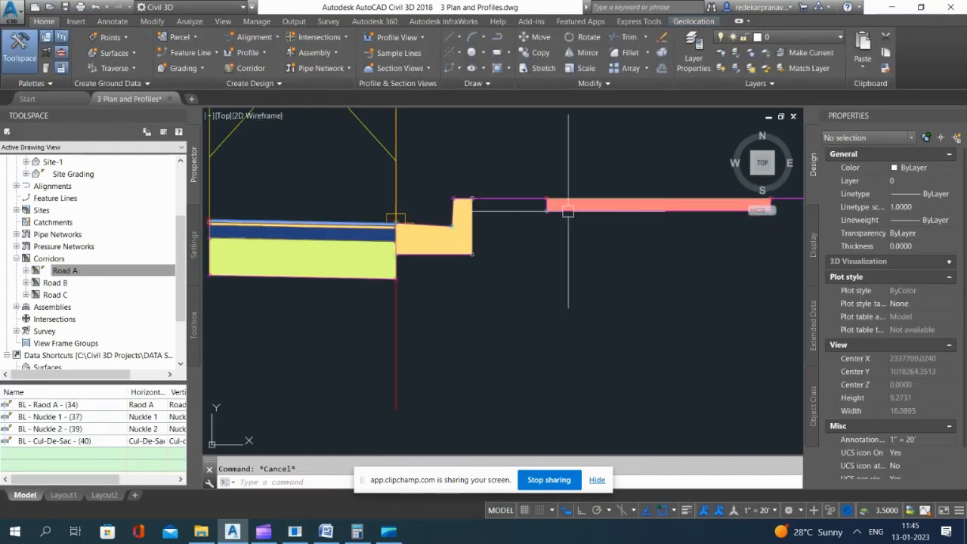
Step: Check the properties of the sidewalk subassembly behind the curb
click(568, 212)
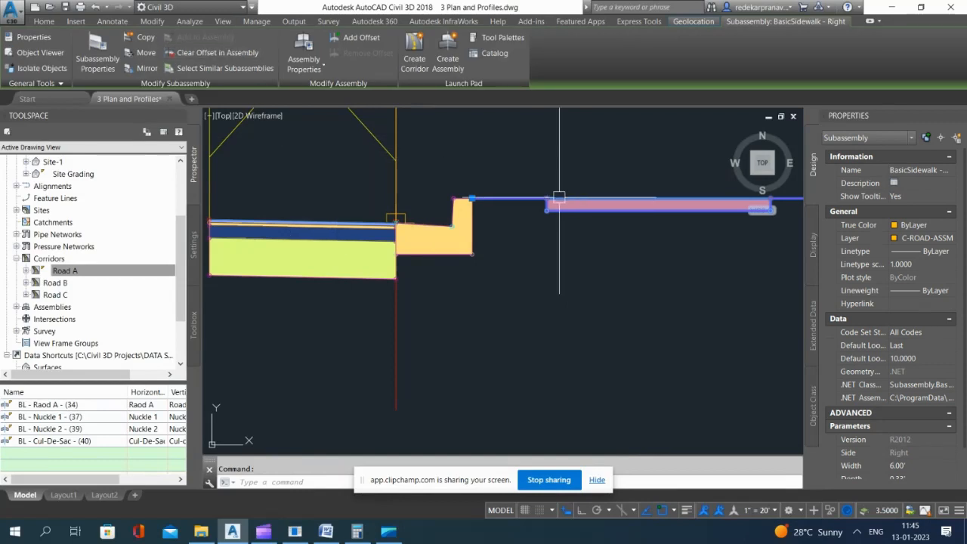
scroll(521, 223, down, 3)
key(Escape)
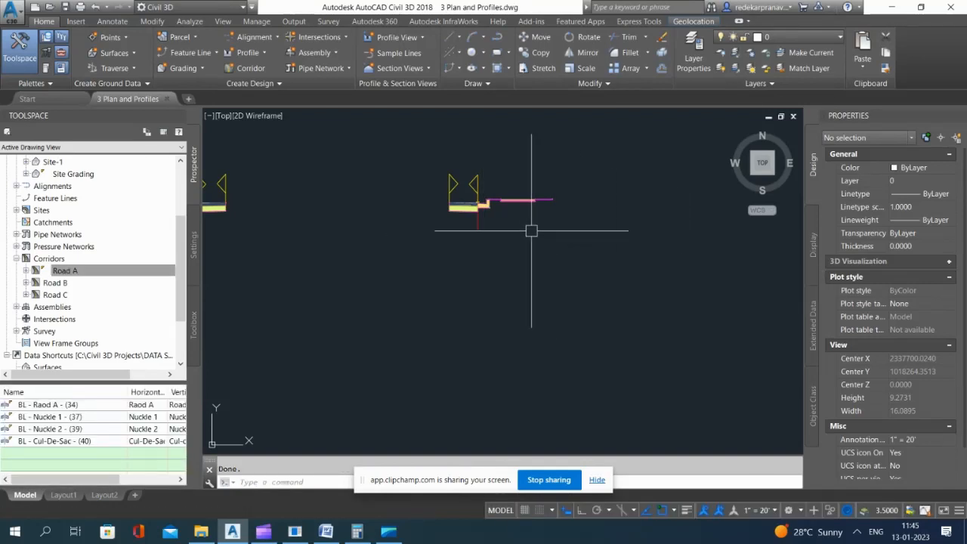
Step: Check the lane slope, width and side parameters of the left lane subassembly in the Nuckle-Right assembly
scroll(423, 215, up, 4)
click(436, 205)
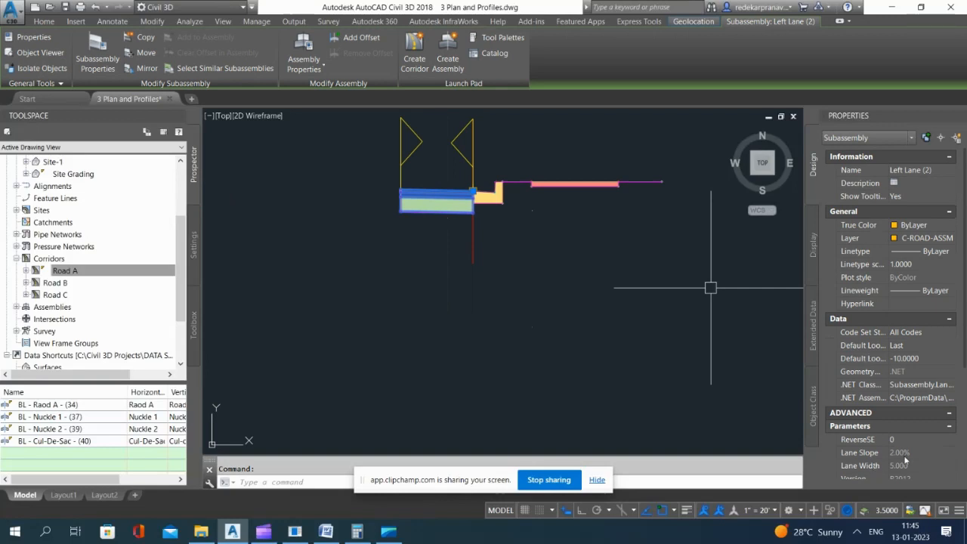
scroll(905, 460, down, 1)
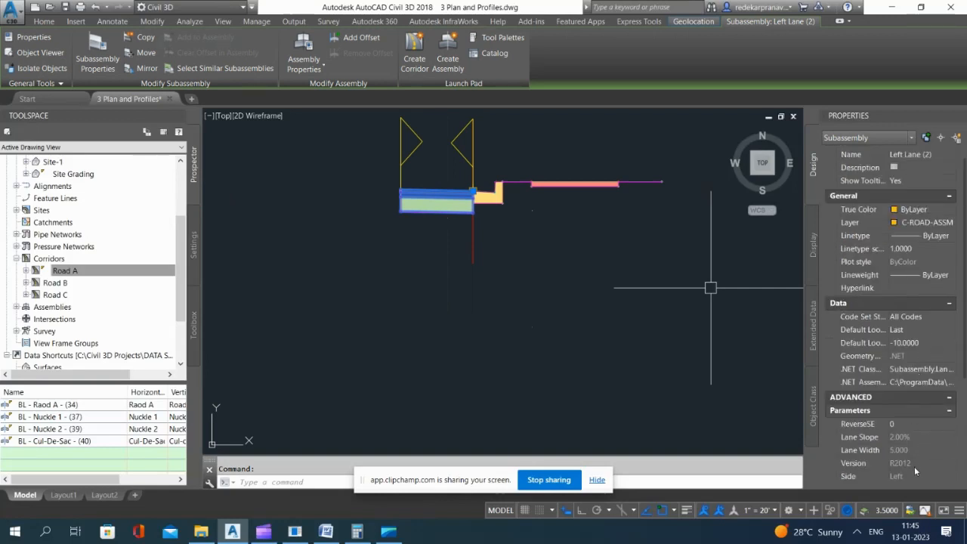
scroll(529, 268, down, 4)
key(Escape)
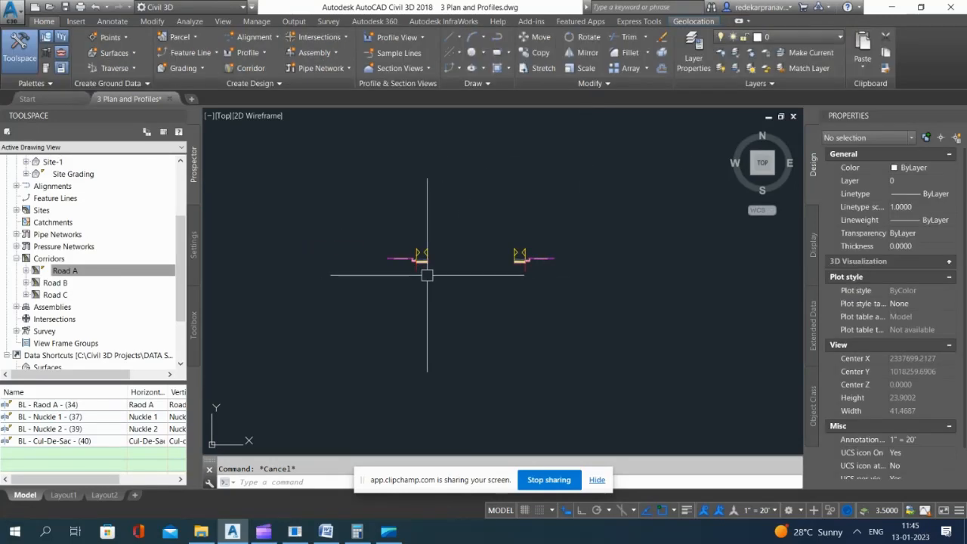
Step: Check and compare the names of the left and right knuckle assemblies
scroll(527, 274, up, 3)
click(529, 278)
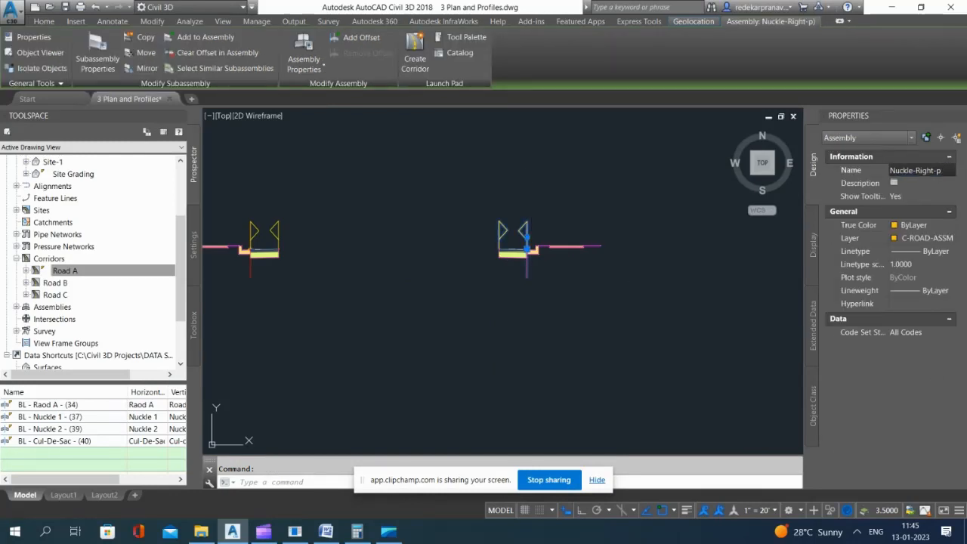
key(Escape)
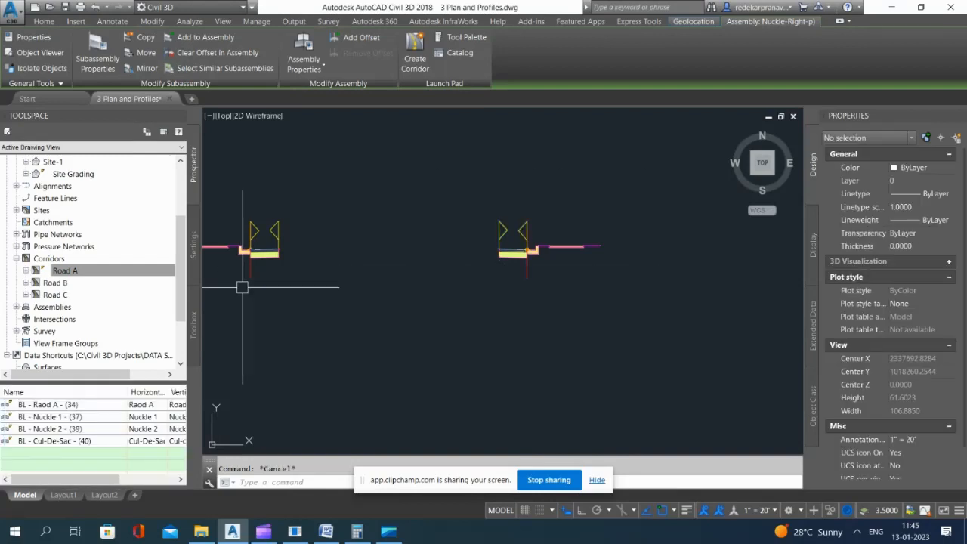
click(252, 272)
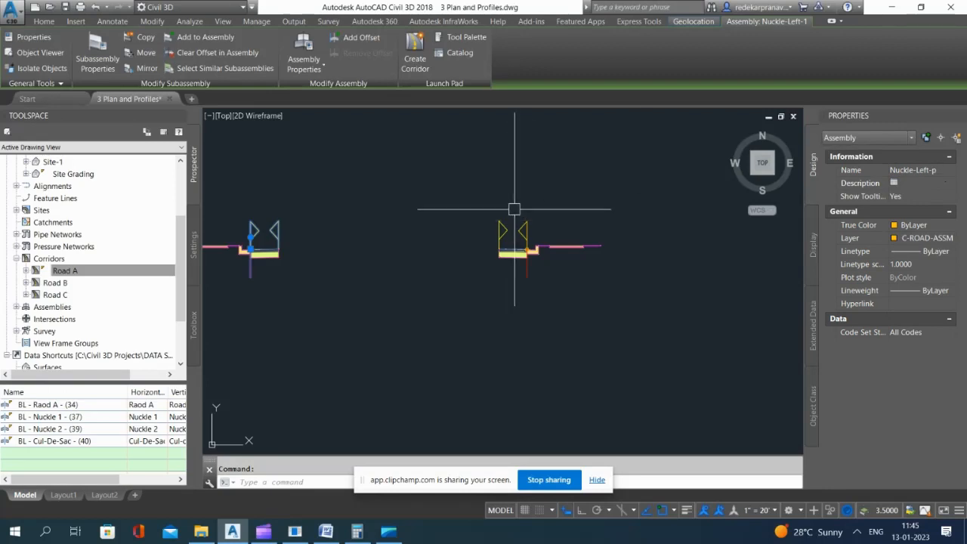
key(Escape)
click(525, 274)
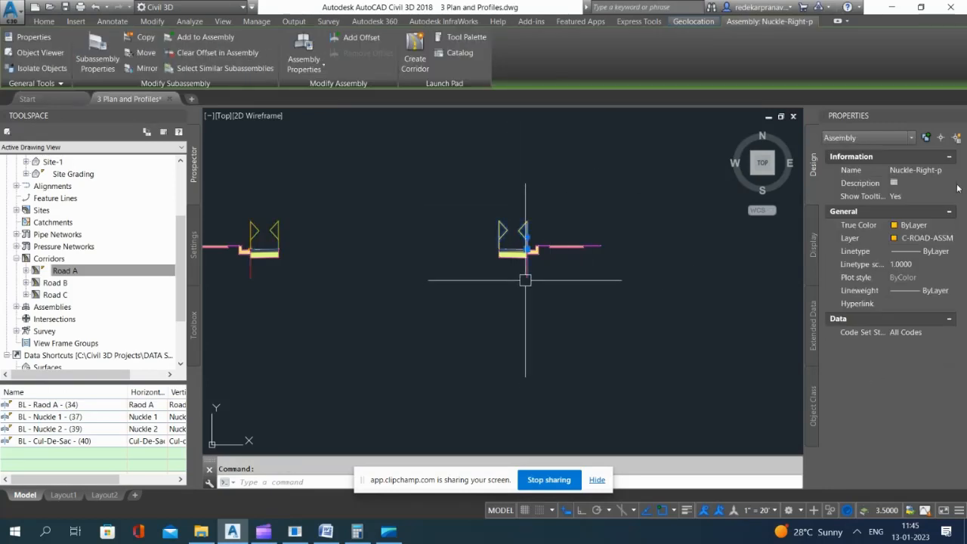
key(Escape)
Step: Select the Road A corridor at the knuckle bend and open its corridor properties
scroll(587, 217, down, 4)
scroll(586, 217, down, 10)
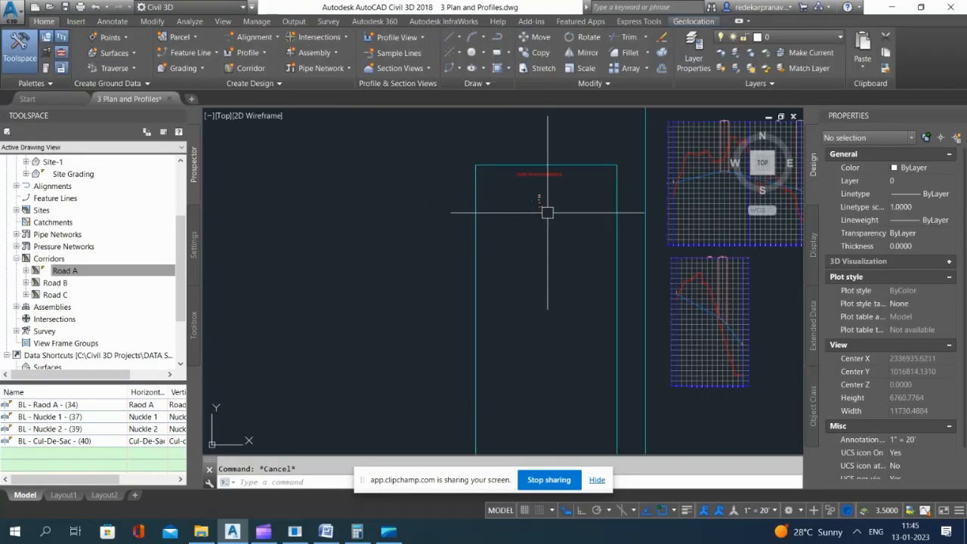
scroll(474, 387, up, 12)
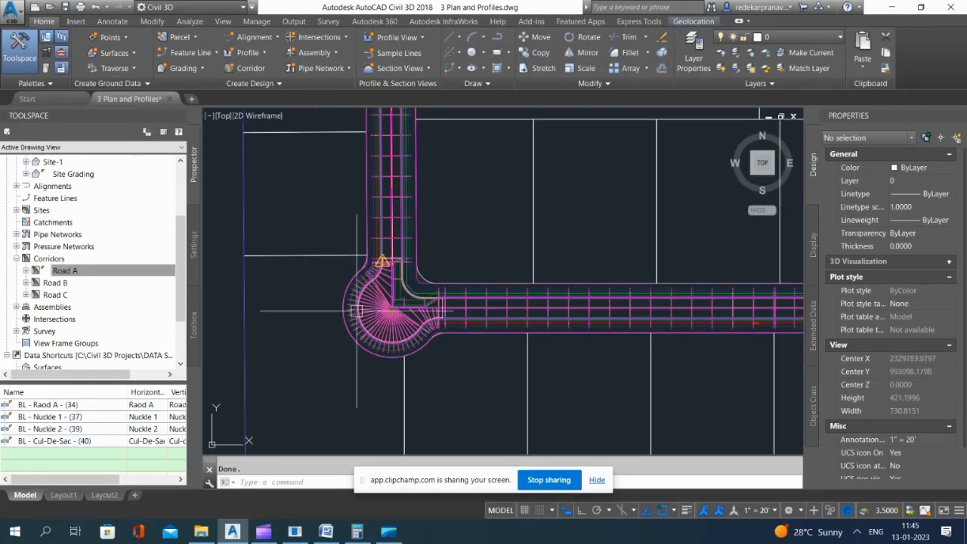
scroll(439, 291, up, 4)
click(453, 310)
click(452, 325)
click(449, 323)
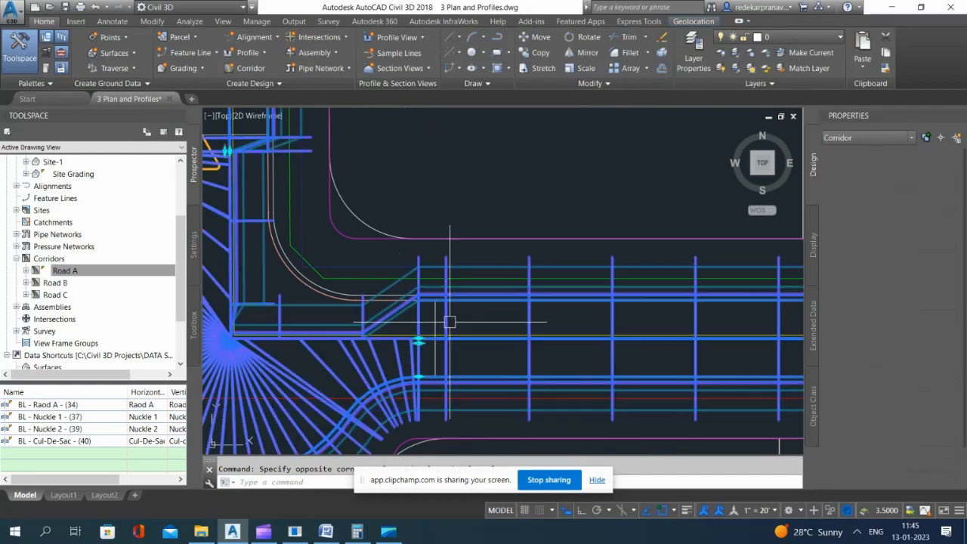
scroll(469, 252, down, 5)
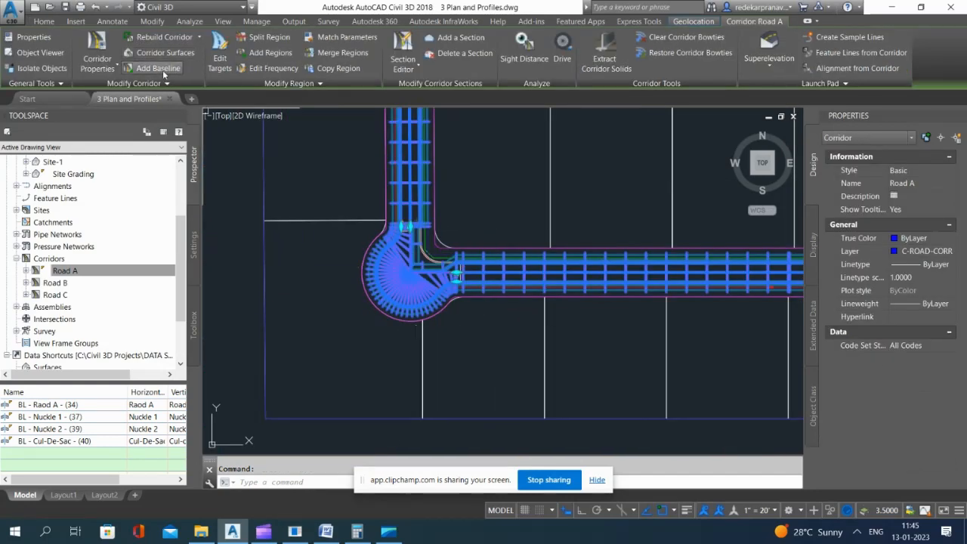
click(97, 59)
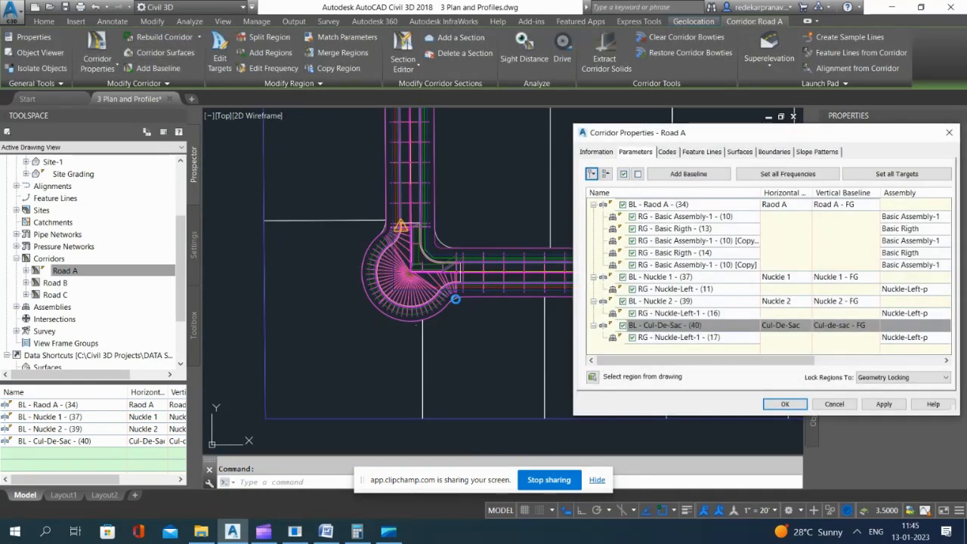
Step: Find the region at the knuckle's inner corner, RG - Basic Rigth - (13), and remove it from the Road A baseline
click(666, 326)
click(665, 313)
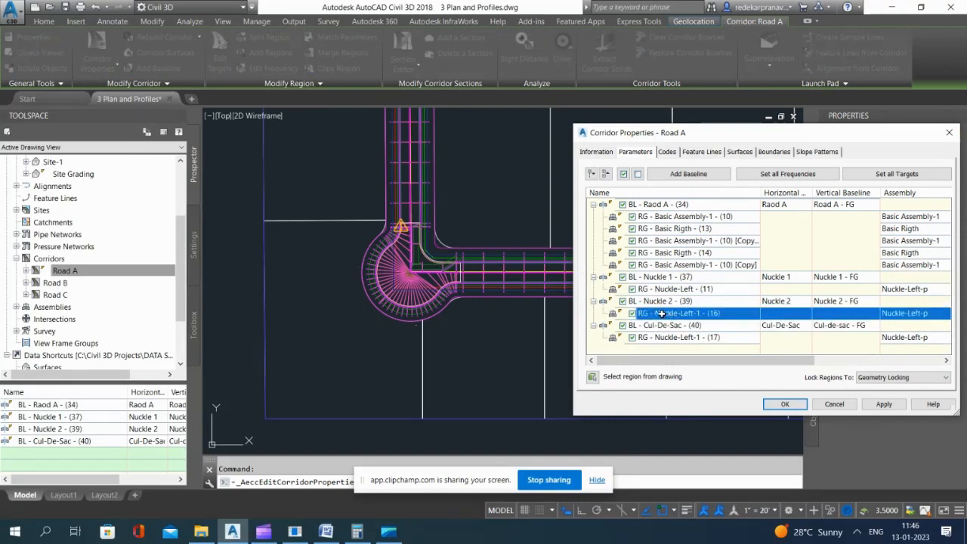
click(661, 300)
click(664, 288)
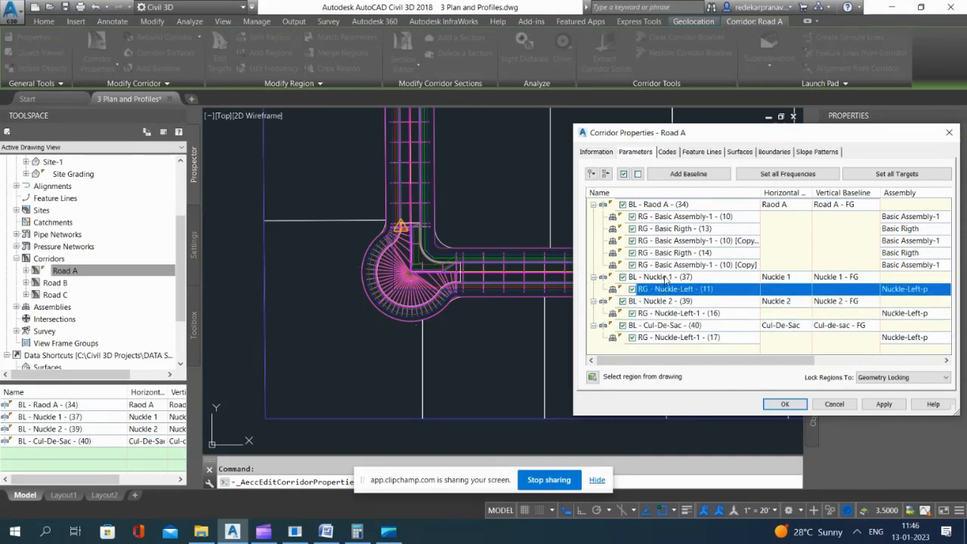
click(664, 276)
click(664, 264)
click(665, 253)
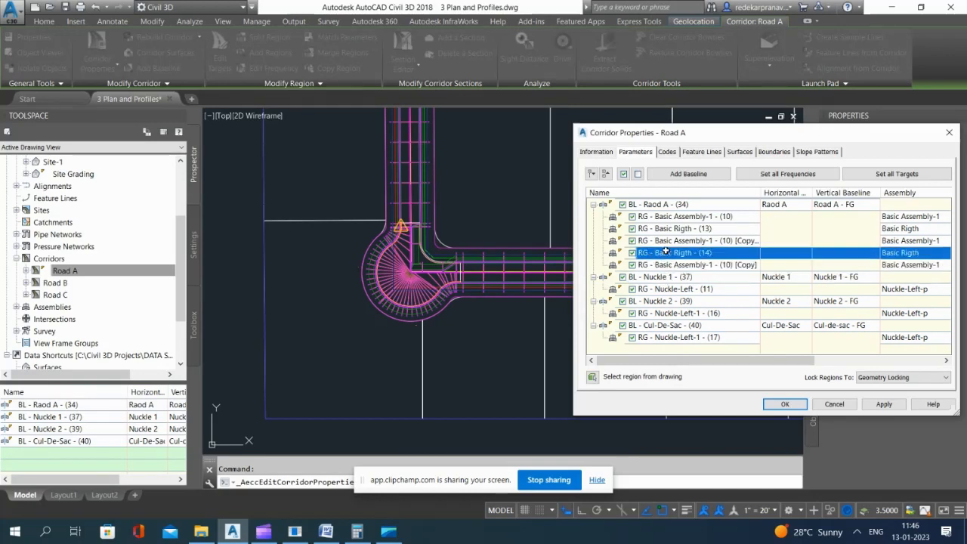
click(665, 241)
click(665, 228)
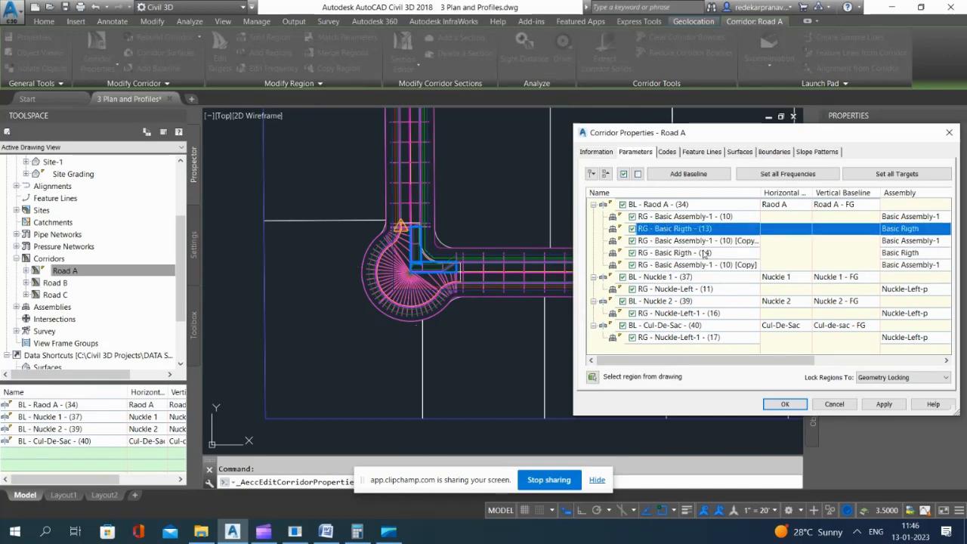
right_click(695, 229)
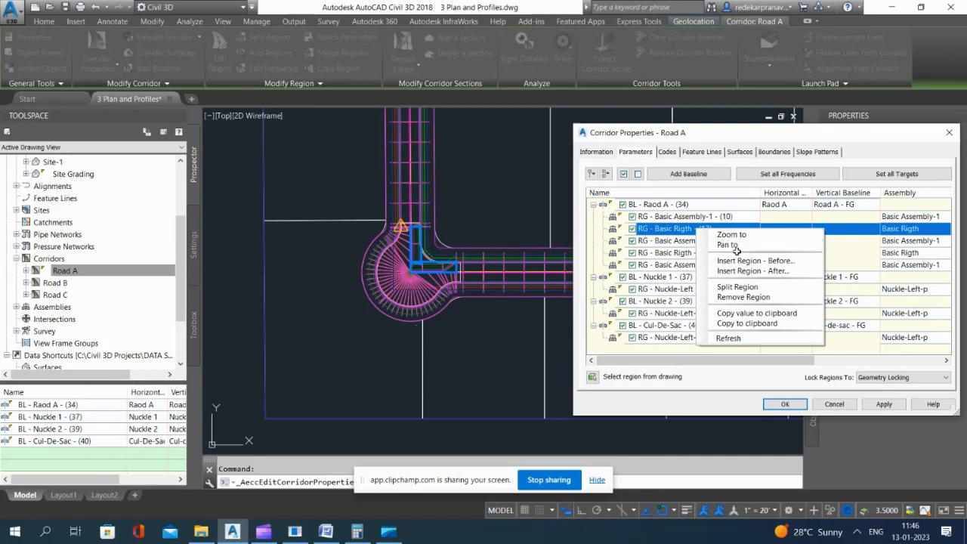
click(749, 297)
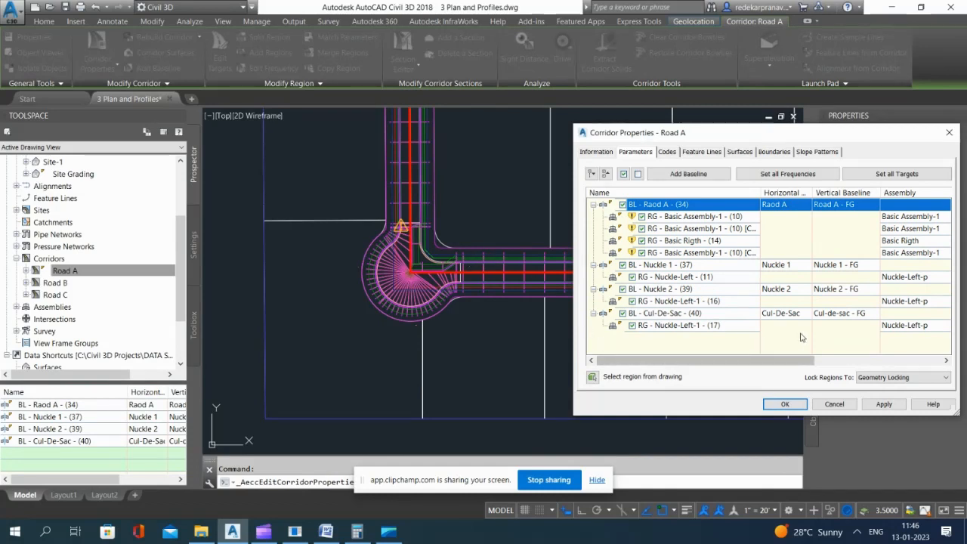
Step: Add a corridor baseline on the Nuckle 1-1 alignment and assign the Nuckle 1-1 - FG profile to it
click(672, 176)
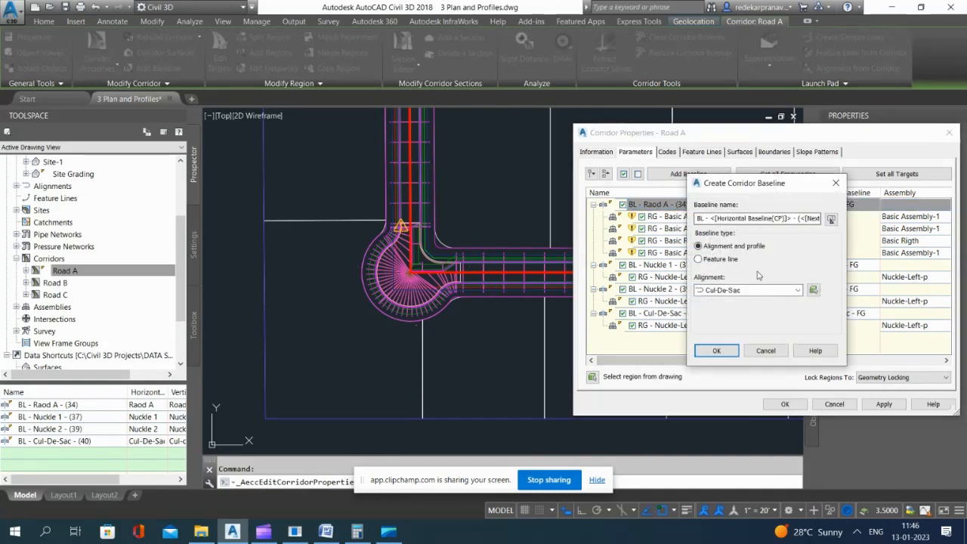
click(760, 291)
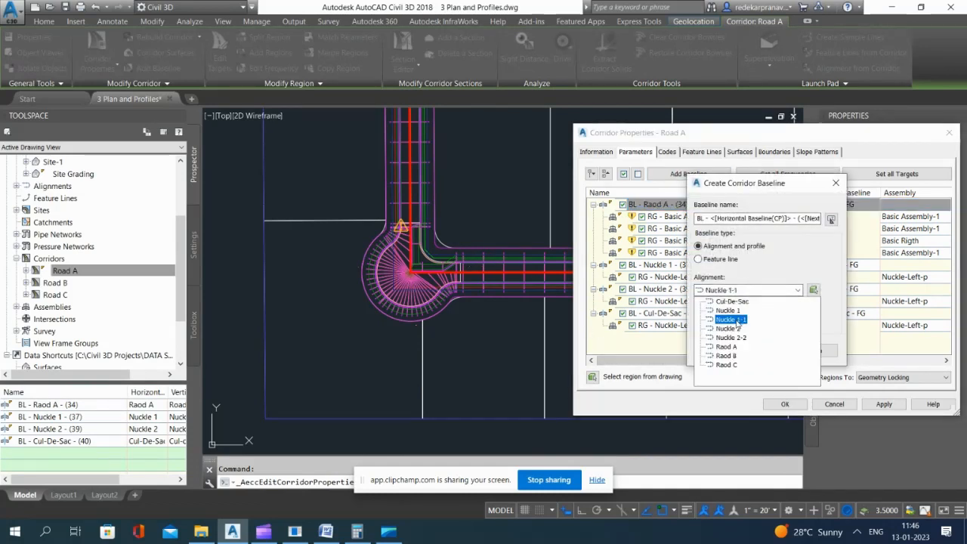
click(736, 320)
click(716, 352)
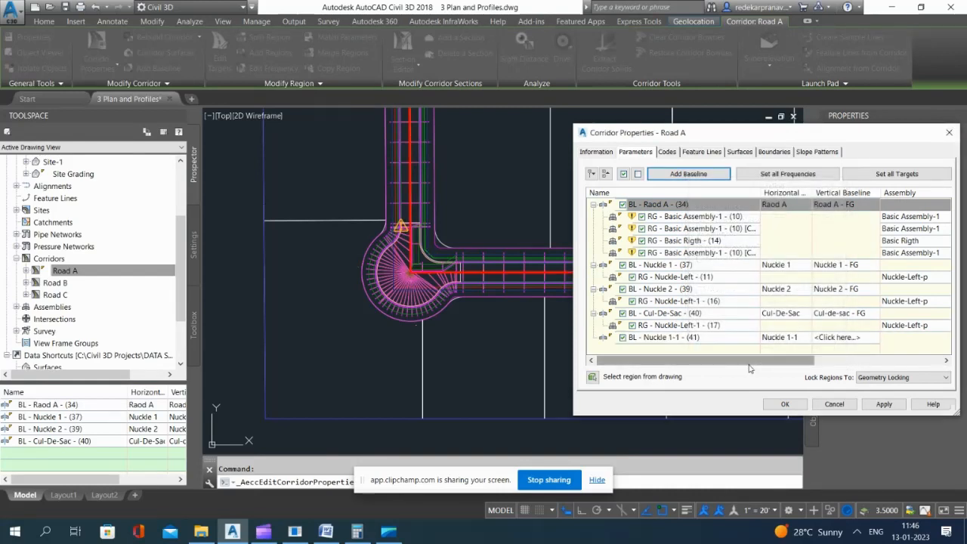
click(677, 340)
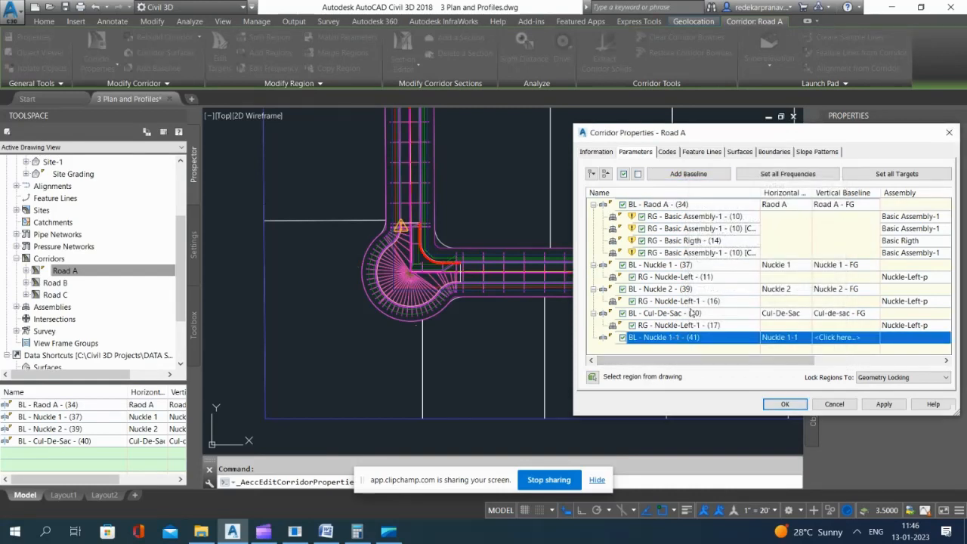
click(833, 338)
click(735, 308)
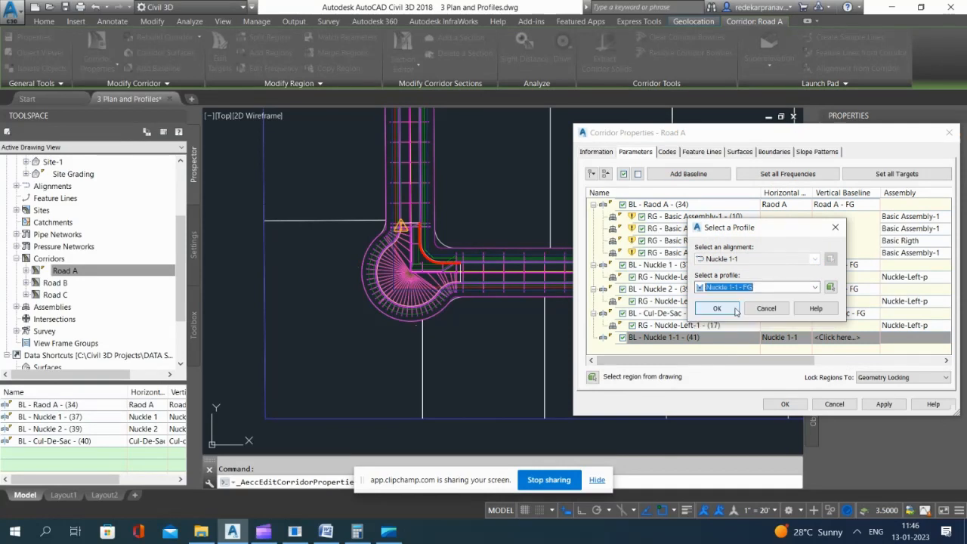
click(721, 321)
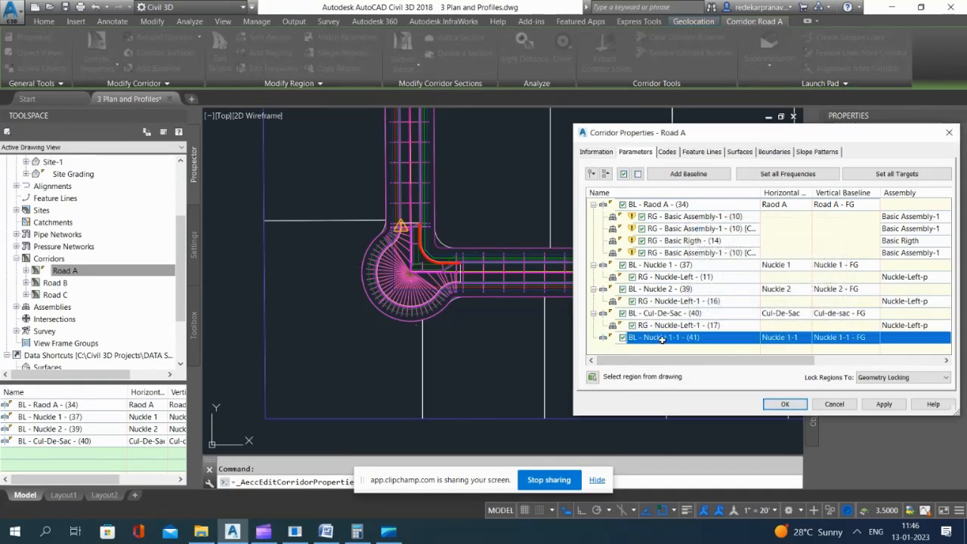
Step: Add a region to the Nuckle 1-1 baseline using the Nuckle-Right-p assembly
right_click(661, 339)
click(695, 345)
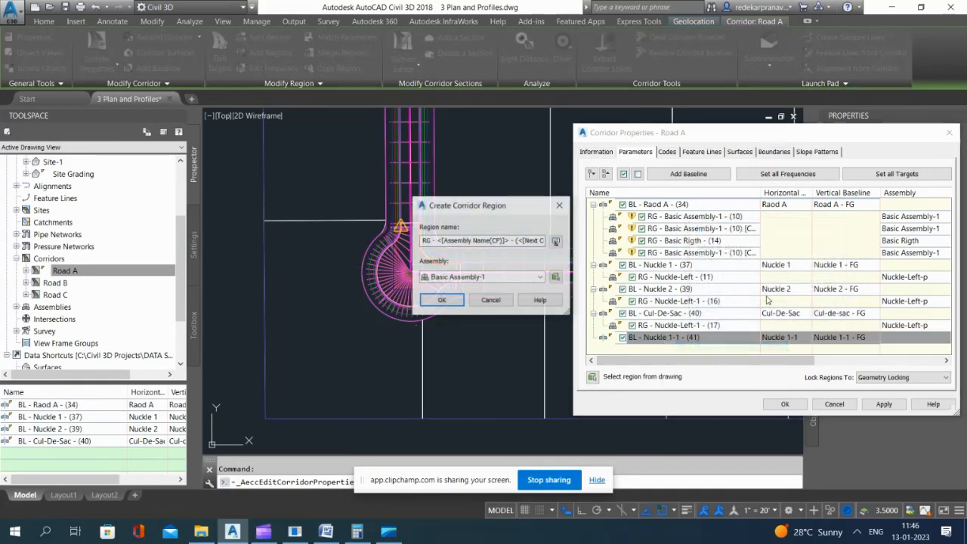
click(504, 277)
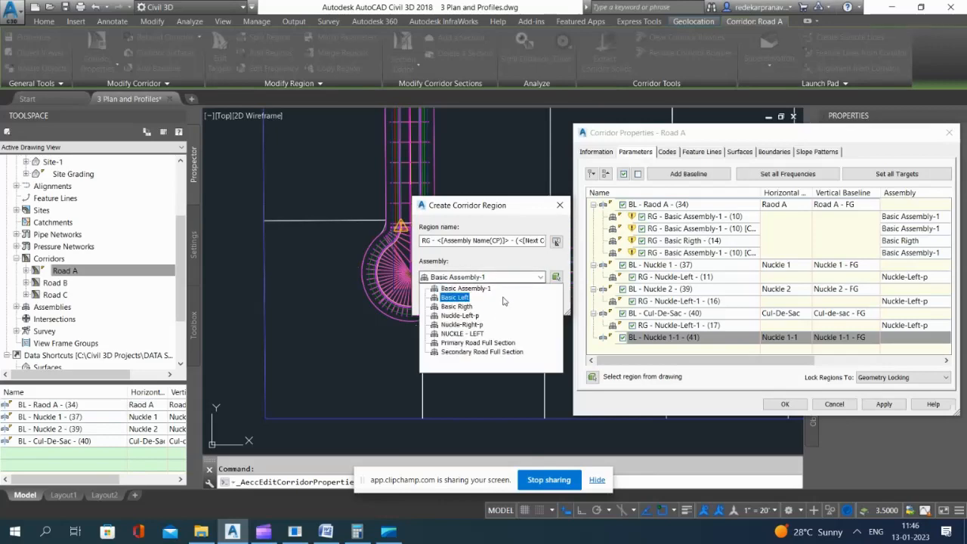
click(472, 325)
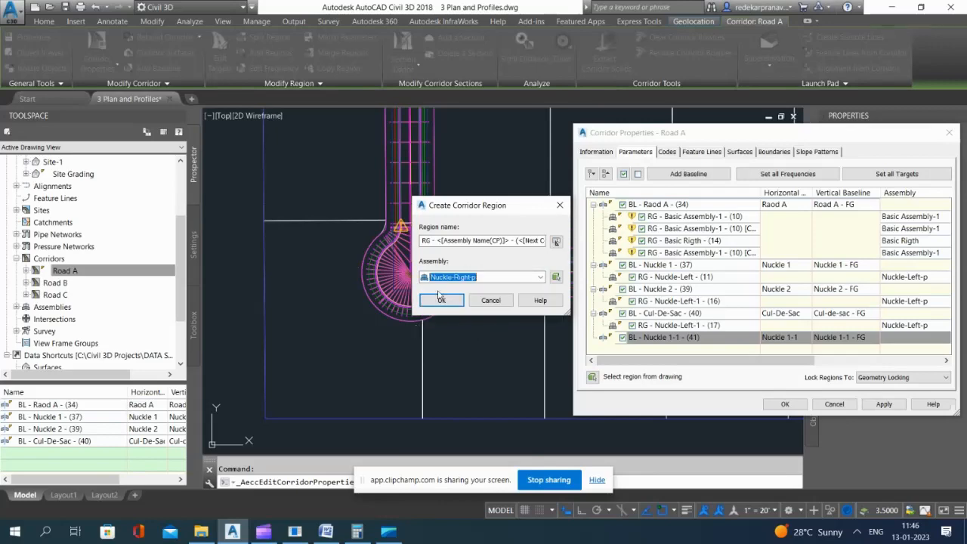
click(442, 300)
Step: Apply the Road A corridor property changes to the model and save the drawing
click(885, 405)
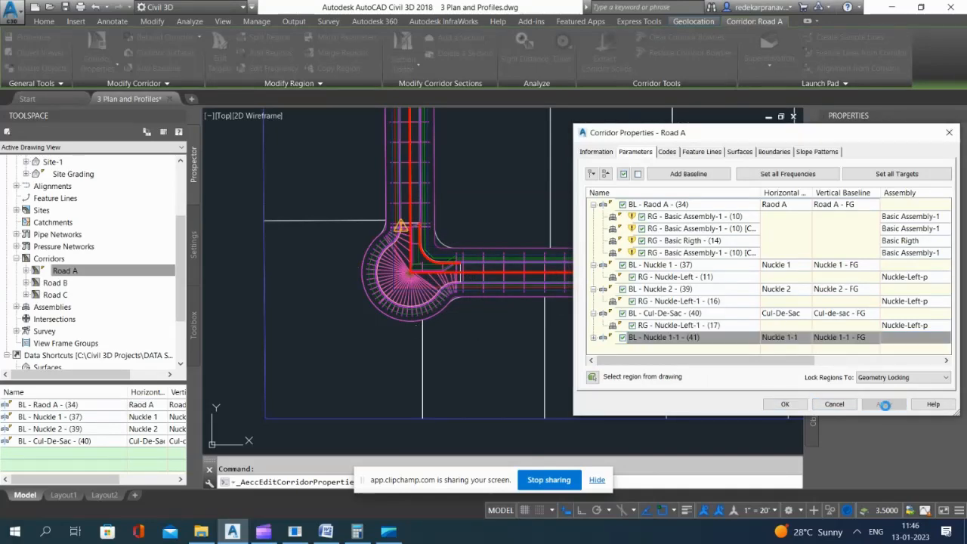
click(783, 405)
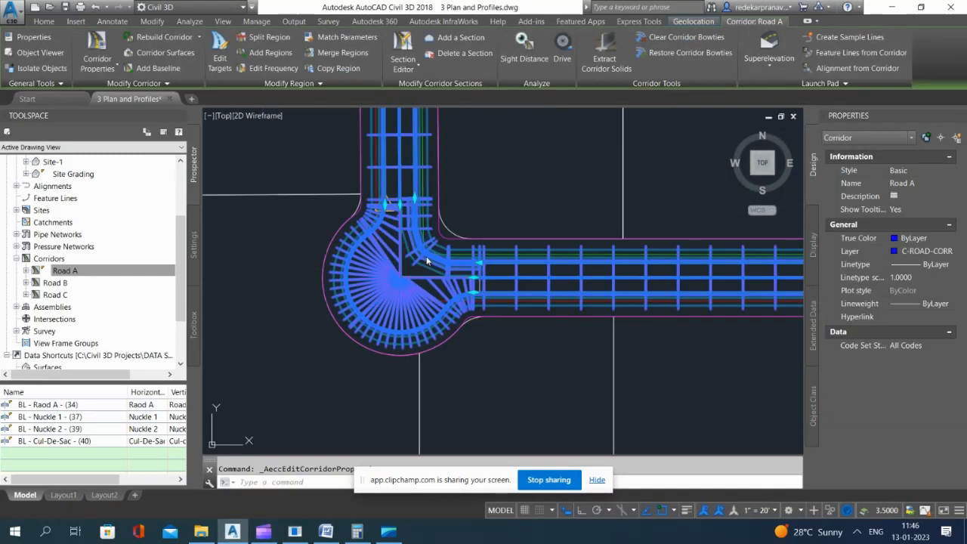
scroll(414, 223, up, 2)
click(65, 8)
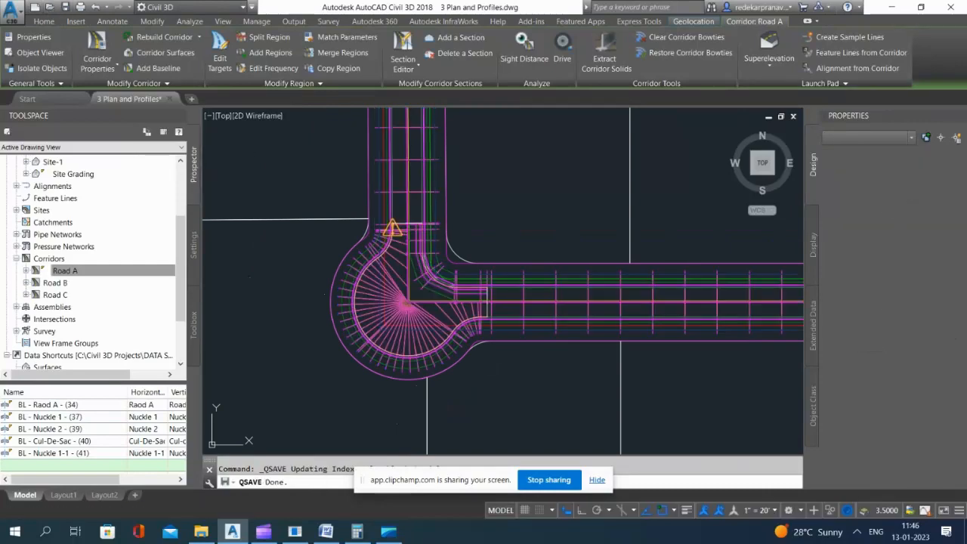
Step: Select the Road A corridor at the knuckle and open it in the Object Viewer
scroll(370, 333, up, 2)
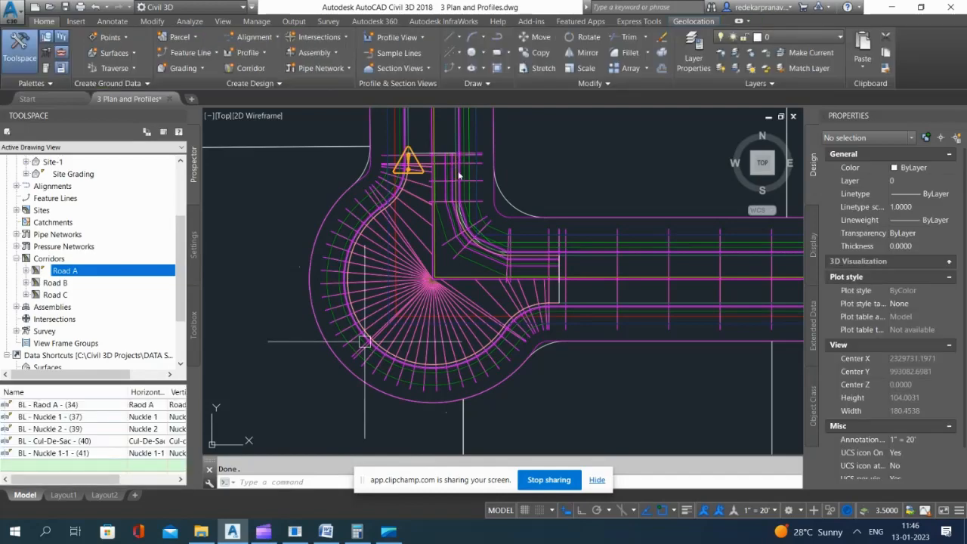
scroll(468, 289, down, 2)
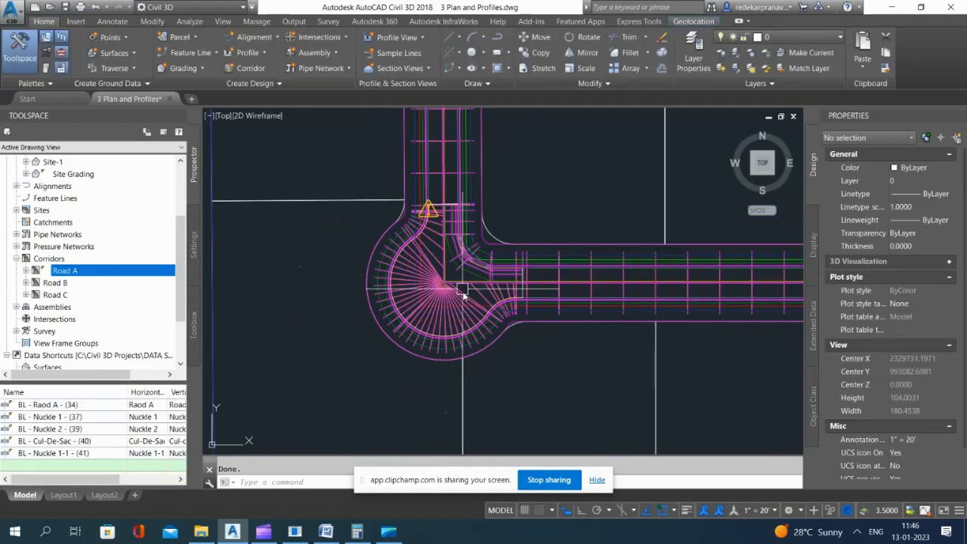
click(579, 227)
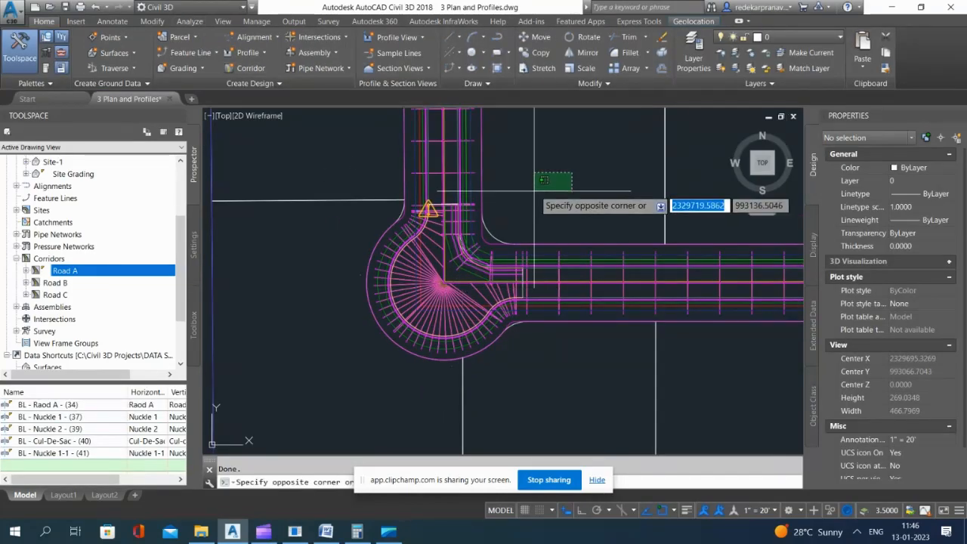
click(472, 185)
scroll(462, 261, up, 2)
right_click(628, 292)
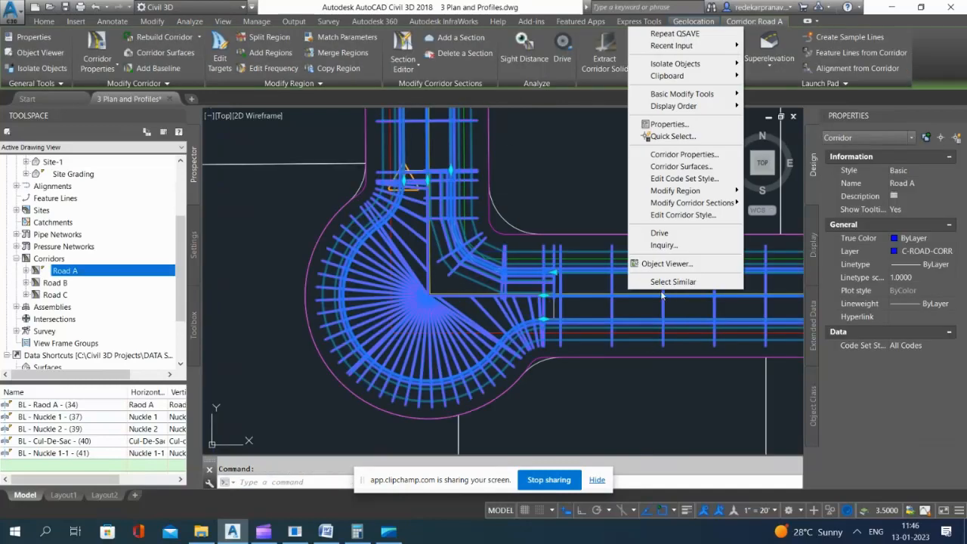
click(664, 263)
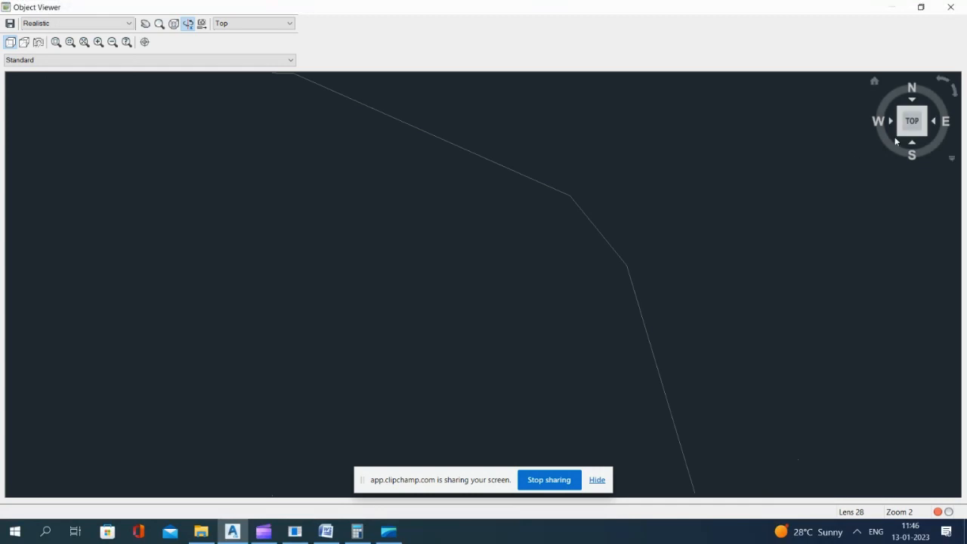
Step: Examine the Road A corridor at the knuckle in the Object Viewer from a tilted southwest view, reopening the viewer once
click(904, 146)
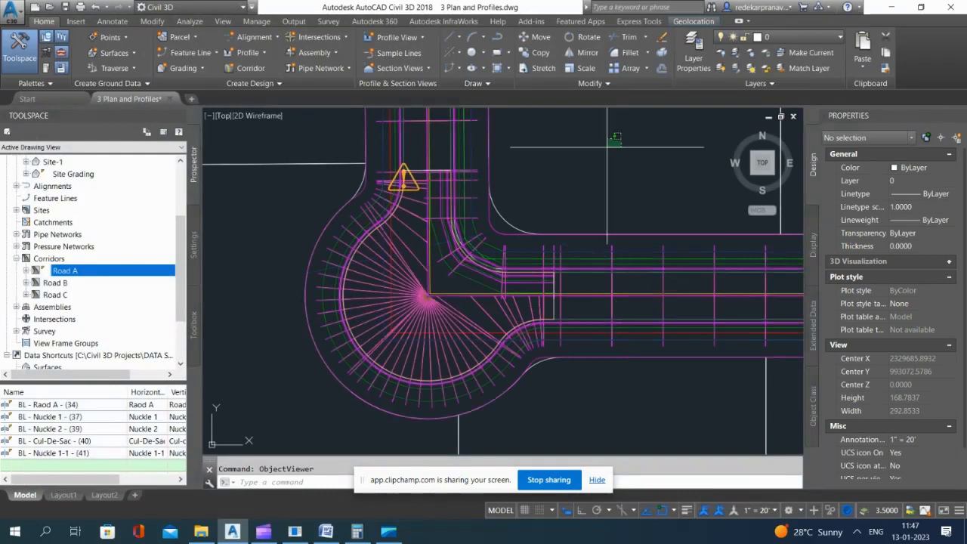
mouse_move(606, 147)
mouse_down()
mouse_move(594, 237)
mouse_move(582, 155)
mouse_up()
key(Escape)
click(628, 309)
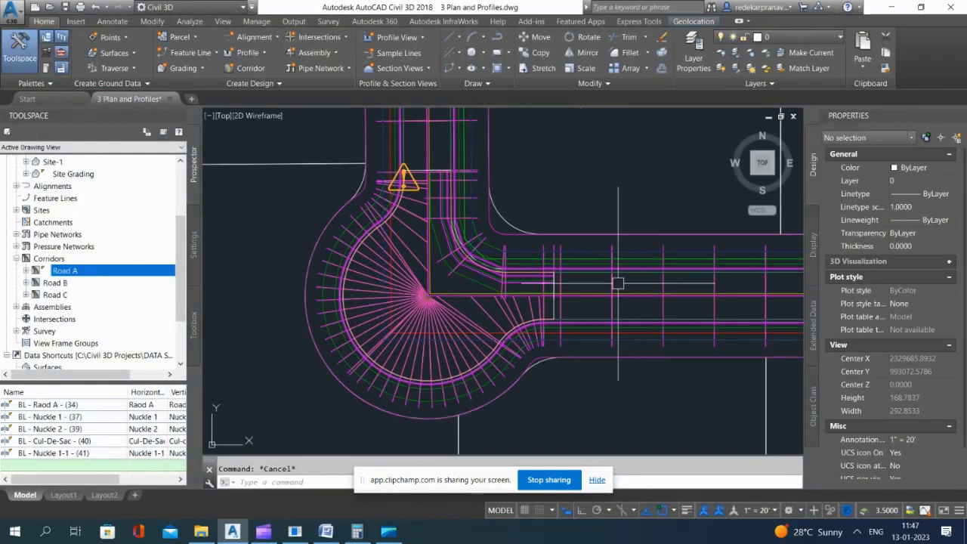
right_click(615, 174)
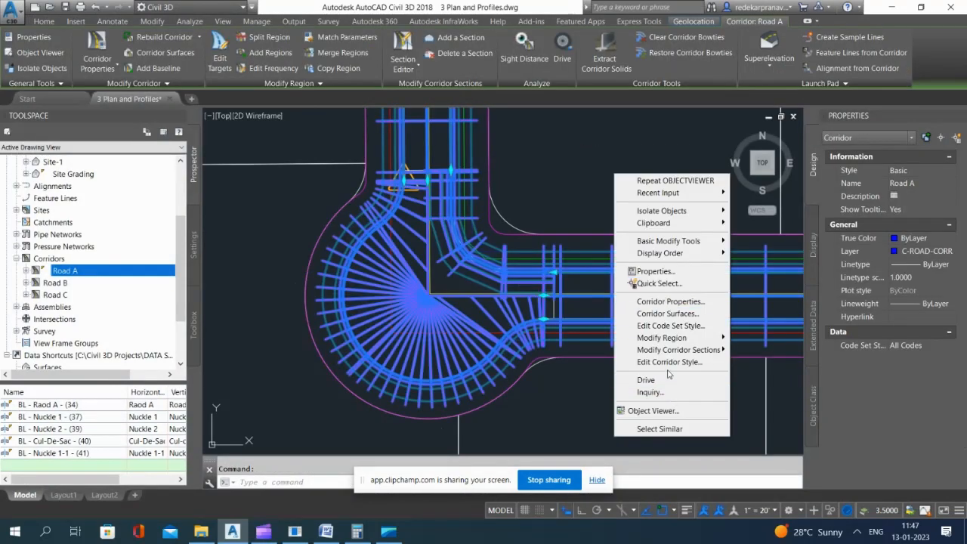
click(669, 411)
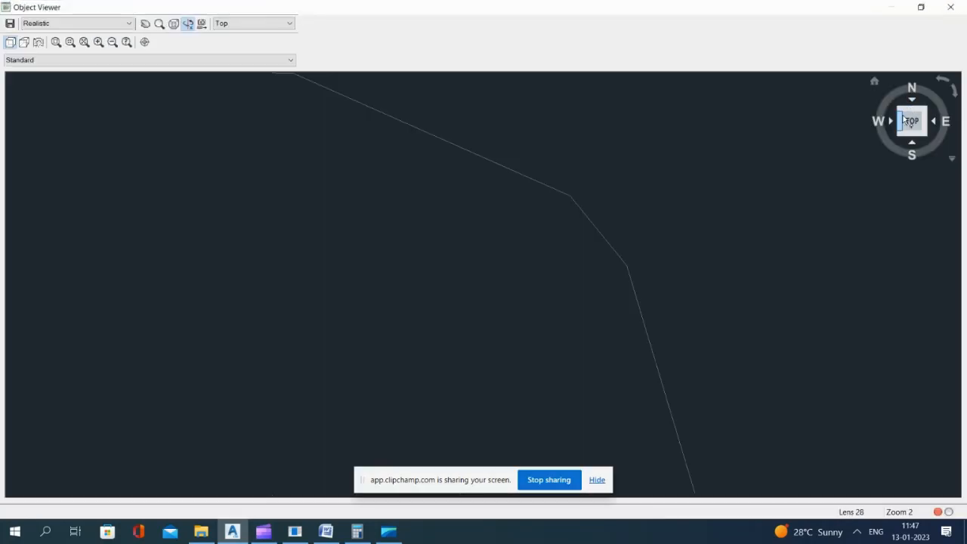
click(899, 136)
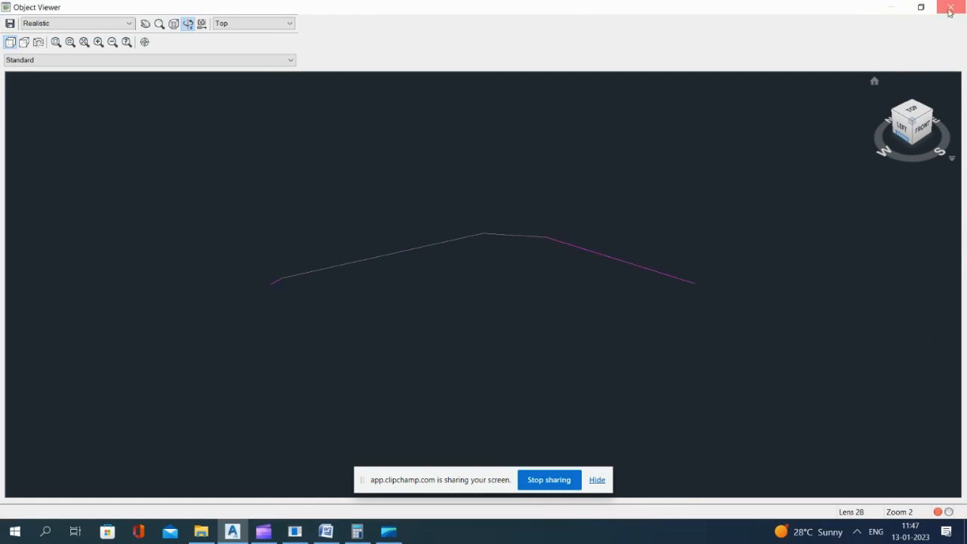
Step: Close the Object Viewer and save the drawing, keeping the program open
click(950, 7)
click(951, 7)
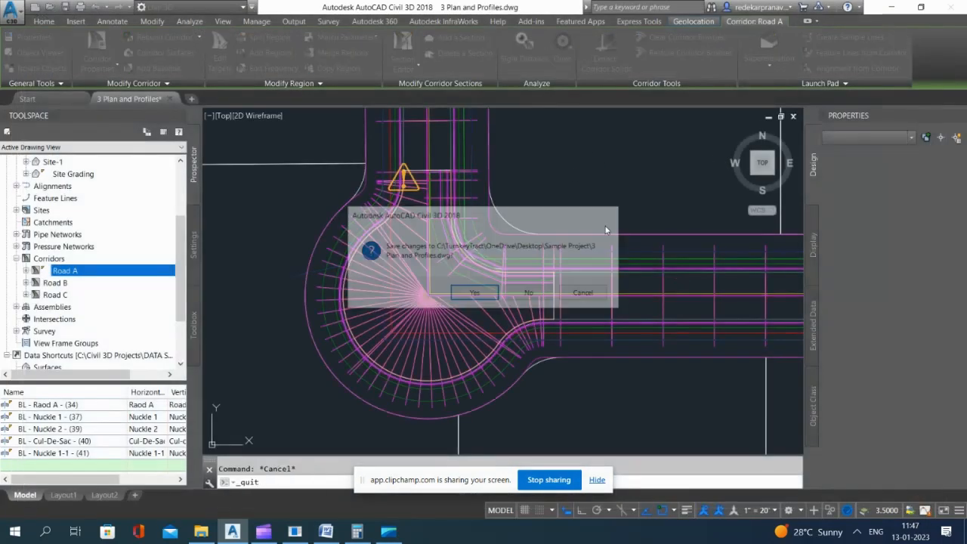
key(Escape)
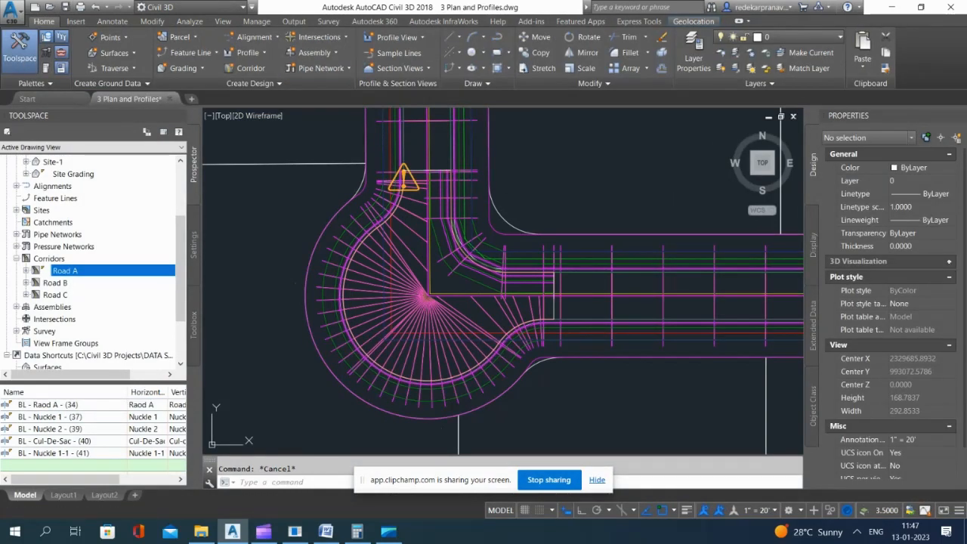
key(ctrl+s)
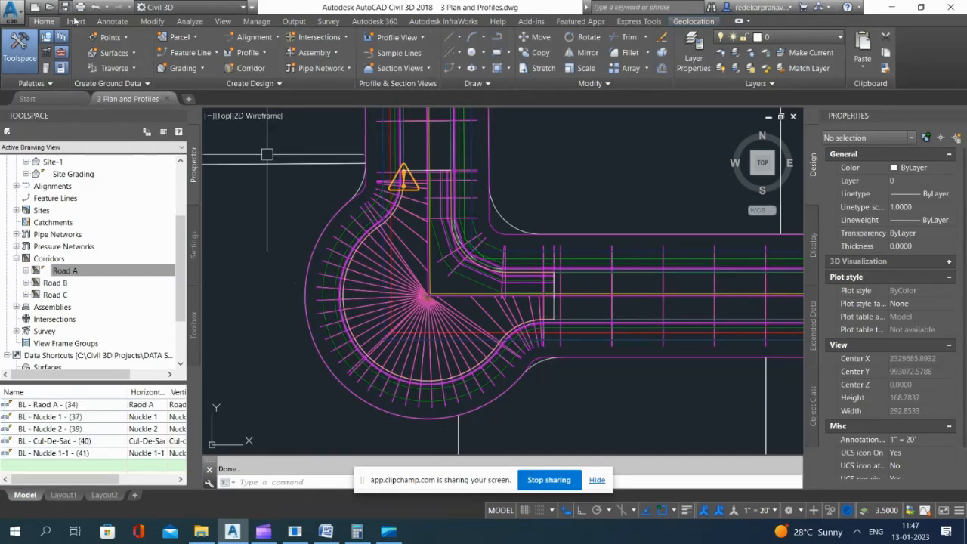
Step: Set the right-group width target of the Nuckle-Right-p region to the Raod A and Nuckle 1-1 alignments
click(452, 270)
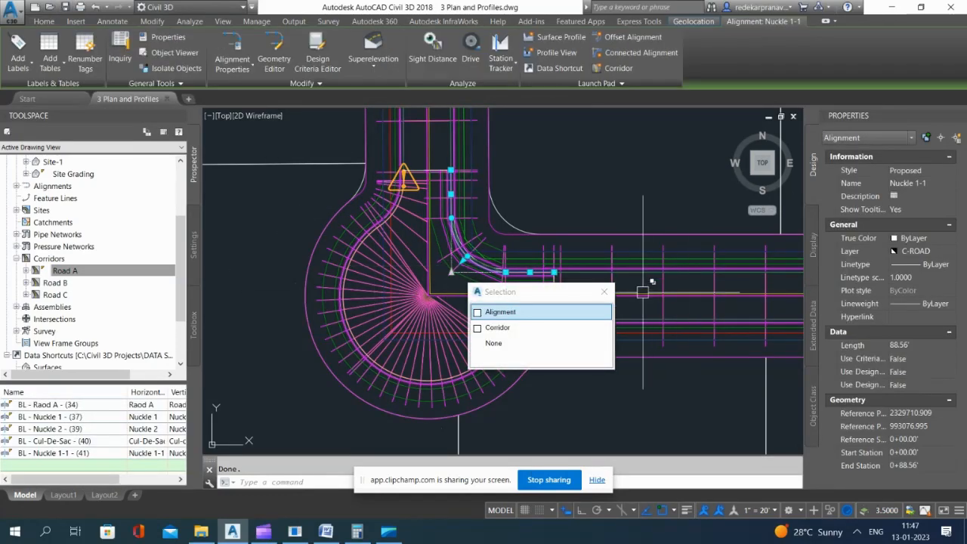
key(Escape)
click(628, 287)
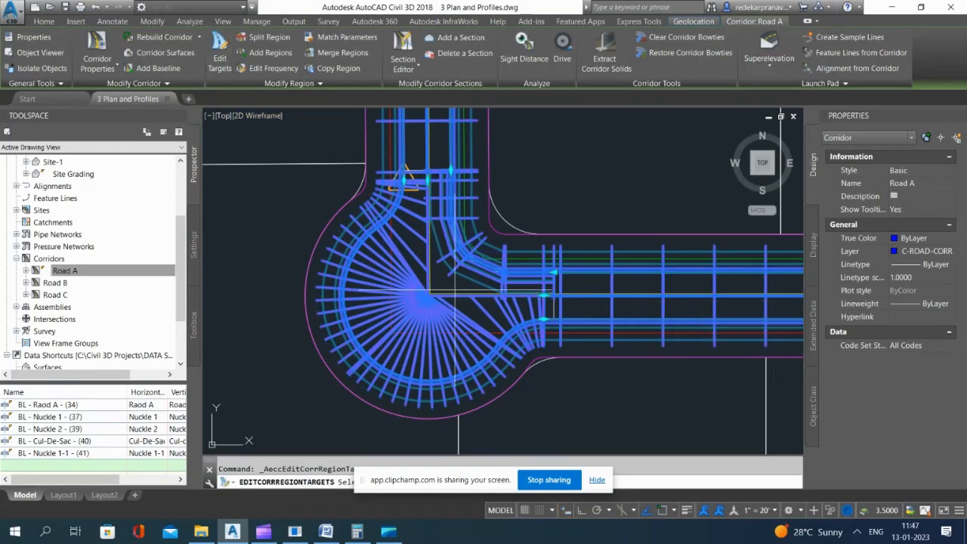
click(467, 256)
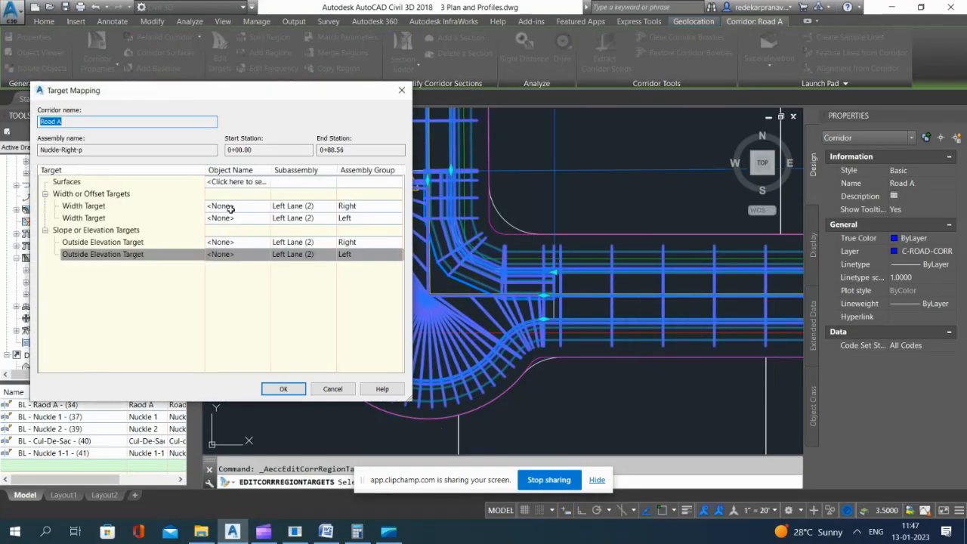
click(231, 208)
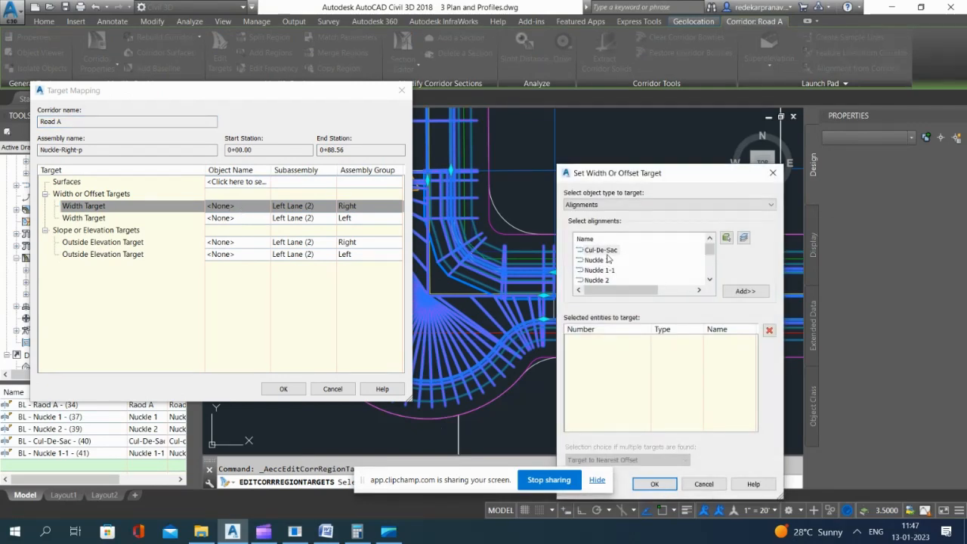
click(759, 291)
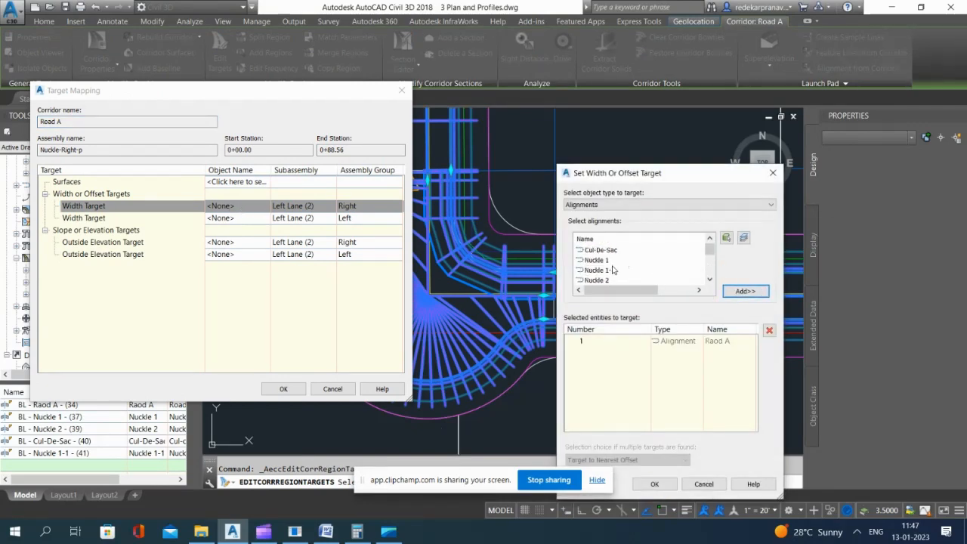
click(743, 292)
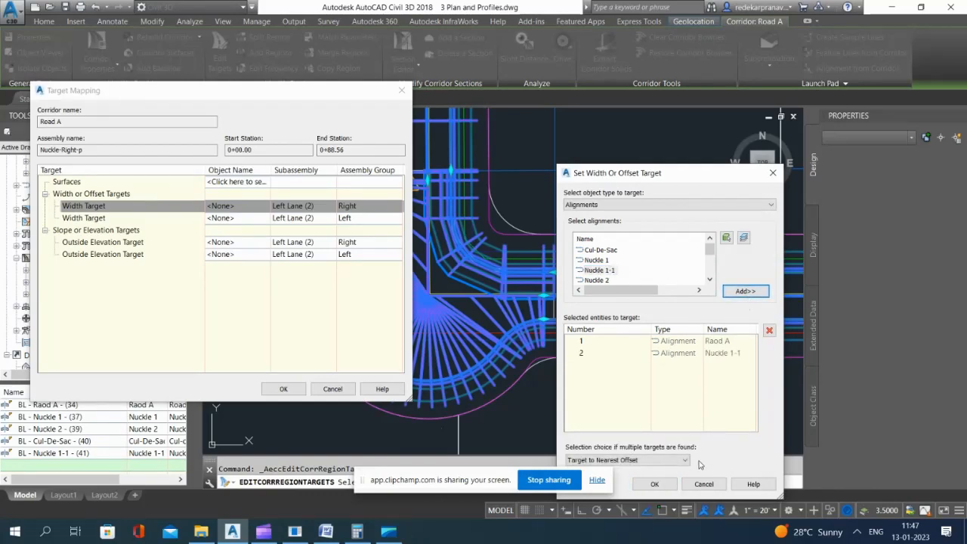
click(655, 484)
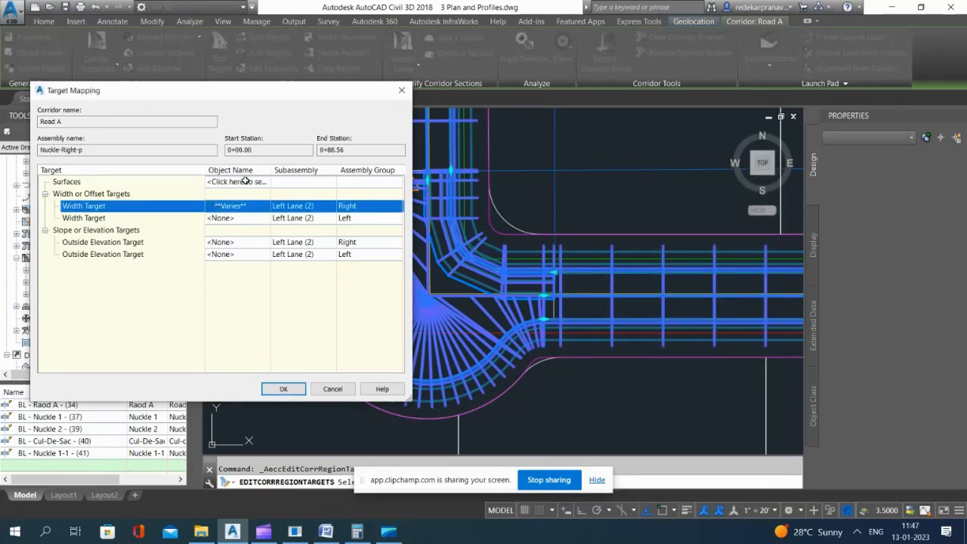
Step: Pick Site-1 as the surface for all surface targets of the Nuckle-Right-p region and apply the target mapping
click(245, 181)
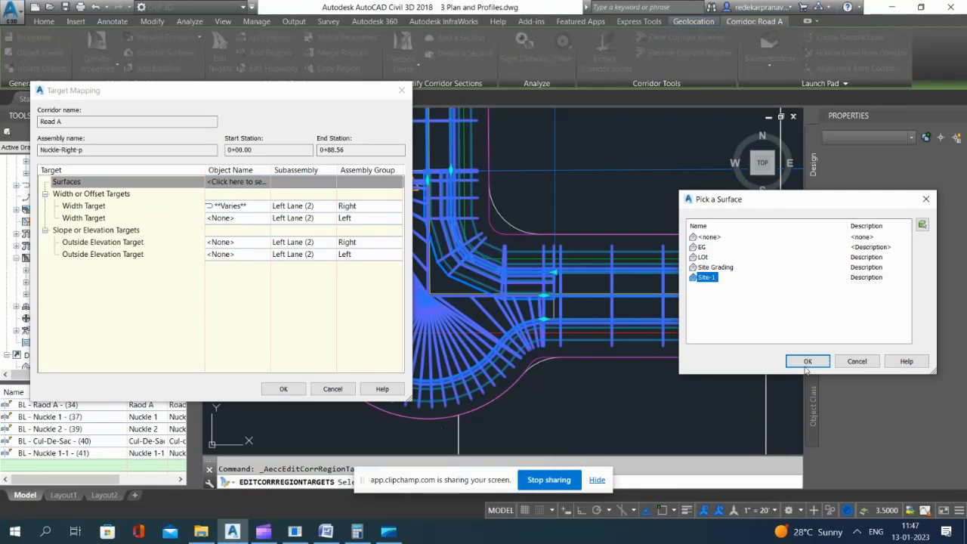
click(807, 361)
click(284, 389)
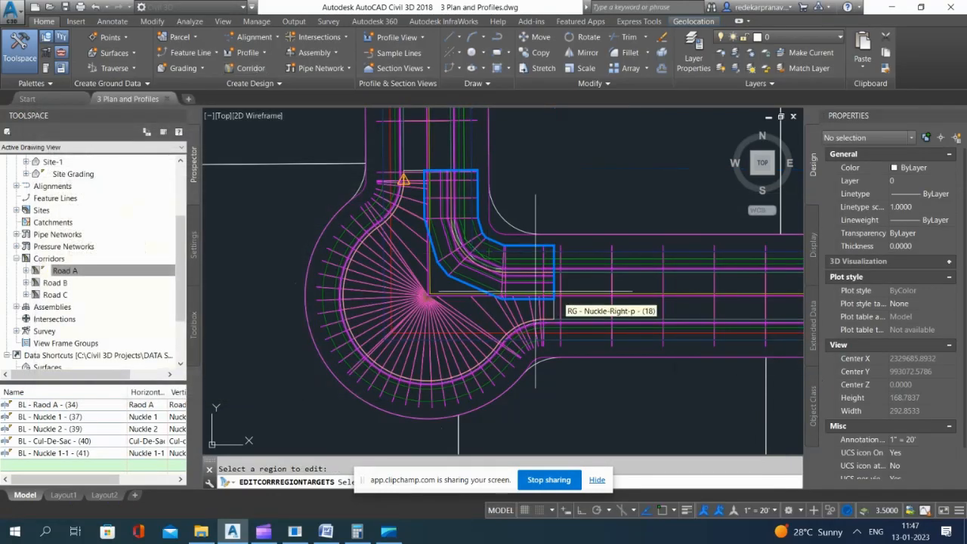
Step: Set the Nuckle-Right-p region's left-group width target to the Raod A alignment, pick <none> for surfaces, and apply the mapping
click(488, 252)
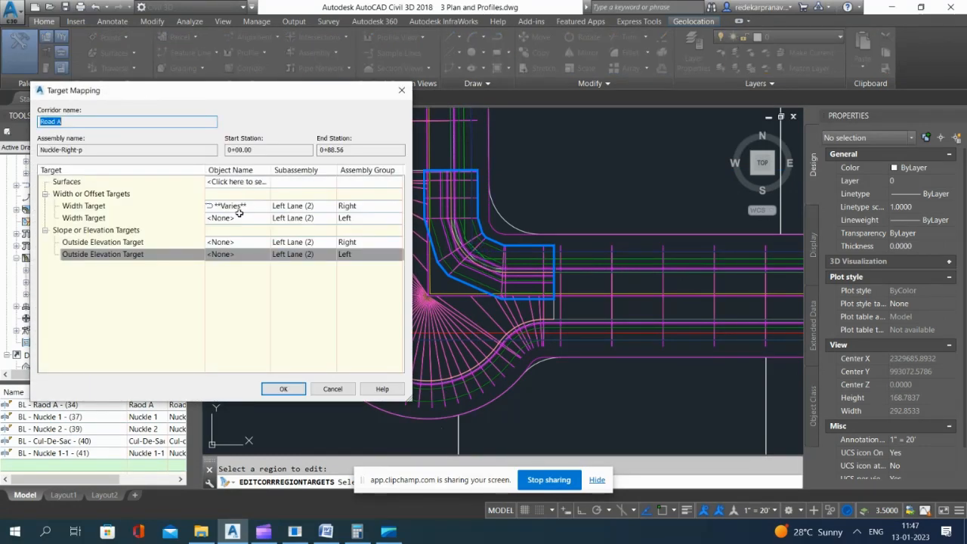
click(246, 219)
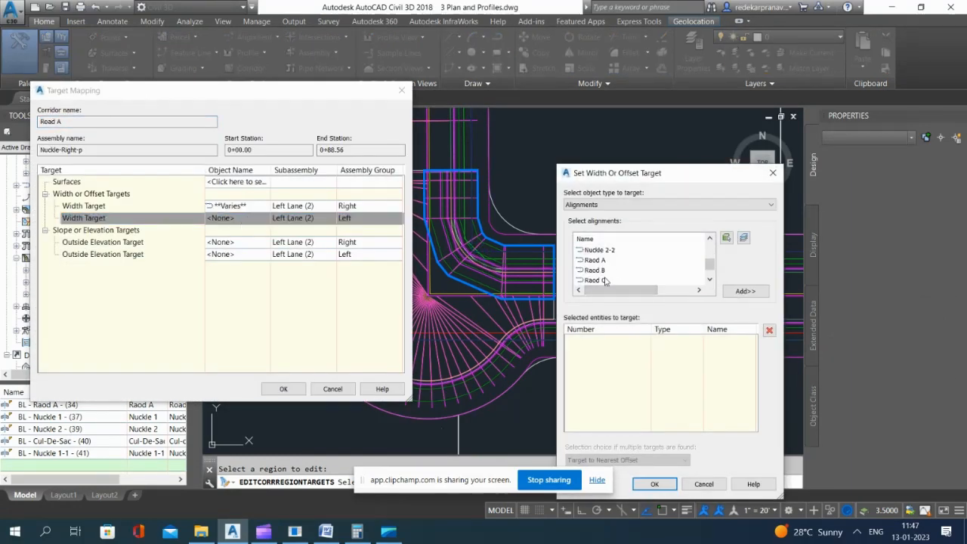
click(744, 291)
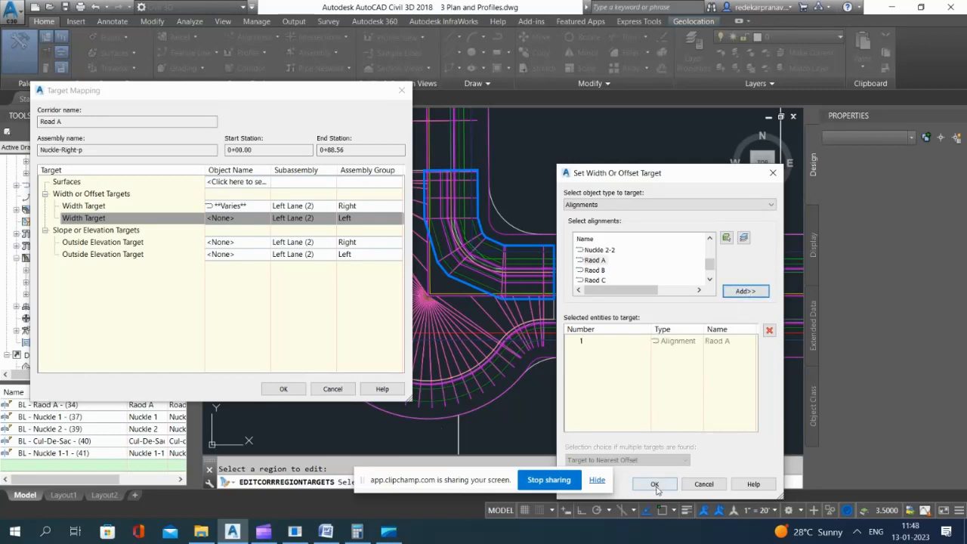
click(654, 484)
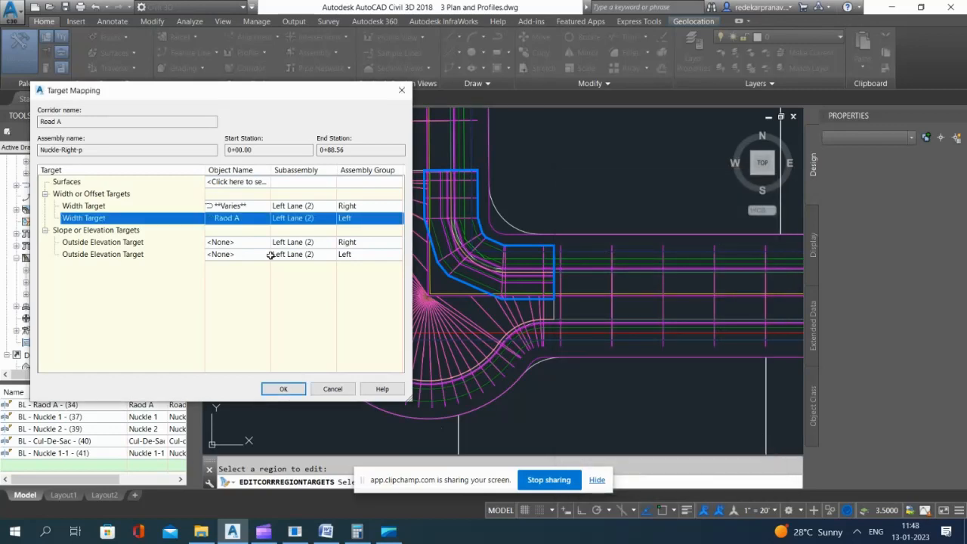
click(241, 182)
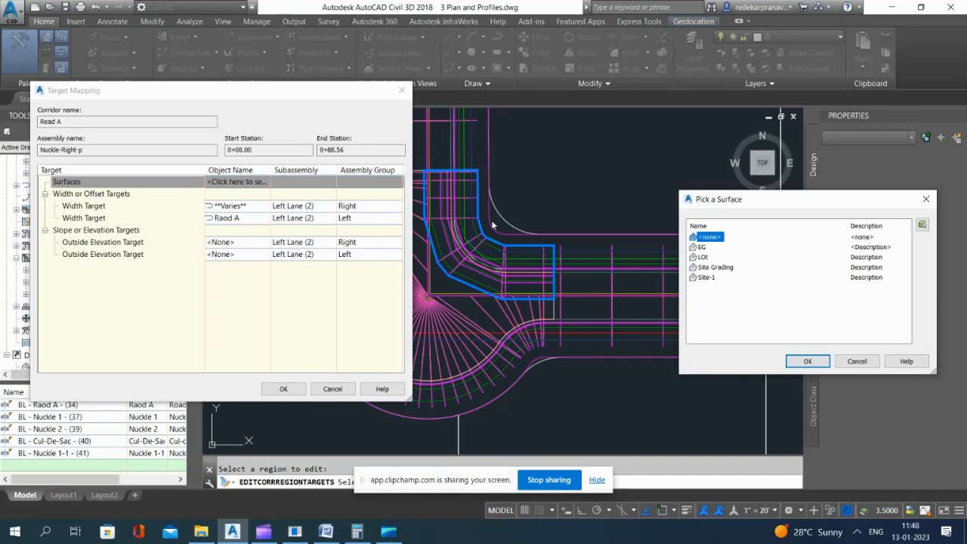
click(807, 361)
click(284, 389)
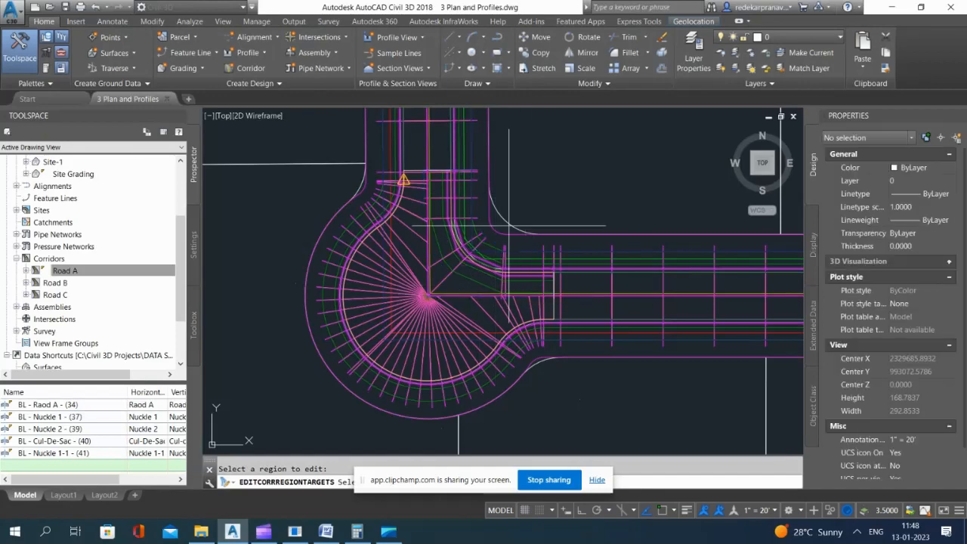
key(Return)
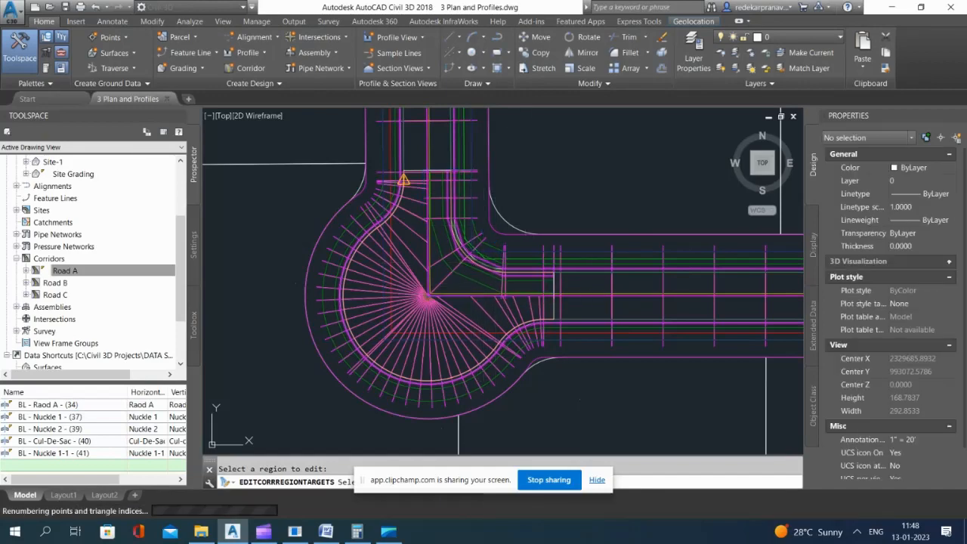
key(Escape)
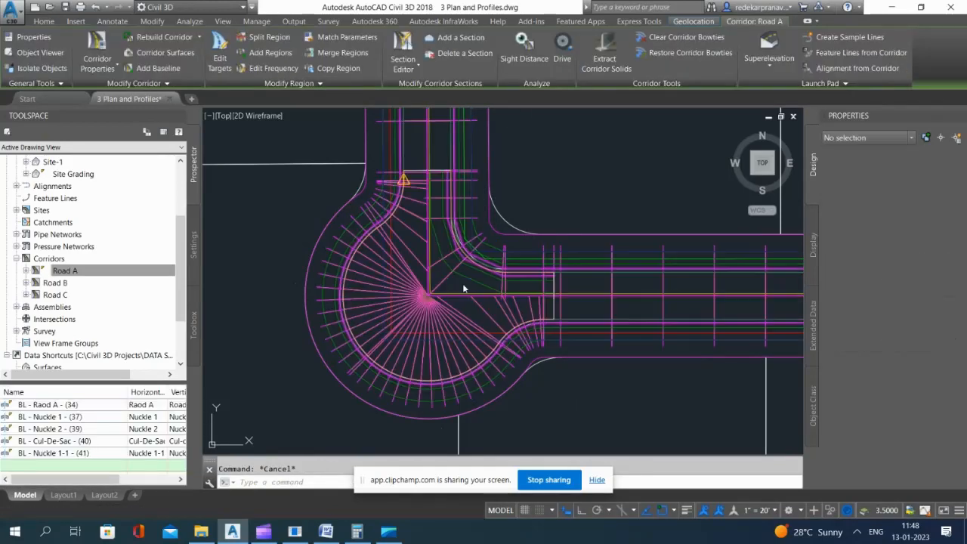
Step: Set the Nuckle-Right-p region's assembly frequency to 5' along tangents, curves, spirals and vertical curves
scroll(461, 282, up, 5)
scroll(464, 282, down, 3)
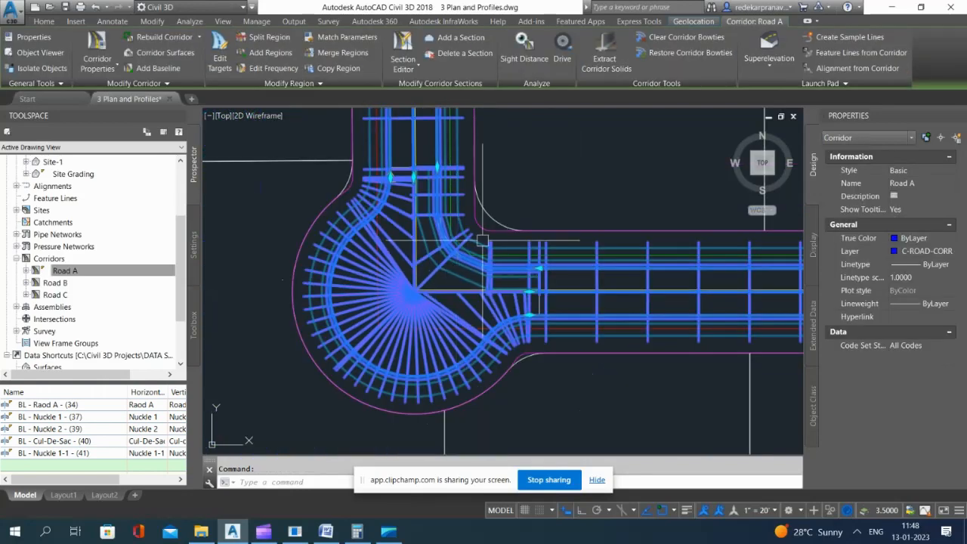
click(273, 68)
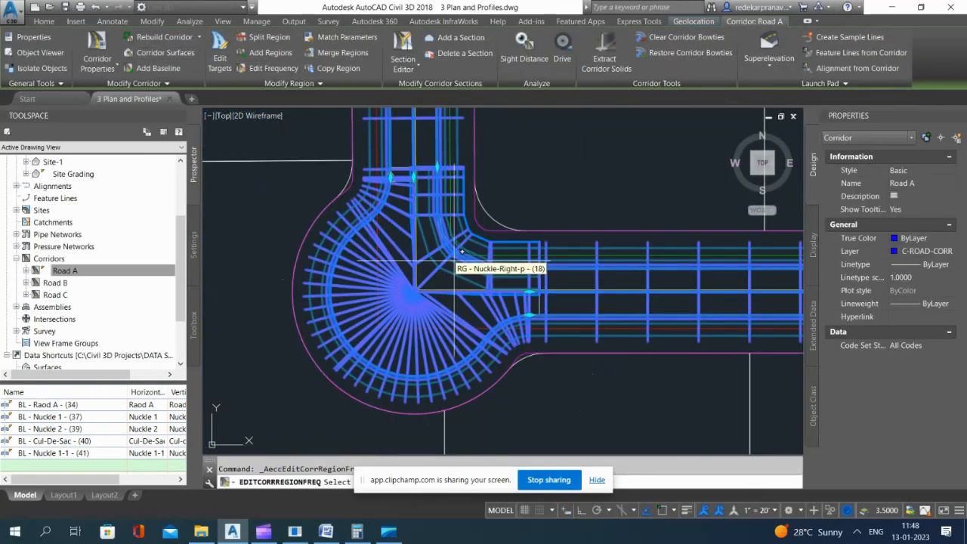
click(389, 253)
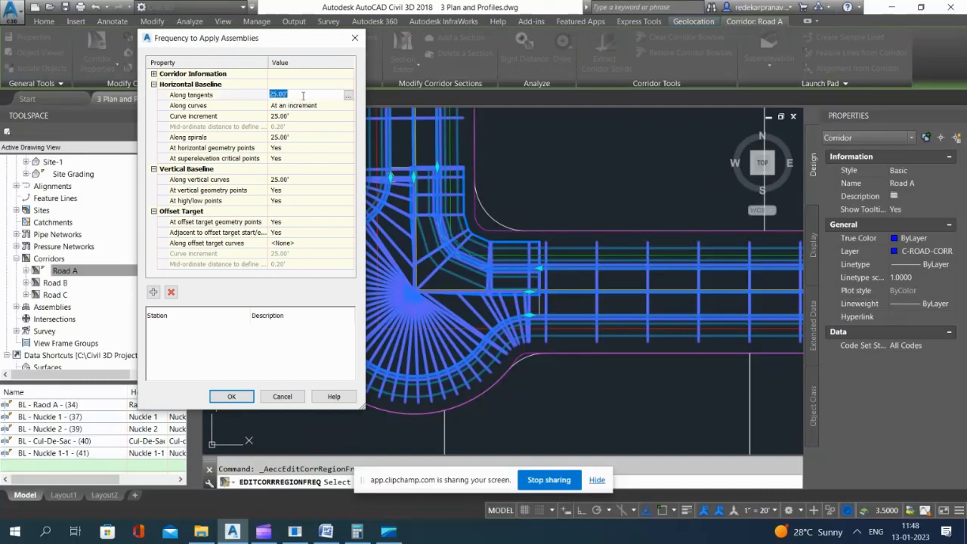
click(306, 116)
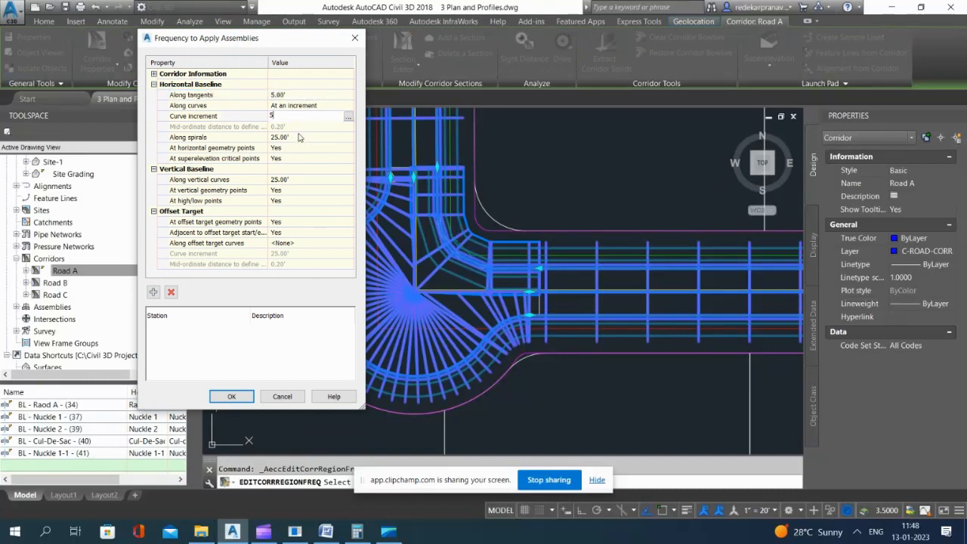
click(299, 137)
text(5)
click(301, 180)
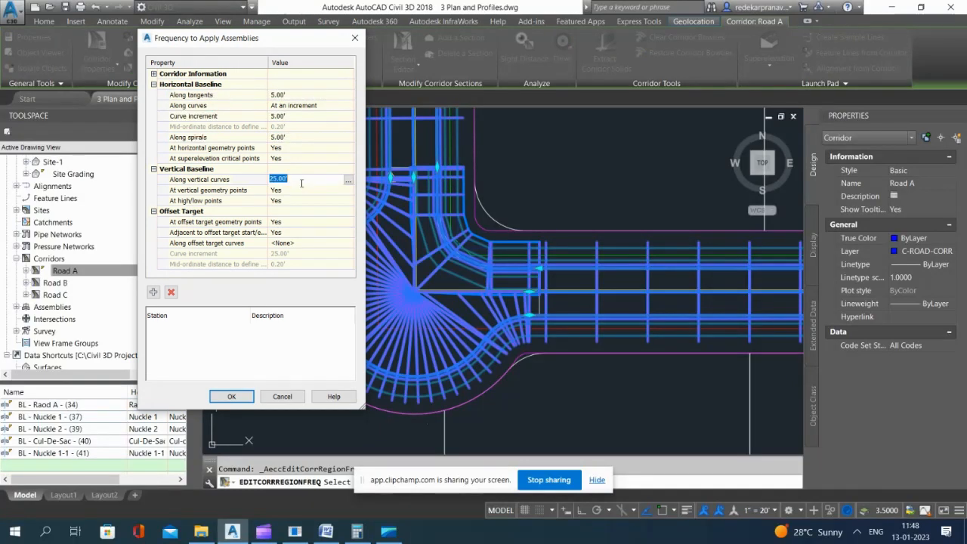
text(5)
click(248, 397)
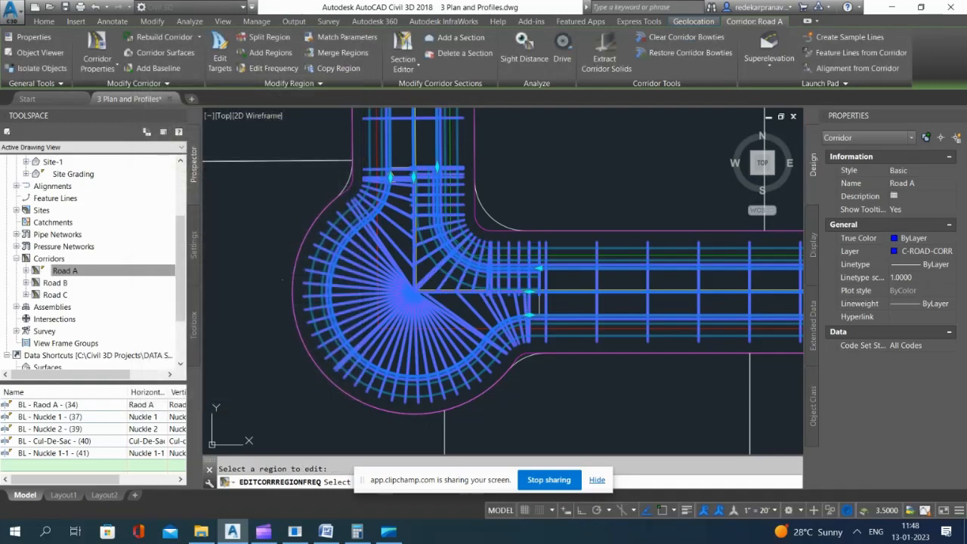
Step: Examine how the corridor section lines meet the Road A centreline at the knuckle's inner corner
scroll(451, 252, up, 2)
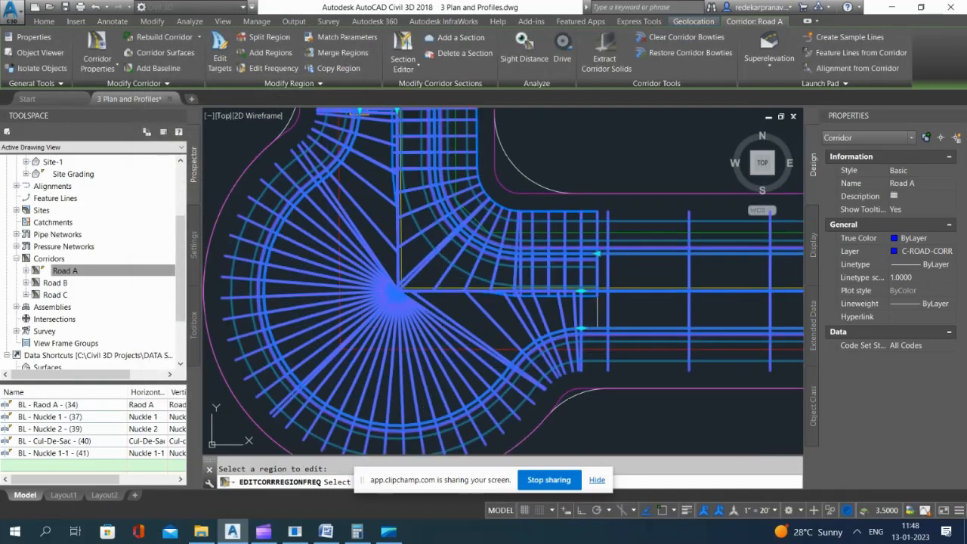
scroll(432, 274, up, 2)
key(Escape)
scroll(473, 289, down, 3)
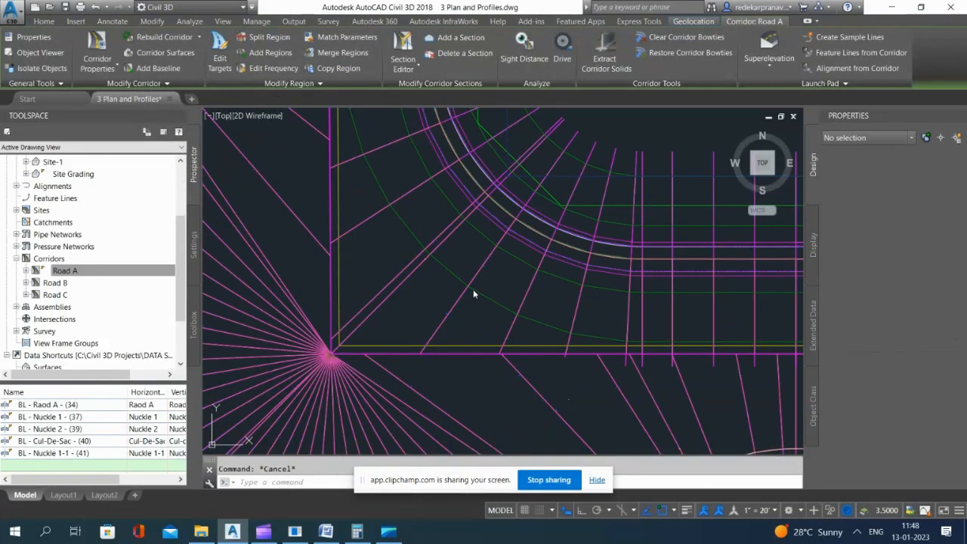
click(555, 181)
click(555, 181)
scroll(423, 280, up, 4)
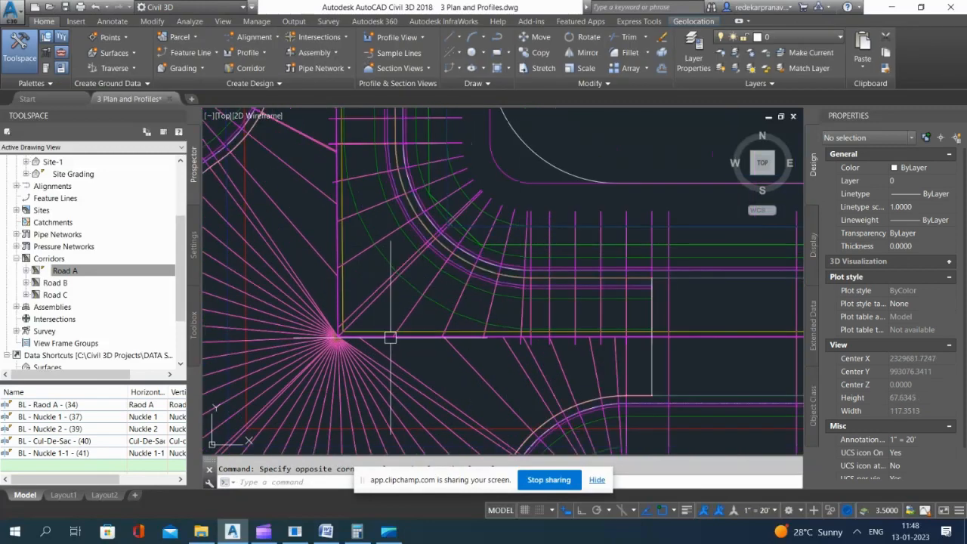
scroll(389, 338, down, 4)
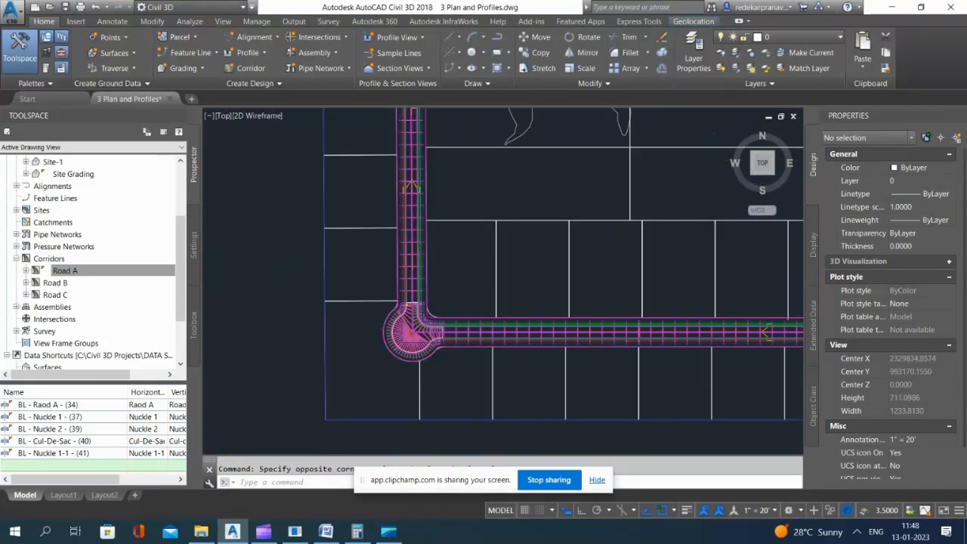
Step: Inspect the Road A corridor's lower-left knuckle in plan and as a 3D model in the Object Viewer
scroll(425, 322, up, 4)
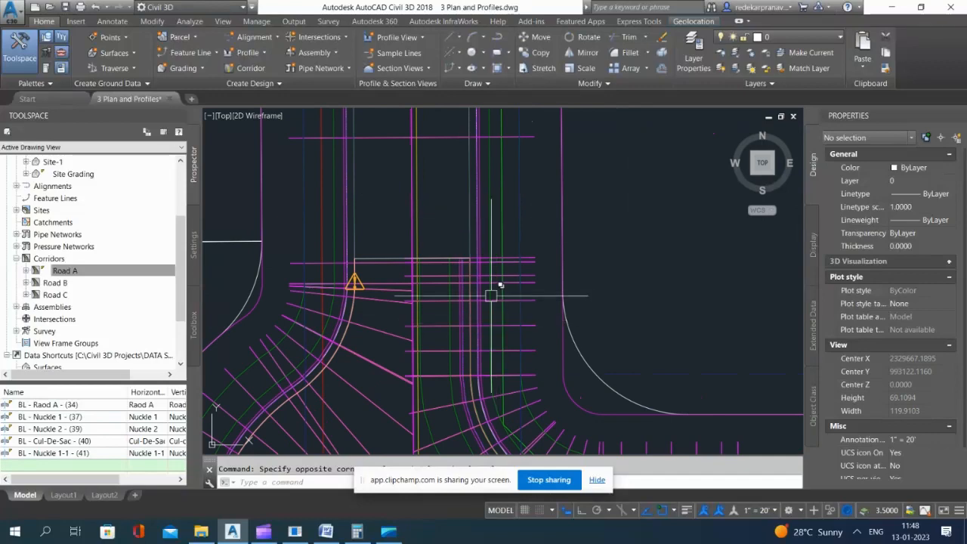
scroll(491, 284, down, 4)
scroll(457, 209, up, 6)
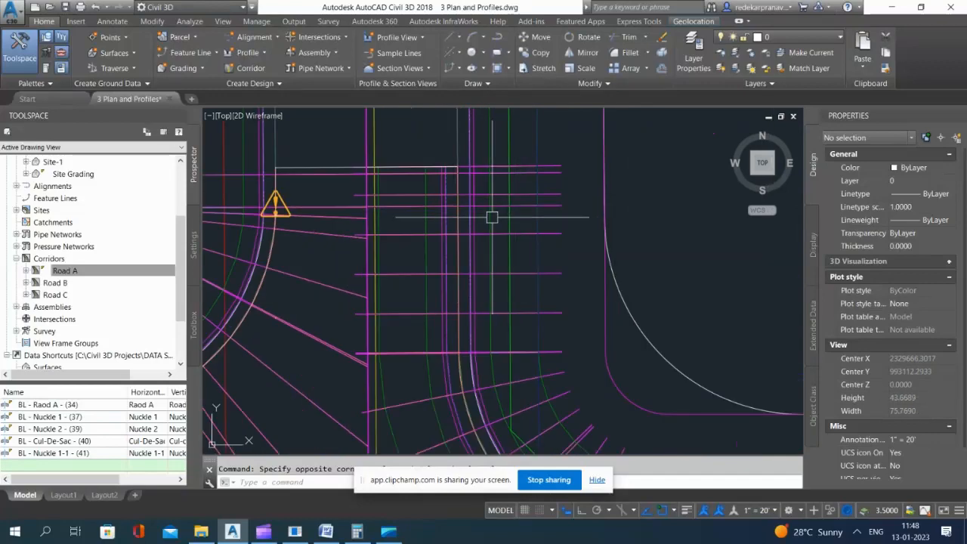
scroll(493, 218, up, 2)
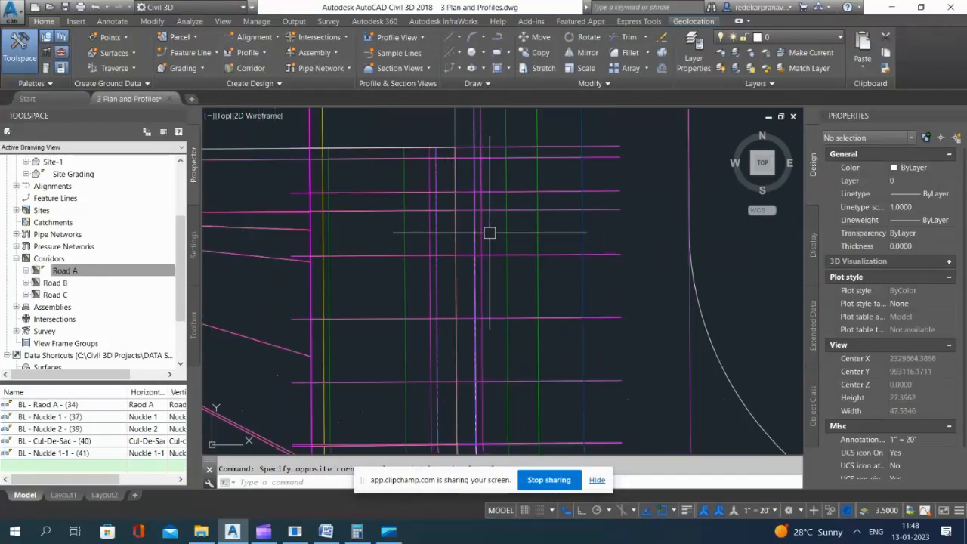
click(412, 183)
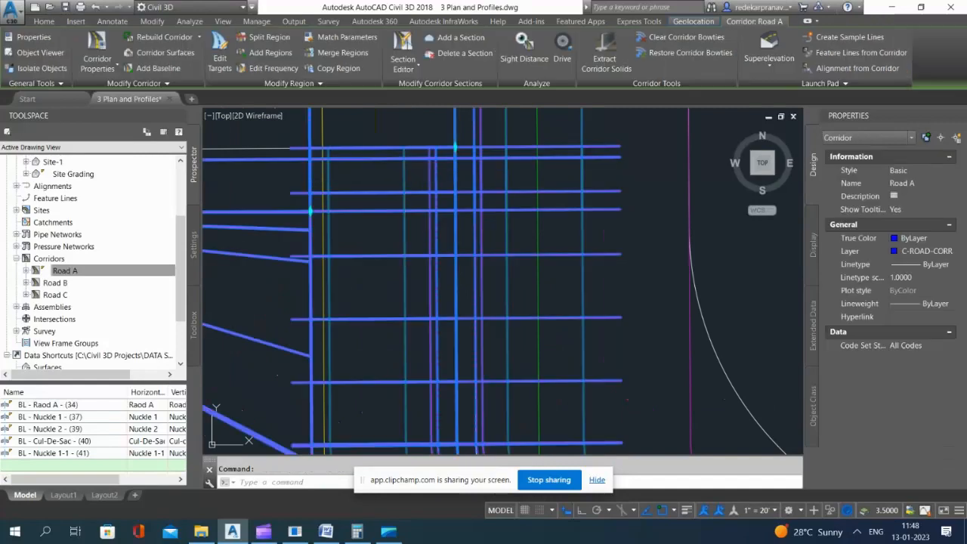
right_click(438, 217)
click(498, 454)
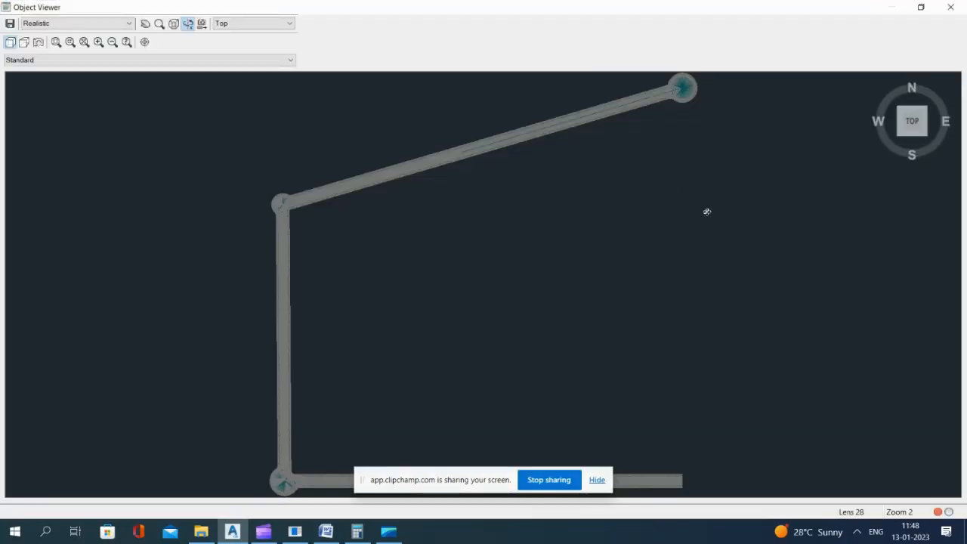
click(896, 134)
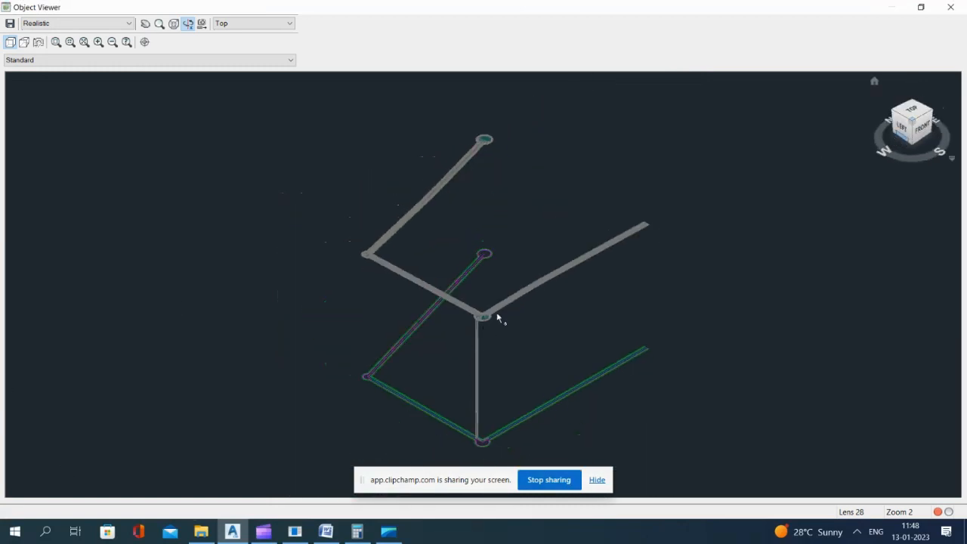
scroll(487, 324, up, 5)
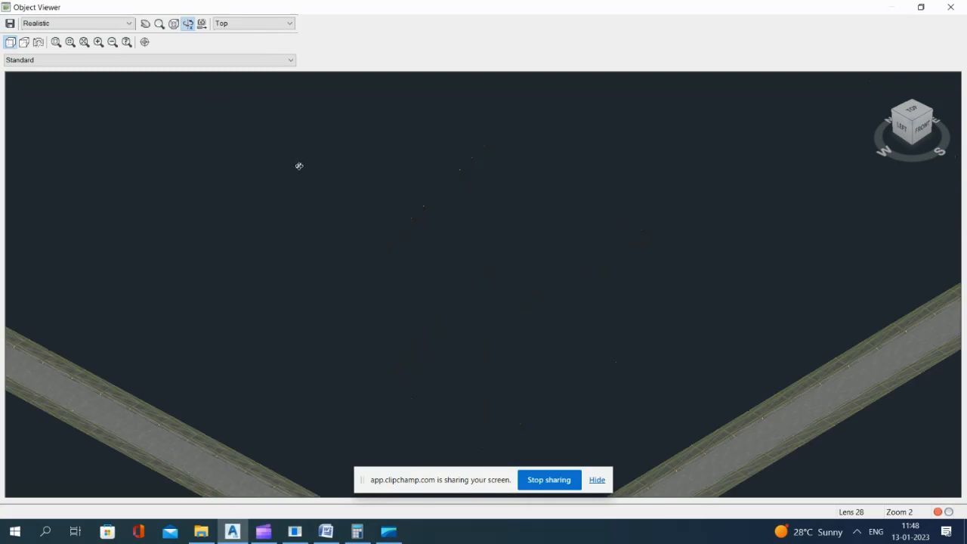
scroll(358, 149, down, 5)
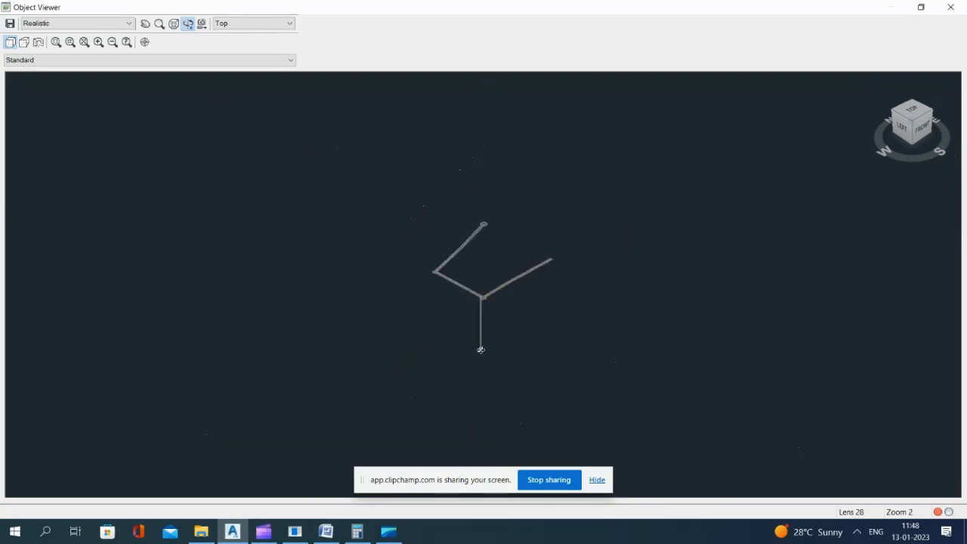
scroll(487, 347, up, 5)
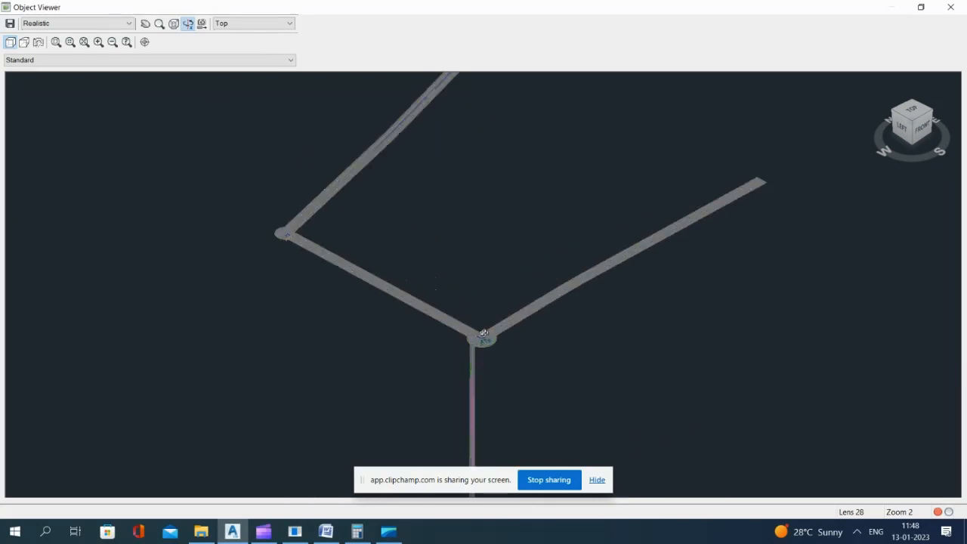
scroll(478, 364, up, 5)
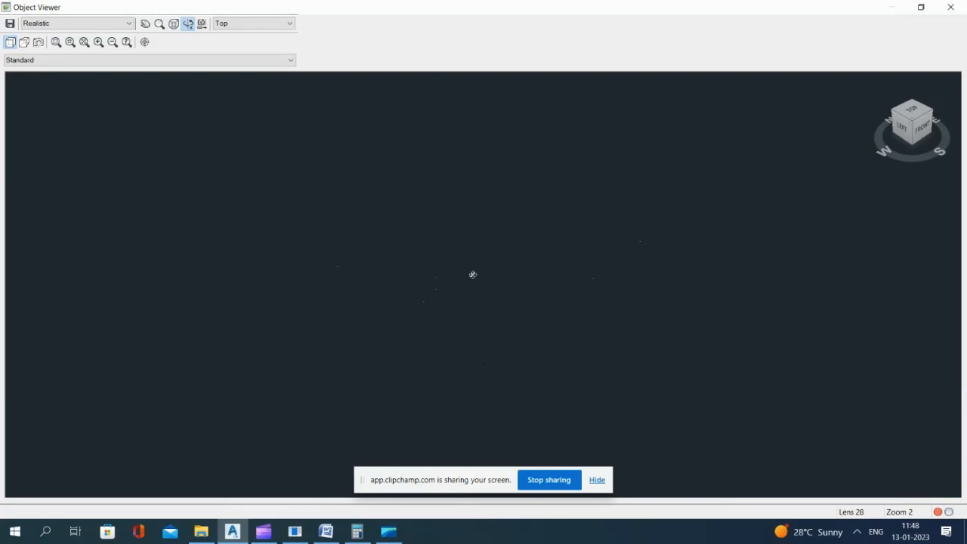
key(Escape)
Step: Stretch the northern end of the inner knuckle region back to the section line level with the outer knuckle region's boundary
click(367, 210)
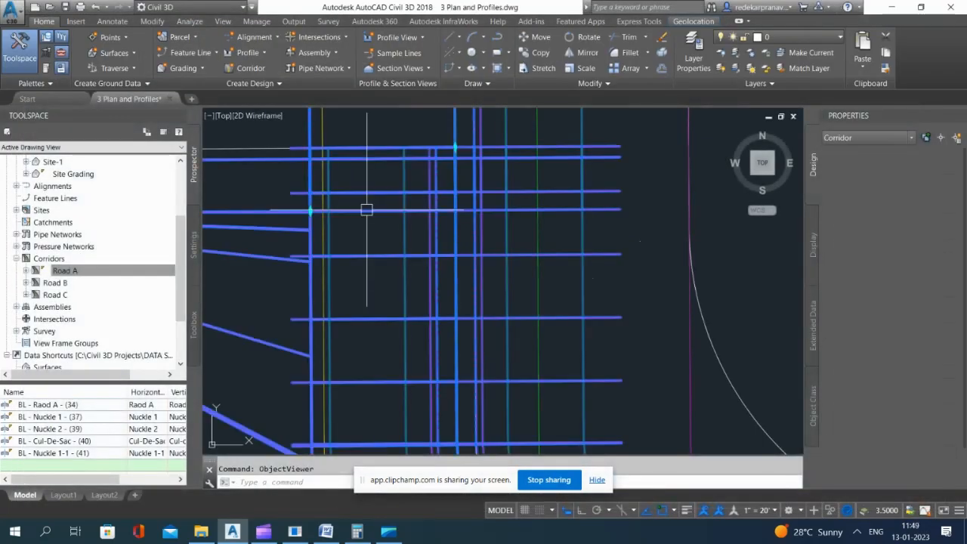
scroll(366, 210, down, 4)
scroll(432, 203, up, 5)
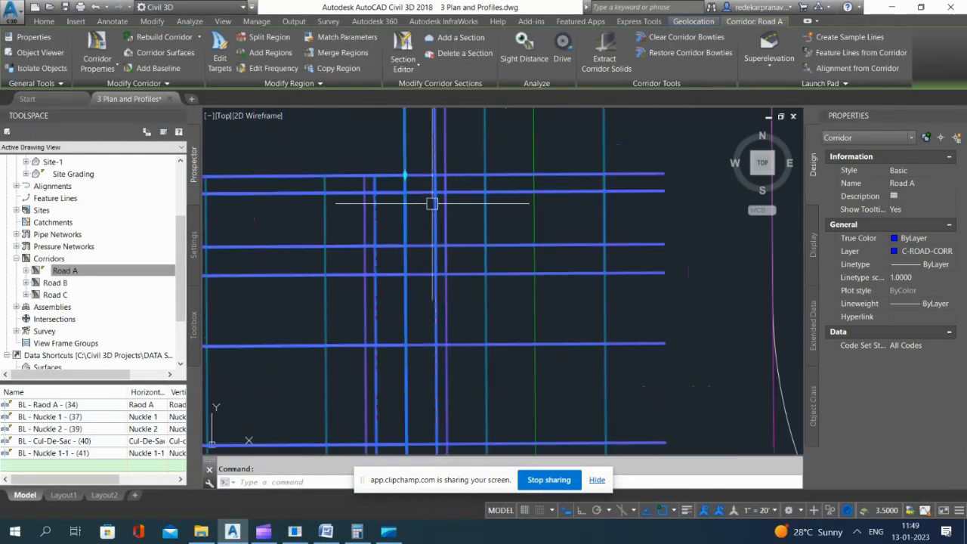
click(405, 174)
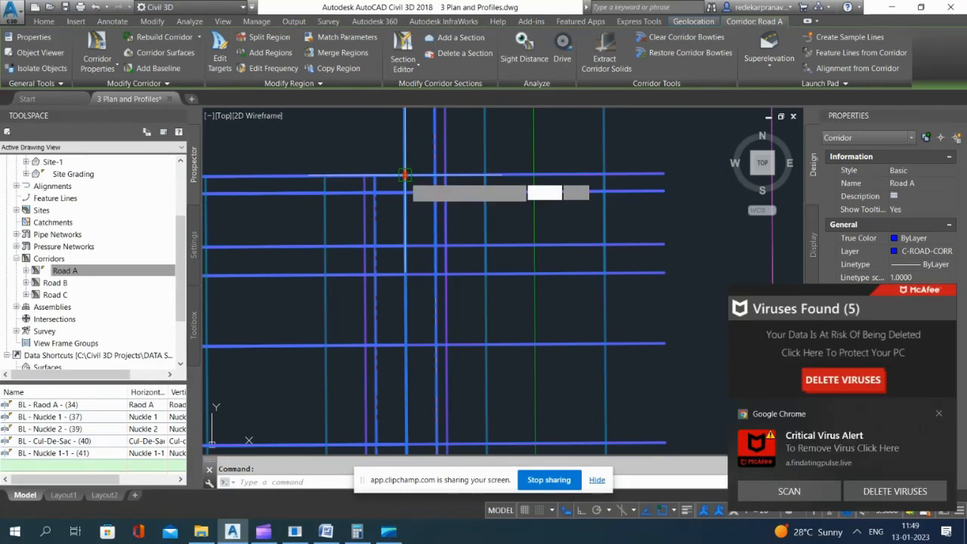
click(251, 277)
click(940, 414)
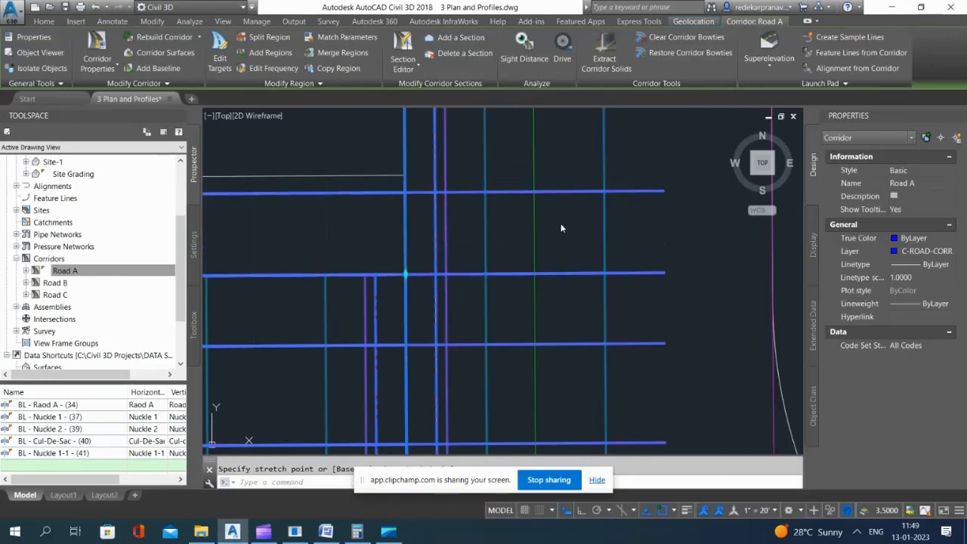
Step: Stretch the inner knuckle region's eastern end back in line with the Road A region boundary, and save the drawing
scroll(561, 227, down, 10)
scroll(535, 254, up, 10)
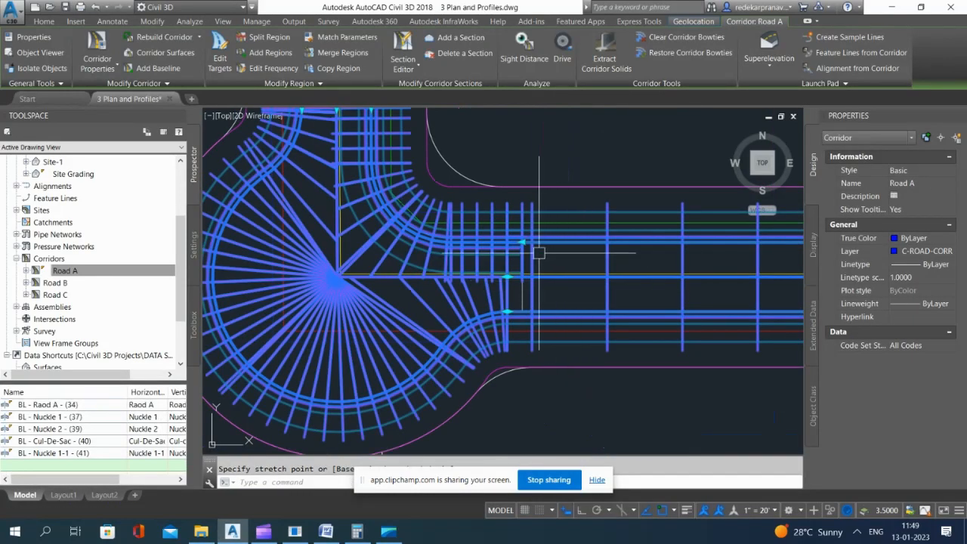
scroll(393, 164, down, 3)
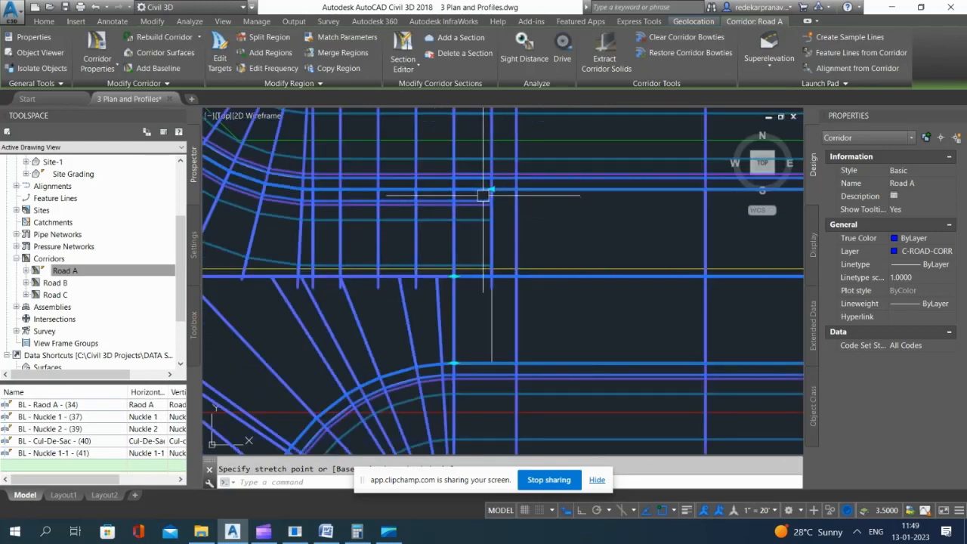
click(453, 233)
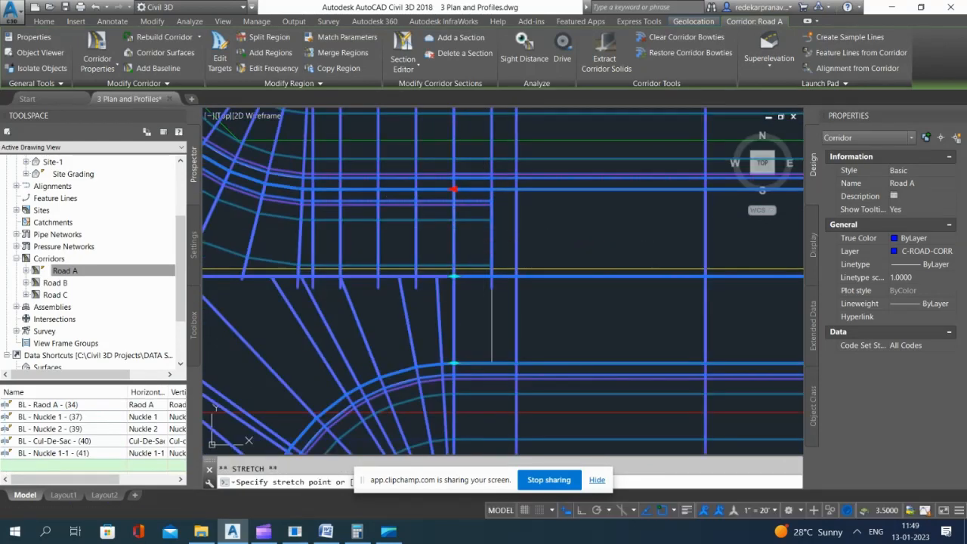
scroll(514, 260, down, 8)
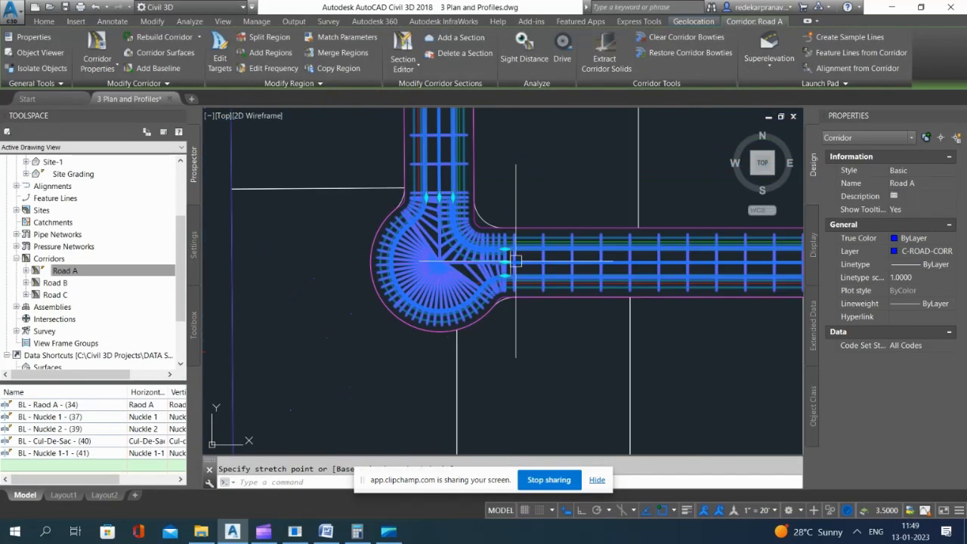
click(65, 8)
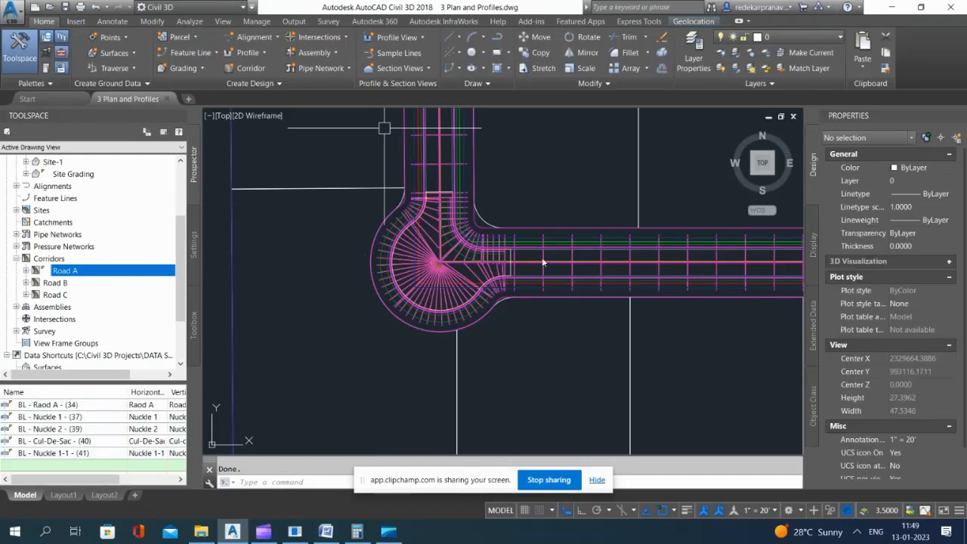
Step: Inspect the updated Road A corridor in the Object Viewer from several side and angled directions
right_click(569, 282)
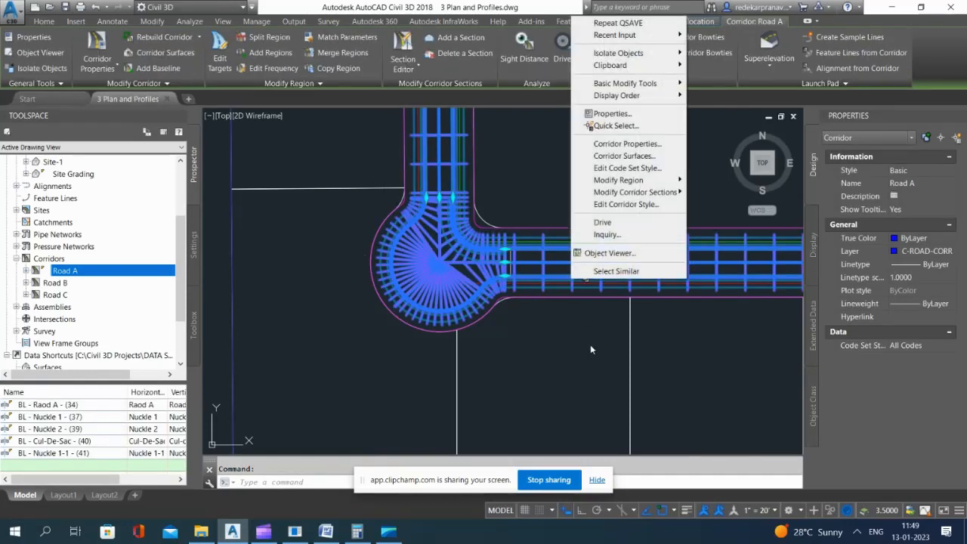
click(613, 257)
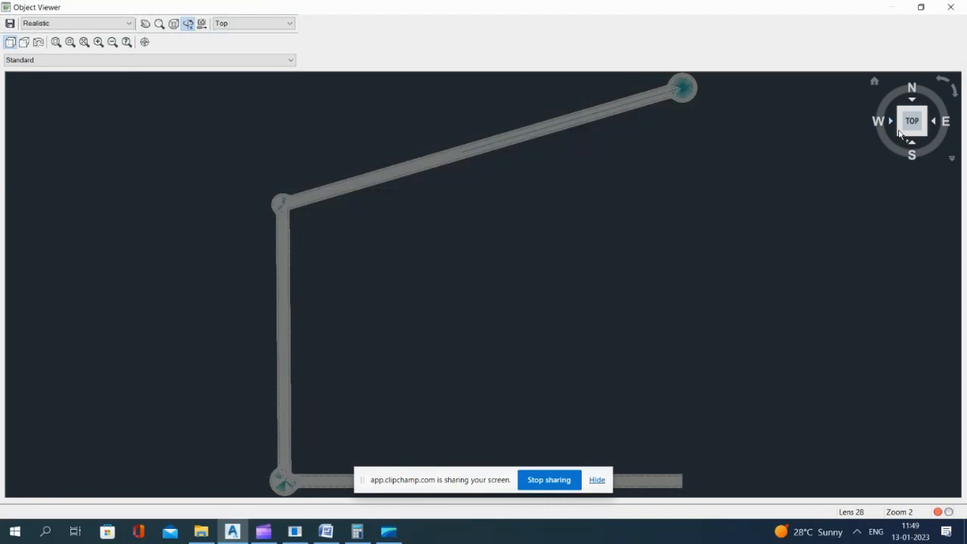
click(899, 133)
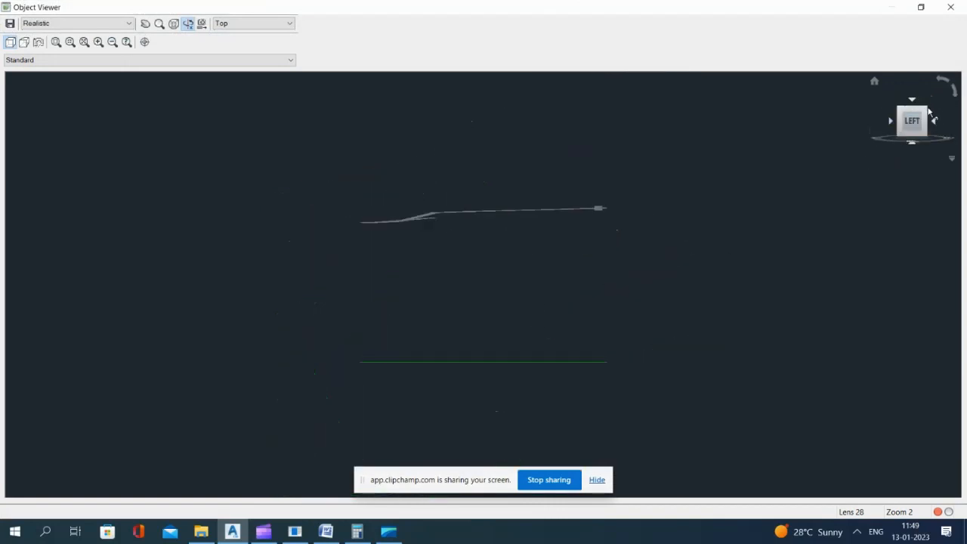
click(924, 112)
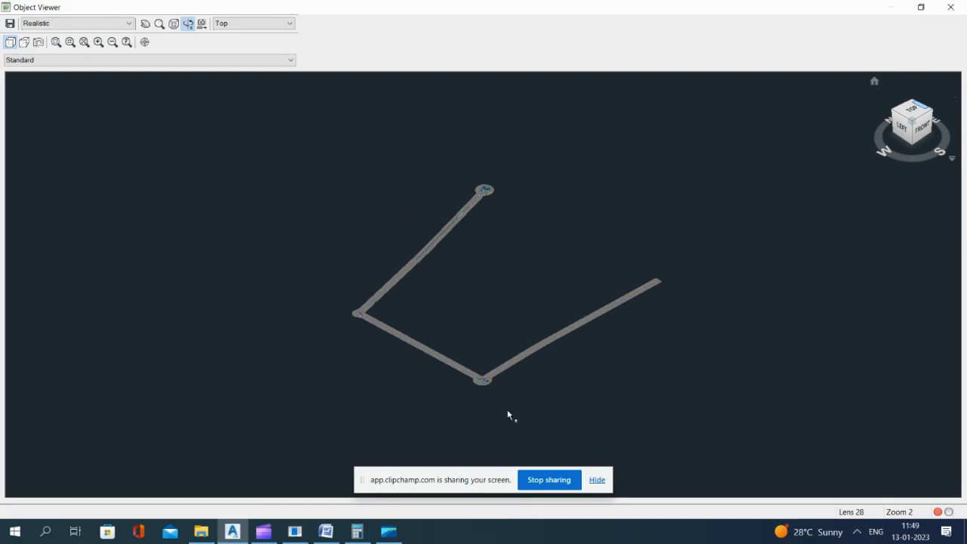
click(930, 111)
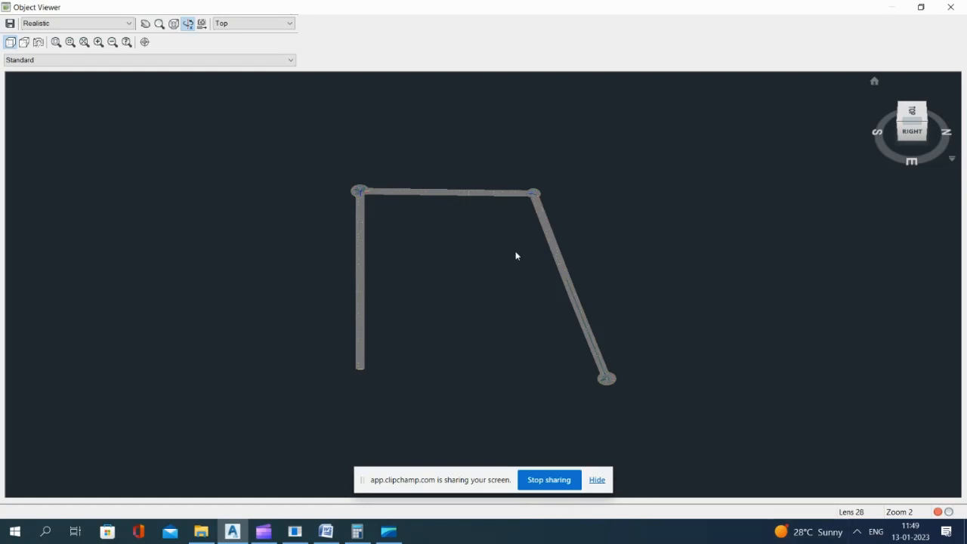
scroll(369, 195, up, 5)
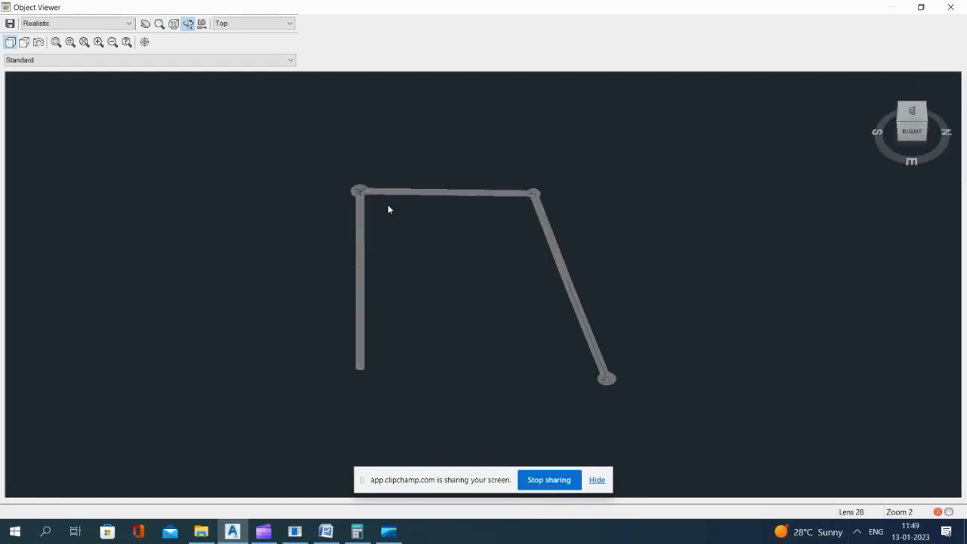
scroll(449, 302, down, 10)
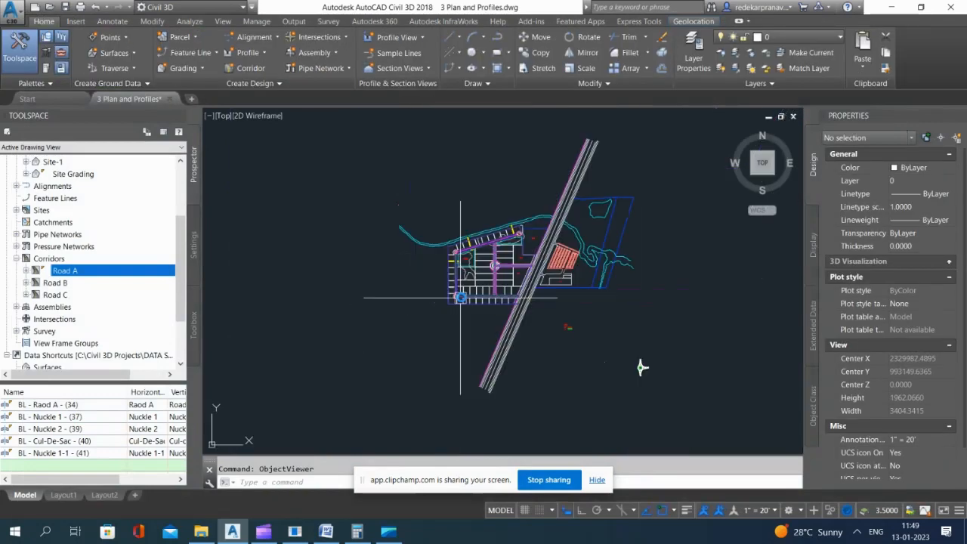
Step: Remove the Basic Rigth region at the upper-left knuckle from the Raod A baseline in the Road A corridor's properties
scroll(457, 260, up, 4)
scroll(458, 272, up, 8)
scroll(433, 229, down, 4)
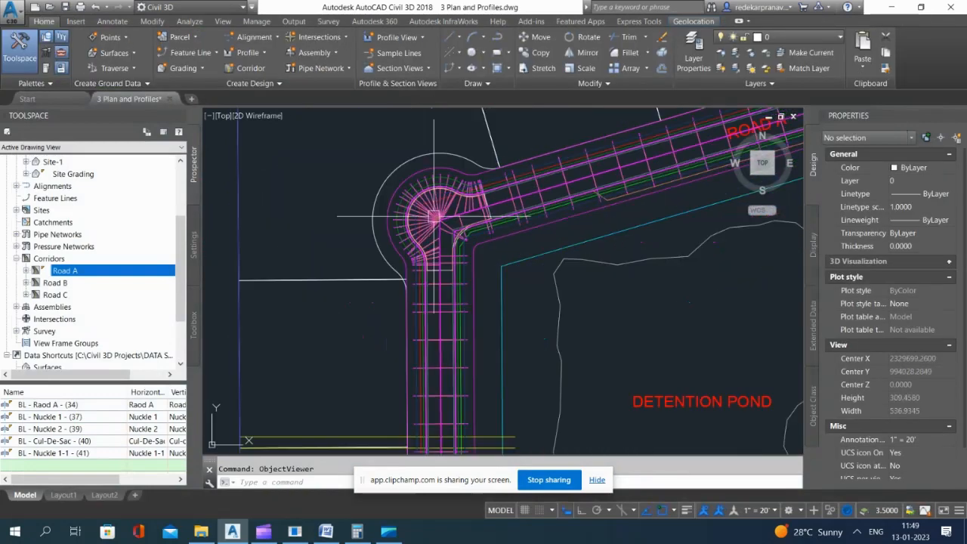
scroll(433, 219, up, 2)
key(Escape)
click(429, 212)
scroll(380, 171, down, 2)
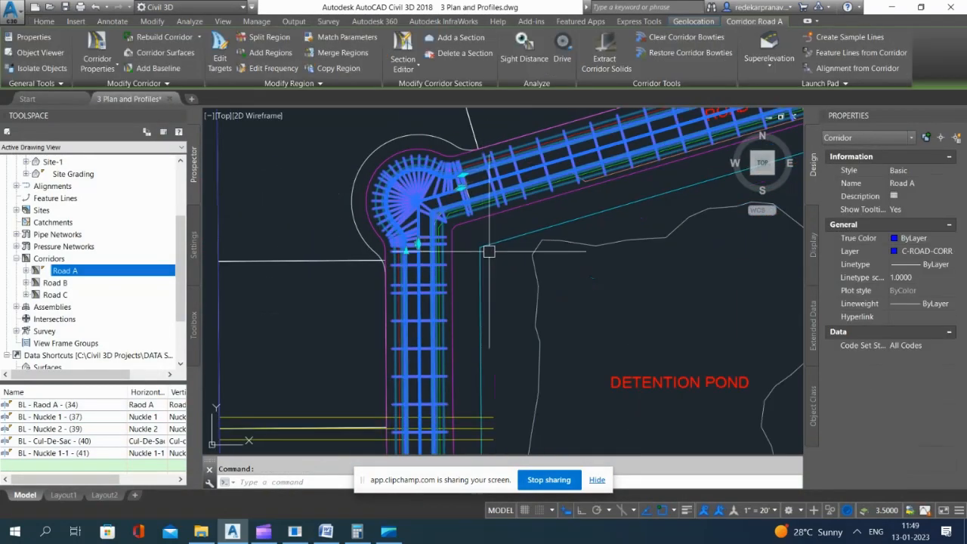
click(97, 46)
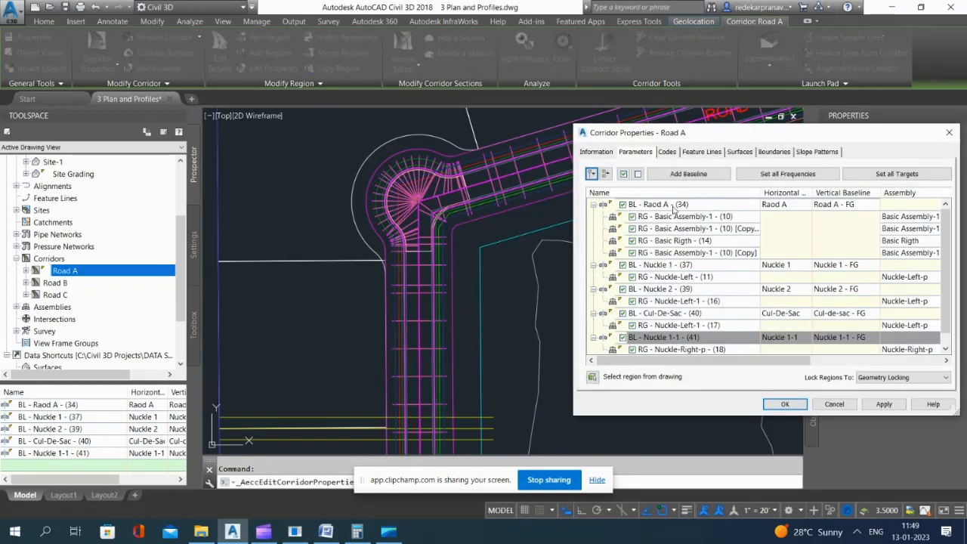
click(676, 217)
click(679, 228)
click(681, 241)
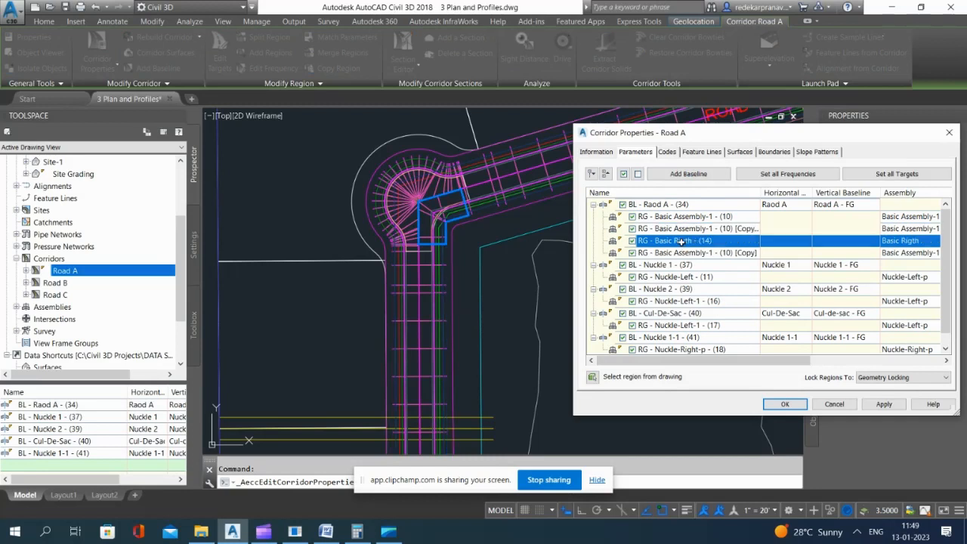
right_click(681, 240)
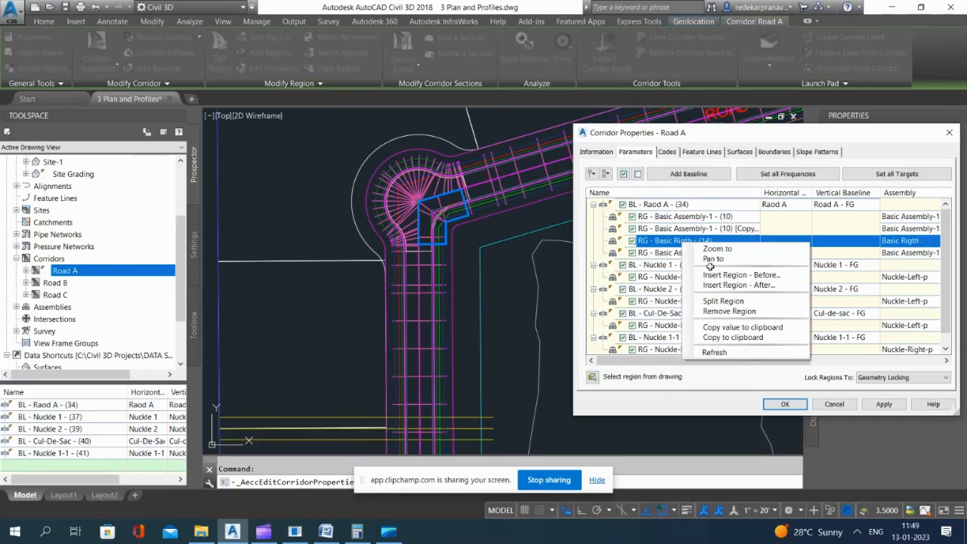
click(732, 310)
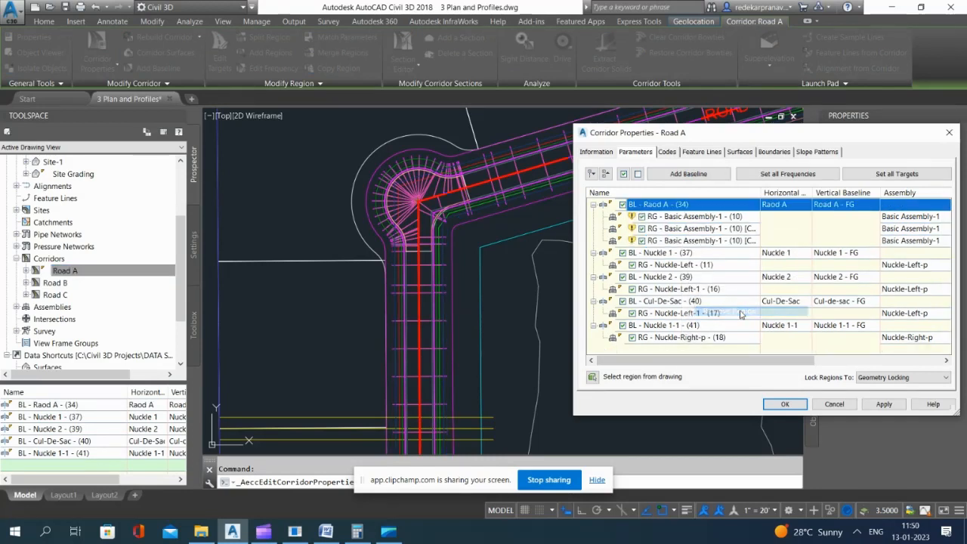
Step: Add a baseline to the Road A corridor using the Nuckle 2-2 alignment
click(686, 175)
click(768, 294)
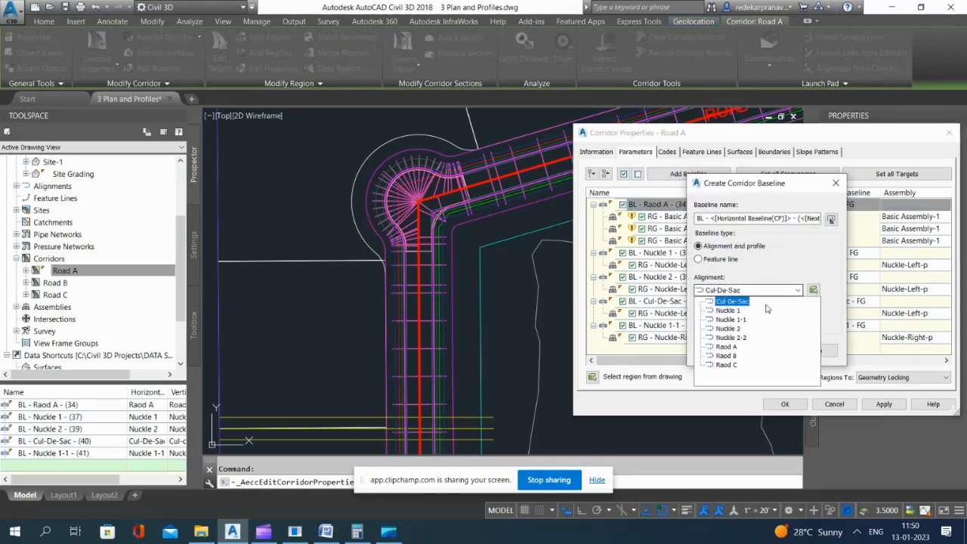
click(740, 338)
click(716, 352)
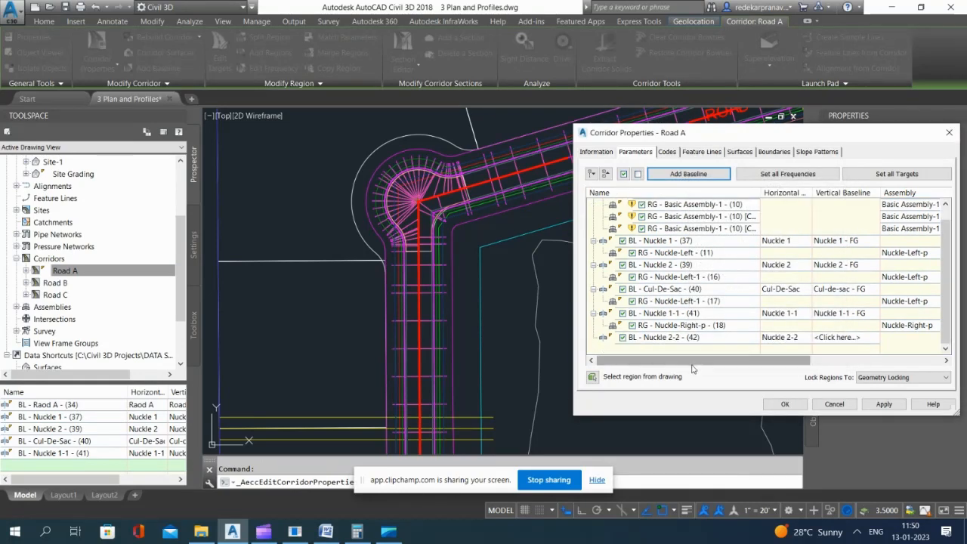
Step: Add a region with the Nuckle-Right-p assembly to the Nuckle 2-2 baseline in the Road A corridor's properties
click(670, 337)
right_click(670, 337)
click(710, 343)
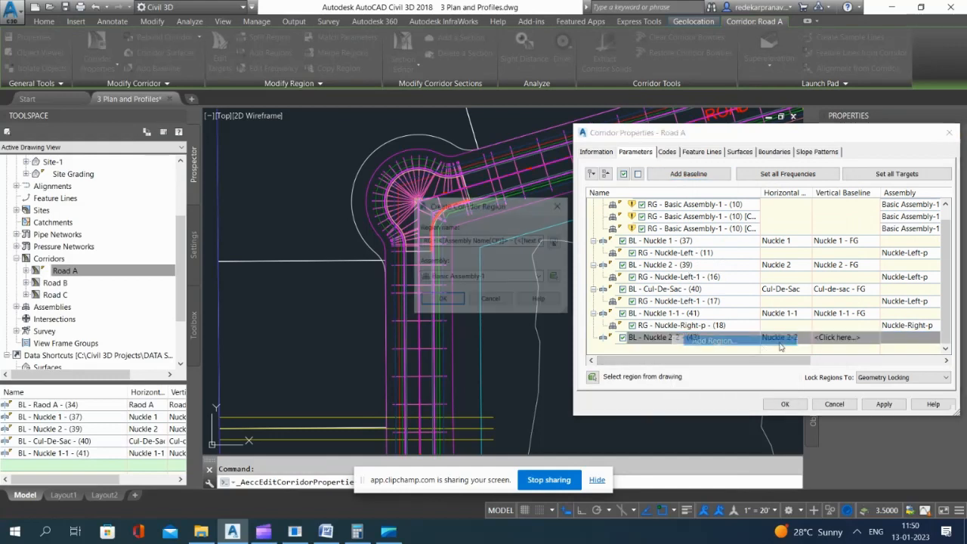
click(486, 278)
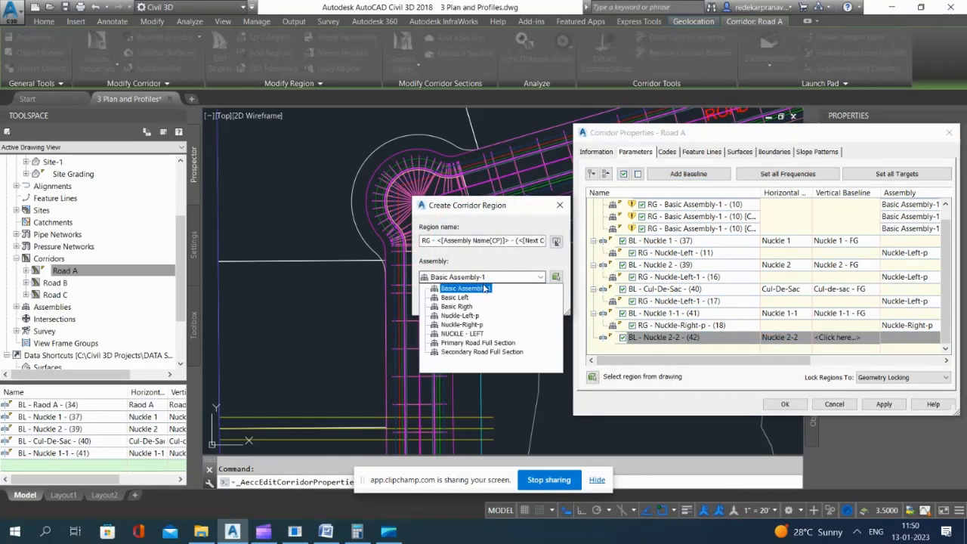
click(477, 316)
click(477, 324)
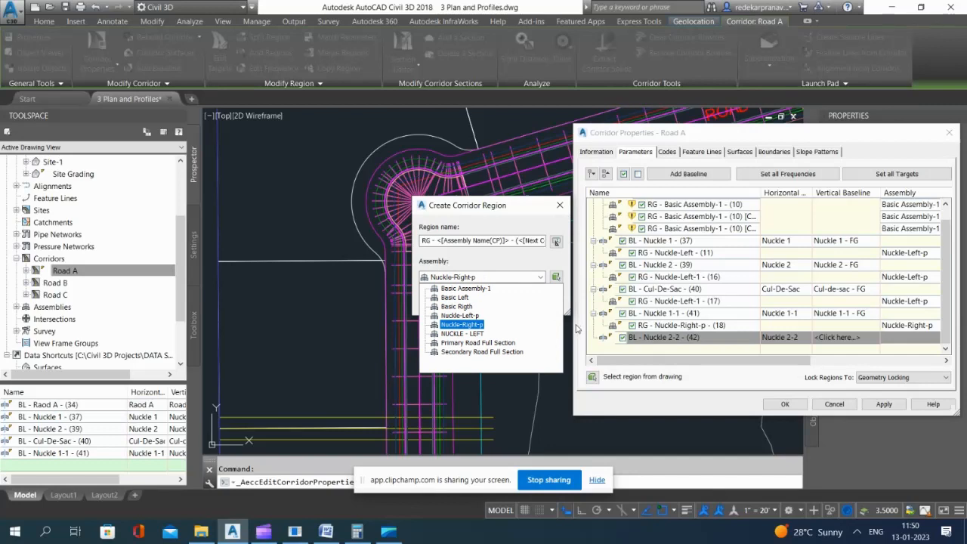
click(490, 333)
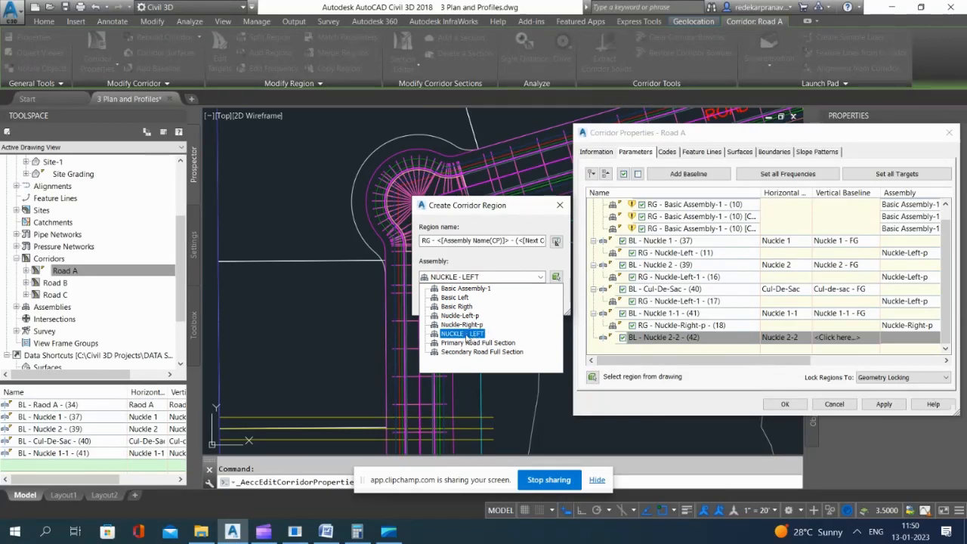
click(461, 325)
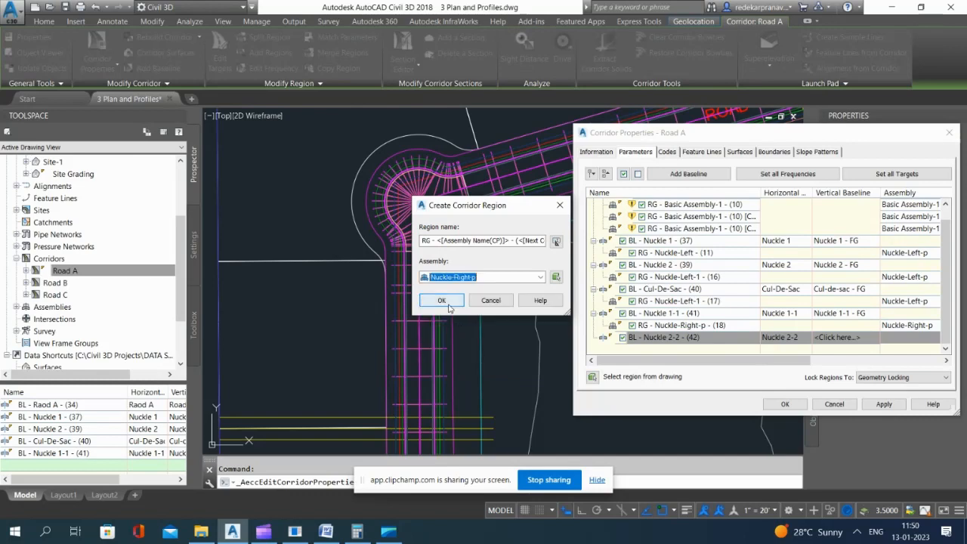
click(449, 304)
Step: Assign the Nuckle 2-2 - FG profile to the Nuckle 2-2 baseline and apply the Road A corridor changes
click(840, 339)
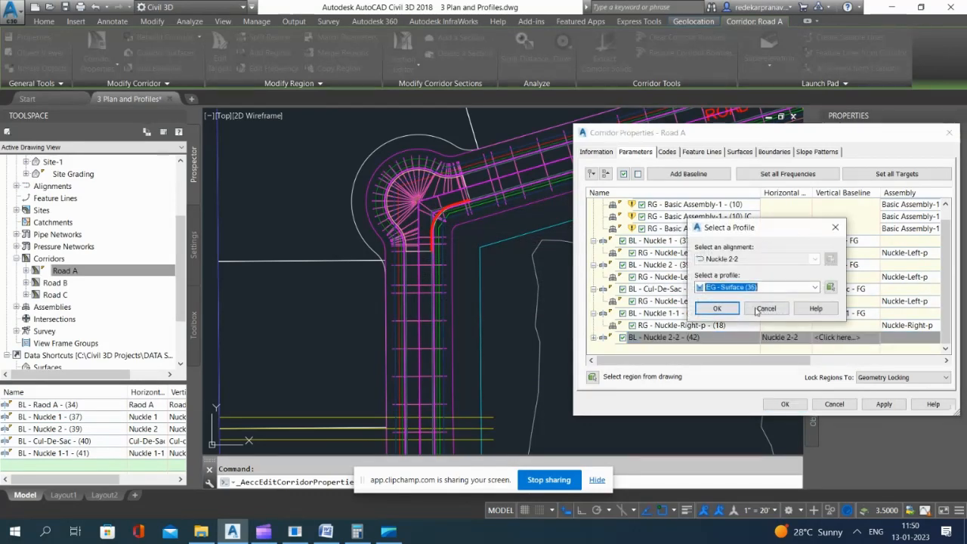
click(756, 287)
click(729, 306)
click(717, 308)
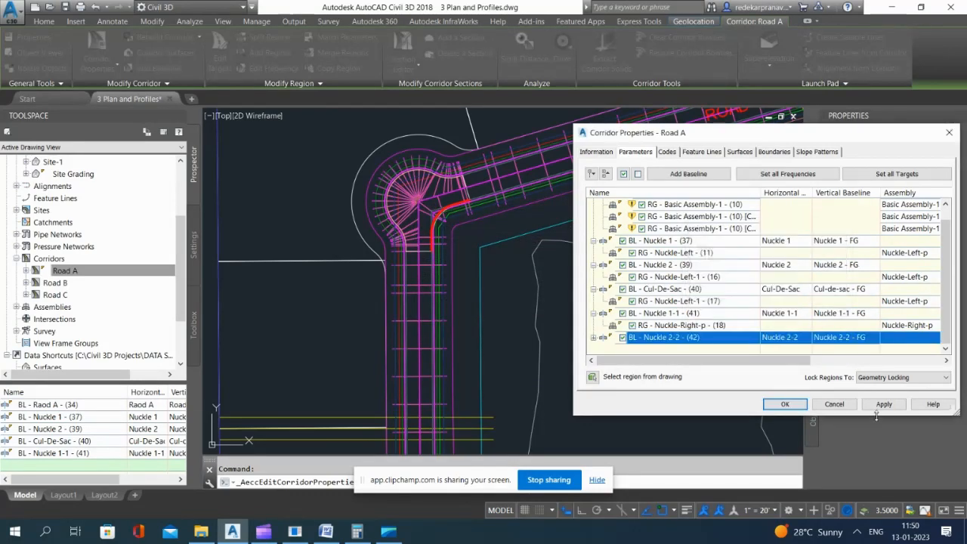
click(884, 404)
click(792, 406)
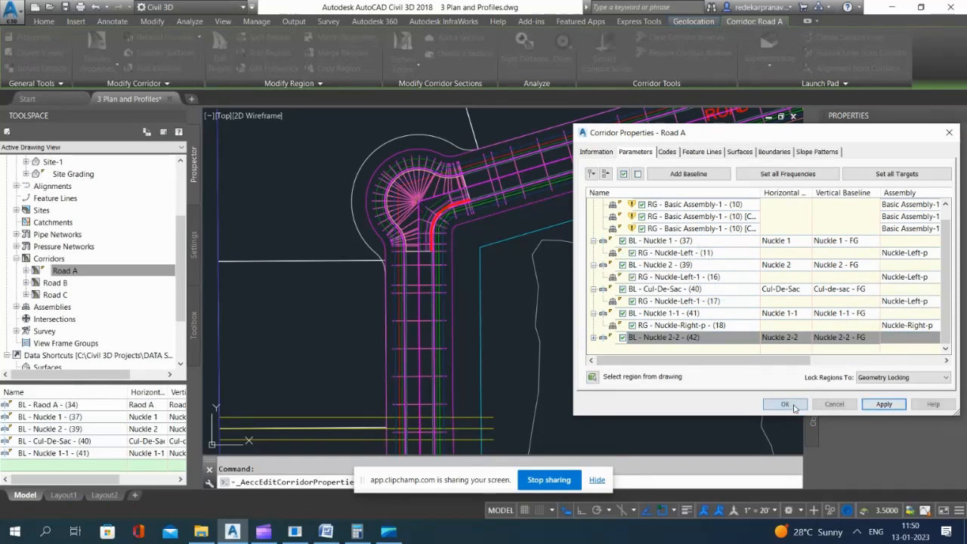
Step: Set the new inner knuckle region's assembly frequency to 5' along tangents, curves, spirals and vertical curves
scroll(440, 214, up, 2)
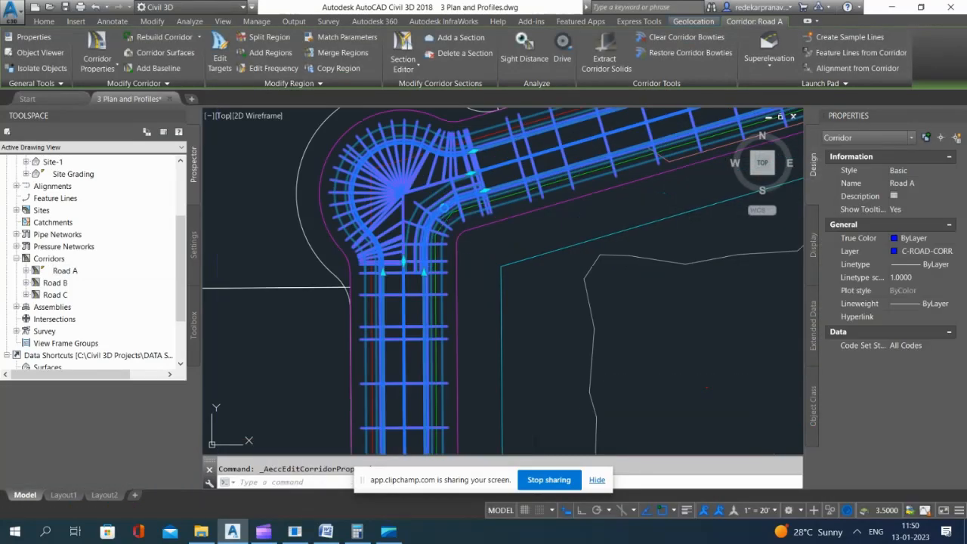
click(273, 68)
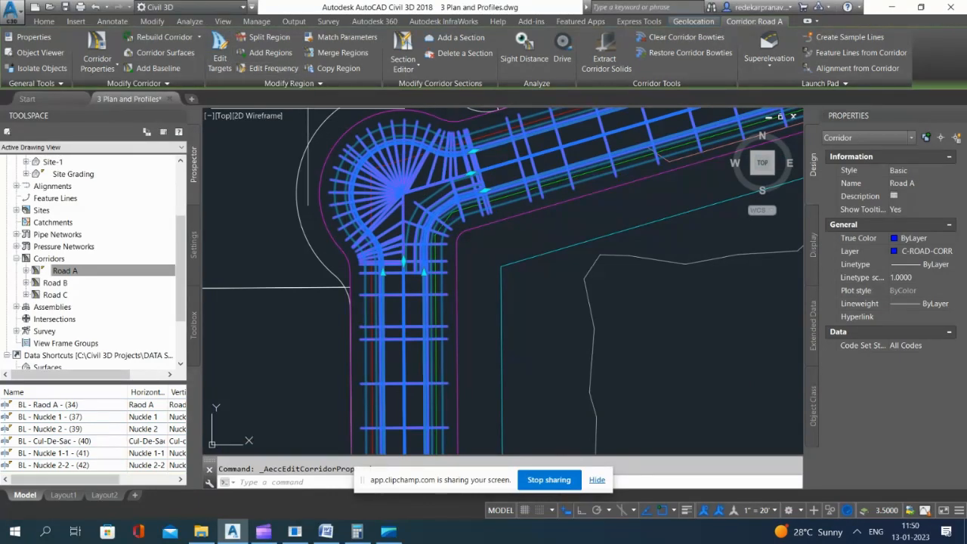
click(436, 208)
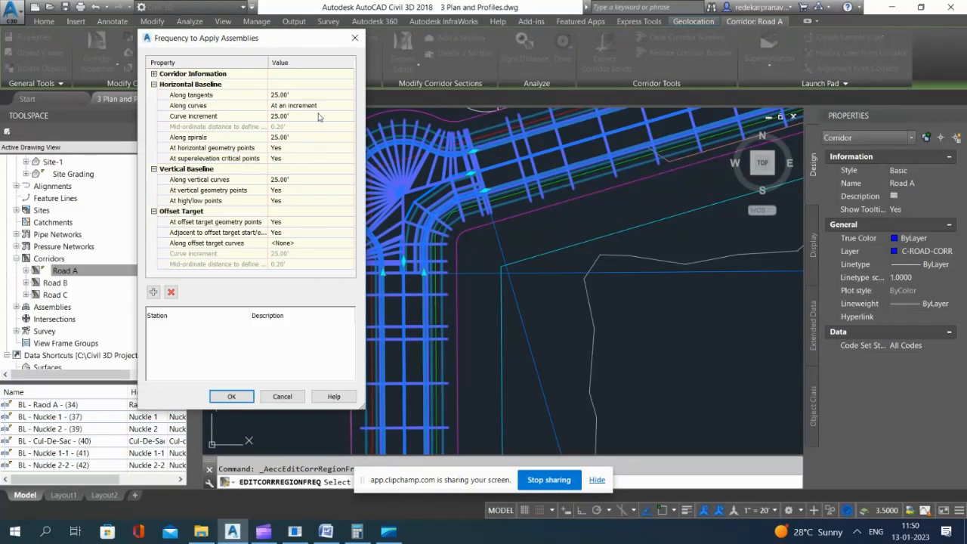
text(5)
key(Return)
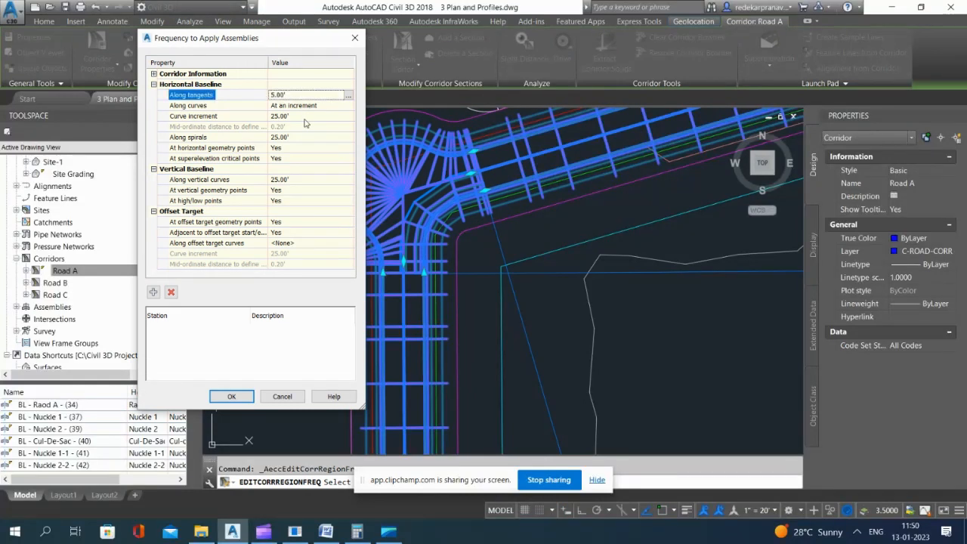
click(299, 116)
text(5)
key(Return)
click(304, 138)
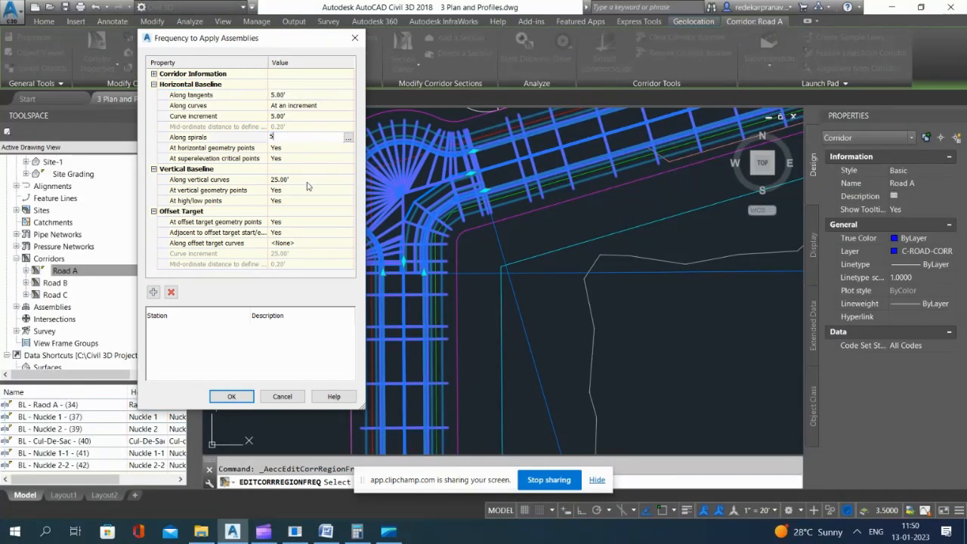
text(5)
key(Return)
click(302, 180)
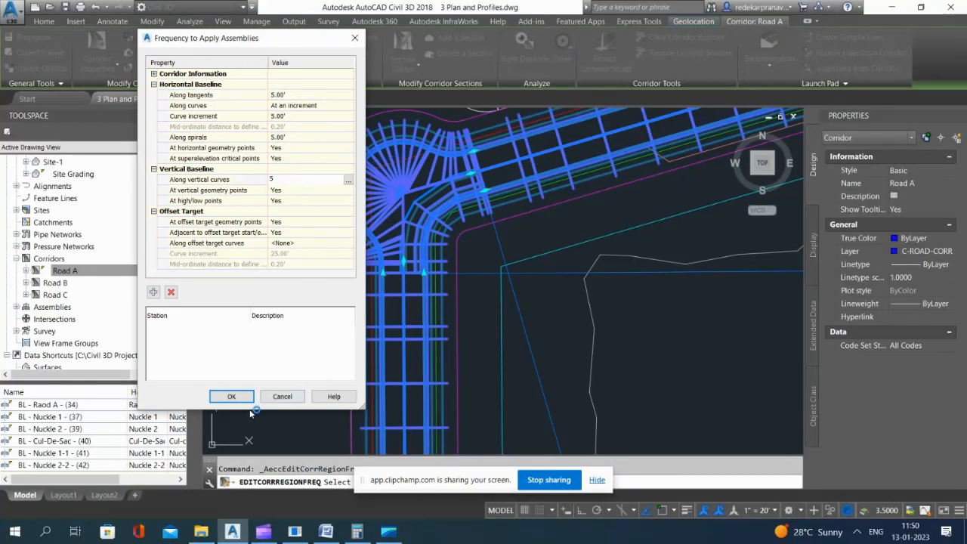
text(5)
key(Return)
click(233, 396)
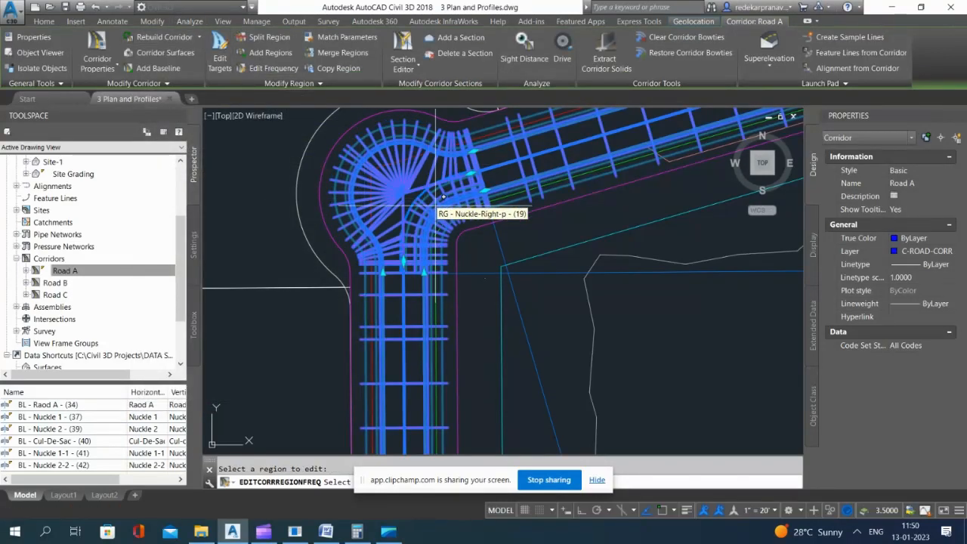
Step: Target both the right and left lane widths of the new inner knuckle region to the Raod A alignment
click(220, 54)
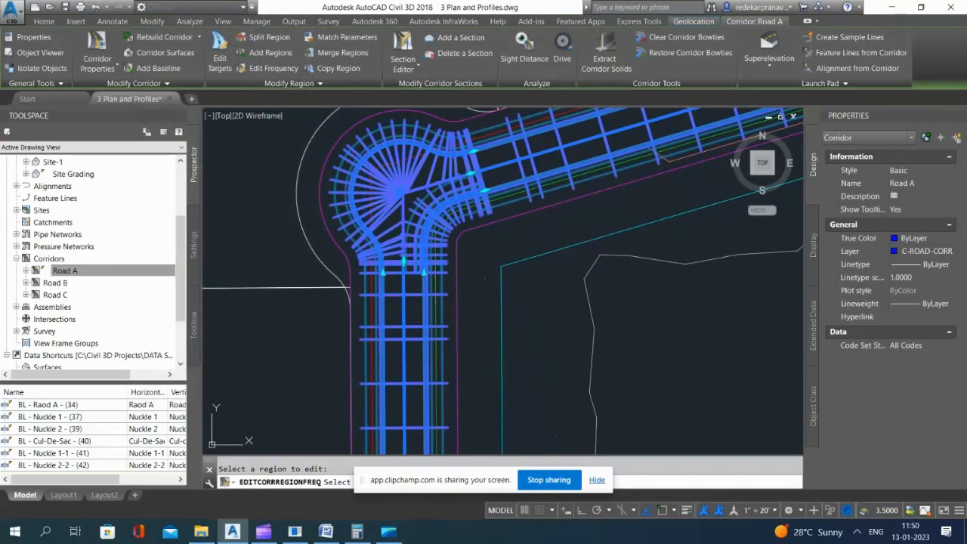
click(457, 226)
click(242, 210)
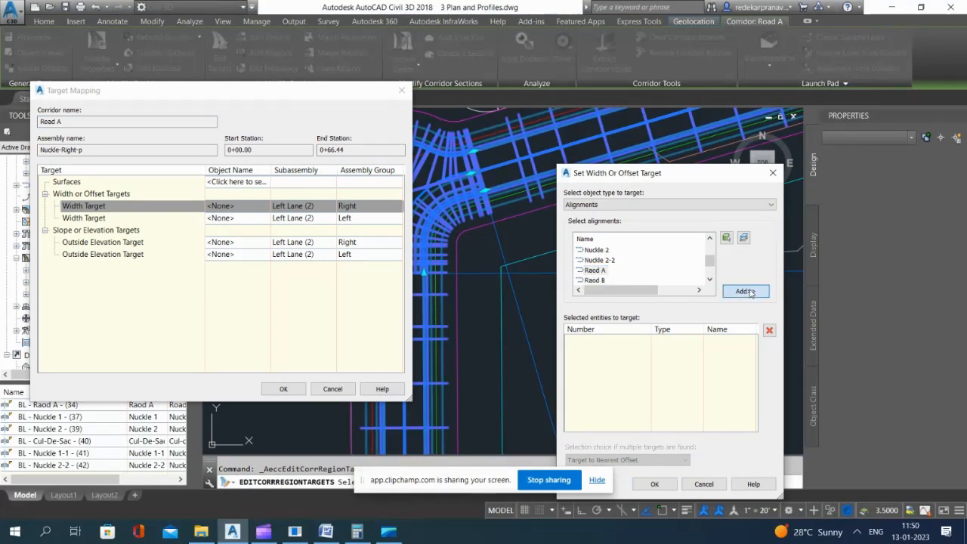
click(745, 291)
click(655, 484)
click(235, 218)
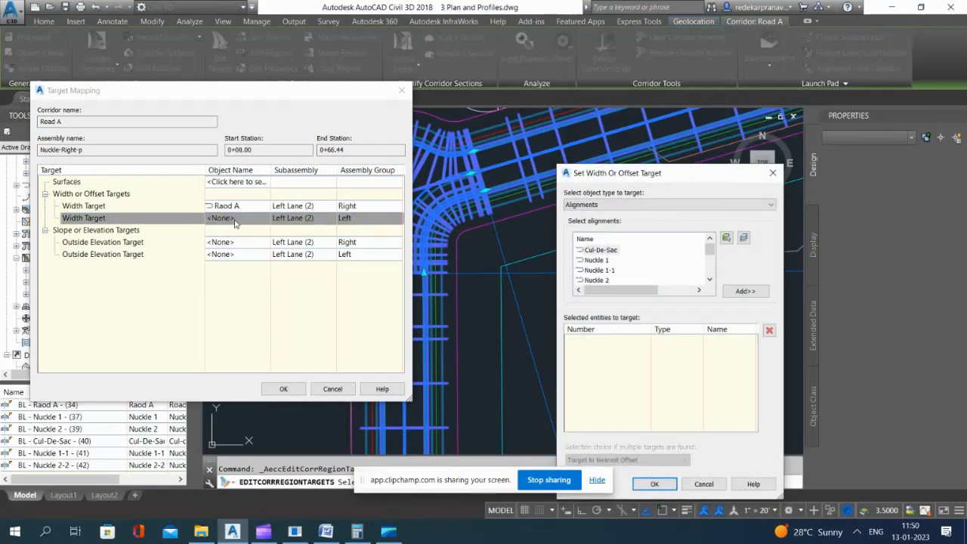
scroll(574, 262, down, 2)
click(595, 270)
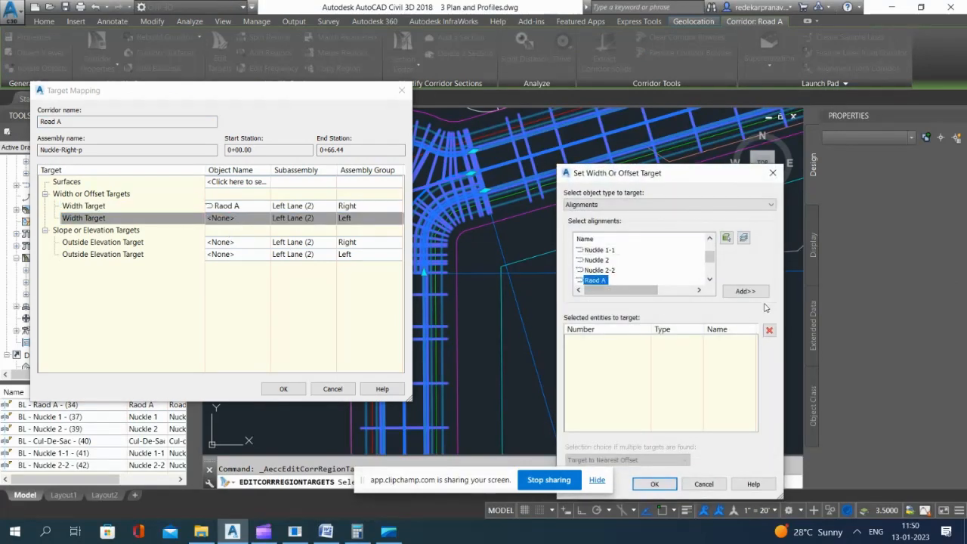
click(745, 291)
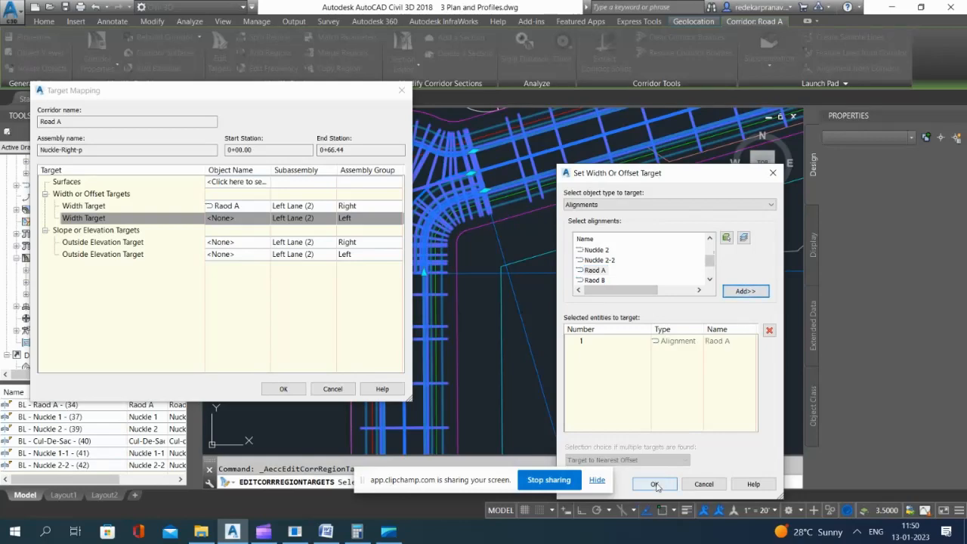
click(655, 485)
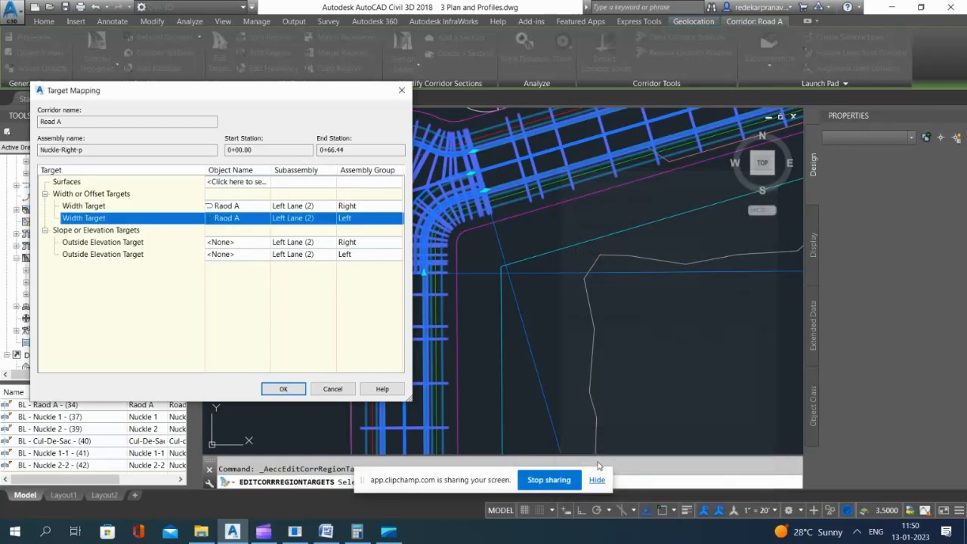
click(283, 389)
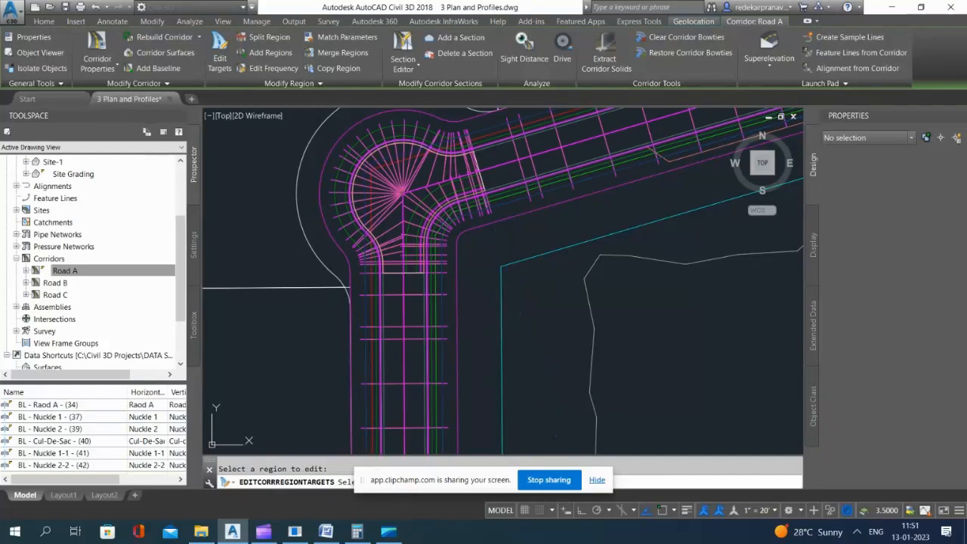
Step: Try to stretch the inner knuckle region's eastern end to the Road A region boundary, and undo the accidental Nuckle 2-2 alignment edit
scroll(454, 189, up, 5)
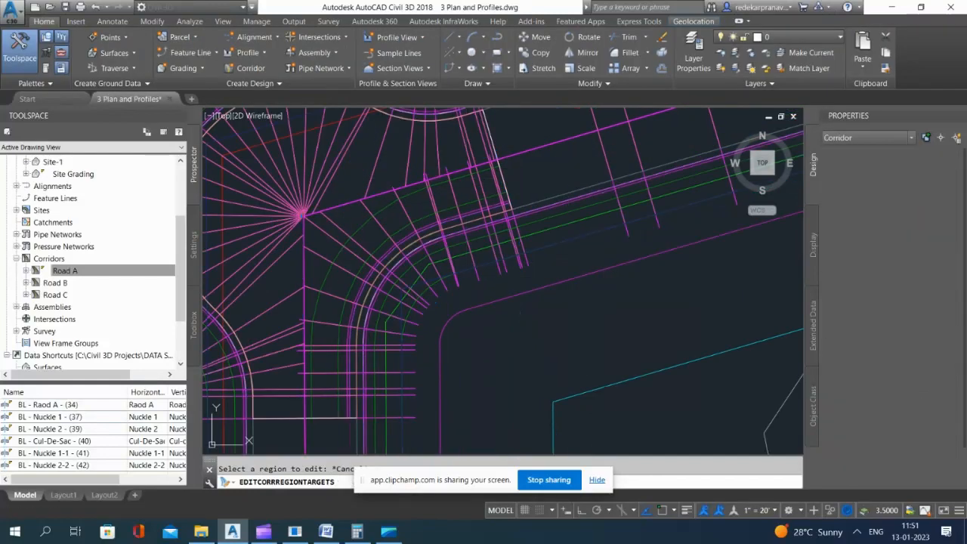
click(483, 189)
scroll(494, 188, up, 2)
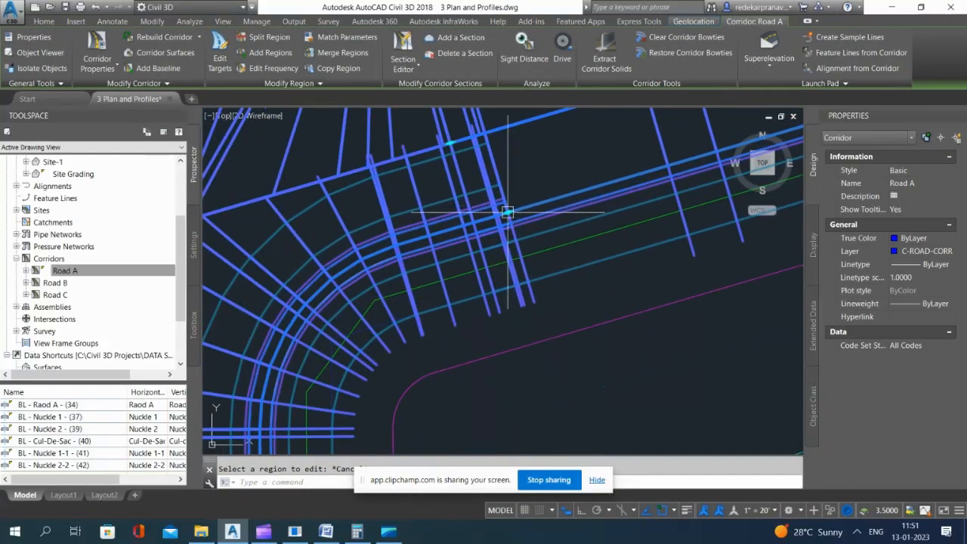
click(499, 202)
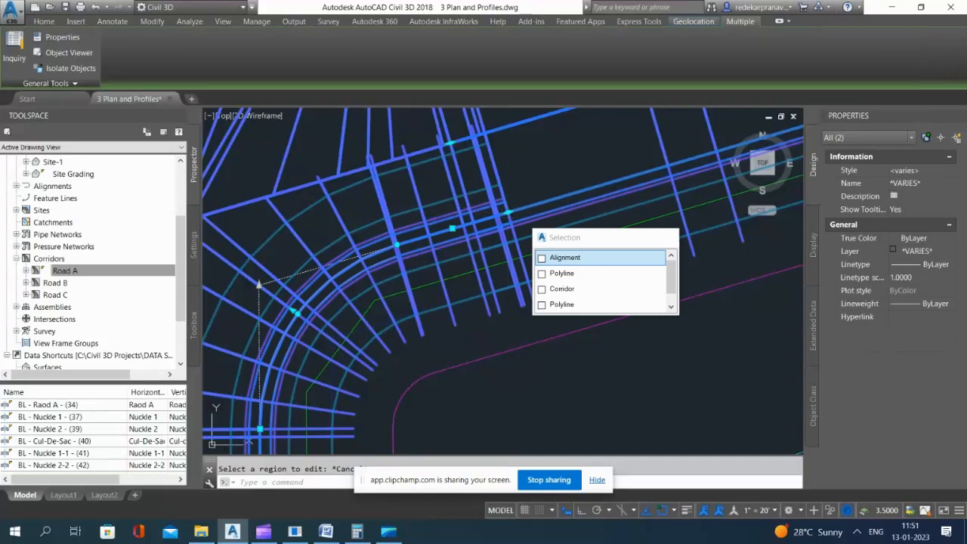
click(508, 212)
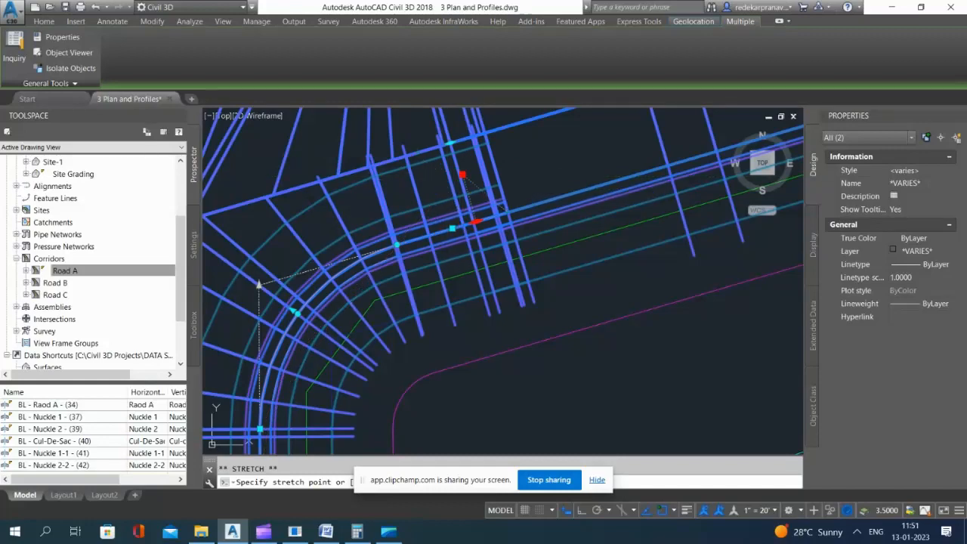
click(262, 539)
click(262, 538)
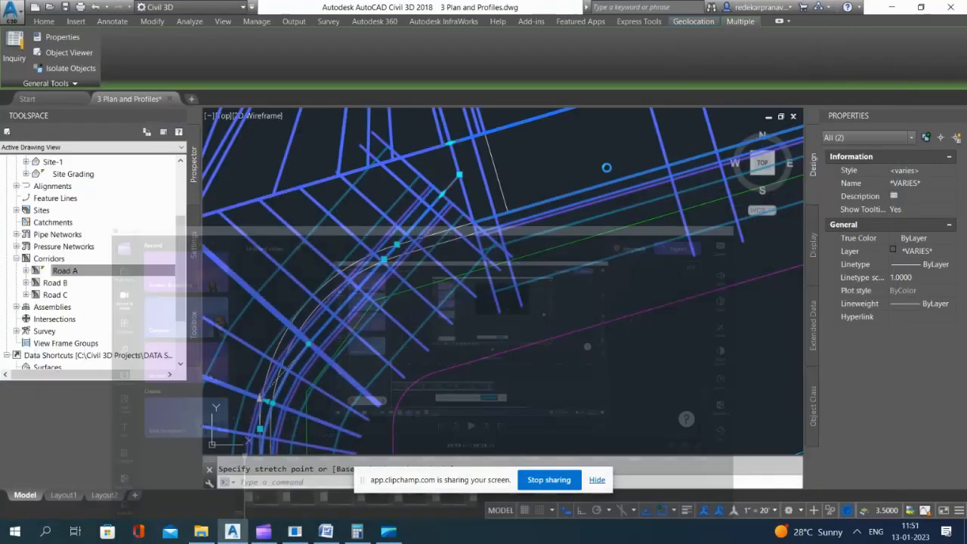
key(Escape)
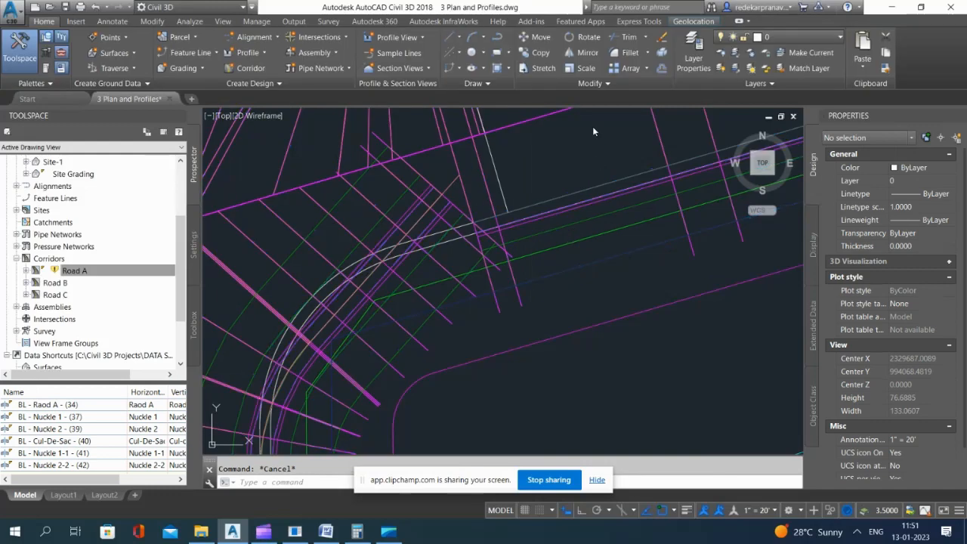
key(alt)
click(564, 134)
click(560, 168)
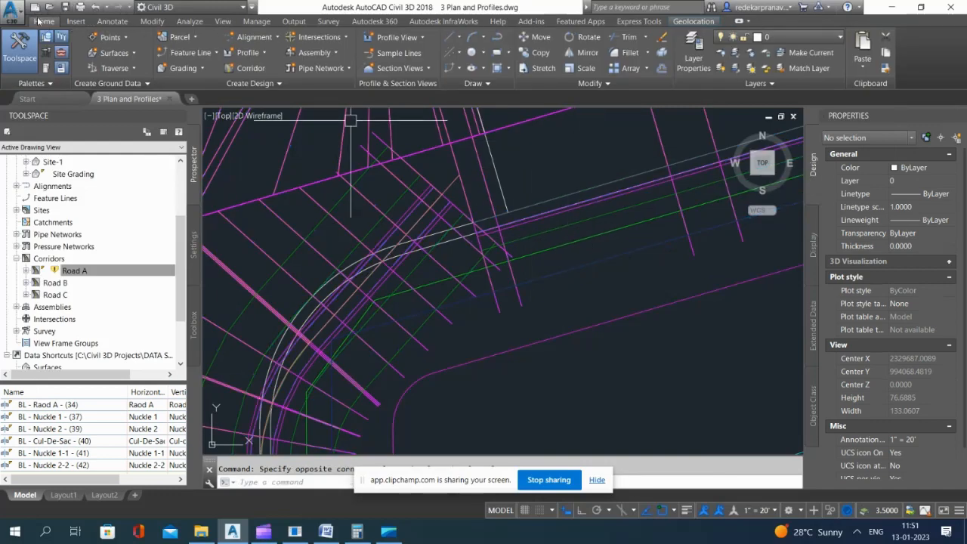
click(94, 8)
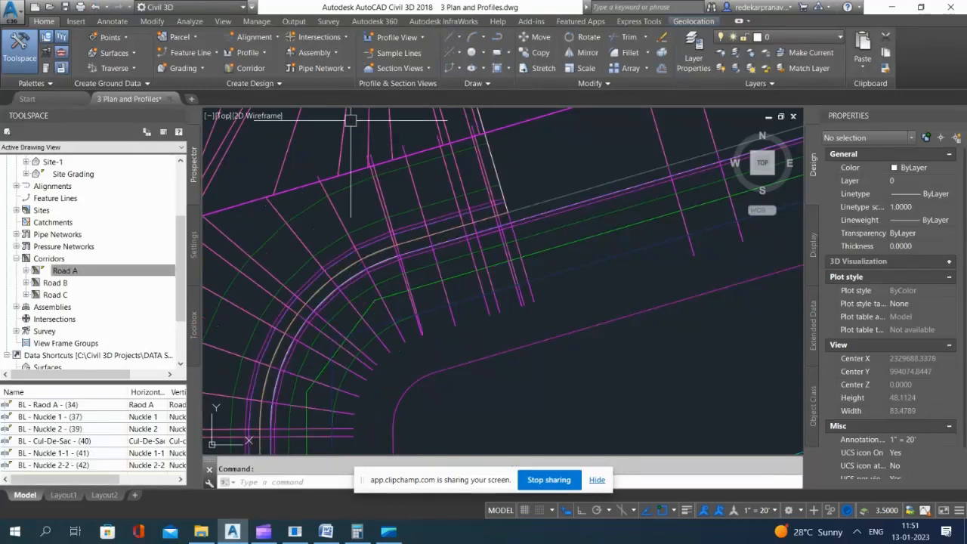
Step: Stretch the inner knuckle region's eastern and southern ends back in line with the adjoining Road A region boundaries
click(414, 185)
scroll(505, 217, up, 3)
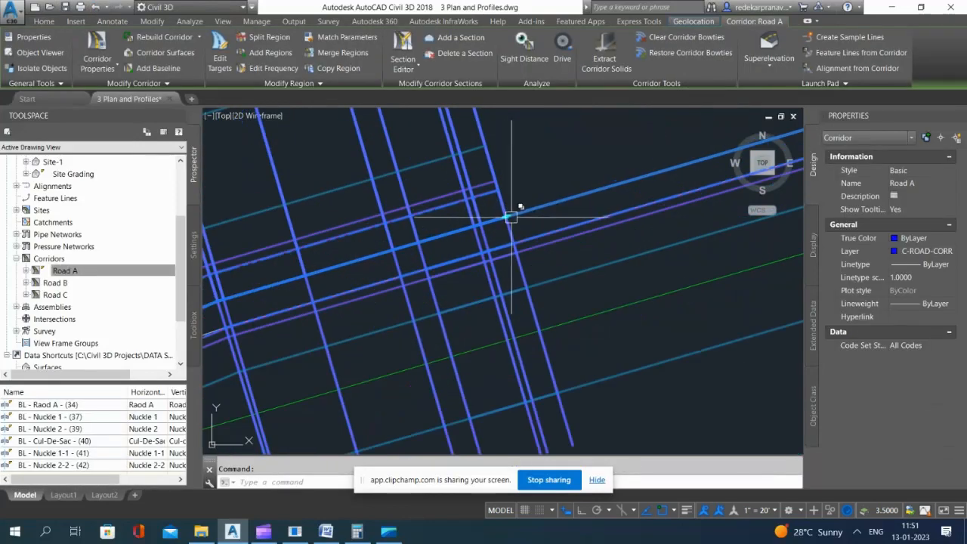
click(505, 217)
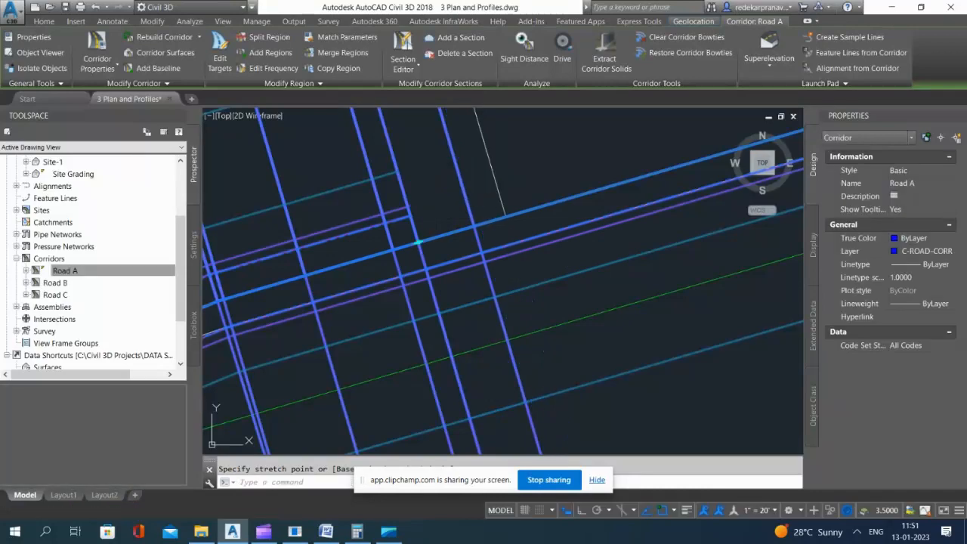
scroll(473, 224, down, 5)
scroll(473, 224, up, 5)
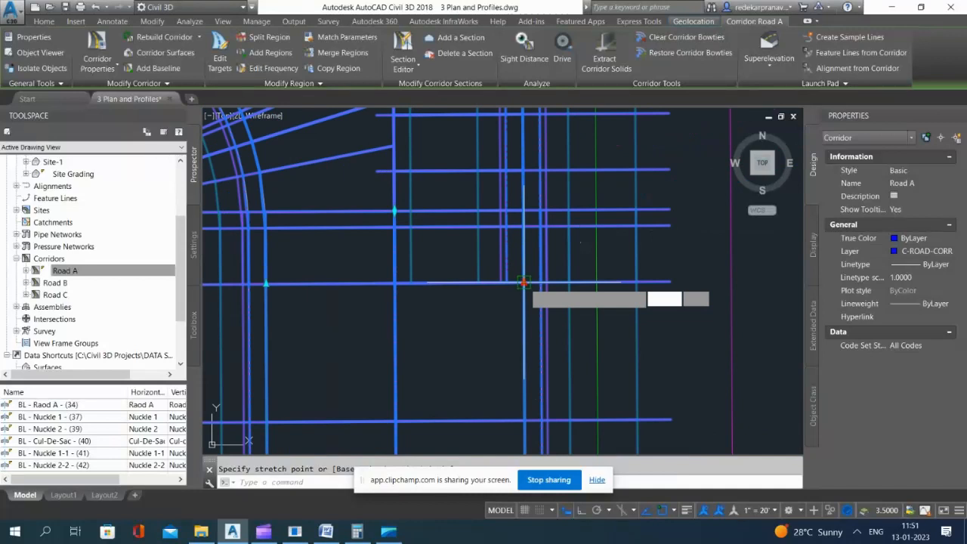
click(523, 211)
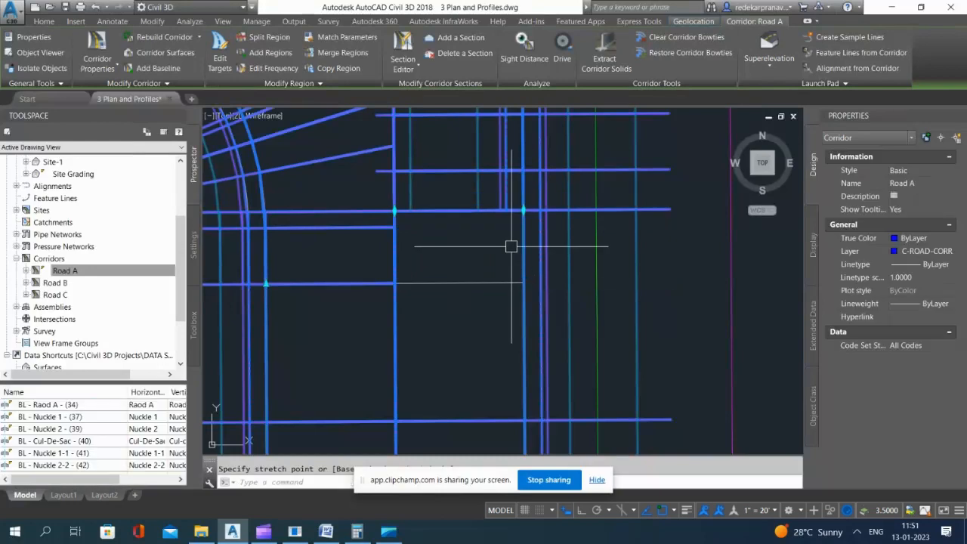
scroll(501, 277, down, 4)
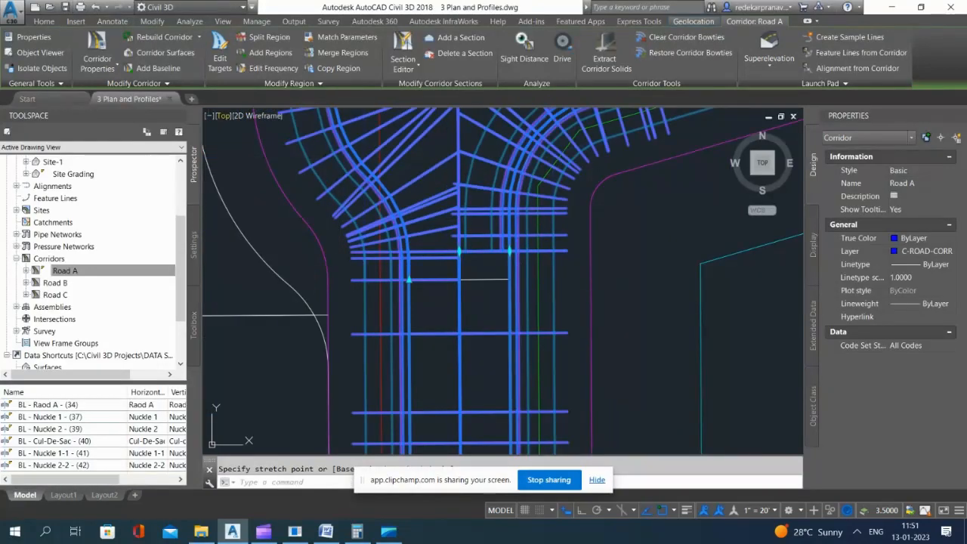
Step: Save the drawing and open the Road A corridor in the Object Viewer
key(Escape)
key(ctrl+s)
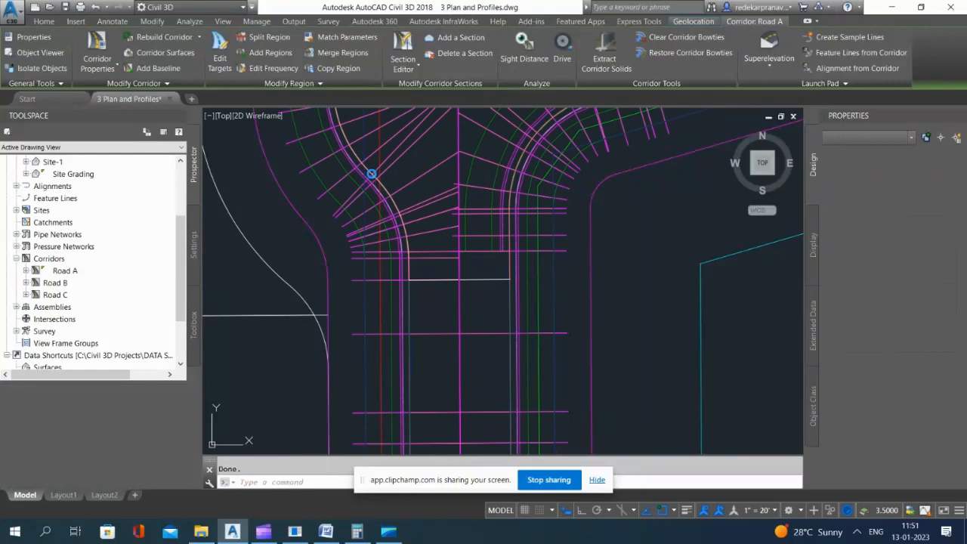
scroll(468, 270, up, 2)
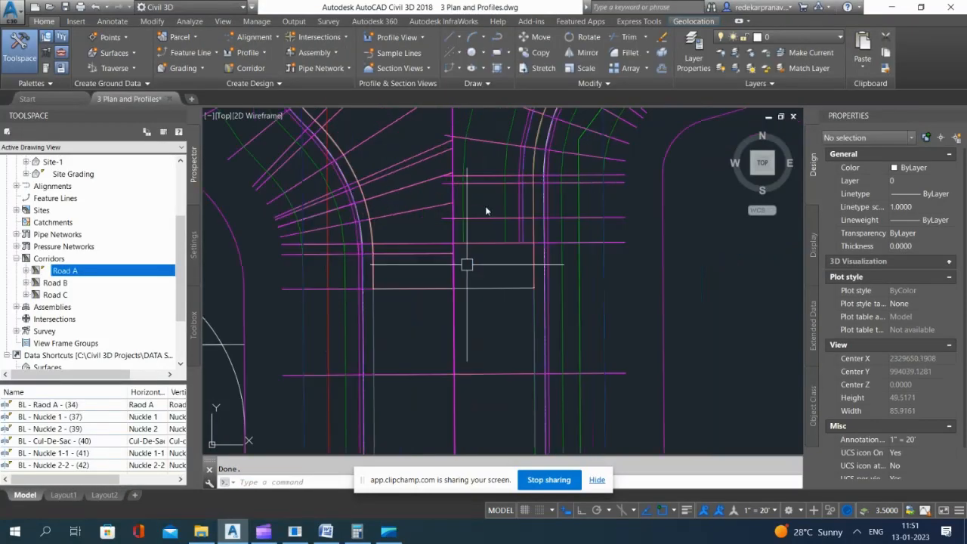
click(467, 265)
scroll(561, 219, down, 3)
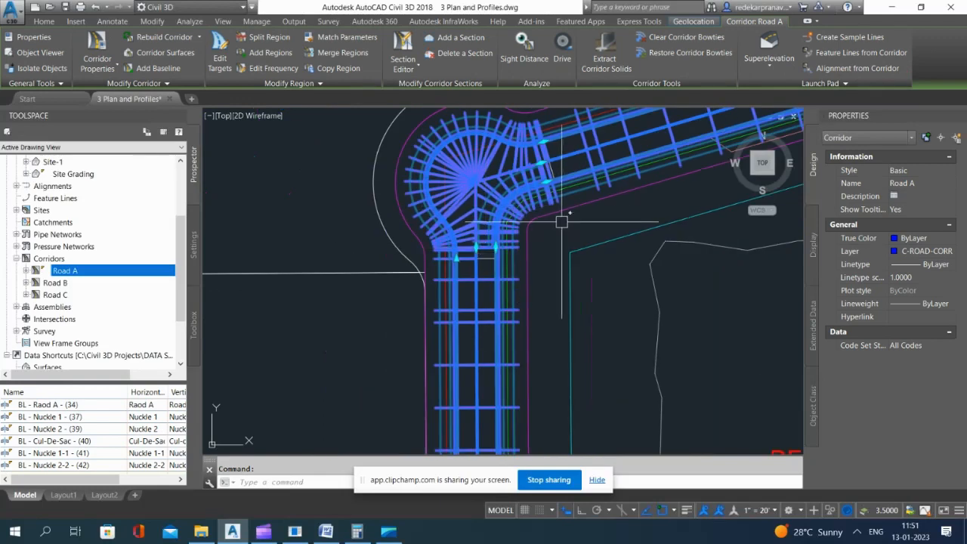
right_click(561, 222)
click(616, 459)
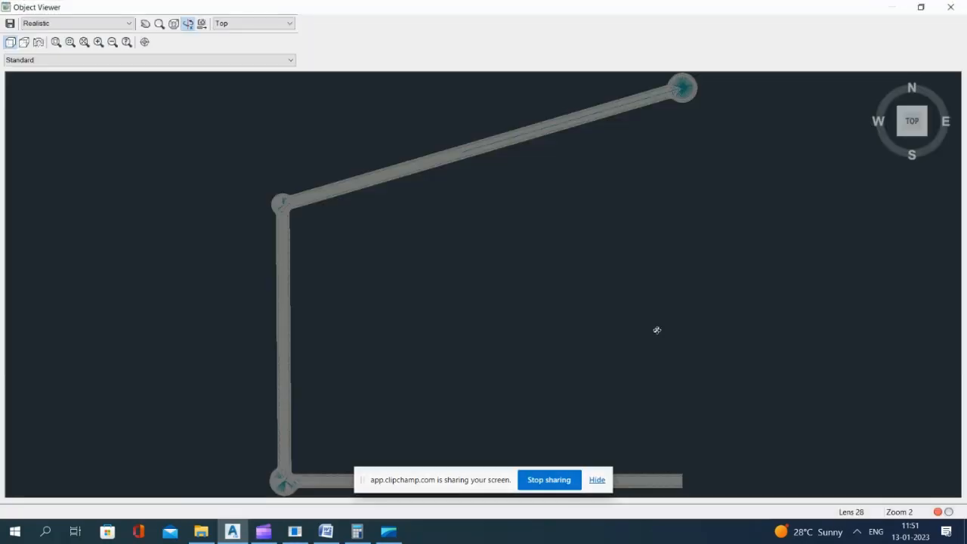
Step: View the corridor model isometrically from its south-west side and centre the second knuckle
click(900, 140)
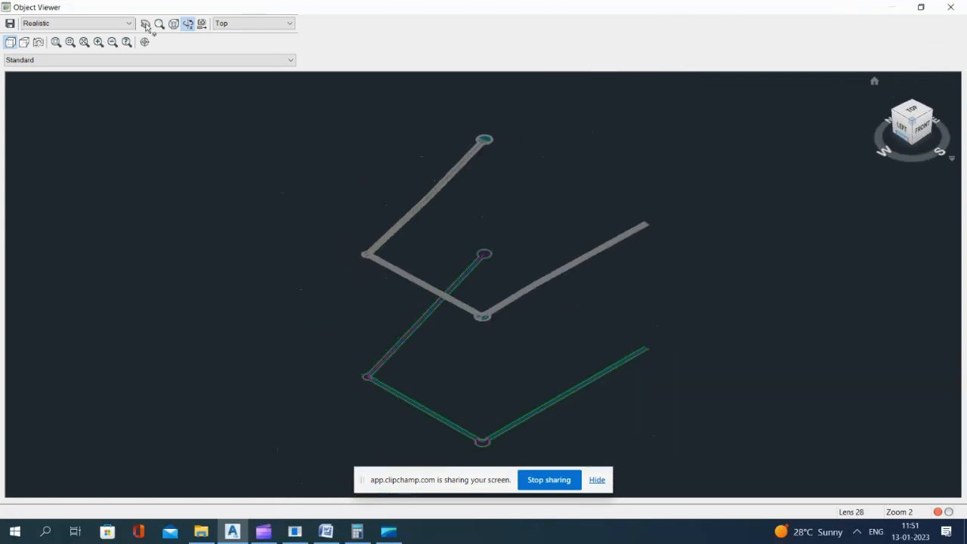
drag(324, 225, 362, 252)
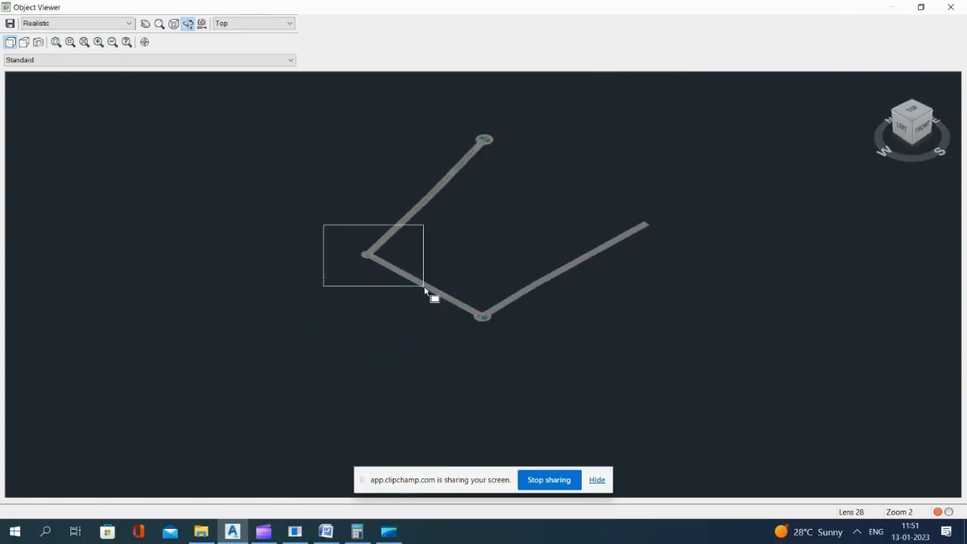
drag(424, 289, 428, 288)
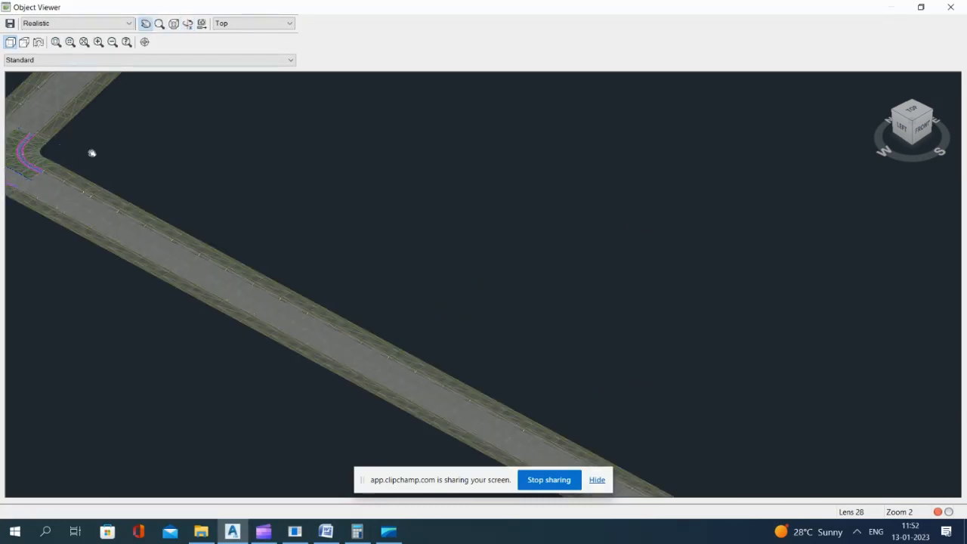
drag(48, 147, 276, 198)
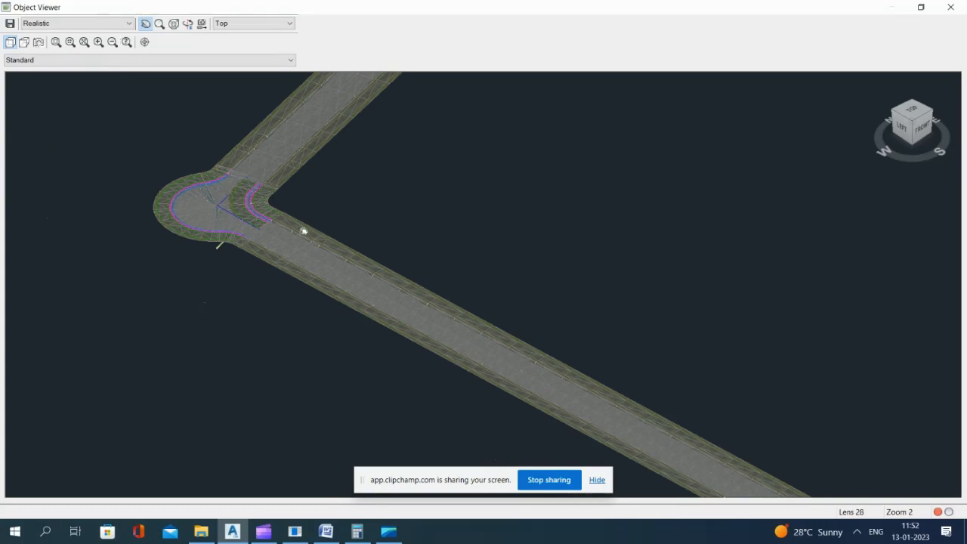
drag(198, 151, 452, 301)
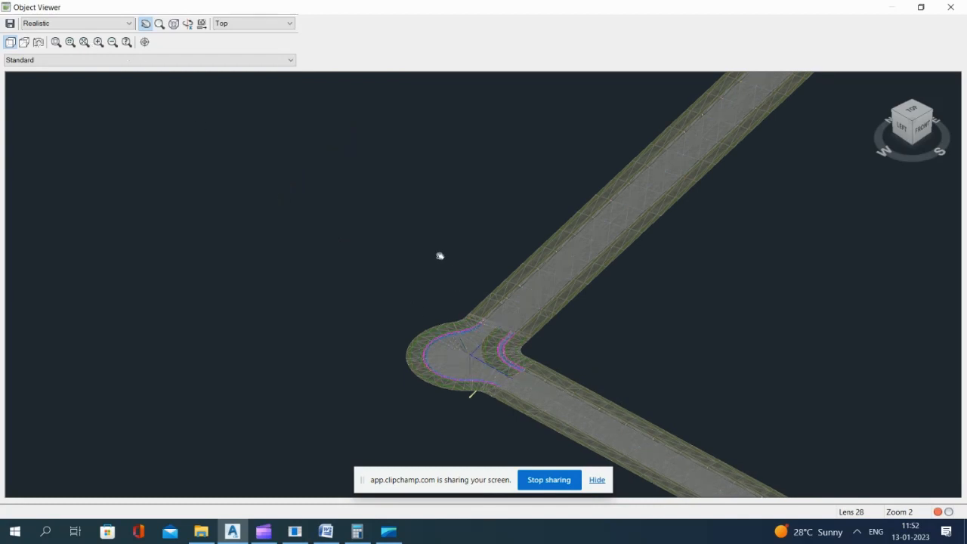
drag(382, 243, 352, 147)
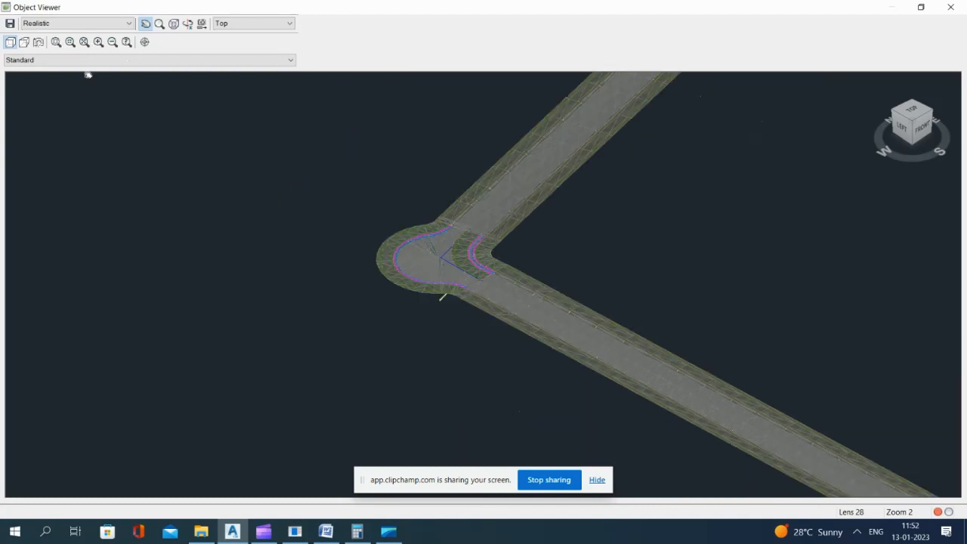
Step: Examine the second knuckle's inner curb, sidewalk and pavement up close where they meet the Road A lanes, and close the viewer
click(160, 24)
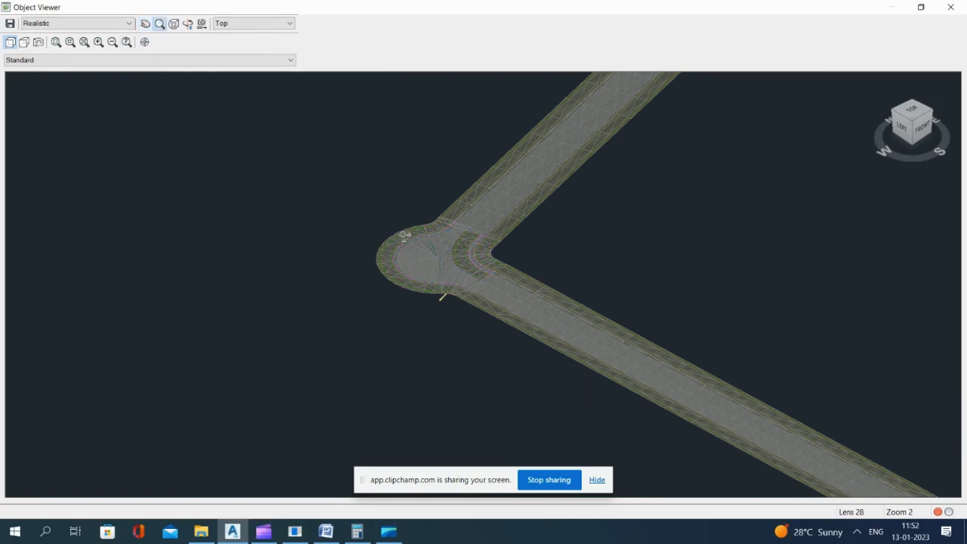
drag(422, 161, 436, 113)
drag(484, 182, 489, 157)
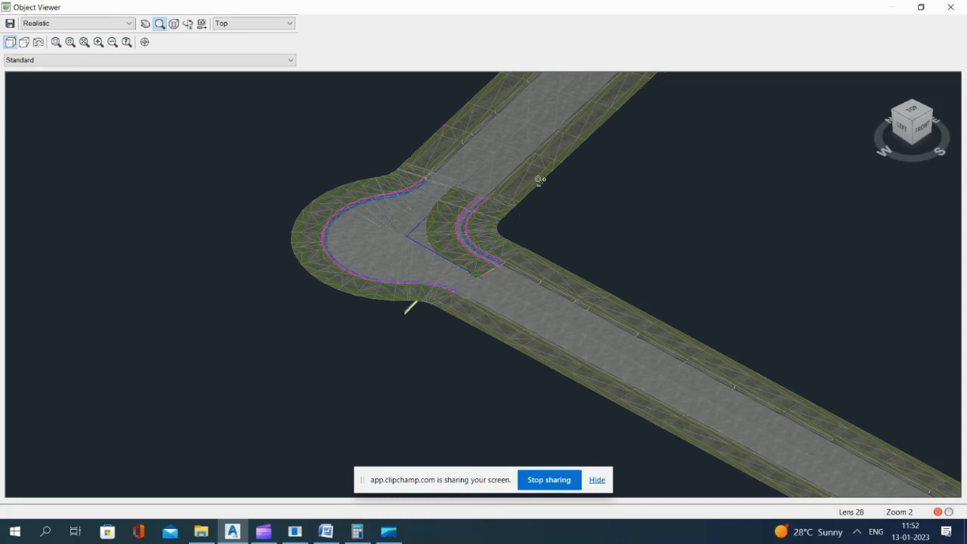
scroll(547, 157, up, 2)
drag(545, 225, 559, 191)
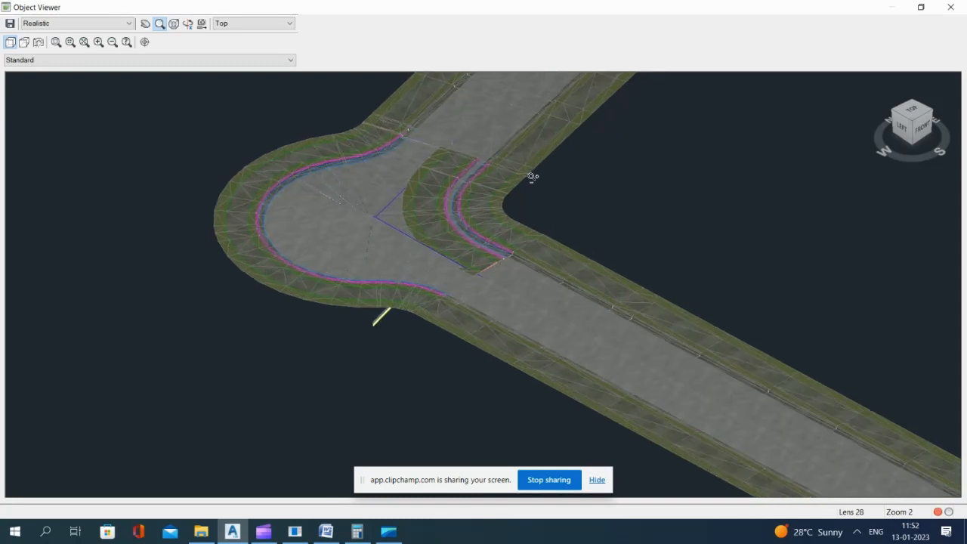
drag(555, 271, 522, 244)
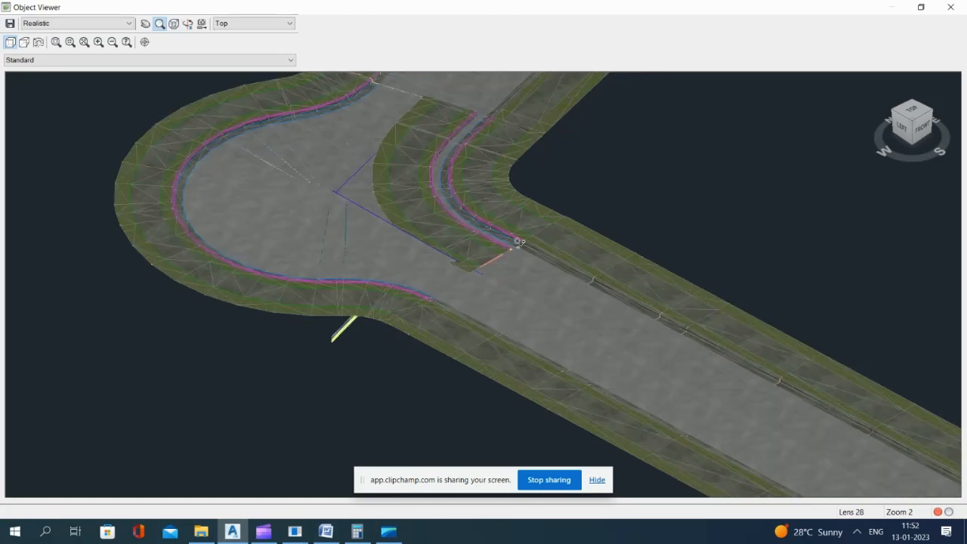
scroll(519, 241, up, 1)
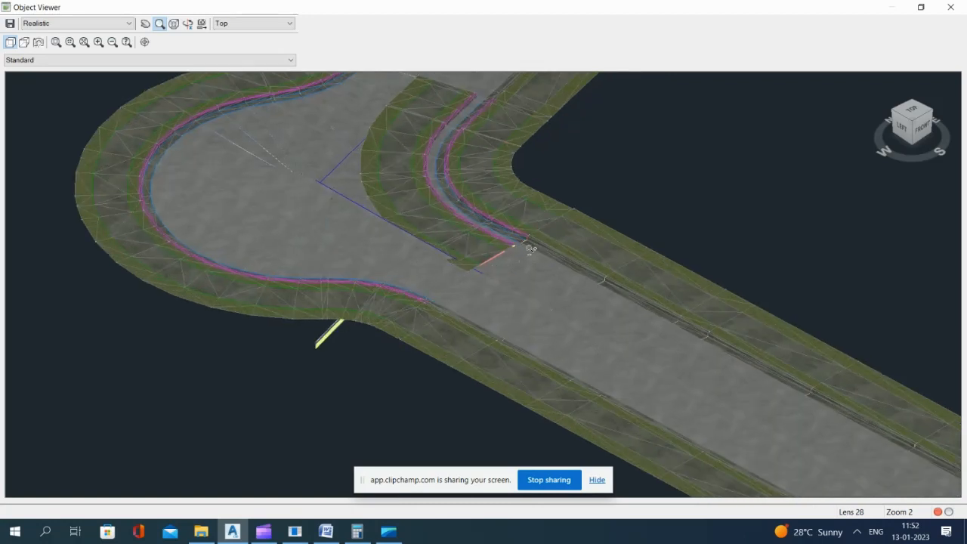
scroll(555, 255, up, 2)
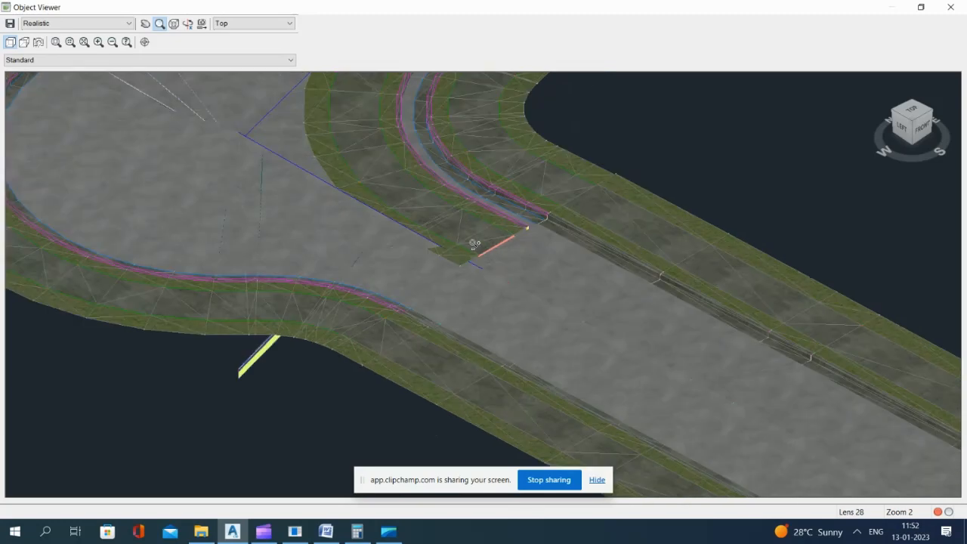
drag(454, 262, 428, 192)
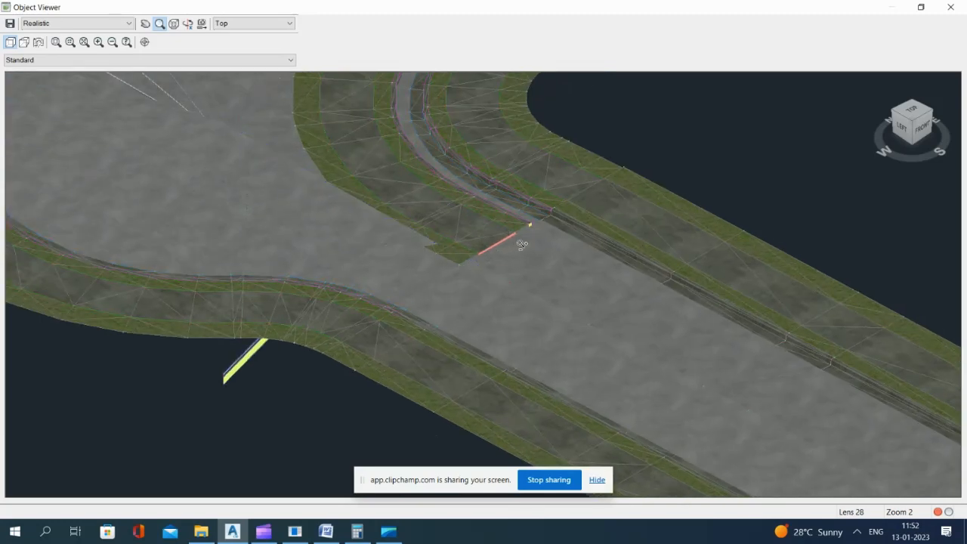
scroll(538, 238, up, 2)
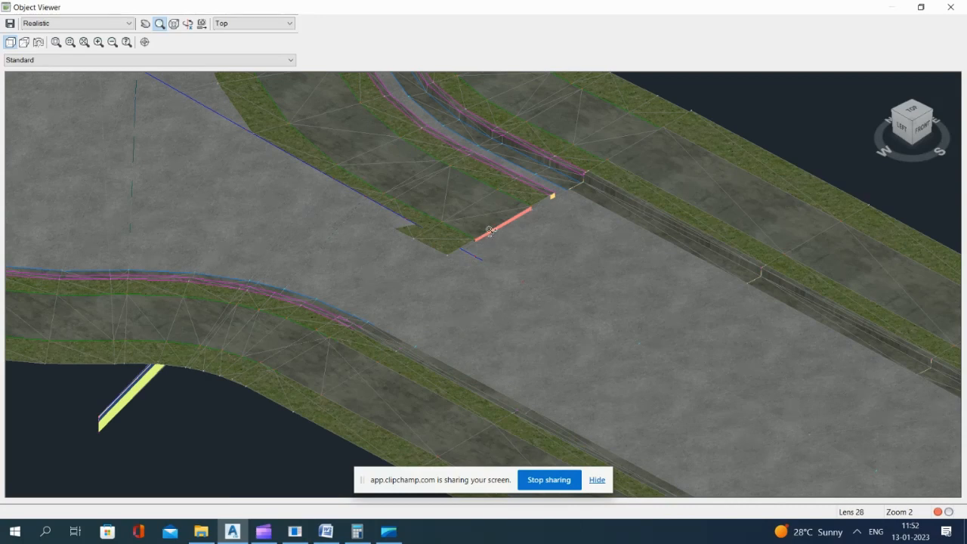
scroll(489, 221, down, 6)
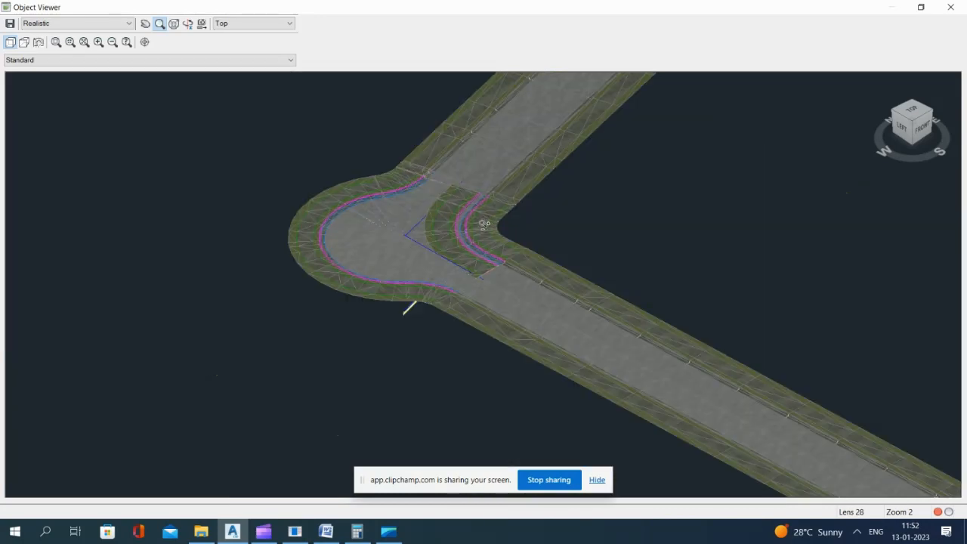
key(Escape)
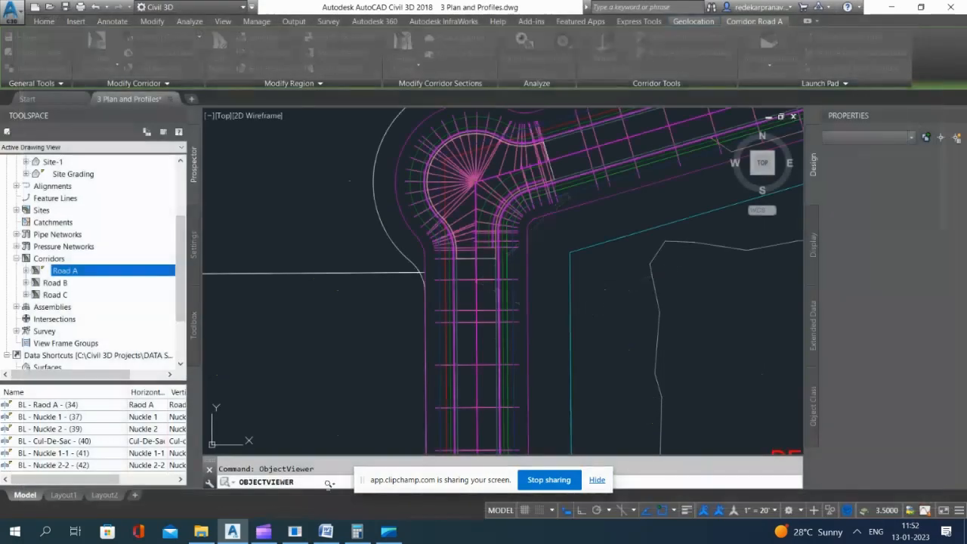
scroll(489, 194, up, 3)
click(489, 195)
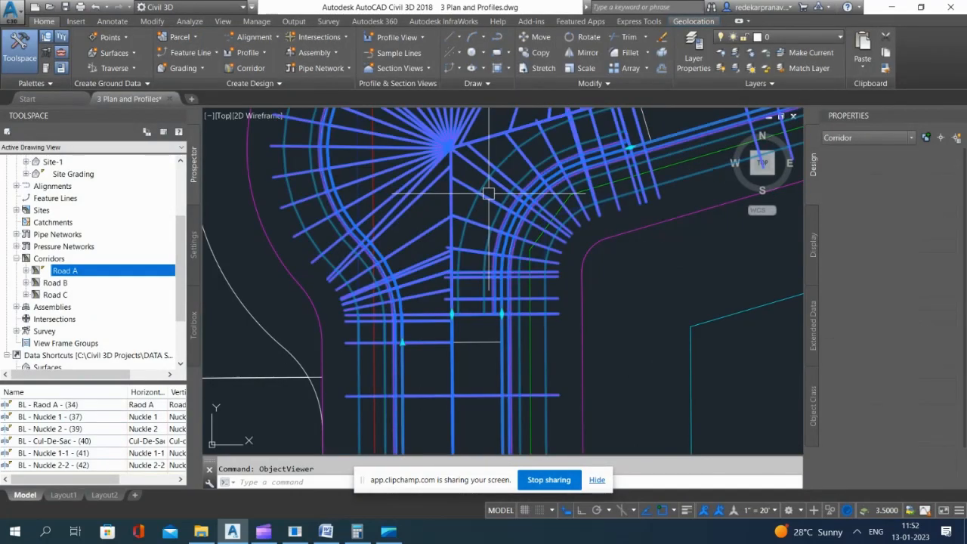
scroll(491, 227, down, 2)
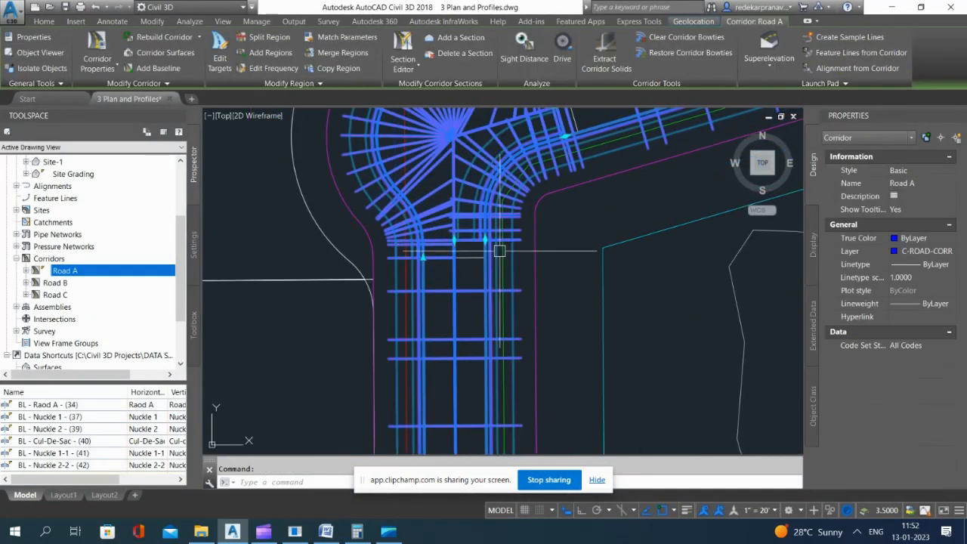
key(Escape)
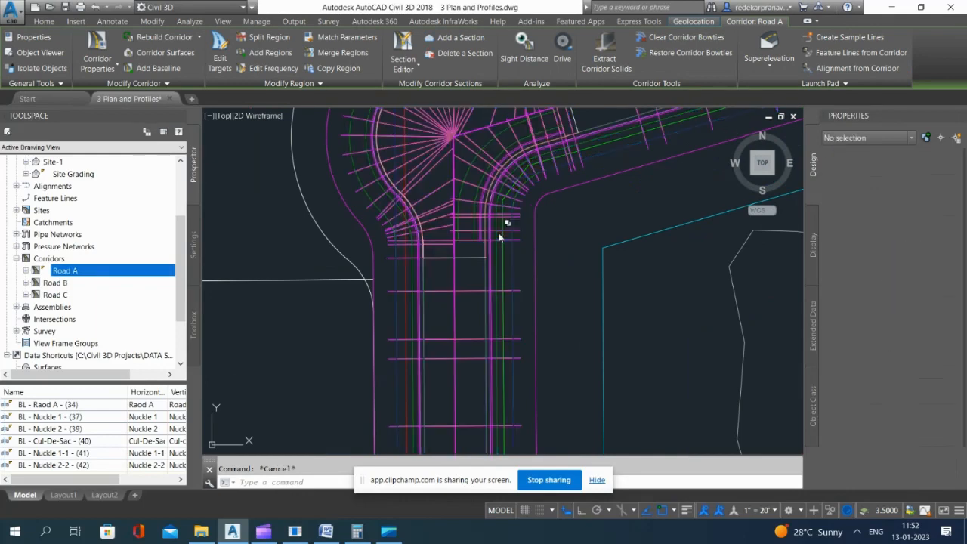
click(498, 226)
key(Escape)
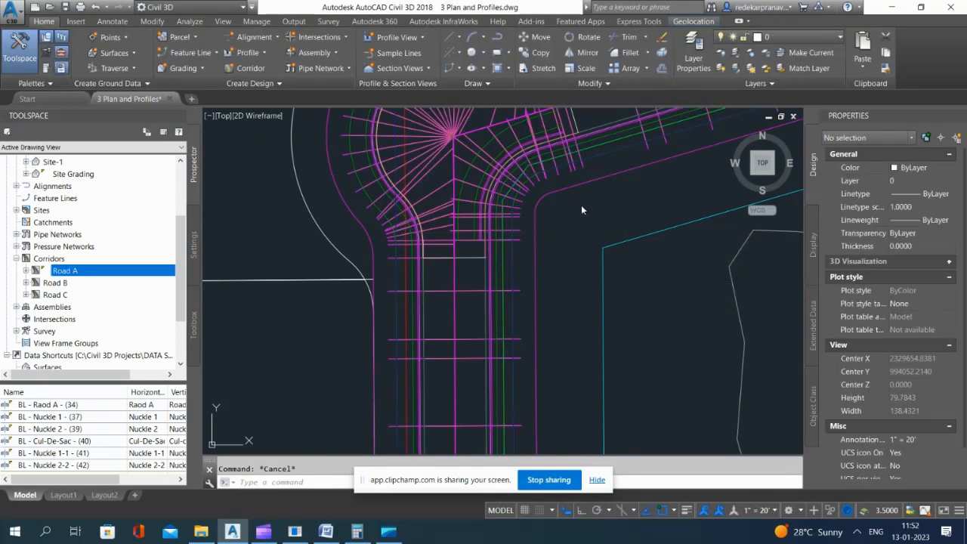
click(505, 205)
key(Escape)
click(432, 169)
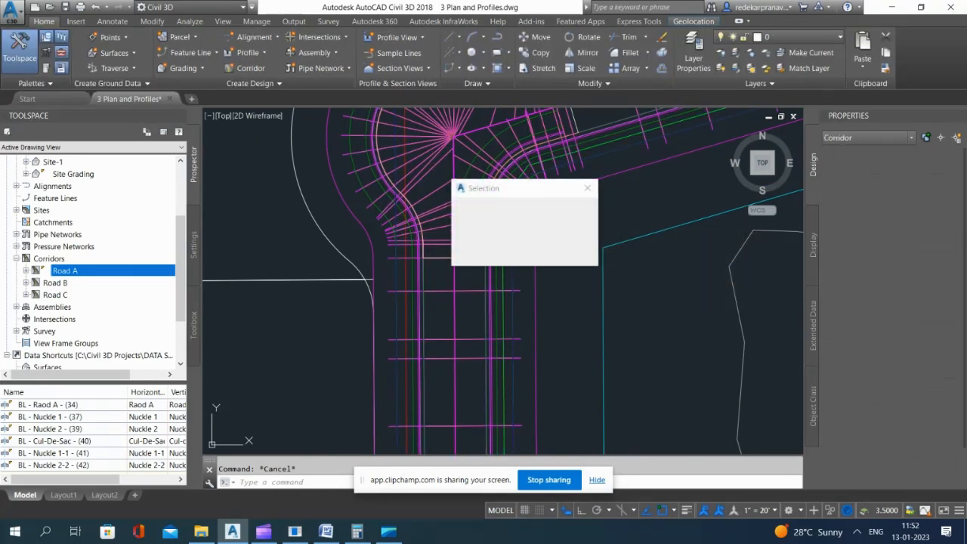
scroll(428, 181, down, 6)
key(Escape)
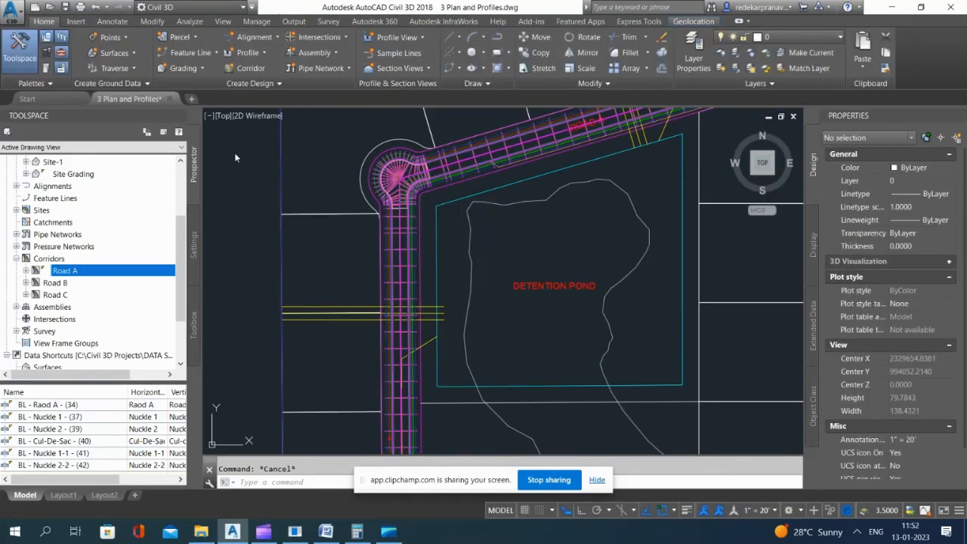
Step: Examine the Left Lane (2) subassembly and its attachment to the curb in the short-lane knuckle assembly
click(235, 152)
click(225, 197)
scroll(408, 213, down, 12)
scroll(476, 249, up, 10)
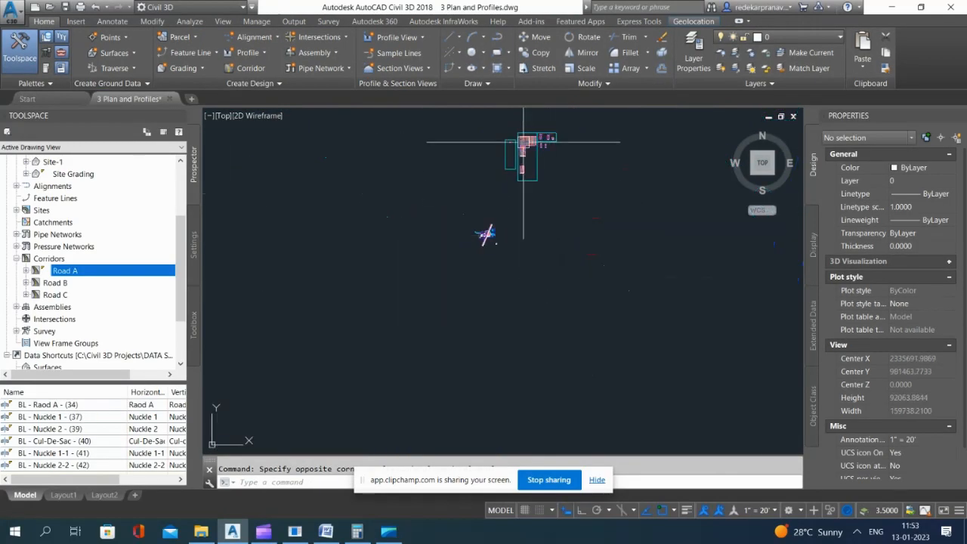
scroll(441, 226, up, 15)
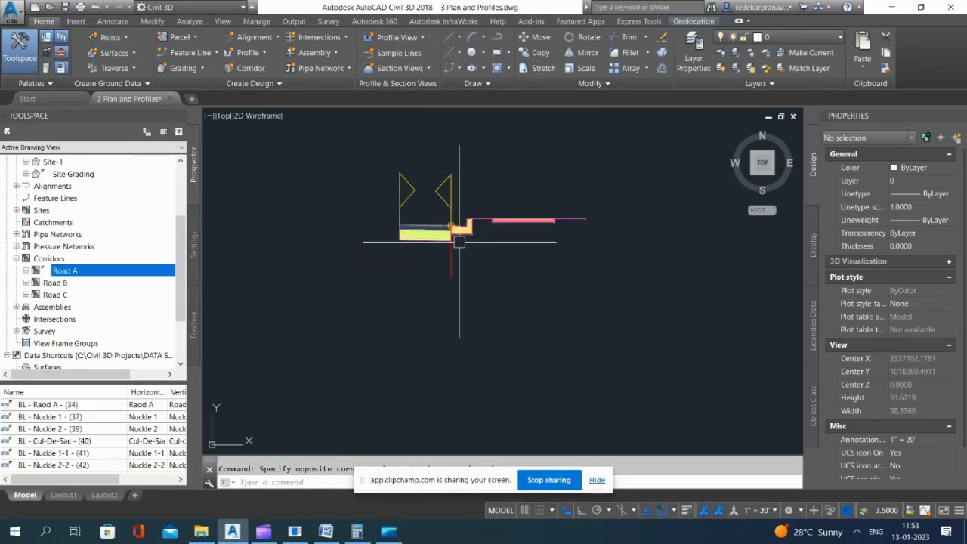
scroll(455, 239, up, 3)
click(416, 232)
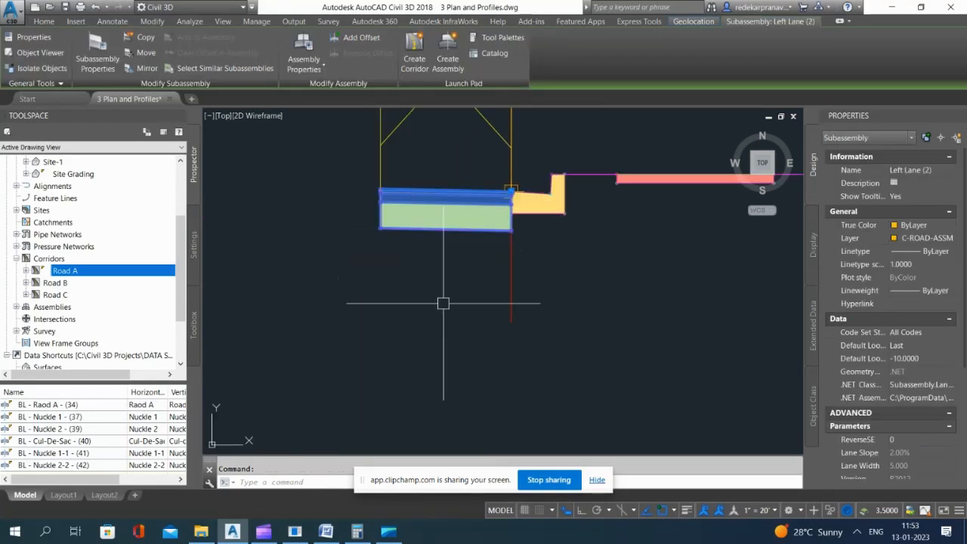
key(Delete)
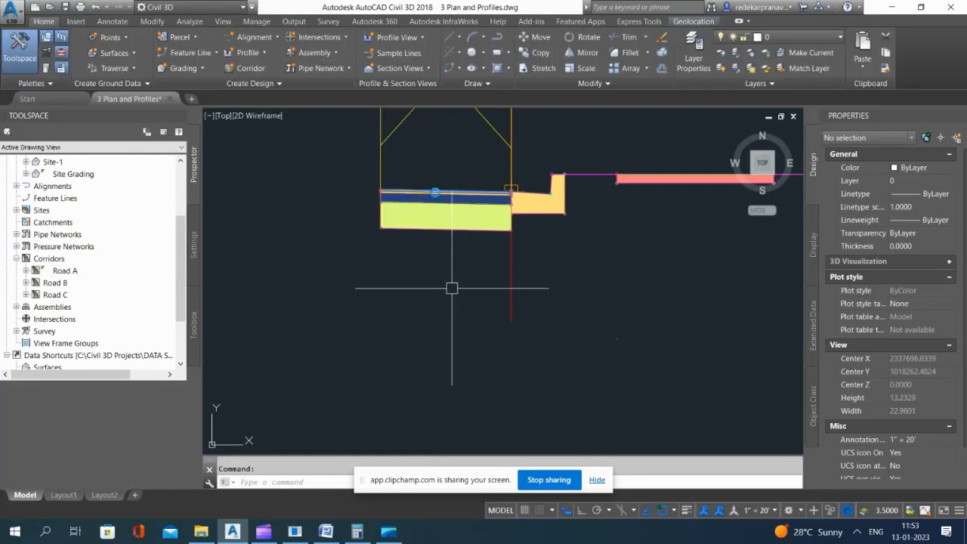
scroll(434, 194, up, 5)
scroll(433, 195, down, 5)
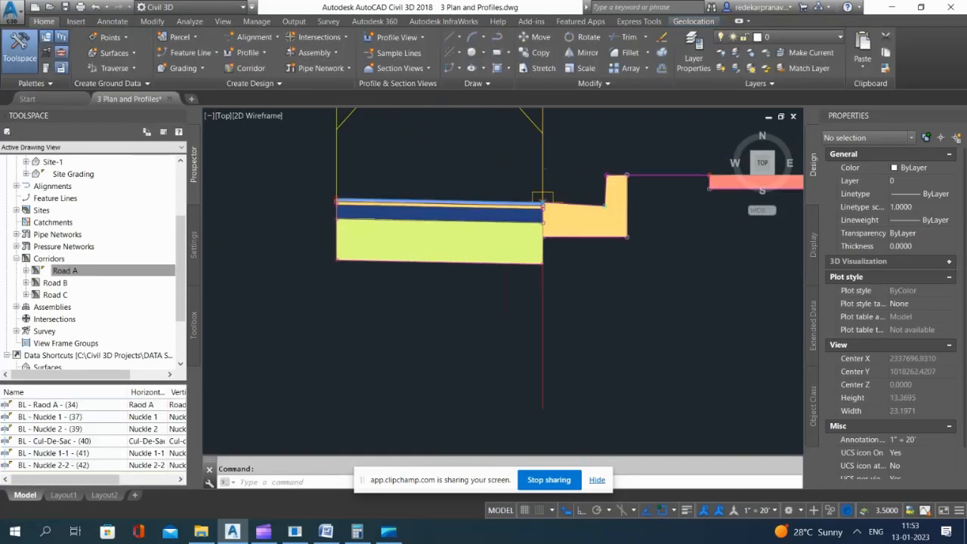
scroll(356, 204, up, 6)
click(356, 204)
scroll(356, 204, down, 6)
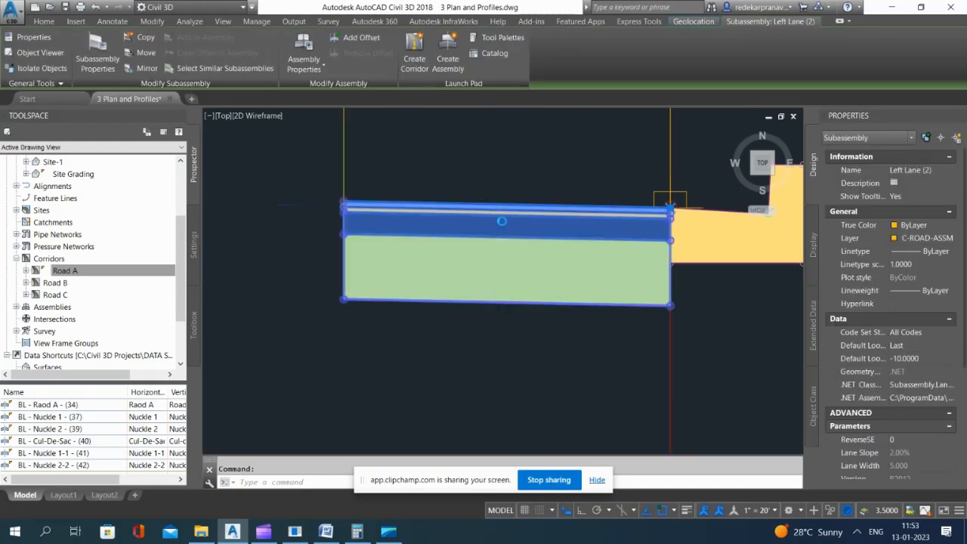
scroll(474, 192, down, 7)
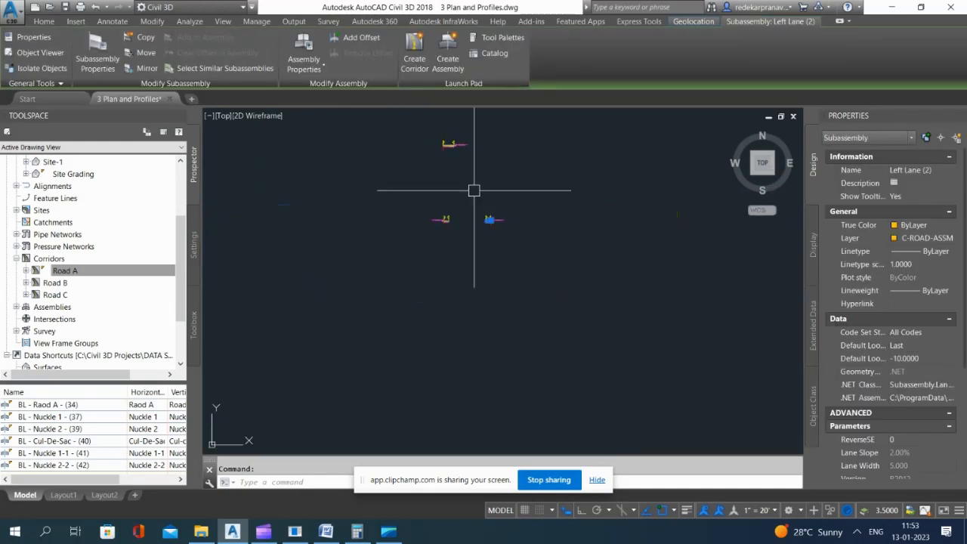
Step: Inspect the lane and curb layout of the wider-lane assembly above the two short-lane assemblies
key(Escape)
click(494, 167)
click(452, 186)
scroll(451, 141, up, 4)
scroll(452, 141, up, 3)
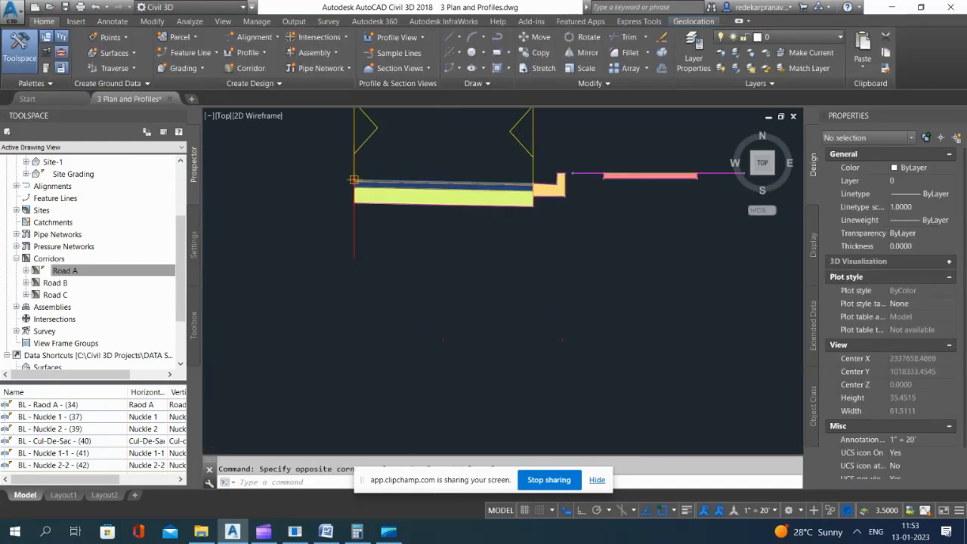
scroll(504, 280, down, 8)
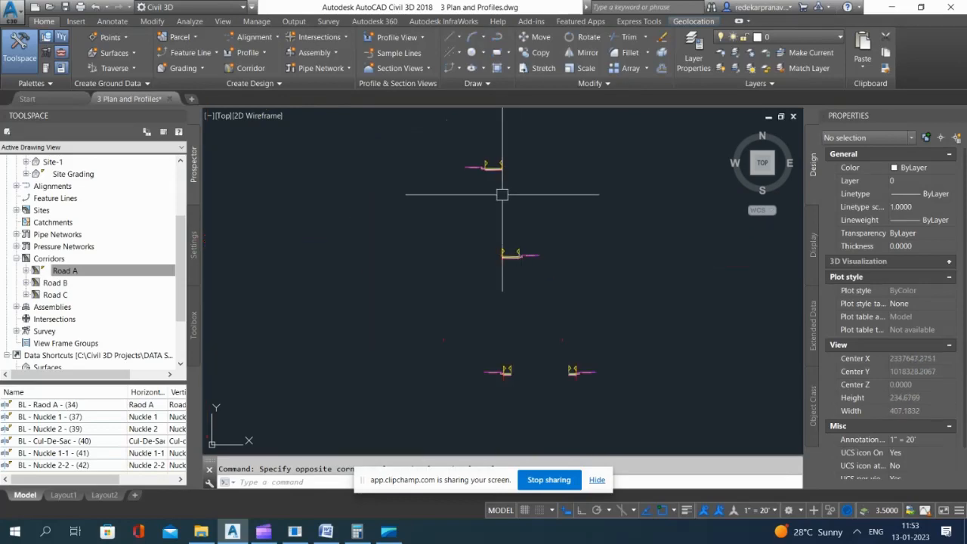
scroll(516, 302, down, 10)
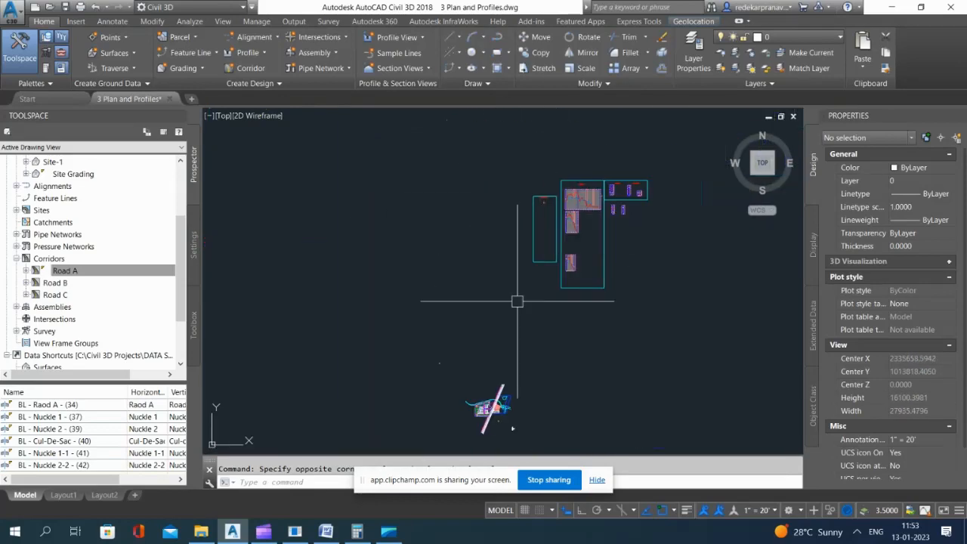
Step: Shorten the Road B corridor's north end to just south of the curb returns at its junction with Road A
scroll(512, 428, up, 15)
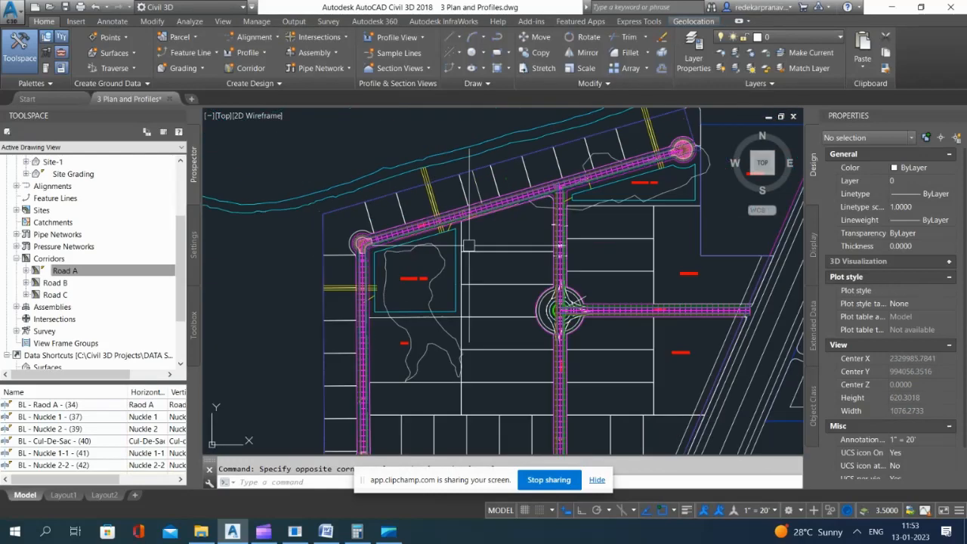
scroll(594, 213, up, 10)
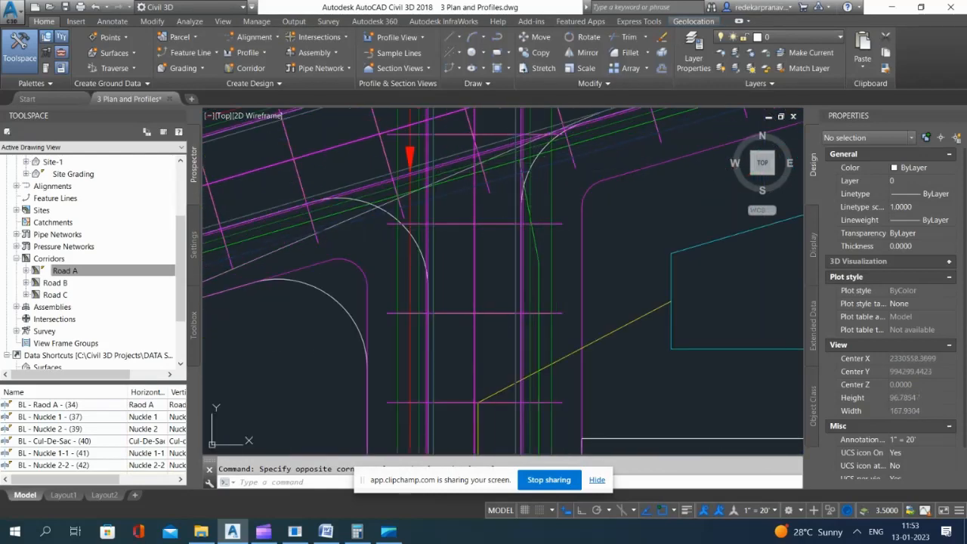
click(520, 228)
scroll(500, 246, down, 2)
click(484, 158)
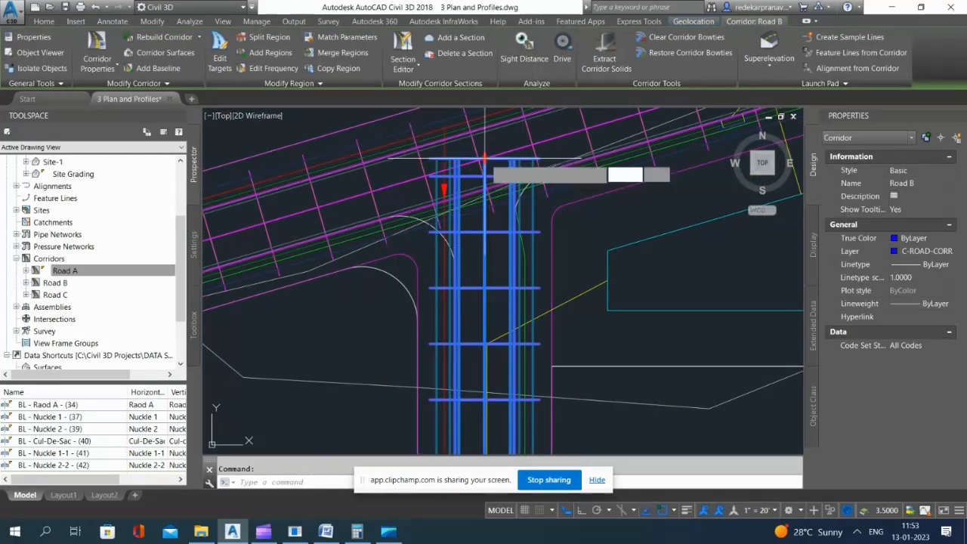
click(508, 269)
Step: Pull the Road B corridor's south end back north of the curb returns at the lower Road A junction and clear the selection
scroll(493, 165, down, 2)
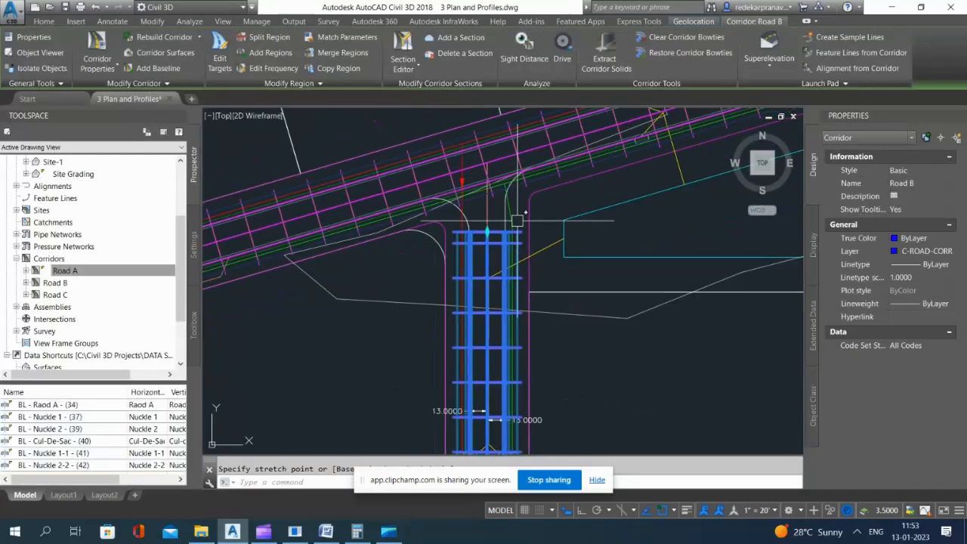
scroll(516, 220, down, 4)
scroll(510, 261, up, 5)
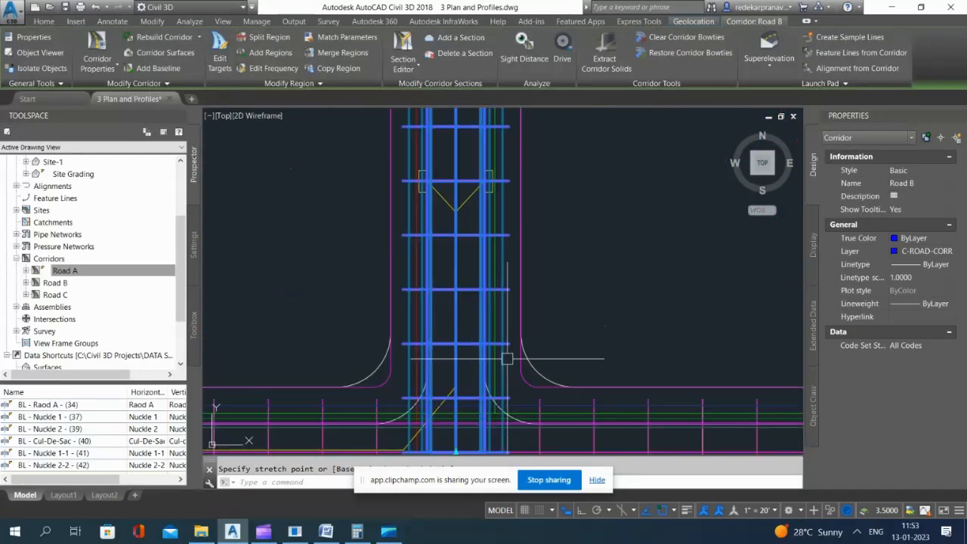
scroll(470, 292, down, 3)
click(474, 339)
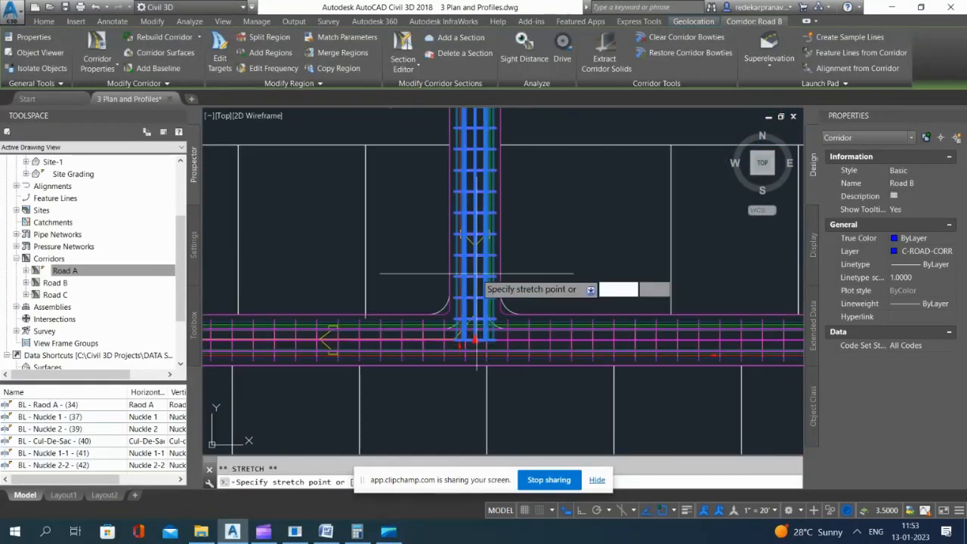
key(Escape)
key(Escape)
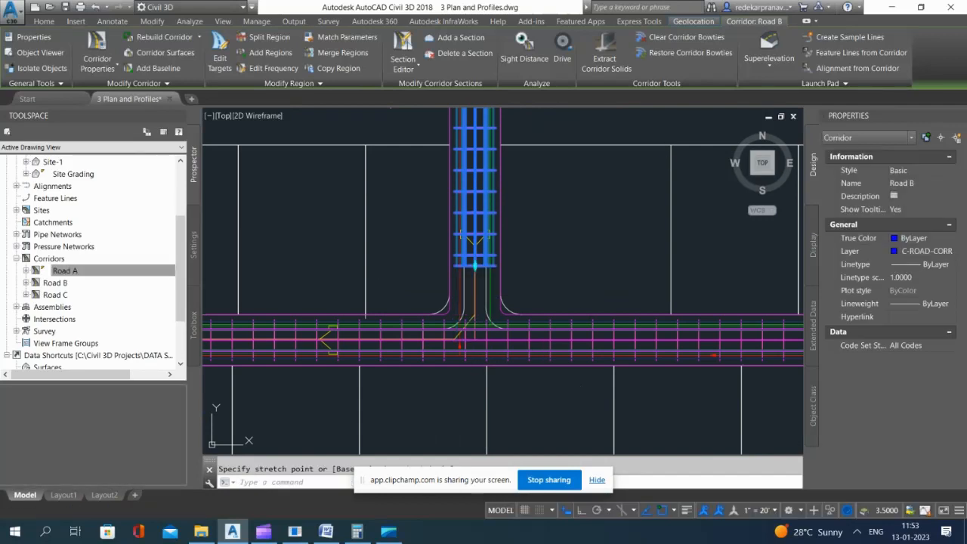
scroll(487, 324, down, 5)
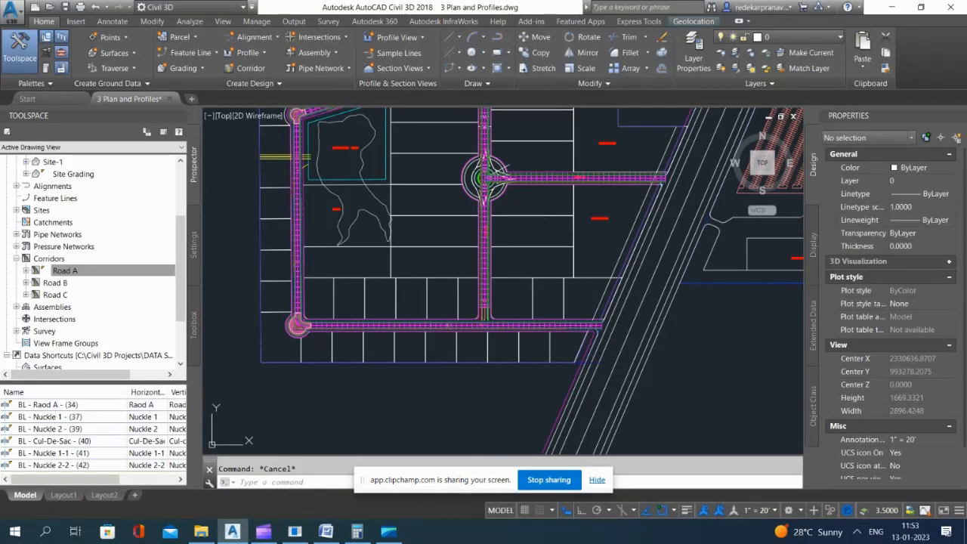
Step: Examine the gap and curb returns between Road B's shortened north end and the Road A corridor
click(520, 202)
click(522, 203)
scroll(421, 230, down, 6)
scroll(430, 198, up, 4)
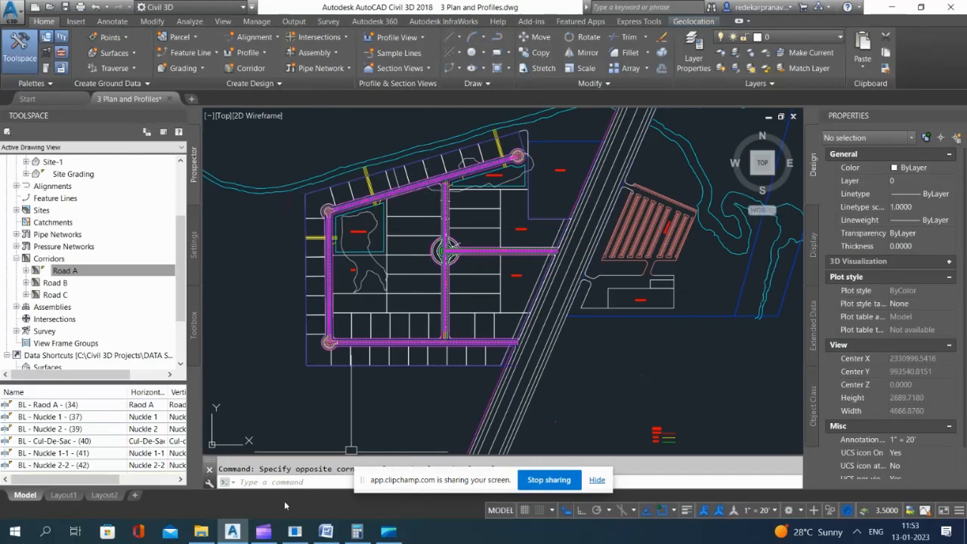
scroll(445, 157, up, 8)
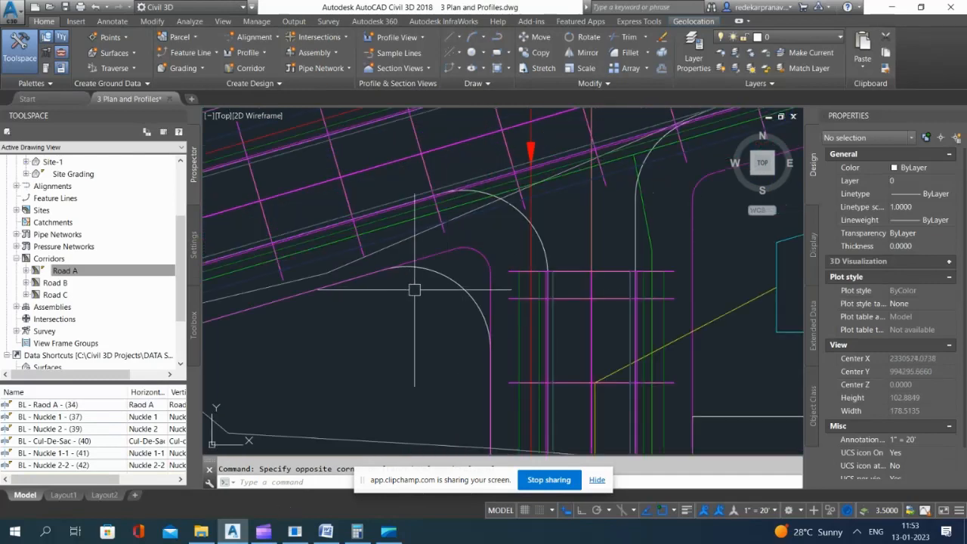
click(444, 192)
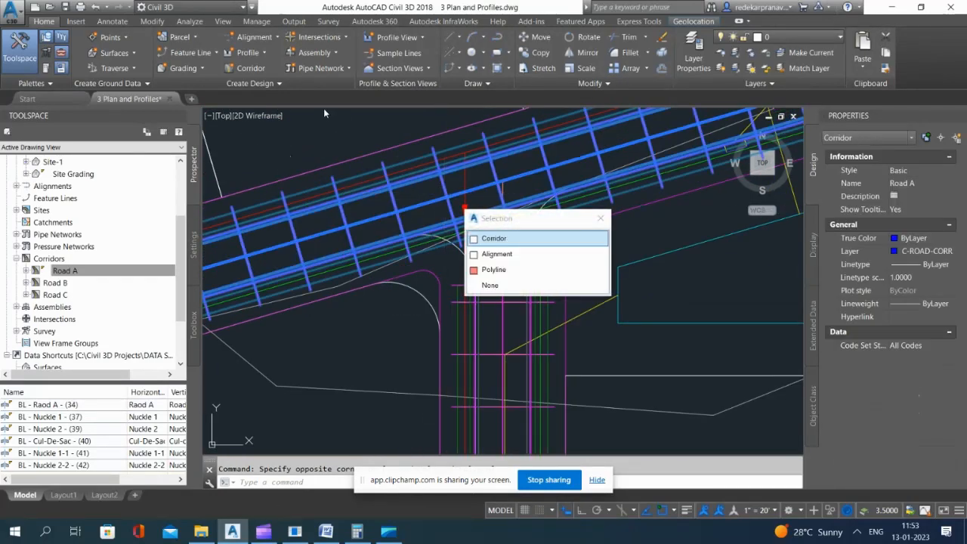
key(Escape)
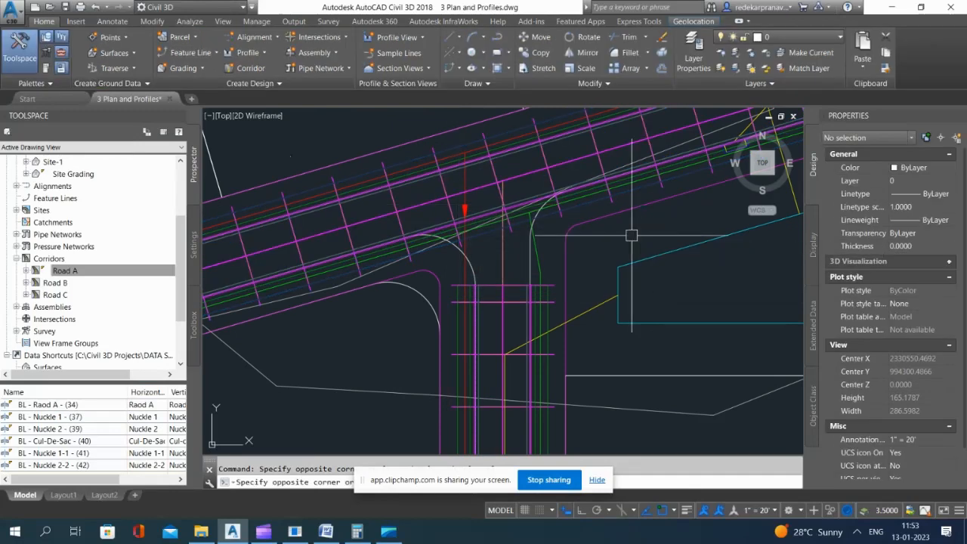
scroll(521, 188, up, 3)
scroll(546, 211, down, 4)
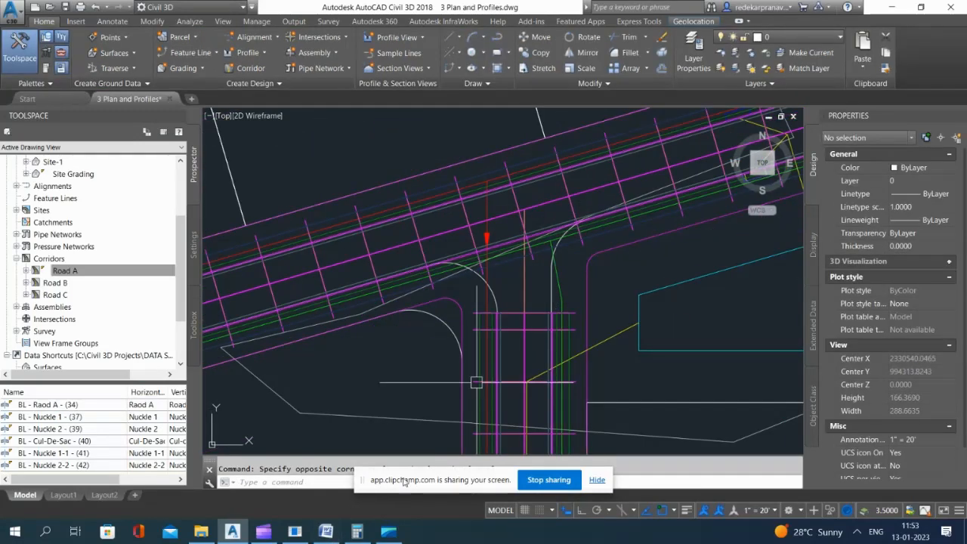
scroll(460, 367, down, 12)
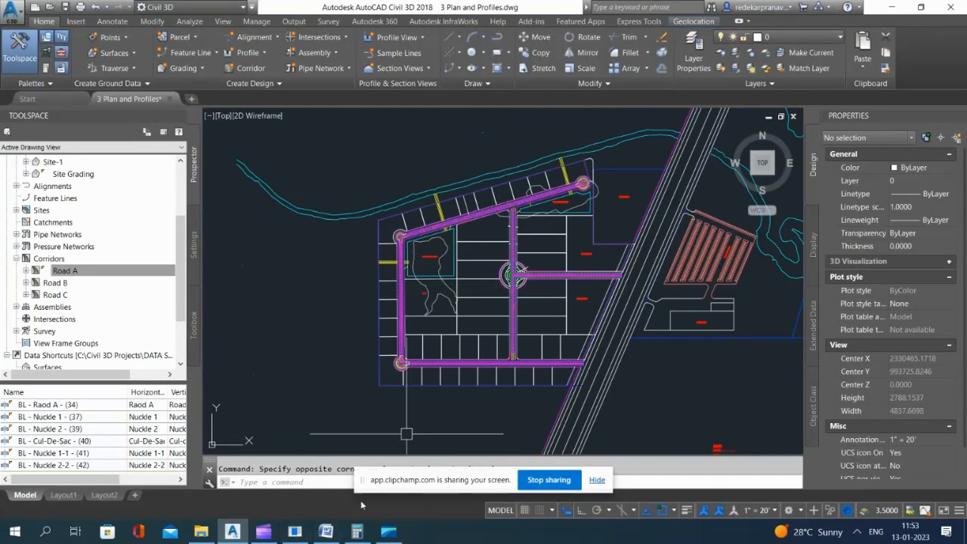
click(266, 533)
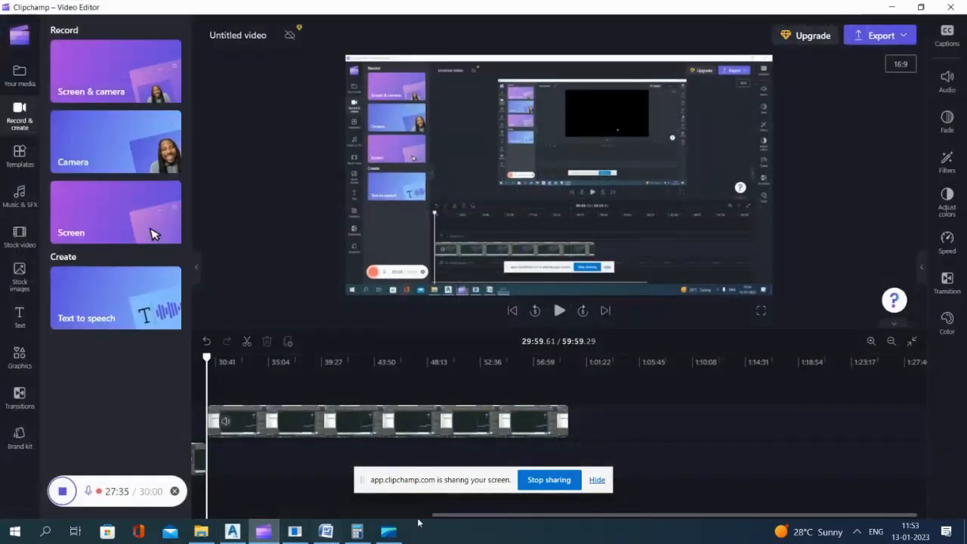